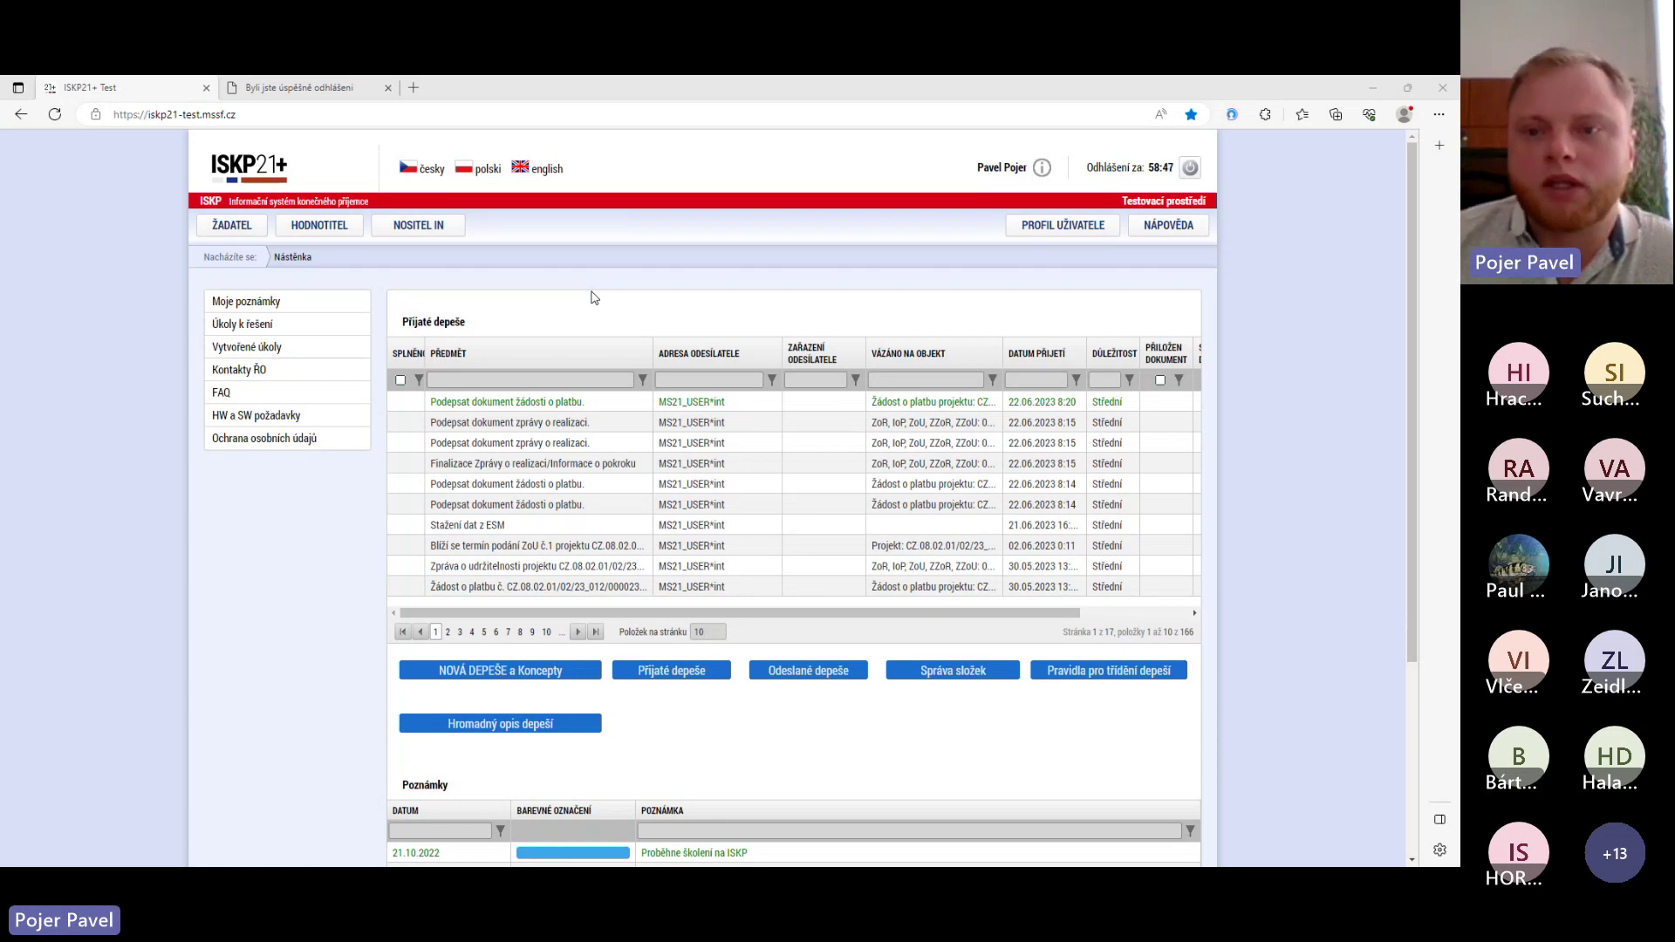
- Open Kontaktní údaje under PROFIL UŽIVATELE to see the notification e-mail contacts
click(1044, 230)
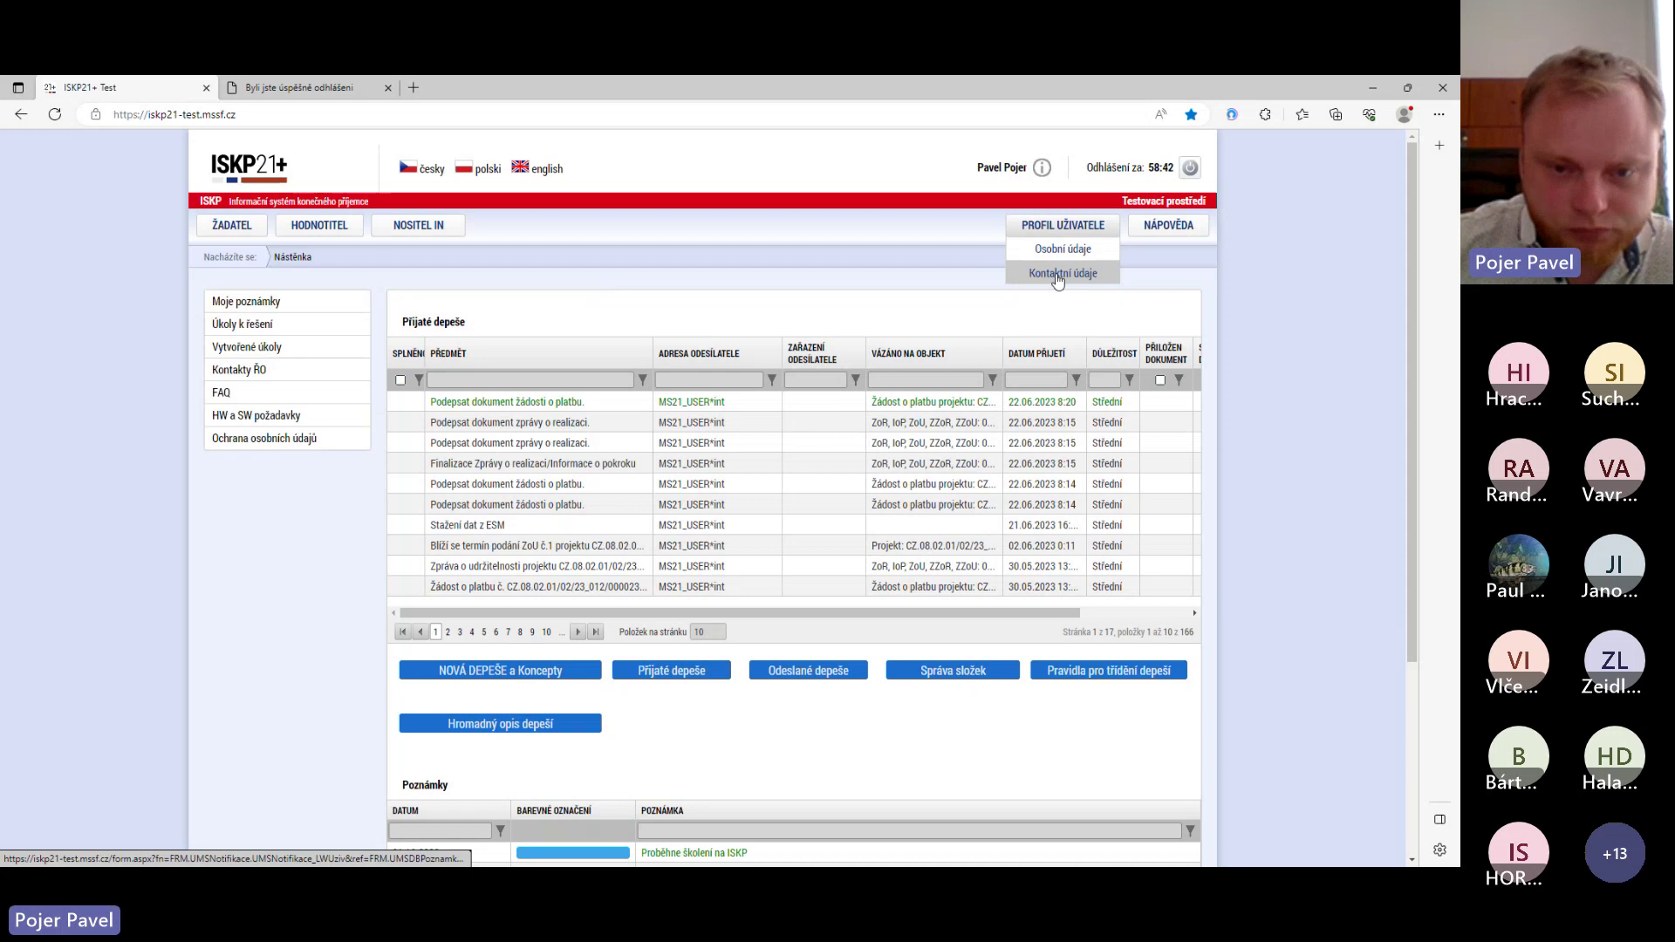
click(1057, 275)
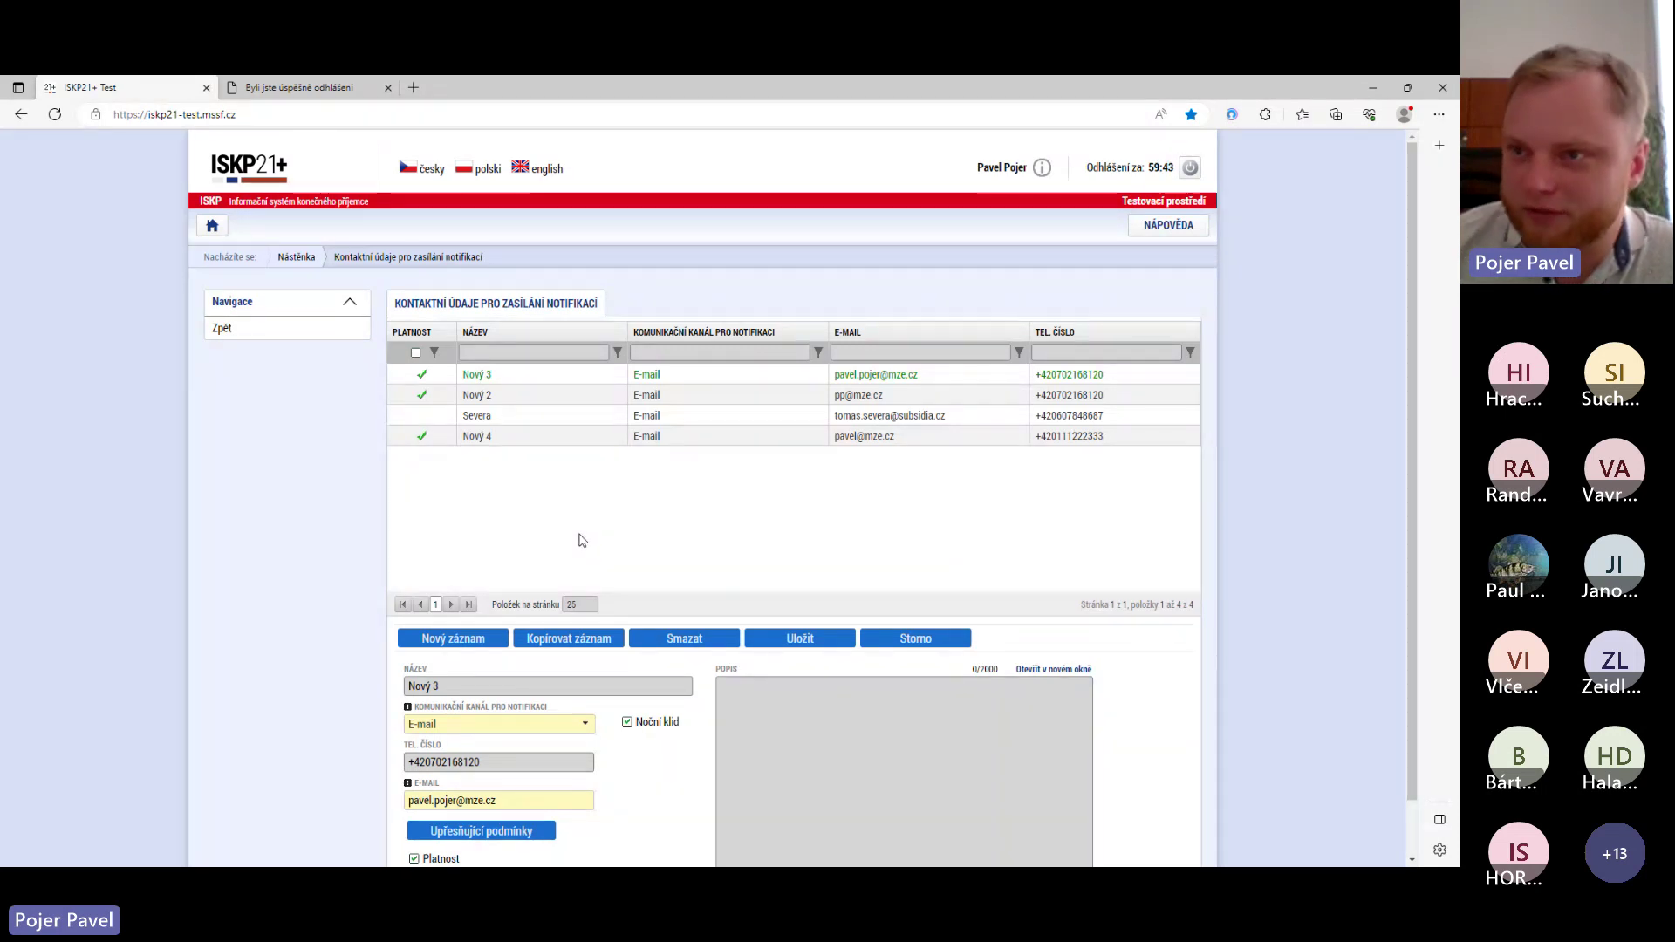
scroll(555, 574, down, 1)
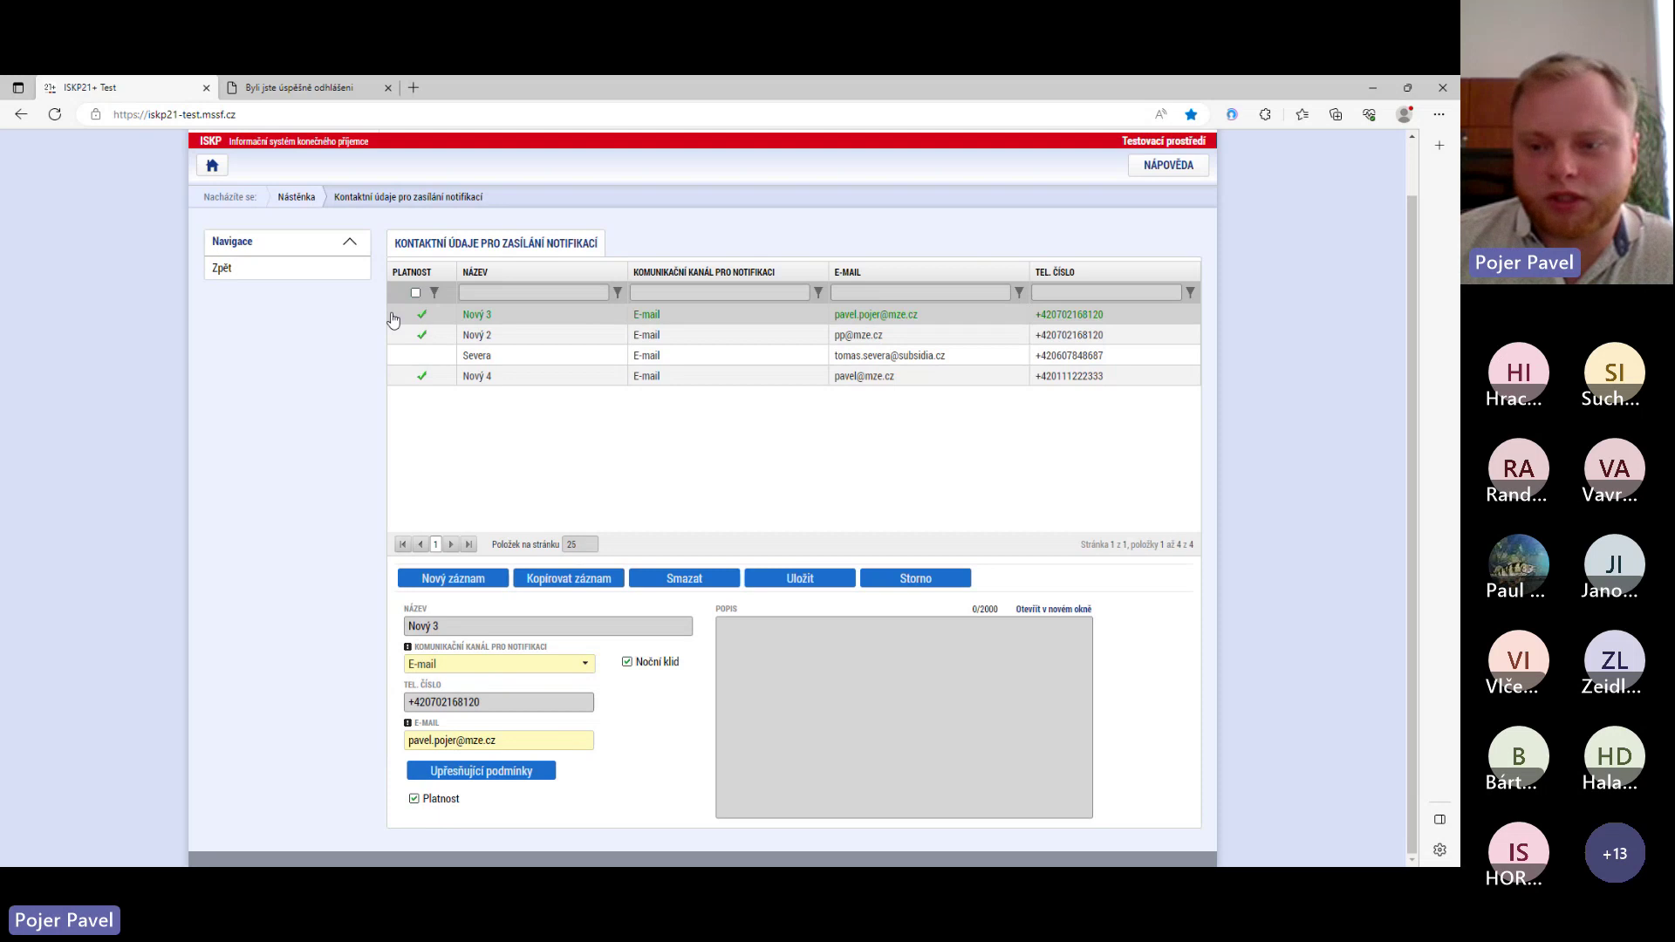
- Go back to the Nástěnka dashboard showing Přijaté depeše and Poznámky
click(279, 276)
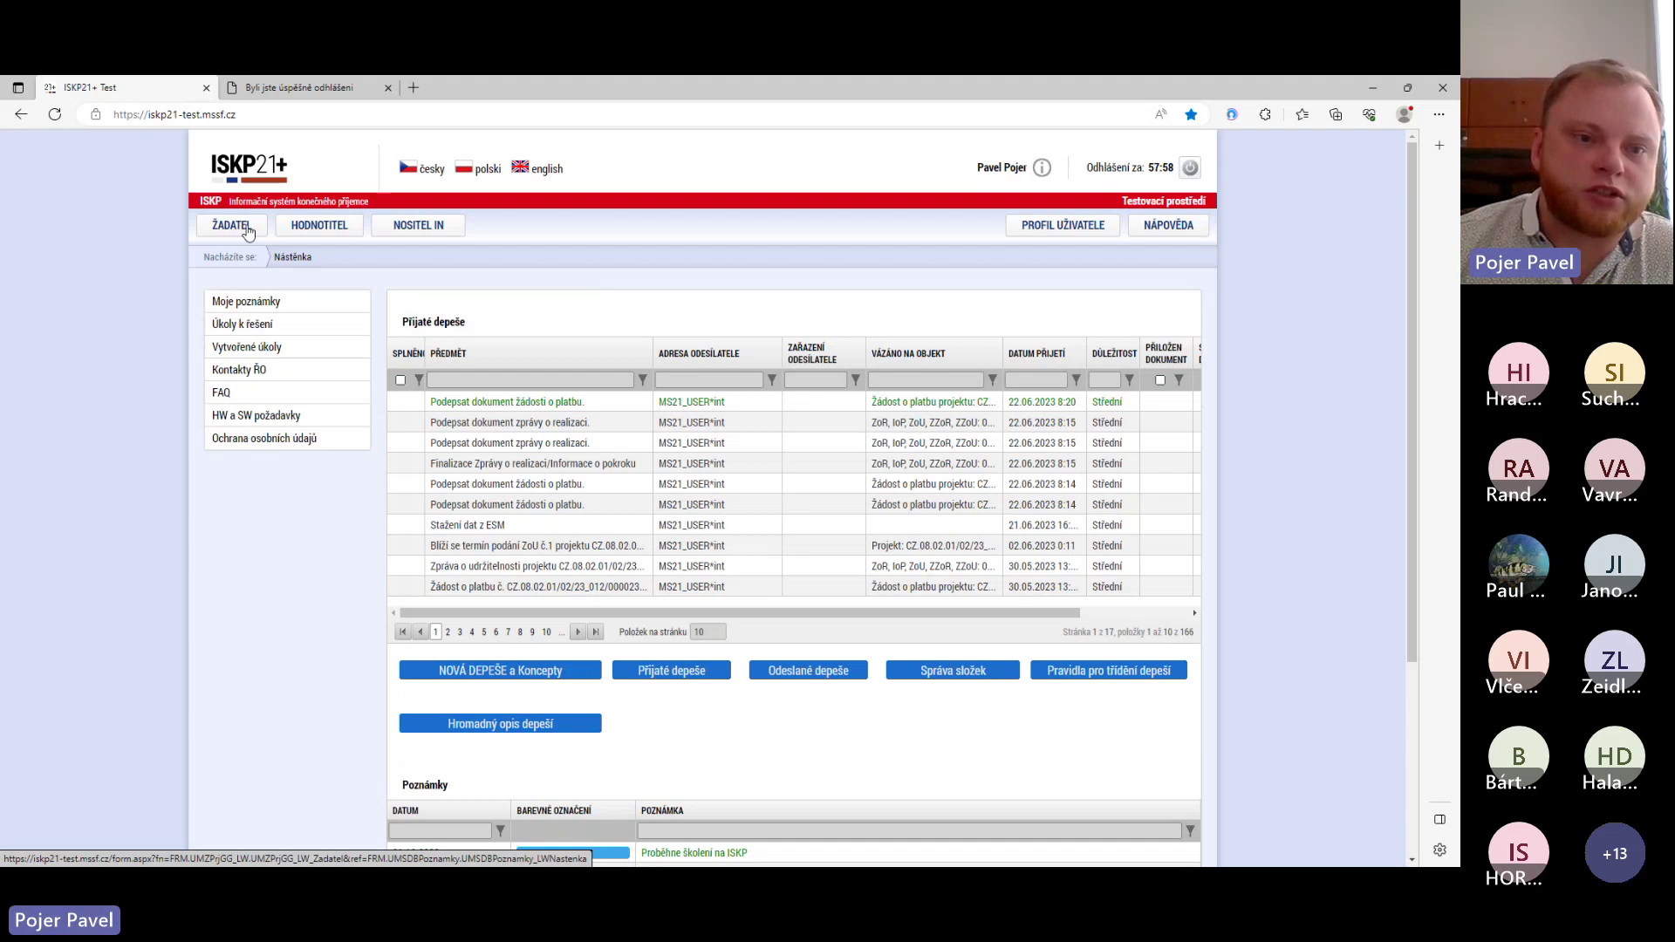
- Show the 40 applications in ŽADATEL's Moje projekty and widen the Registrační číslo projektu column
click(247, 229)
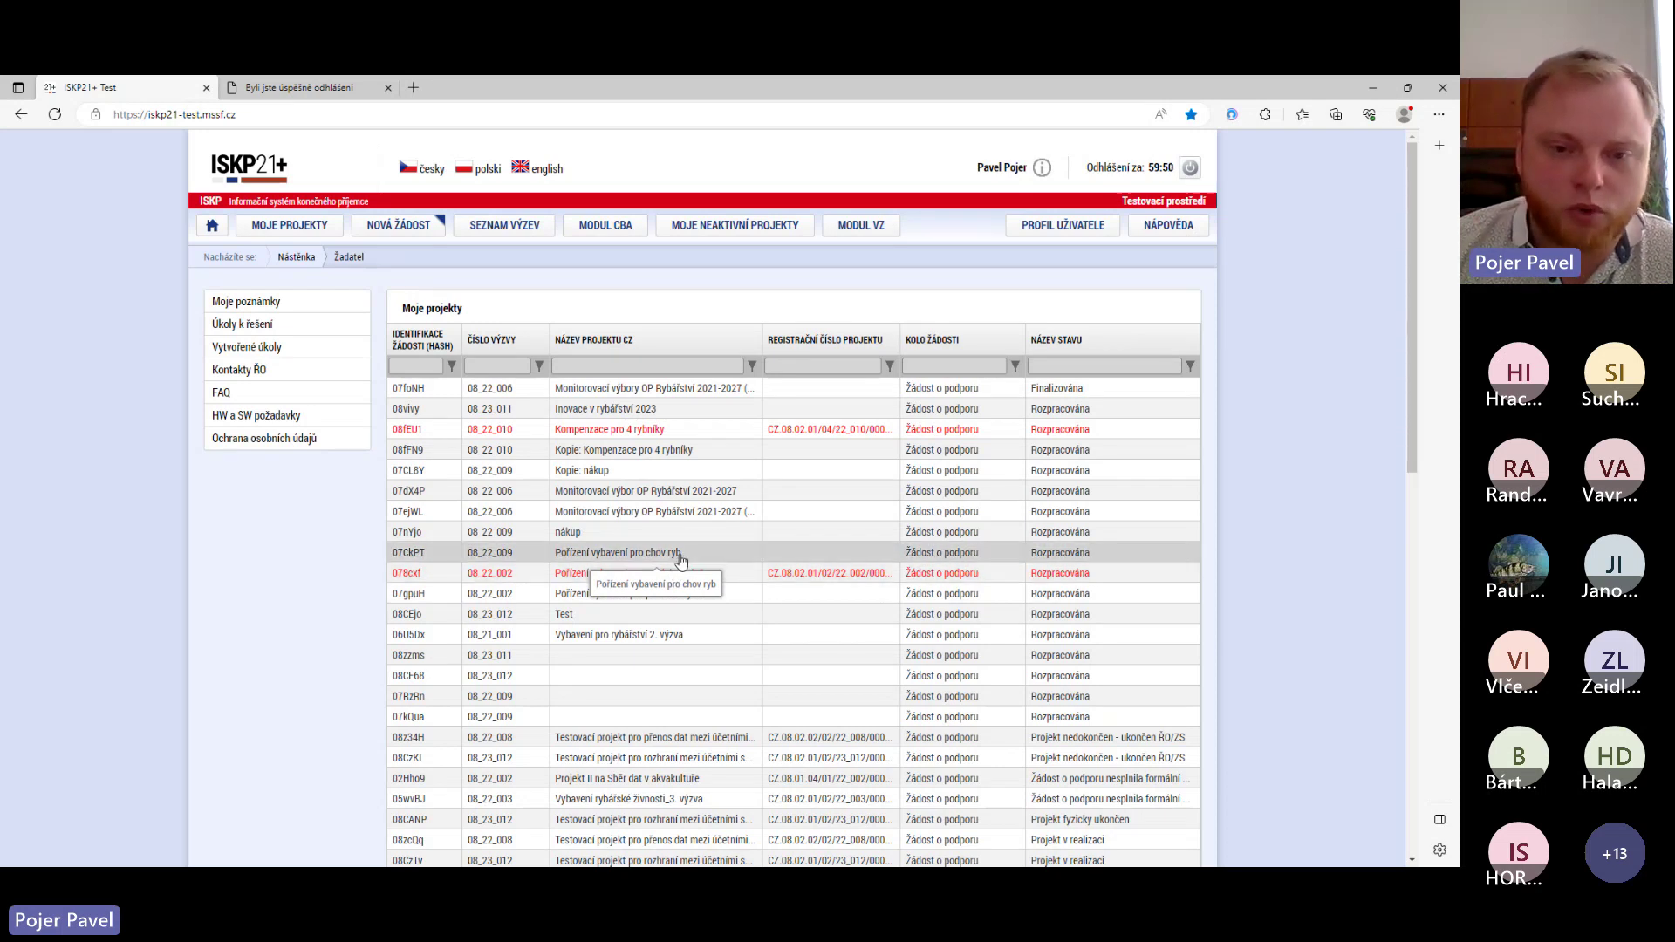
scroll(679, 563, down, 1)
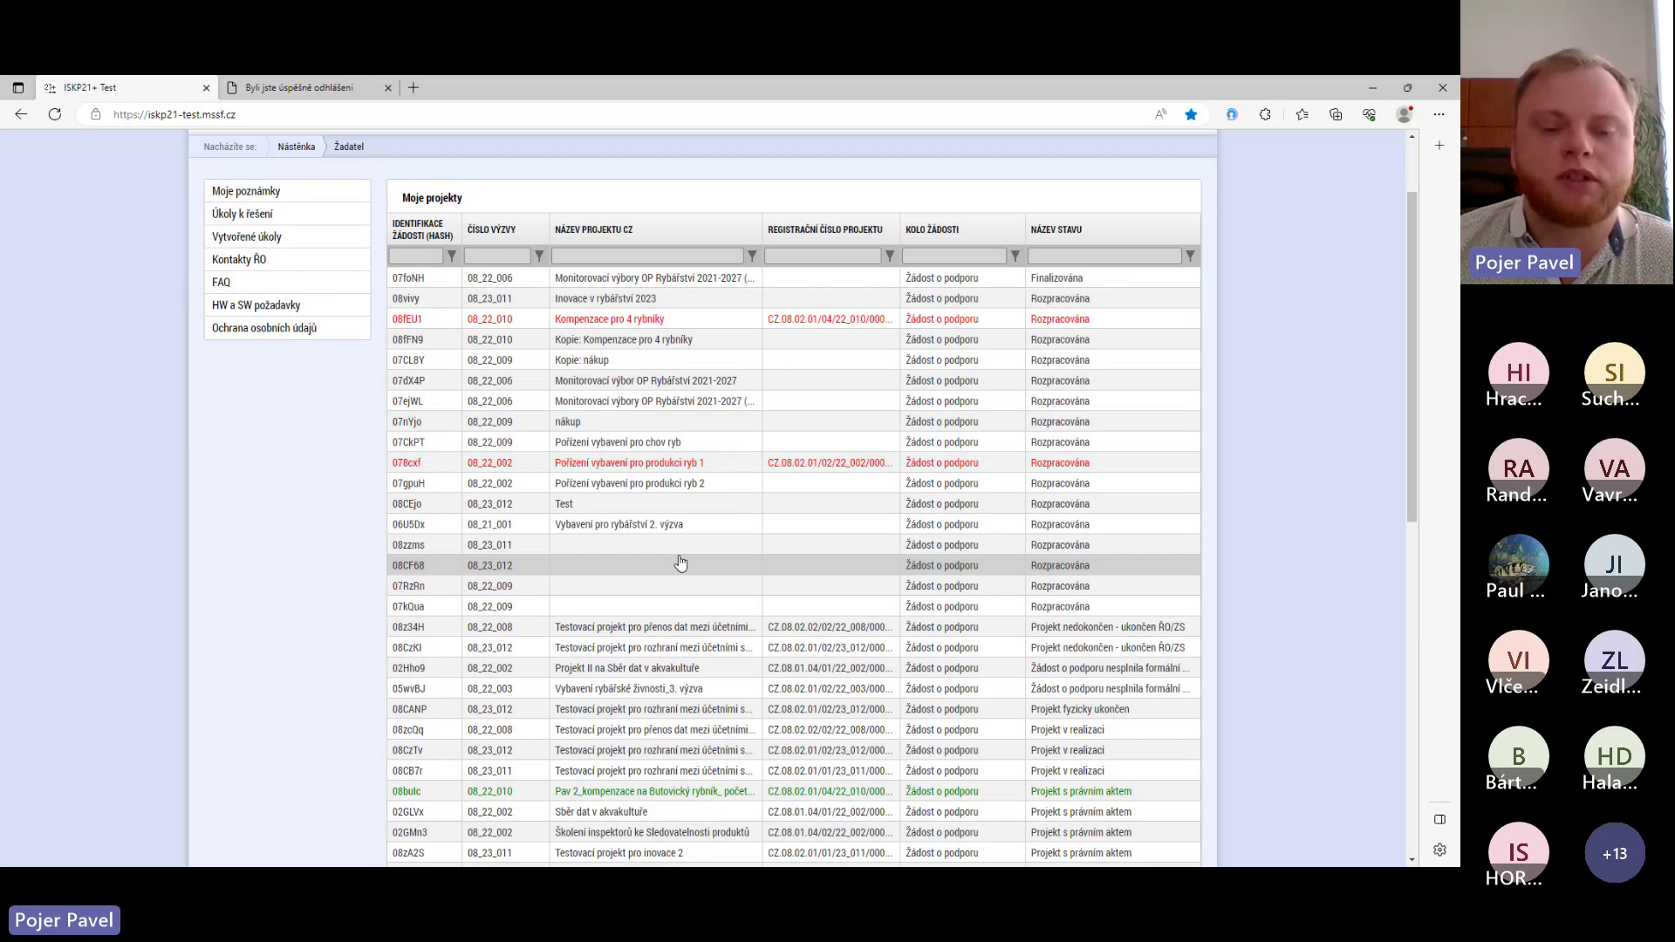
scroll(663, 471, down, 3)
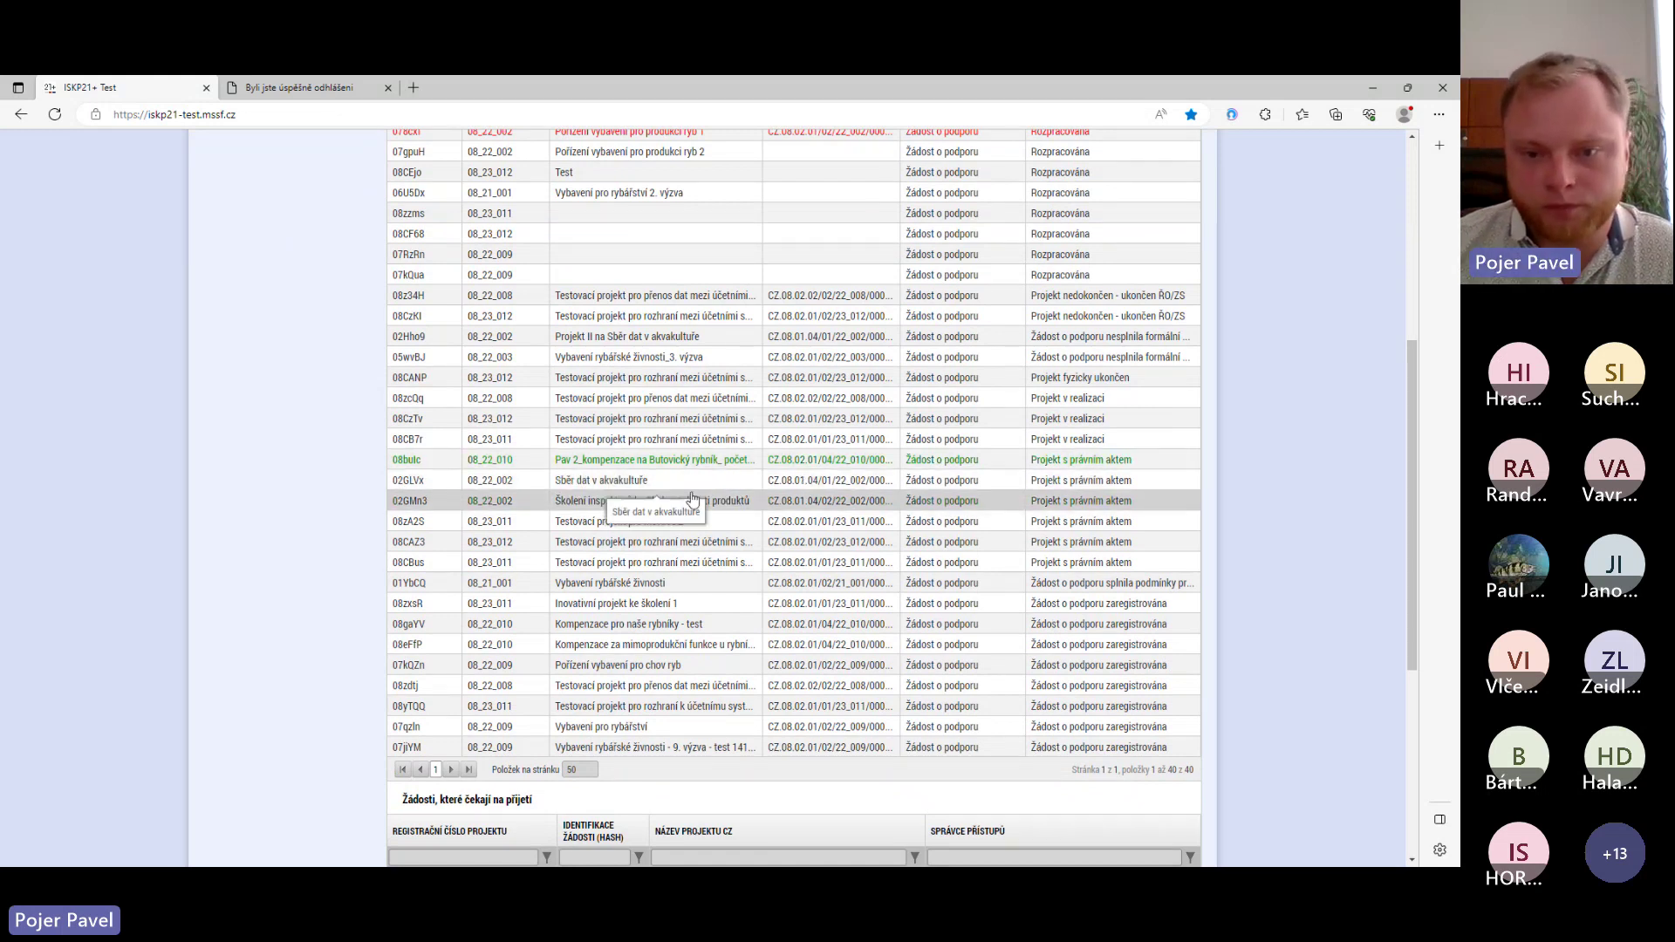
scroll(896, 259, up, 3)
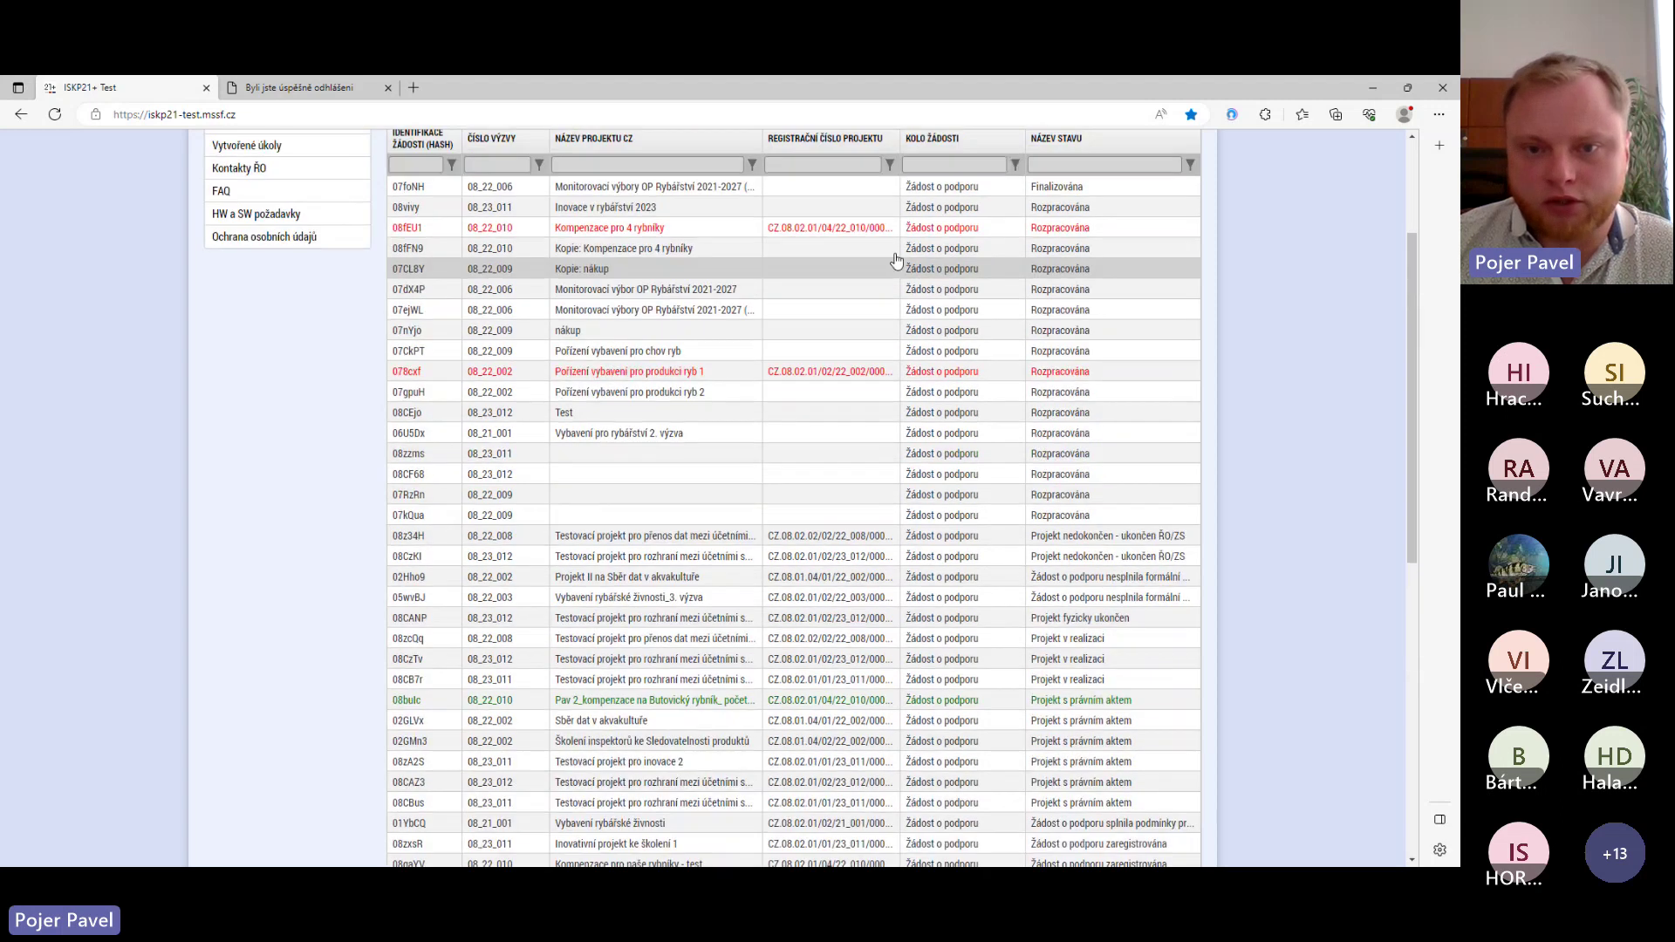
scroll(896, 259, up, 3)
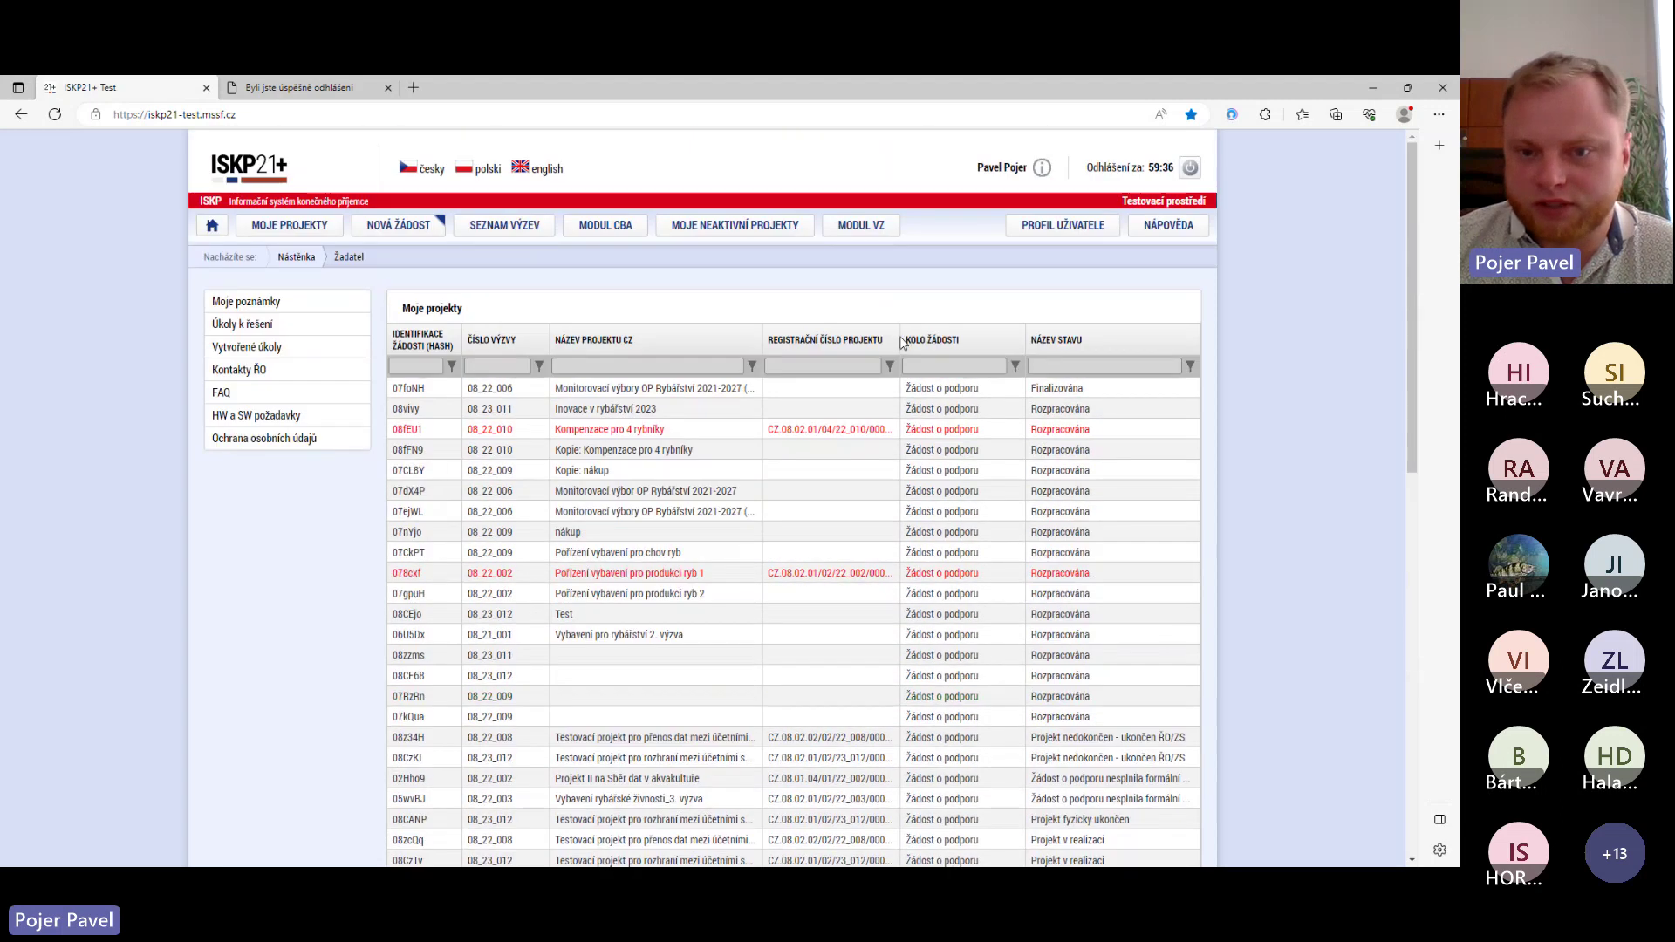
drag(899, 345, 933, 349)
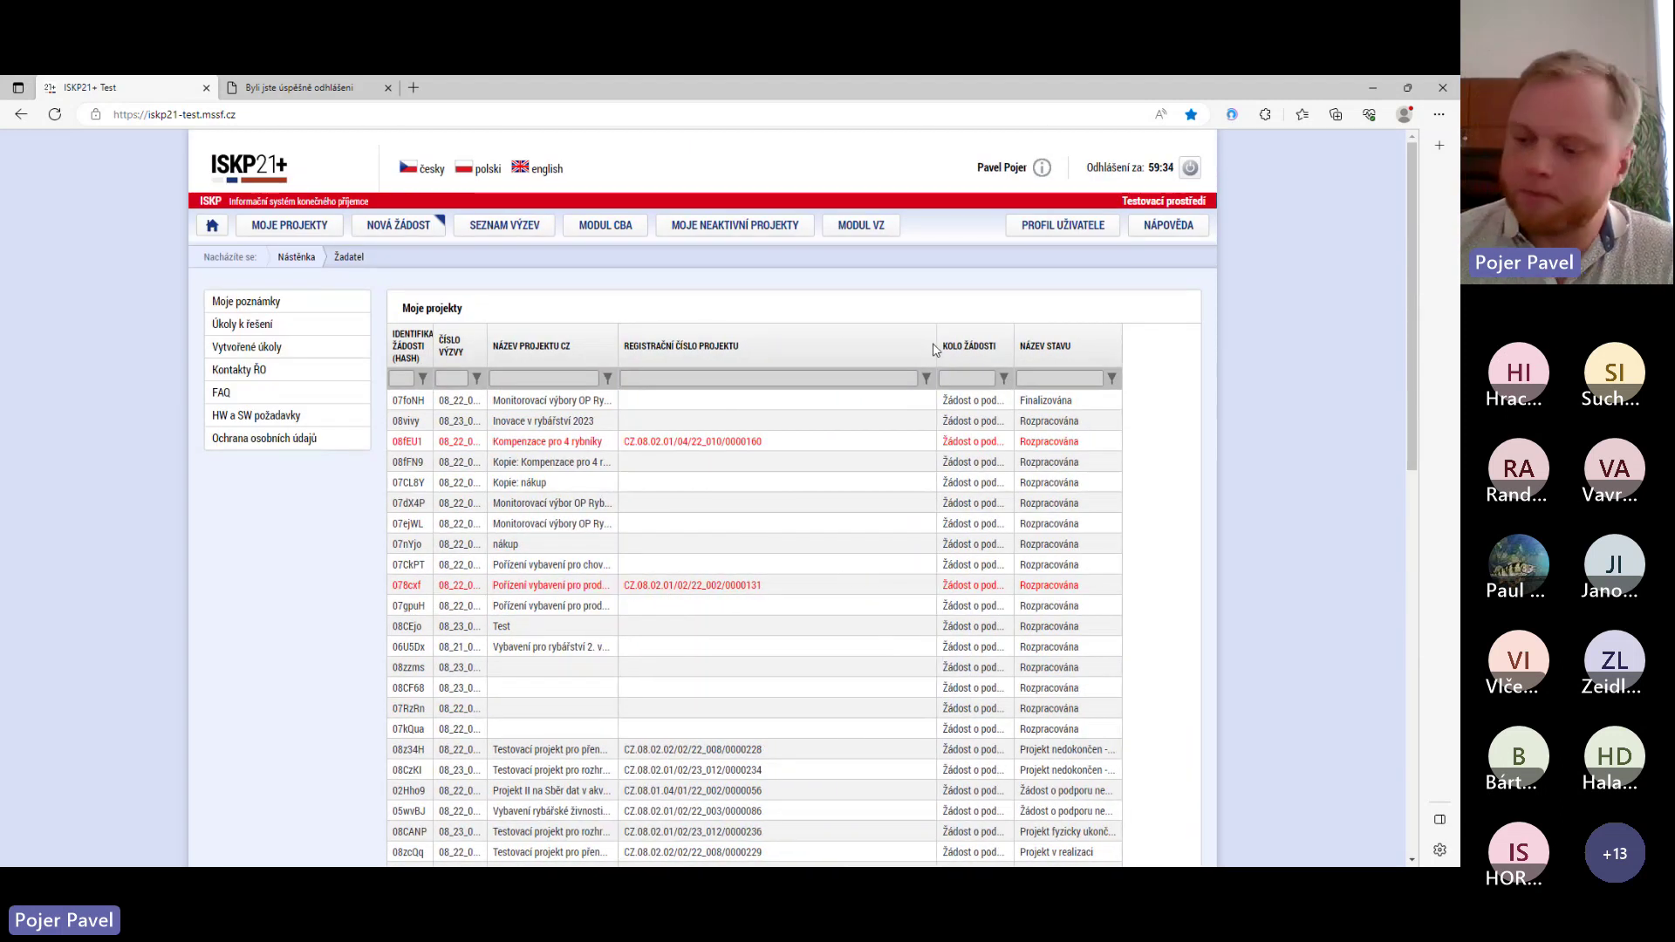
scroll(737, 576, down, 5)
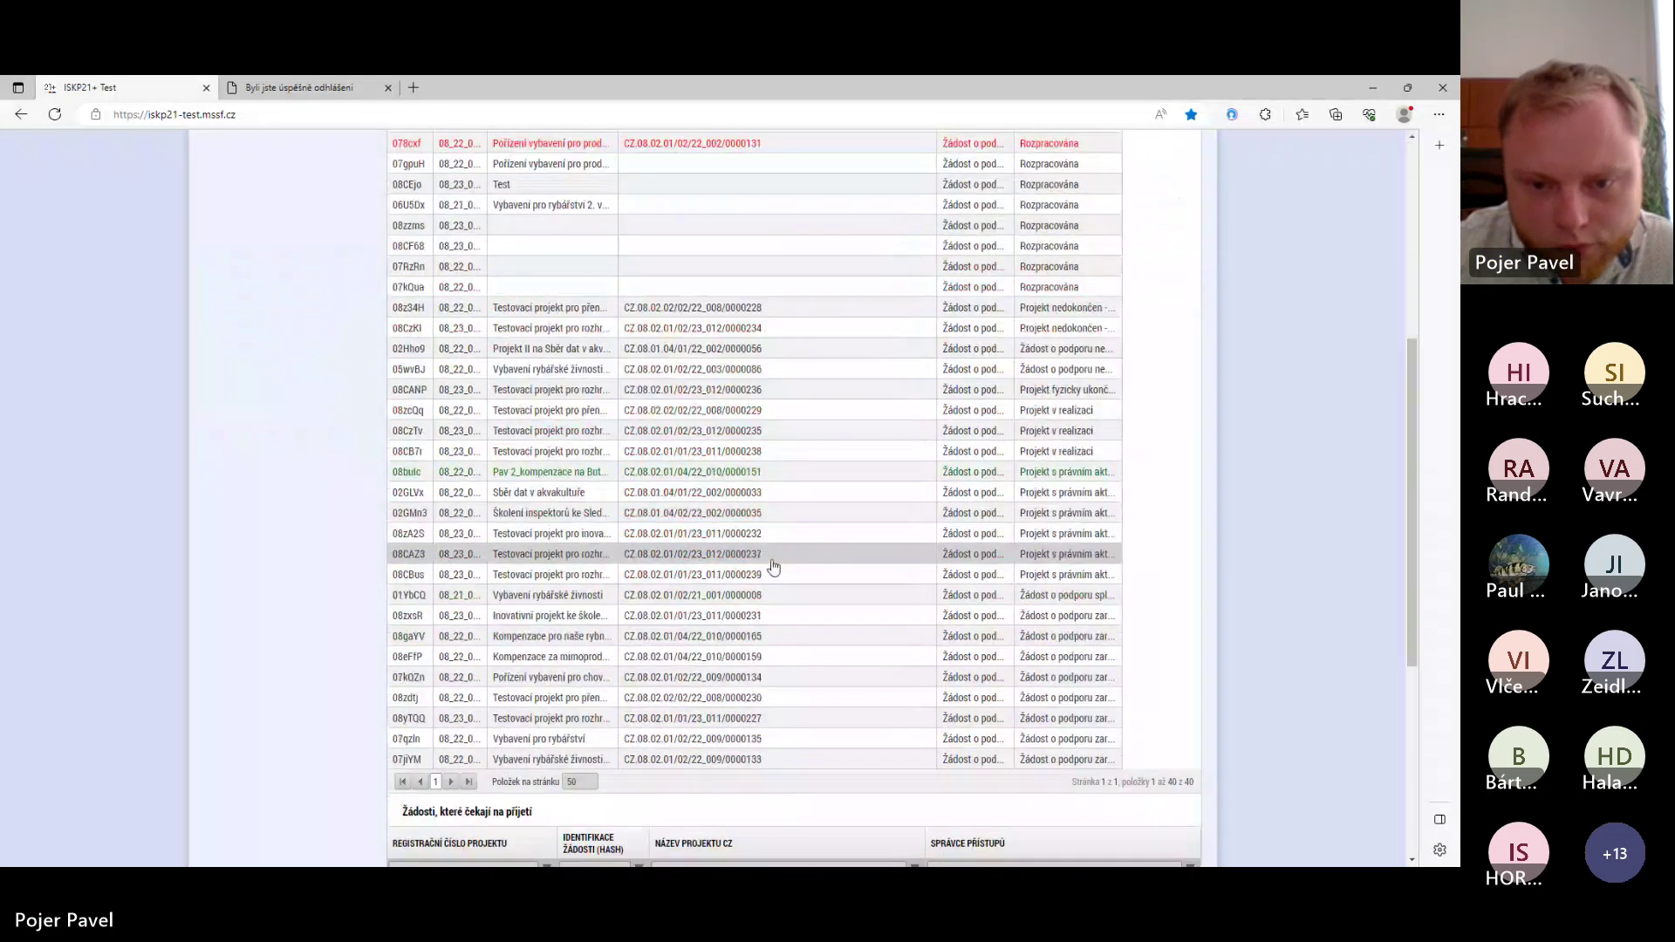
- Open project 08zA2S, Testovací projekt pro inovace 2, and review its Základní údaje page
click(761, 534)
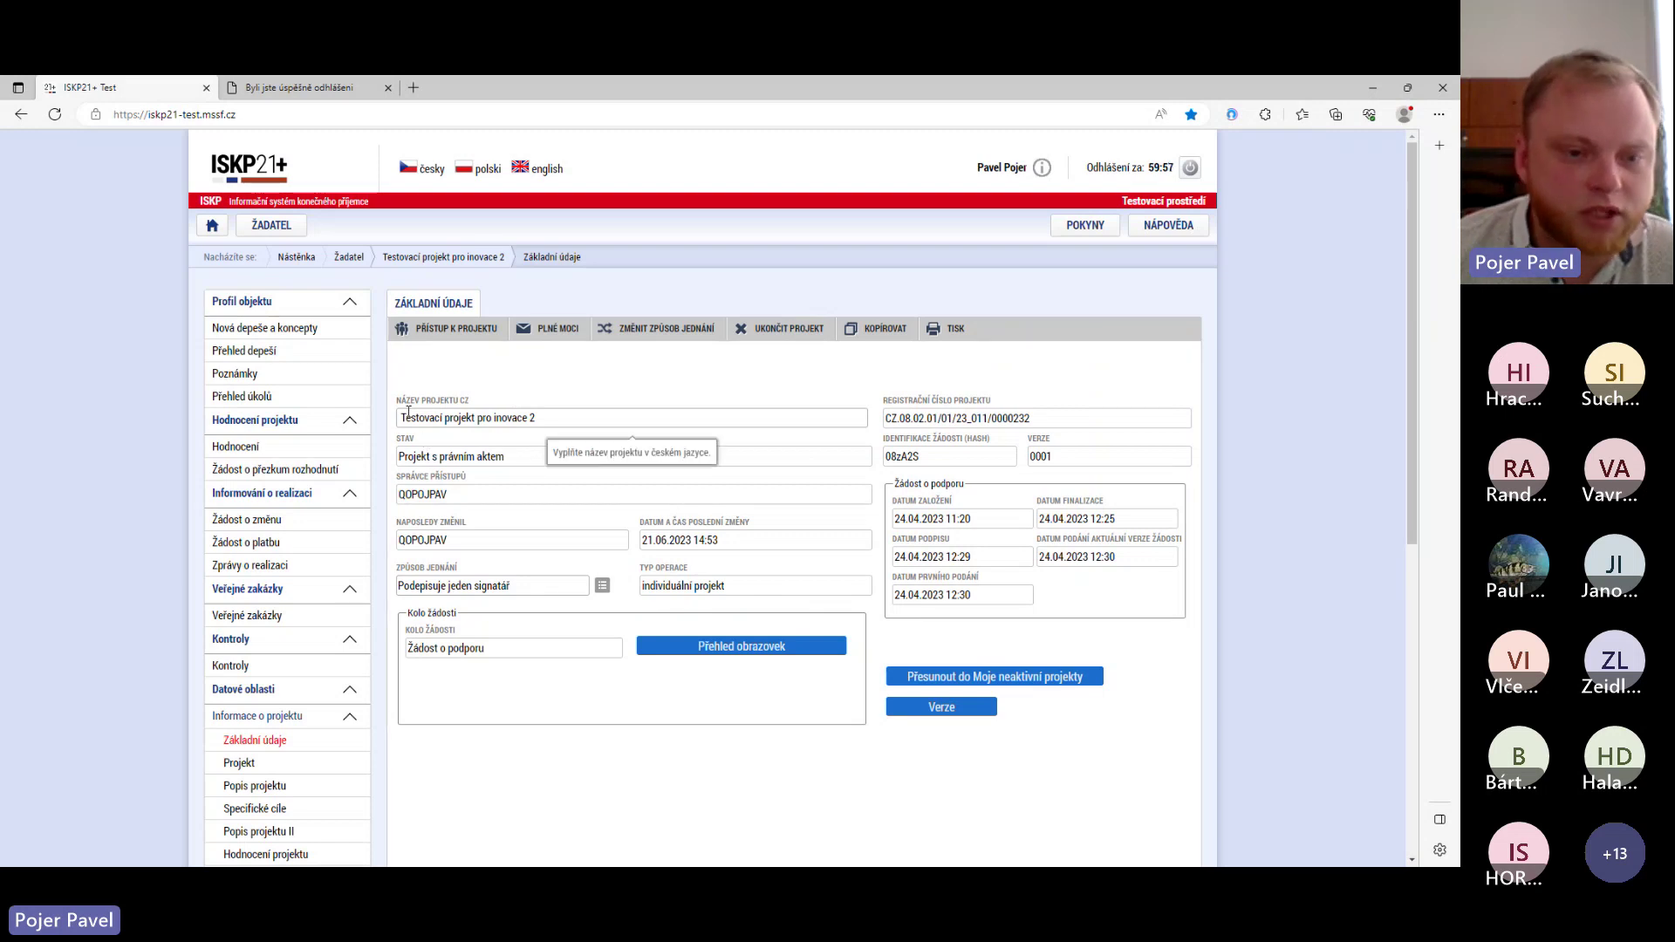
scroll(408, 412, down, 3)
scroll(406, 417, up, 2)
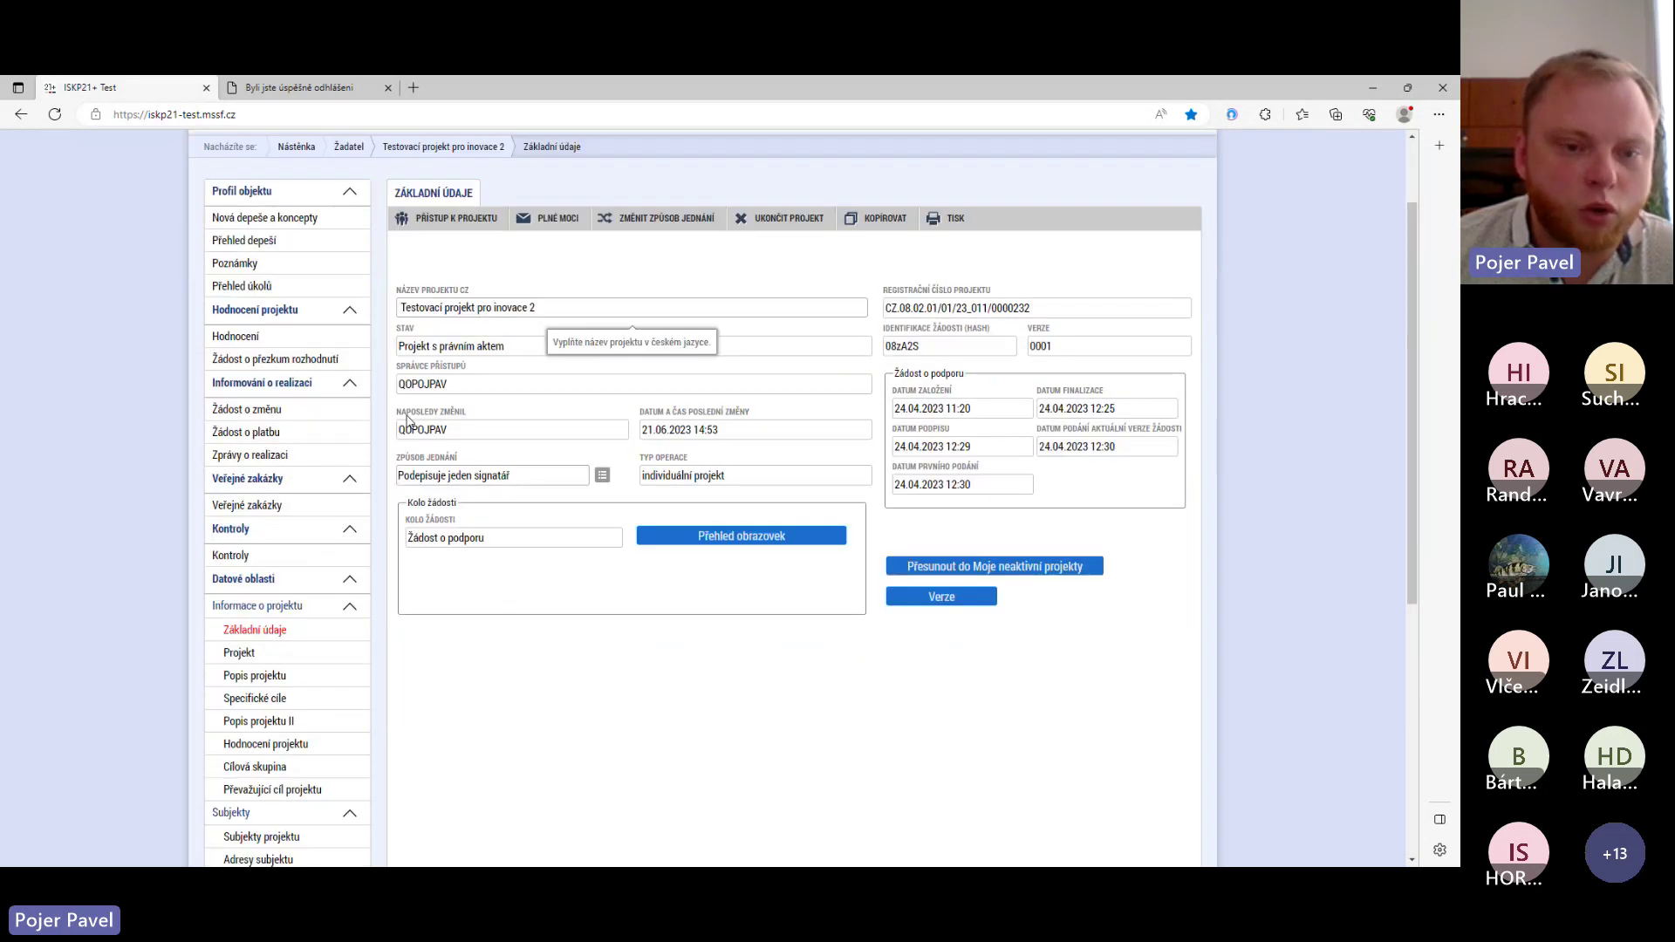
scroll(406, 420, down, 1)
scroll(409, 422, down, 1)
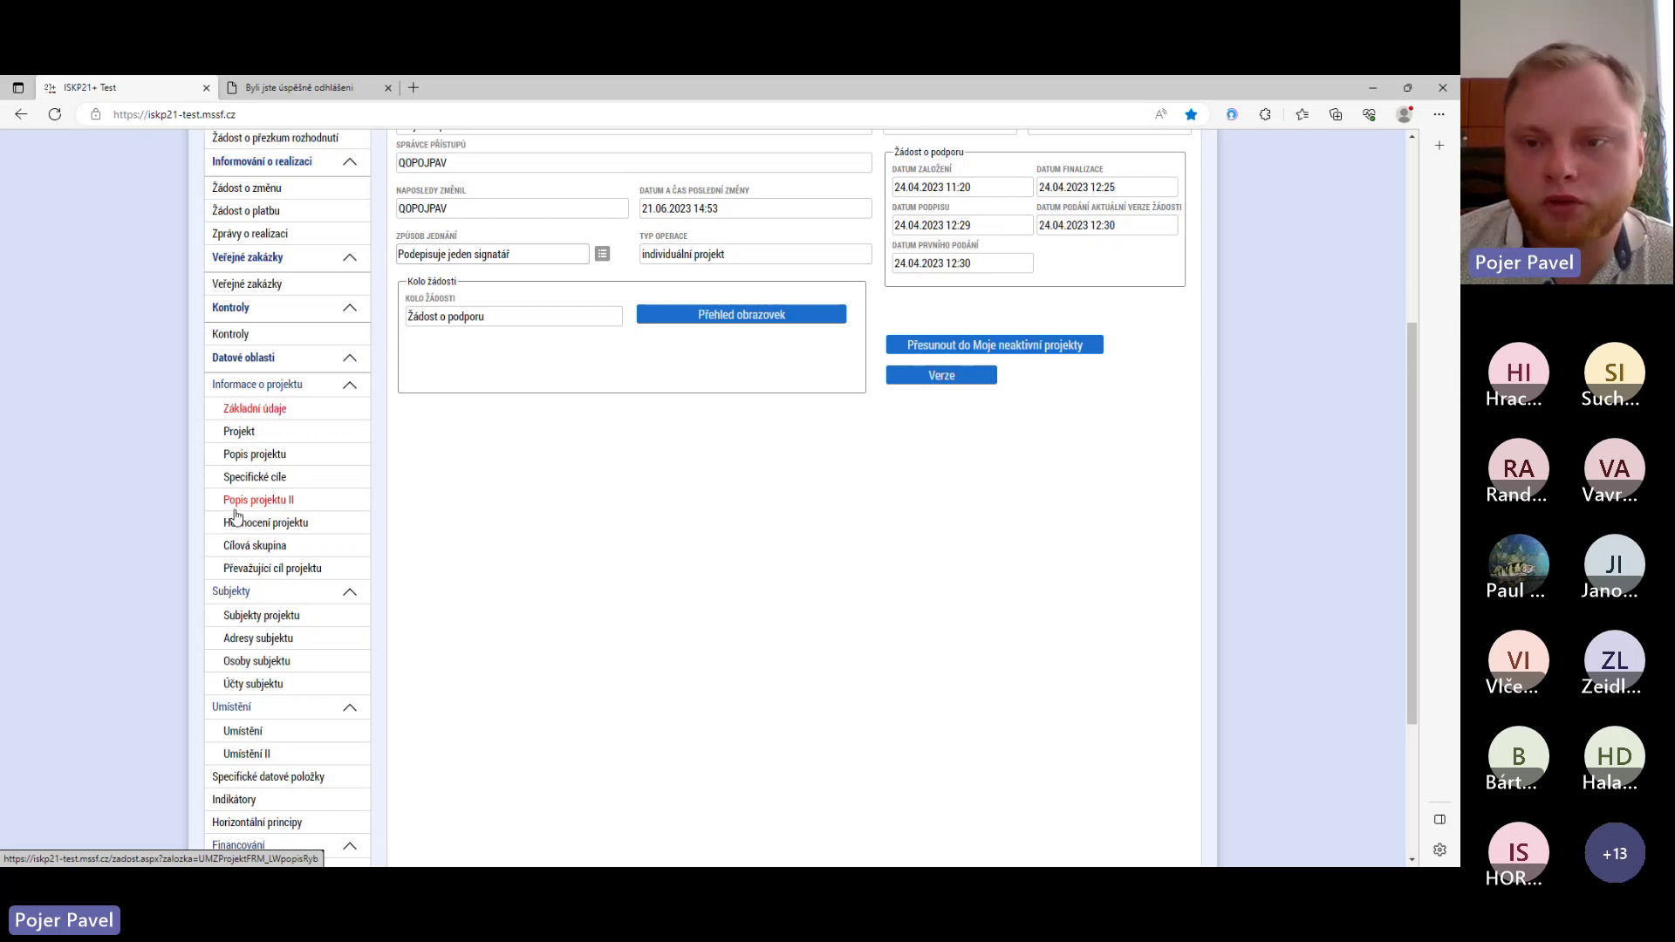
scroll(245, 506, up, 3)
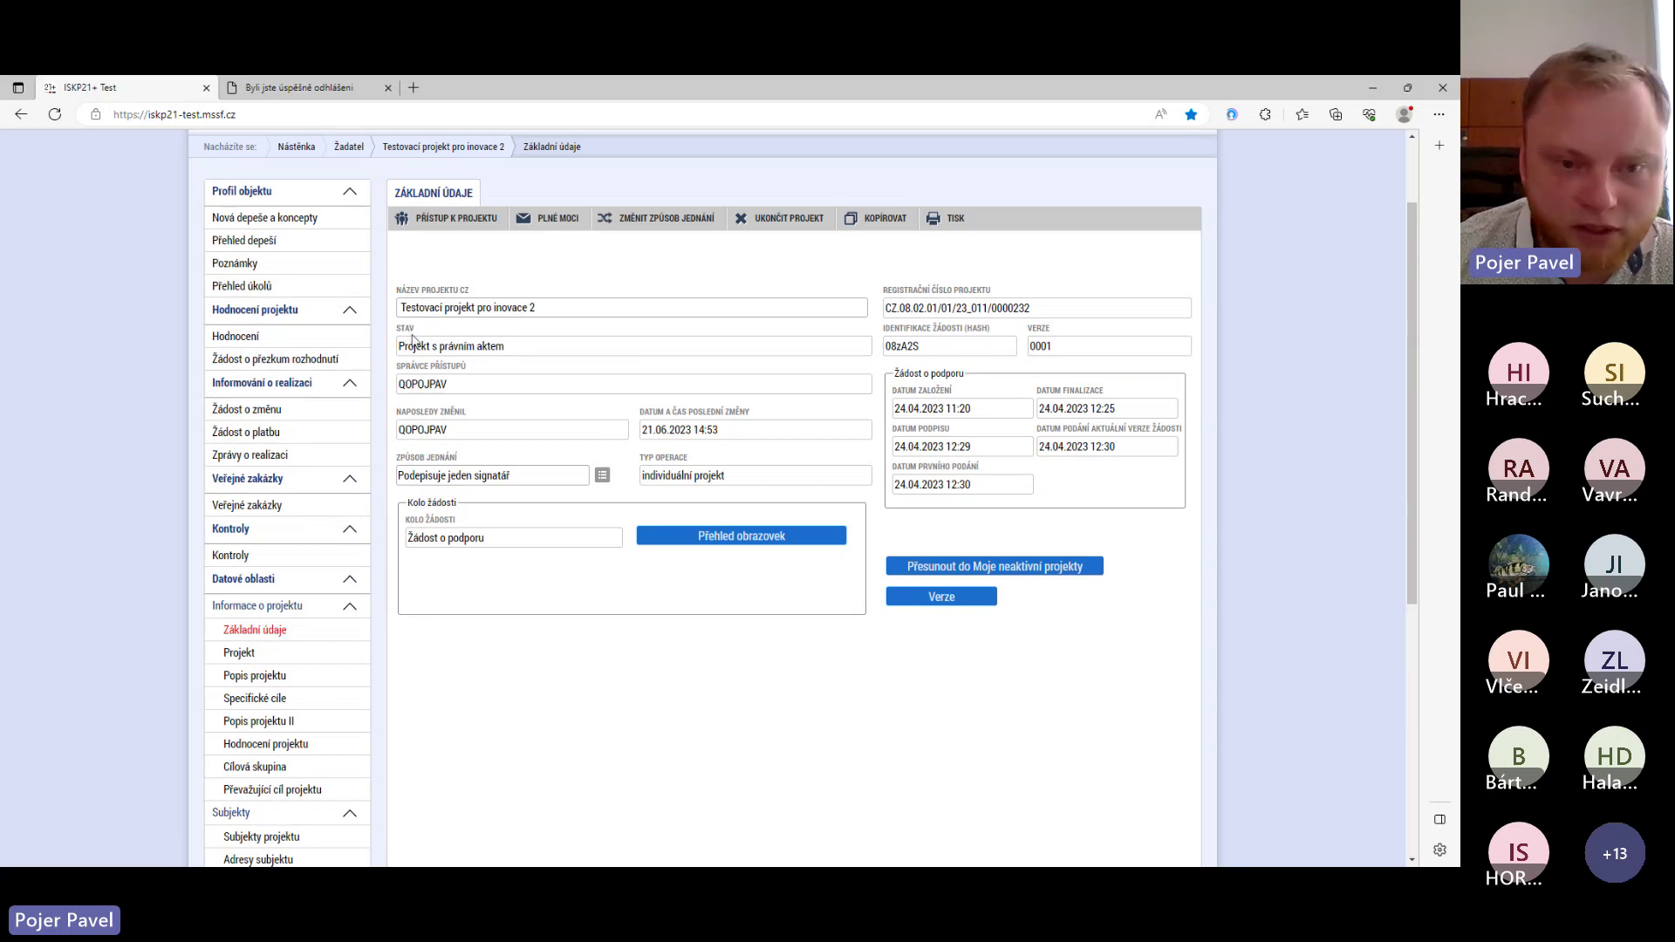
mouse_move(426, 347)
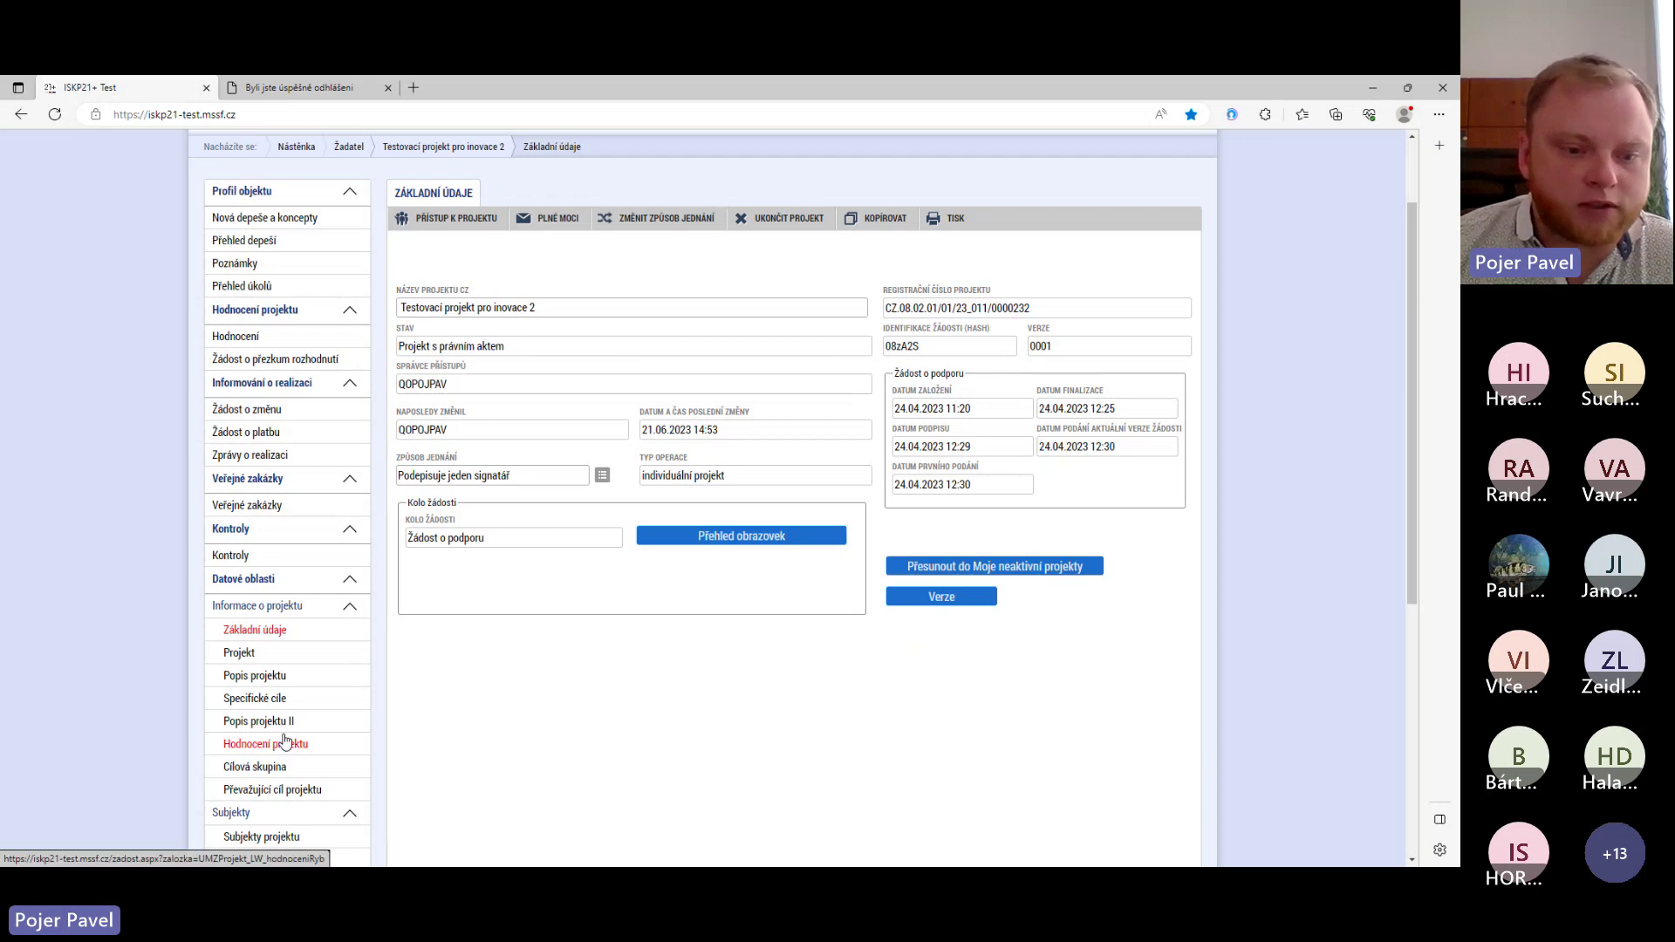
scroll(284, 741, down, 5)
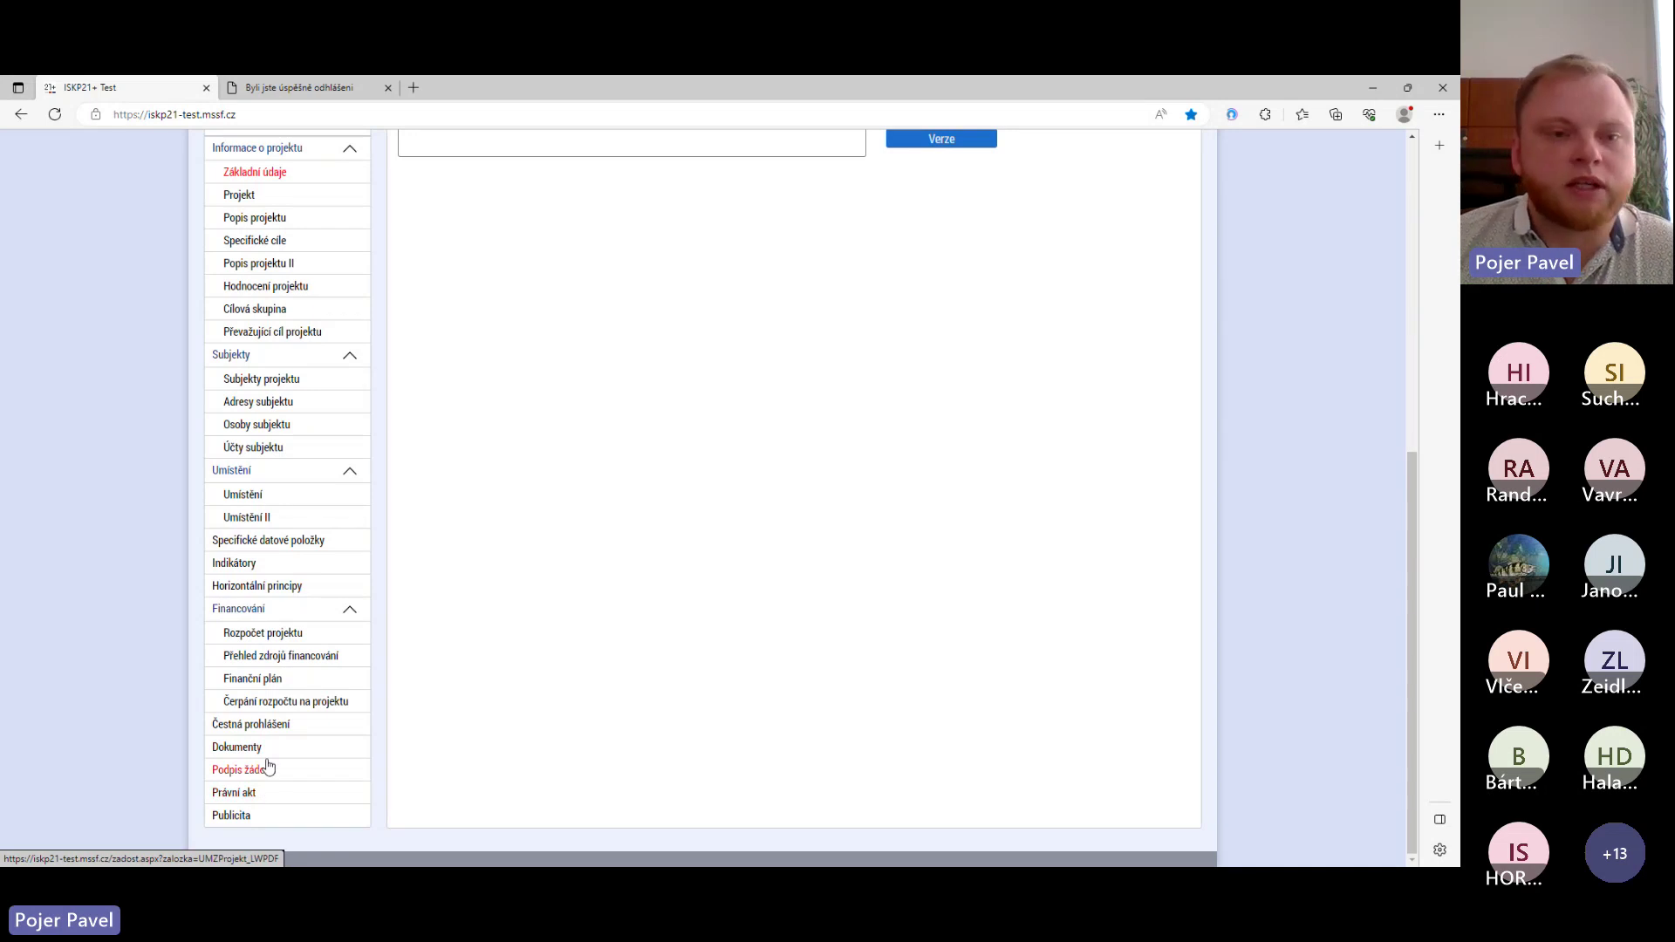
scroll(279, 751, up, 5)
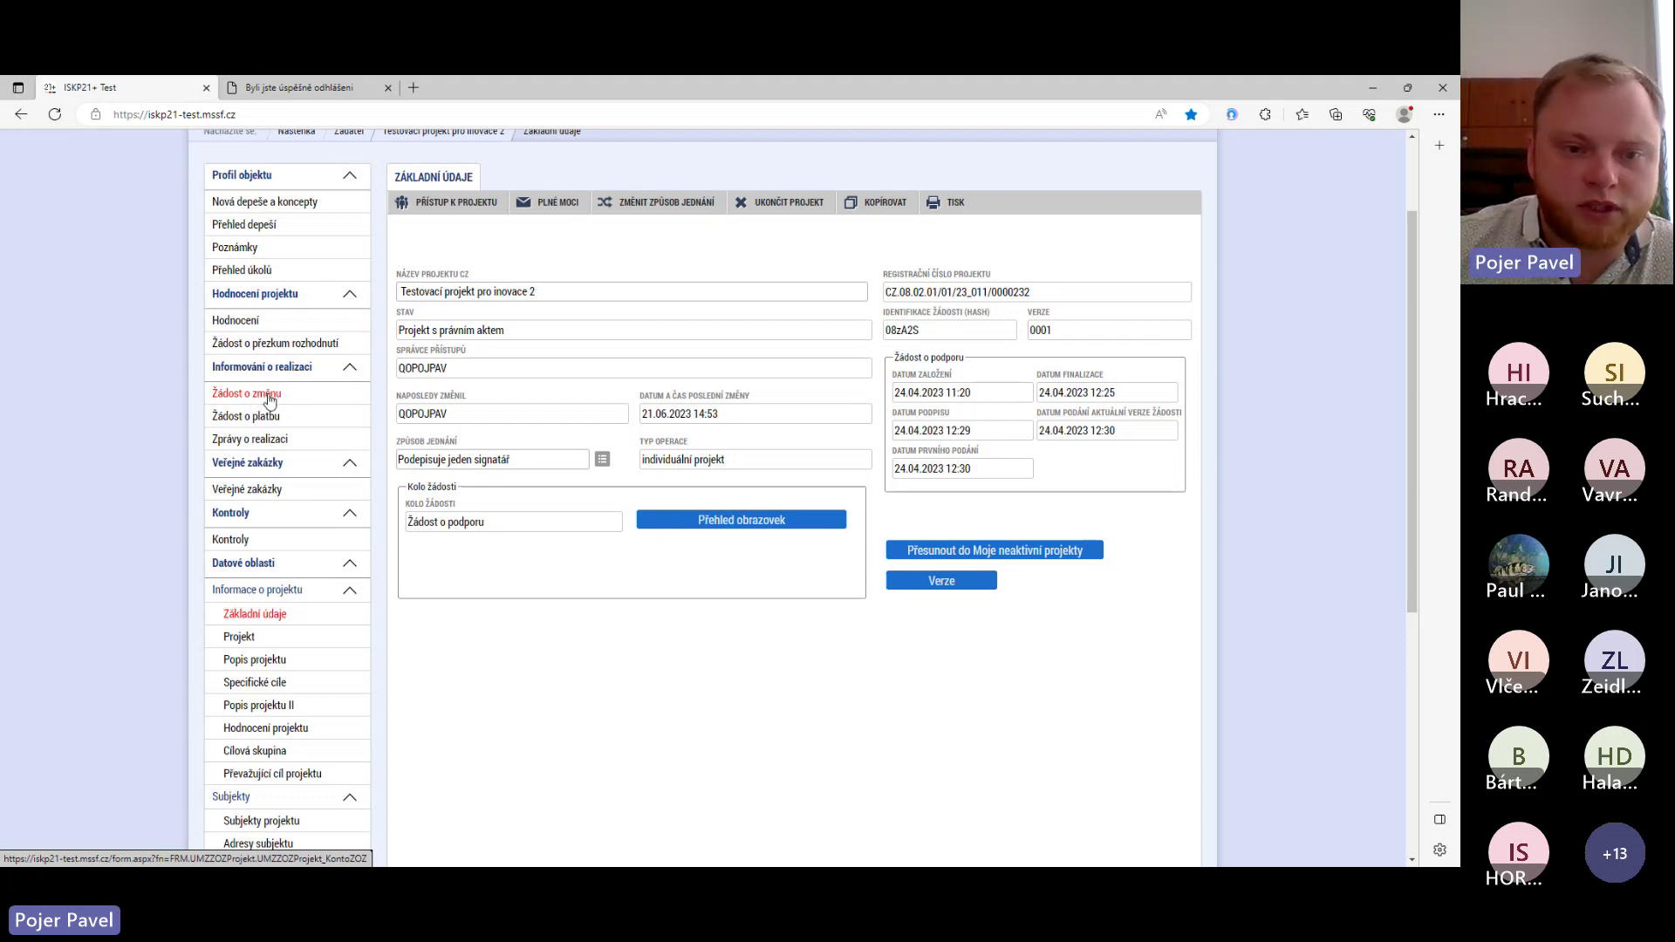
- Create a new change request in the project's Žádost o změnu list, state Rozpracována
click(266, 397)
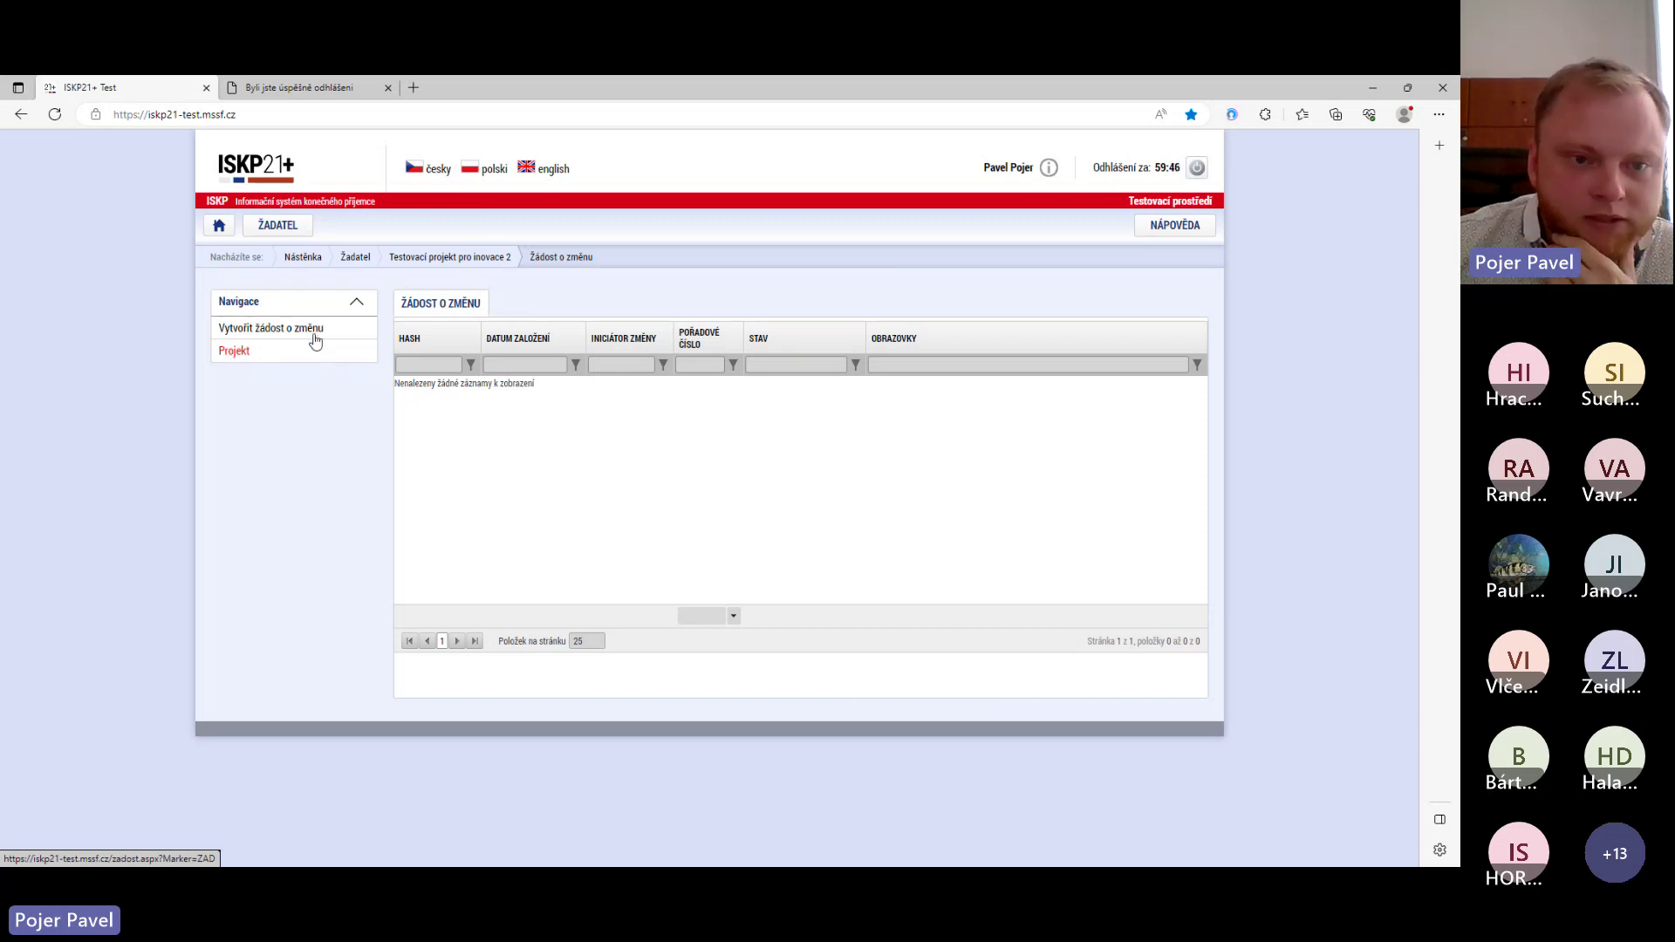
click(279, 333)
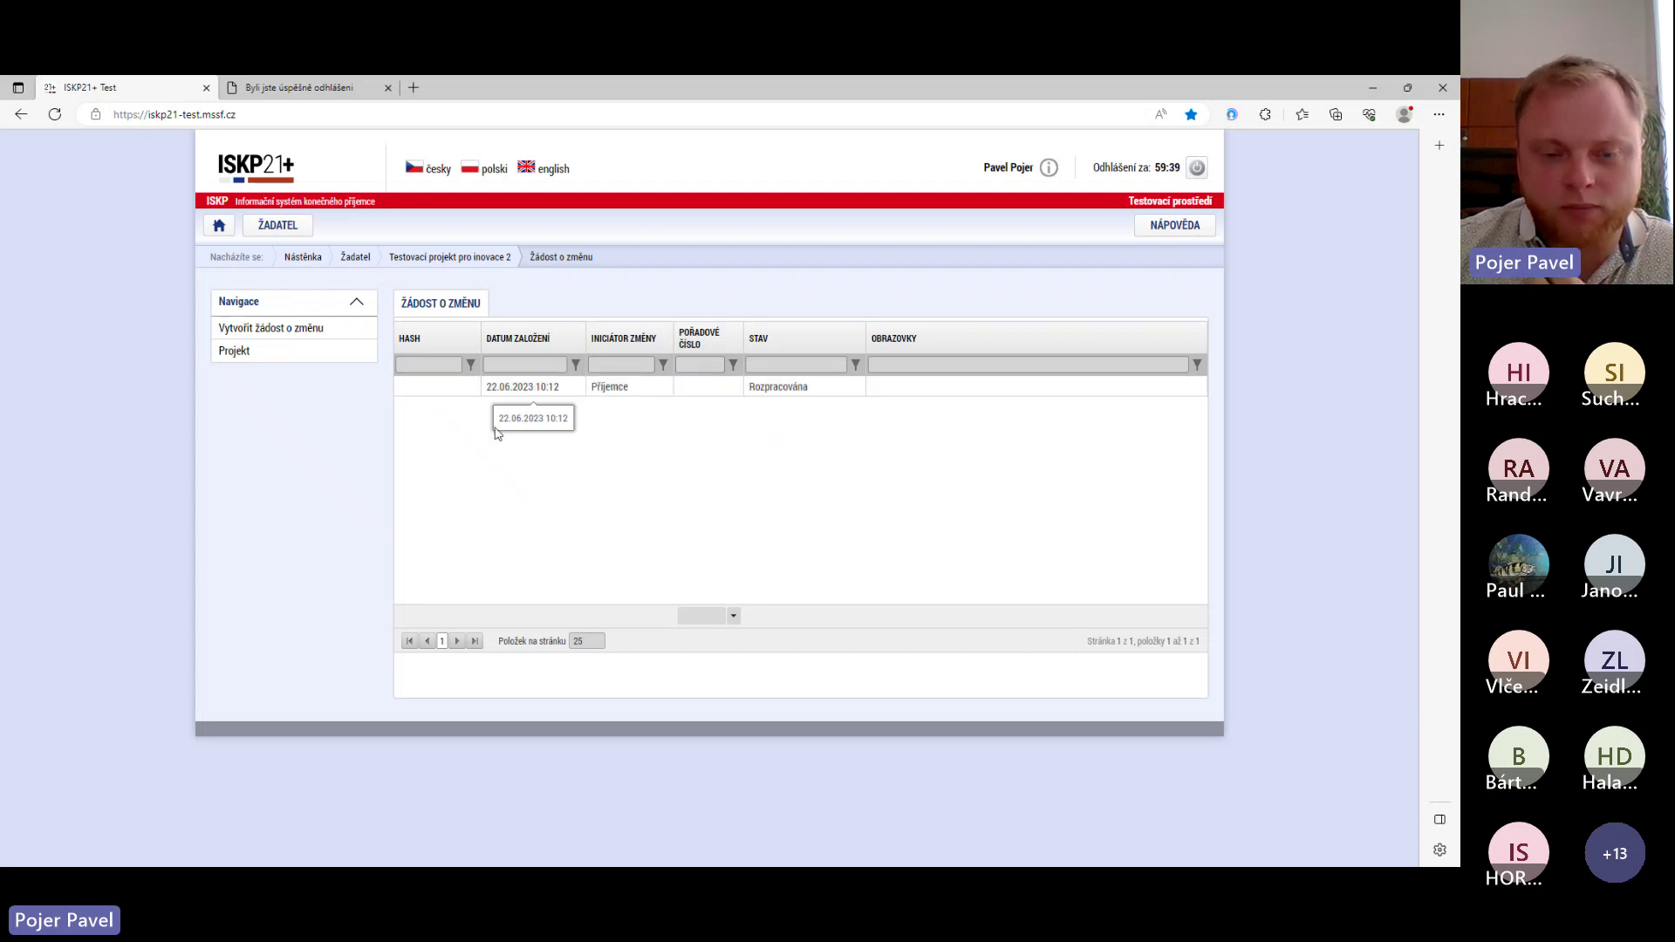
- Open the 22.06.2023 change request (hash 08NoBI) and review its empty justification form
click(564, 390)
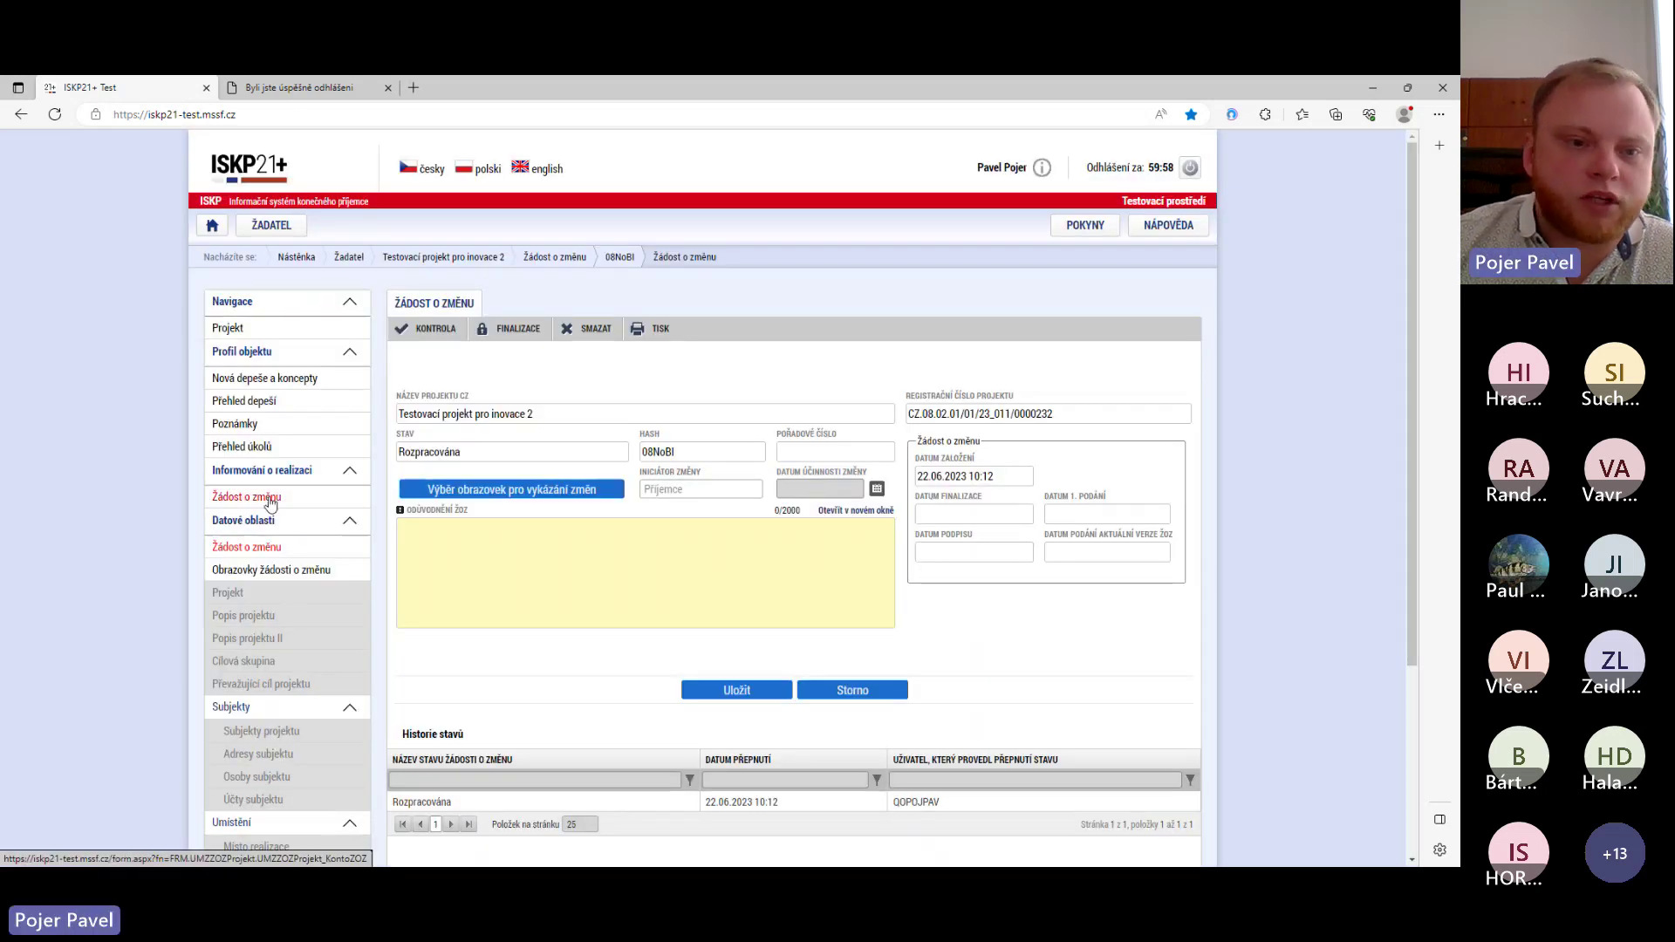
scroll(268, 541, down, 1)
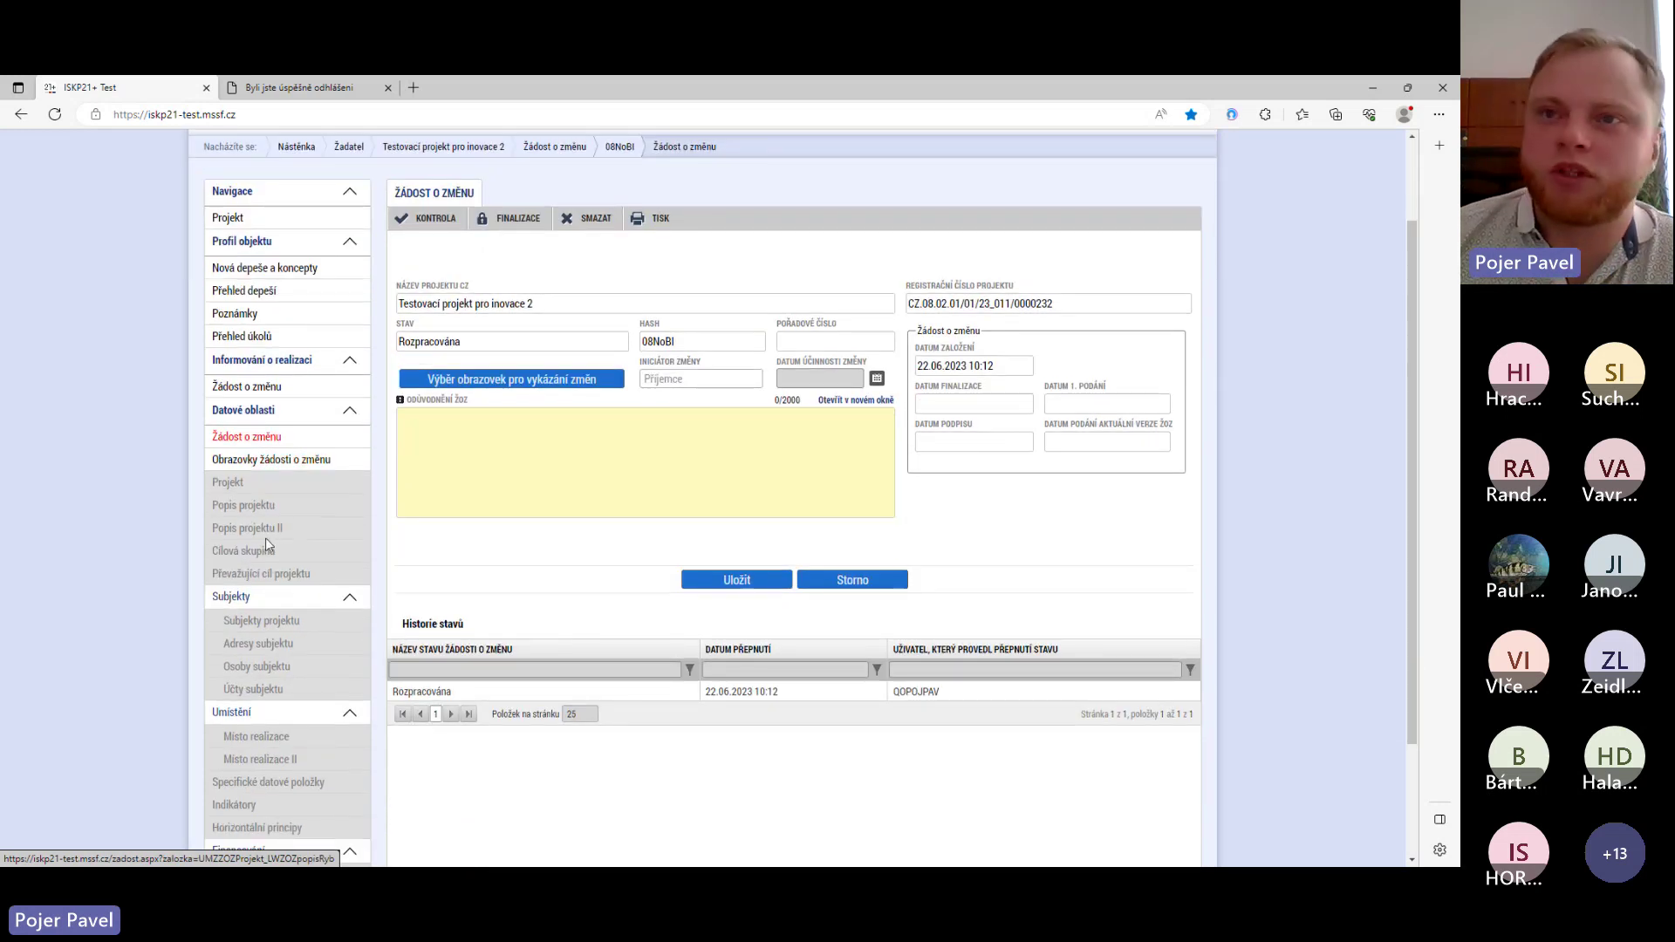
scroll(439, 356, up, 1)
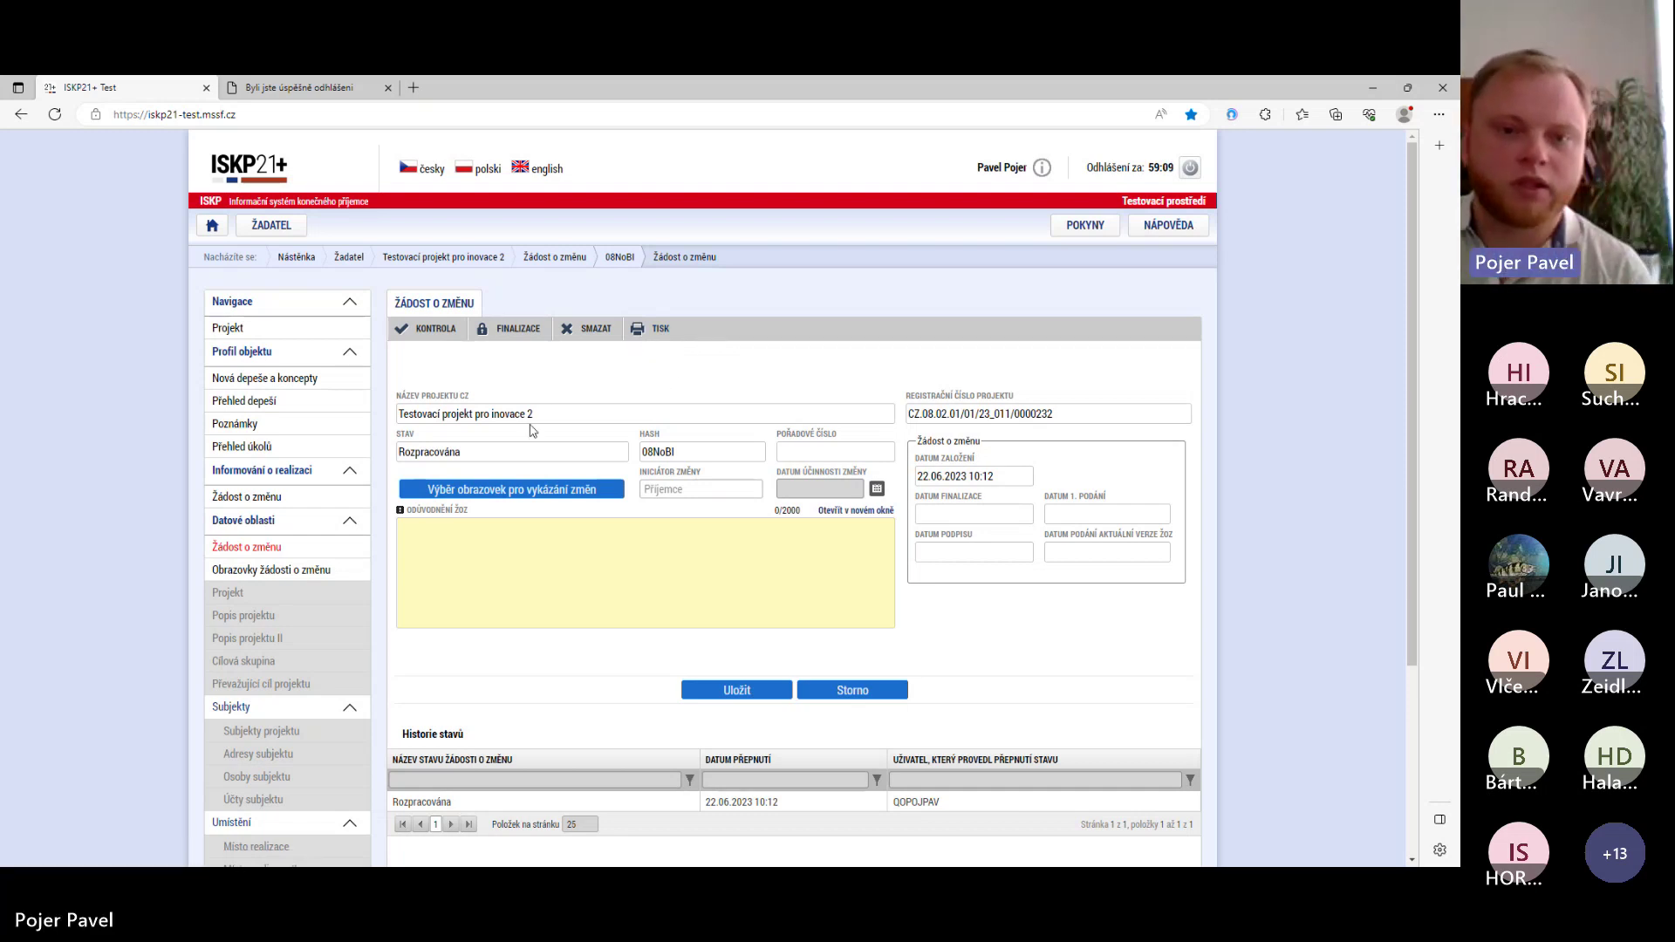
scroll(531, 425, down, 1)
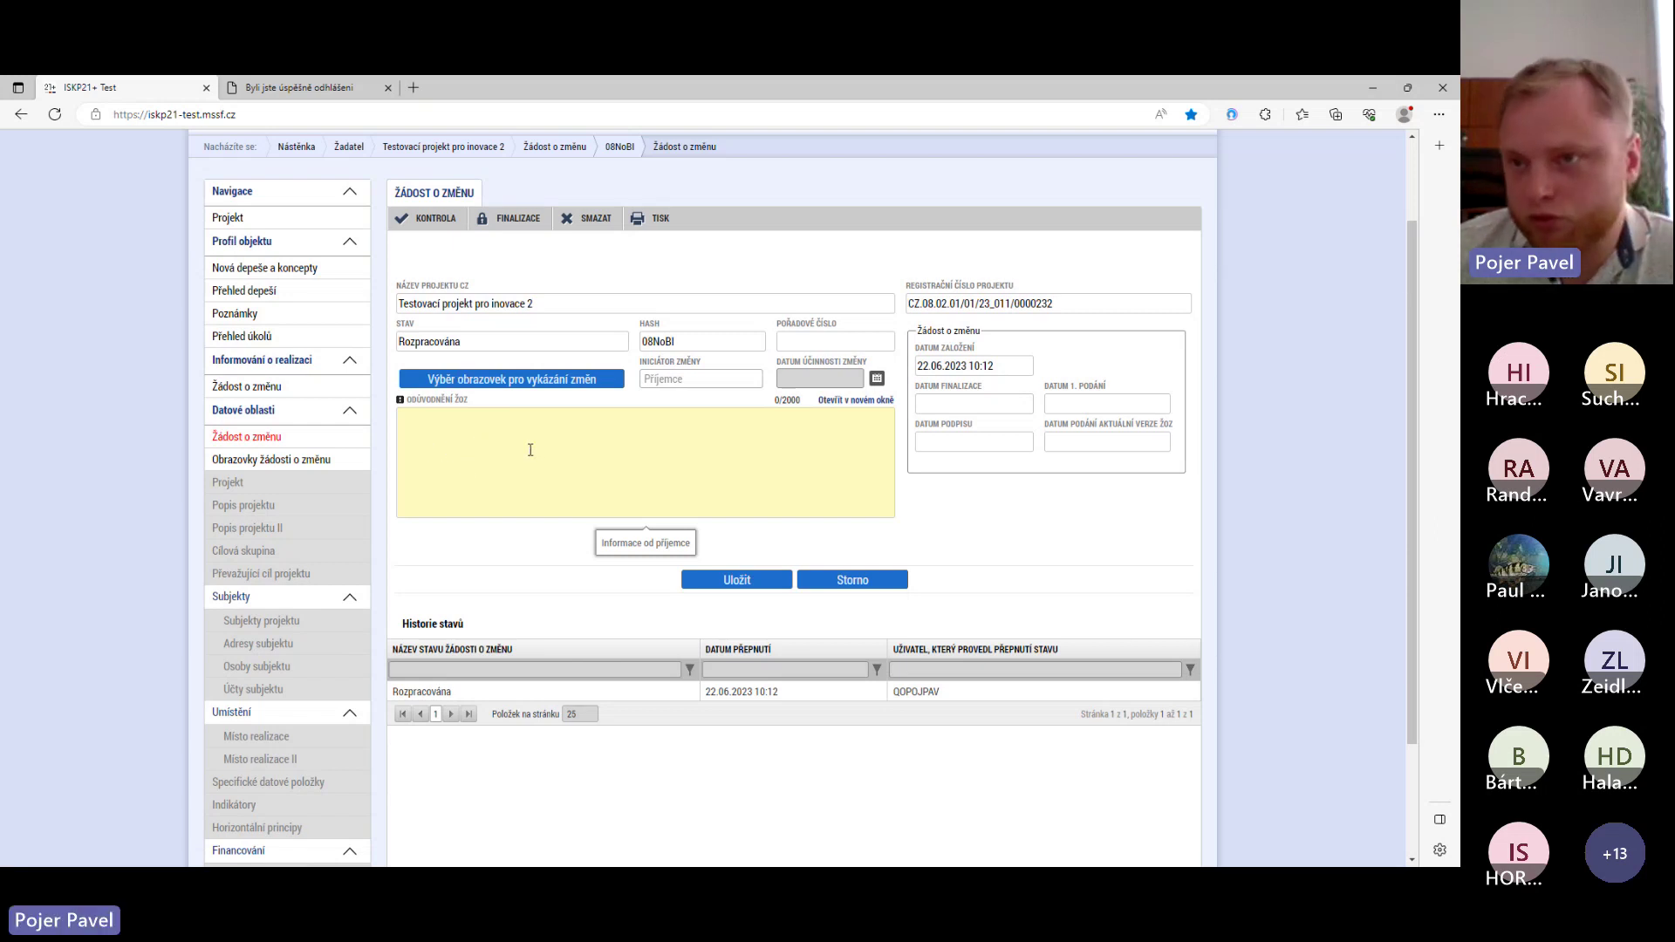
- Enter 'Změna ve způsobilých výdajích o více než 20%' as the Odůvodnění ŽoZ and save
click(489, 420)
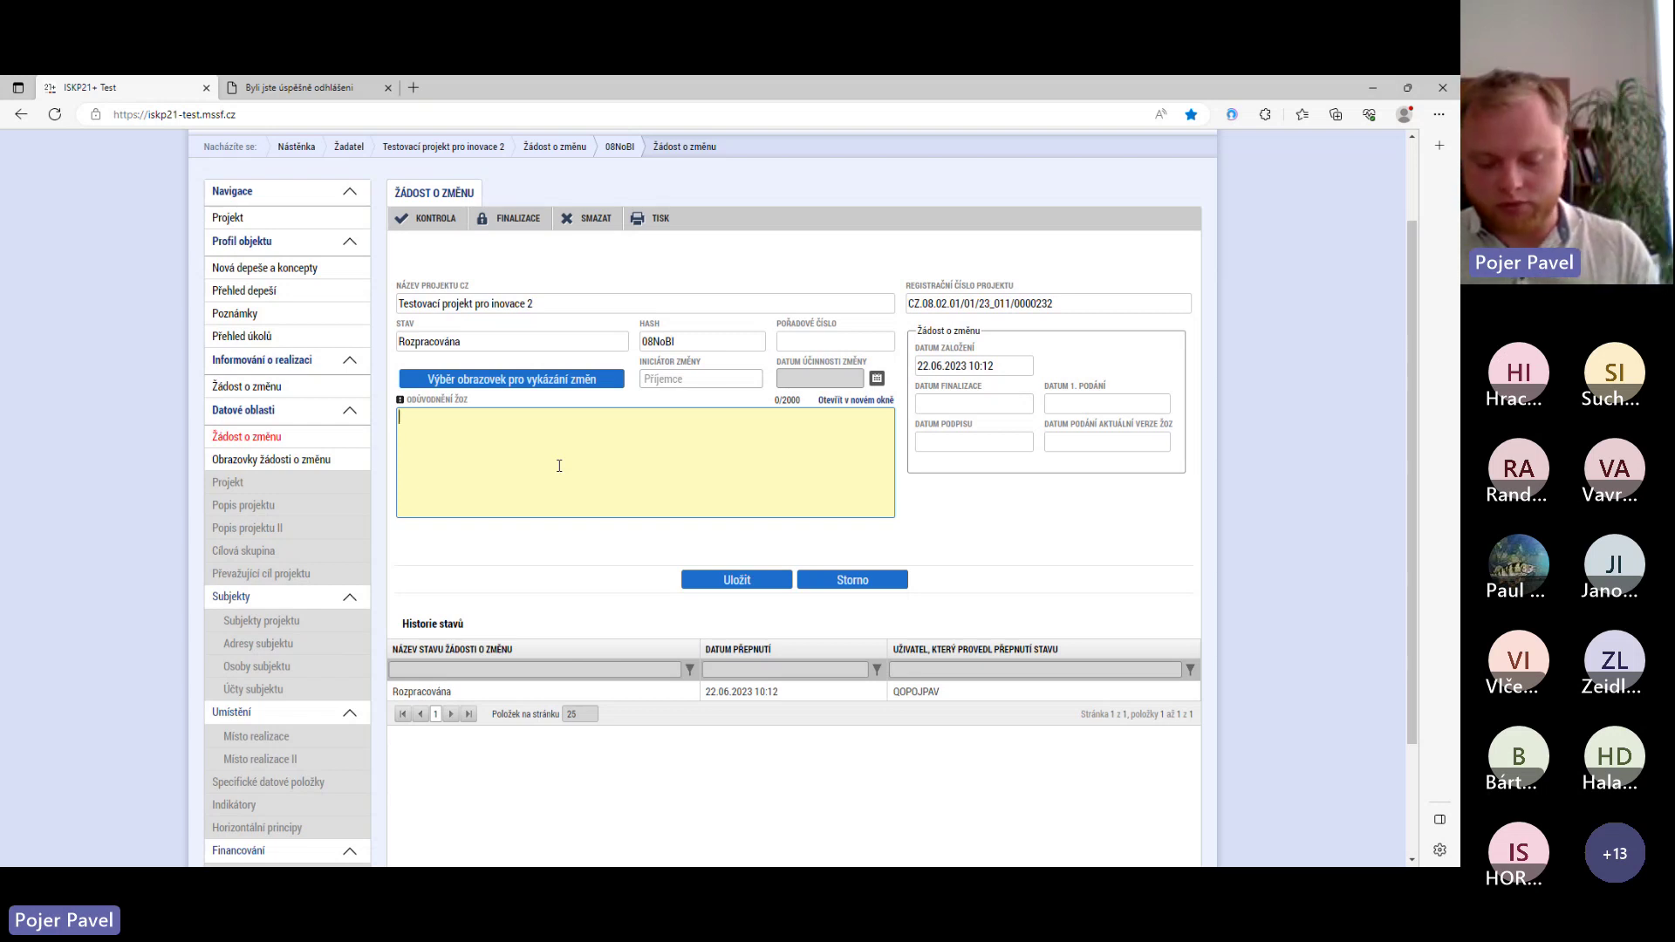
text(Změna ve)
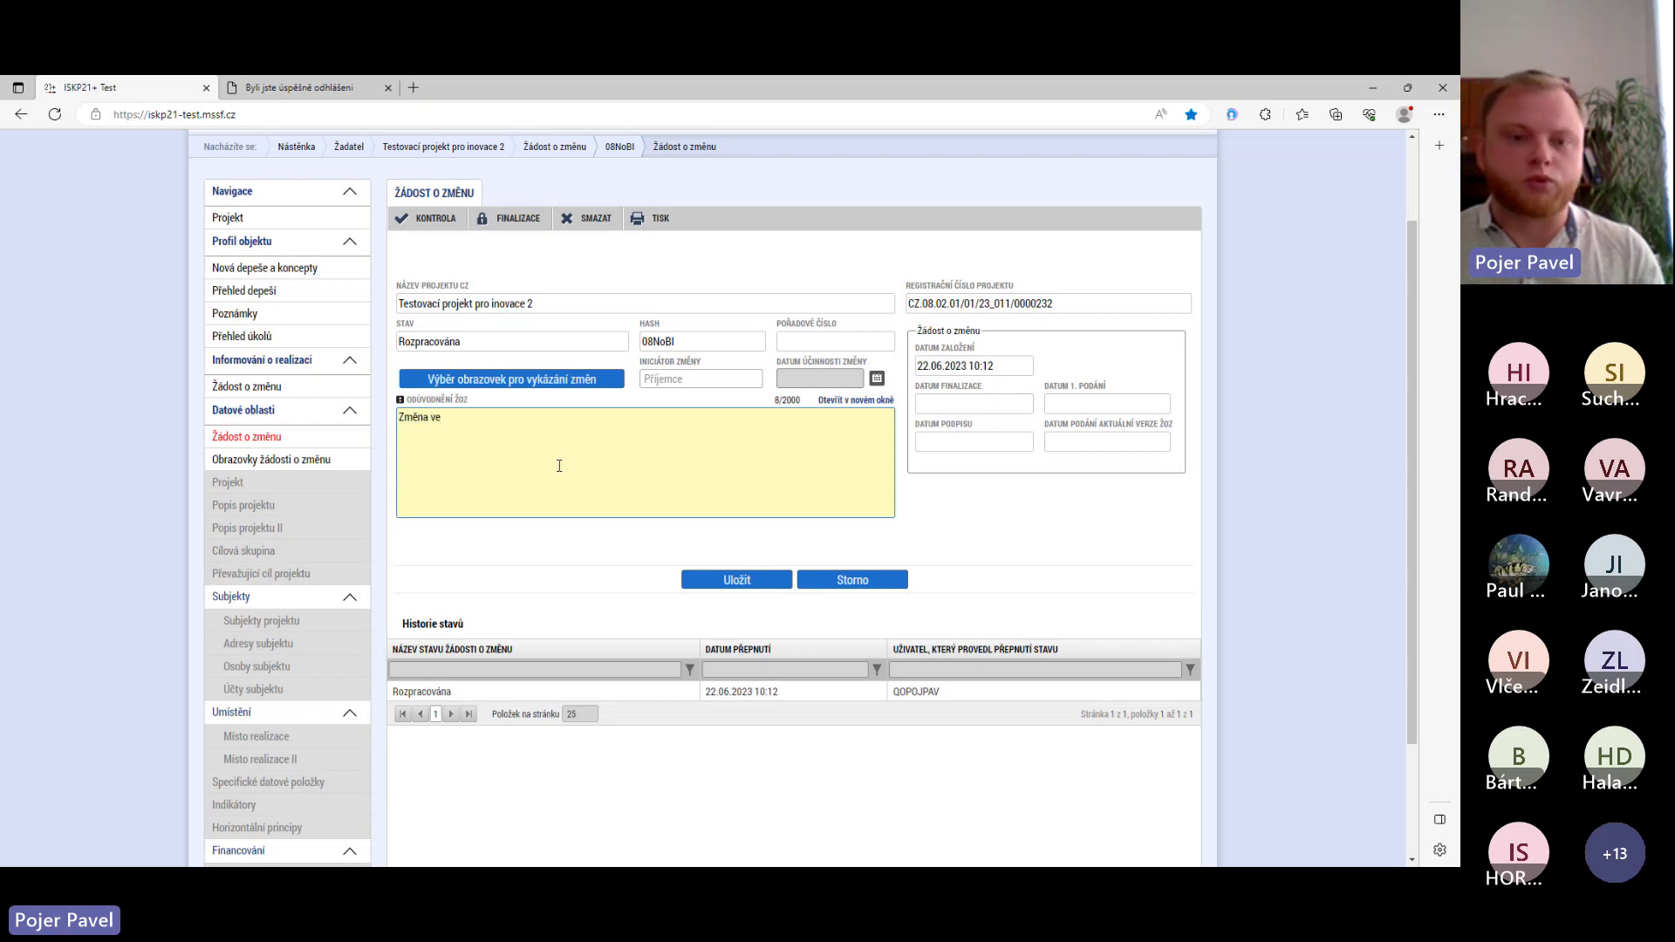
text( způsobil)
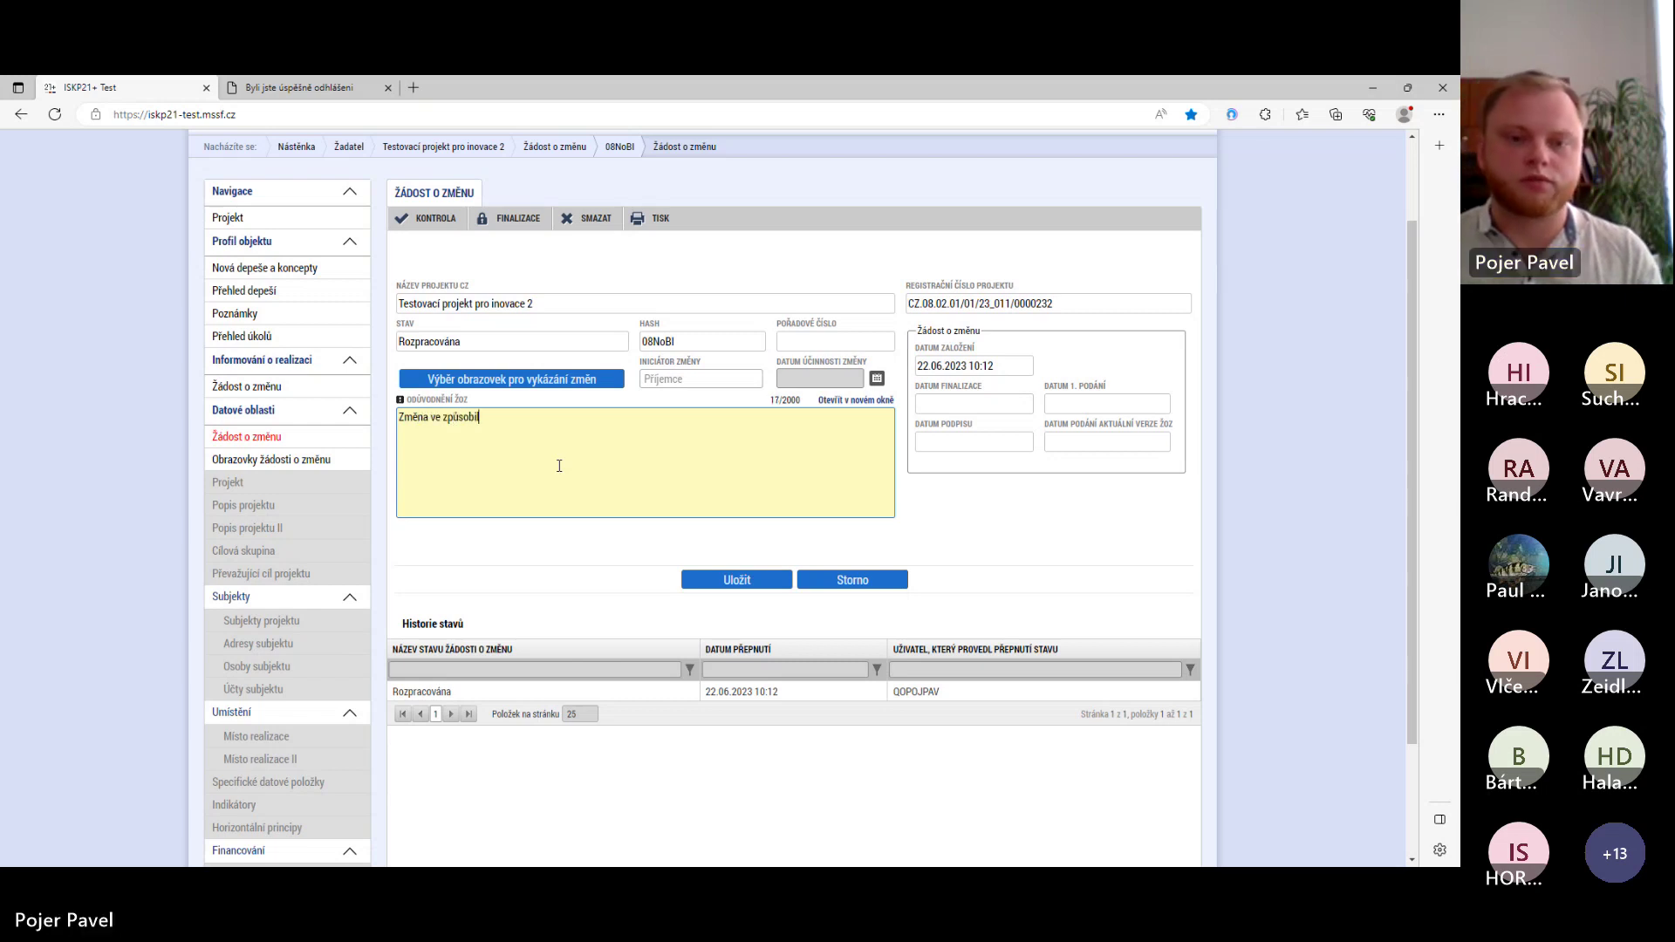
text(ých výdajích o)
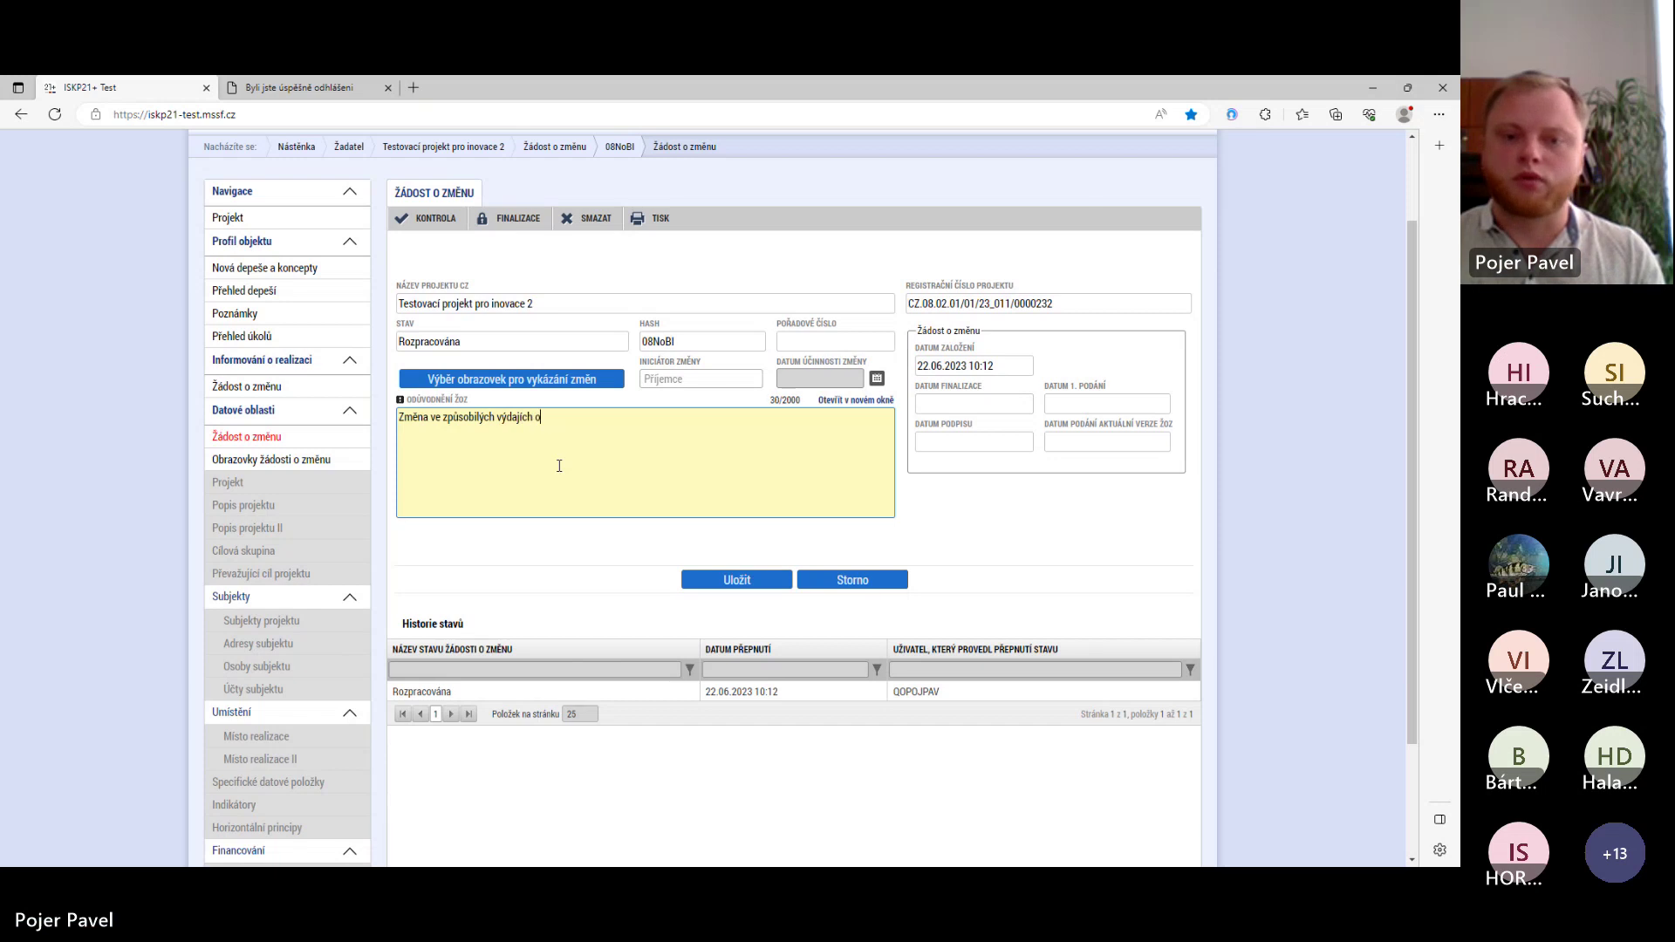
text( více než )
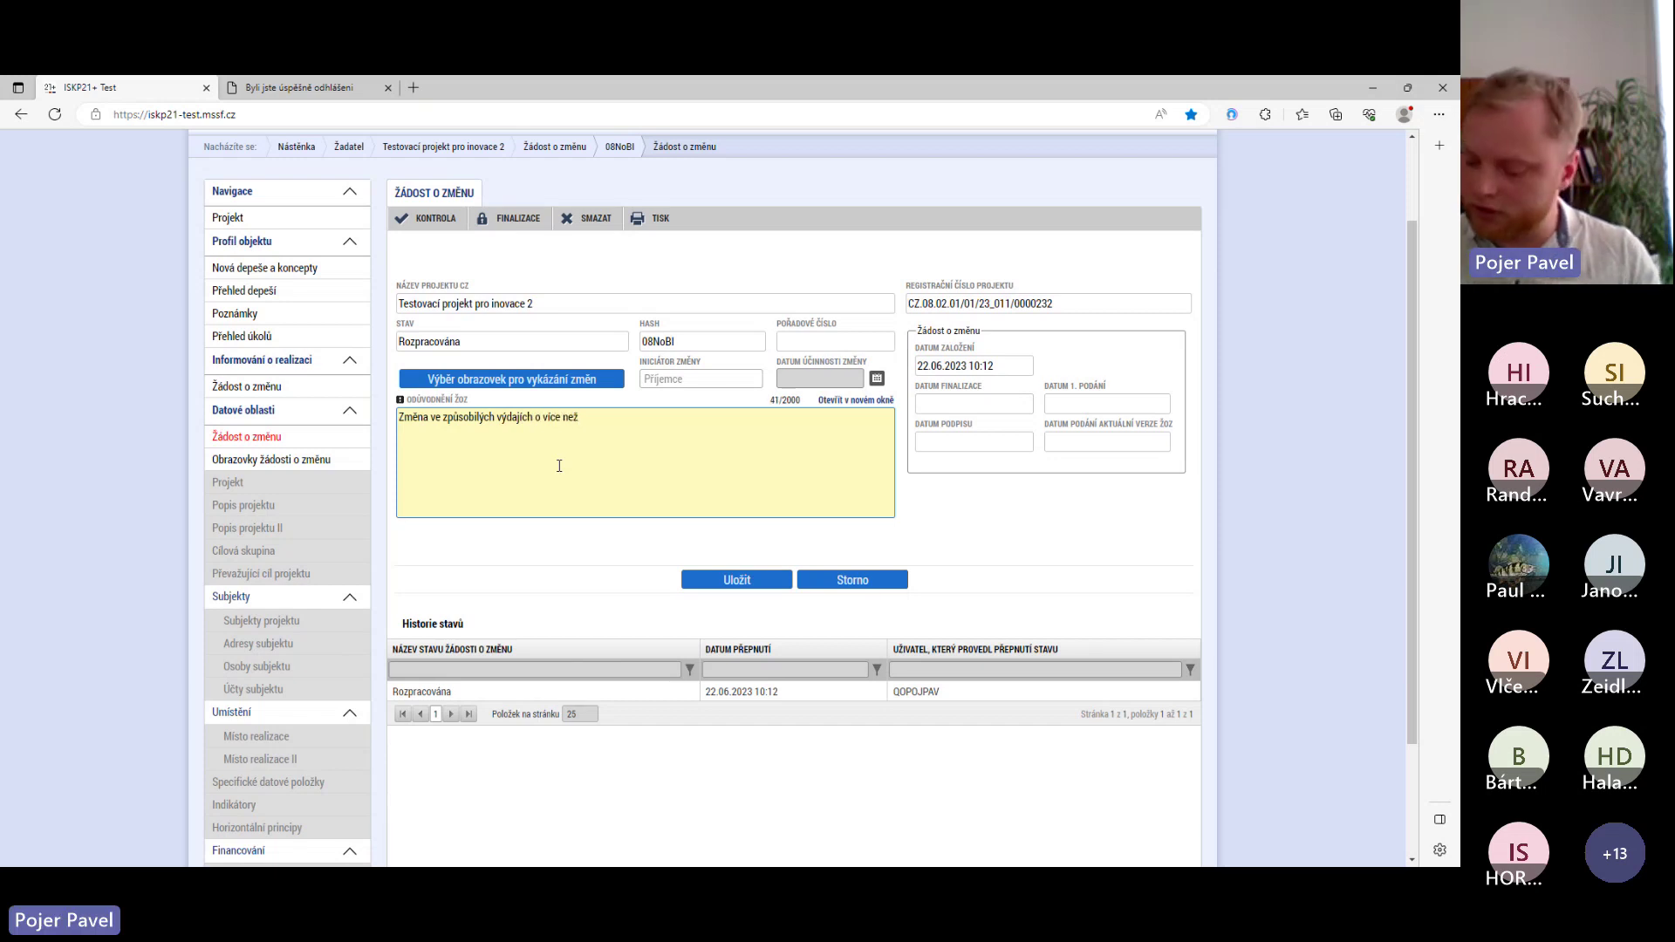
text(20%.)
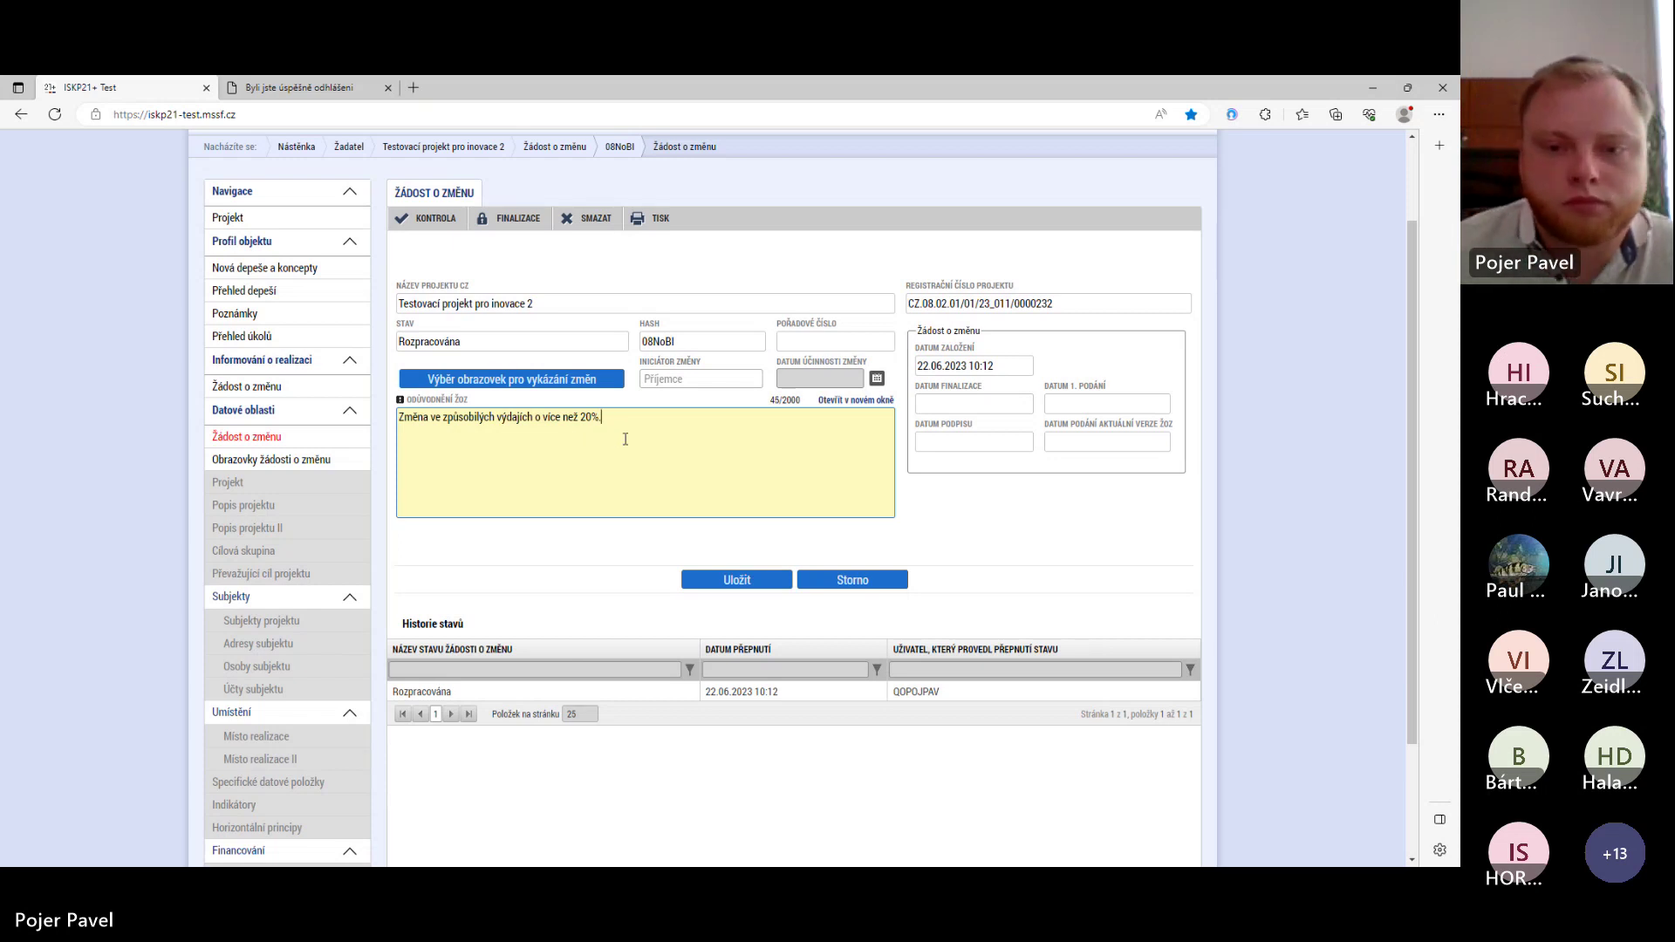
scroll(624, 439, down, 1)
click(740, 536)
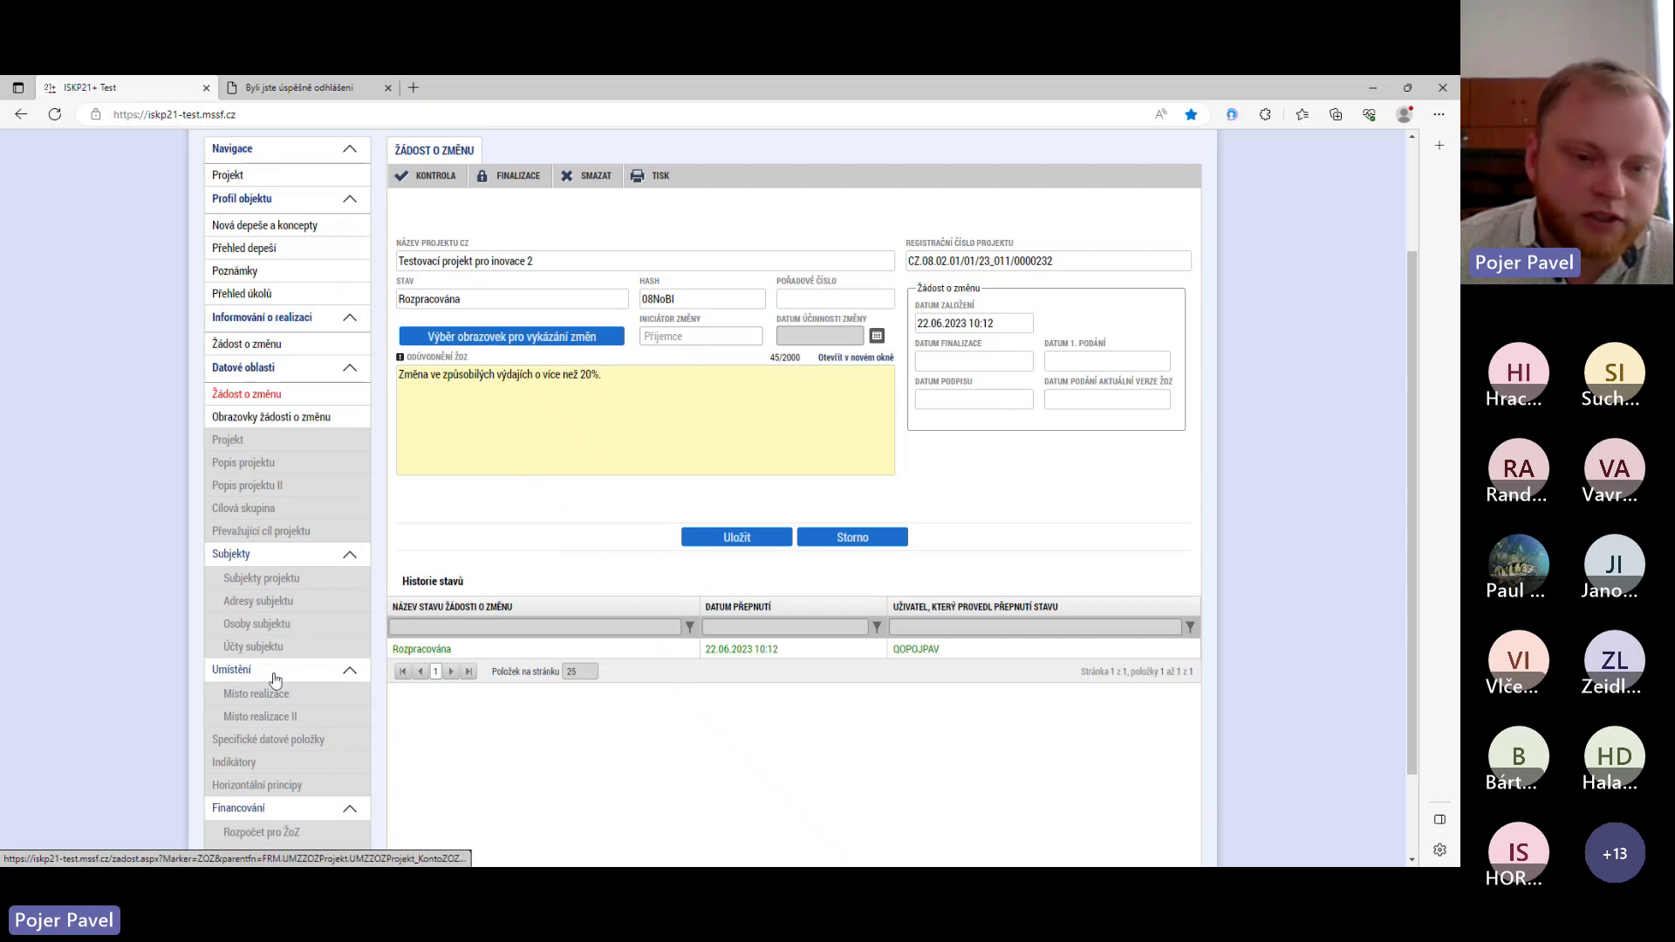
scroll(275, 679, down, 2)
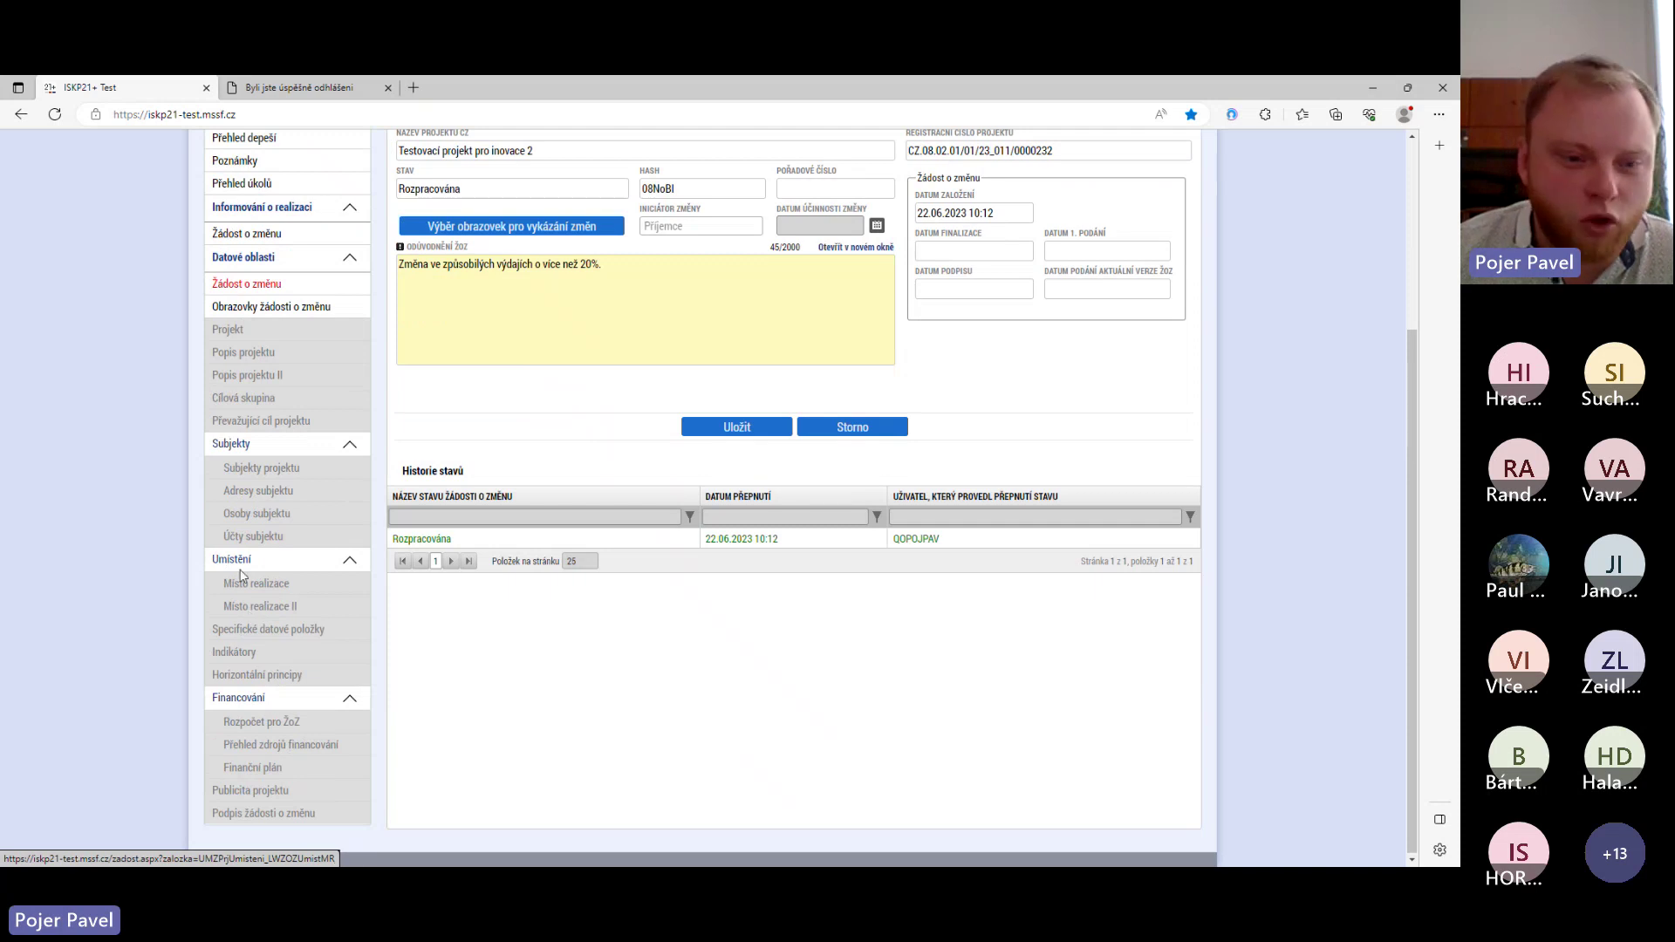
scroll(290, 515, up, 1)
scroll(290, 517, up, 2)
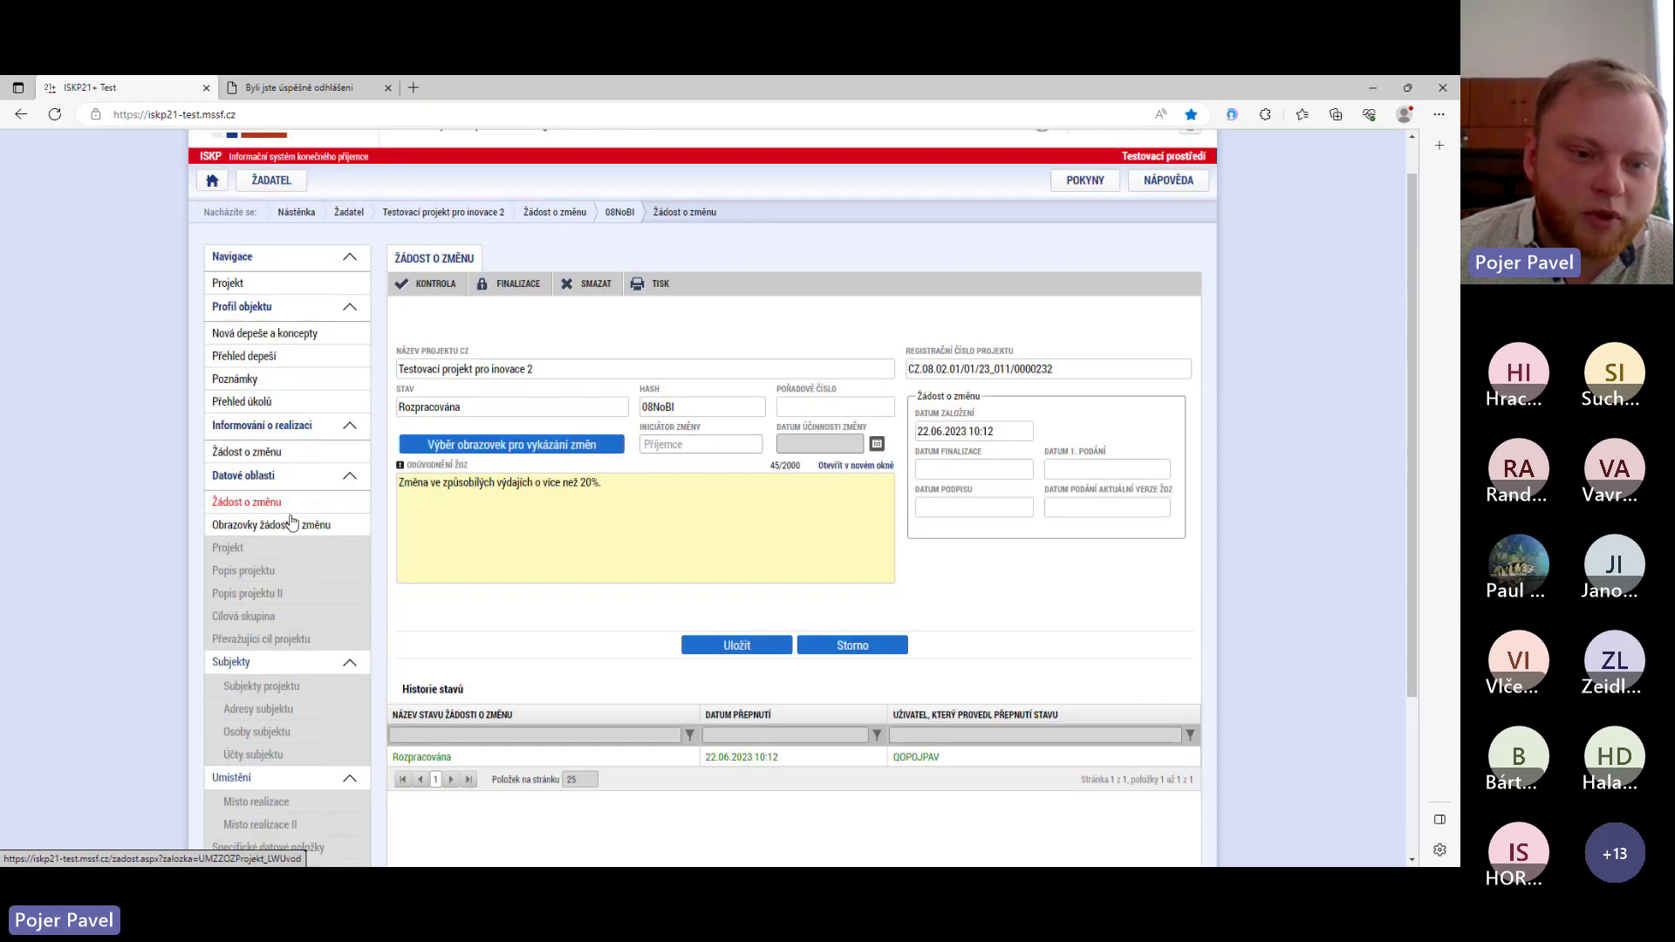
scroll(291, 517, down, 2)
scroll(402, 536, up, 1)
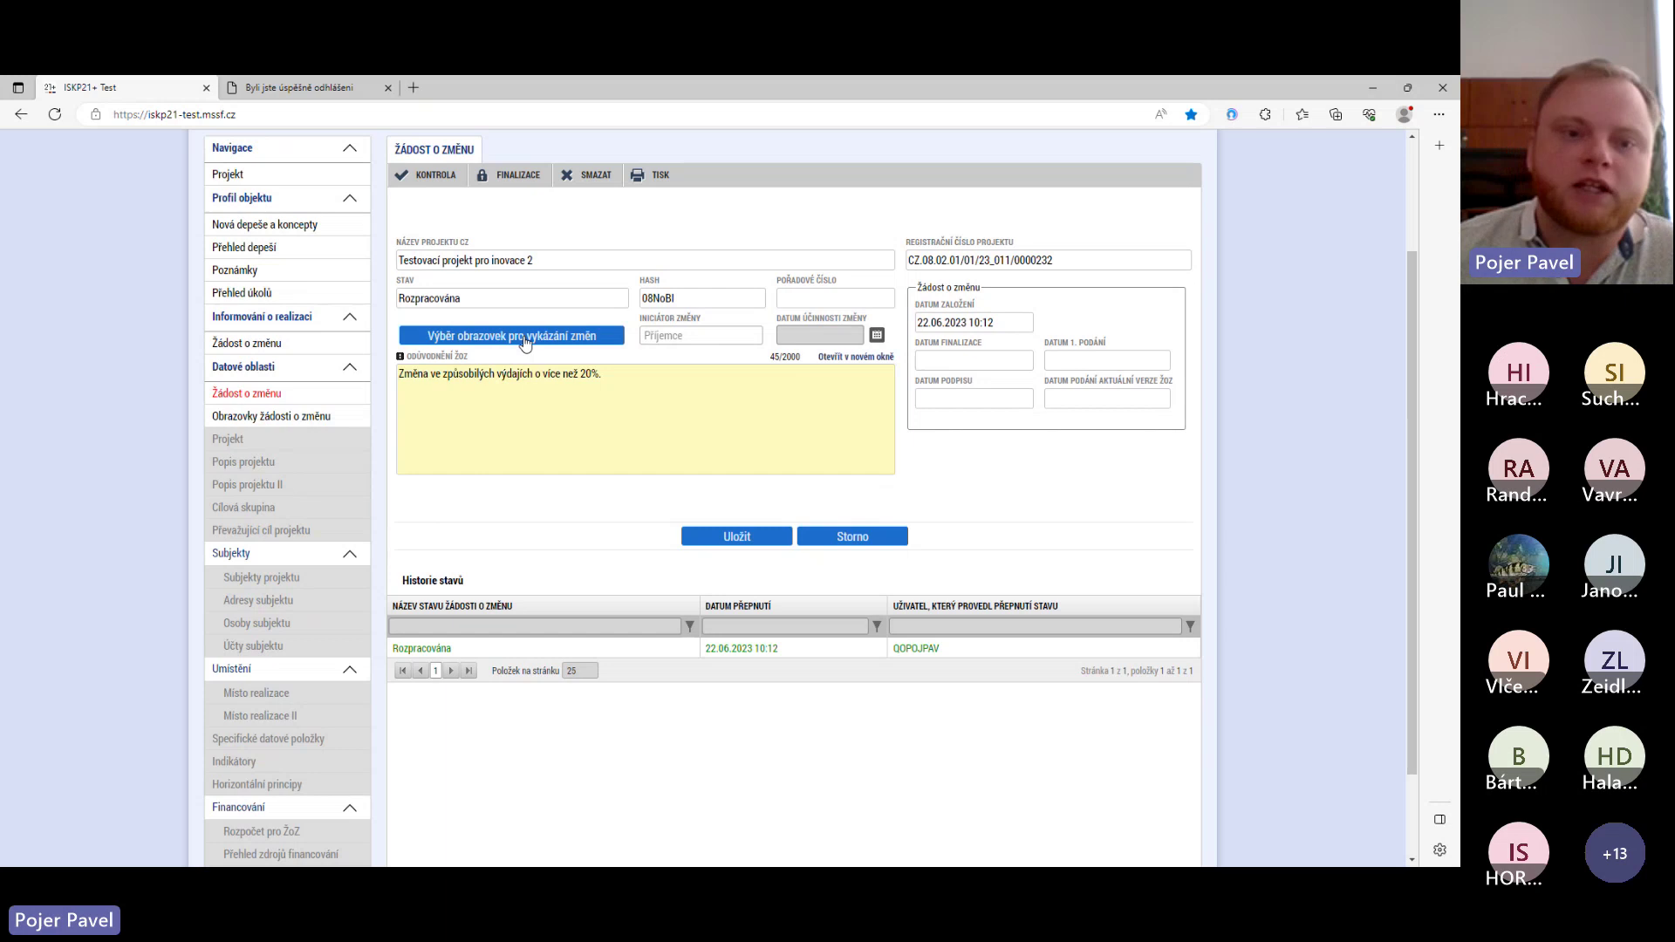
- In 'Výběr obrazovek pro vykázání změn', tick the ROZP (Rozpočet pro ŽoZ) screen
click(575, 337)
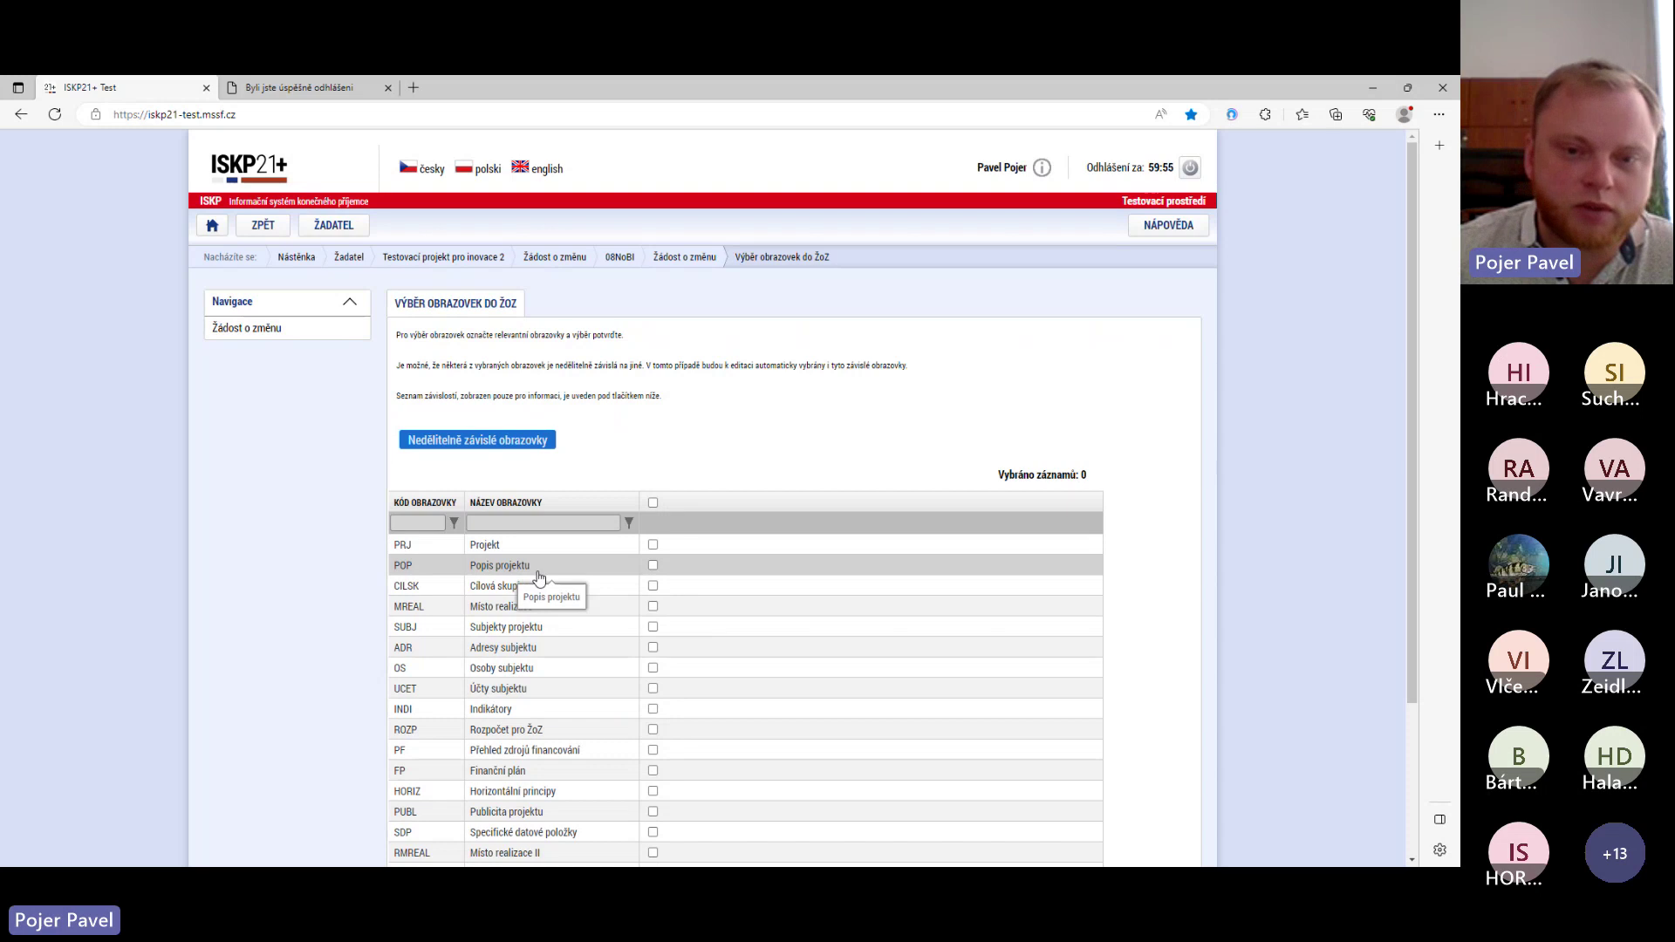
scroll(538, 577, down, 2)
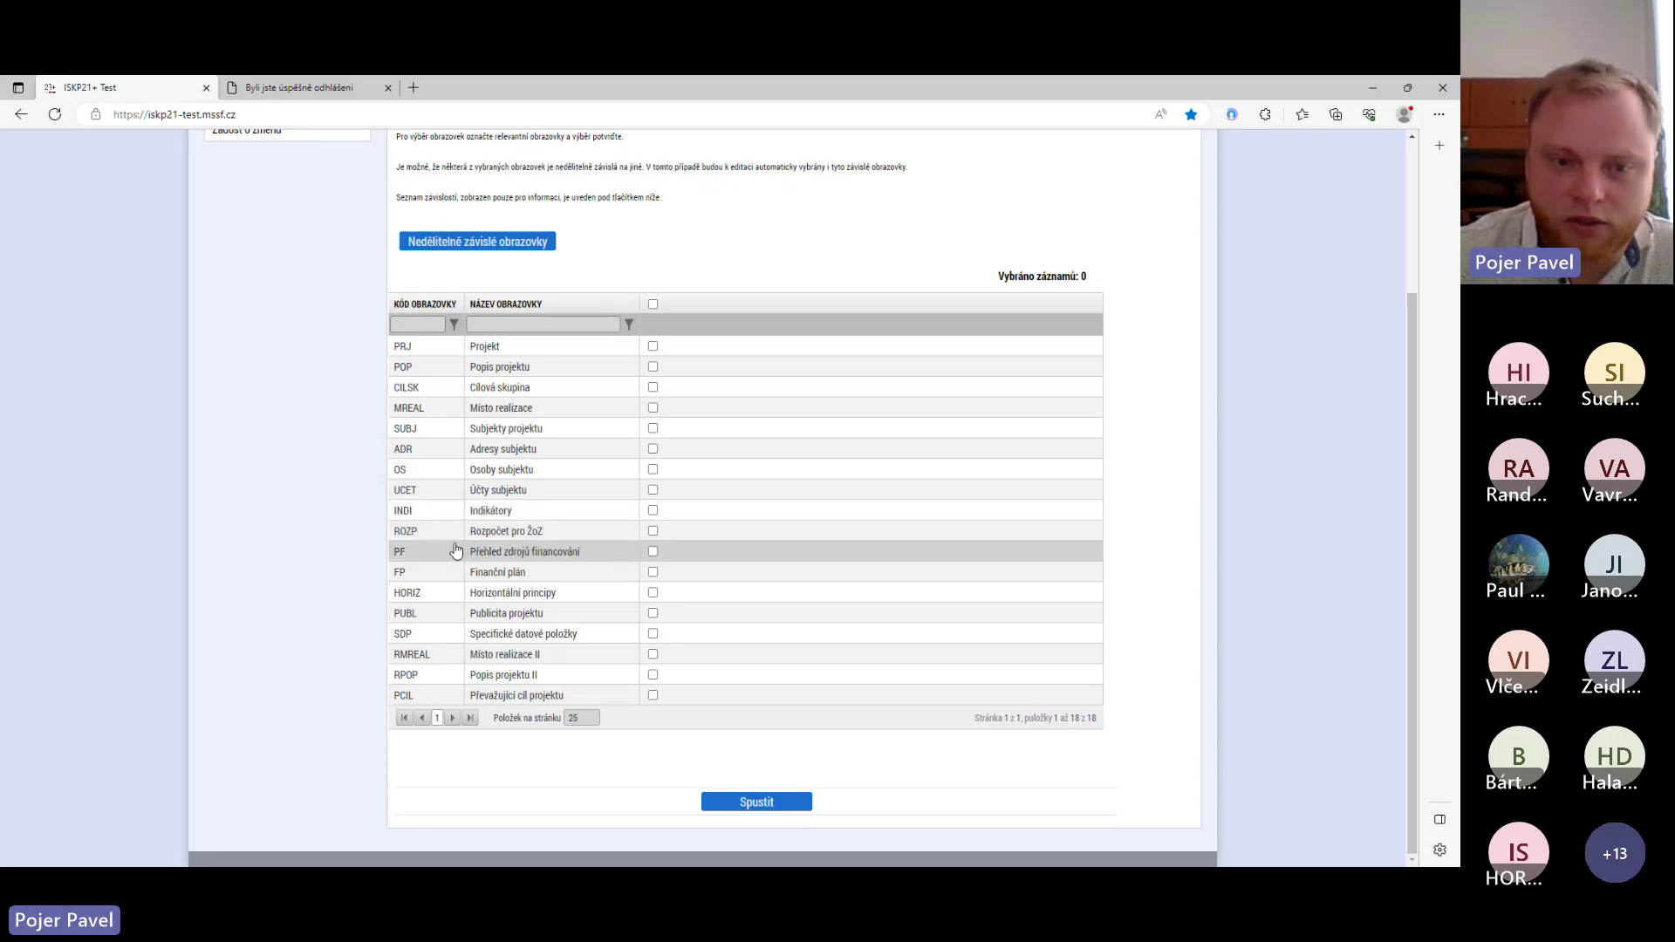
click(652, 530)
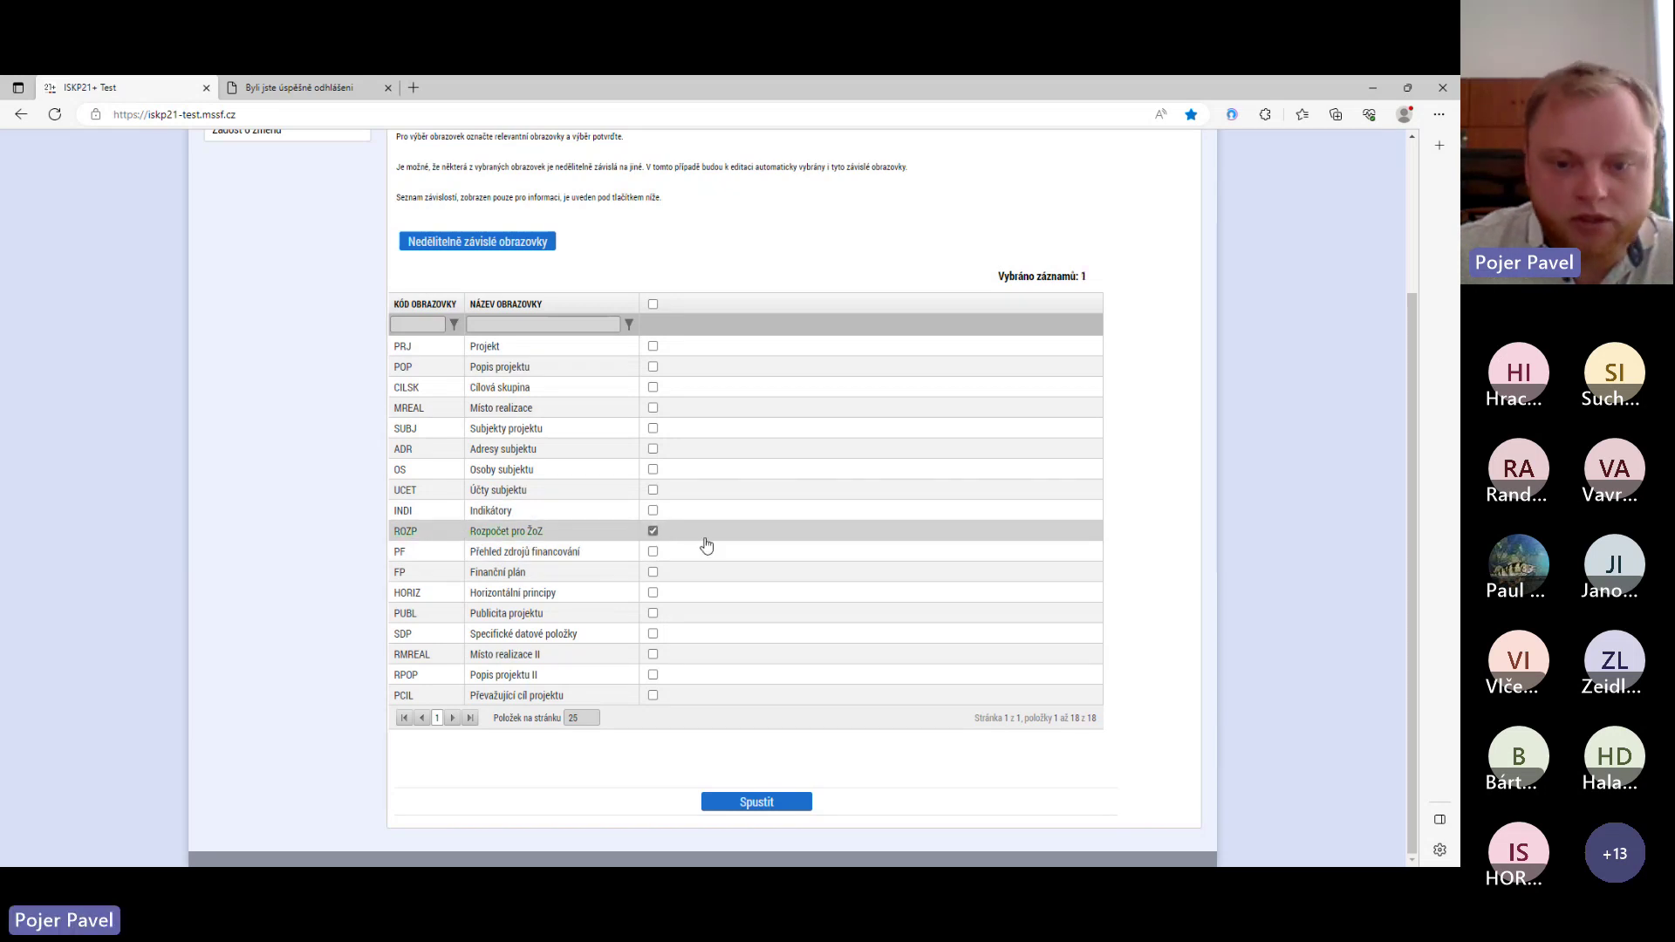
- Run the screen selection and accept the added Subjekty projektu, Přehled zdrojů financování and Finanční plán screens
click(752, 798)
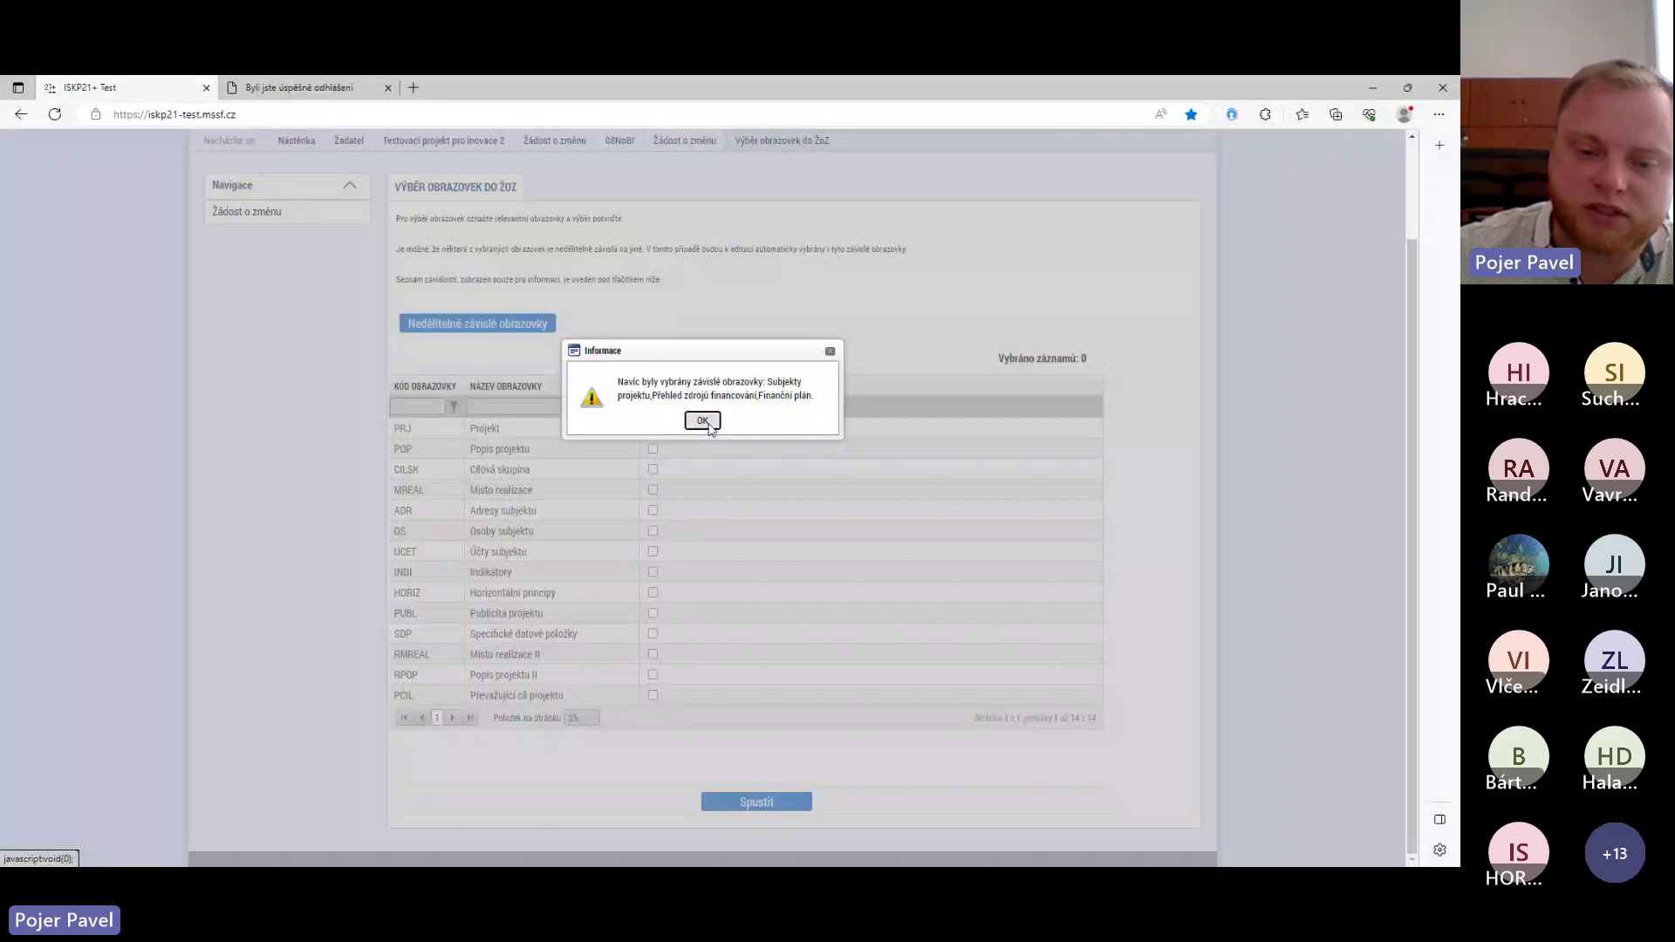
click(708, 424)
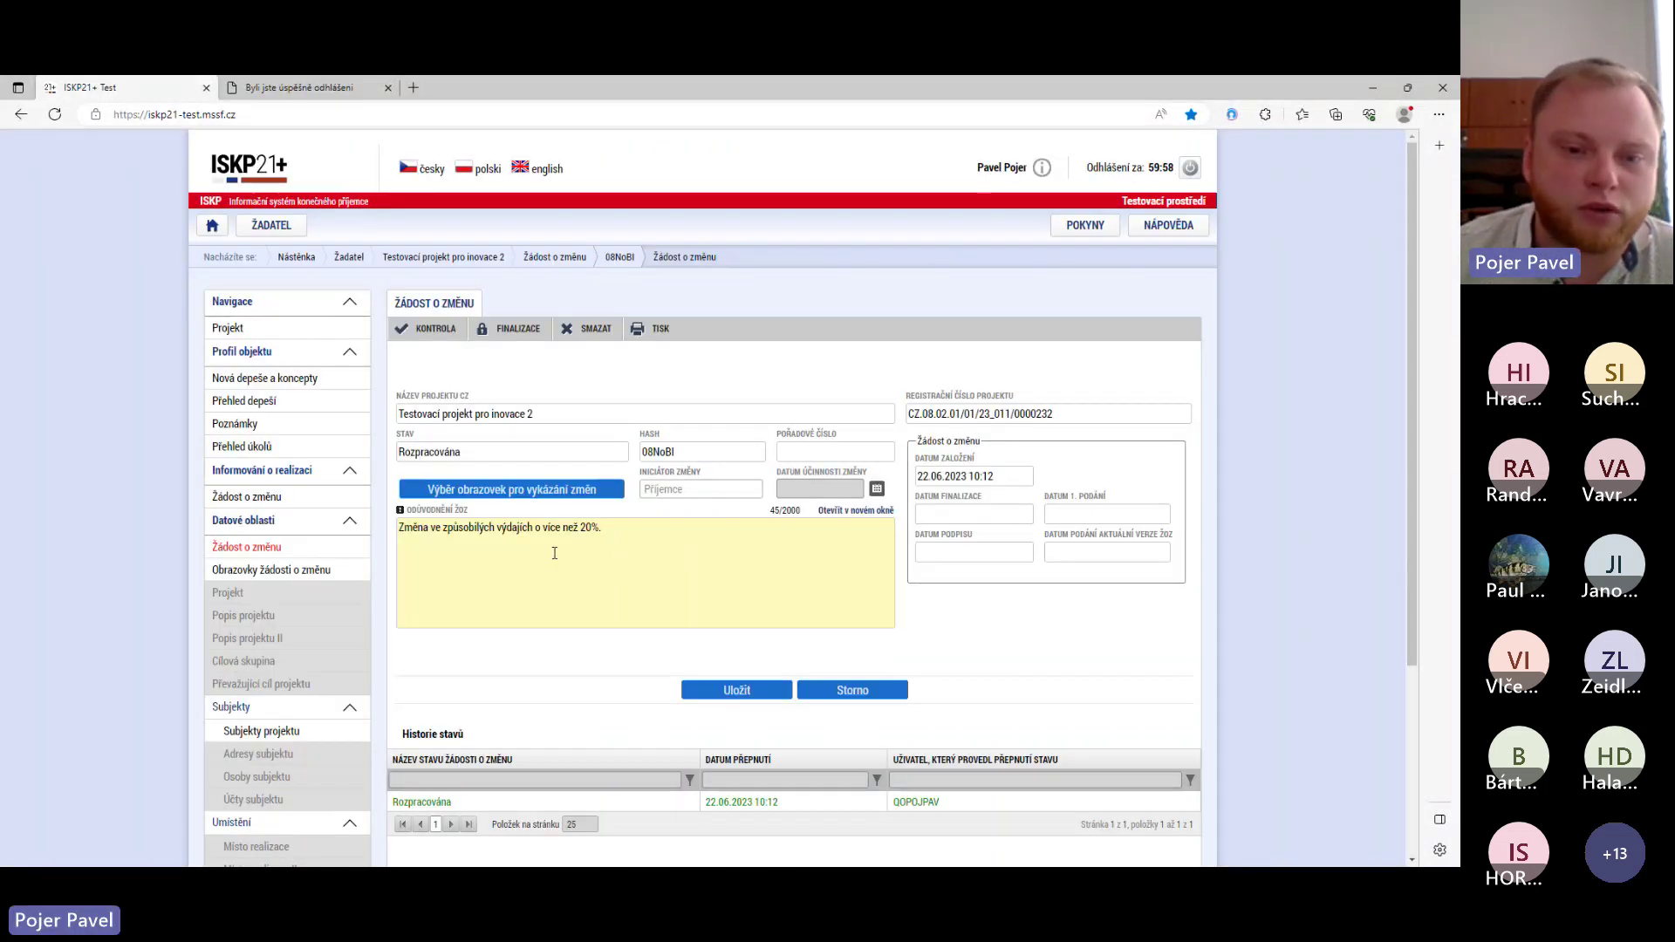
- Save the Žádost o změnu form with the budget and dependent screens enabled
scroll(528, 552, down, 1)
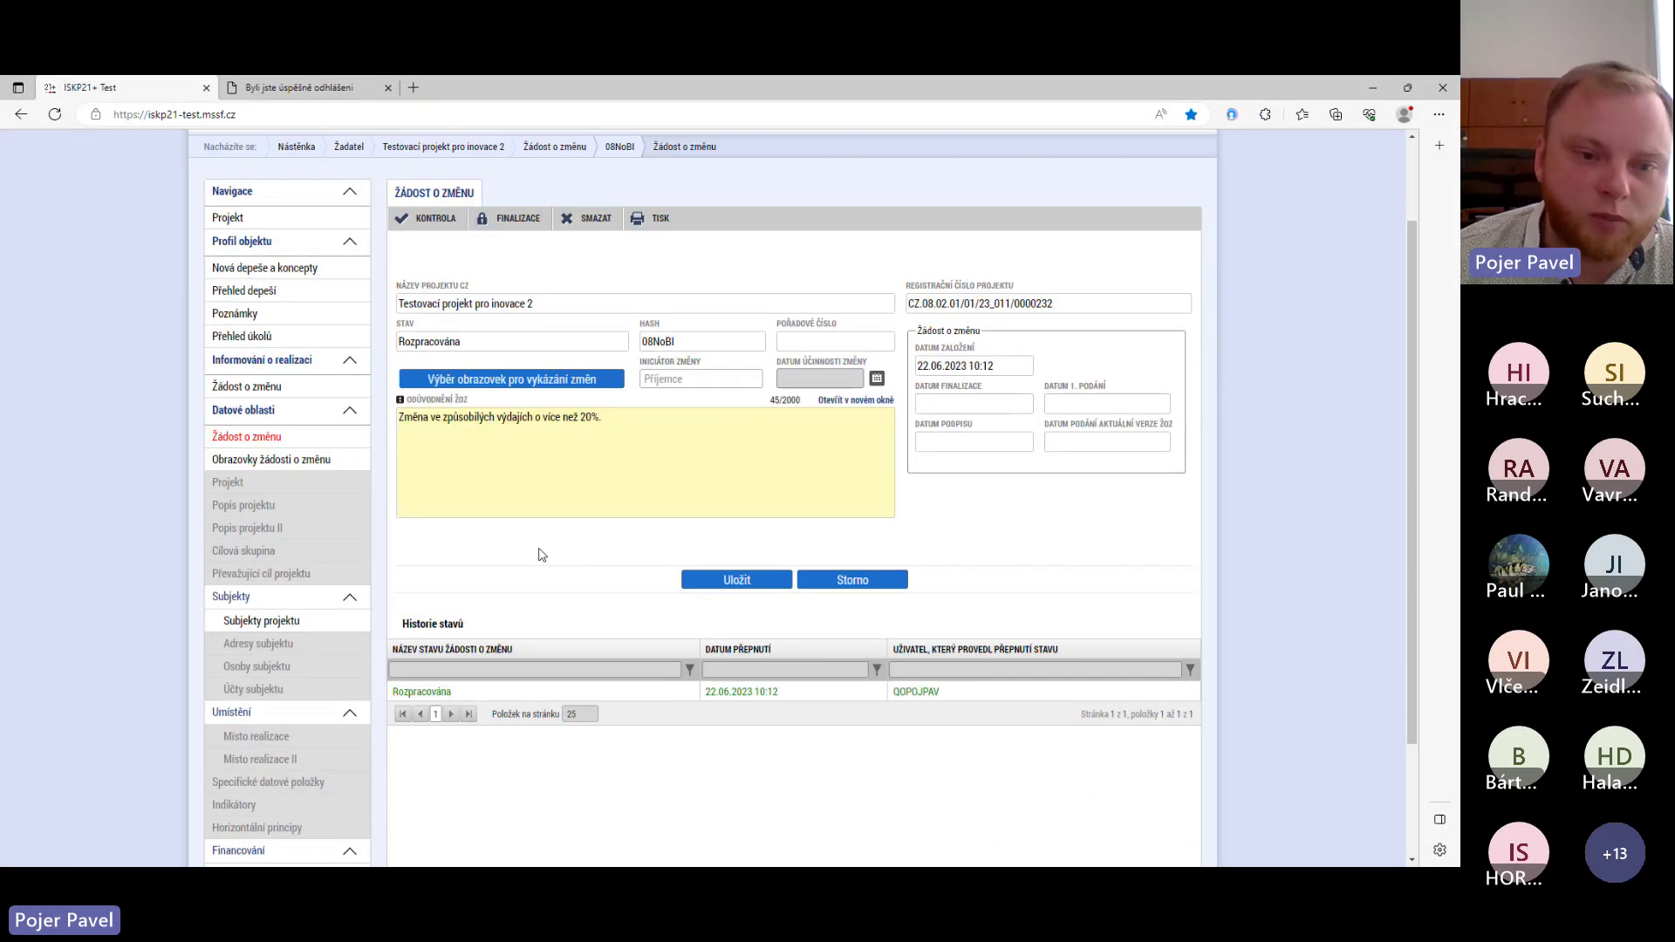
scroll(279, 541, down, 2)
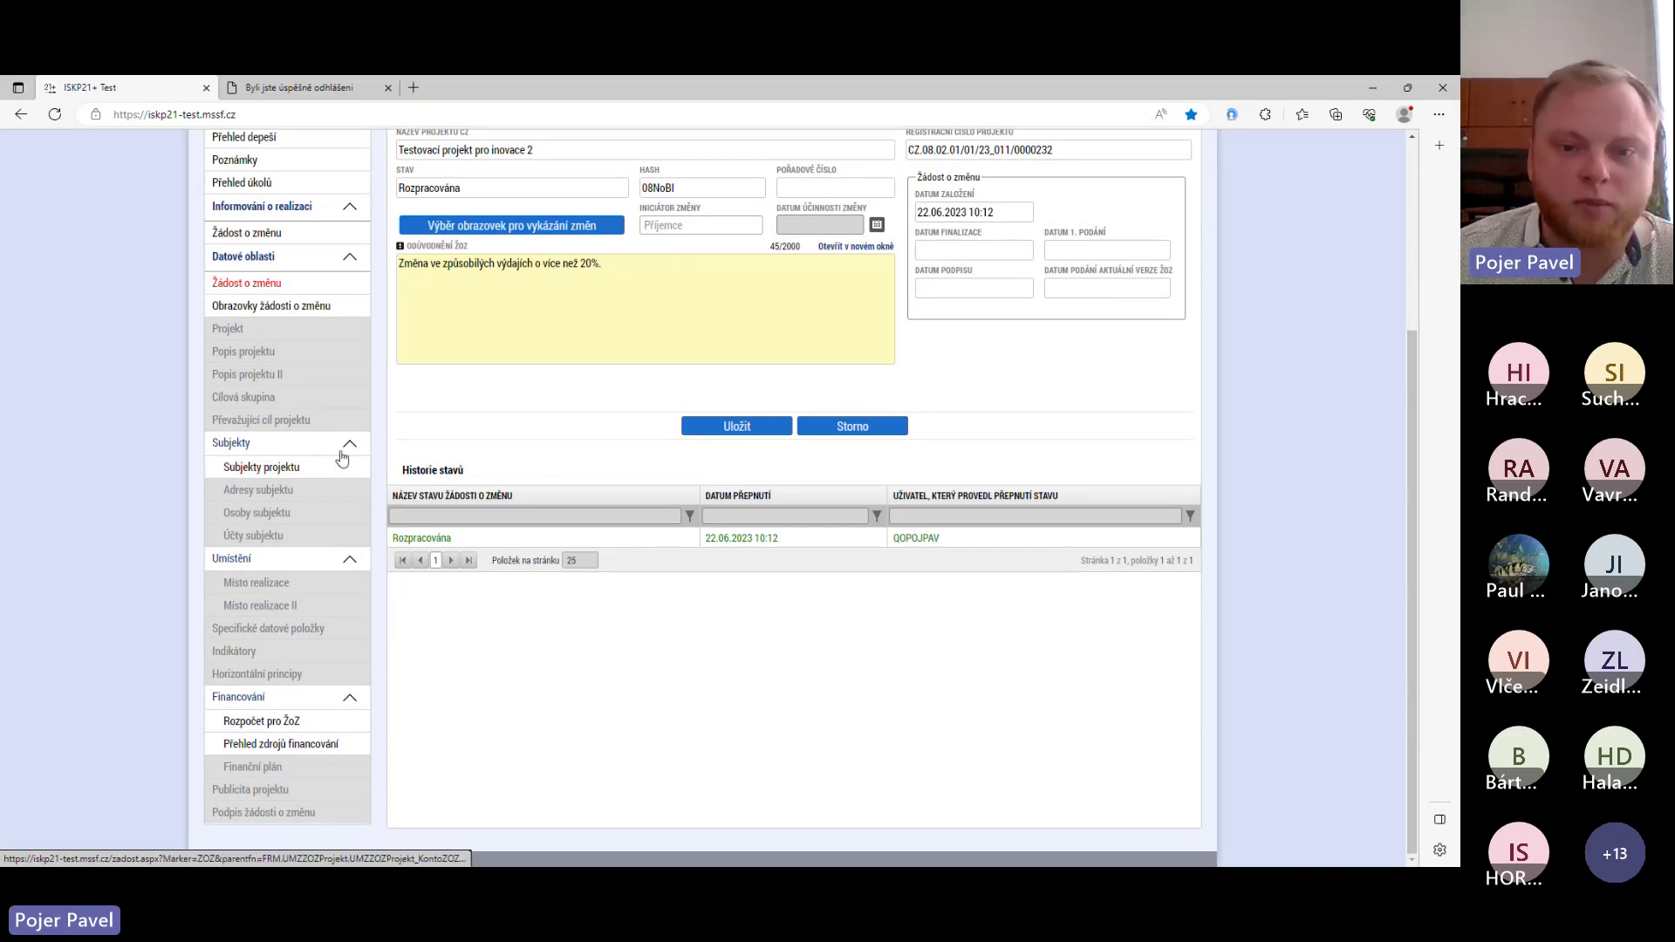
click(733, 431)
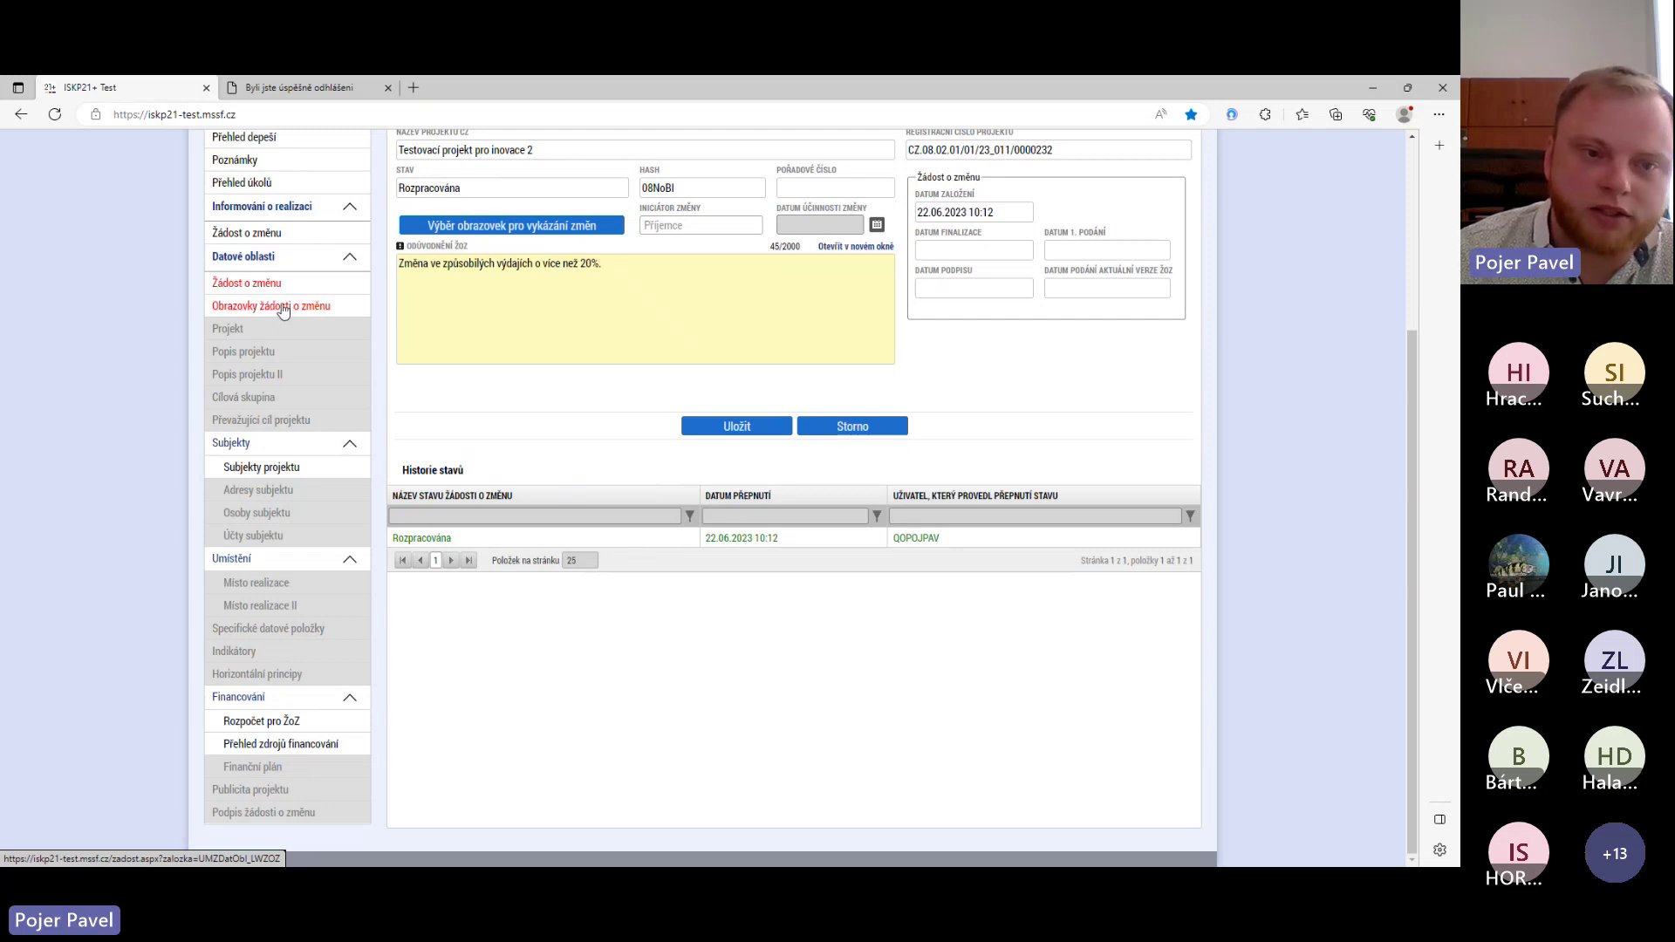
click(283, 311)
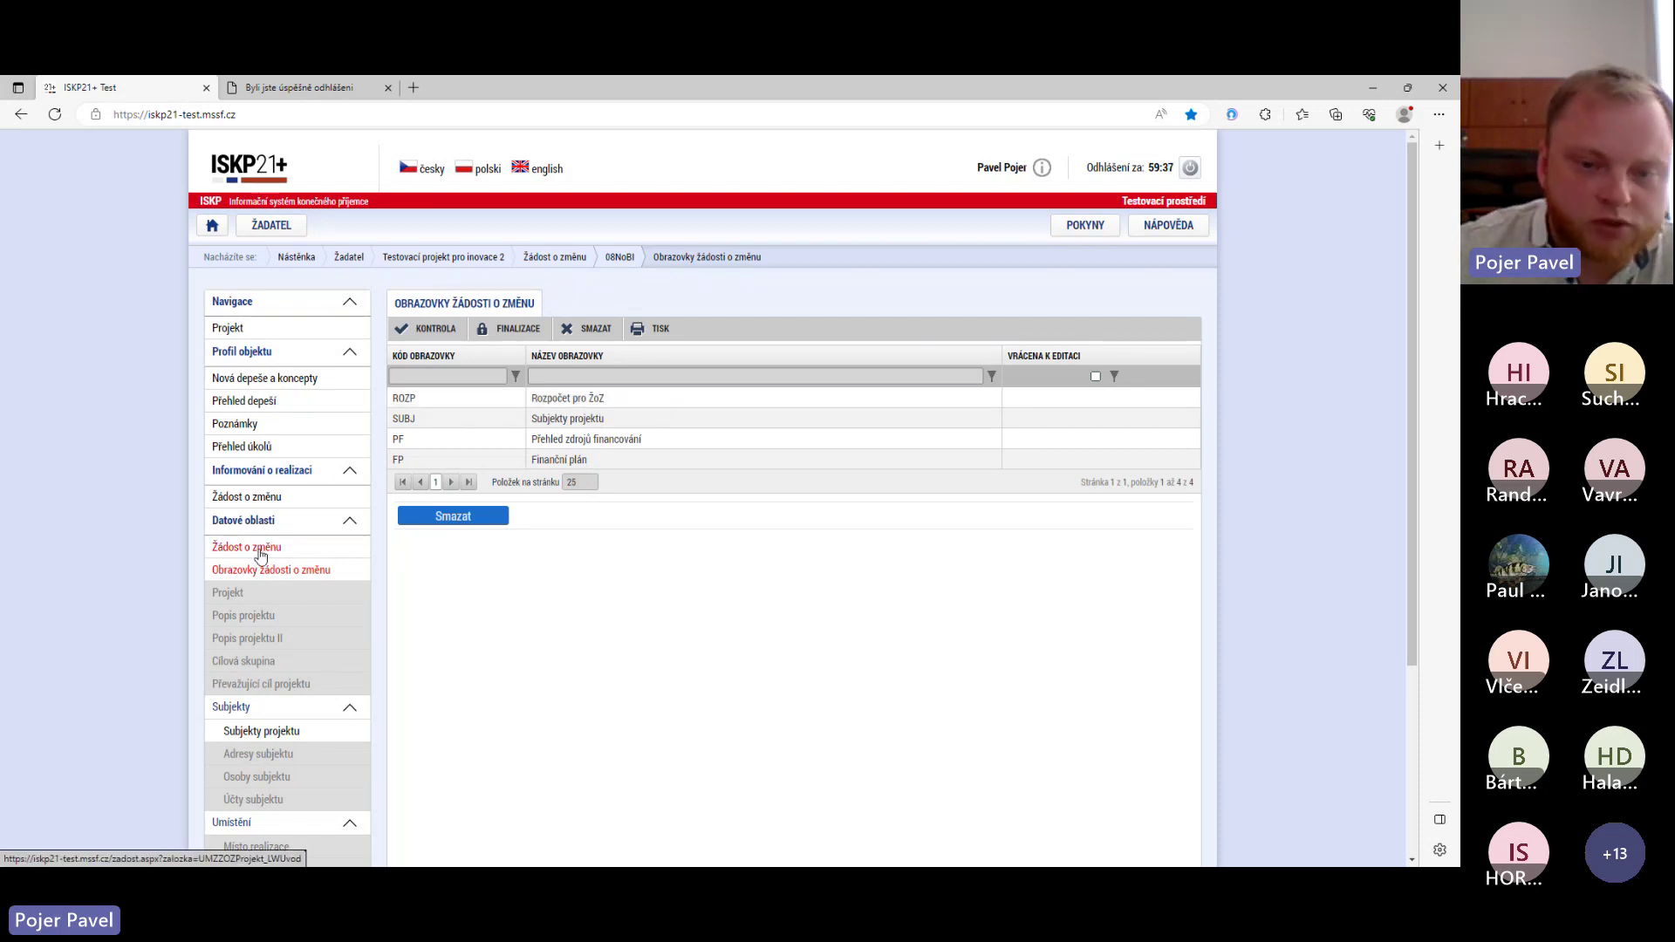
click(260, 547)
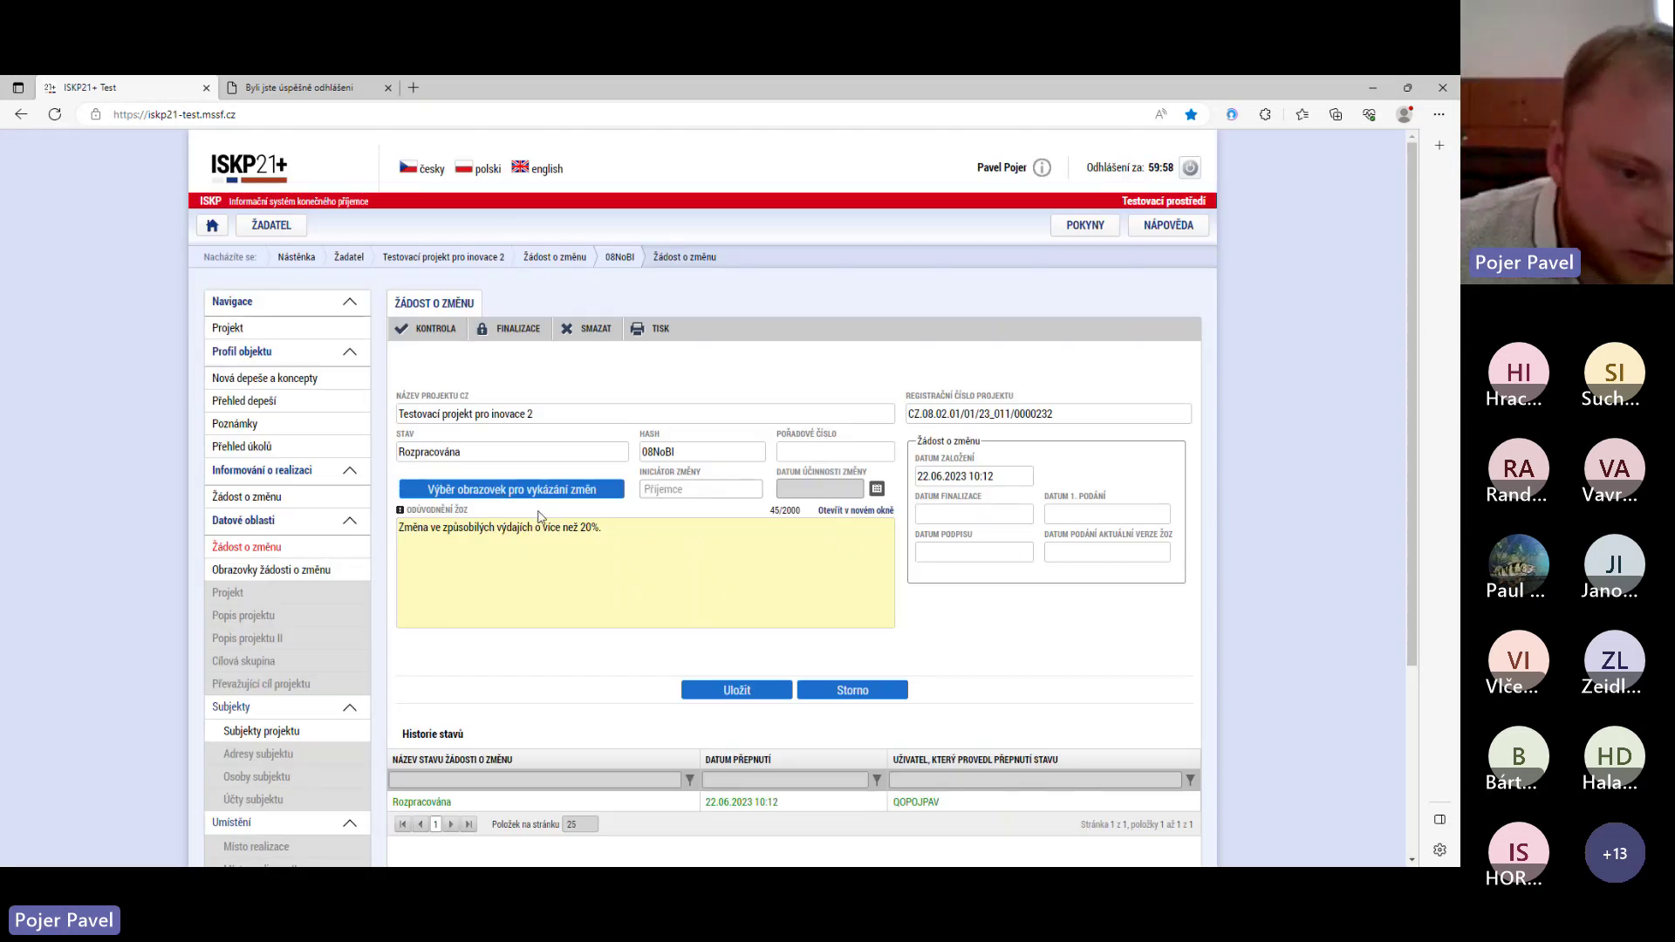
click(299, 707)
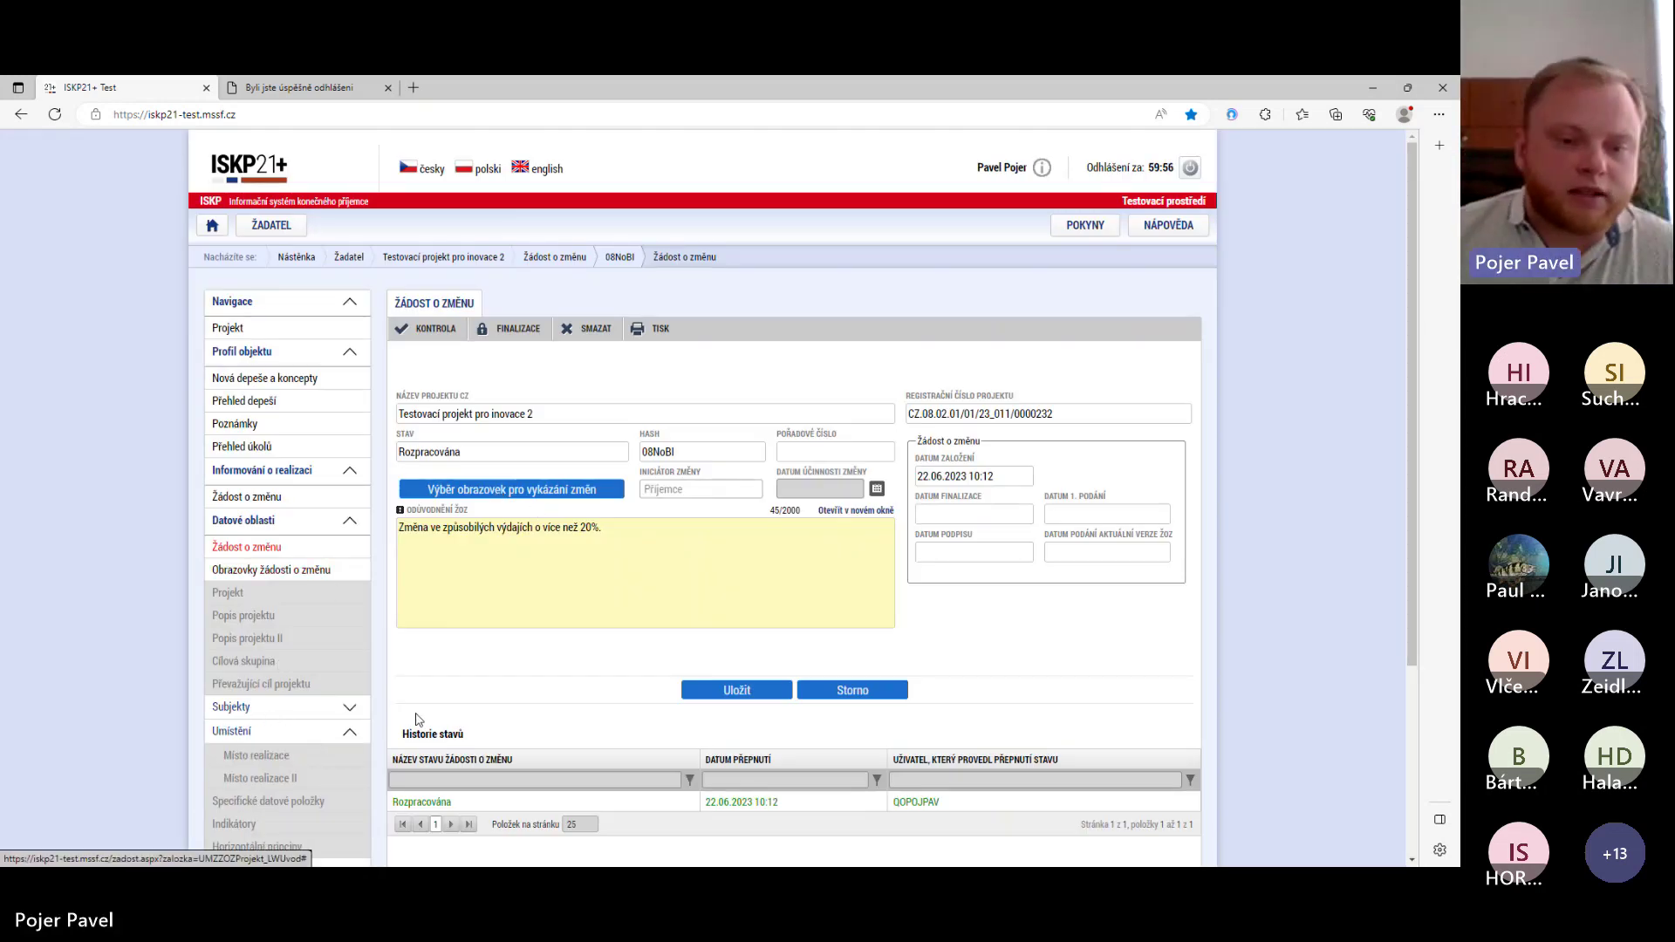
click(299, 707)
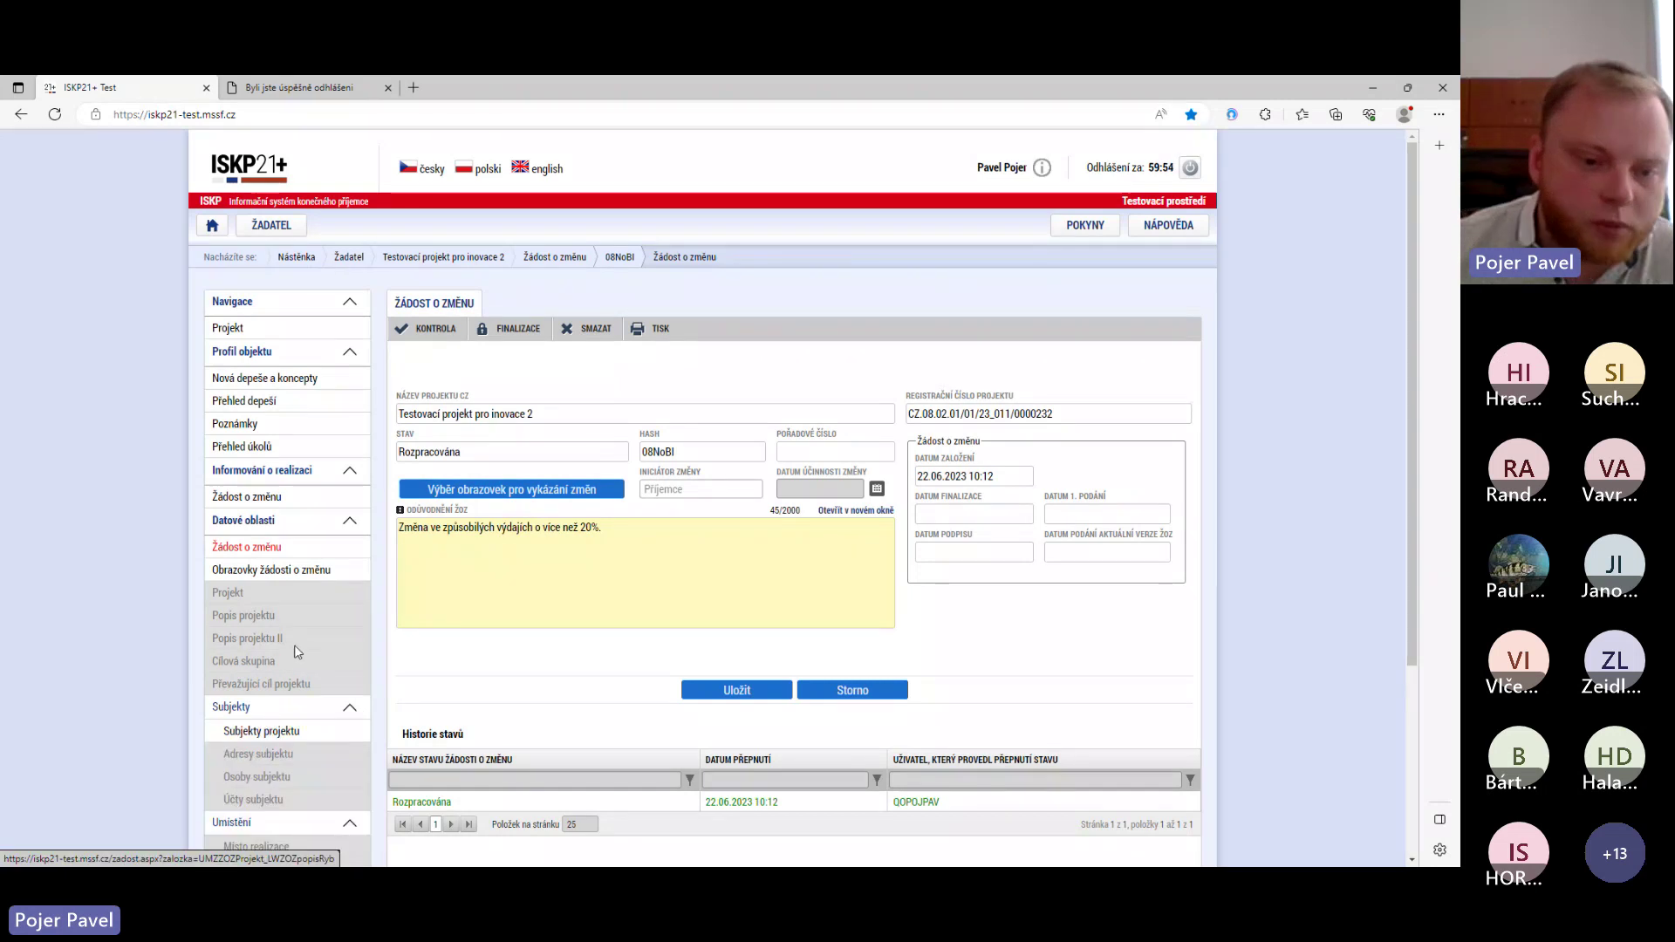
scroll(295, 646, down, 3)
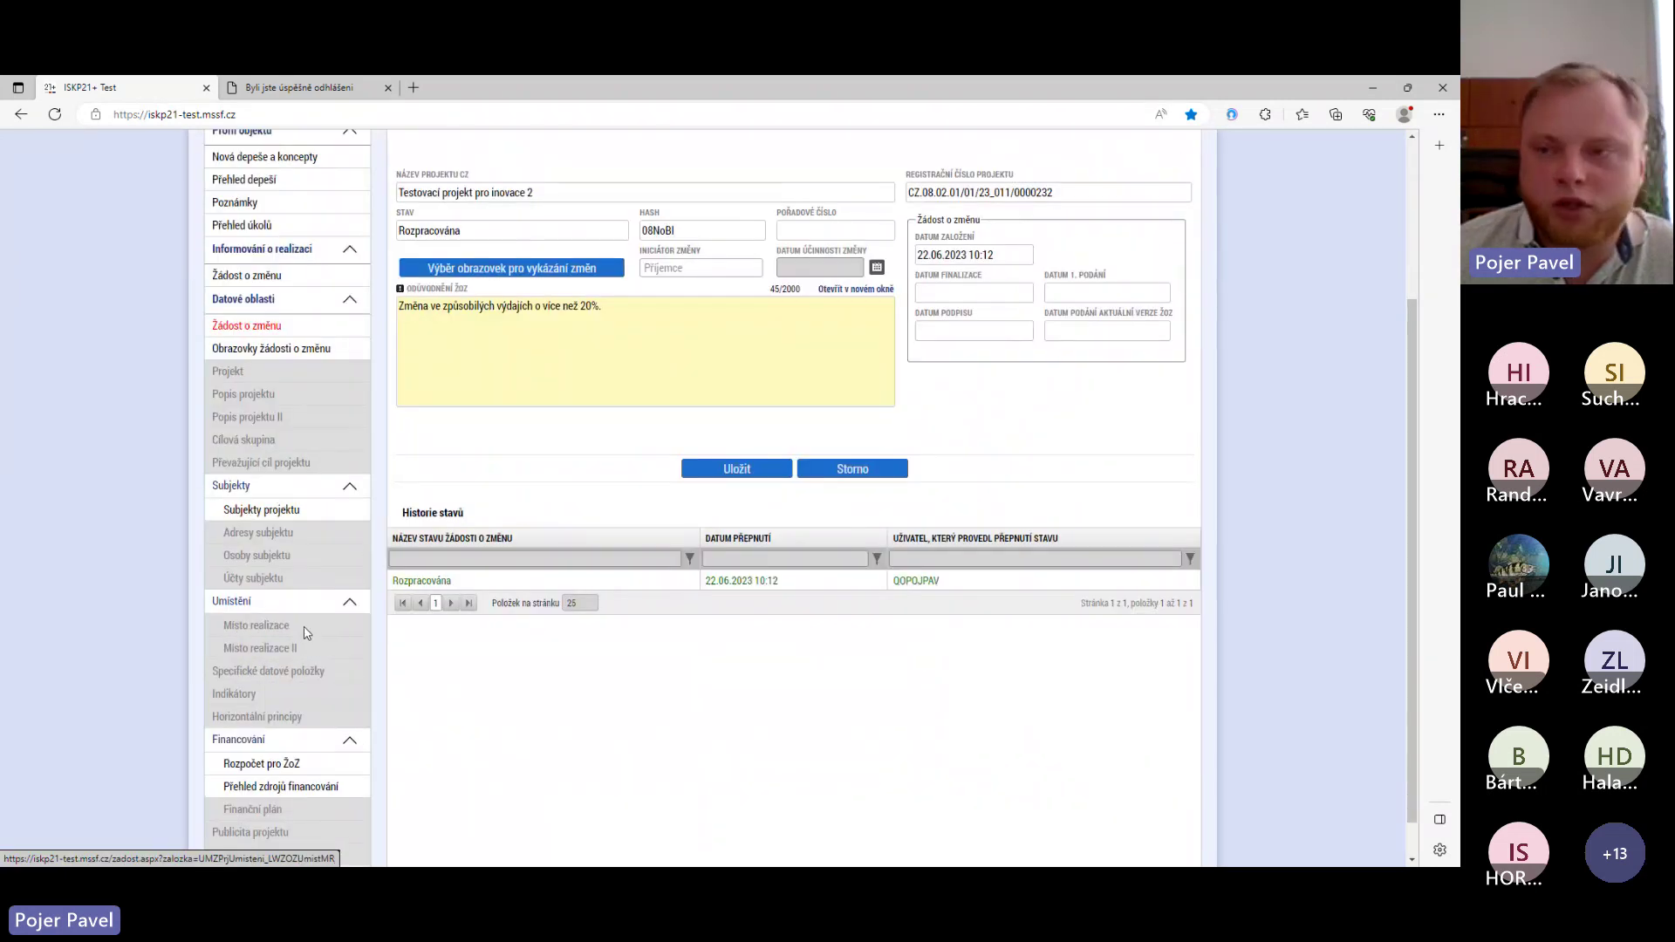
- Show the change request's Subjekty projektu page, listing Jihočeská univerzita as Žadatel/příjemce
click(261, 510)
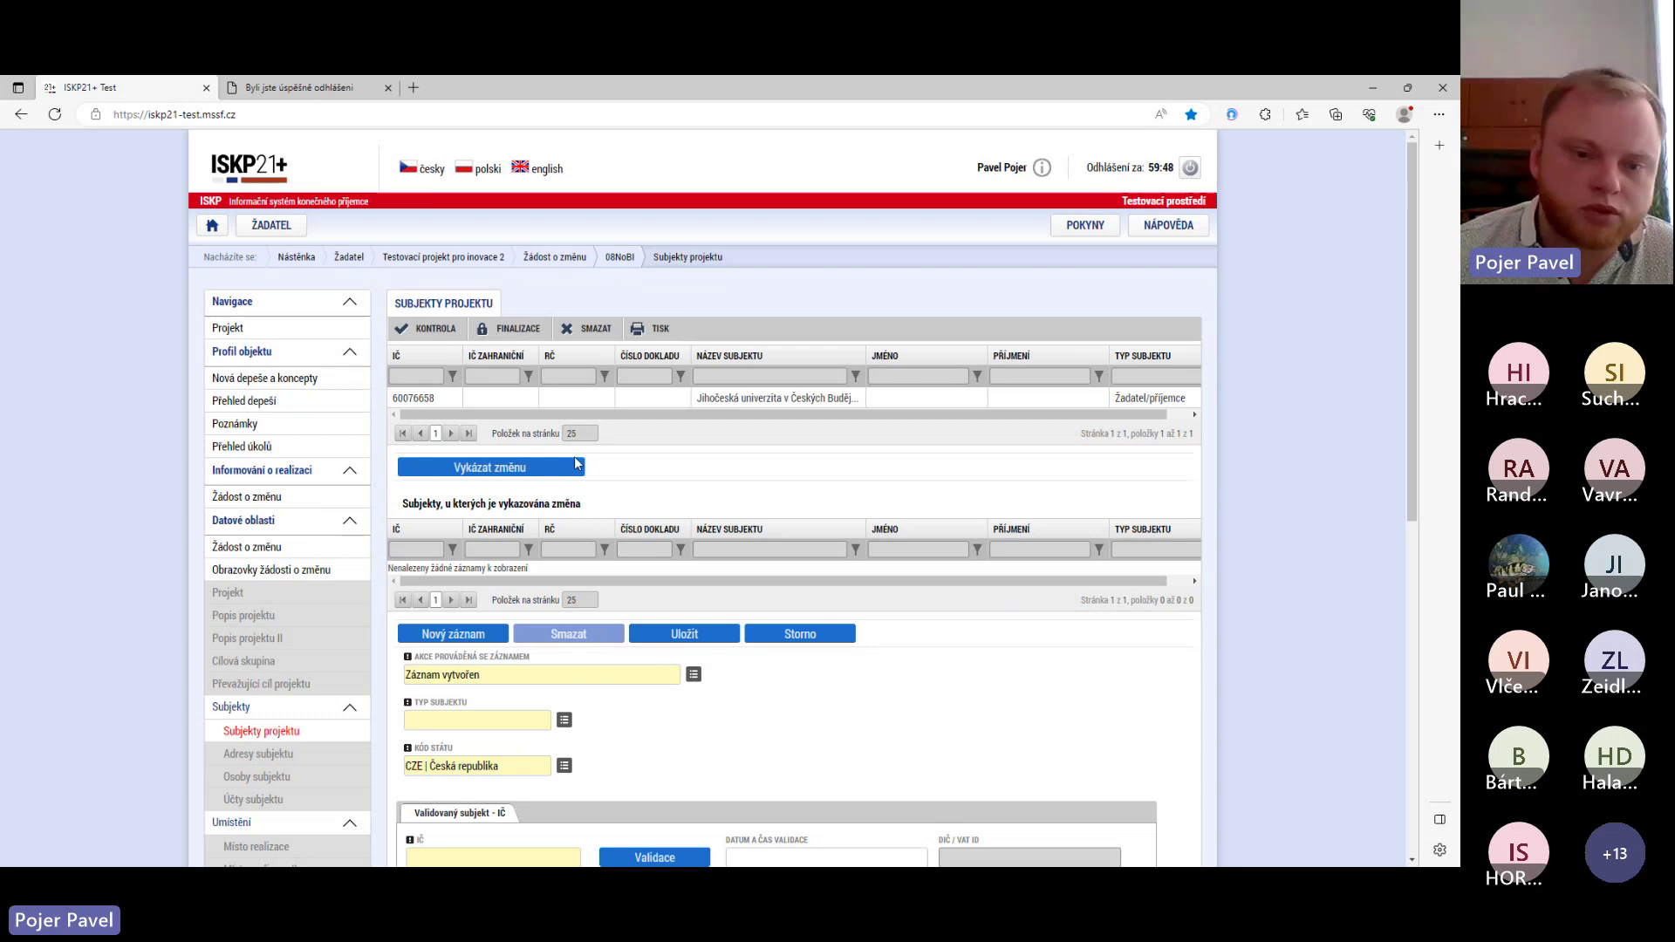
scroll(676, 430, down, 3)
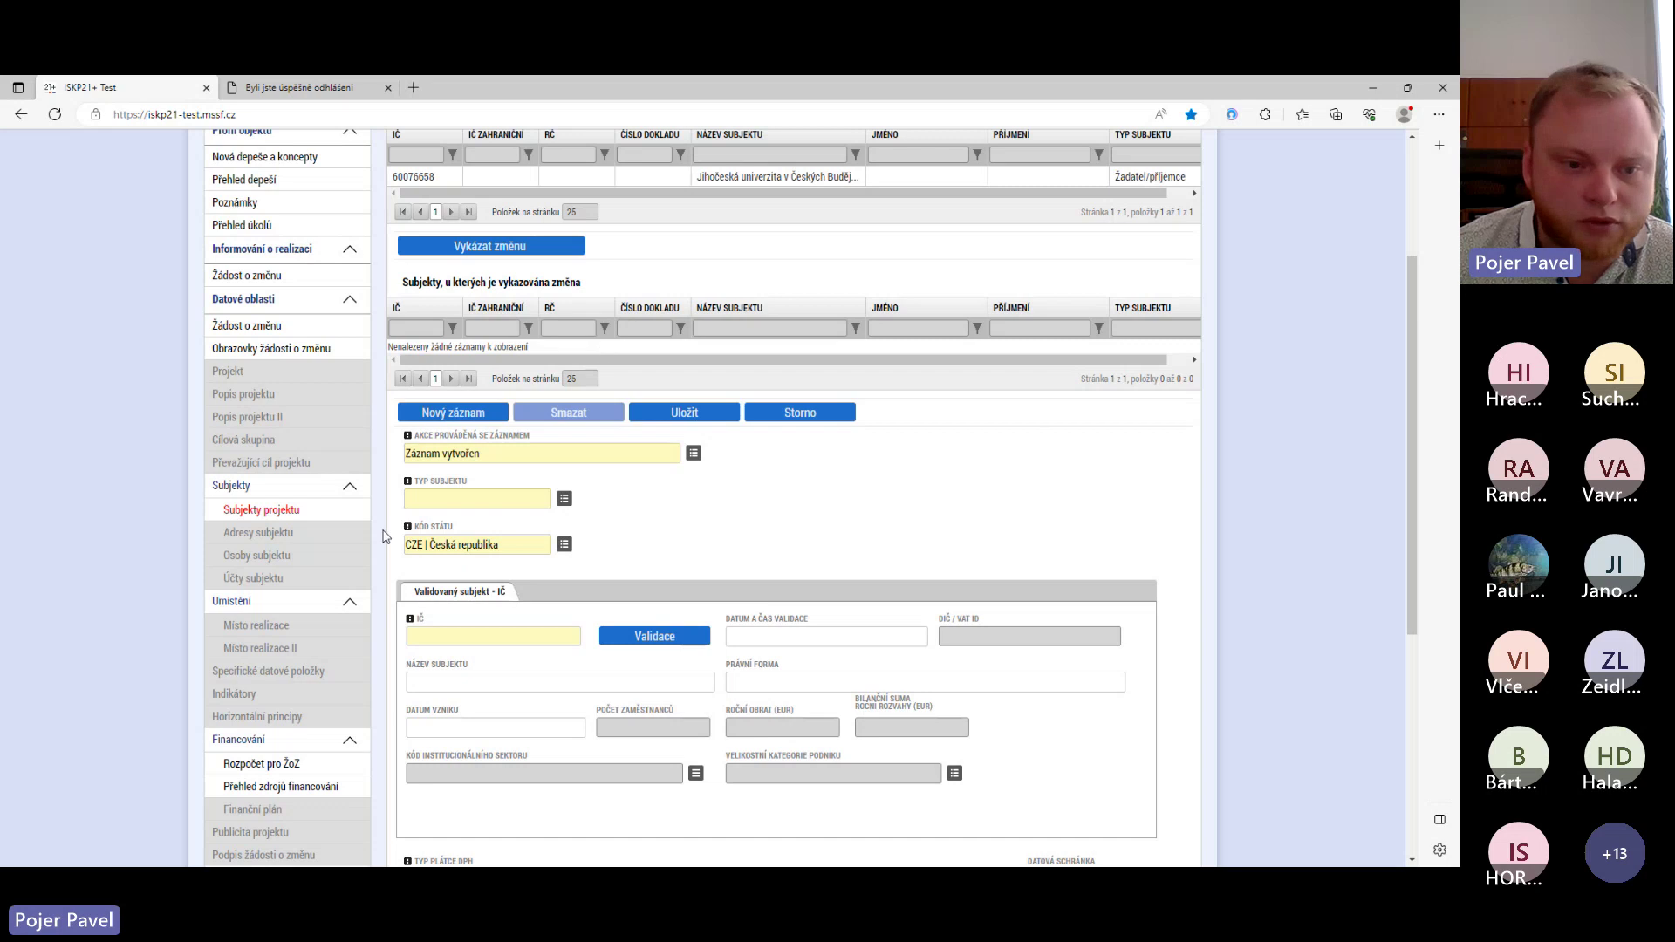
scroll(273, 628, down, 1)
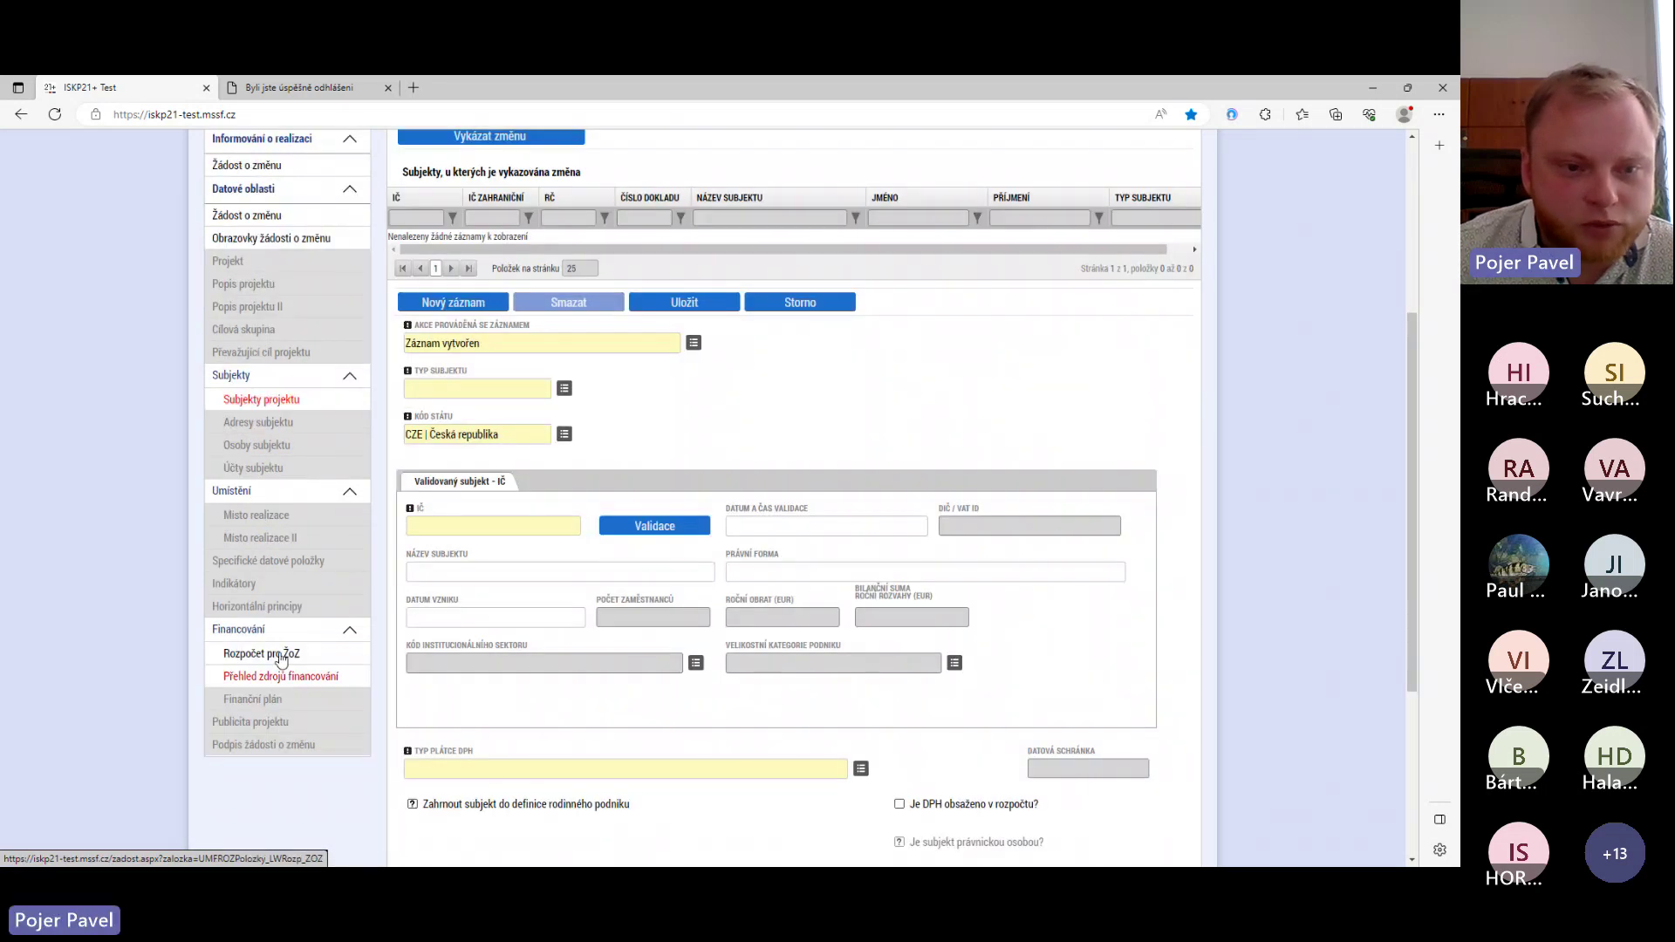
click(288, 655)
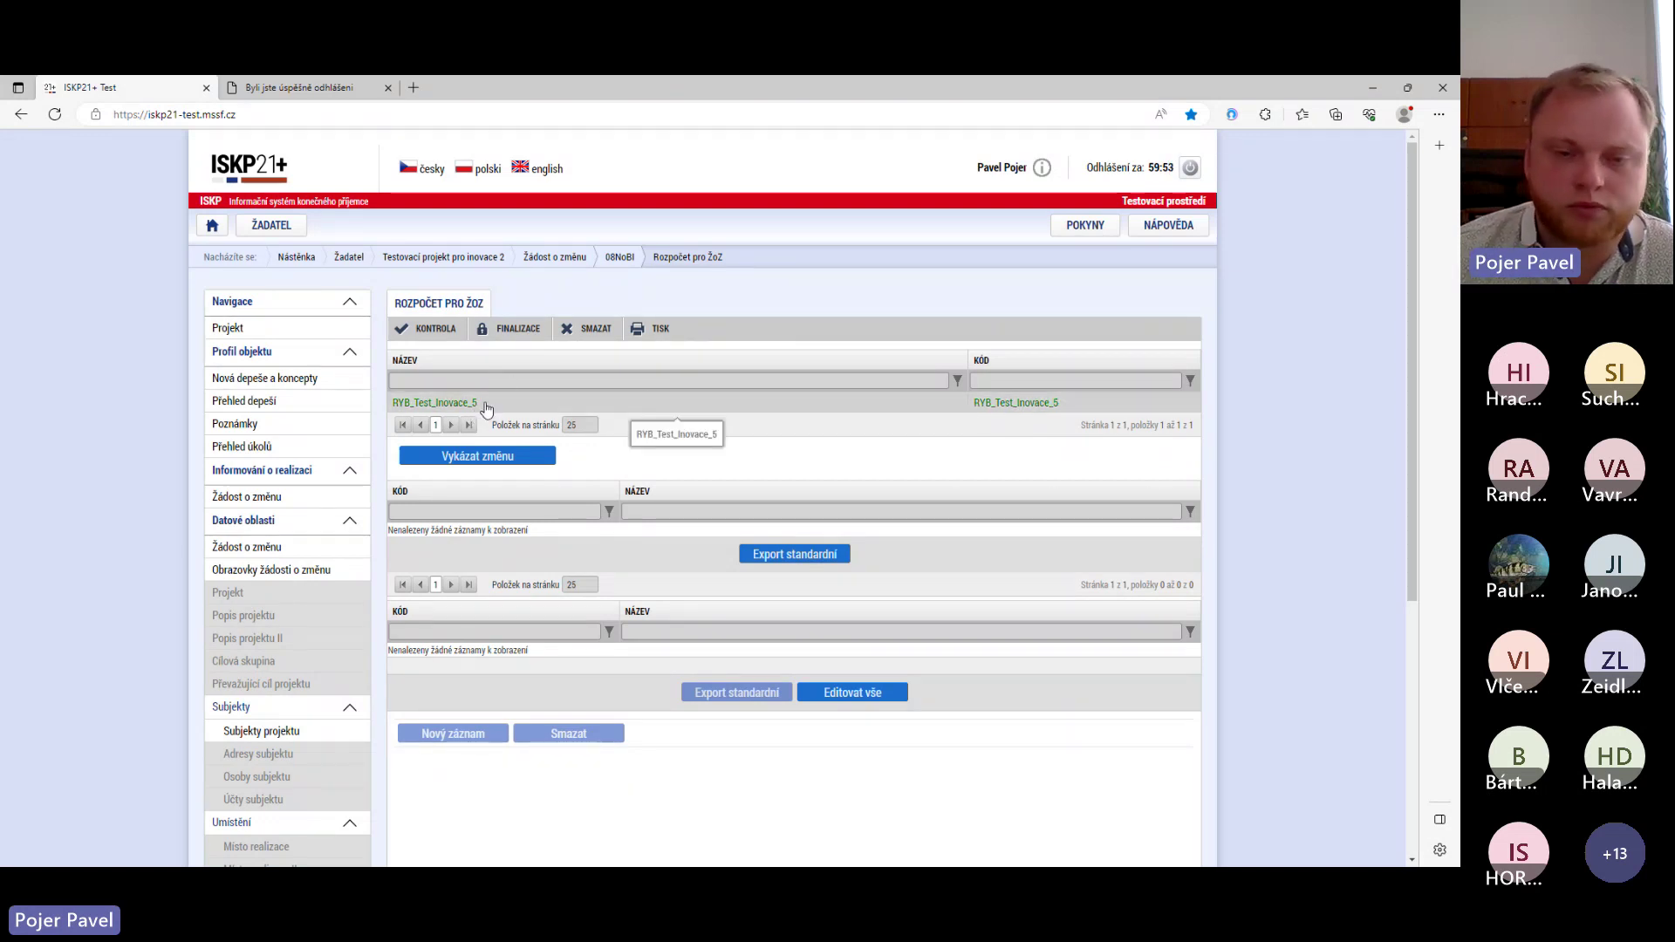
click(508, 460)
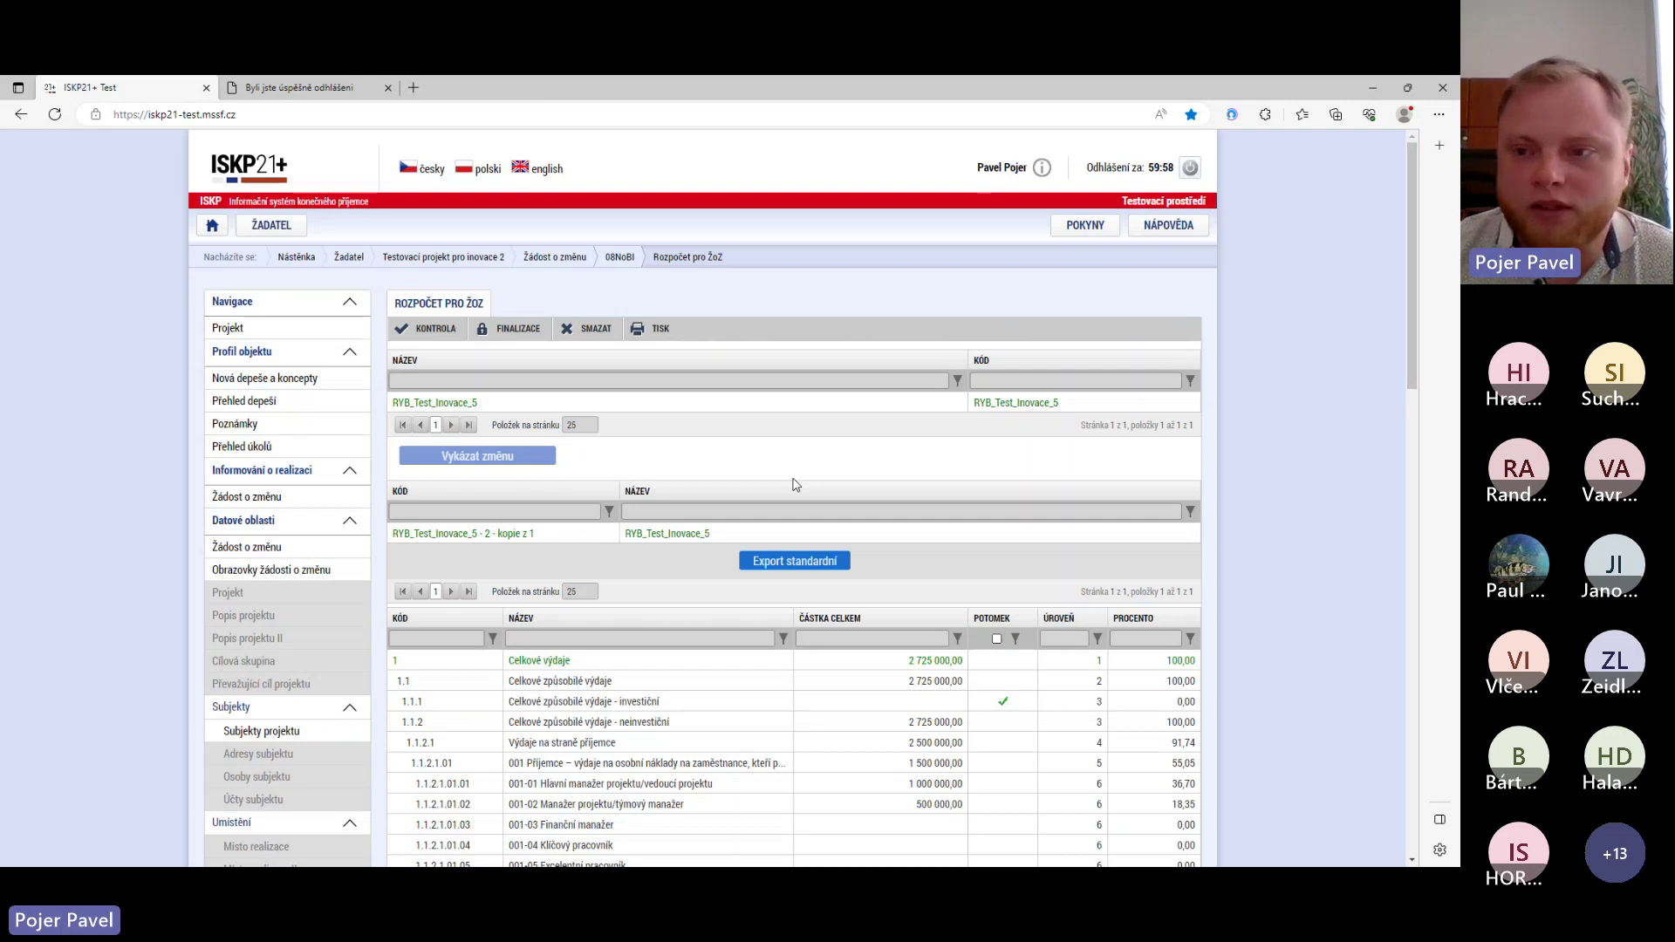
scroll(742, 479, down, 3)
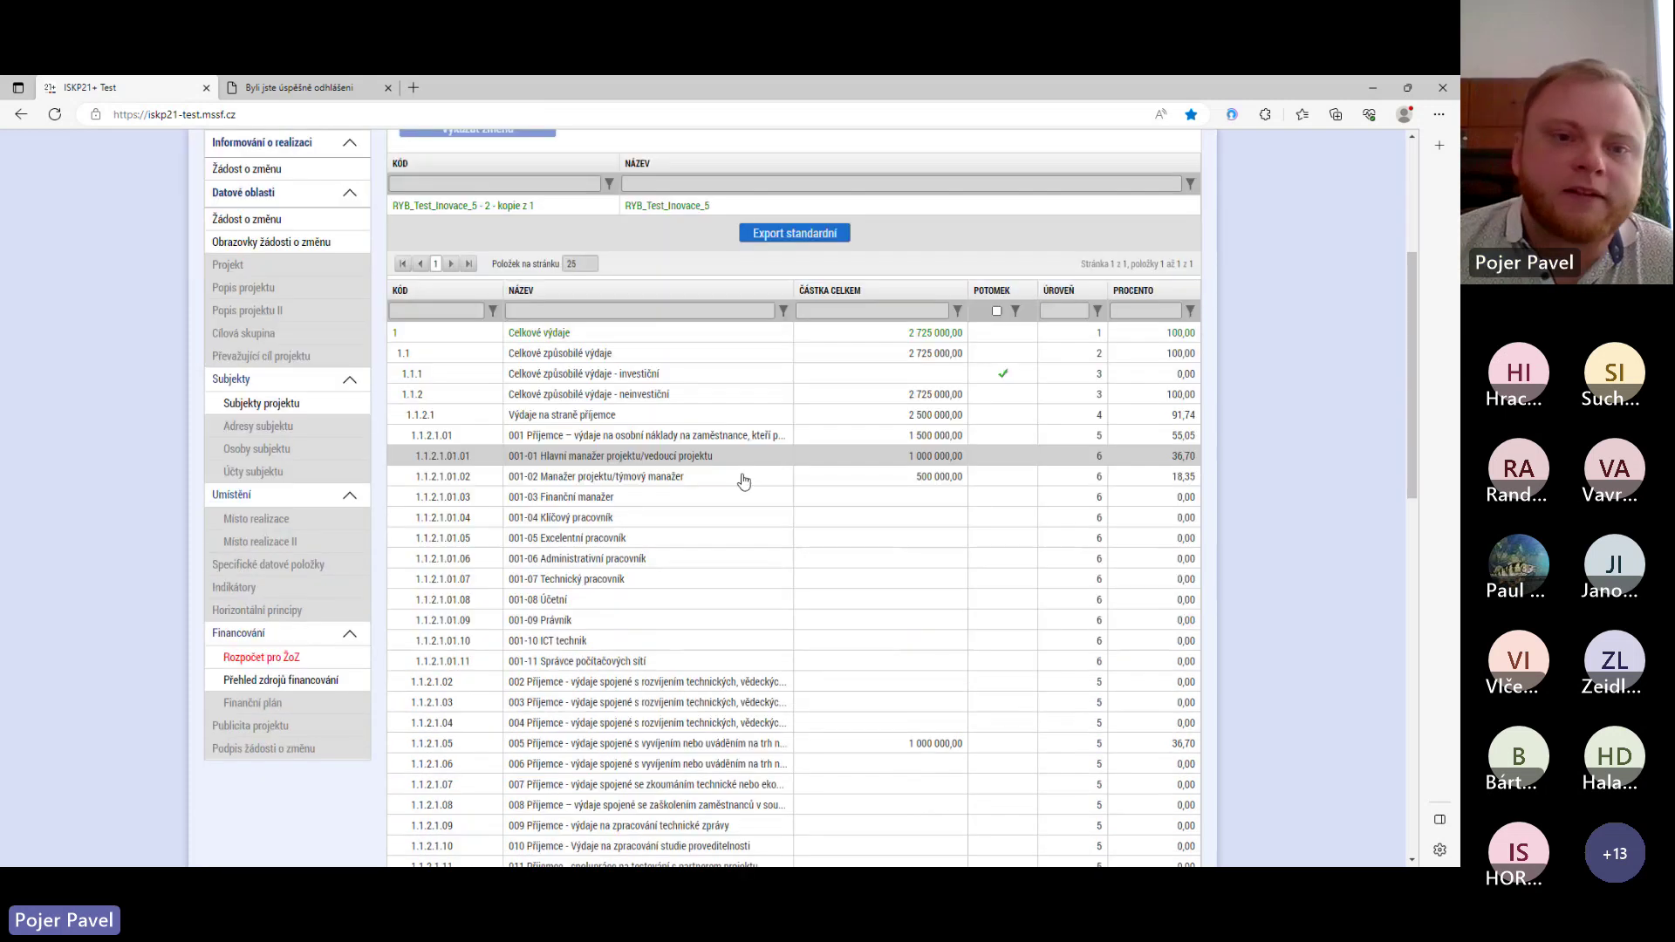
scroll(662, 541, up, 3)
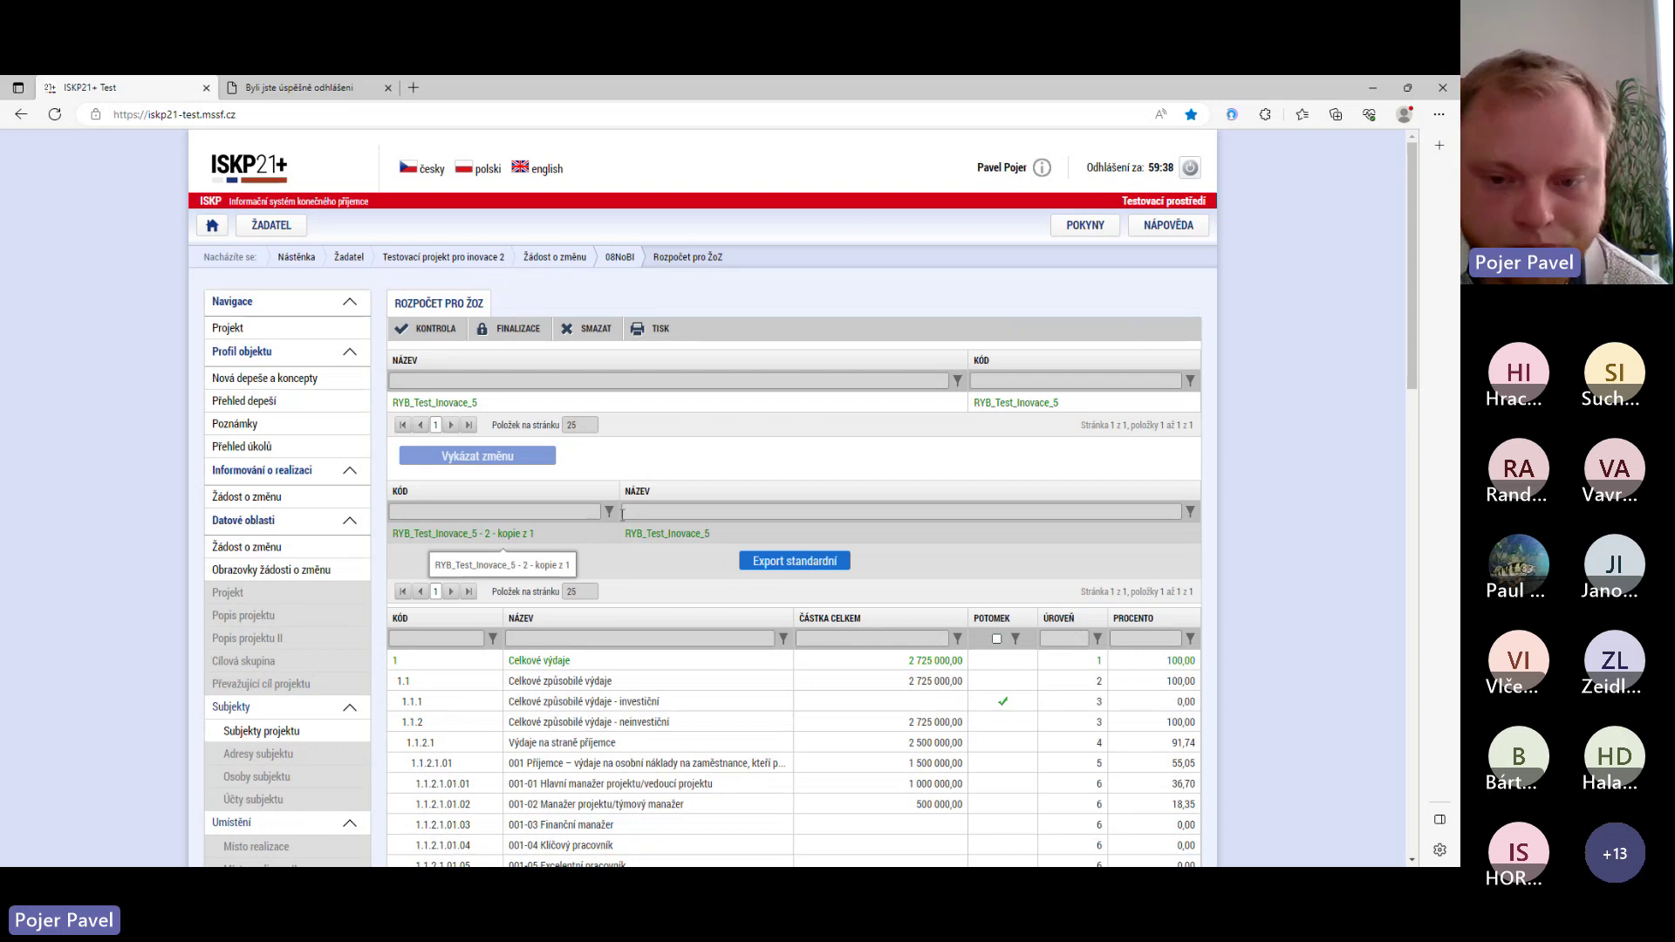
scroll(656, 550, down, 4)
scroll(658, 551, down, 1)
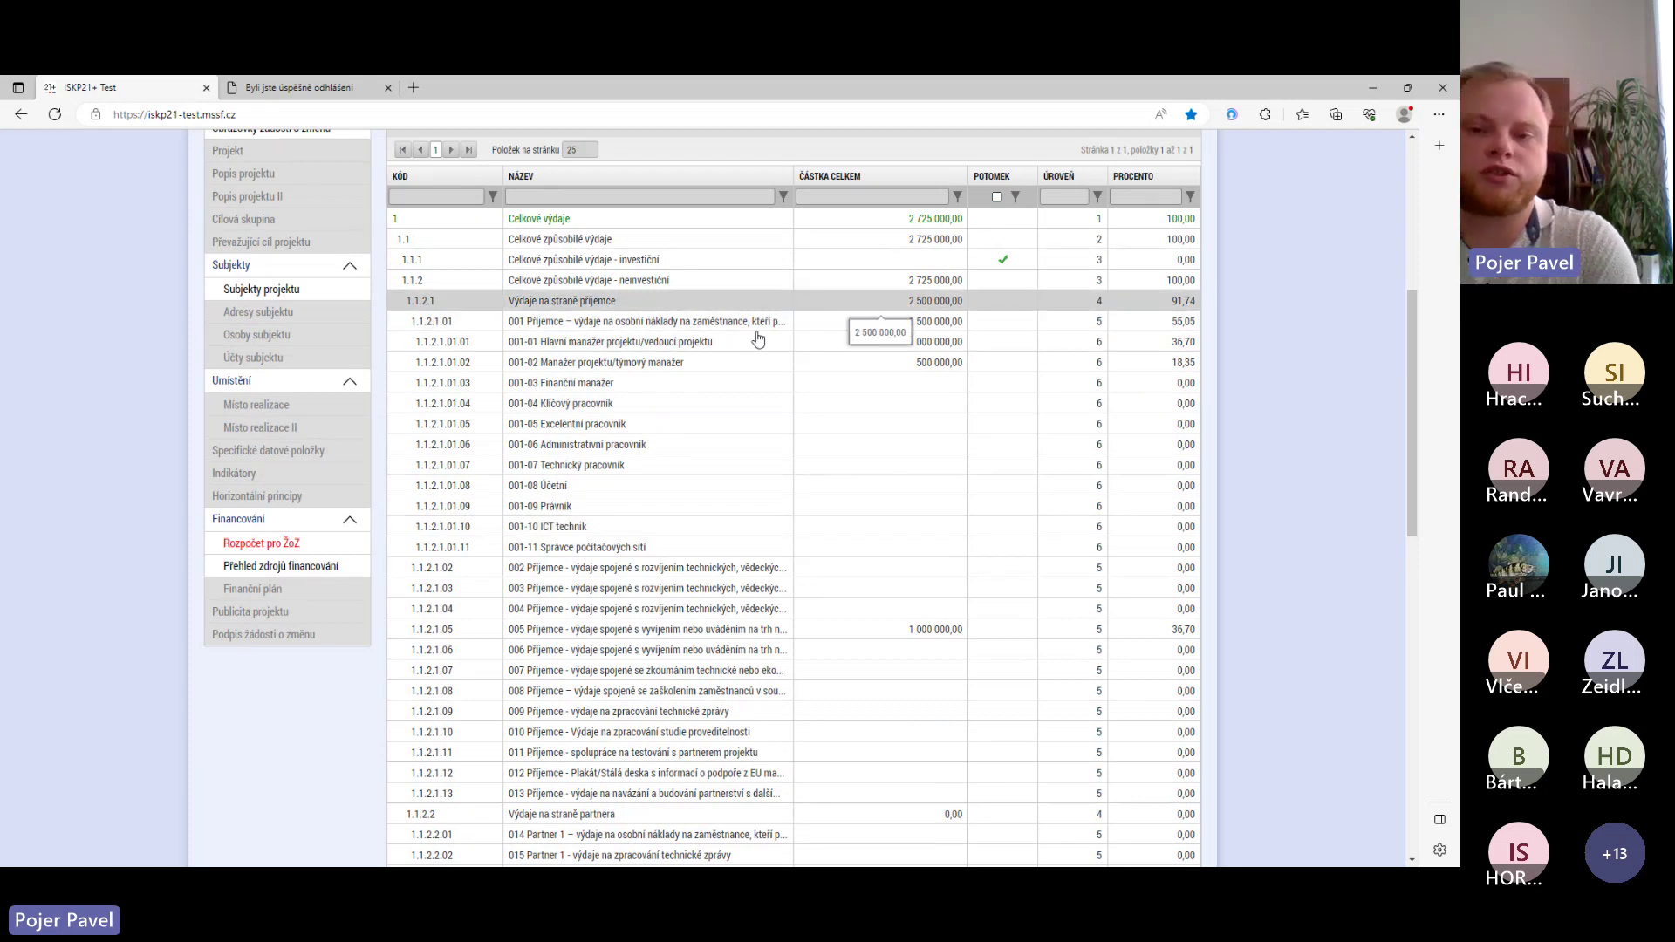
scroll(759, 393, down, 6)
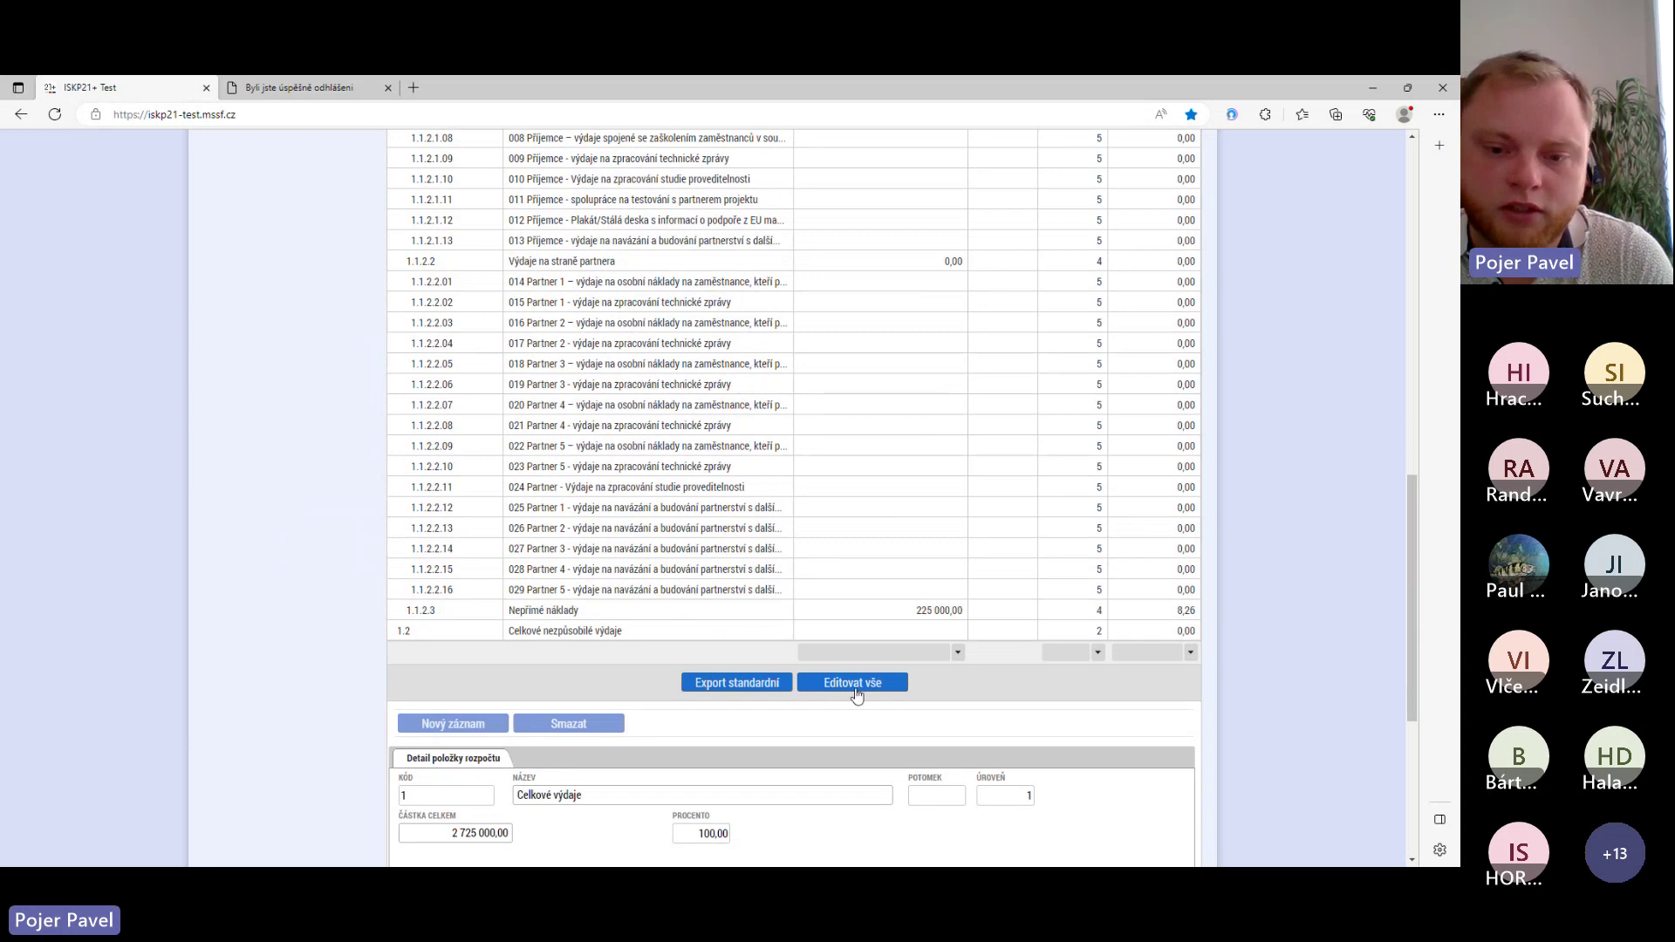
- Cut budget item 001-01 from 1 000 000,00 to 900 000,00 and save all budget rows
click(854, 686)
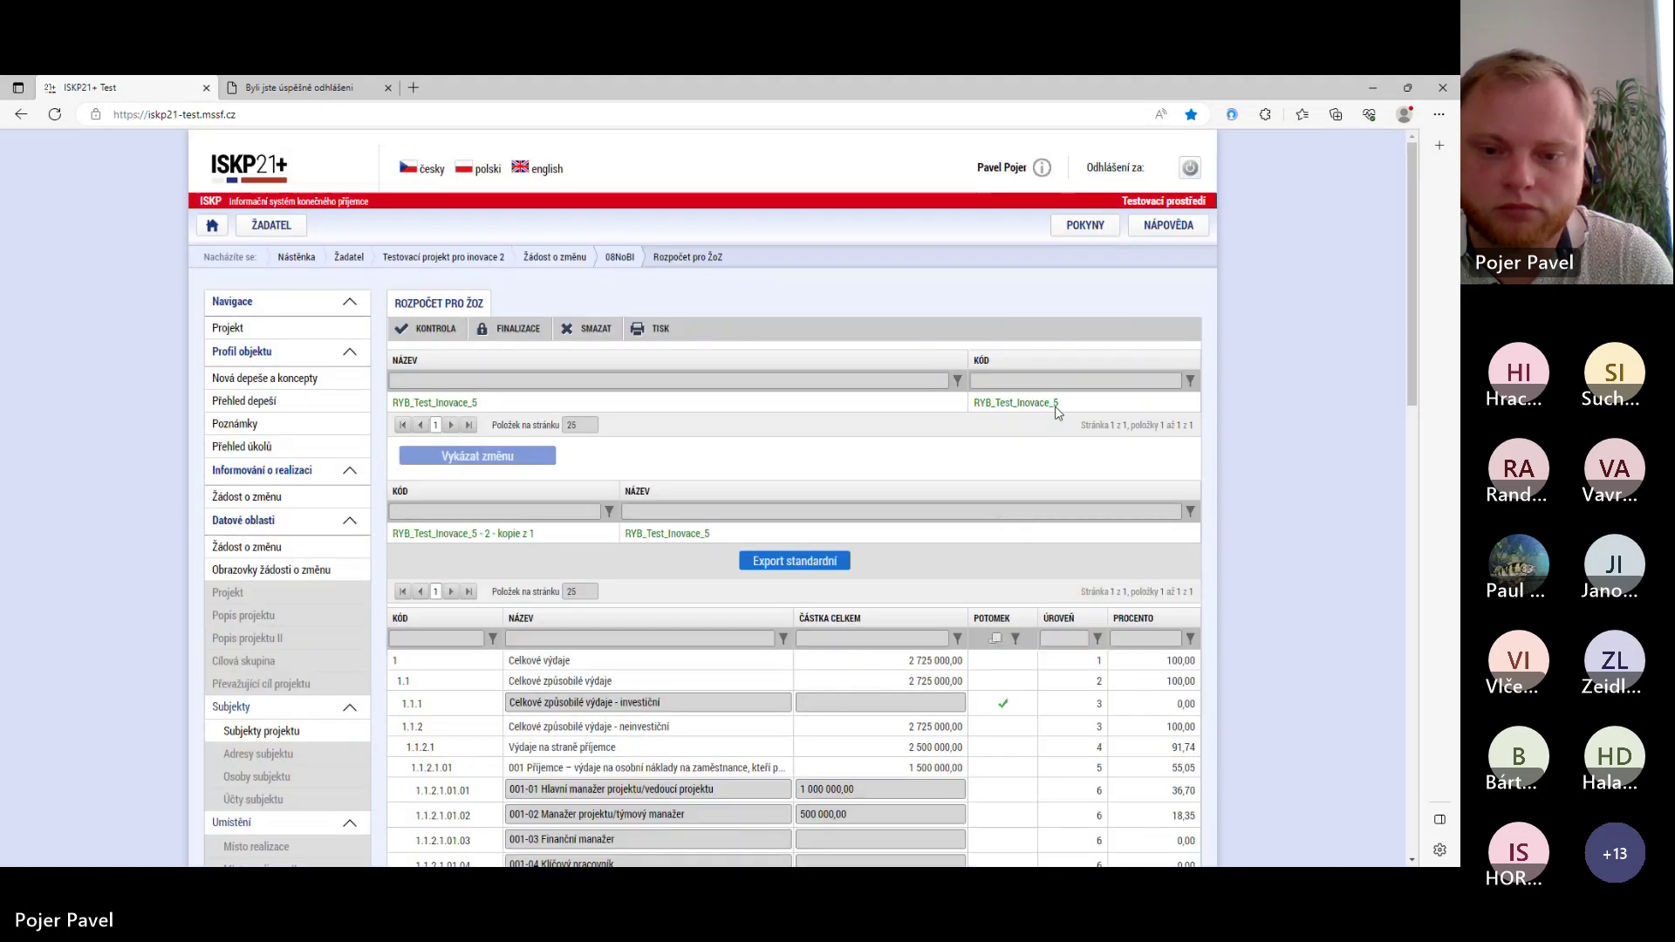
scroll(866, 695, down, 8)
scroll(867, 695, up, 7)
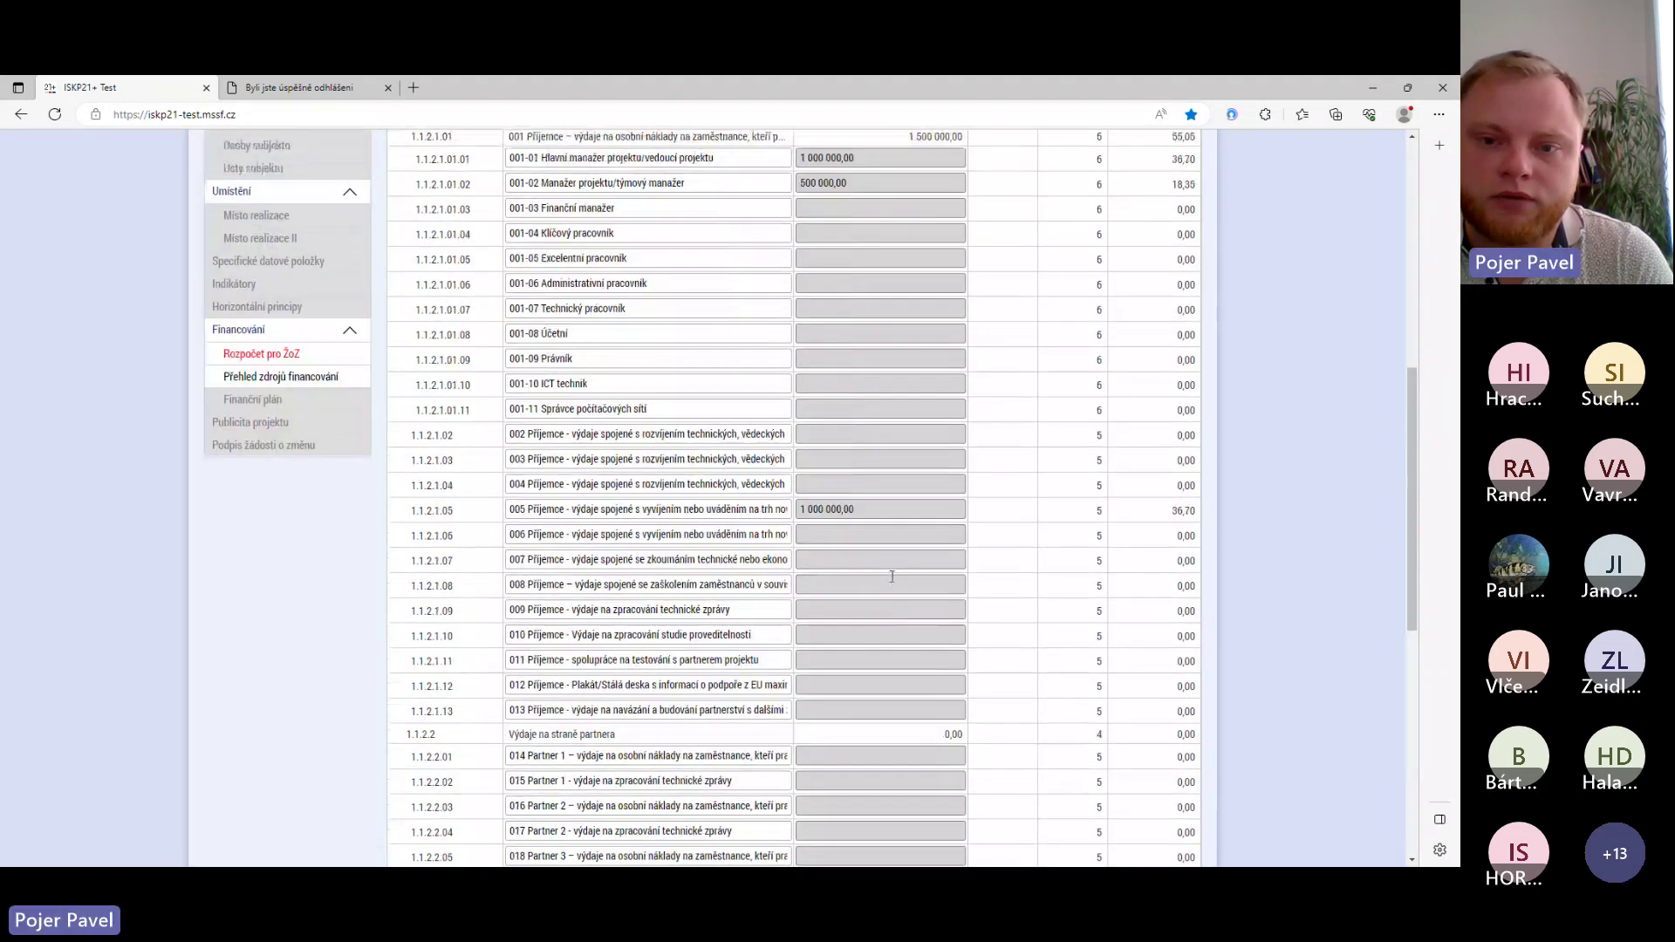
scroll(891, 577, down, 3)
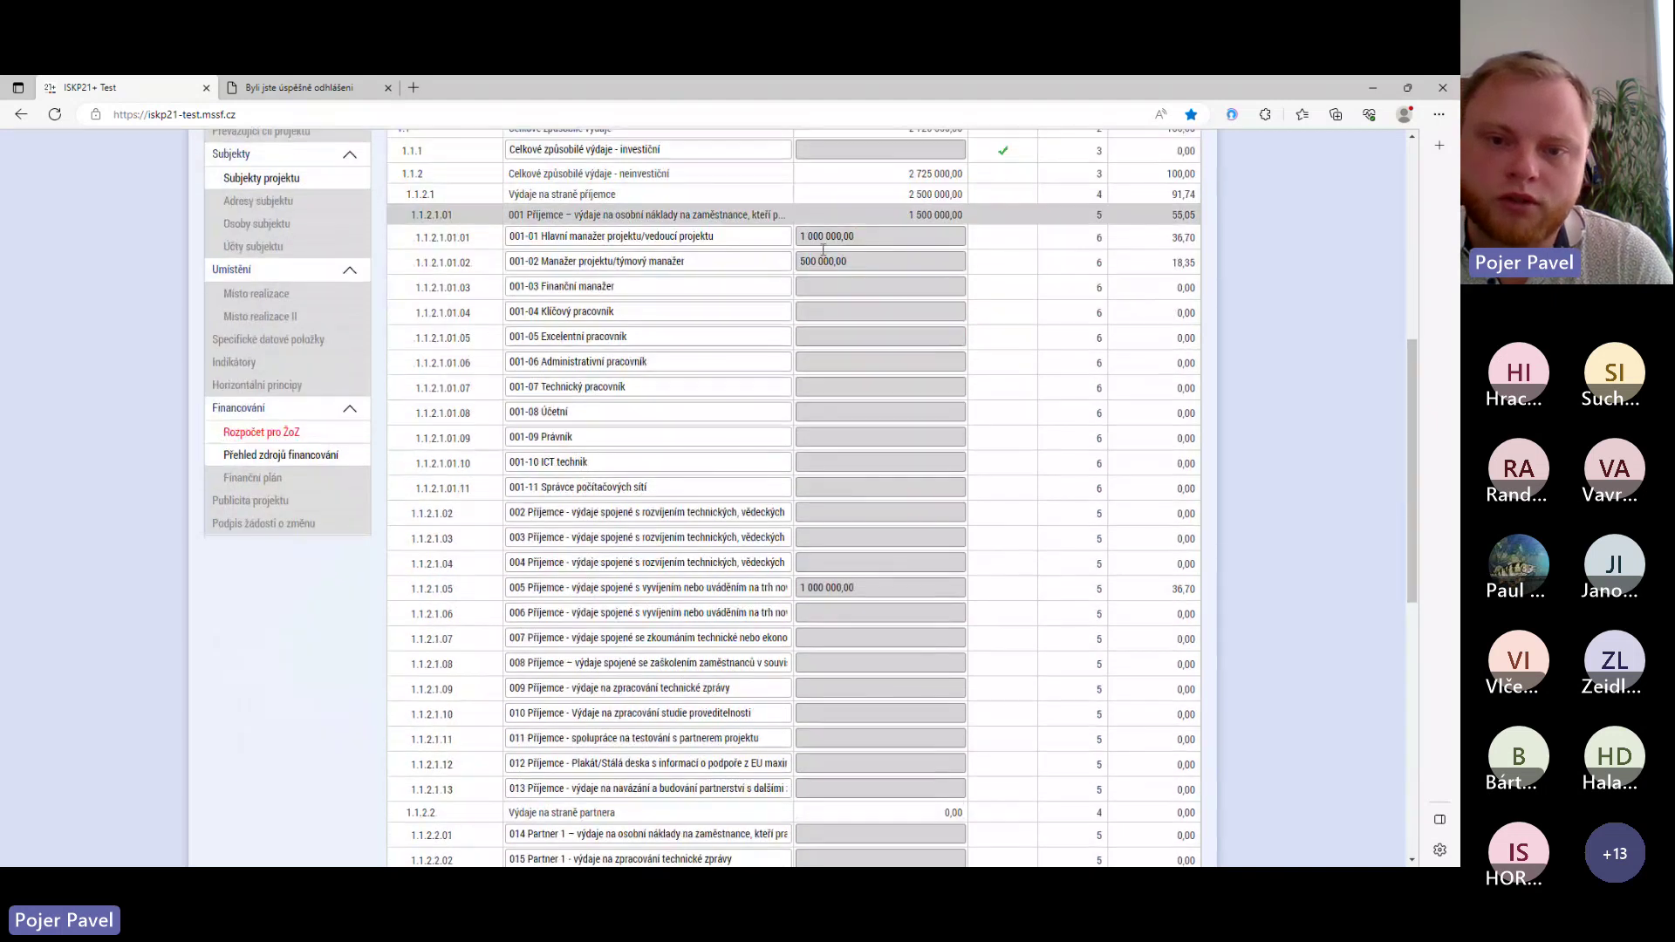
click(817, 231)
click(817, 234)
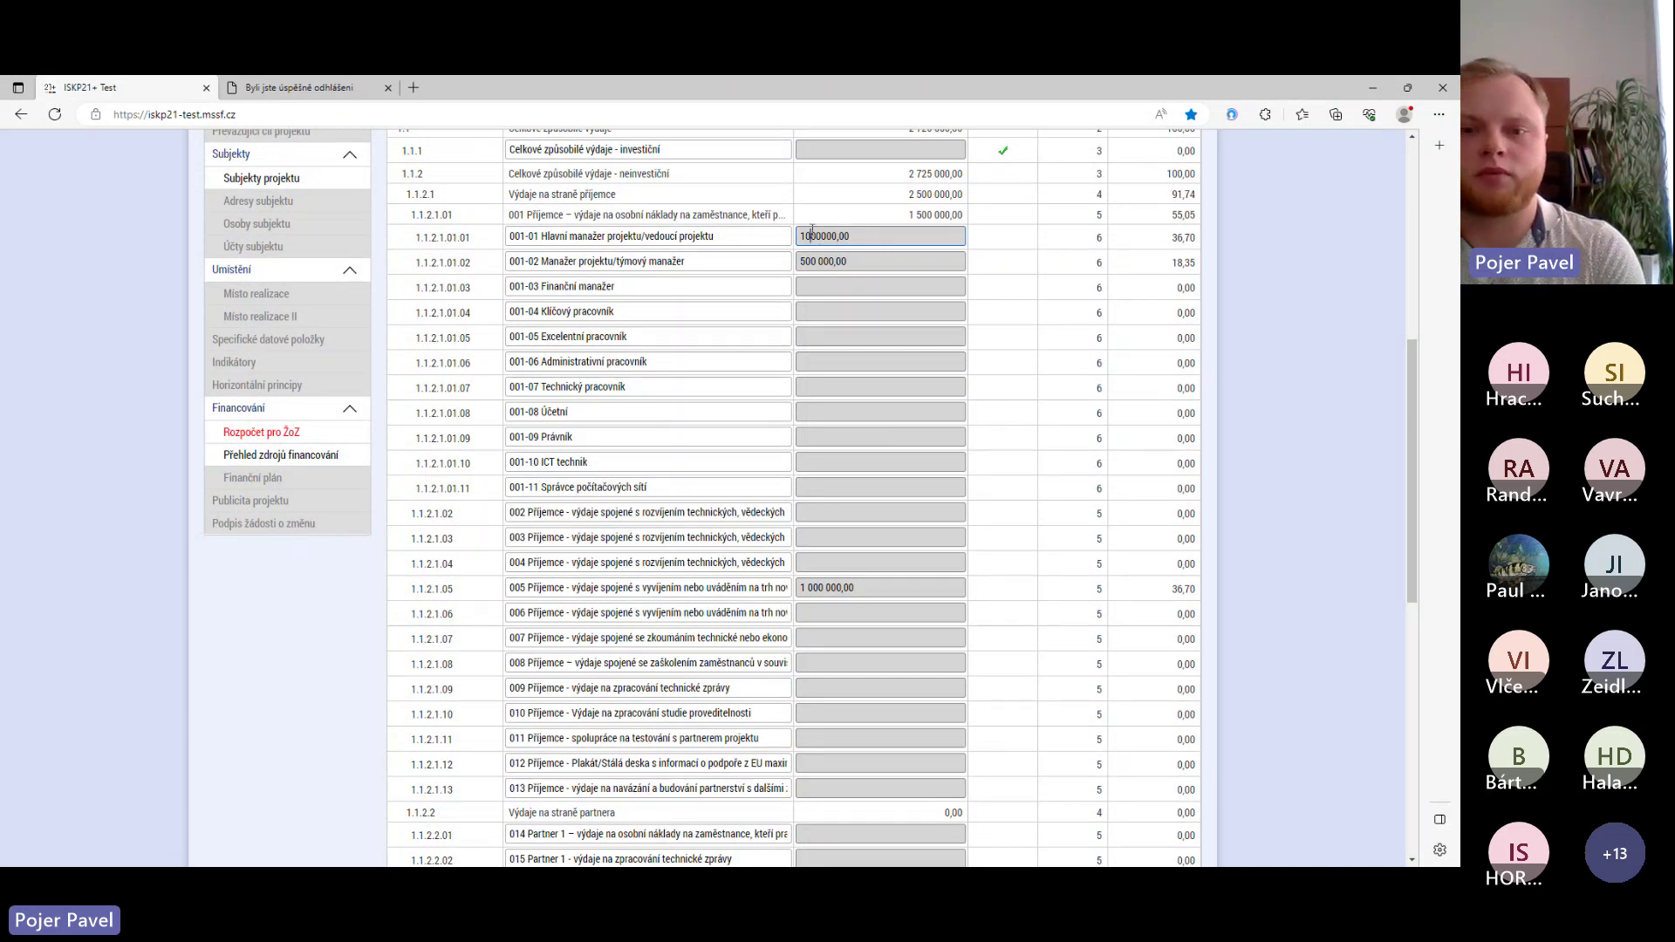
key(BackSpace)
key(BackSpace)
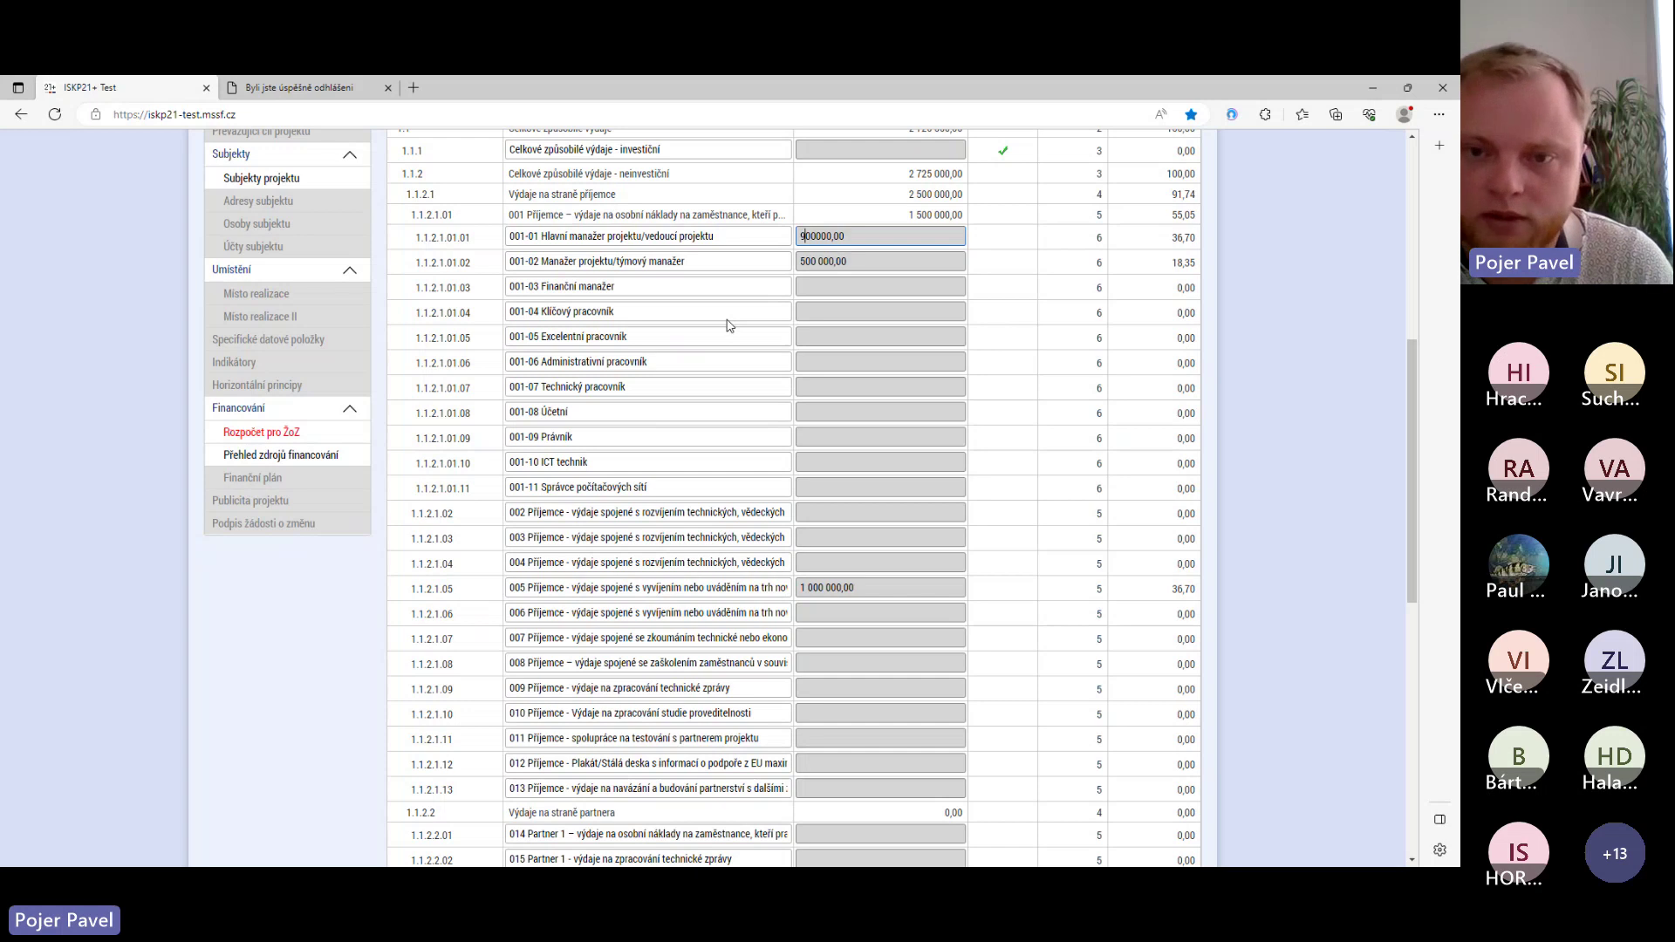
scroll(729, 325, up, 4)
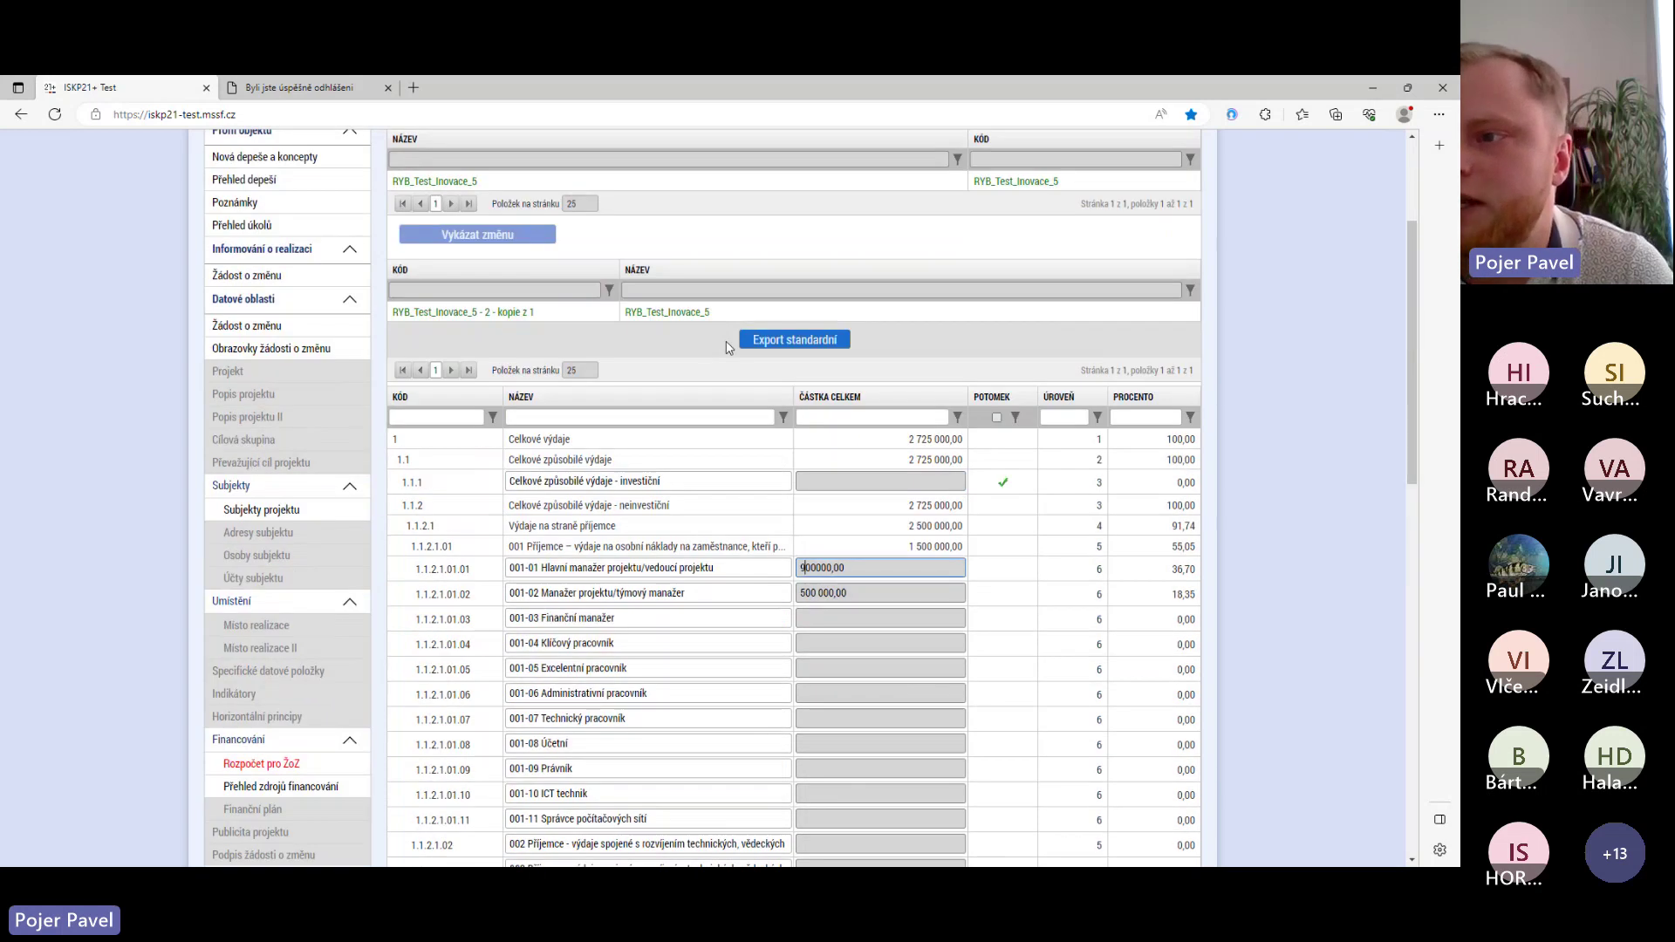
scroll(705, 377, down, 10)
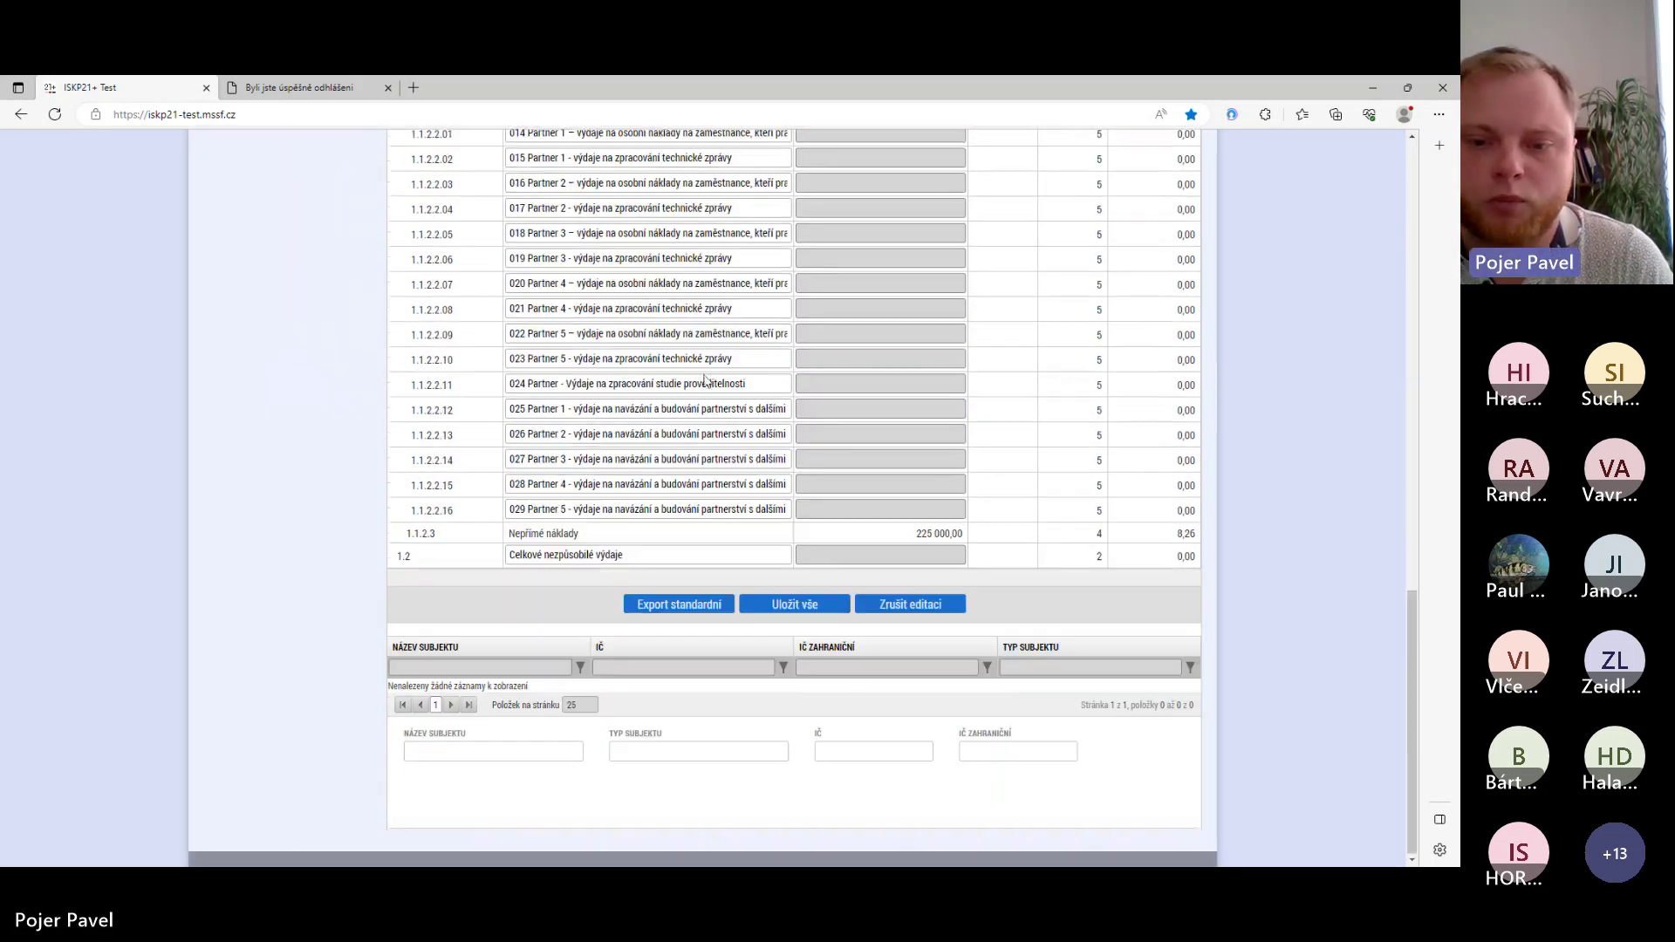
click(784, 608)
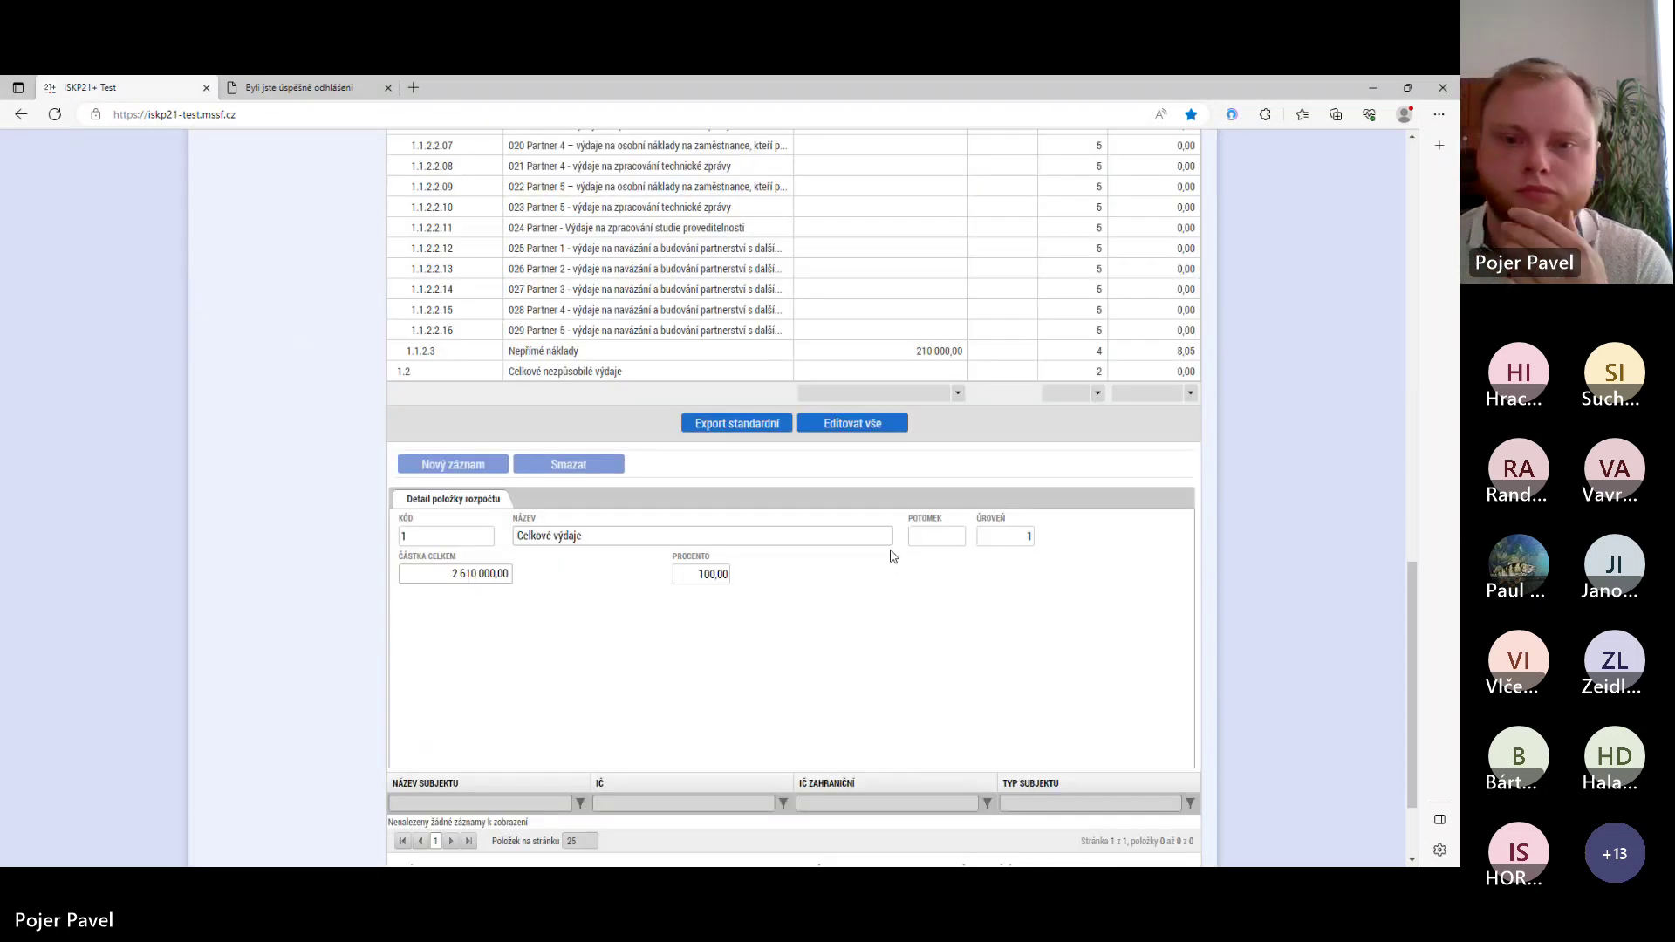
scroll(893, 561, up, 15)
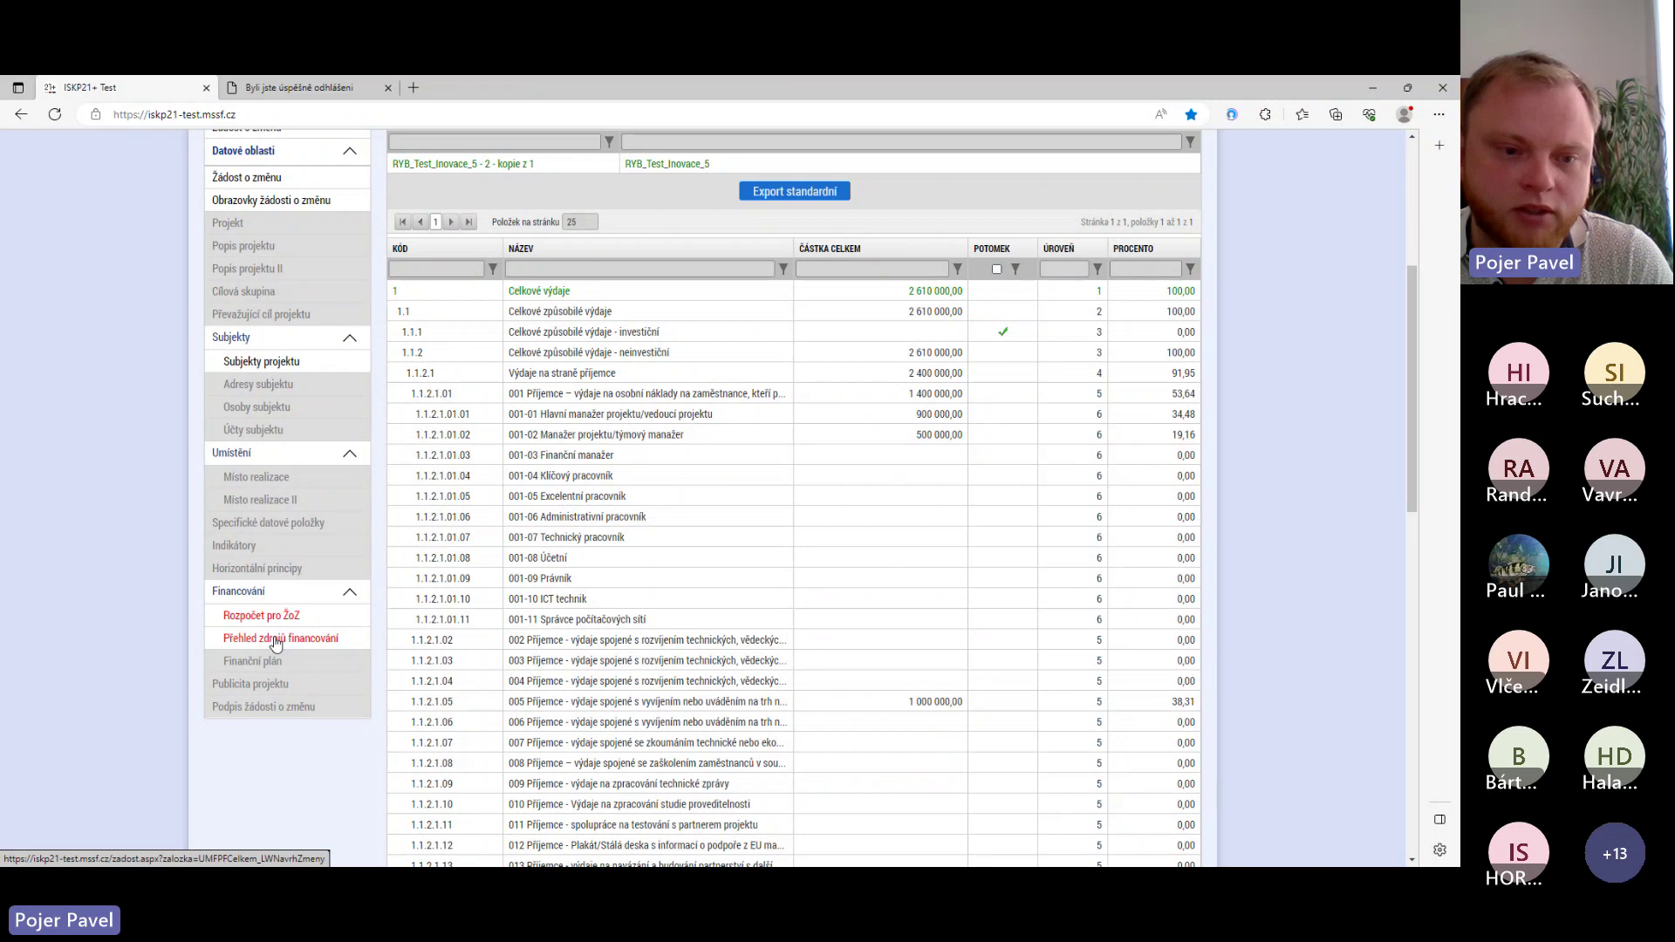
- Recalculate the financing sources with Rozpad financí: 2 610 000,00 total, 1 827 000,00 EU contribution
click(288, 641)
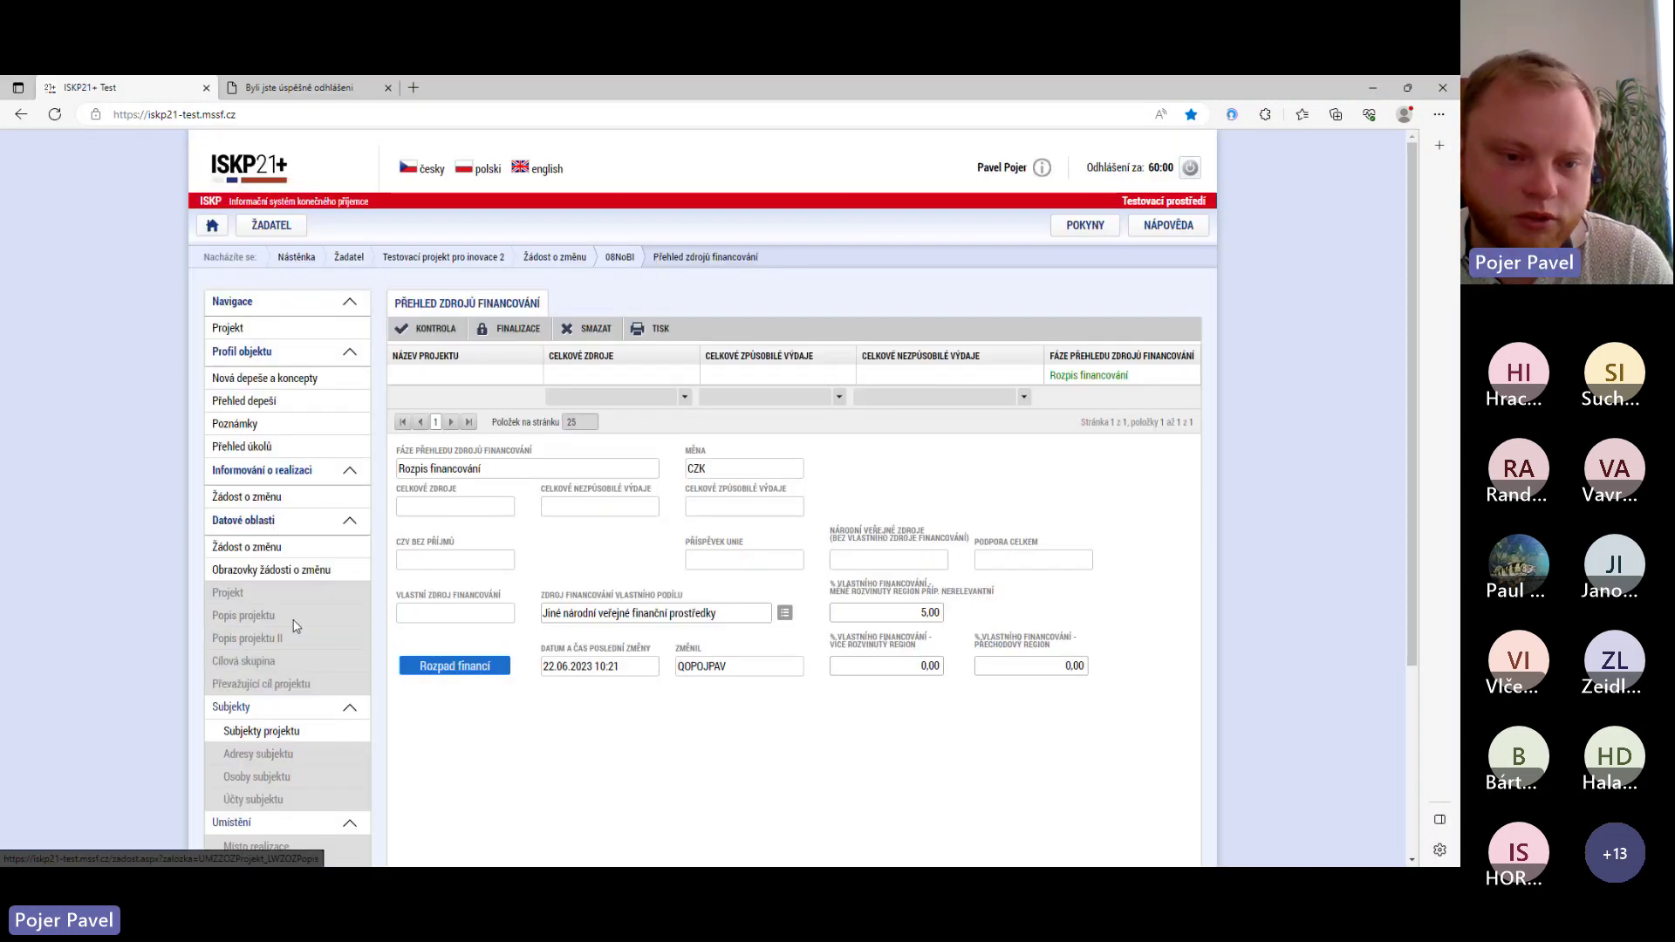
scroll(279, 717, down, 3)
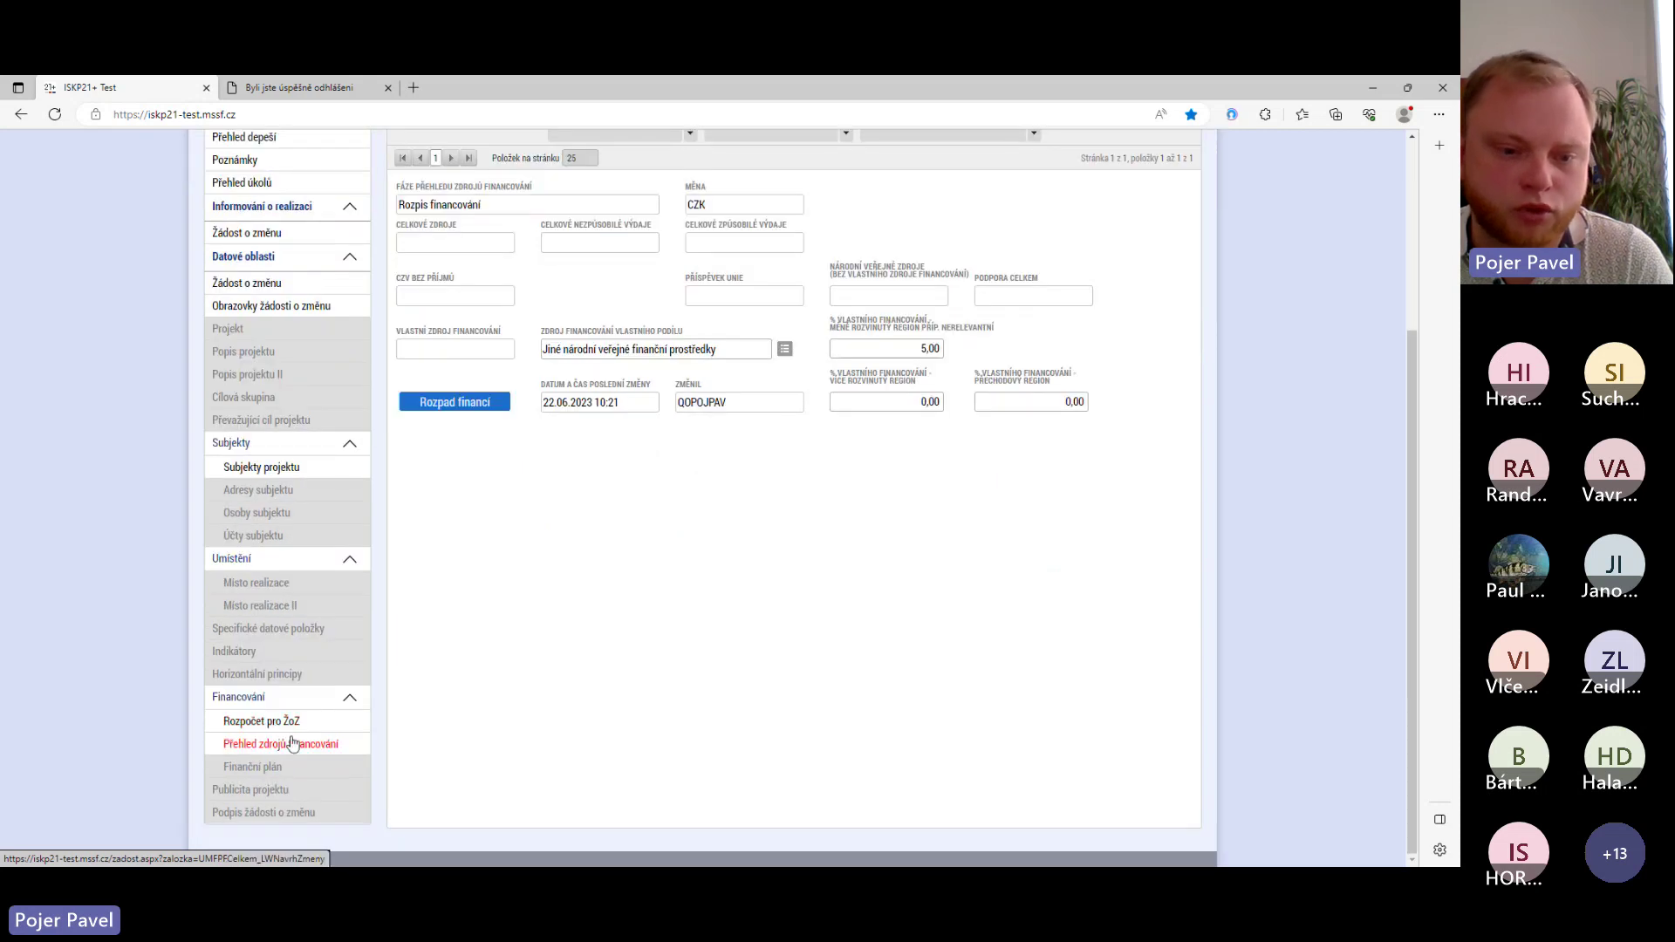
click(455, 402)
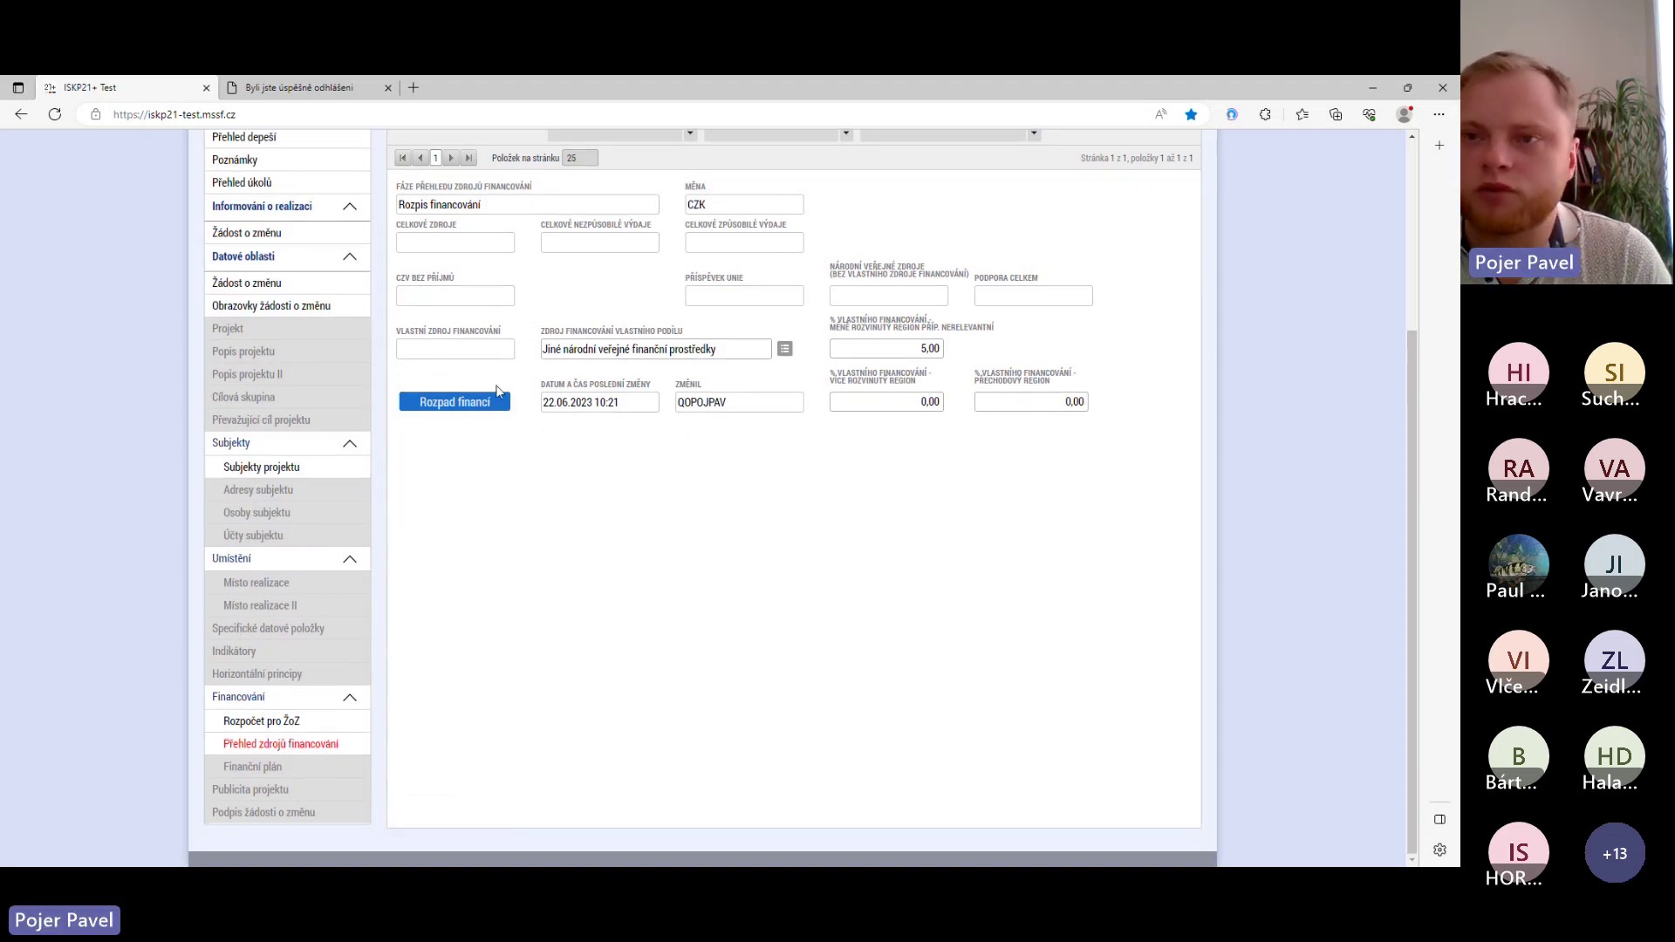
click(469, 406)
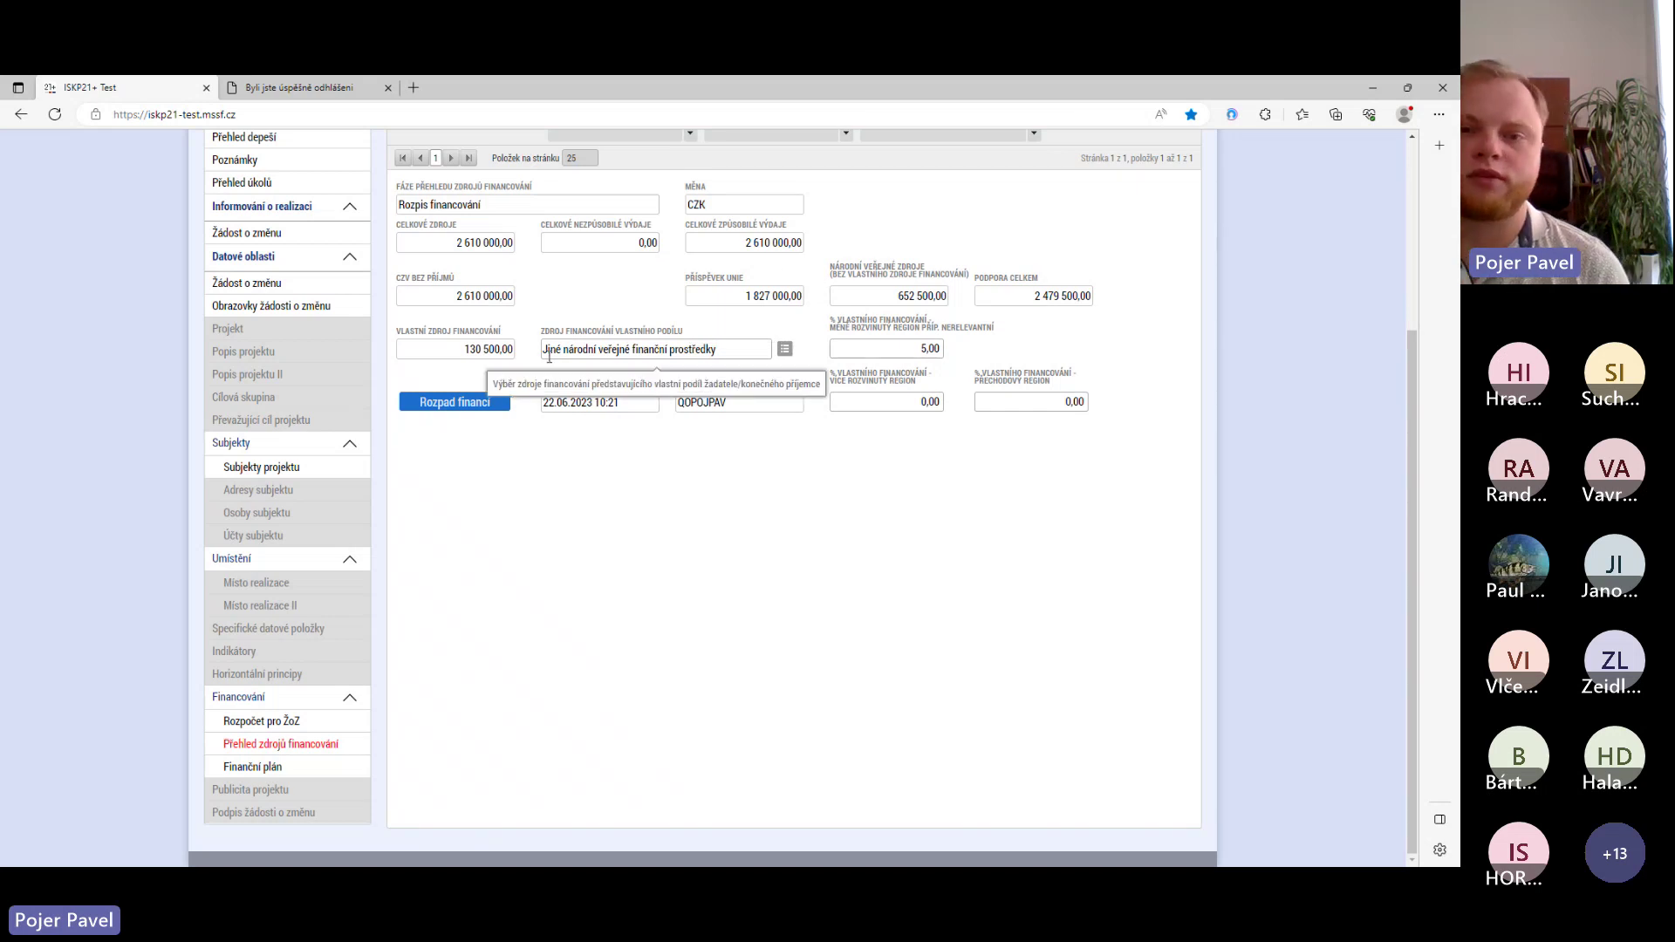
scroll(567, 392, up, 3)
scroll(597, 434, down, 1)
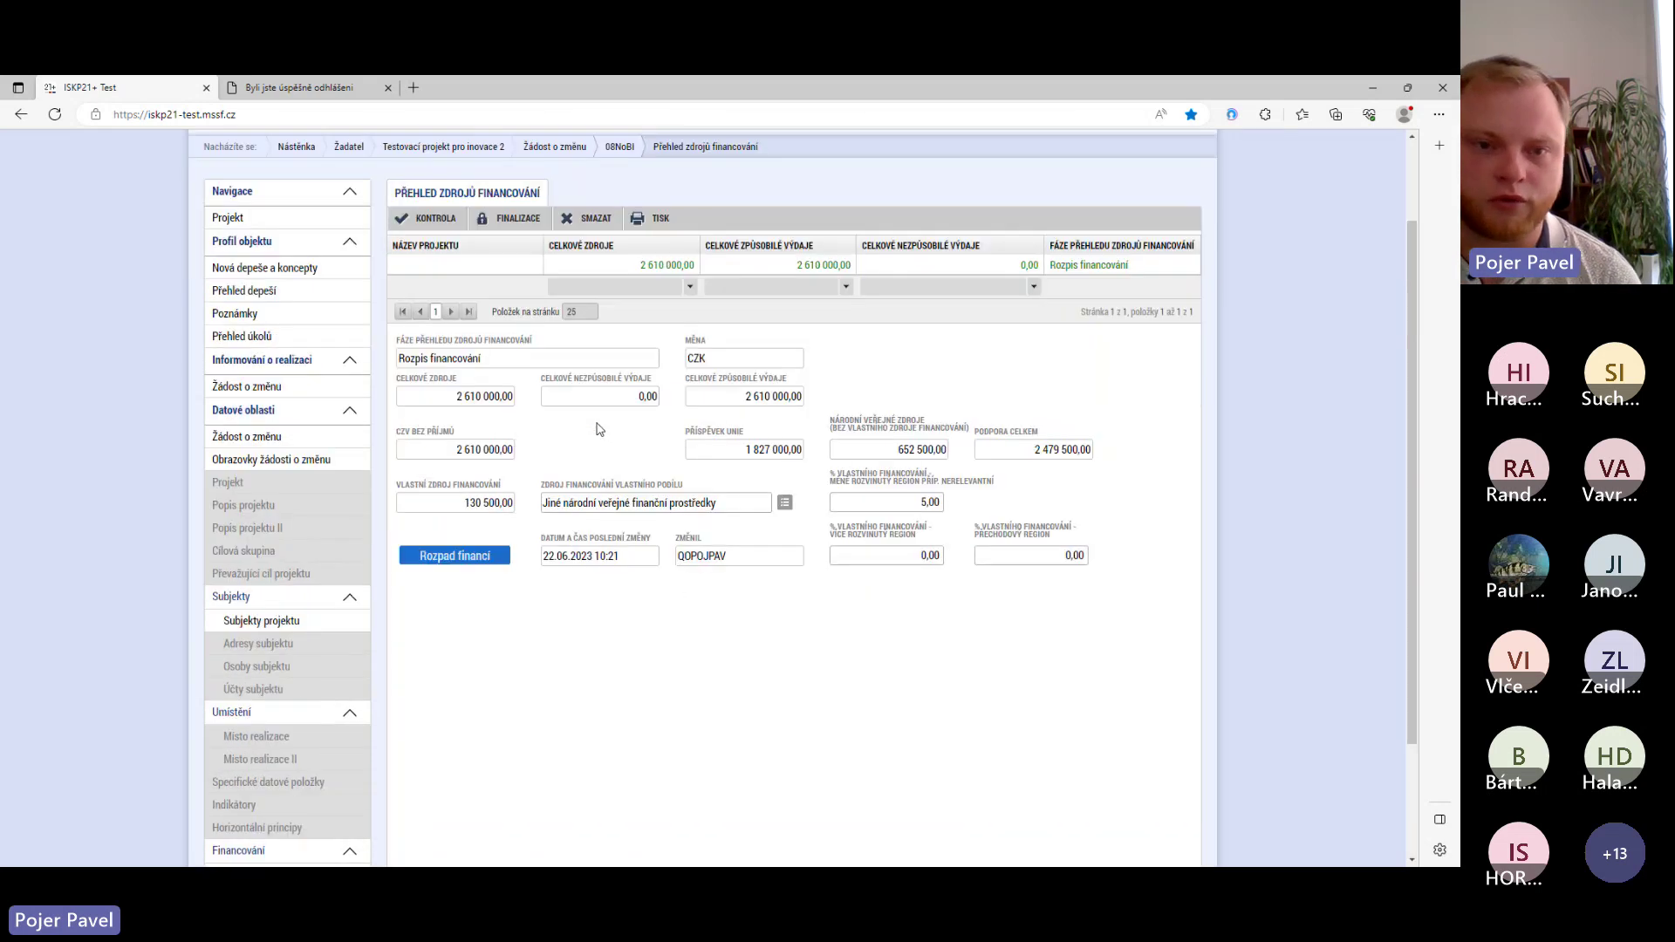
scroll(599, 425, down, 2)
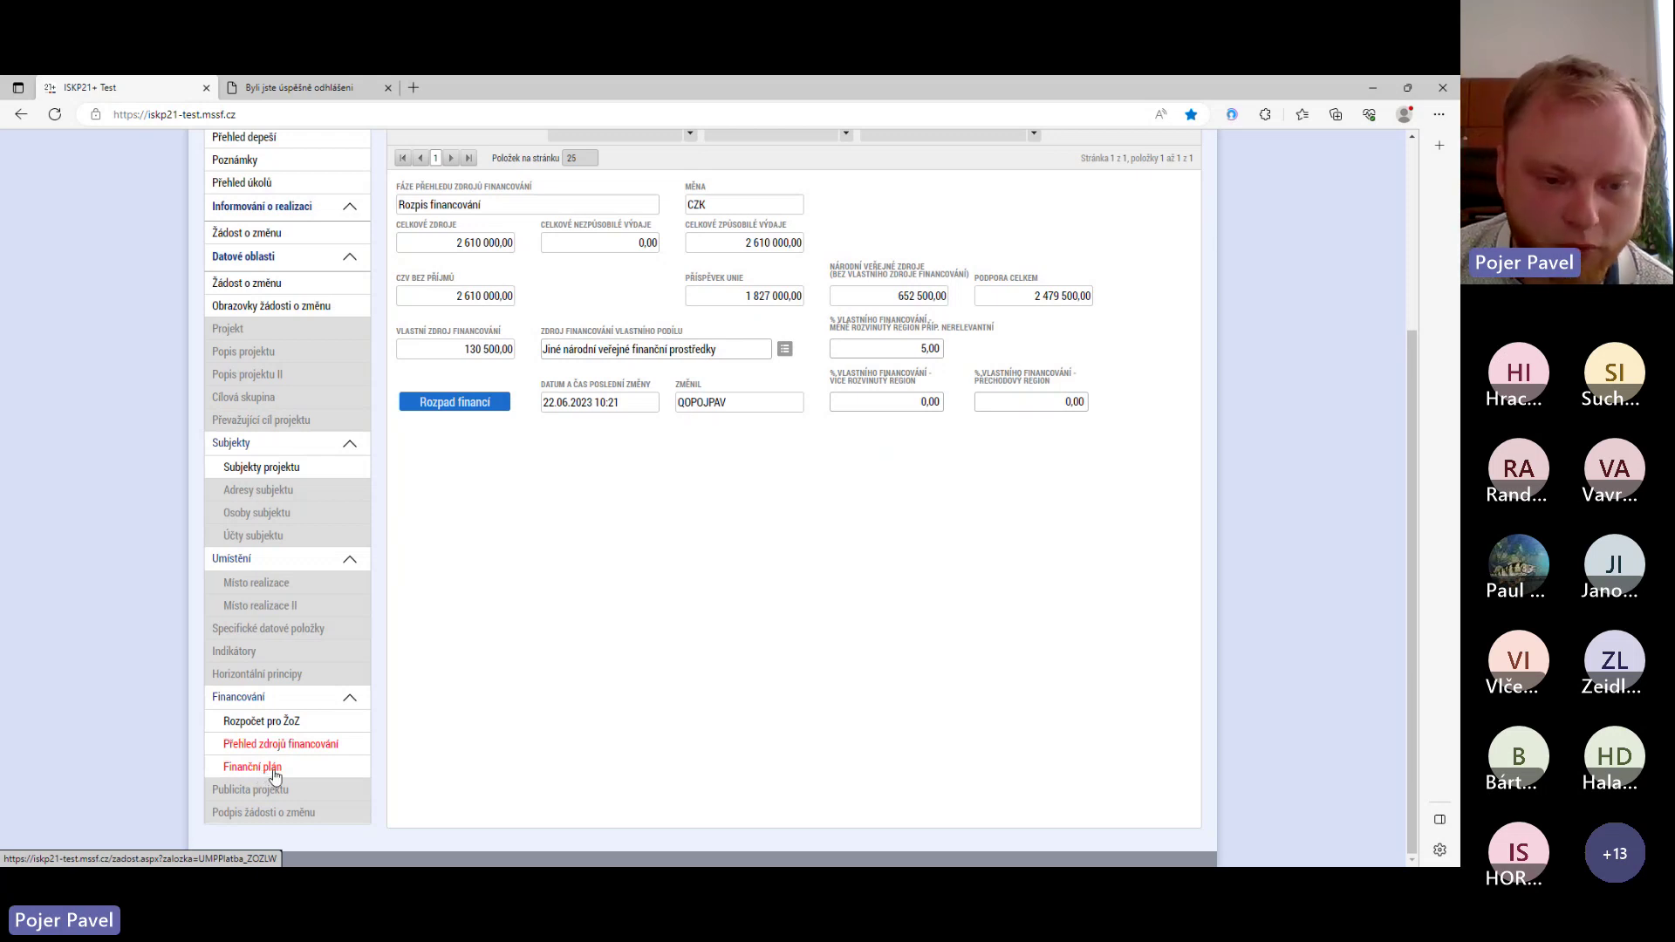
- Open the Finanční plán and refresh its amounts from the budget
click(274, 775)
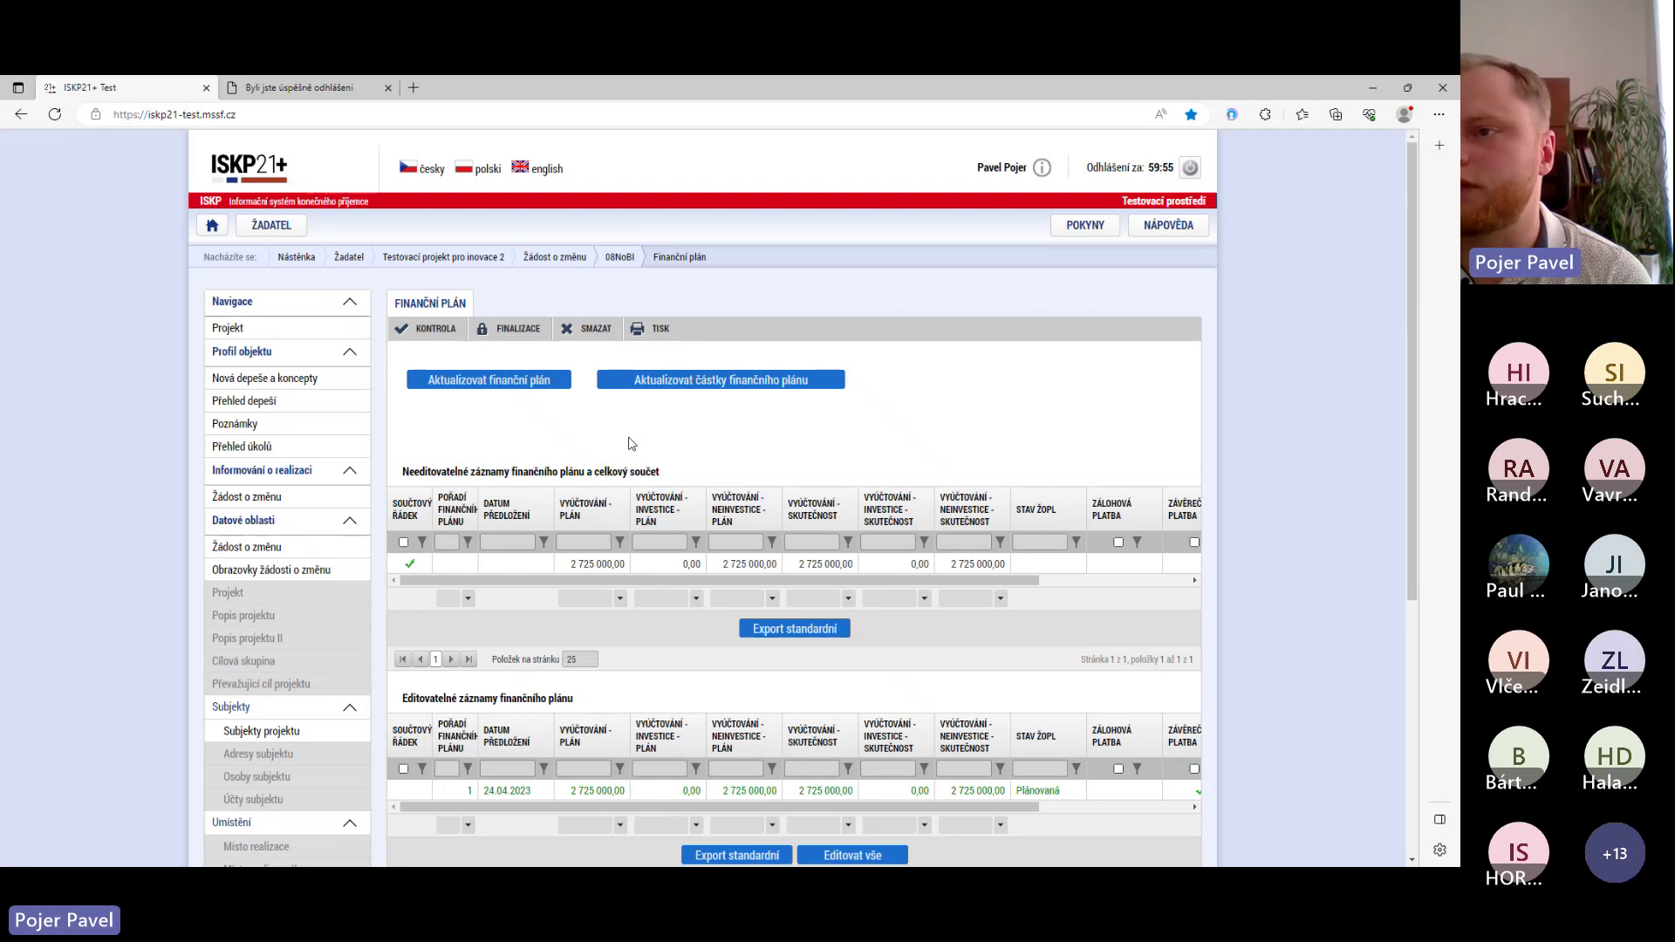
scroll(645, 445, down, 2)
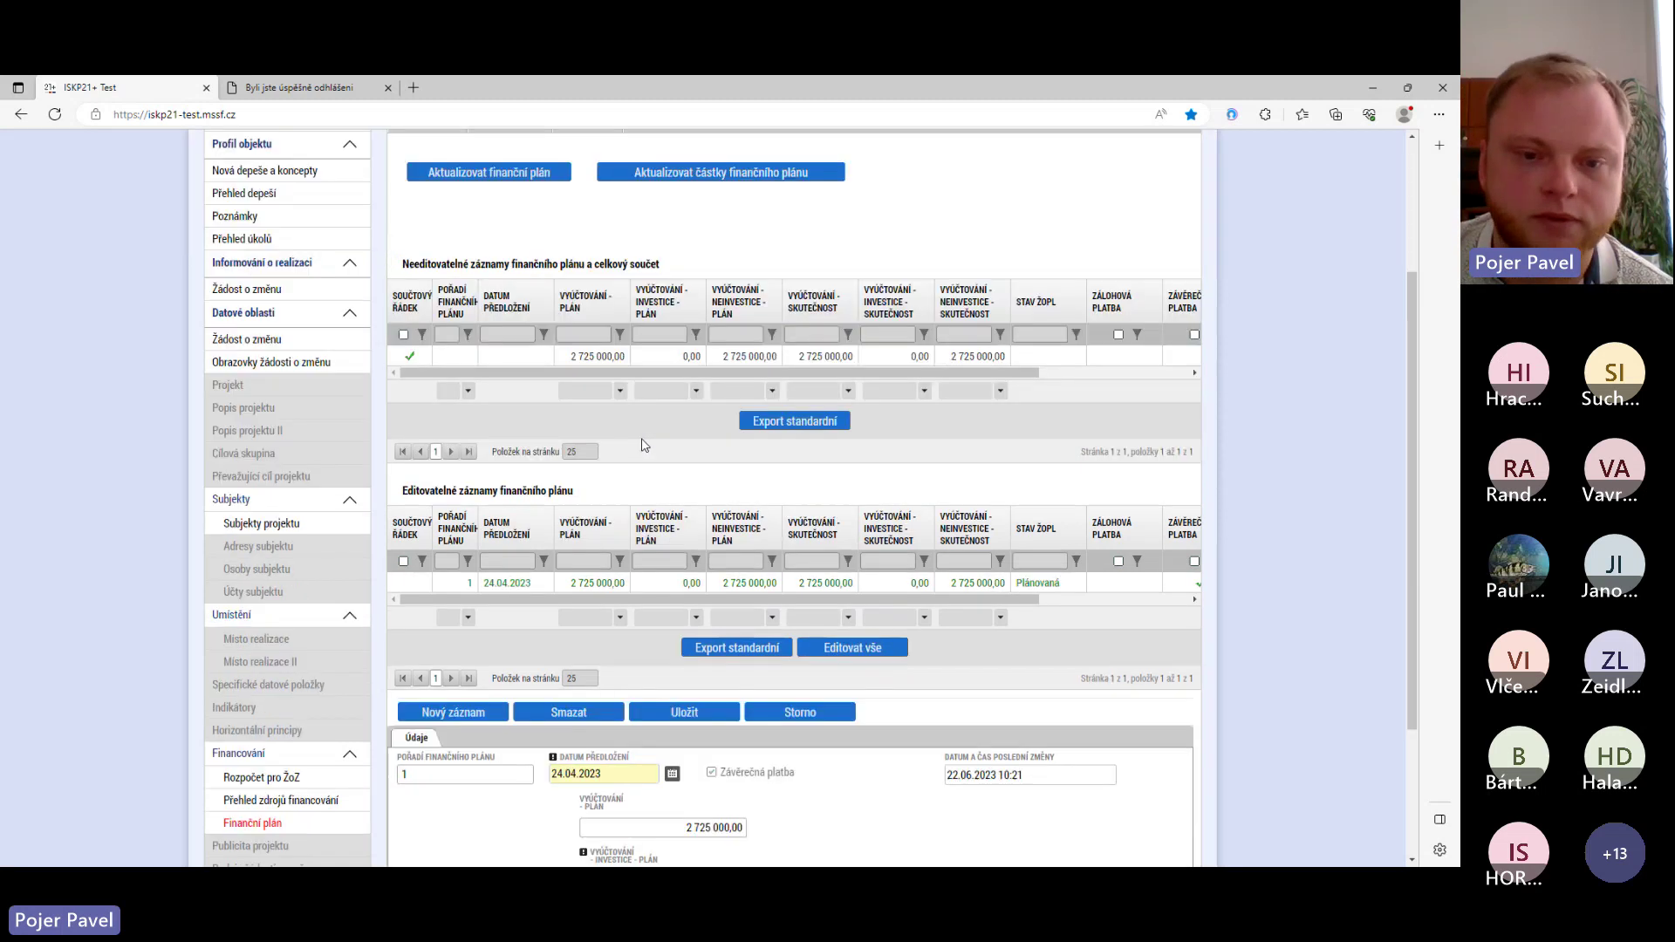
scroll(644, 445, up, 2)
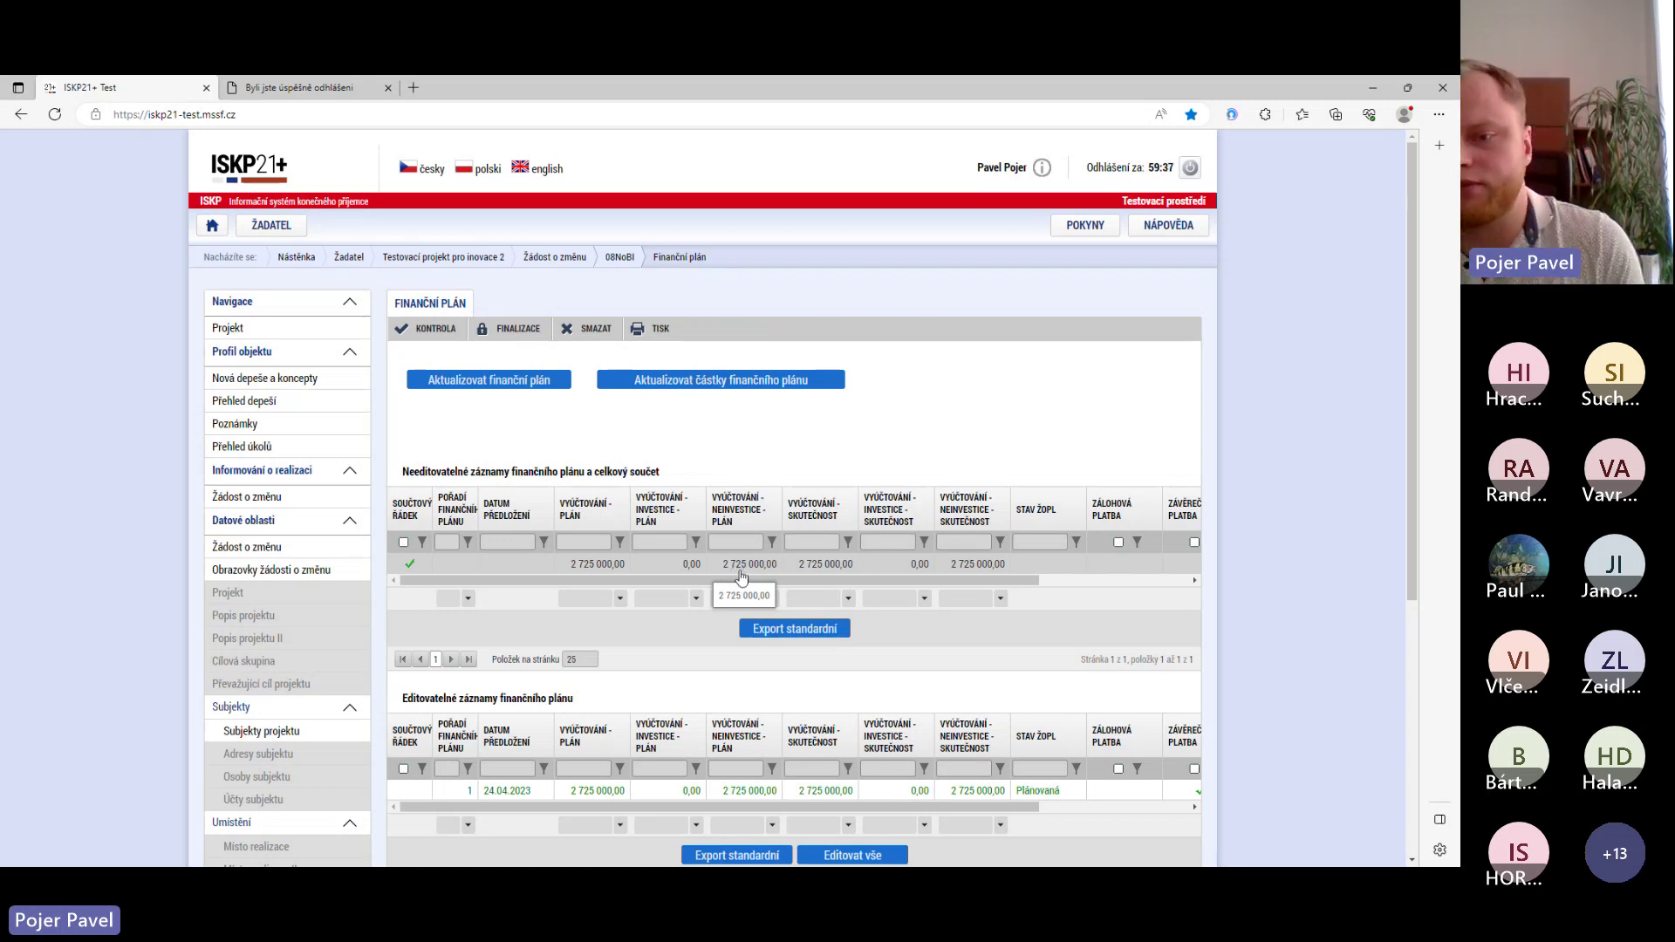
click(715, 382)
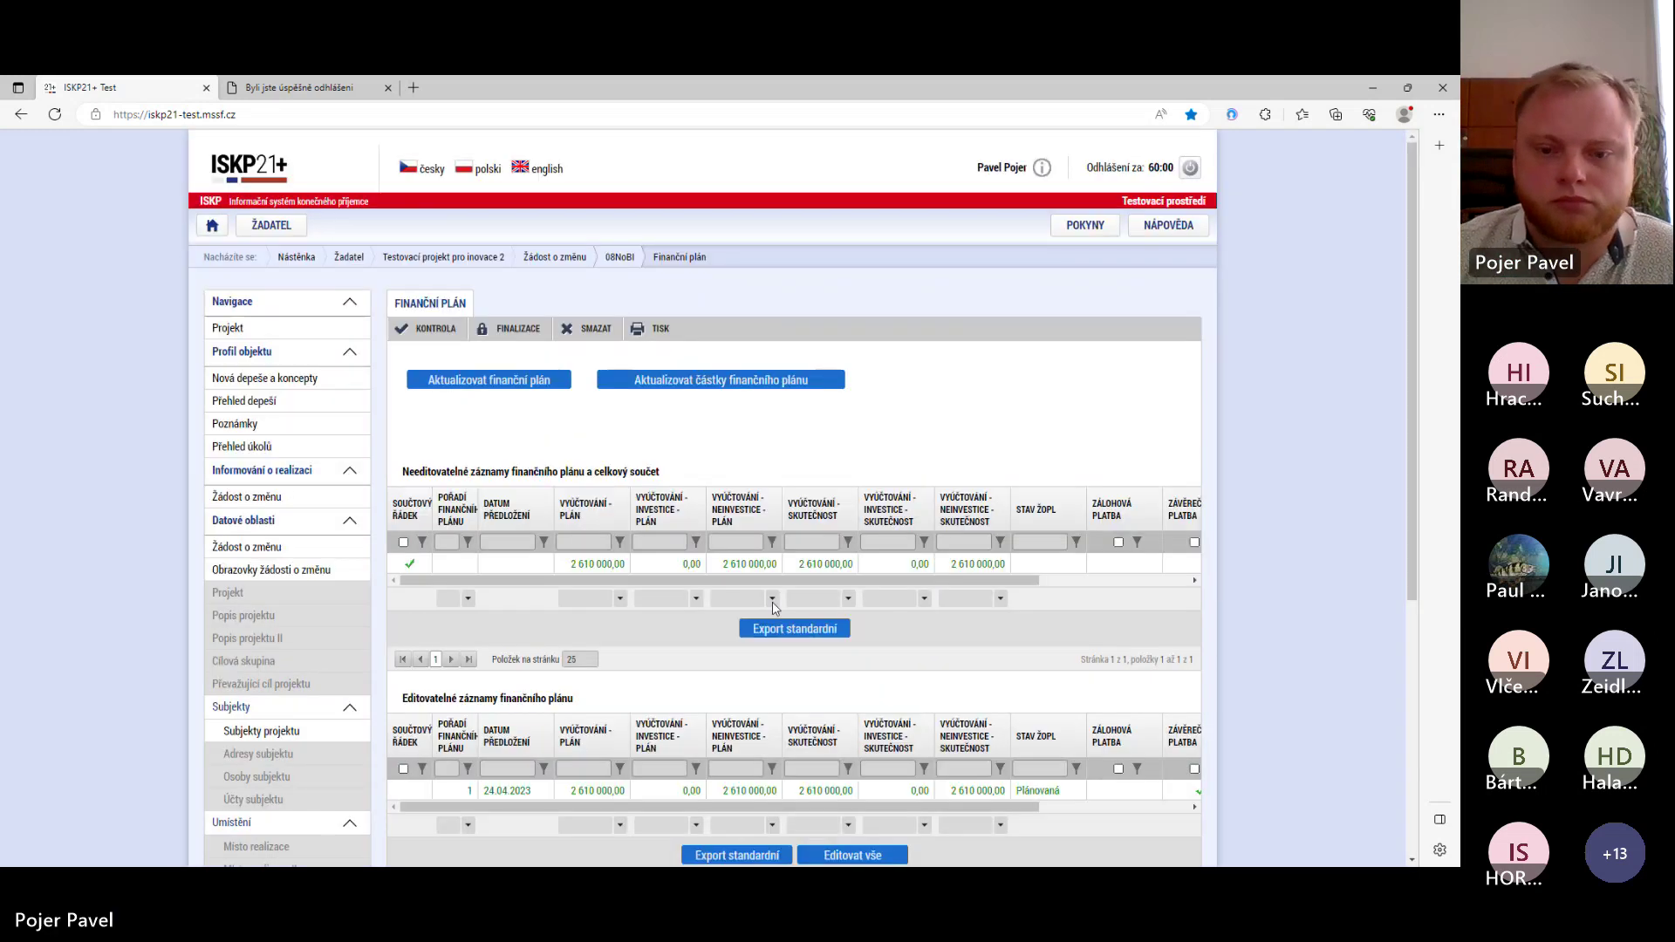
- Save the final-payment plan entry of 2 610 000,00 dated 24.04.2023
scroll(773, 608, down, 1)
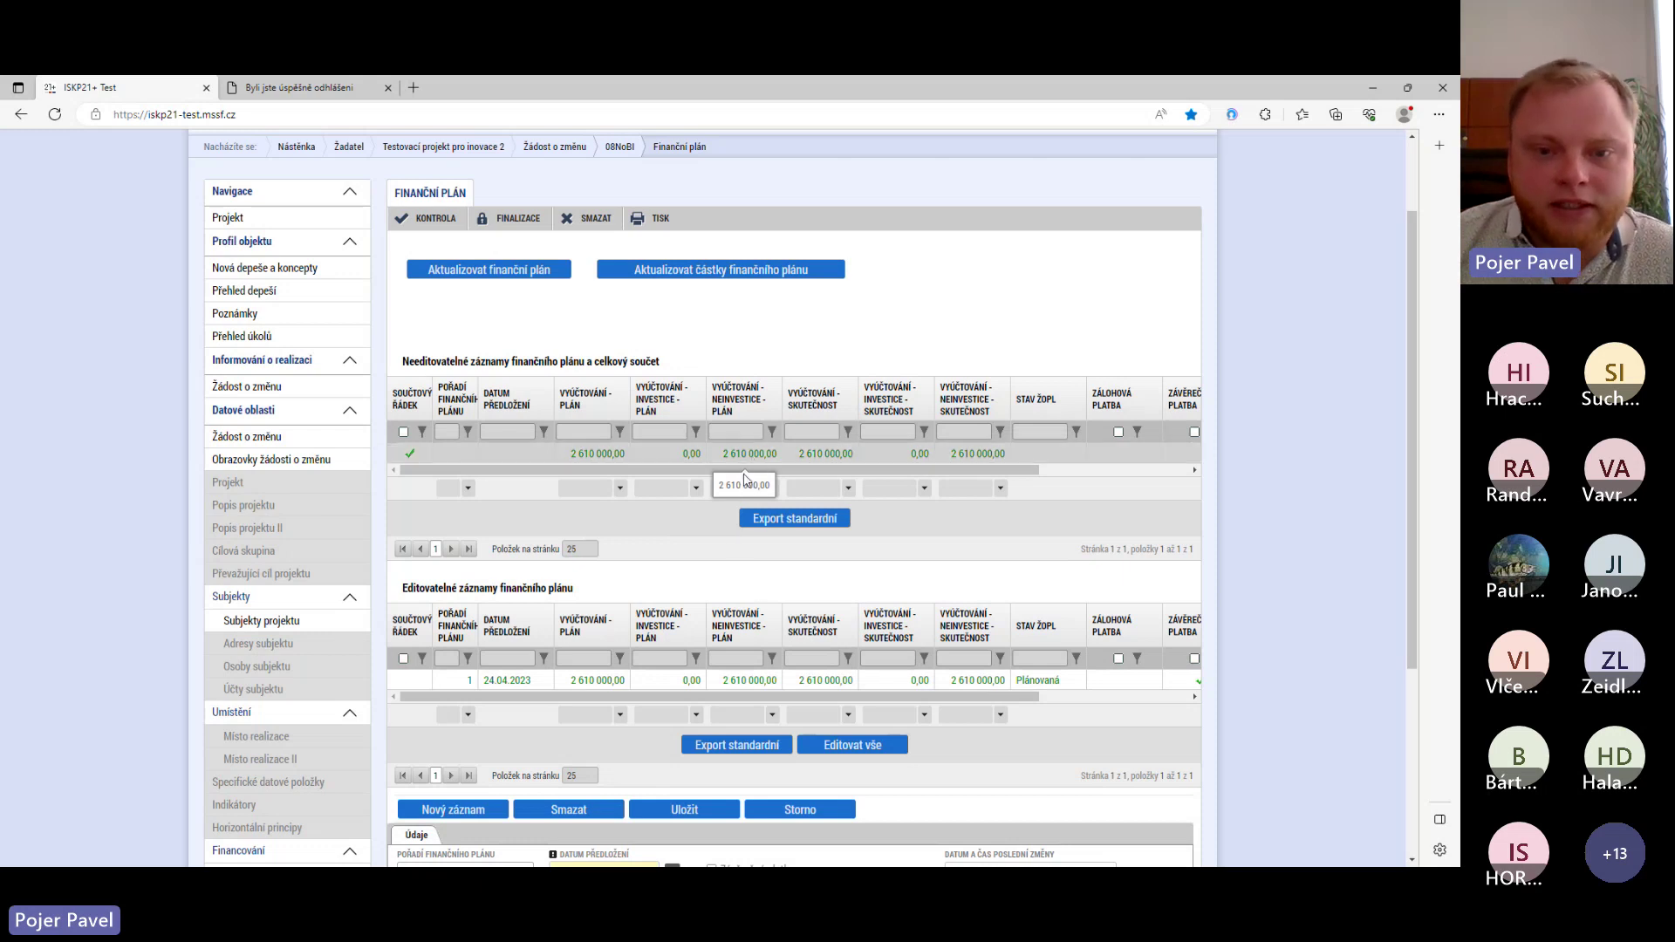
scroll(744, 477, down, 2)
scroll(741, 519, down, 1)
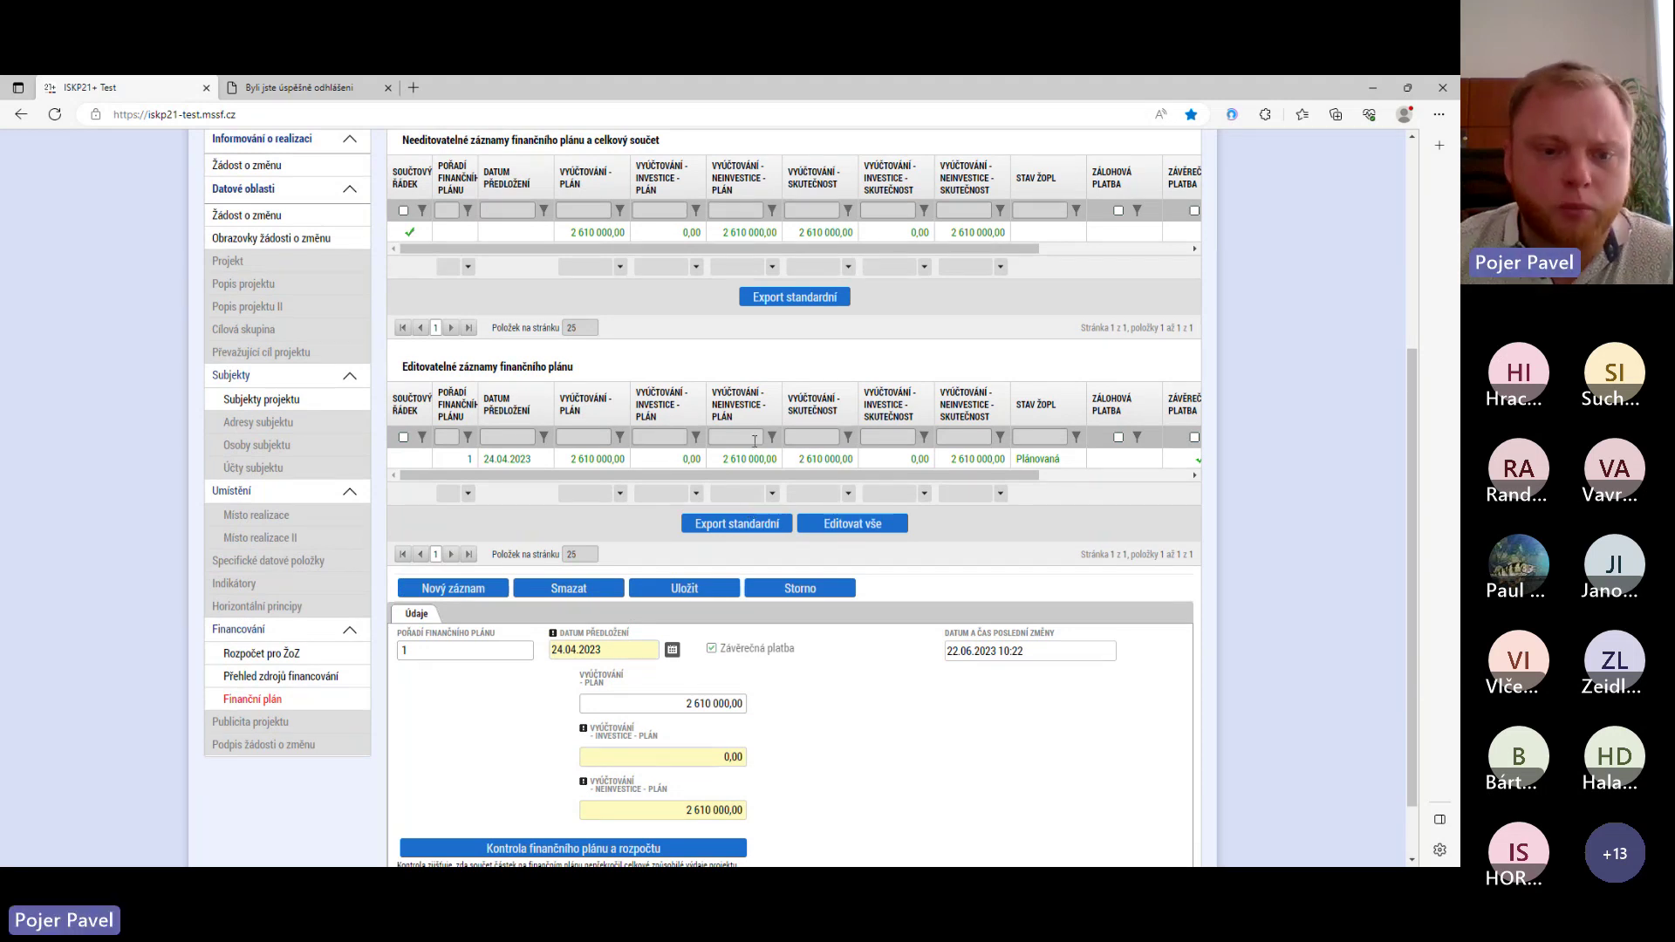
scroll(779, 554, down, 2)
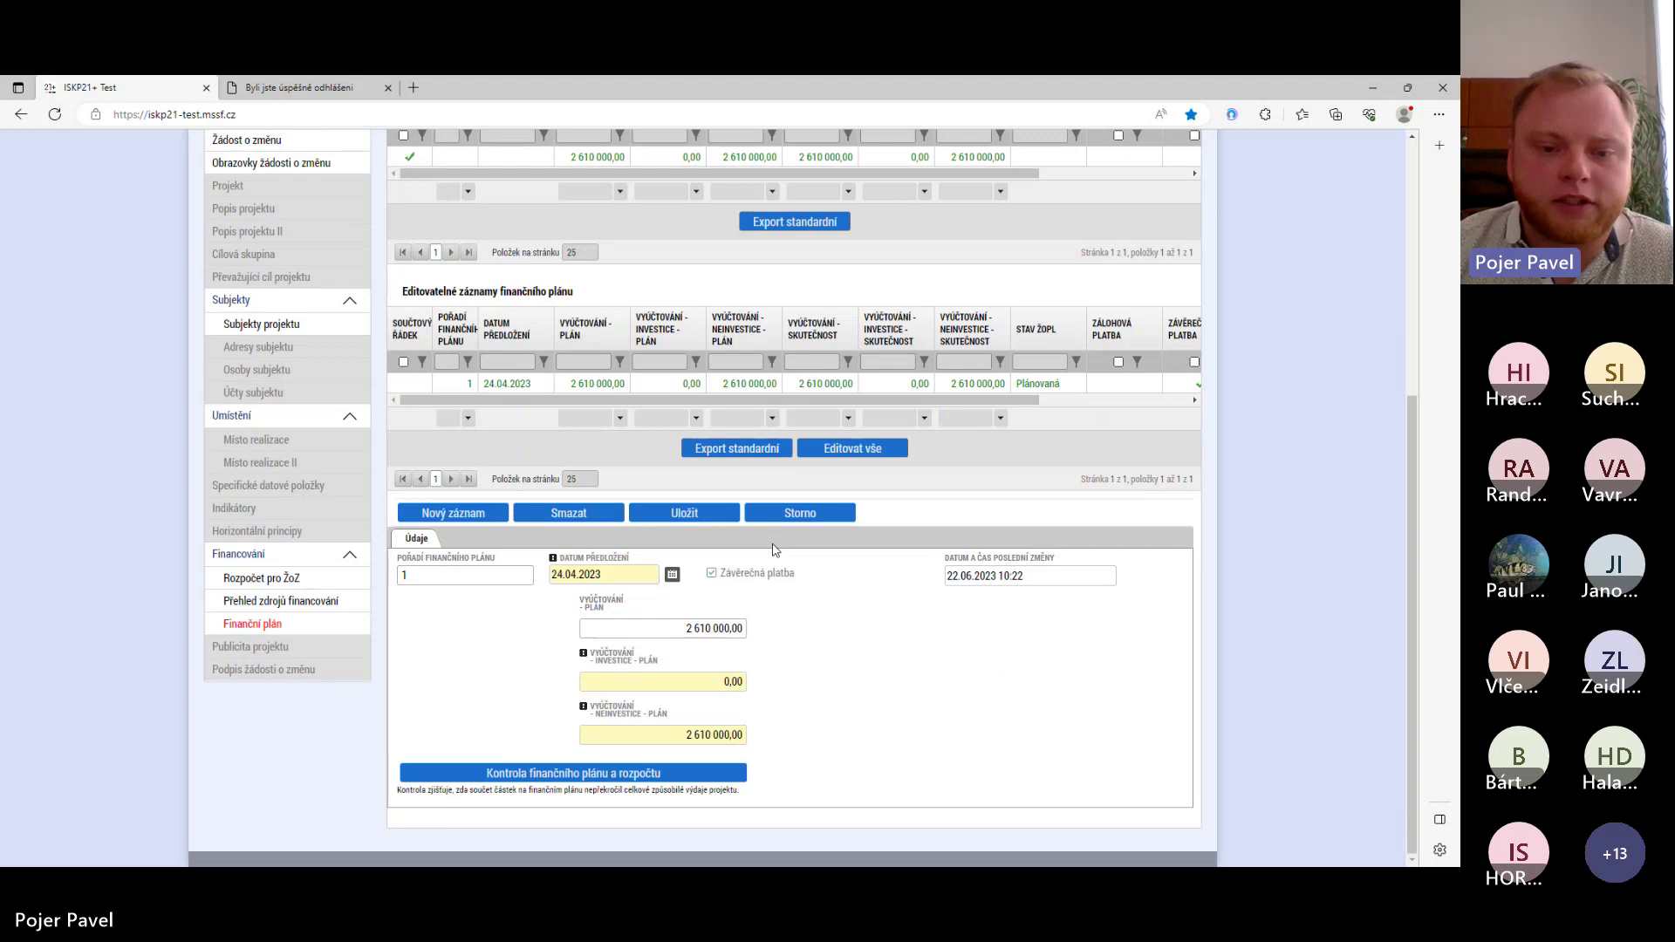
click(684, 517)
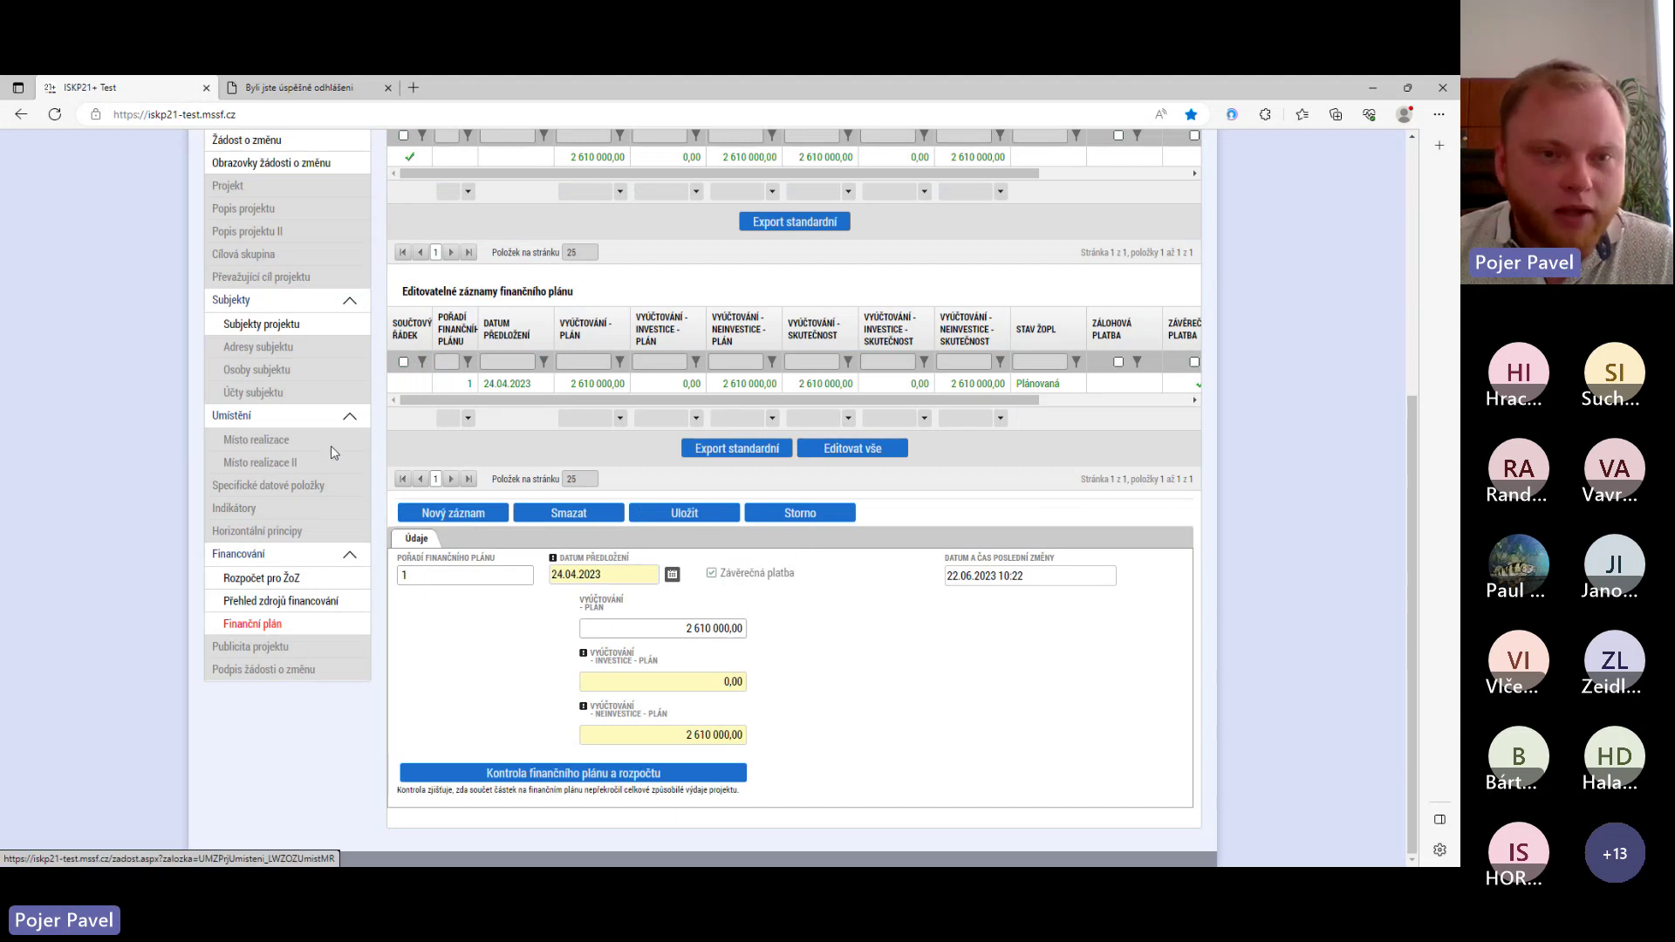
scroll(340, 437, up, 3)
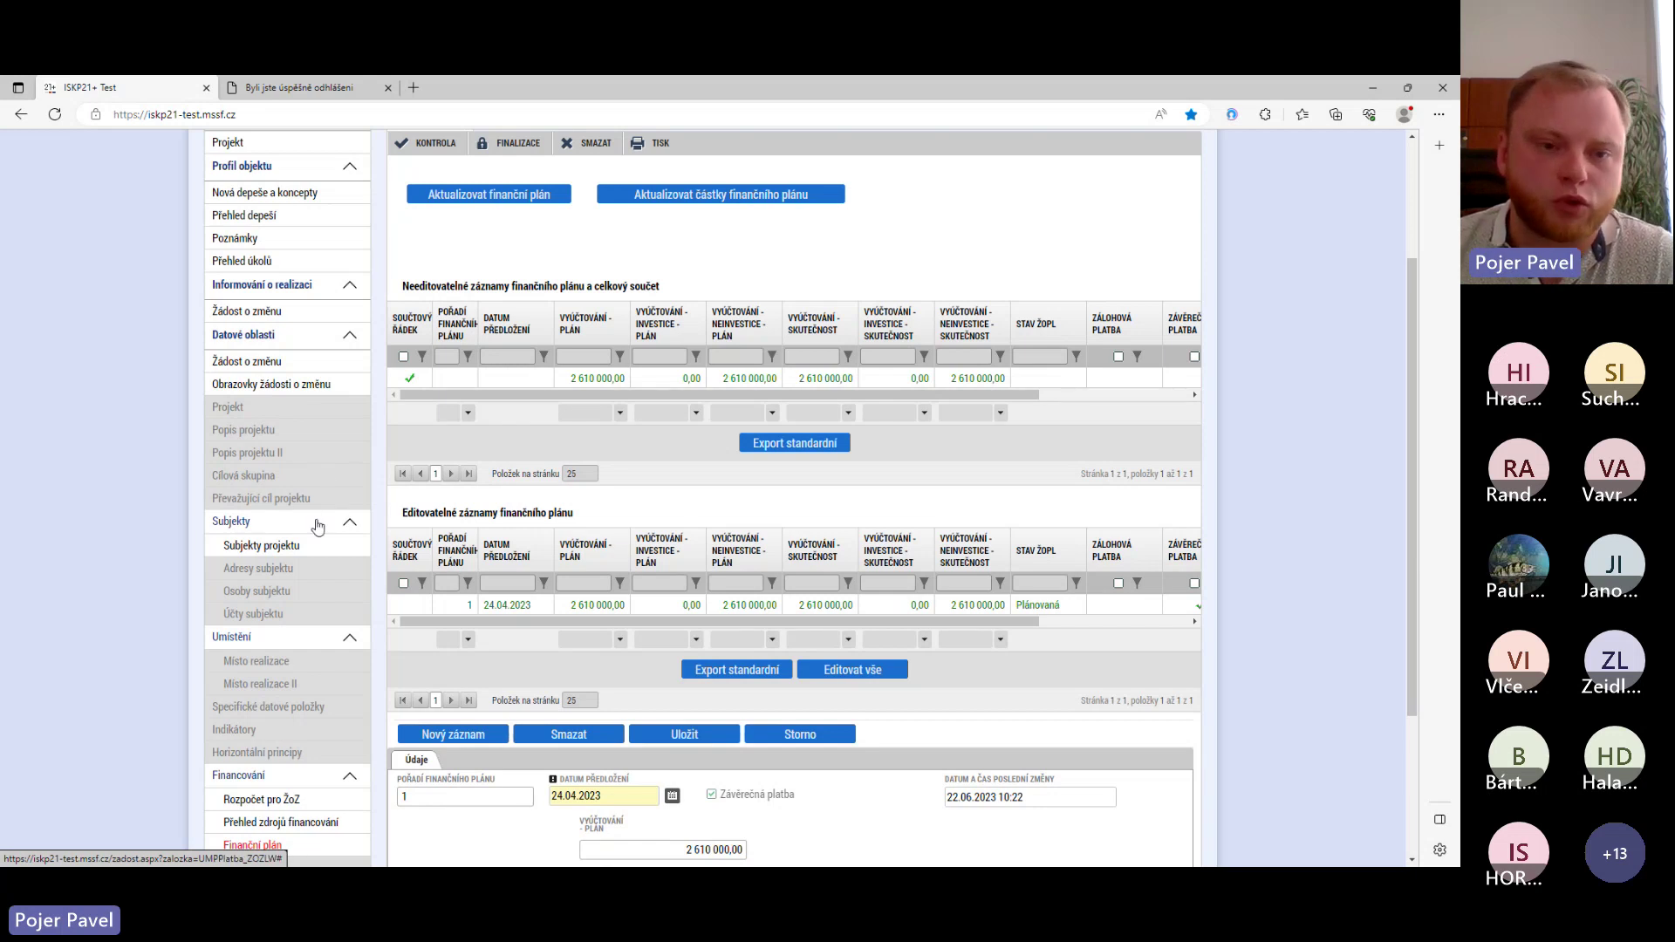
scroll(317, 525, up, 3)
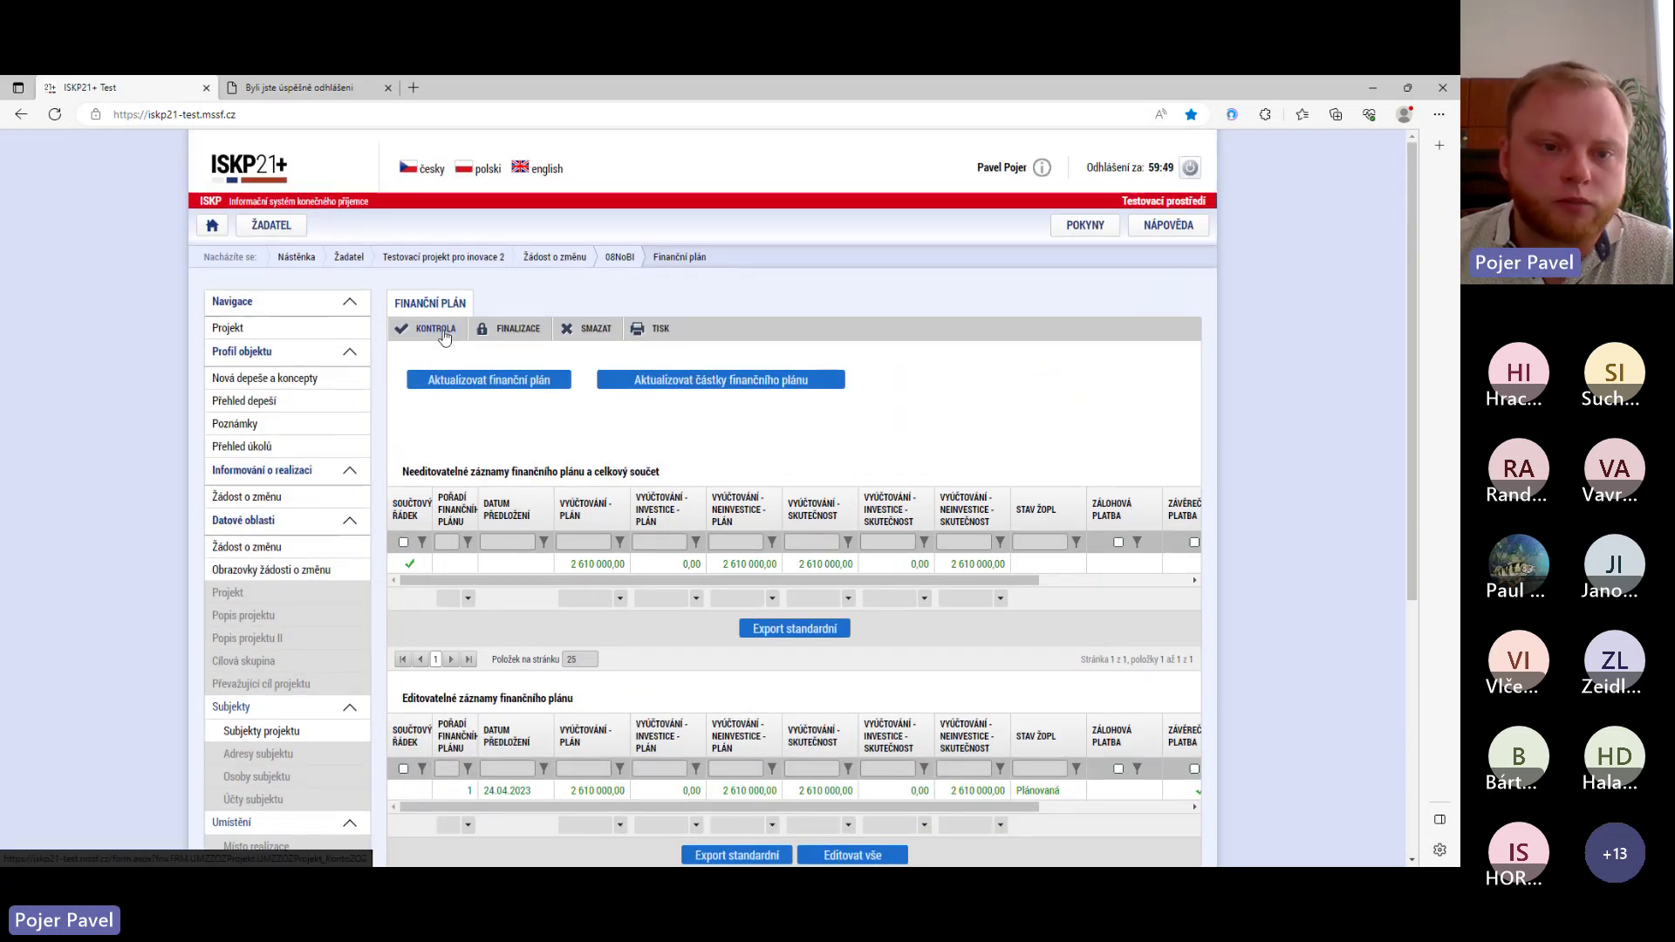
- Run KONTROLA, confirm it passes without errors, and go back to the Žádost o změnu form
click(429, 330)
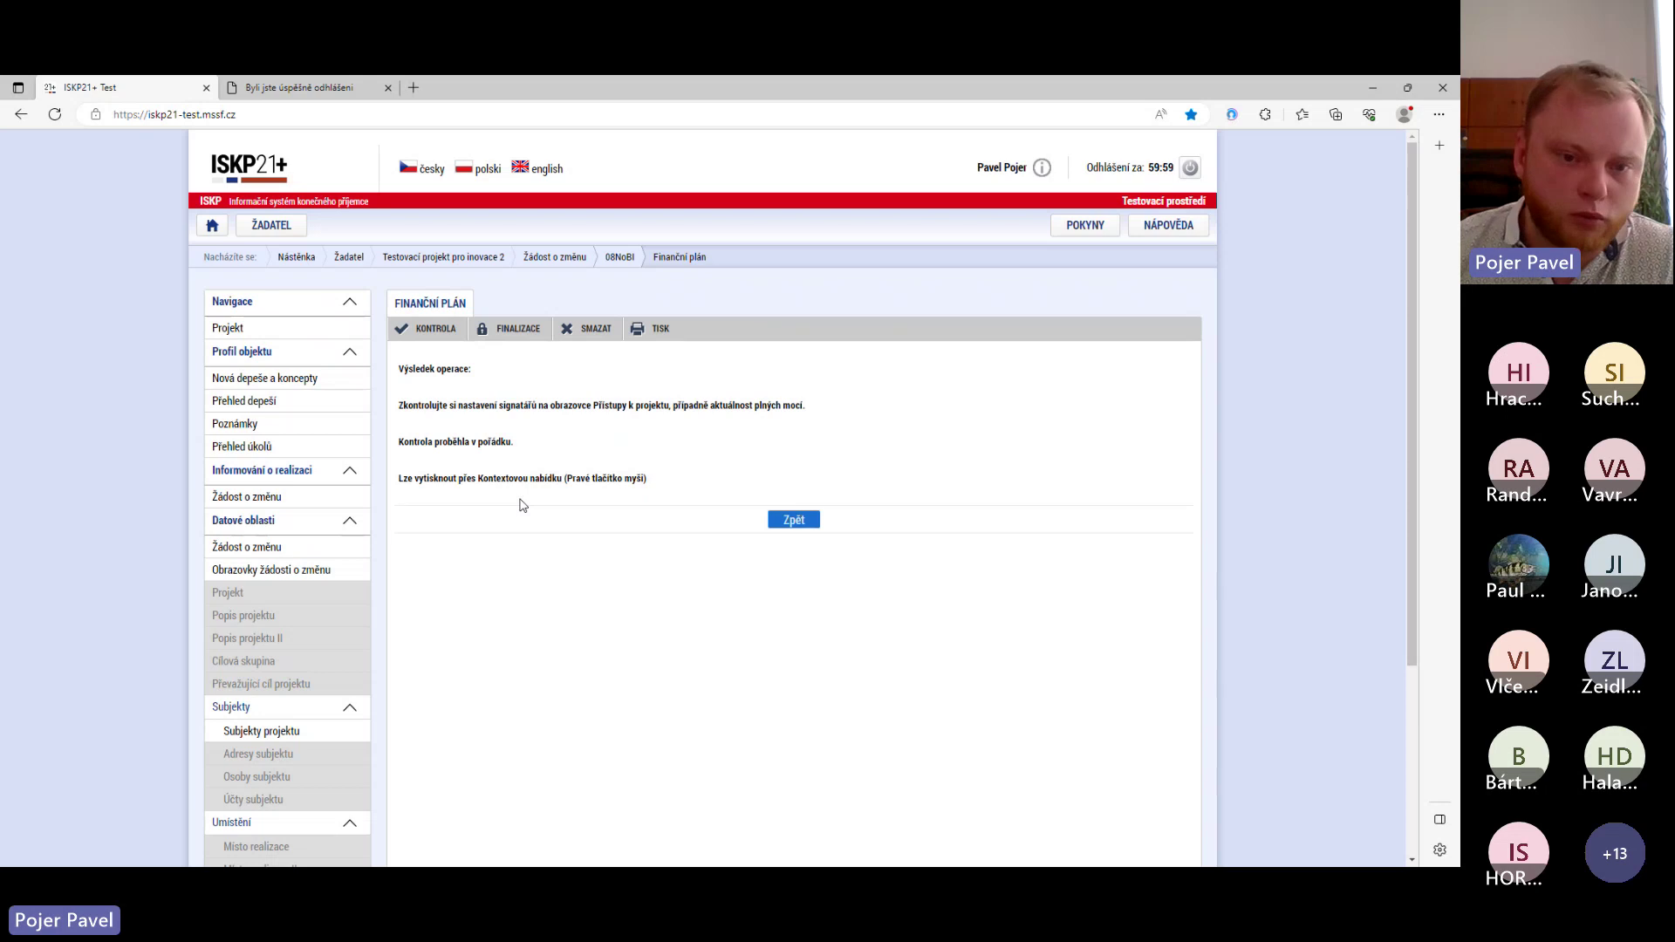
drag(398, 440, 499, 449)
click(499, 449)
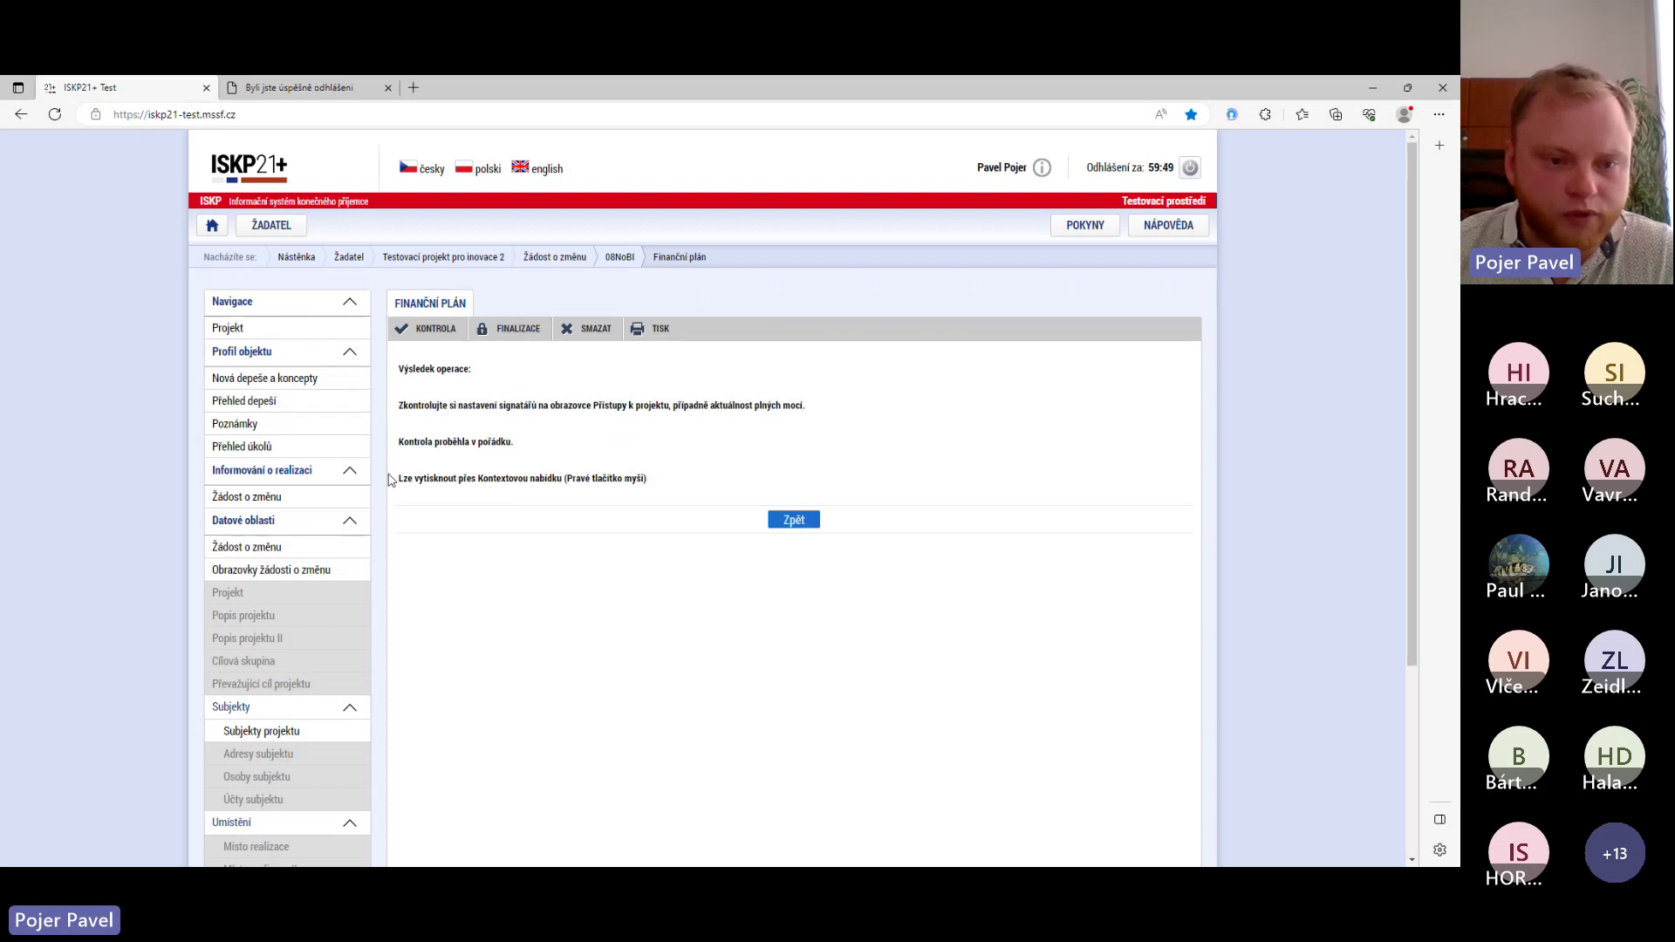
click(255, 548)
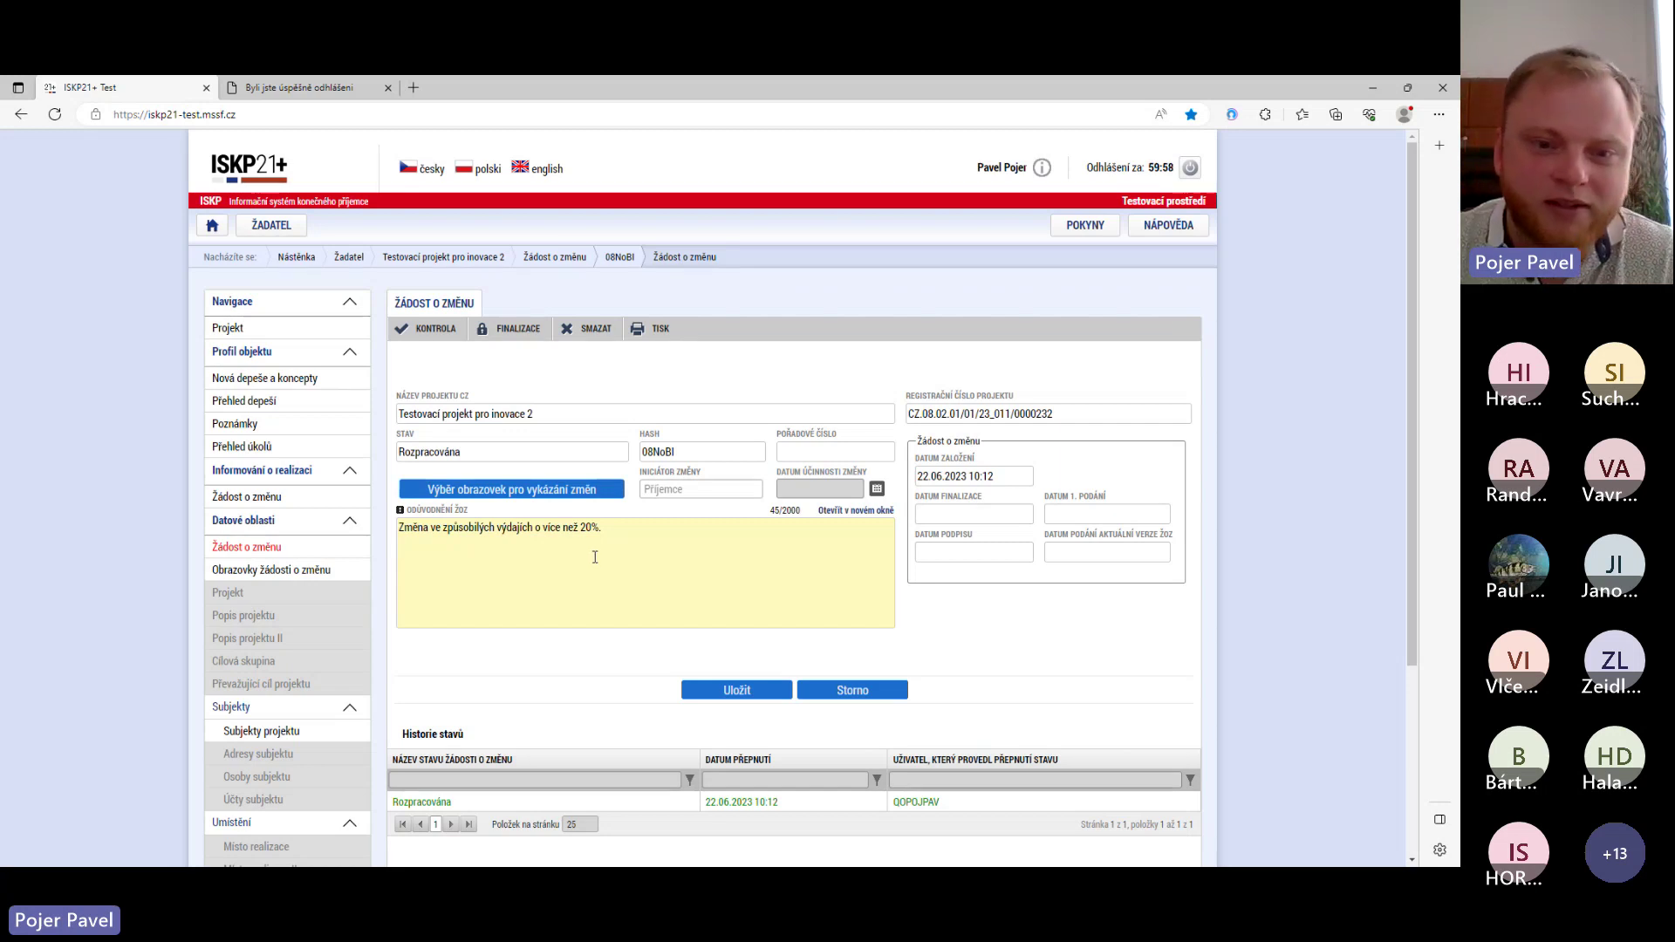
- Open Rozpočet pro ŽoZ under Financování, showing Celkové výdaje of 2 610 000,00
scroll(497, 548, down, 1)
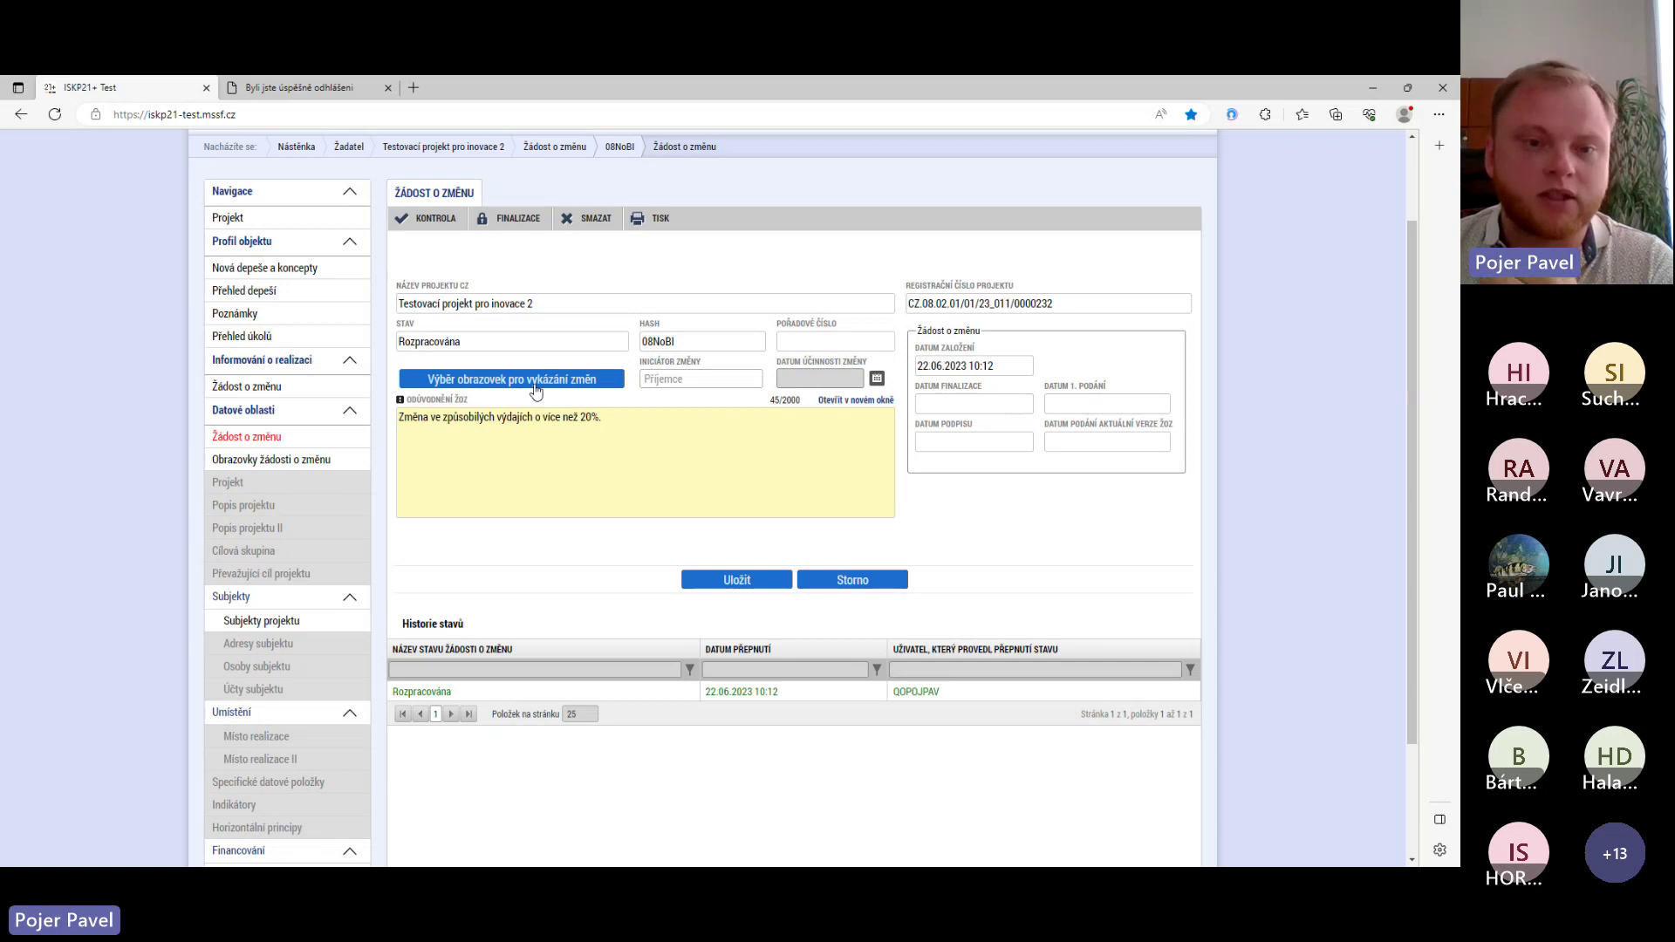
scroll(259, 729, down, 2)
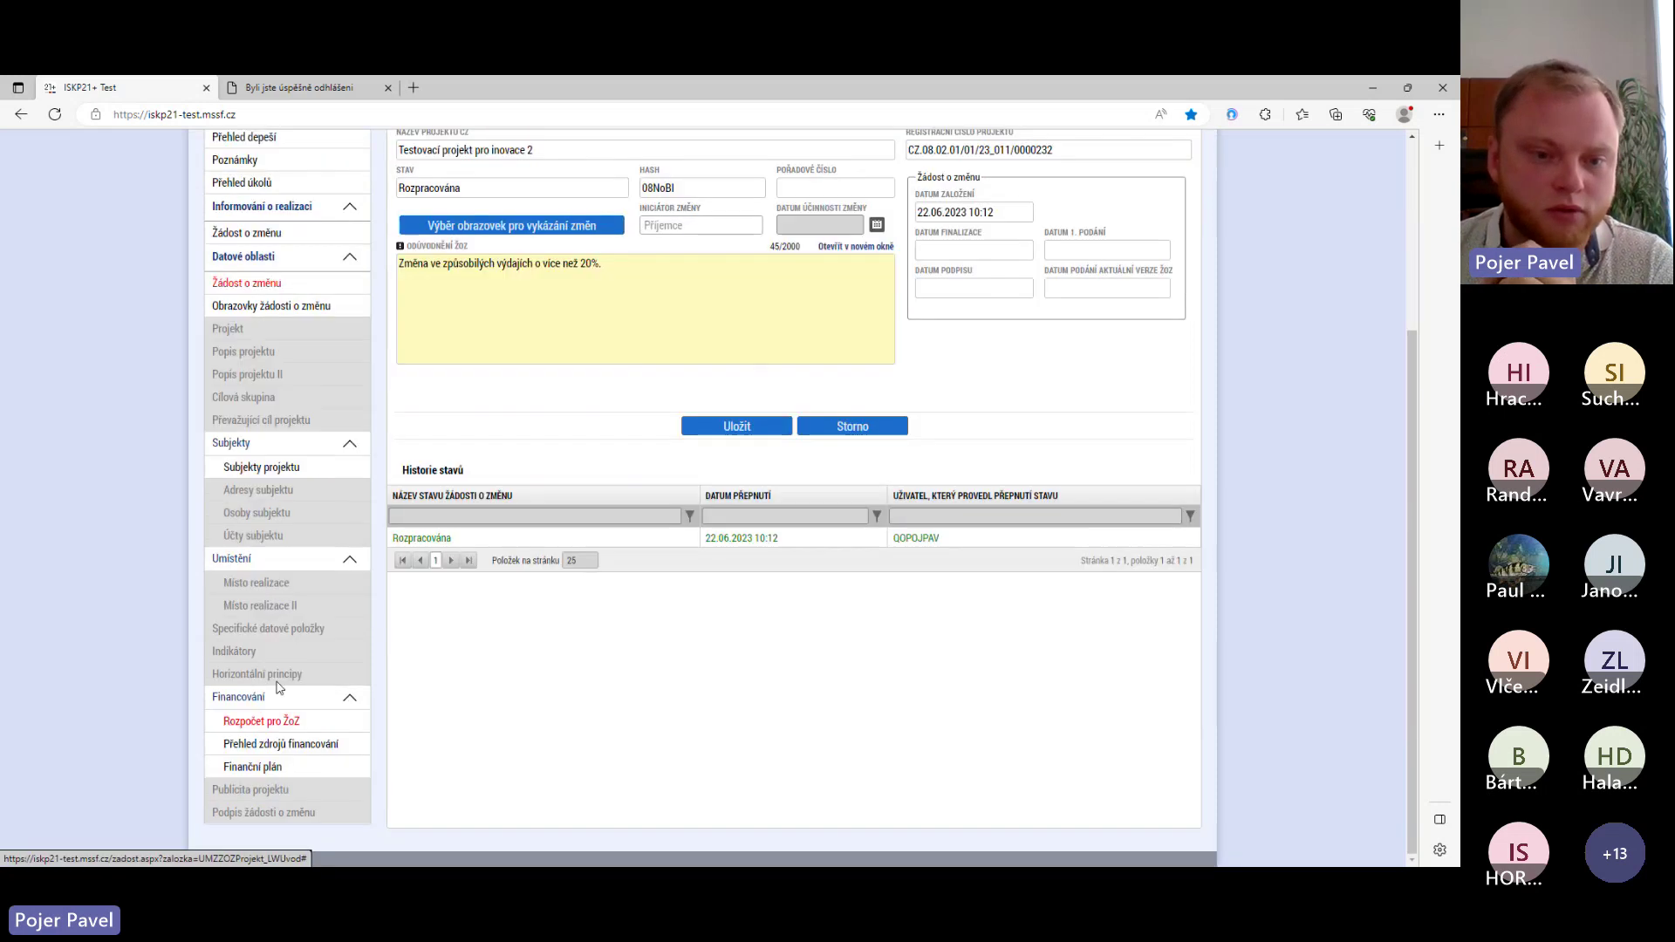
click(262, 723)
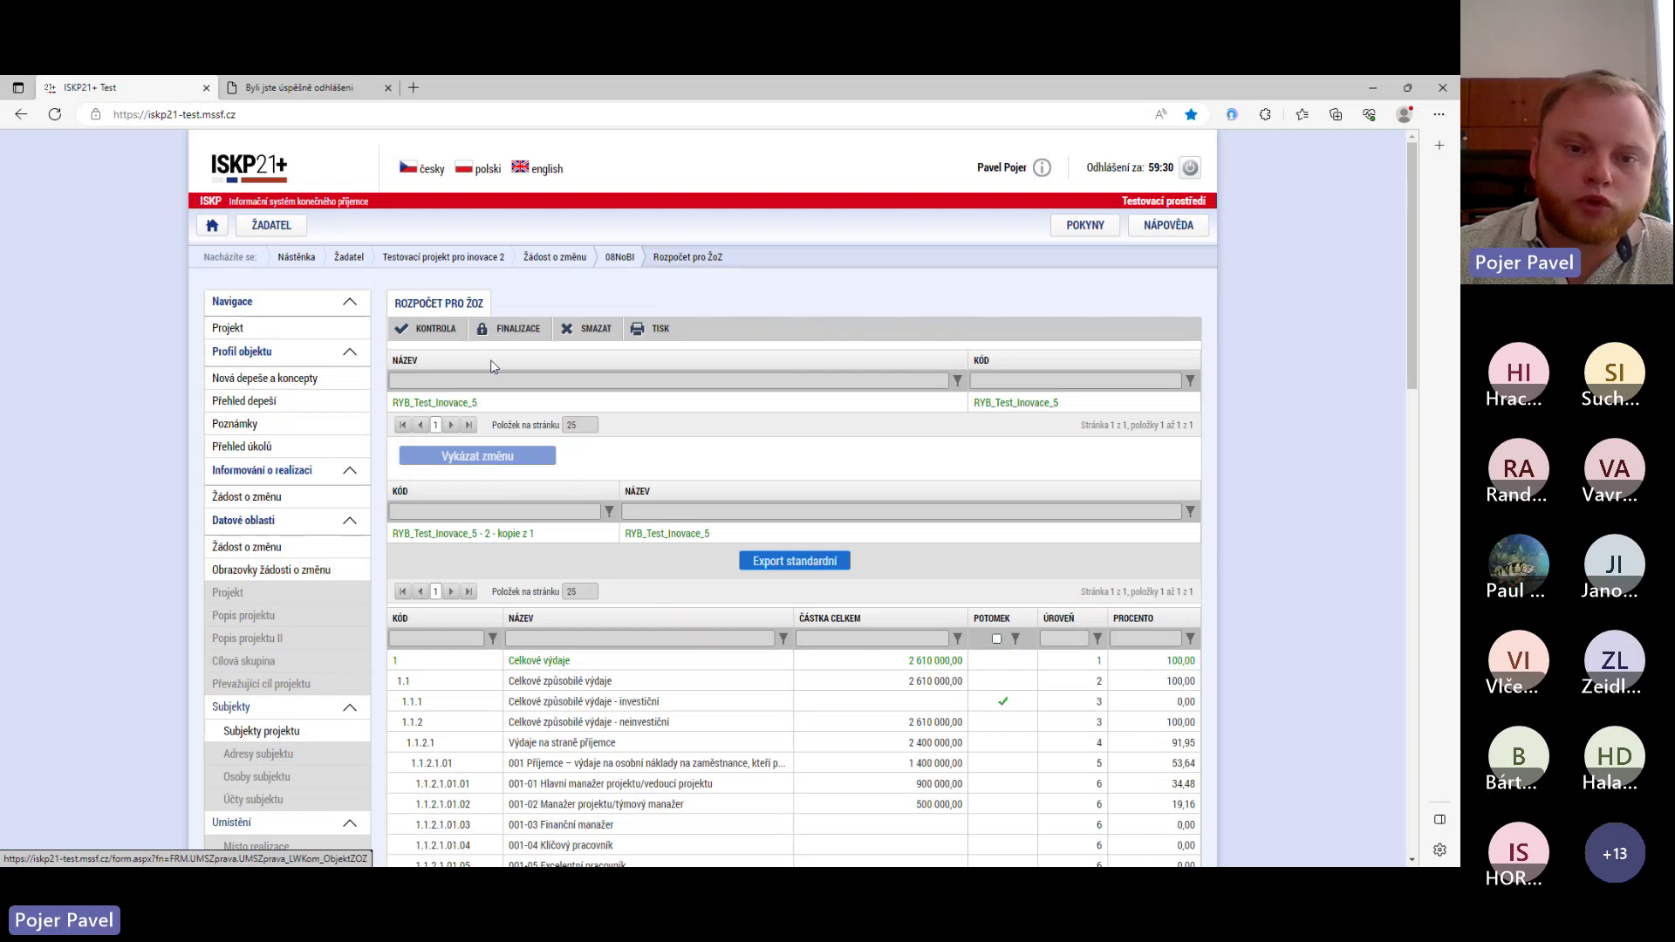
- Finalize the change request via FINALIZACE, confirming with Ano so the print version generates
click(522, 330)
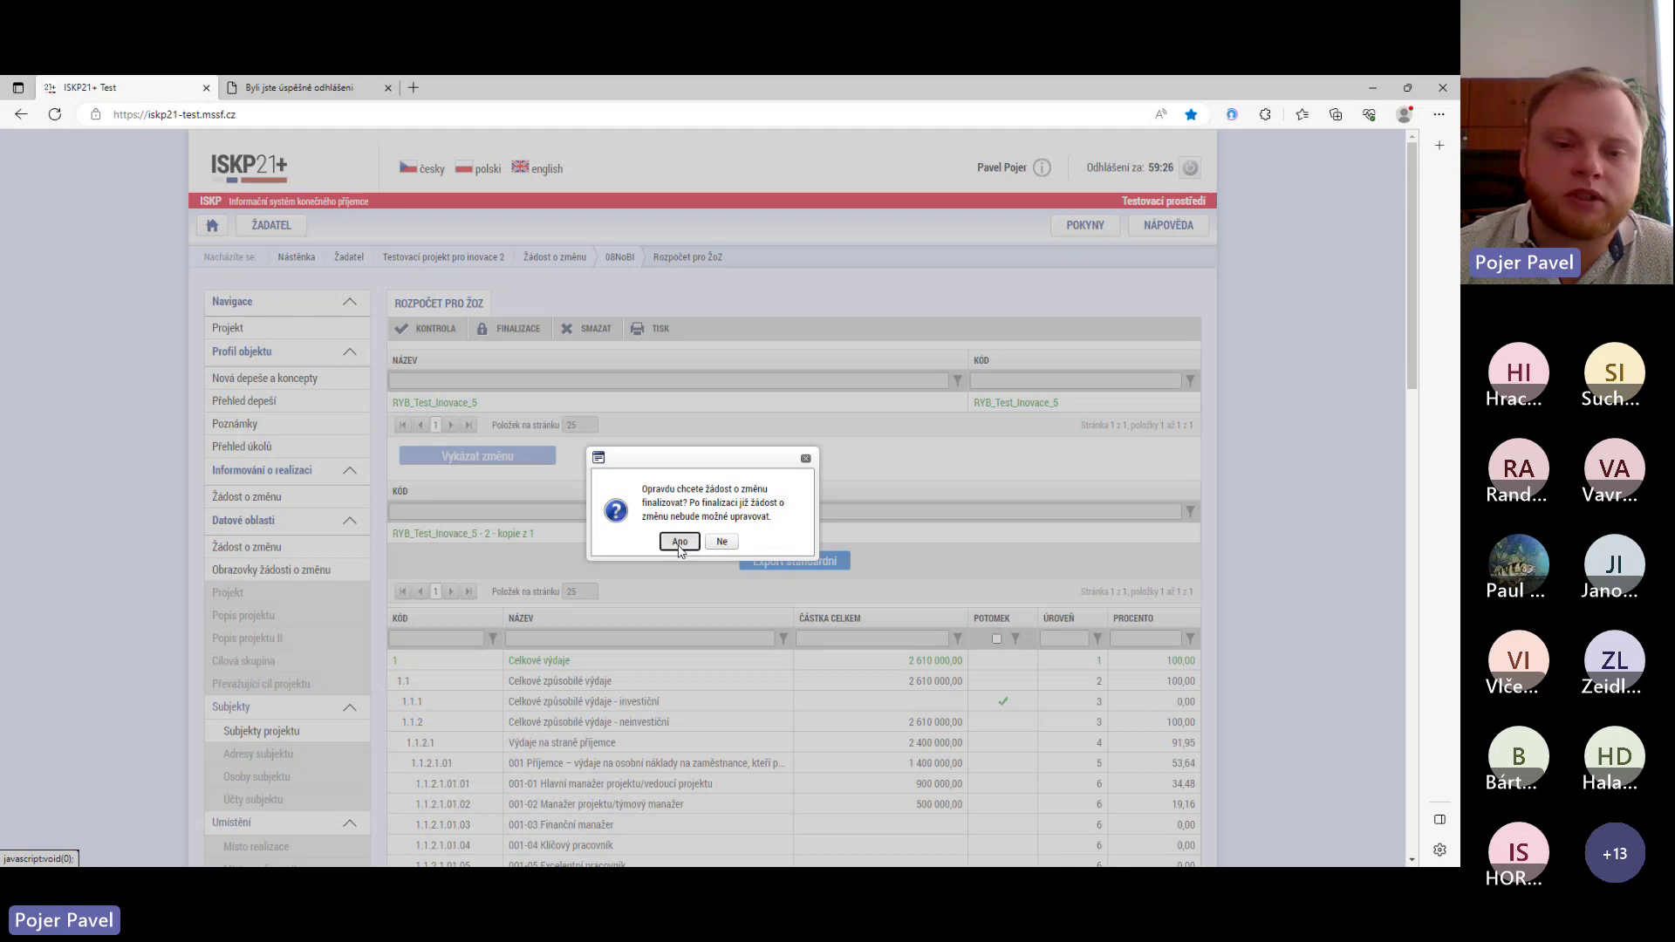
click(679, 542)
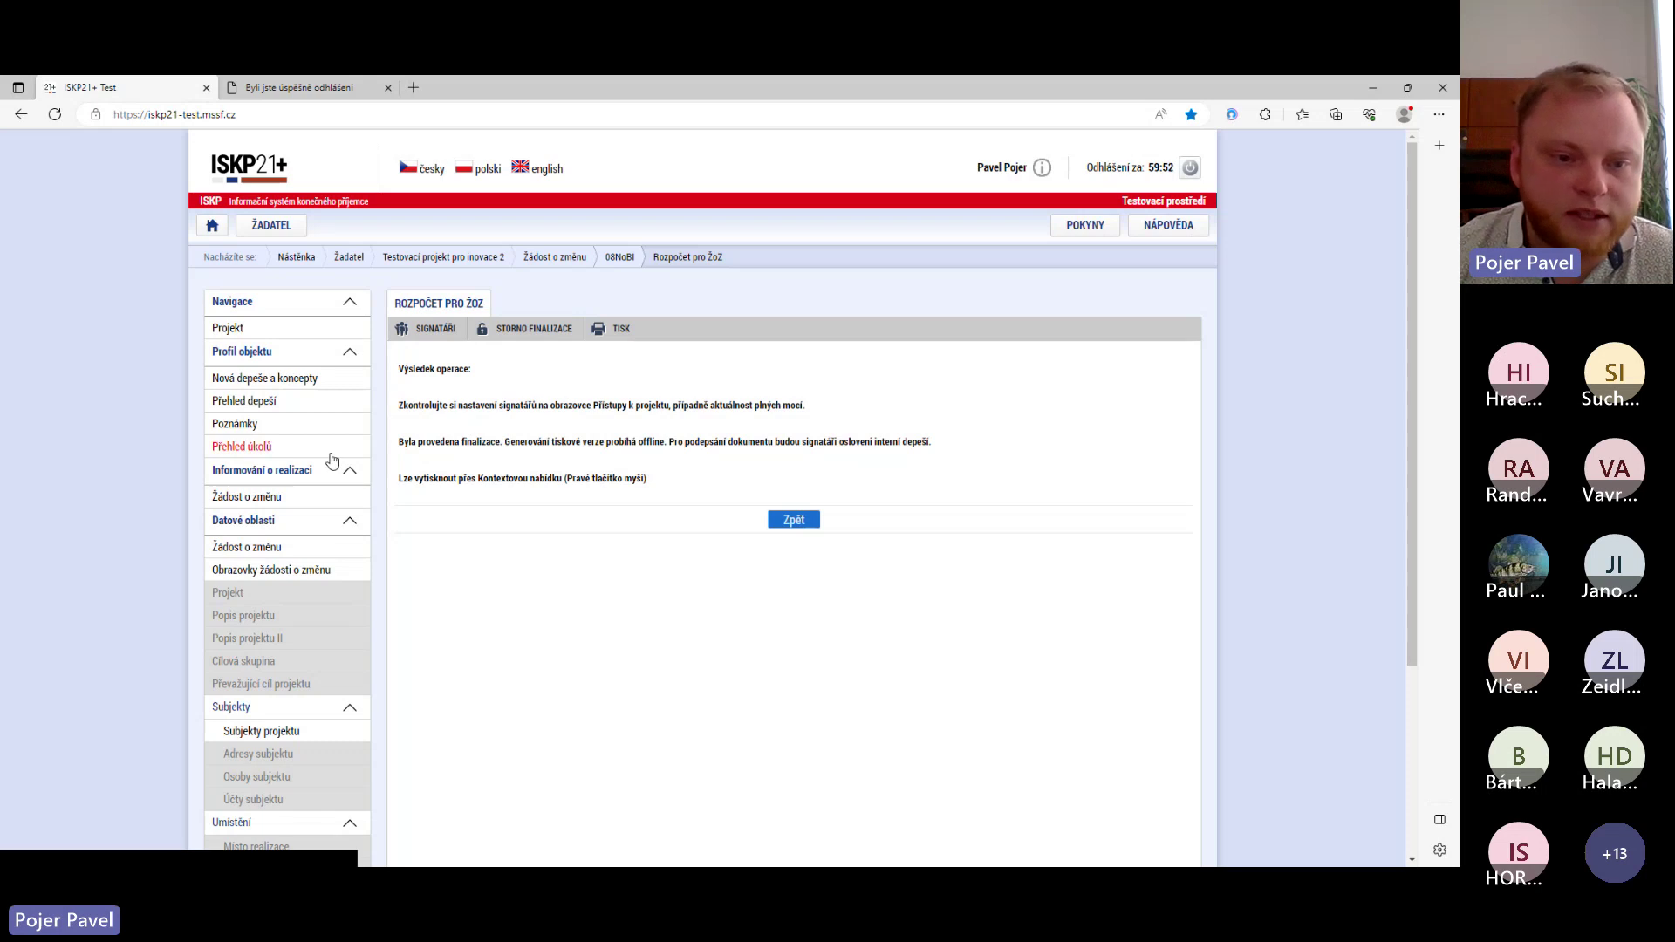
scroll(327, 453, down, 3)
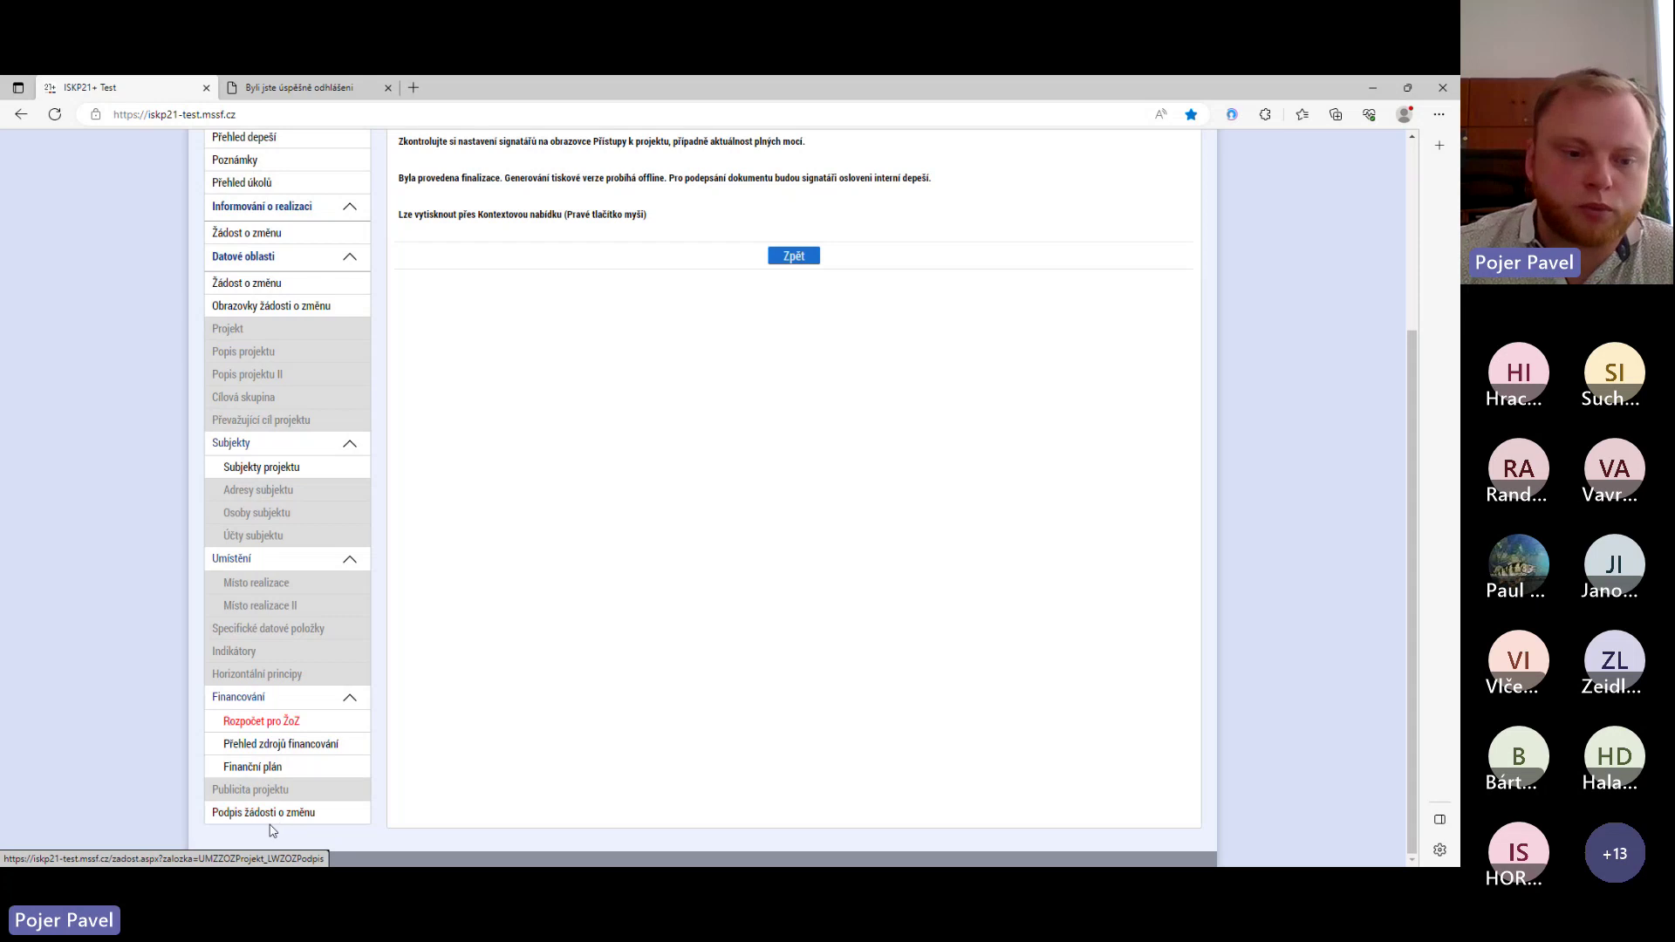
- Digitally sign Tisková verze Žádosti o změnu 08NoBI.pdf using Vytvořit podpis
click(237, 818)
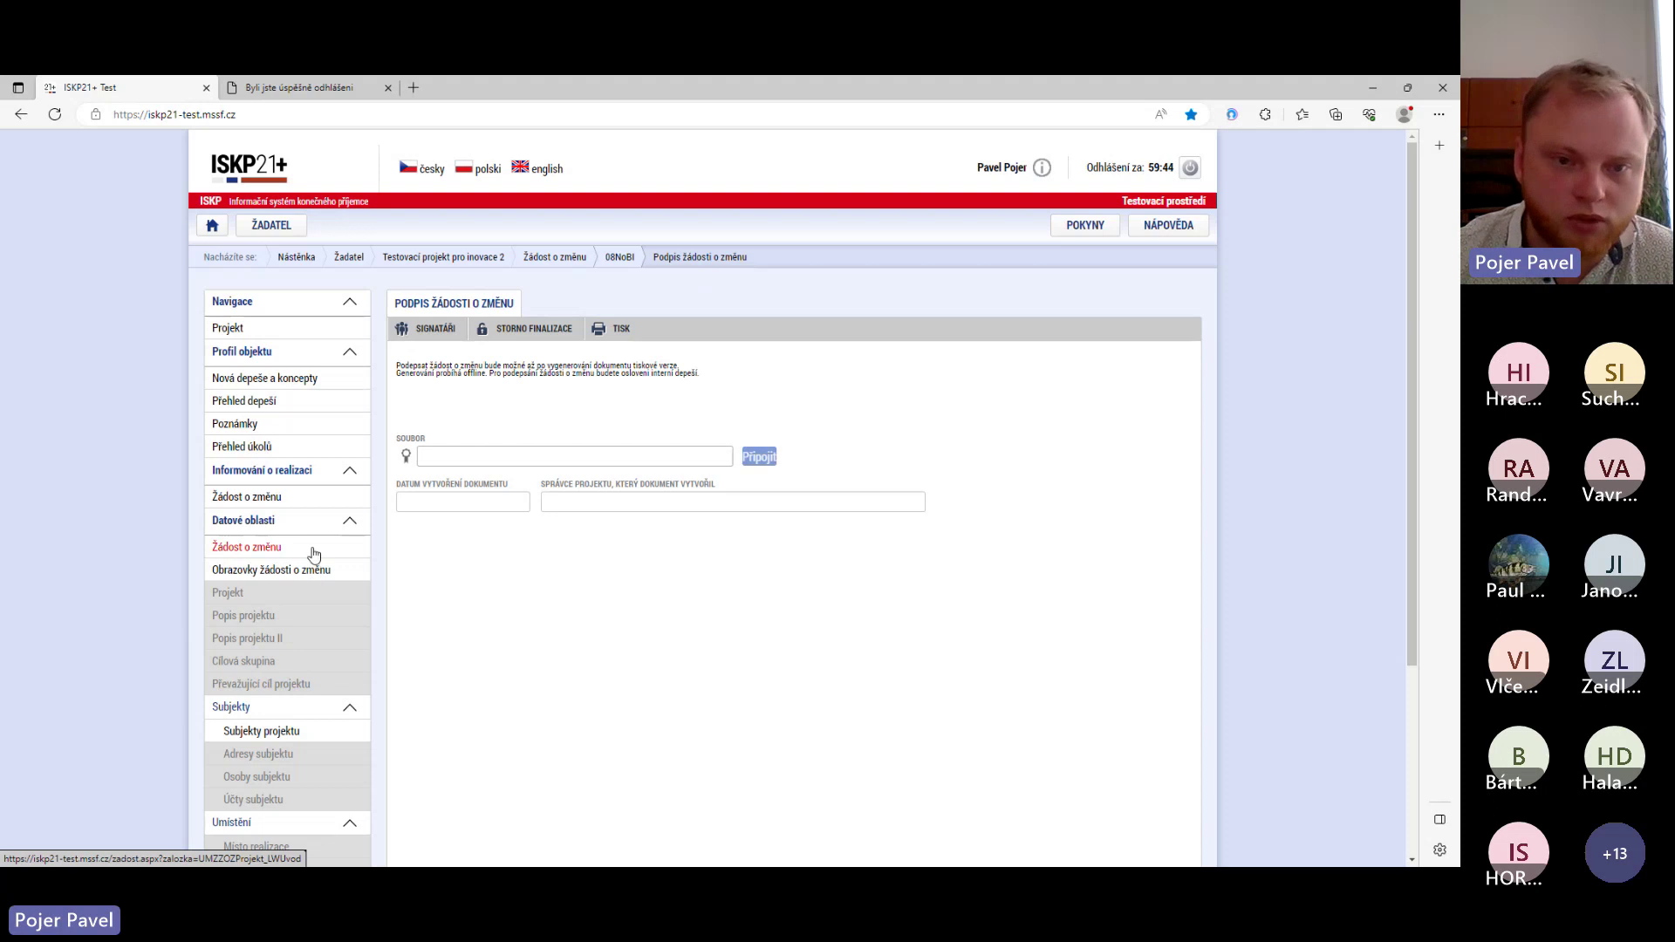
scroll(327, 560, down, 3)
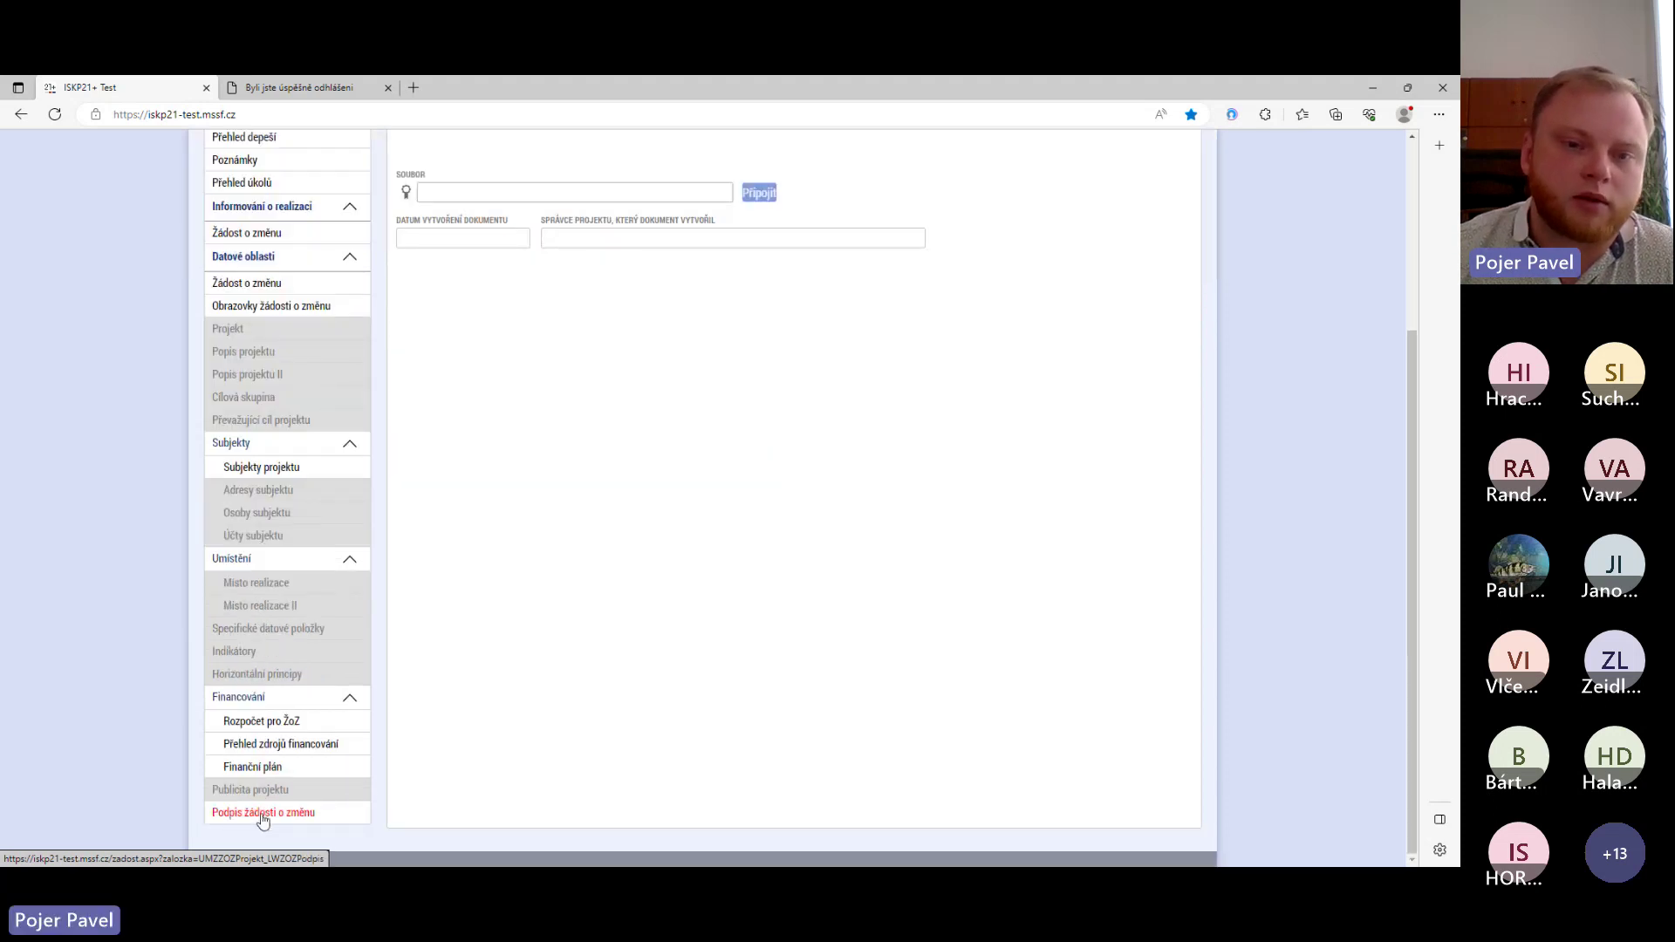
click(262, 812)
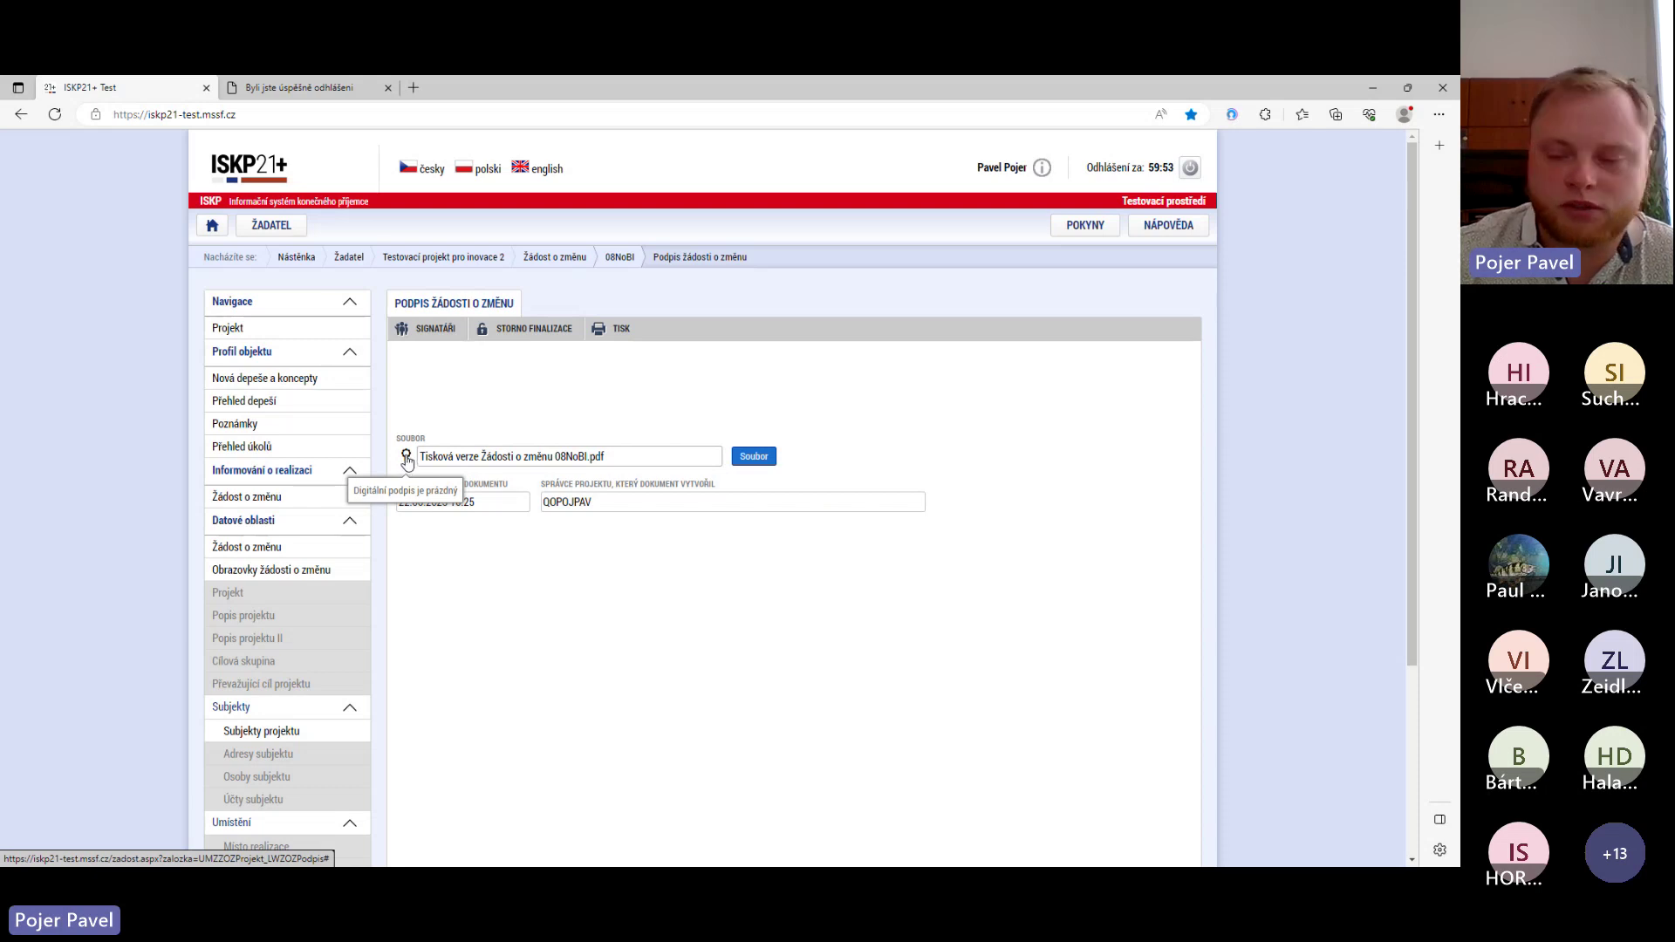
click(407, 458)
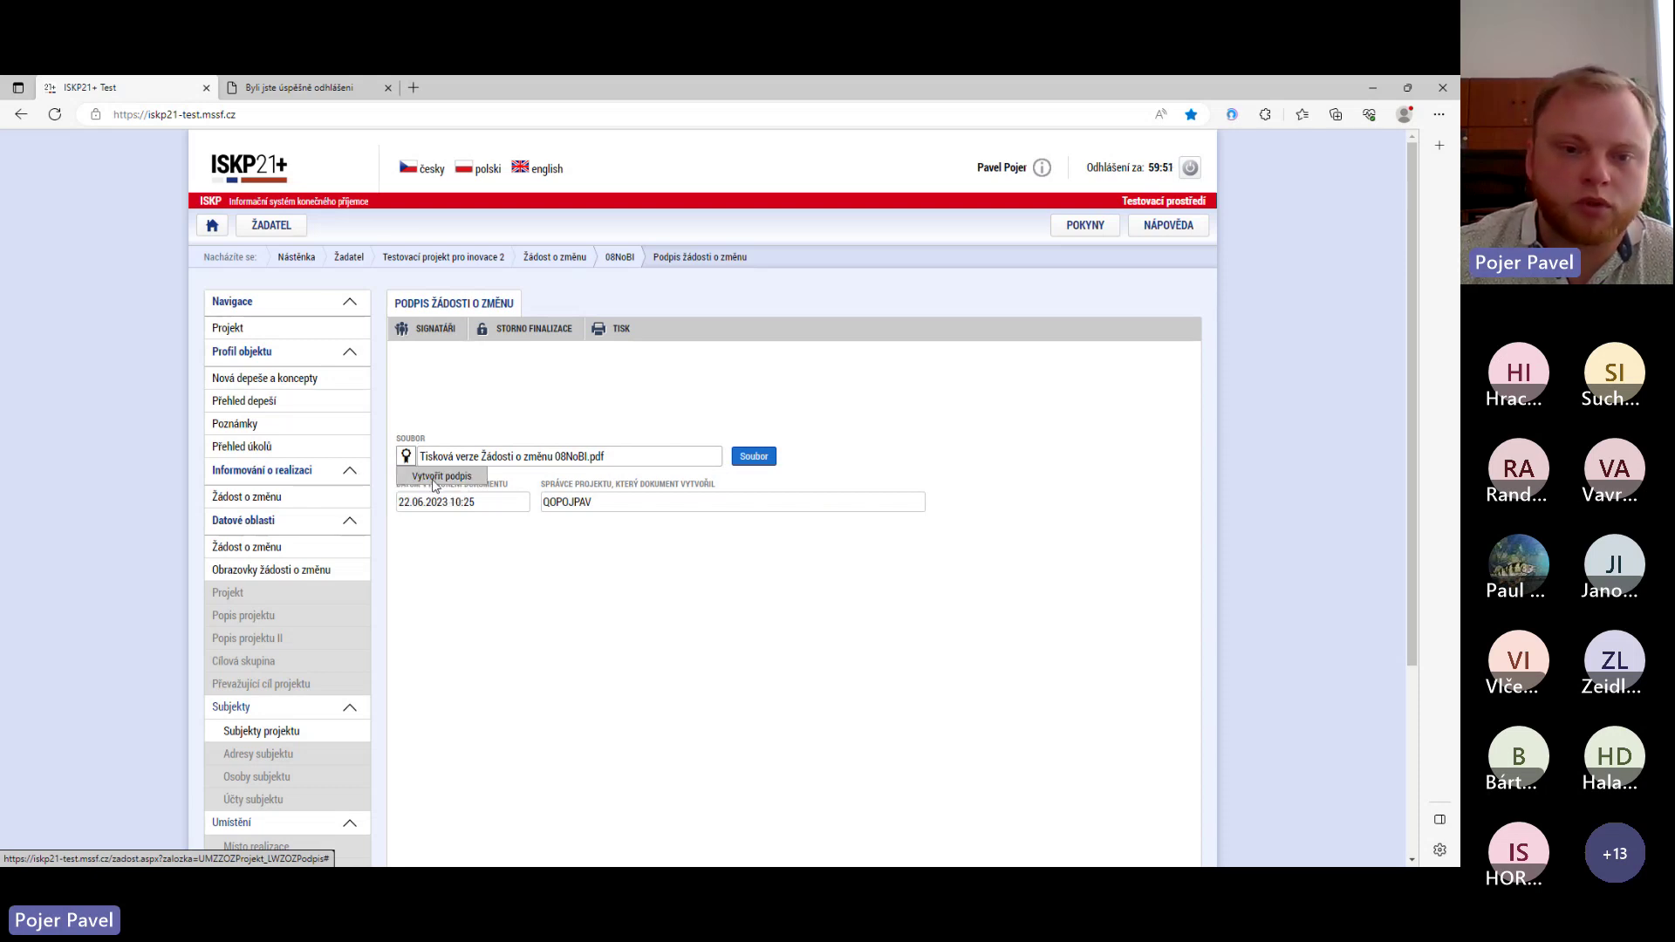
click(435, 477)
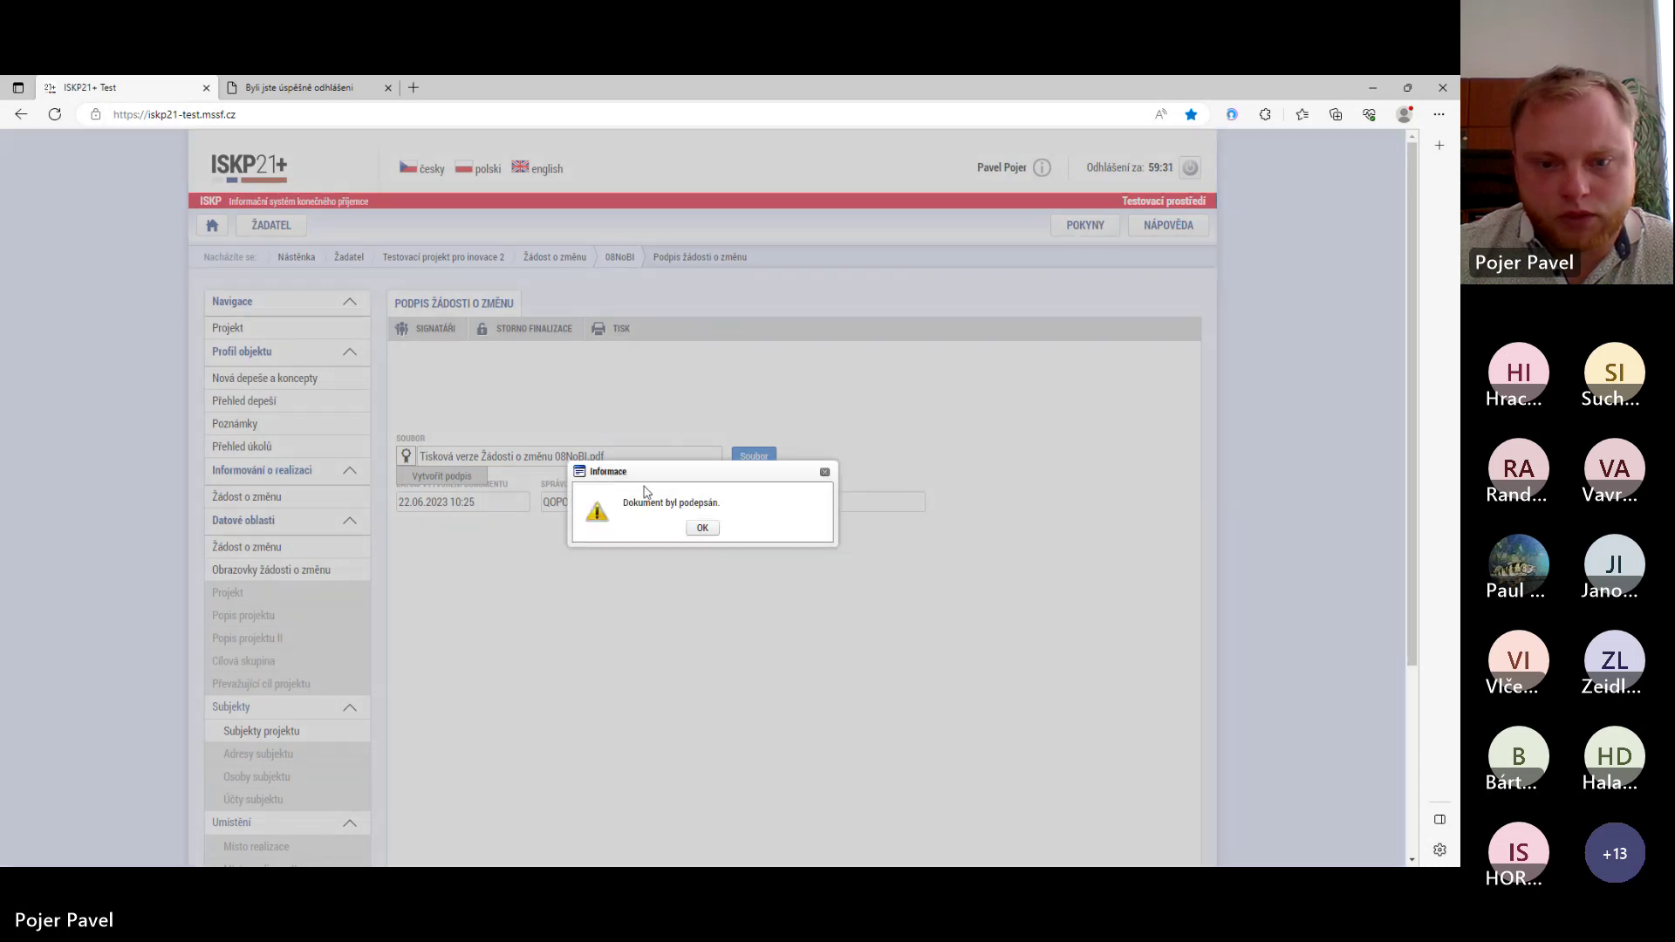
click(702, 528)
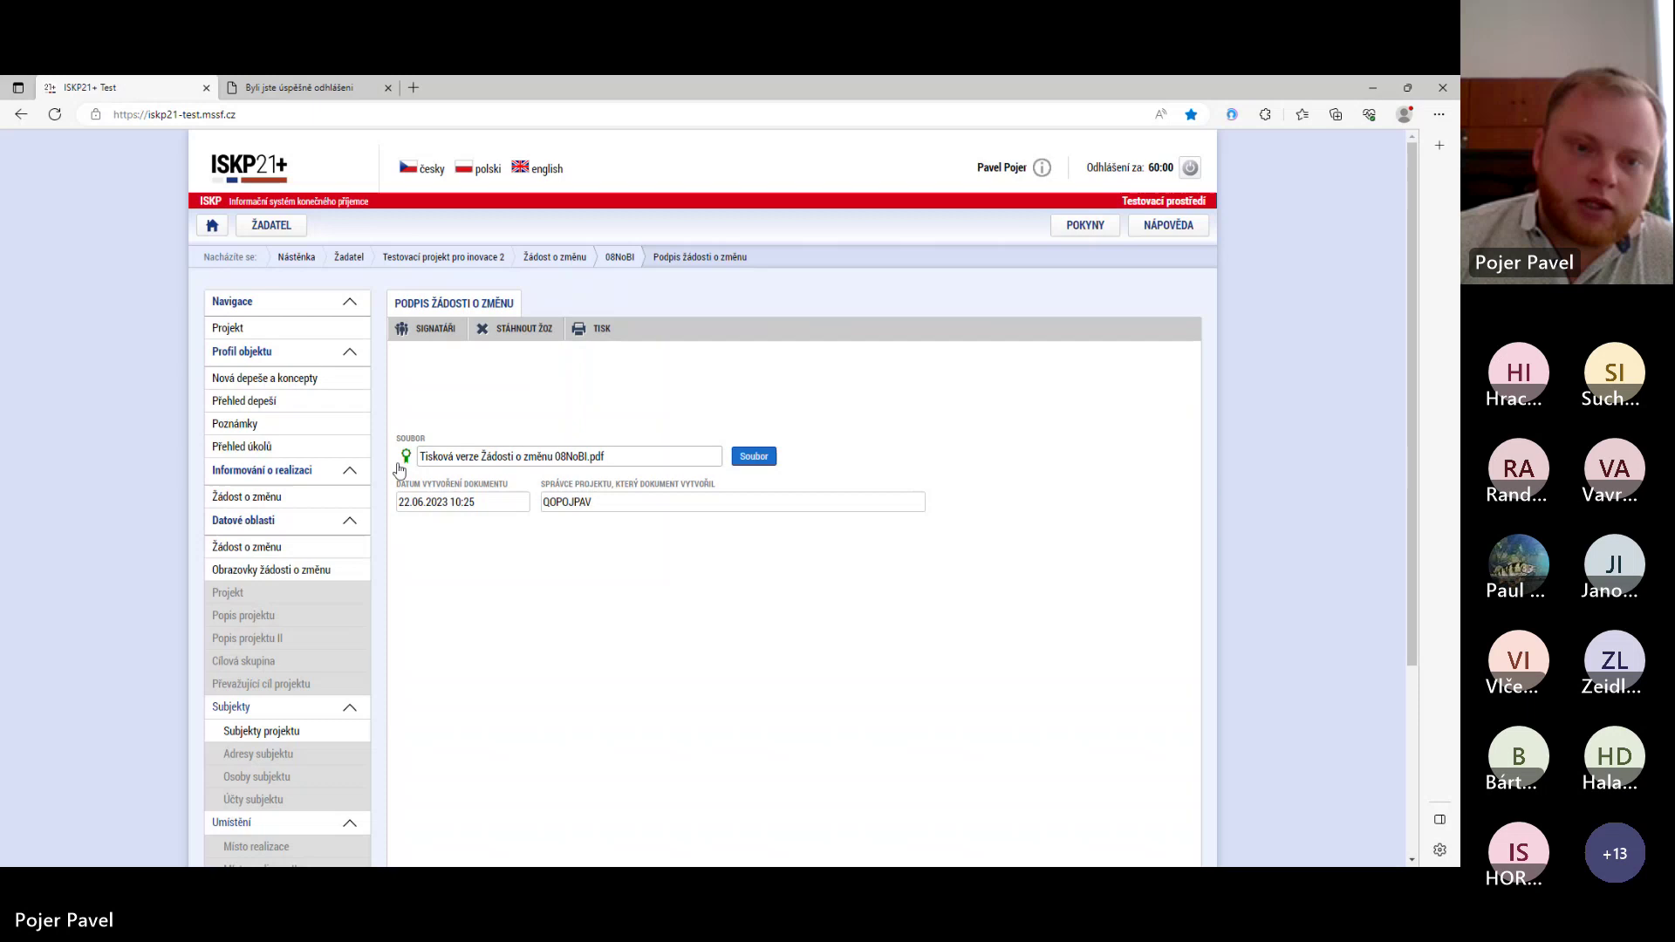
mouse_move(407, 461)
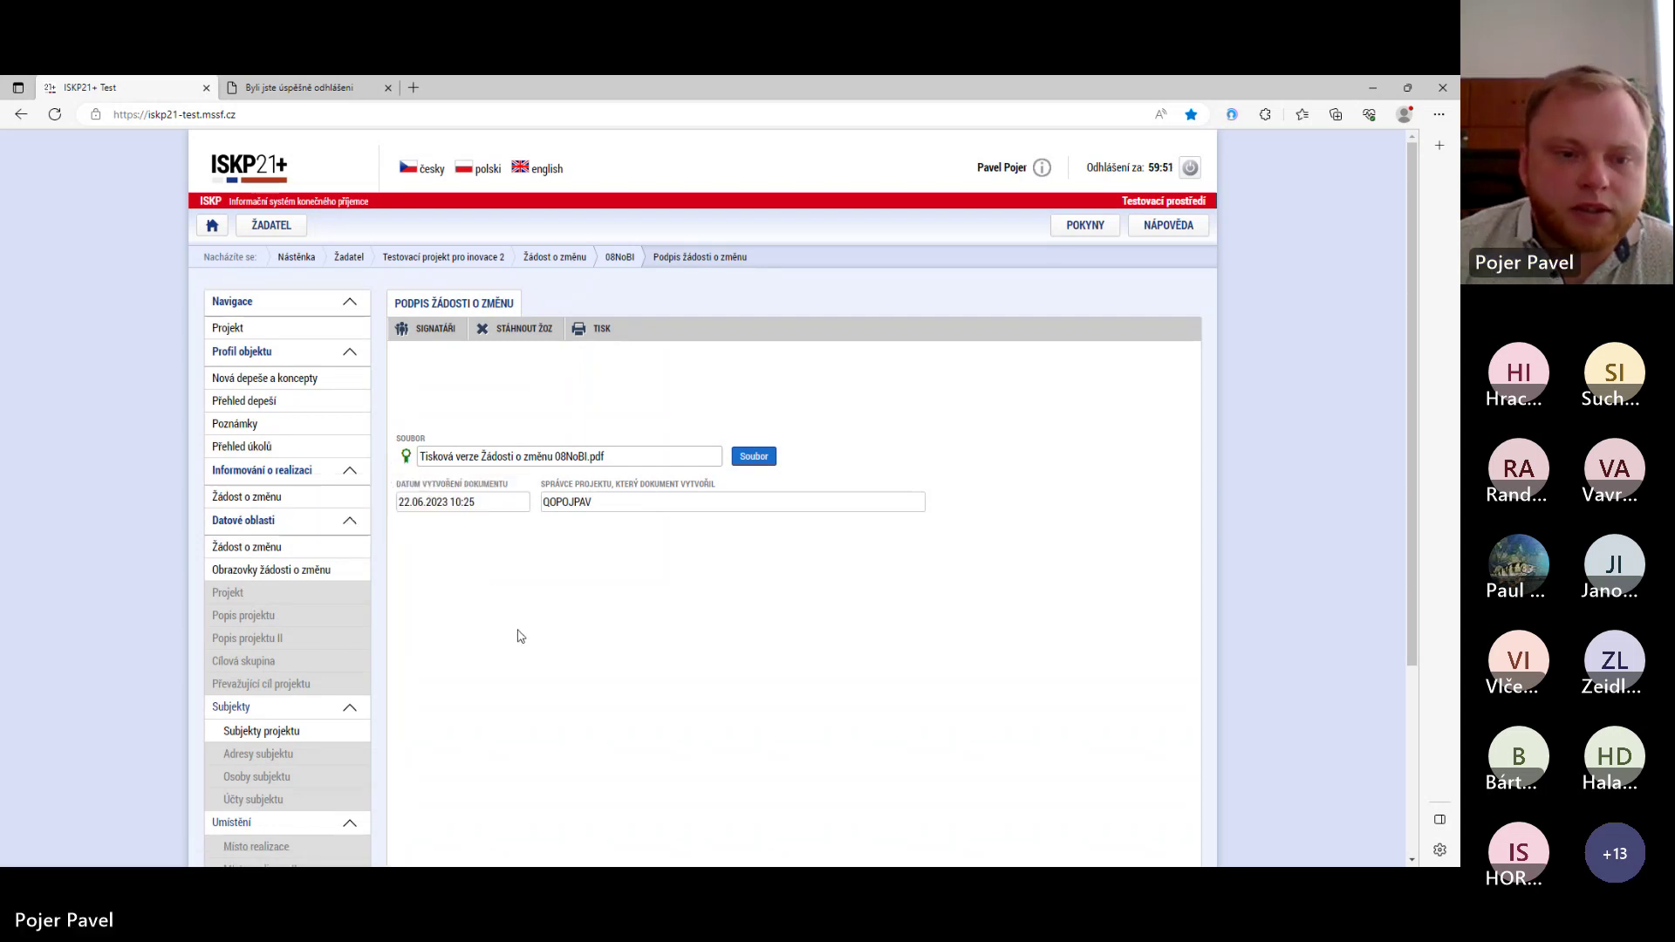
- Return to the 08NoBI change request form to see its Podána state and status history
click(262, 549)
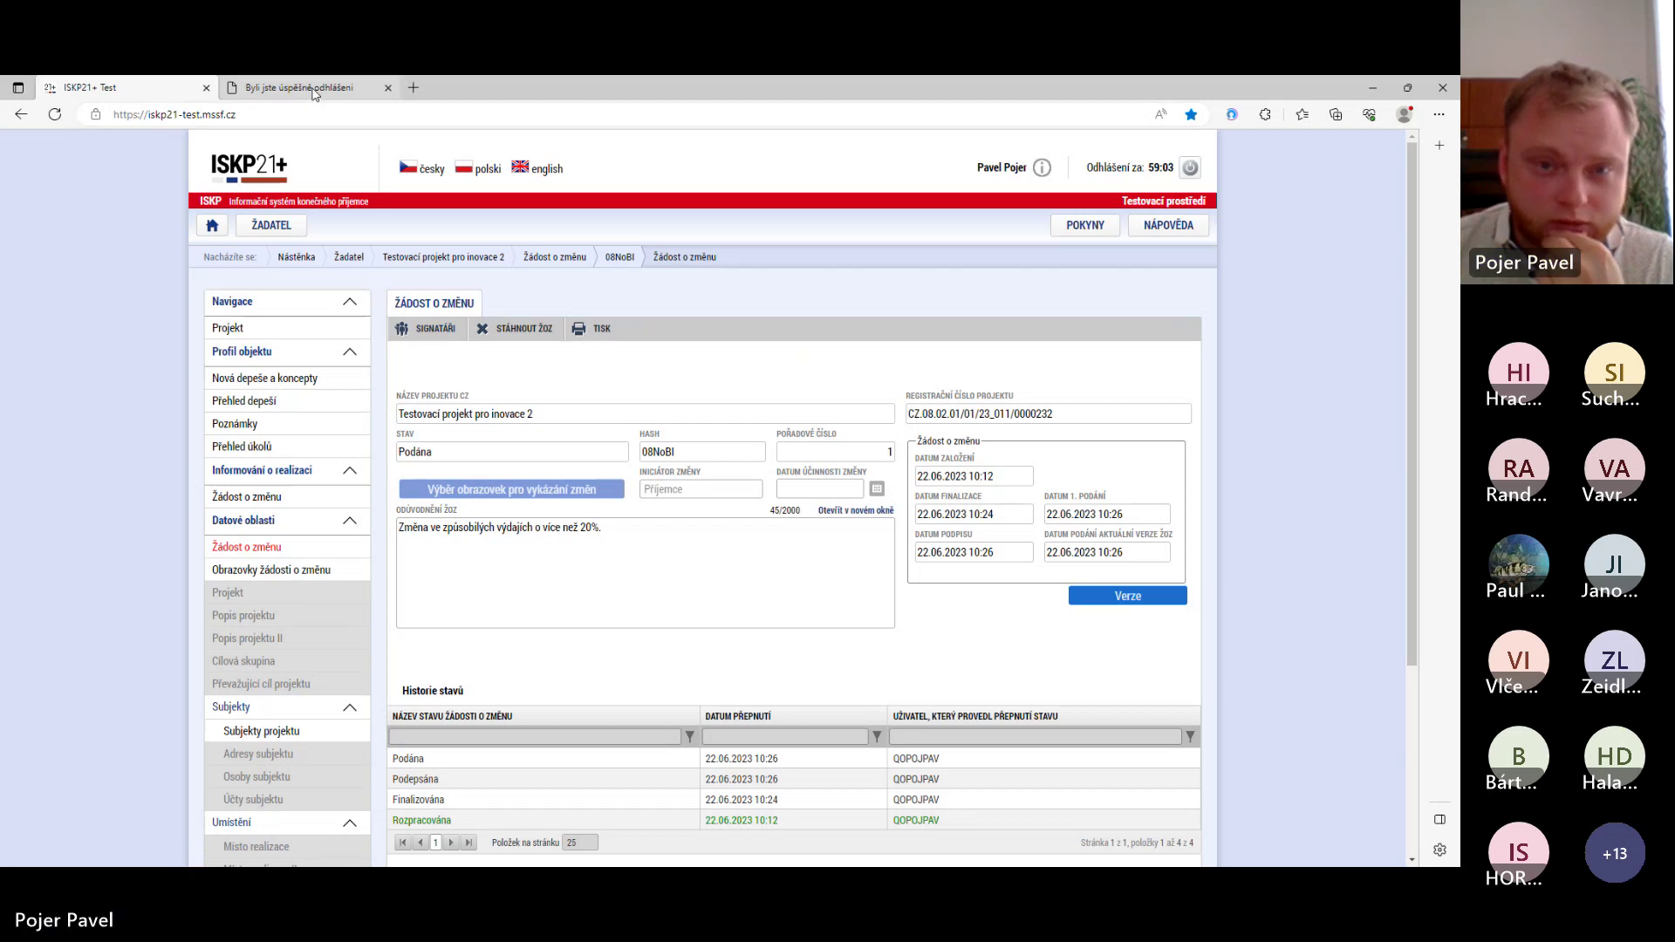
- Open the CSSF21+ Test login page from the browser favourites
mouse_move(315, 94)
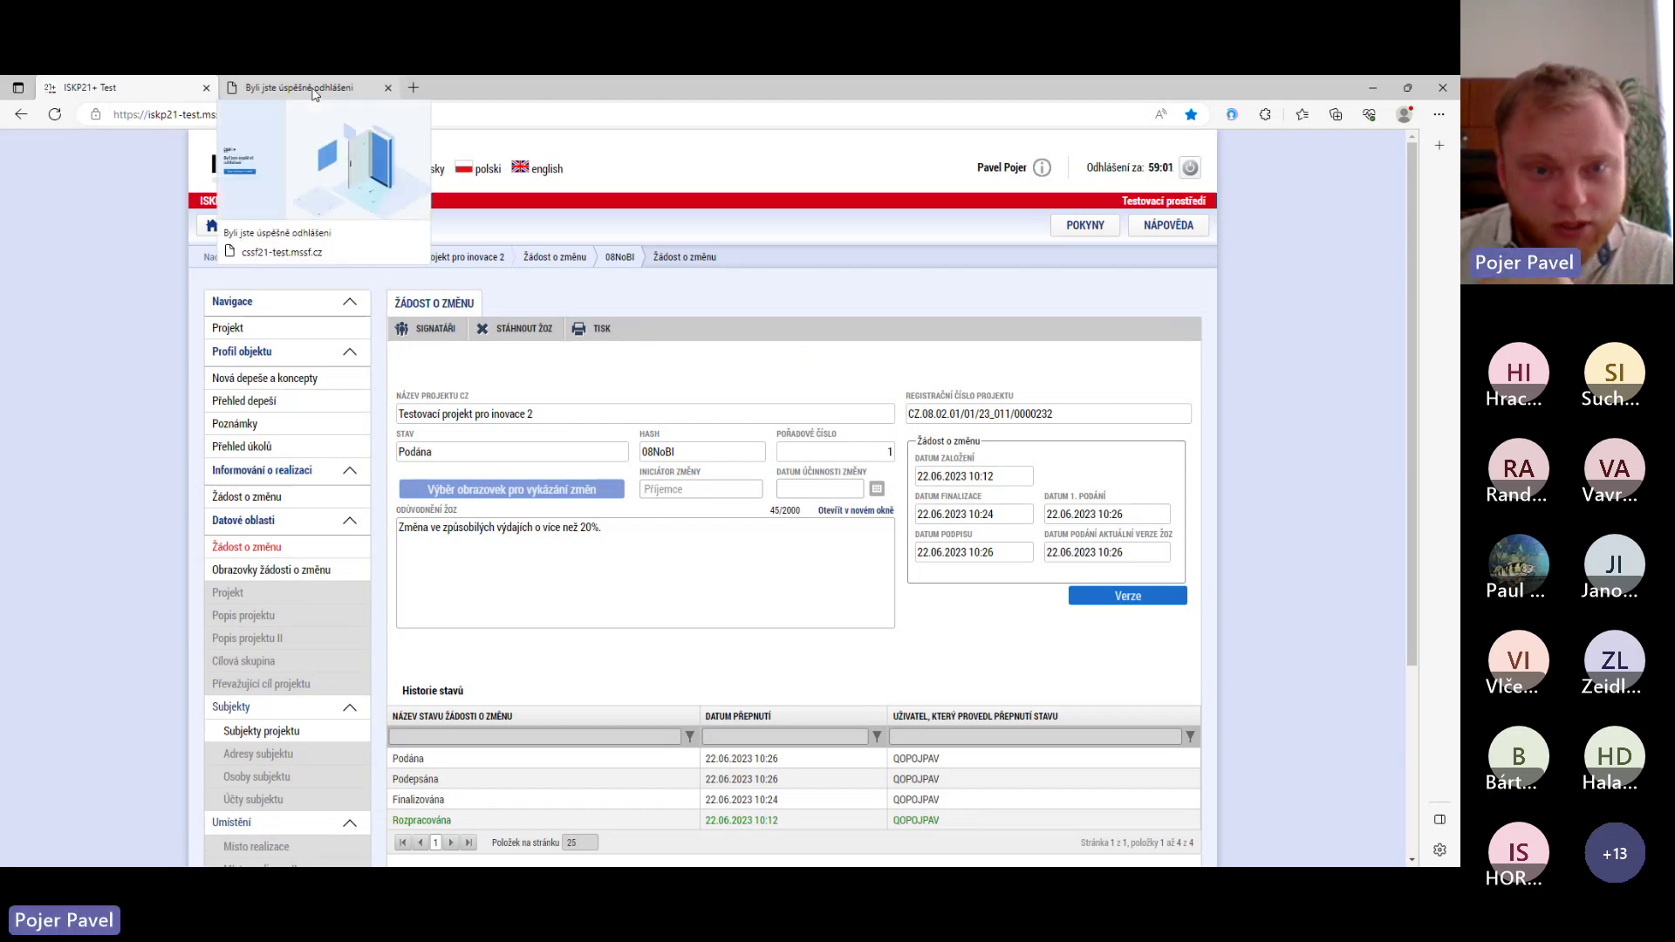
click(315, 89)
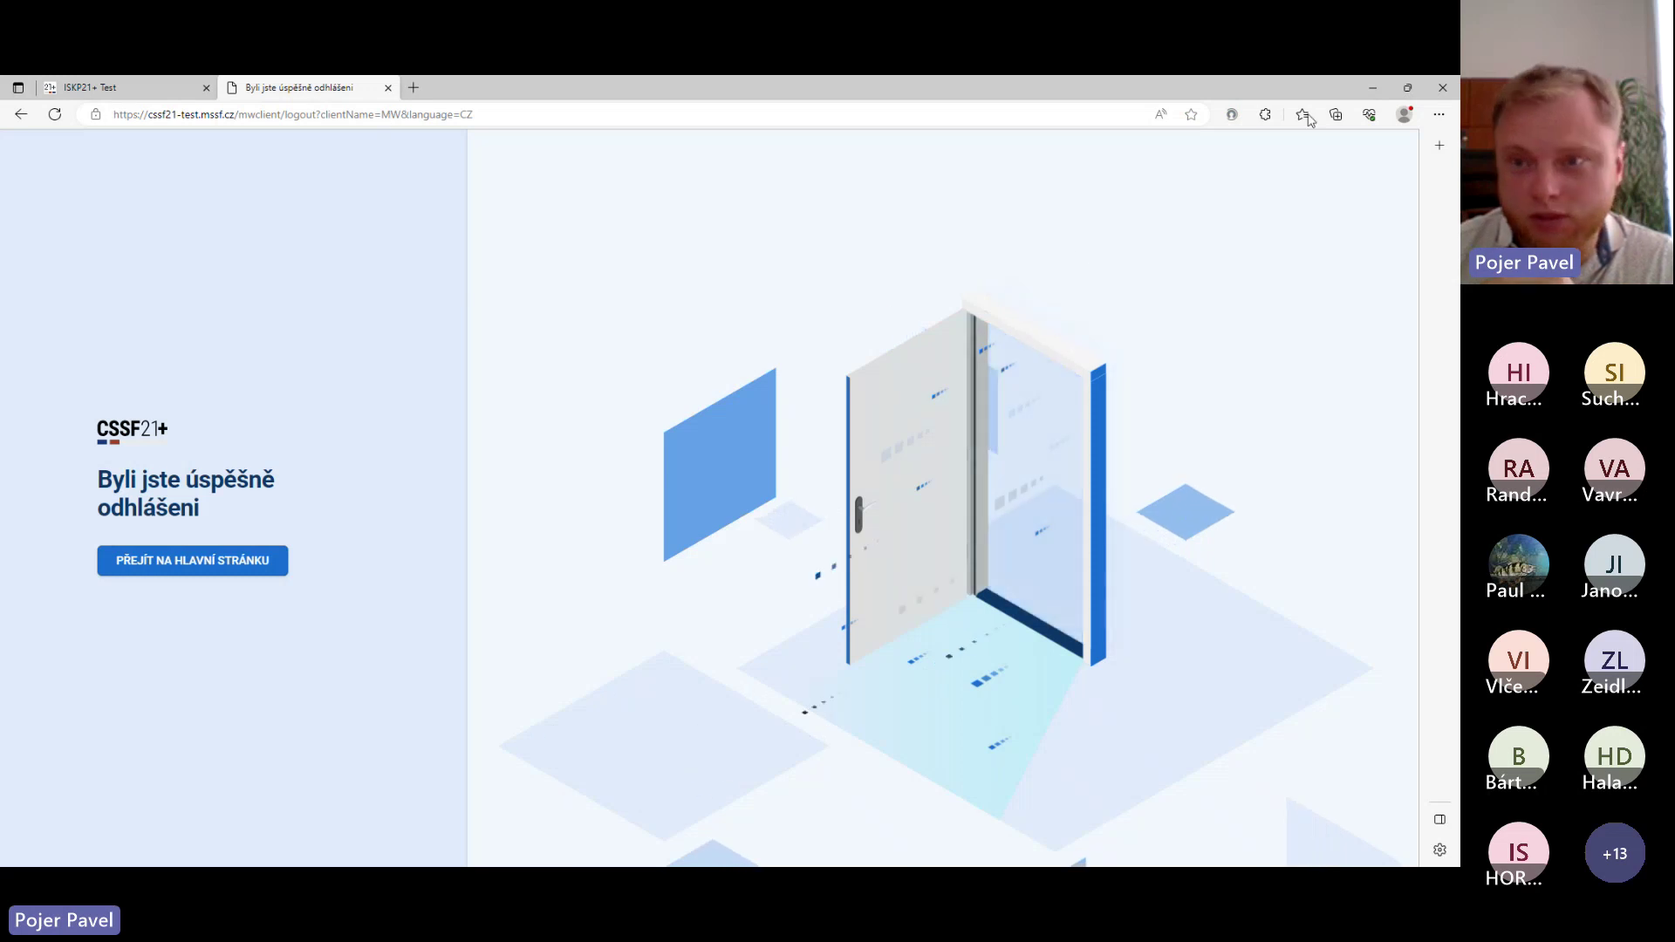
click(1305, 116)
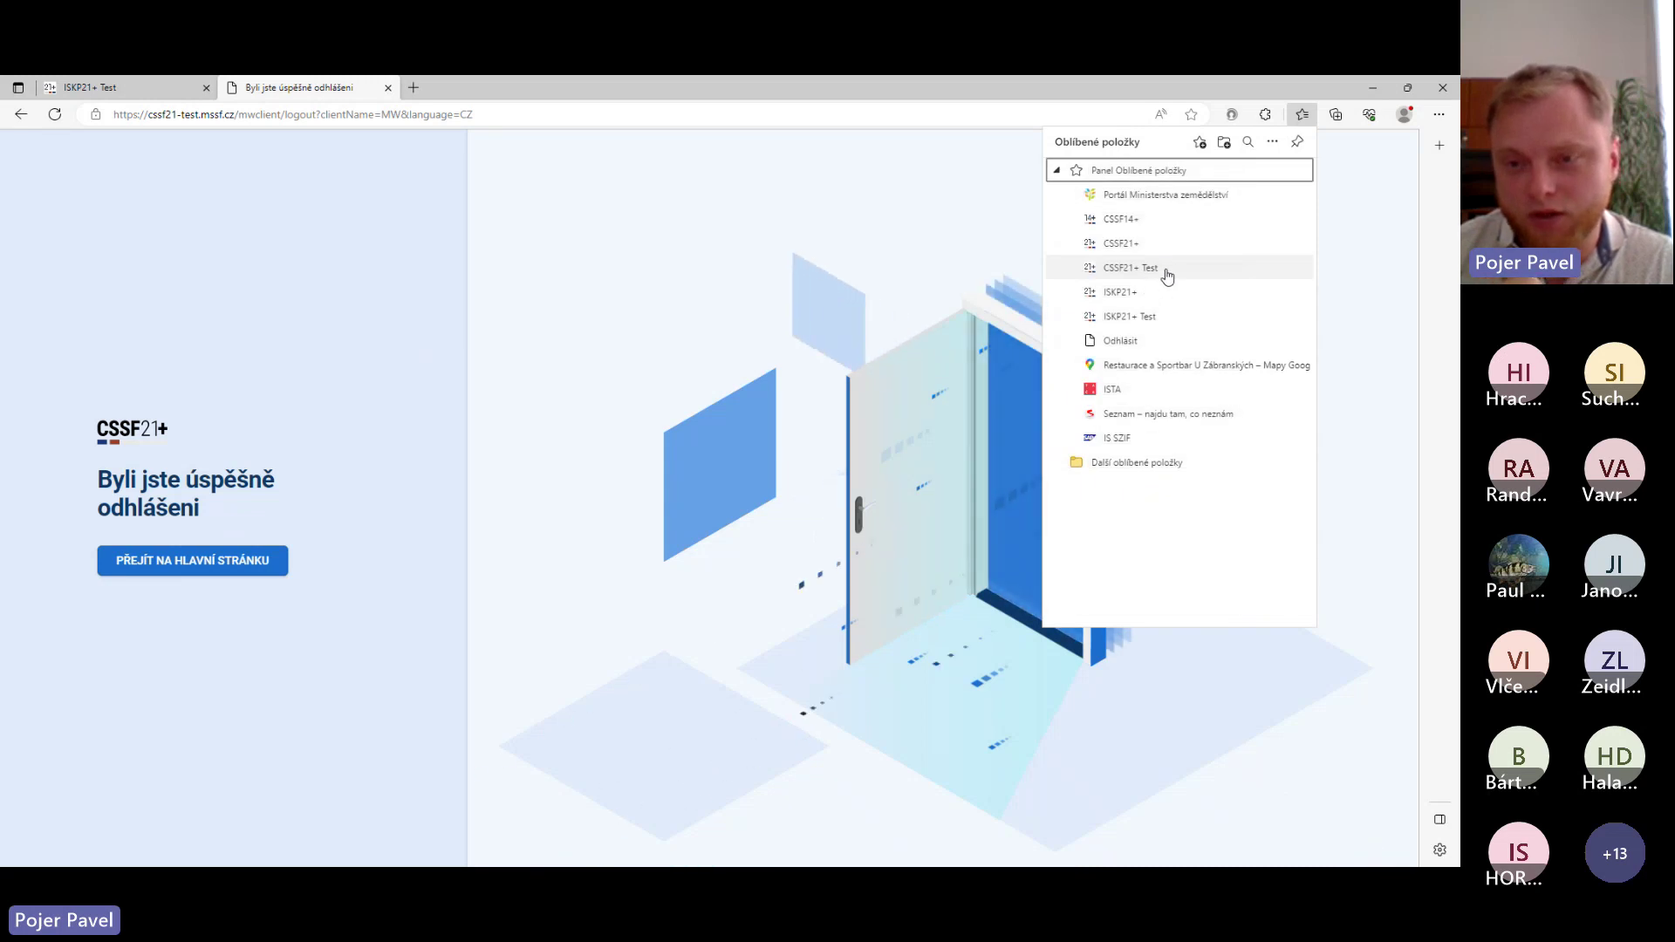
click(1163, 274)
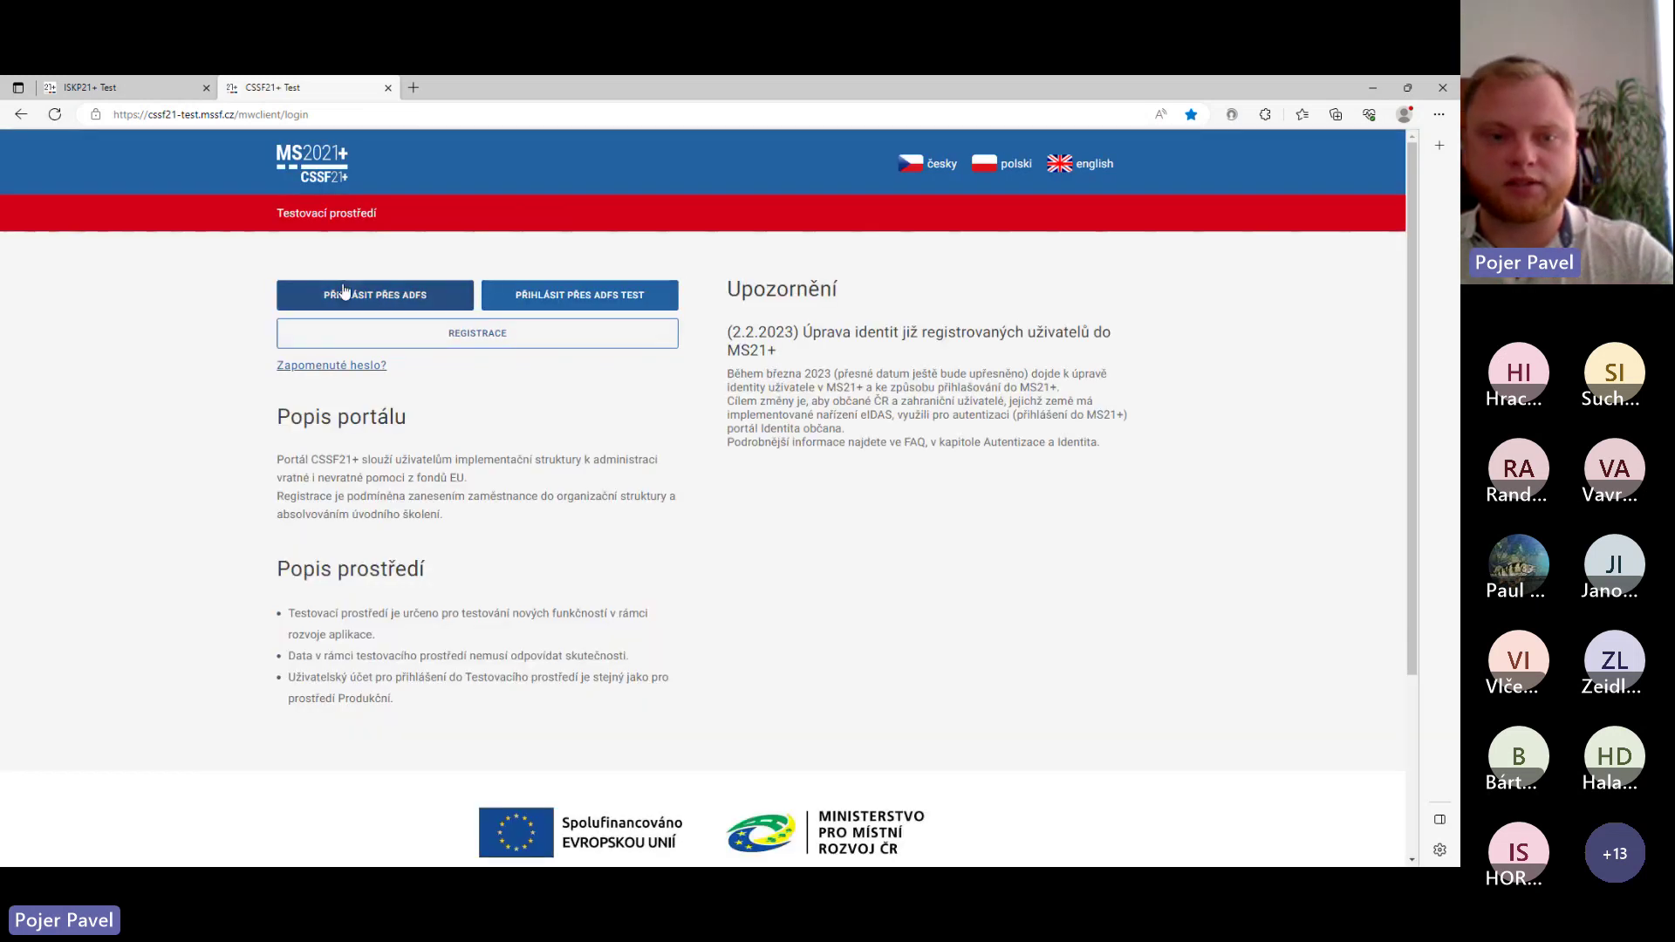
- Sign in to CSSF21+ through ADFS with the user name and account password
click(423, 301)
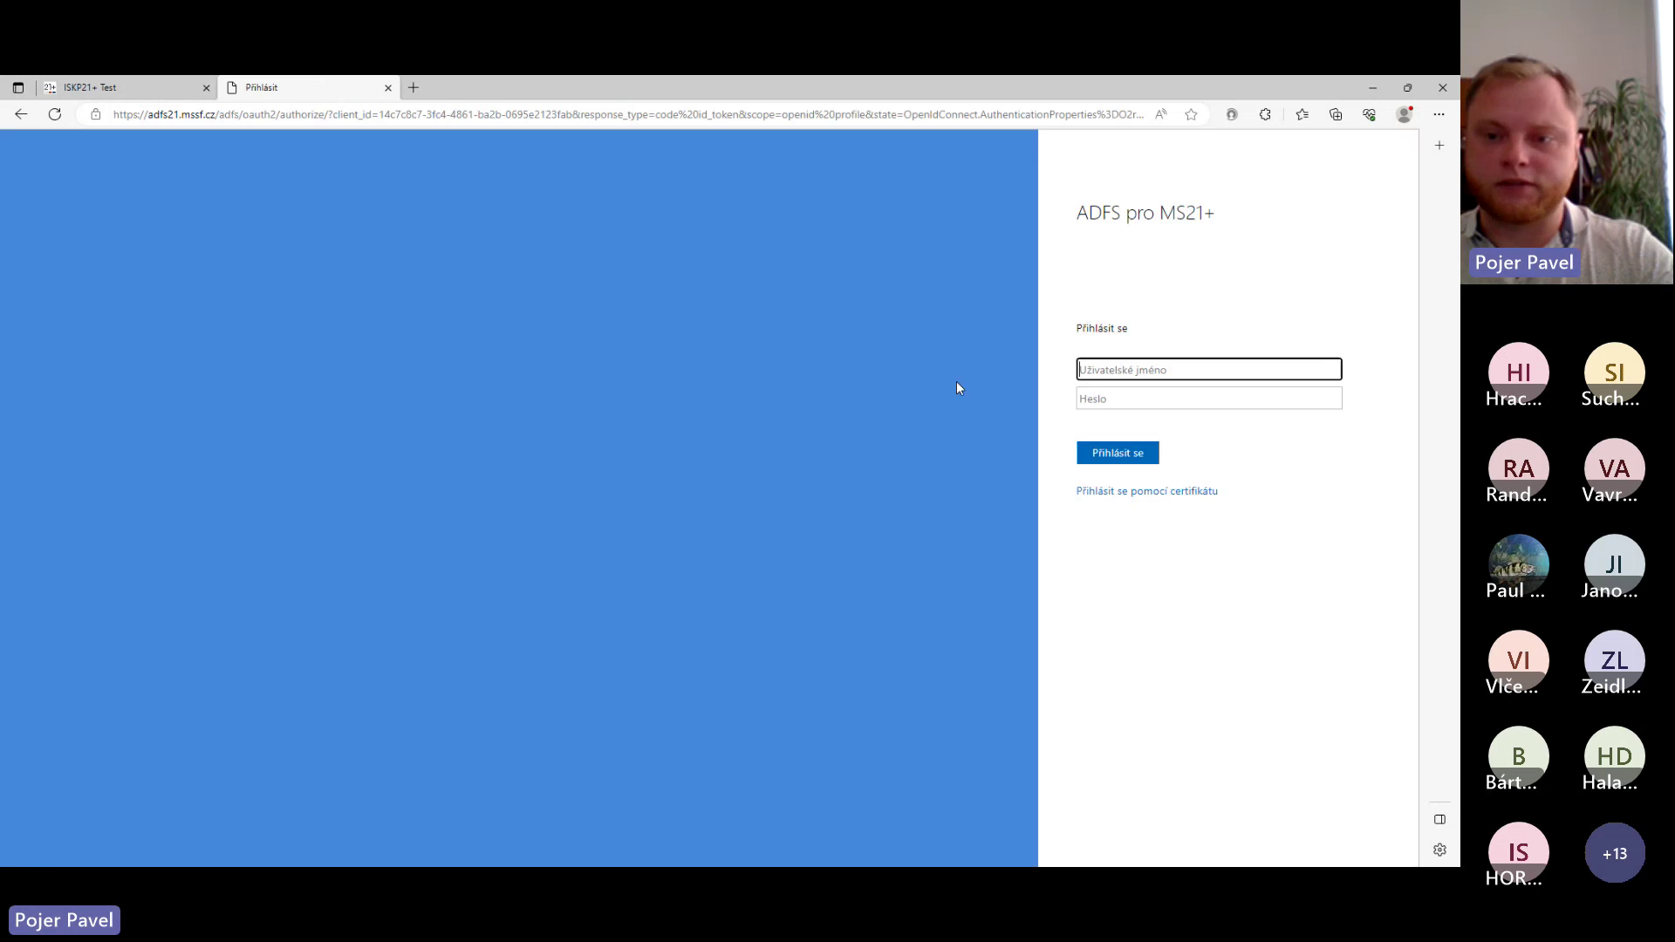
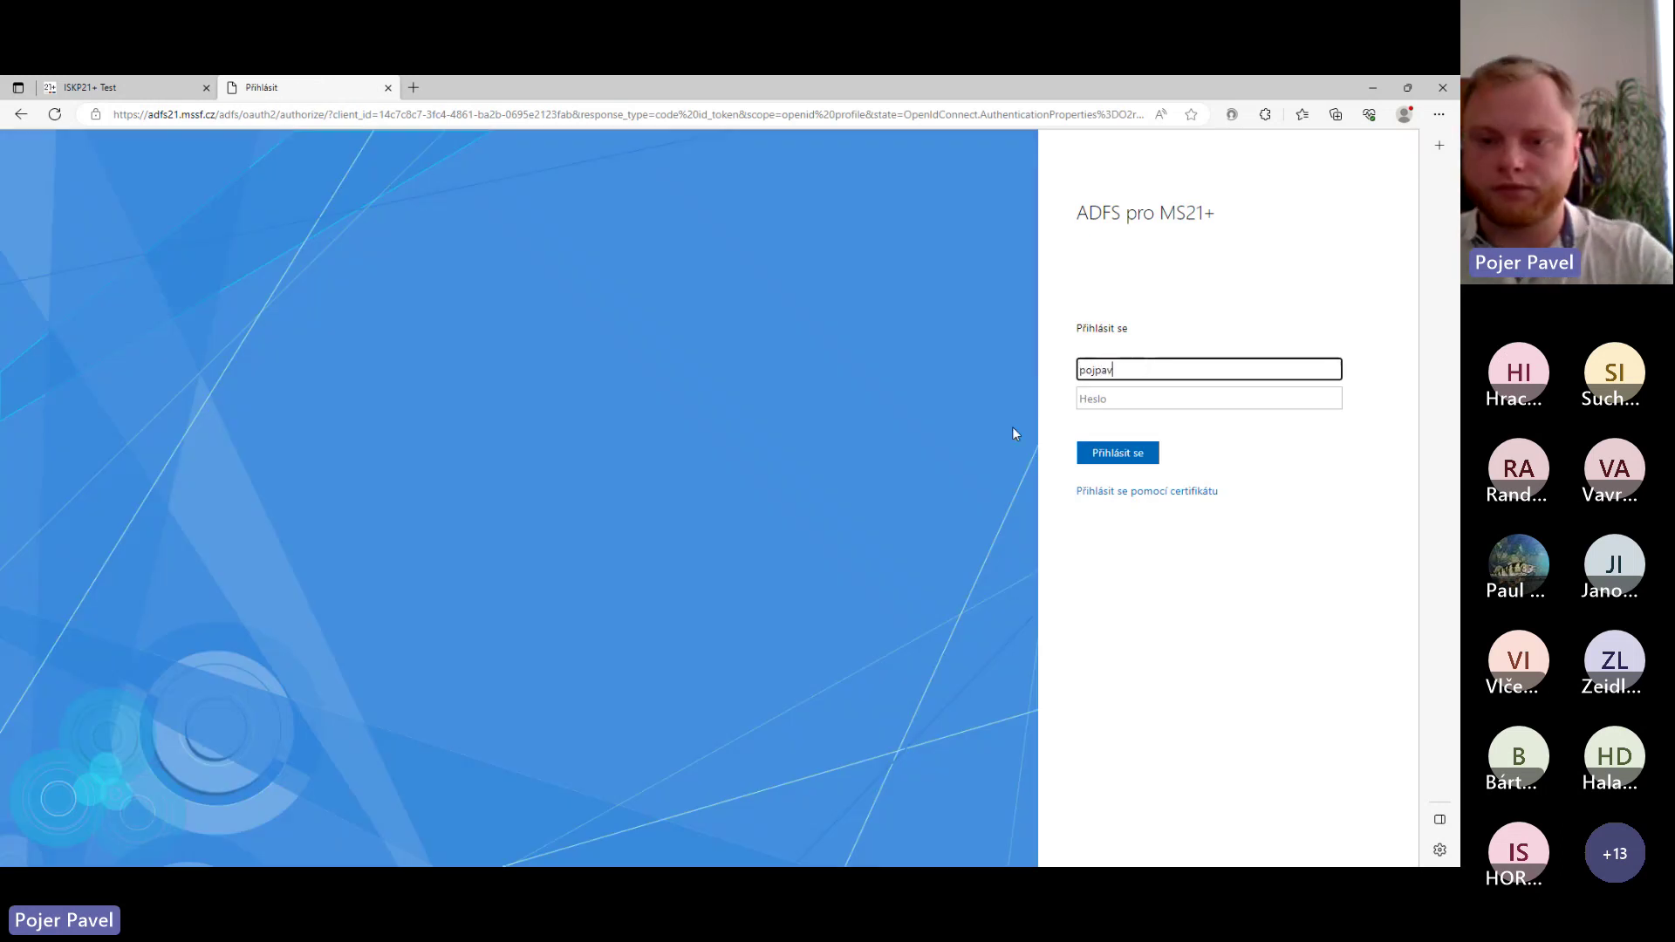
click(1097, 400)
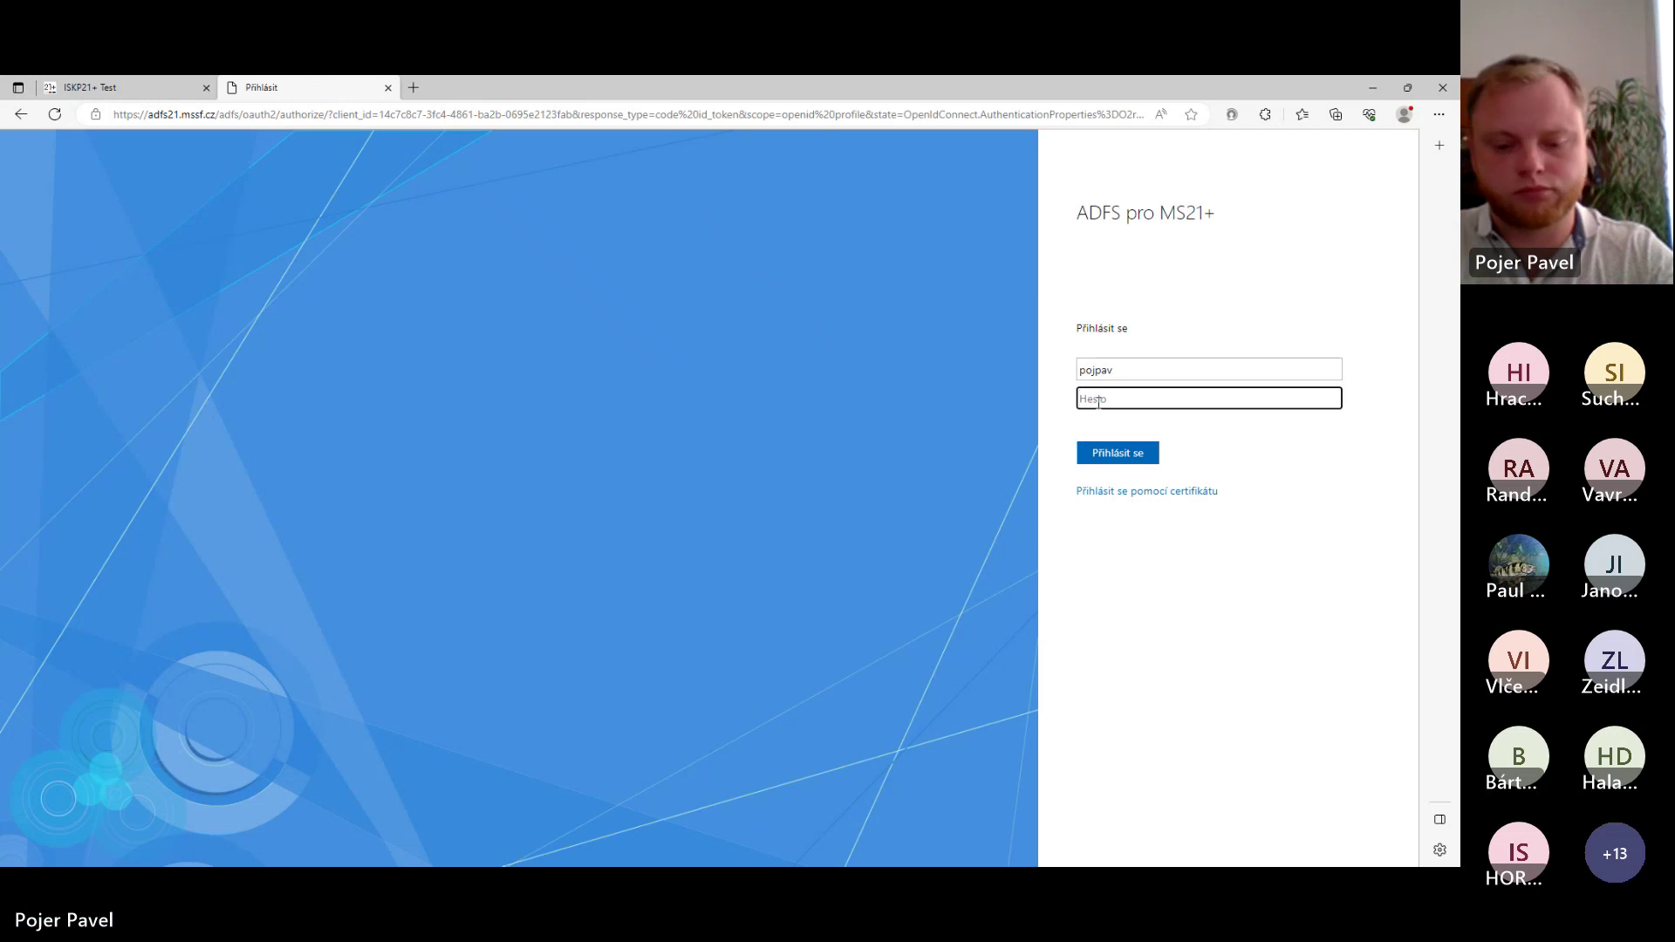
text(******)
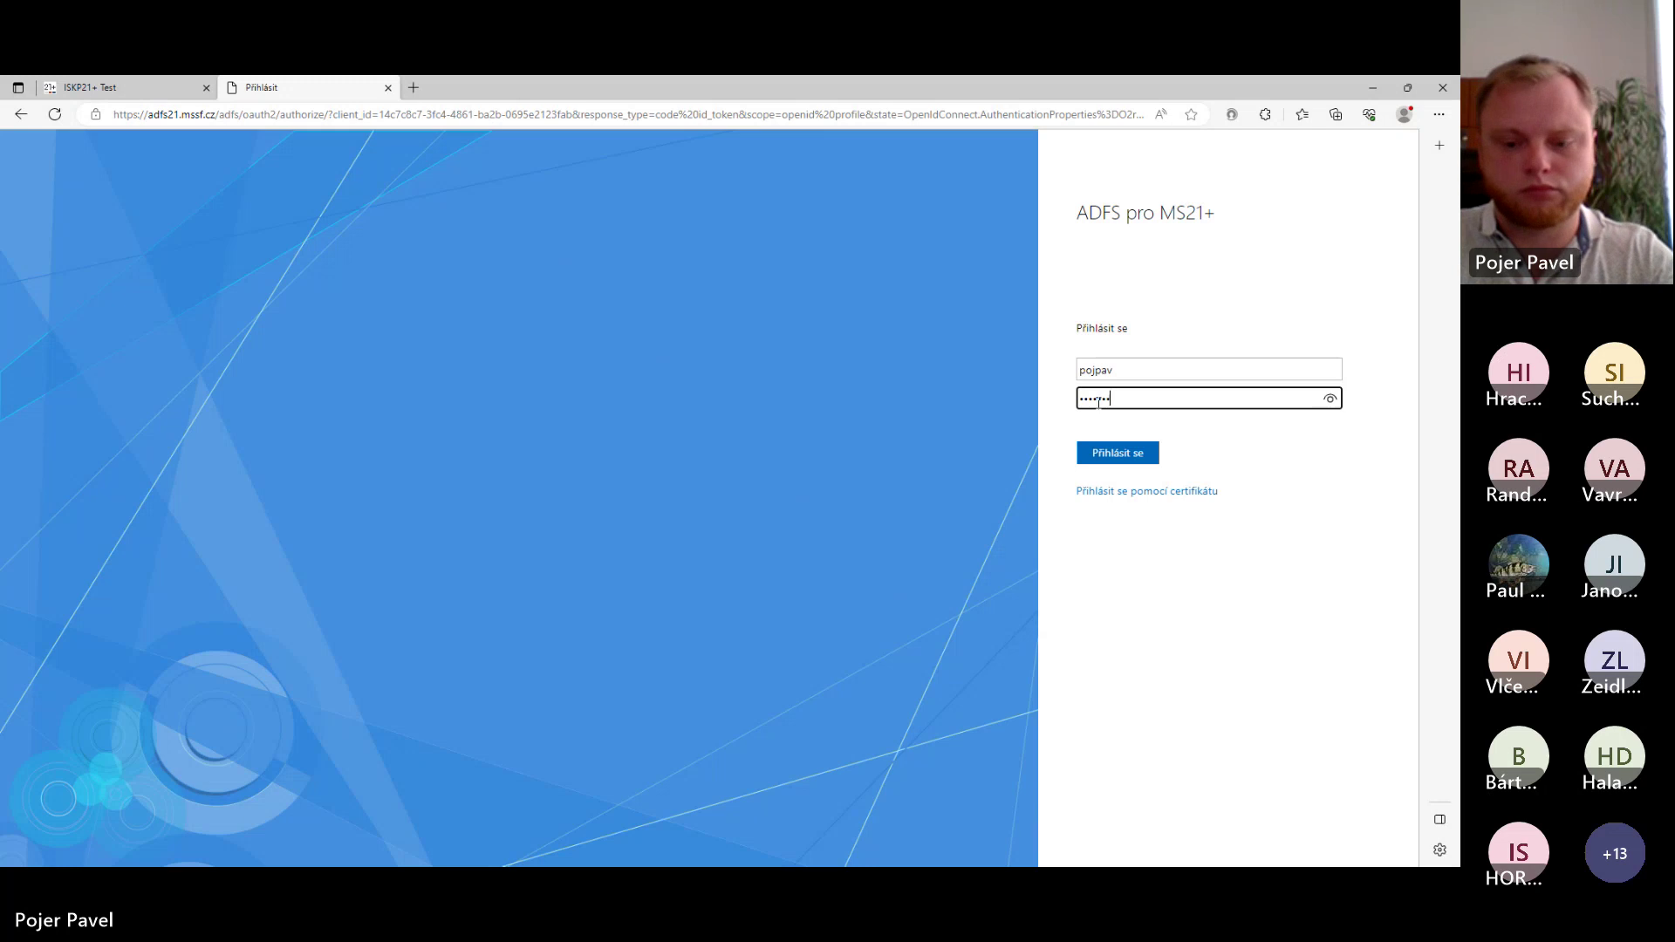
text(*)
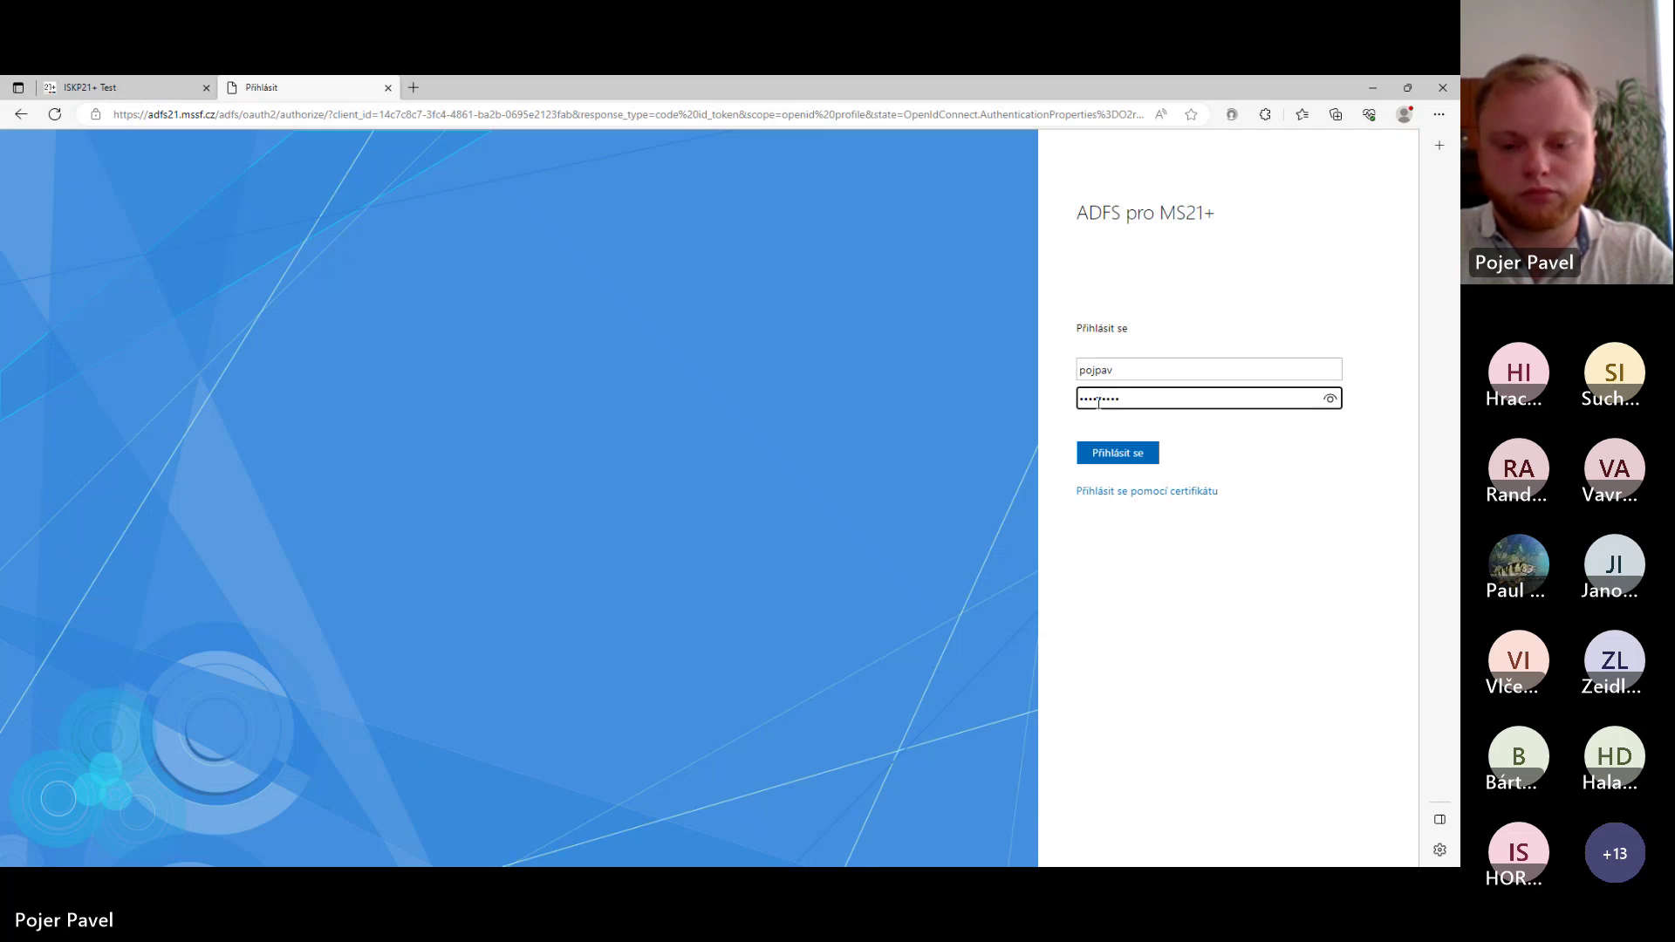
text(***)
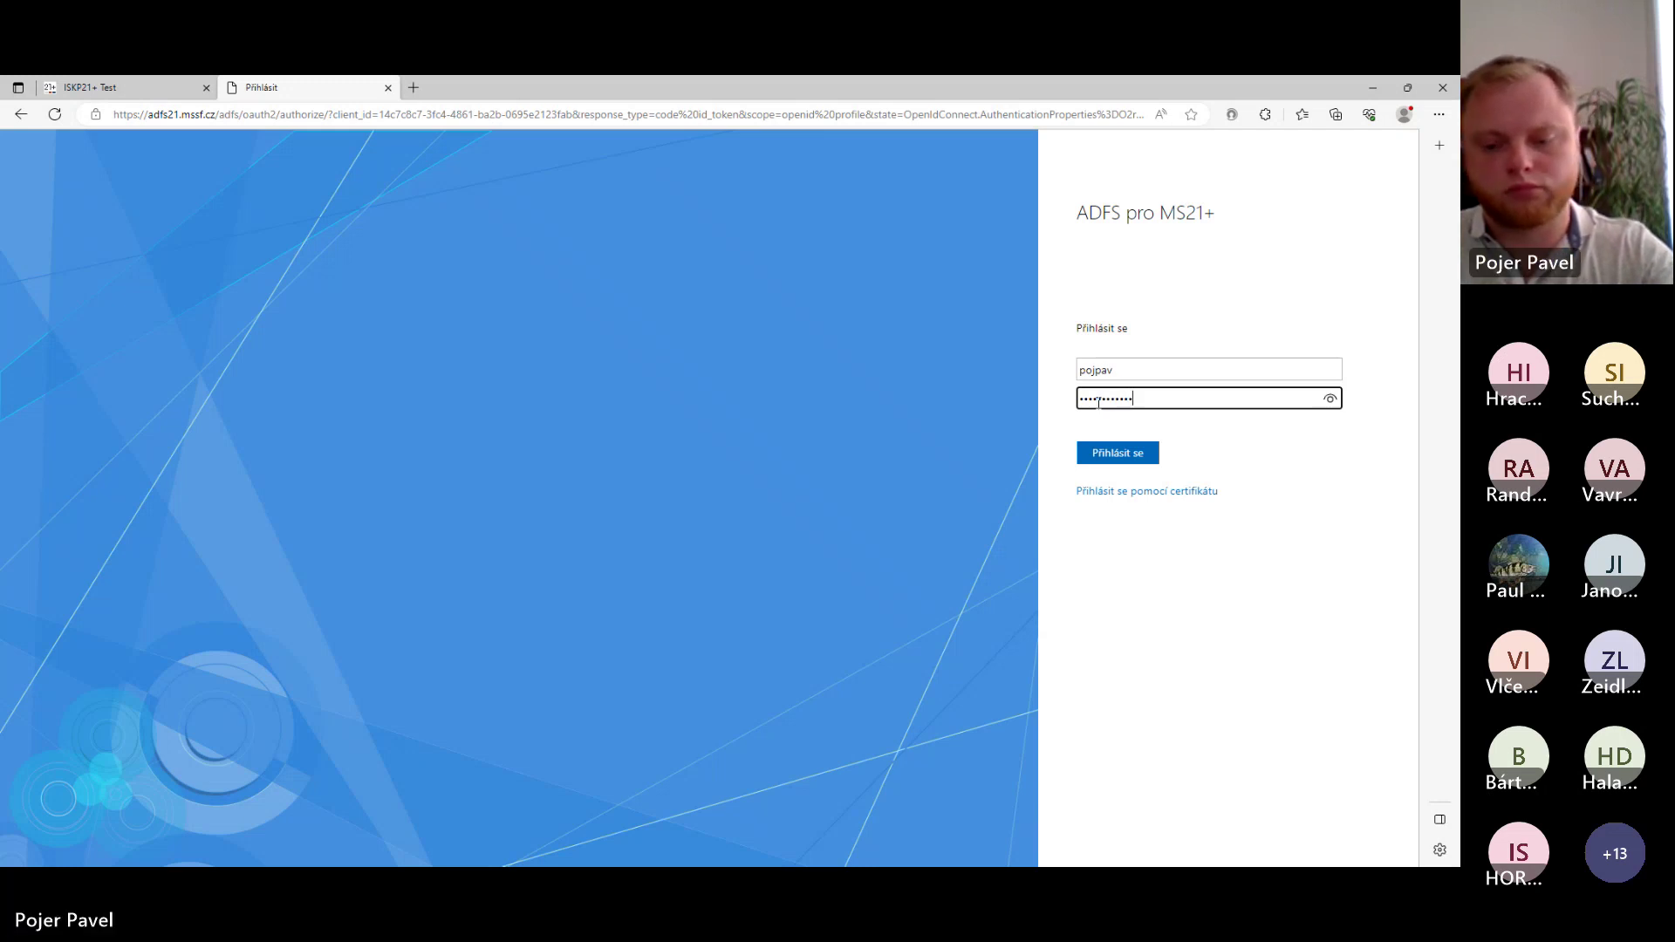
key(Return)
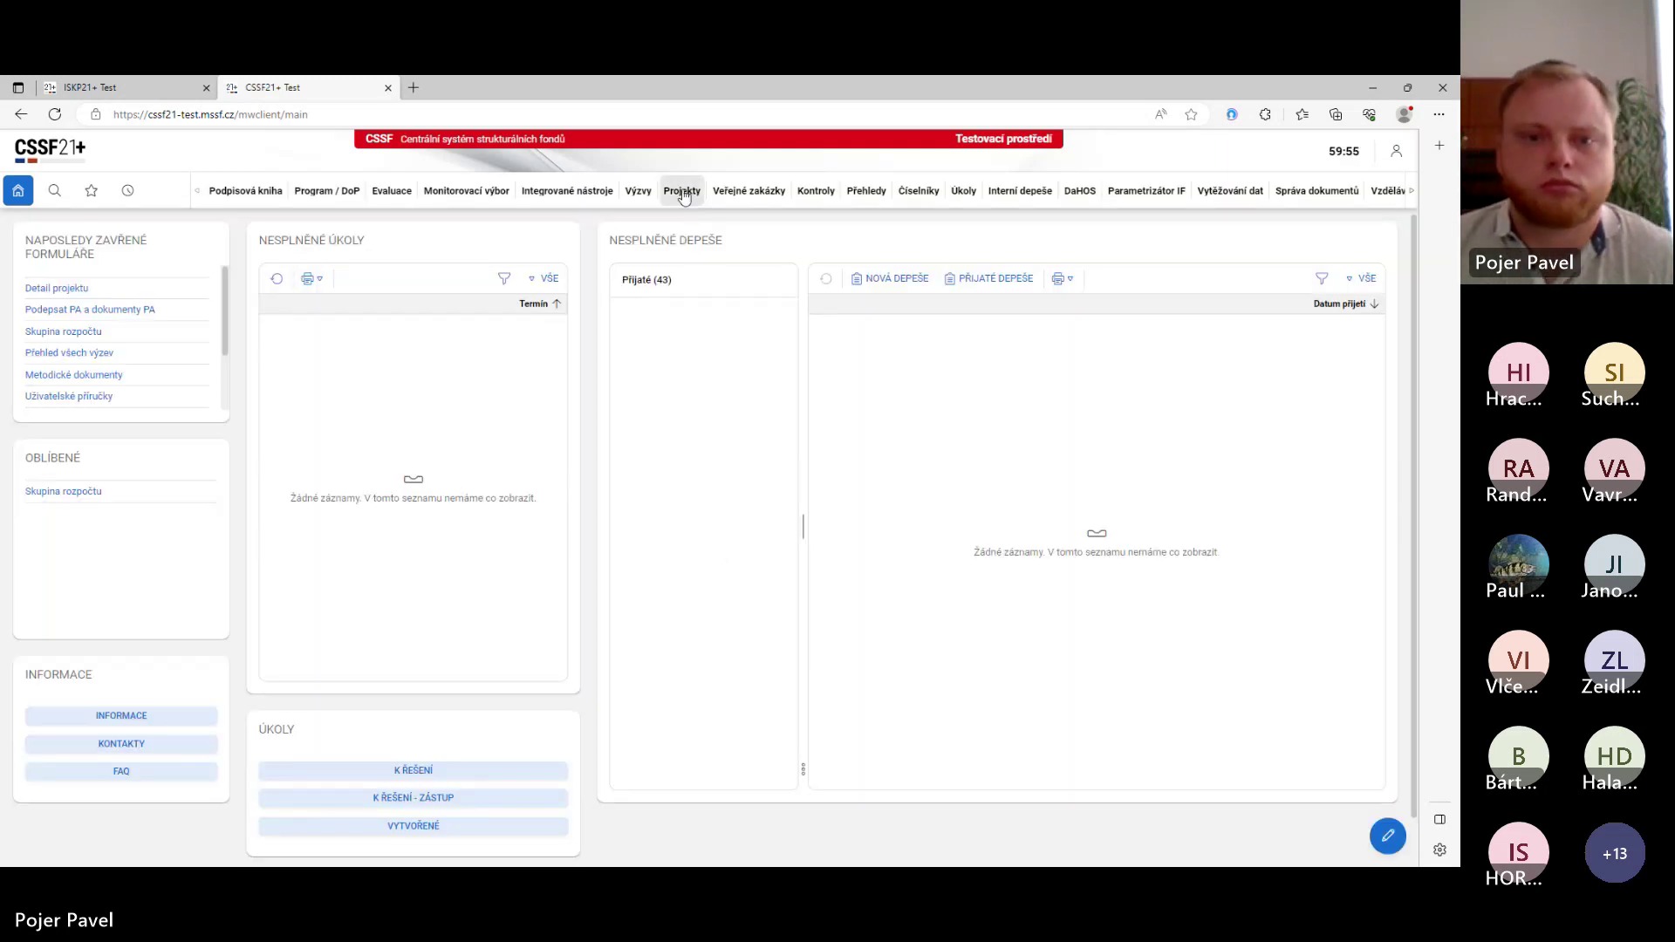
- Filter the project details by registration number 232 and show that project's Žádost o změnu list
click(684, 194)
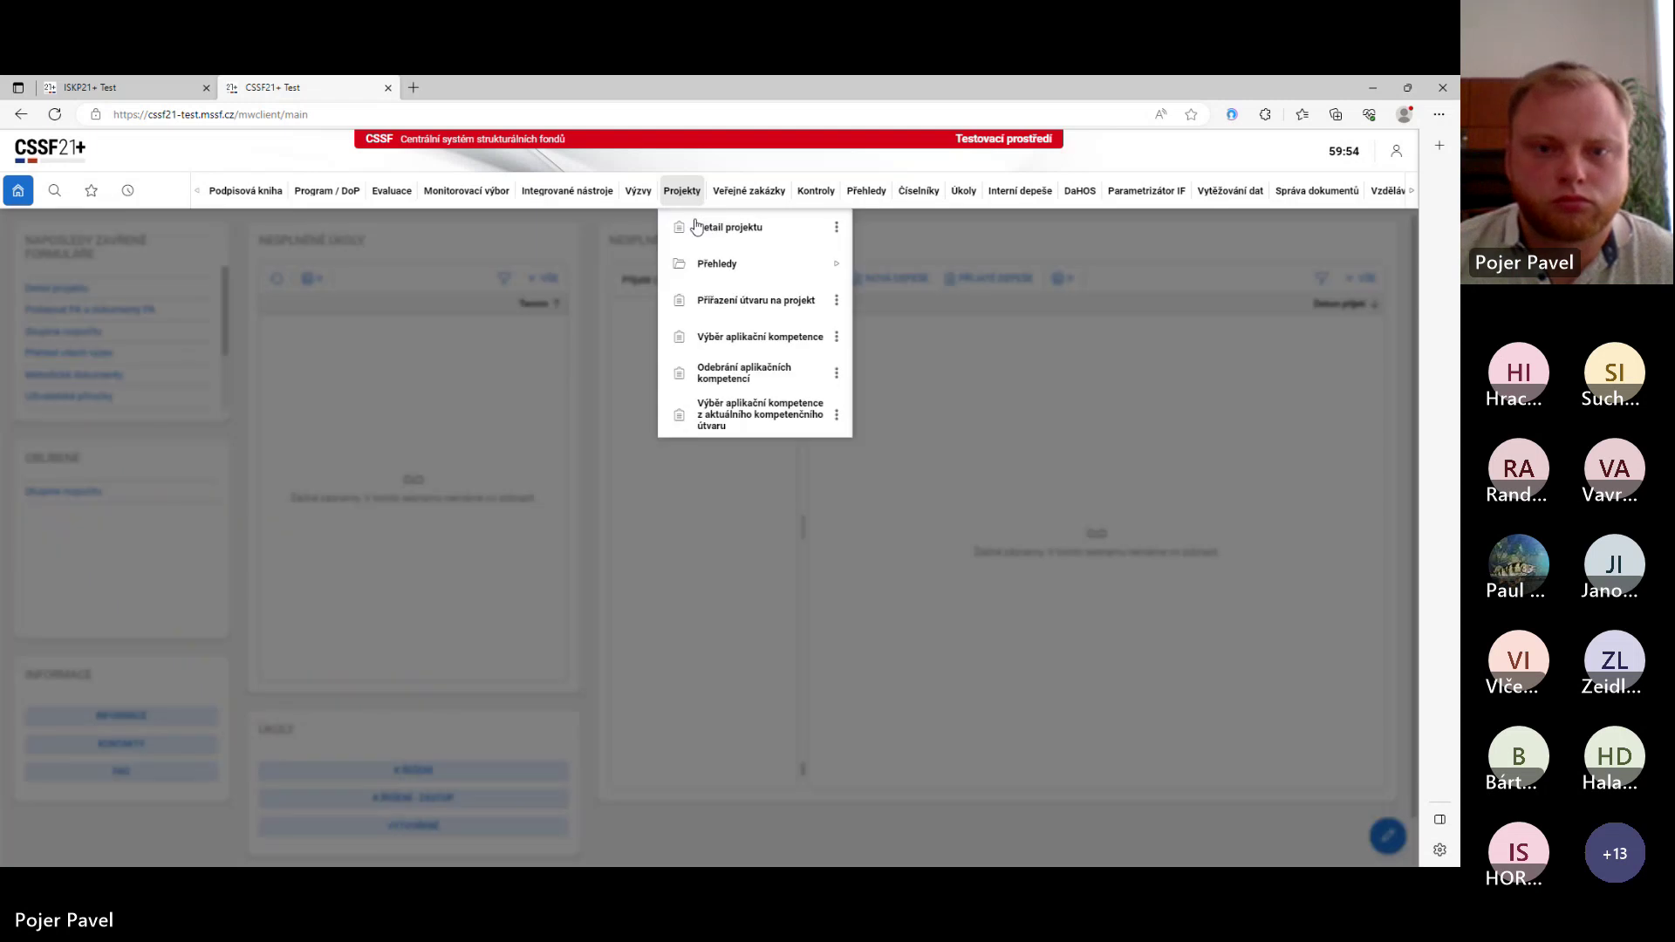
click(708, 231)
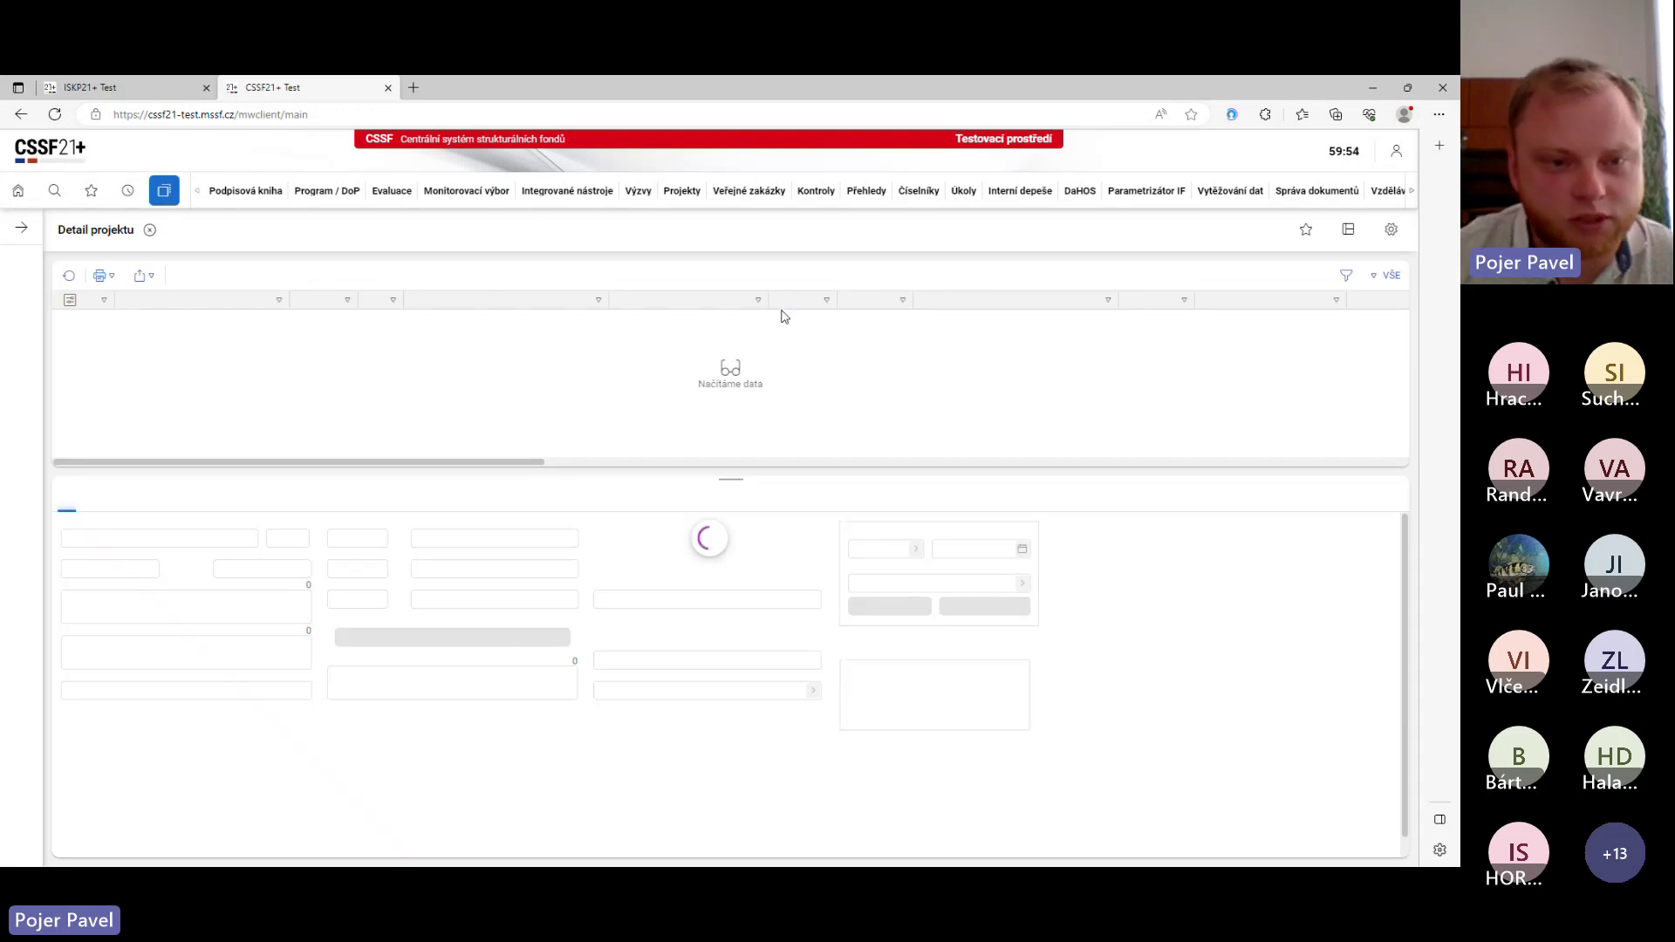
click(295, 300)
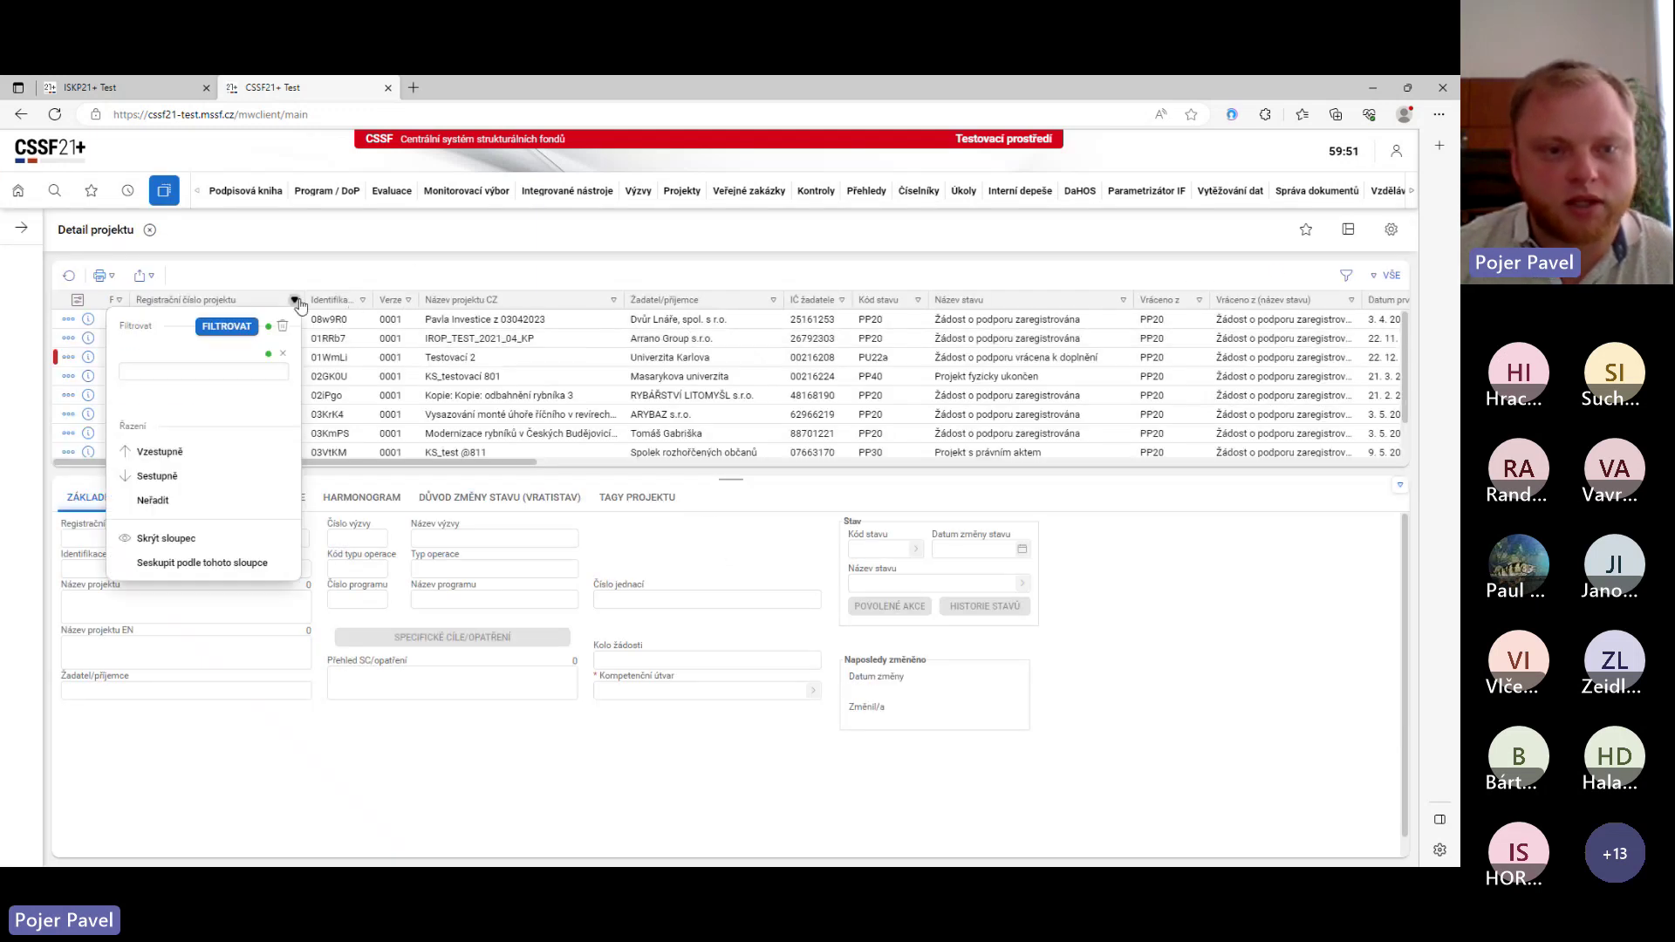
text(232)
key(Return)
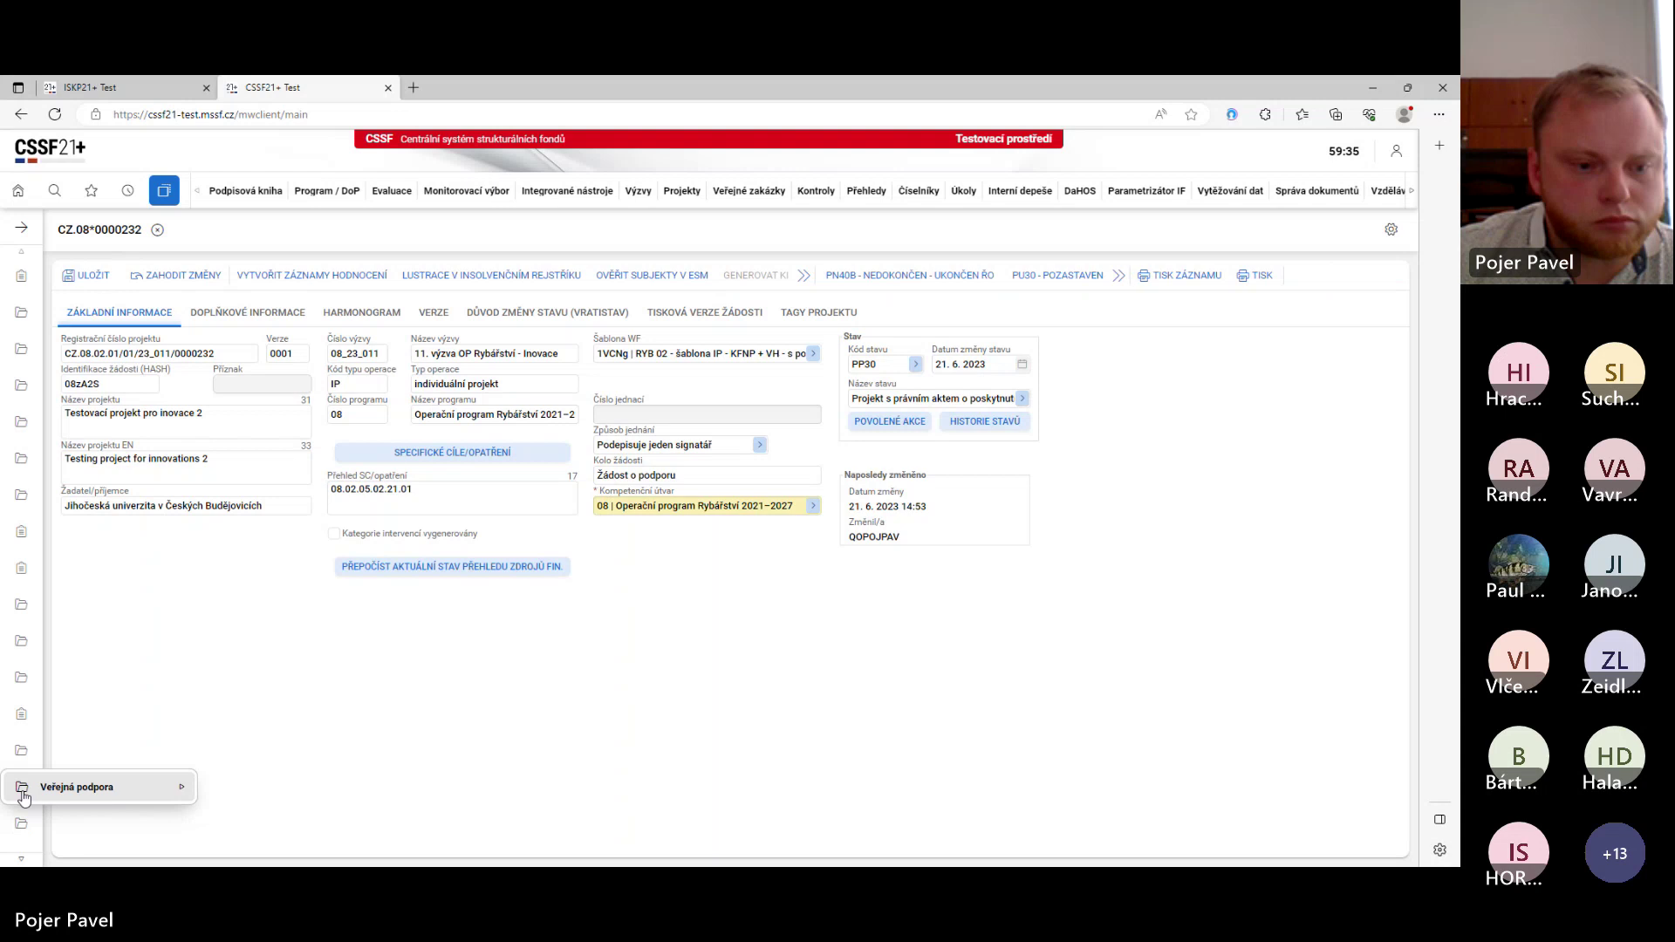
click(25, 827)
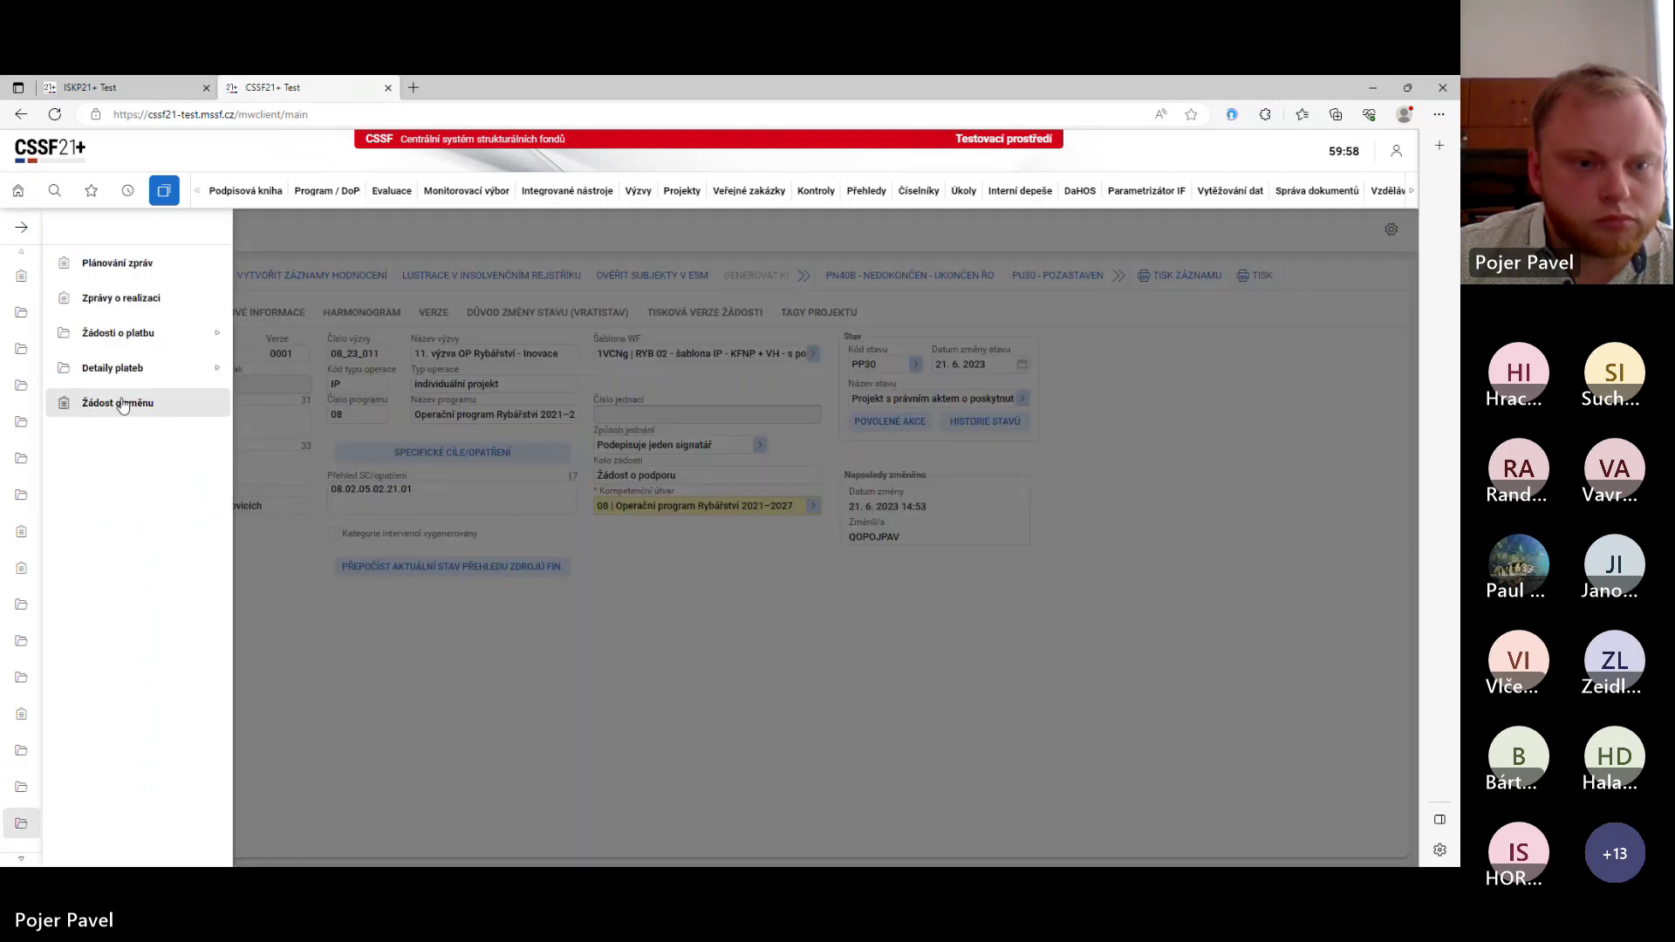
click(122, 403)
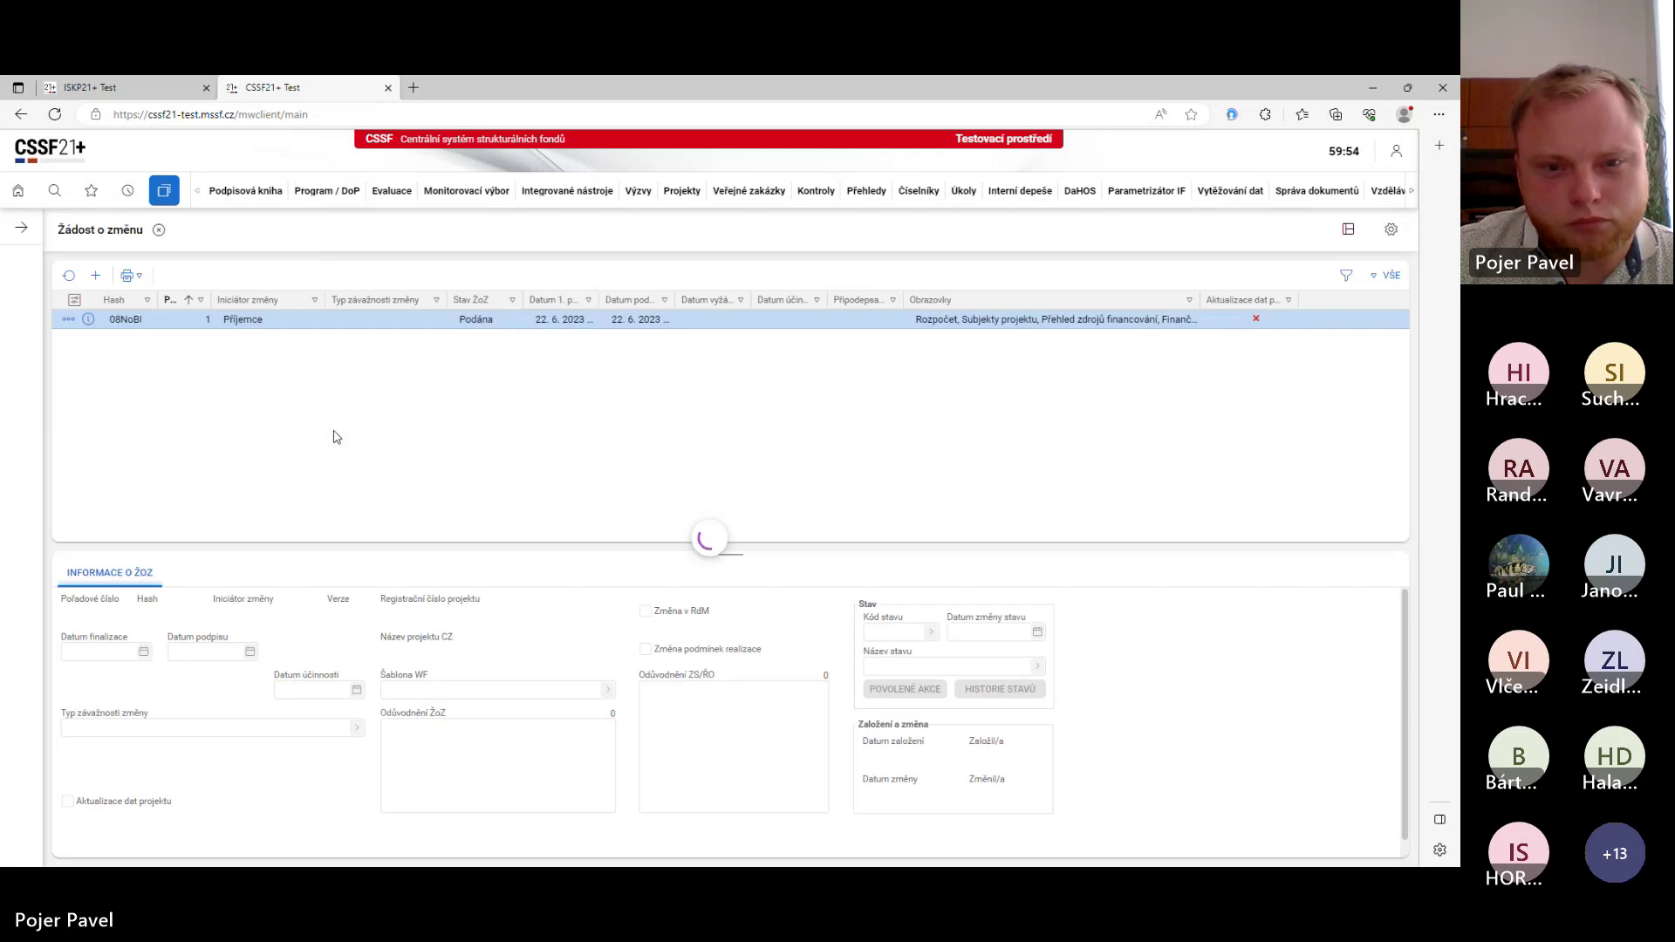
- Return change request 08NoBI for rework and confirm the status change to Vrácena k přepracování
click(69, 320)
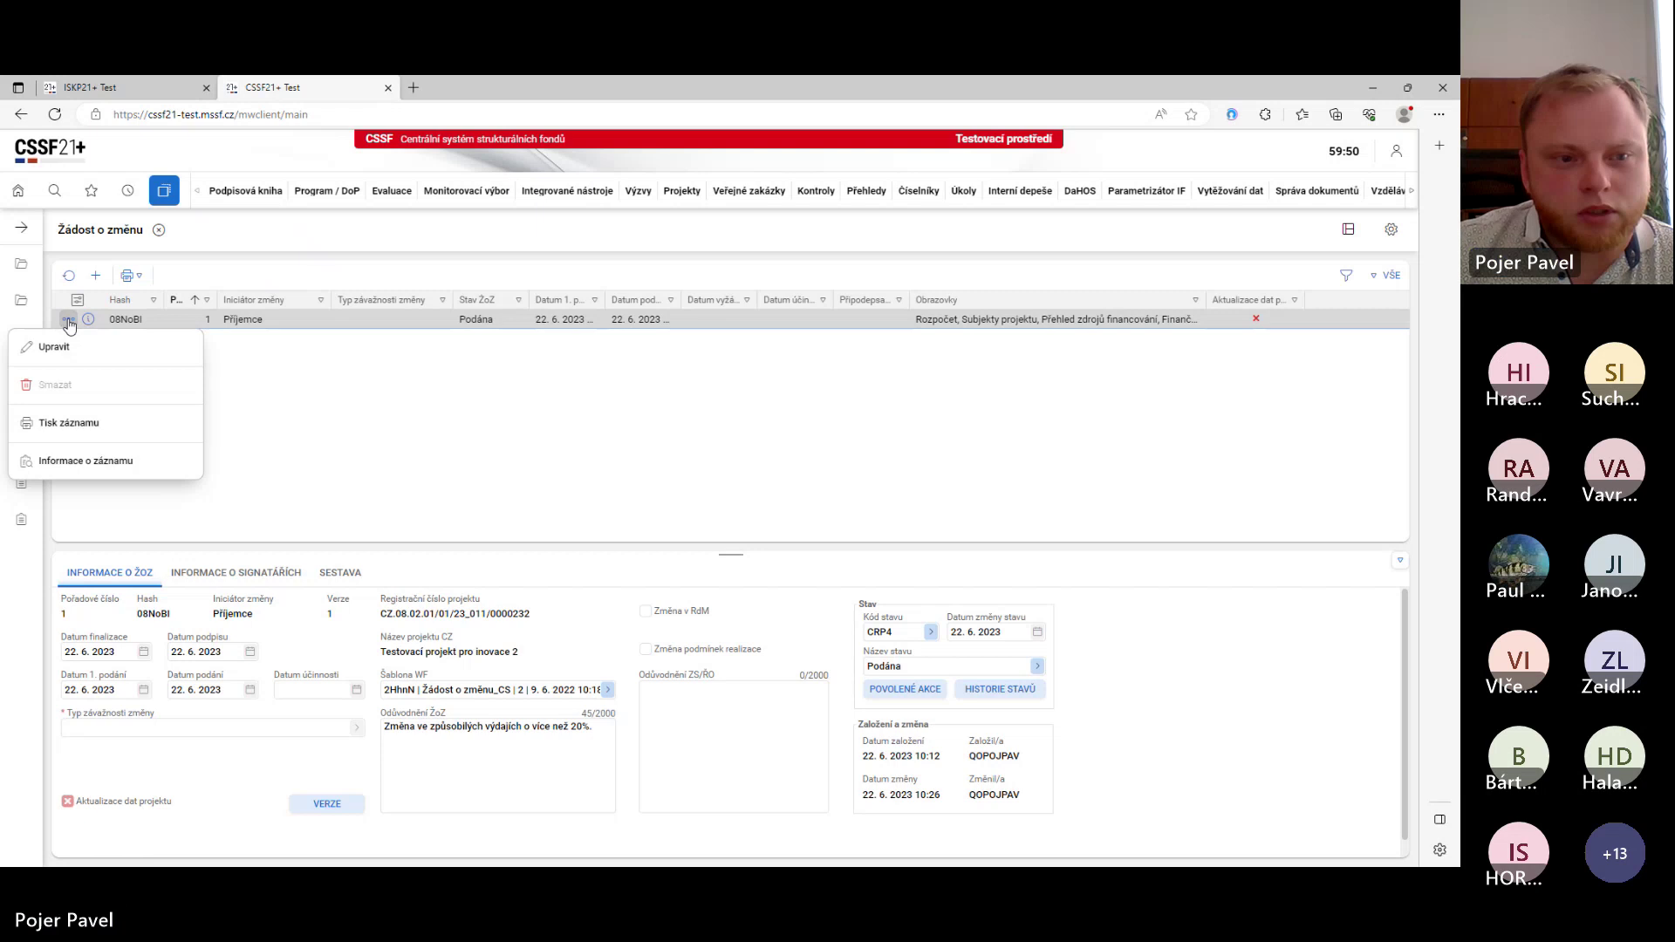
click(239, 361)
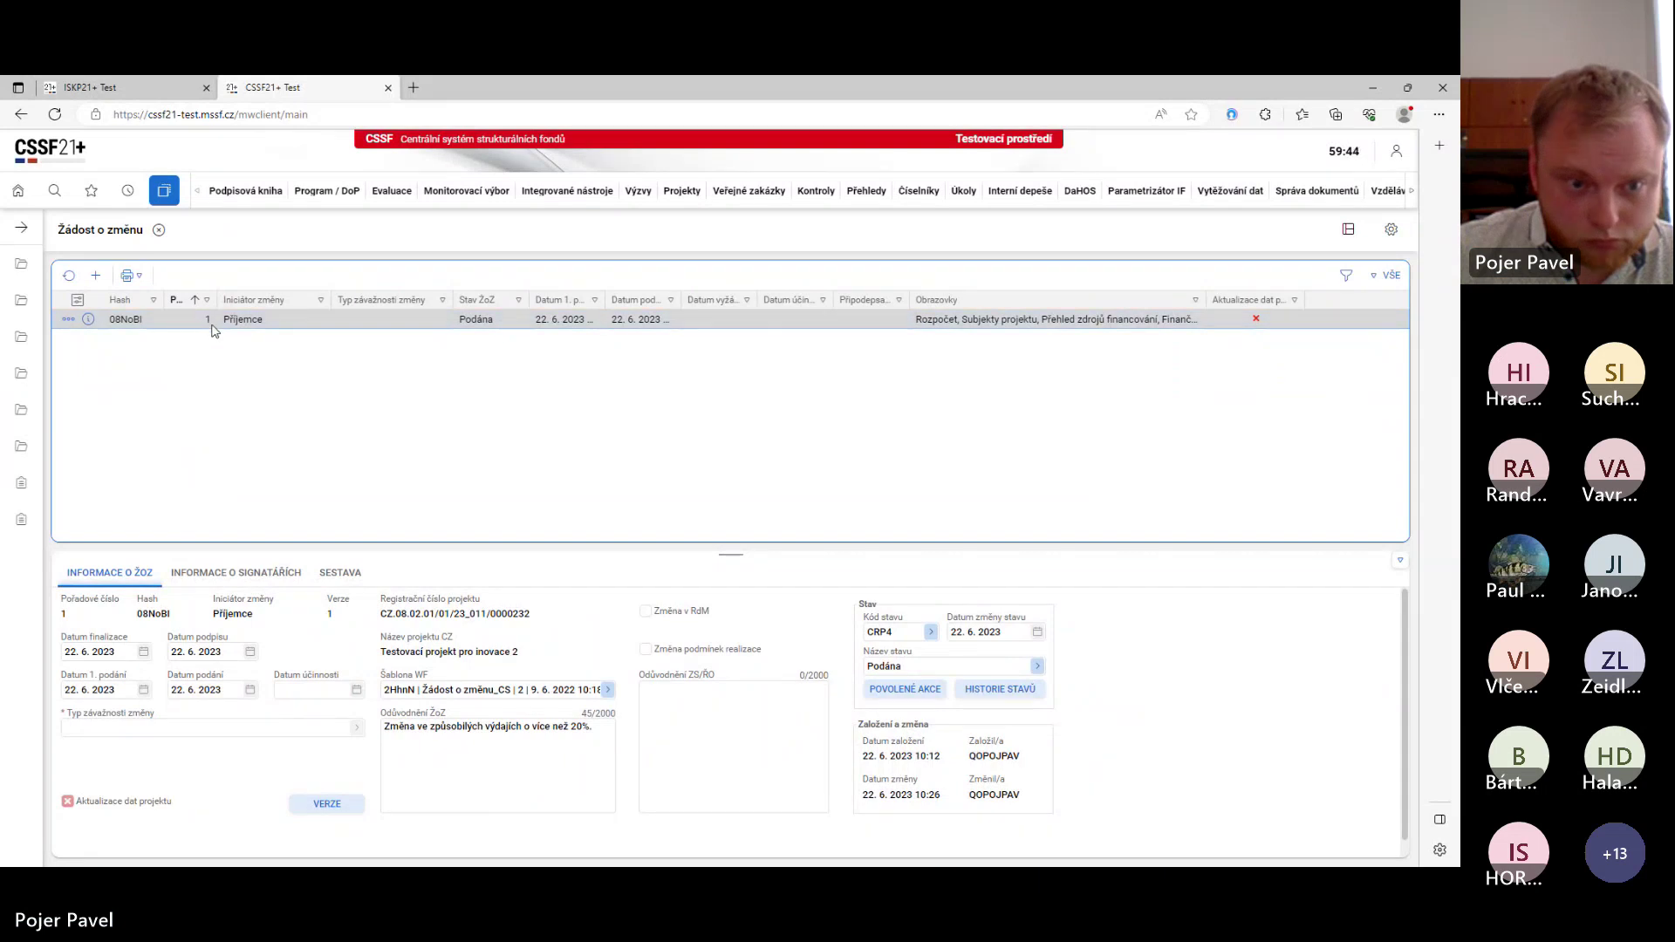
double_click(210, 325)
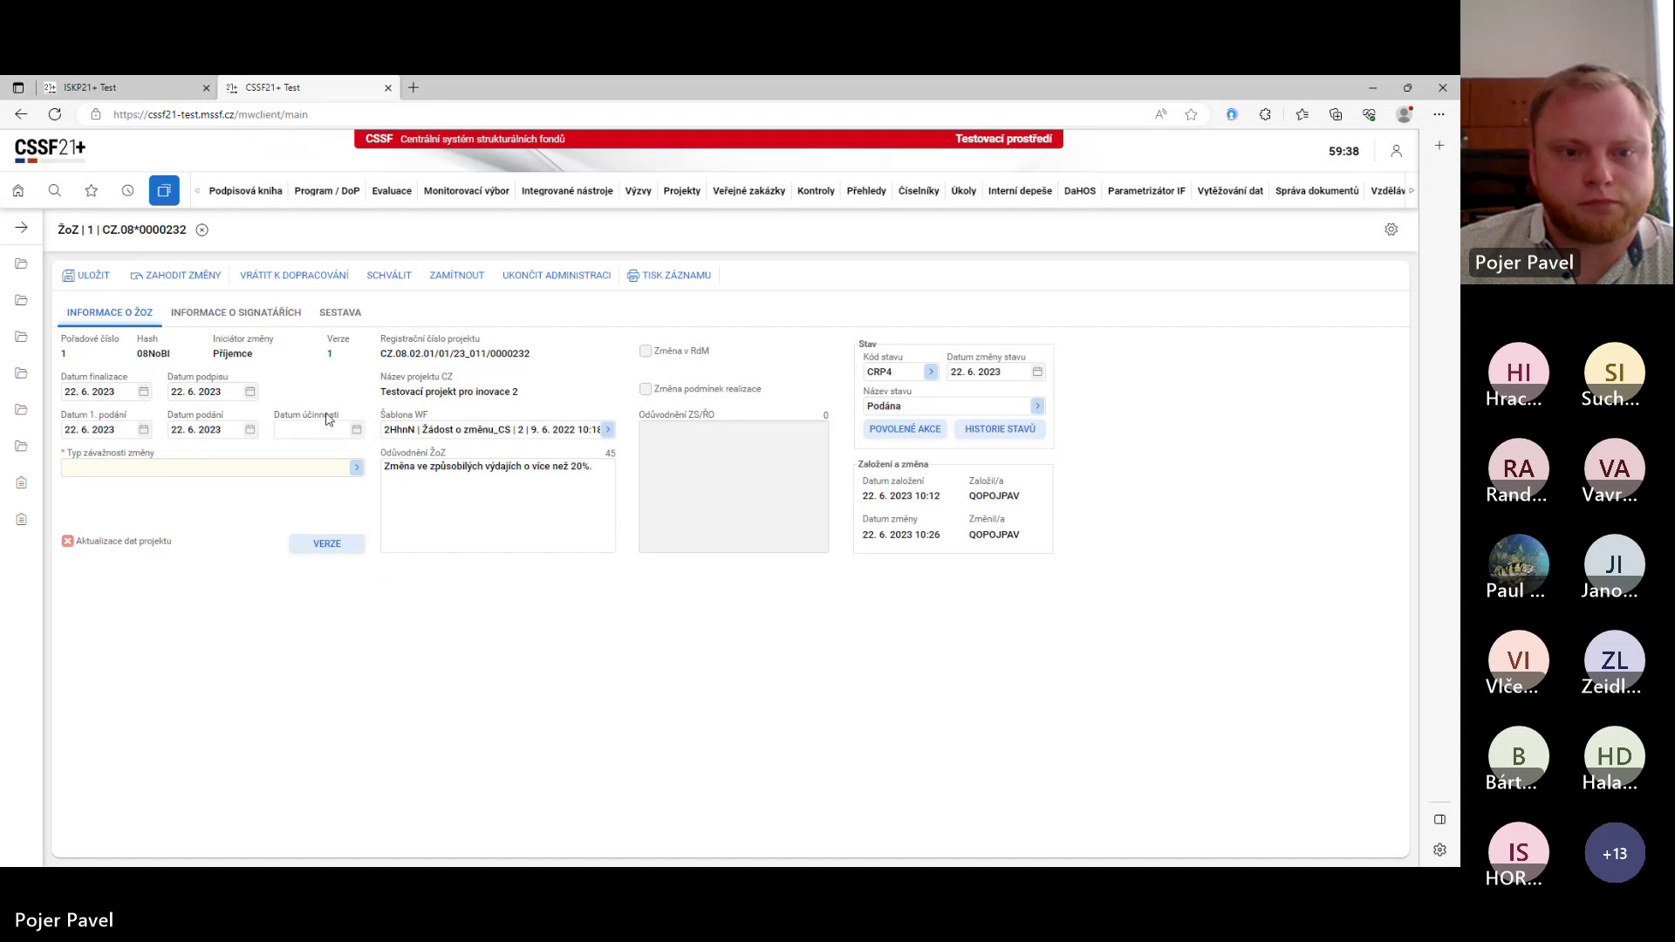
click(301, 278)
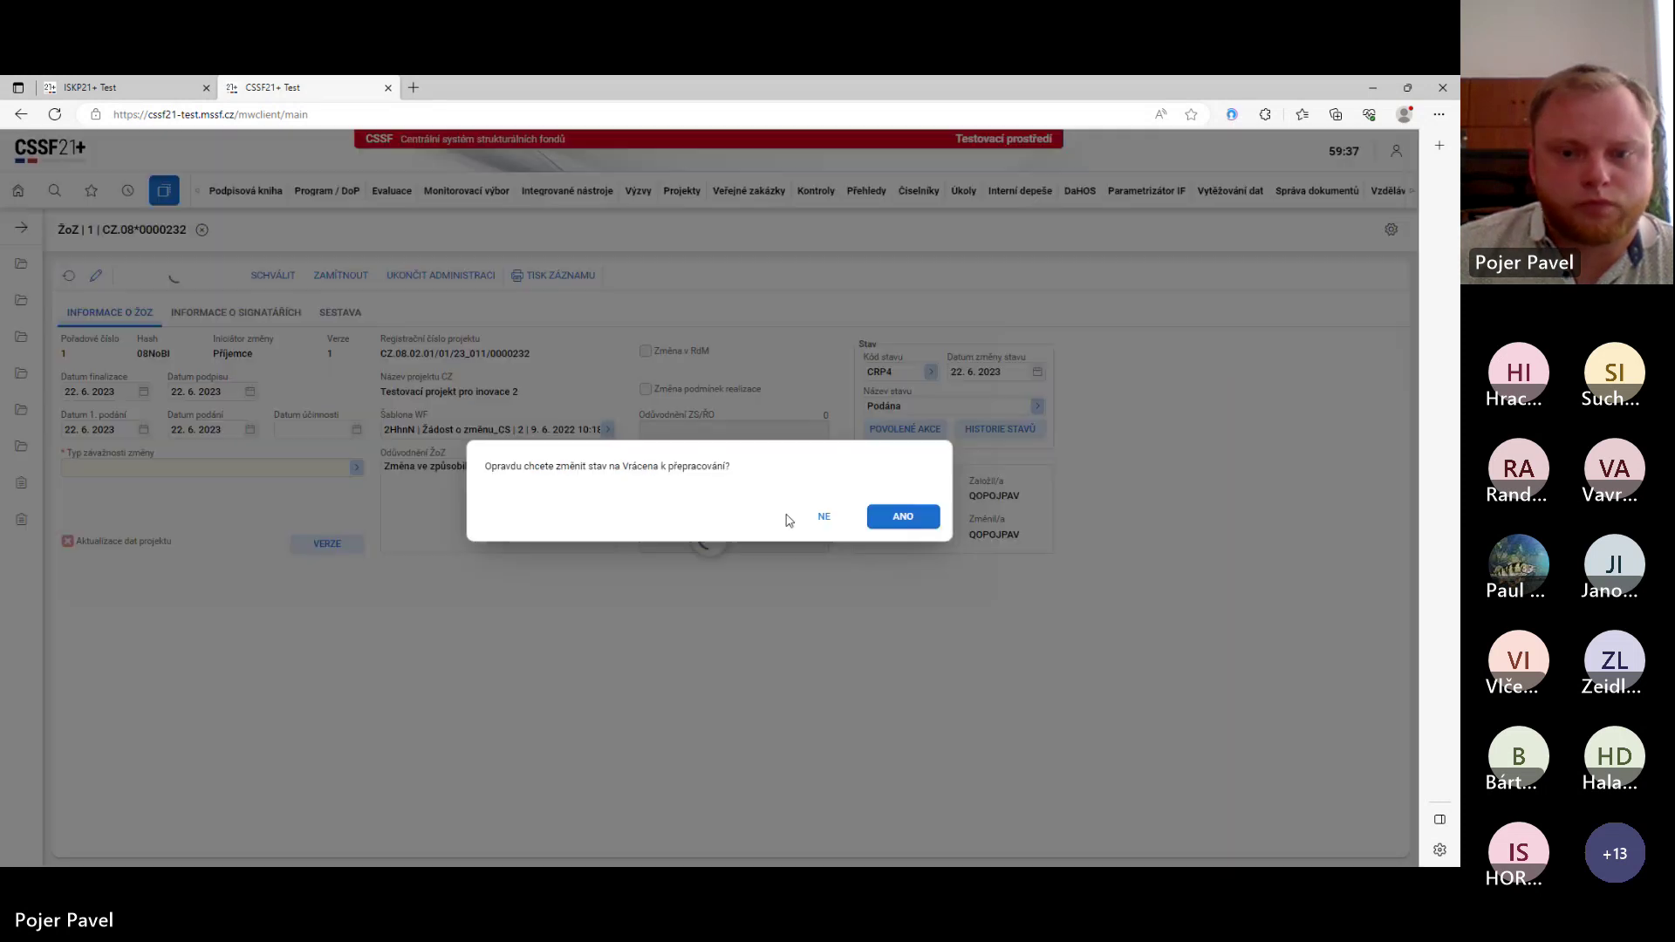
click(904, 516)
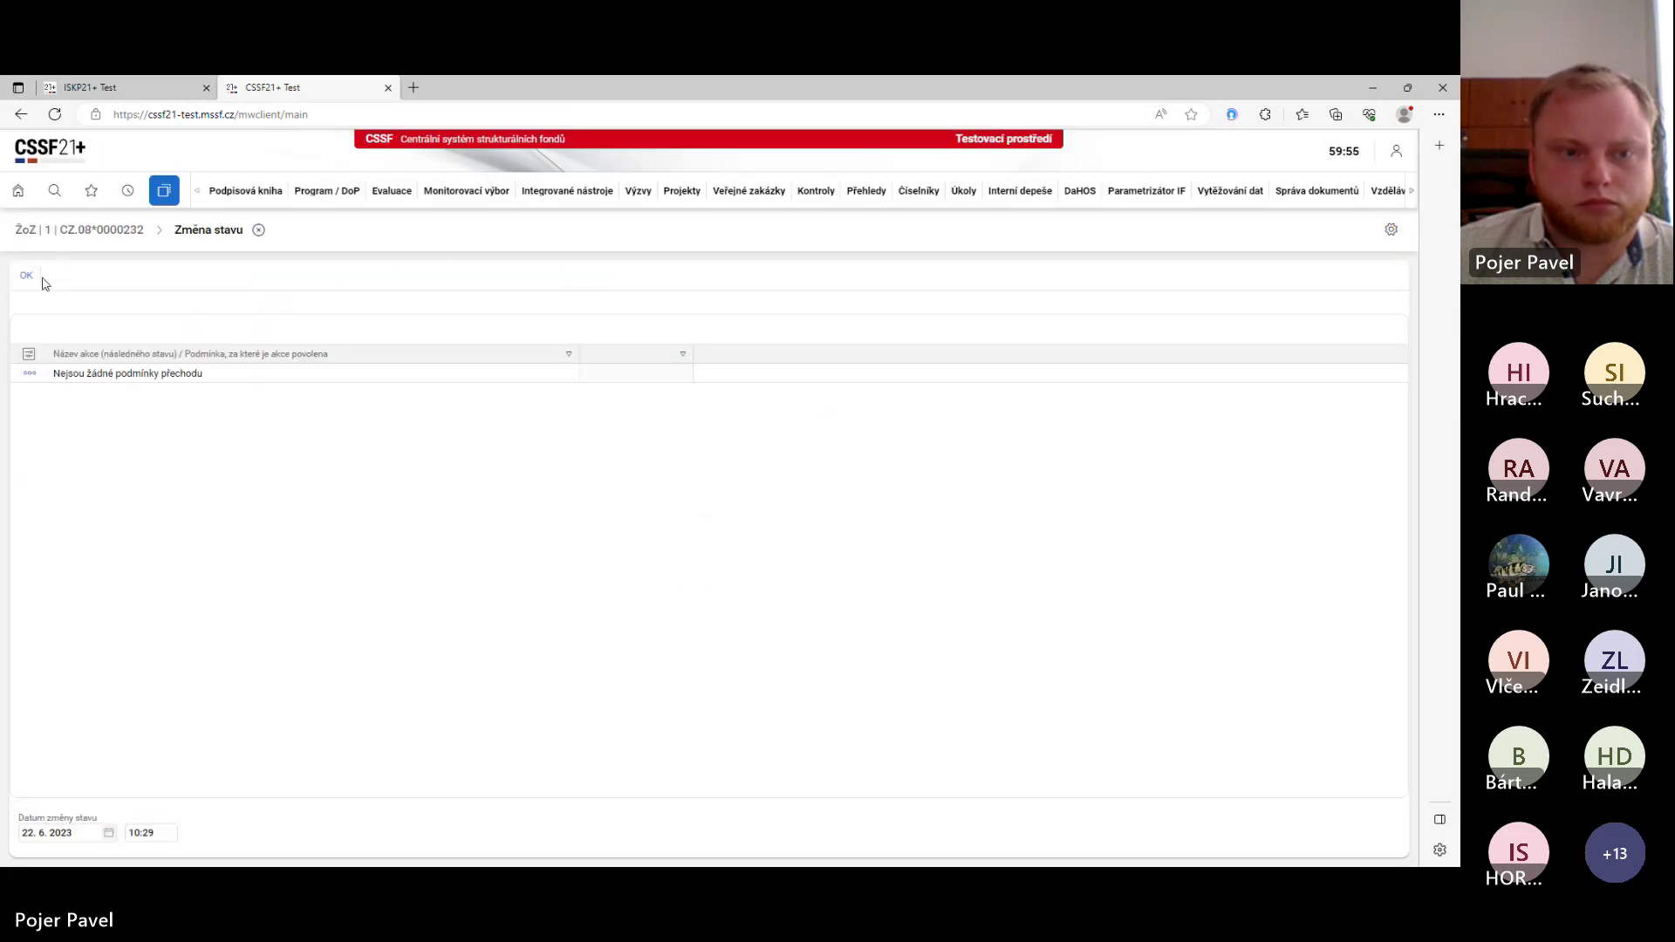
click(26, 276)
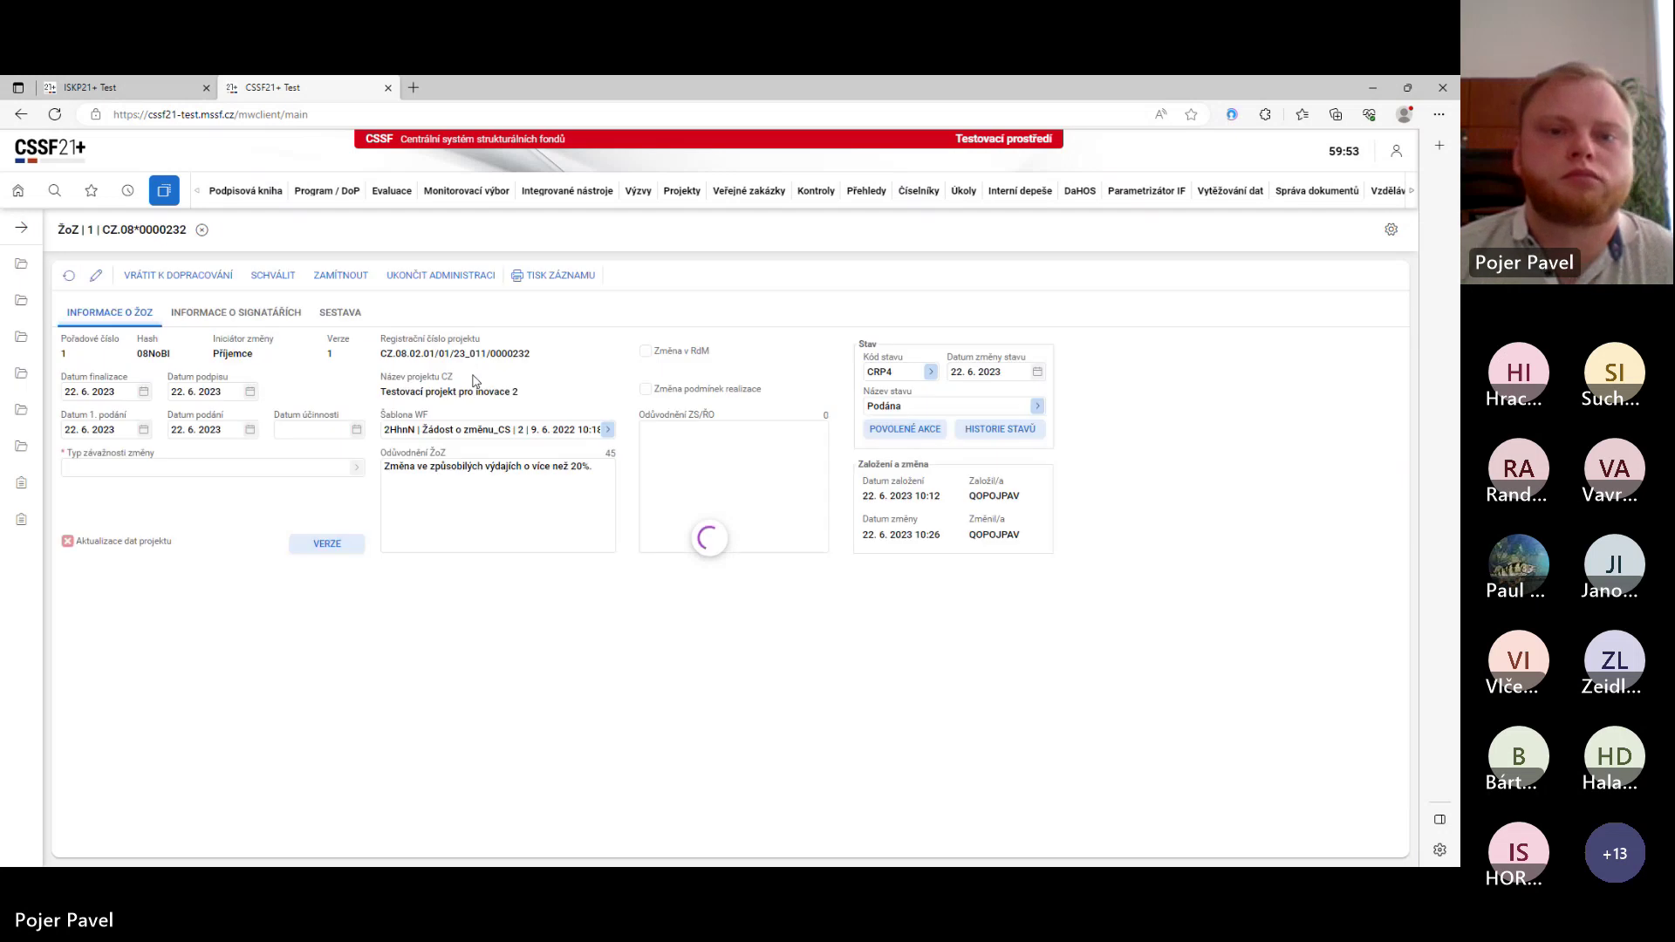
- In ISKP21+, open the 08zA2S project from the ŽADATEL Moje projekty list
click(122, 90)
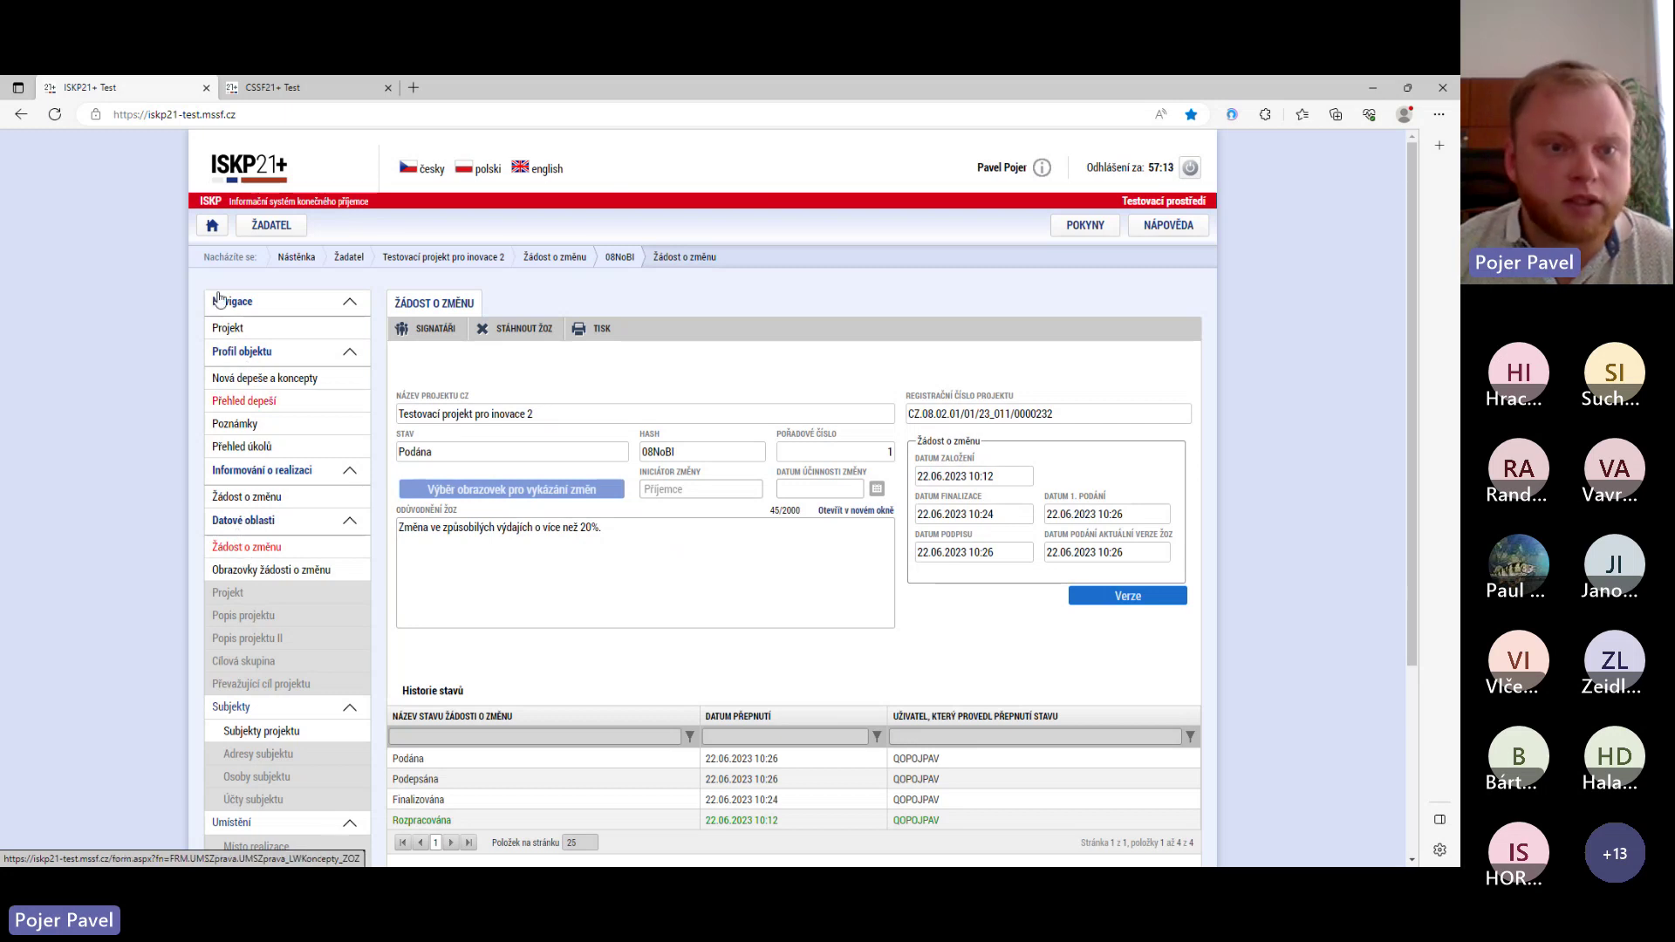
click(269, 227)
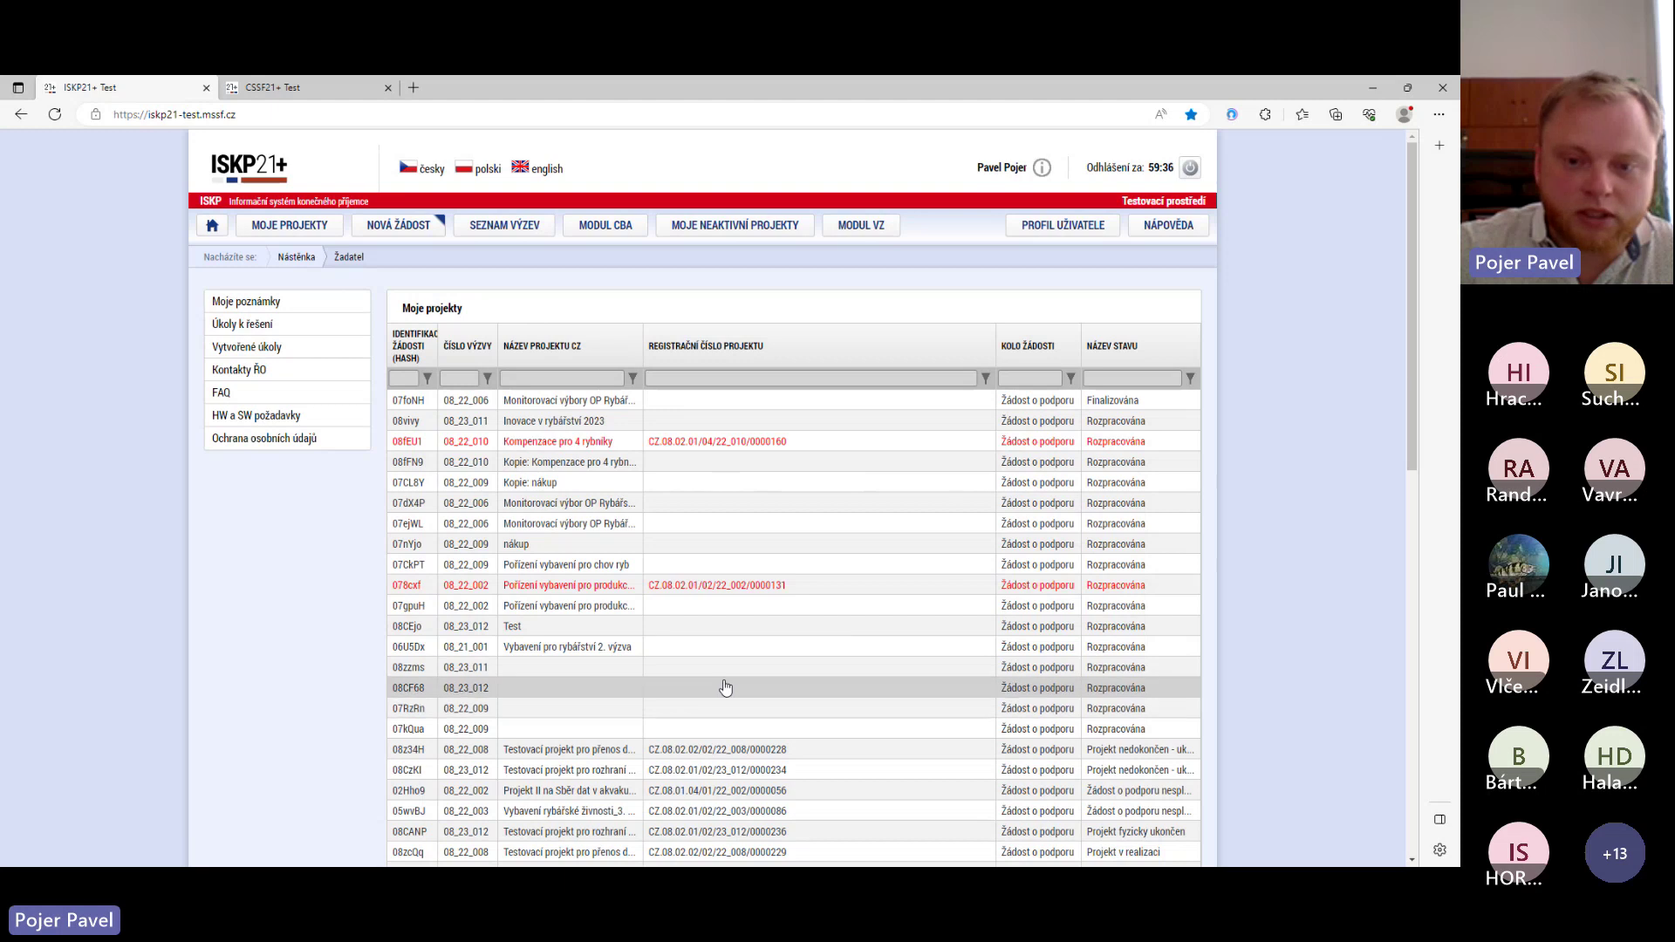
scroll(724, 689, down, 5)
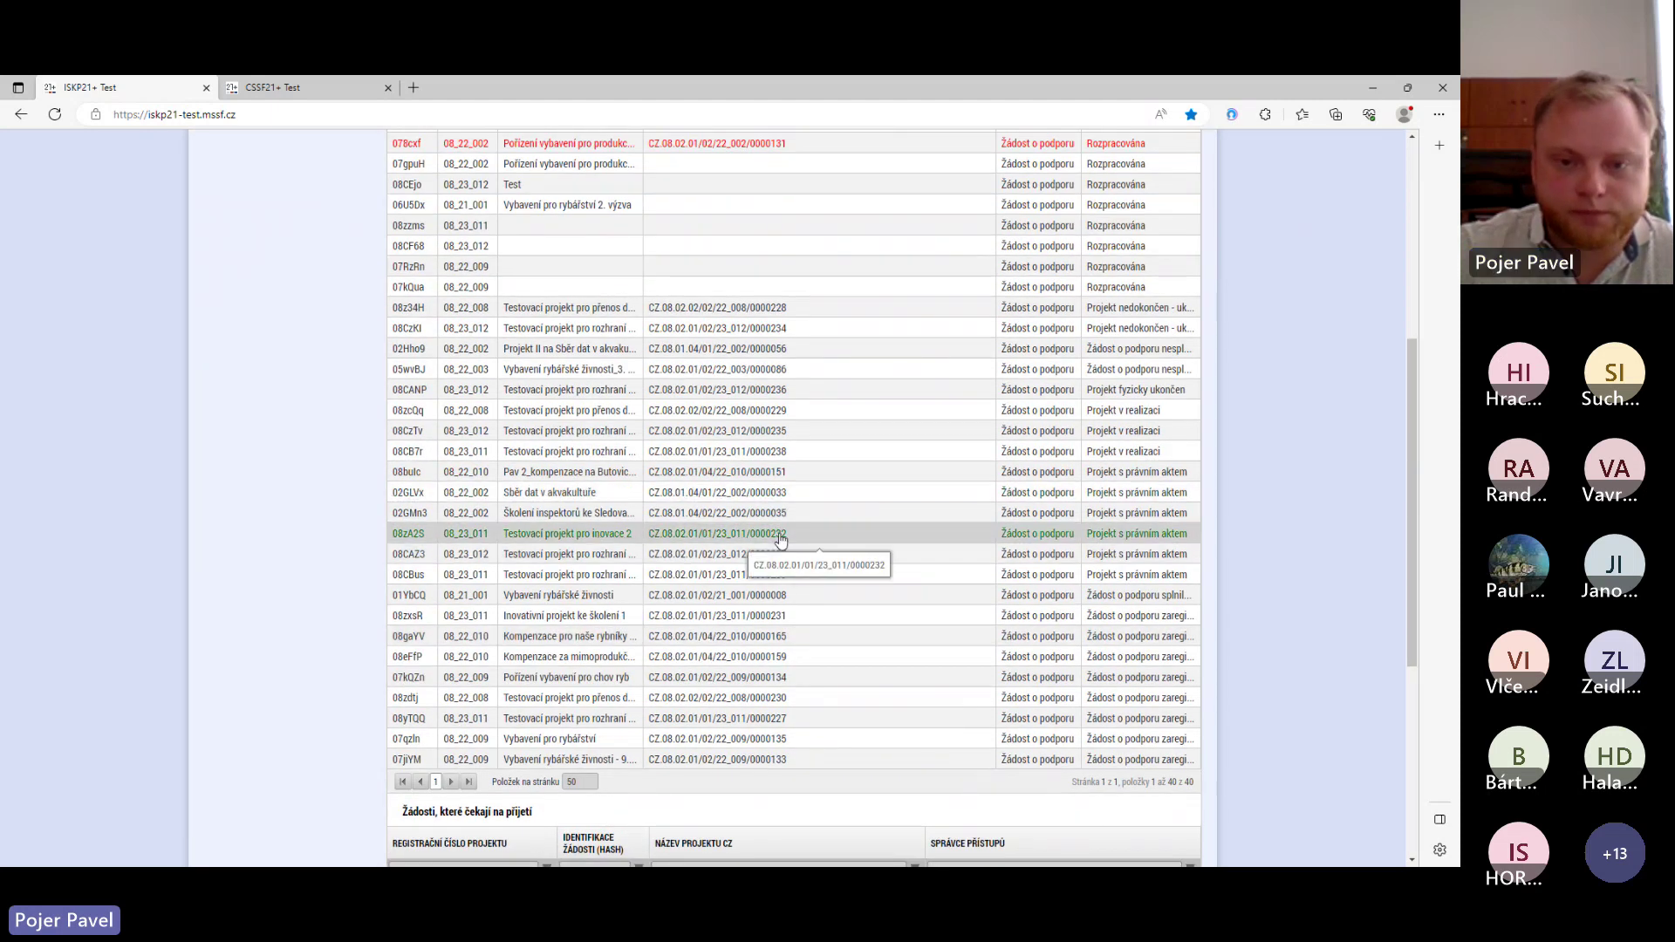
click(780, 541)
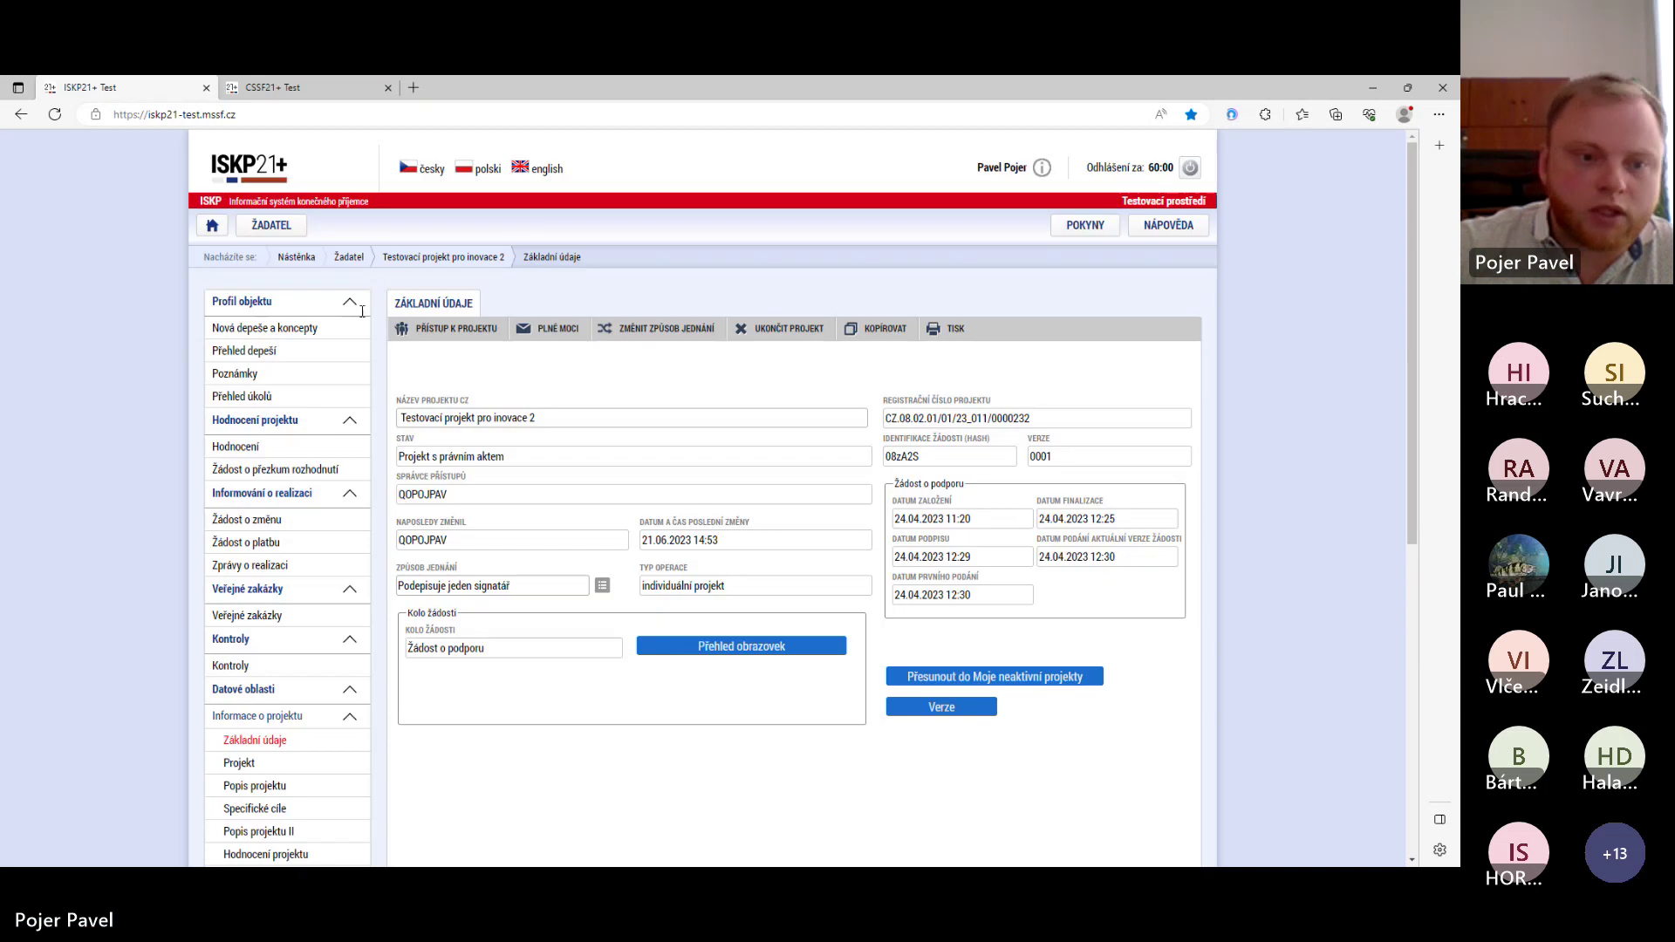
- Make returned change request 08NoBI accessible for editing again, returning it to Rozpracována
click(256, 522)
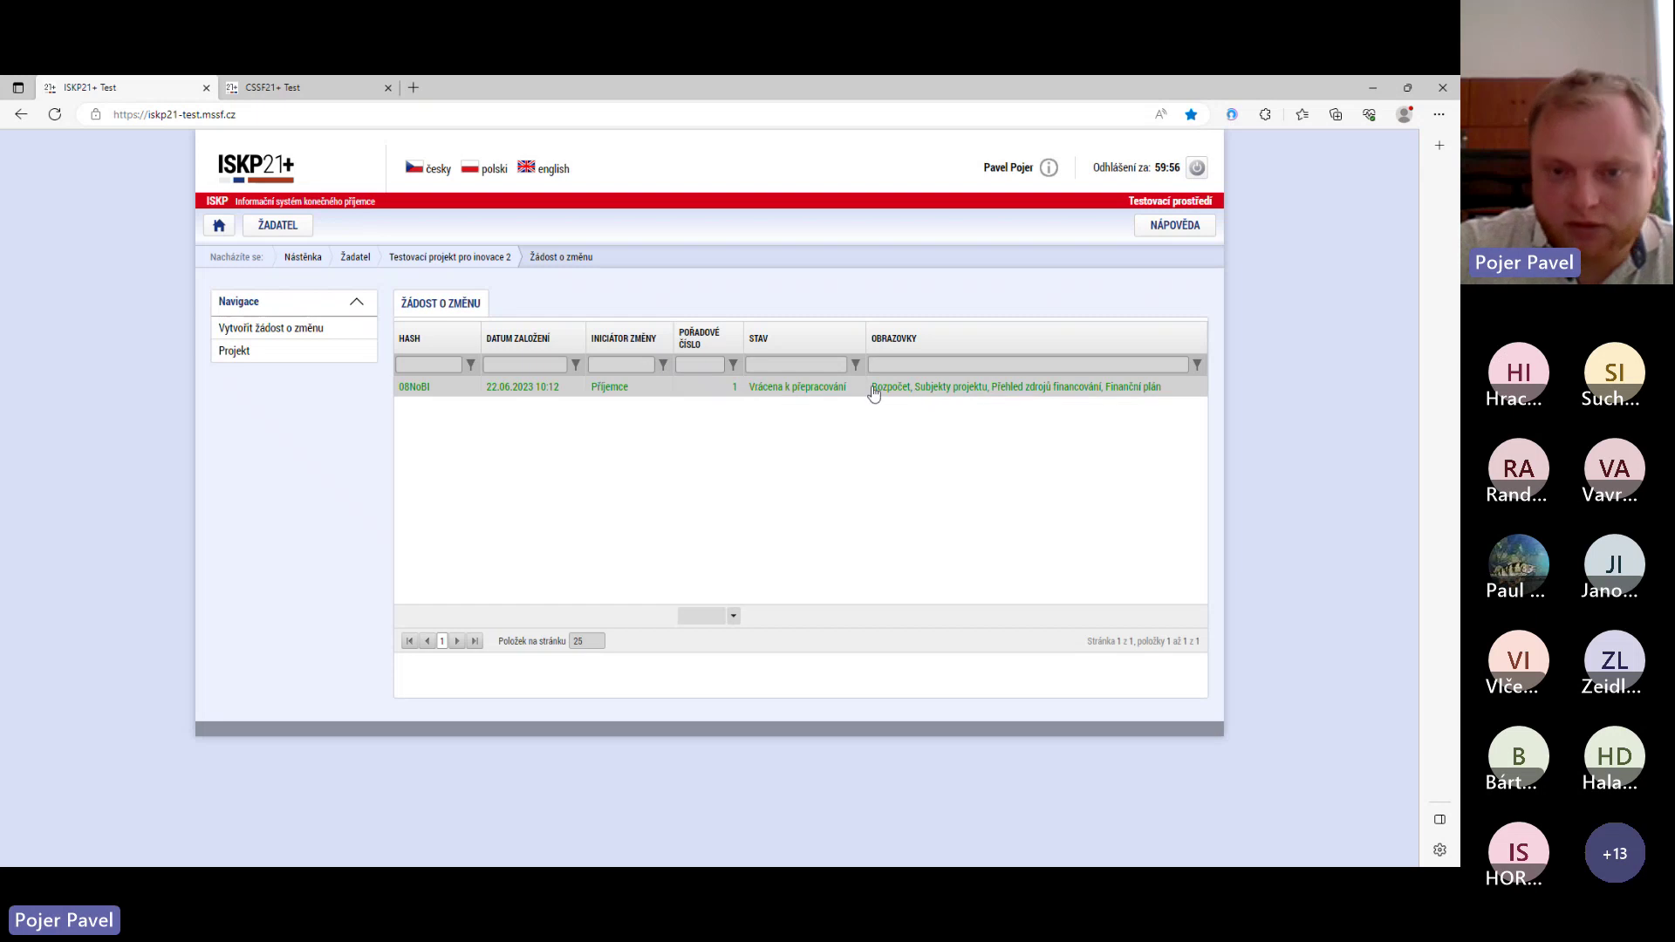
click(782, 393)
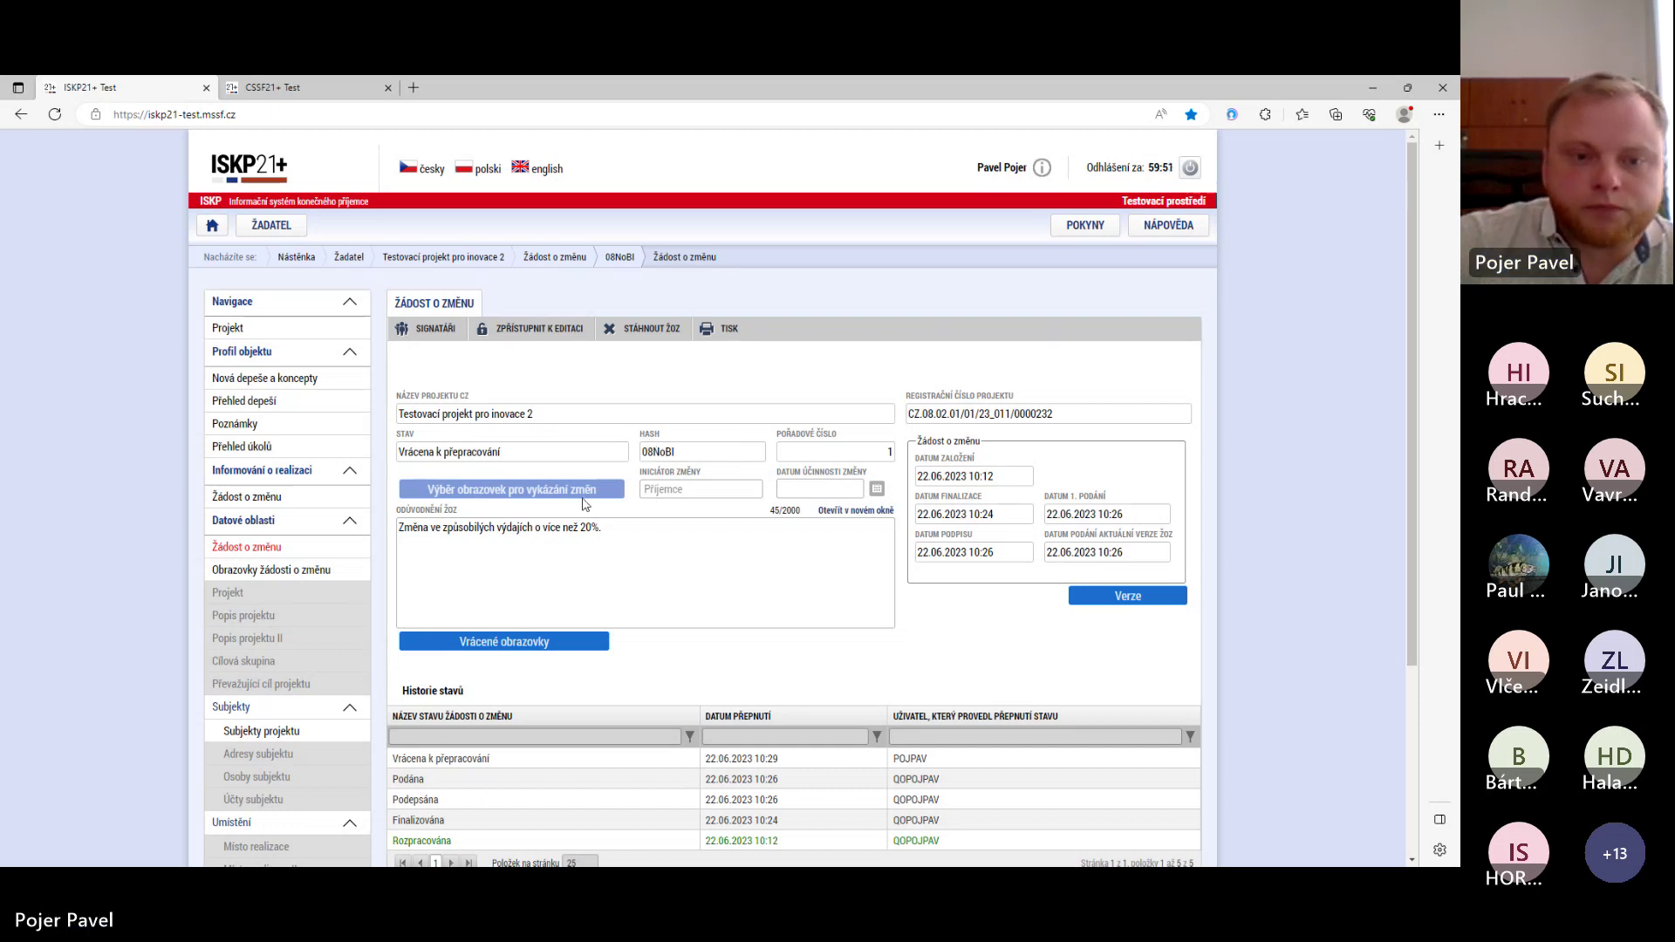
click(523, 337)
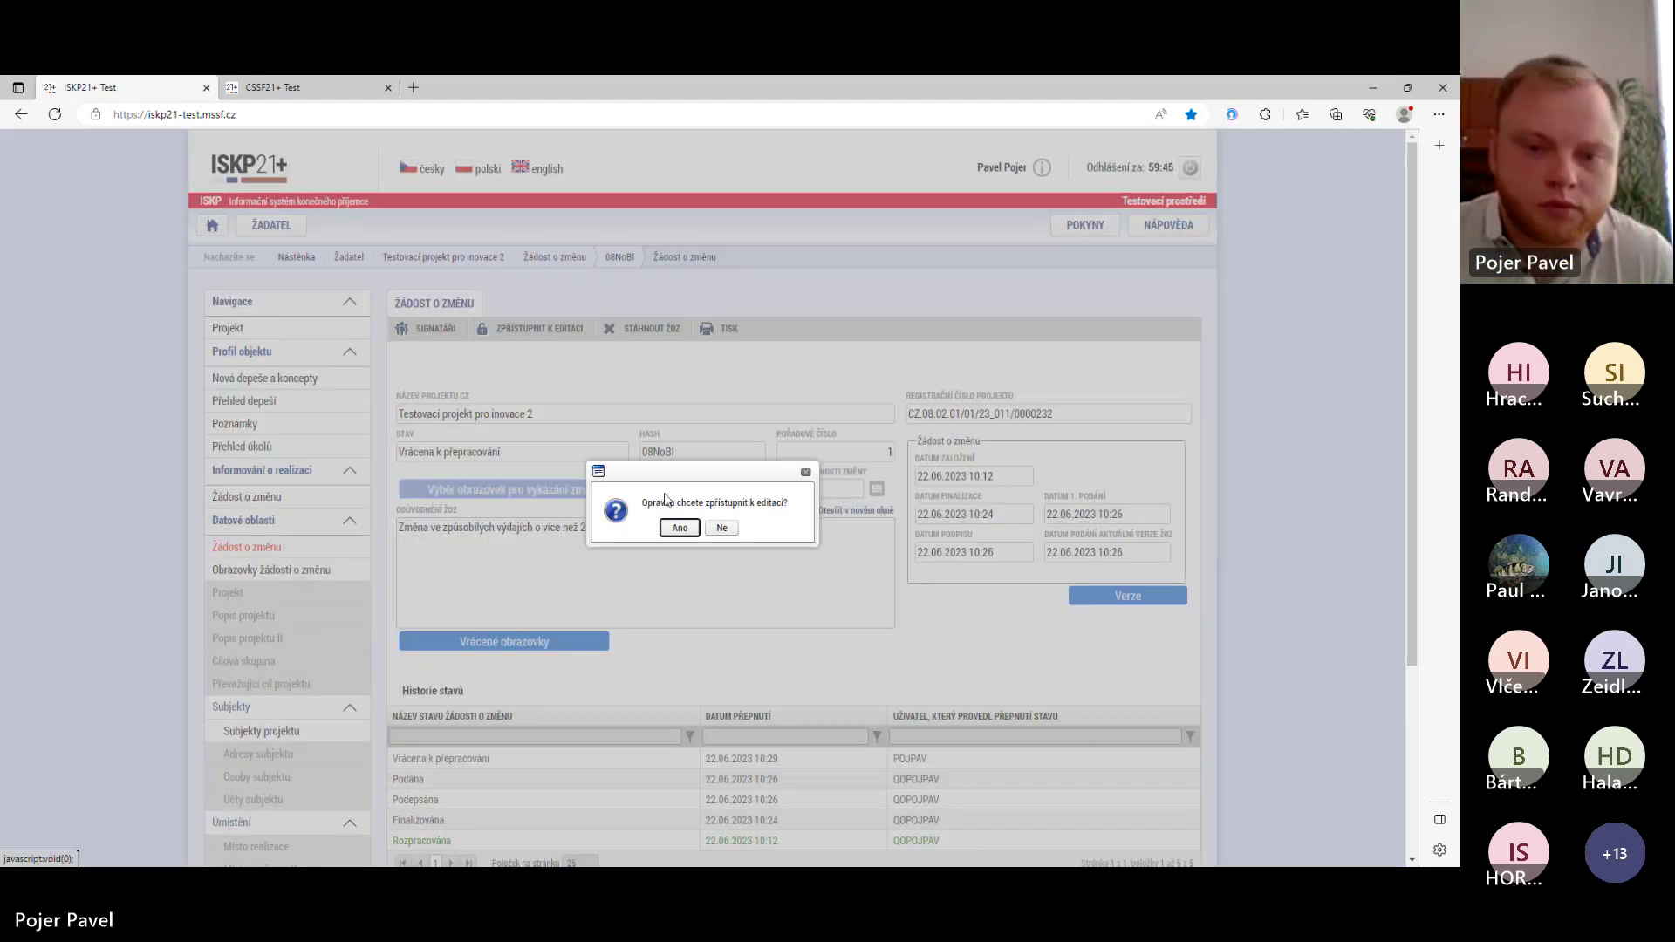
click(679, 528)
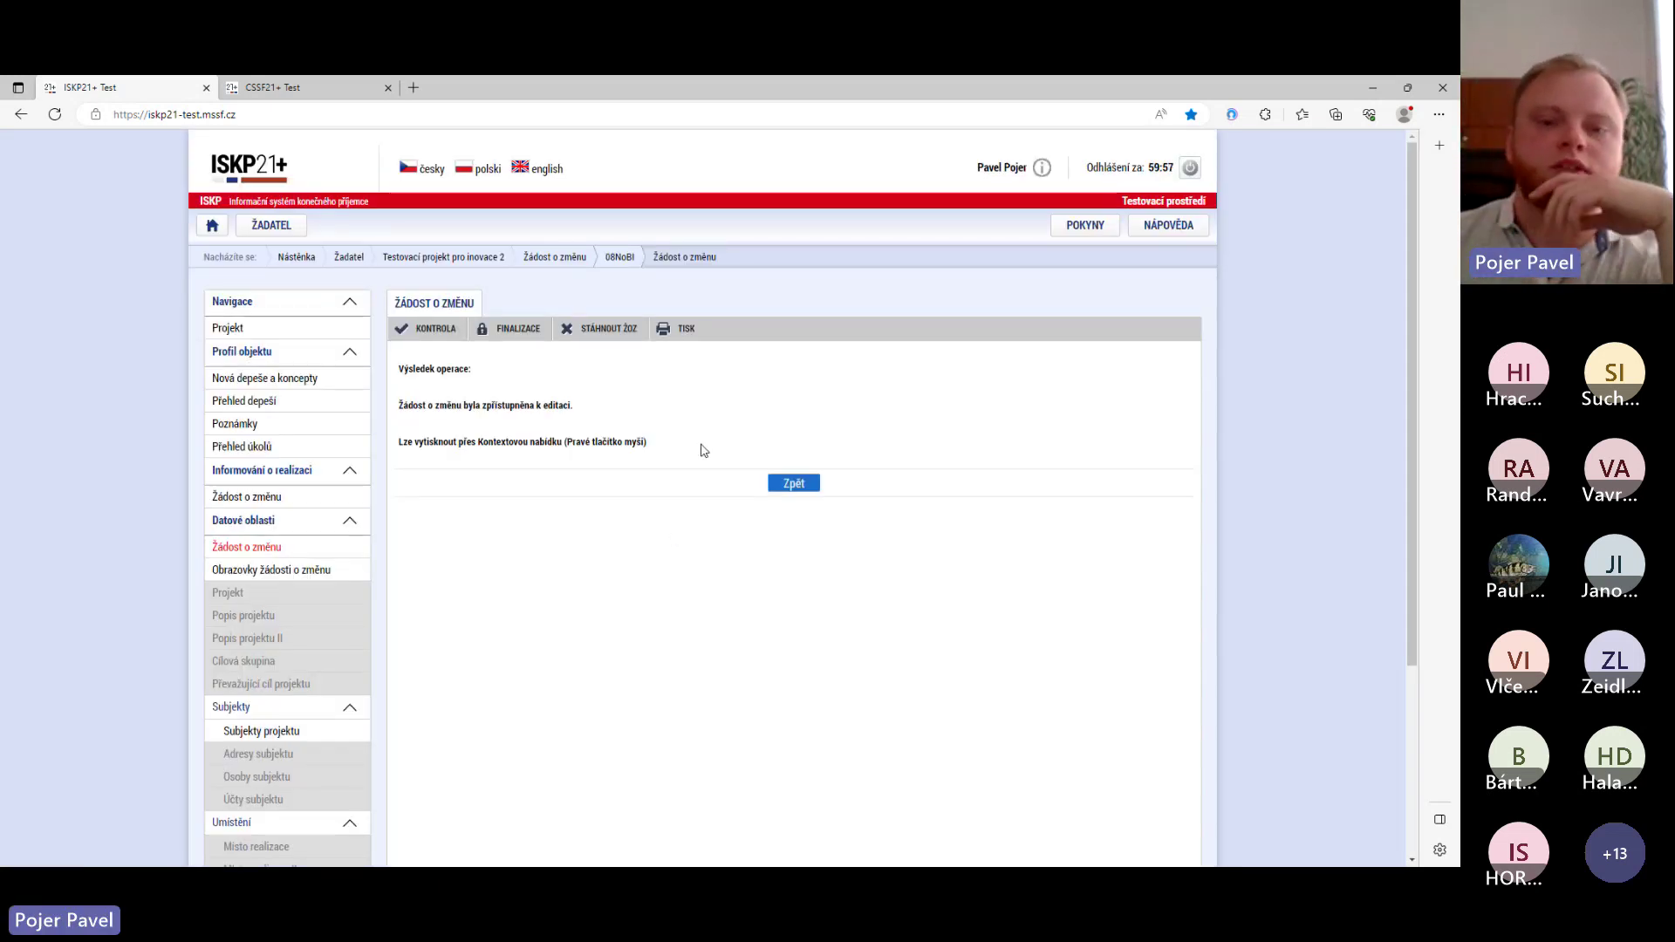
click(790, 485)
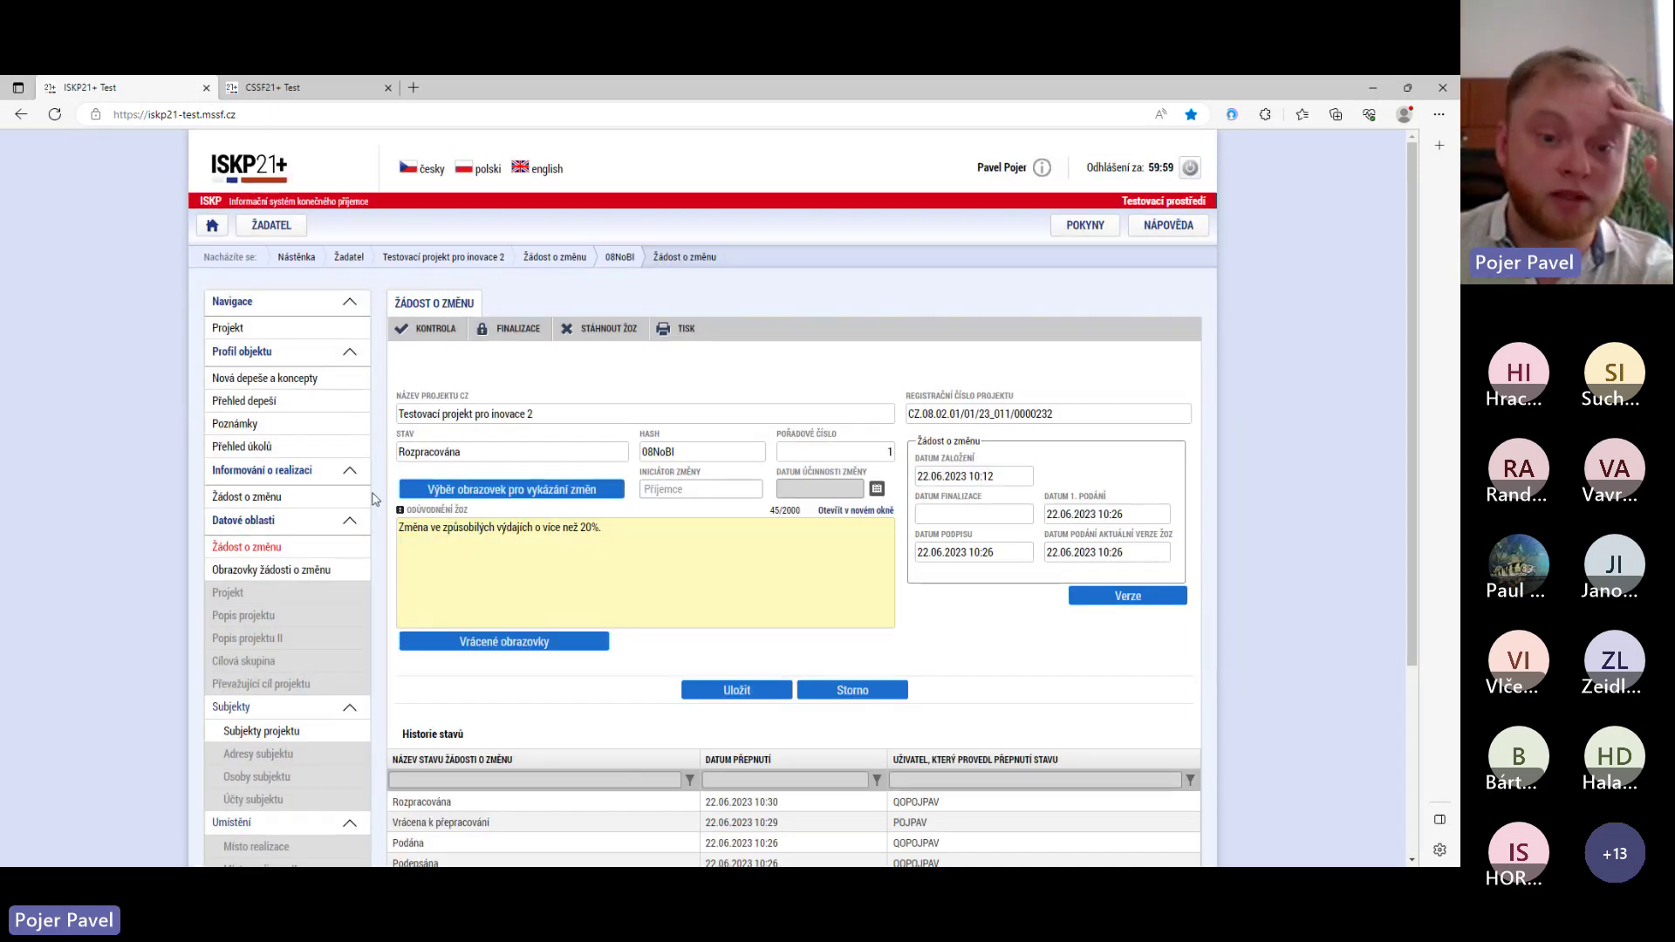
scroll(441, 580, down, 2)
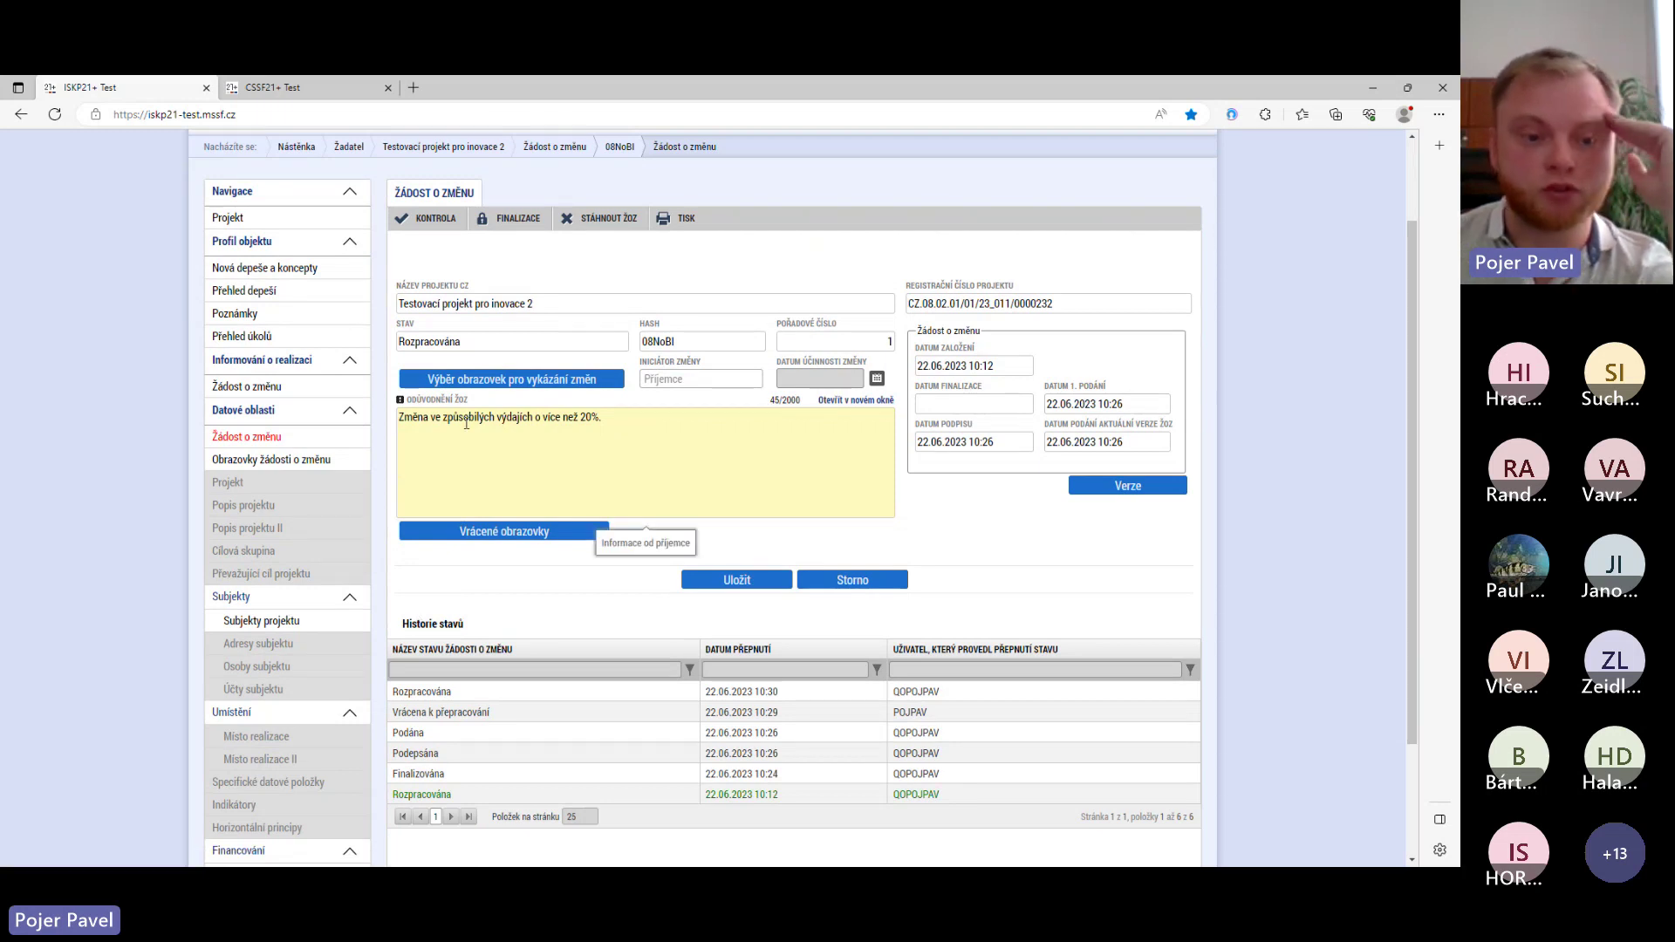
scroll(432, 513, up, 2)
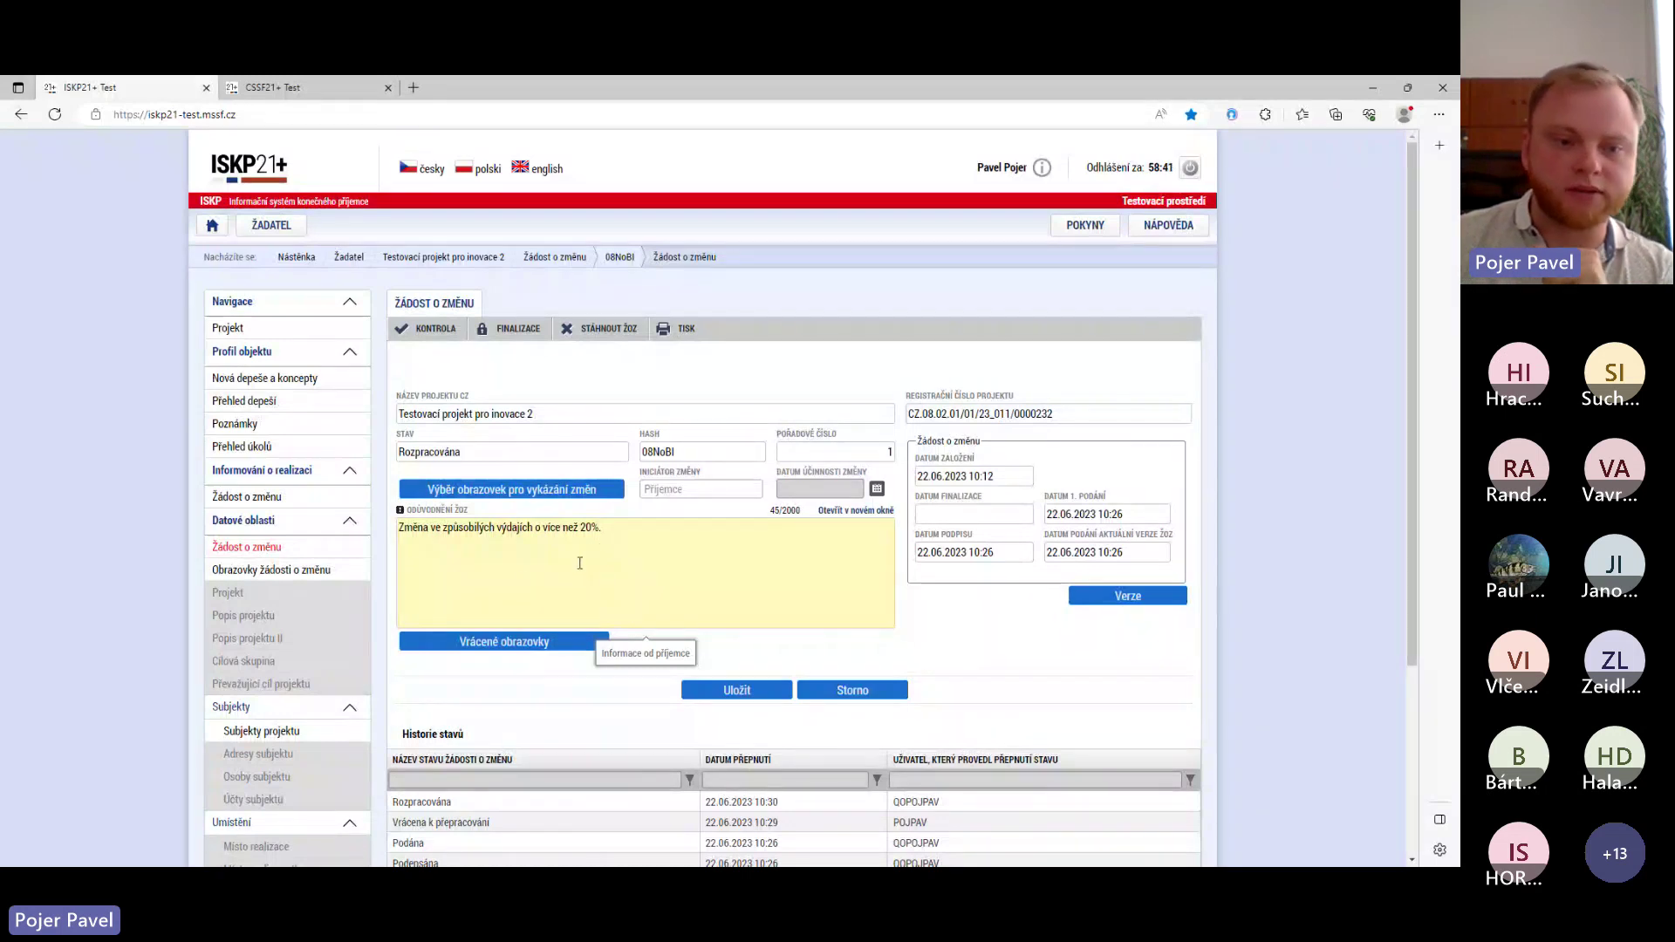
mouse_move(523, 455)
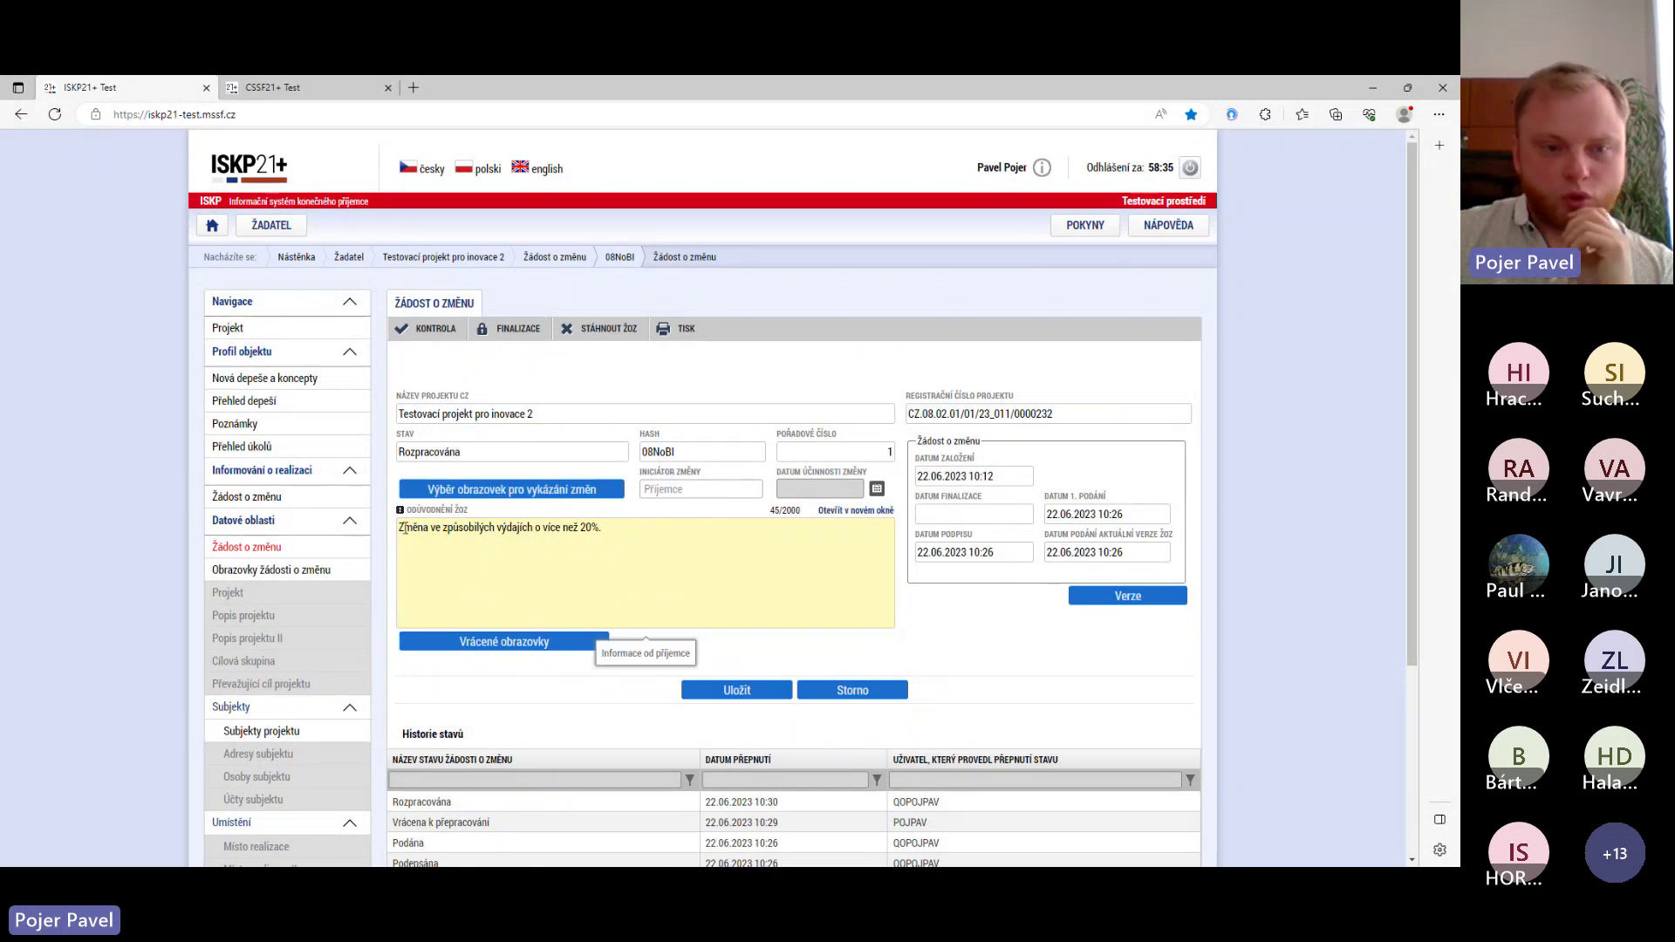
- Create a new payment request (ŽoP) from the project's Žádost o platbu list
click(229, 329)
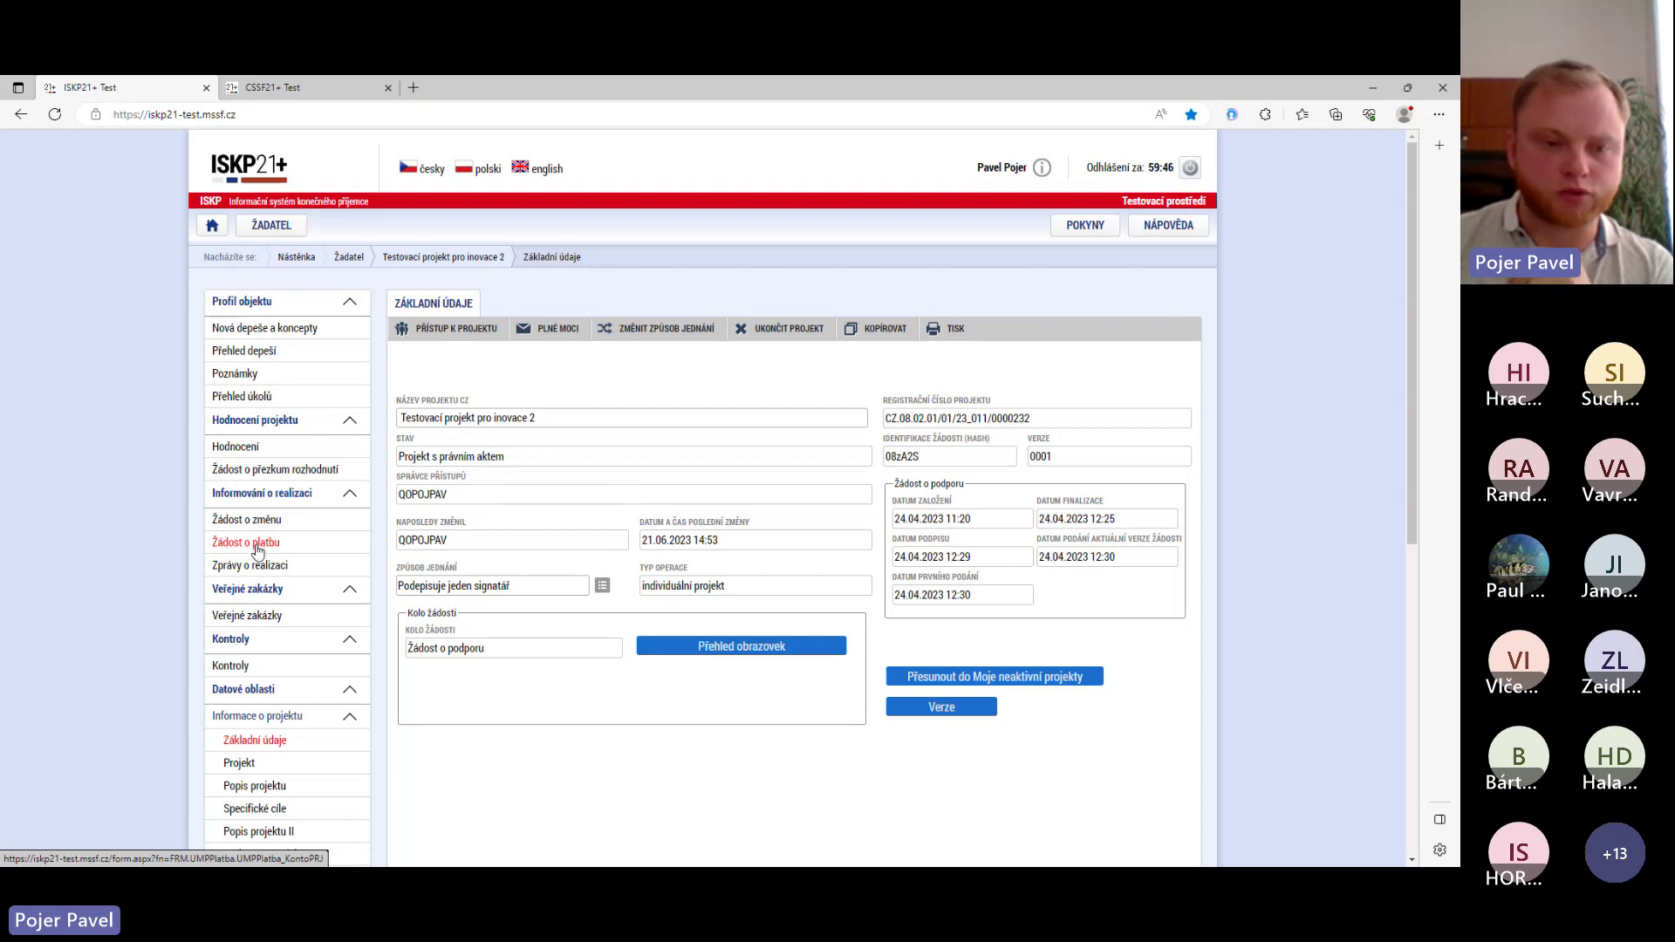
click(252, 544)
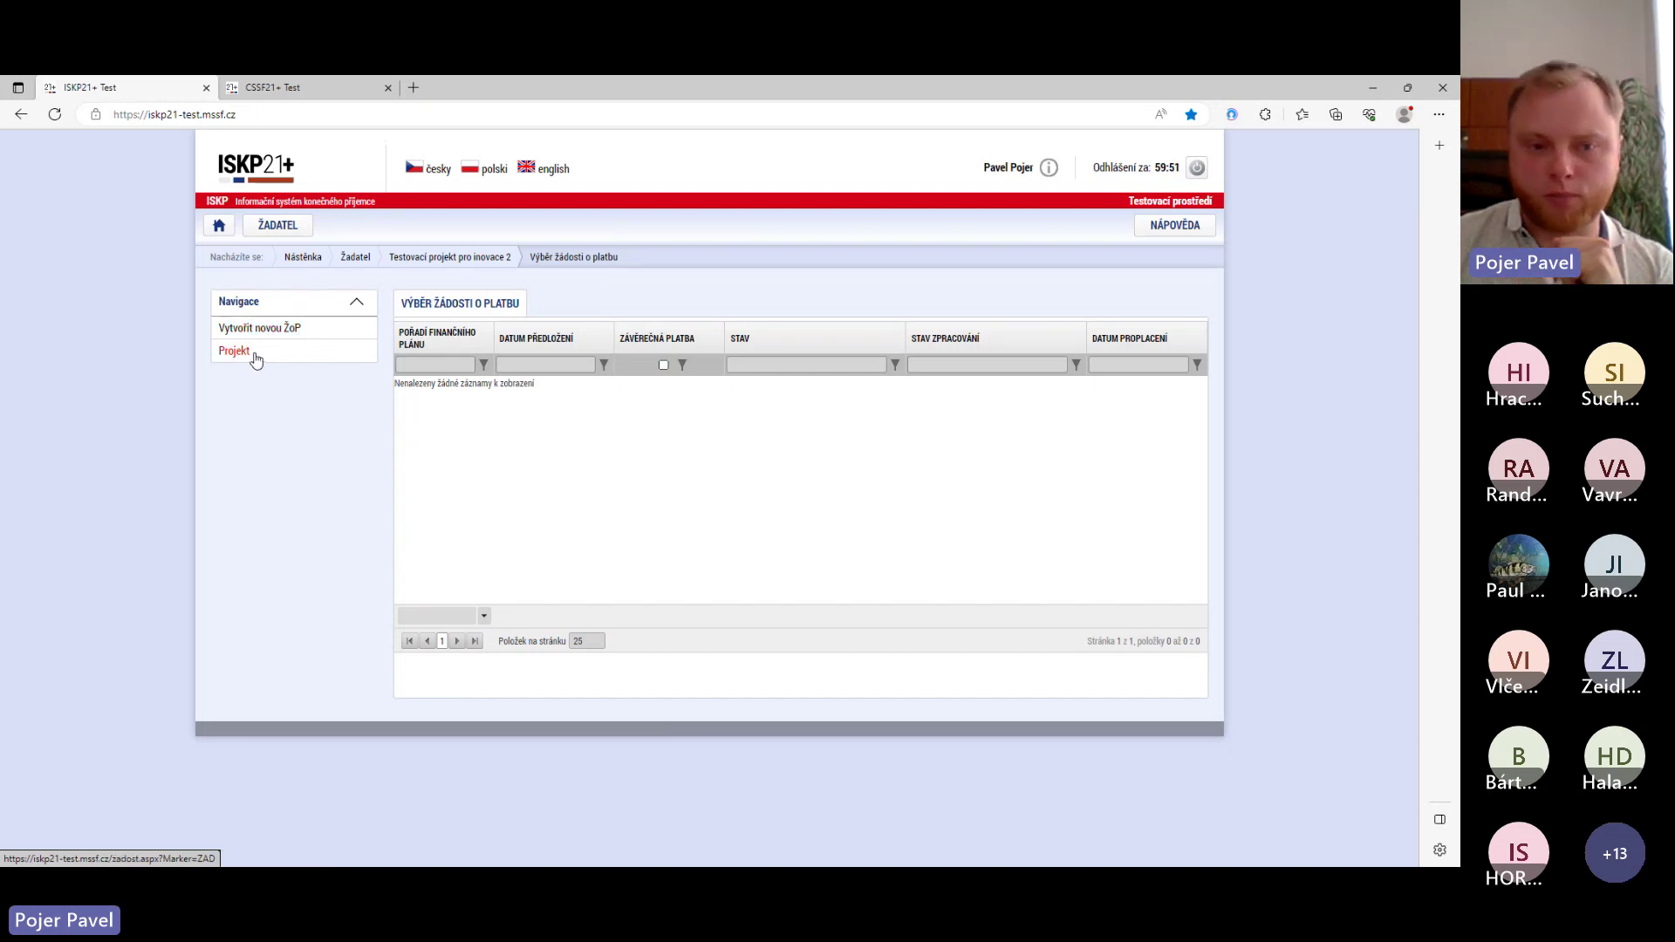
click(264, 337)
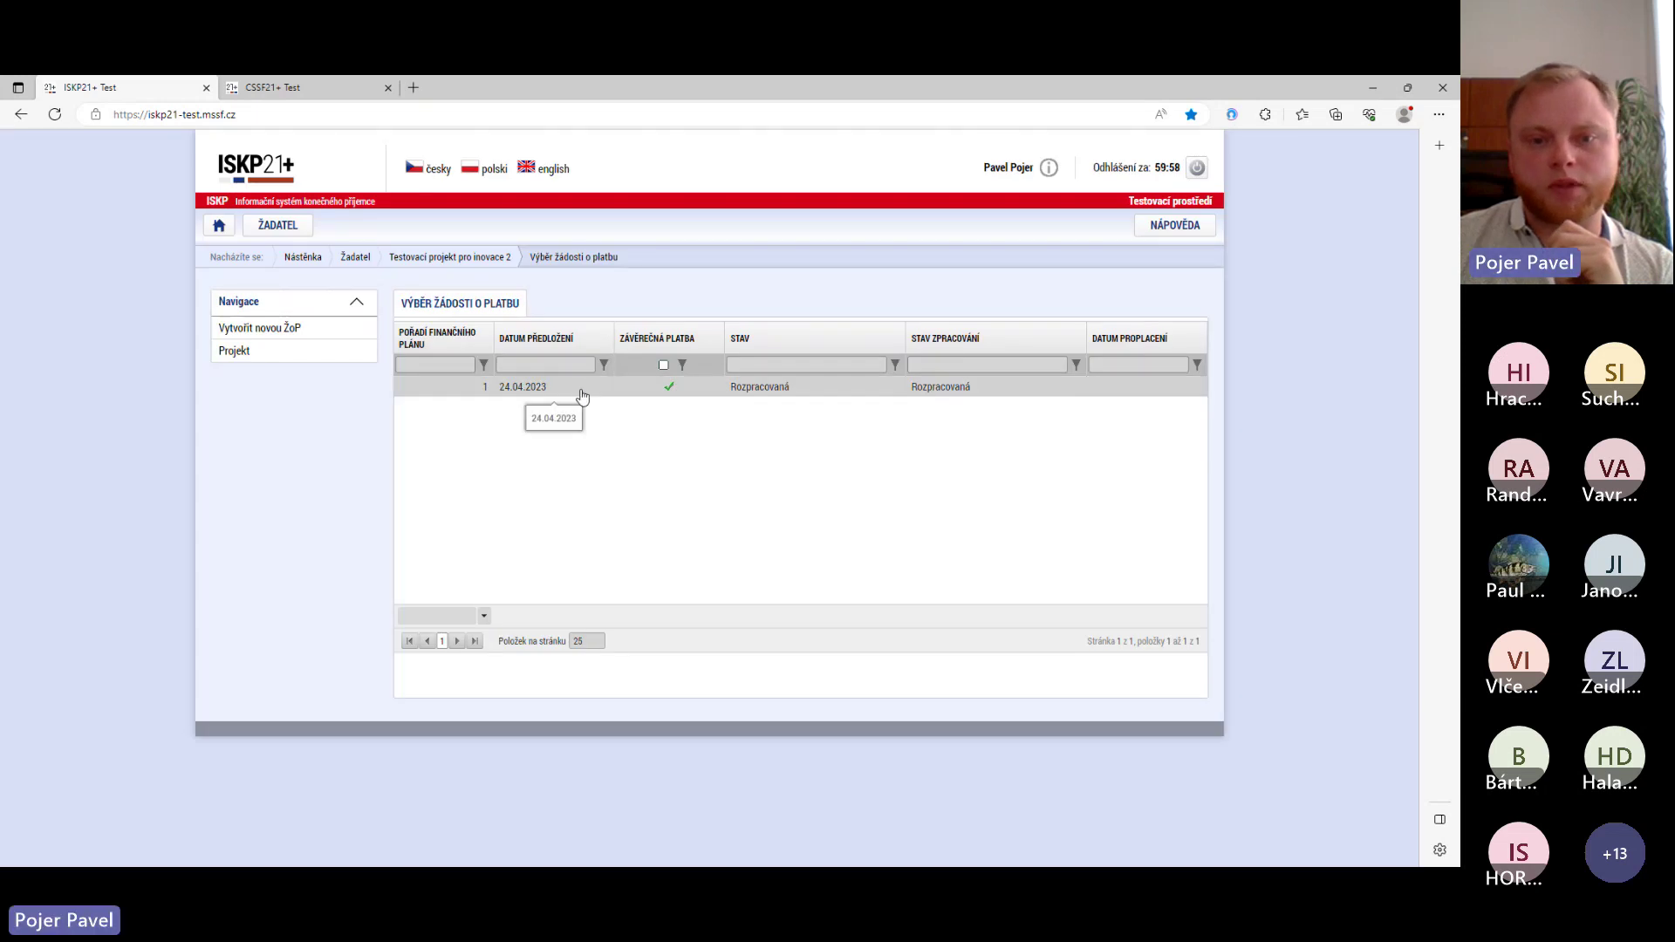
- Open the 24.04.2023 payment request and review the section's POKYNY guidance
click(574, 388)
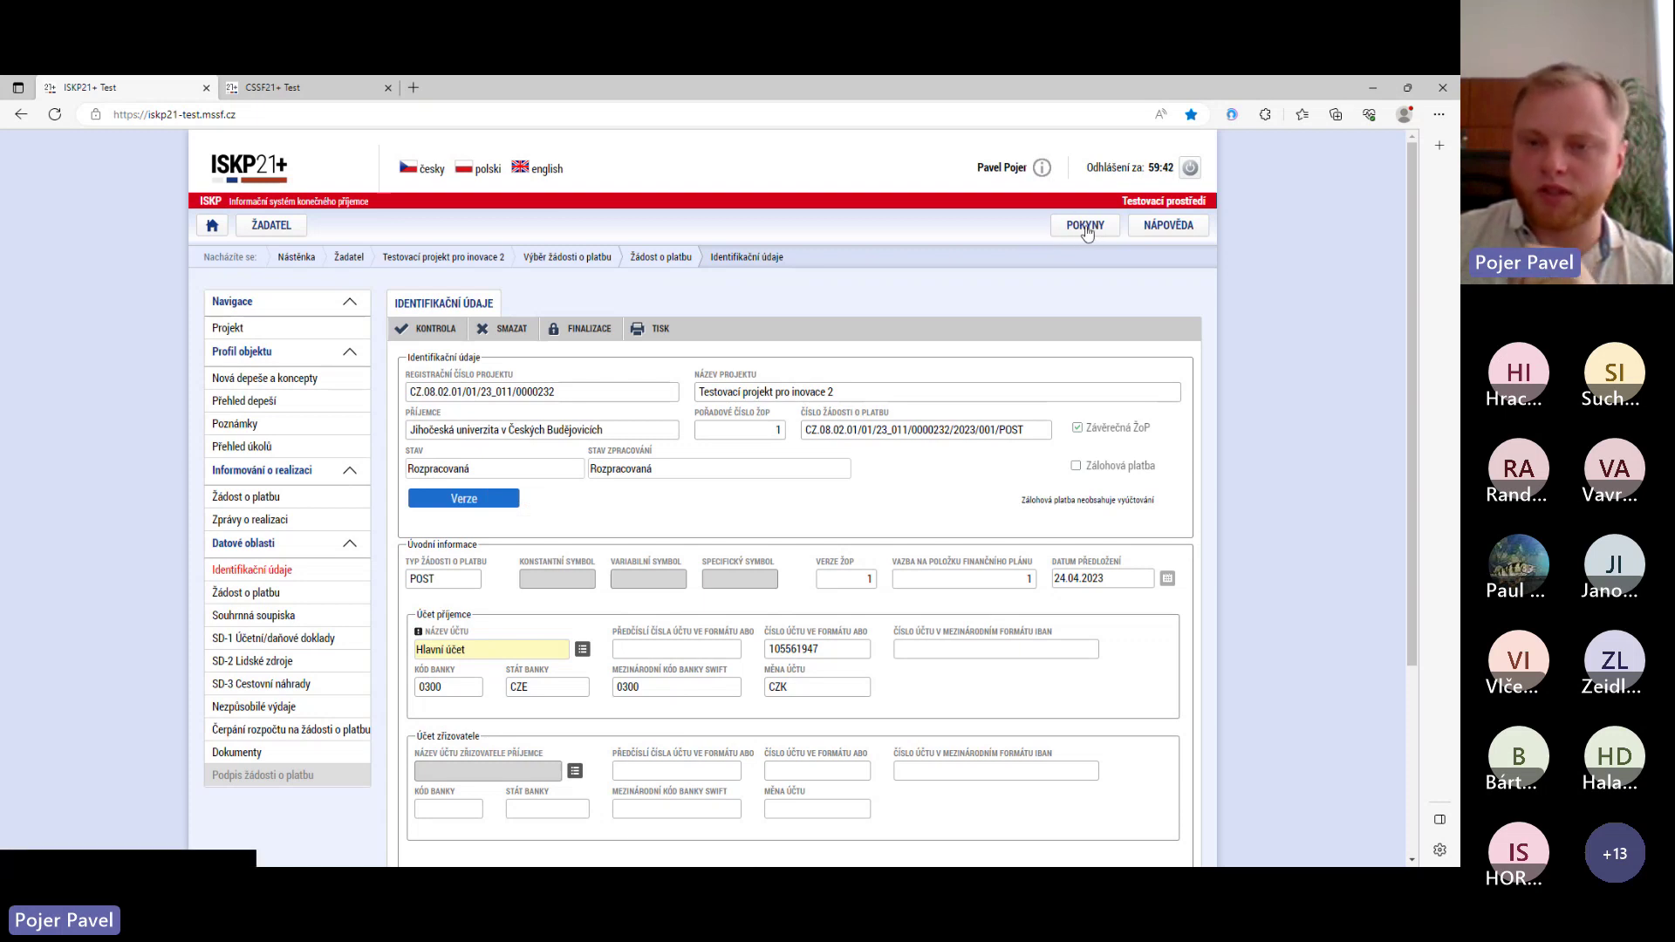
click(1086, 228)
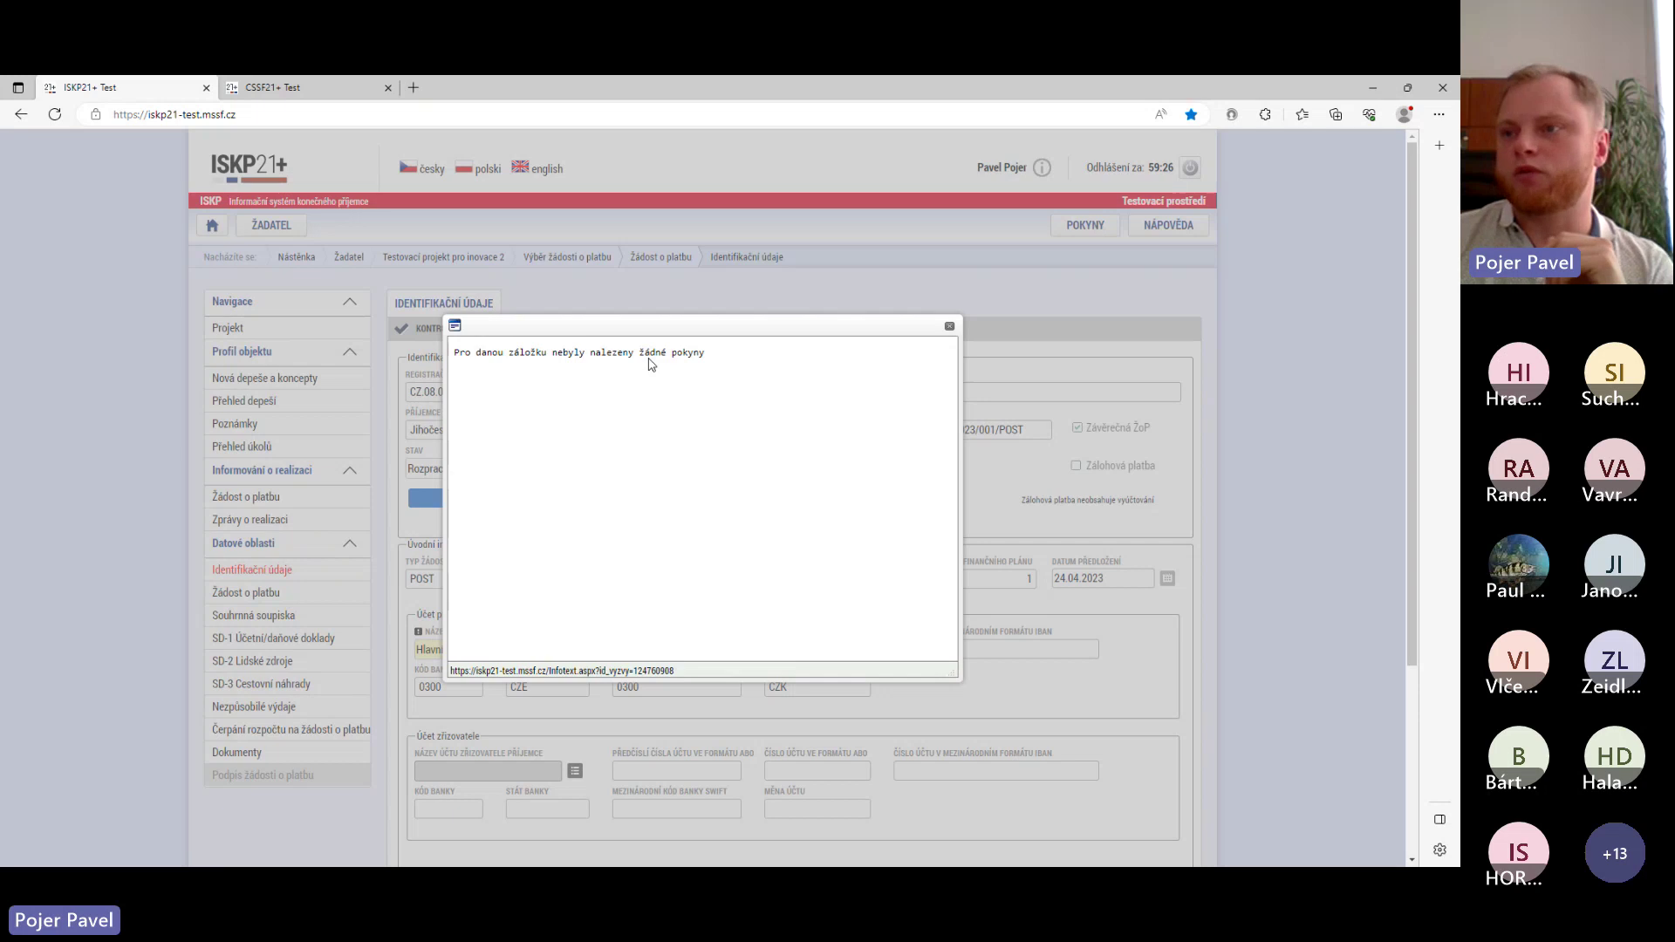
click(950, 327)
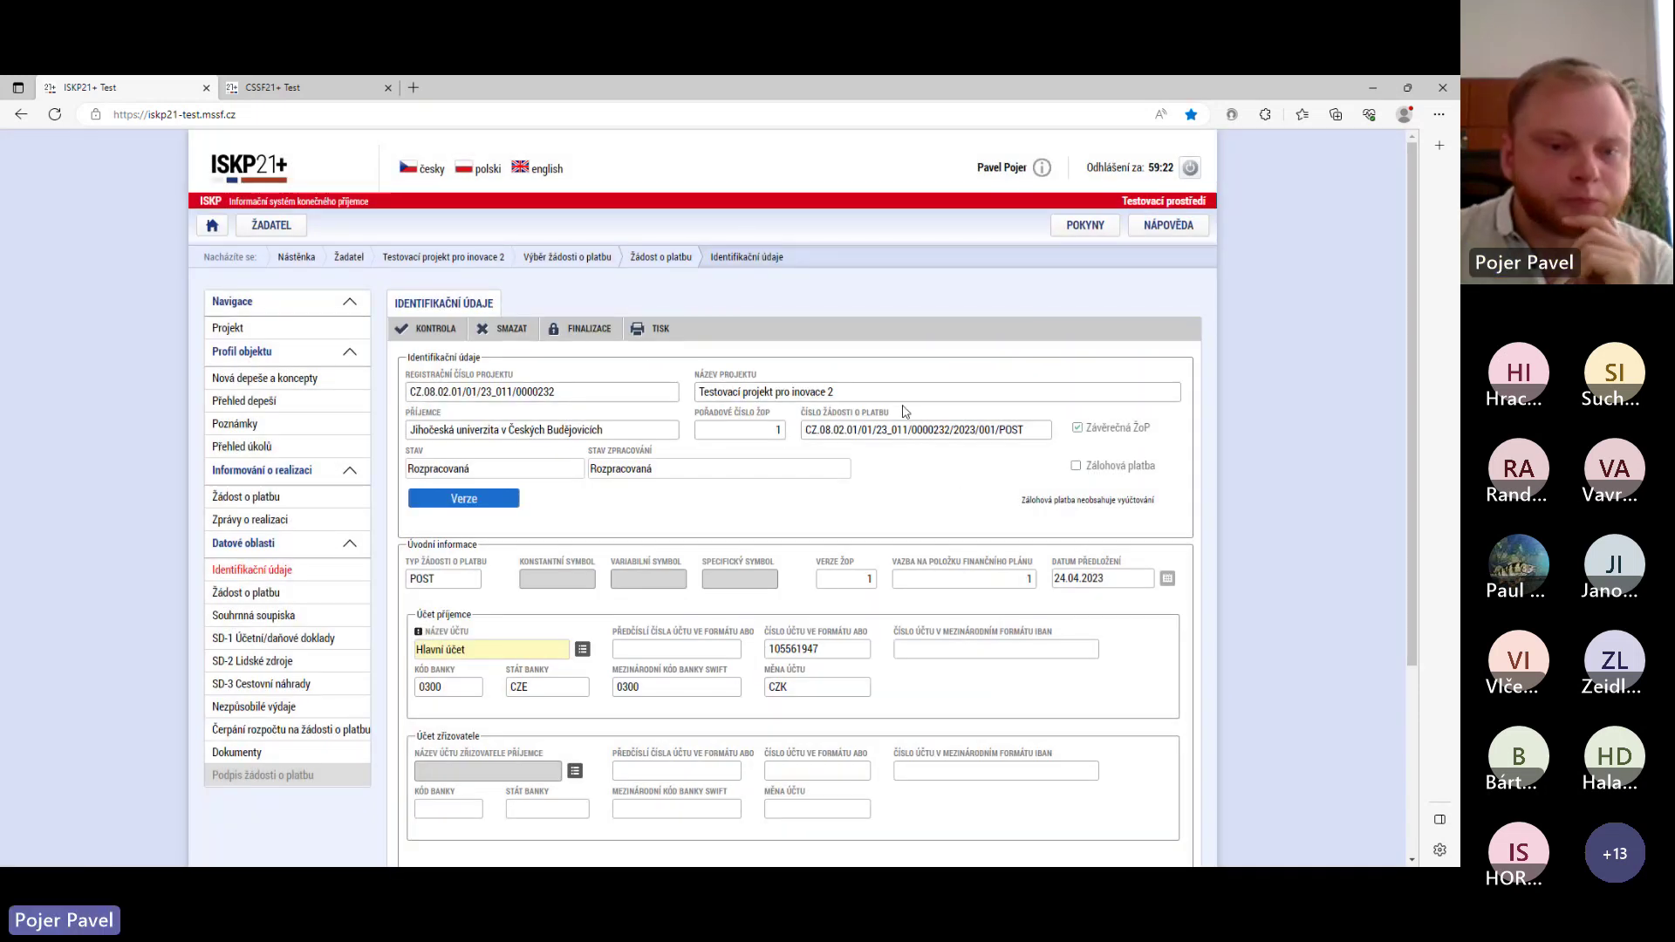
scroll(744, 476, down, 1)
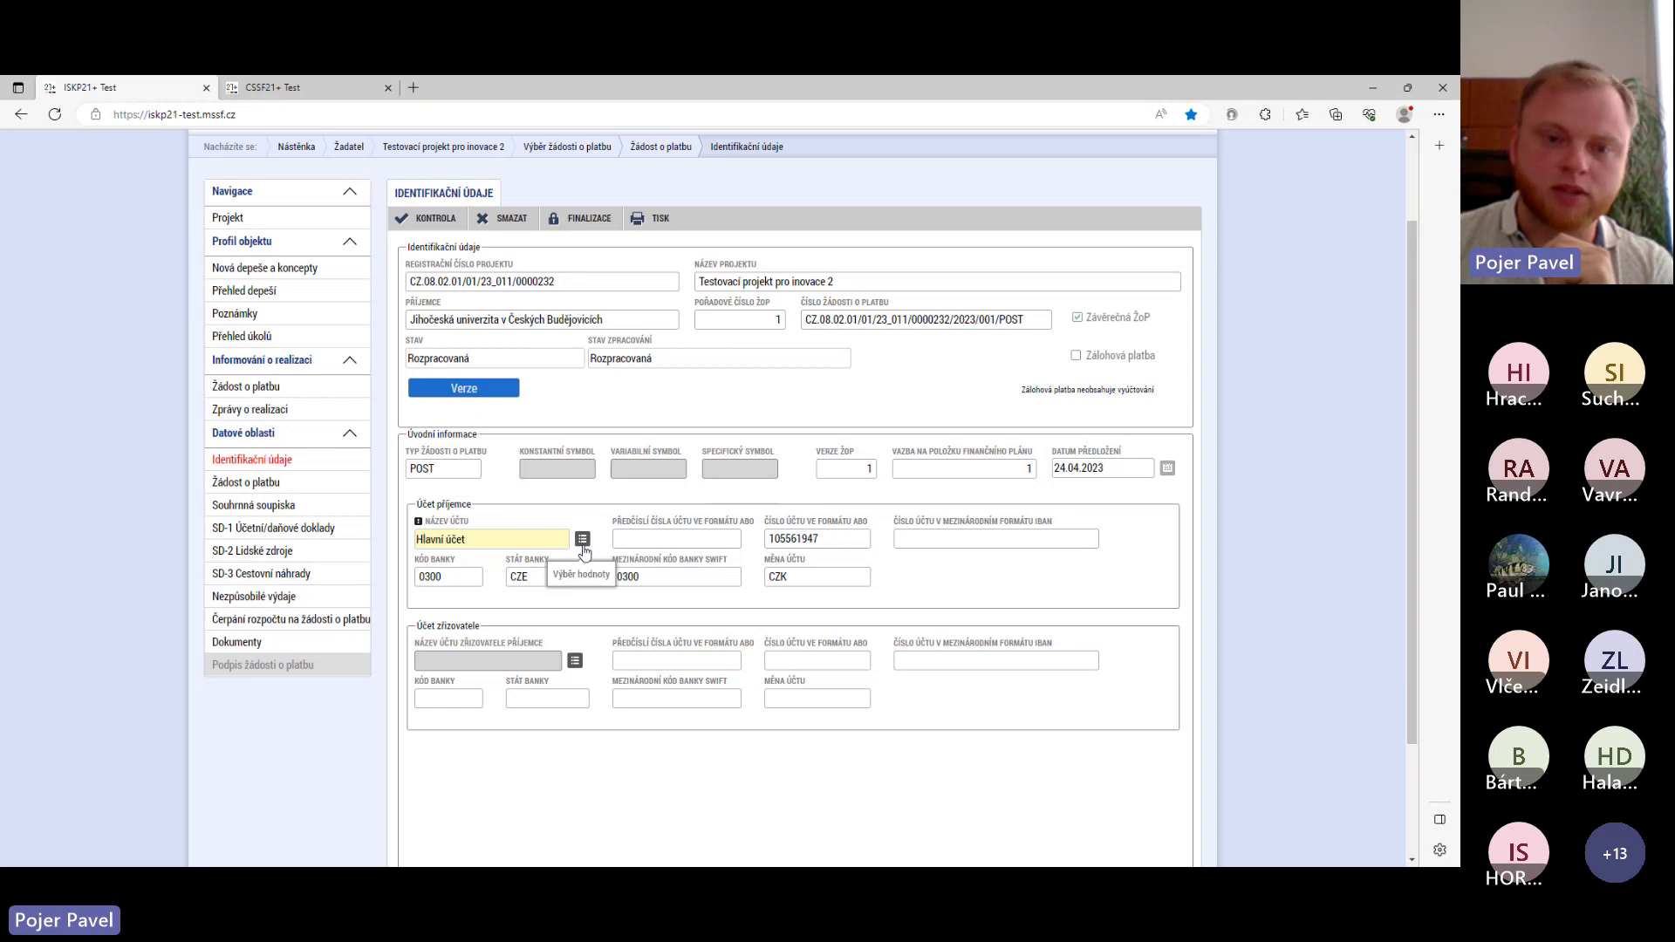
- Check the Název účtu options, keep Hlavní účet, and save the identification details
click(583, 540)
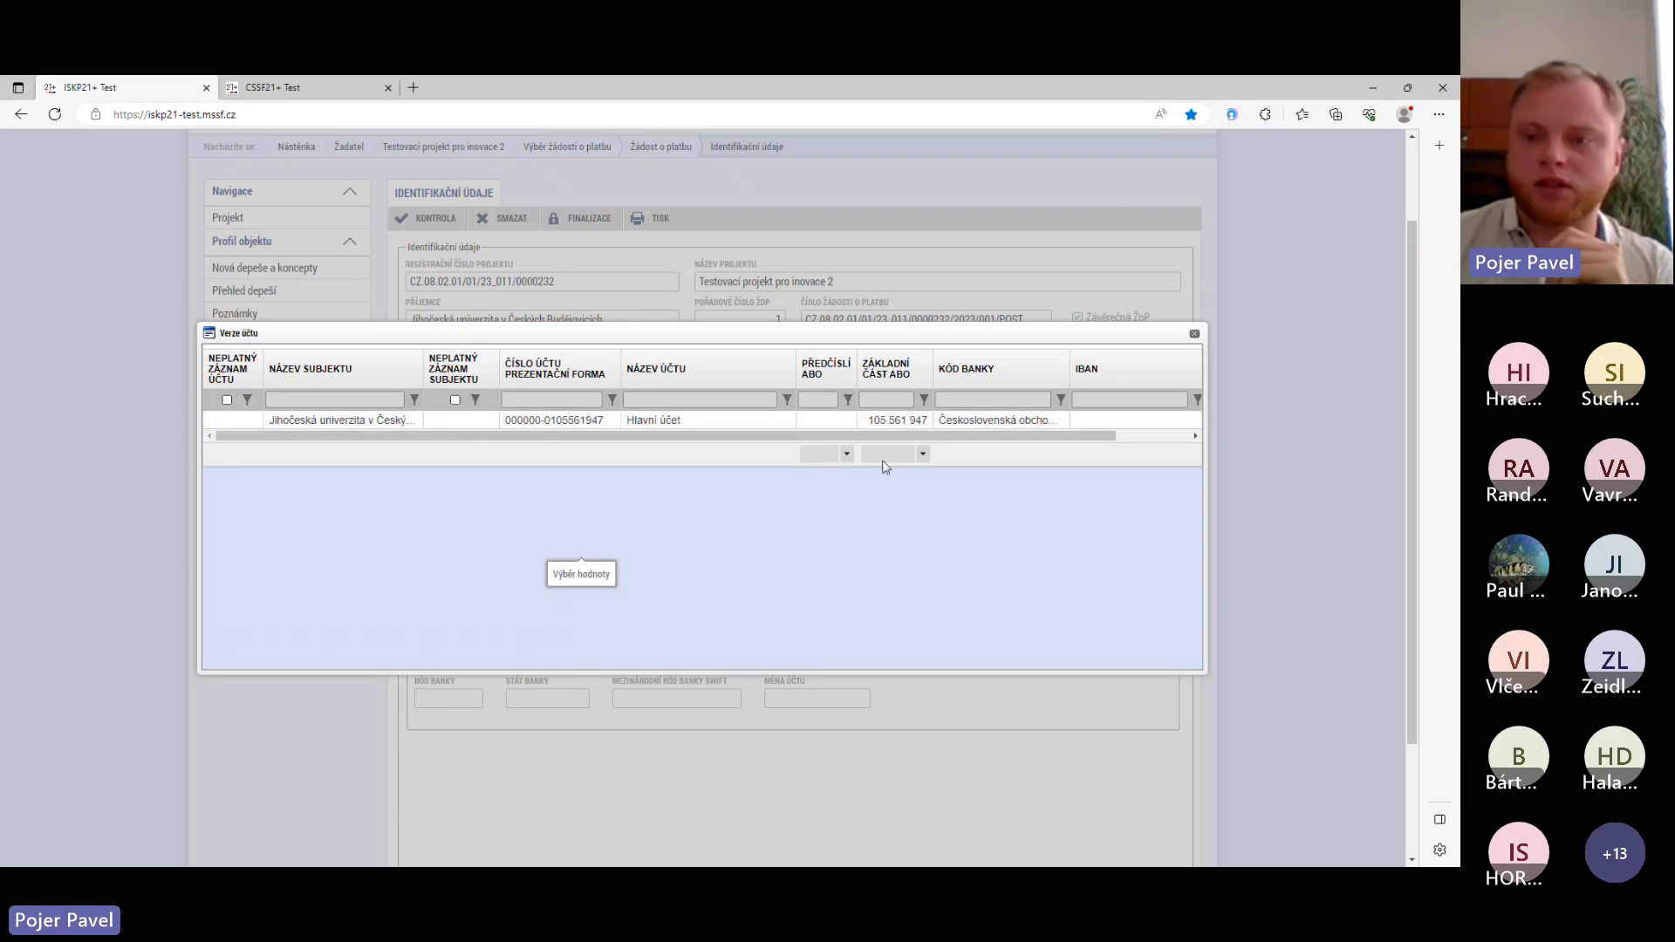
click(1194, 334)
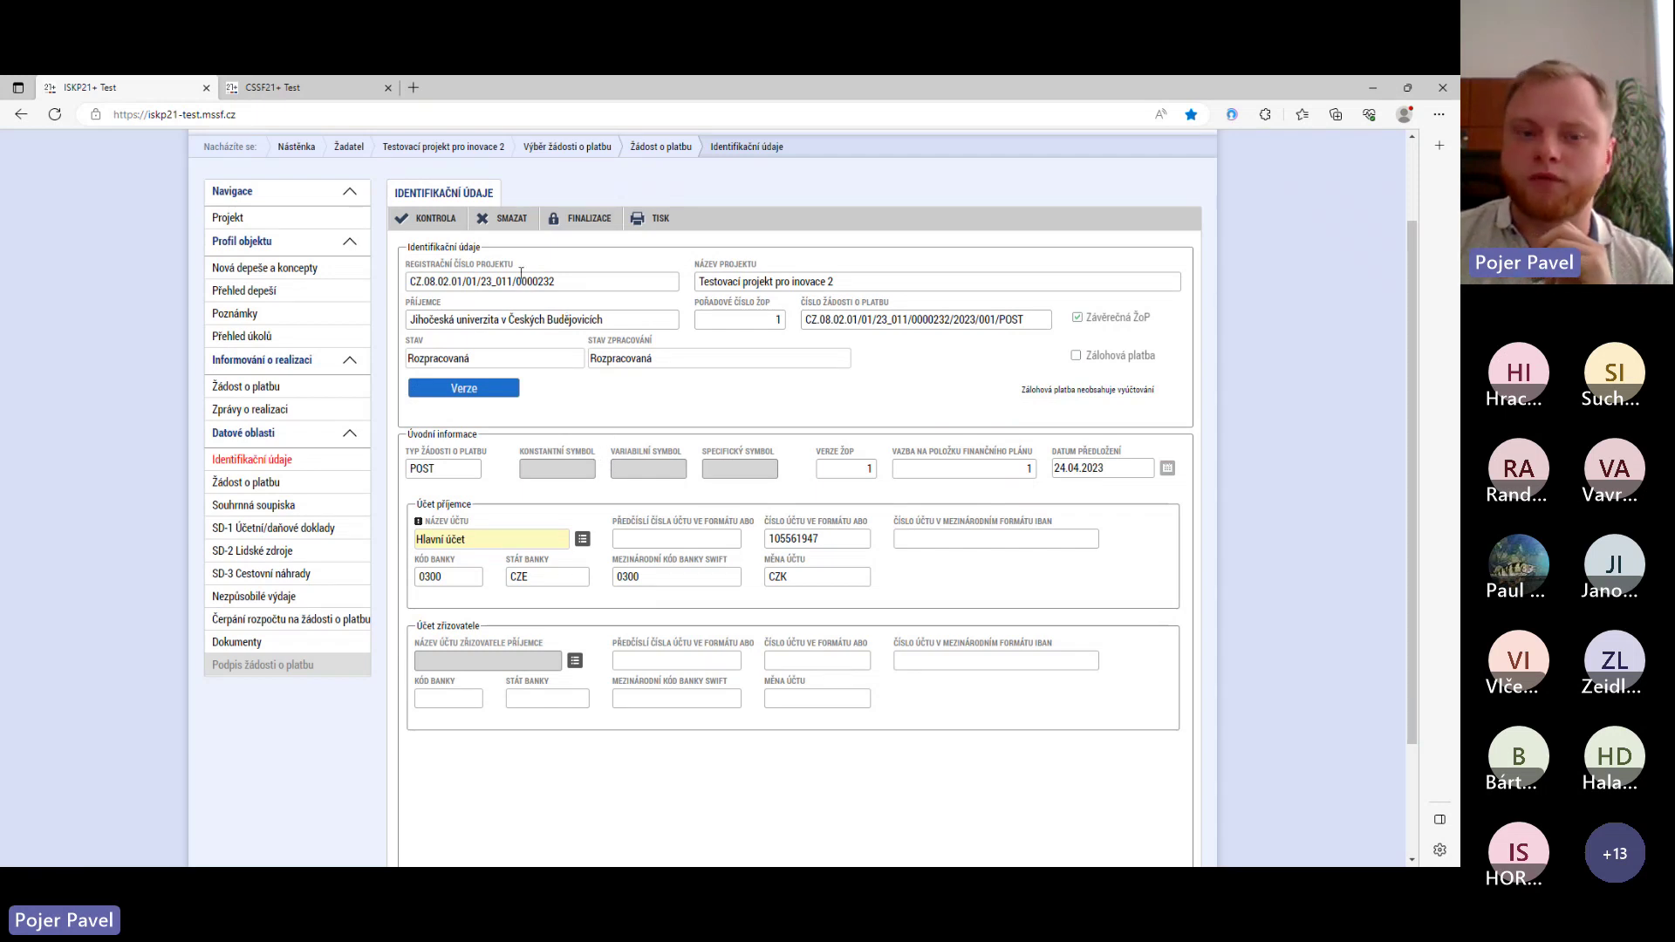
scroll(549, 418, down, 2)
scroll(550, 419, up, 3)
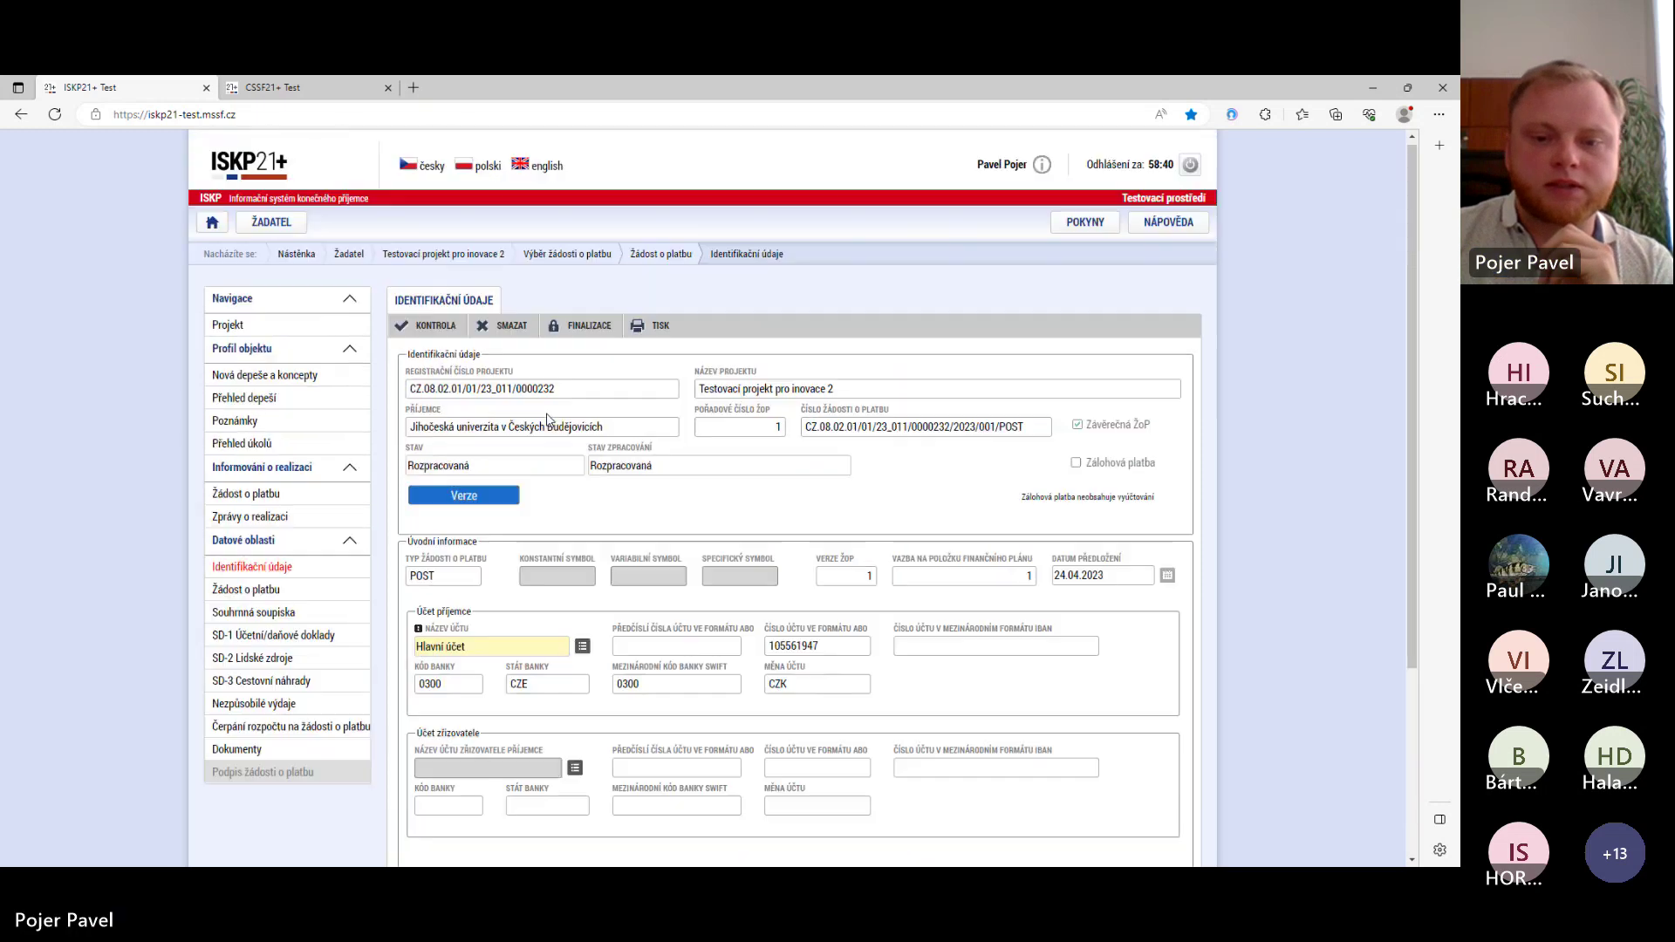
scroll(548, 419, down, 3)
click(724, 794)
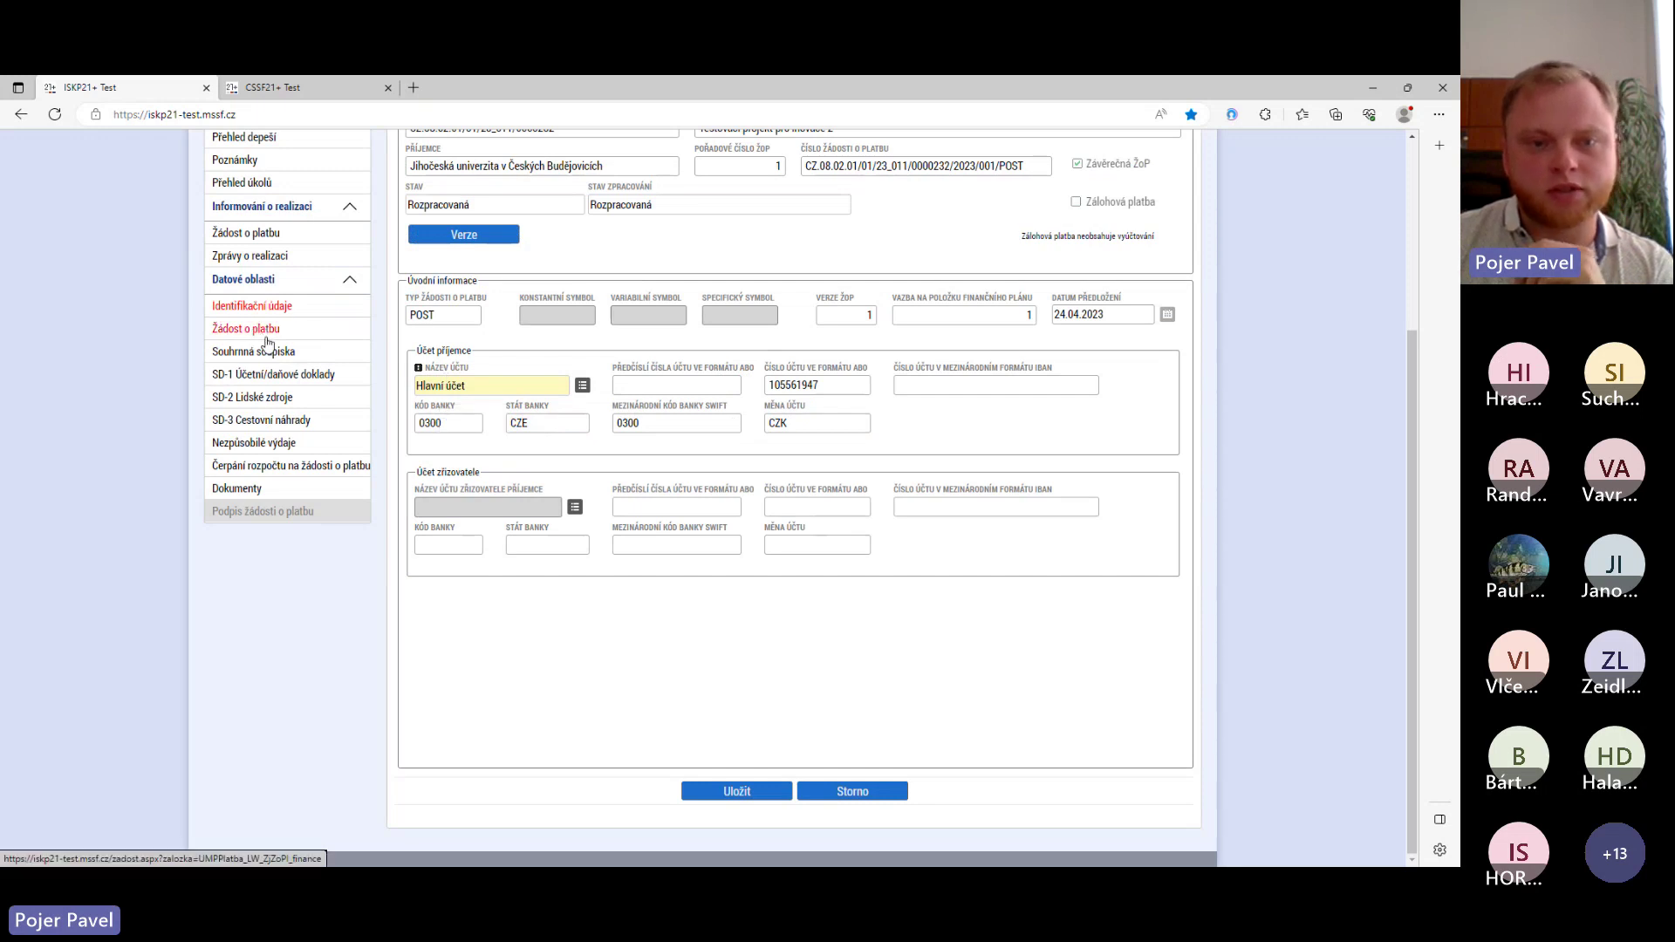
scroll(261, 349, up, 1)
- Show the Žádost o platbu data area, where all requested eligible expenditure reads 0,00
click(247, 441)
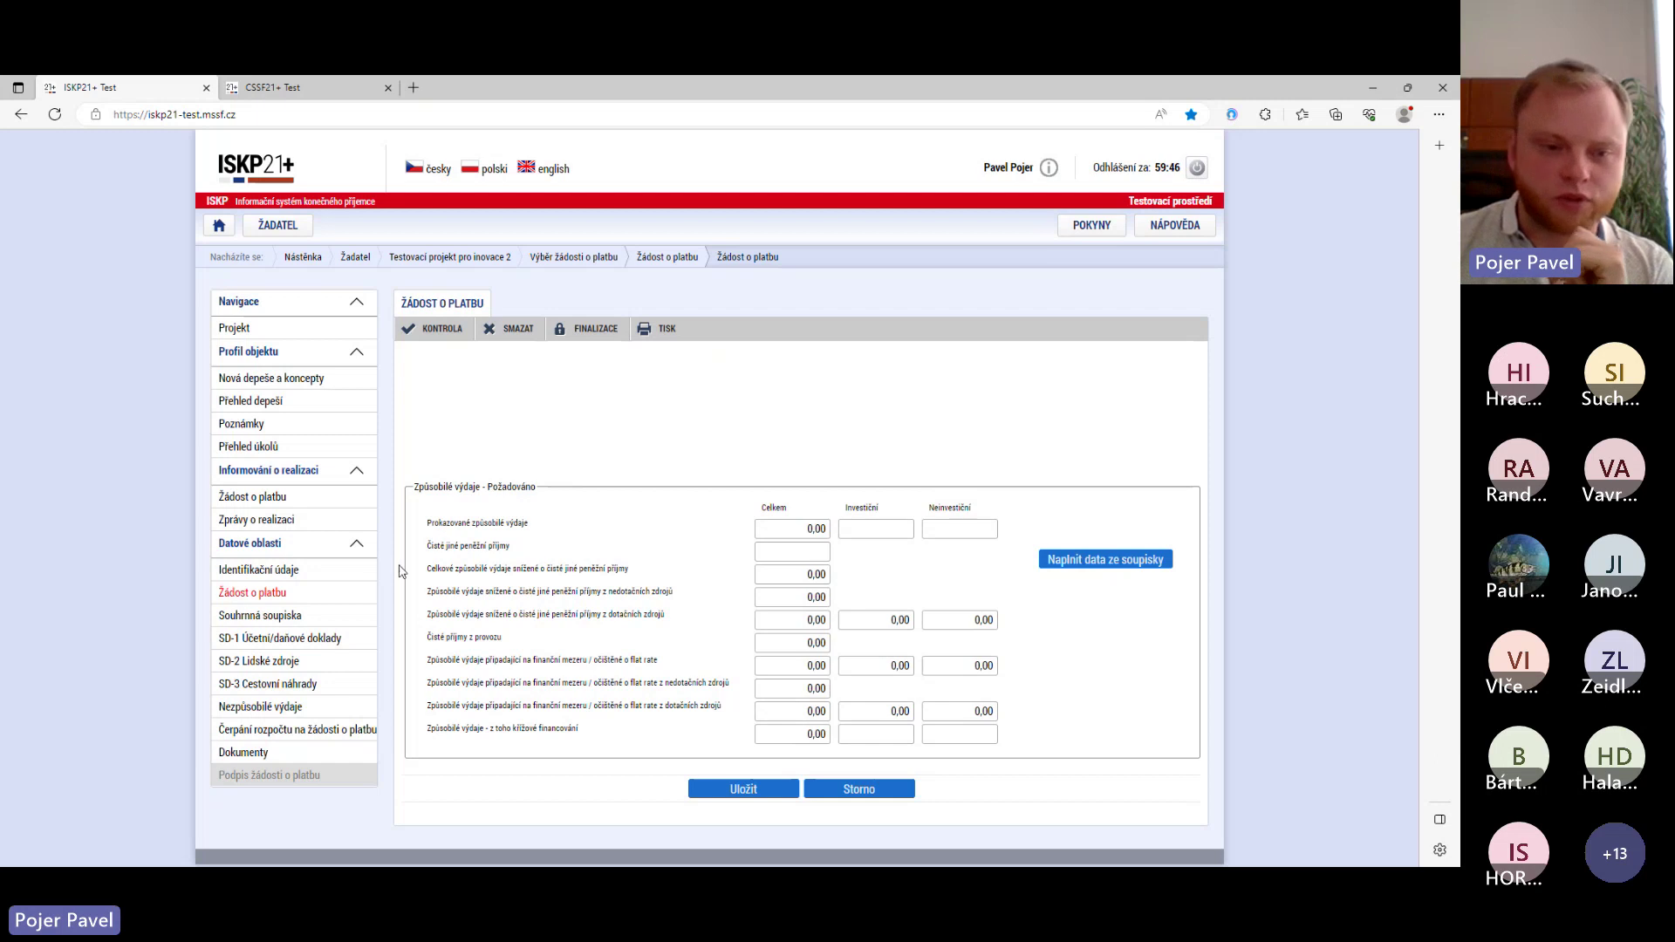
- Add a Souhrnná soupiska with Evidenční číslo '1. soupiska' and save it
click(264, 617)
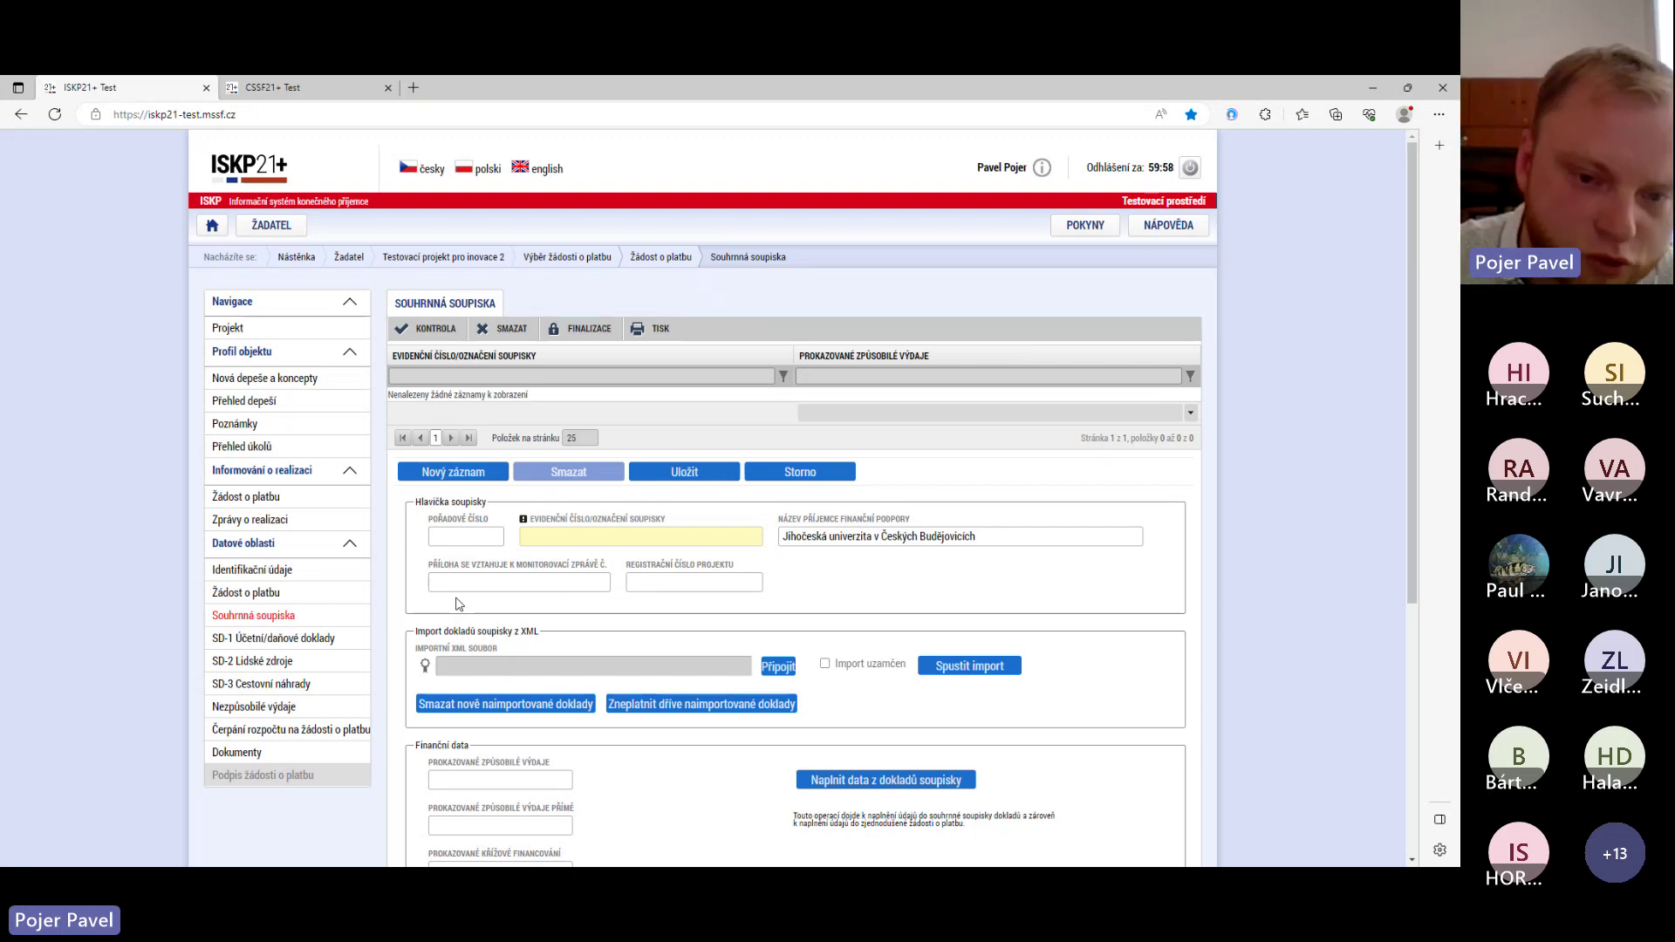
click(528, 537)
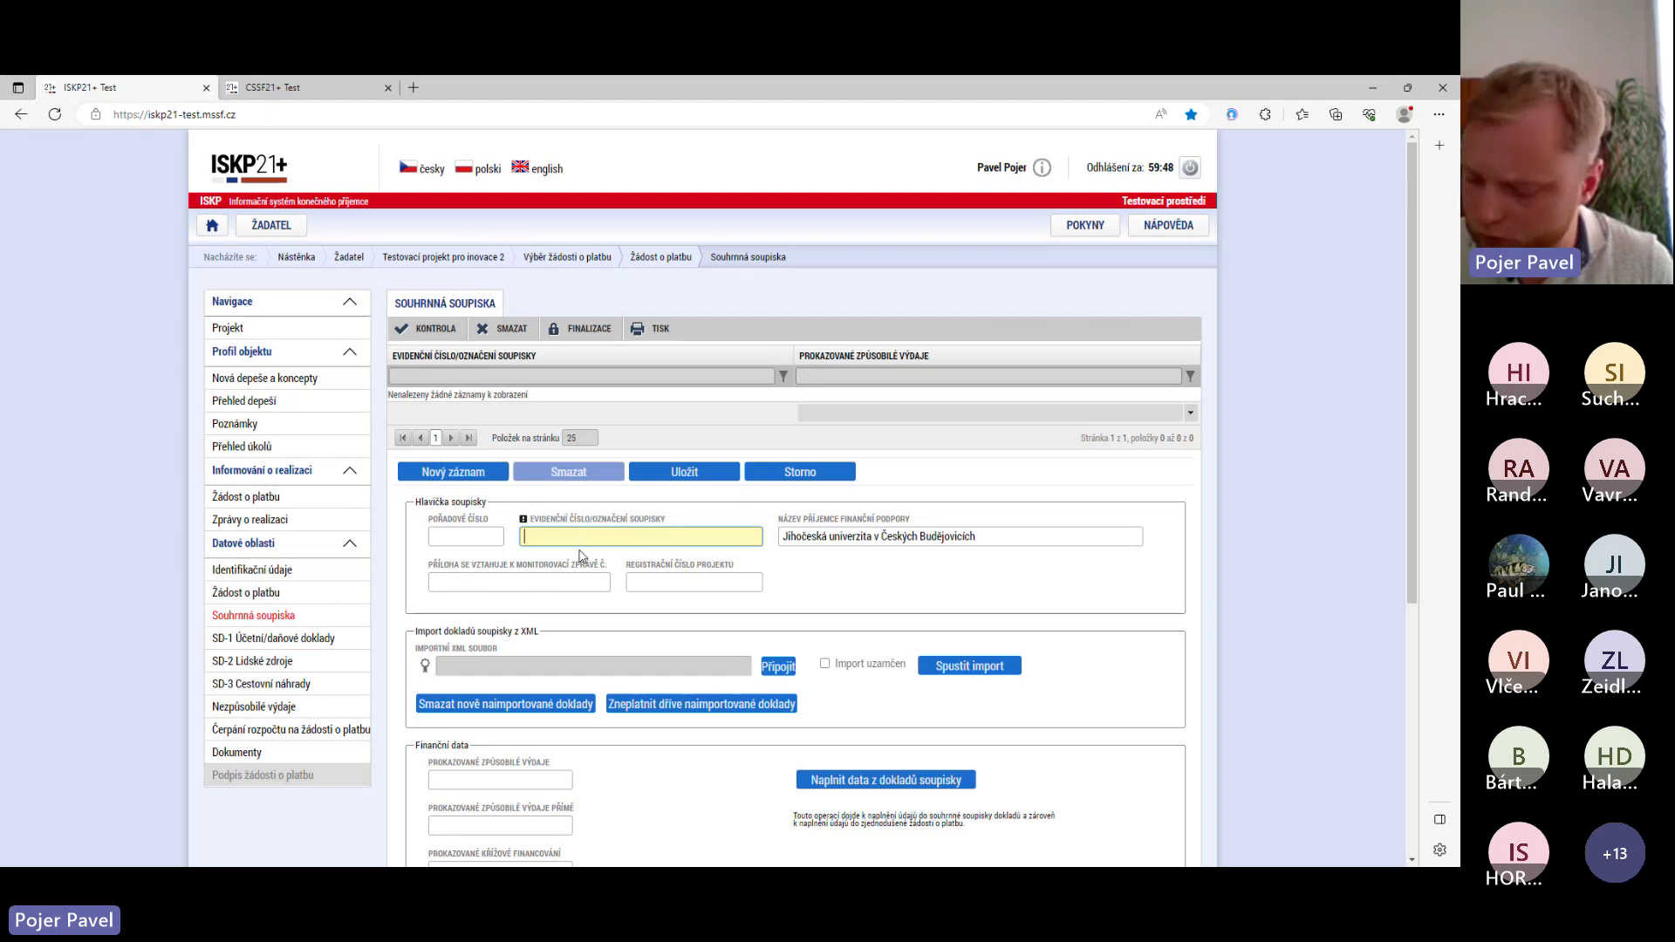
text(1)
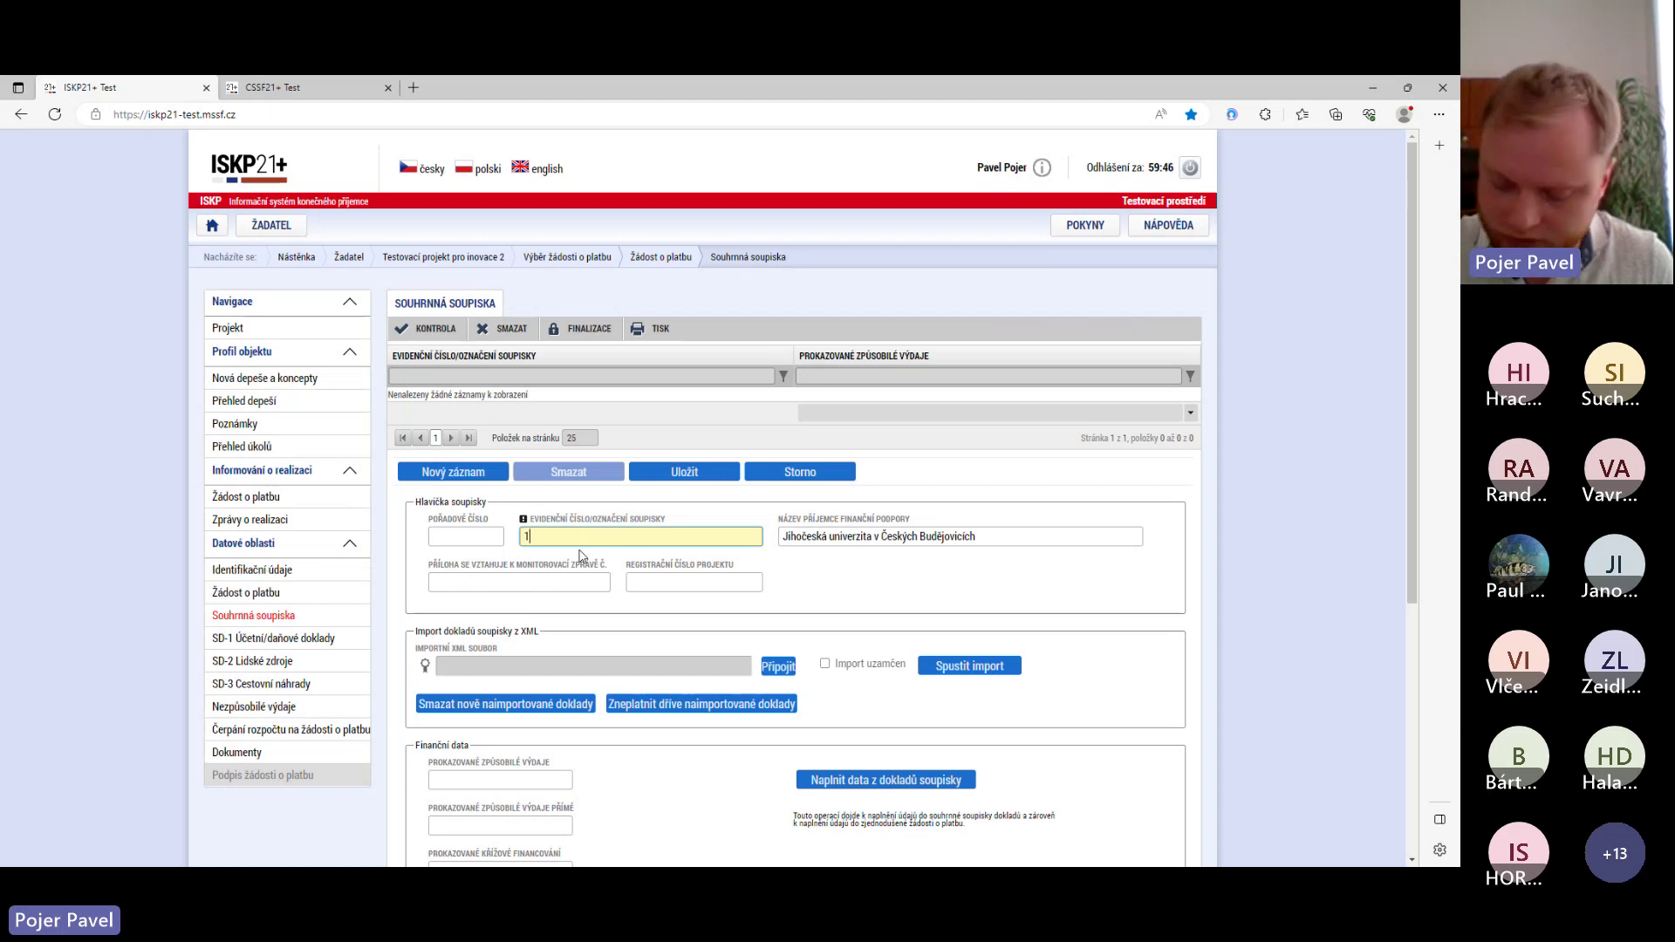
text(. s)
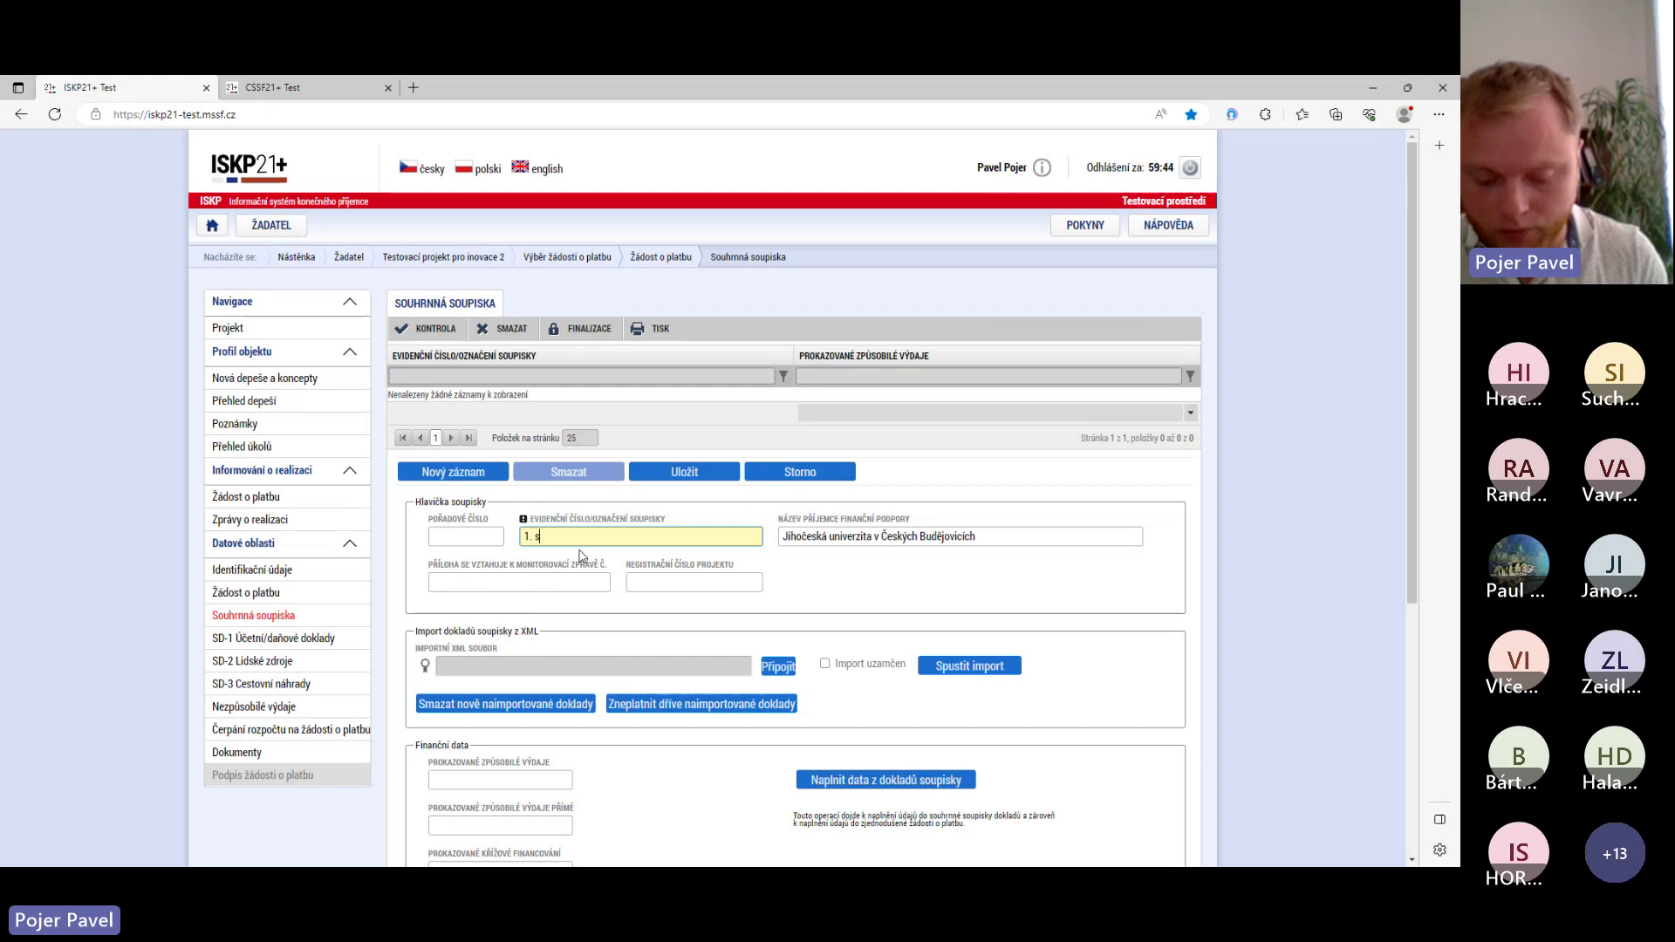
text(oupiska)
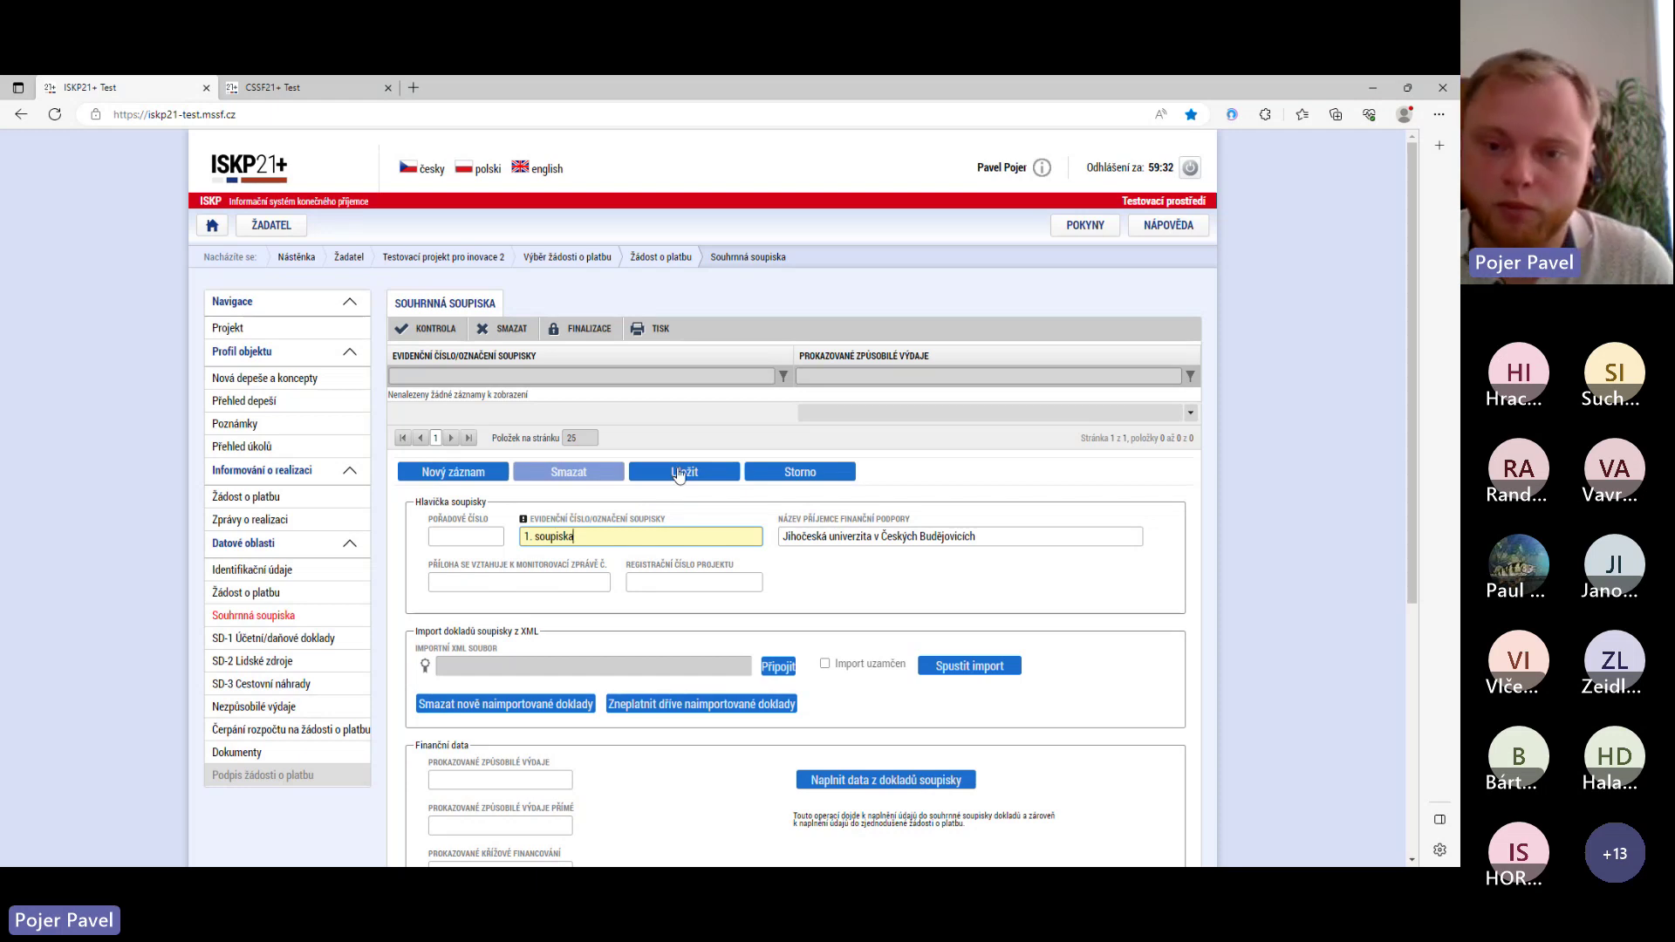
click(679, 472)
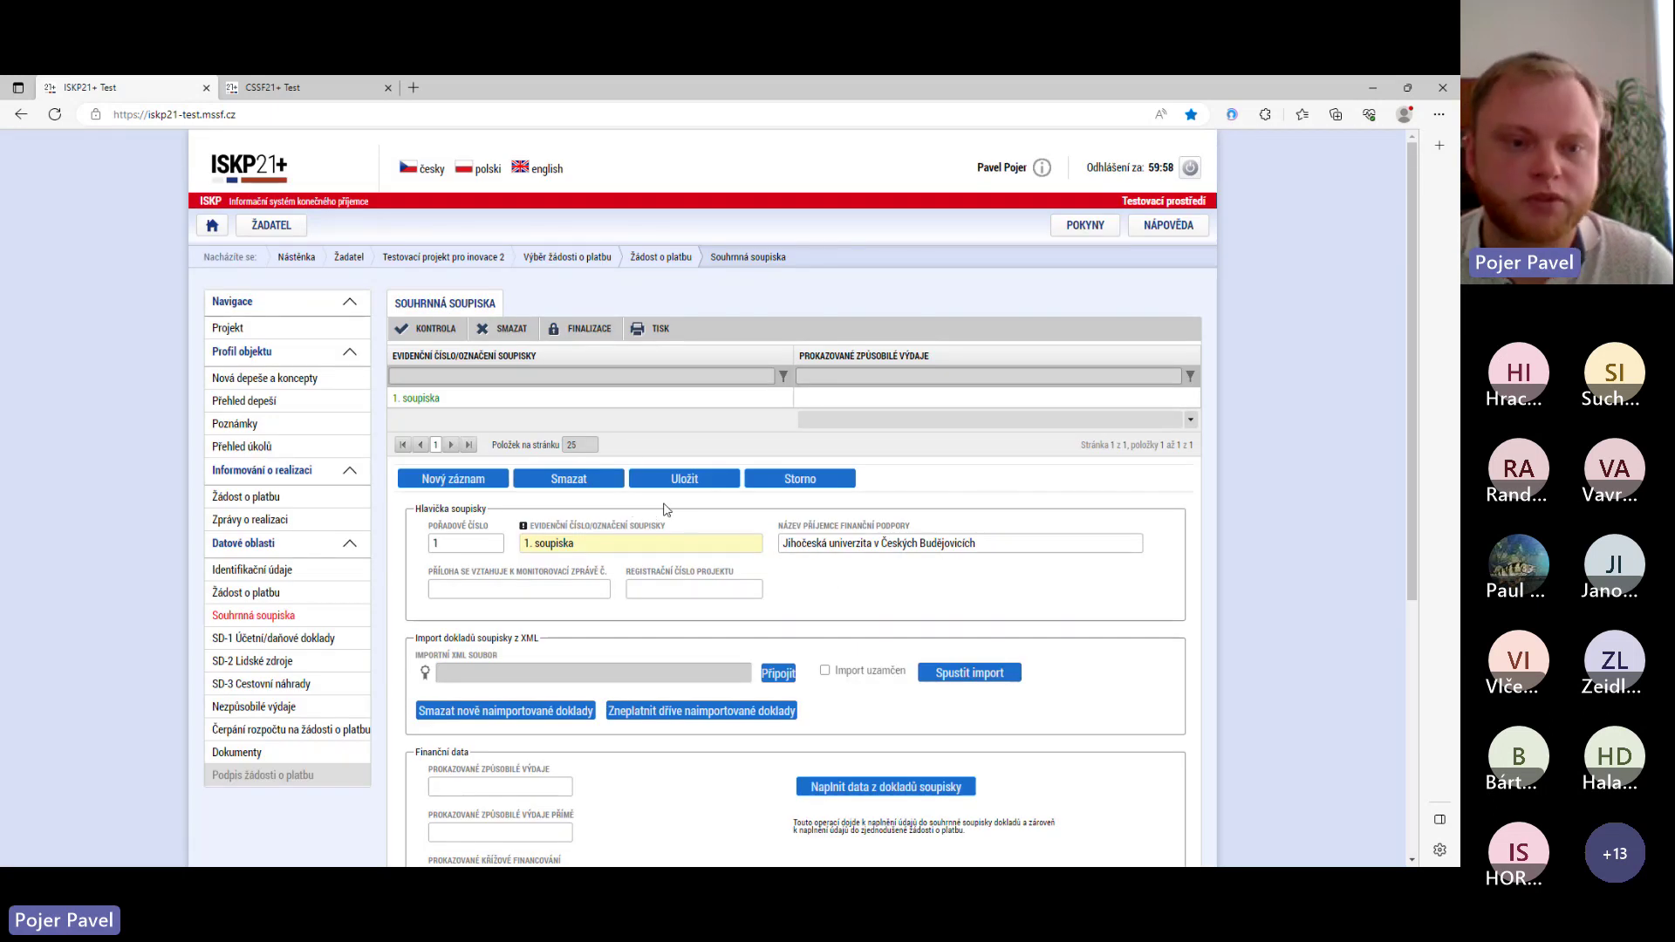
scroll(667, 510, down, 3)
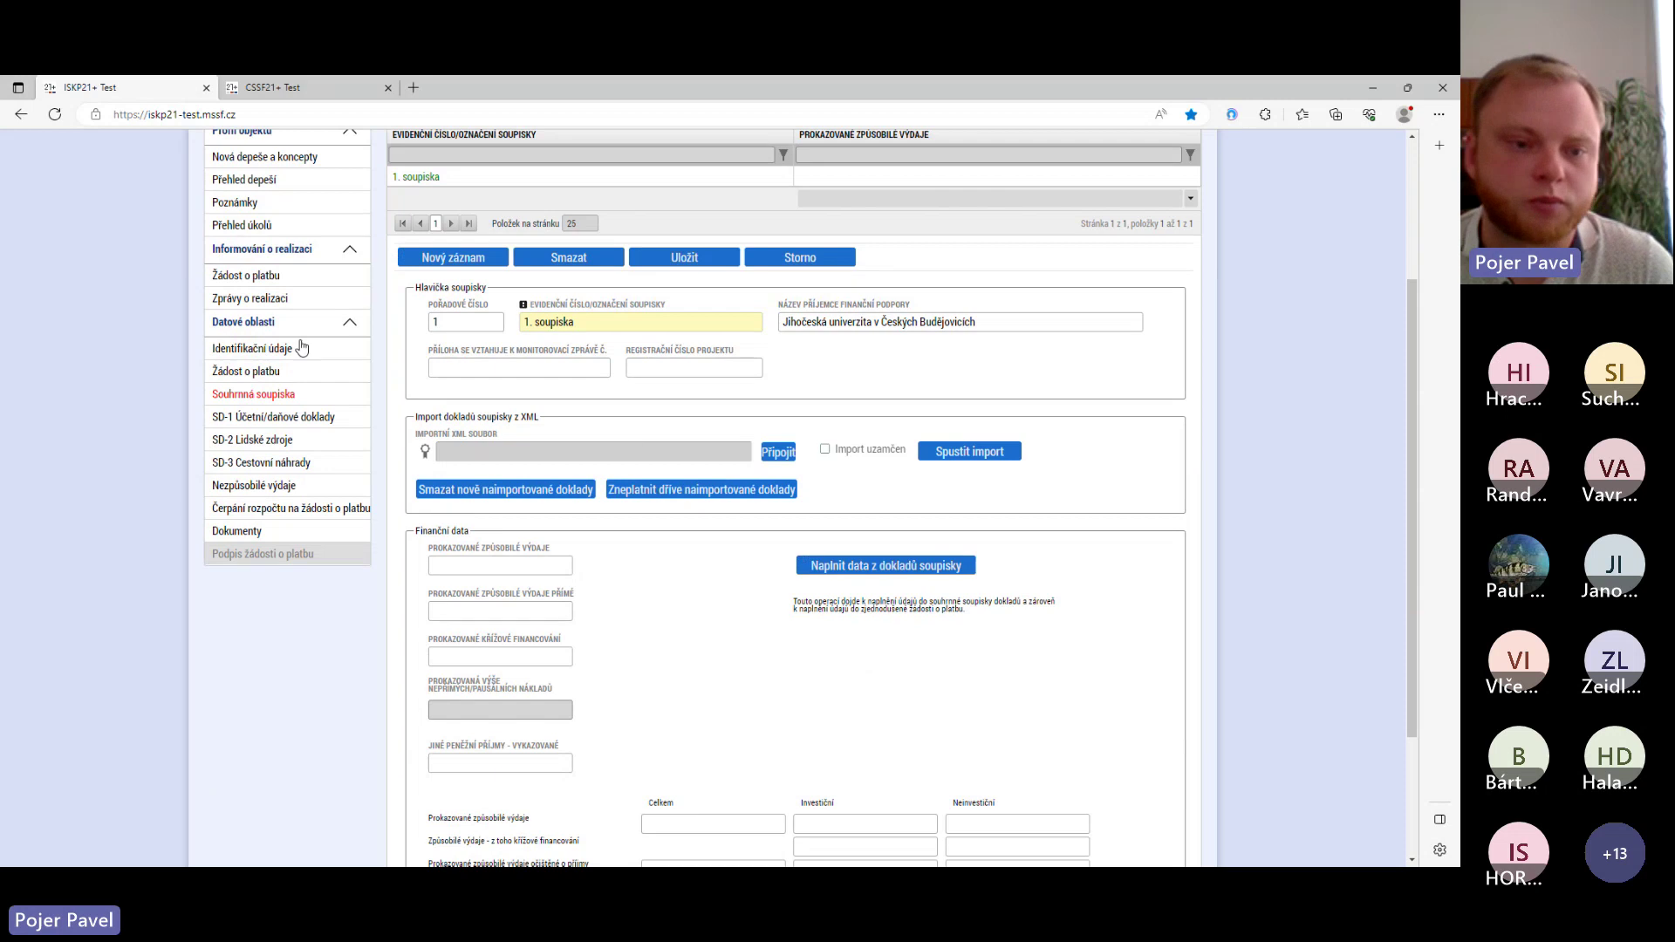
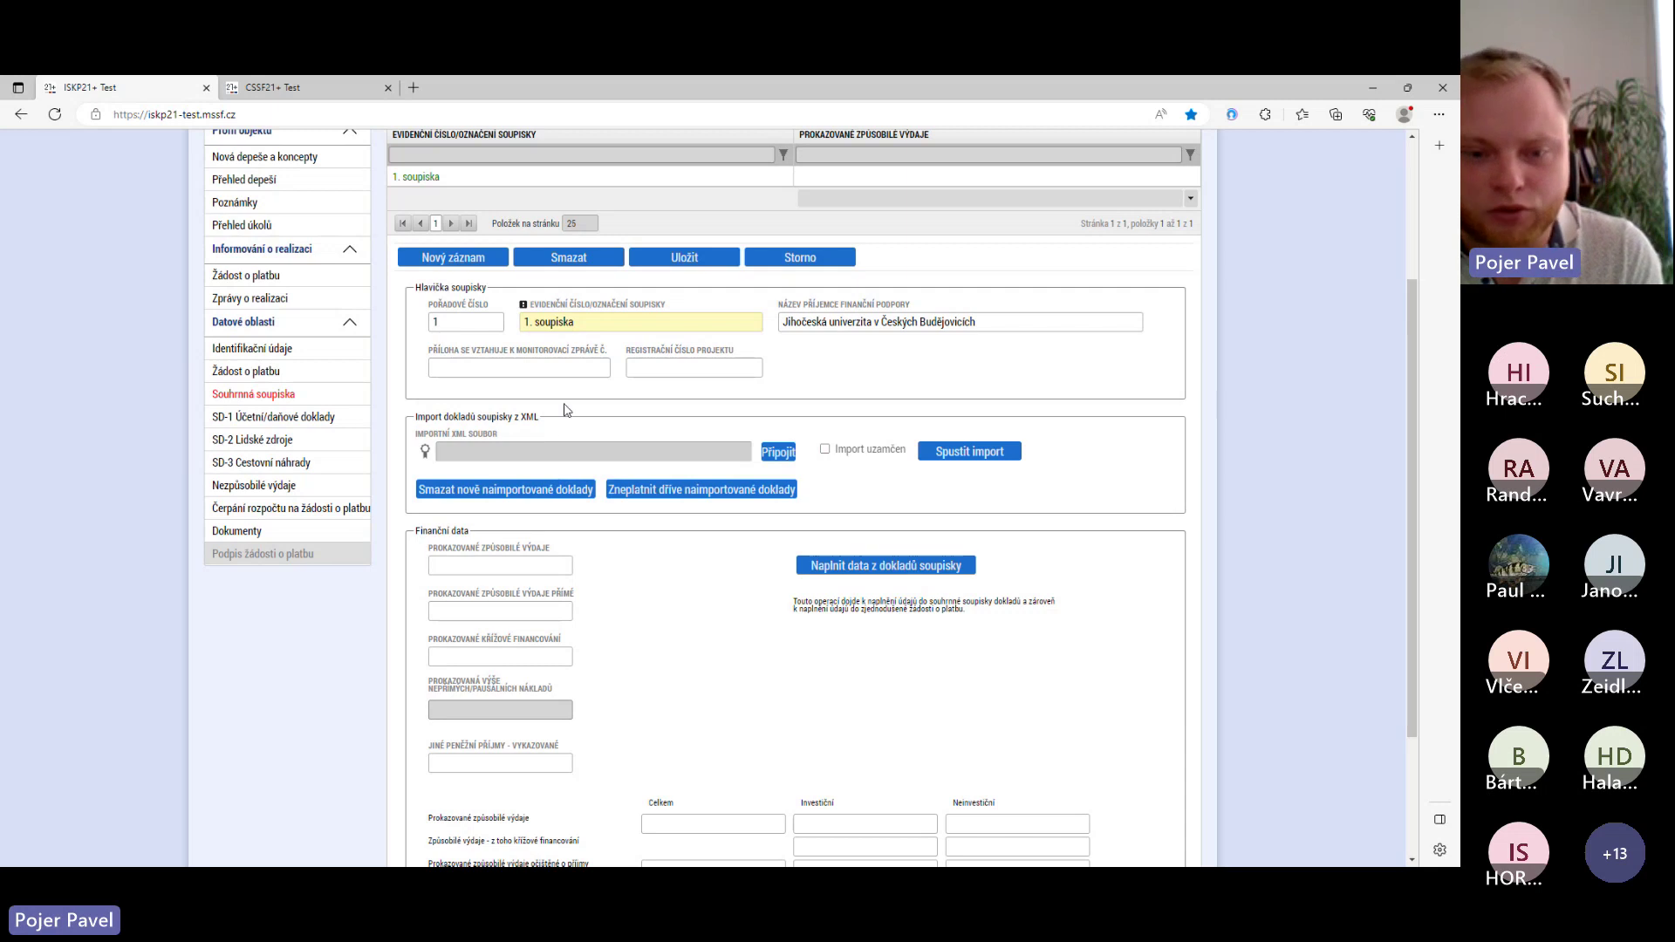
- Open the SD-1 Účetní/daňové doklady section and bring its blank document form into view
scroll(564, 410, down, 2)
scroll(565, 405, up, 3)
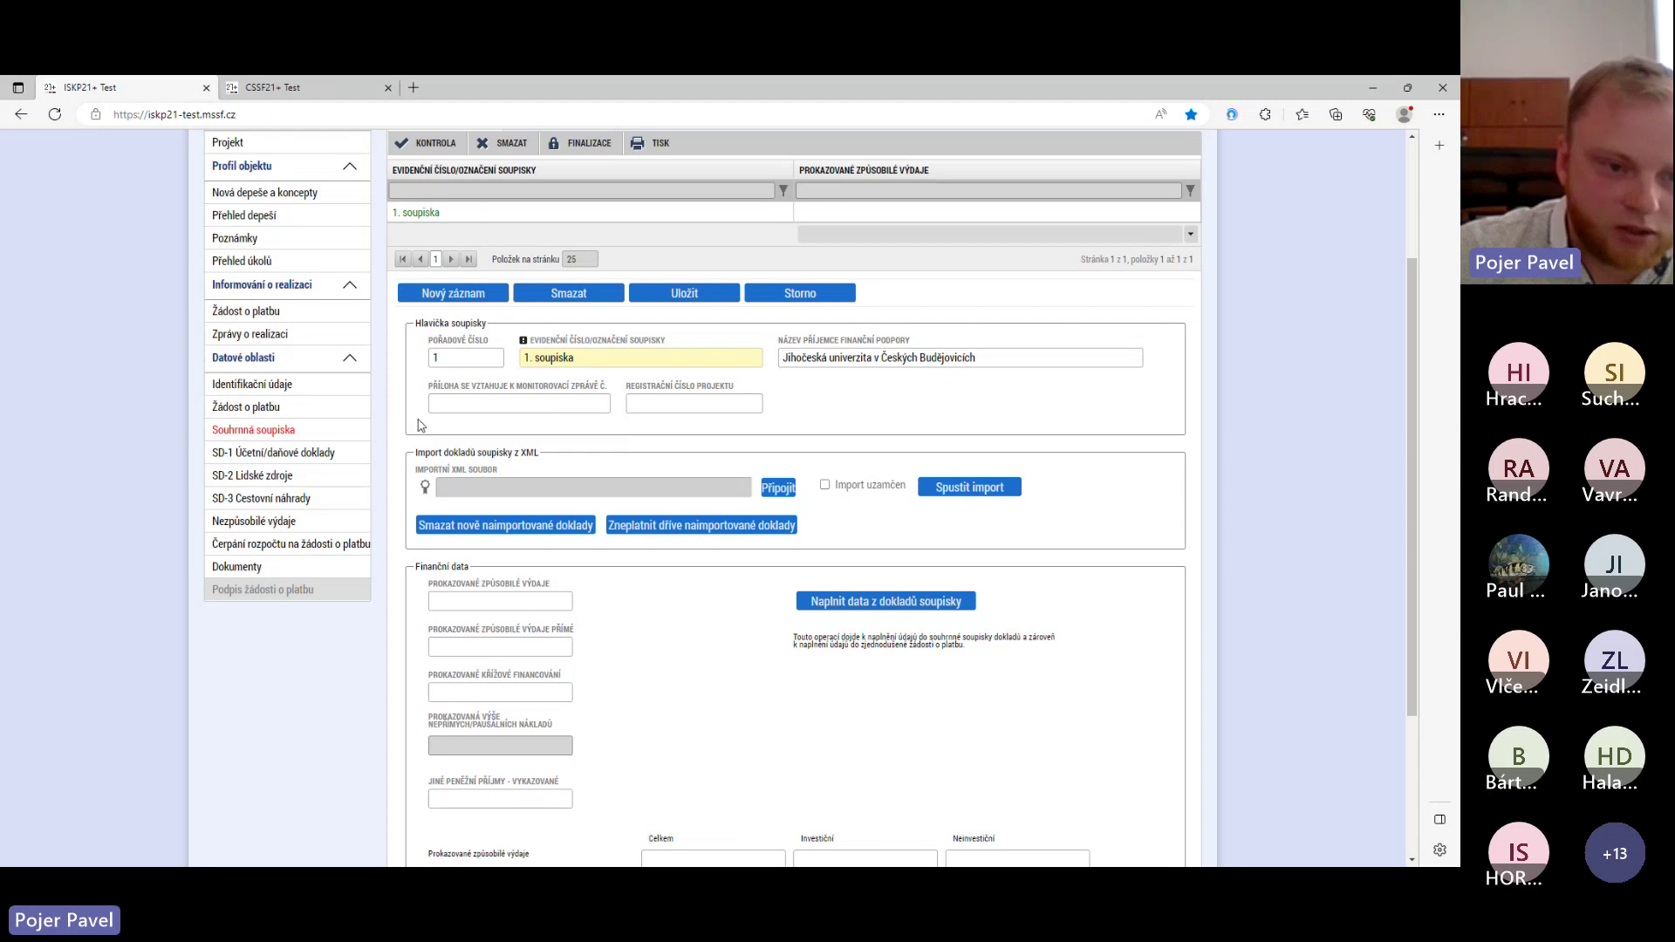
click(281, 452)
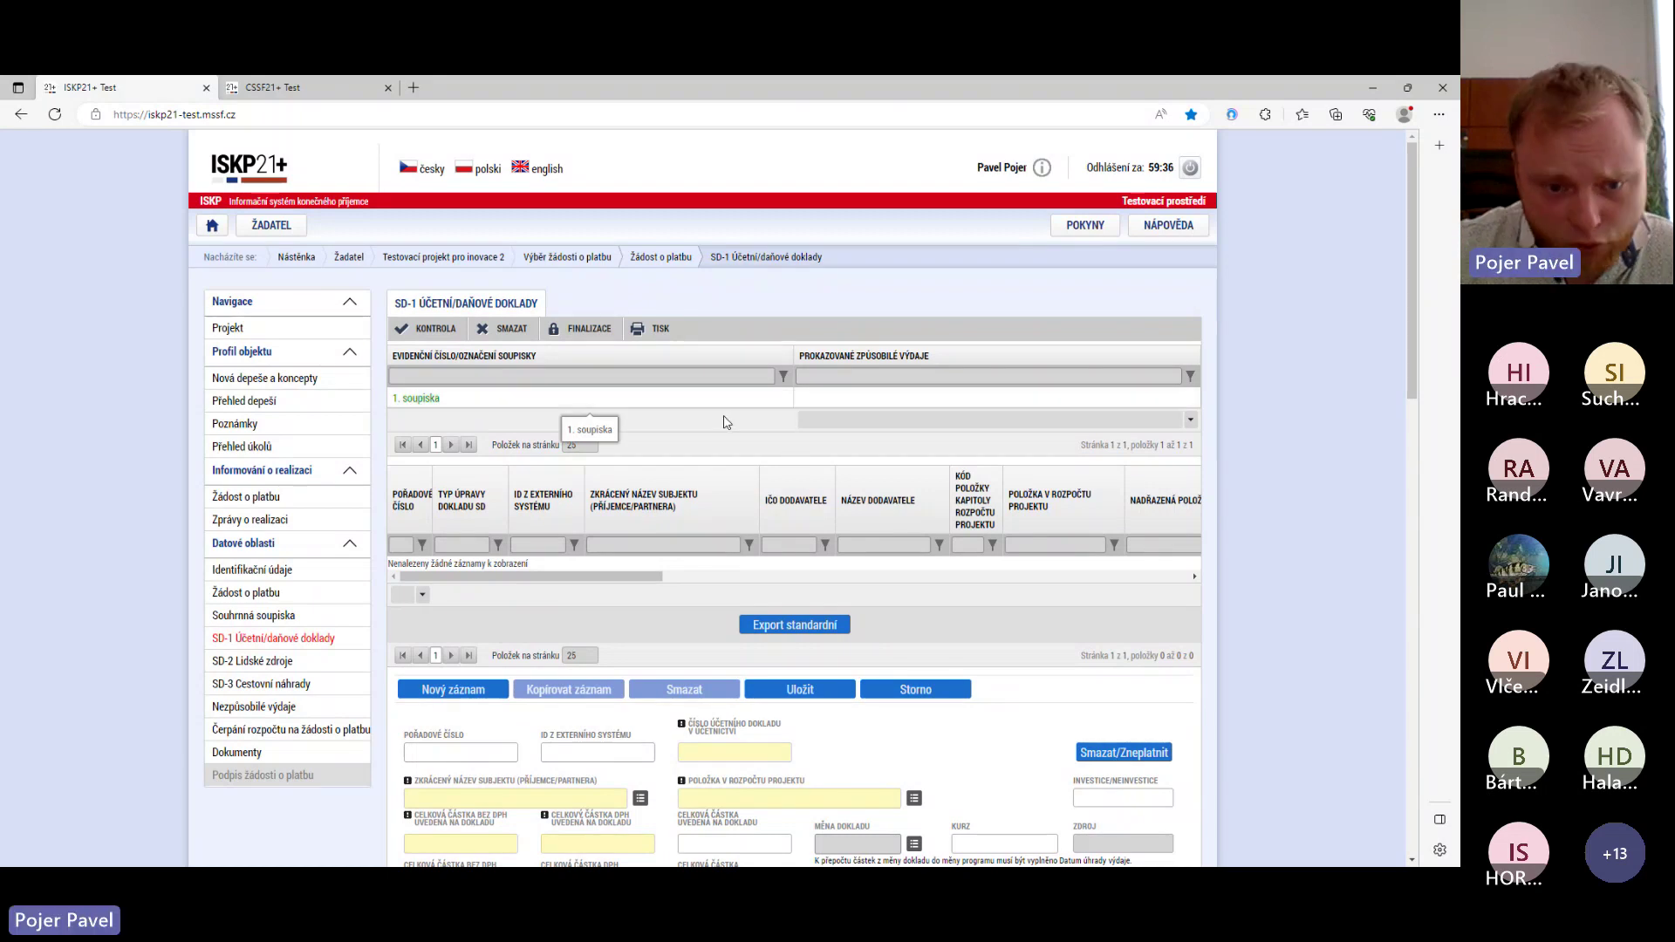
scroll(705, 454, down, 1)
scroll(707, 448, down, 4)
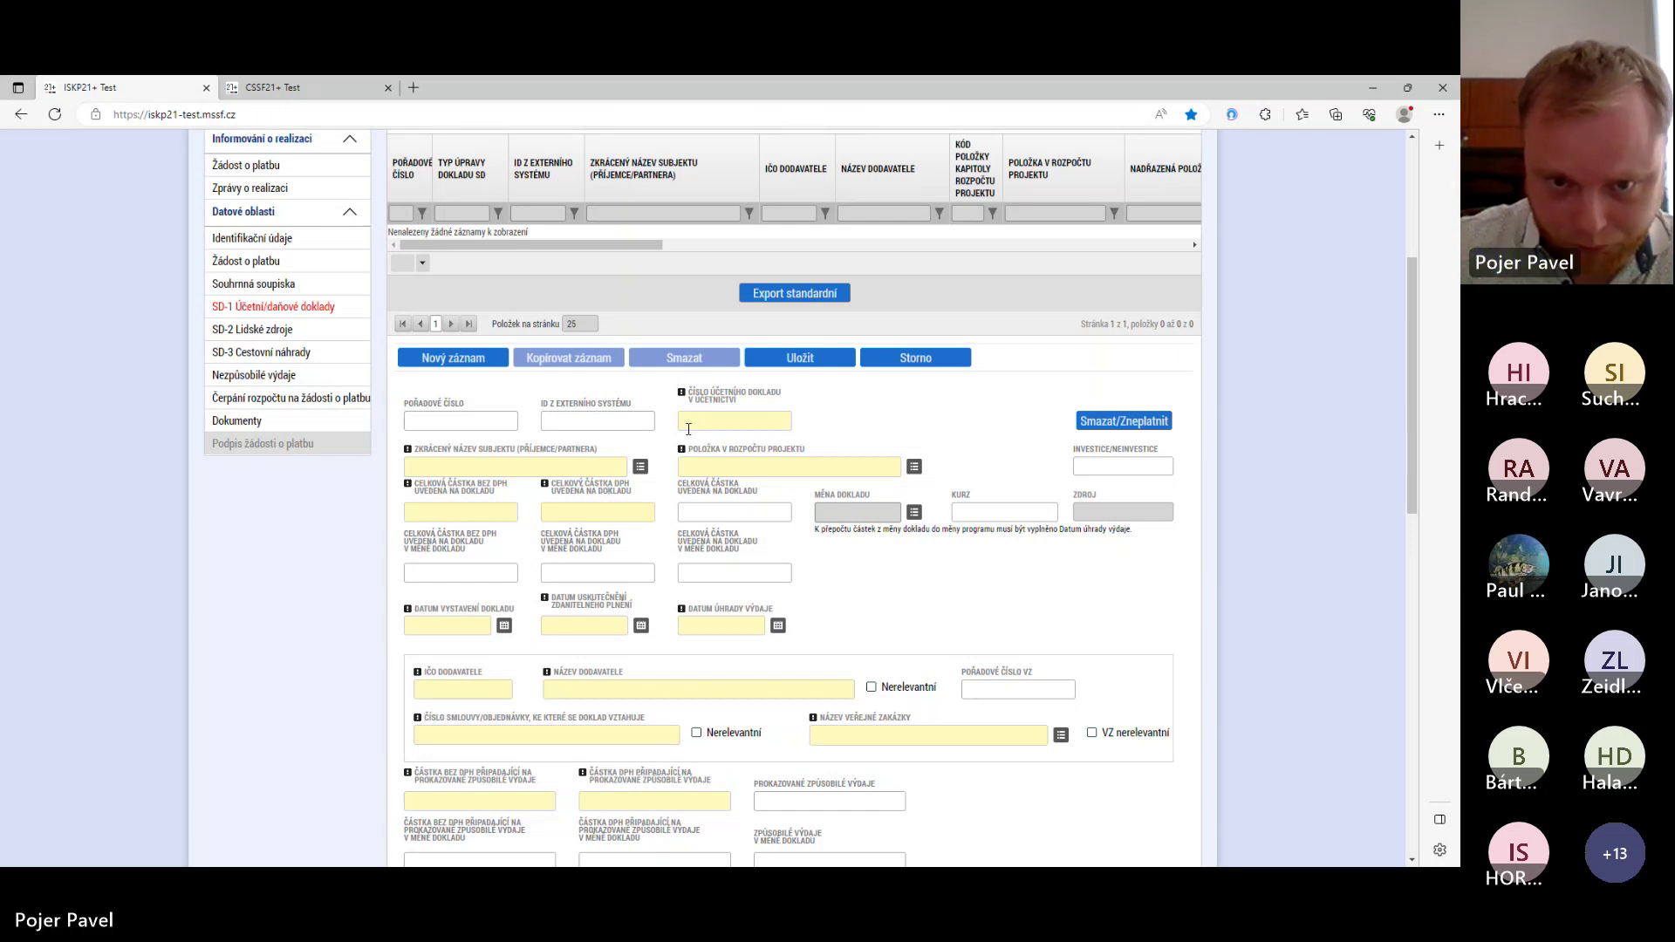
- Enter document number 2/23 and select Jihočeská univerzita v Českých Budějovicích as the subject
click(731, 423)
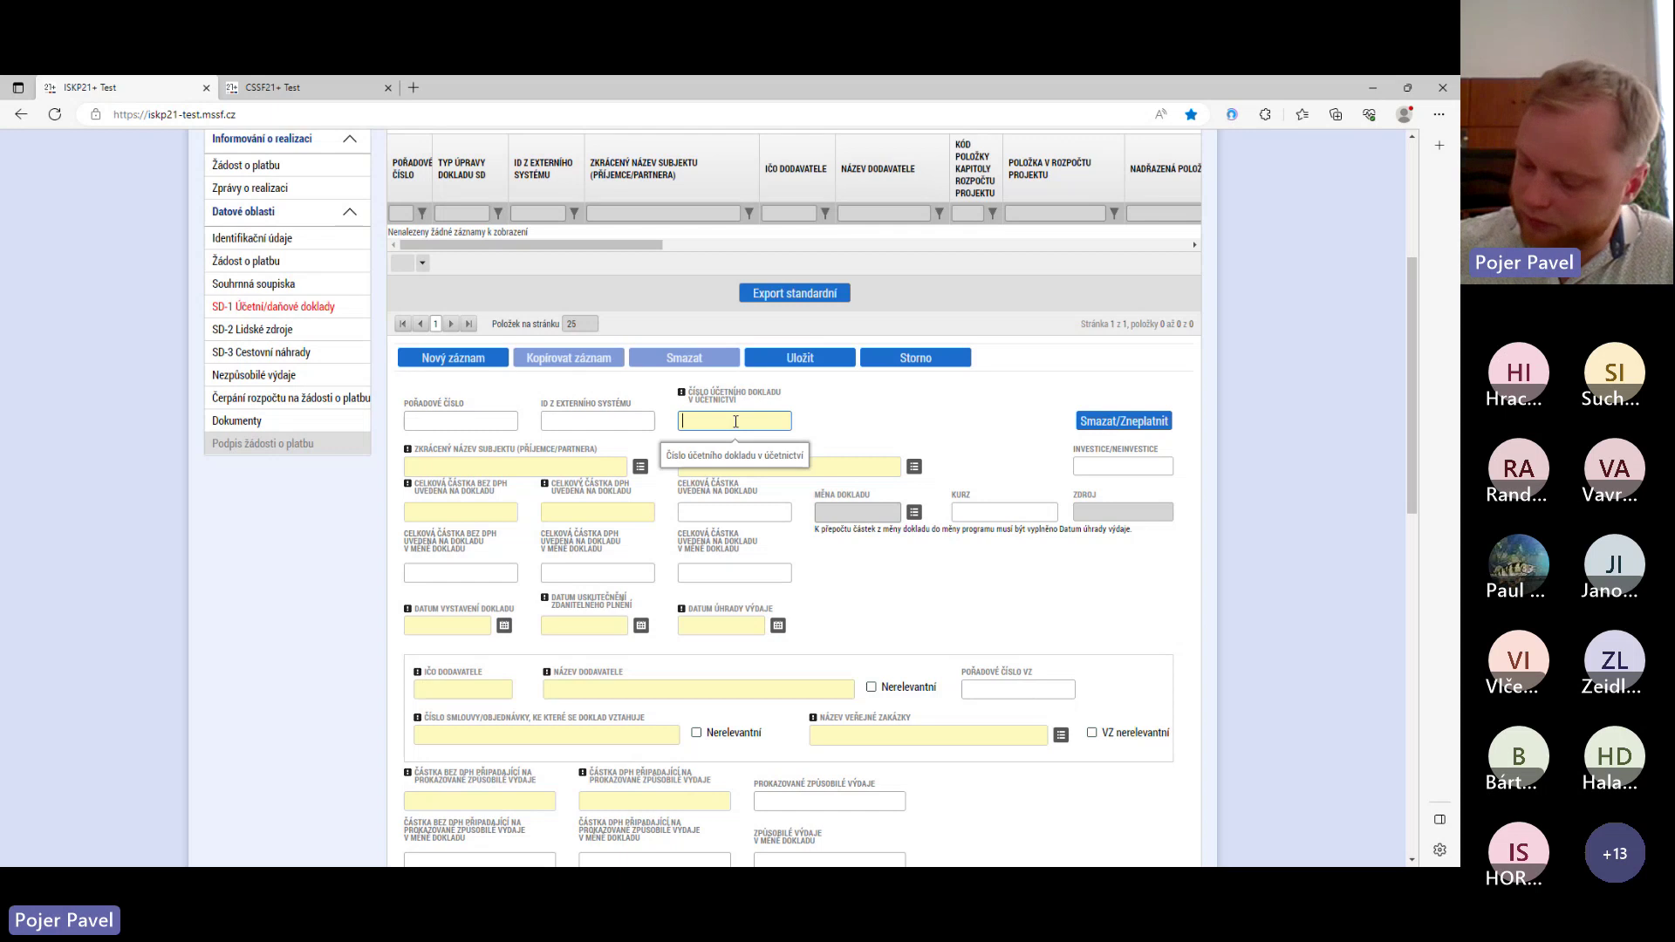
text(2/23)
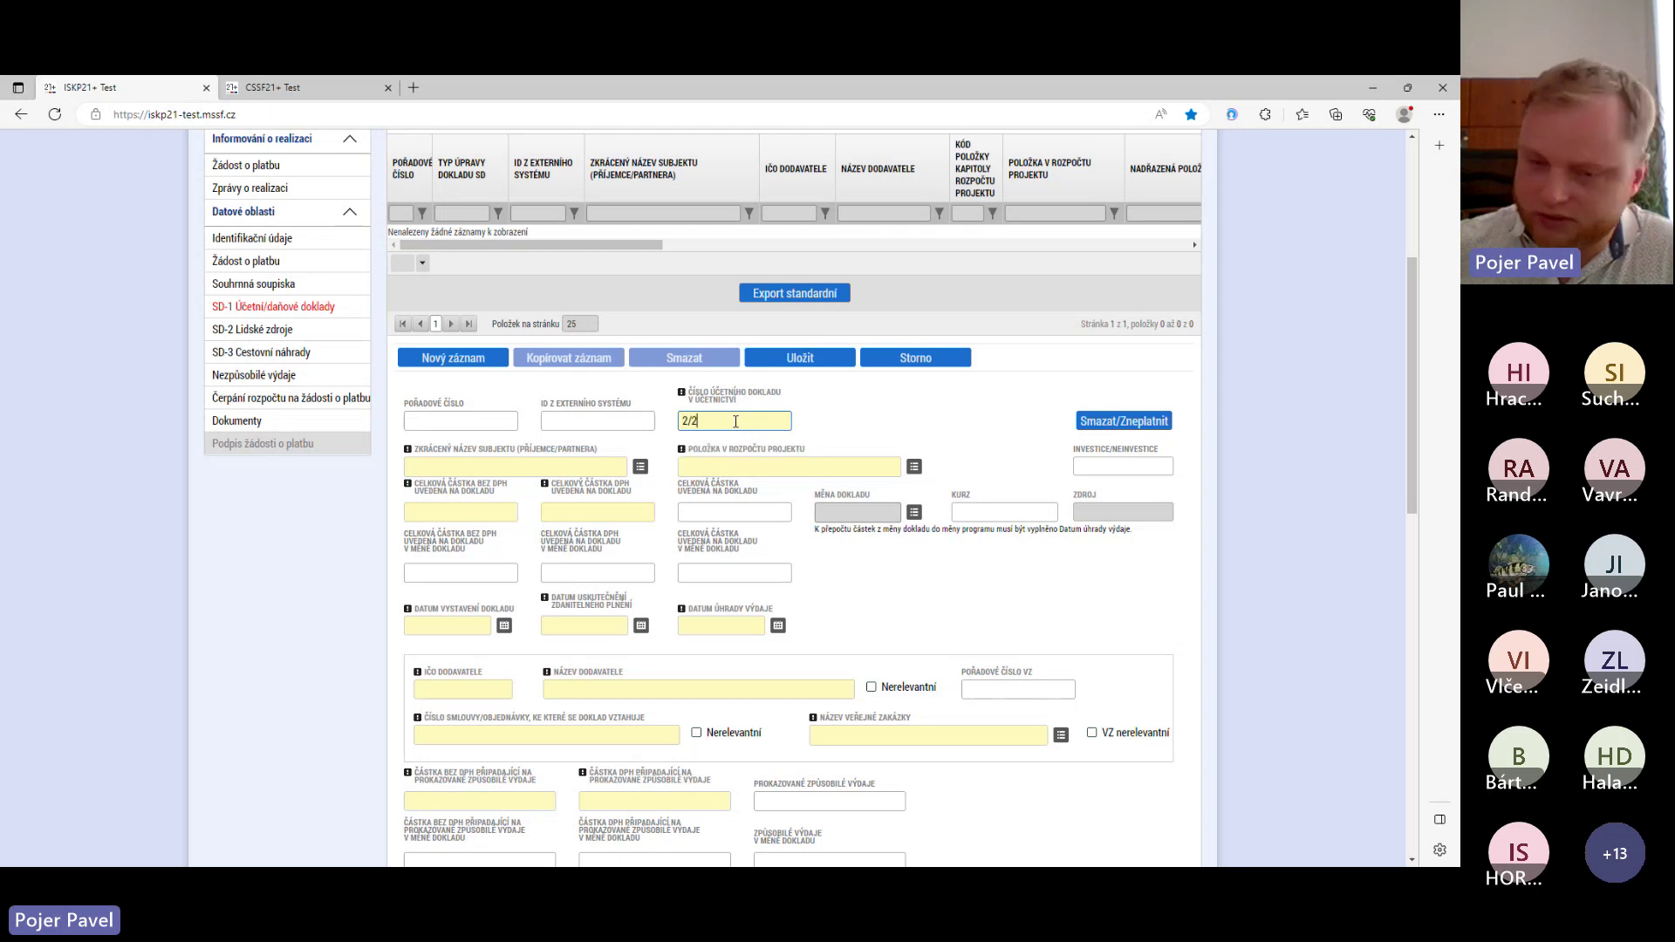
click(640, 467)
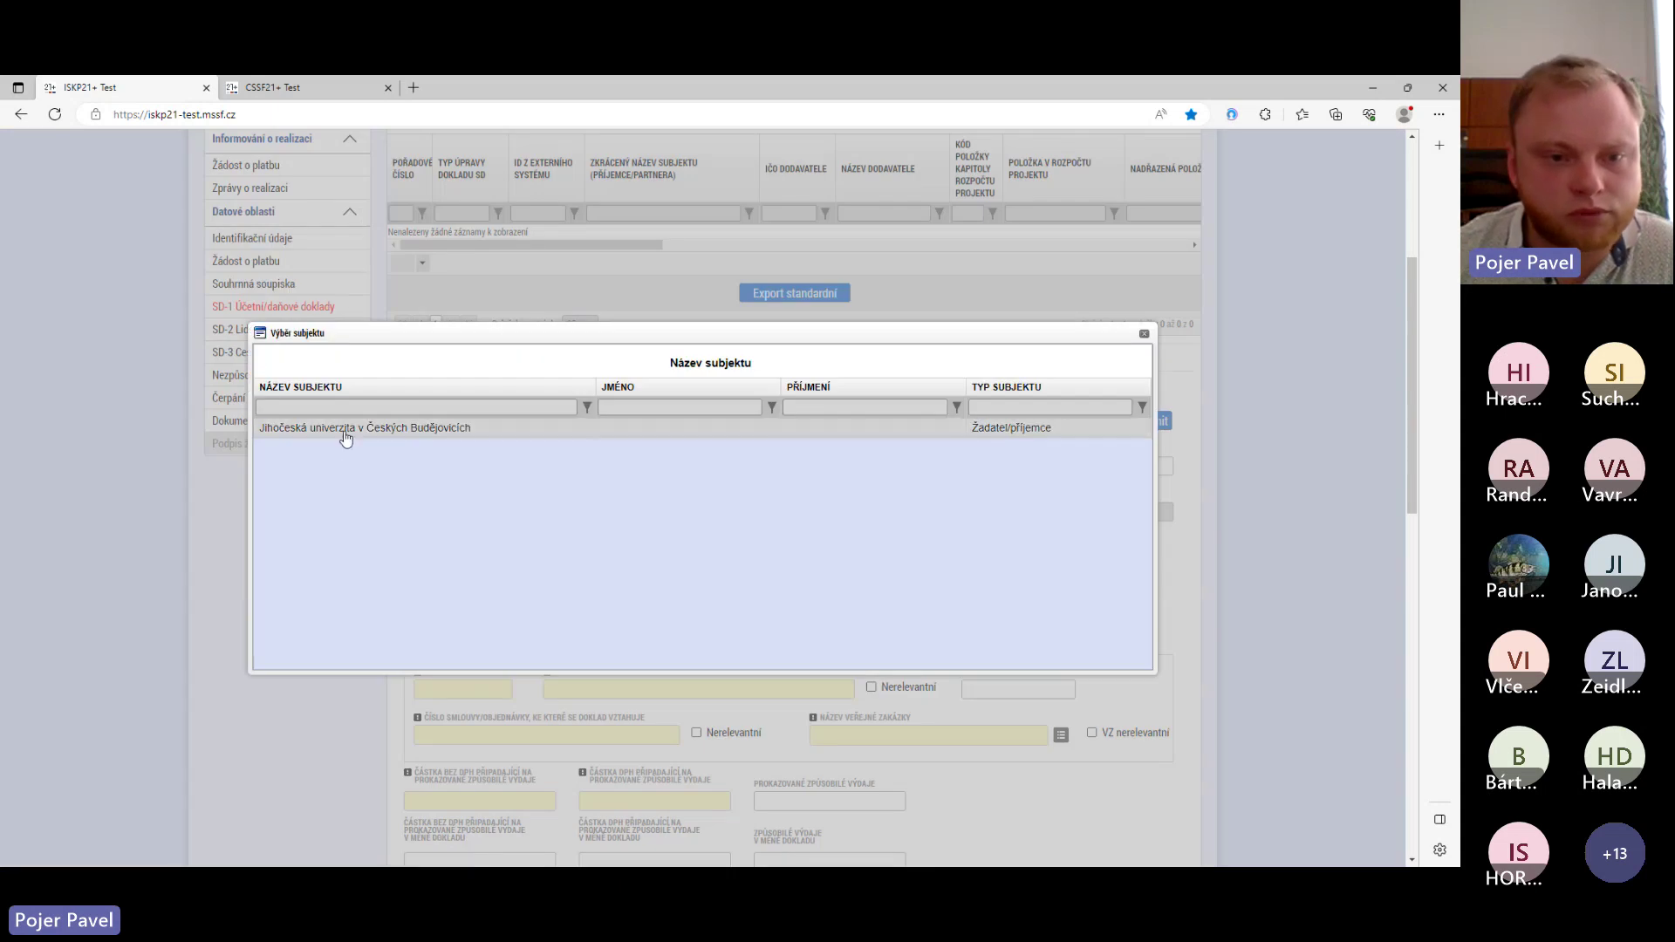
click(343, 430)
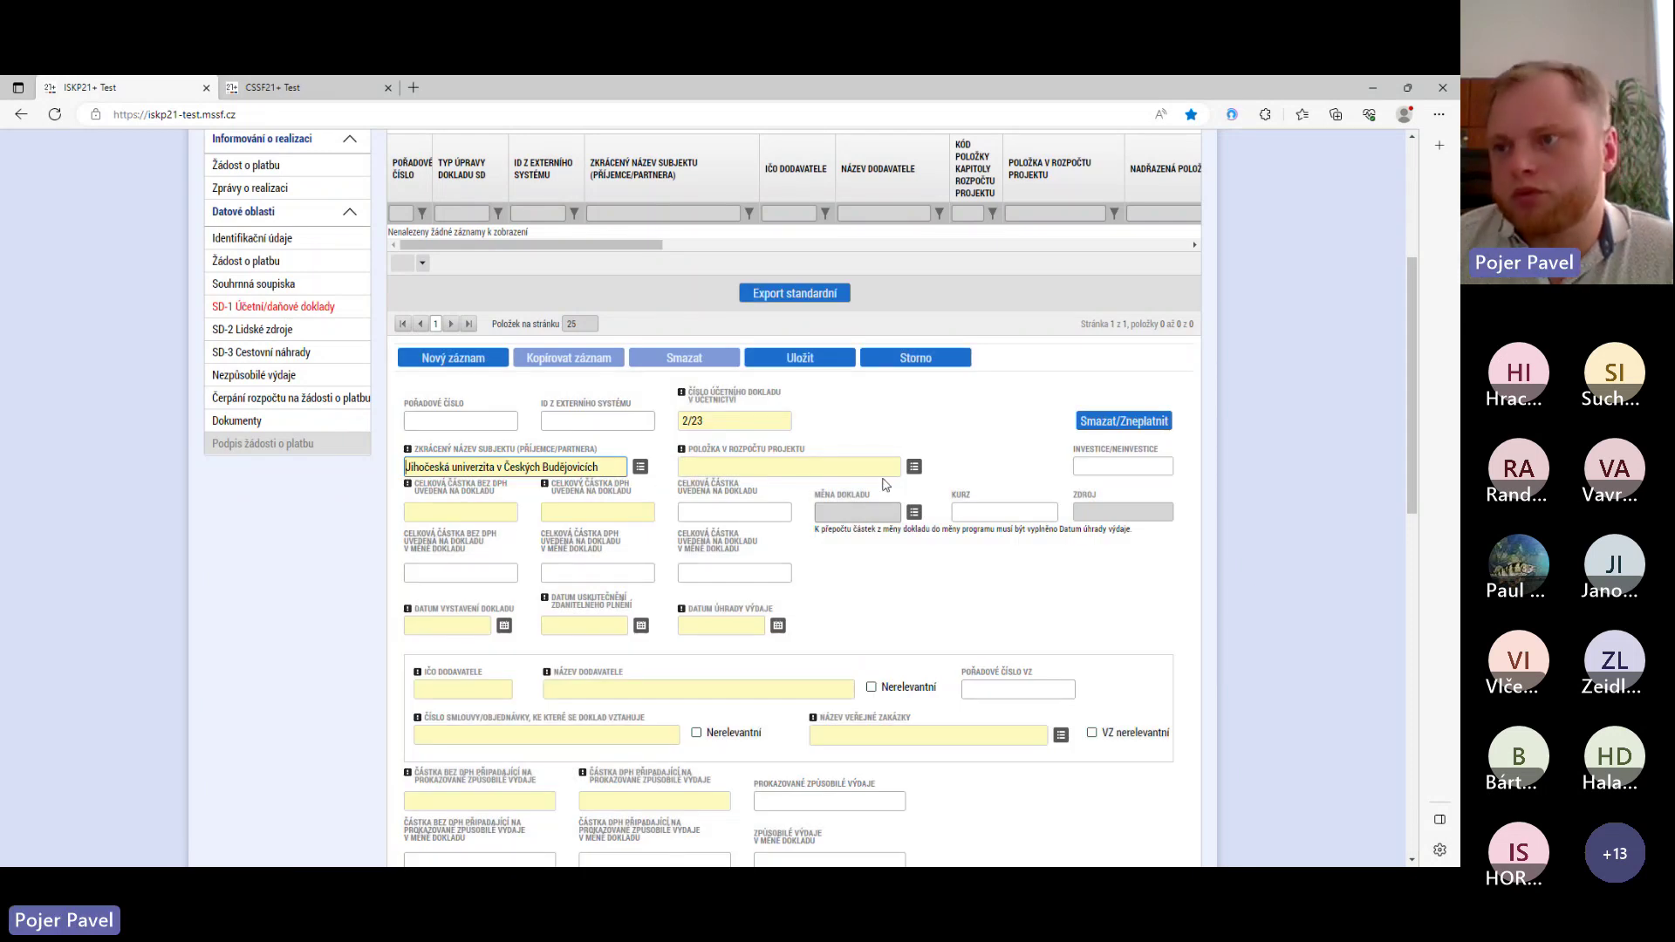
- Assign project budget item 1.1.2.1.05 (005 Příjemce) to the document
click(915, 467)
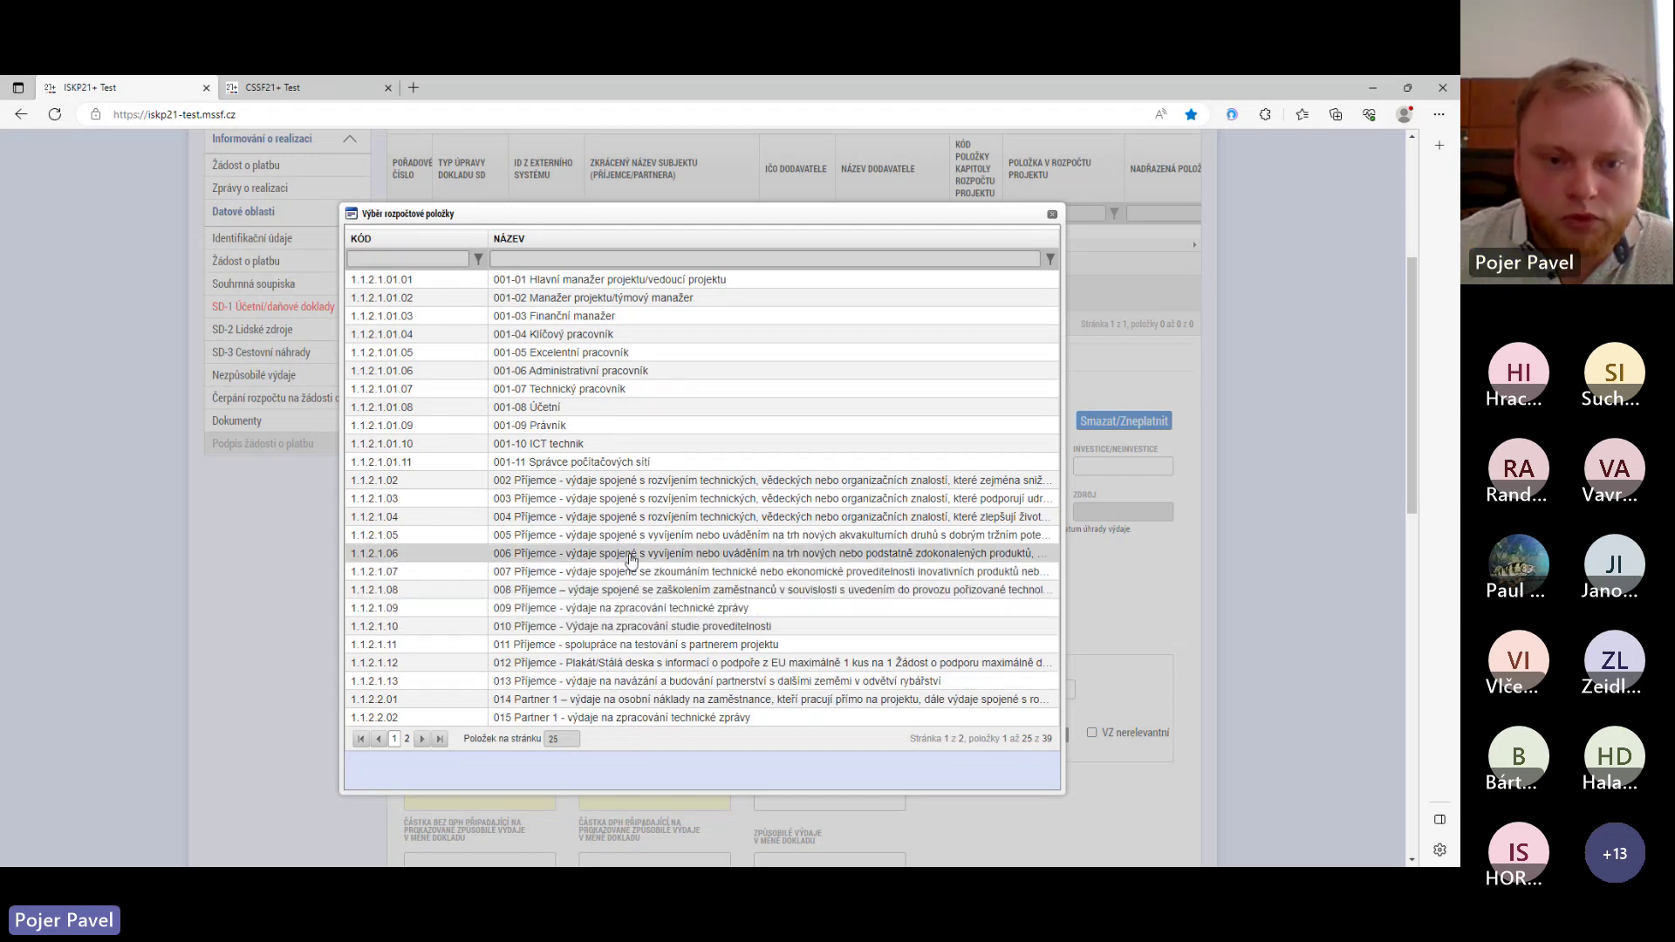
click(636, 535)
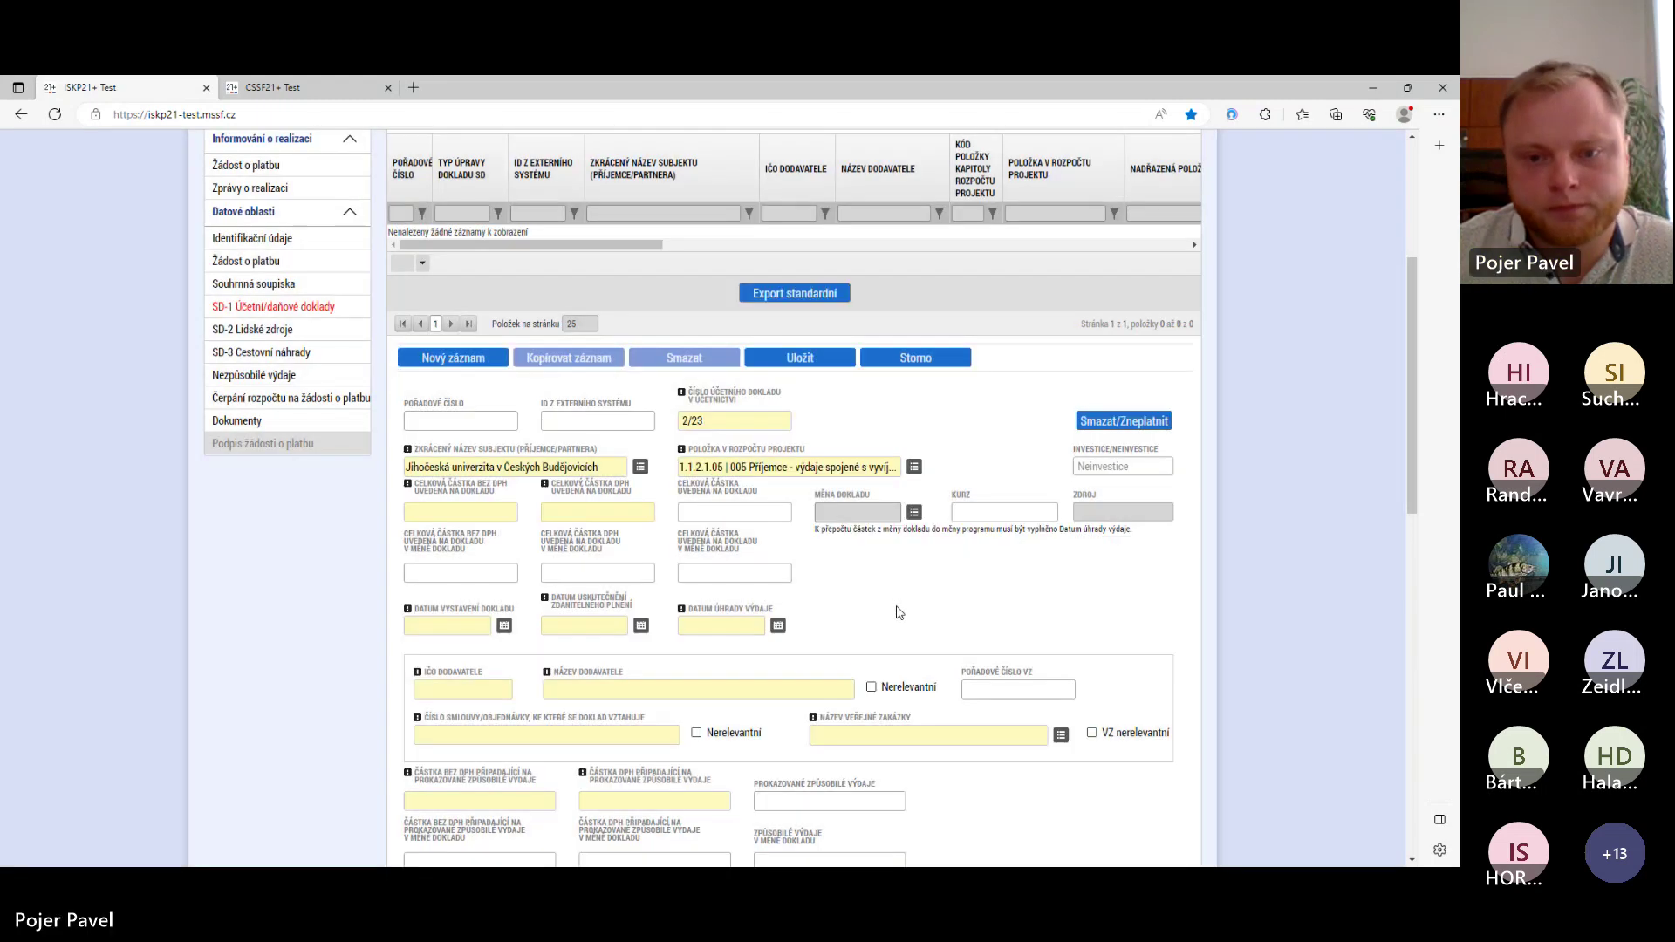
click(471, 512)
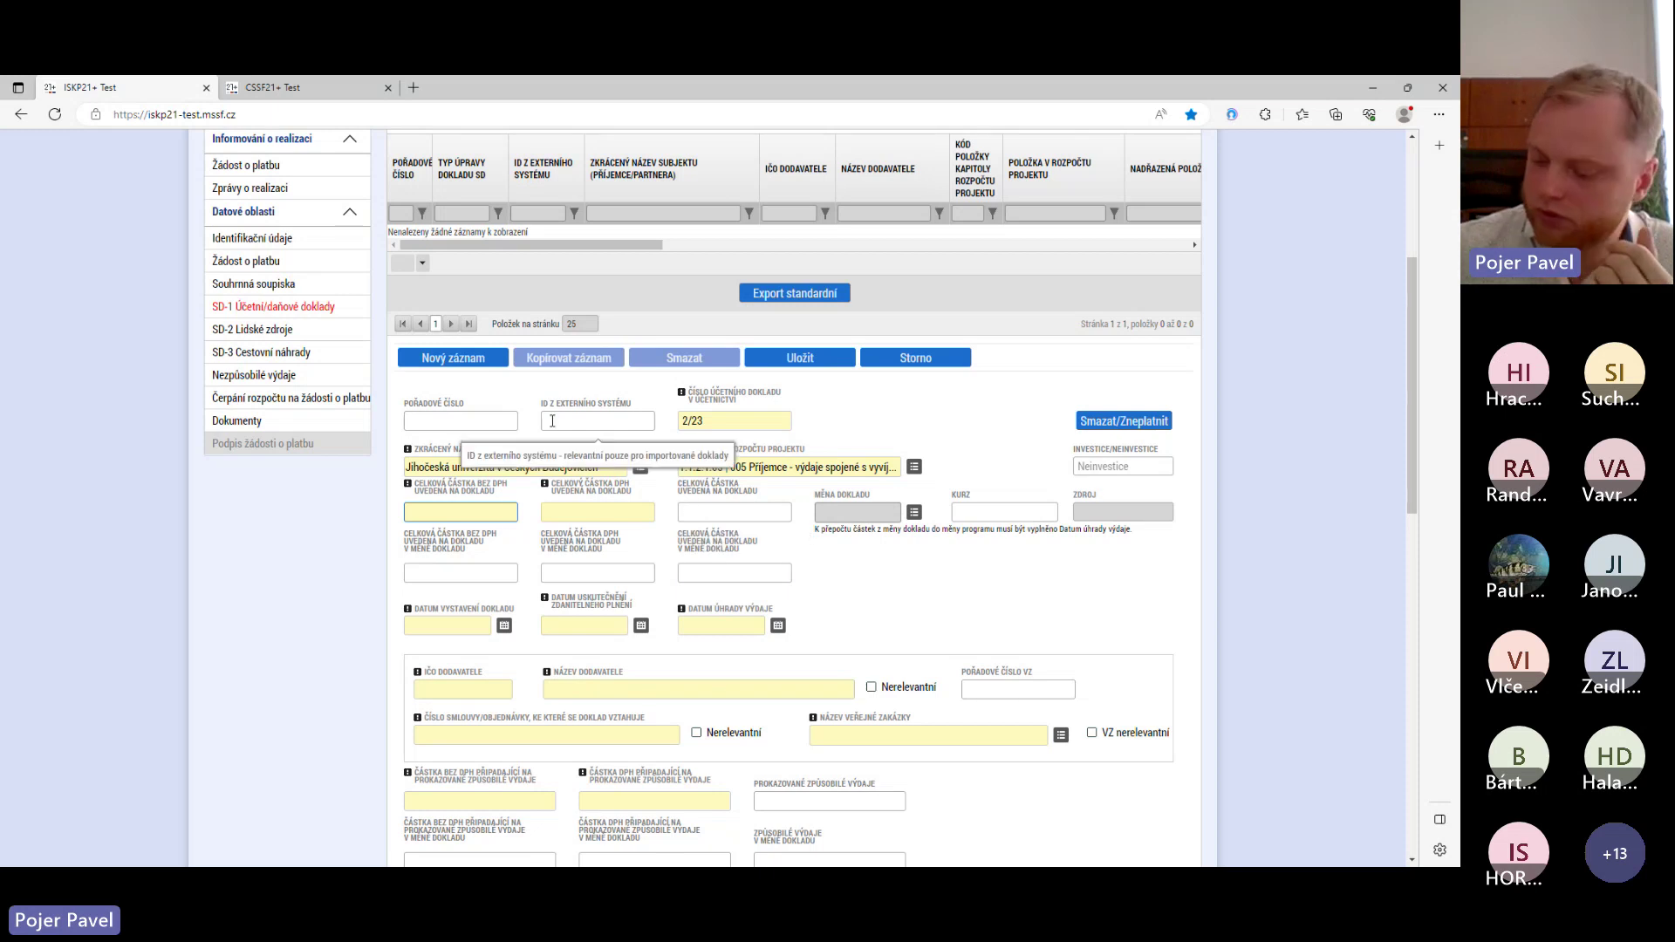
- Enter 100 000,00 as the amount without VAT and 21 000,00 as VAT
text(5)
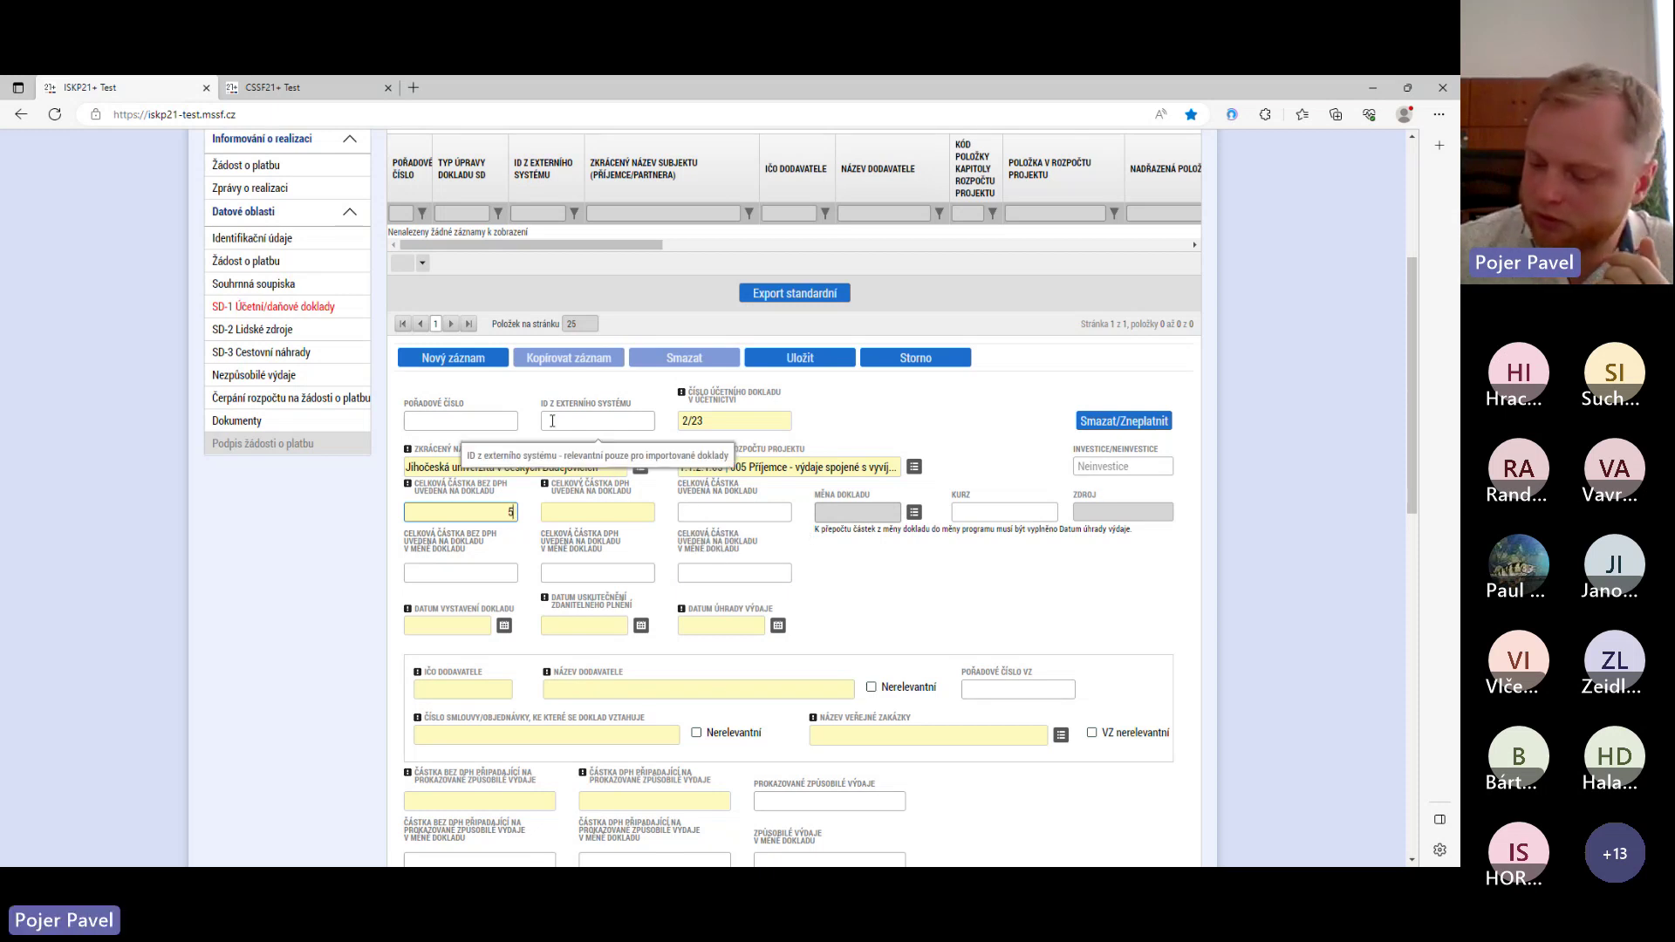
text(100000)
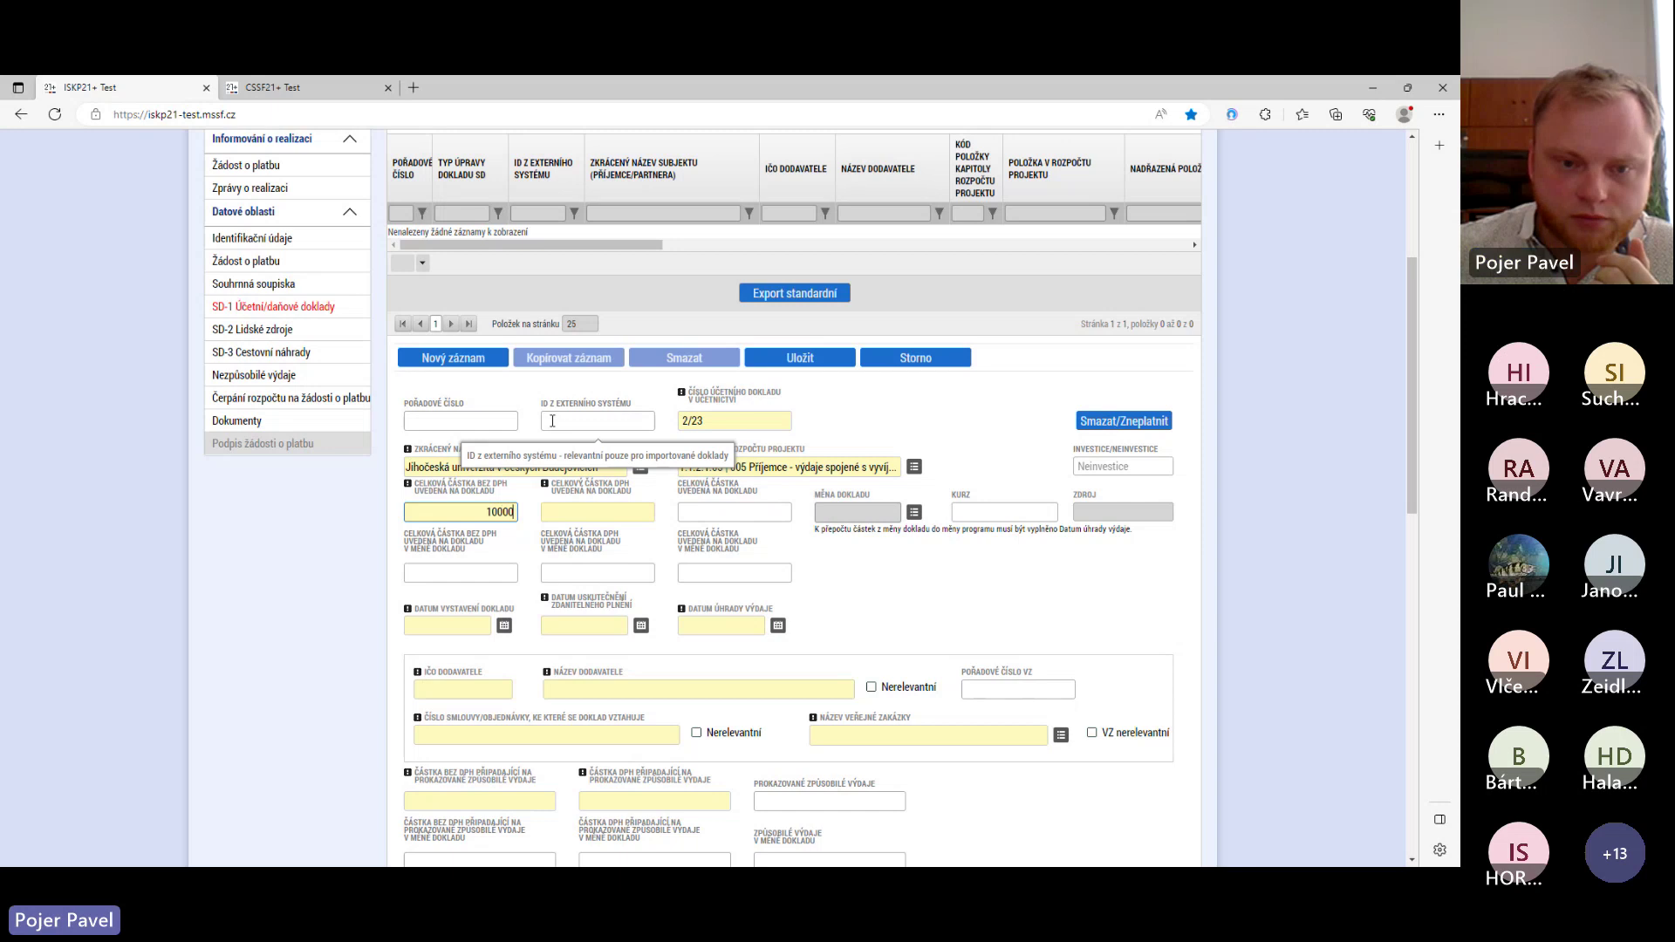
click(615, 514)
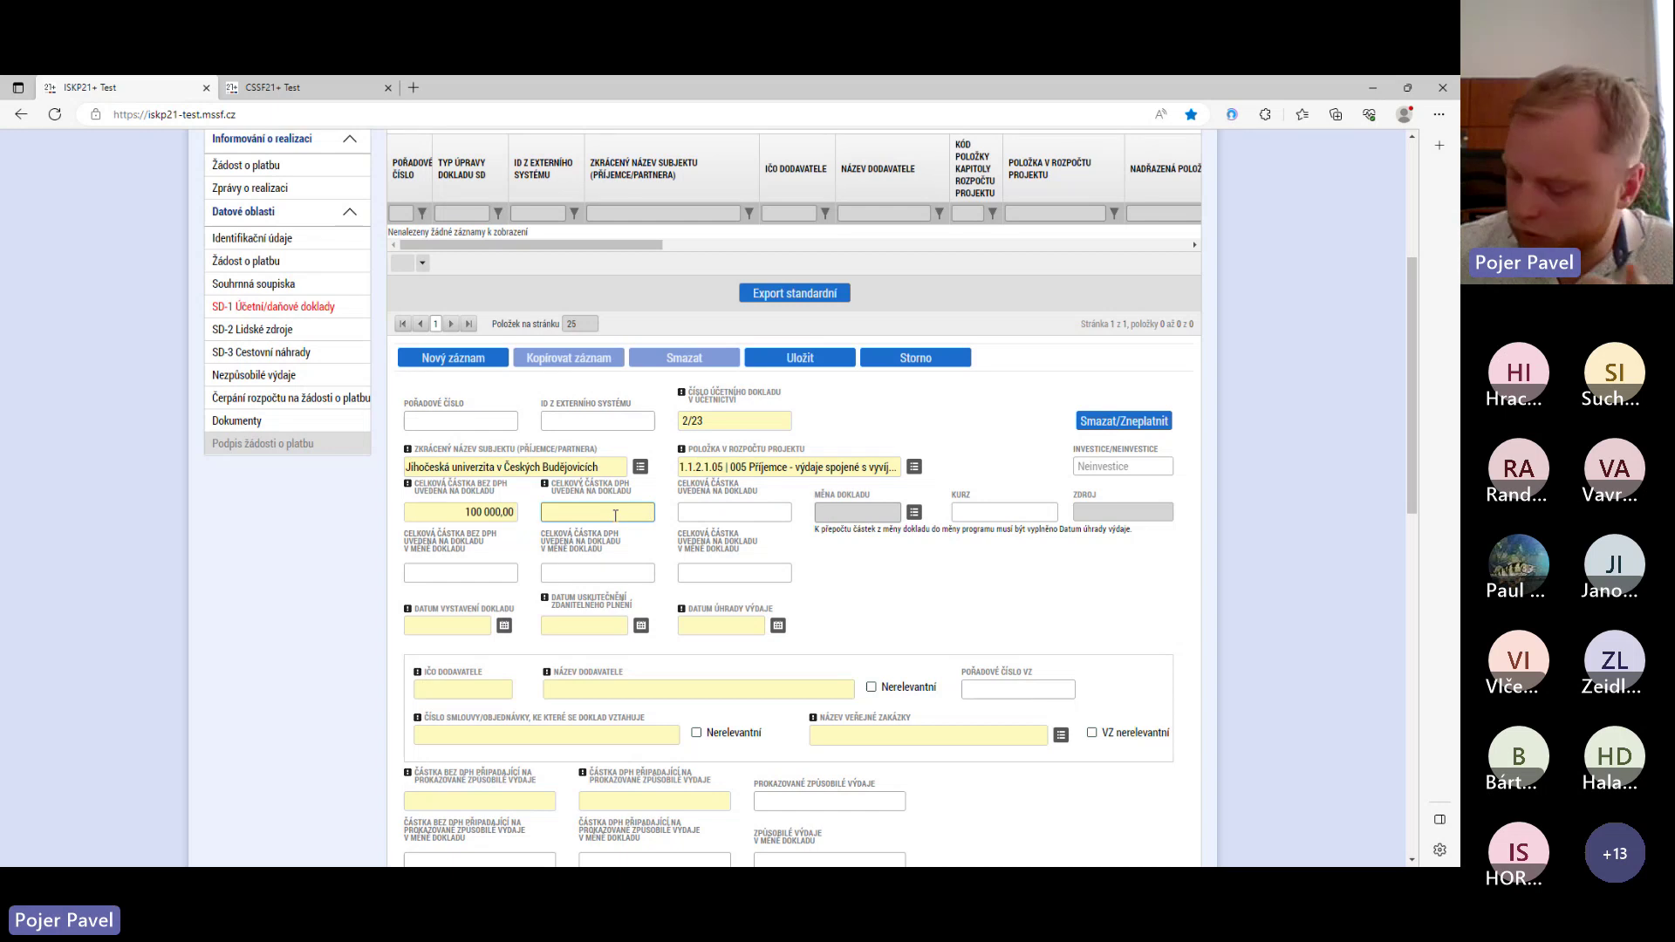
text(2)
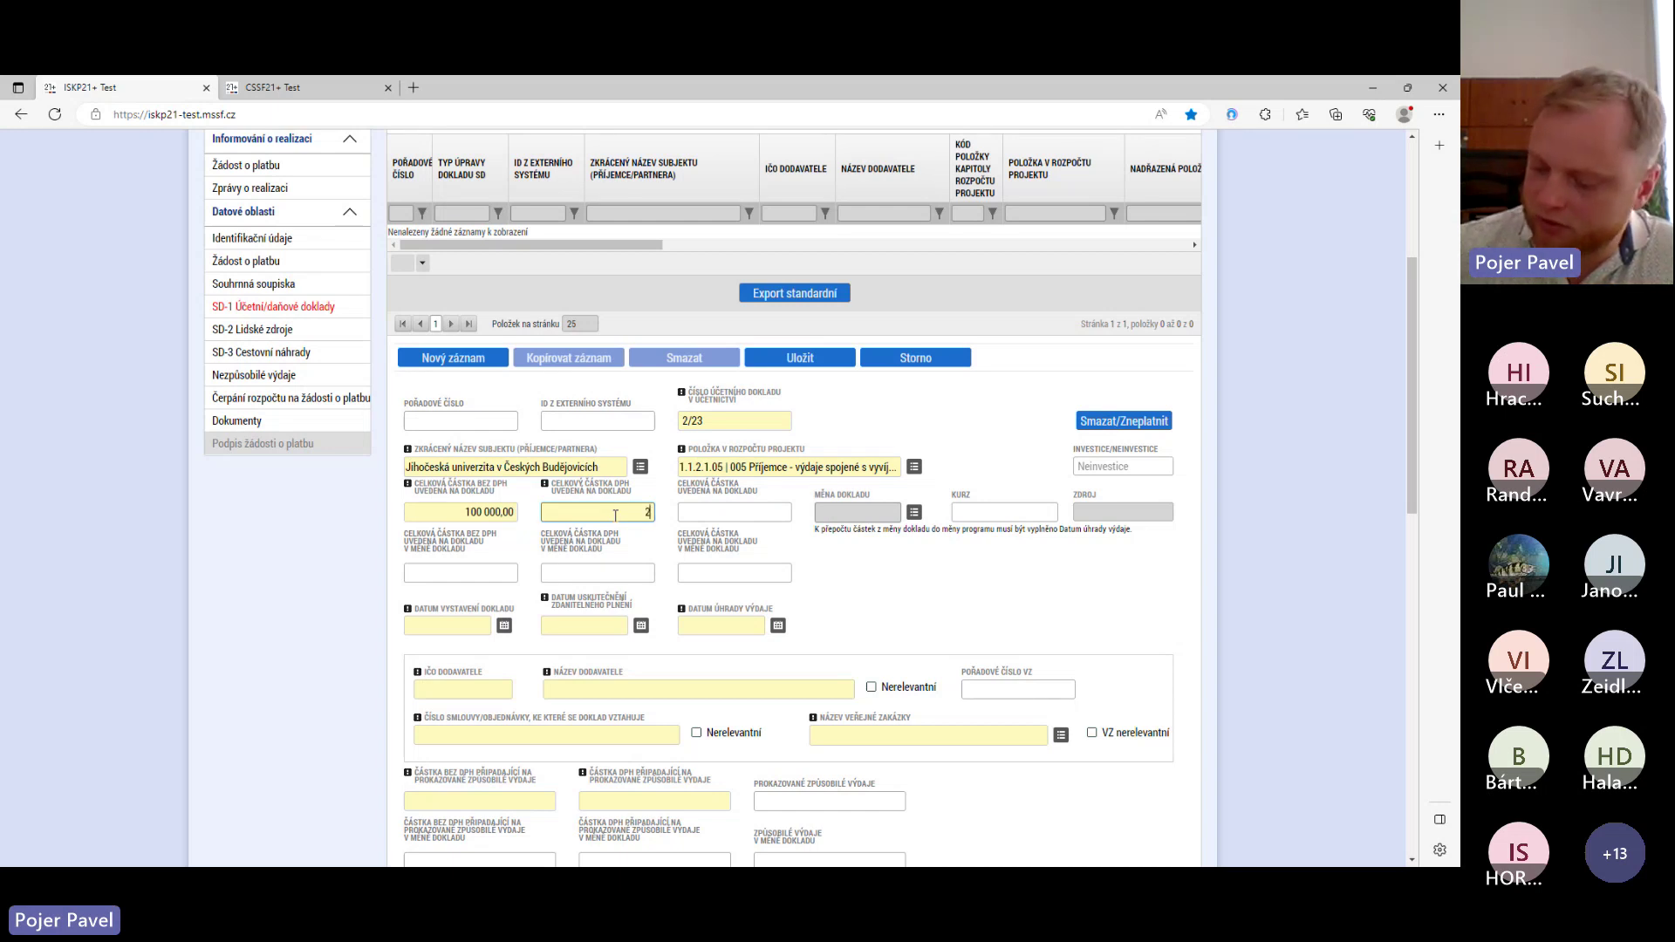
text(1000)
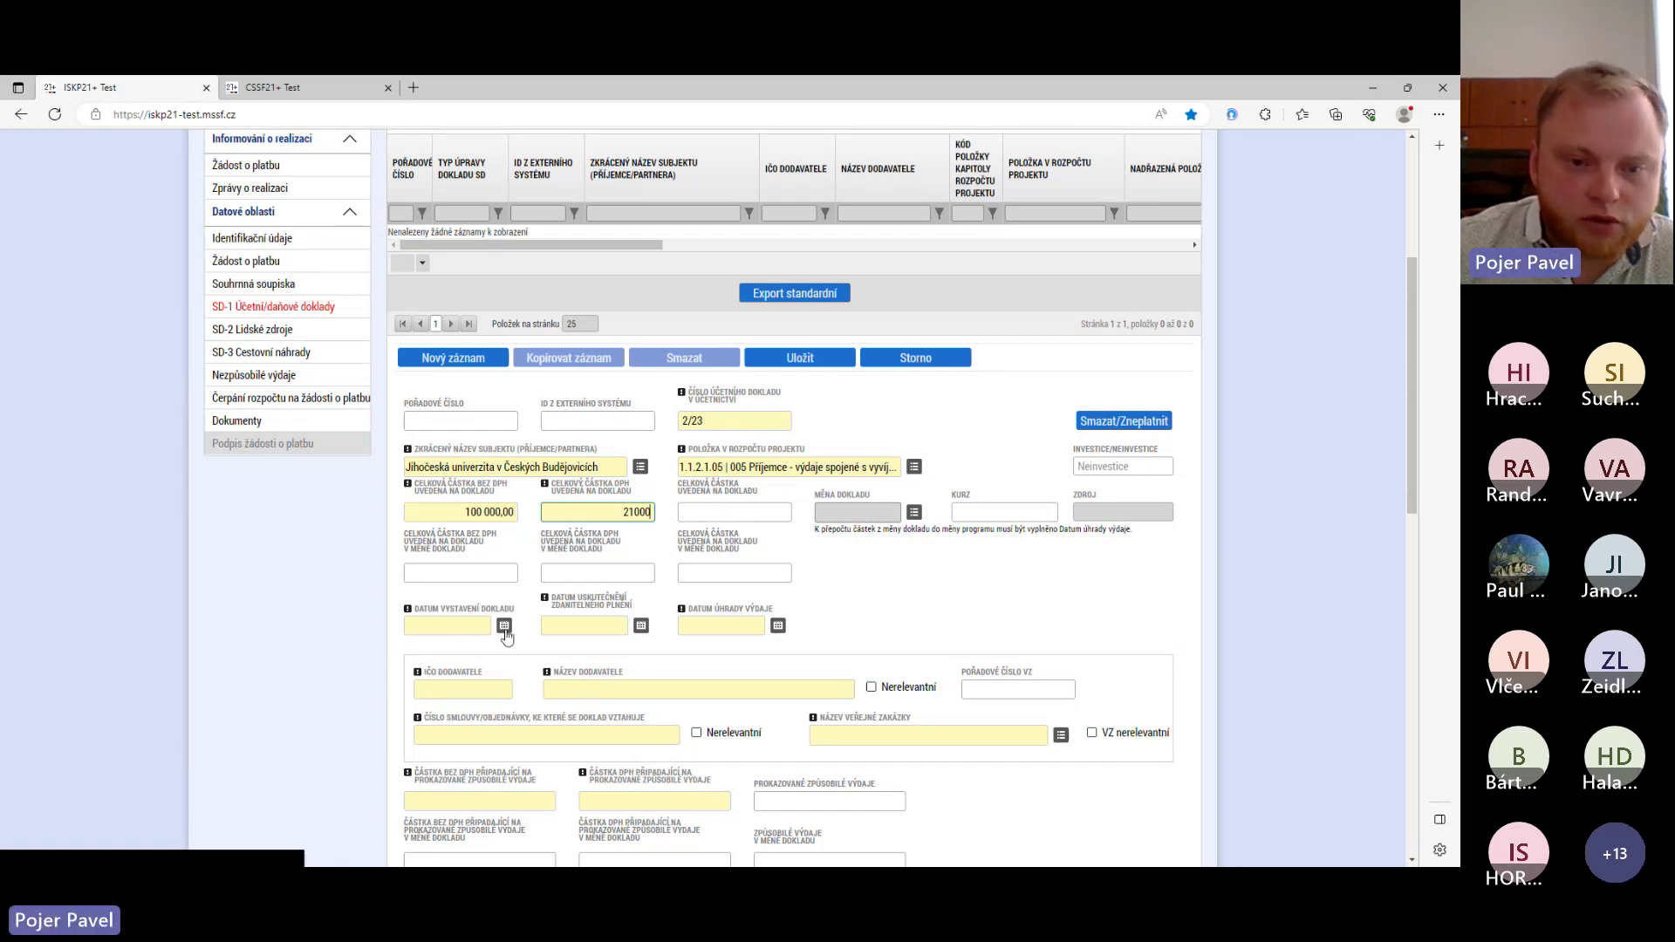
- Set the issue, taxable supply and payment dates to 19, 20 and 21 June 2023
click(504, 627)
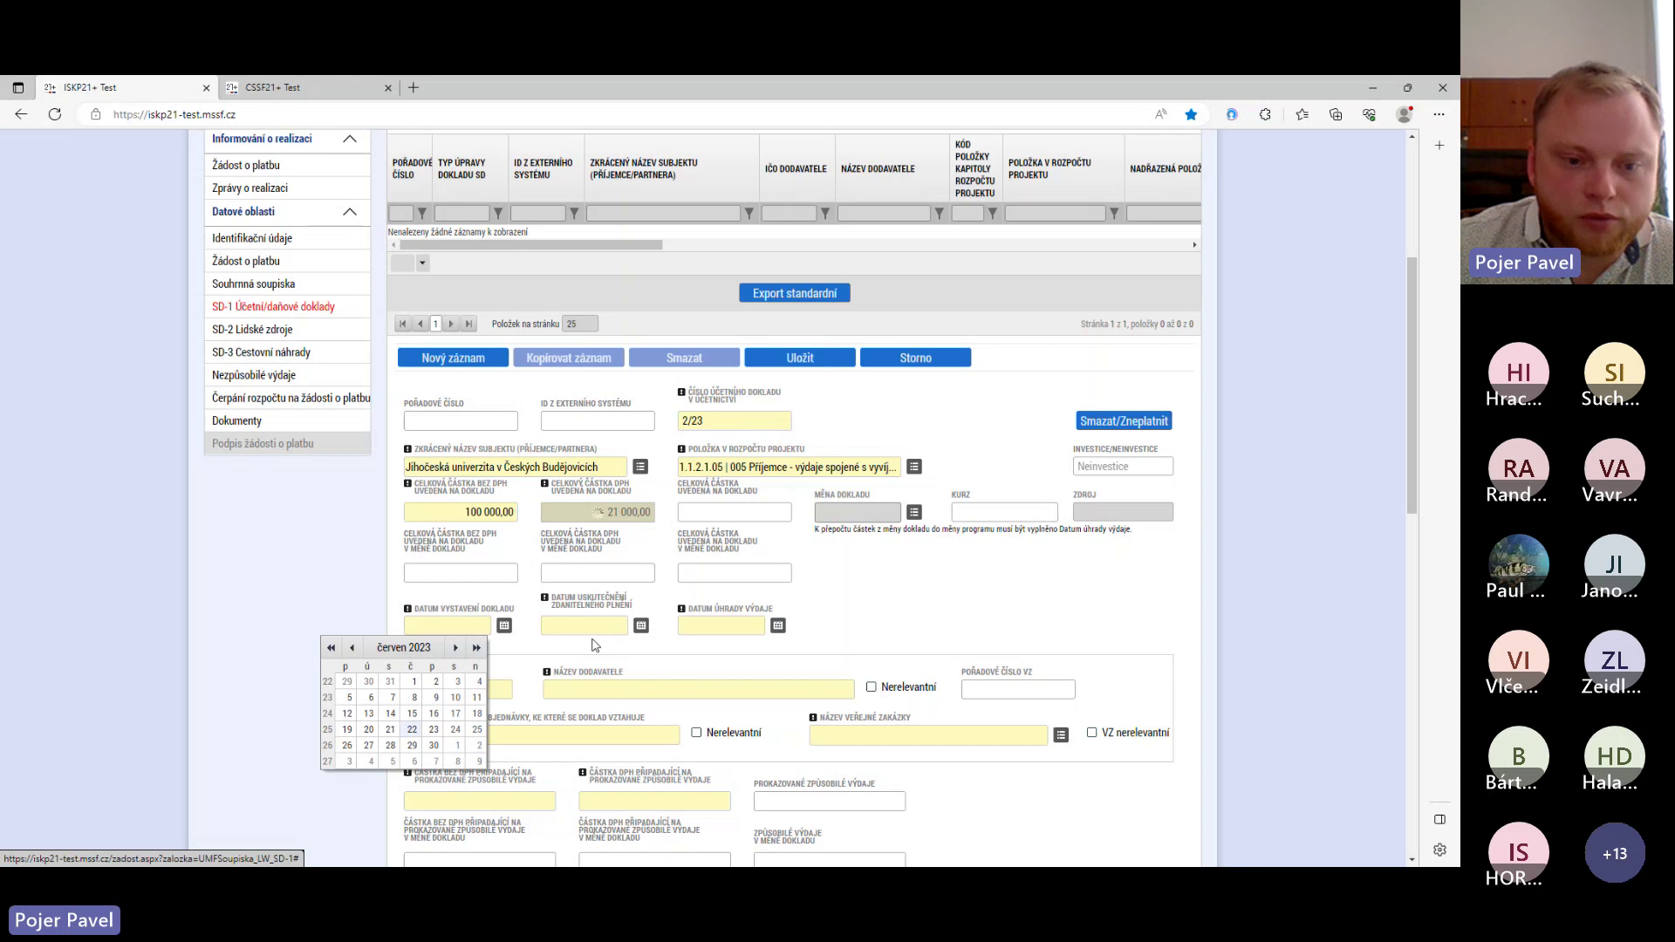
click(346, 731)
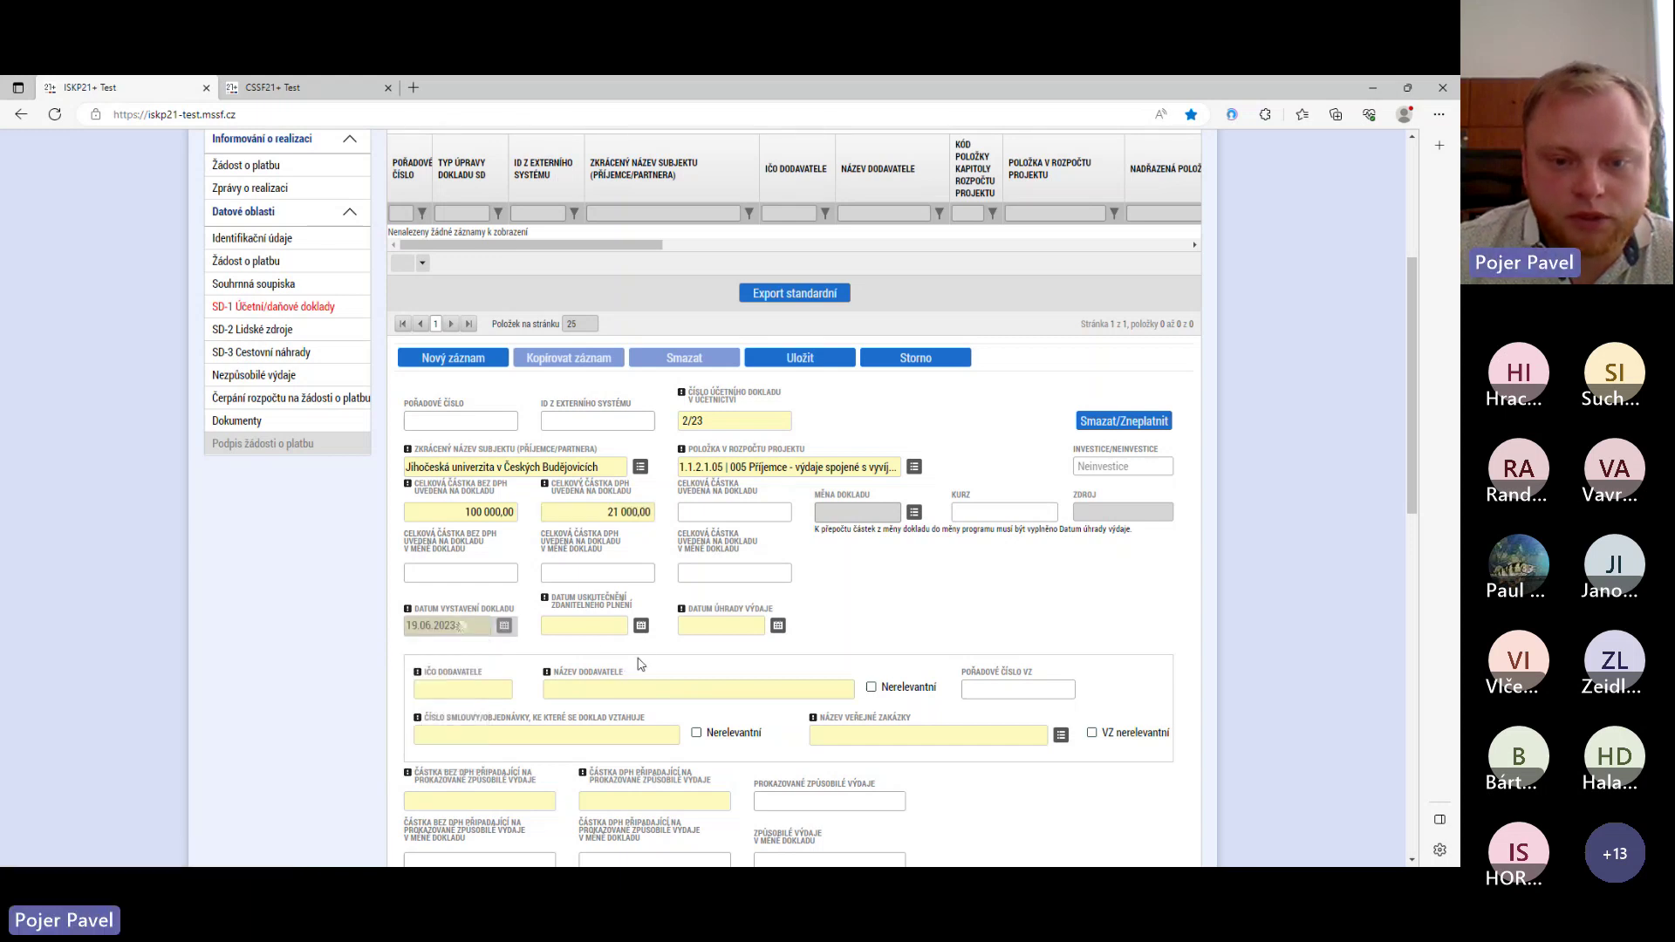
click(641, 626)
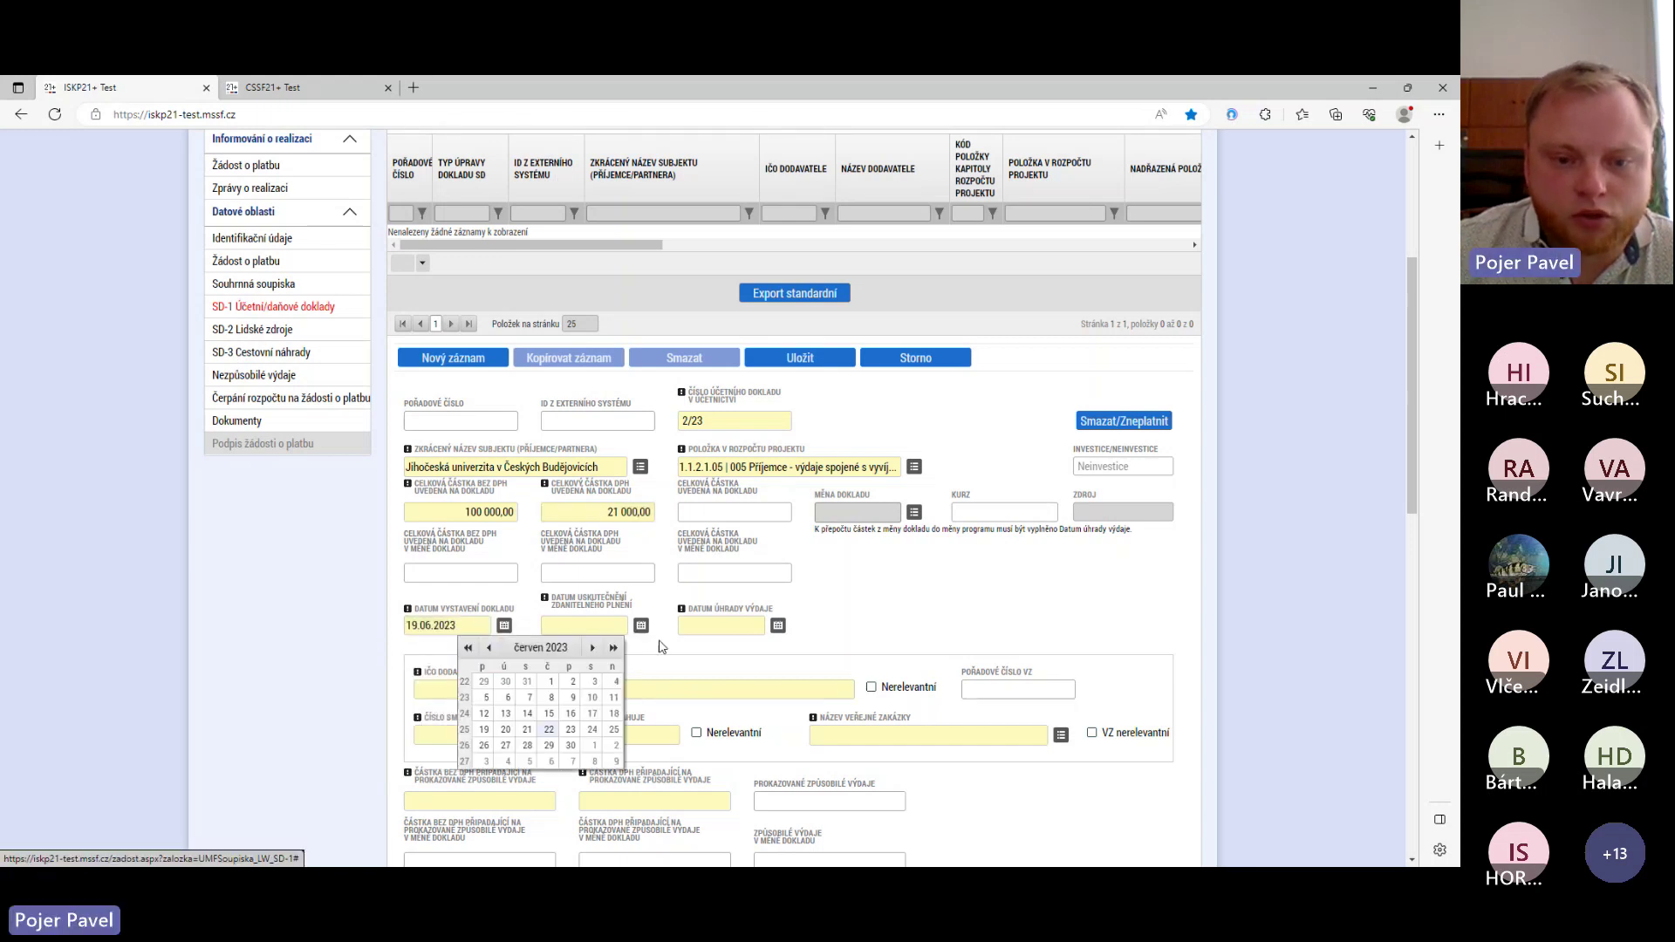
click(505, 731)
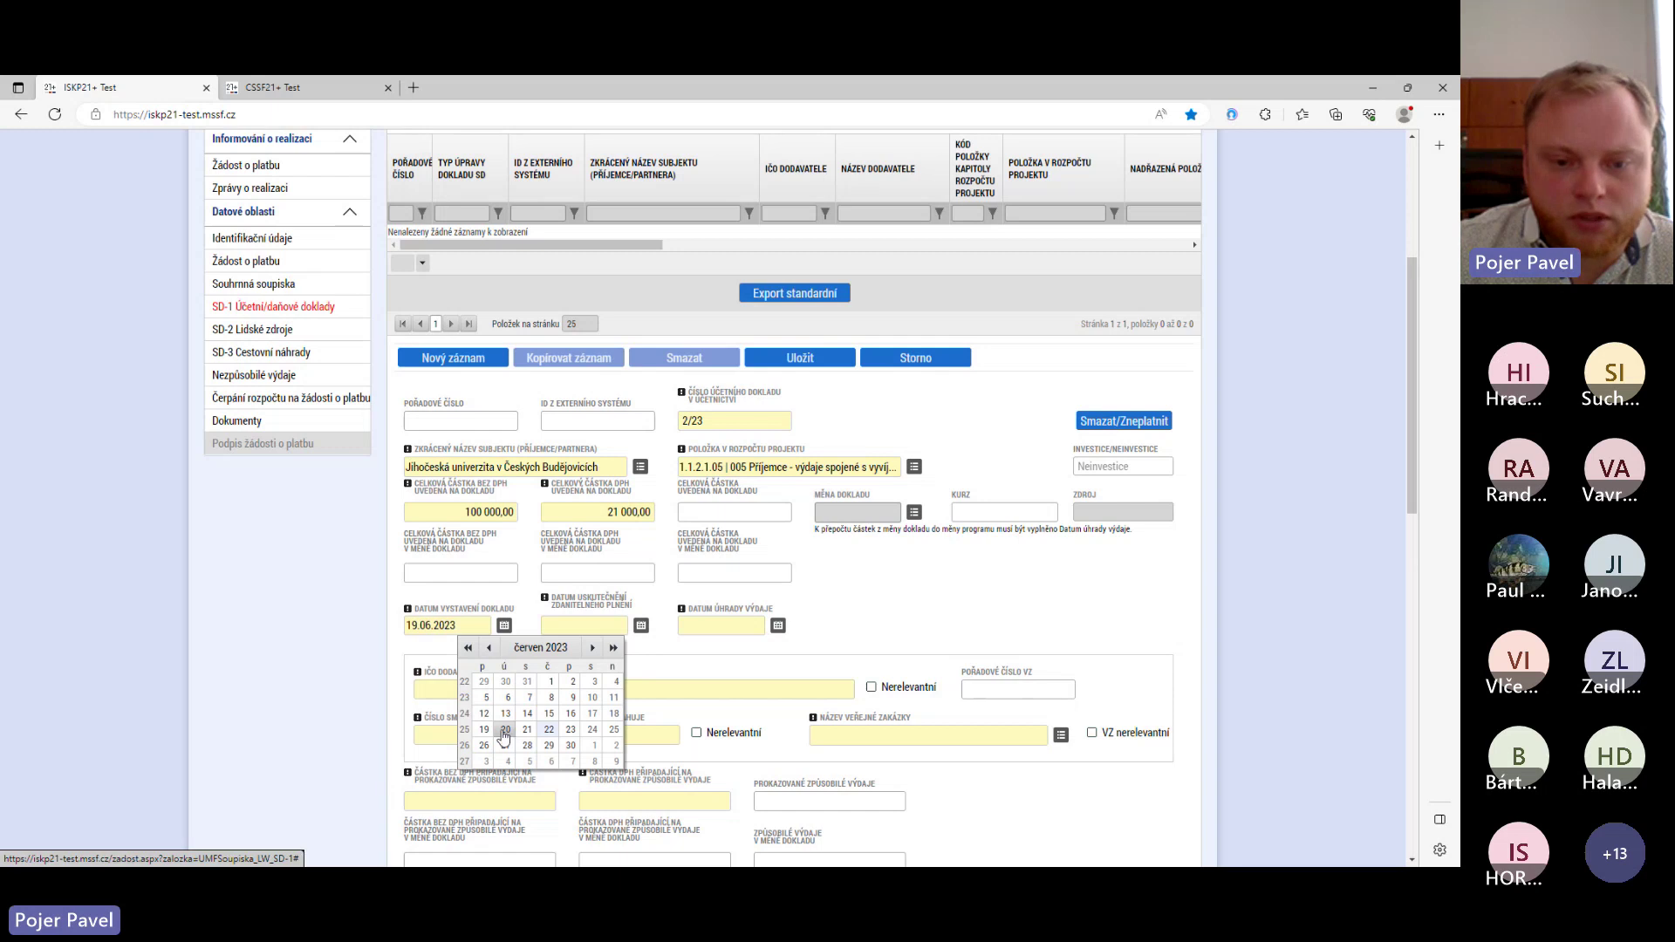
click(778, 626)
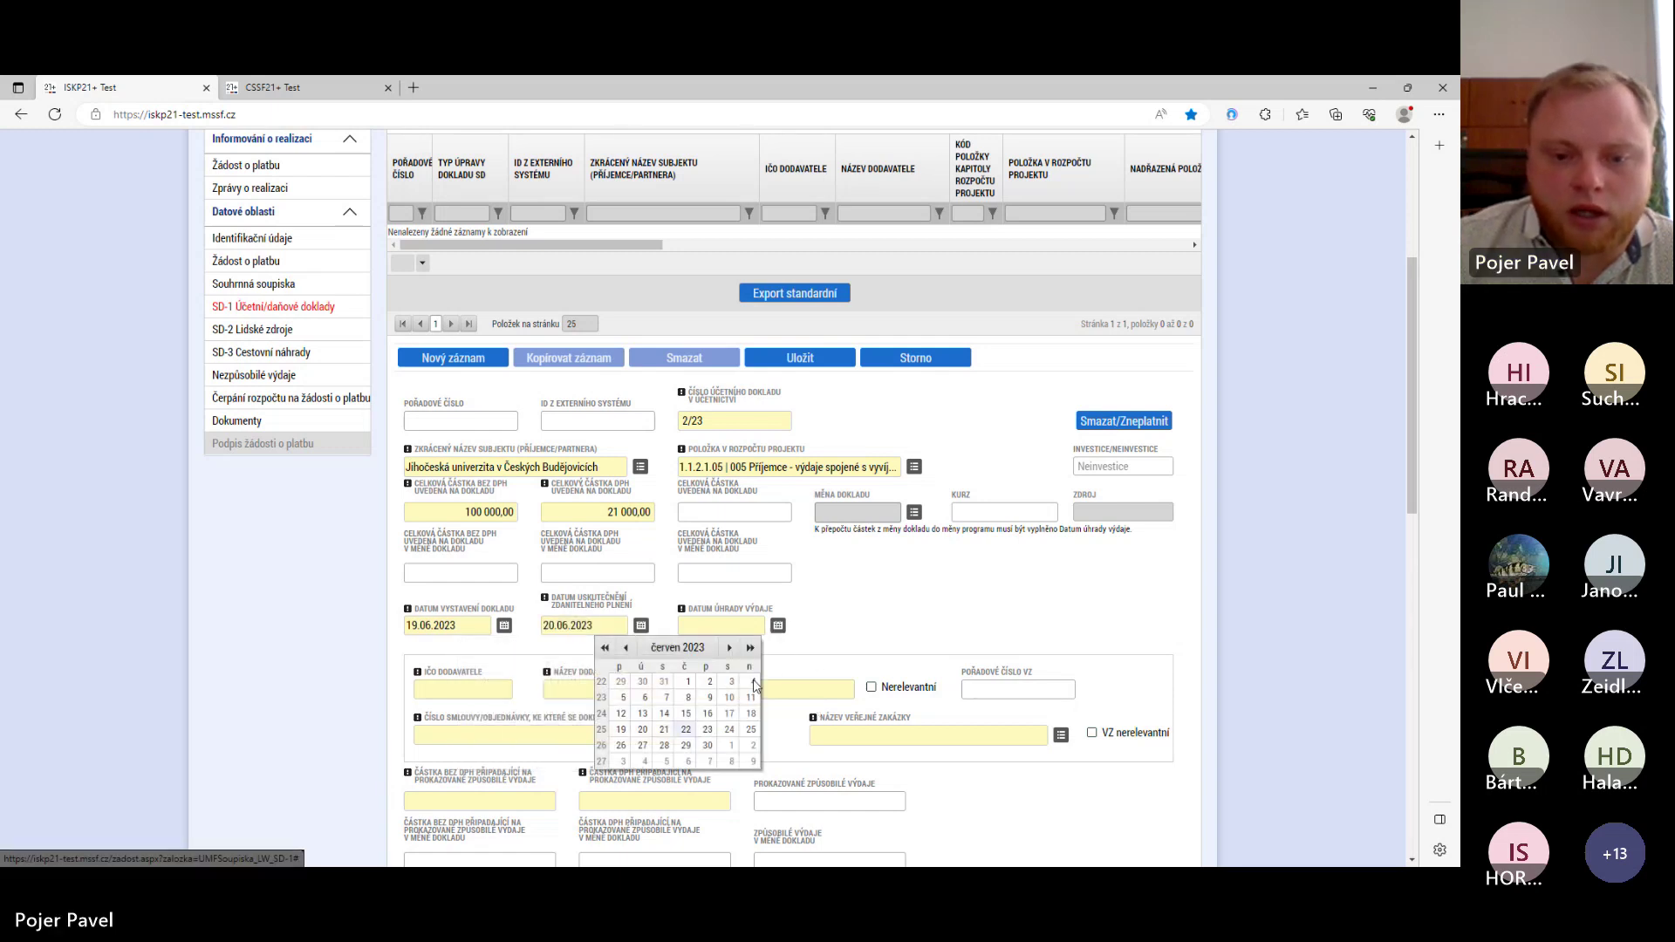
click(664, 731)
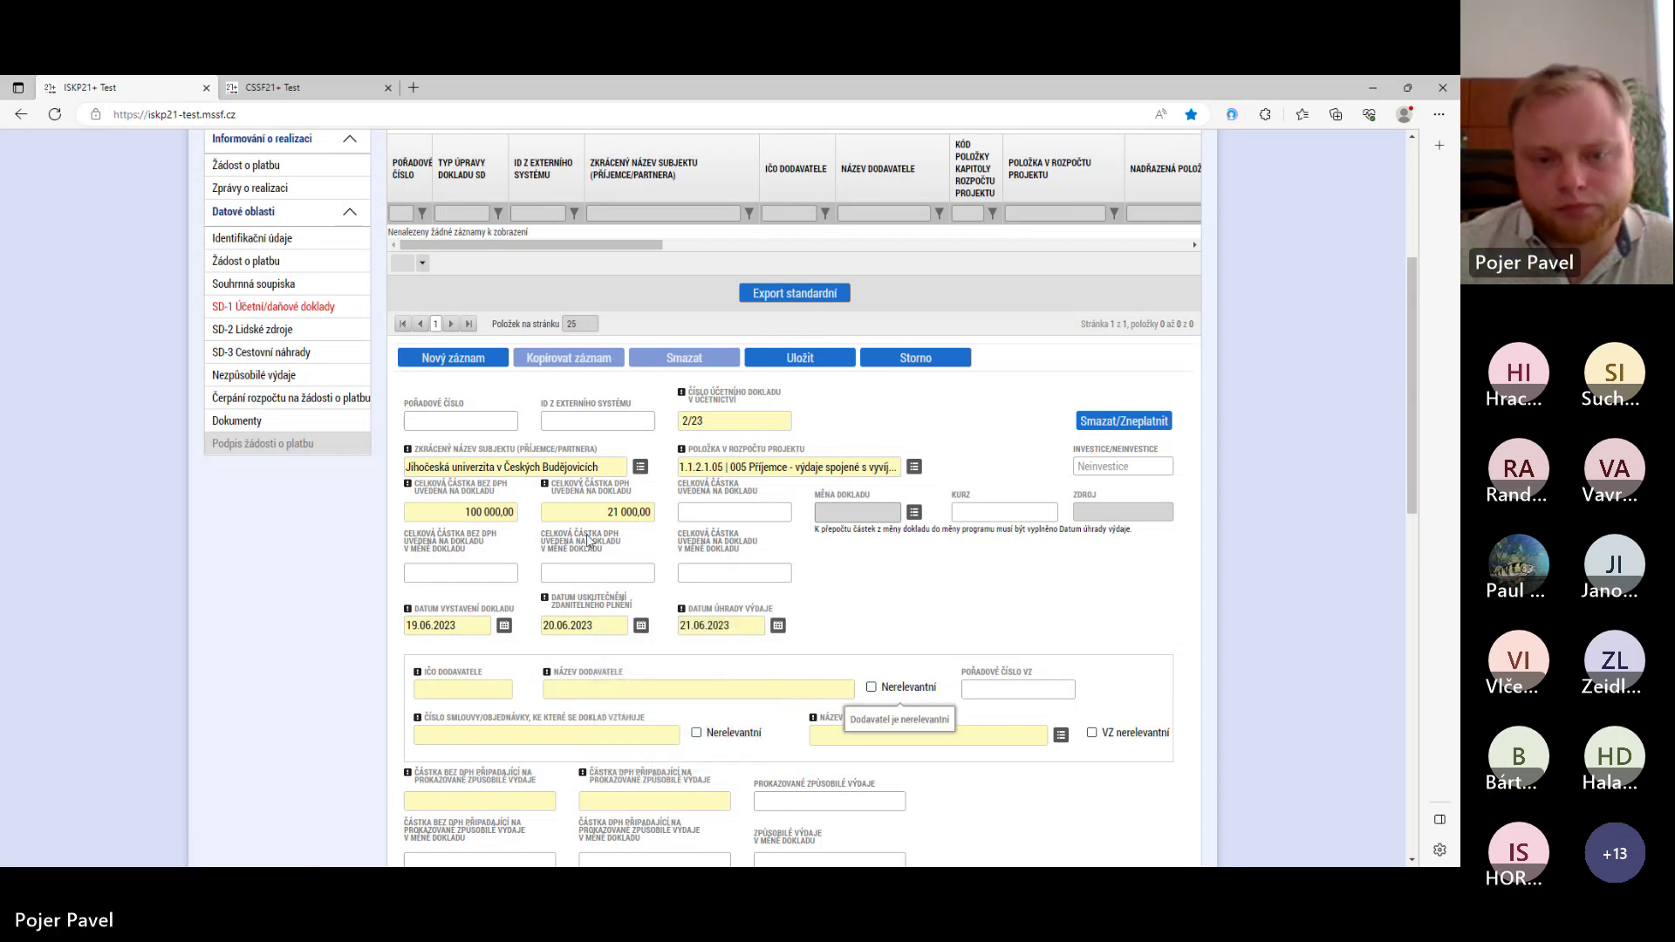
scroll(535, 545, down, 2)
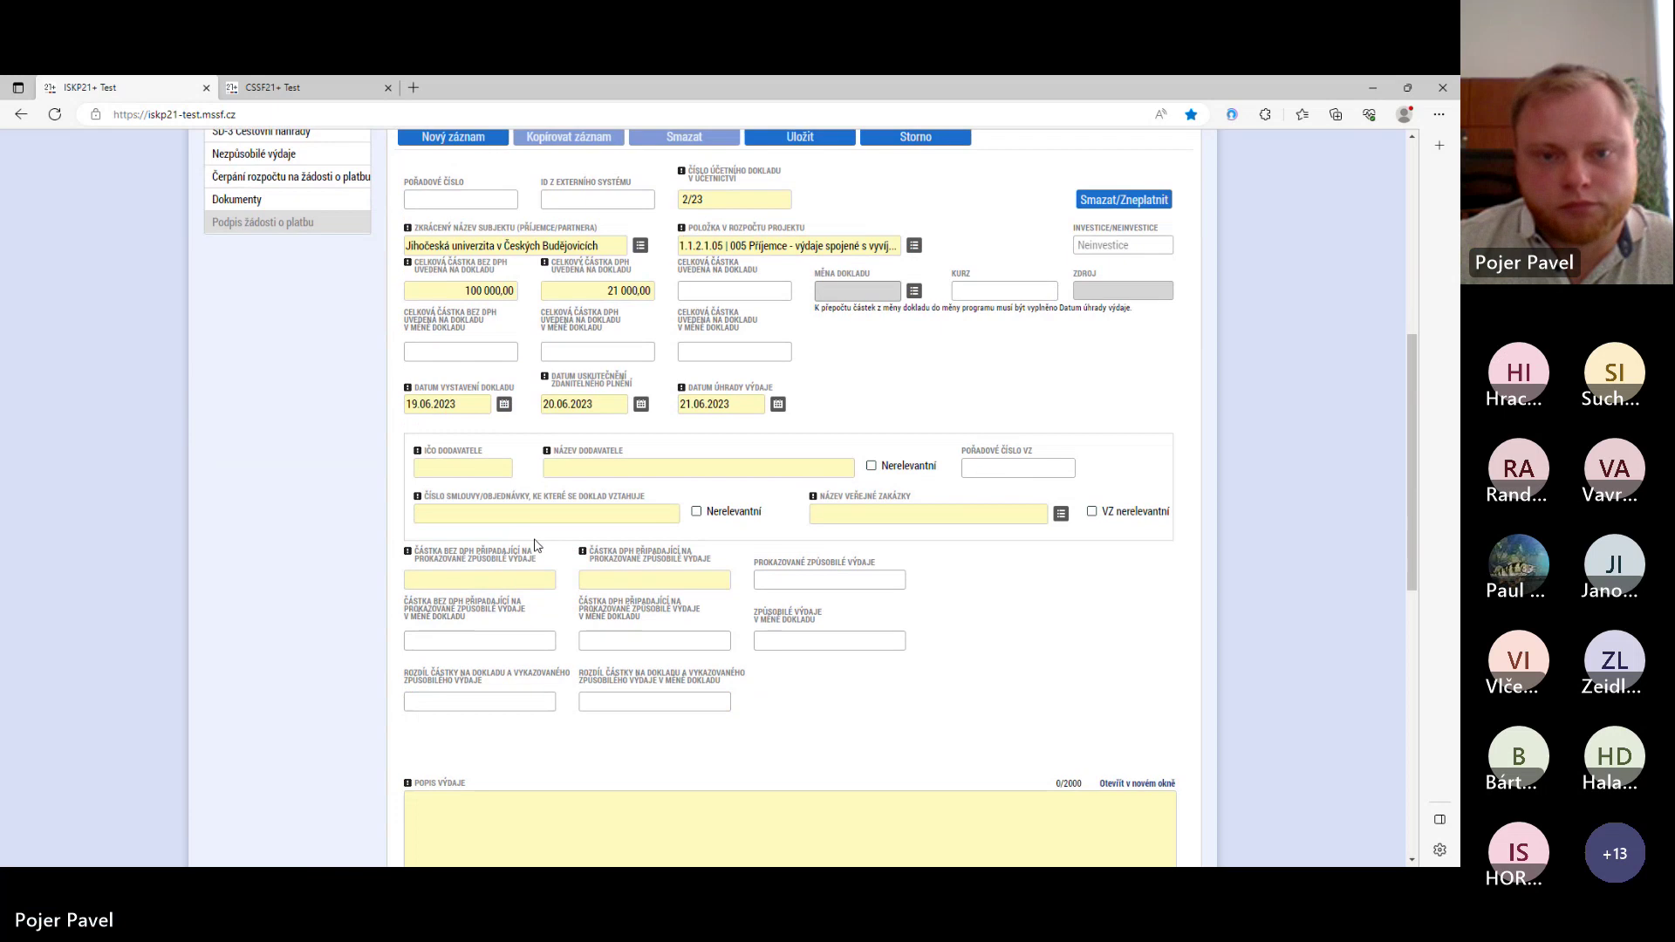
- Enter the supplier's company ID and the name Dodavatel s.r.o., and mark the contract number not relevant
click(443, 470)
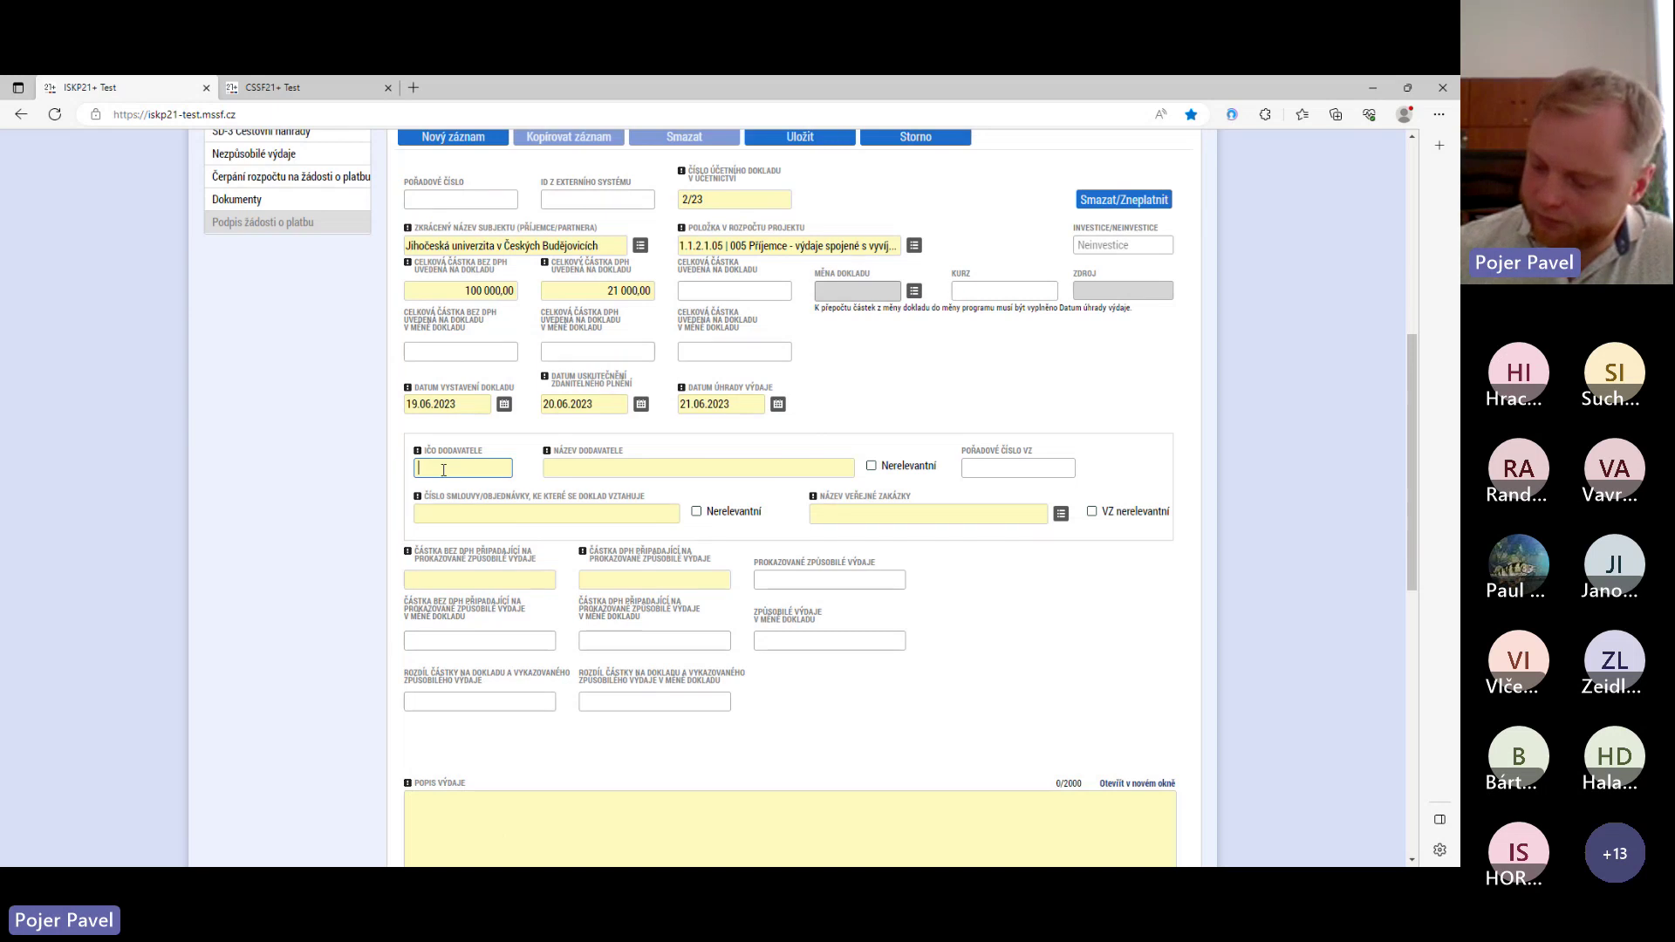
text(123456789)
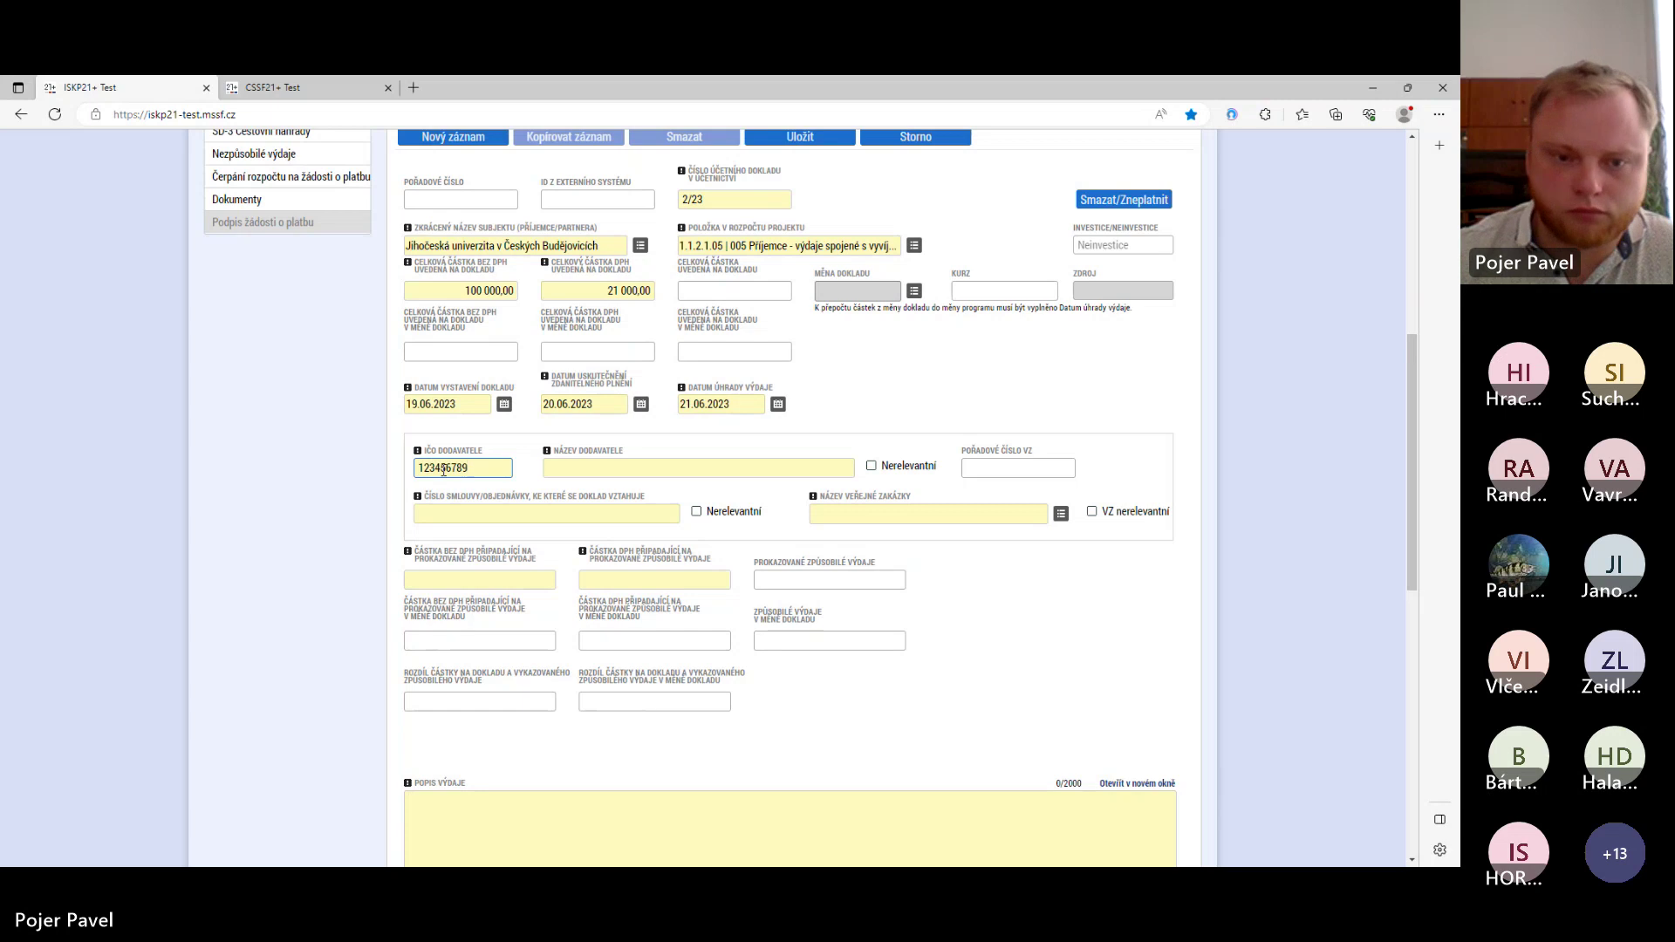
click(568, 465)
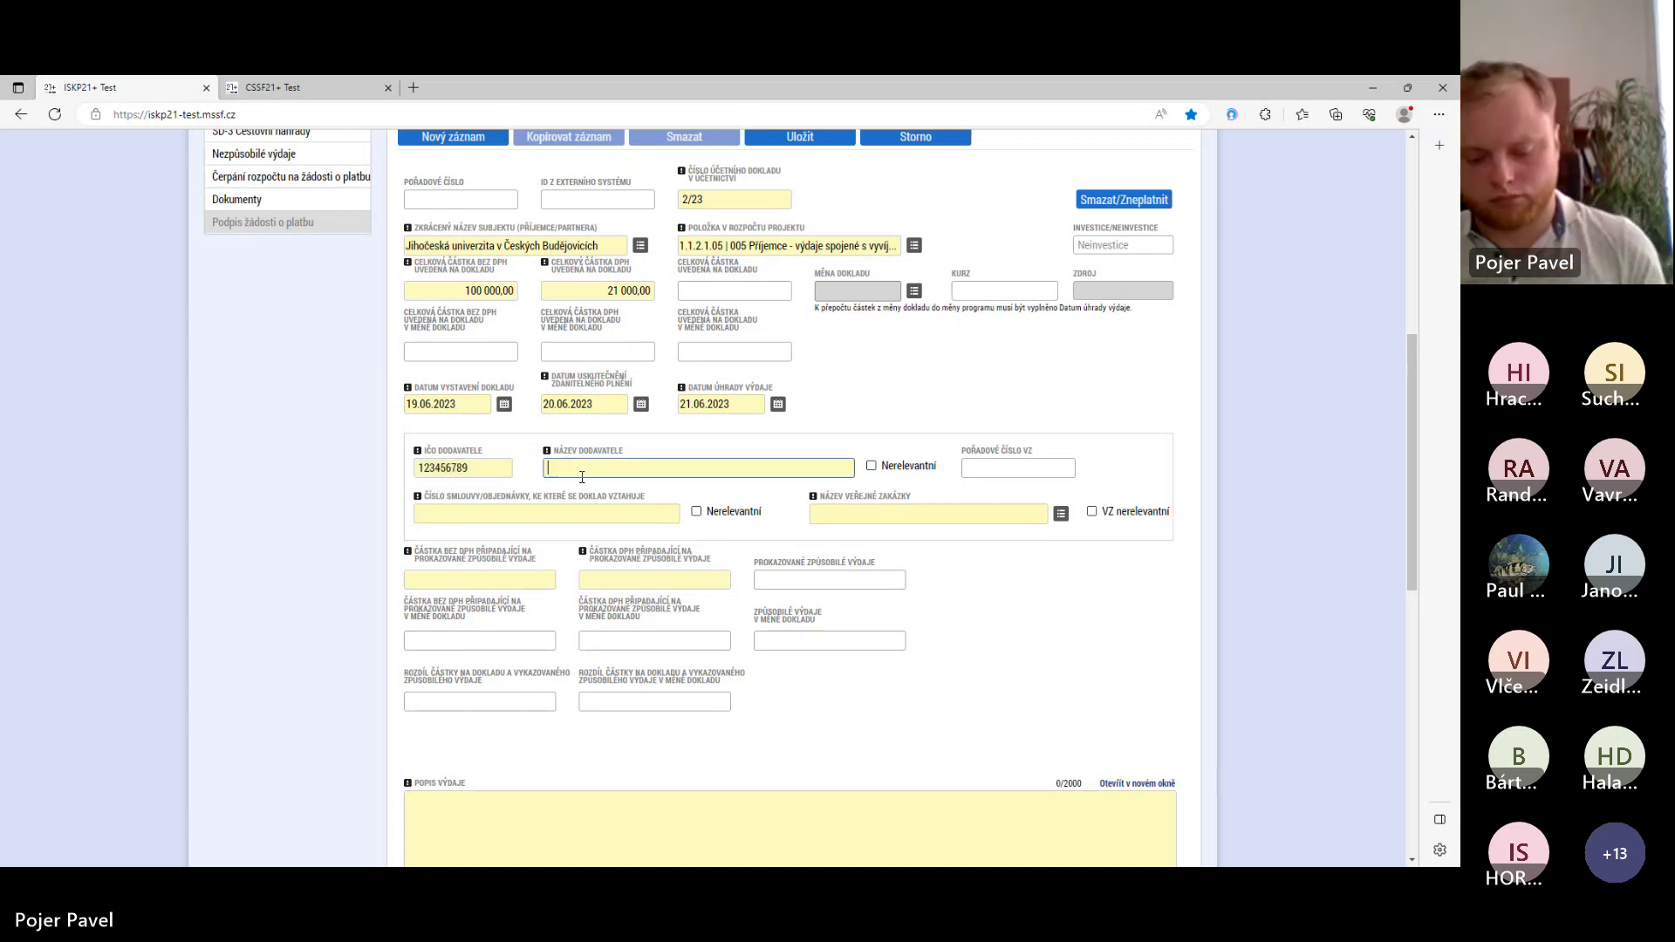
text(Dodav)
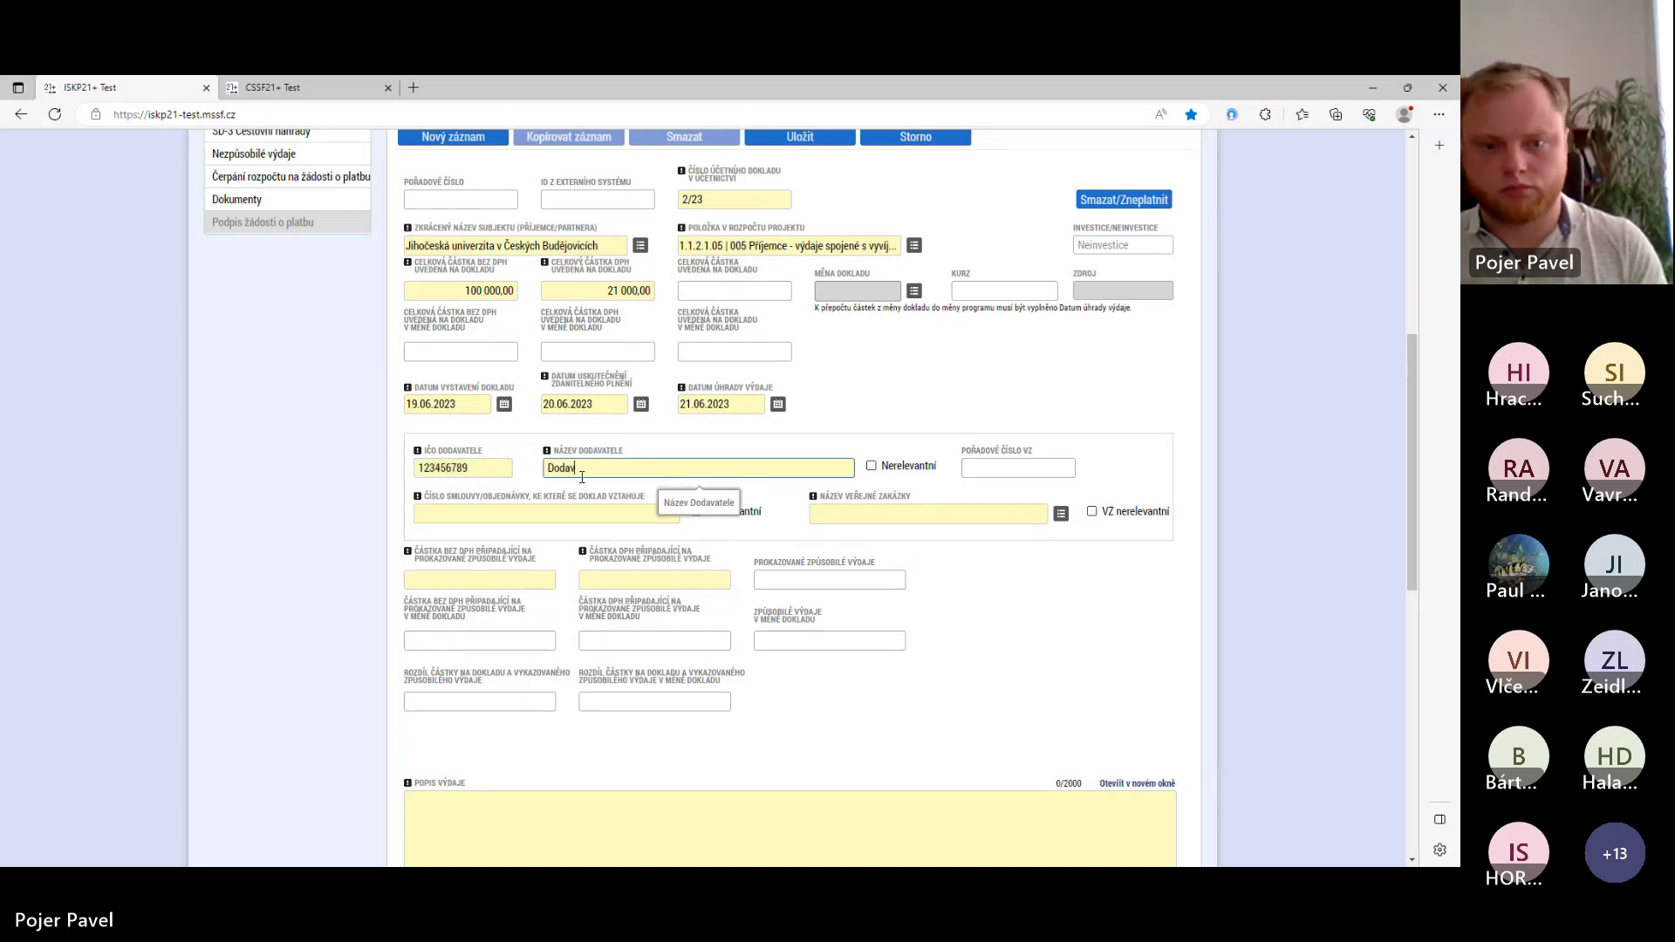
text(atel s.r)
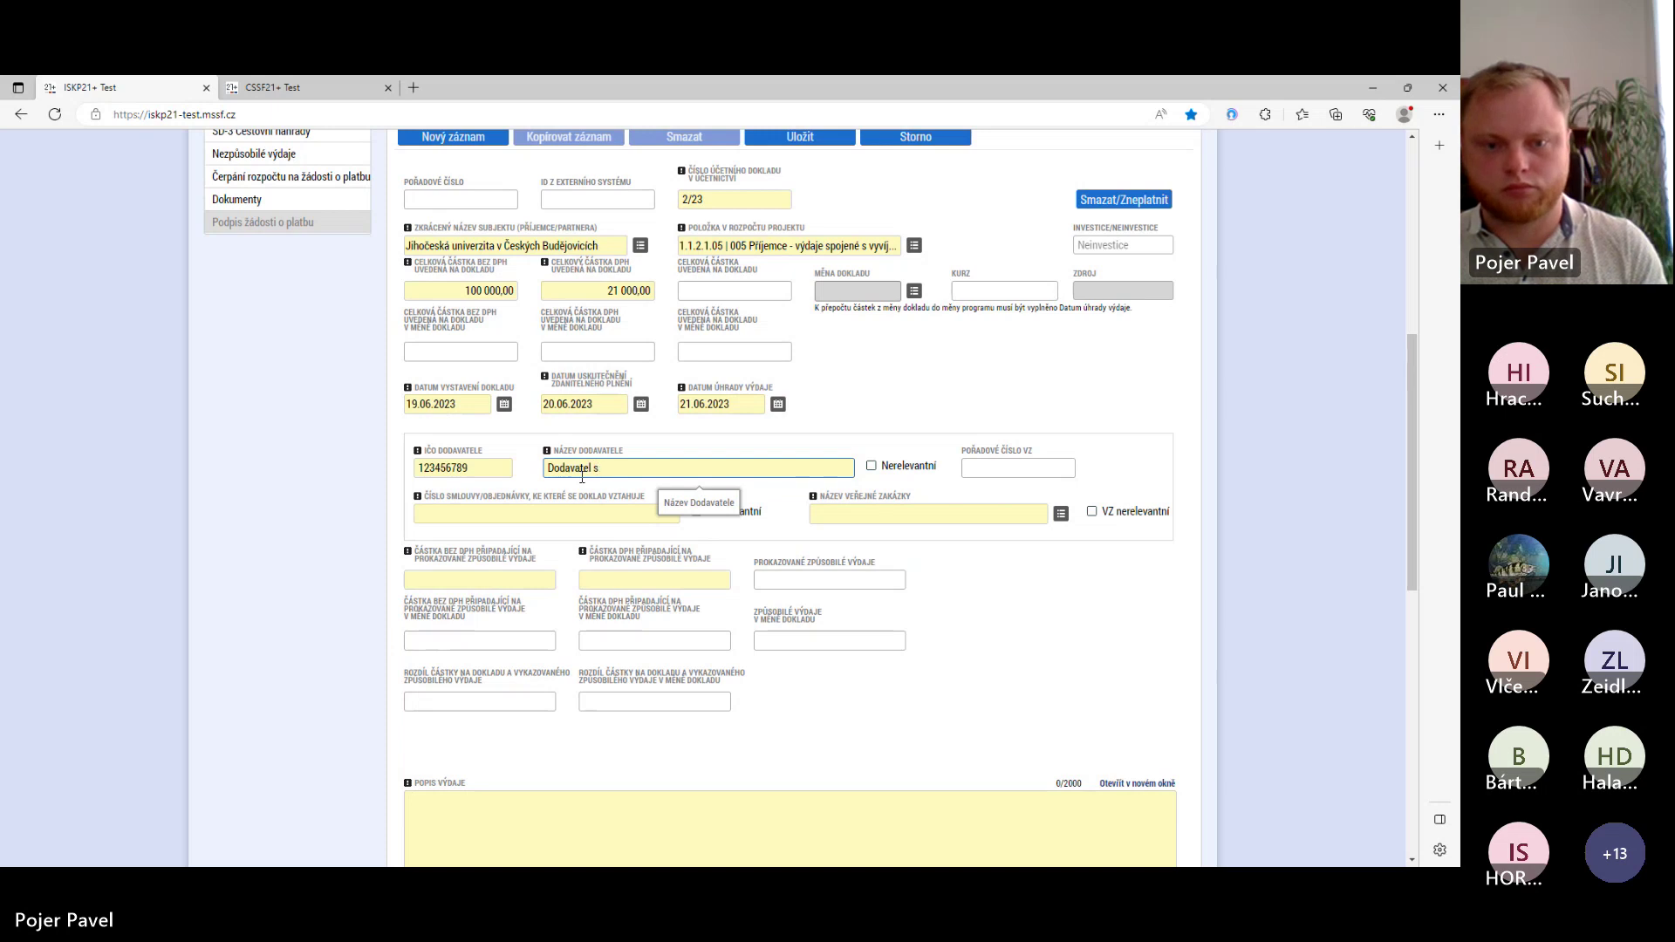
key(BackSpace)
text(.r.o.)
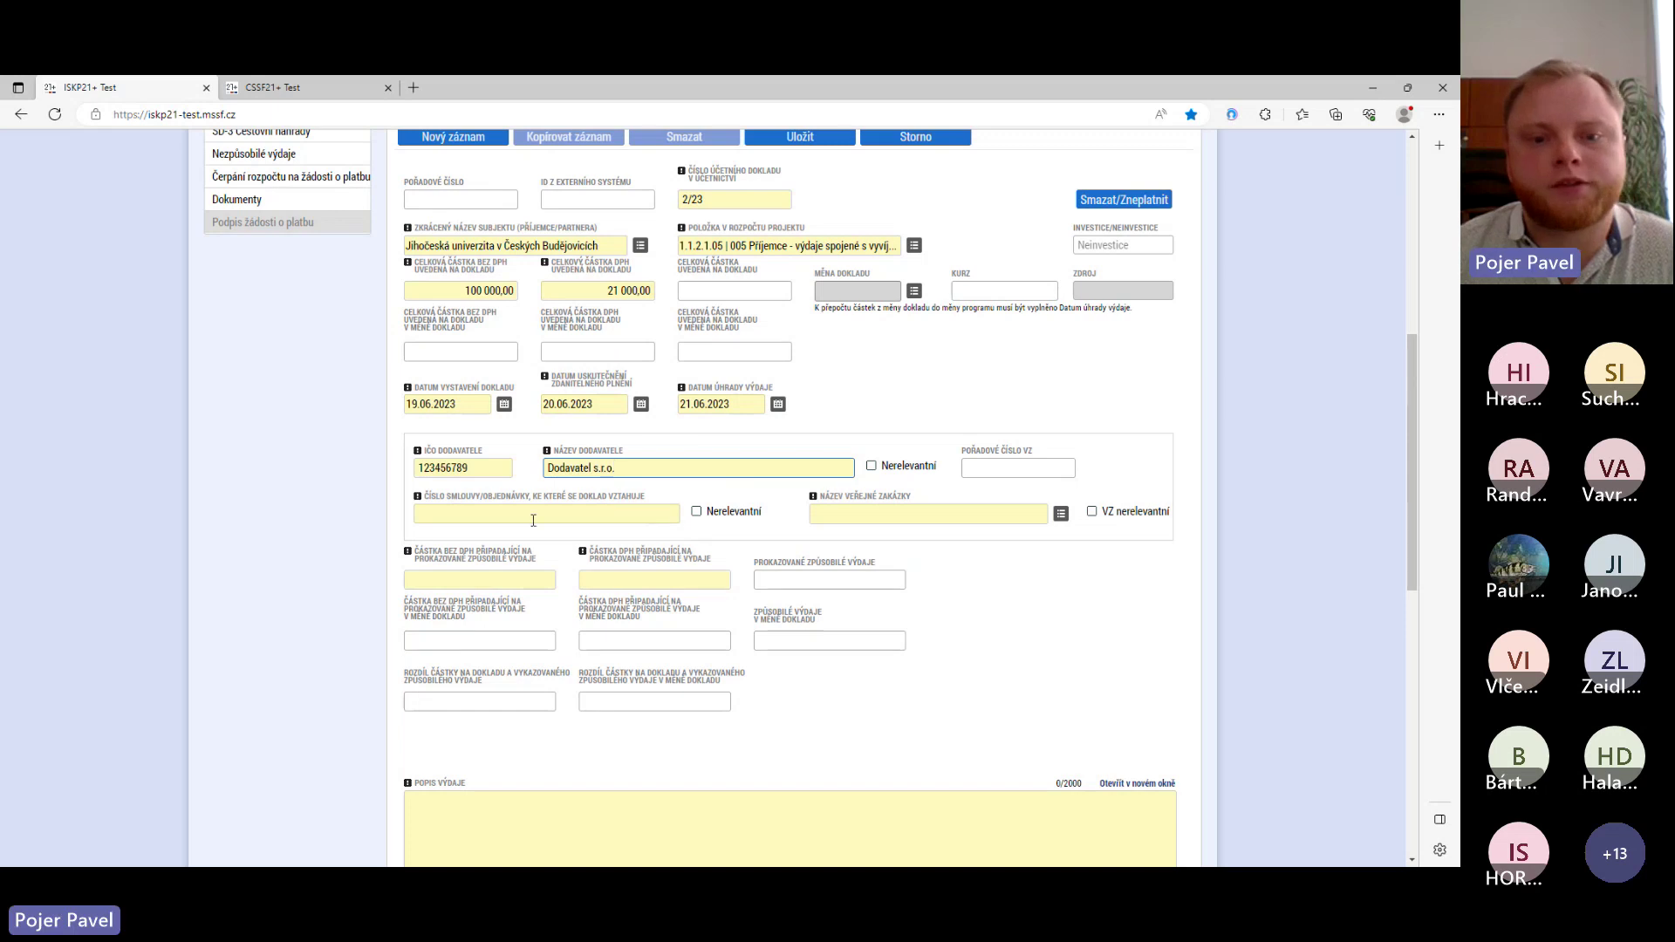
click(614, 520)
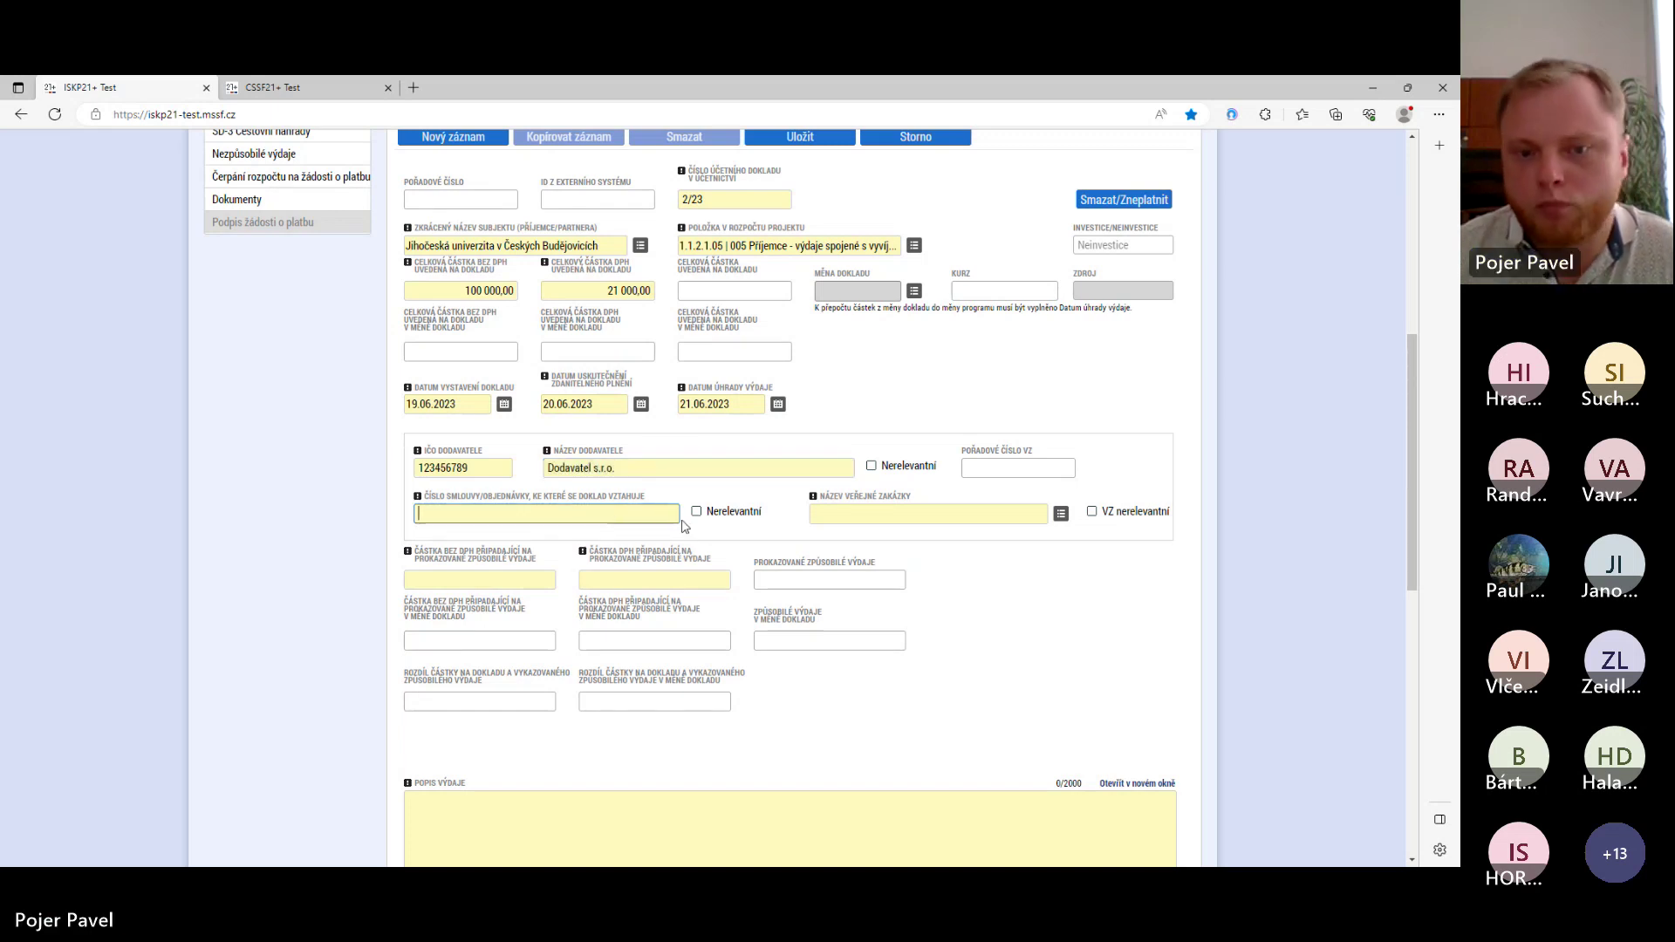
click(697, 513)
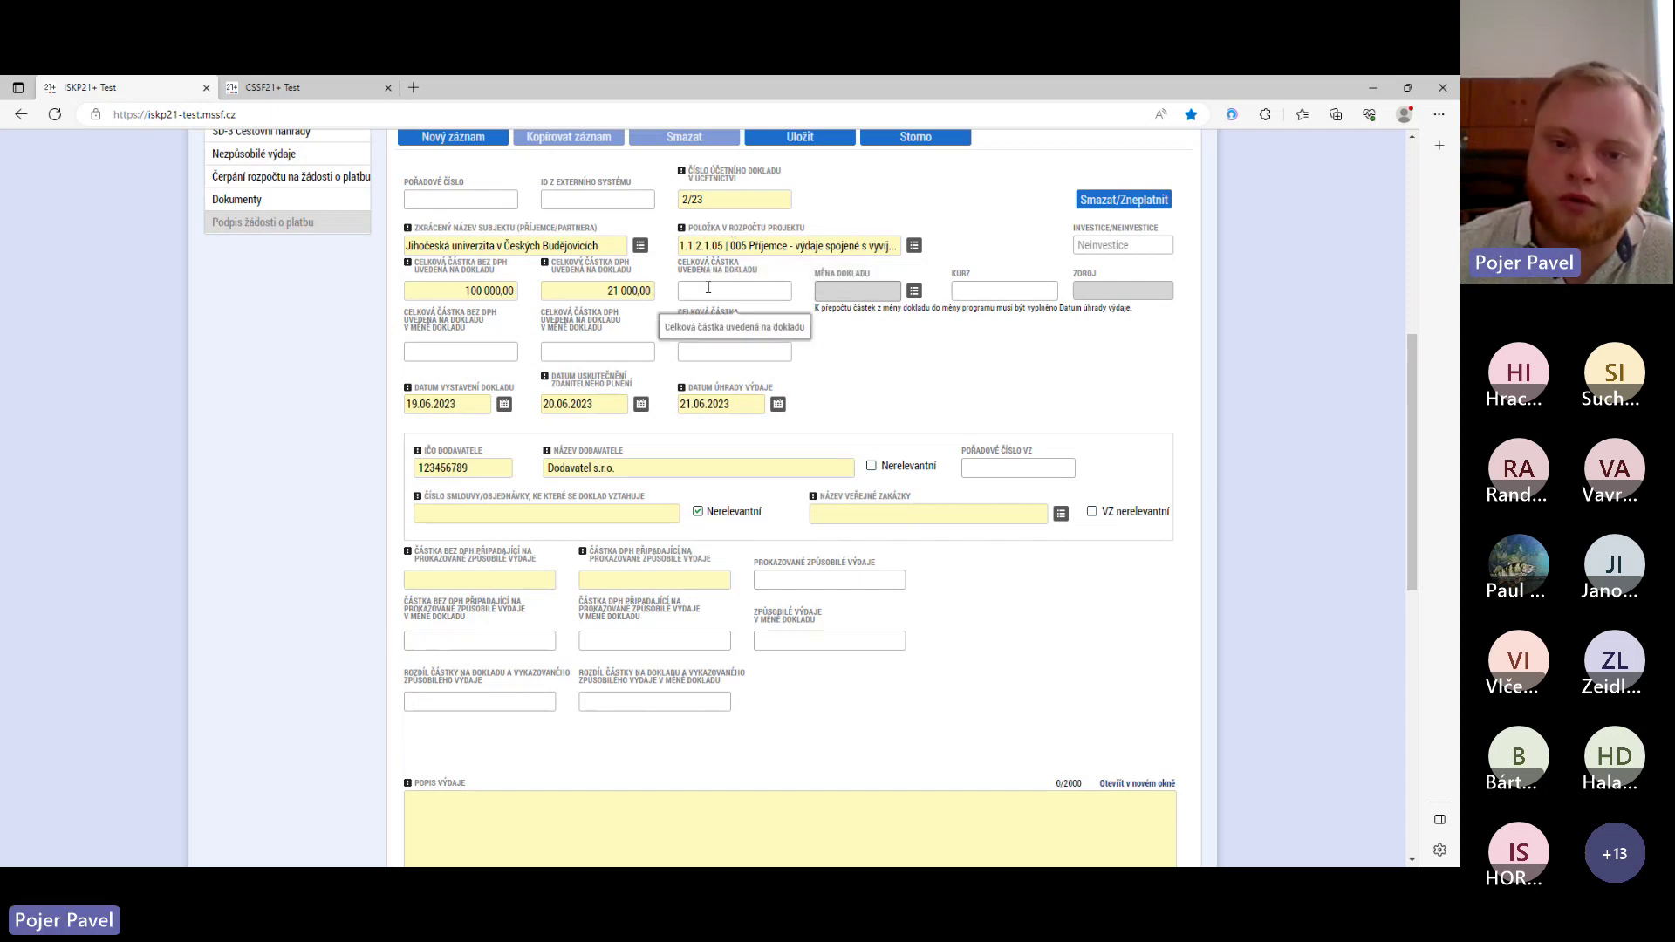
- Mark the public contract (VZ) as not relevant, since the contract list is empty
click(1061, 515)
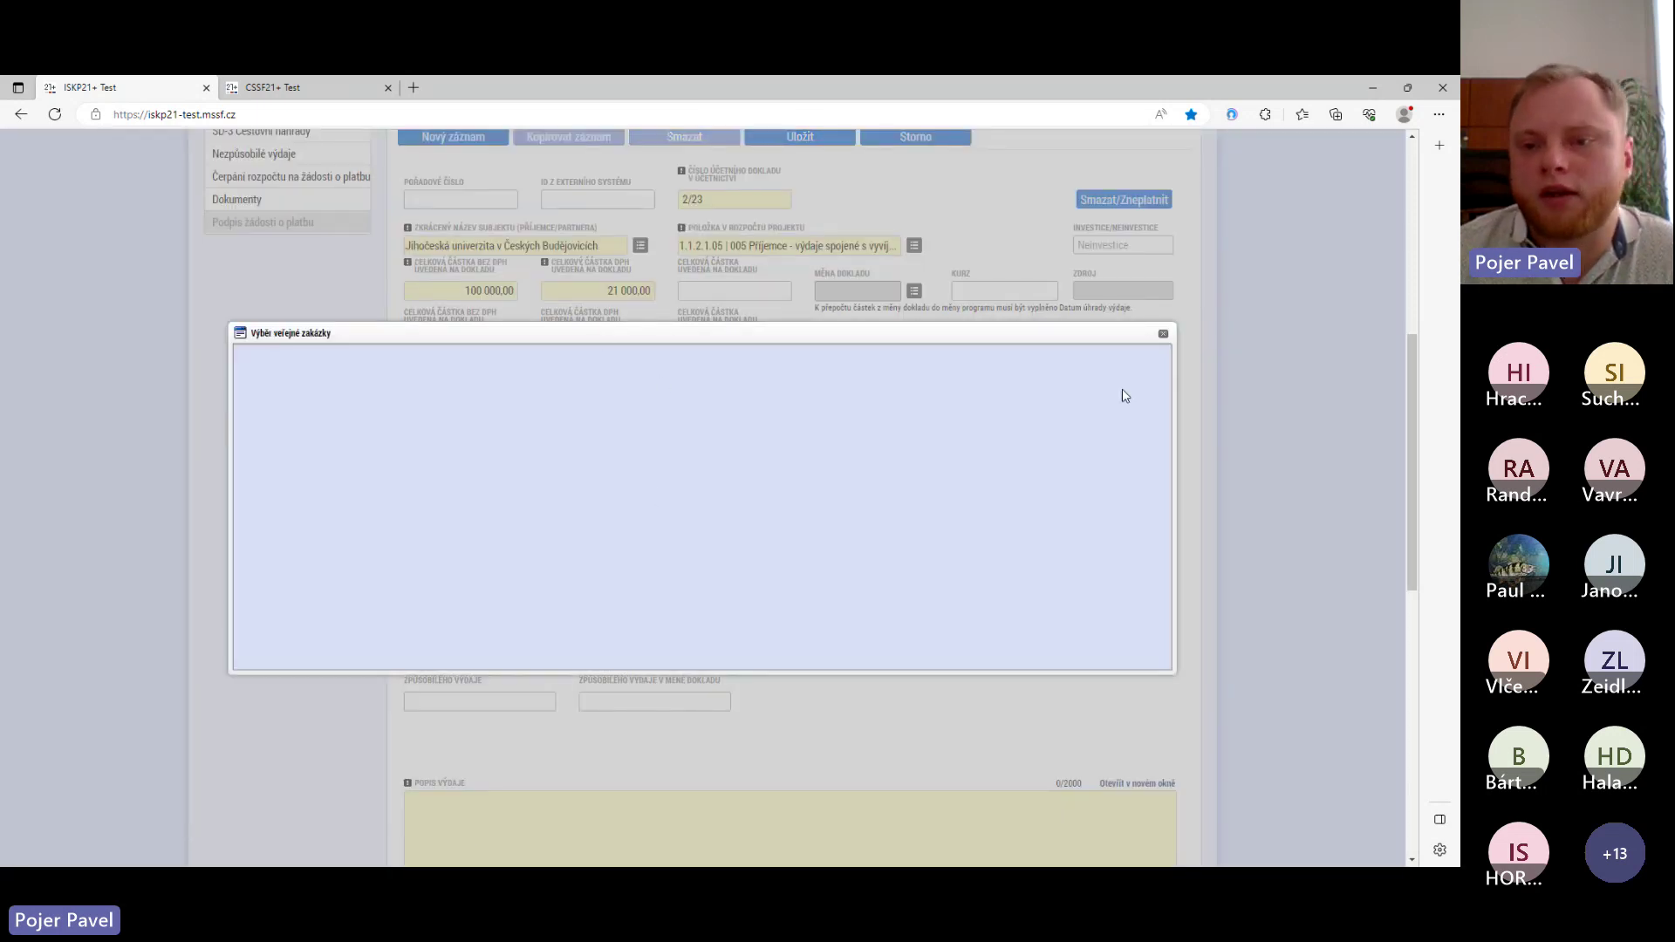
click(1163, 335)
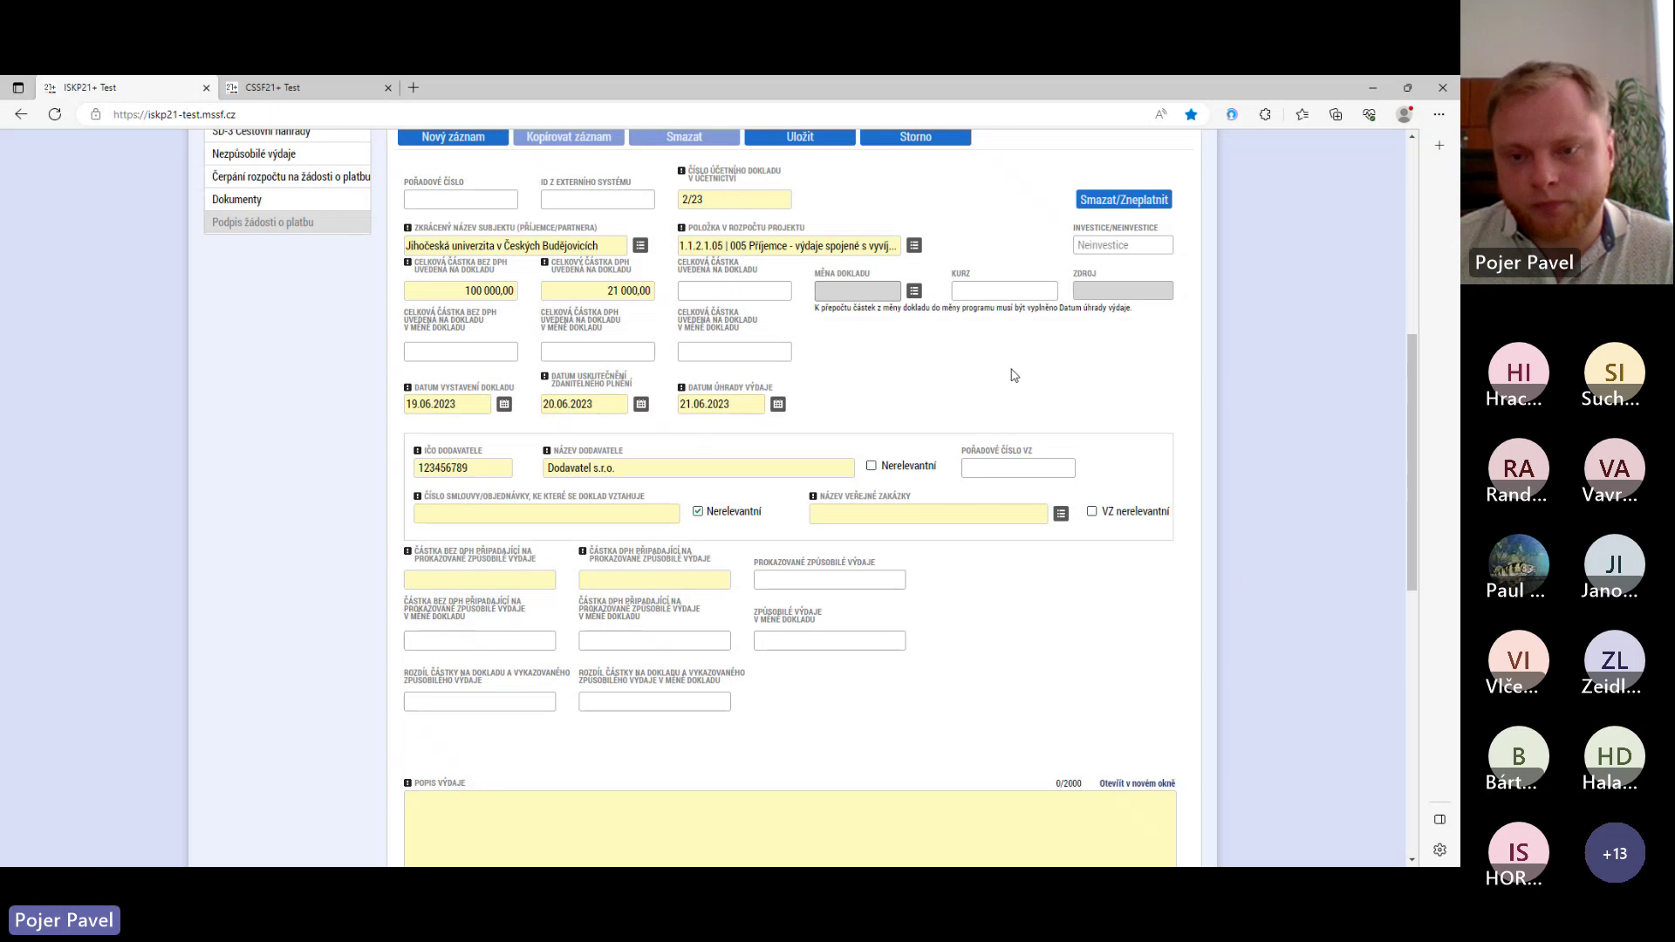
click(1092, 513)
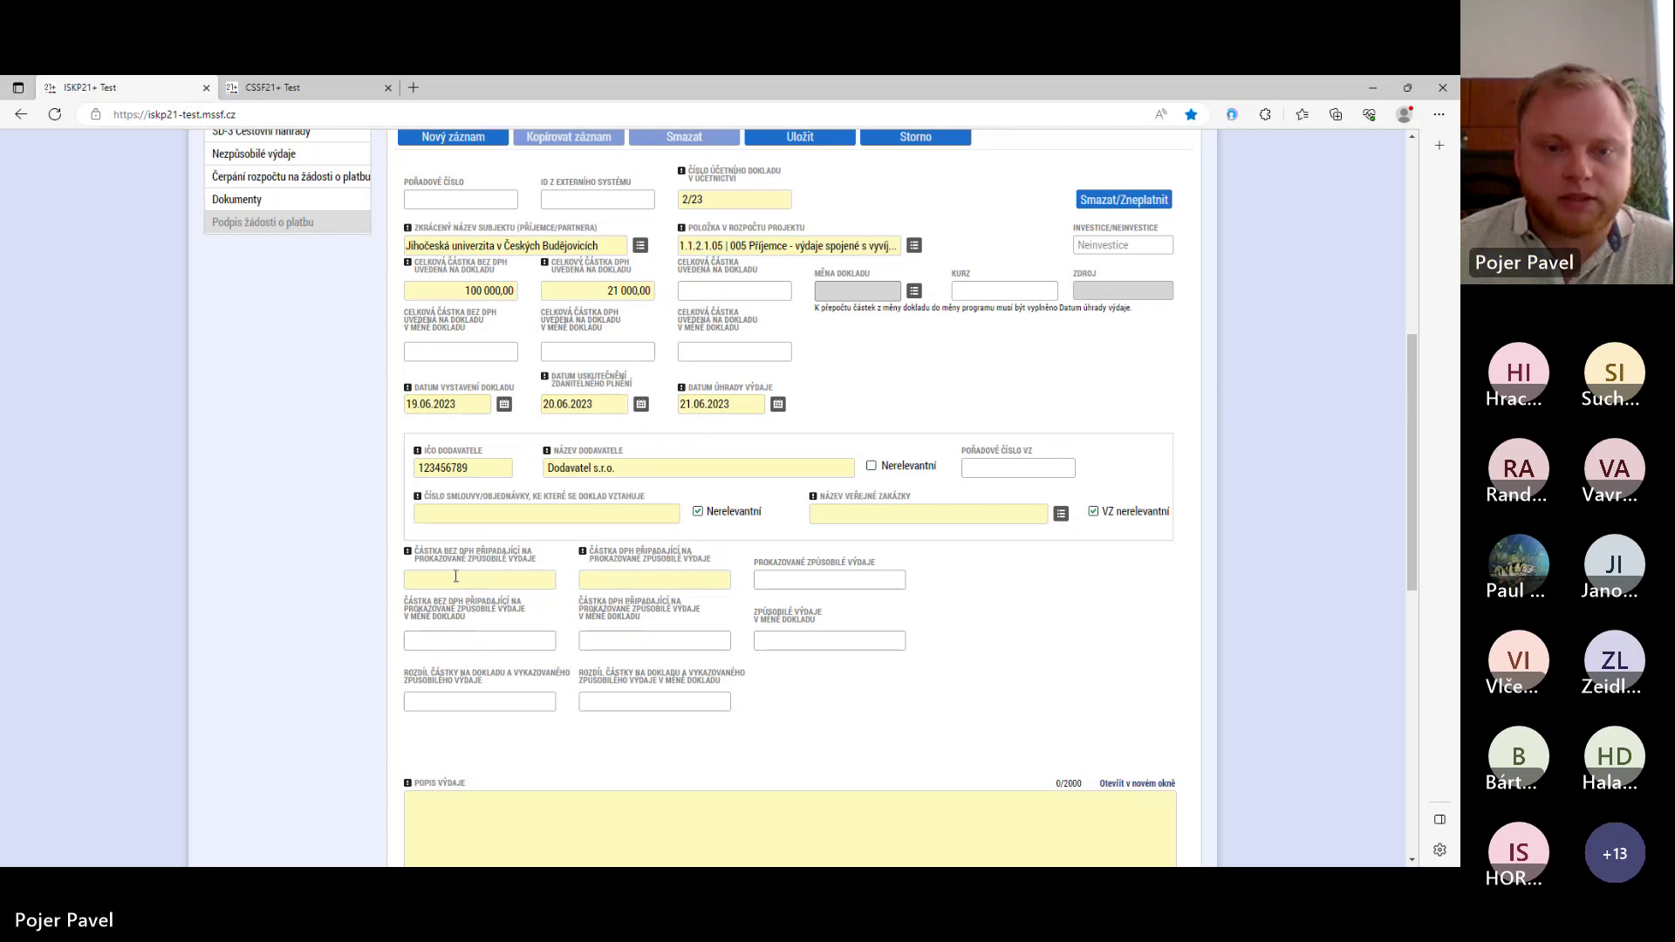
key(Tab)
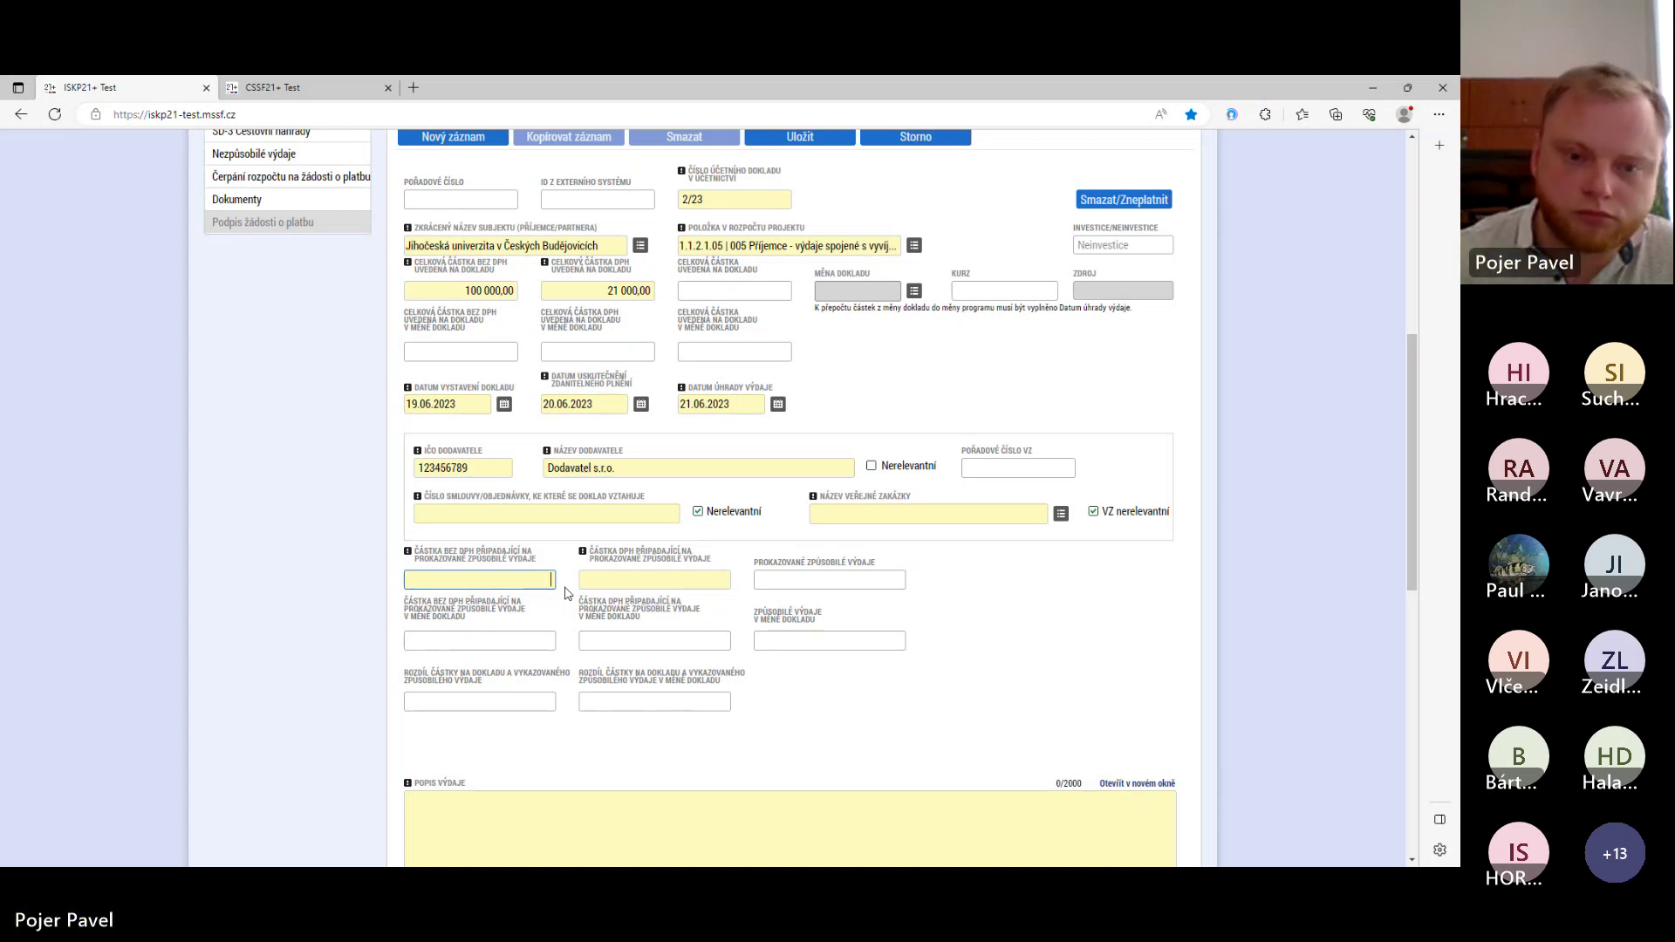
- Claim 100 000,00 as the eligible amount without VAT and 0 as the eligible VAT
text(100)
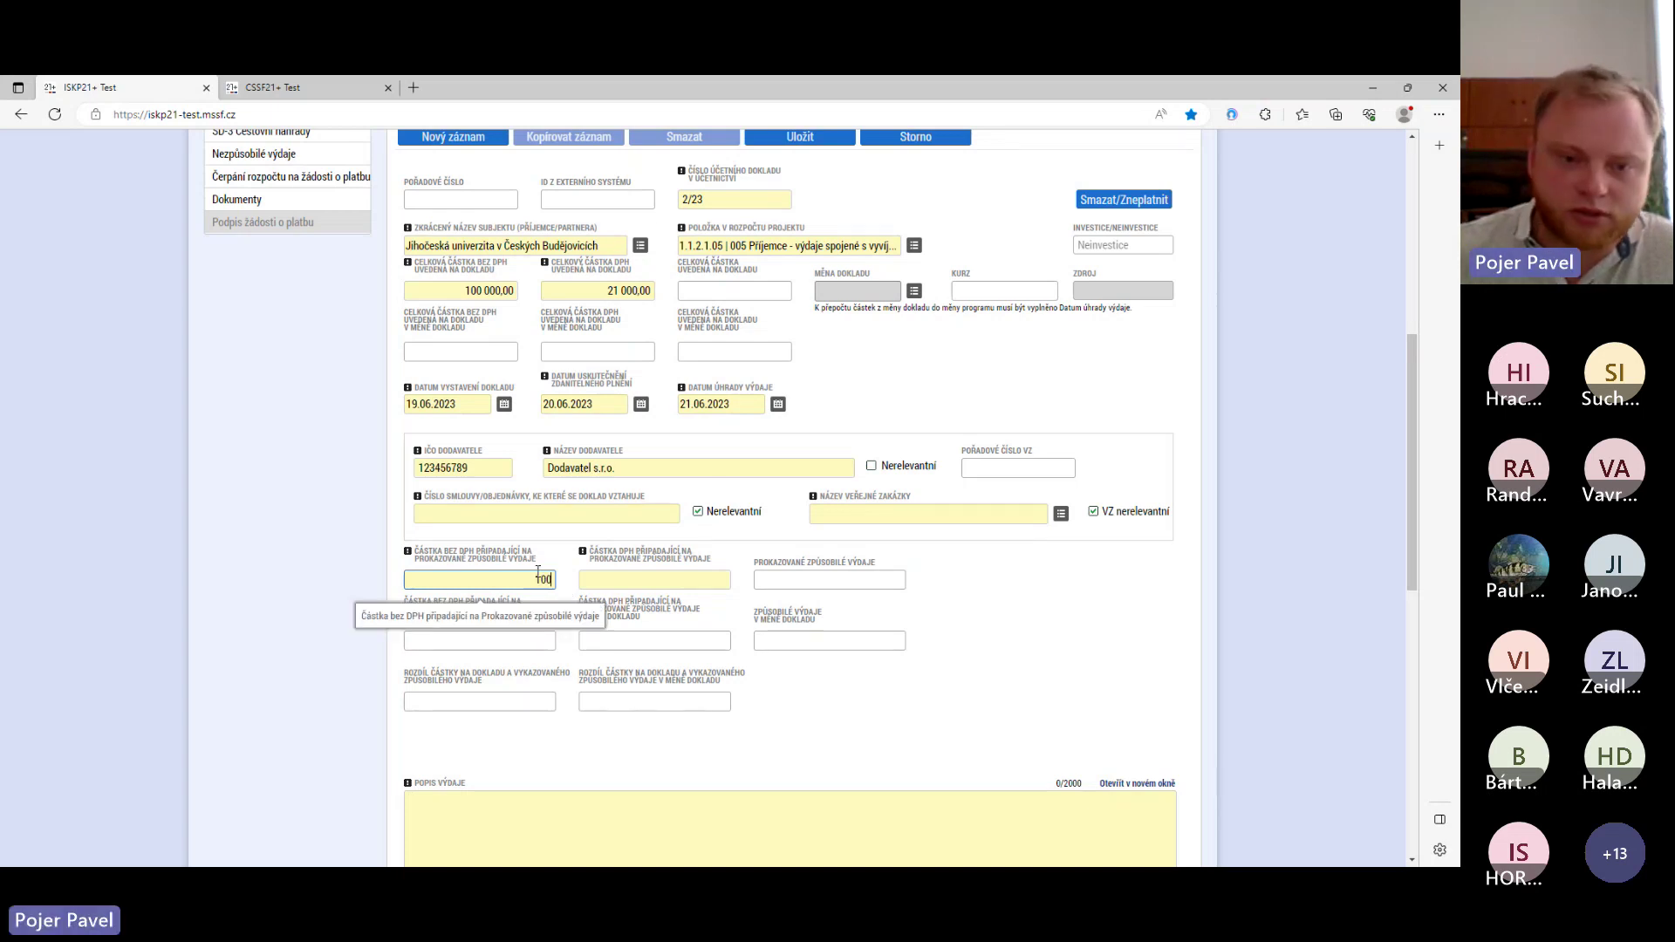
text(000)
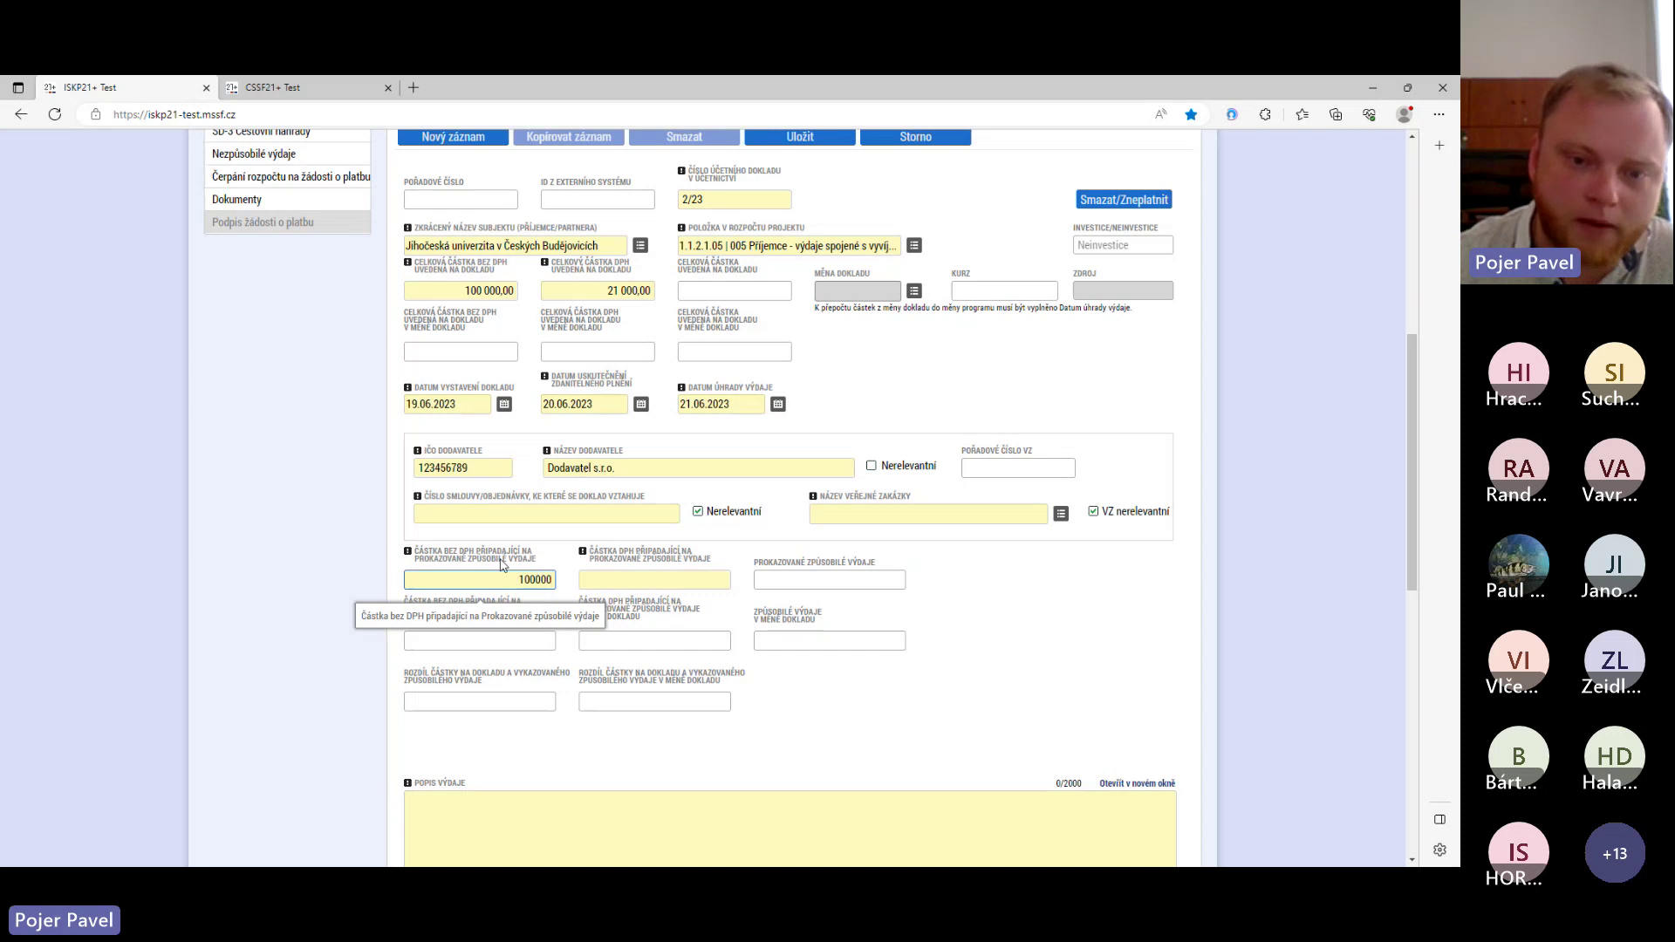
click(632, 588)
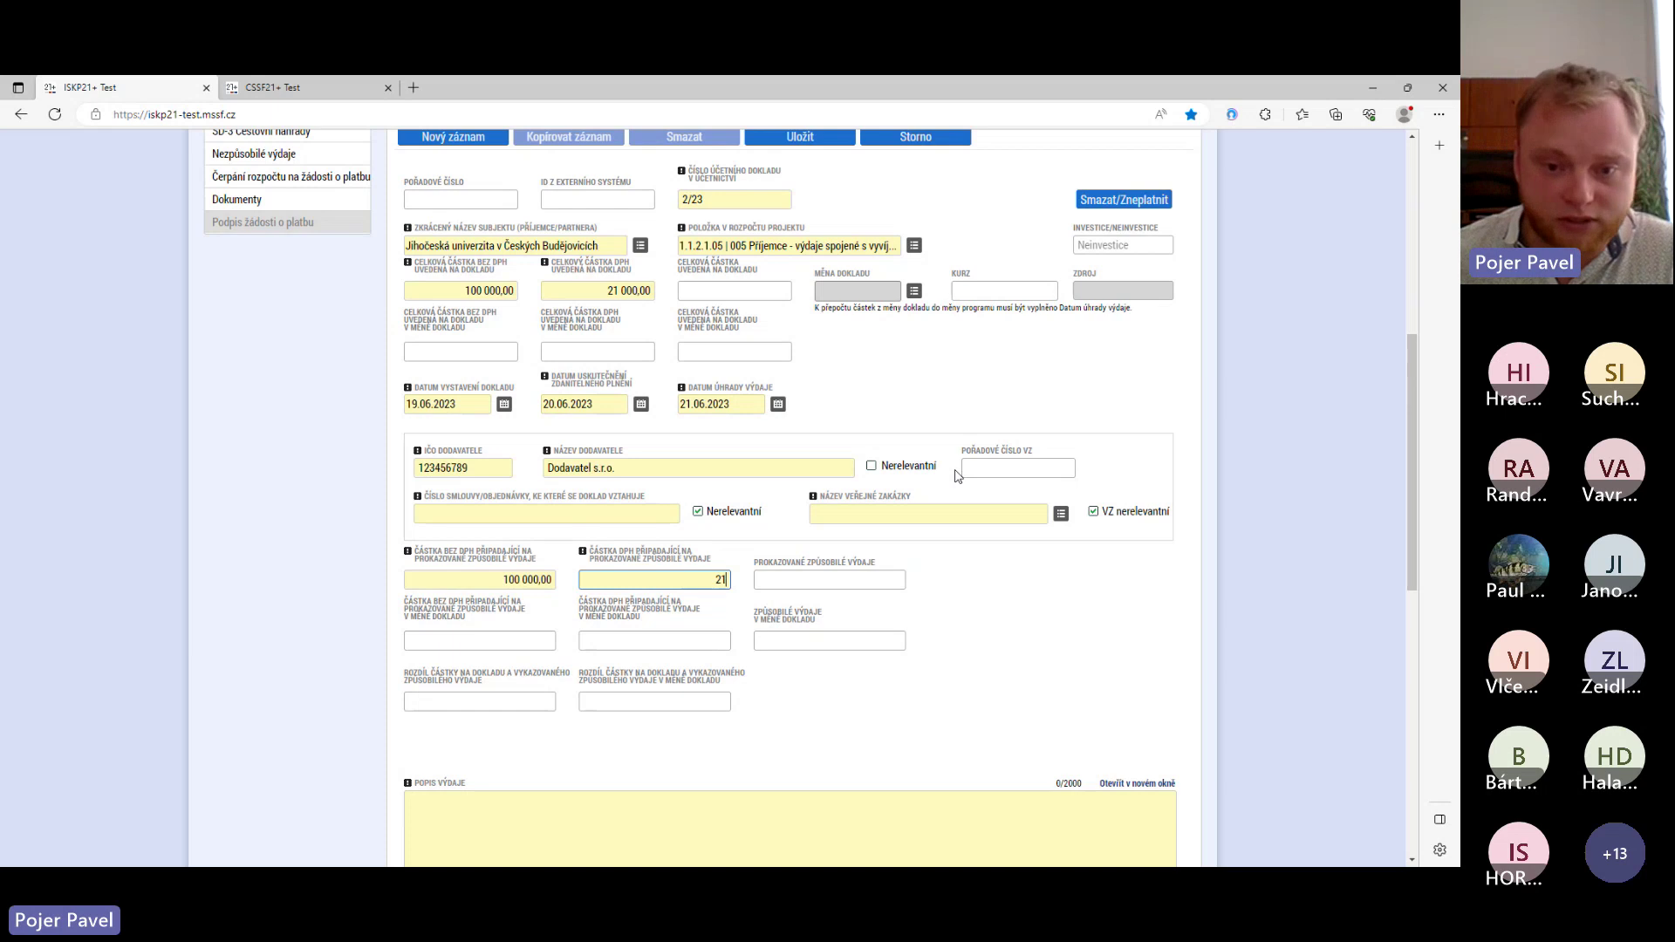
text(000)
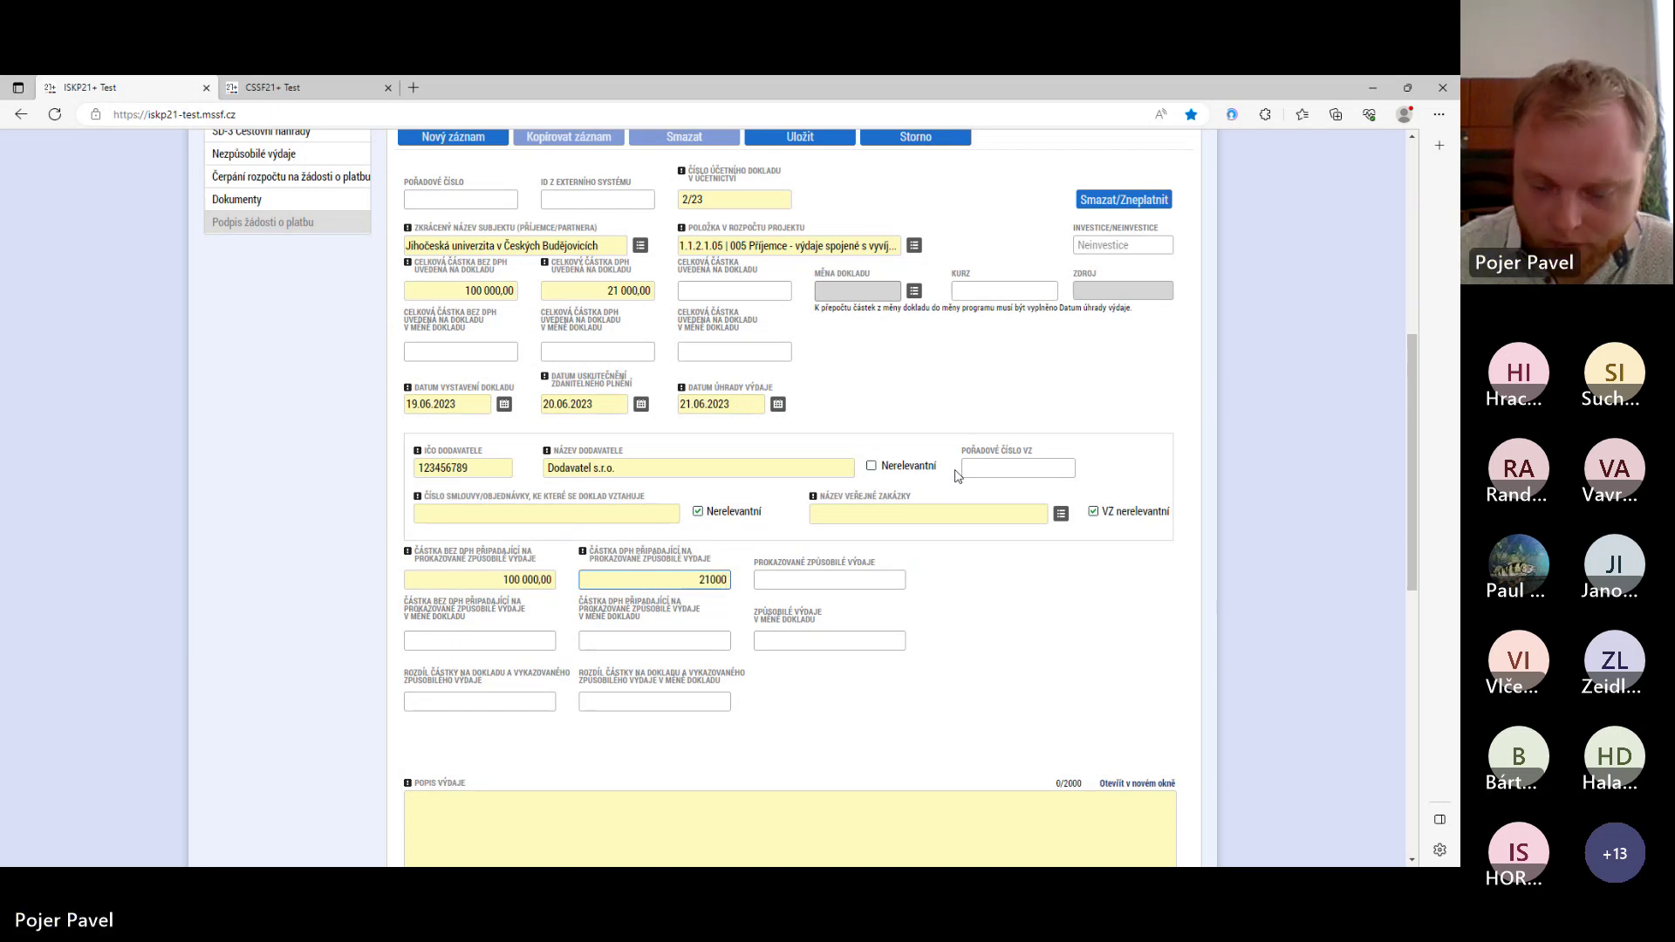
key(BackSpace)
key(BackSpace)
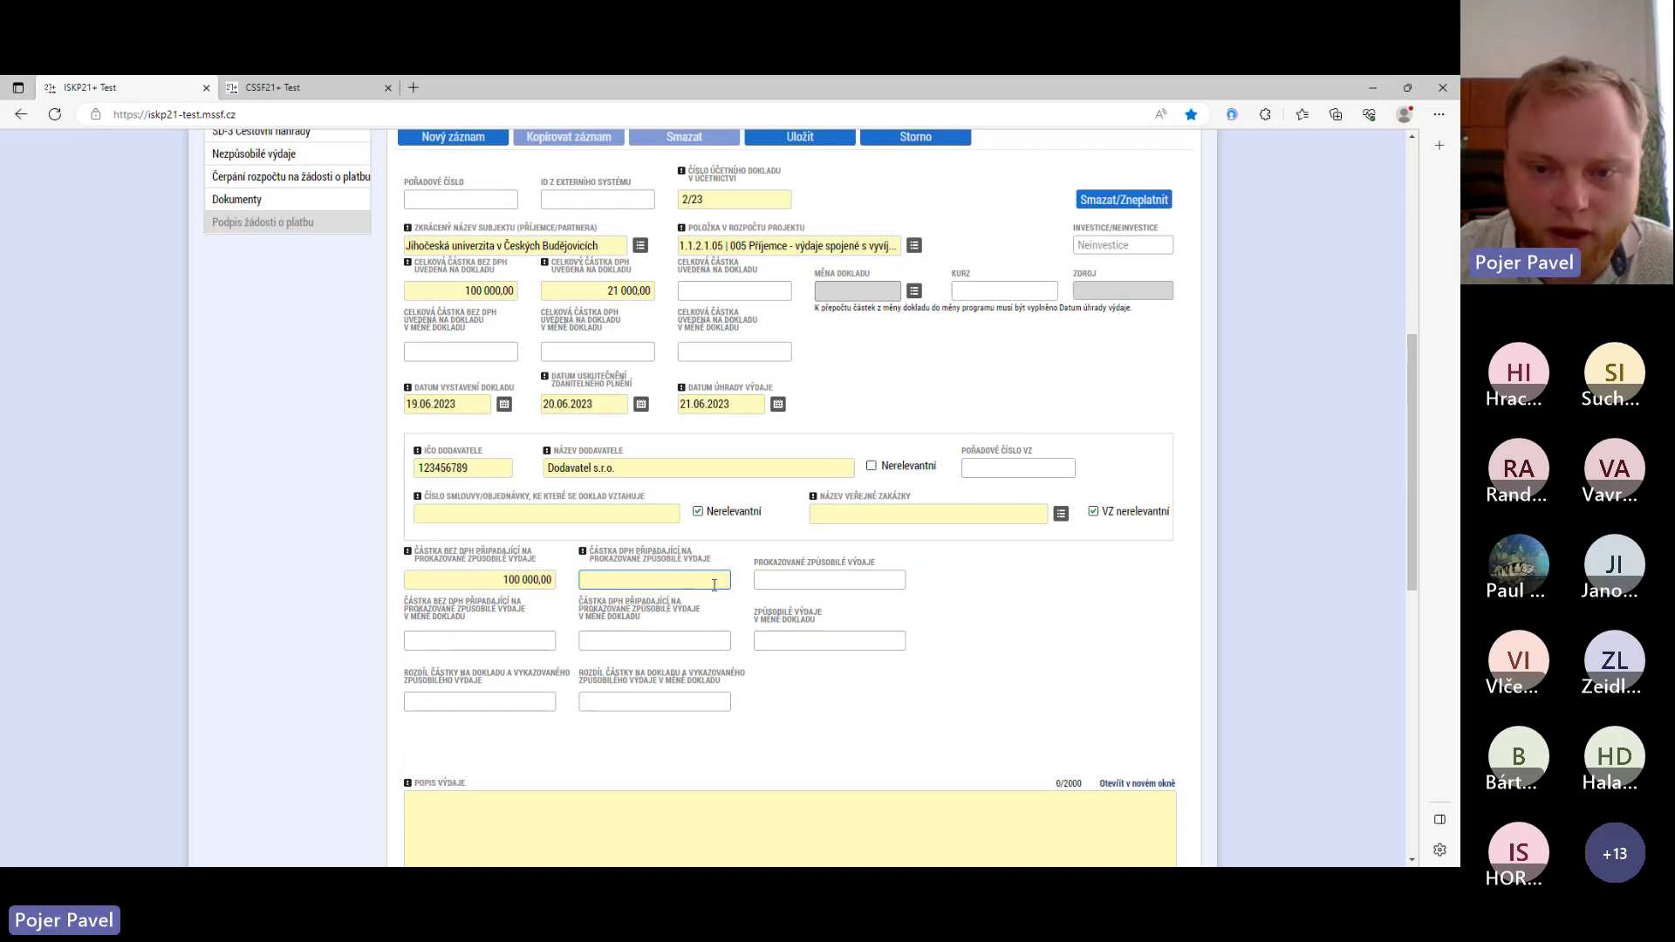
text(0)
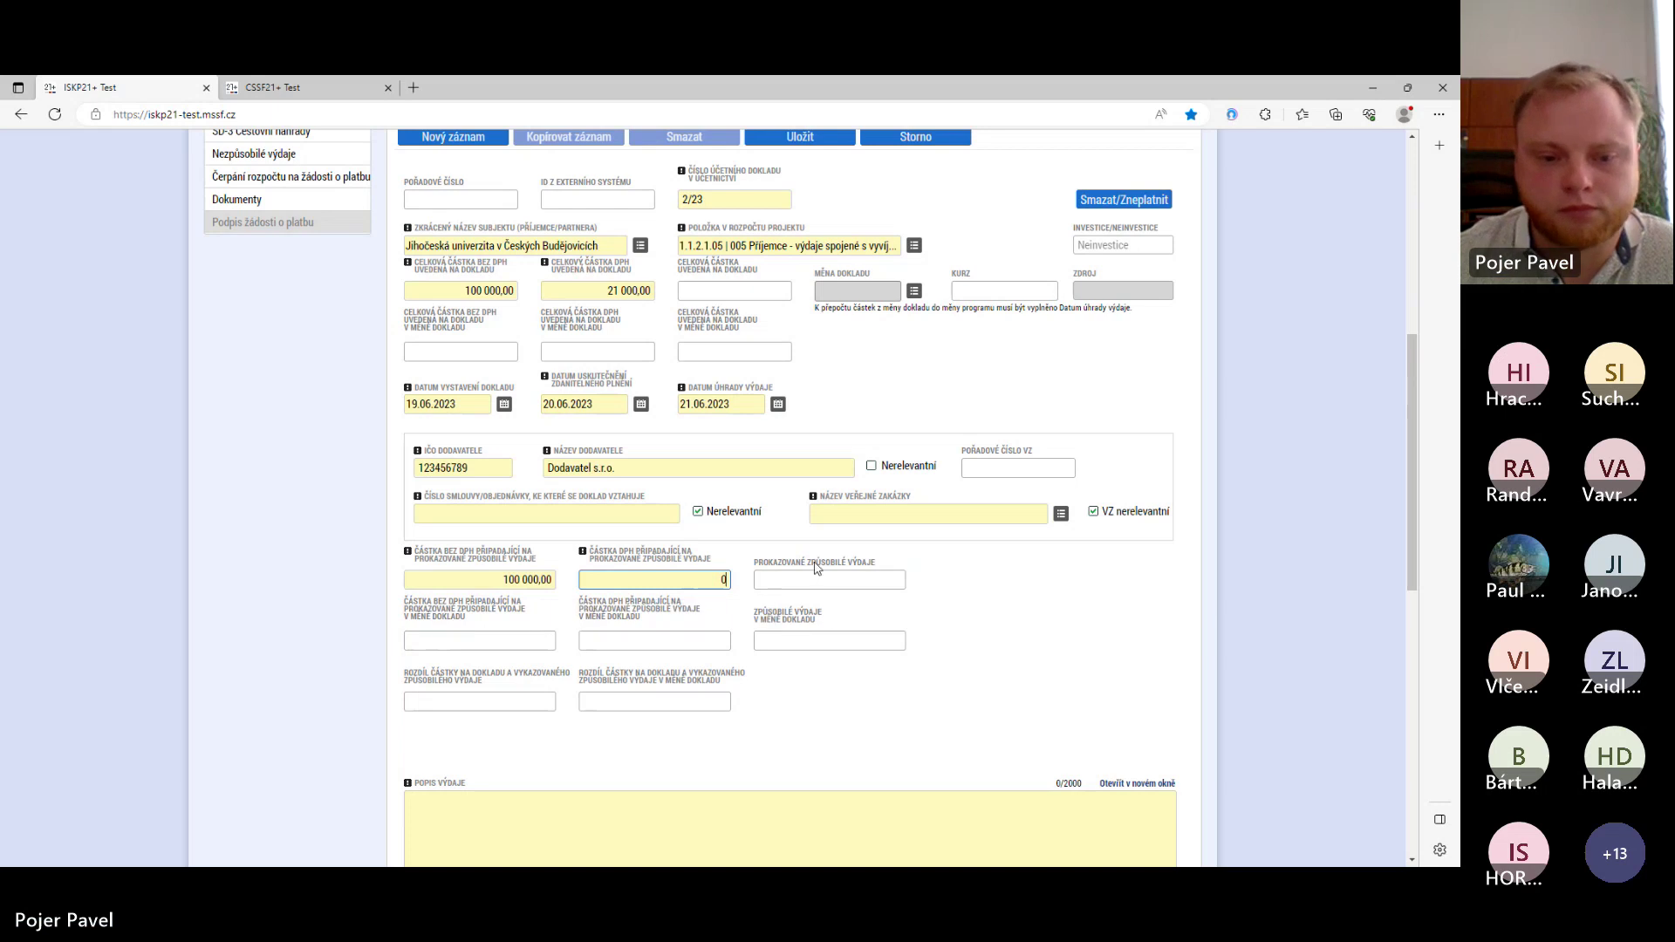
scroll(816, 568, down, 3)
click(515, 587)
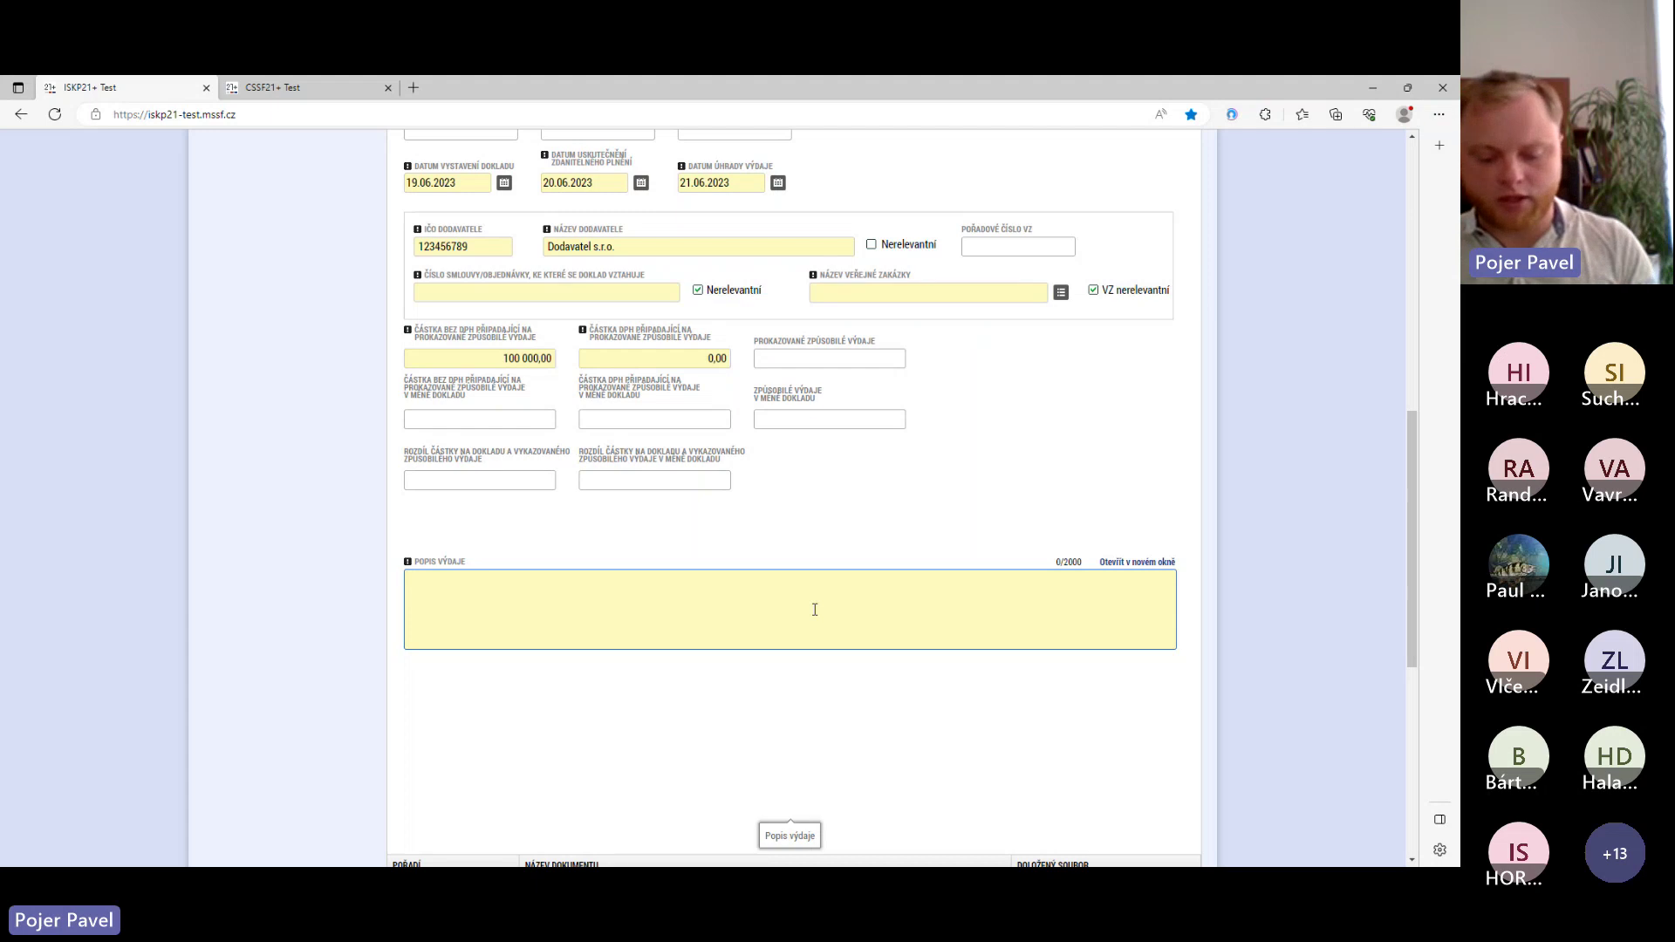
- Enter 'Výdaje na partnera projektu.' as the expense description
text(Výdaje na )
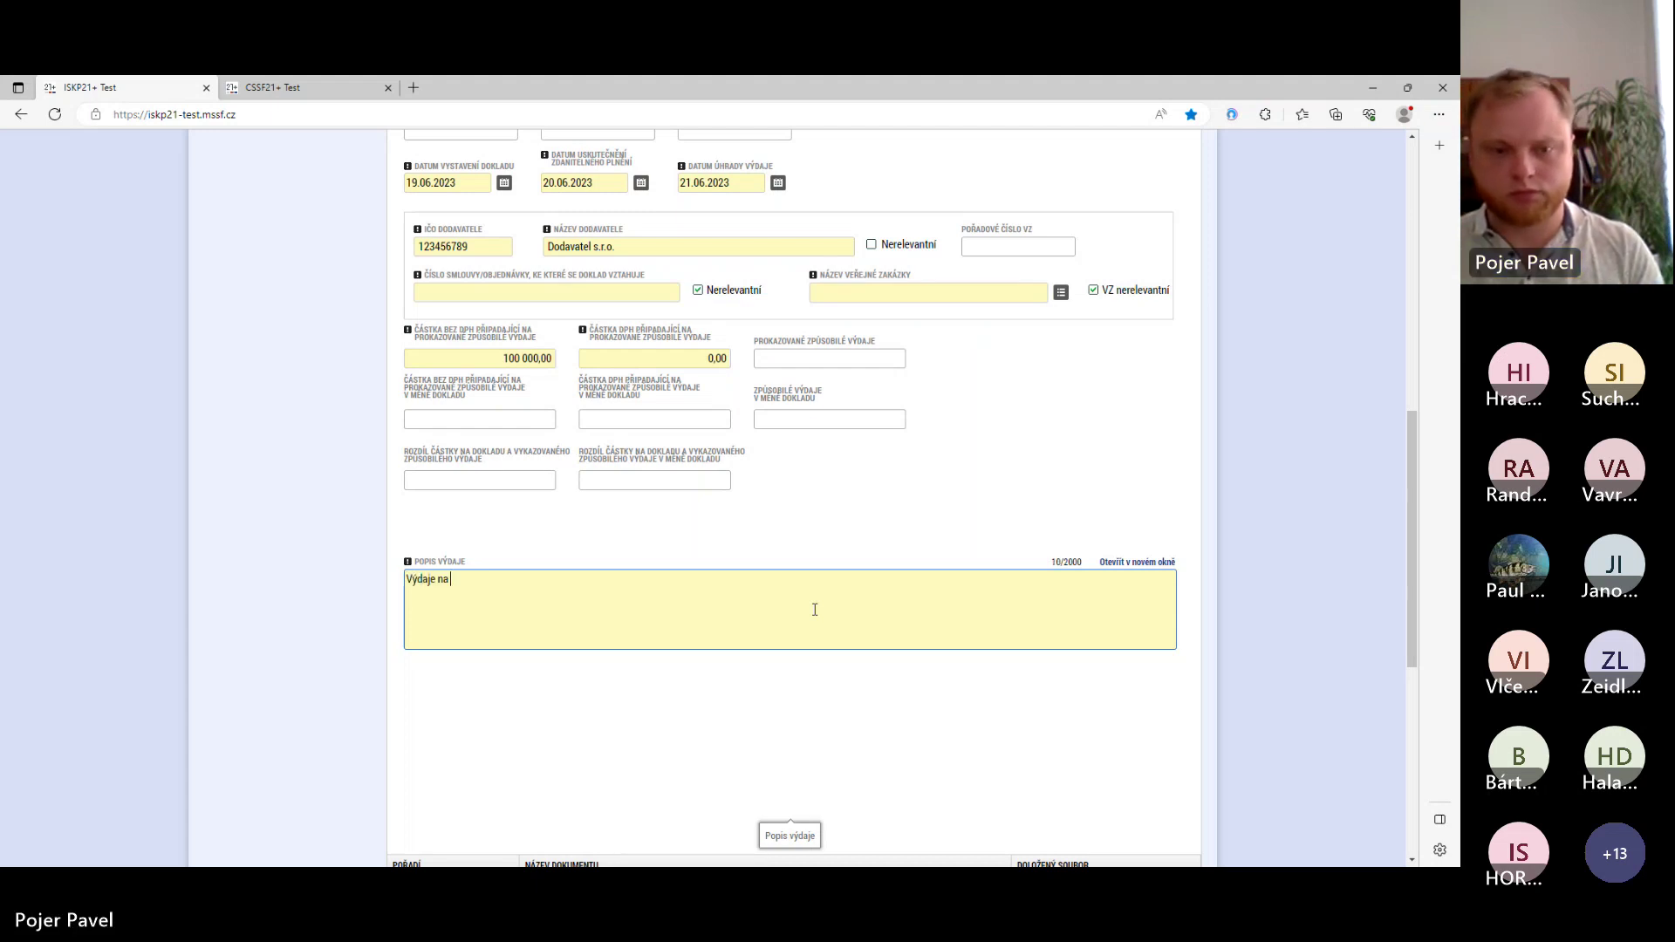
text(partnera)
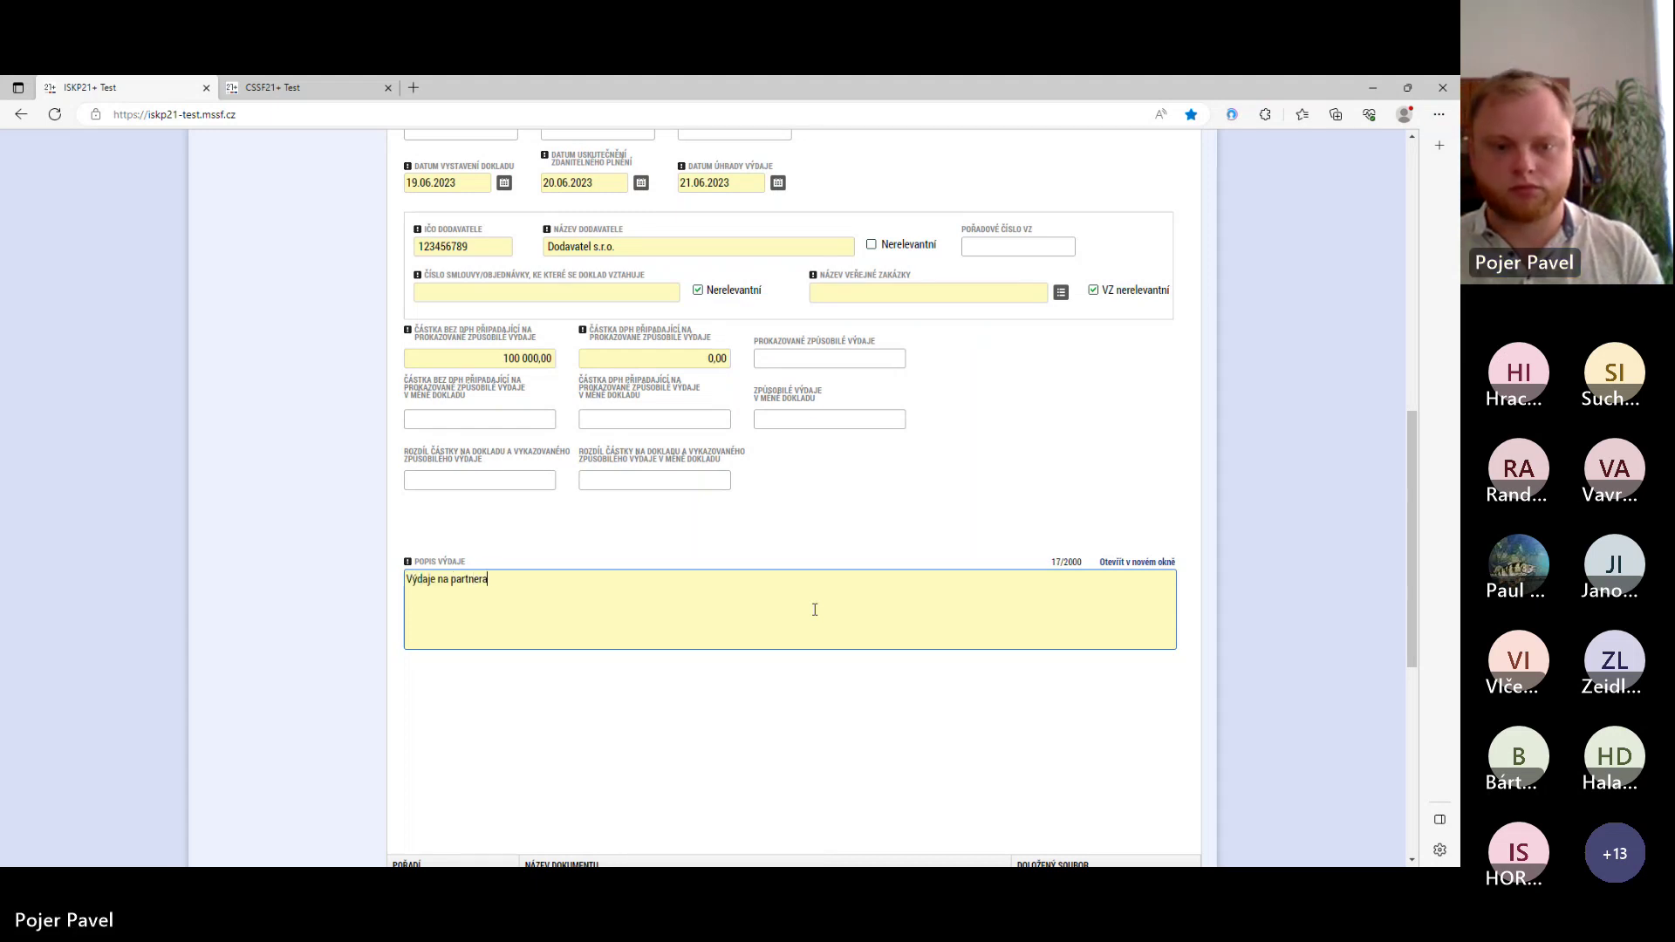
text( projektu.)
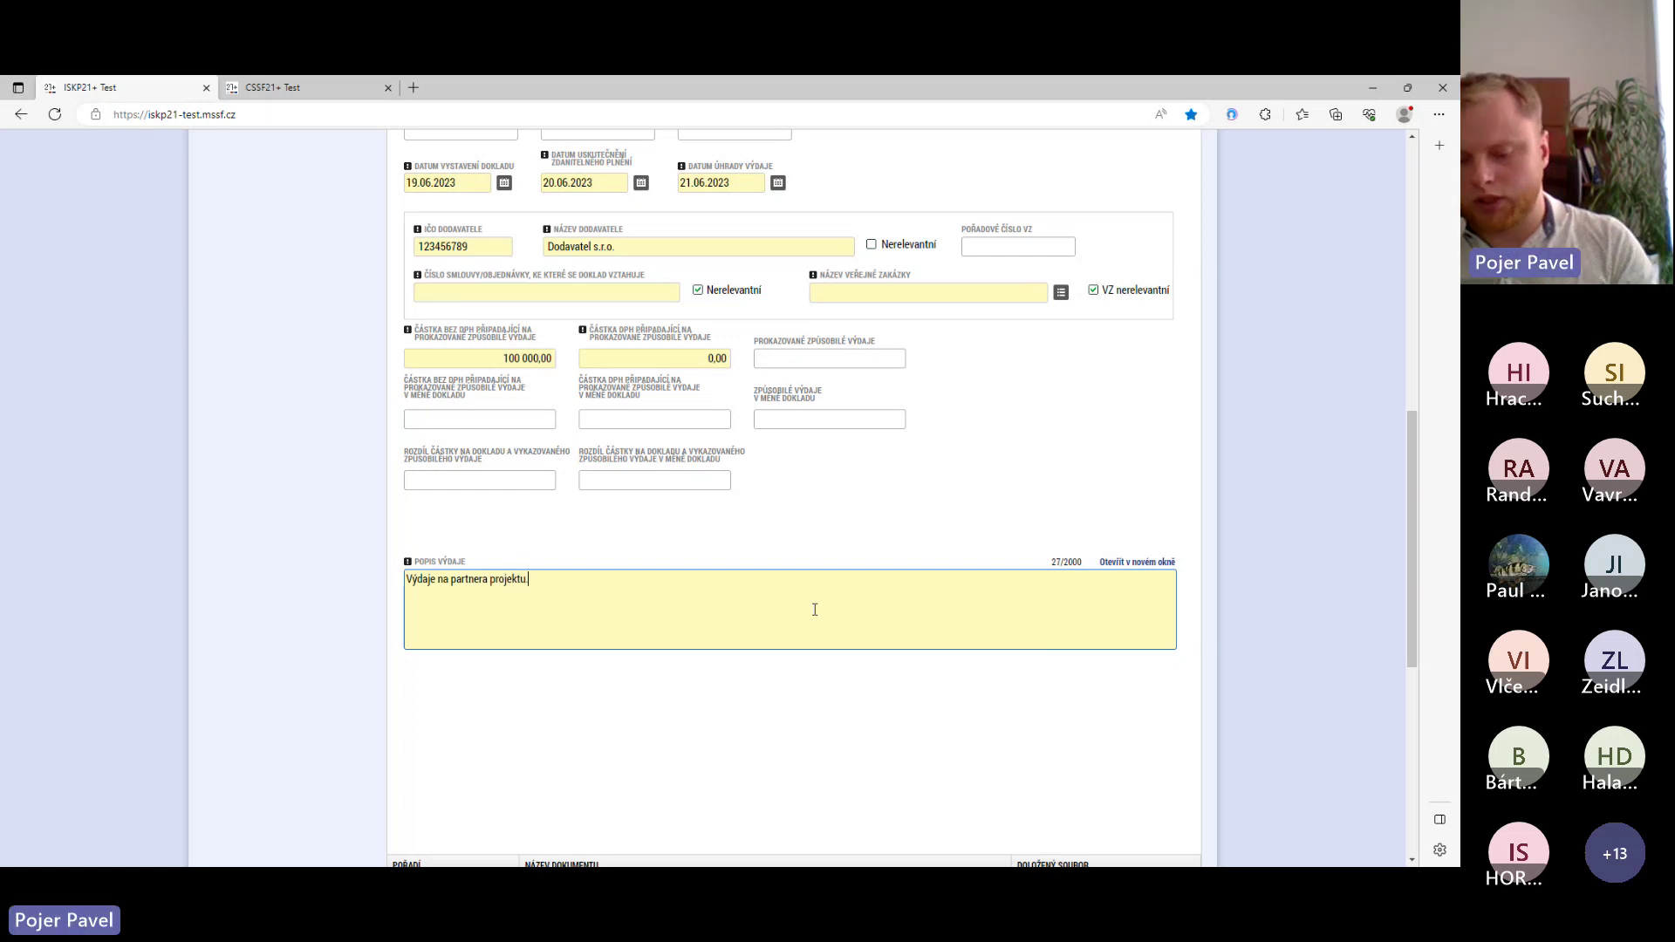
scroll(793, 477, up, 3)
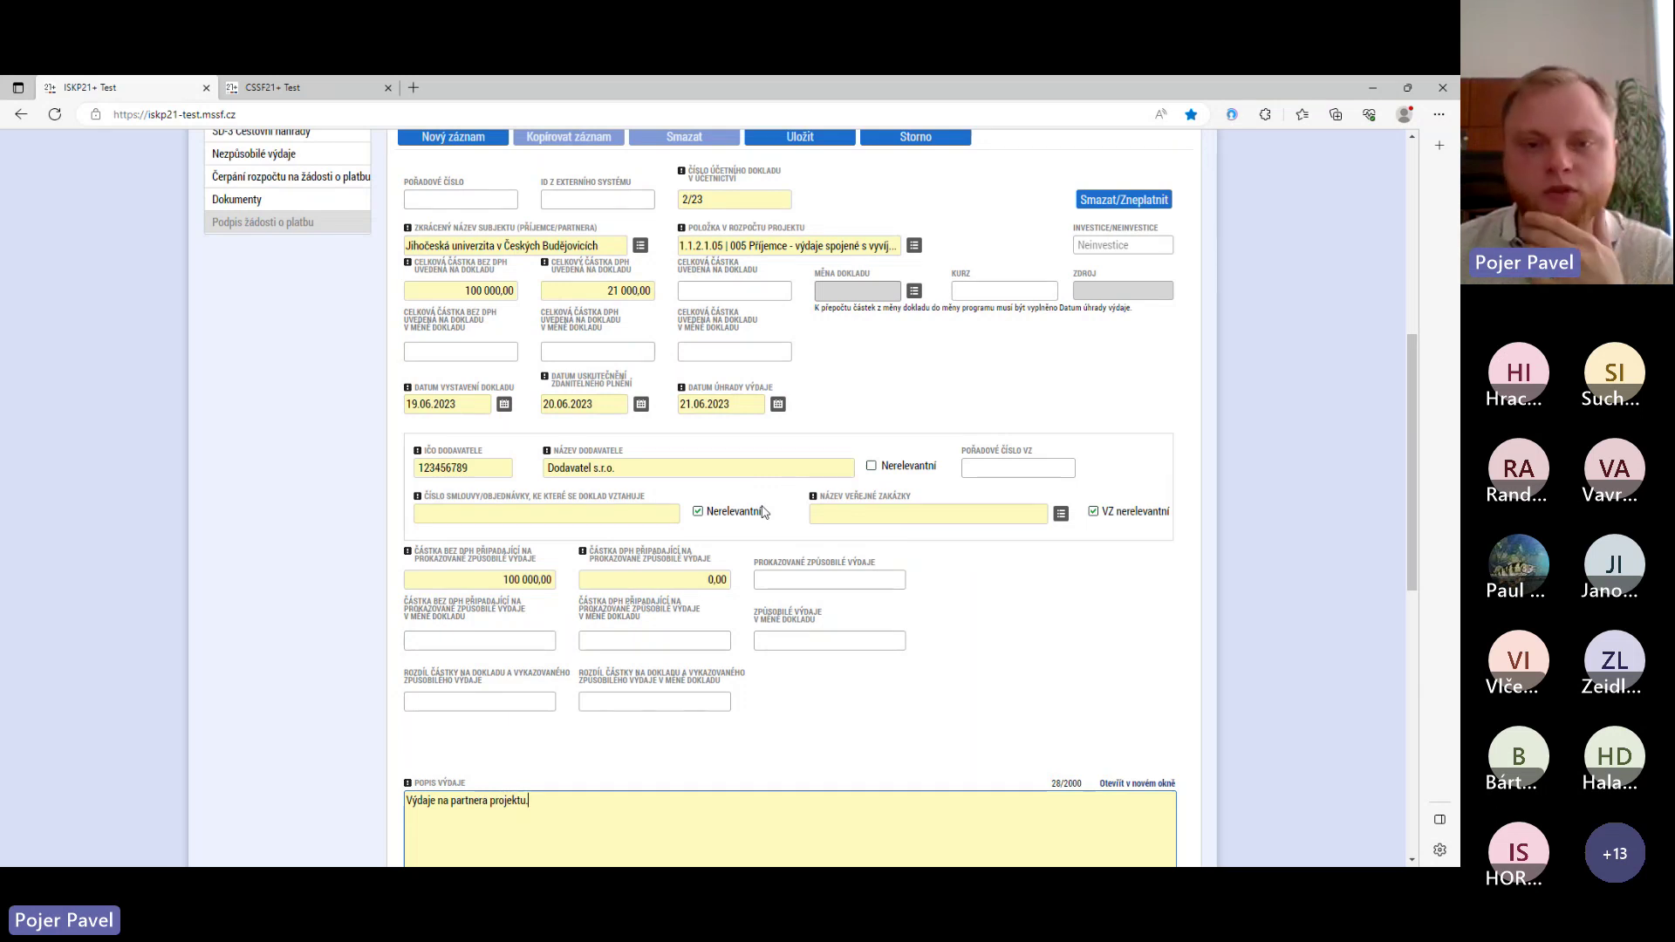
scroll(698, 409, up, 1)
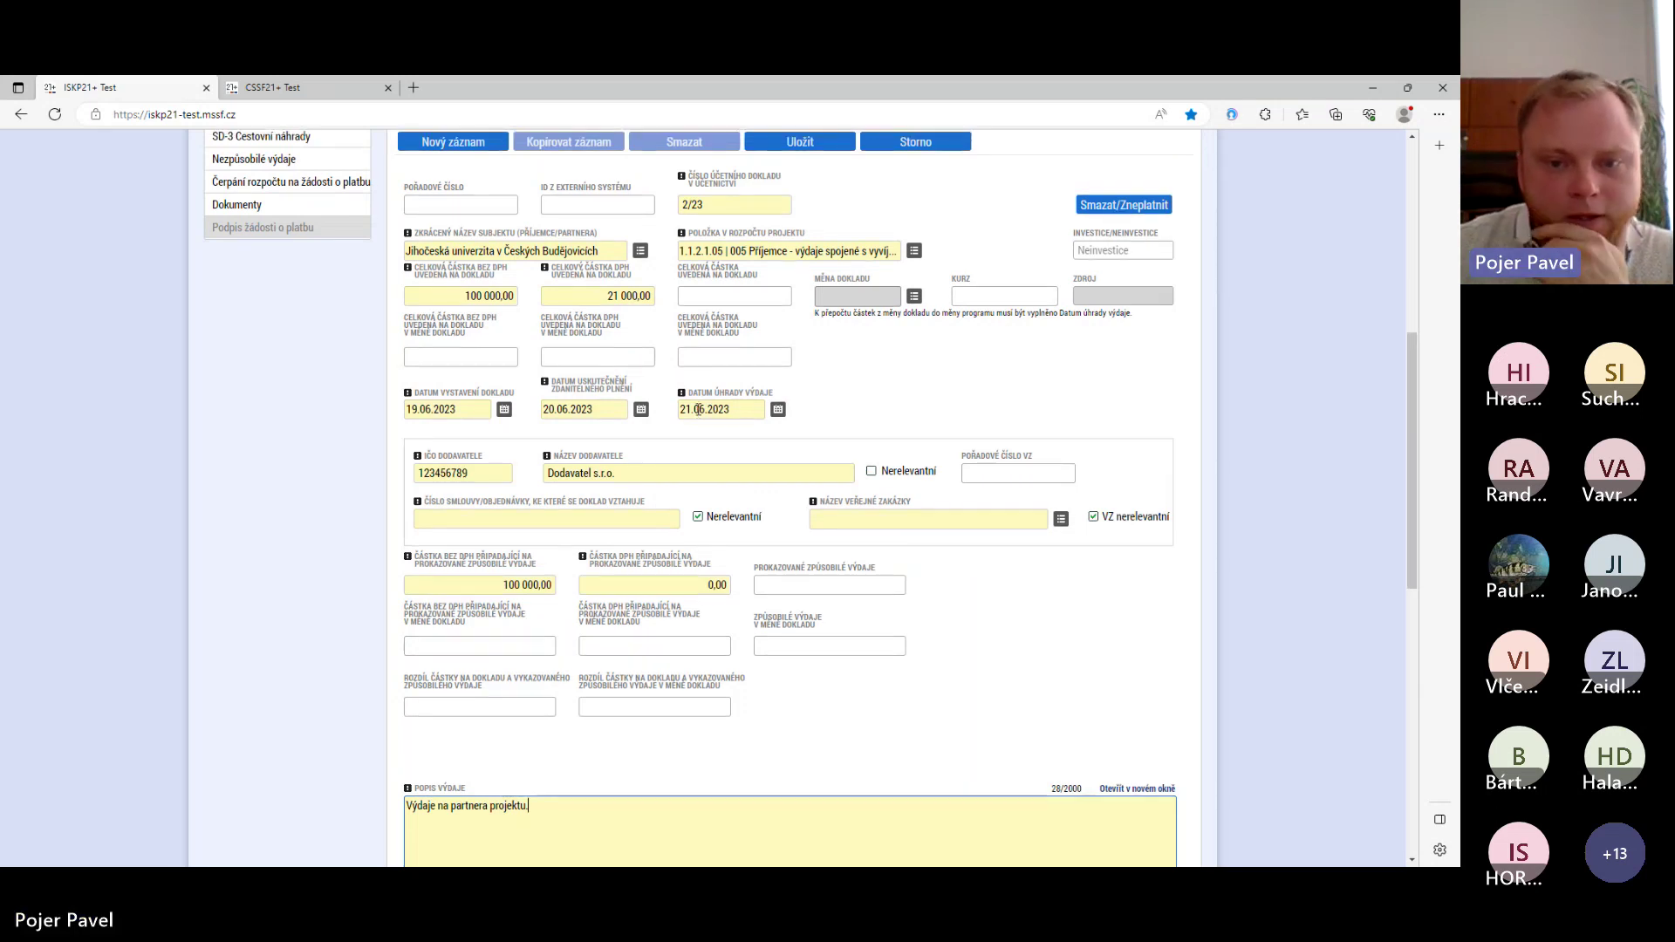
scroll(698, 409, up, 3)
scroll(744, 677, down, 5)
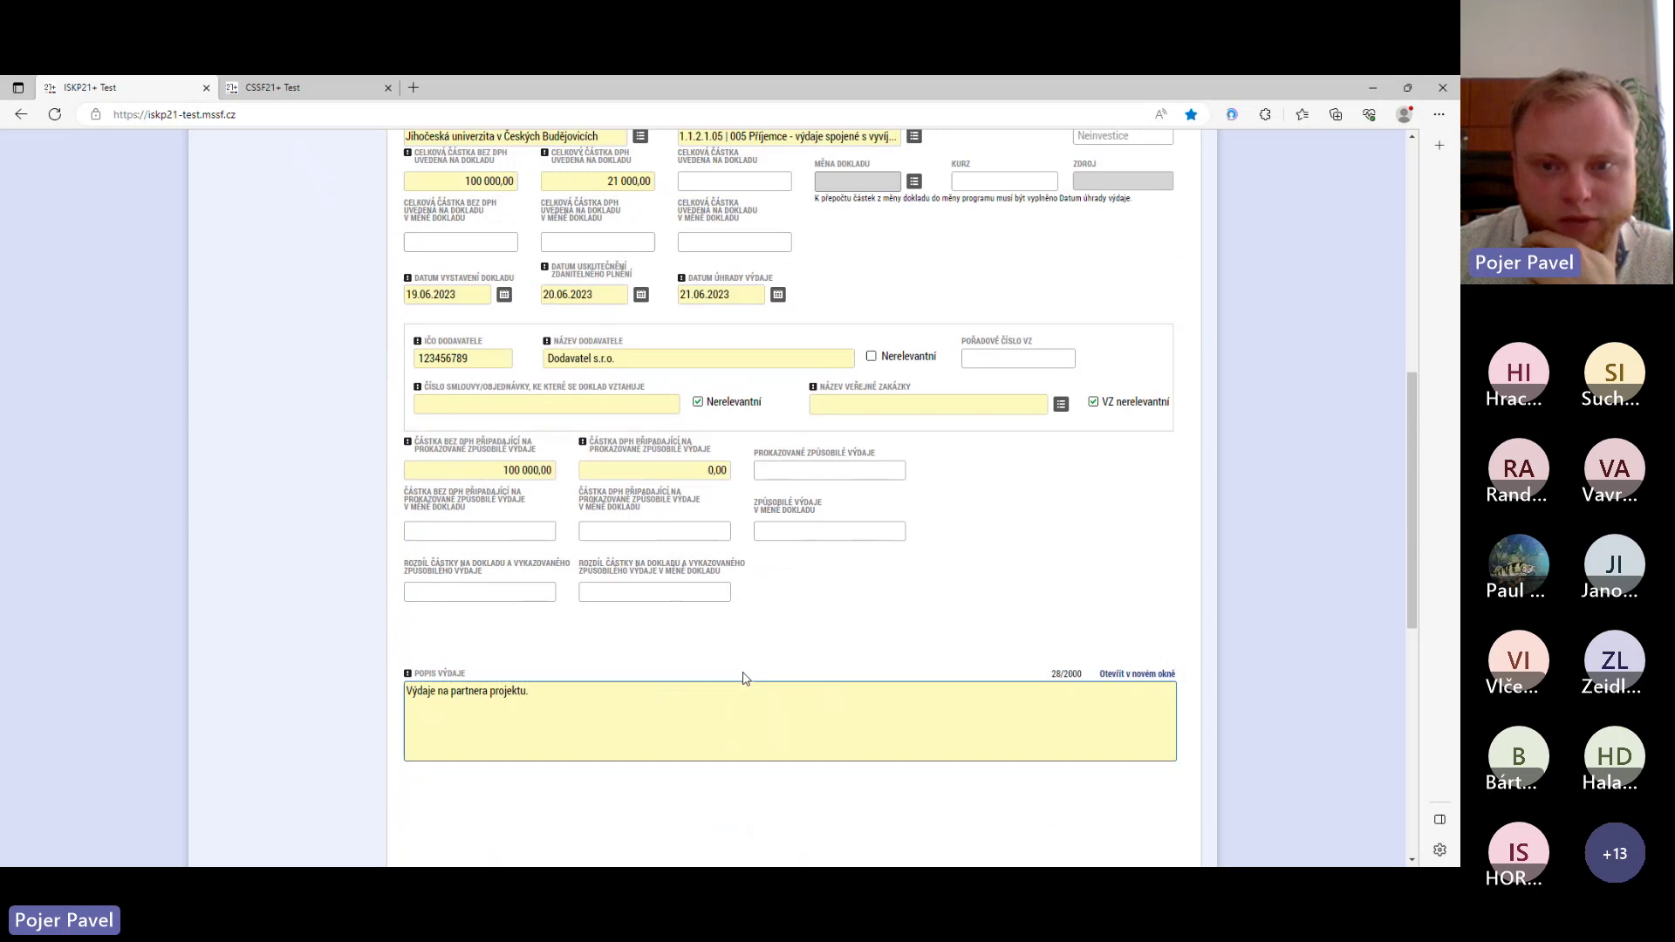
- Review saved document 2/23, checking the 121 000,00 total and 100 000,00 eligible expenses
scroll(745, 677, up, 3)
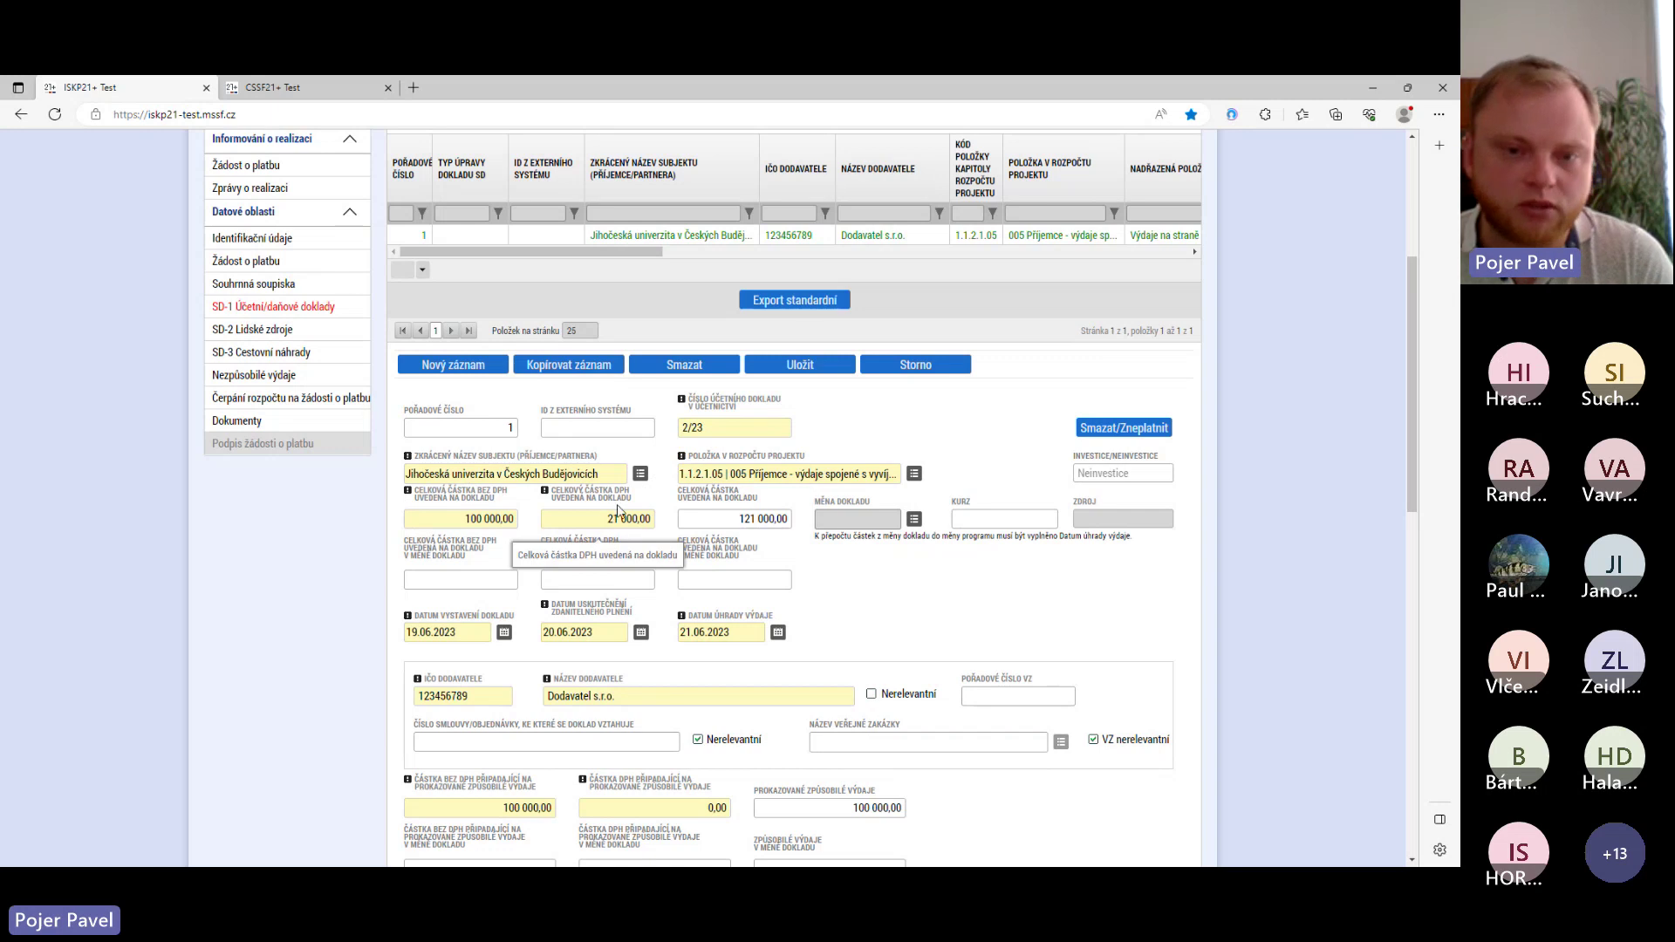
scroll(510, 520, down, 1)
scroll(510, 520, down, 1)
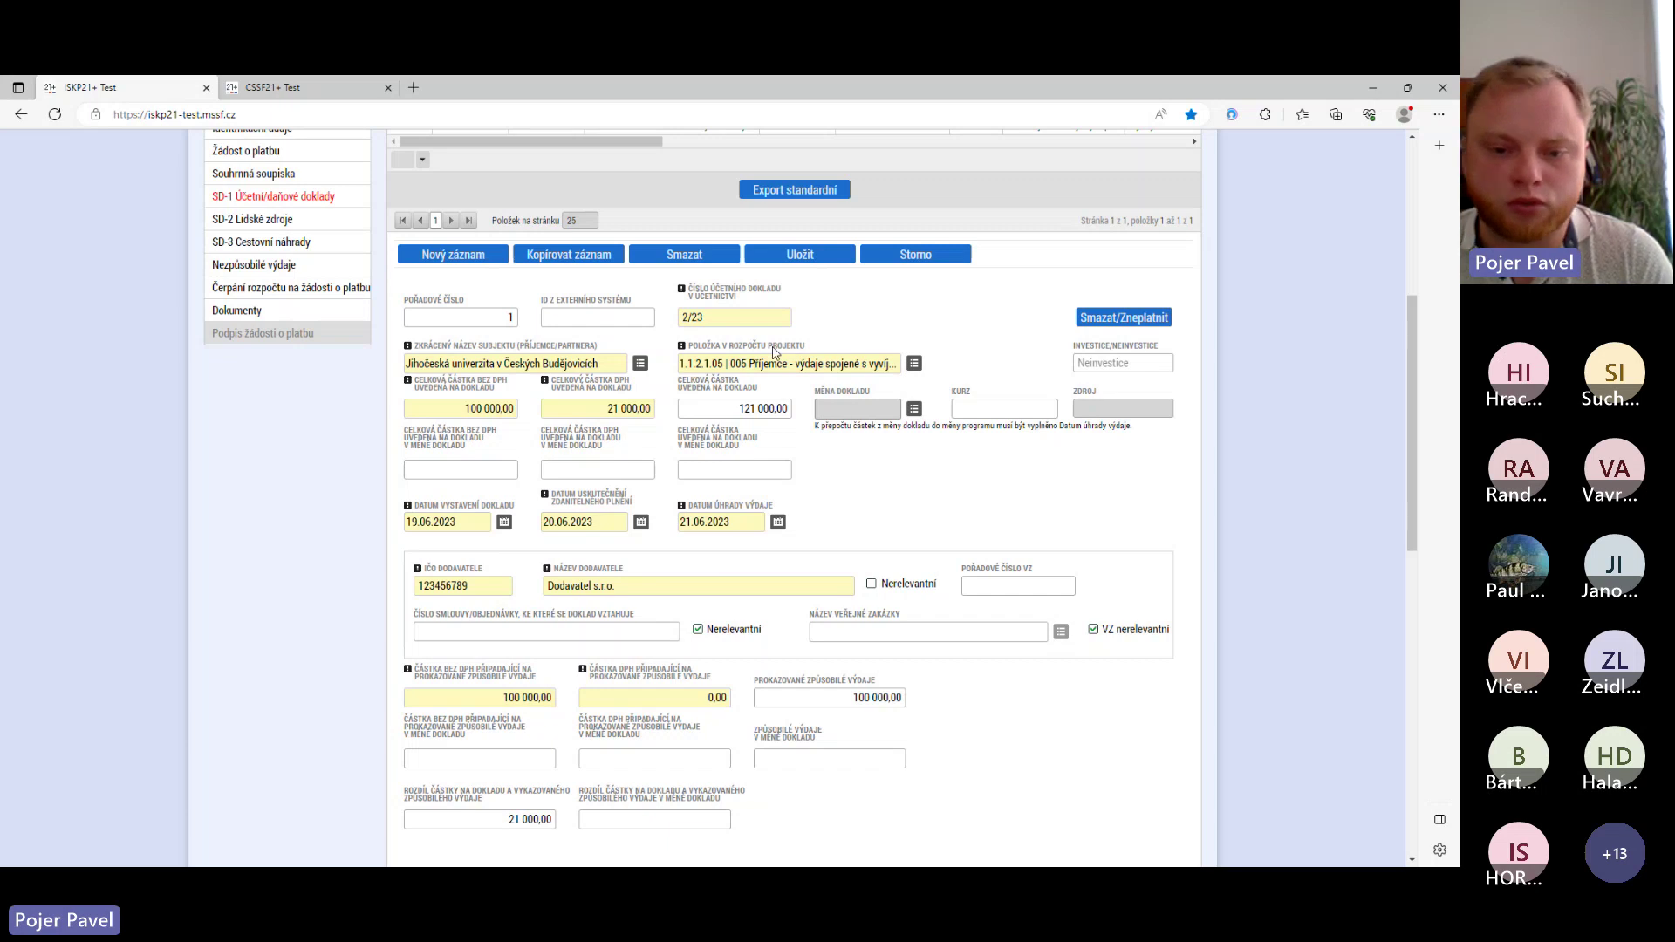
scroll(750, 375, down, 3)
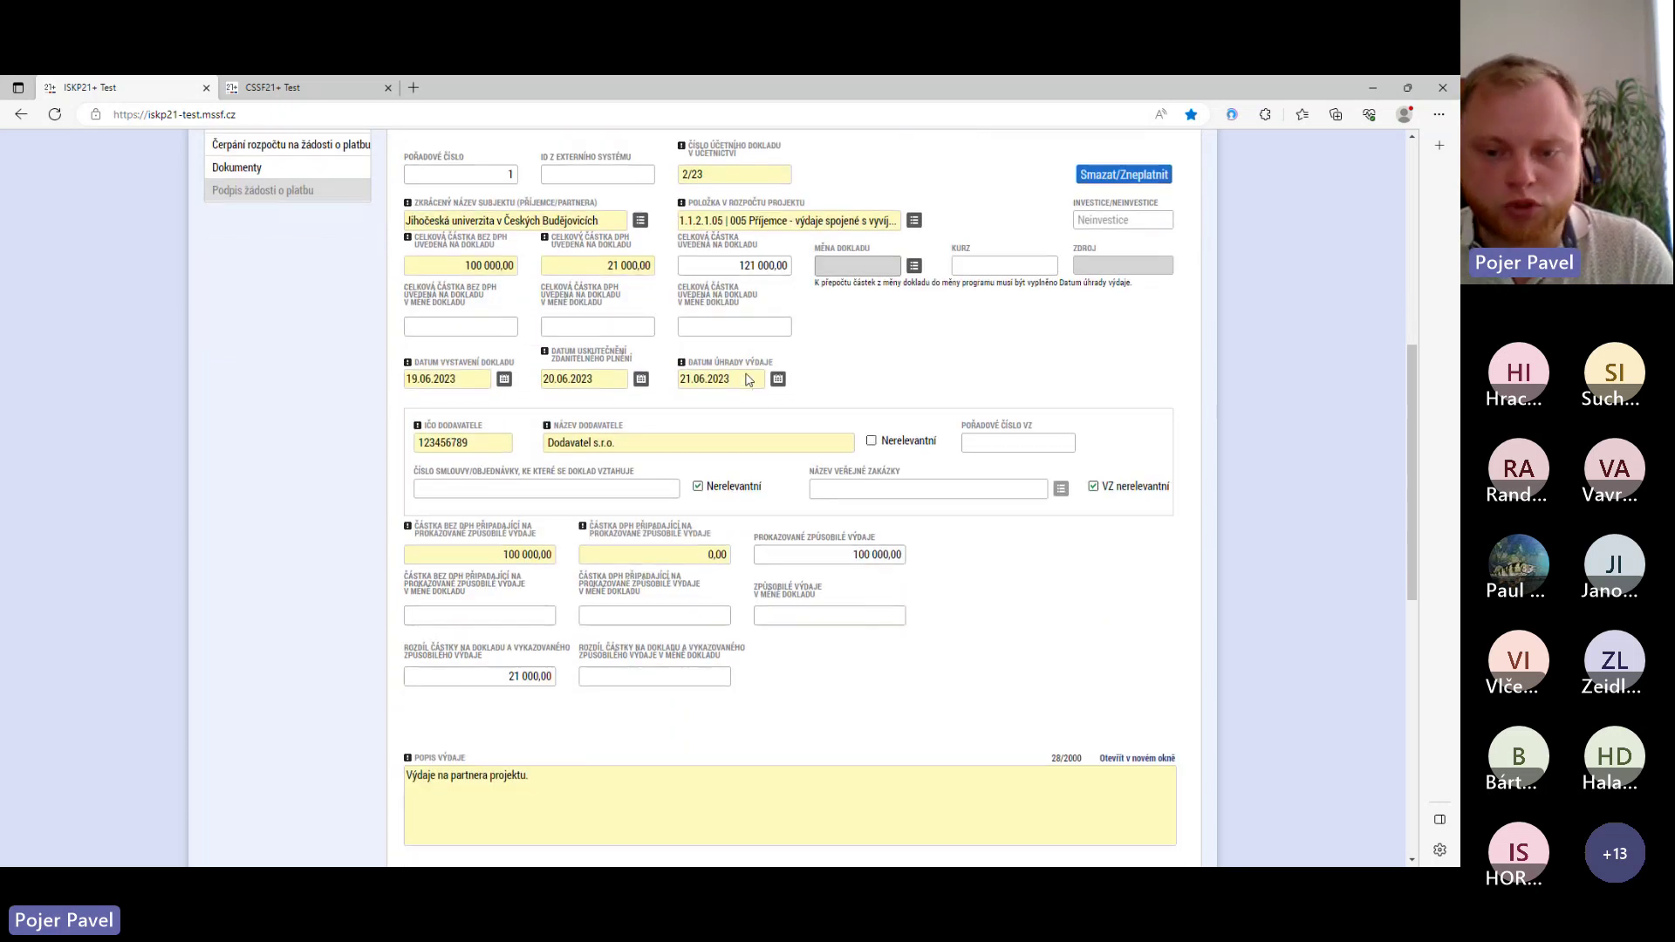
scroll(747, 378, up, 3)
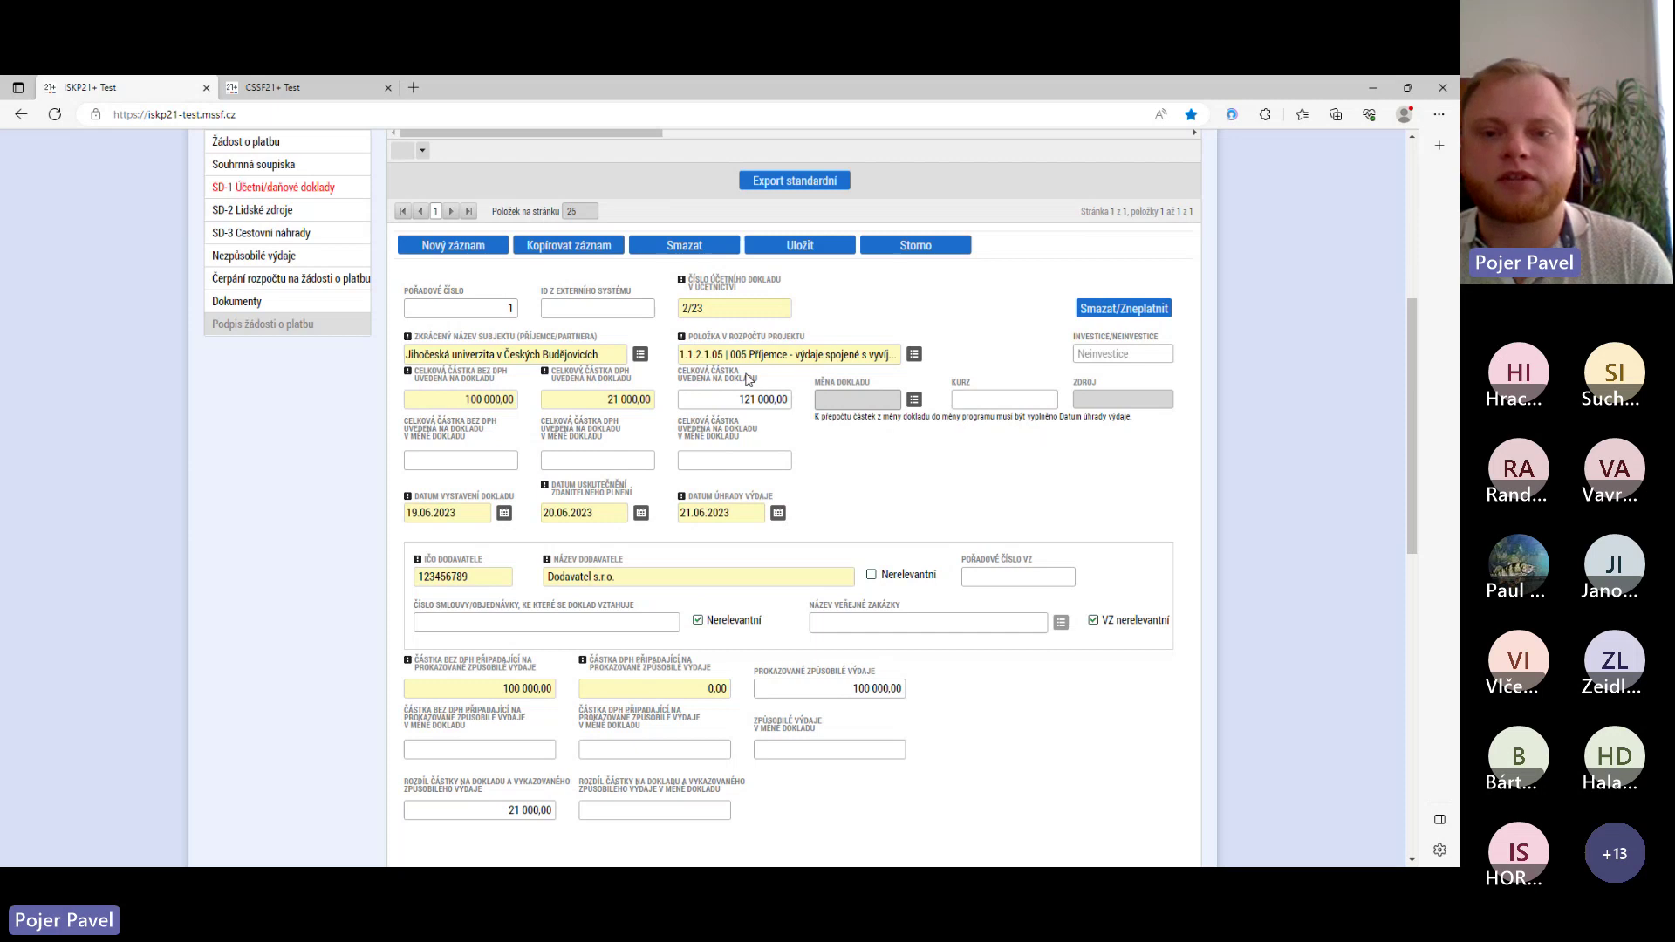
scroll(748, 379, up, 3)
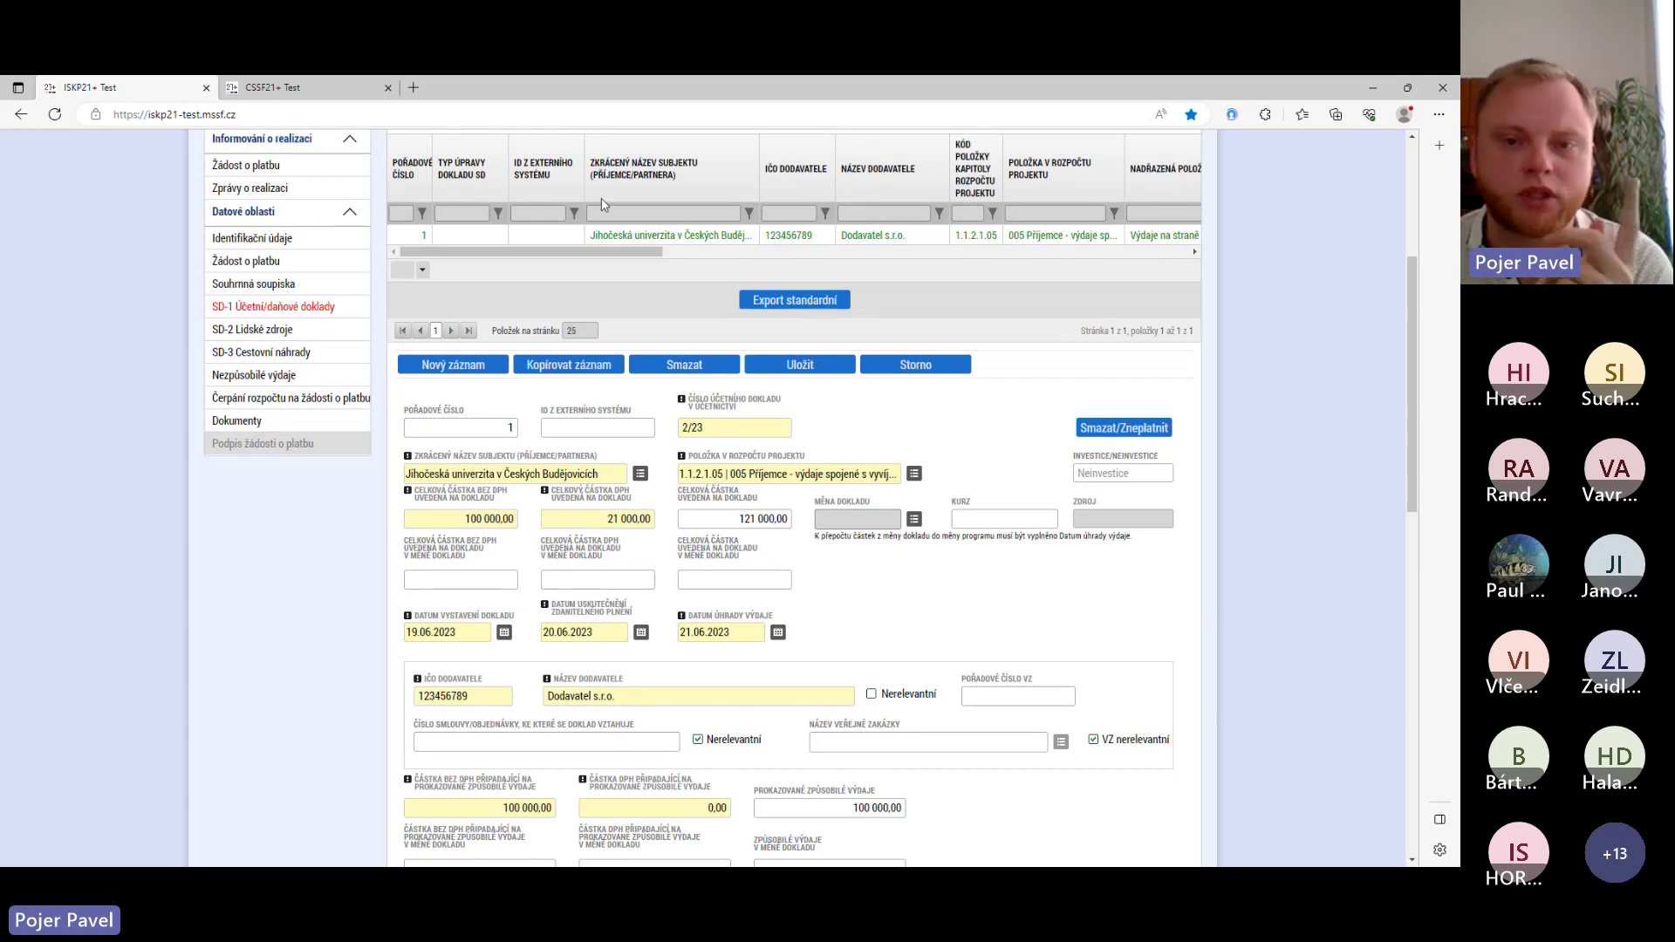
scroll(605, 206, up, 2)
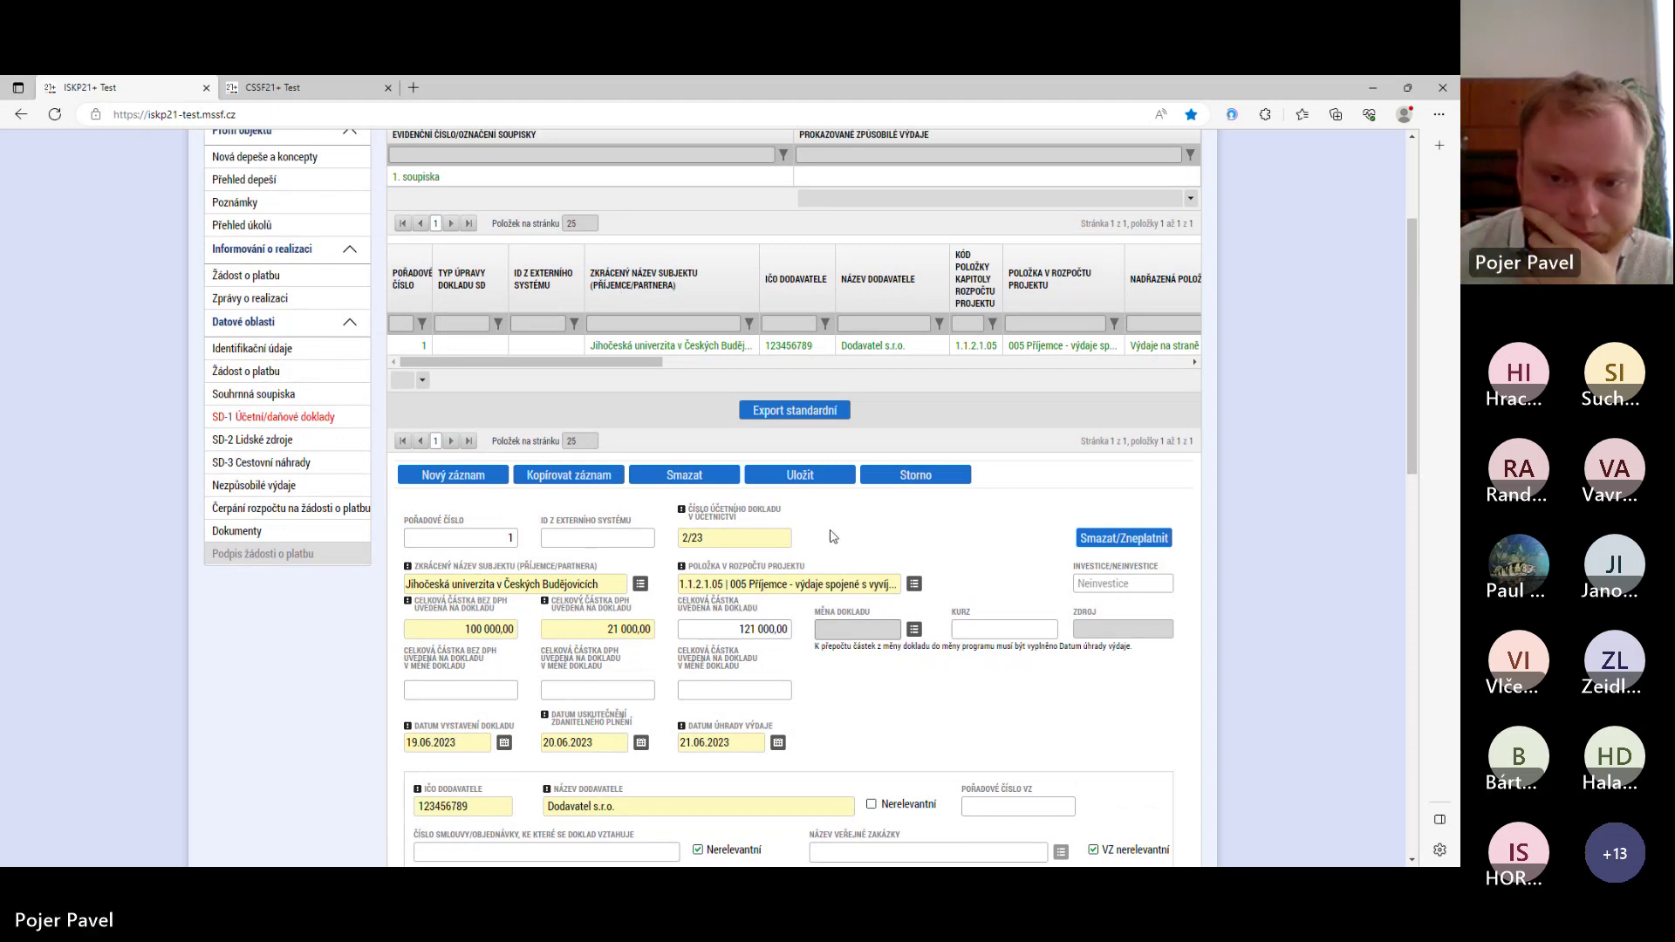
scroll(833, 519, down, 4)
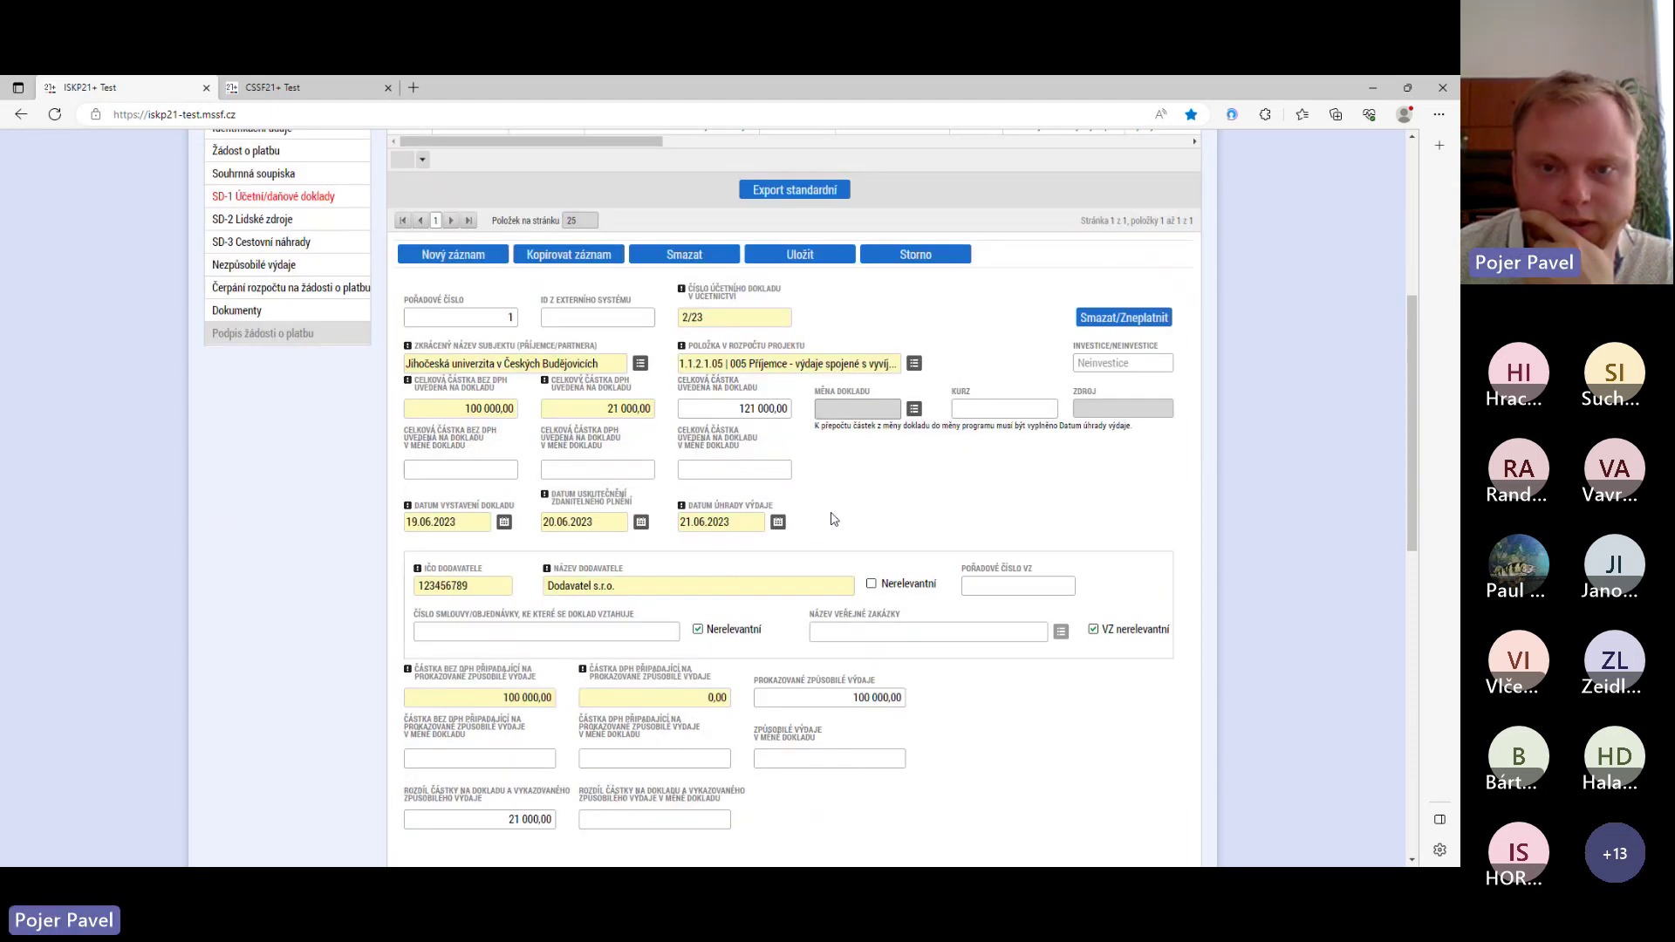
scroll(1119, 427, up, 2)
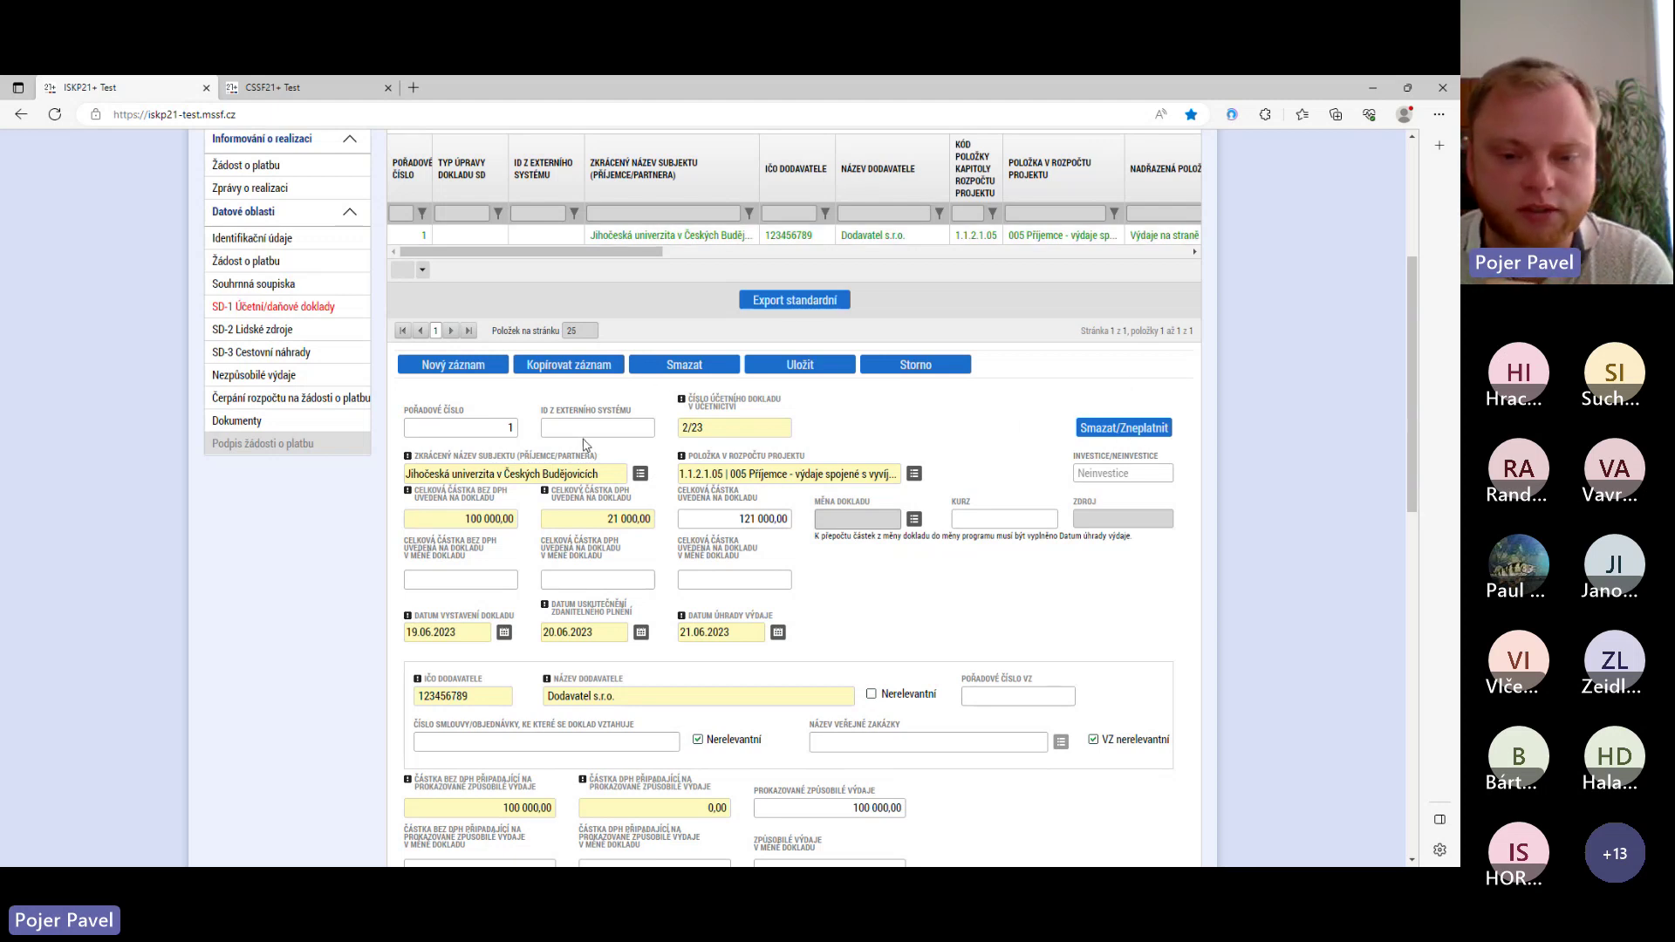
scroll(584, 444, down, 4)
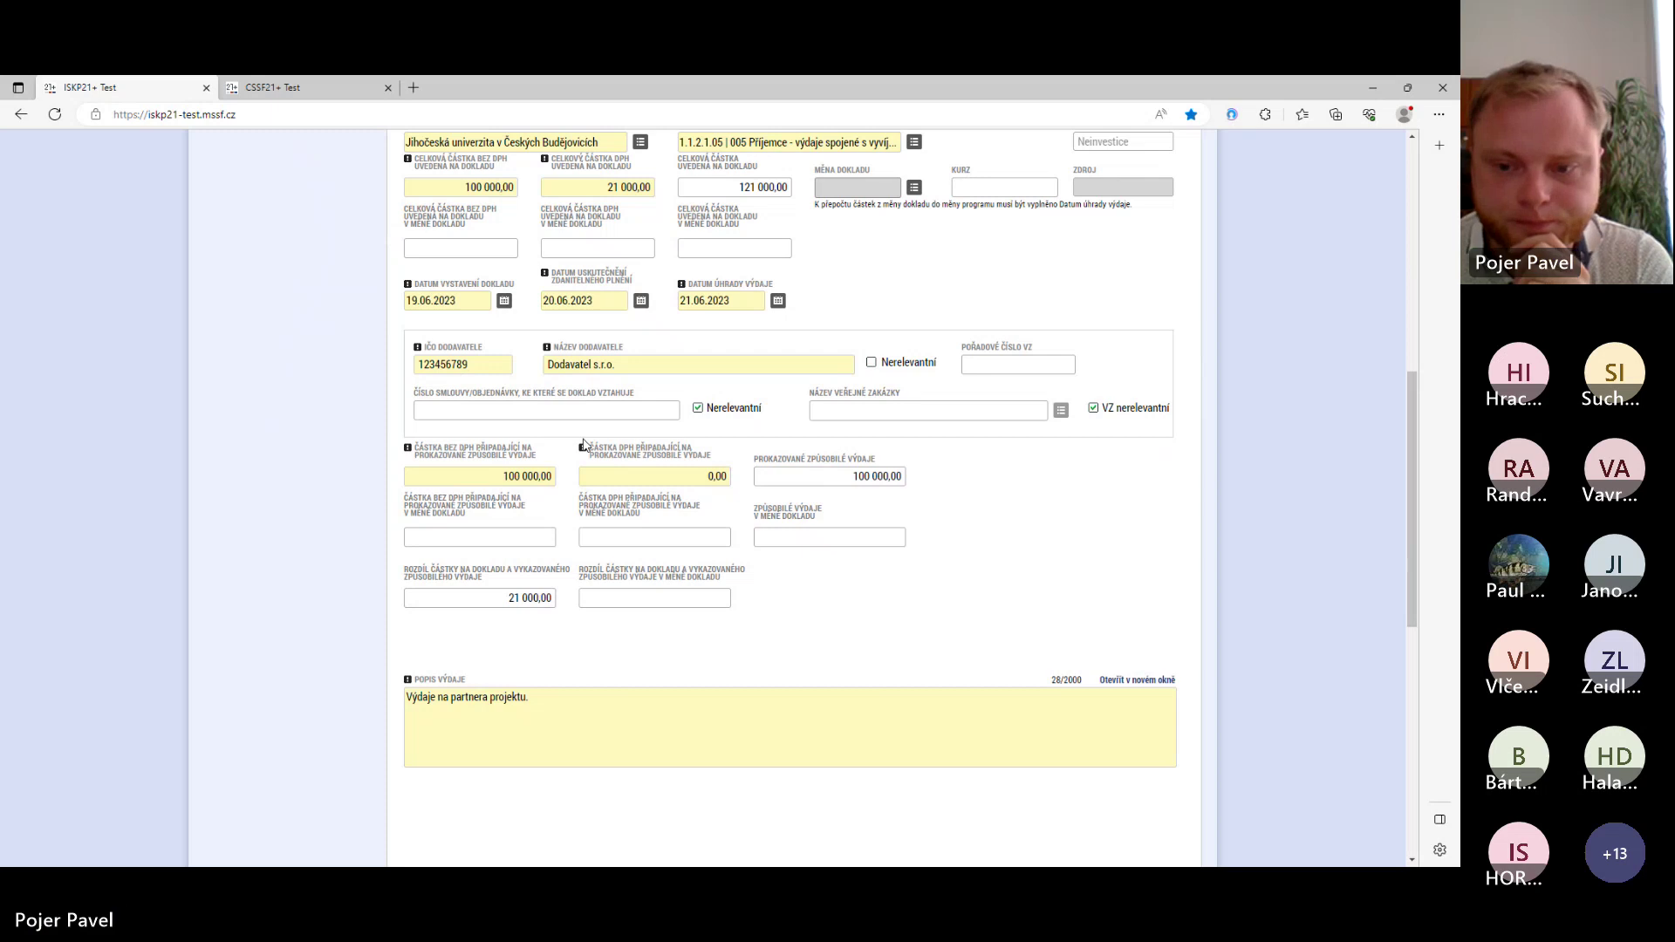
scroll(583, 444, up, 6)
scroll(584, 446, down, 1)
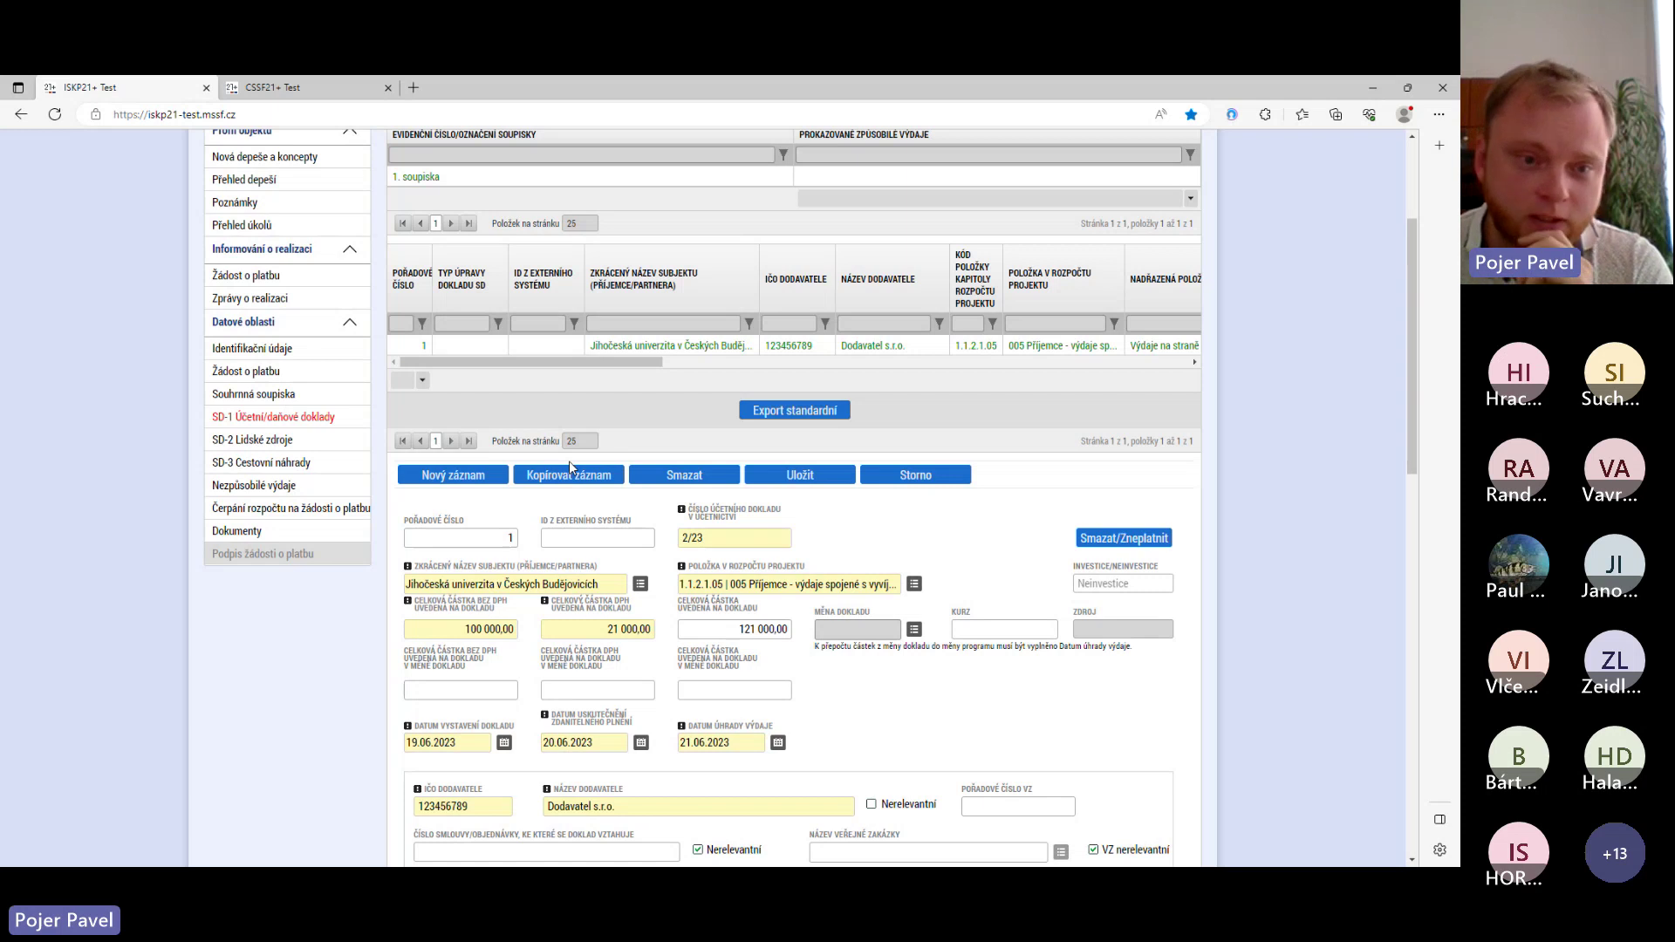
- Open the SD-2 Lidské zdroje section and bring its empty entry form into view
click(276, 441)
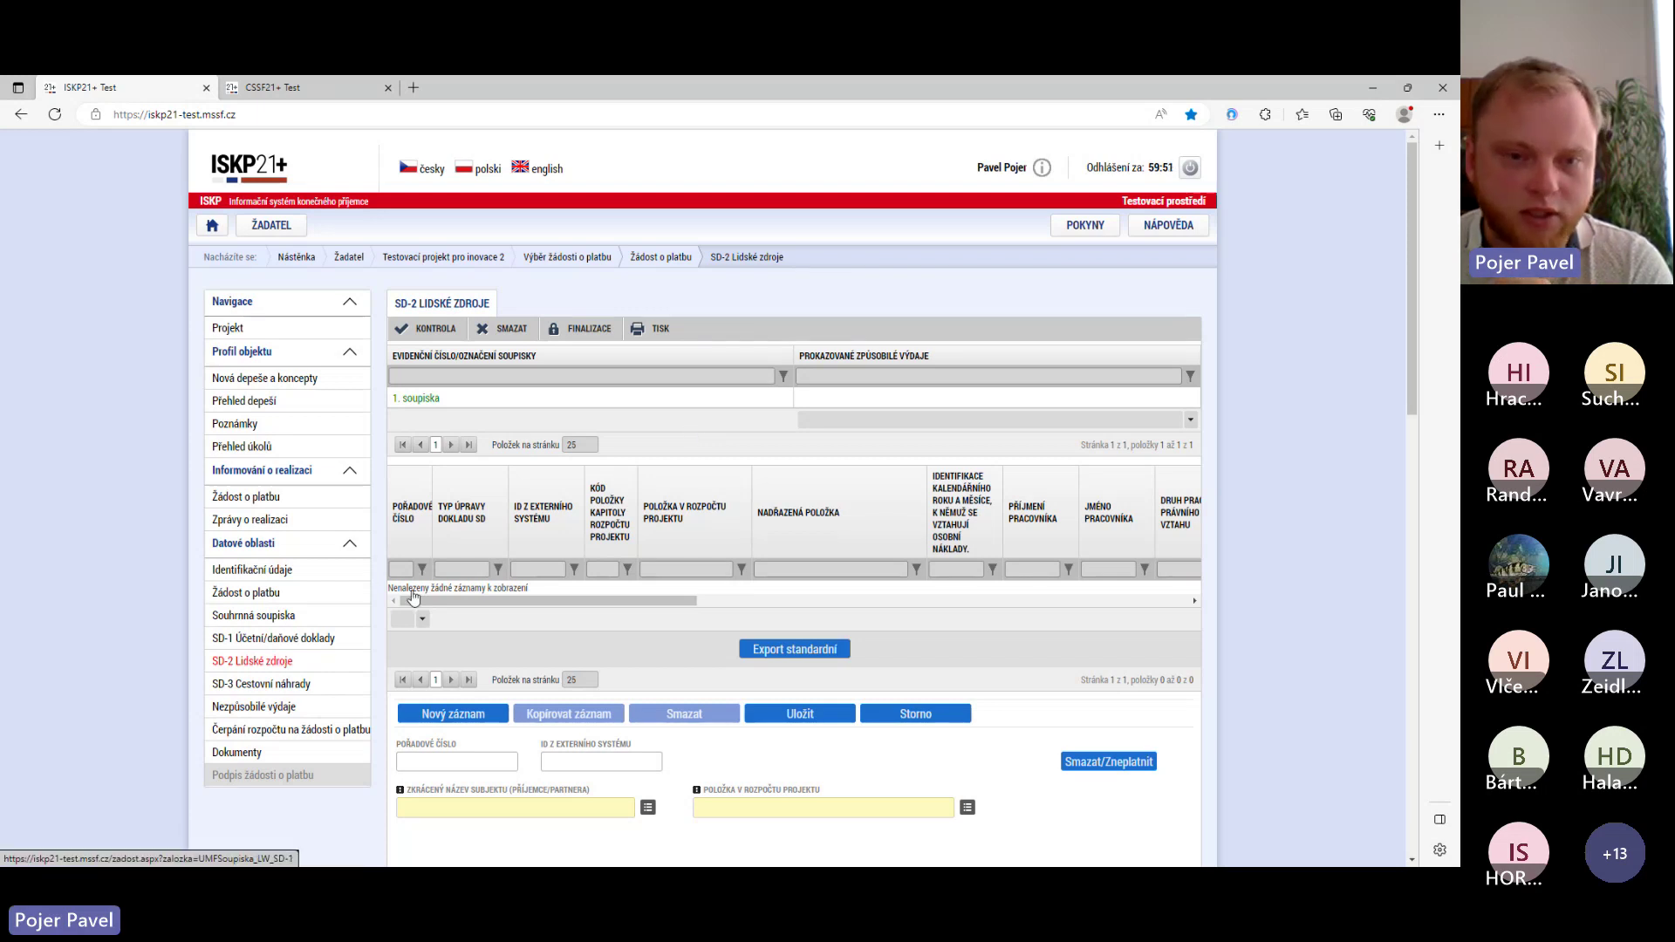
scroll(567, 519, down, 4)
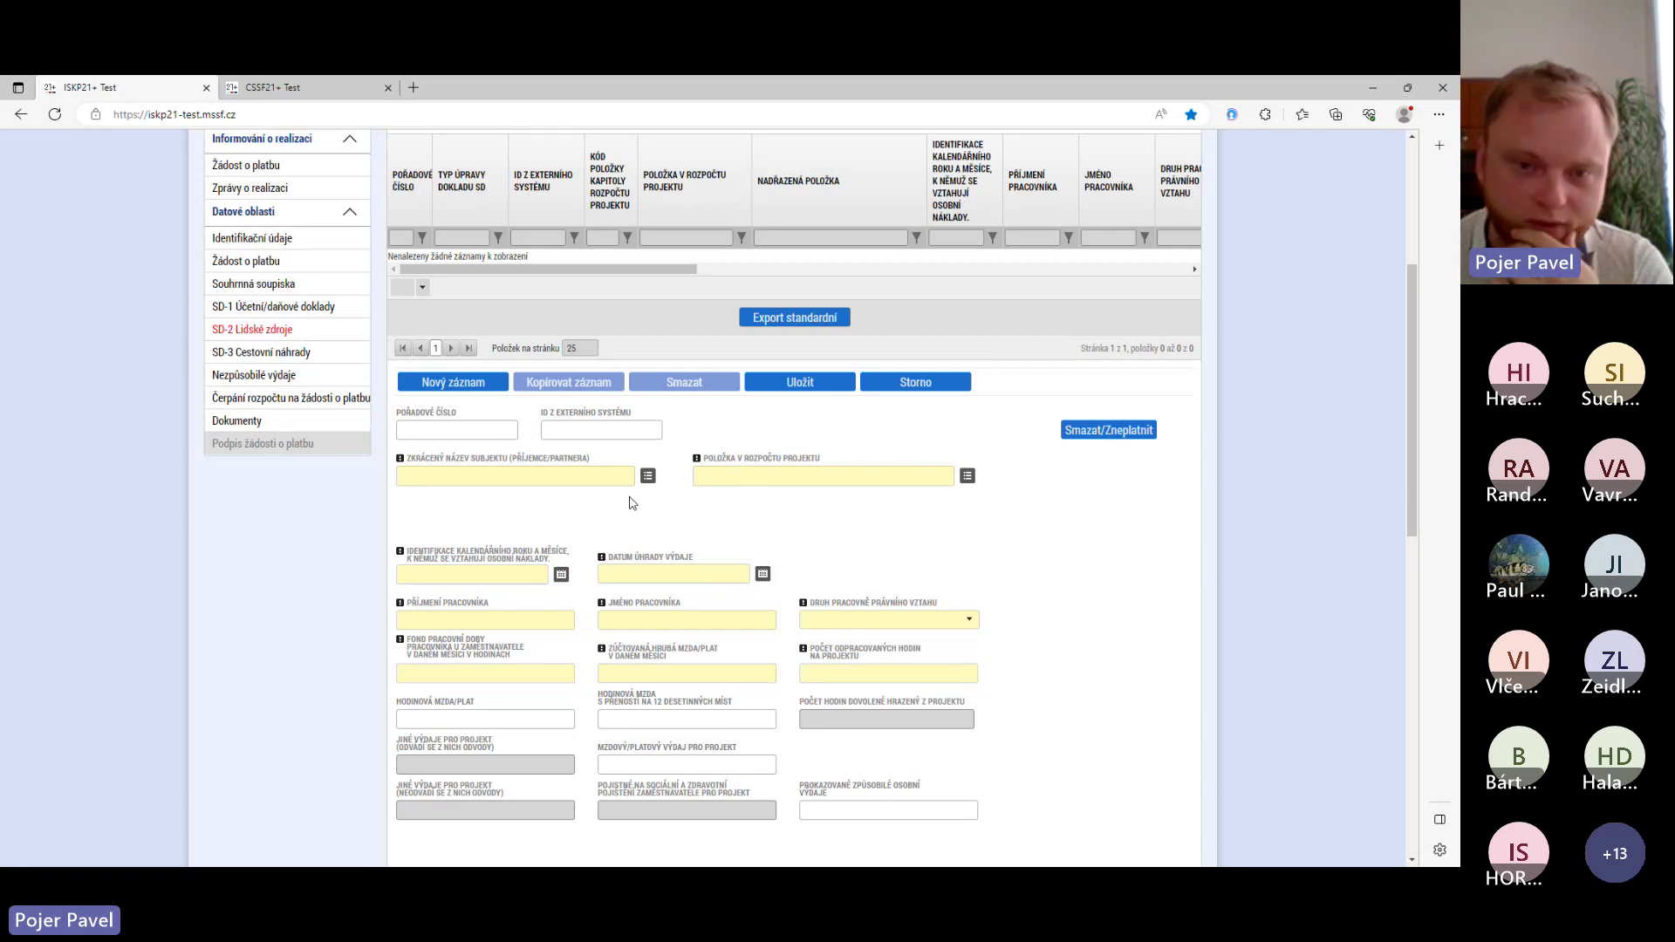
- Select Jihočeská univerzita v Českých Budějovicích and budget item 1.1.2.1.06 (001-06 Administrativní pracovník)
click(648, 476)
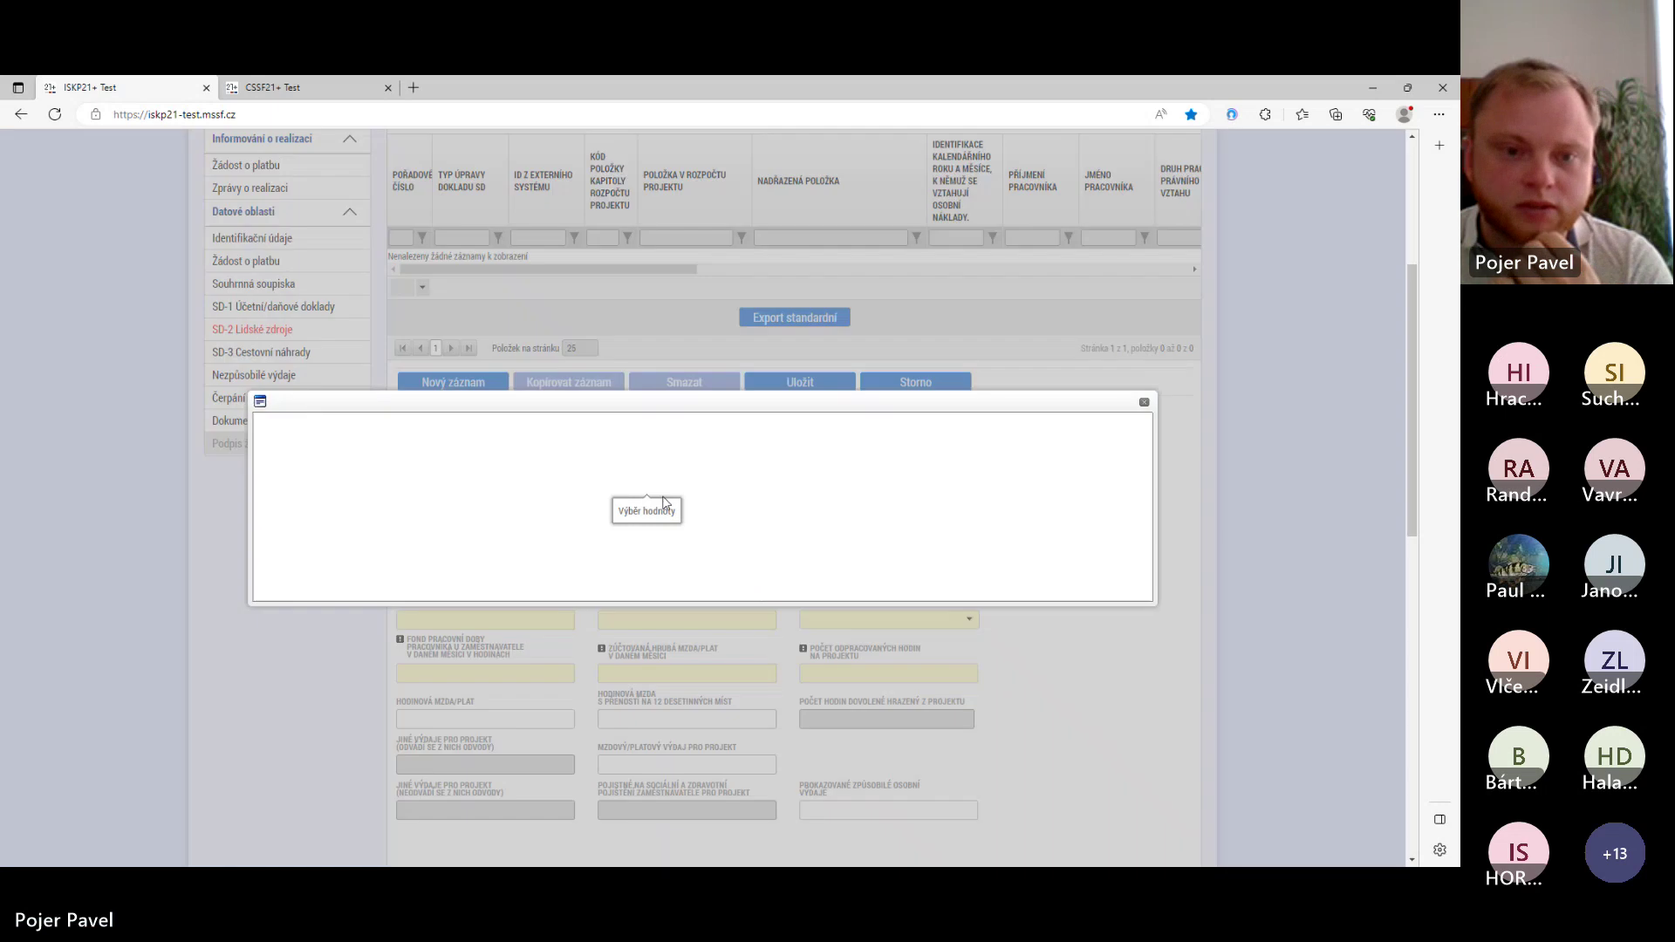
click(445, 429)
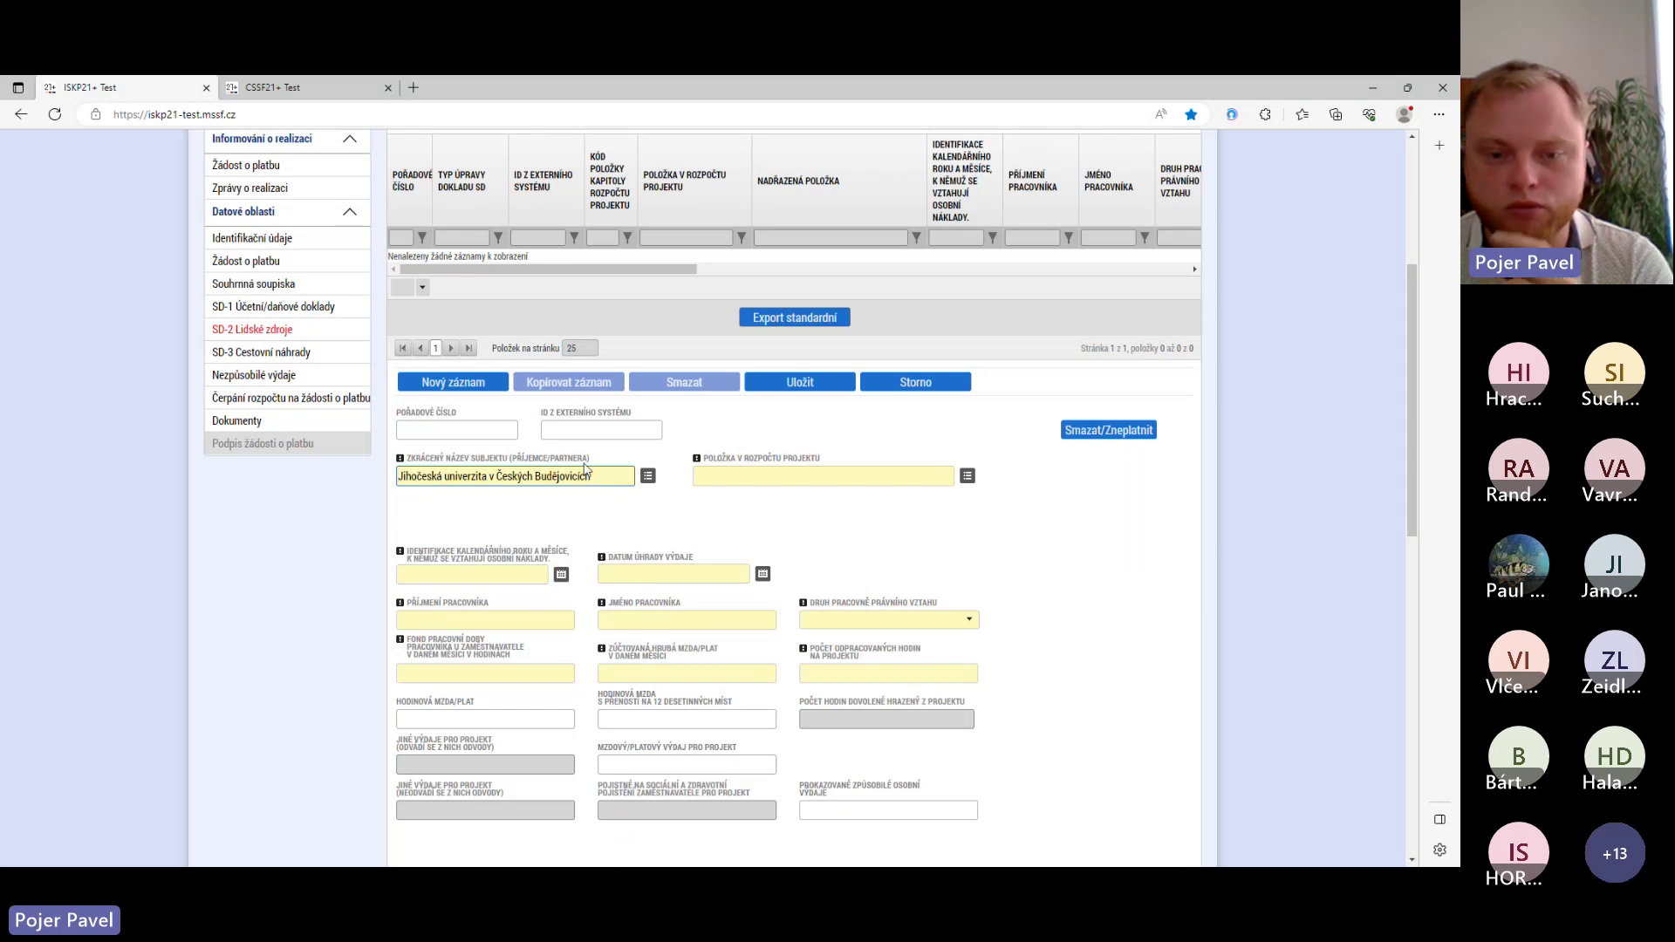
click(966, 475)
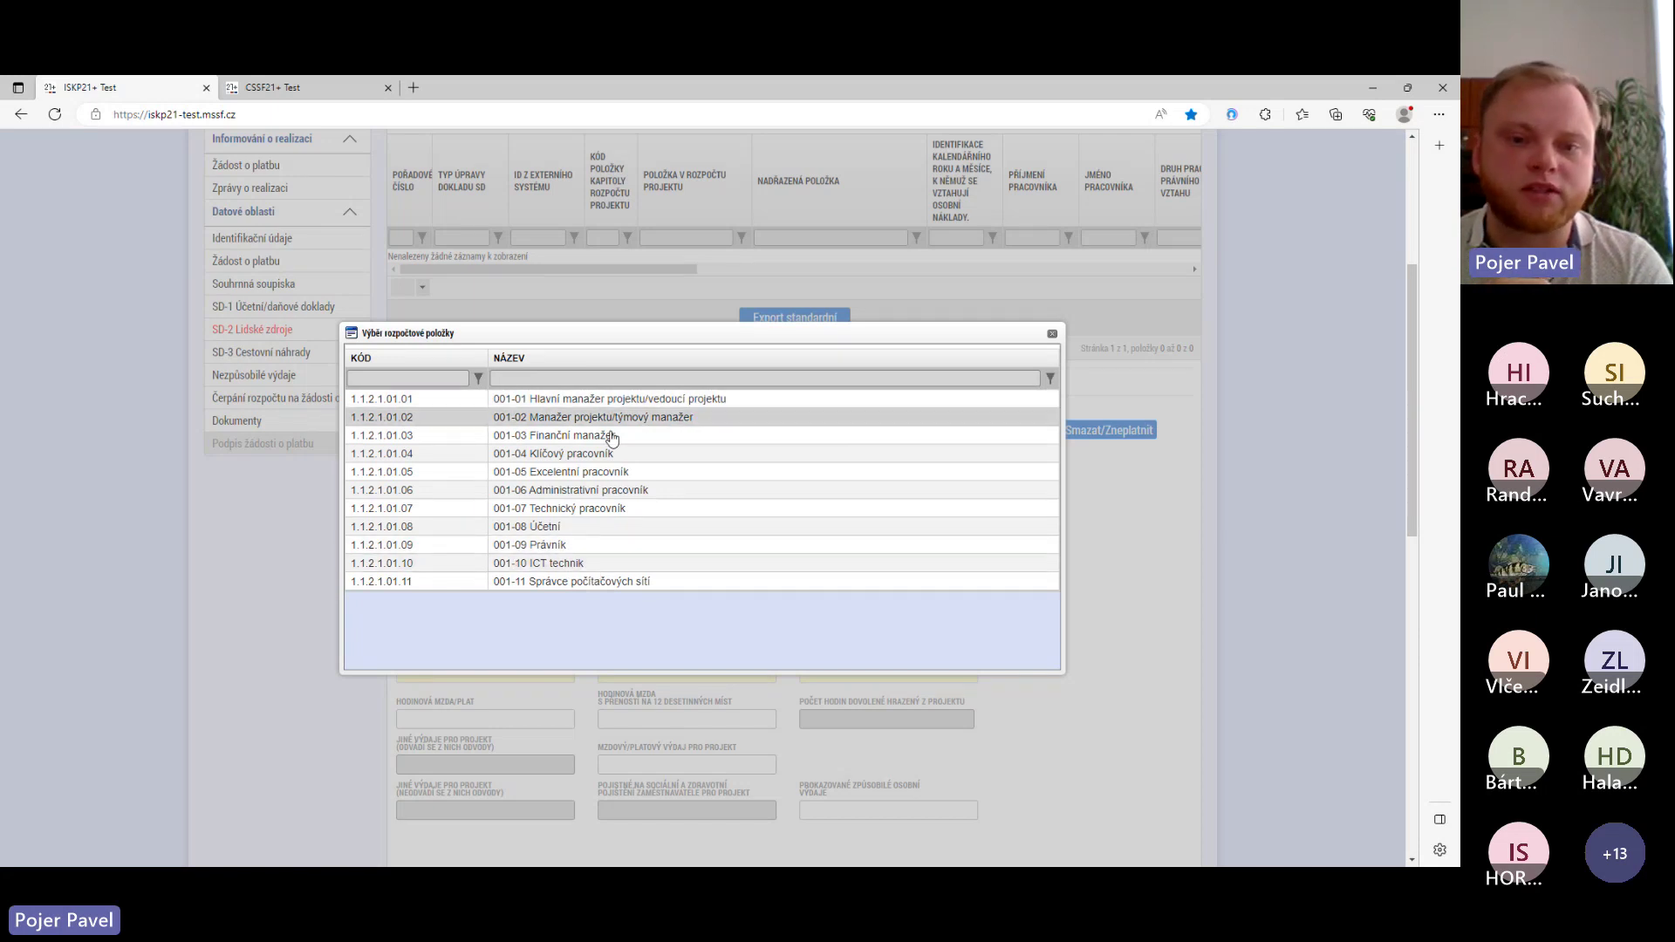
click(888, 490)
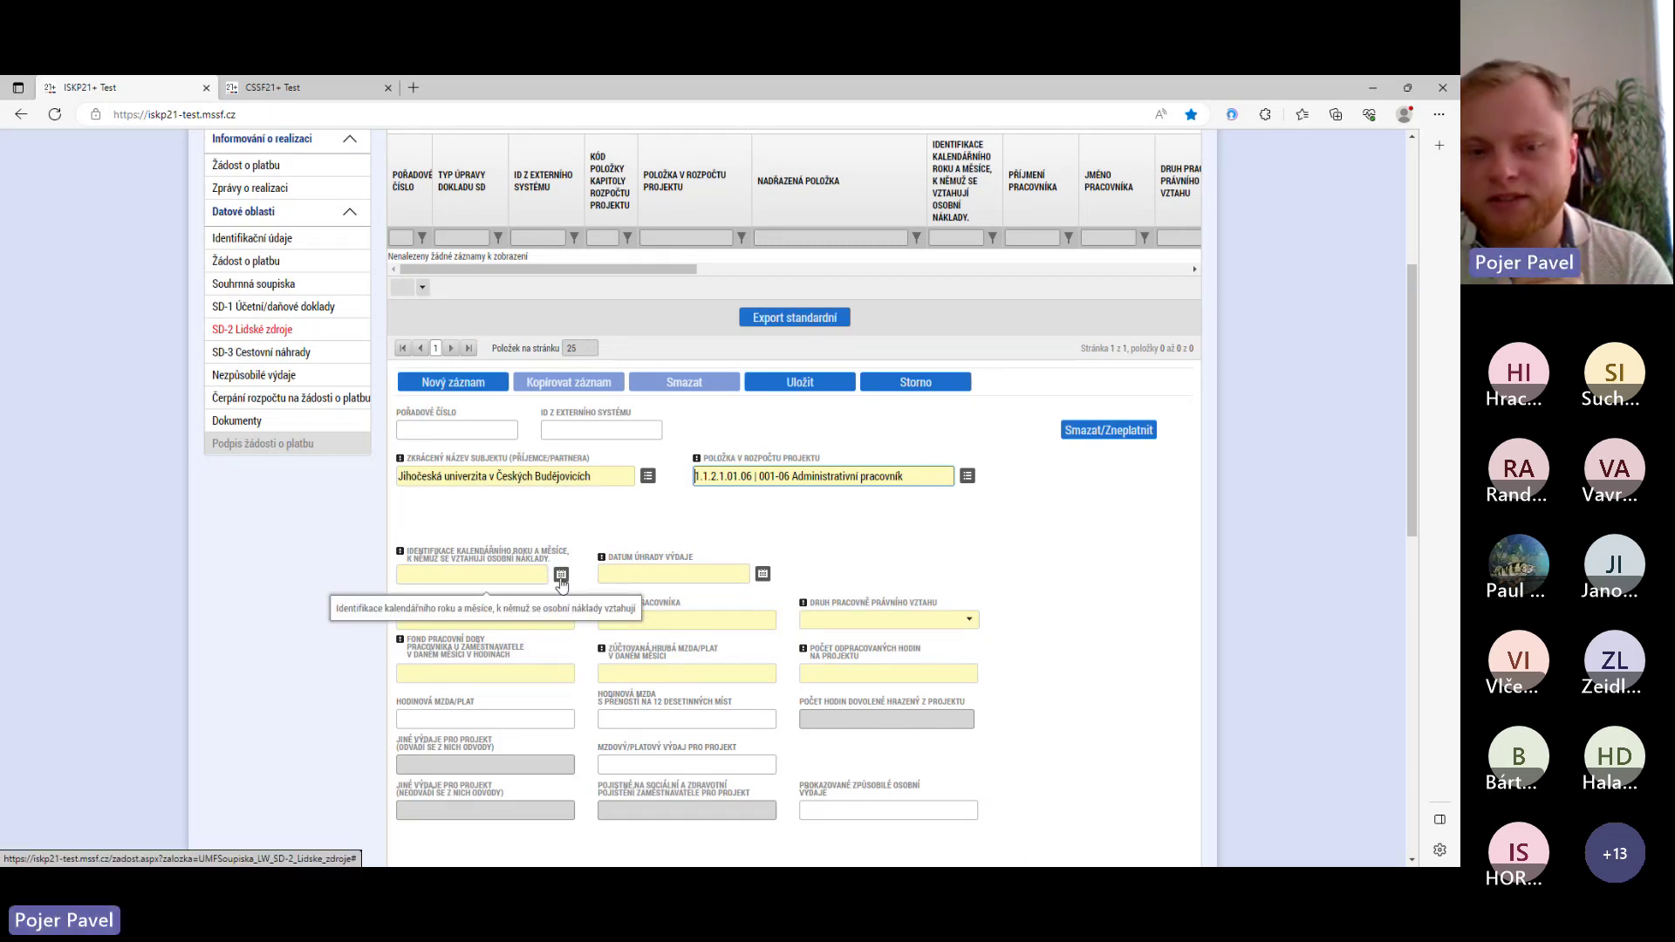
click(561, 576)
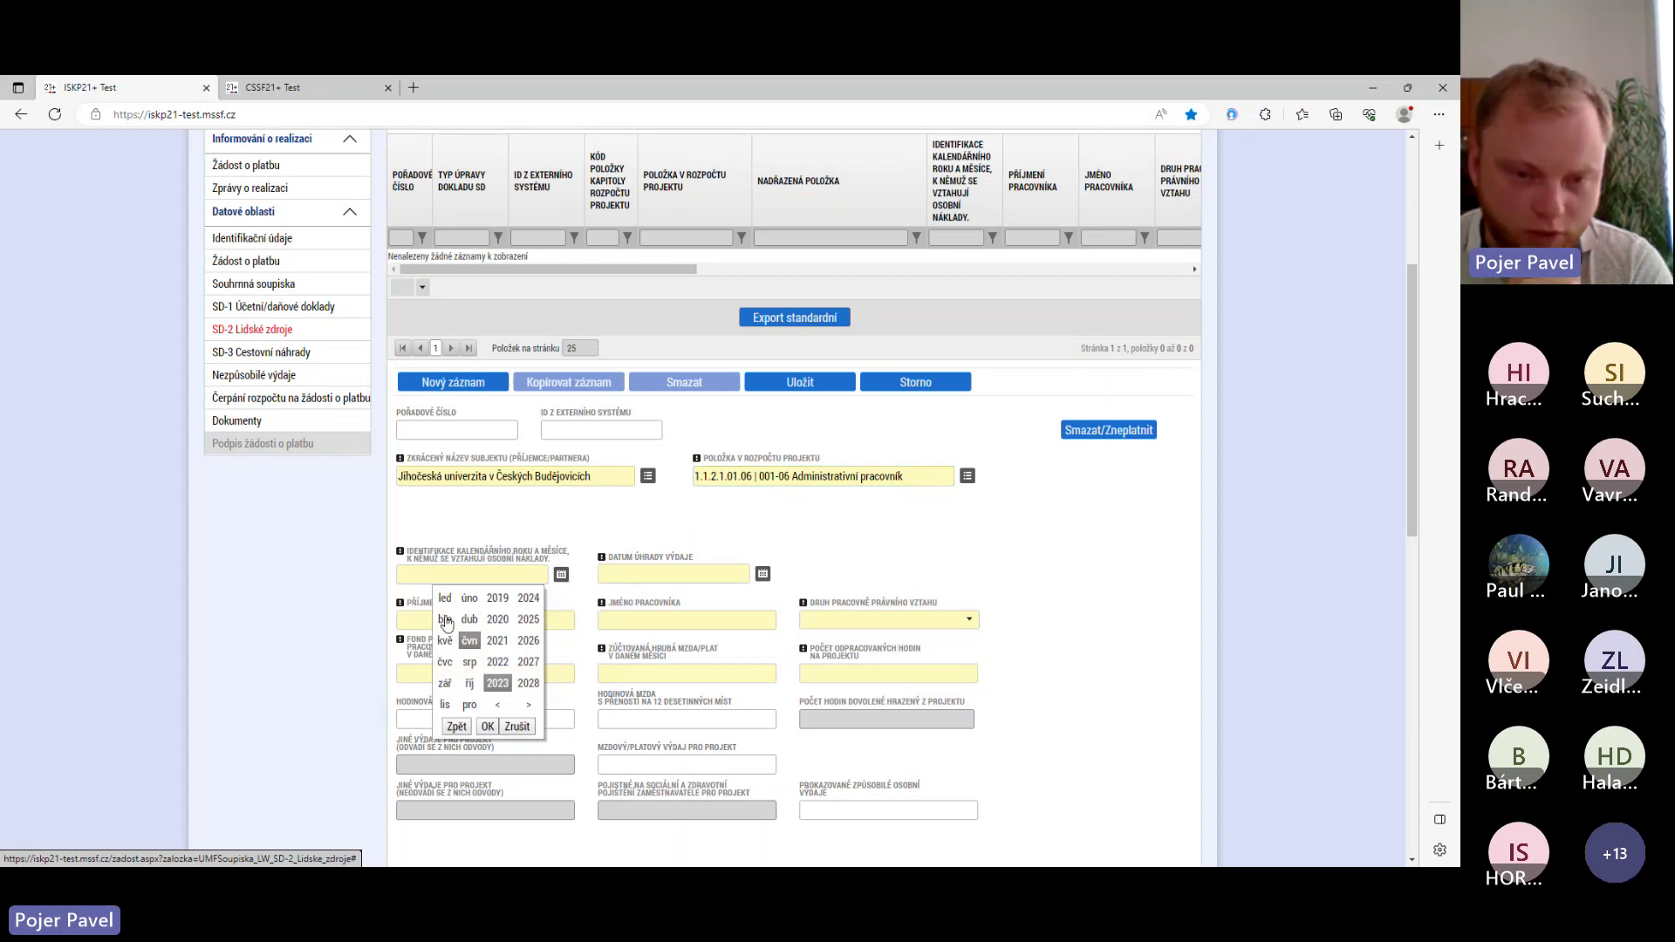
- Set the cost month to March 2023 and the payment date to 07.04.2023
click(445, 620)
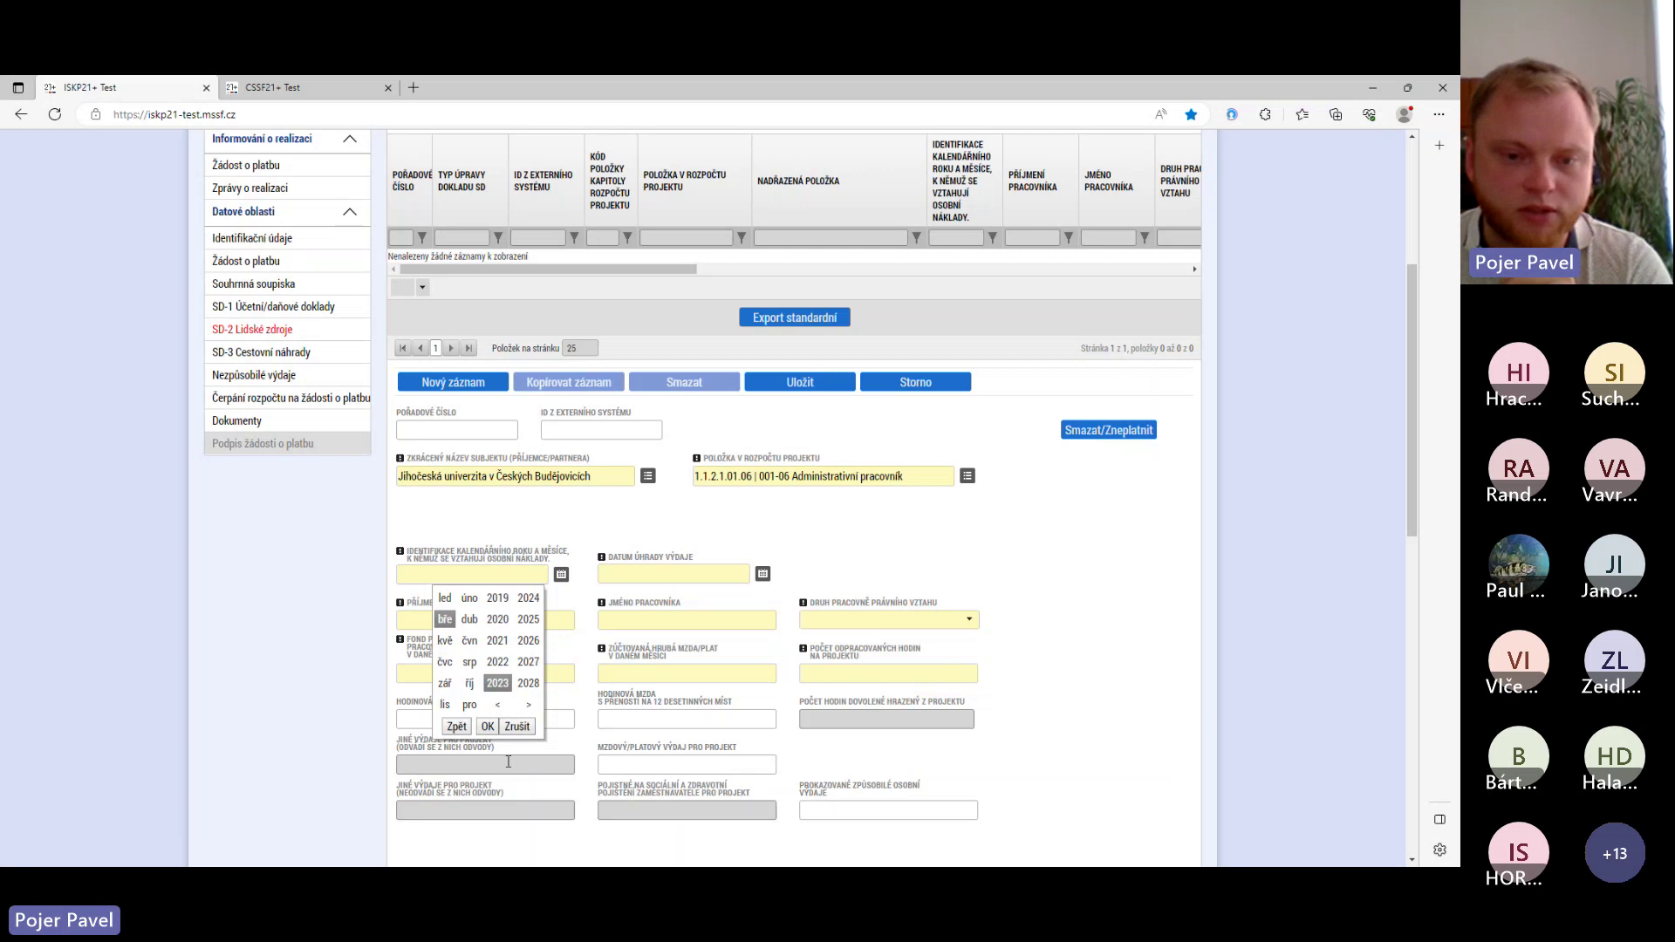
click(487, 726)
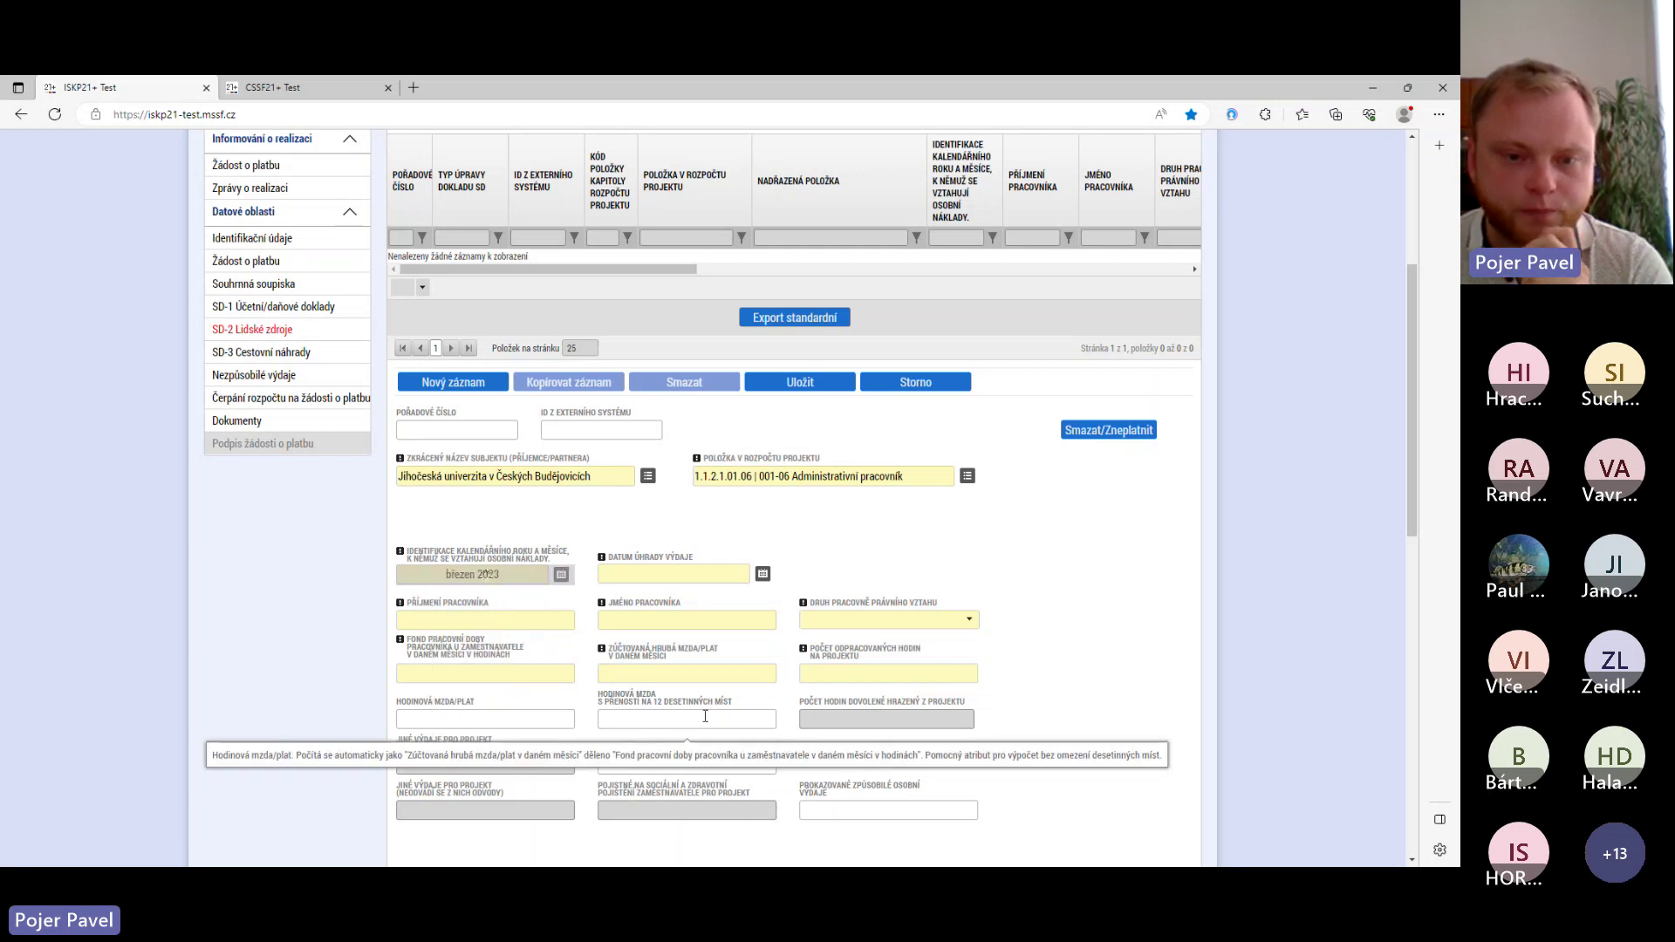
click(763, 573)
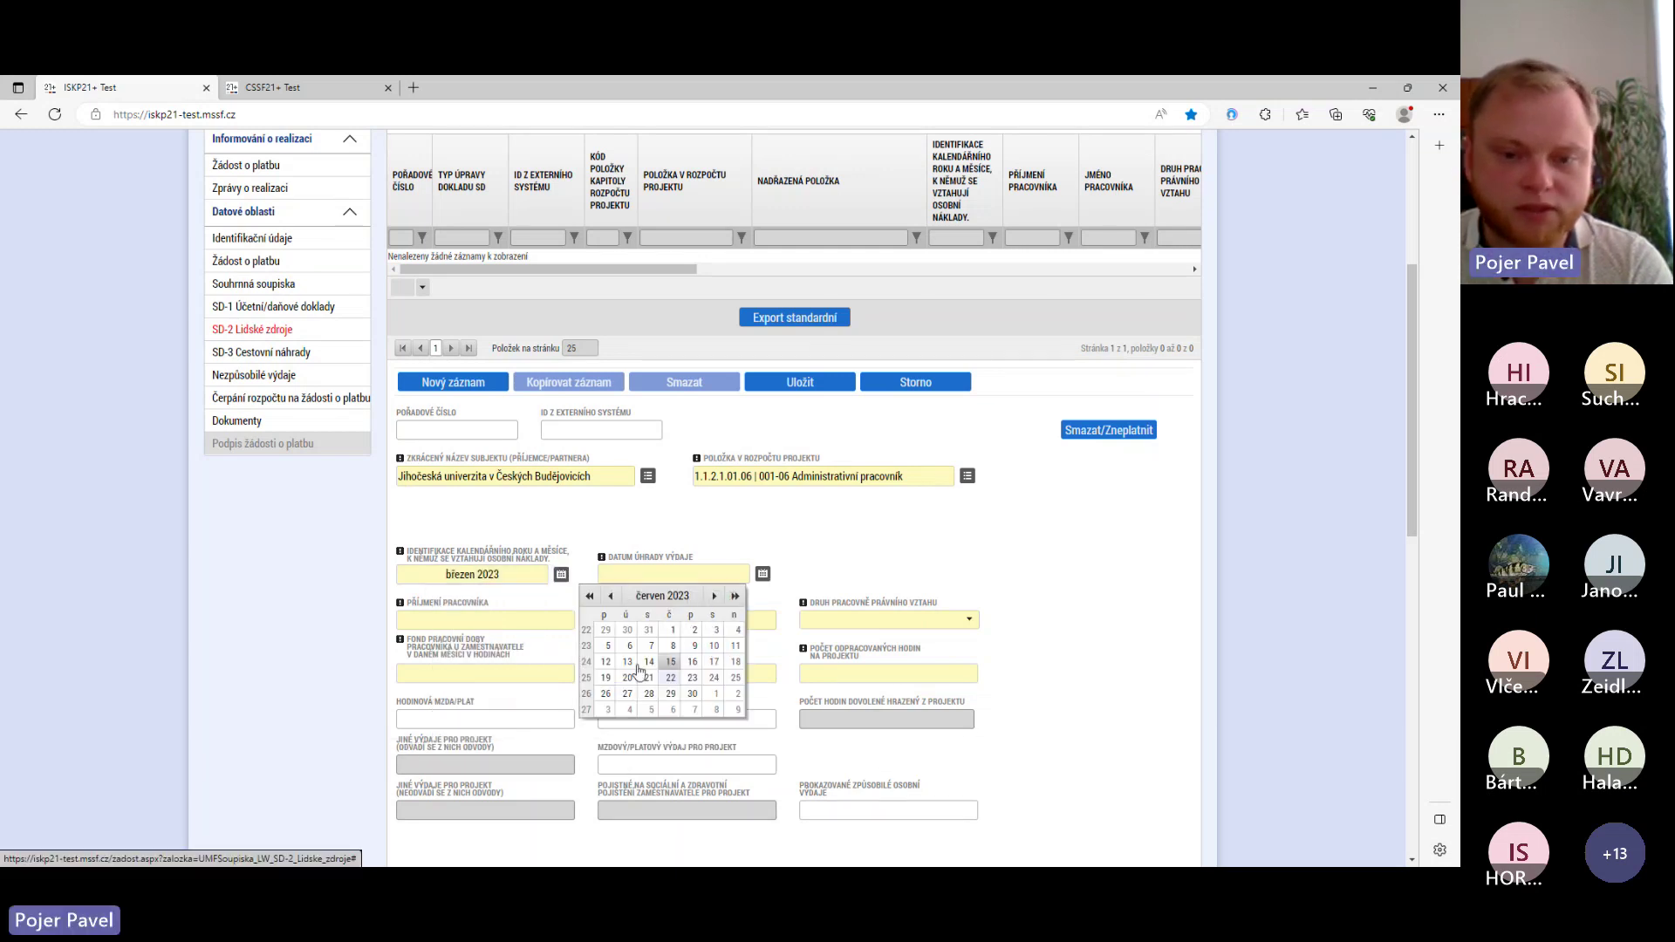
double_click(610, 598)
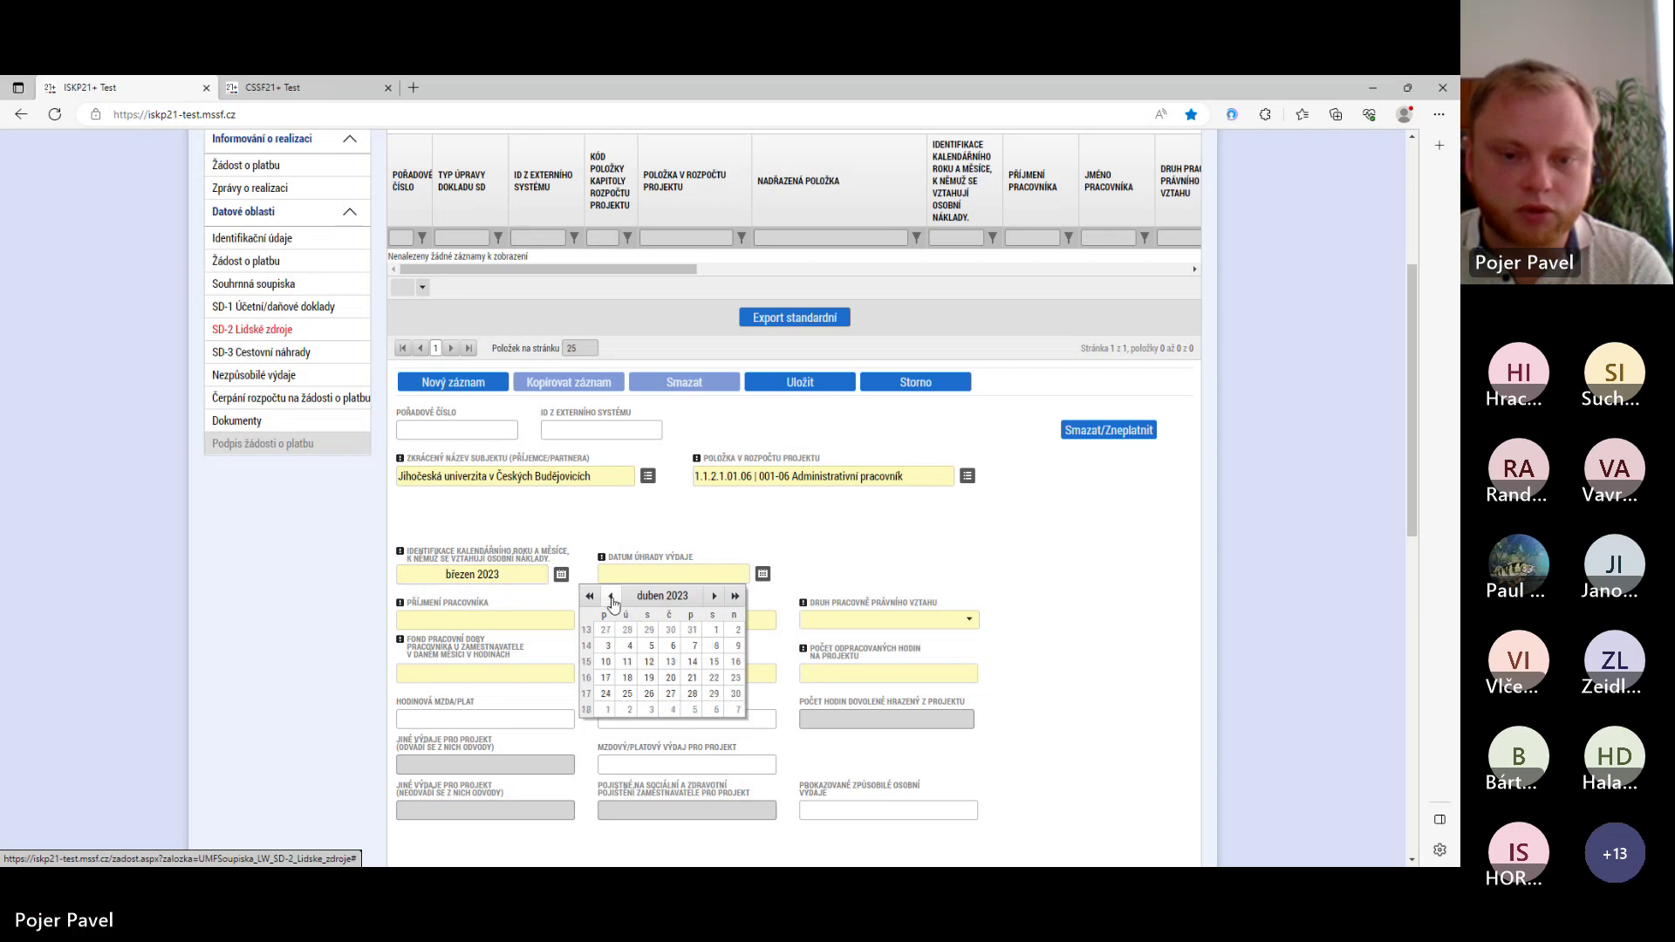
click(694, 648)
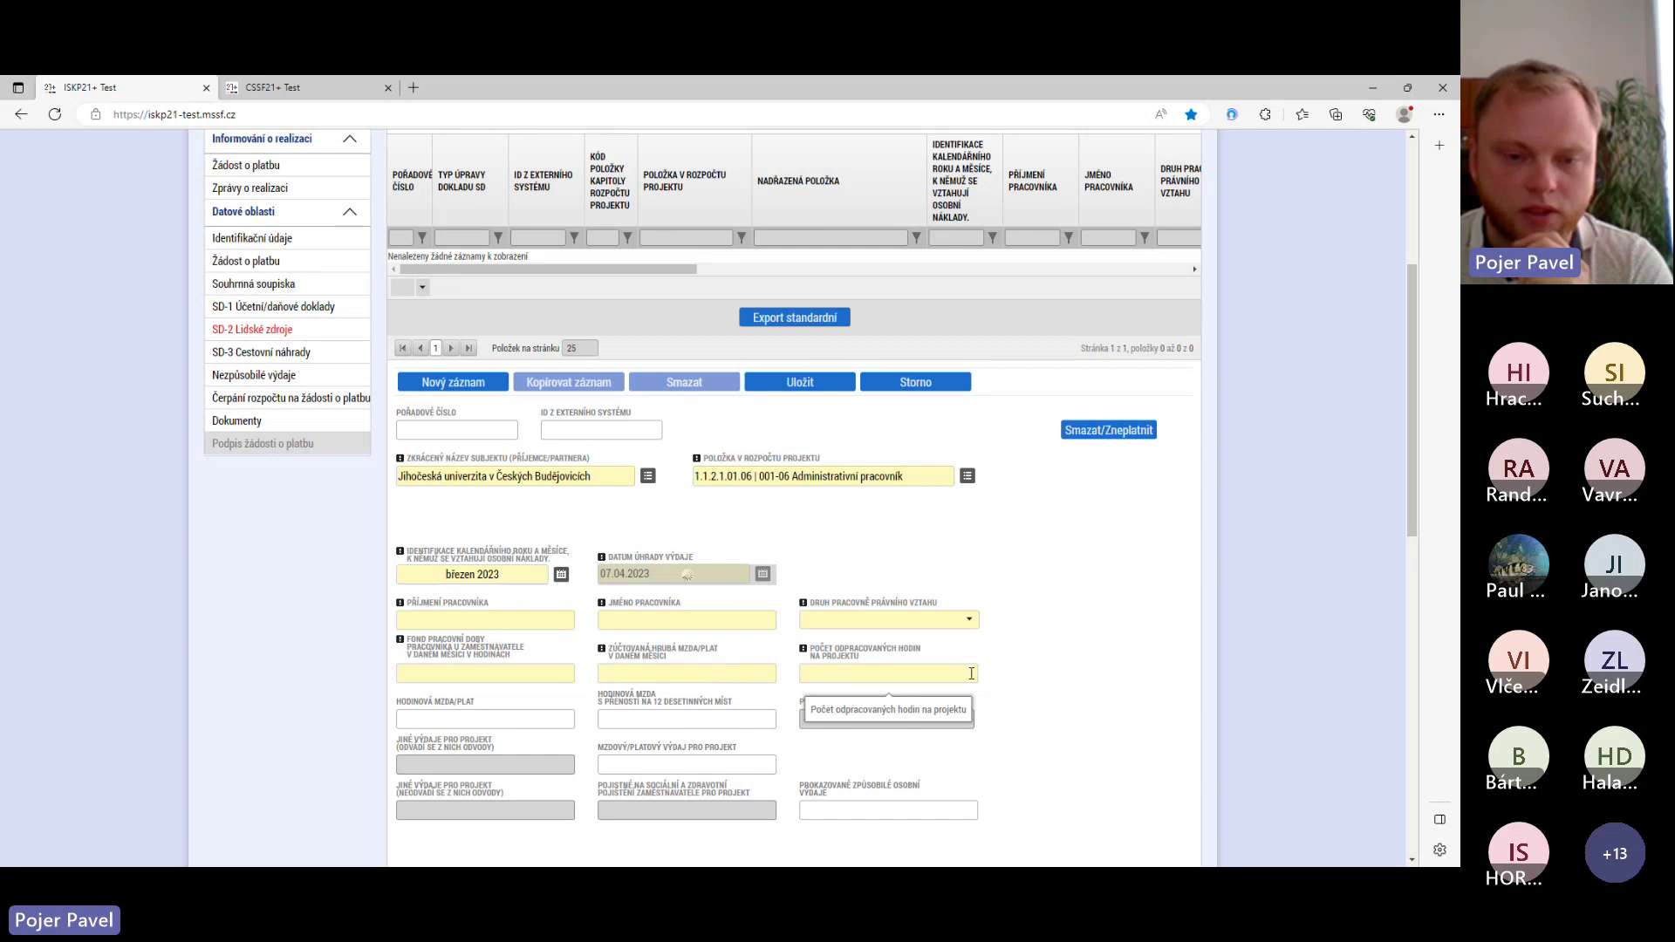
- Enter the worker's surname and first name and select Pracovní smlouva as the employment type
click(454, 620)
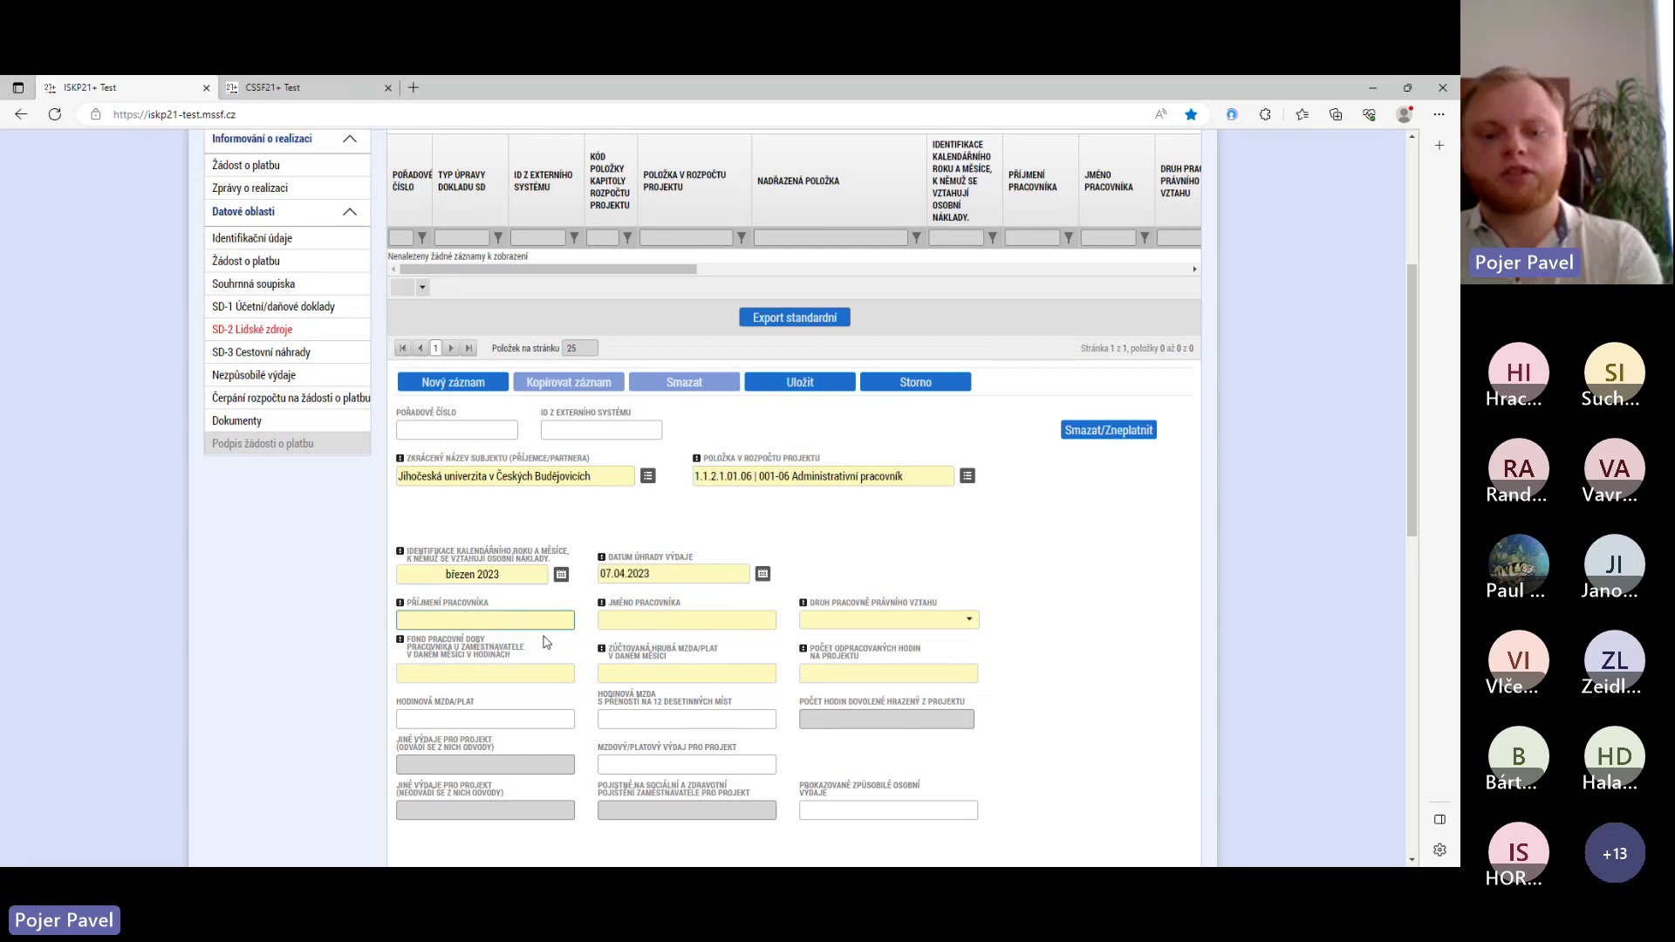
text(Novák)
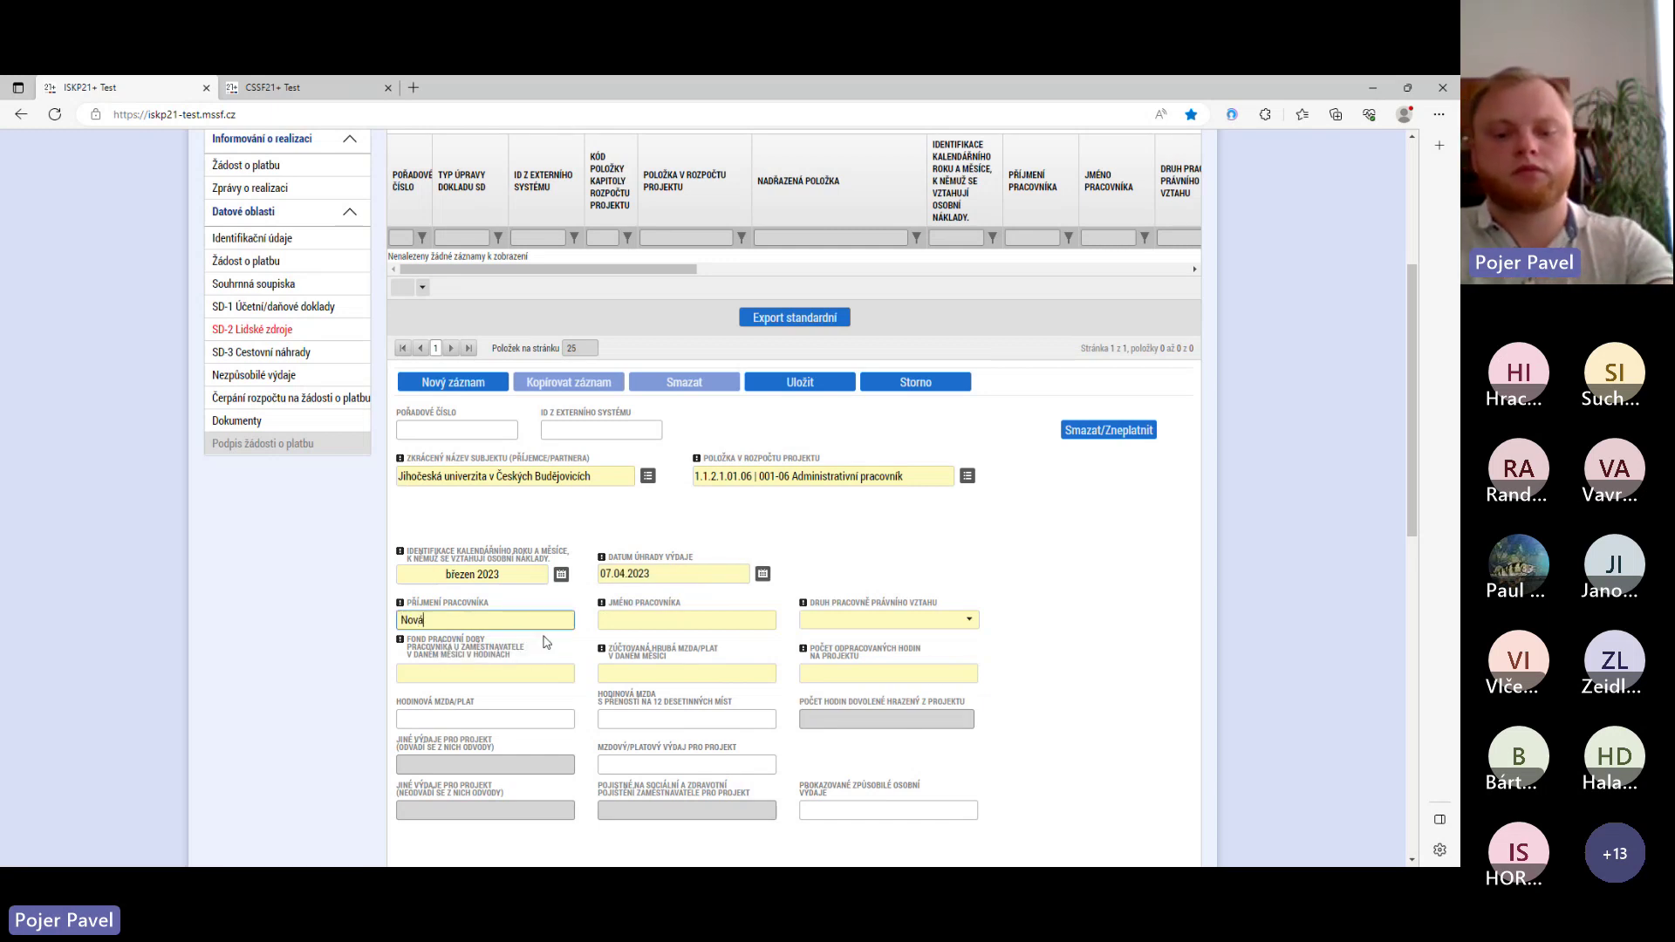
click(647, 621)
text(Jan)
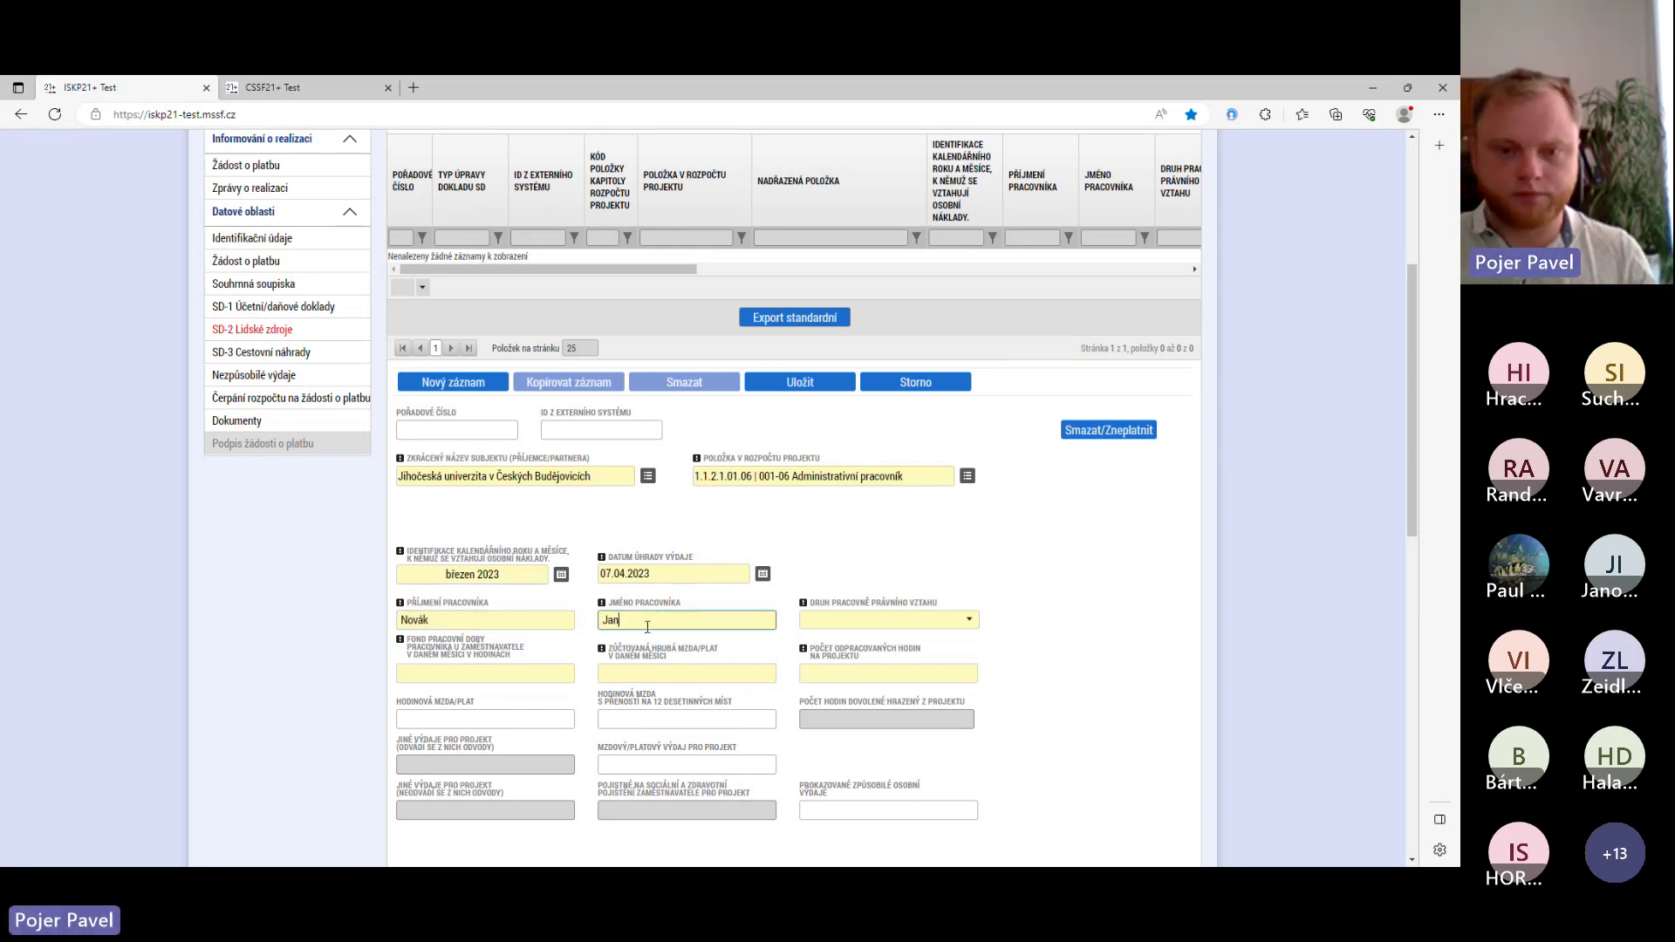
click(971, 620)
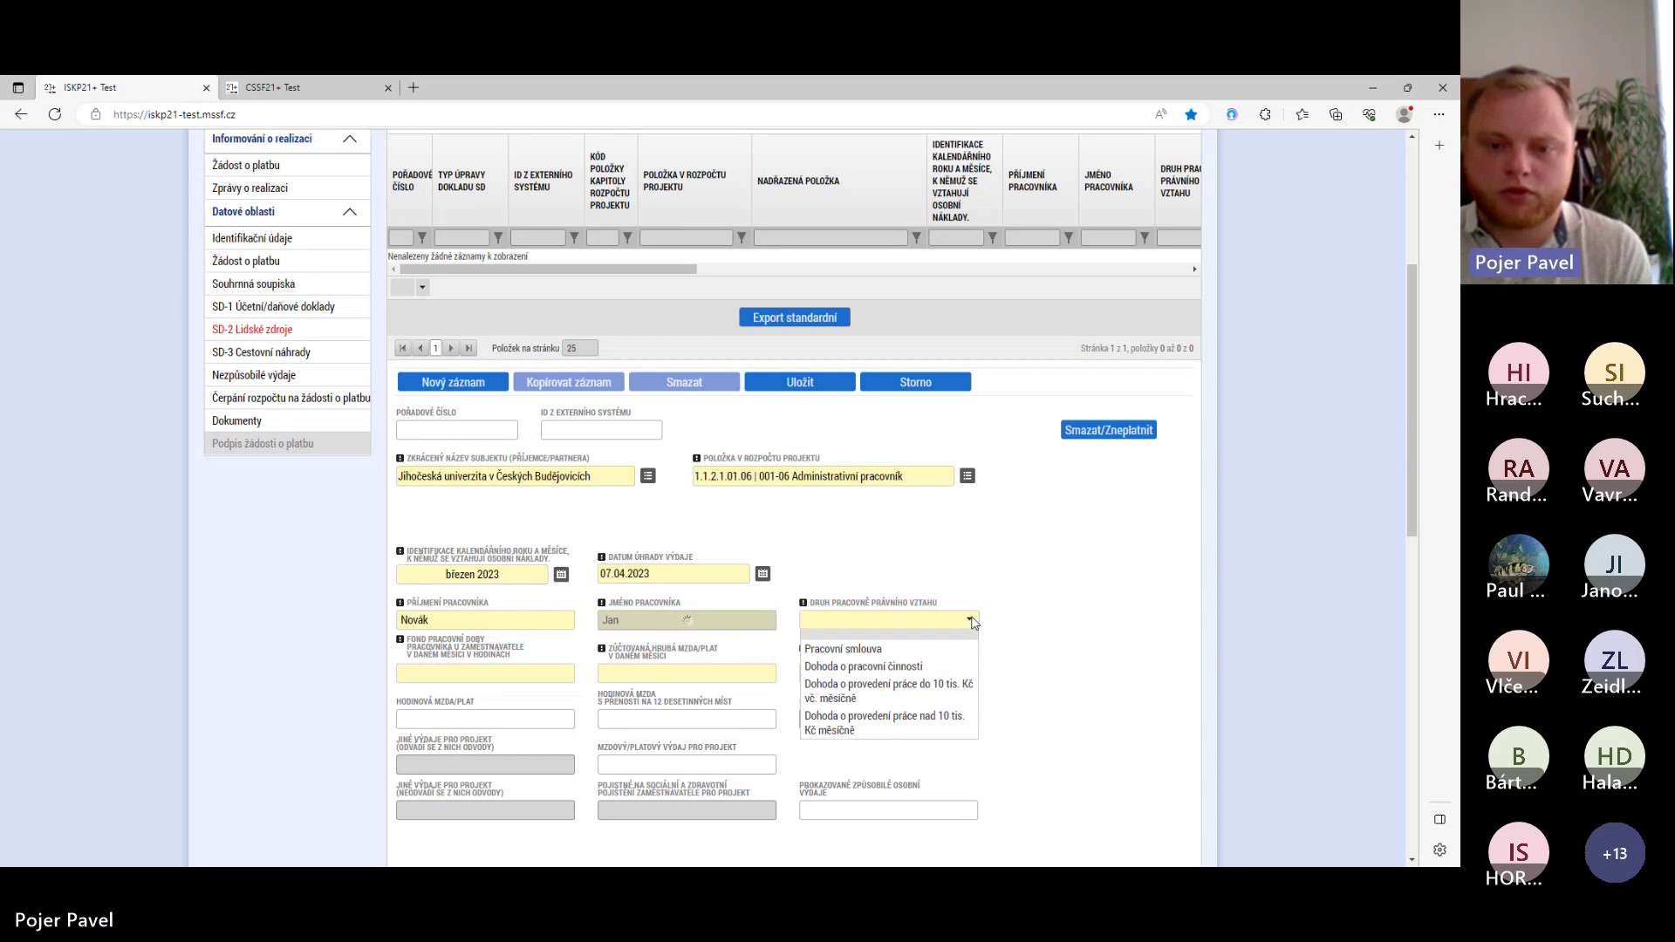
click(859, 654)
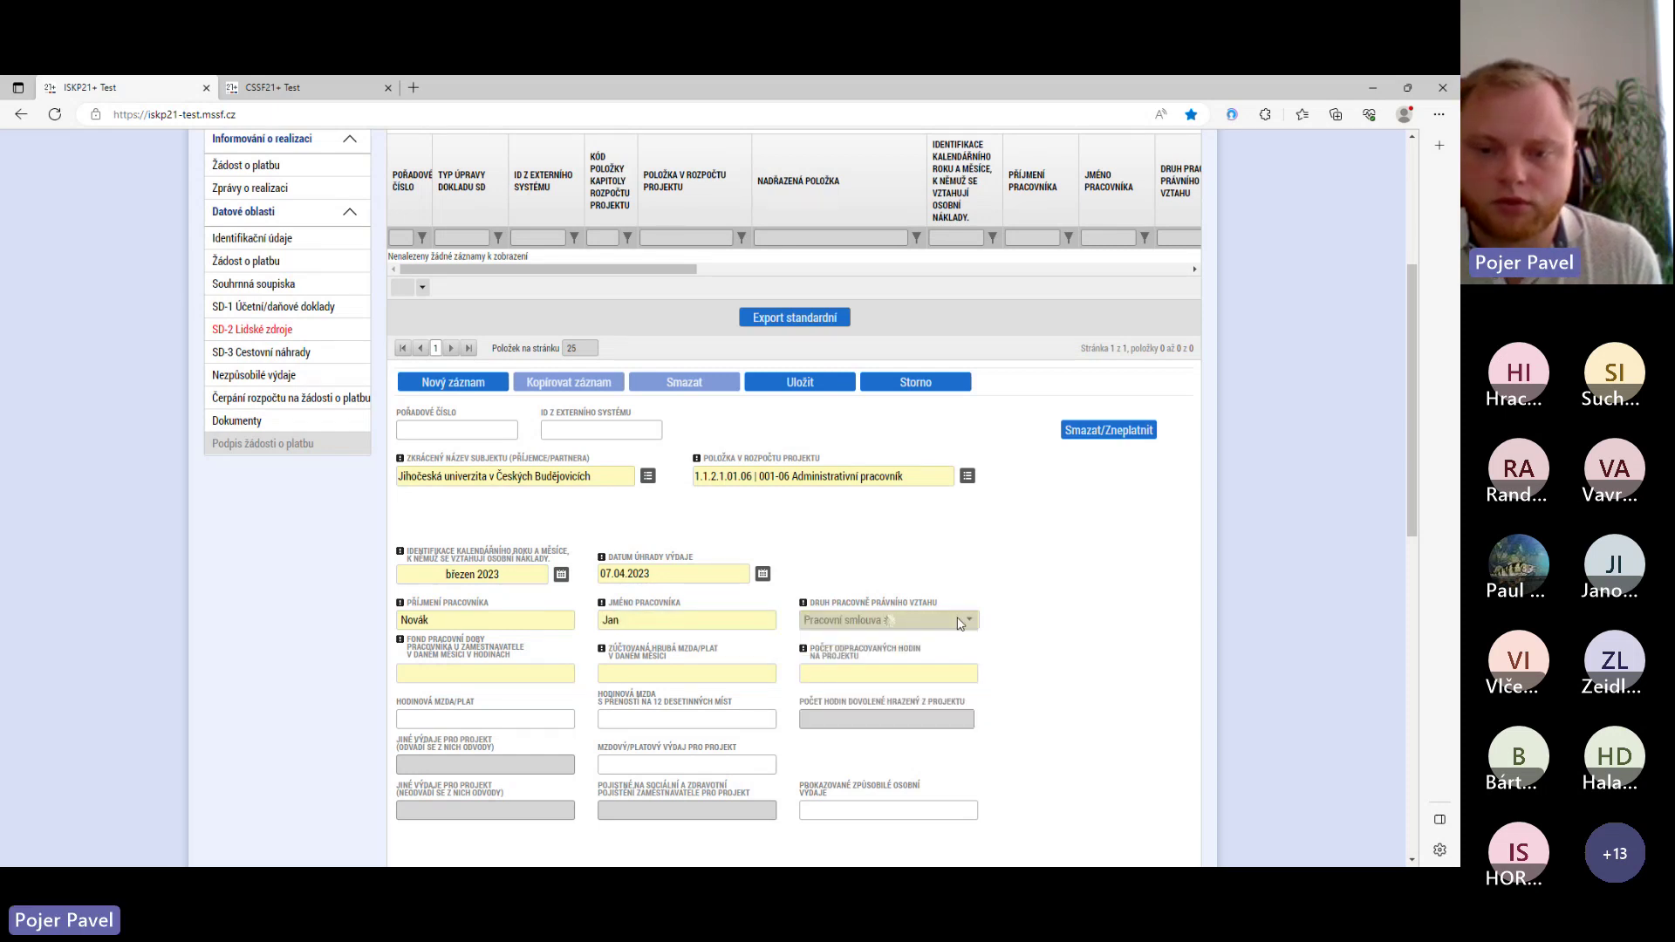
click(968, 620)
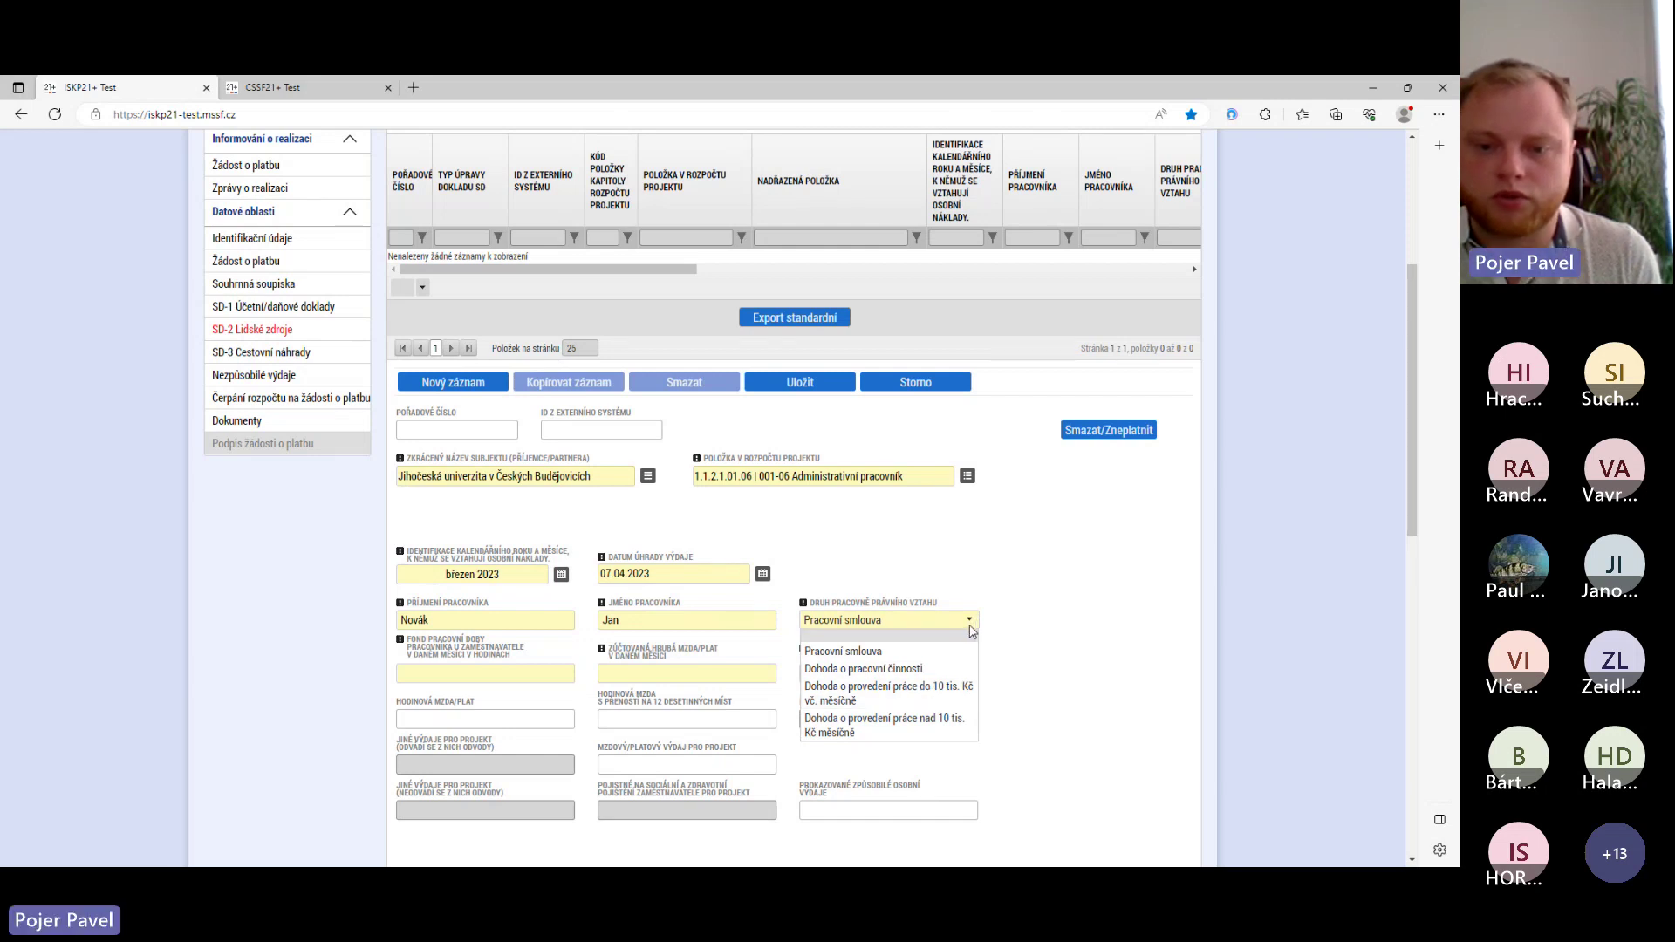
click(771, 658)
click(541, 673)
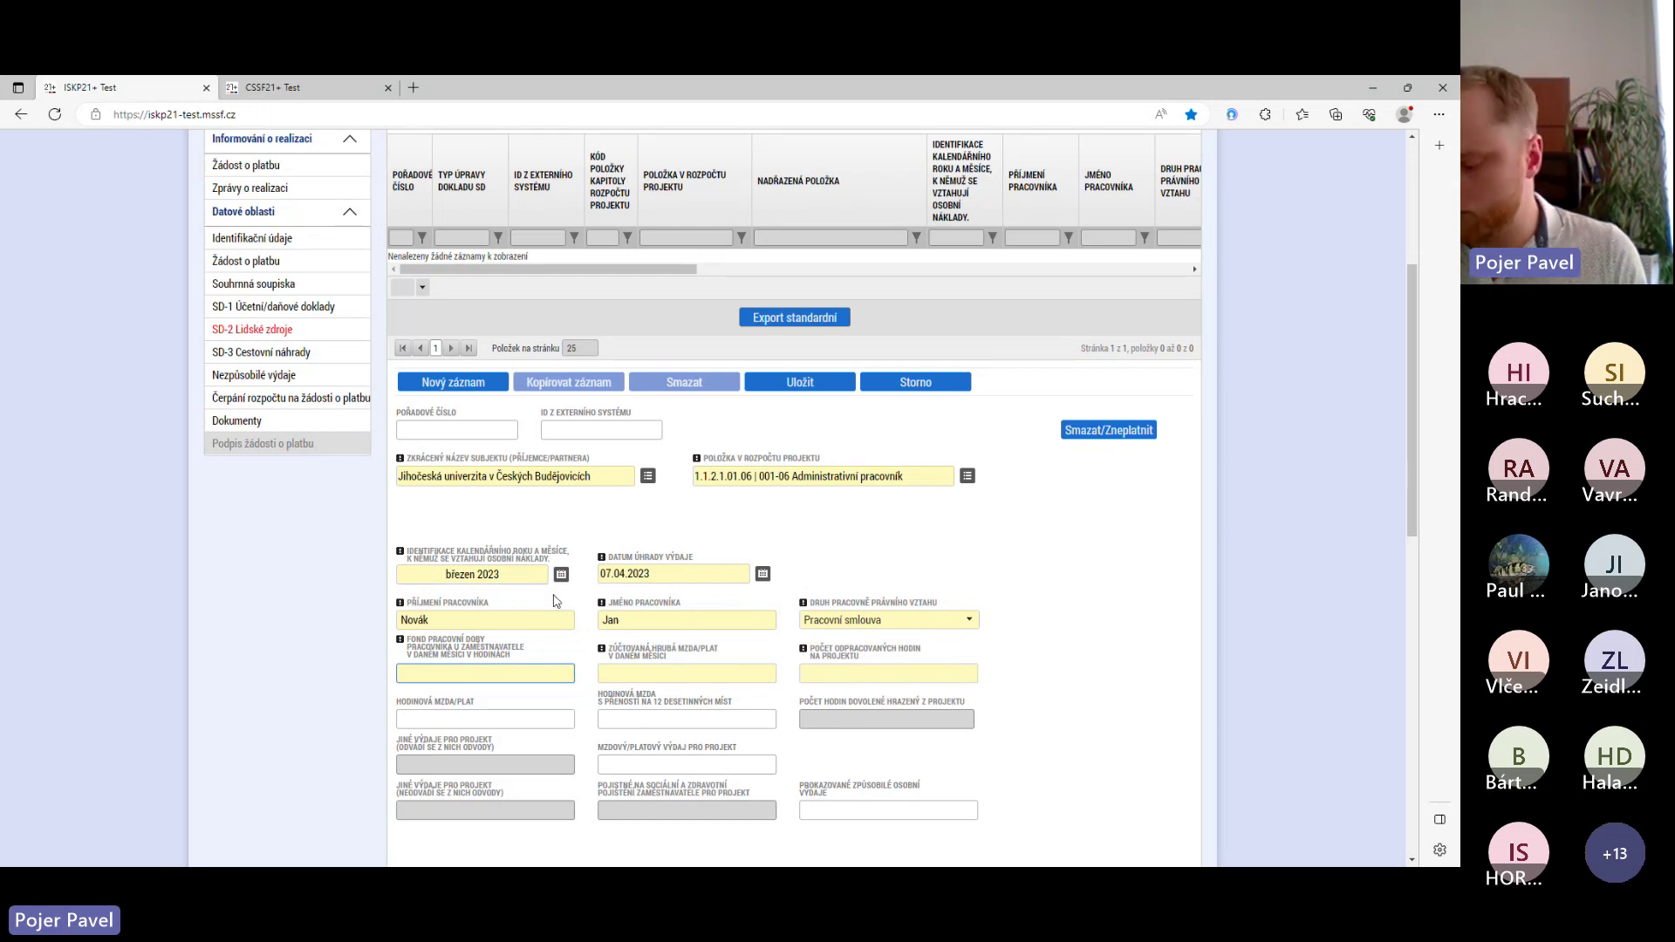
- Enter a 160-hour working-time fund, a 45000 gross monthly wage and 80 hours worked on the project
text(160)
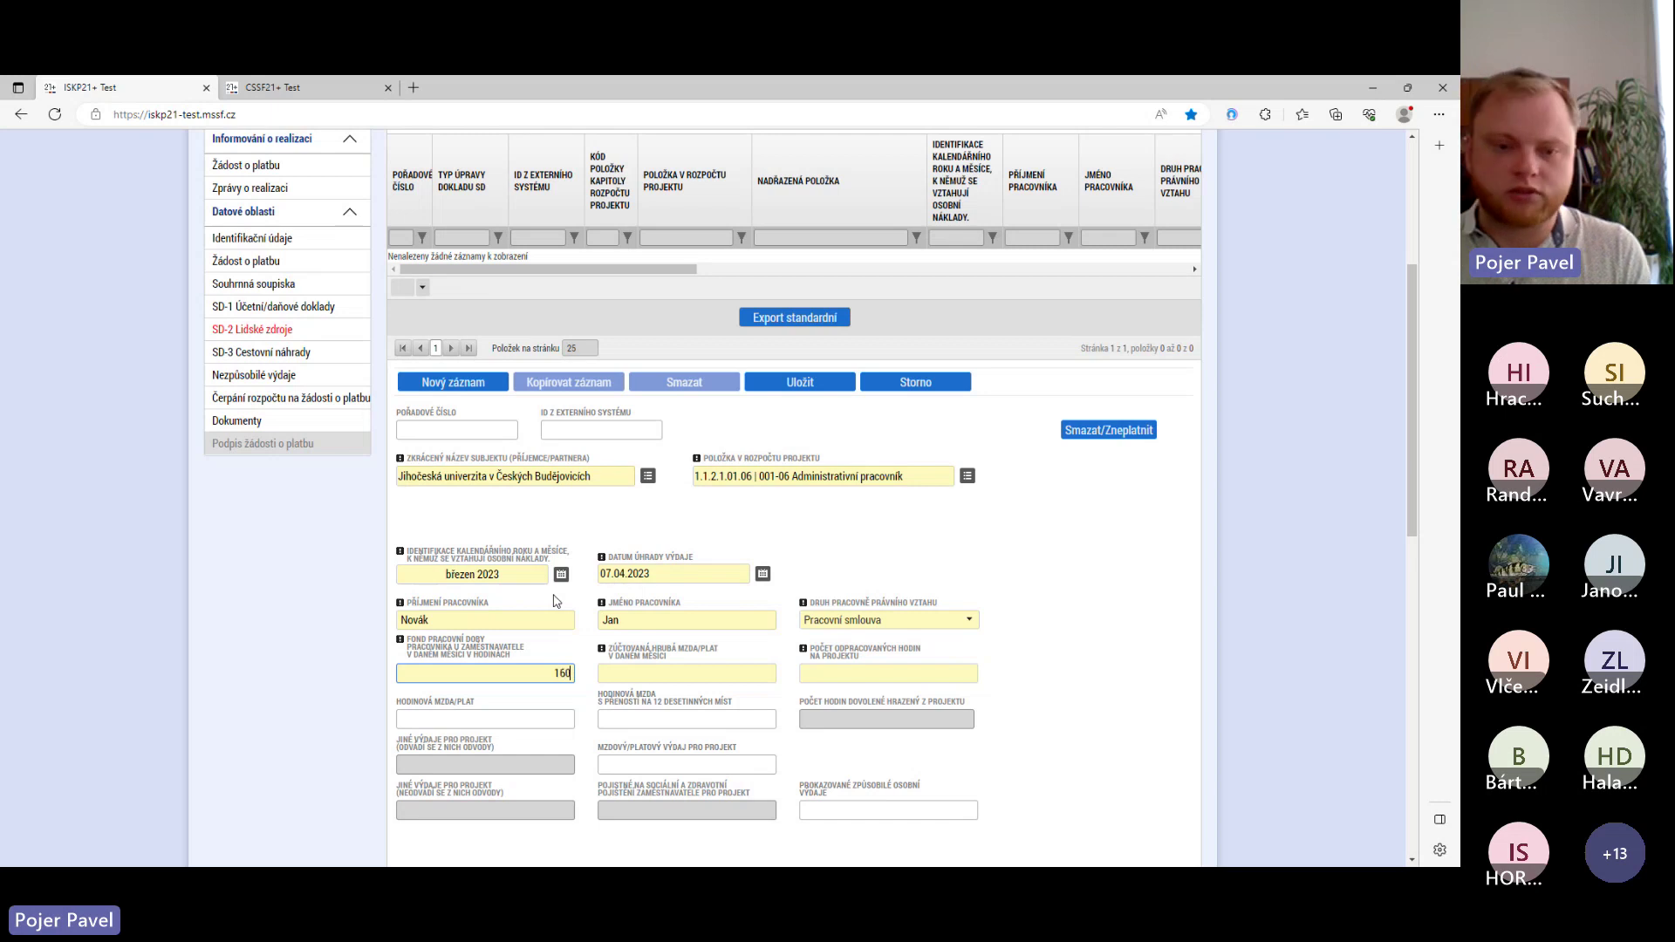
key(Tab)
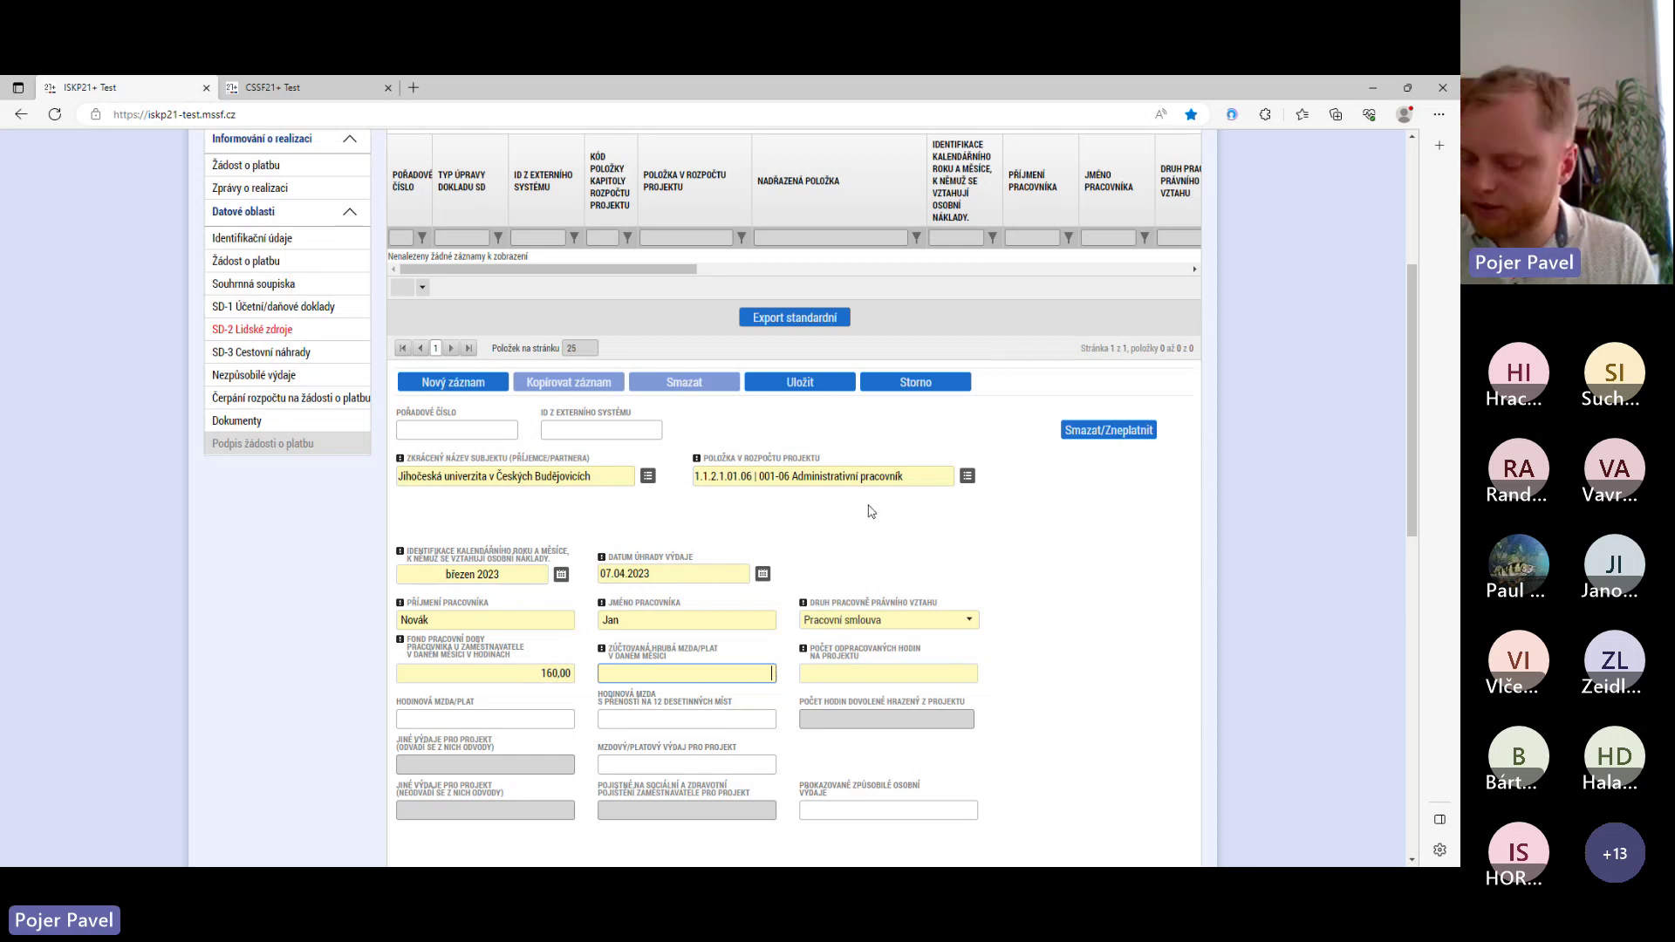
text(45000)
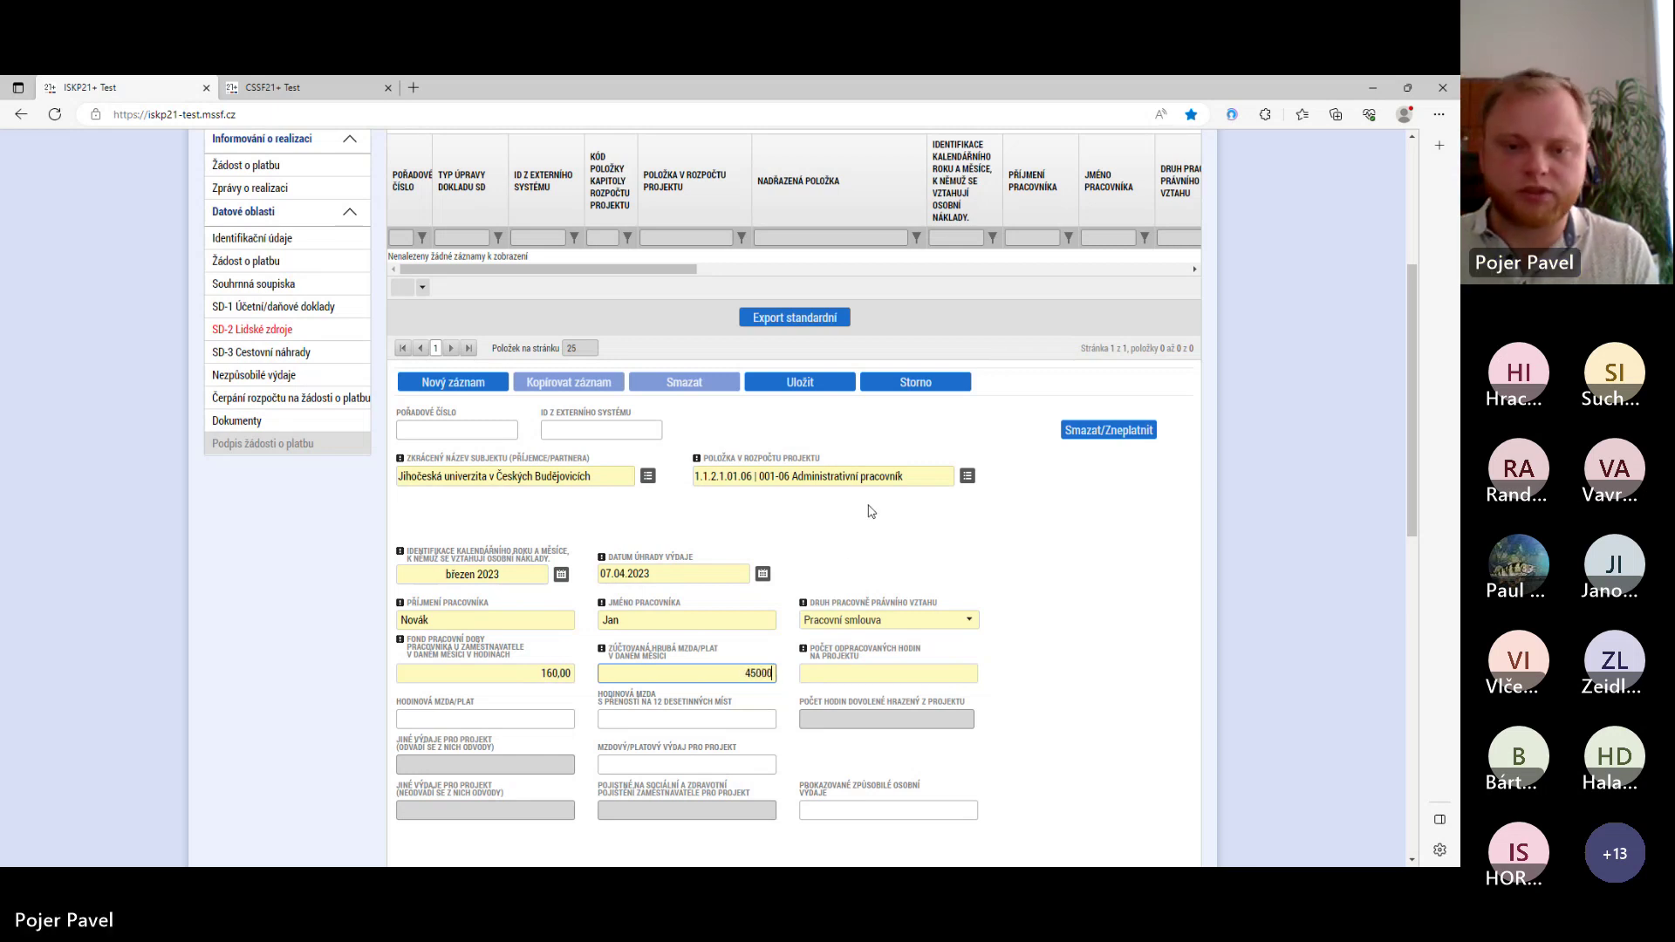
click(866, 673)
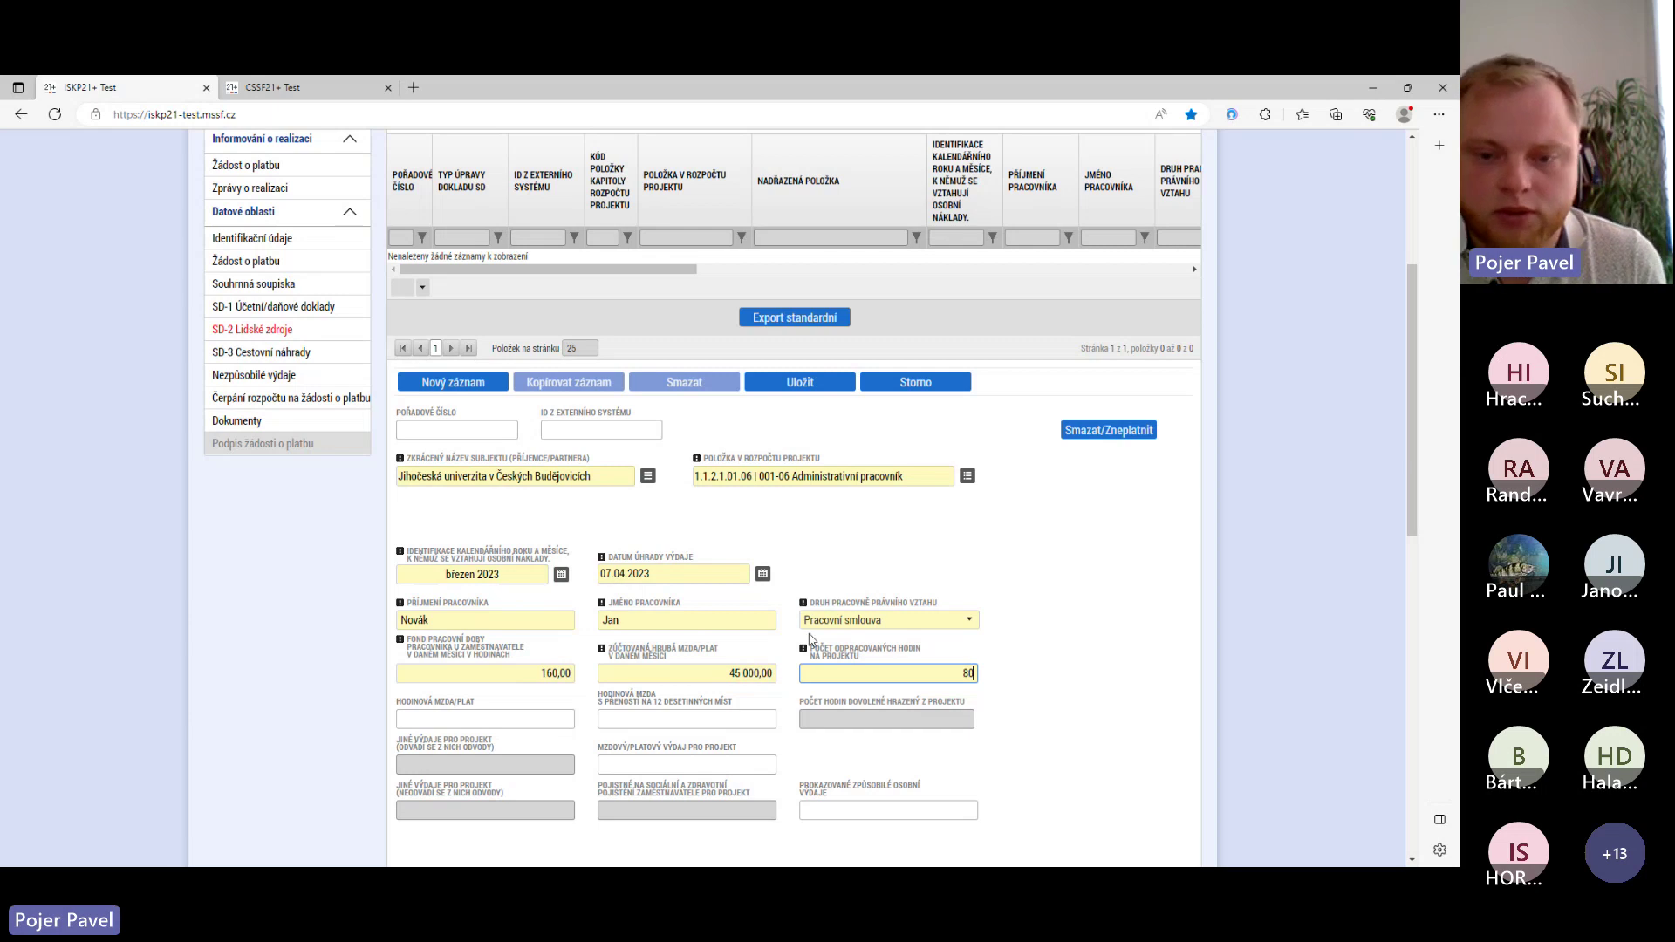
scroll(759, 565, down, 2)
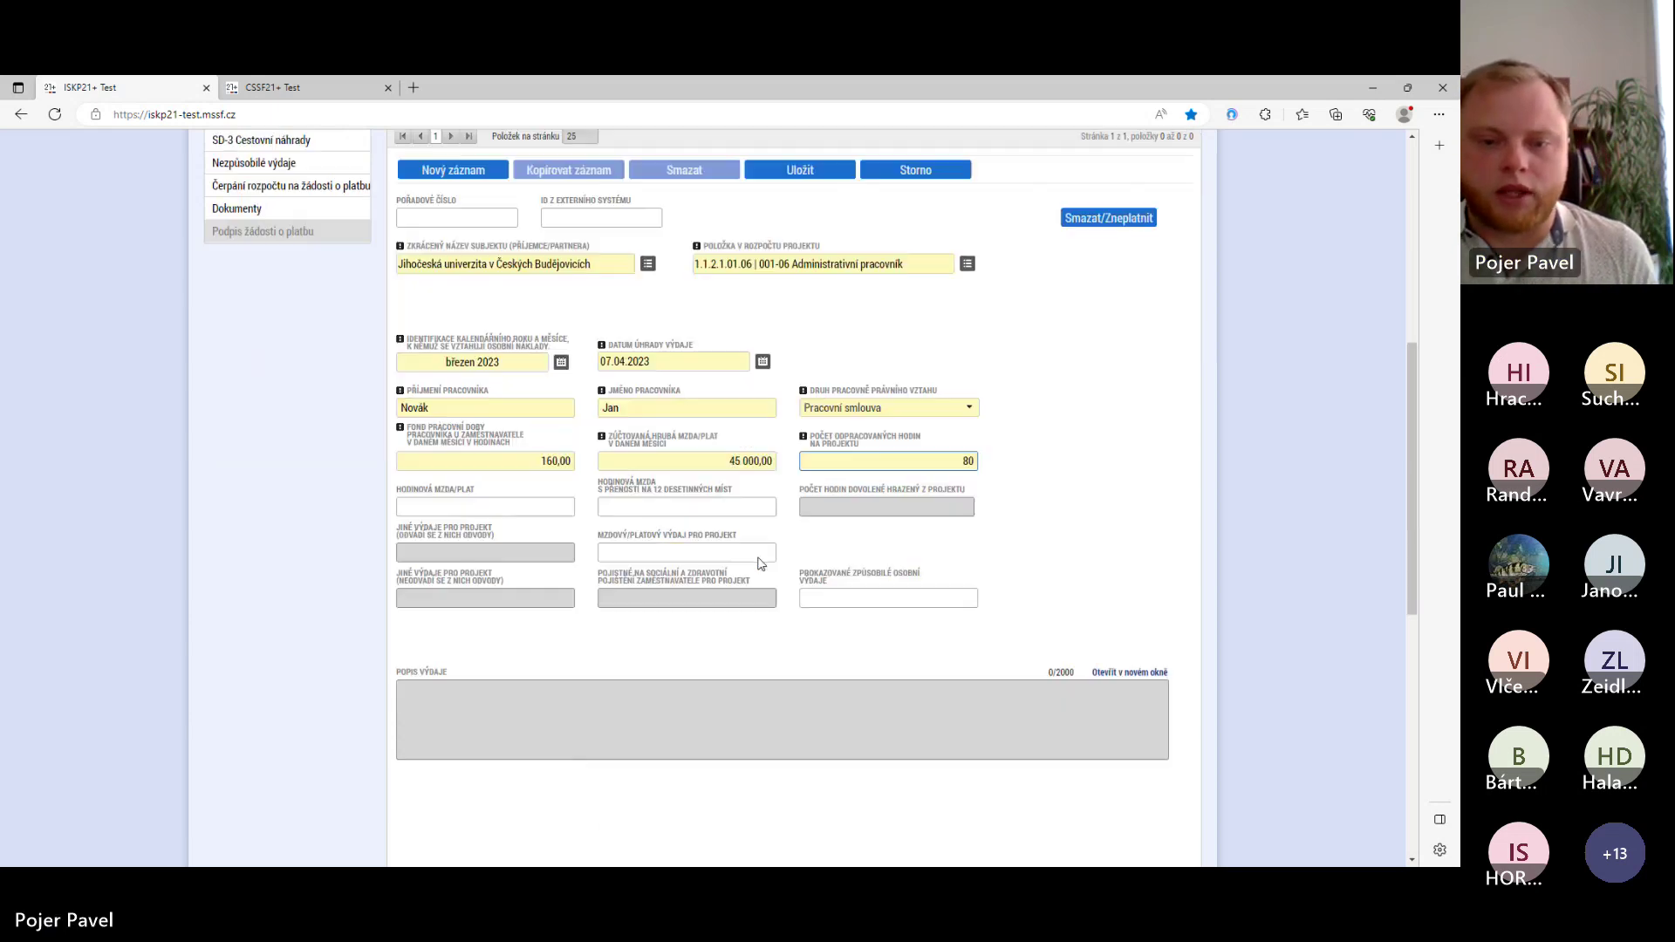
scroll(759, 565, up, 1)
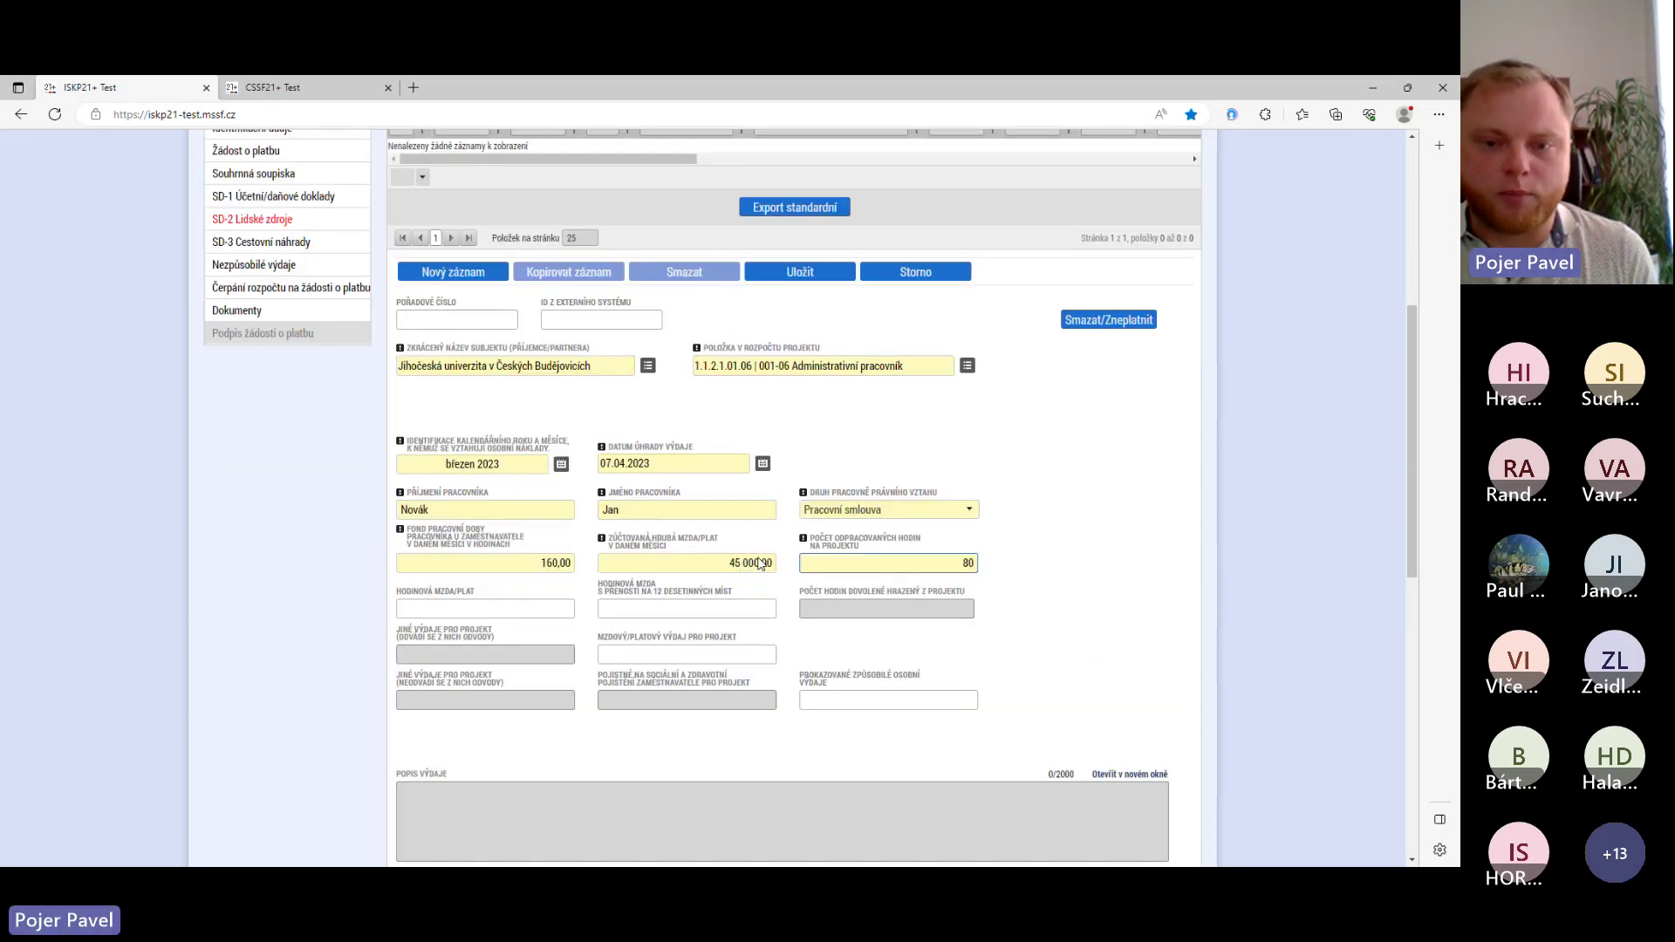
- Save the personnel expense and confirm row 2 shows a 281,25 hourly wage and 22 500,00 eligible expense
click(799, 273)
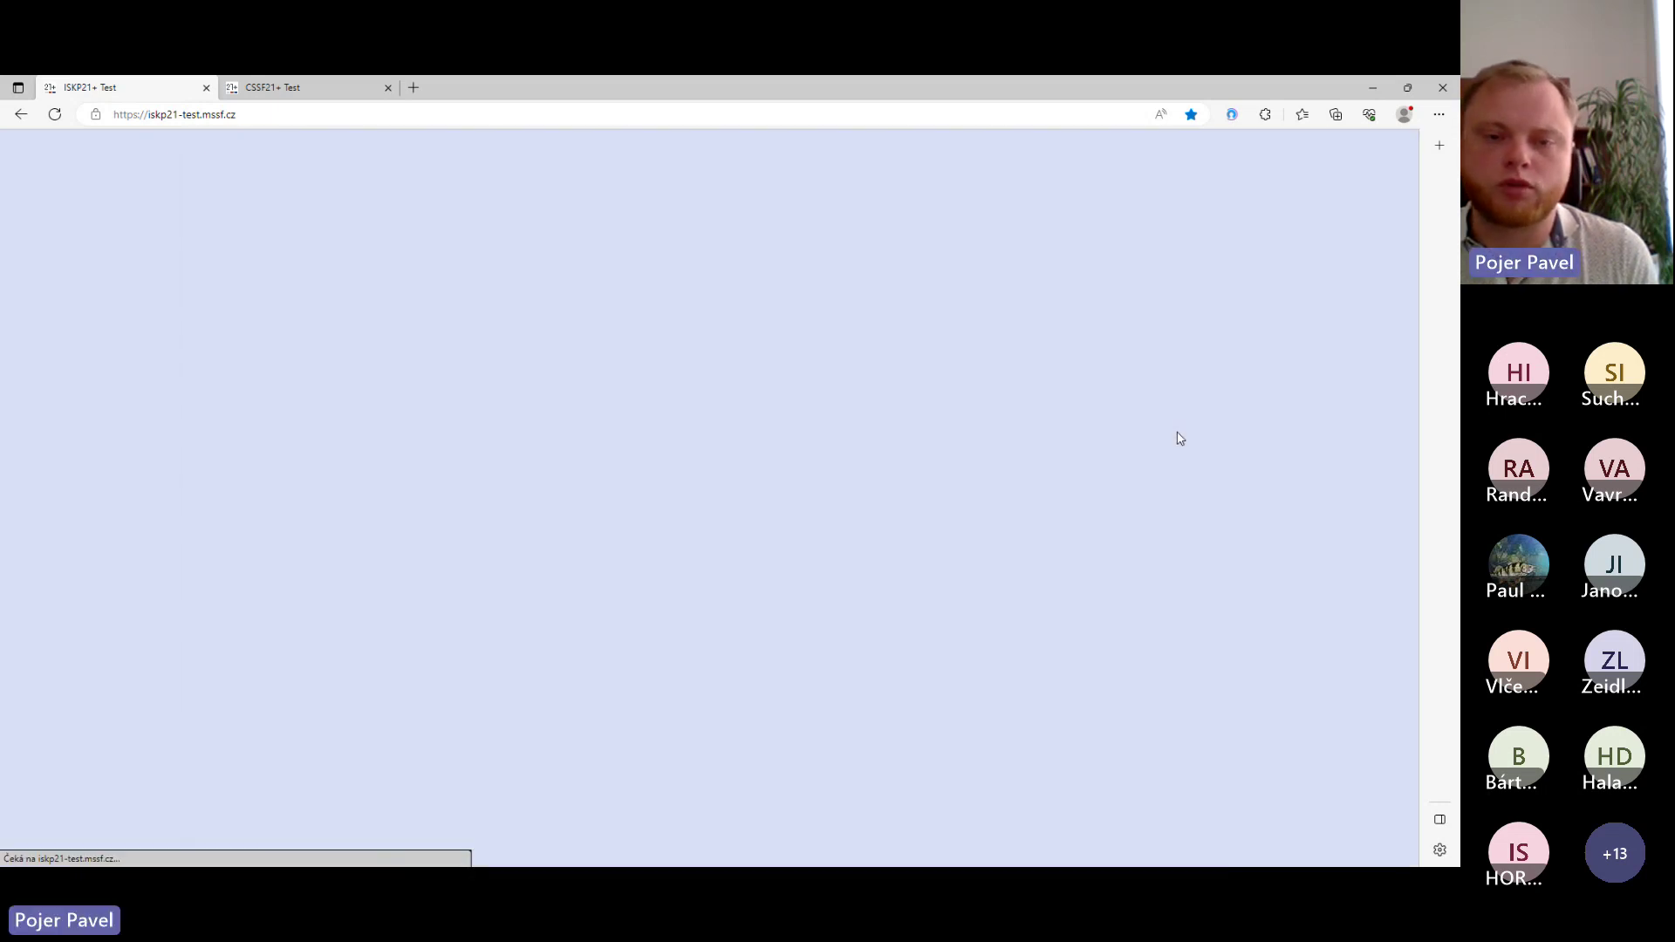
scroll(873, 611, down, 7)
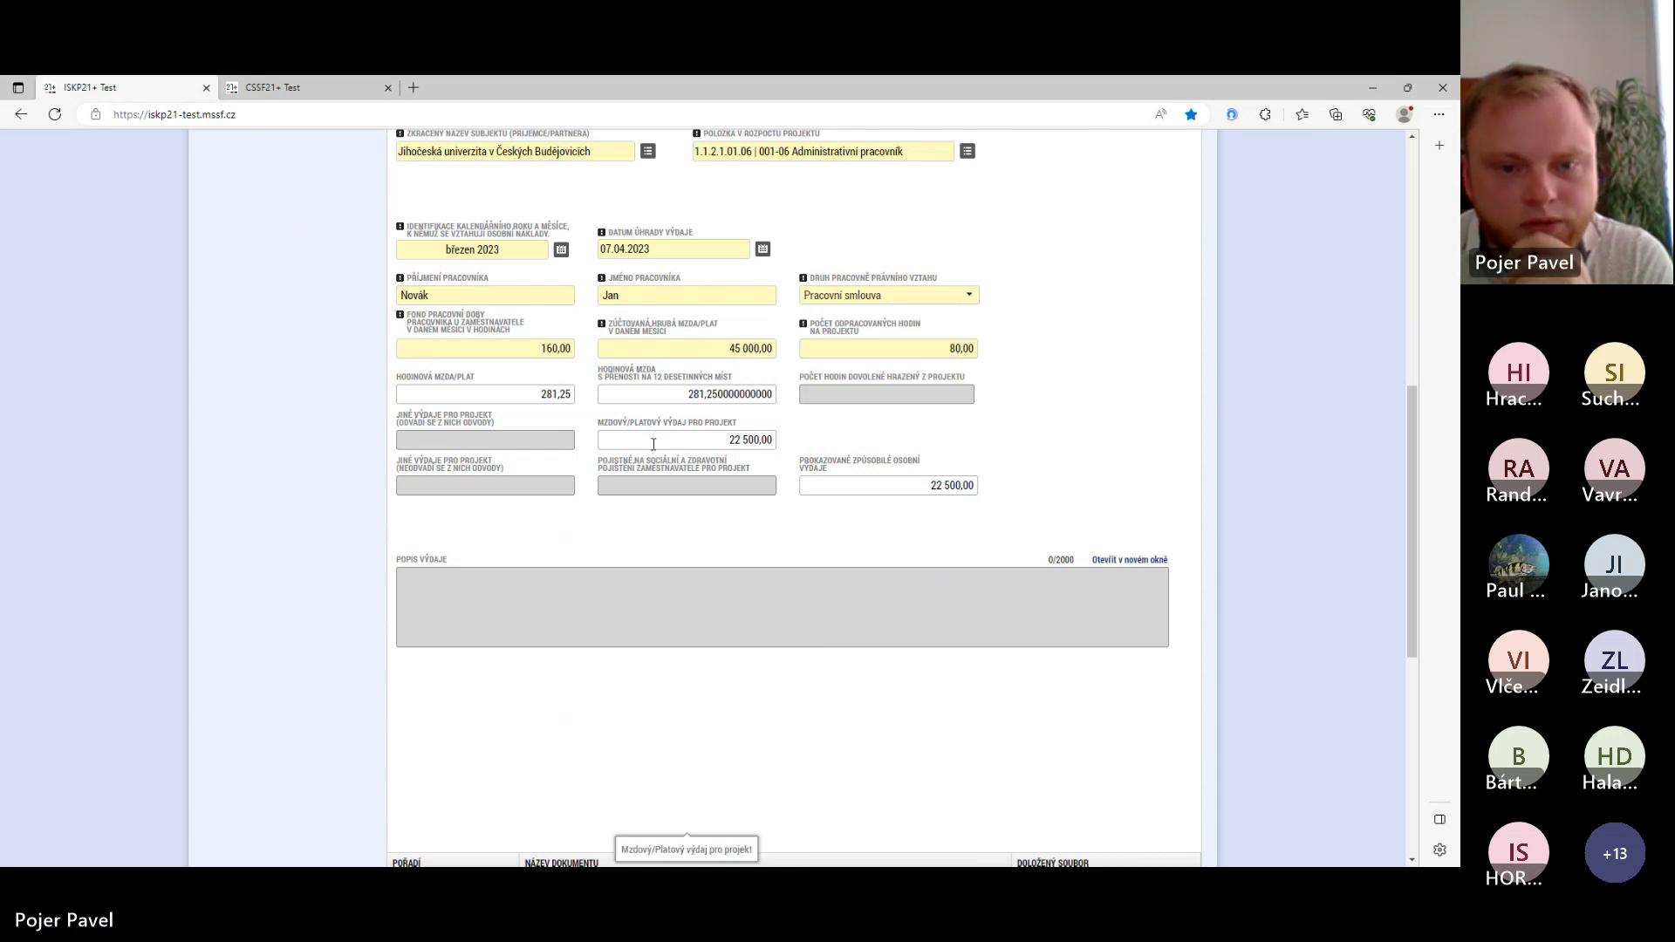
scroll(653, 444, up, 1)
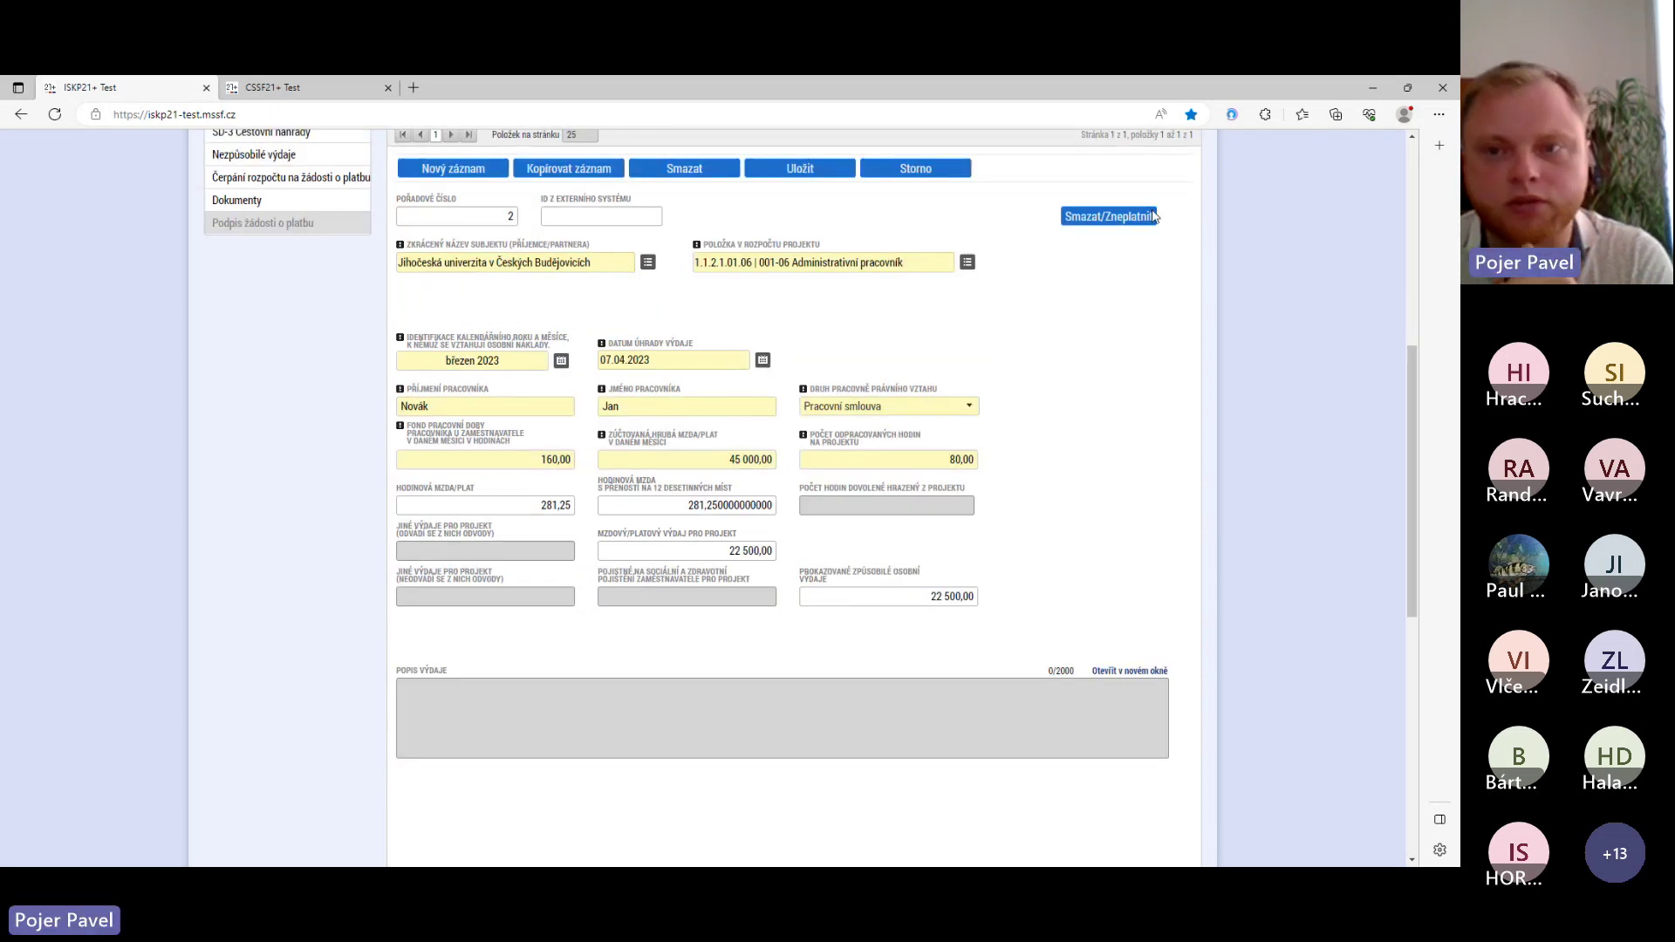
scroll(1046, 316, up, 3)
scroll(1047, 336, down, 3)
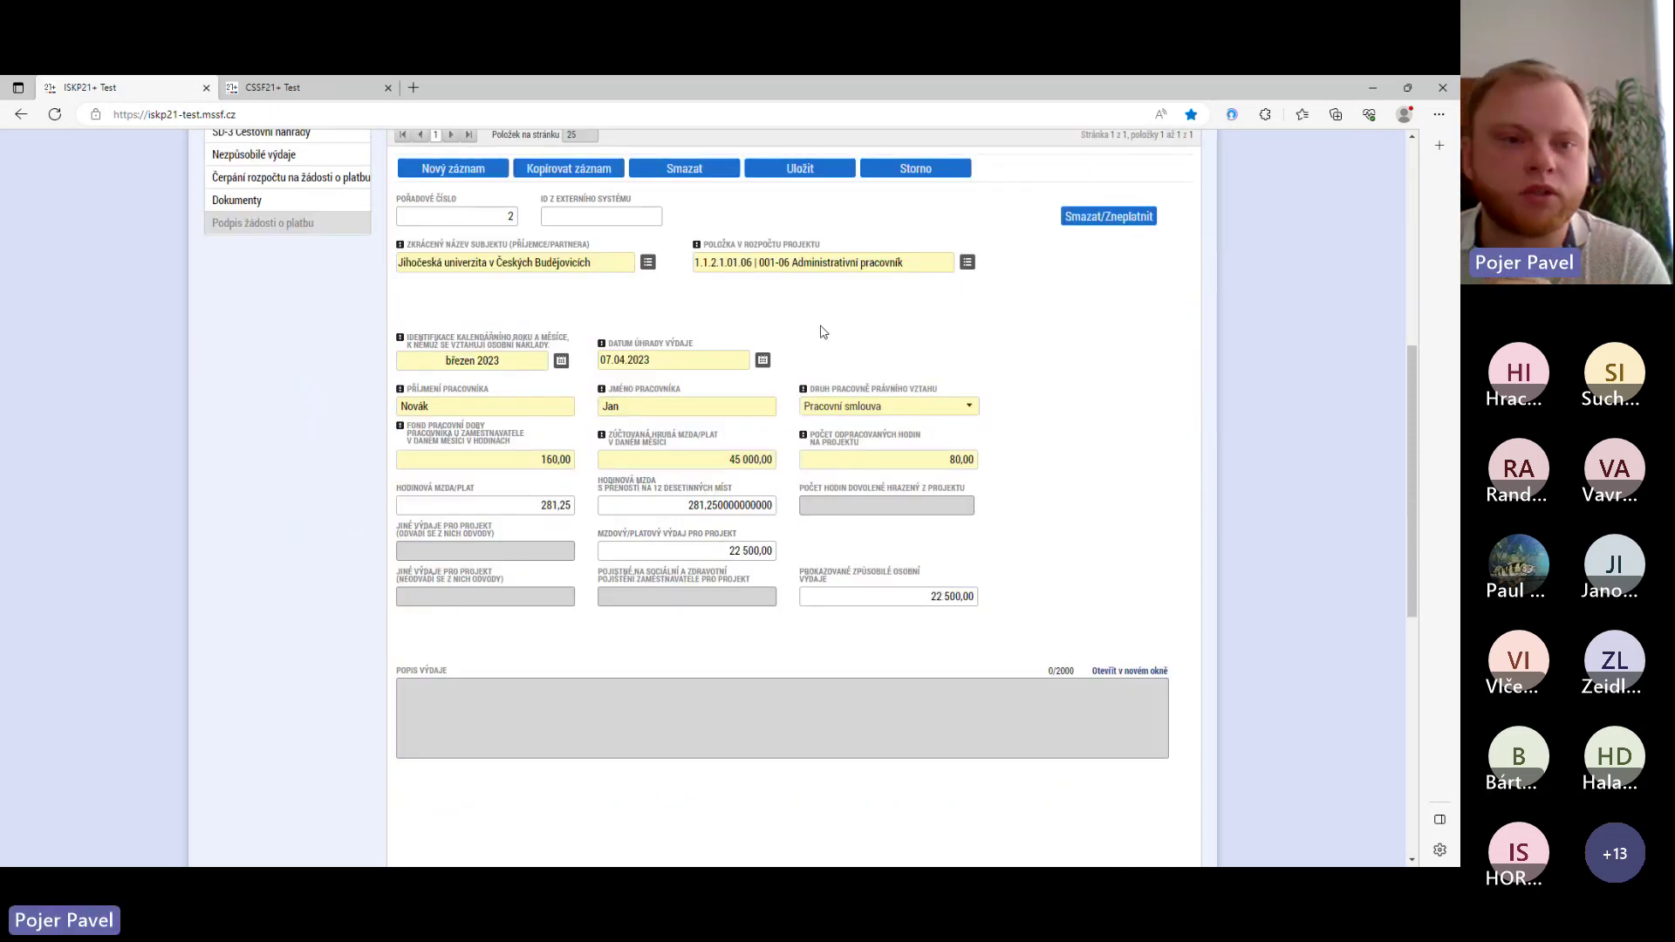
scroll(820, 332, up, 2)
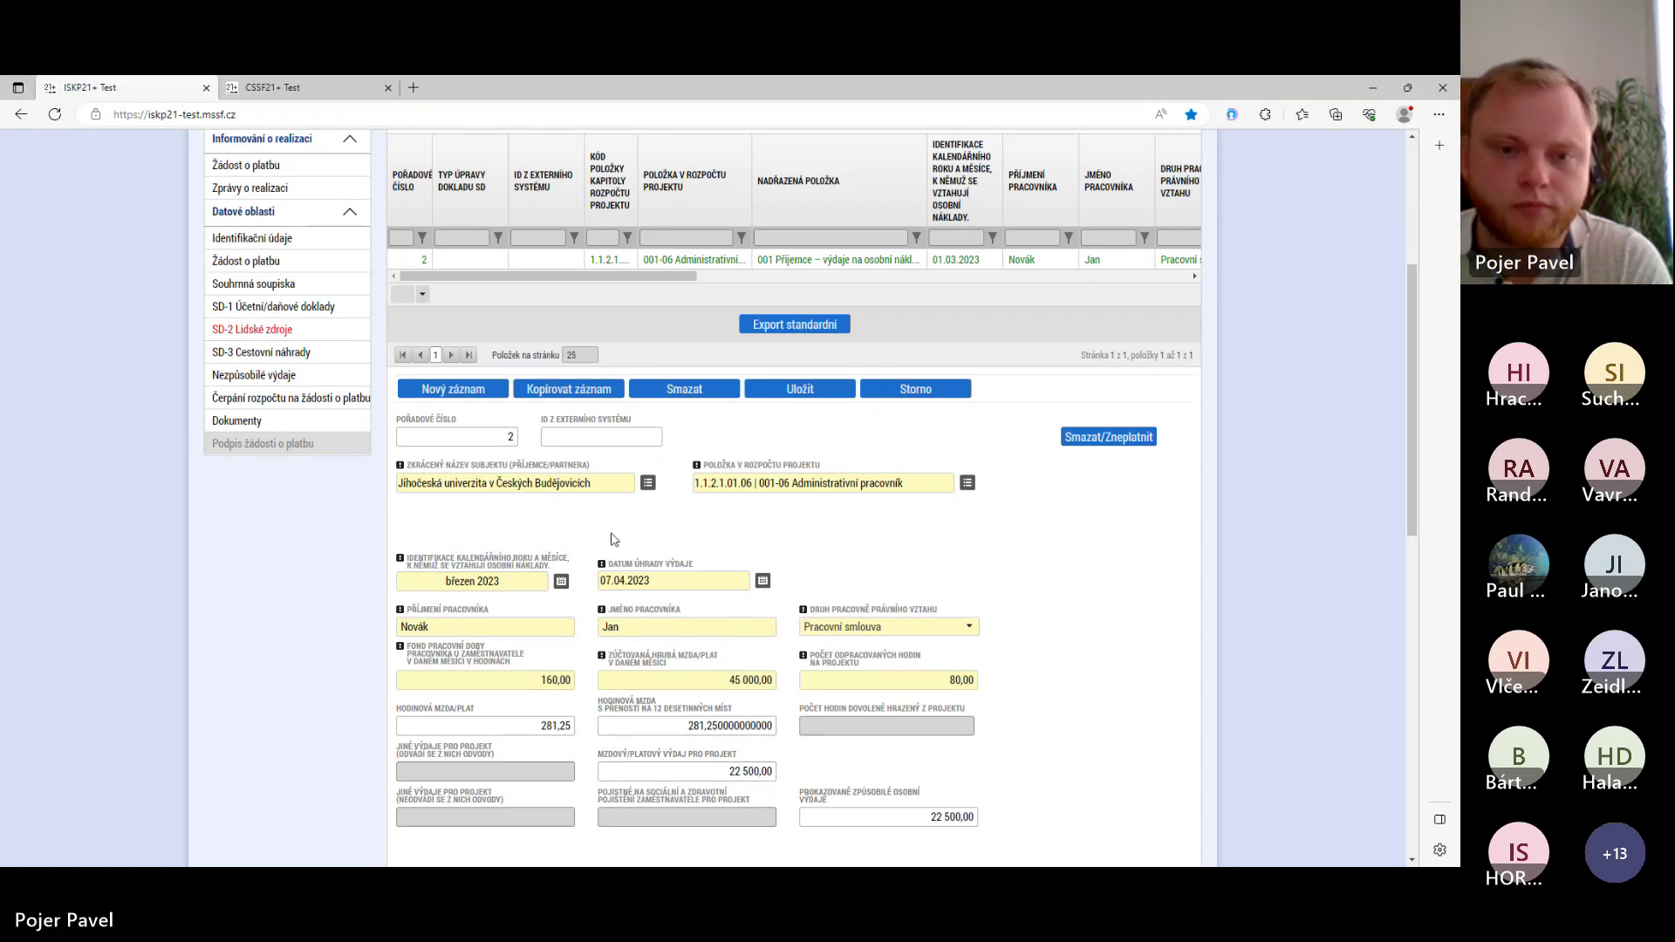
click(273, 358)
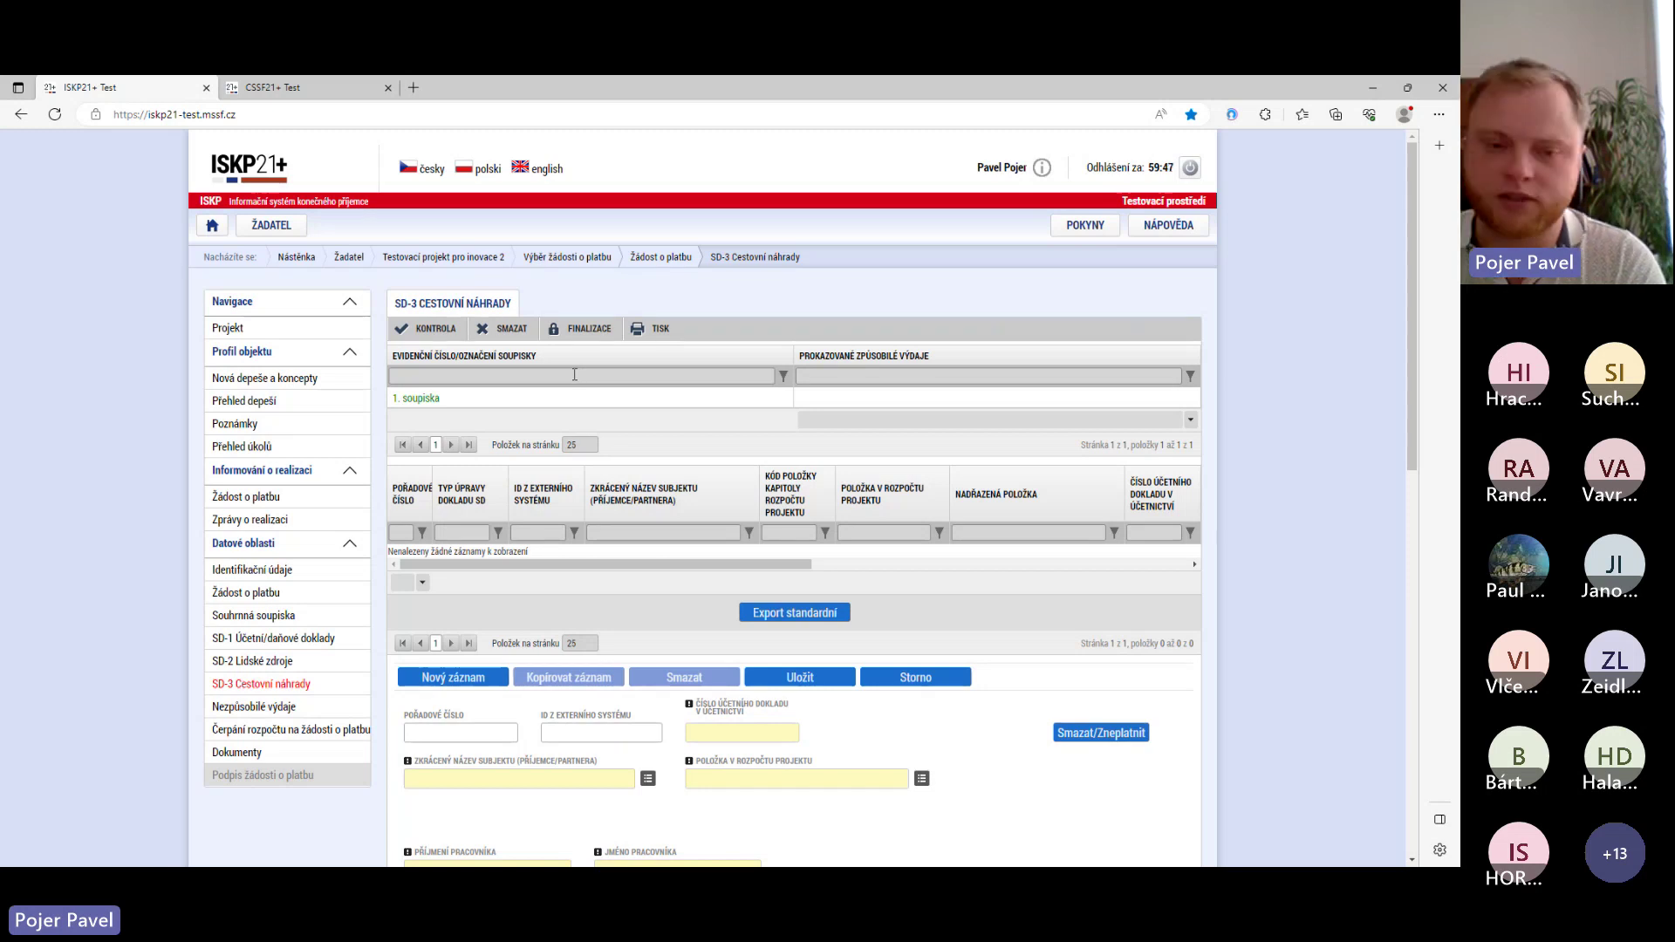
scroll(669, 438, down, 5)
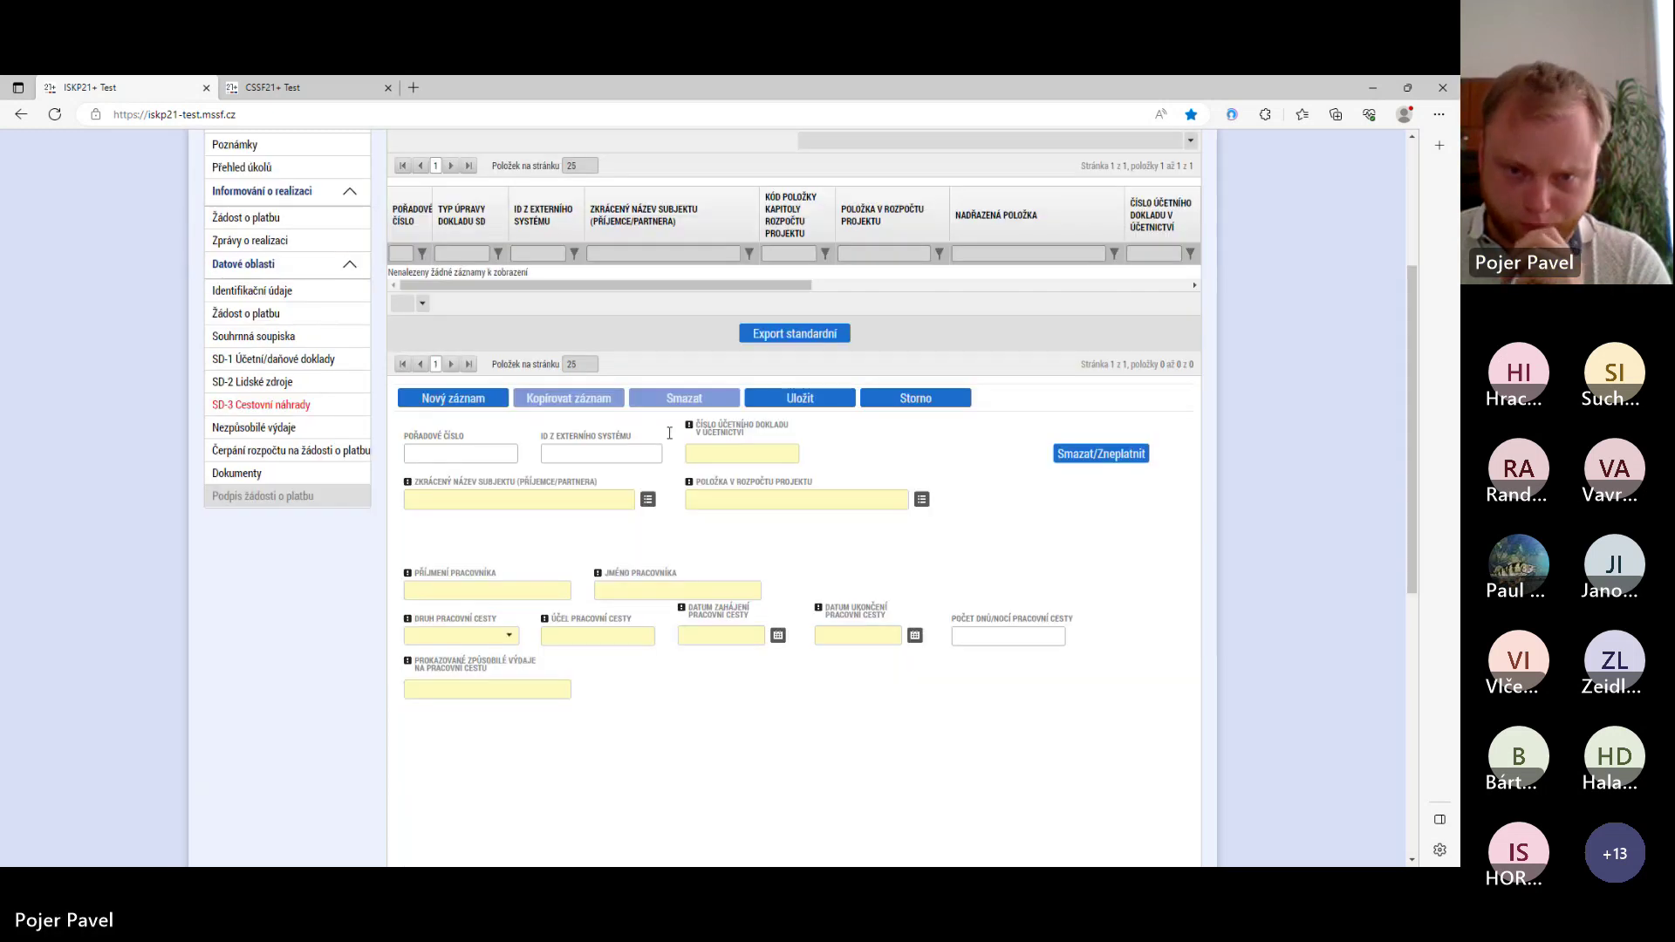
scroll(670, 438, up, 1)
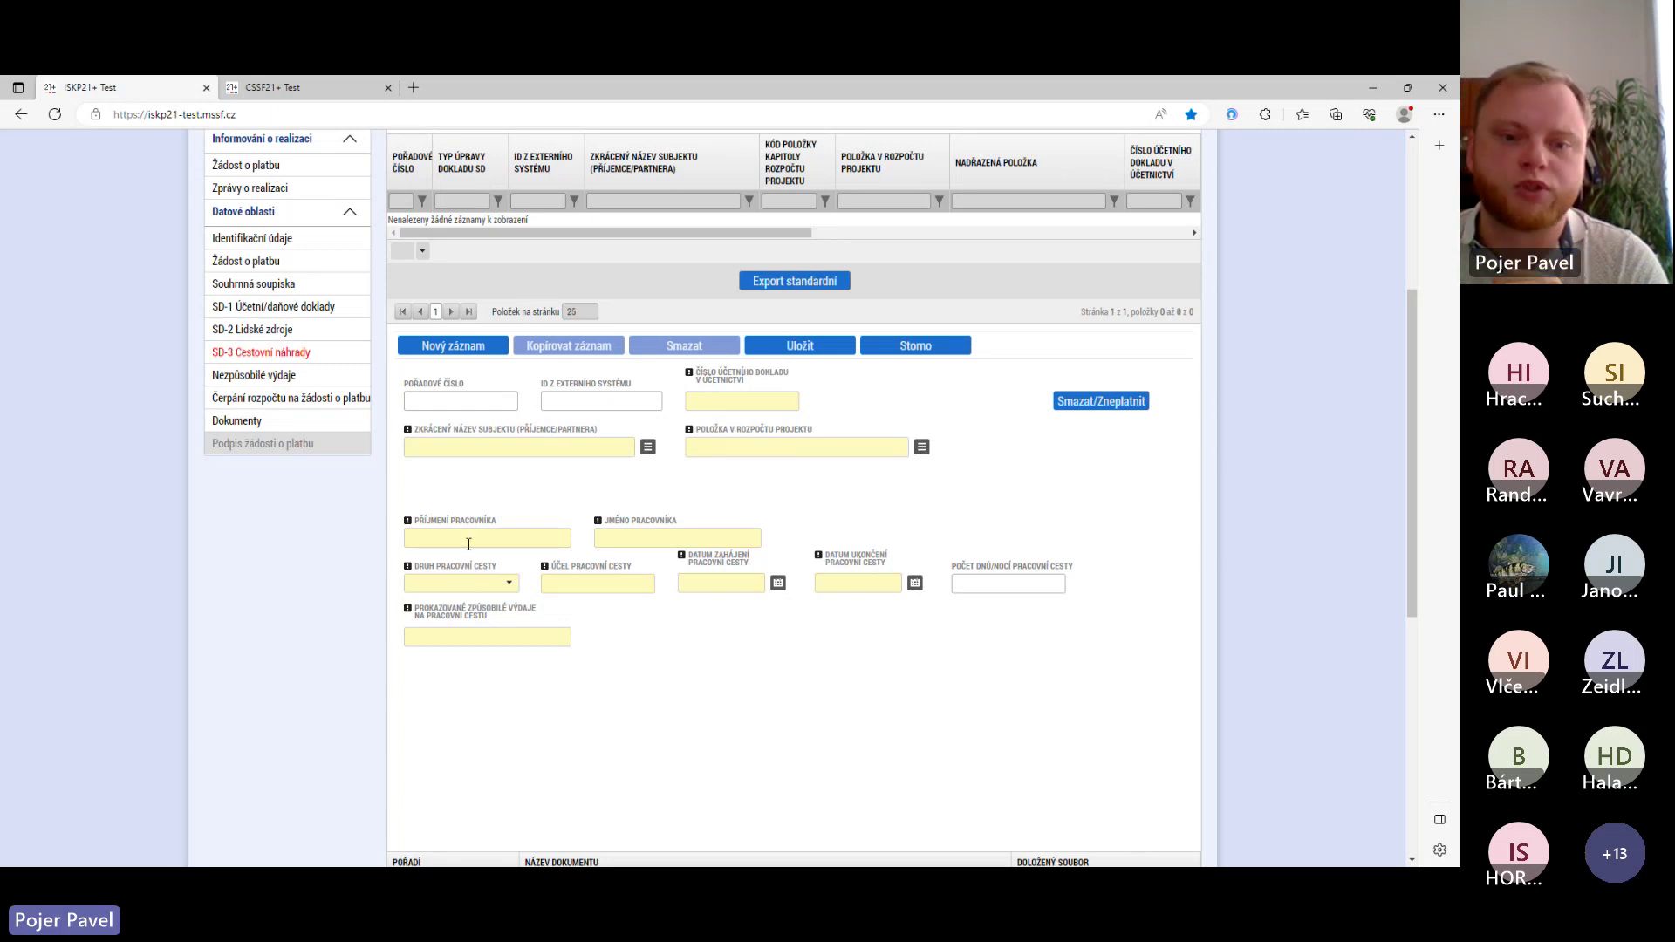
click(510, 584)
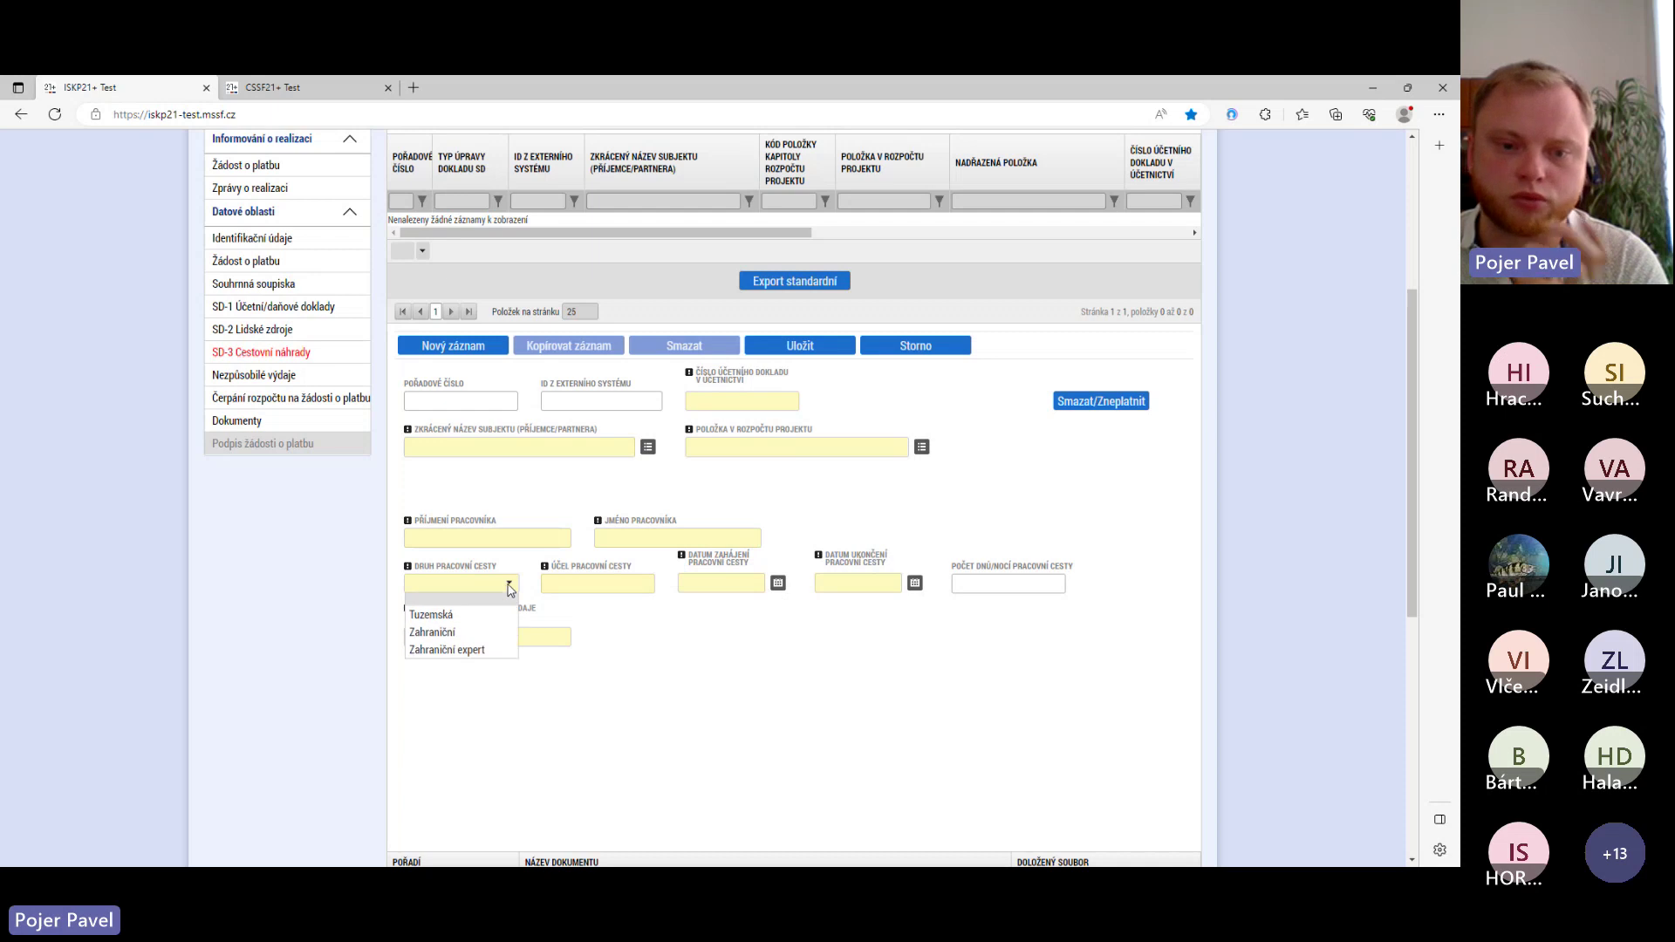
click(569, 588)
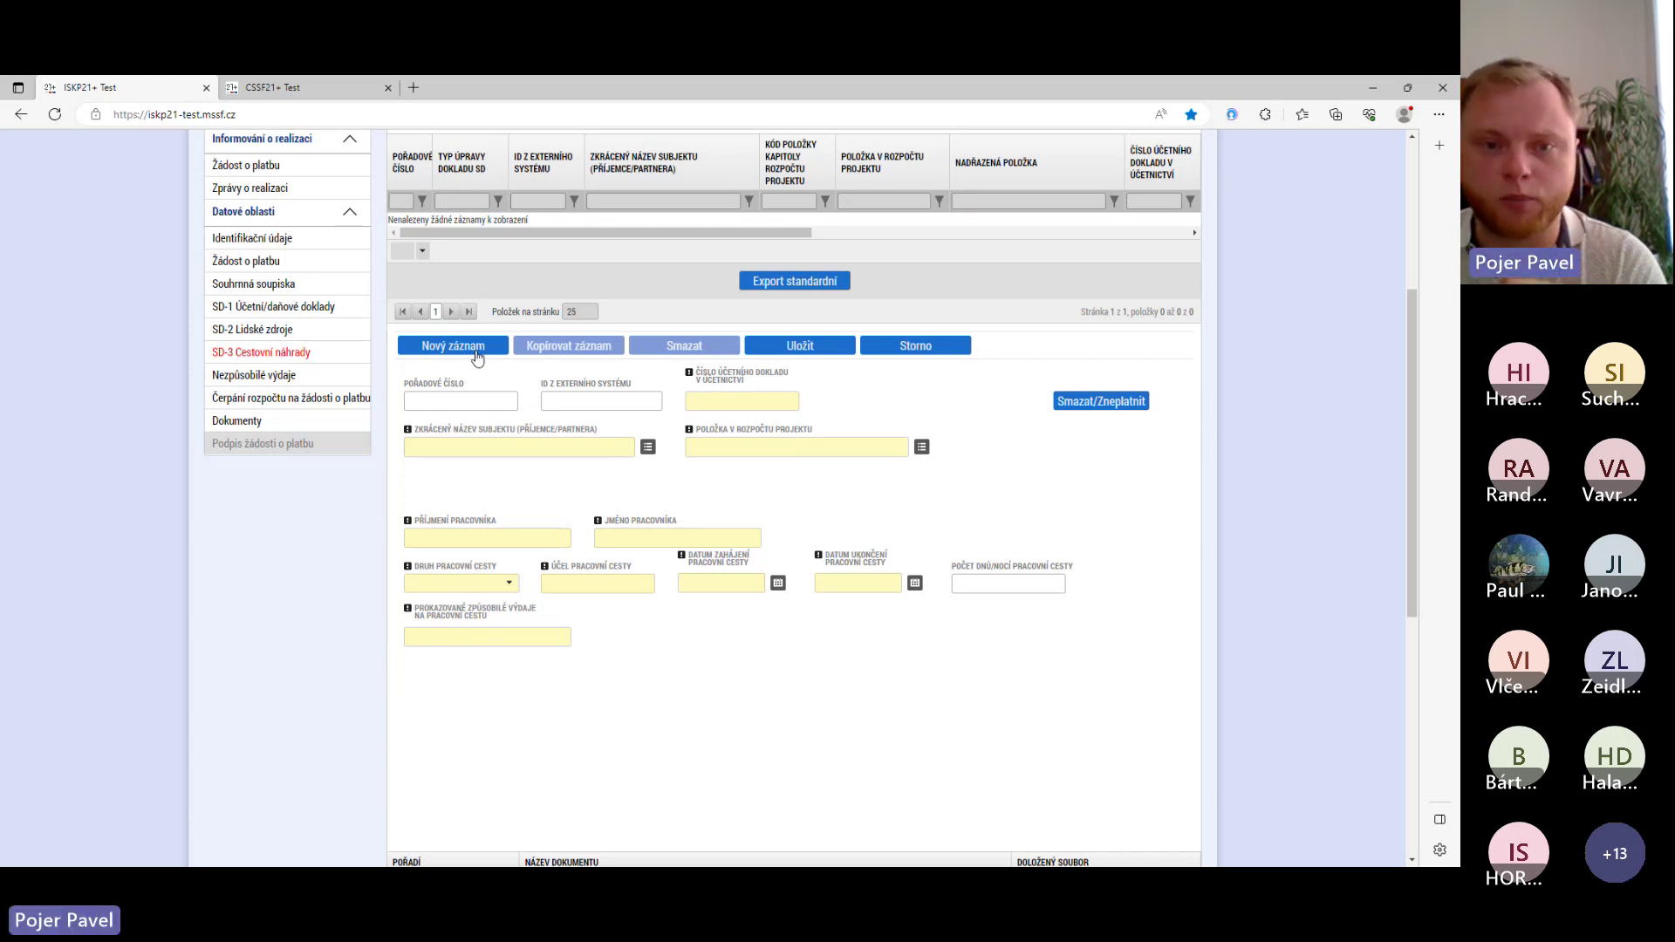
- Review the Nezpůsobilé výdaje form, then go to Čerpání rozpočtu na žádosti o platbu
click(292, 375)
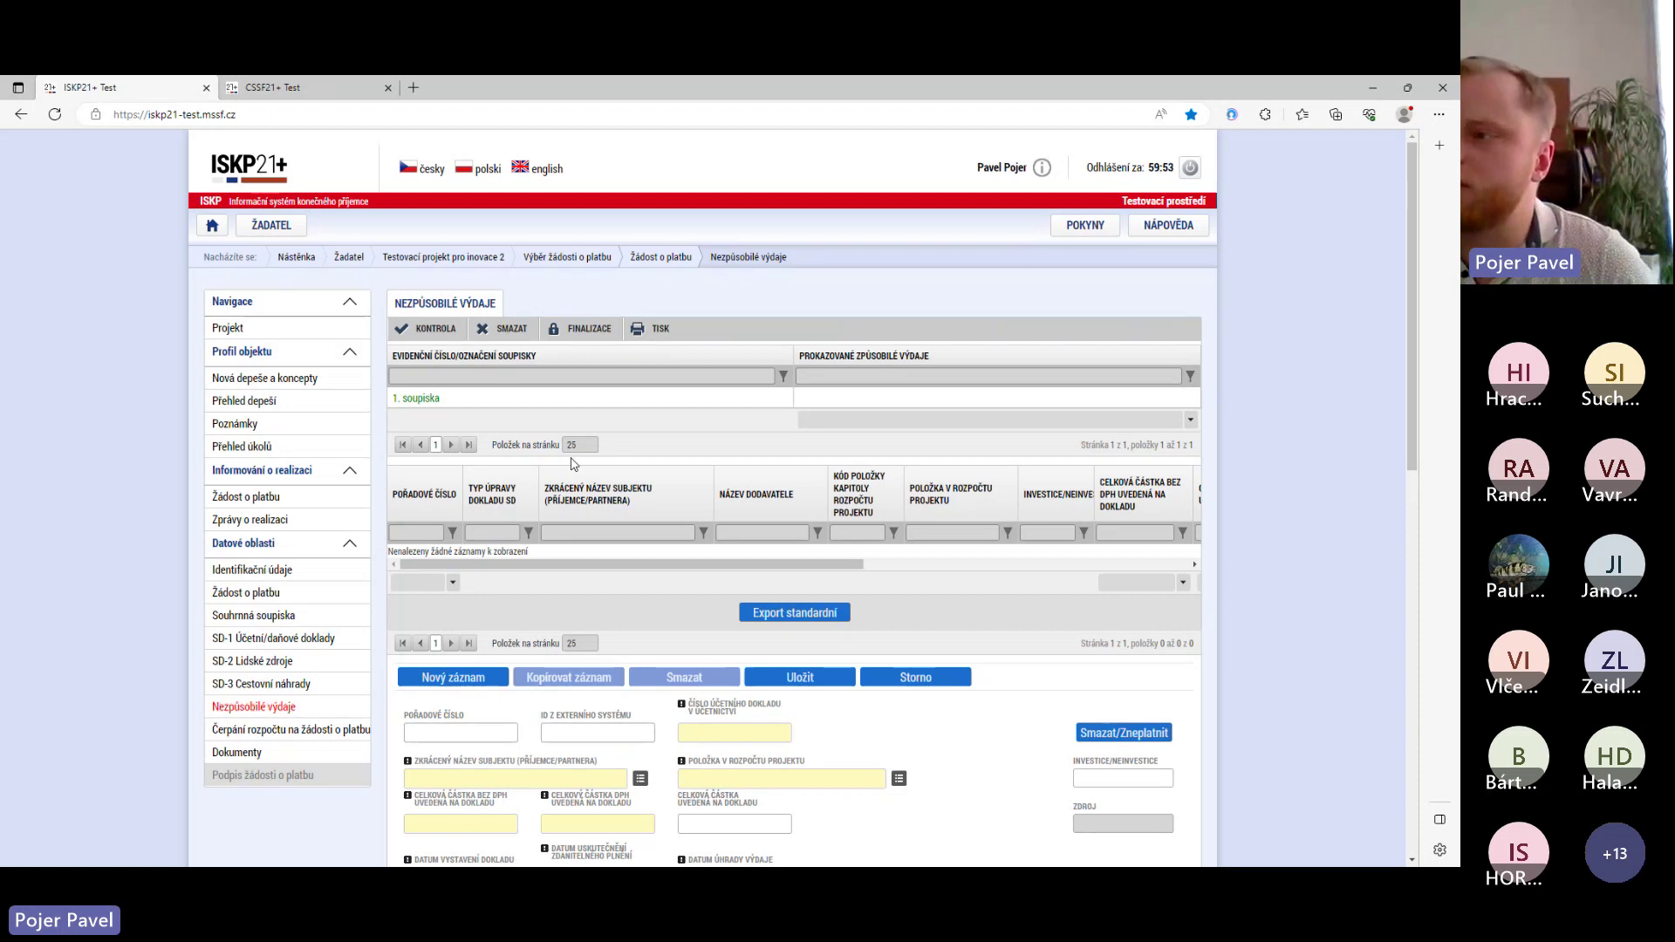
scroll(573, 464, down, 1)
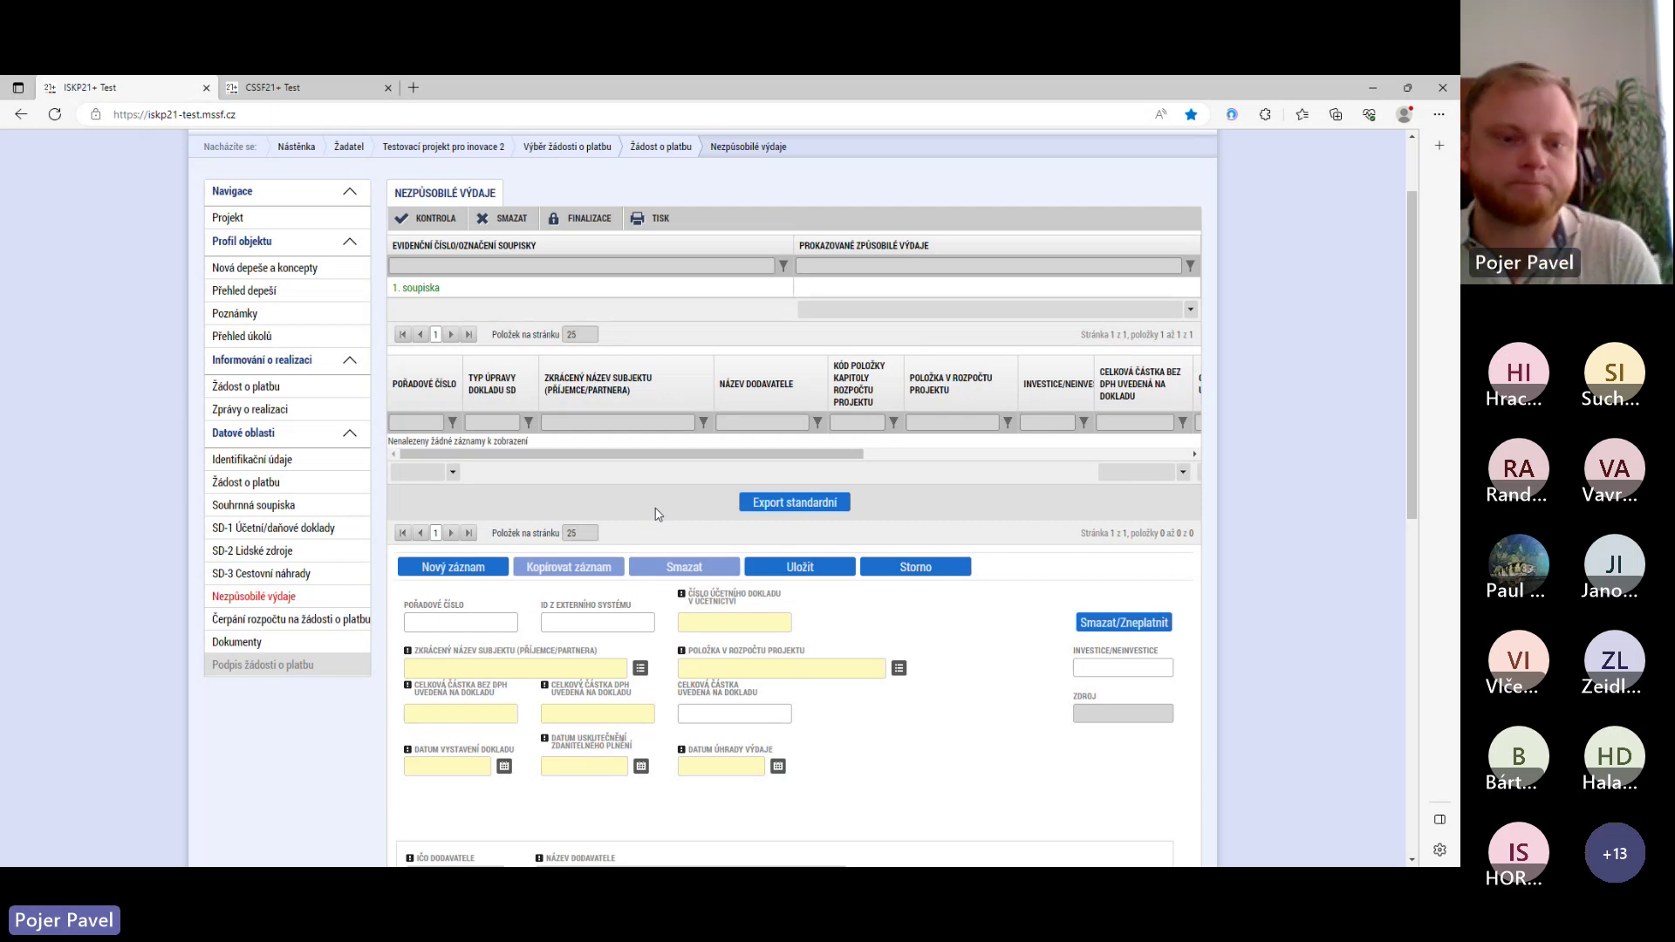
click(275, 624)
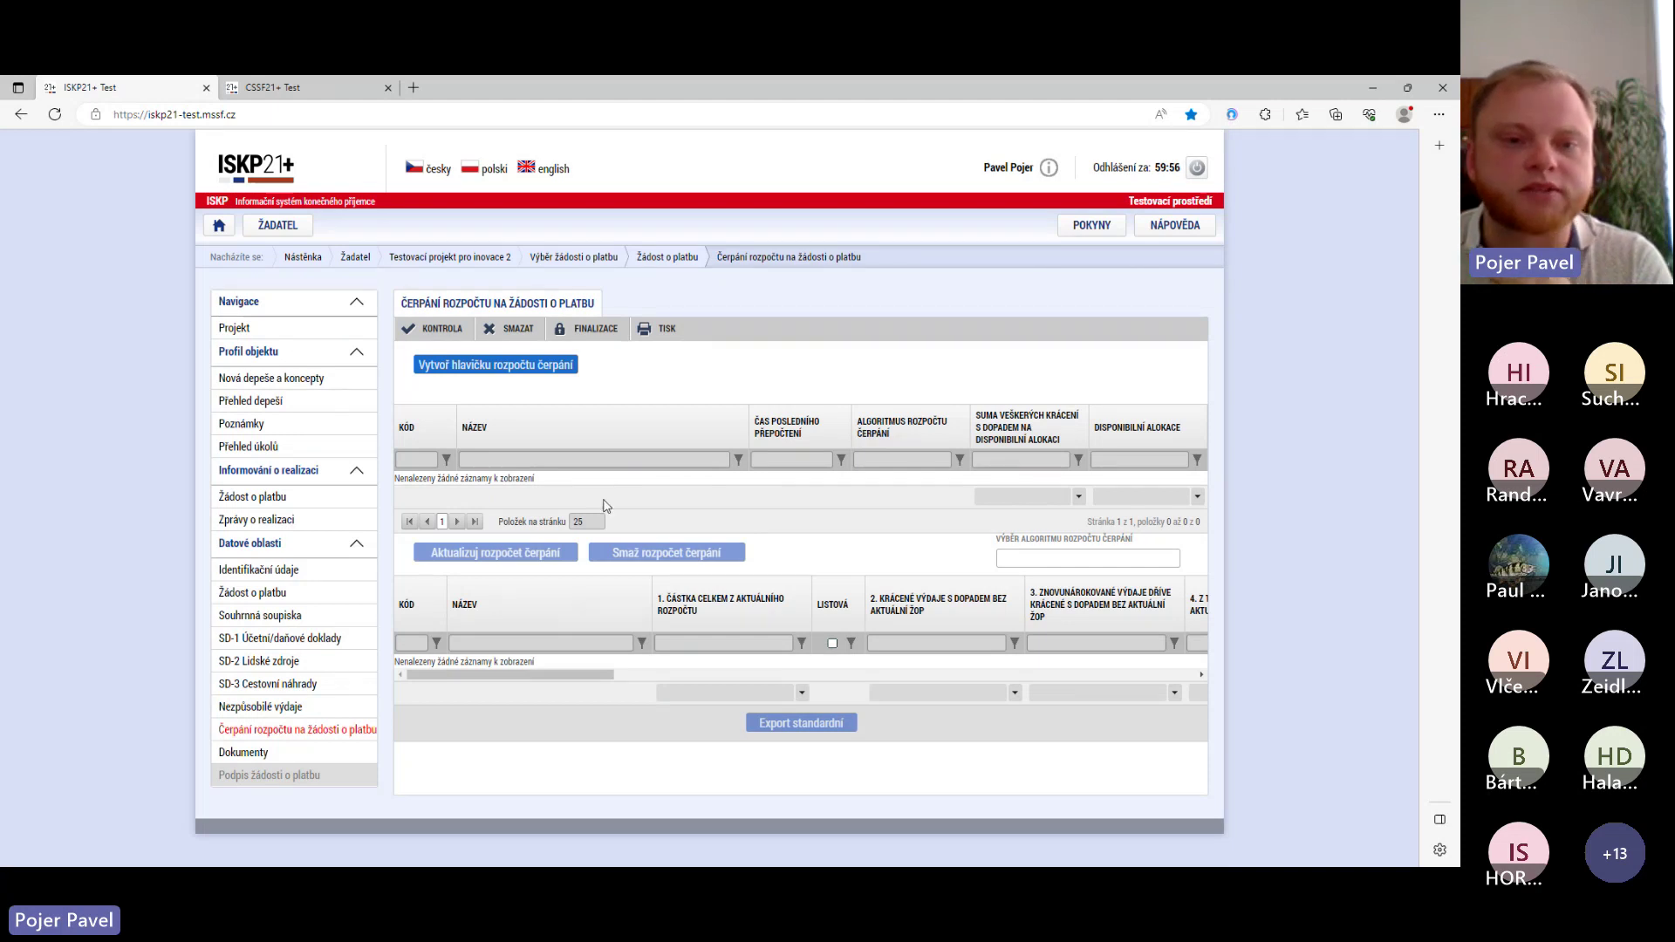
- Create the budget drawdown header, review the generated budget rows, and go to Dokumenty
click(477, 372)
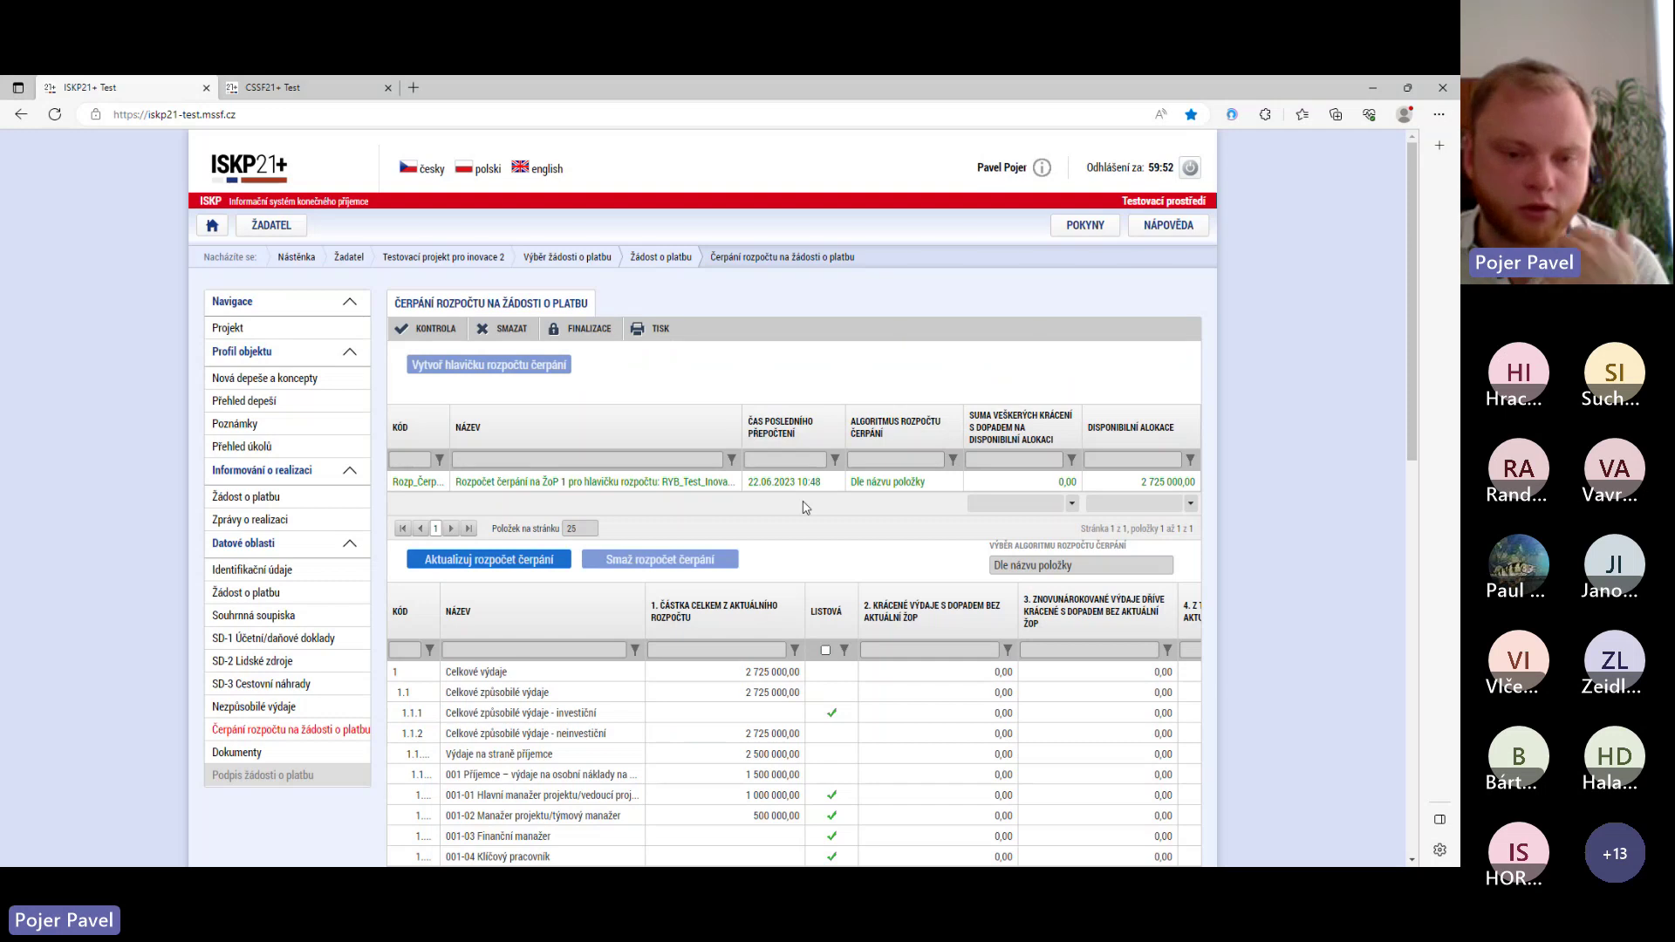
scroll(797, 507, down, 3)
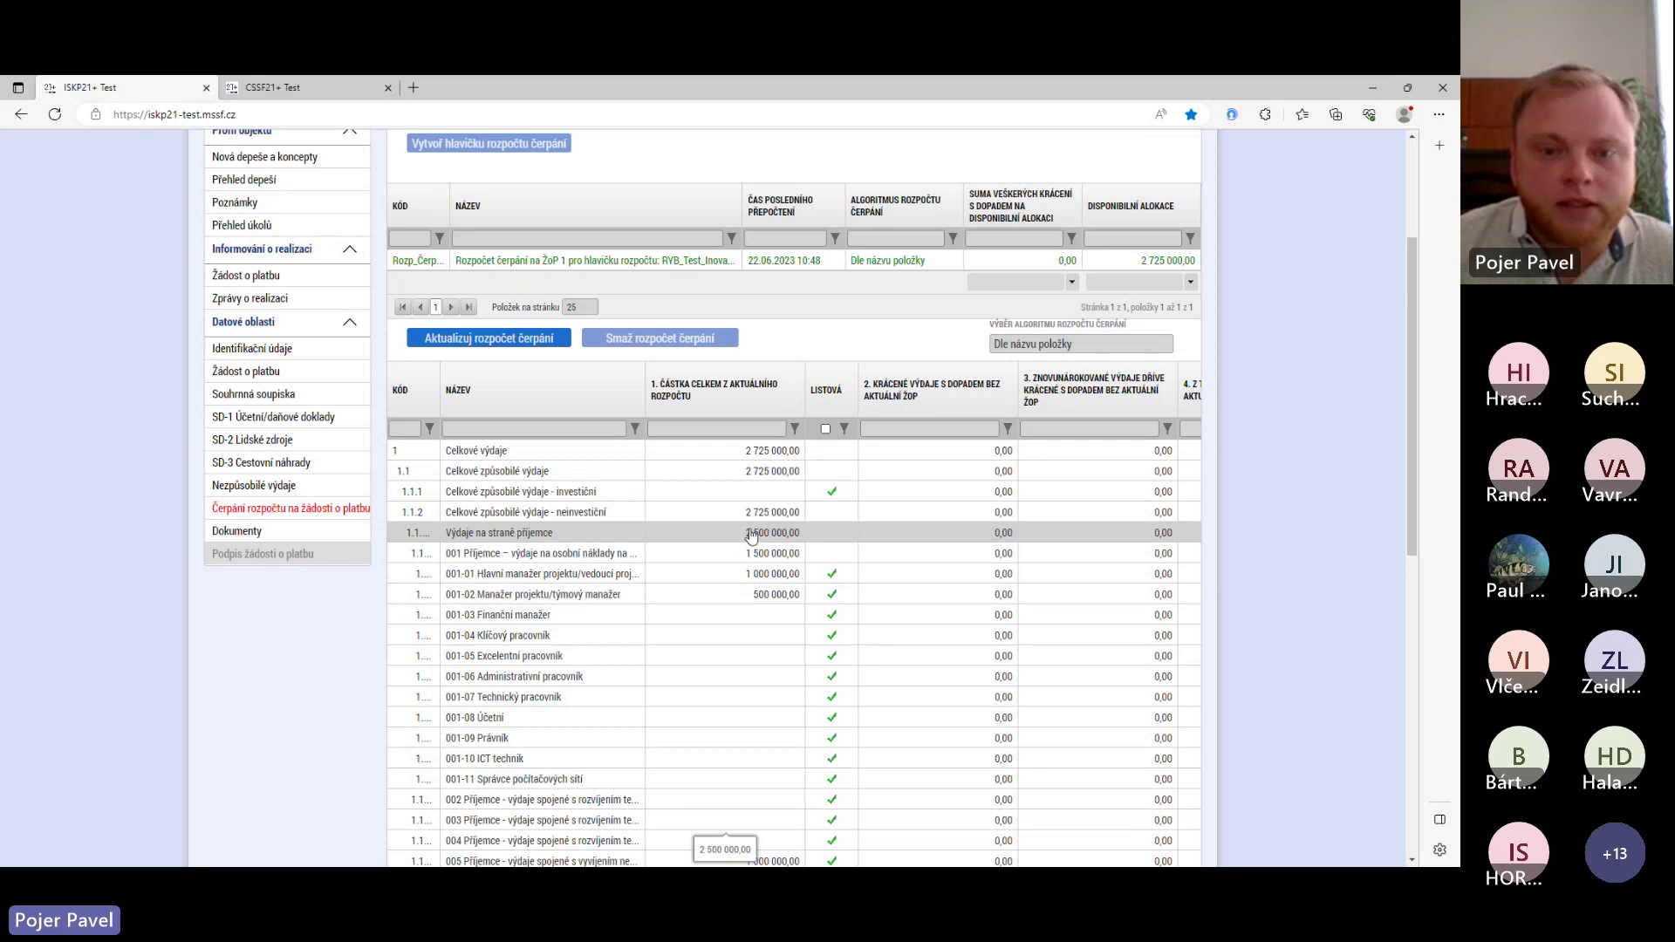
scroll(750, 536, down, 8)
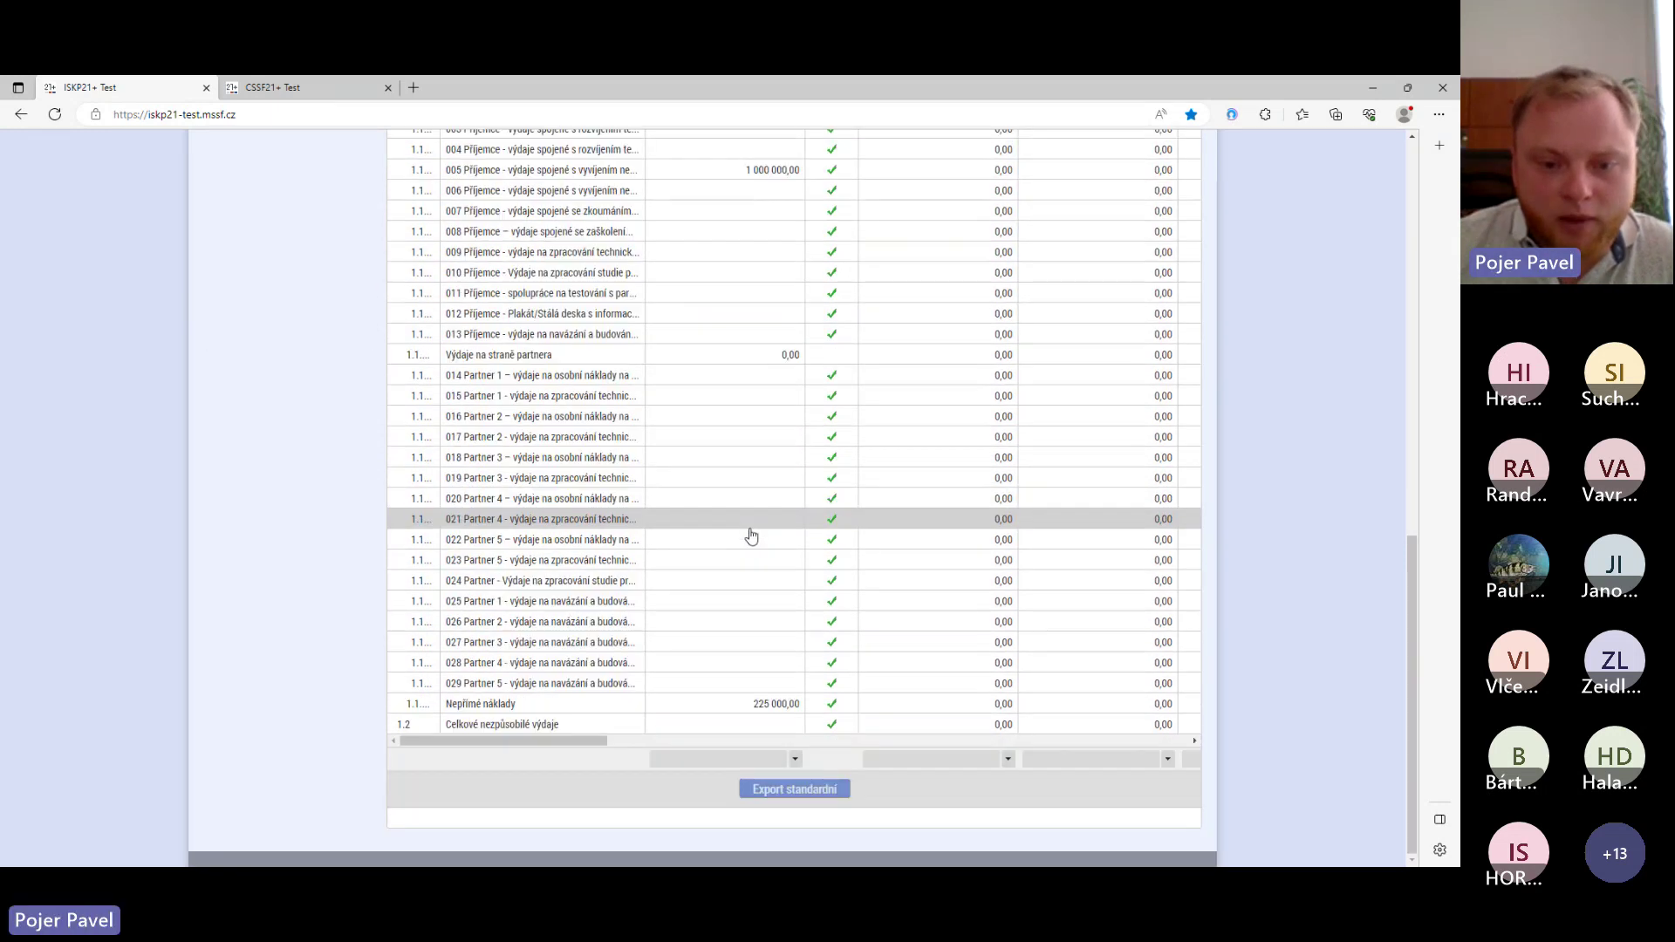
scroll(757, 681, up, 8)
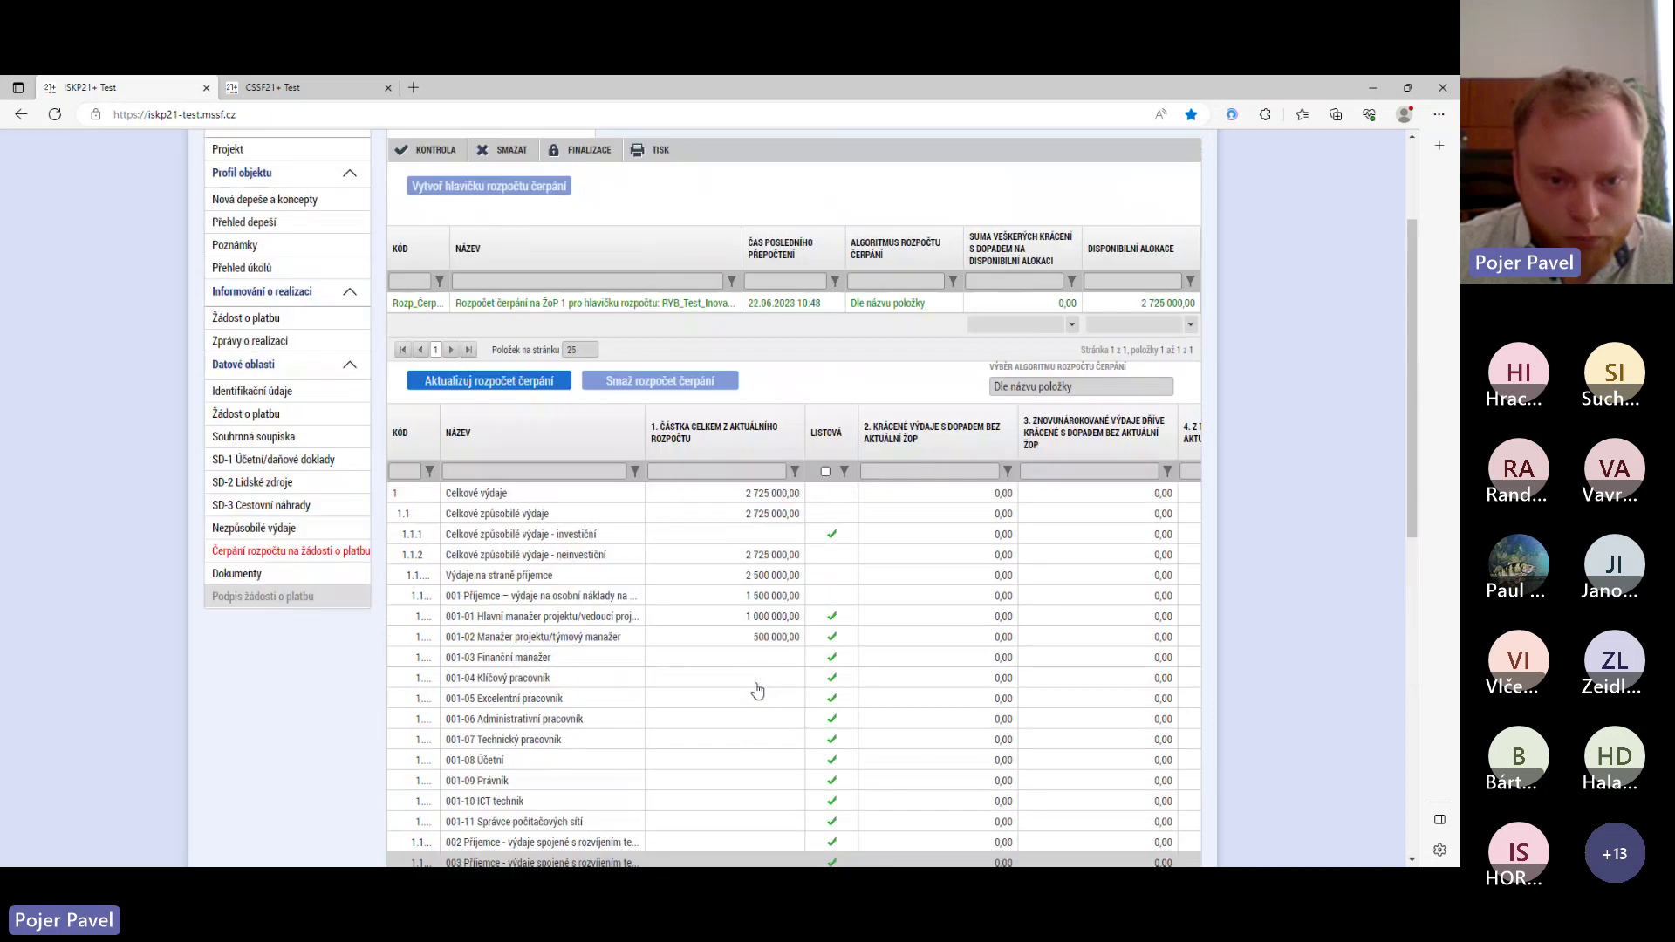
scroll(757, 690, up, 1)
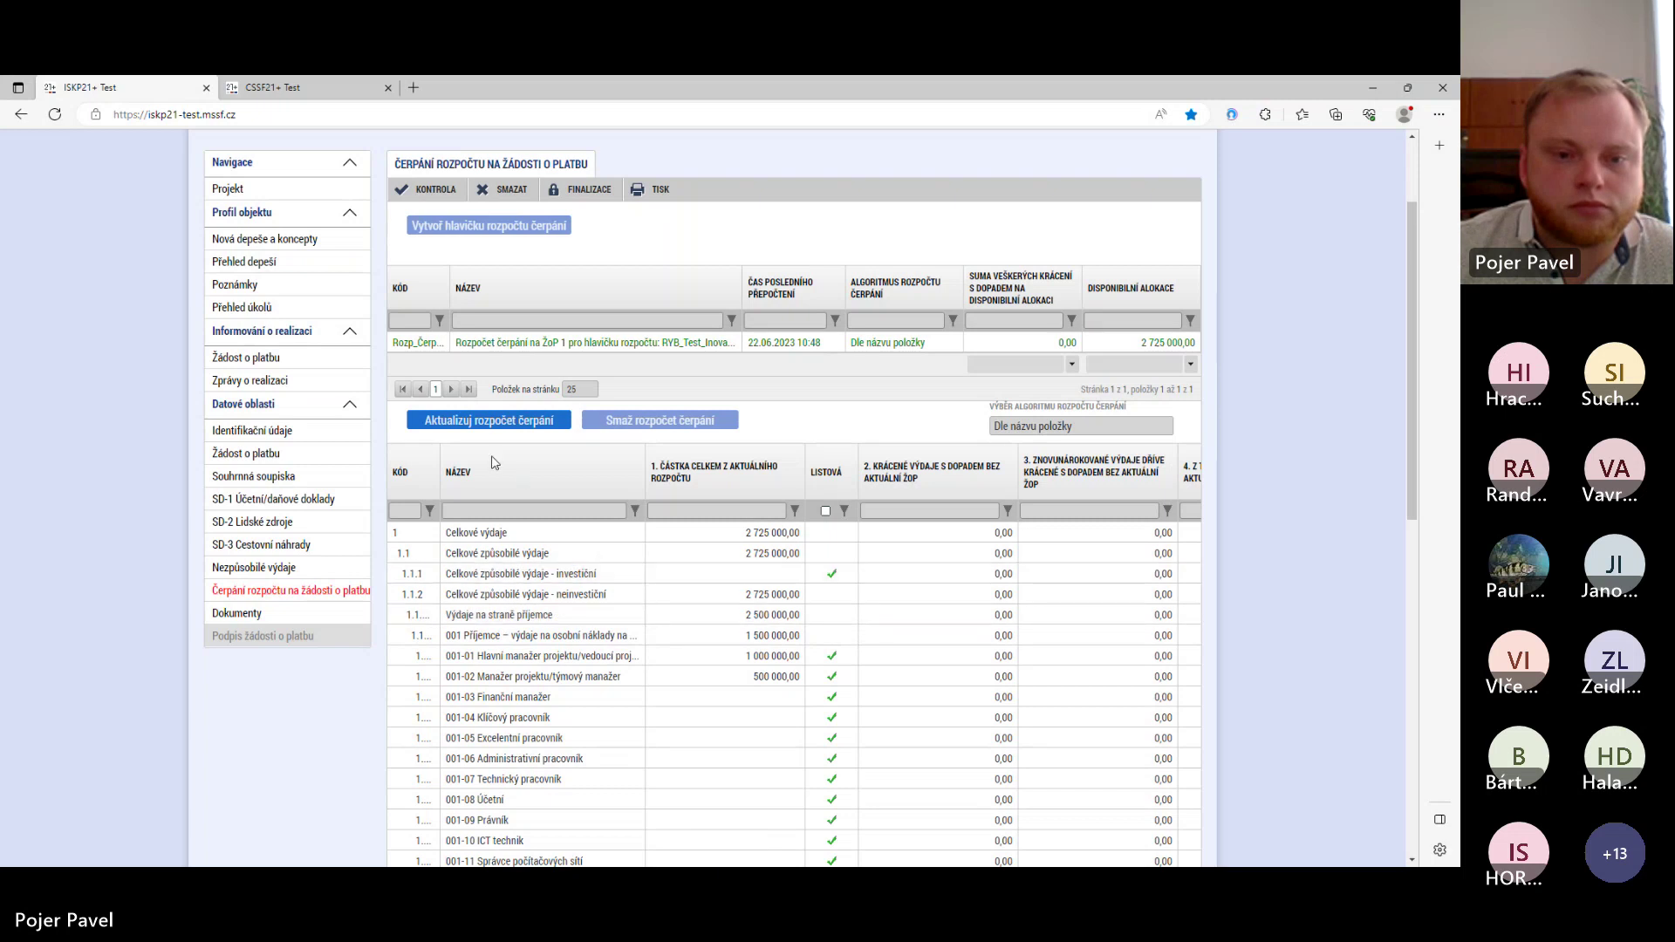
click(255, 612)
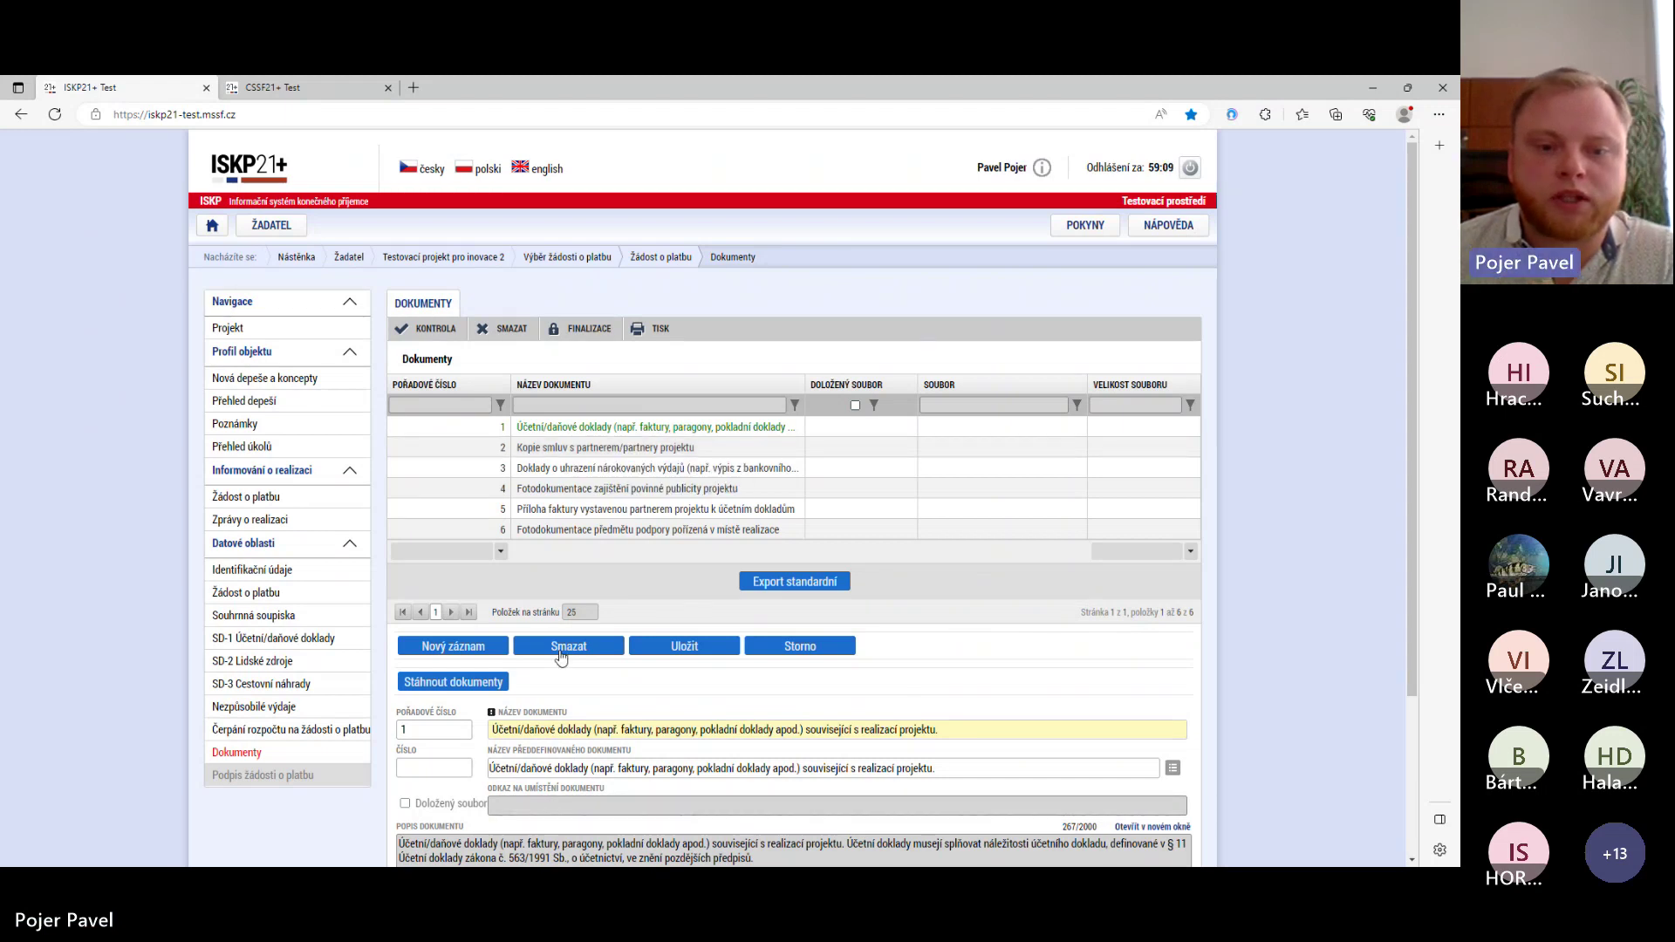
- Attach Nařízení 508_2014 o ENRF.pdf to document 1, Účetní/daňové doklady, and save it
scroll(567, 655, down, 3)
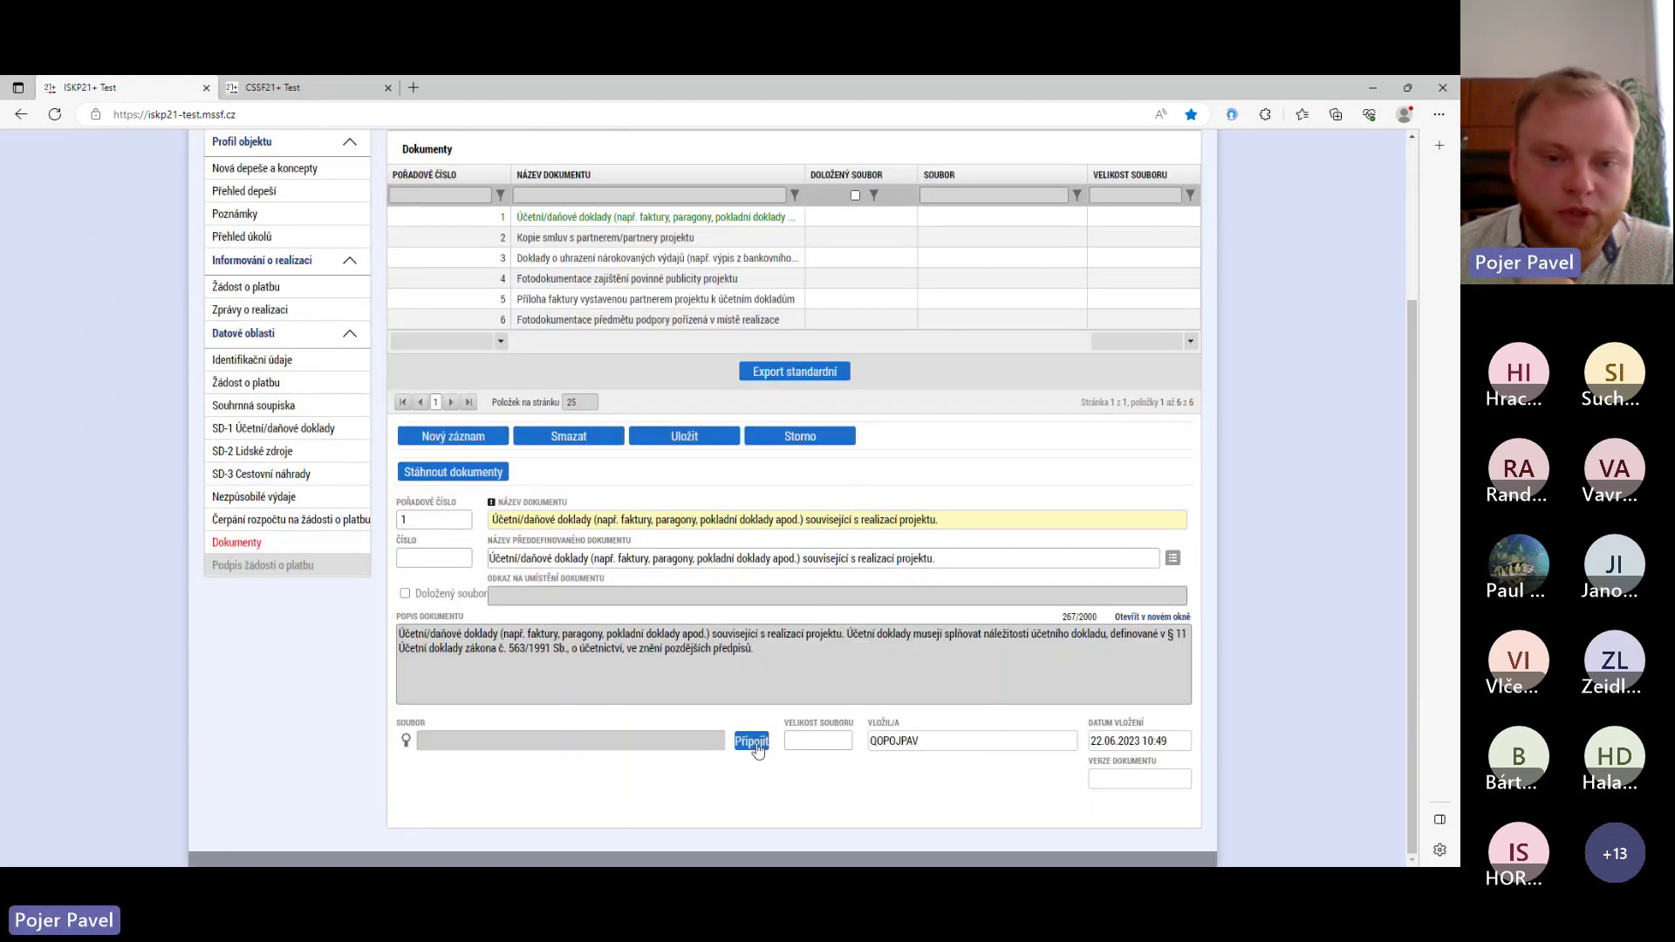
click(755, 743)
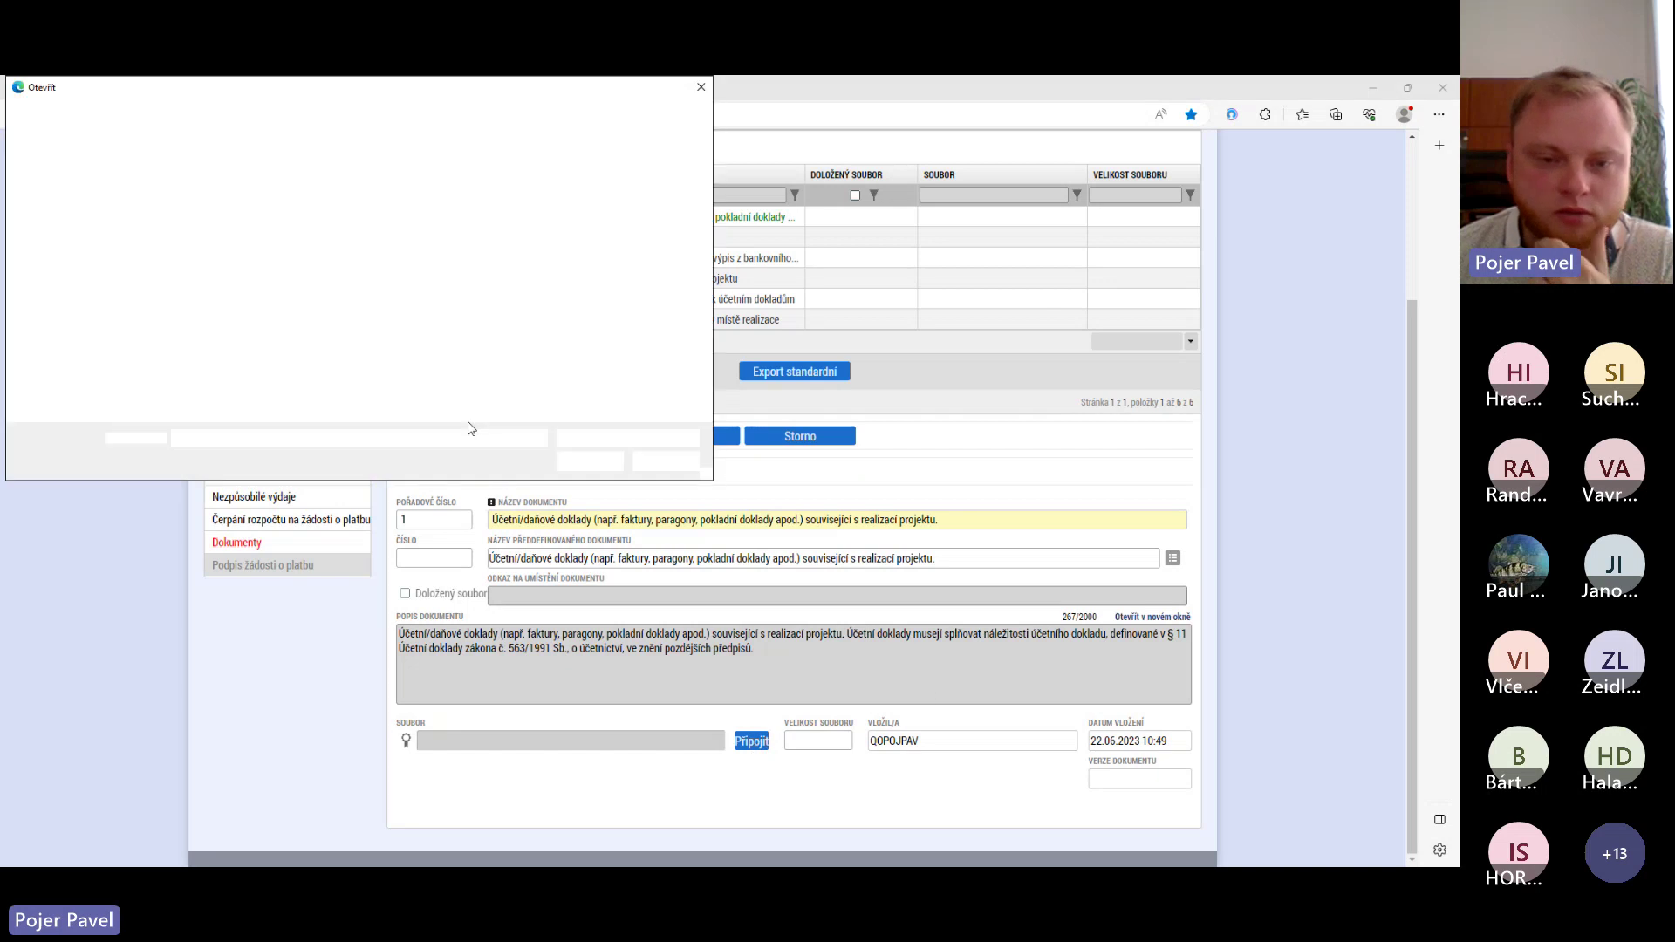
click(208, 201)
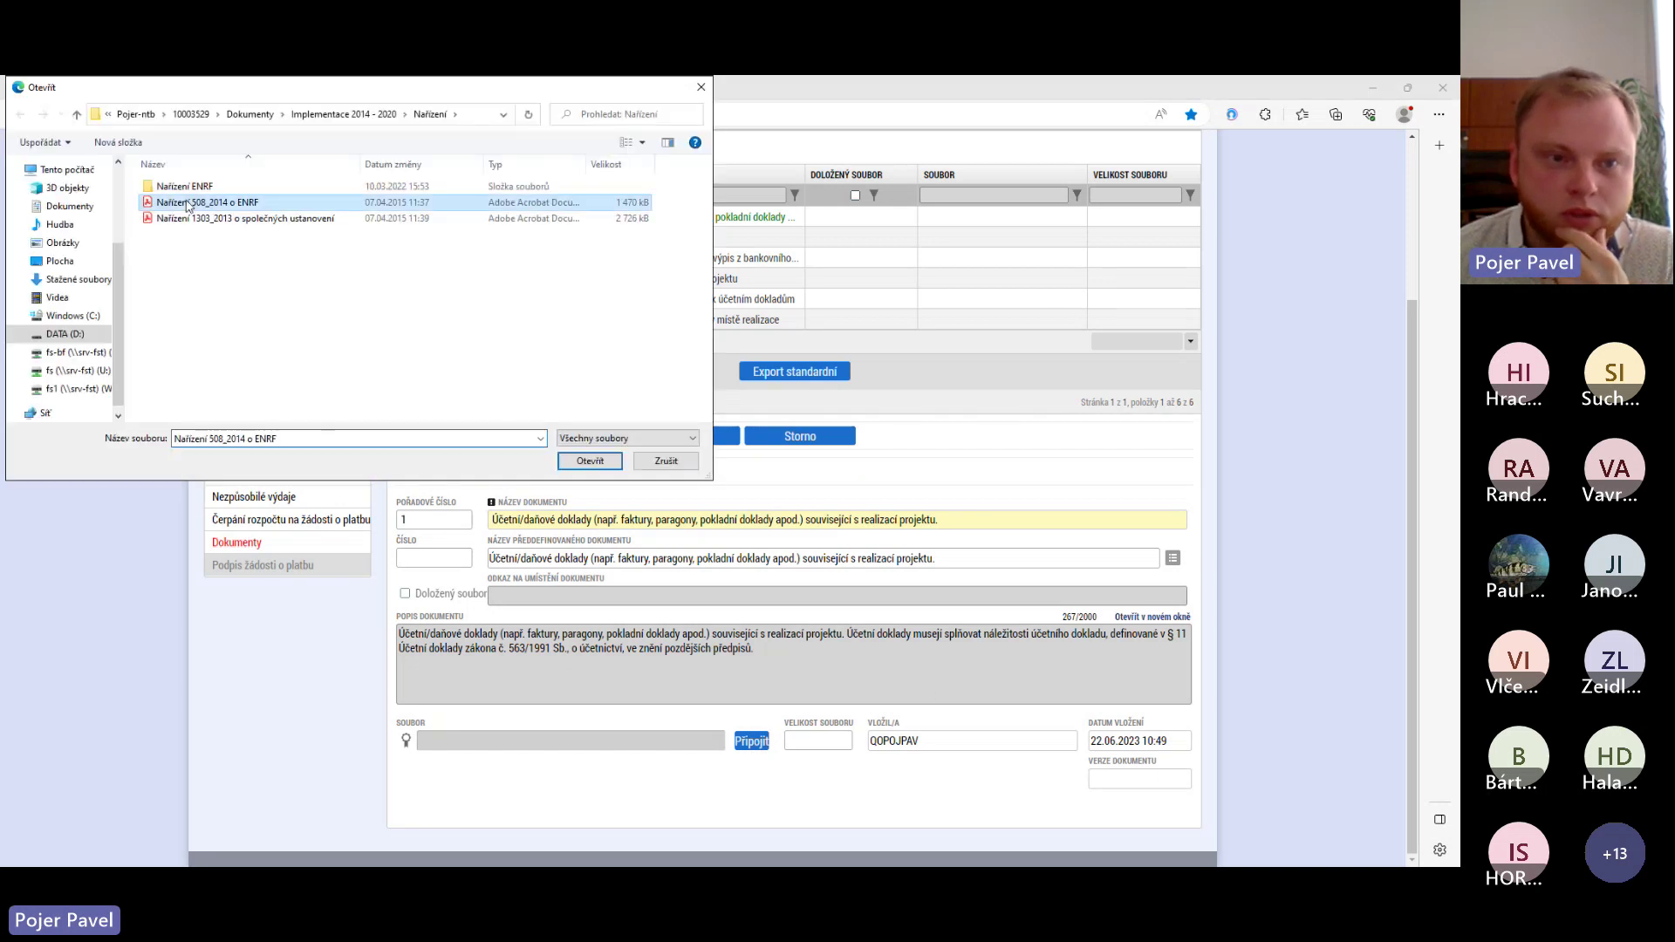
click(591, 464)
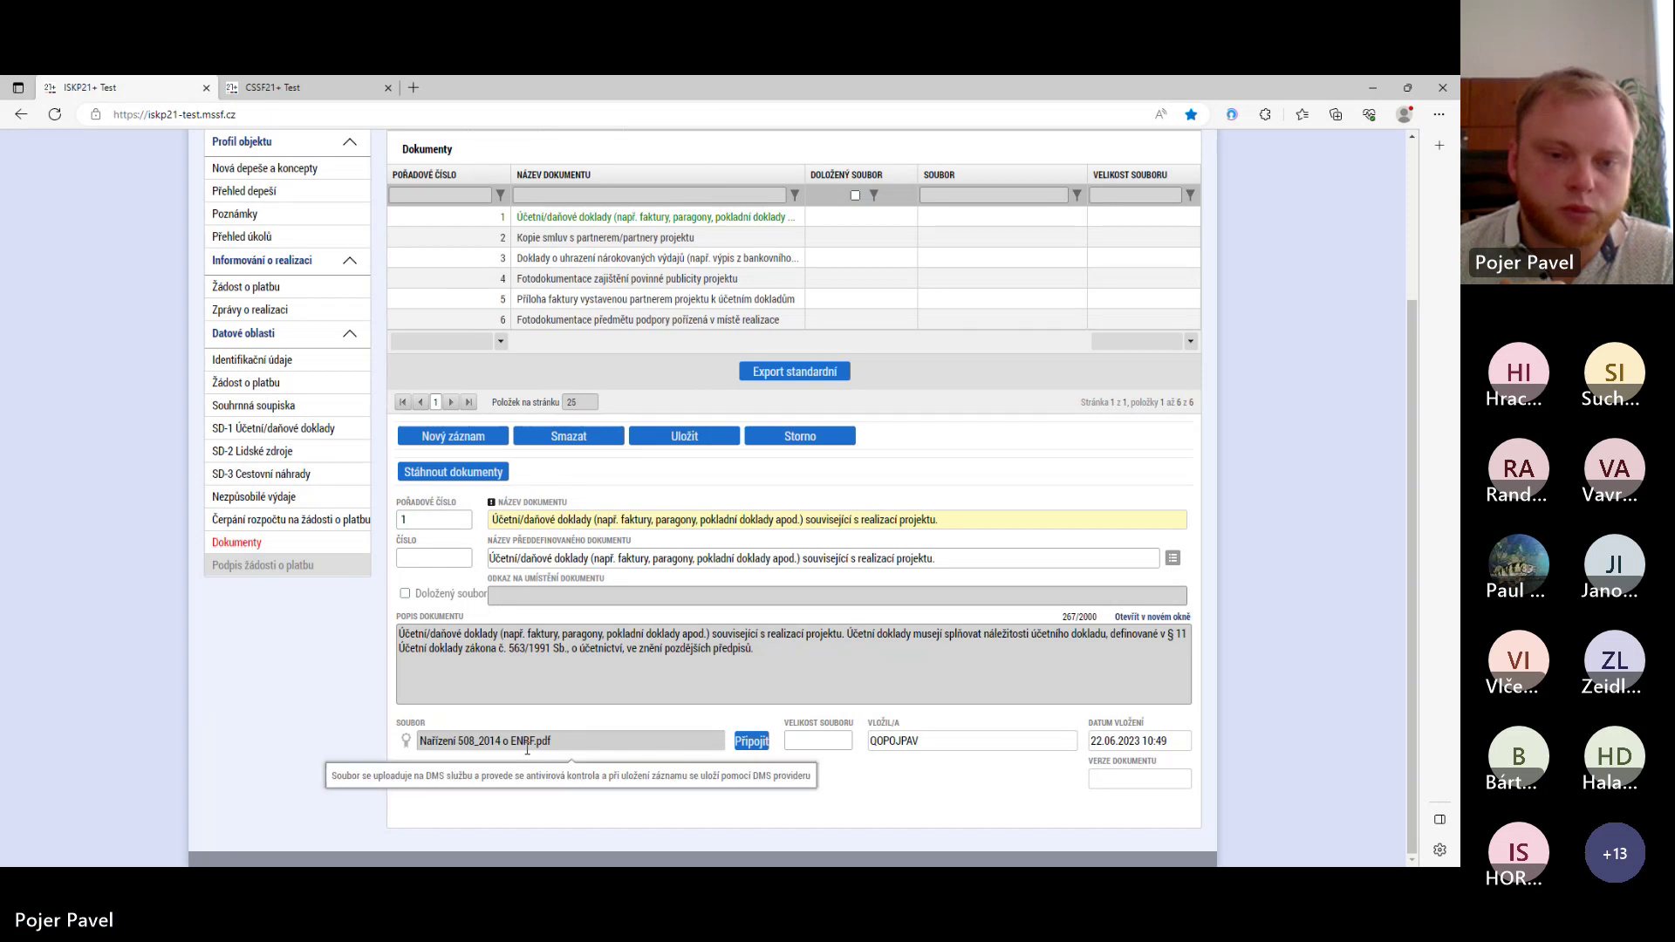
click(684, 442)
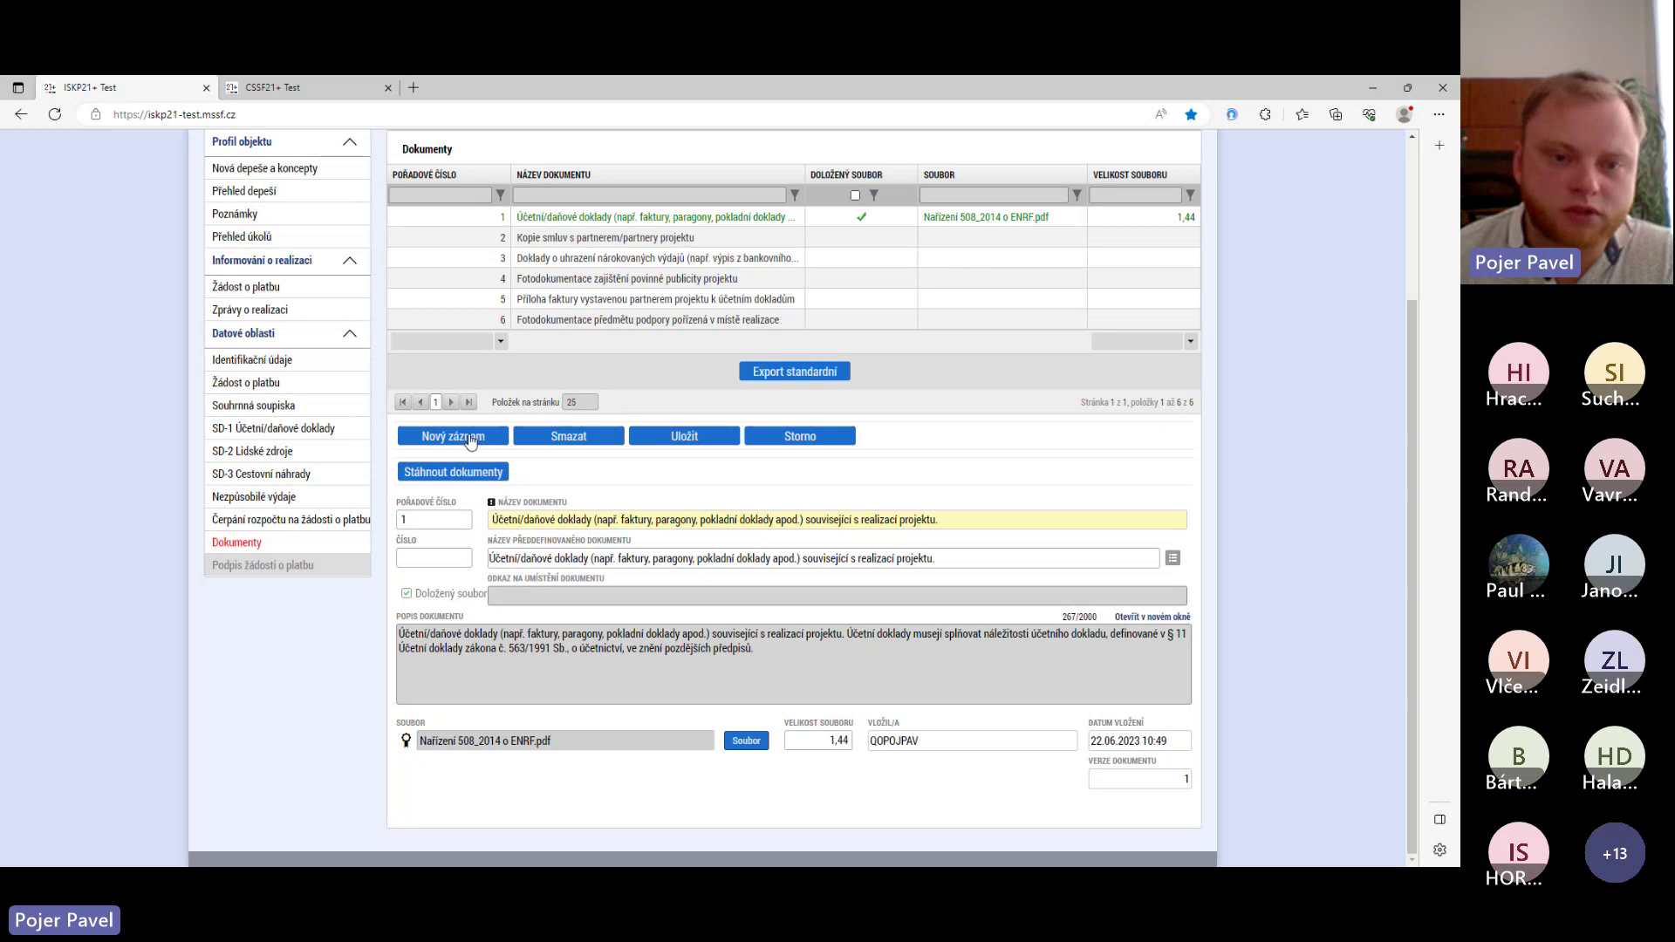
- Start a new document record named Účetní/daňové doklady
click(471, 438)
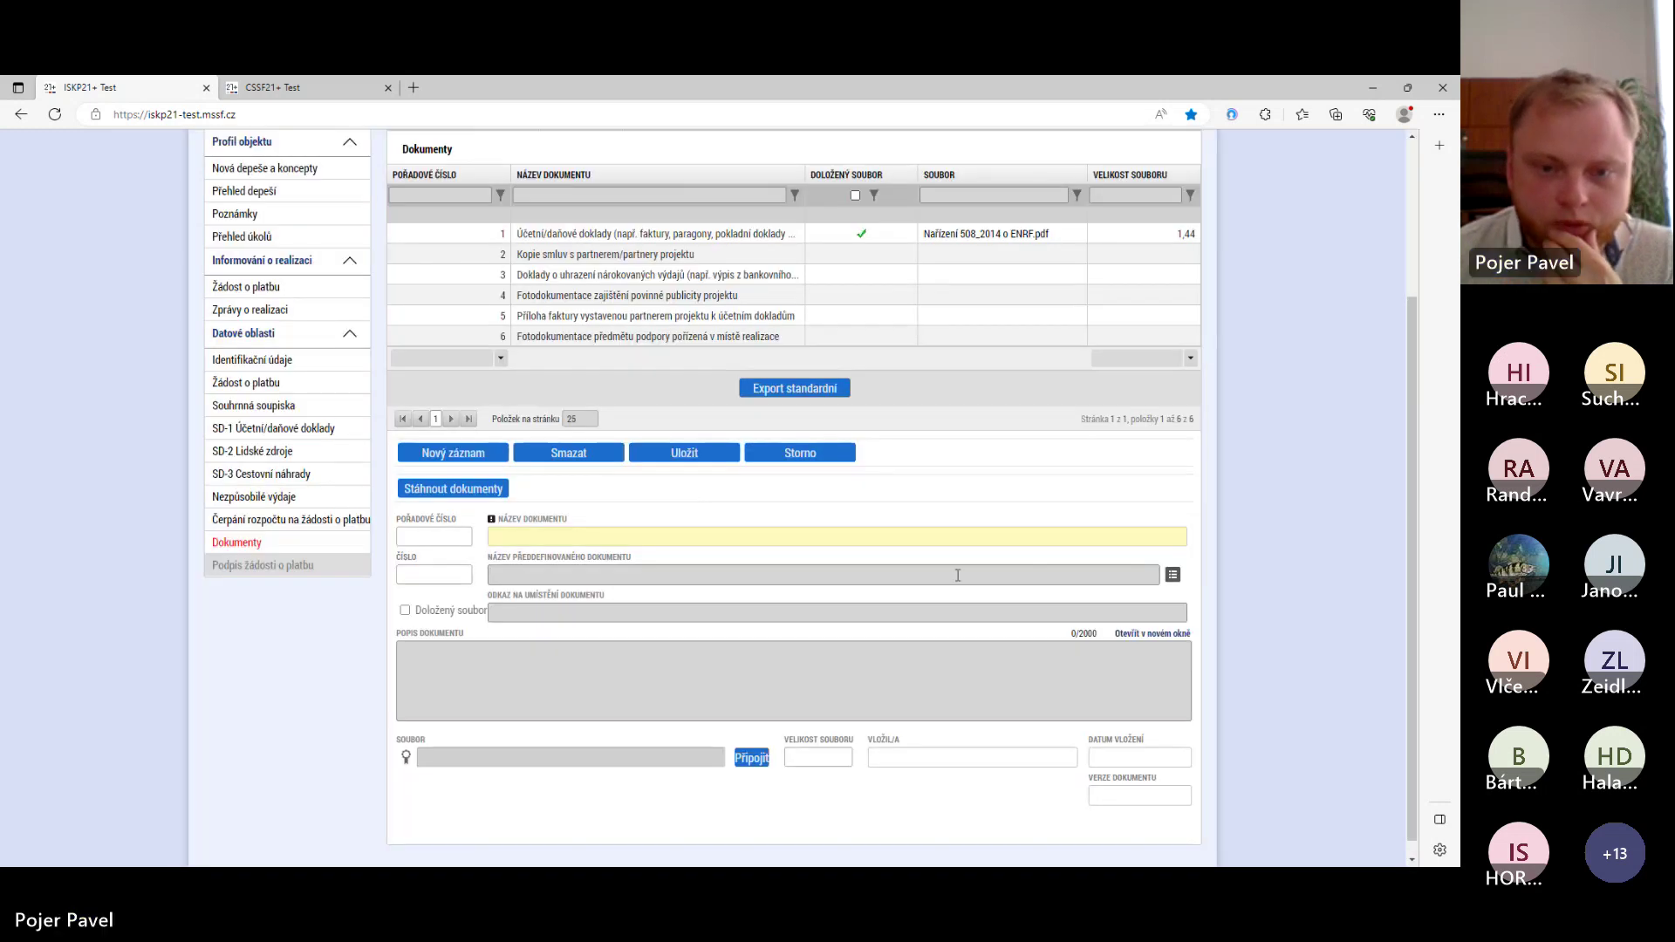
click(1168, 577)
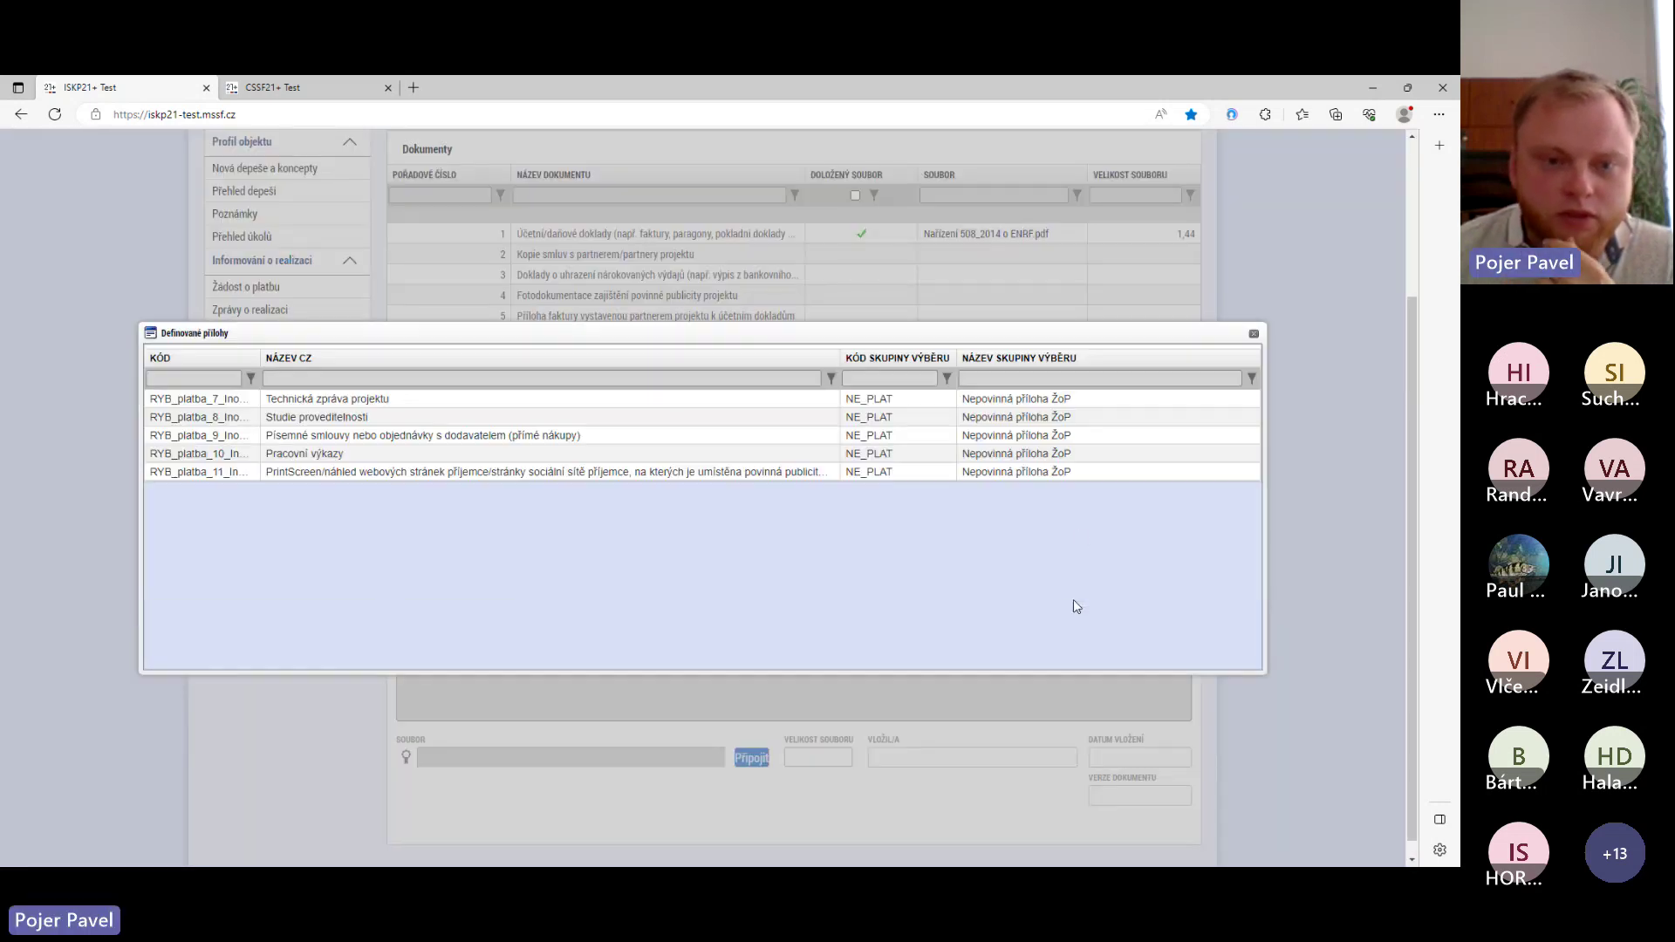
click(1253, 333)
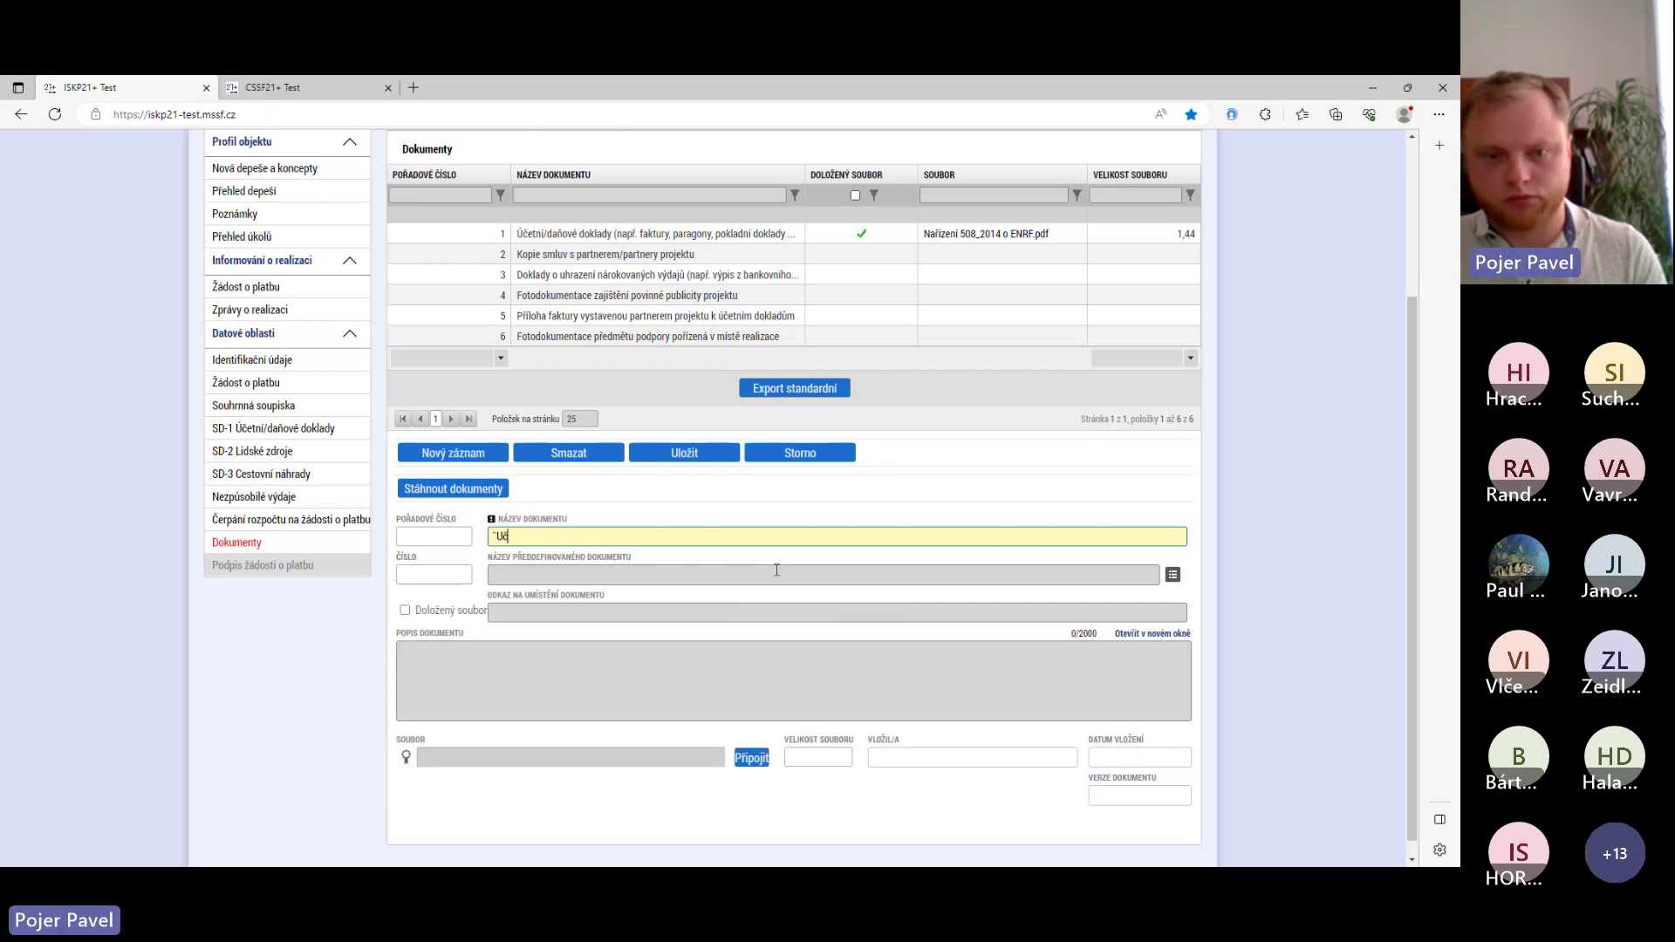
text(Účetní)
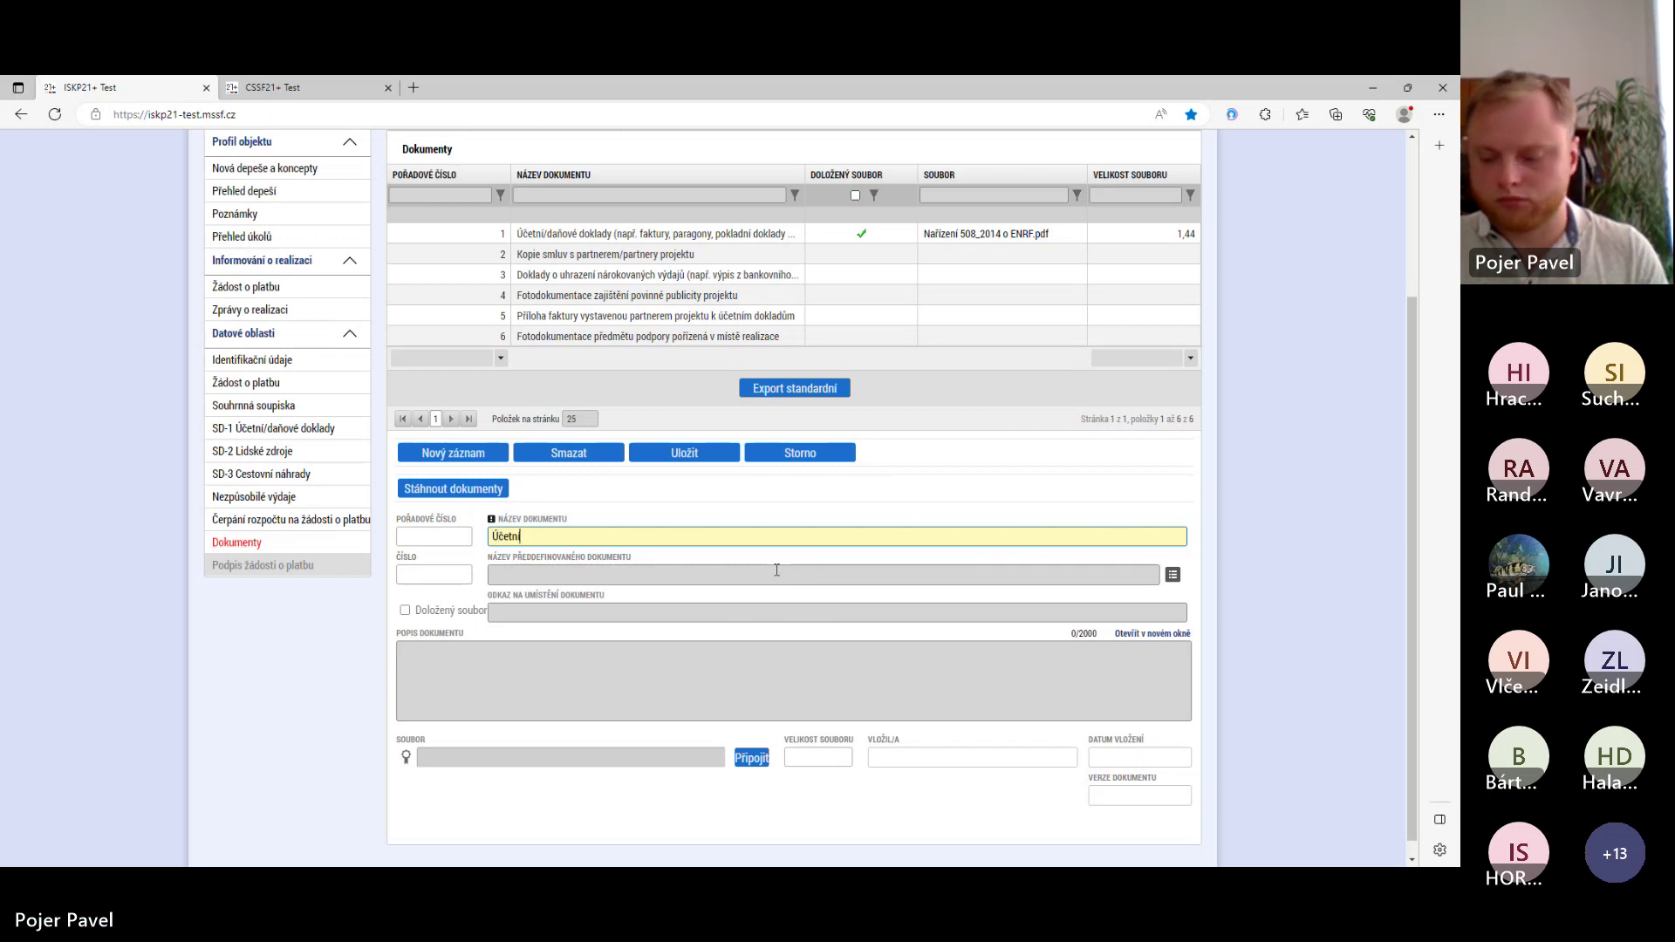
text(/)
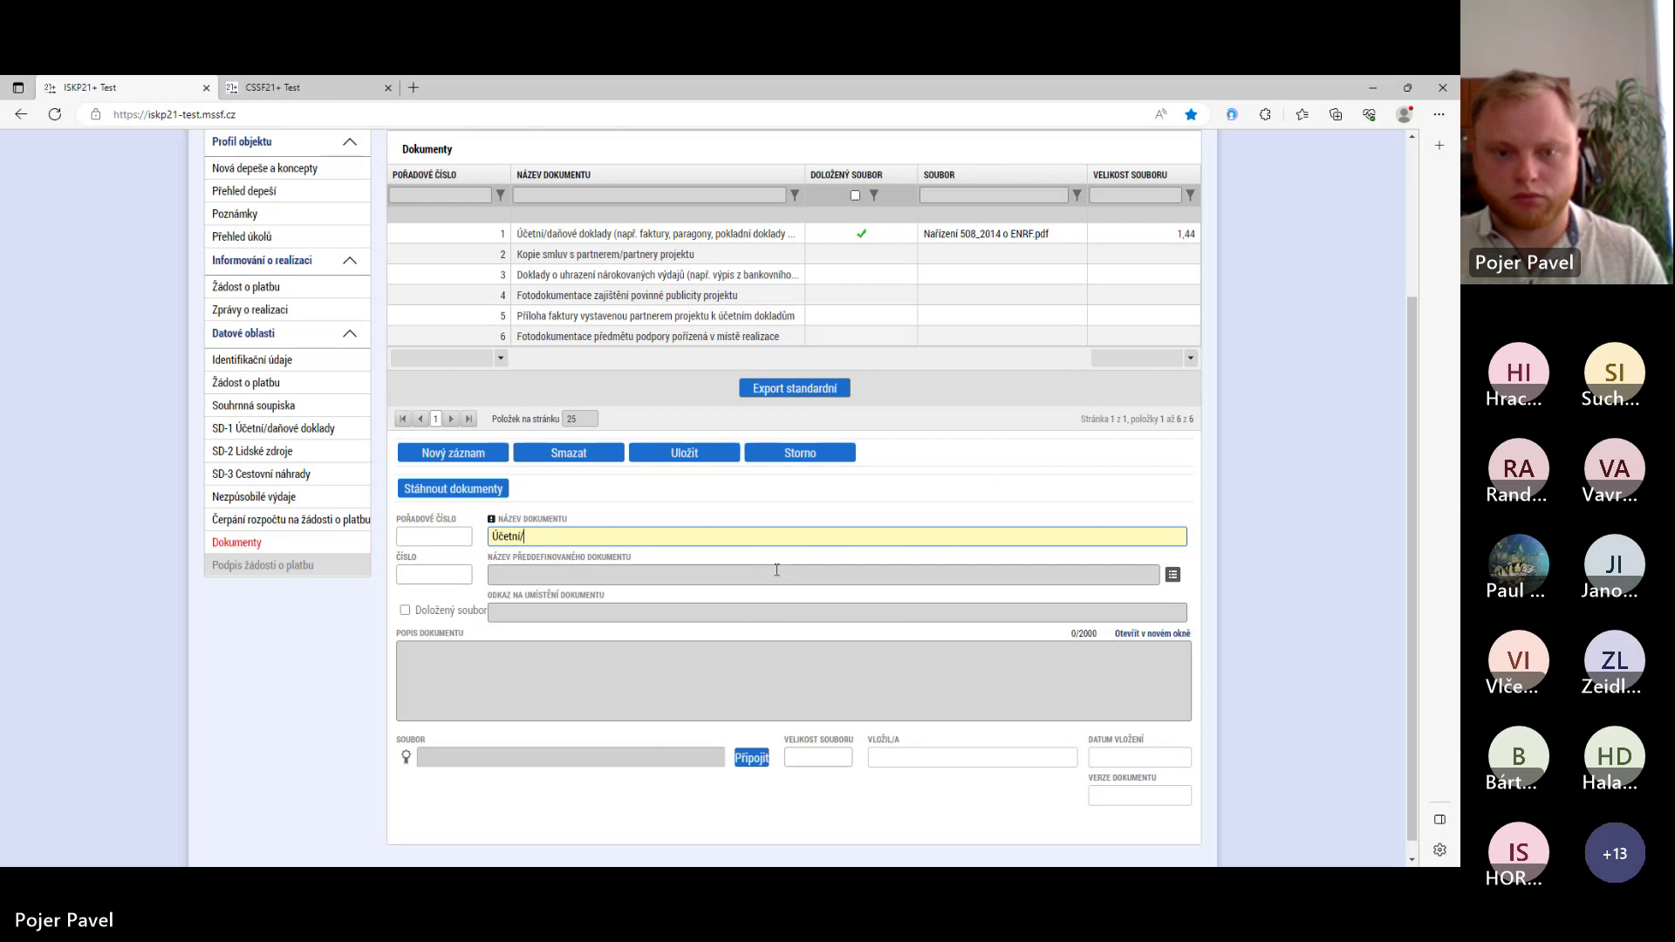
text(daňové doklady)
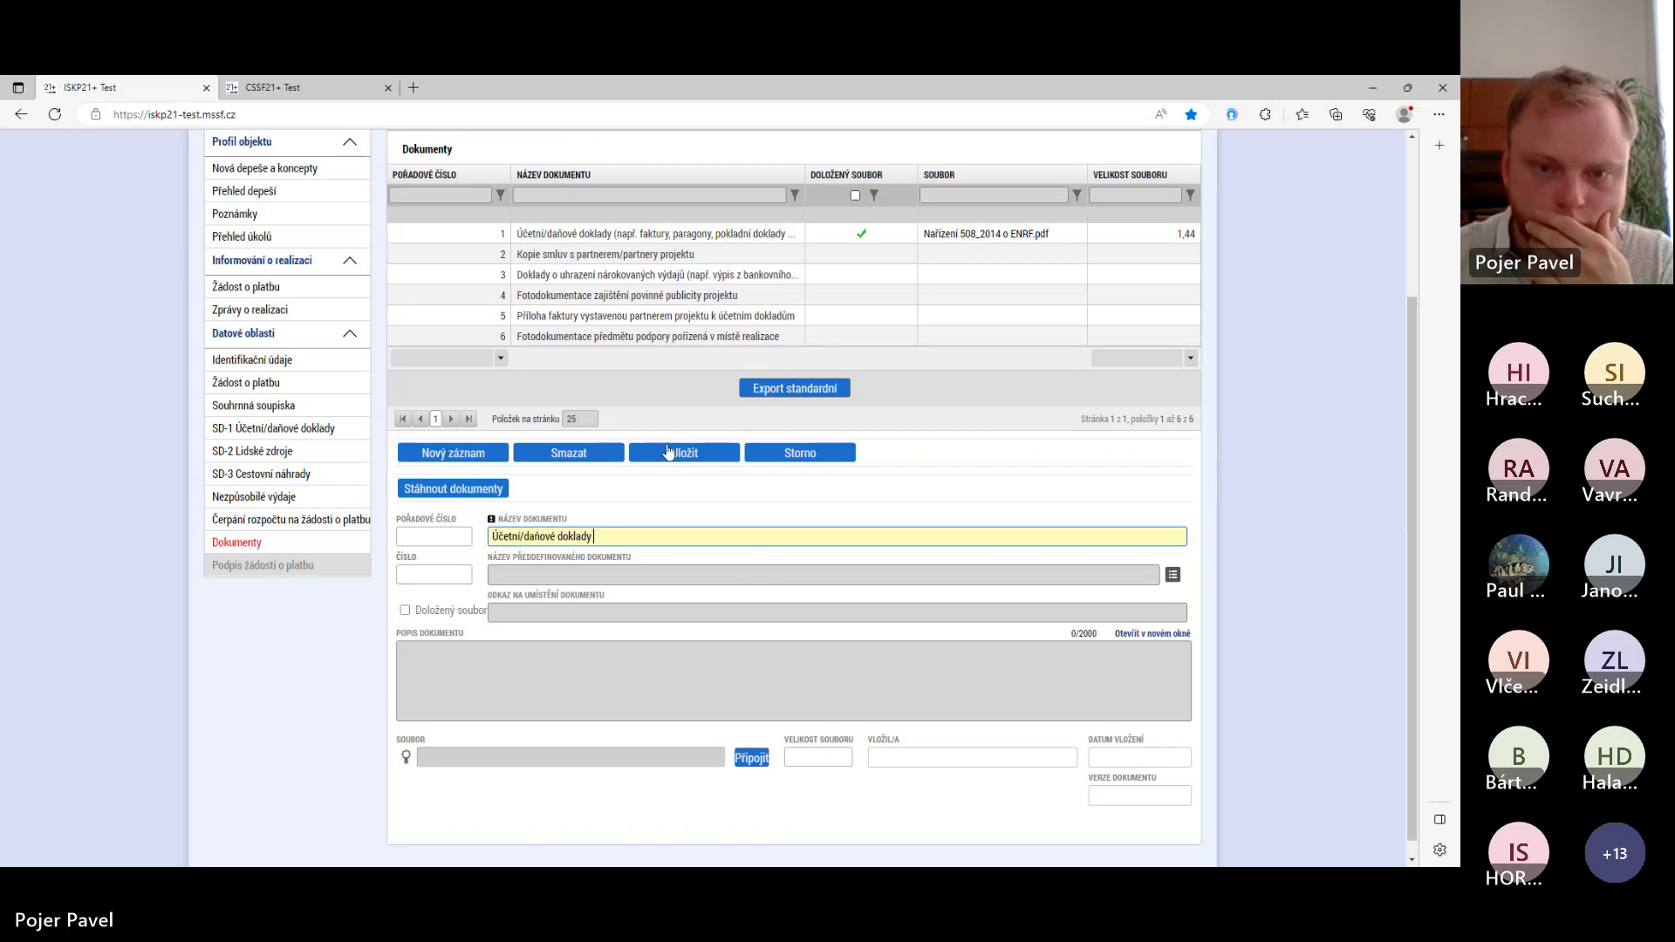
- Attach Nařízení 508_2014 o ENRF.pdf to the new record and save it
click(752, 757)
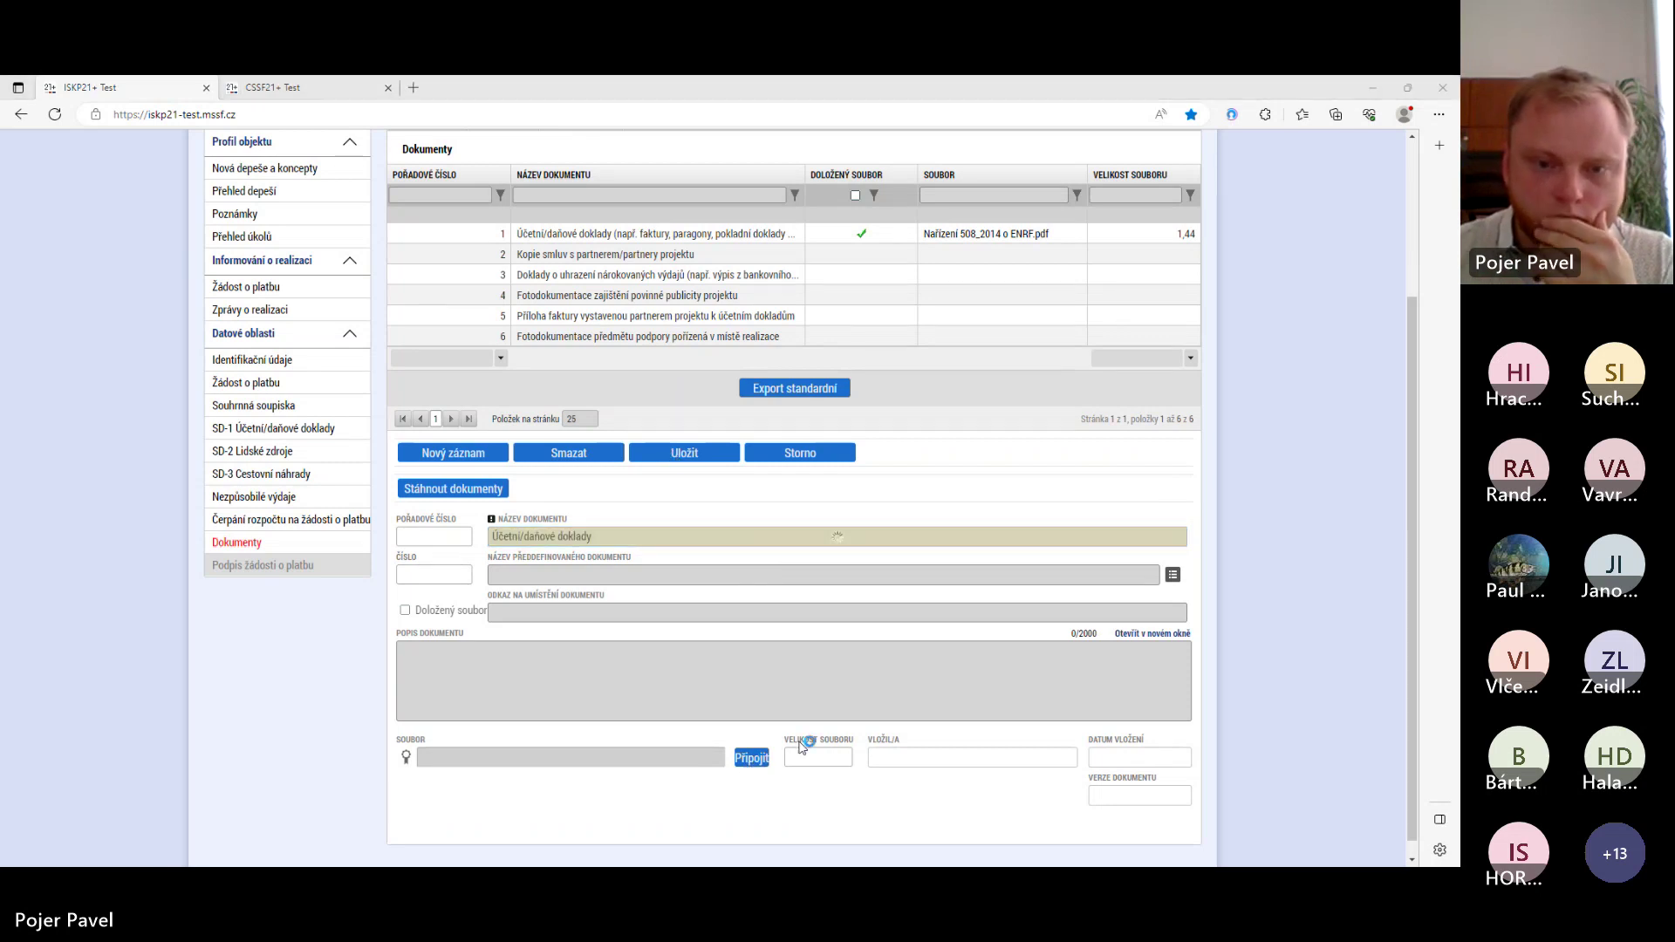
click(207, 202)
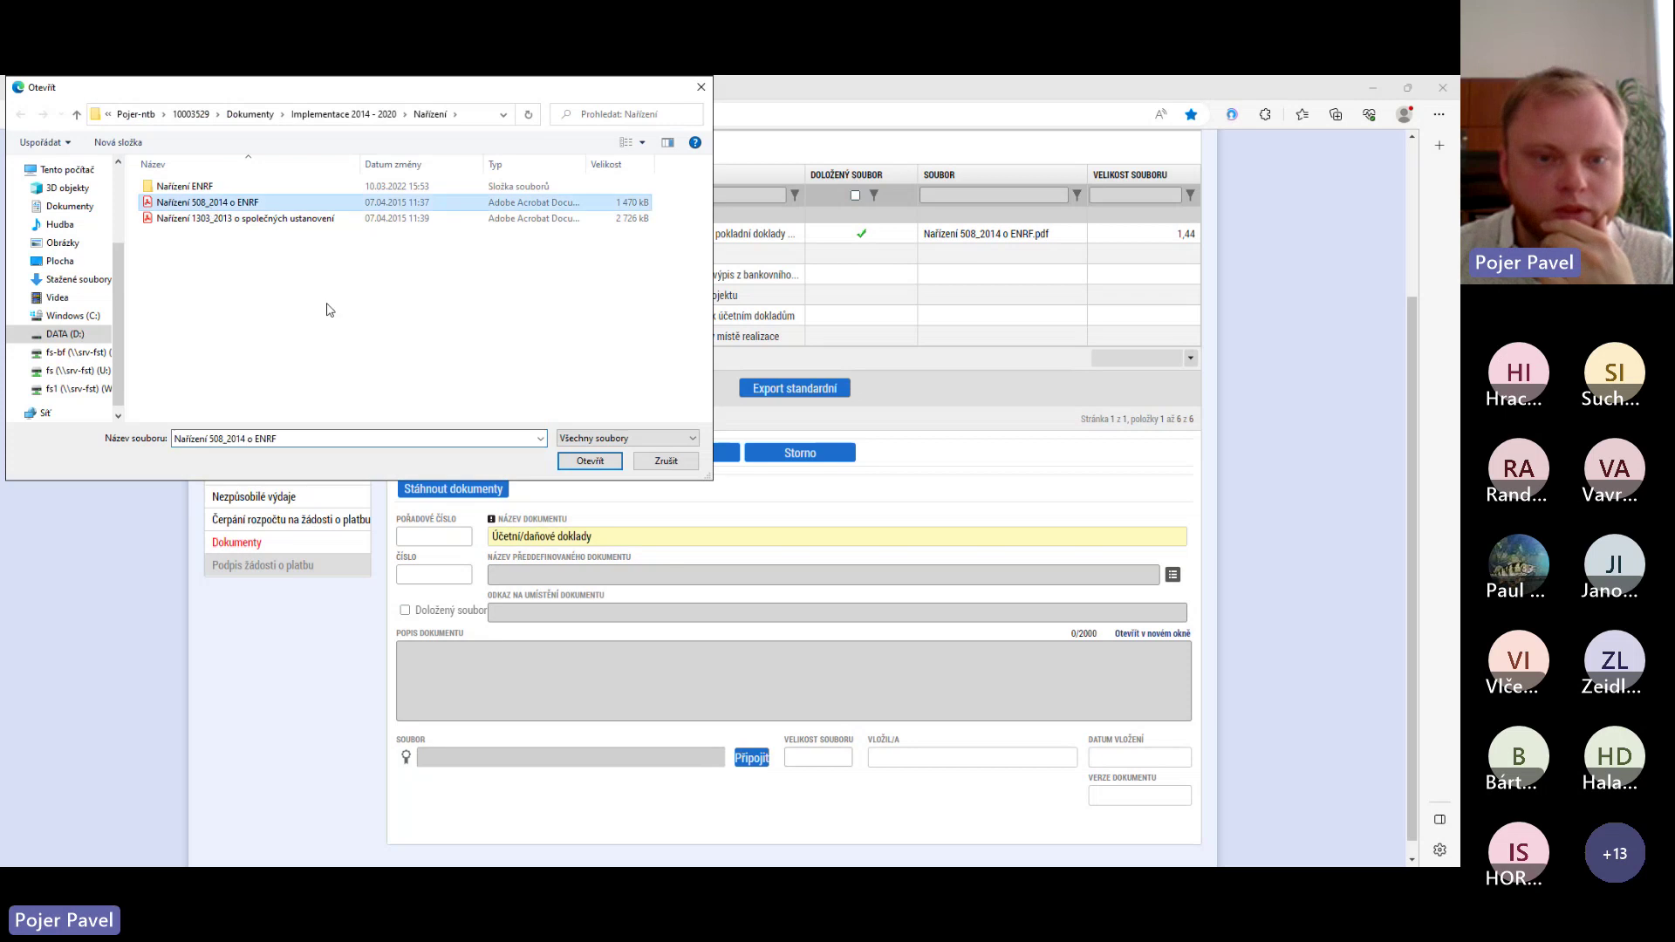
click(590, 461)
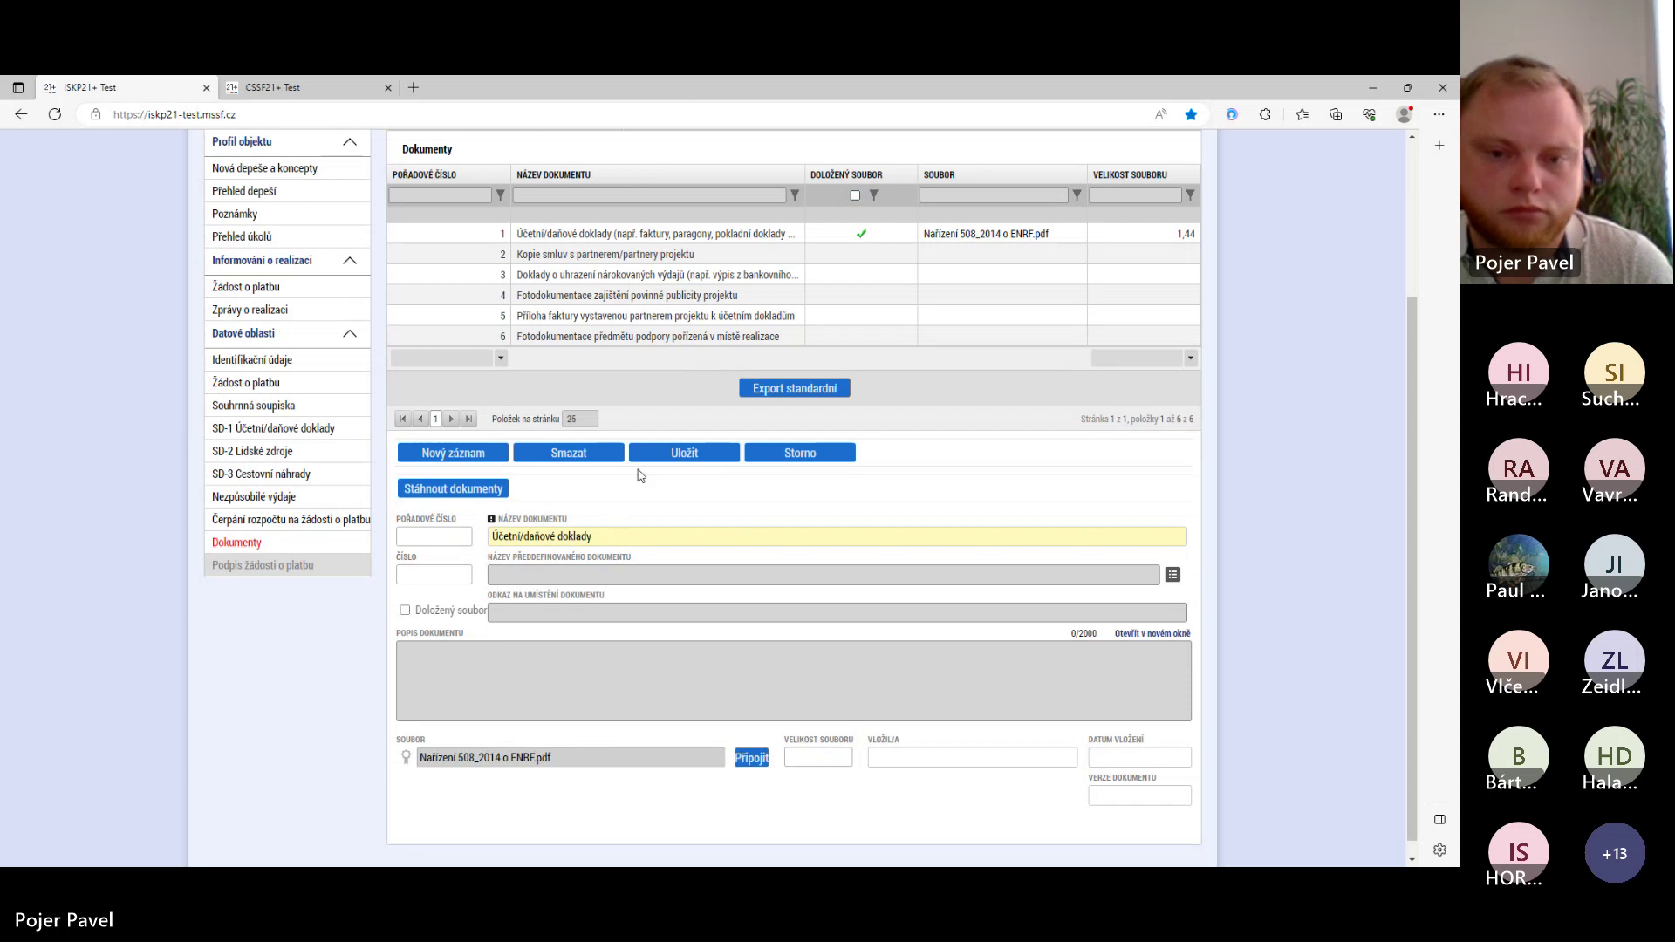
click(681, 456)
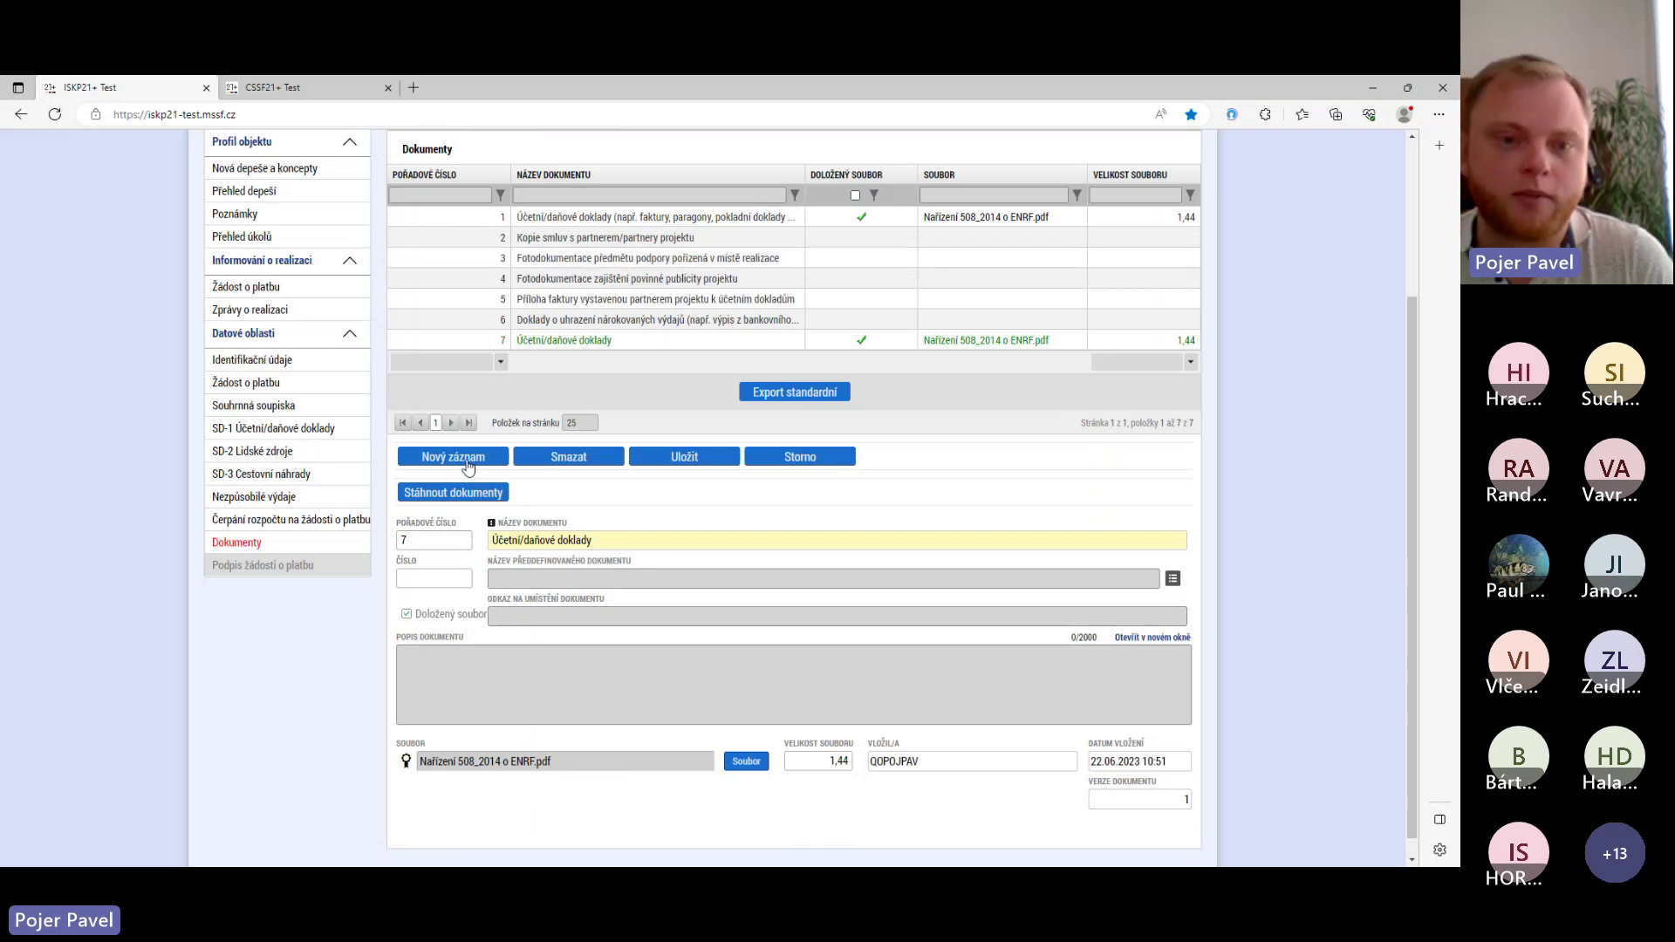
- Start another document record and browse the predefined attachment types without choosing one
click(463, 461)
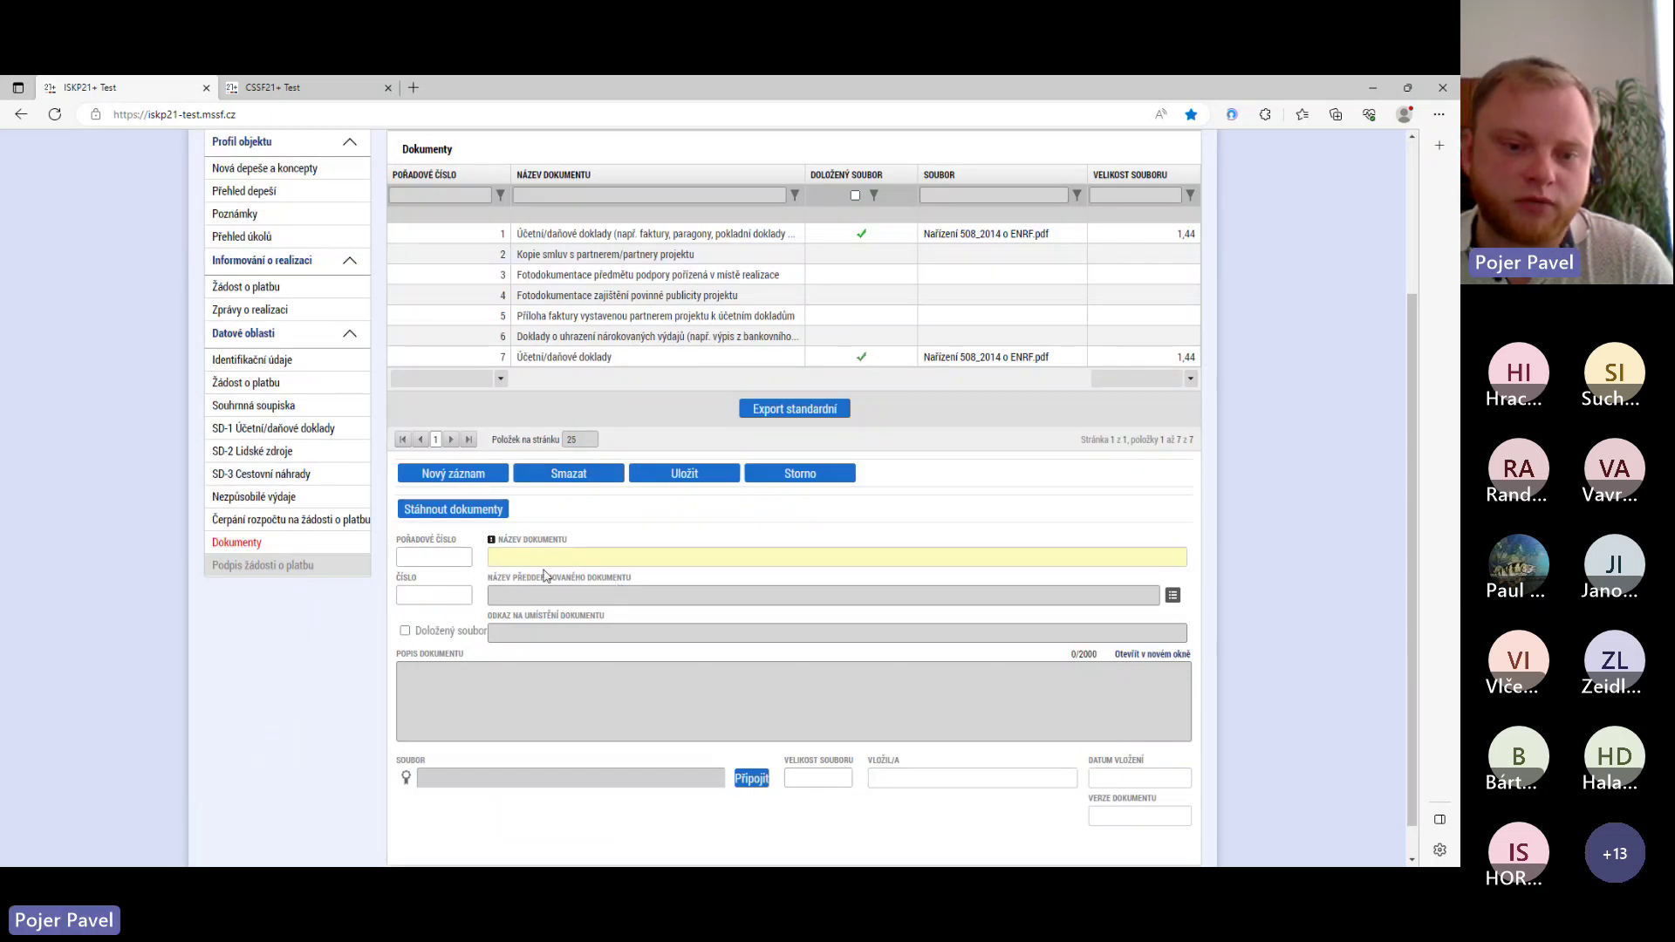
click(1172, 595)
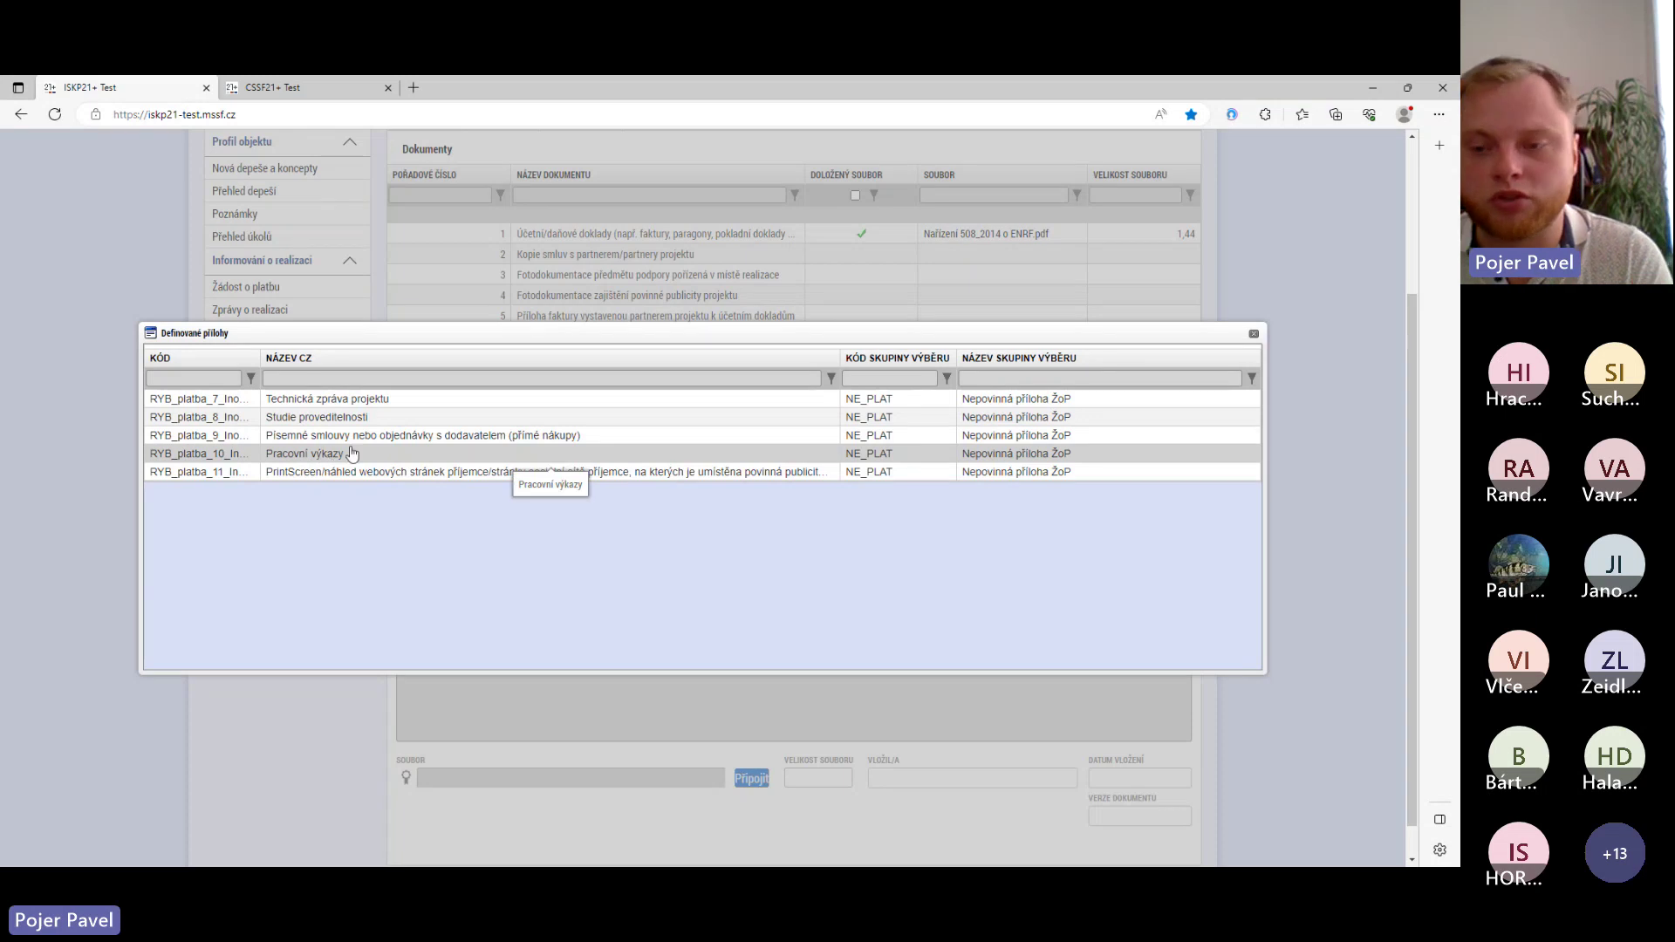
click(1253, 333)
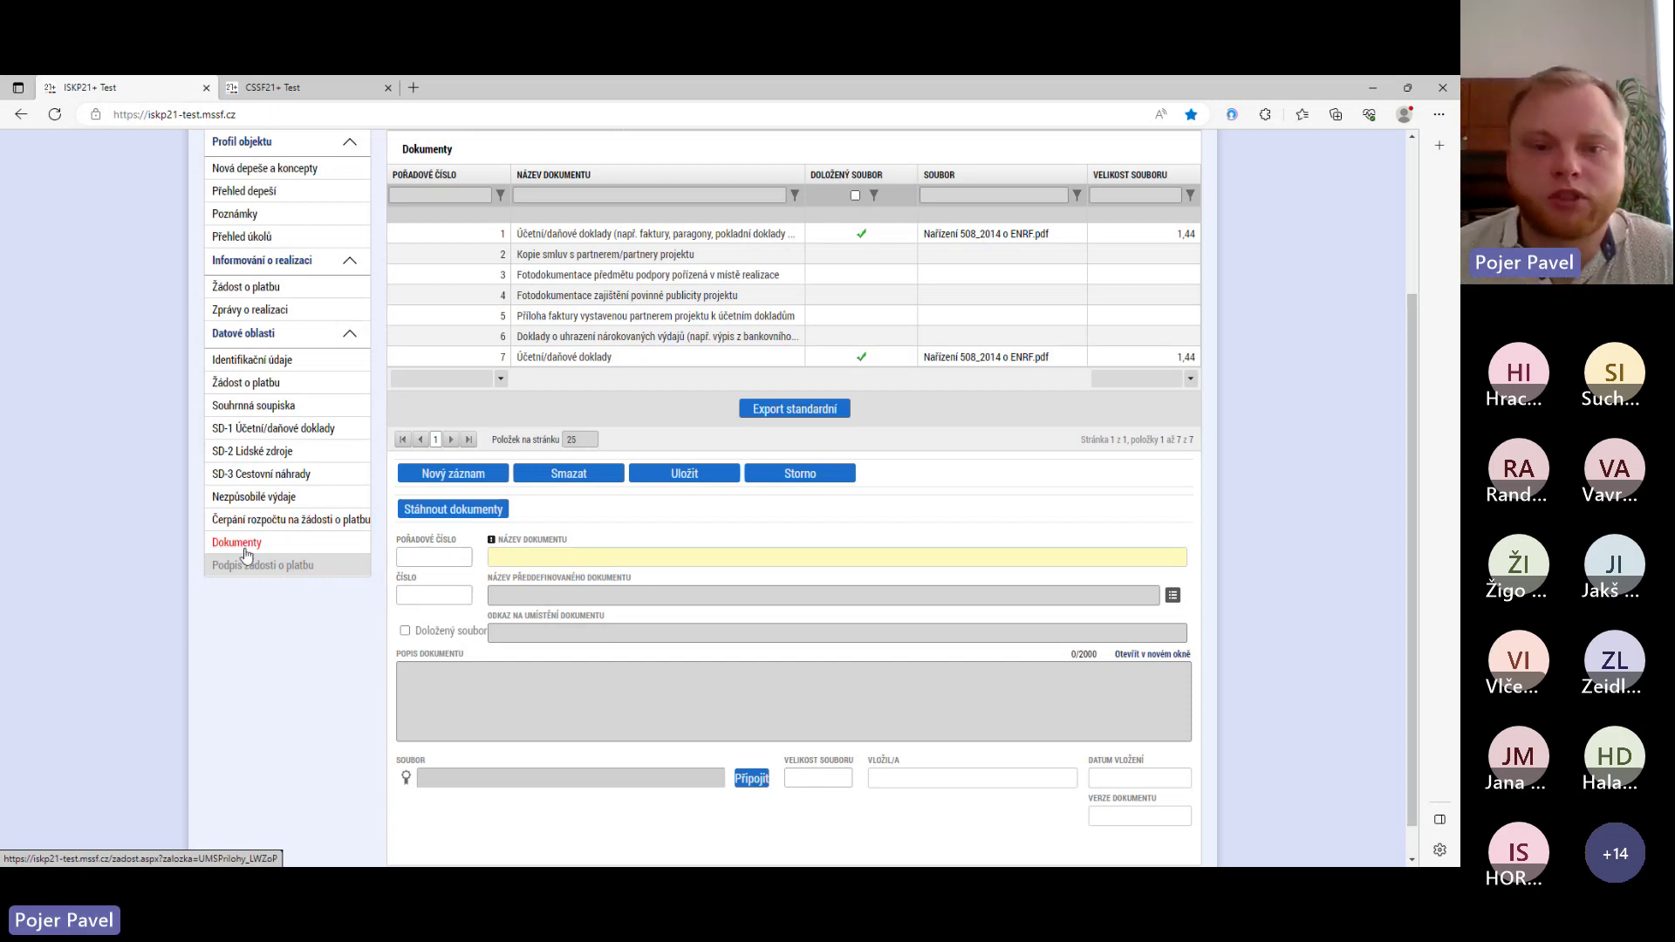
- Attach Nařízení 508_2014 o ENRF.pdf to Kopie smluv s partnerem/partnery projektu and save it
click(845, 253)
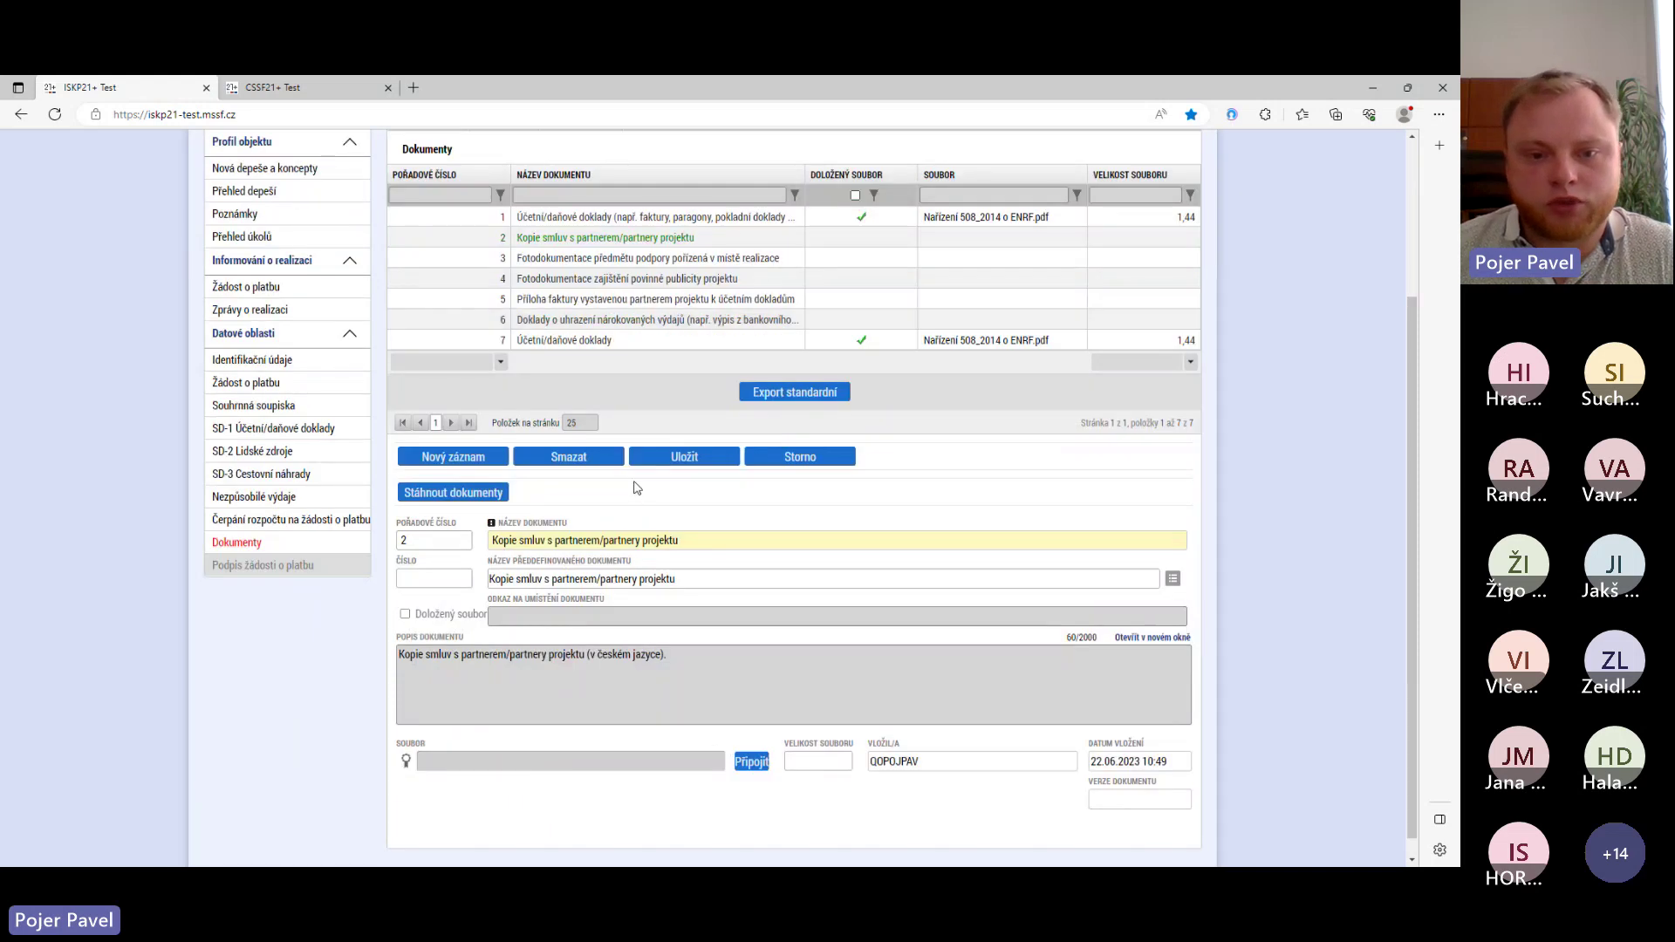
click(746, 764)
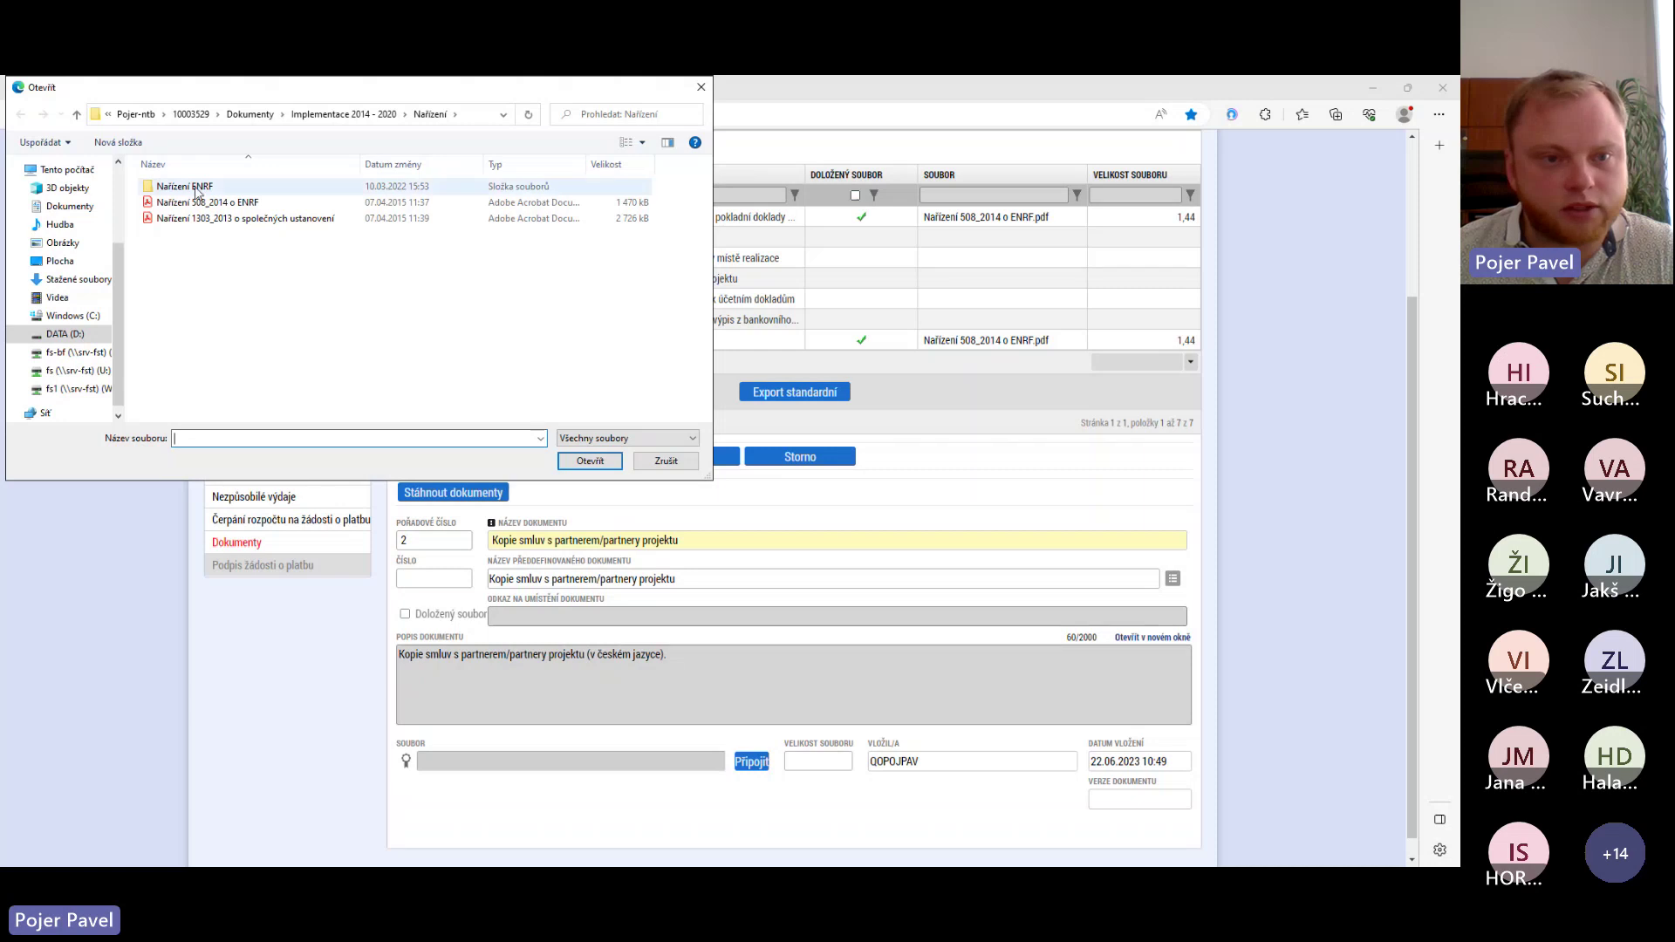
click(218, 202)
click(576, 463)
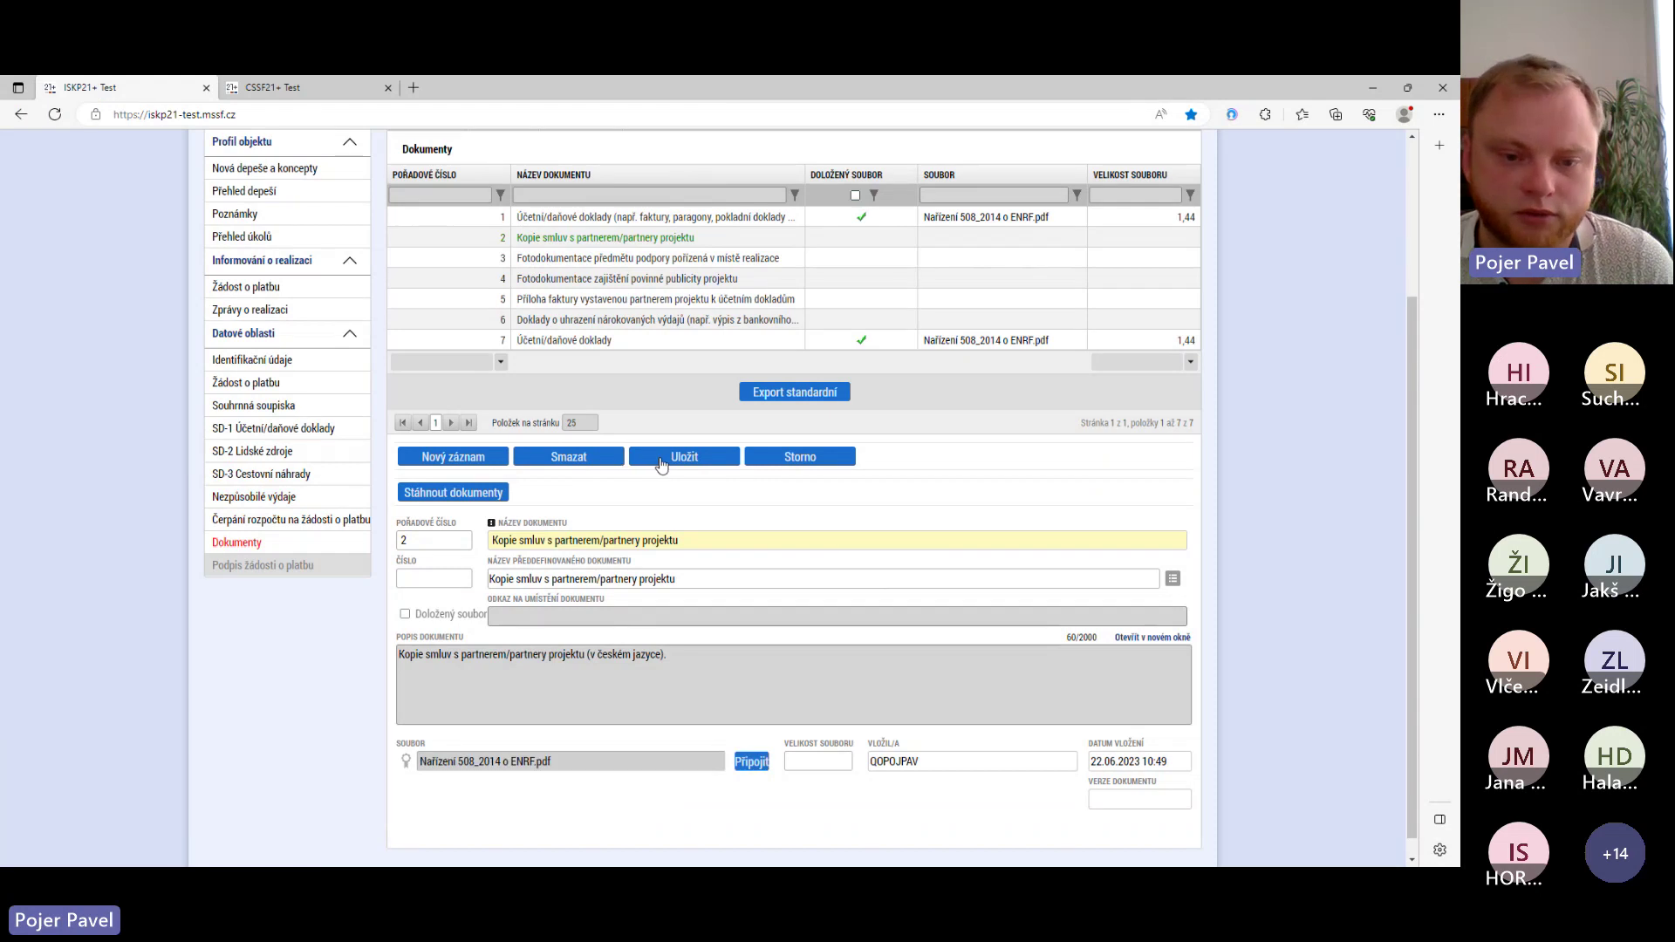
click(661, 462)
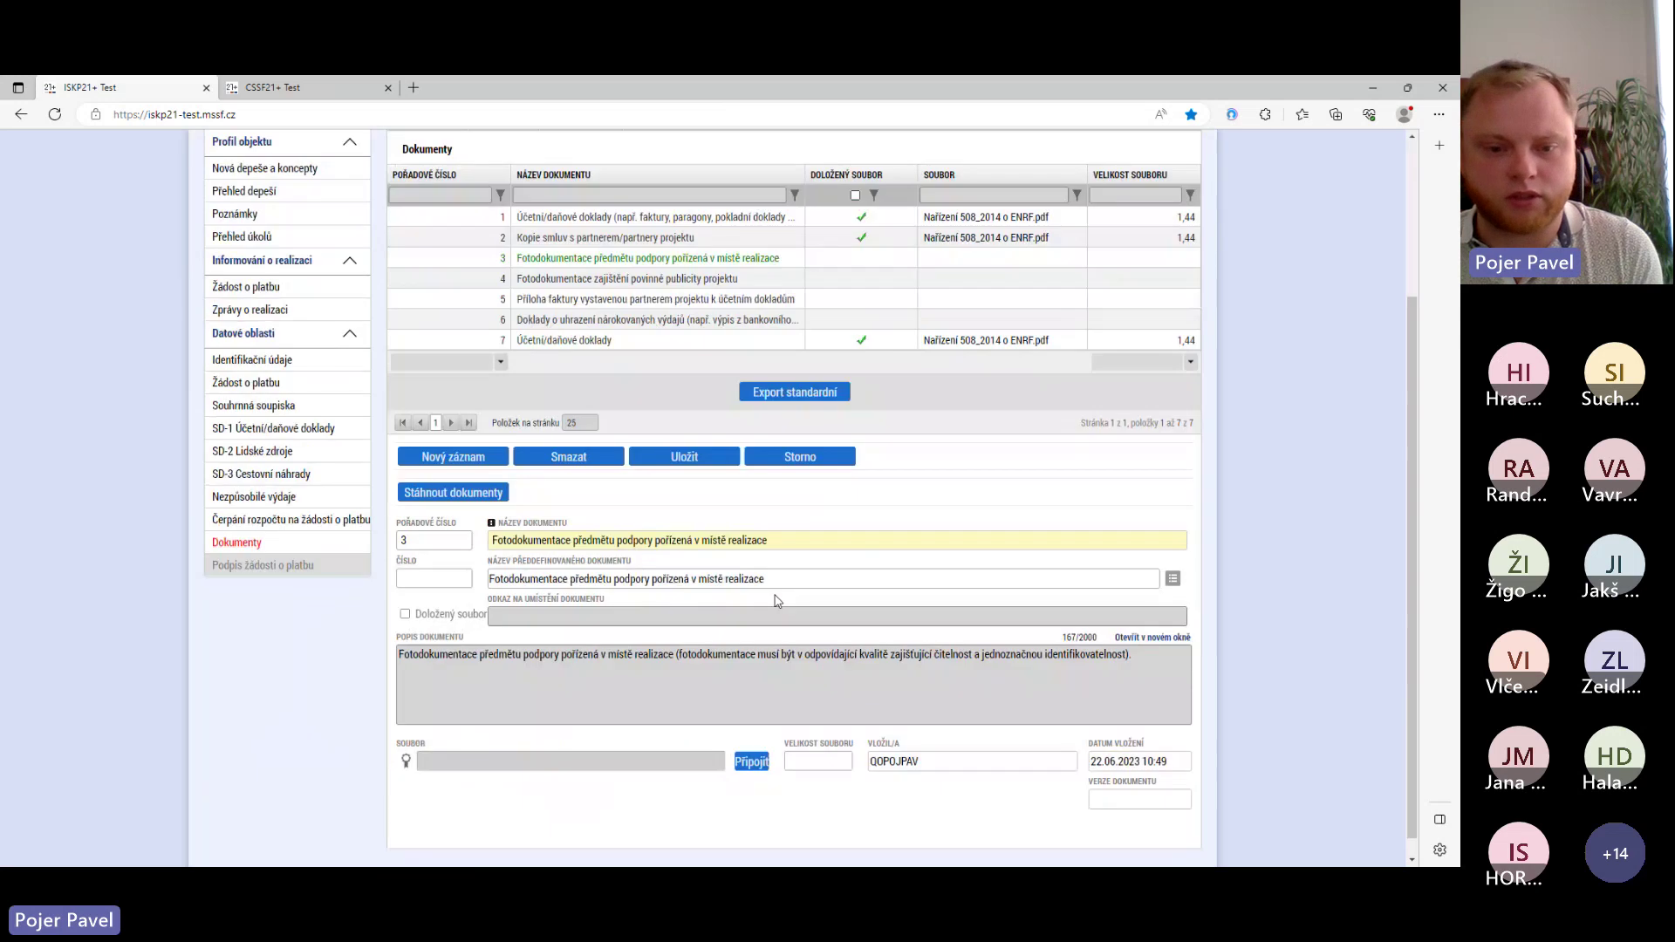
- Attach the regulation PDF to the photo documentation record, save it, then open document 4
click(696, 760)
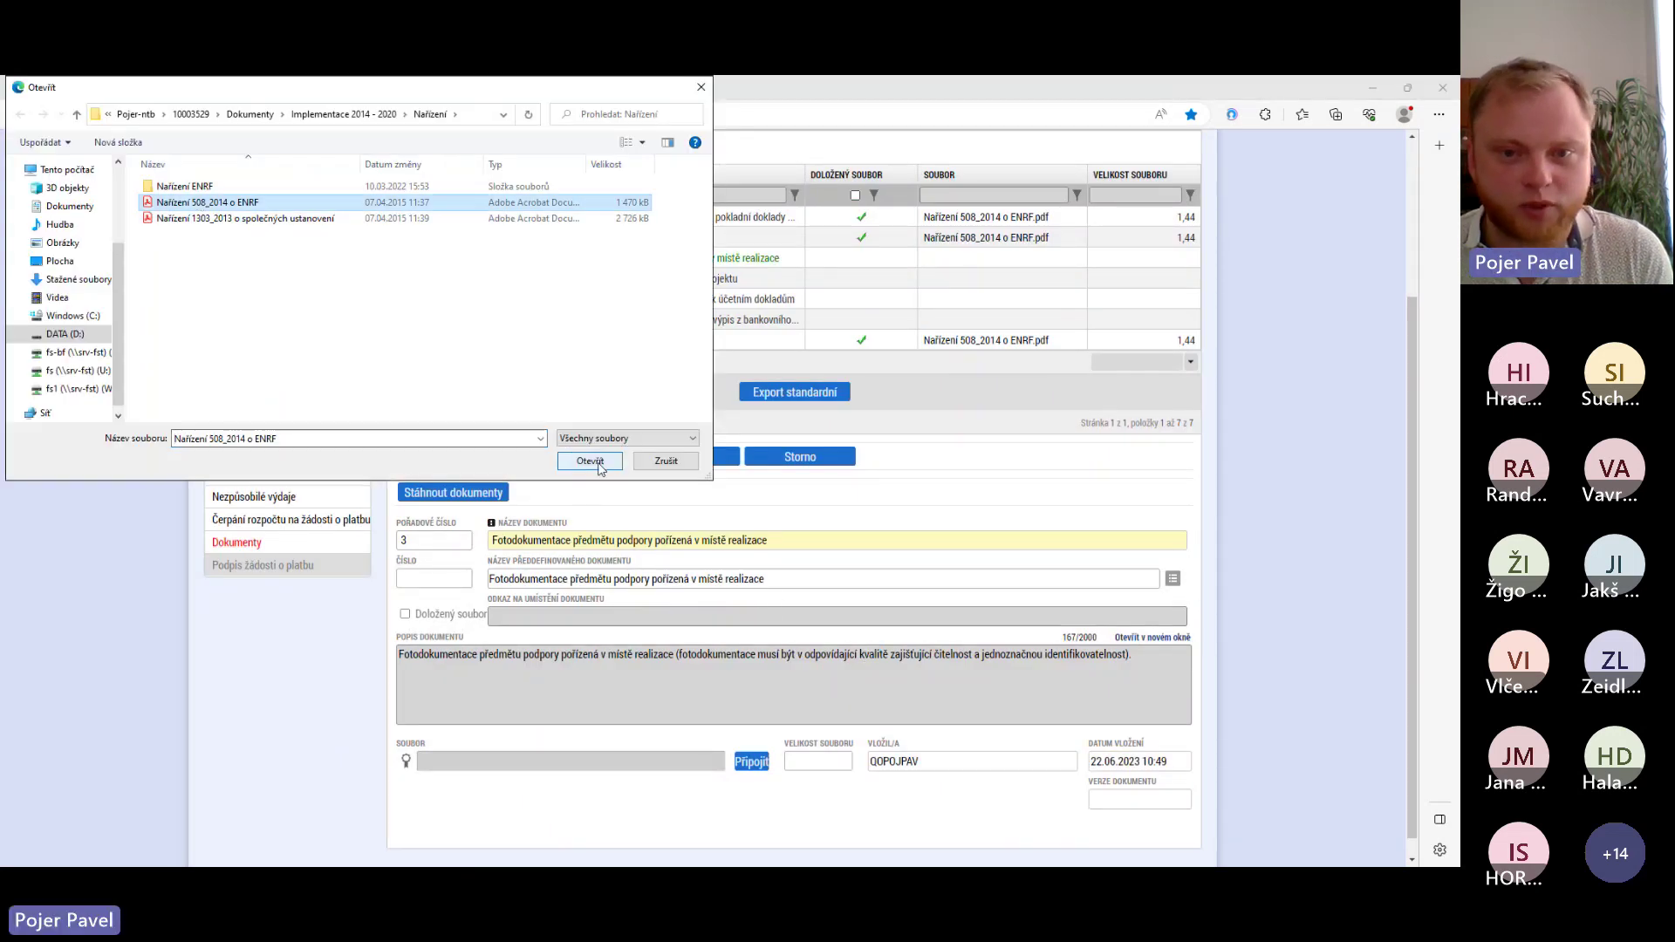
click(590, 460)
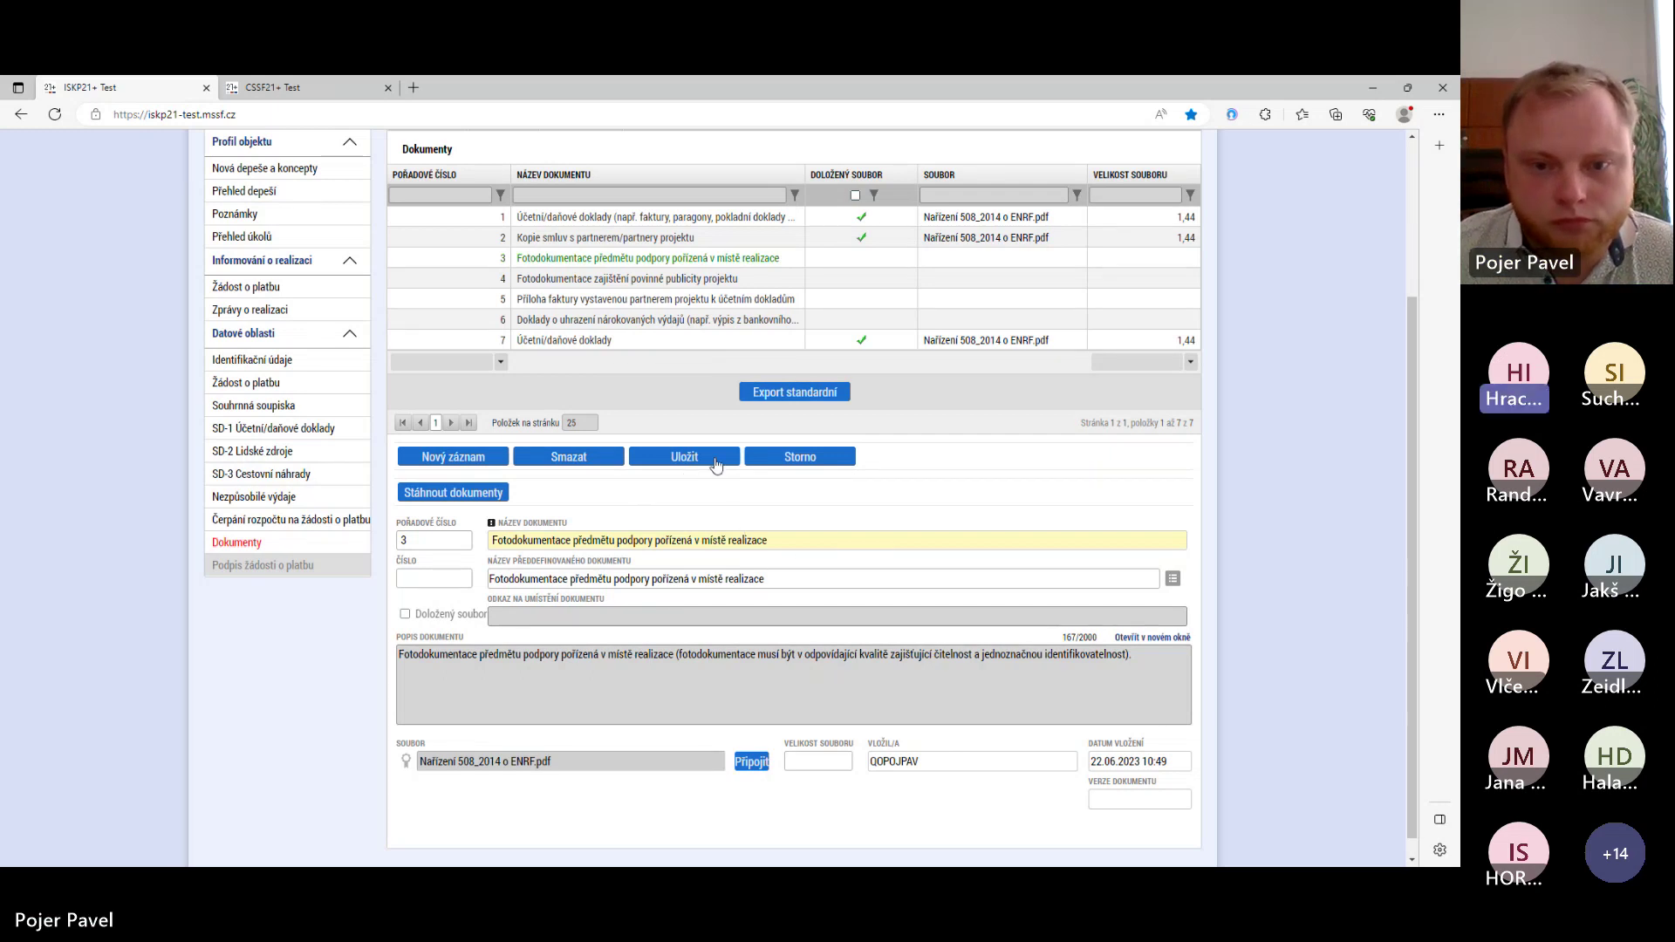
click(716, 461)
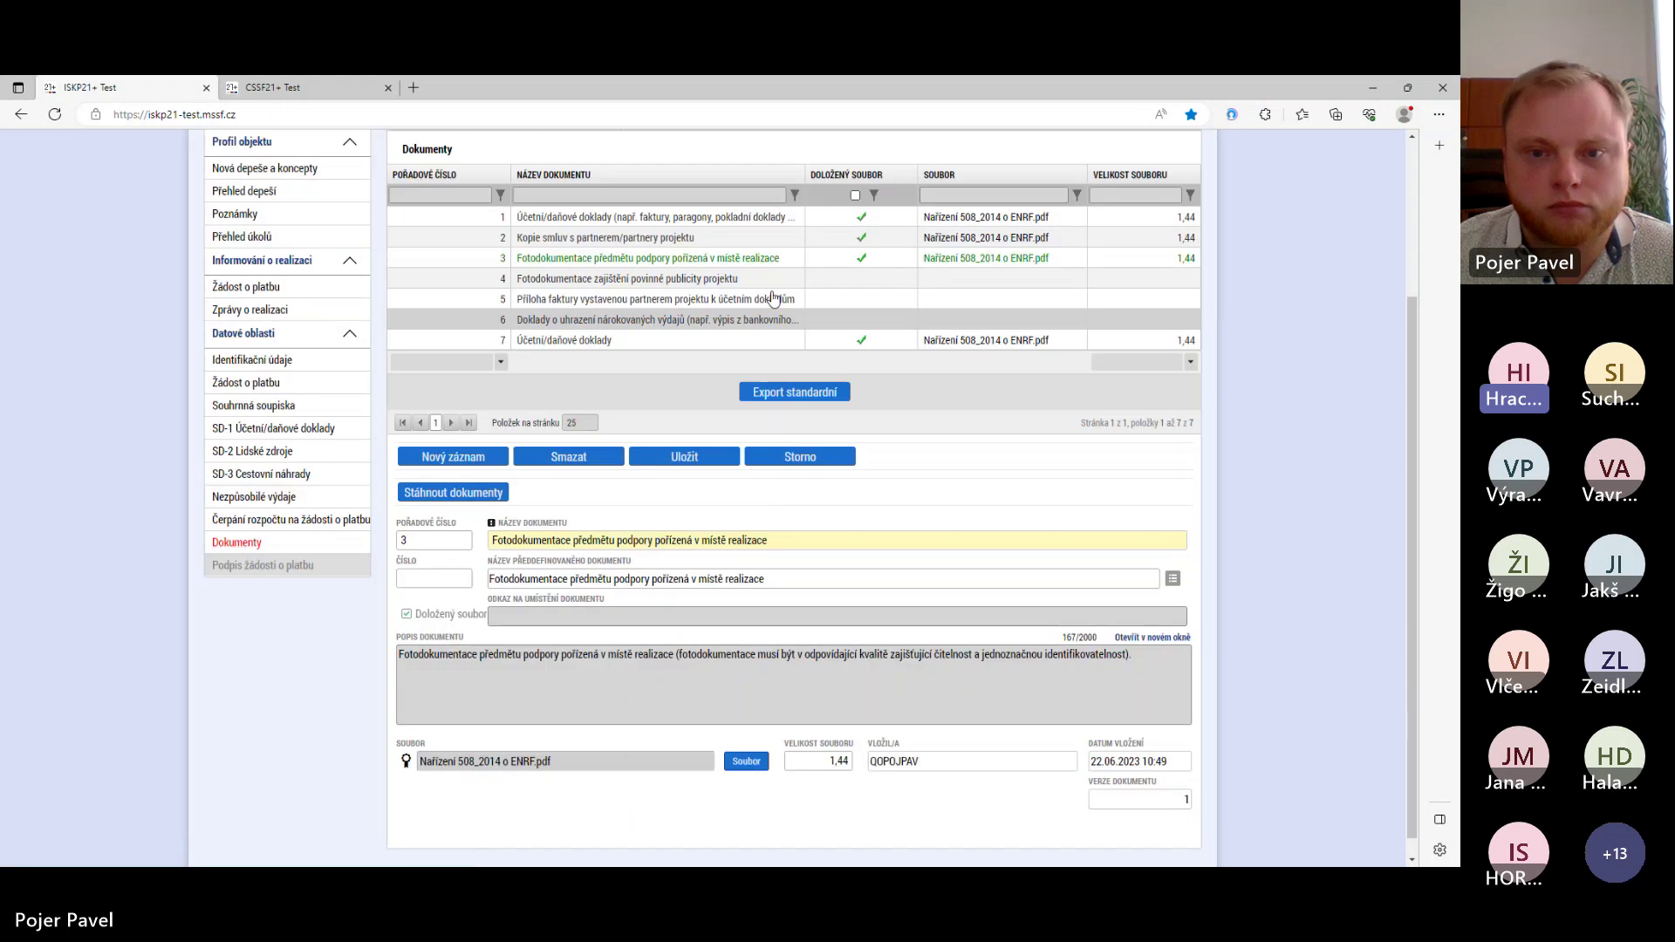
click(768, 280)
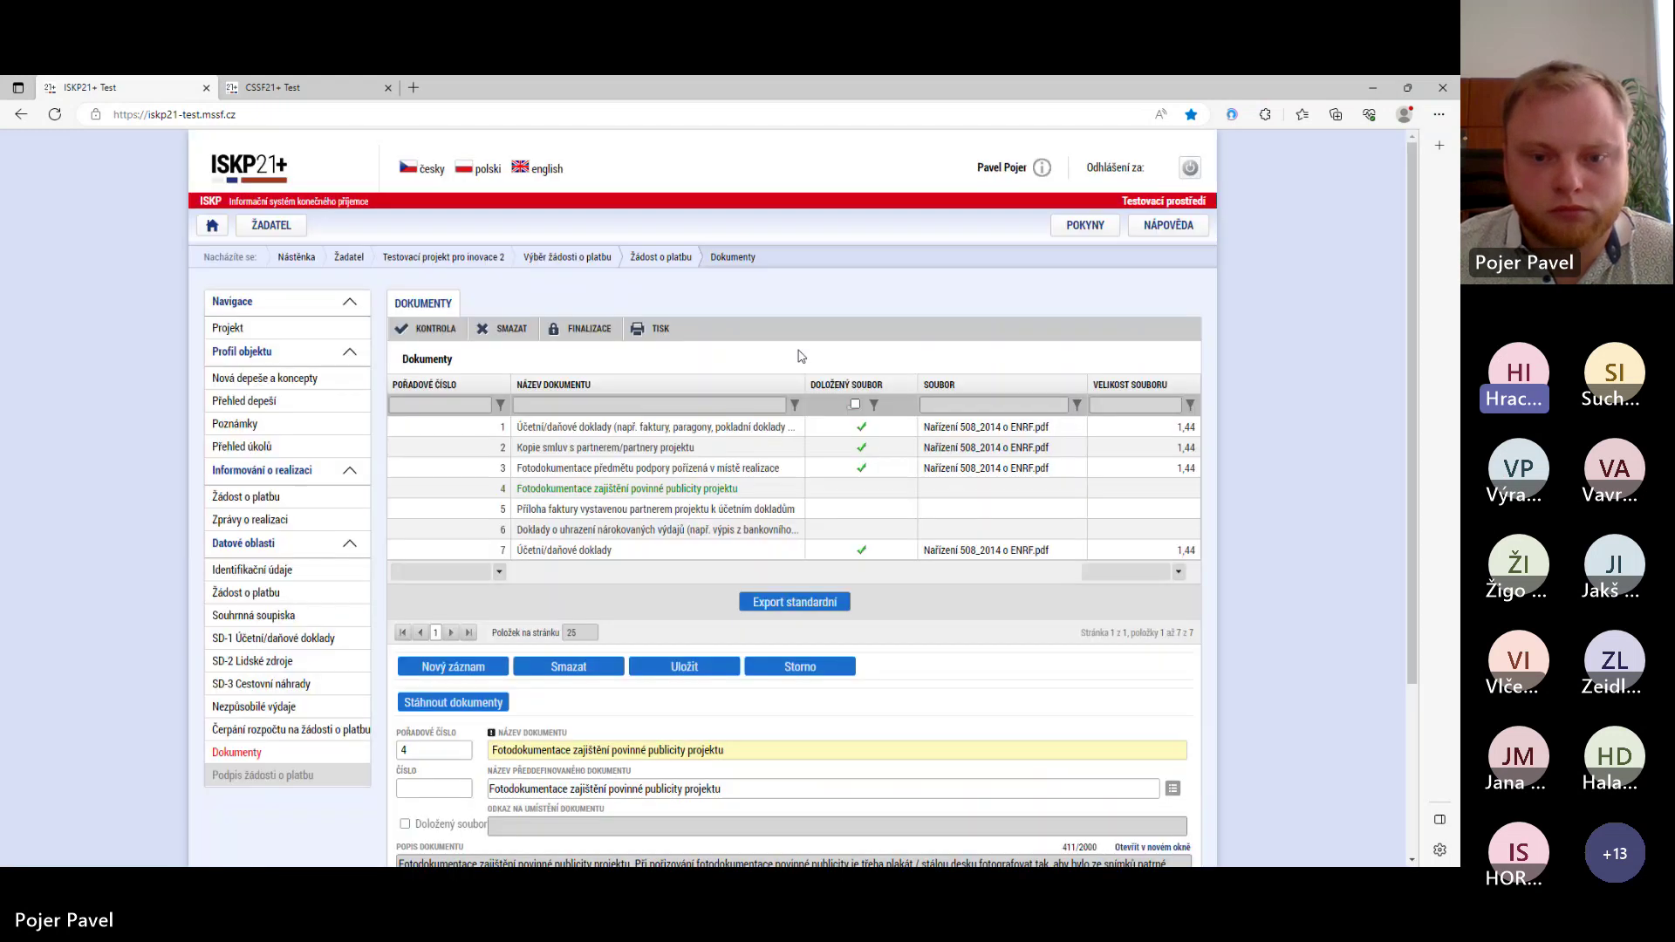
- Attach Nařízení 508_2014 o ENRF.pdf to documents 4 and 5 and save each
scroll(800, 356, down, 3)
click(752, 762)
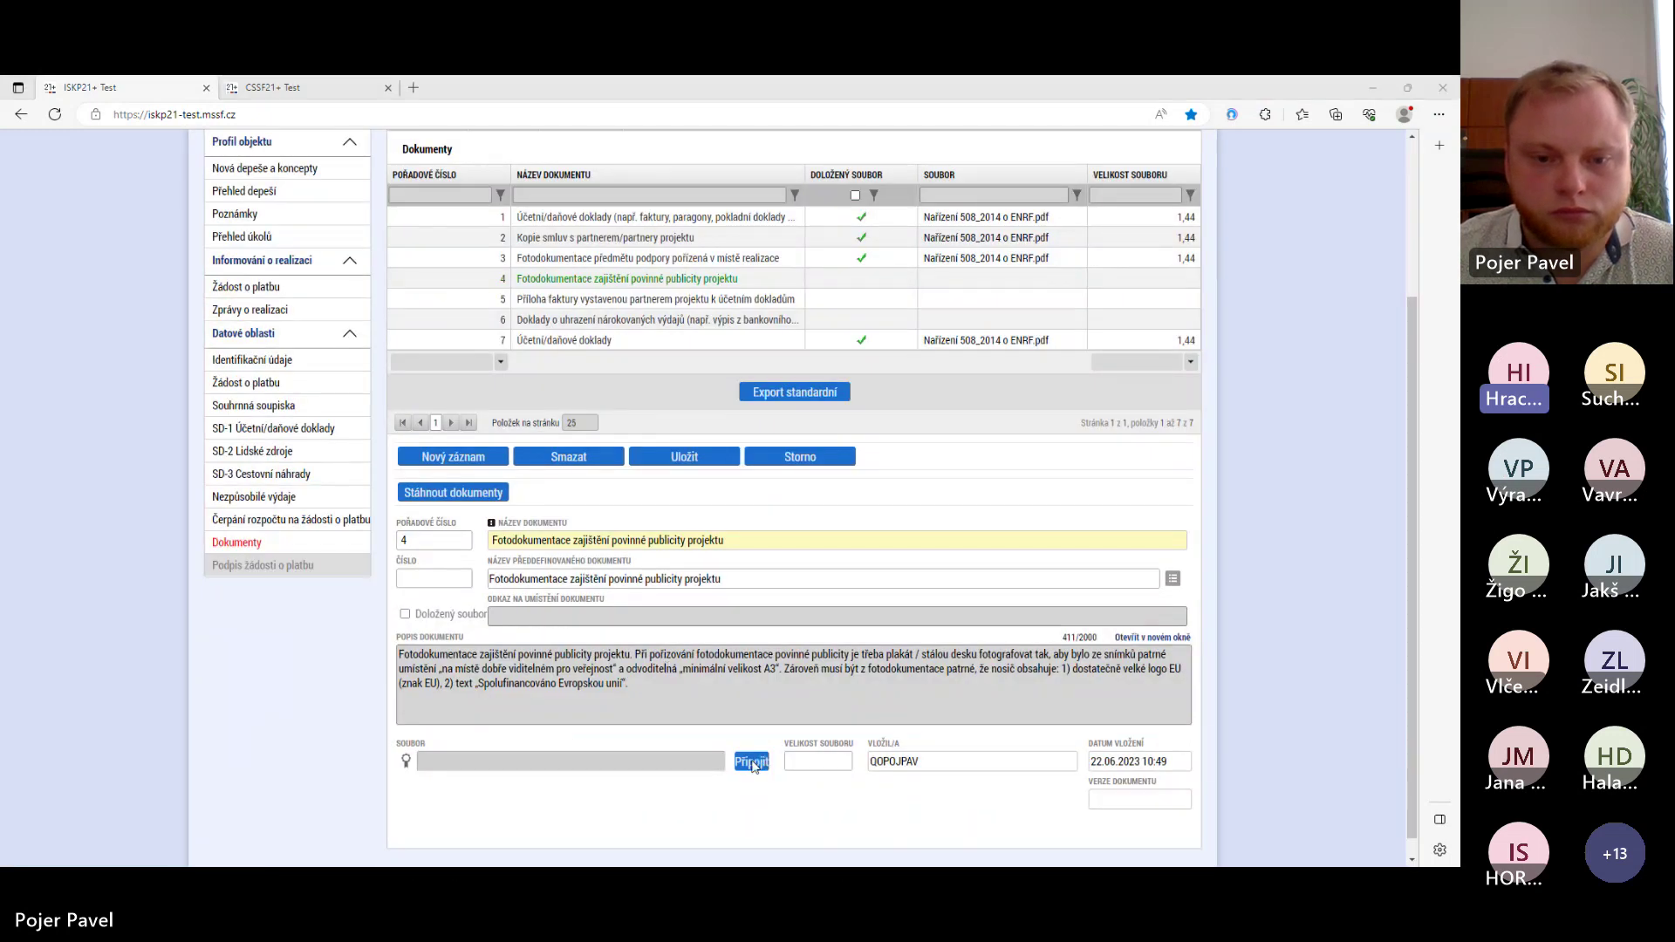
click(244, 202)
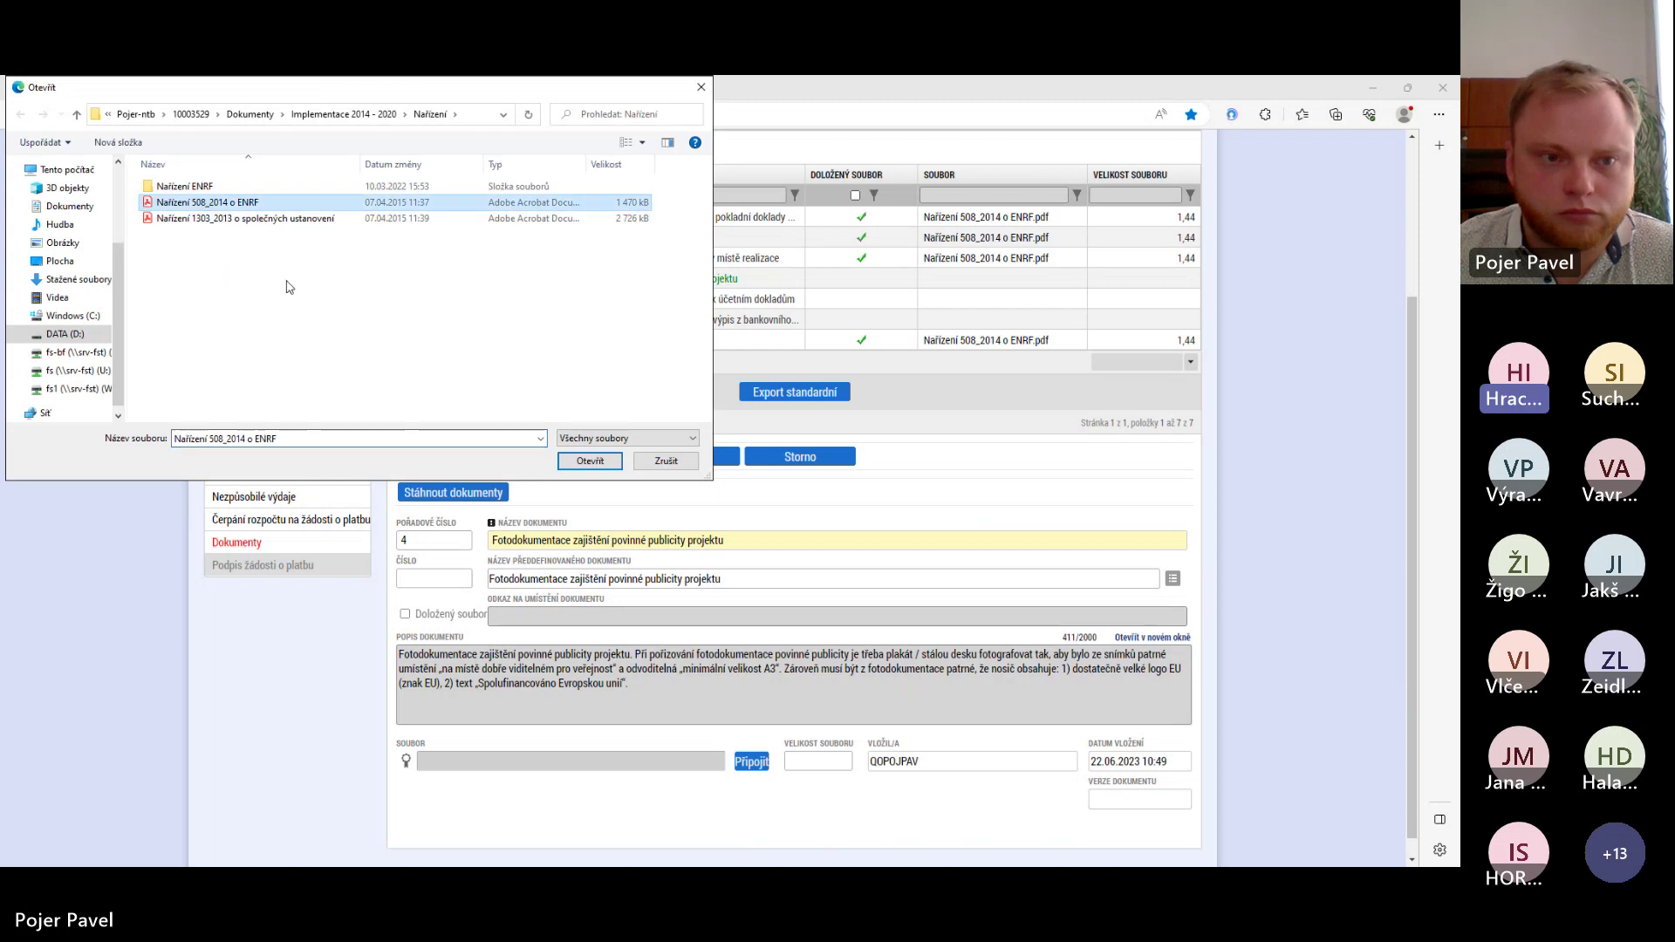
click(590, 460)
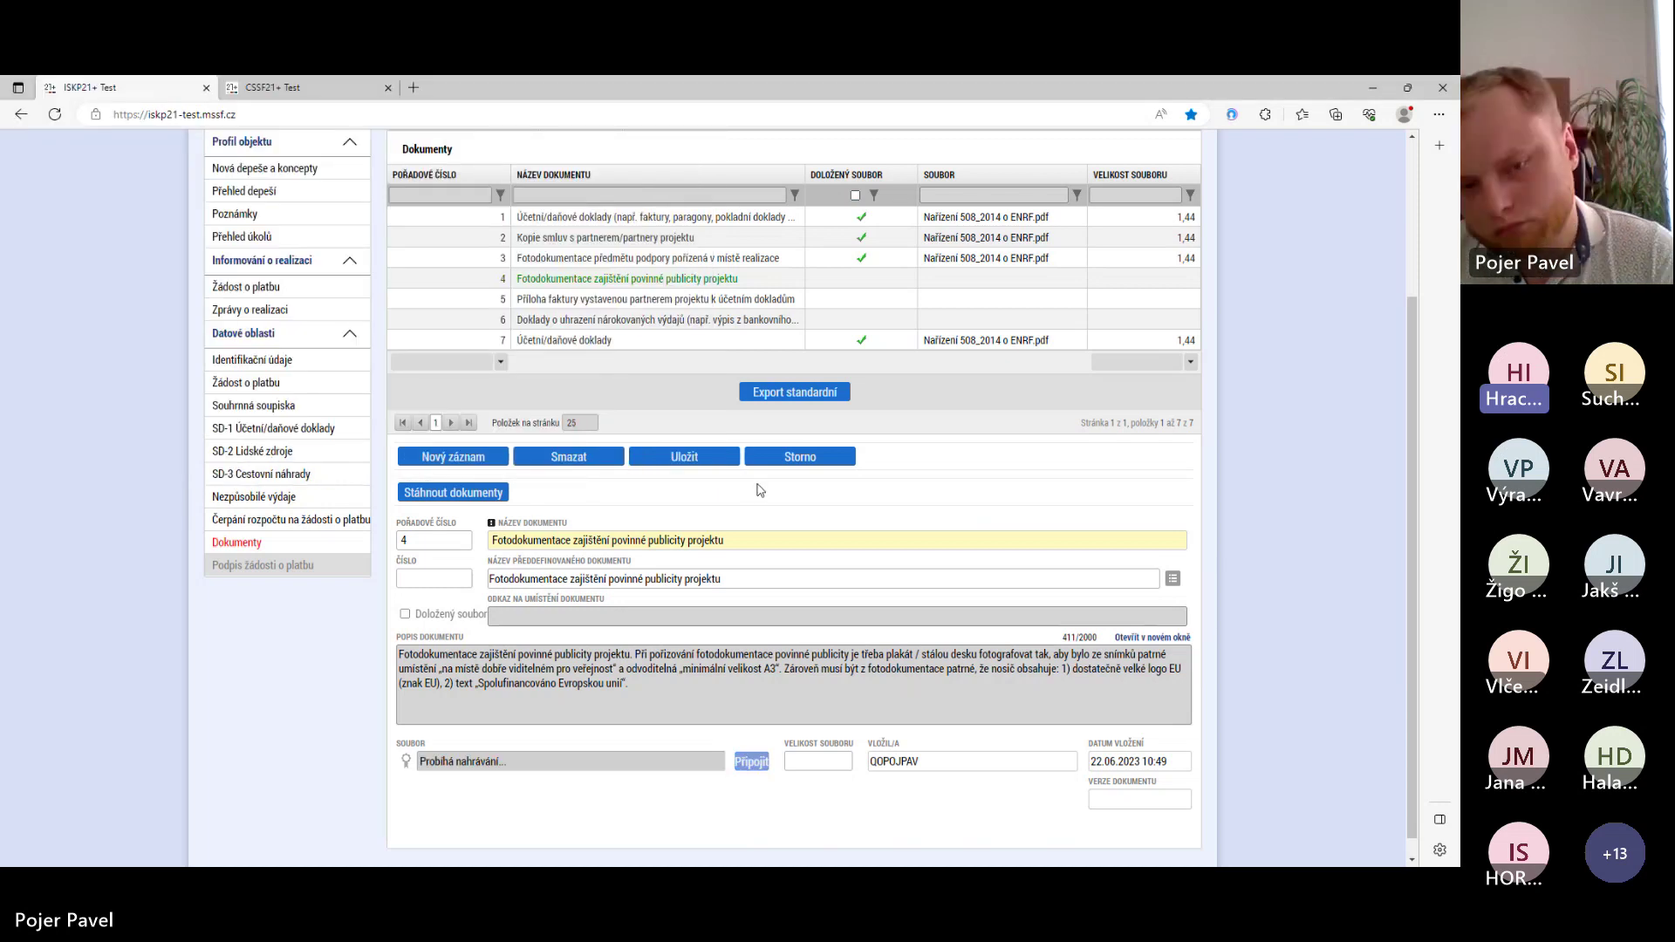
click(698, 459)
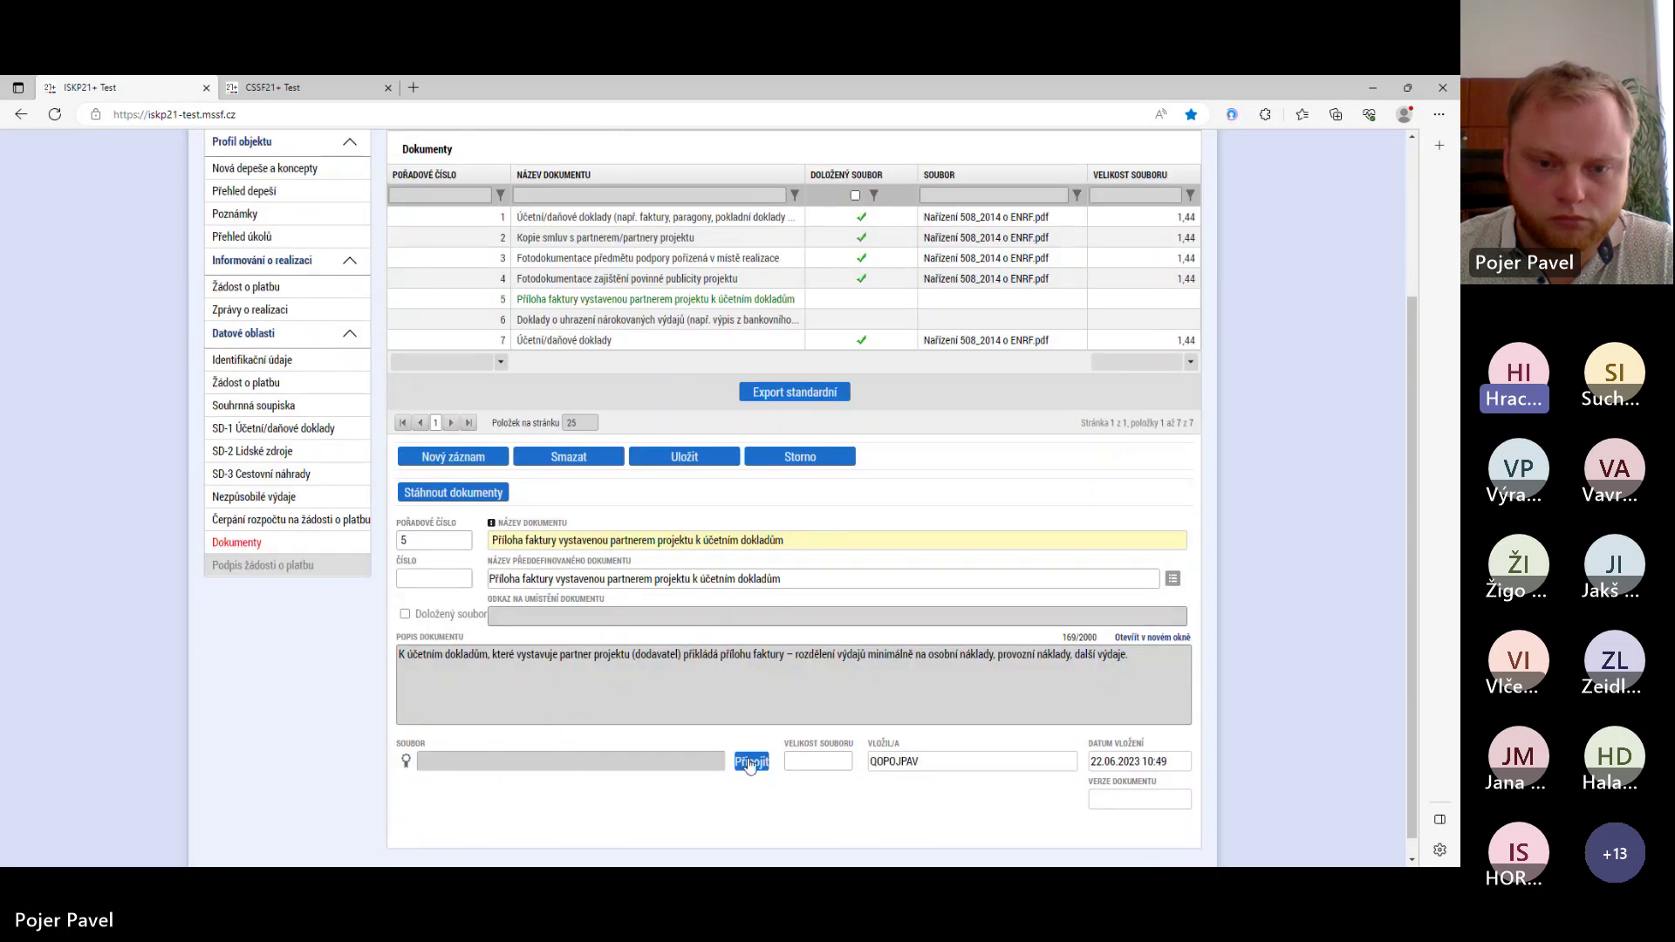
click(751, 762)
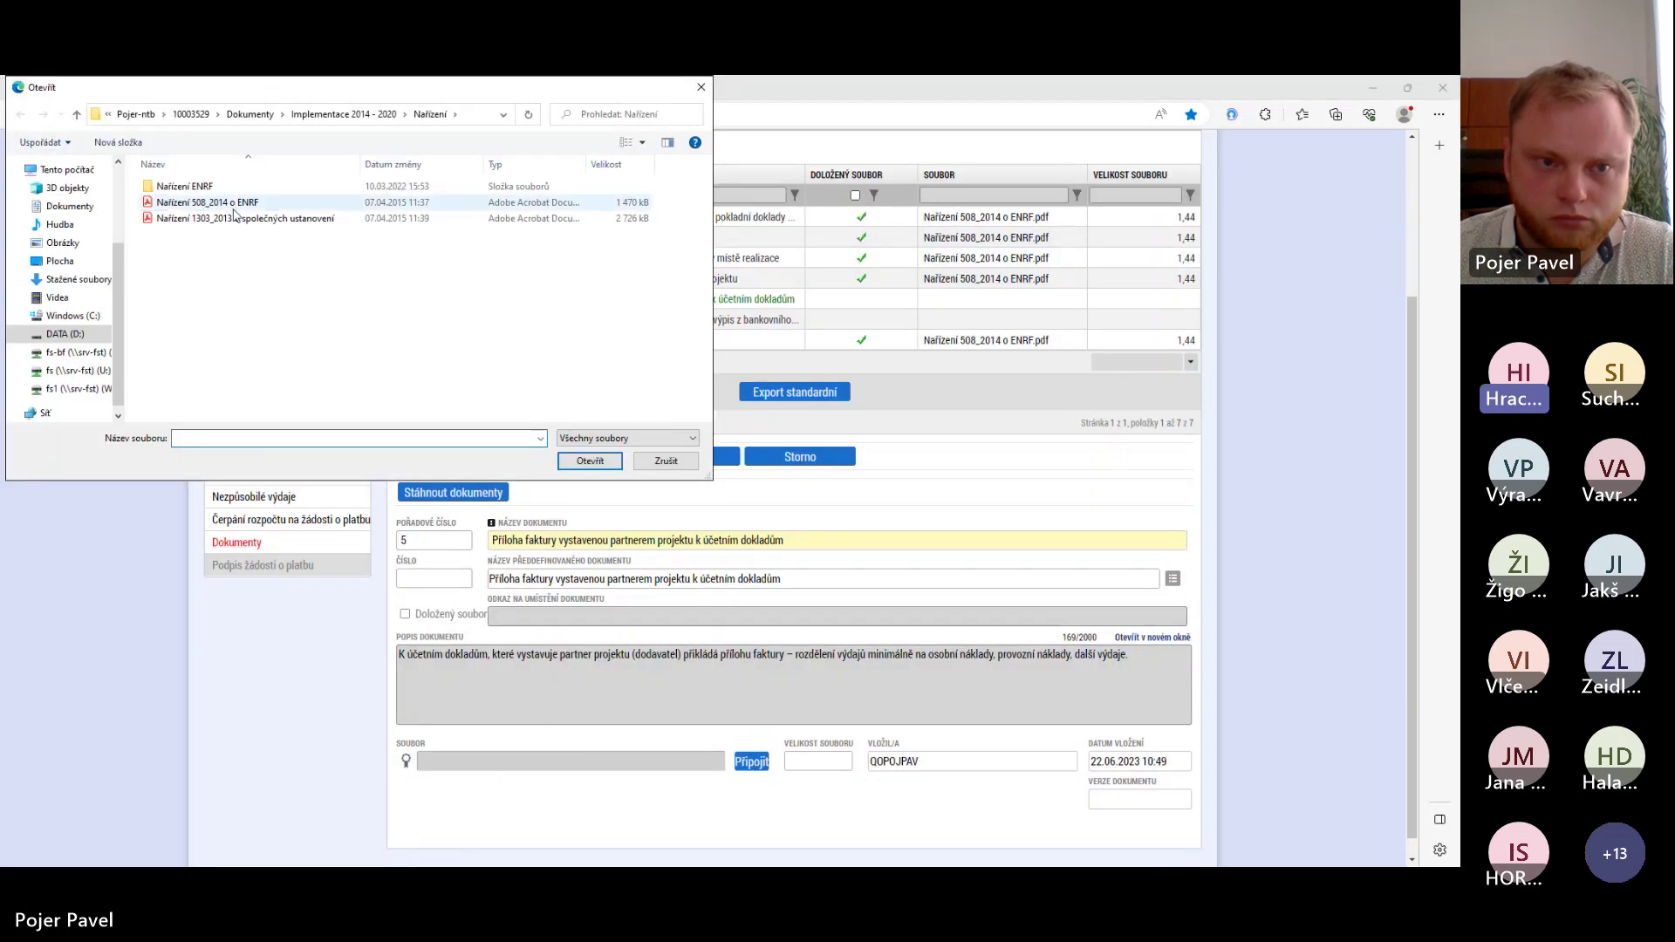
click(590, 460)
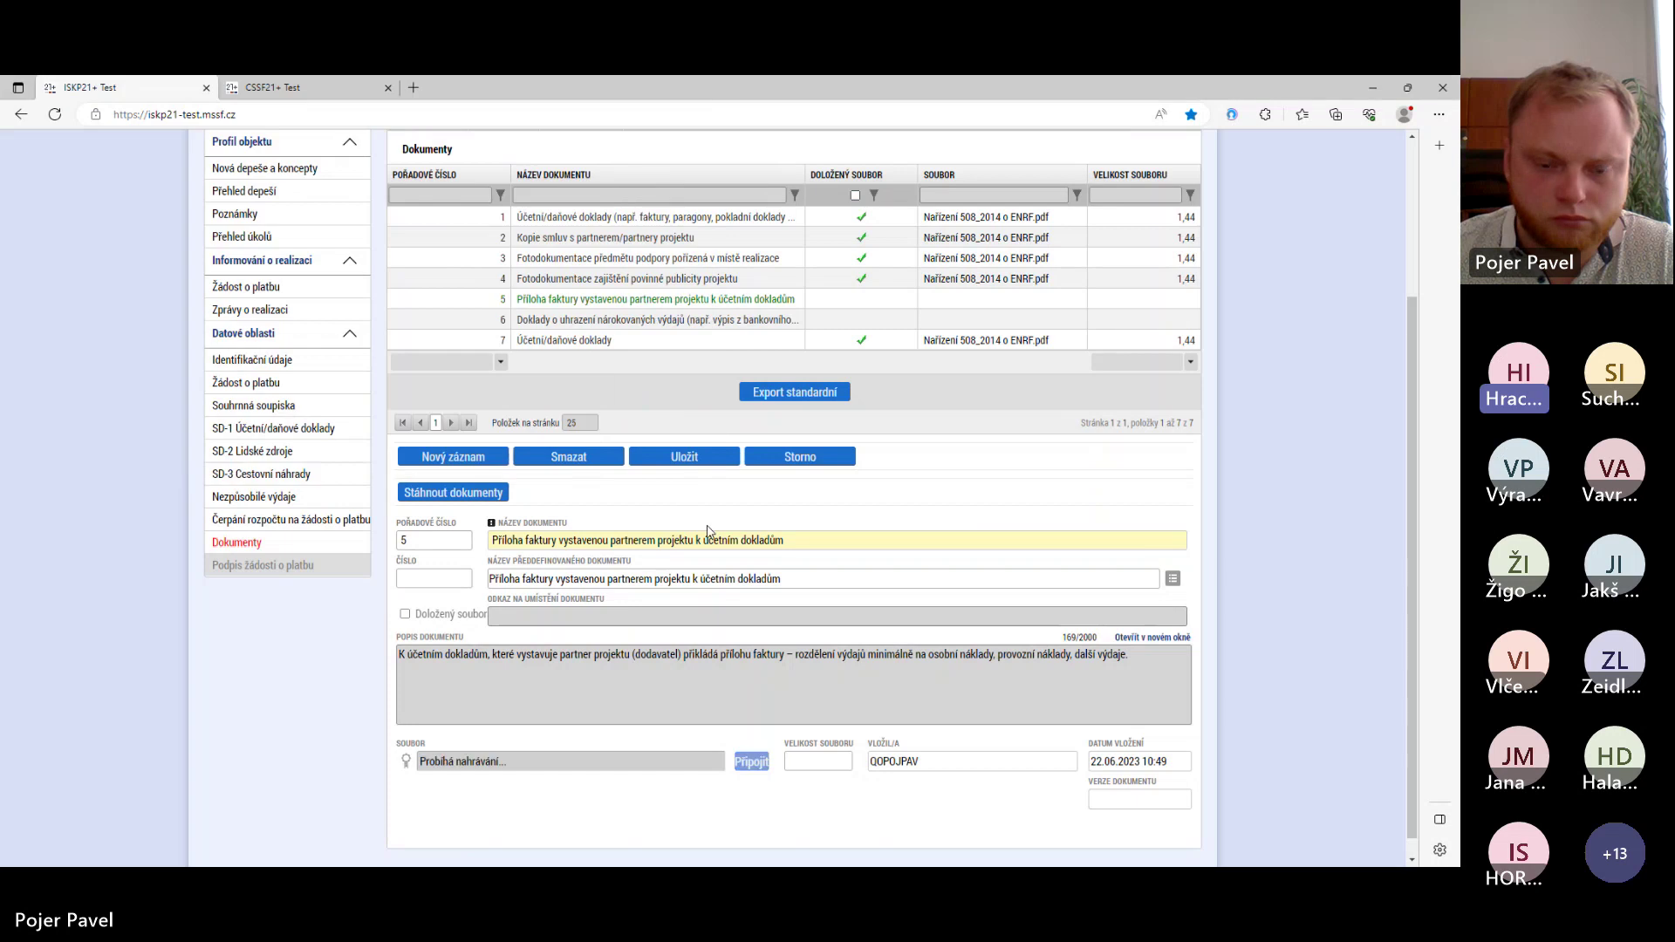
click(685, 457)
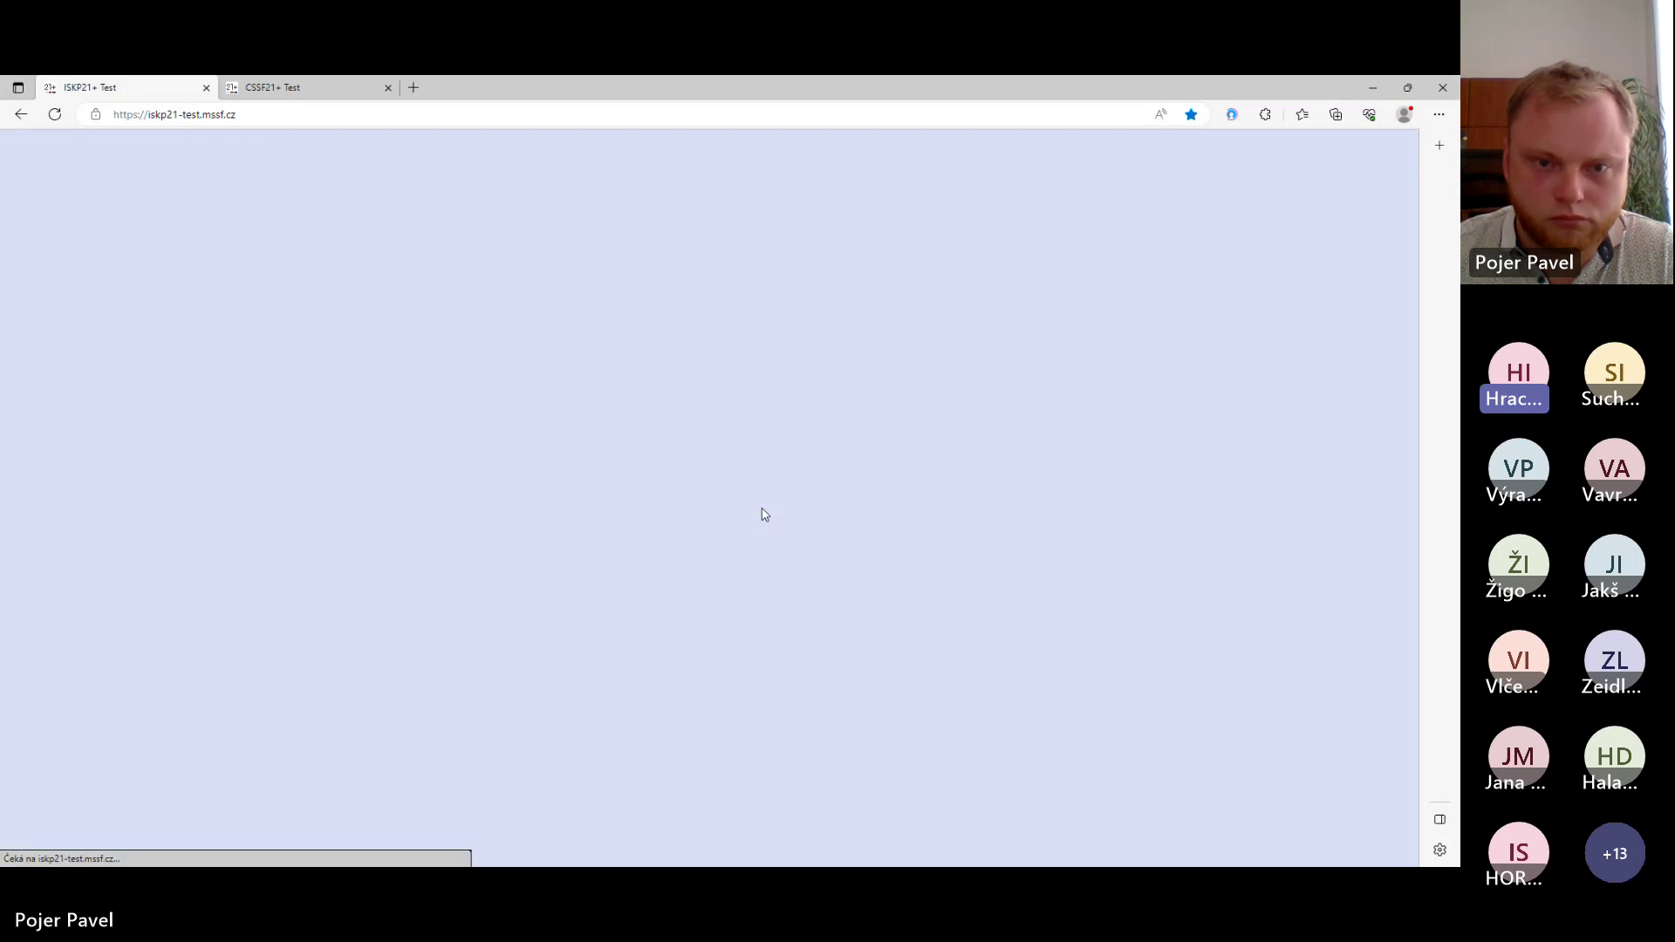
- Attach the same regulation PDF to document 6, the proof of paid expenses, and save it
click(602, 320)
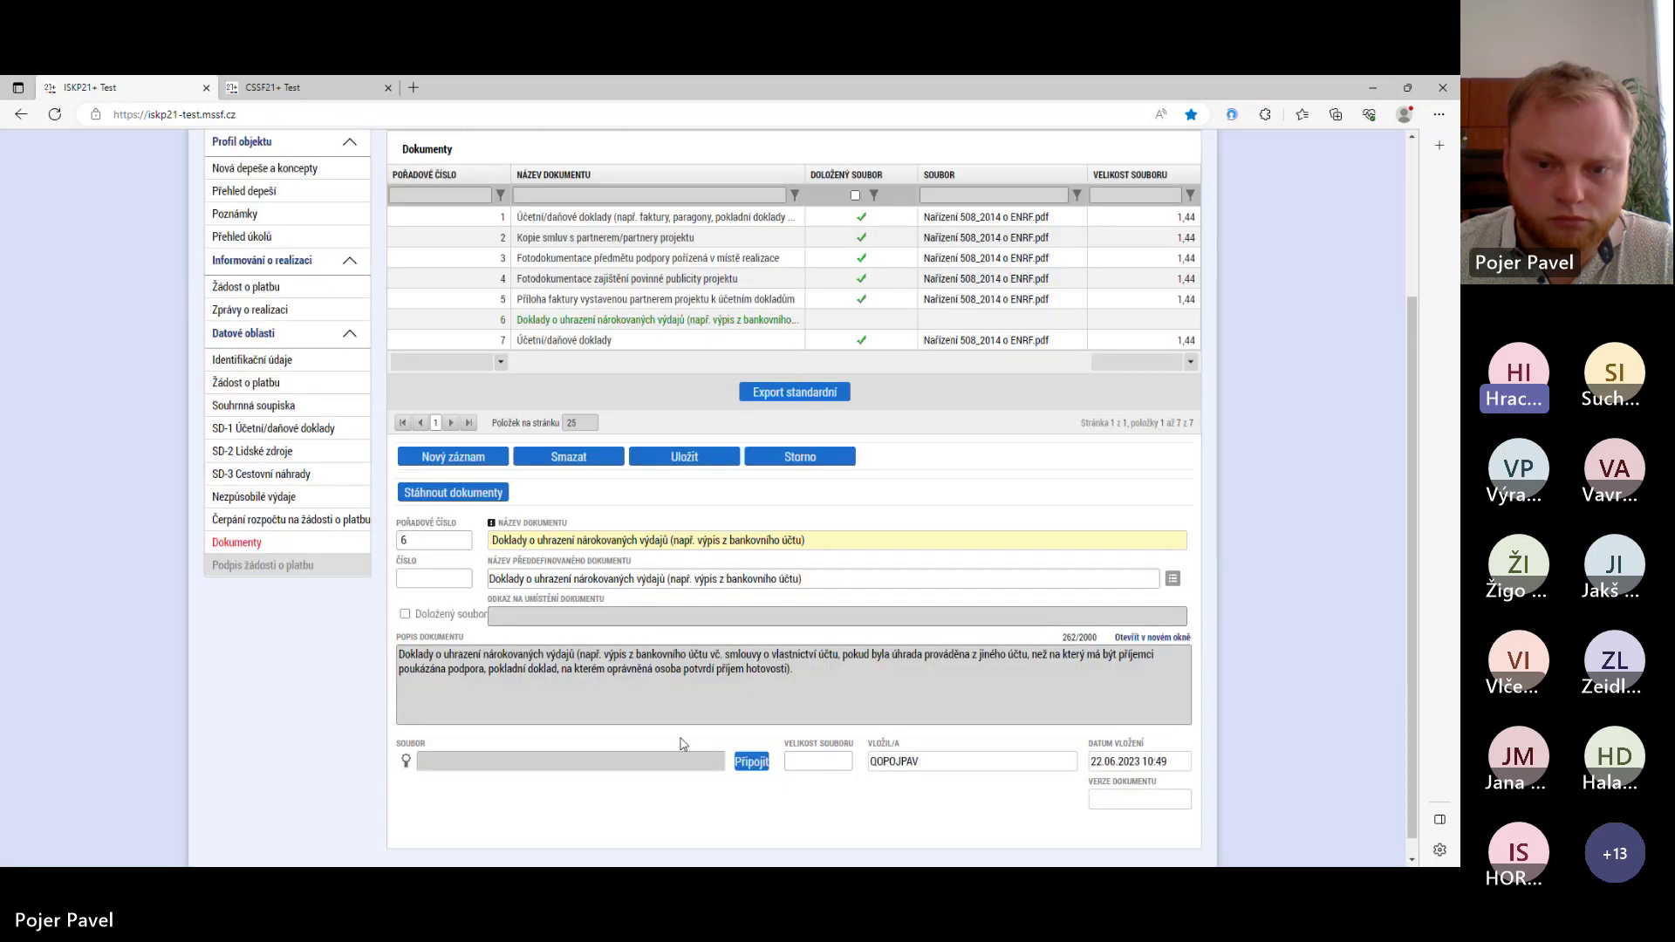
click(752, 762)
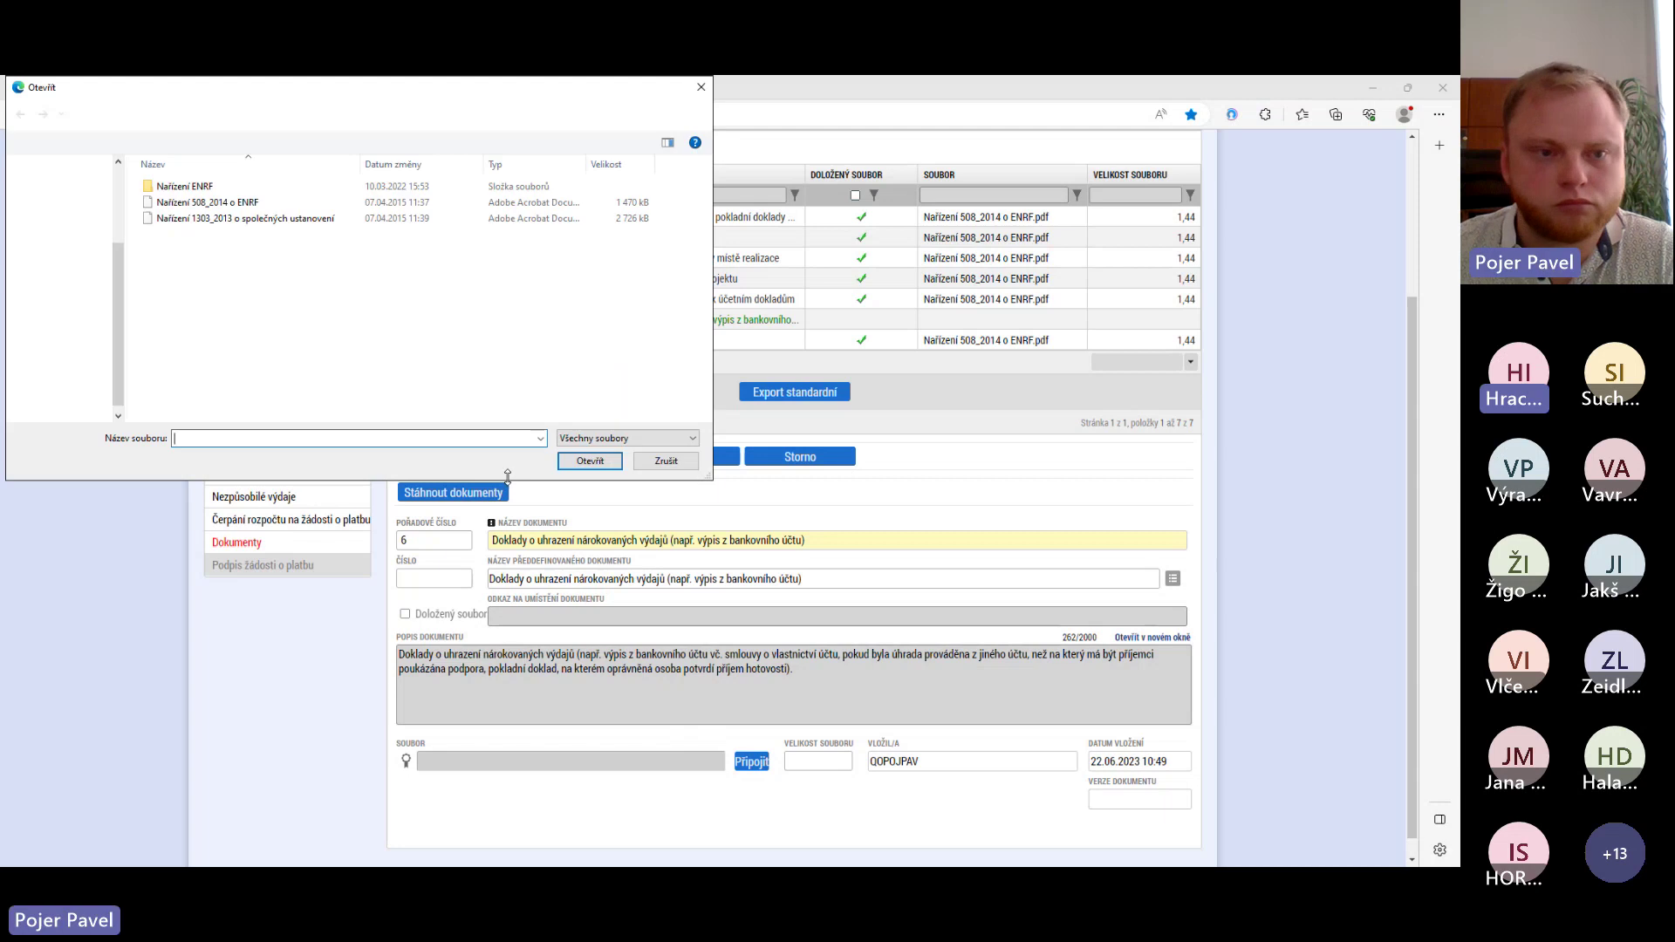
click(590, 461)
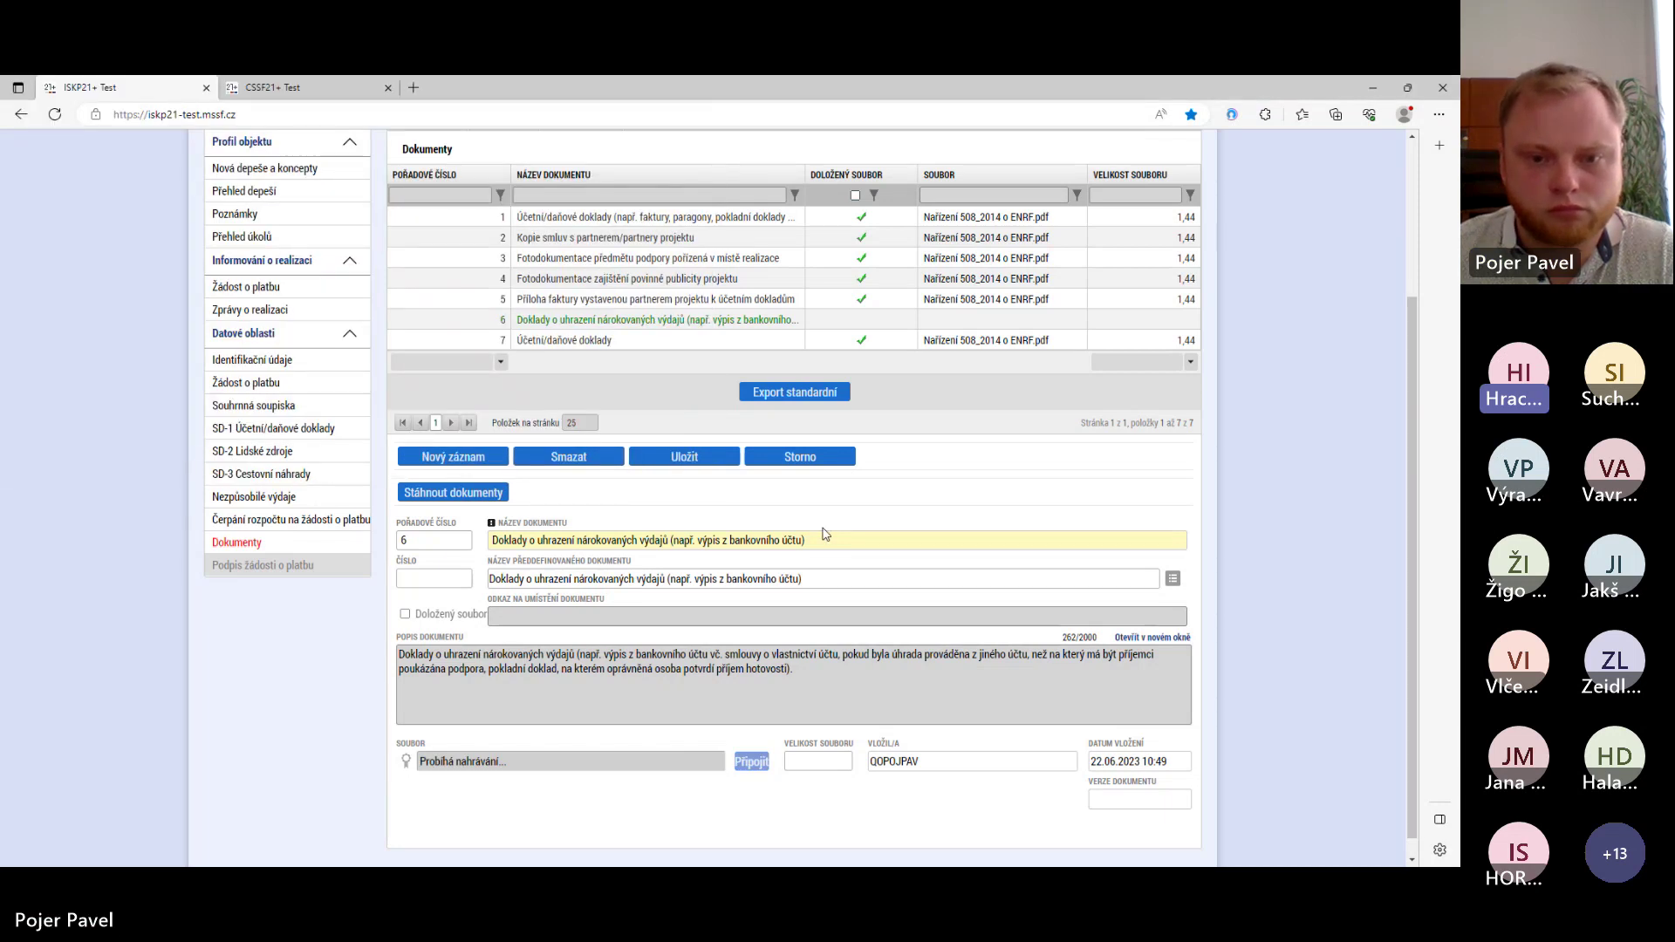
click(687, 460)
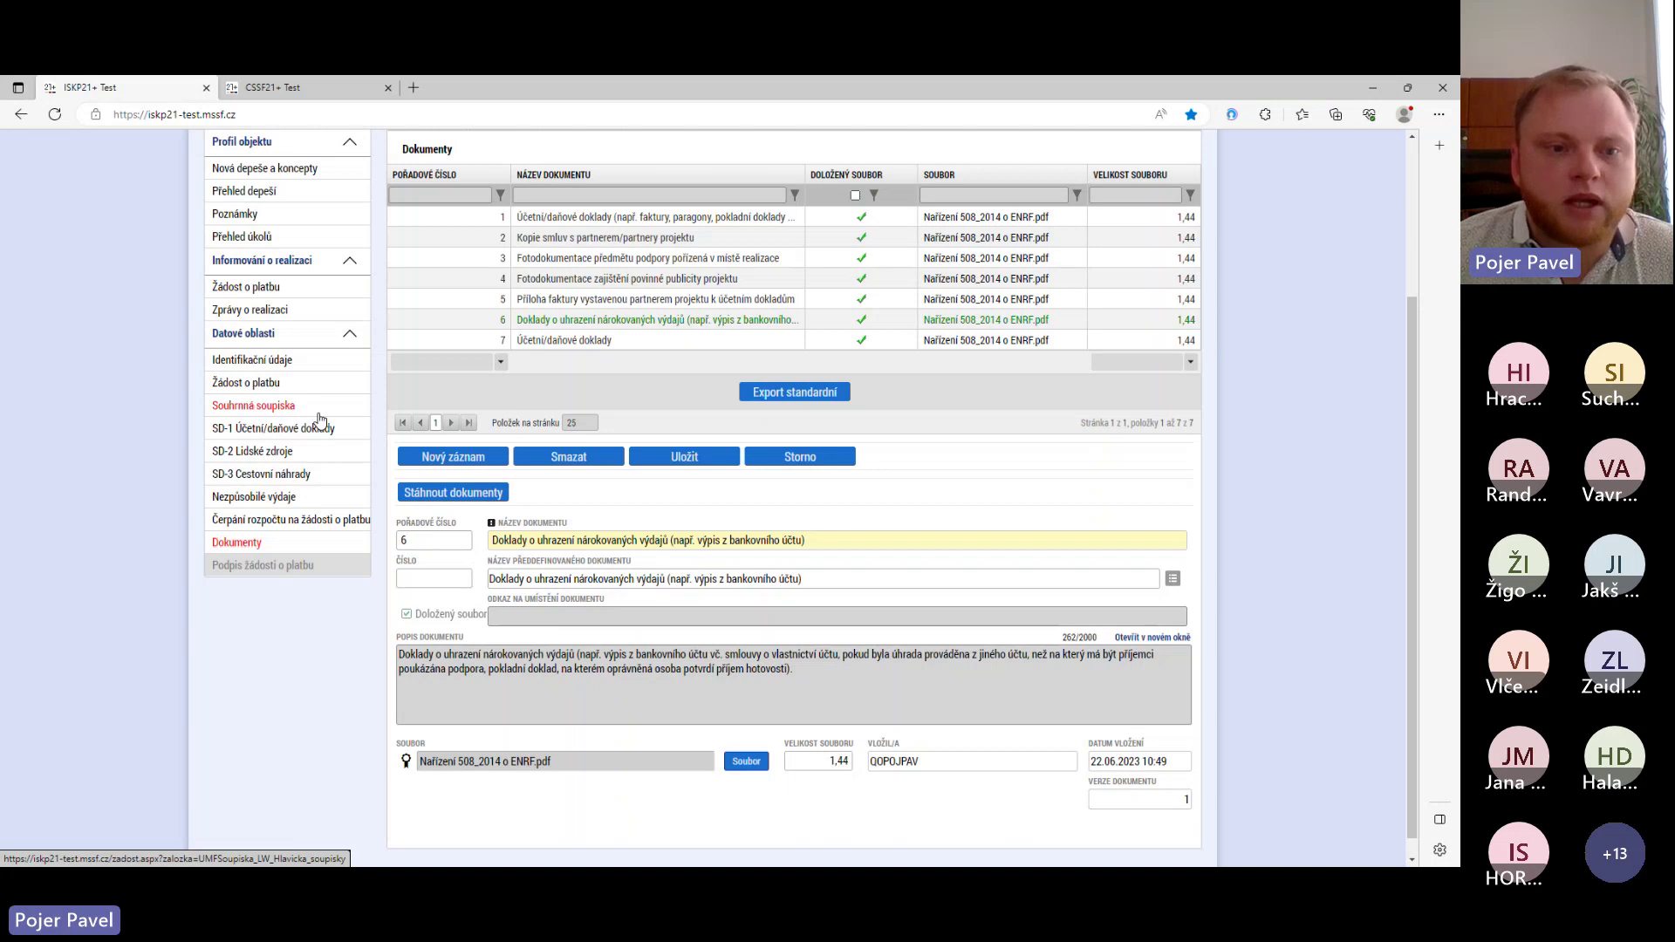
- Fill the Souhrnná soupiska financial data from its documents, giving 122 500,00 eligible expenses
click(288, 410)
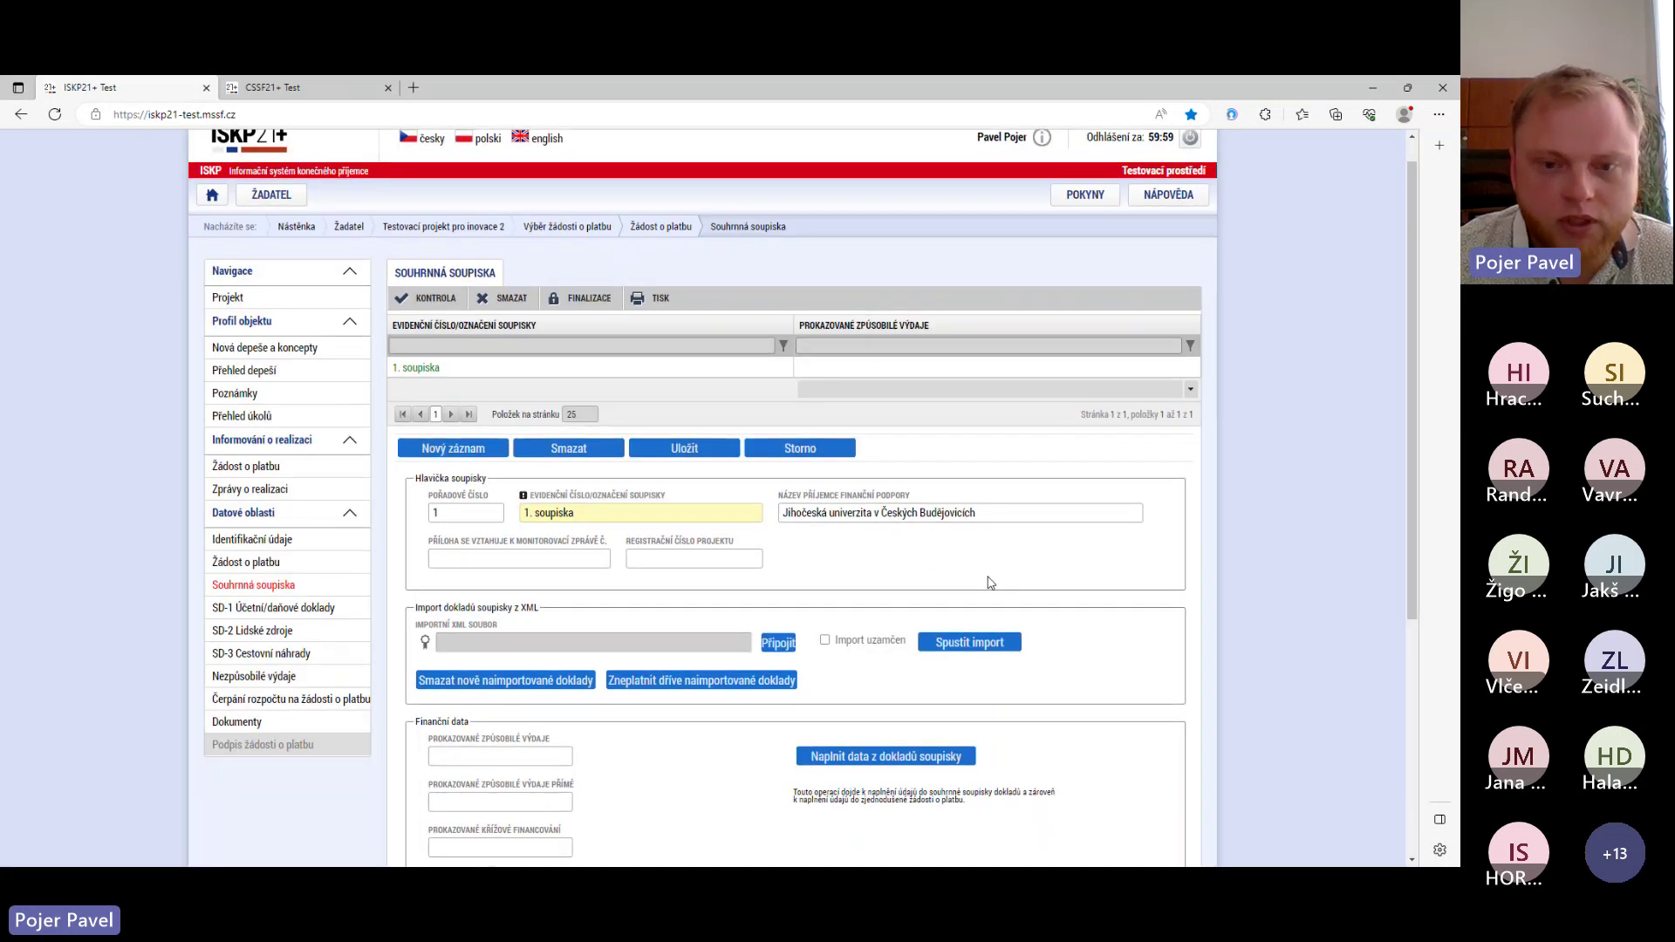
scroll(990, 583, down, 4)
scroll(898, 508, up, 1)
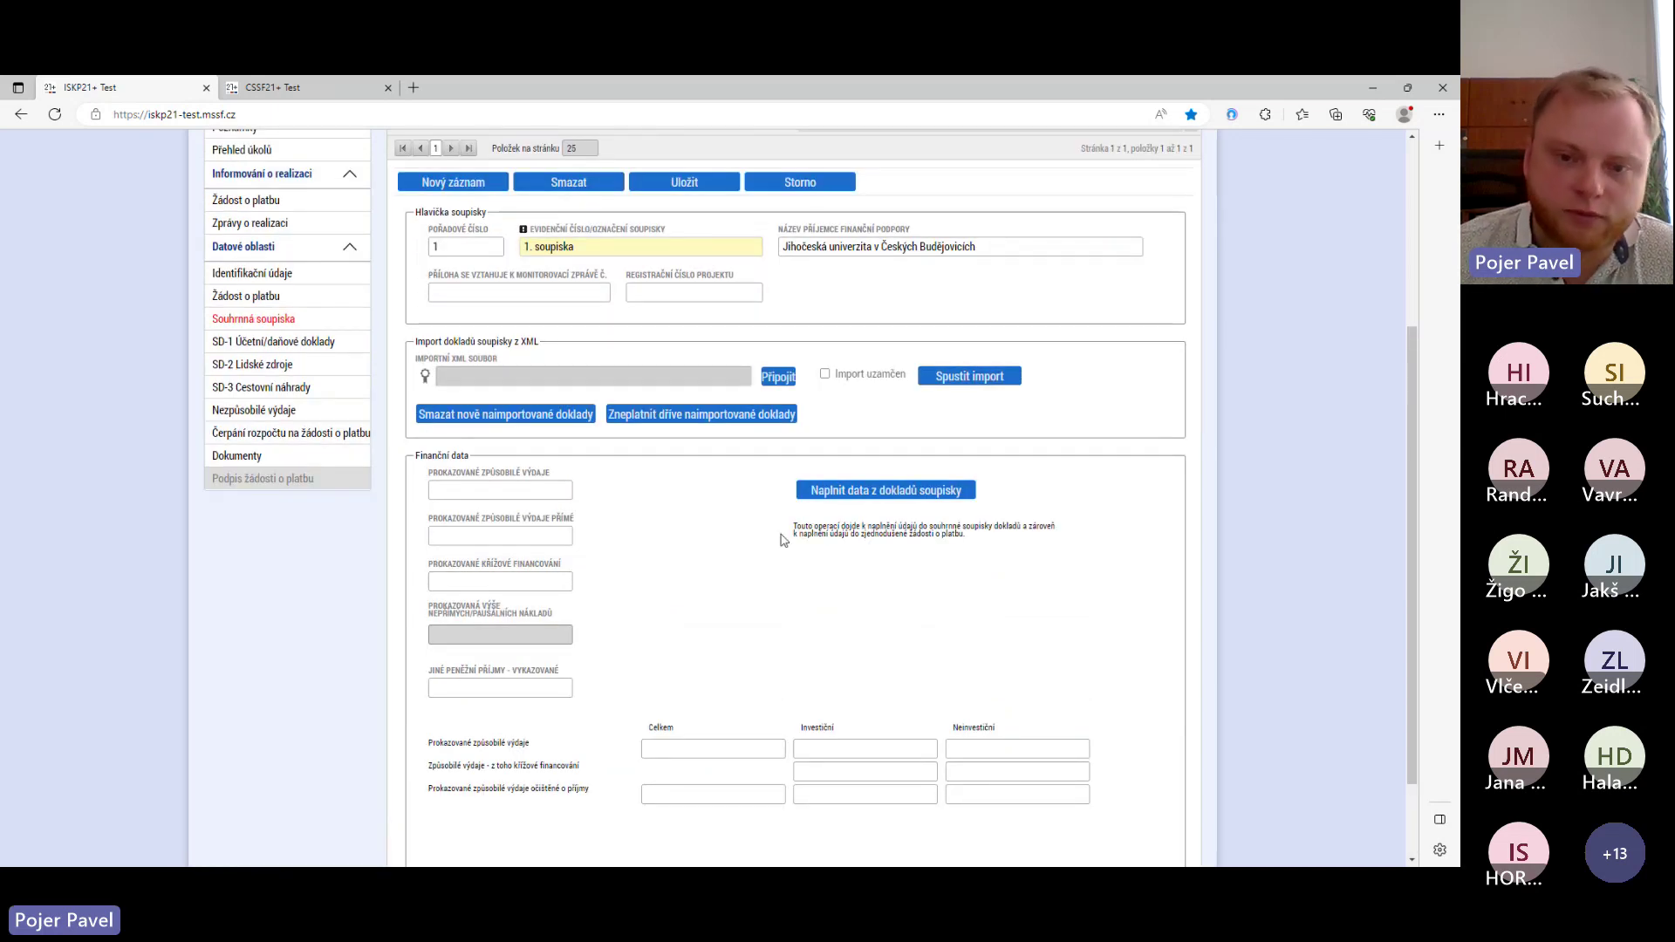
click(908, 498)
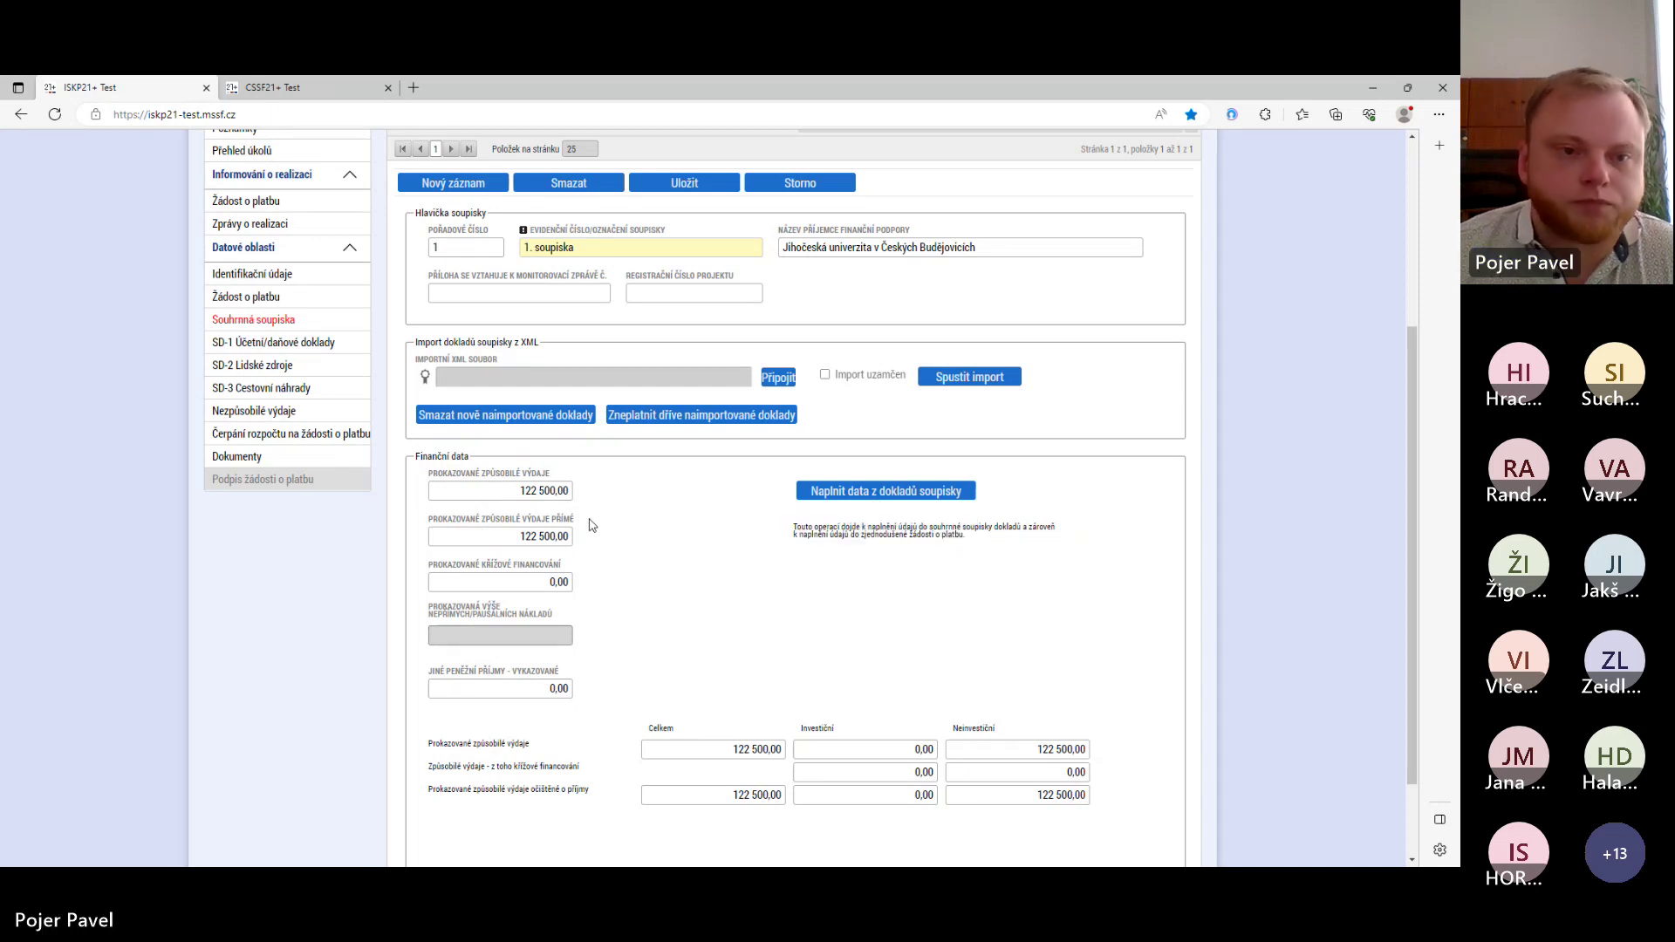
- Review the SD-1 Účetní/daňové doklady, then return to the Žádost o platbu summary showing 122 500,00
click(268, 301)
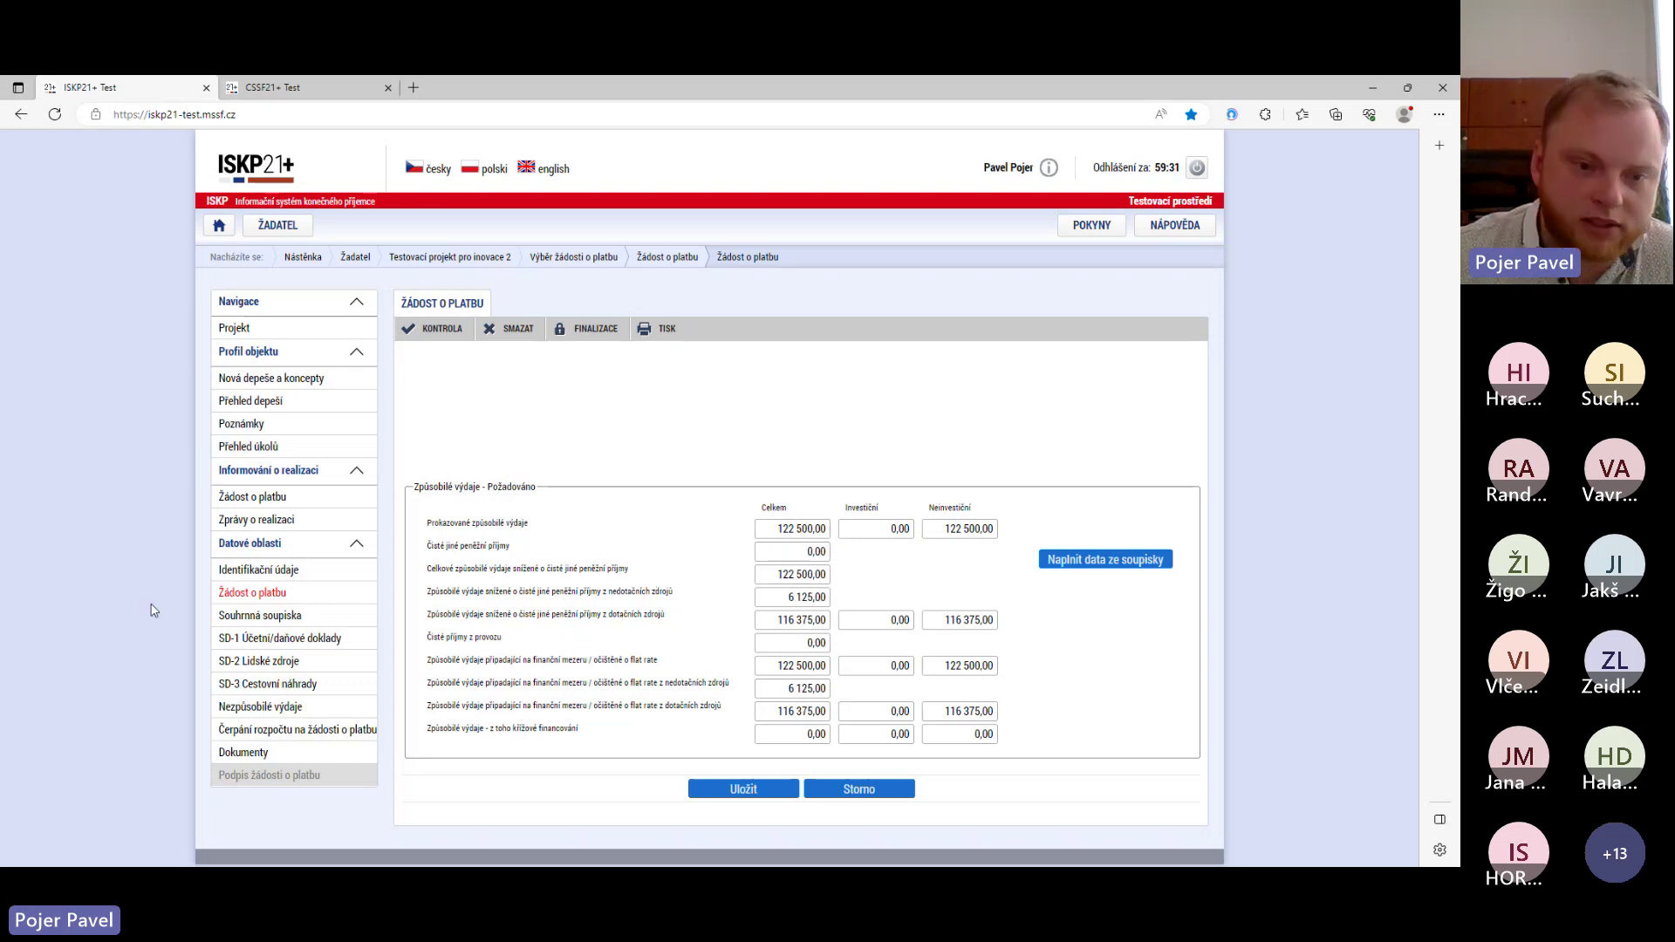
click(270, 639)
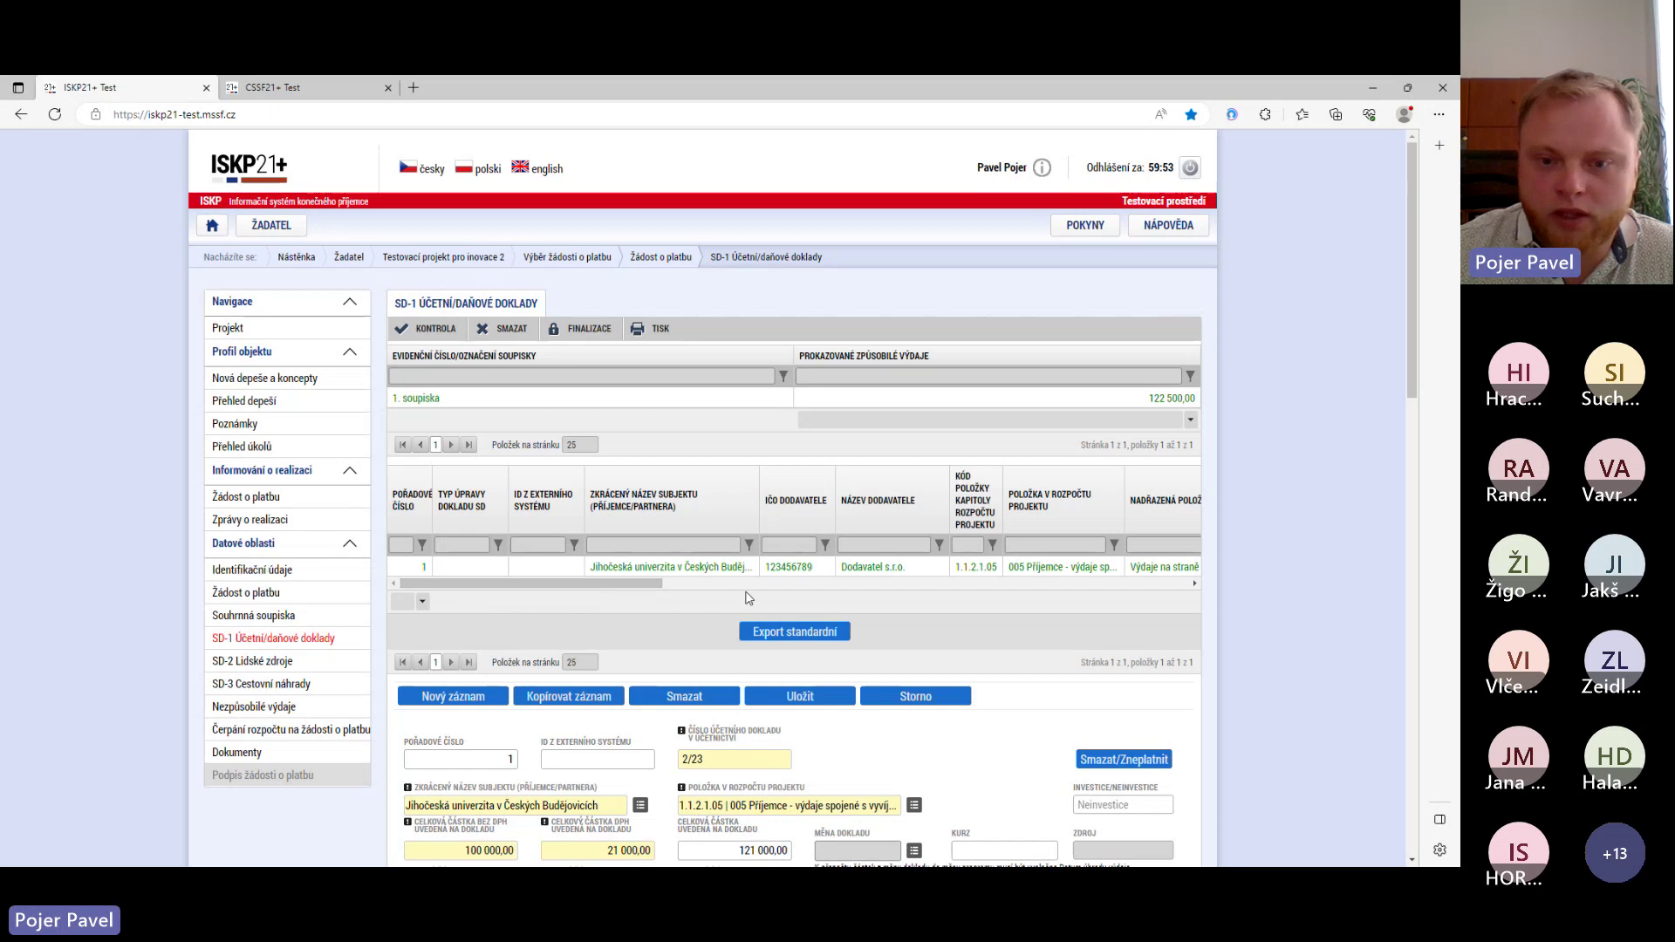
scroll(862, 602, down, 2)
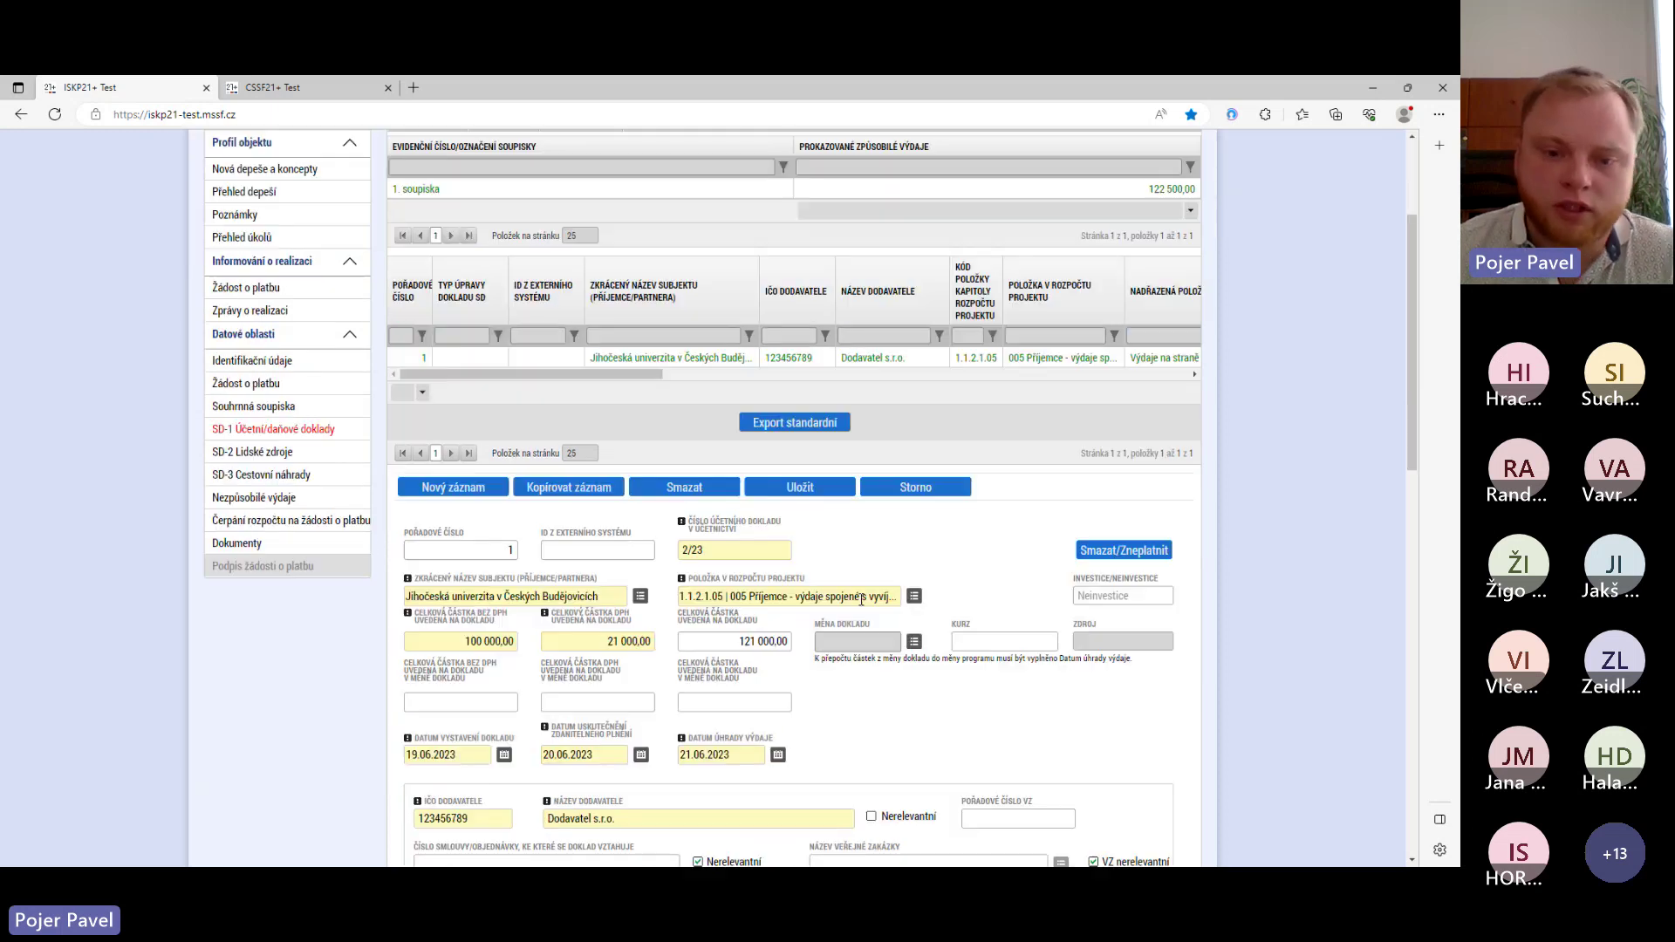
scroll(862, 601, down, 1)
scroll(860, 605, down, 1)
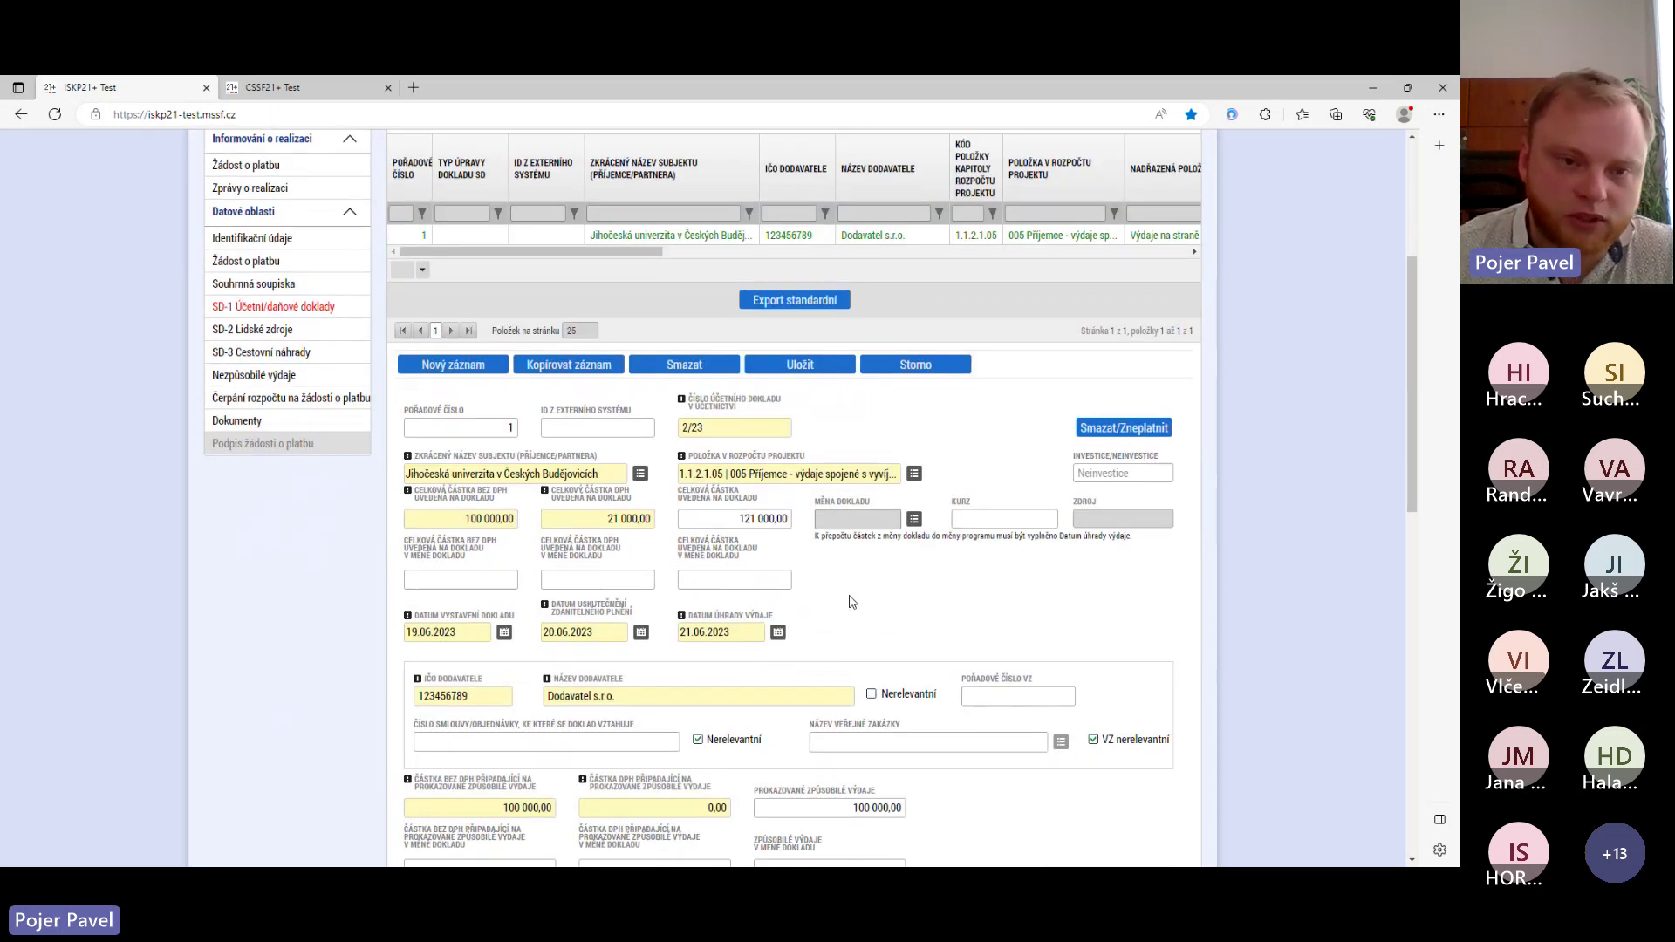
scroll(852, 602, up, 2)
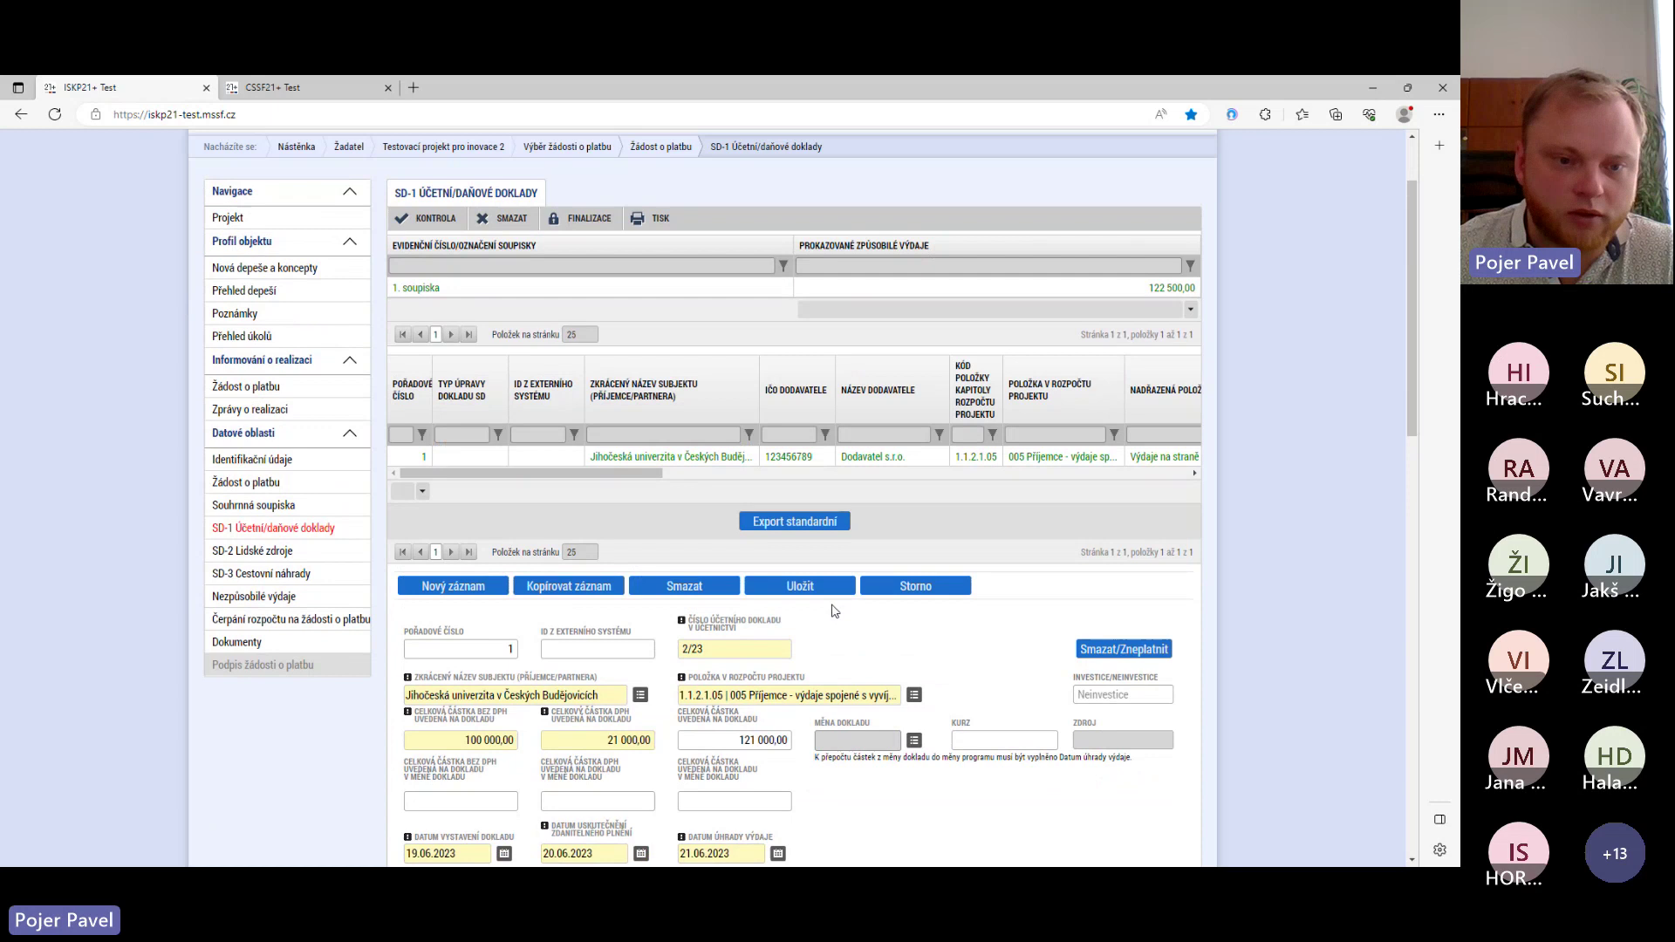
click(270, 488)
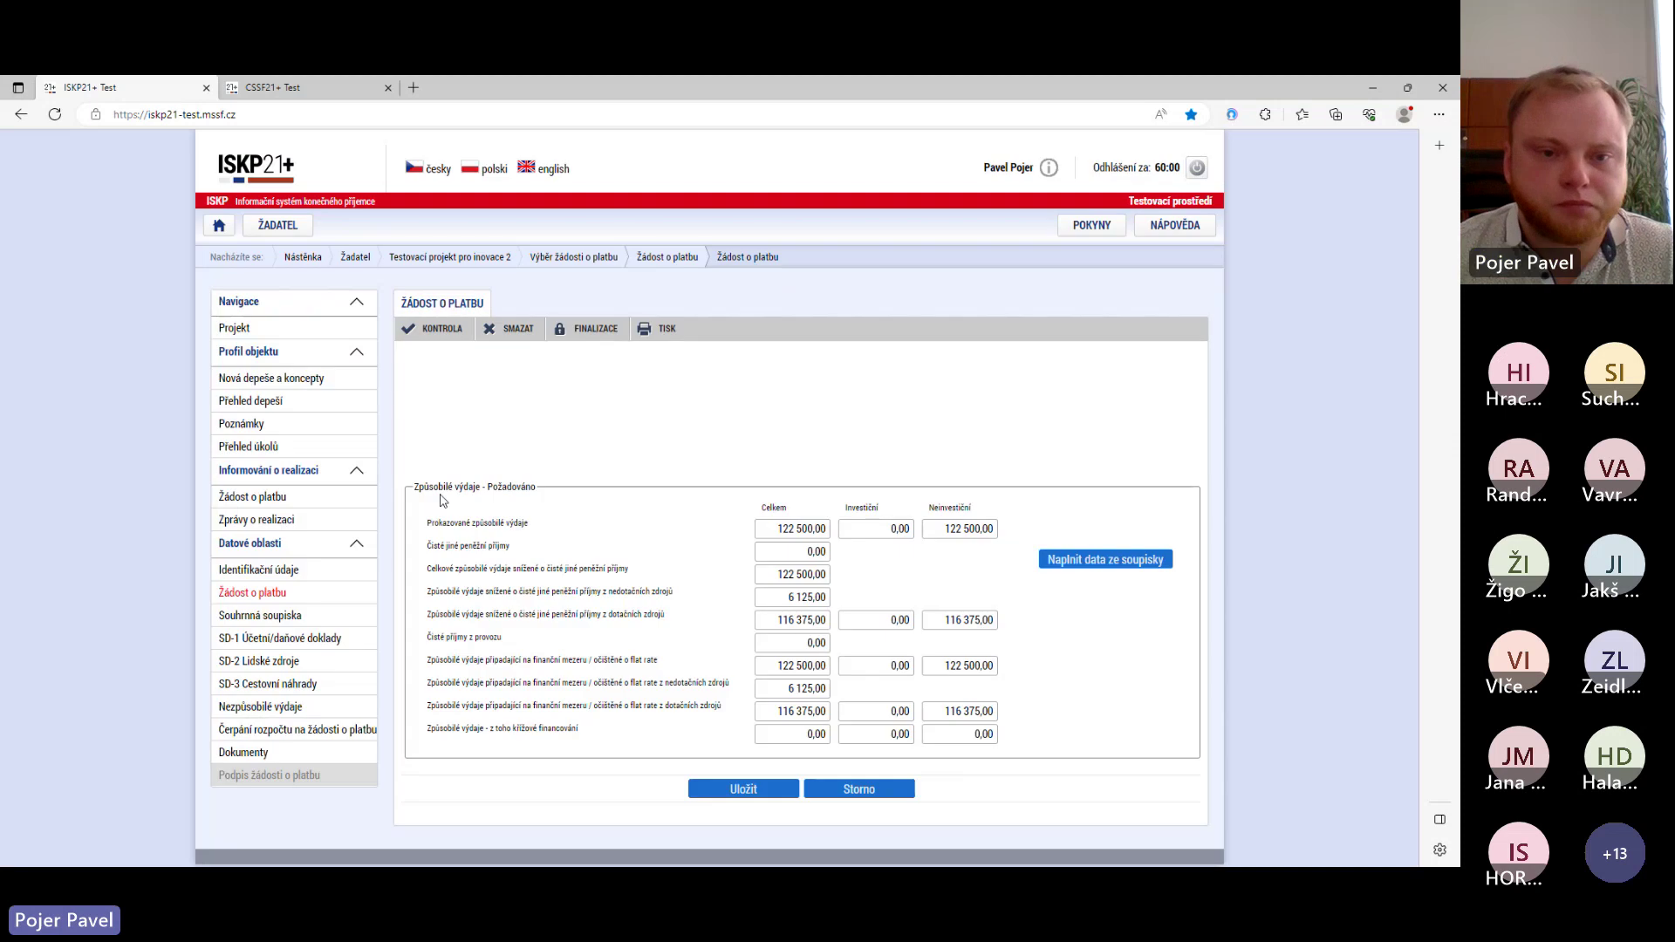
- Run KONTROLA on the payment request and review the amount-mismatch warning
click(445, 332)
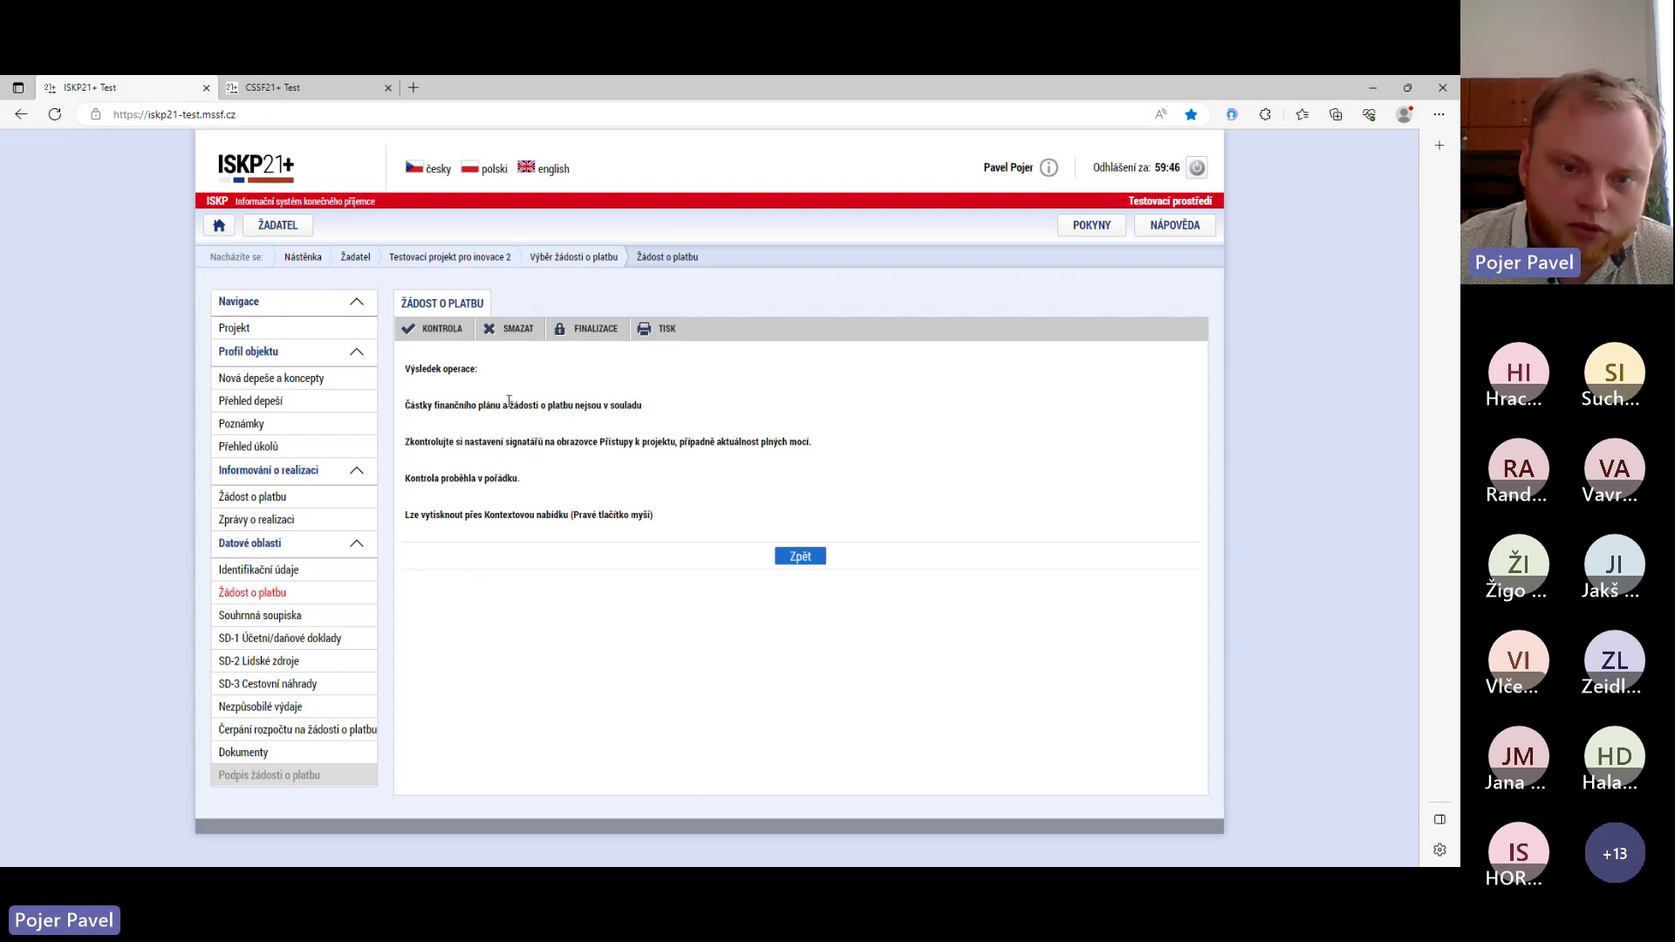
drag(639, 405, 429, 412)
click(453, 443)
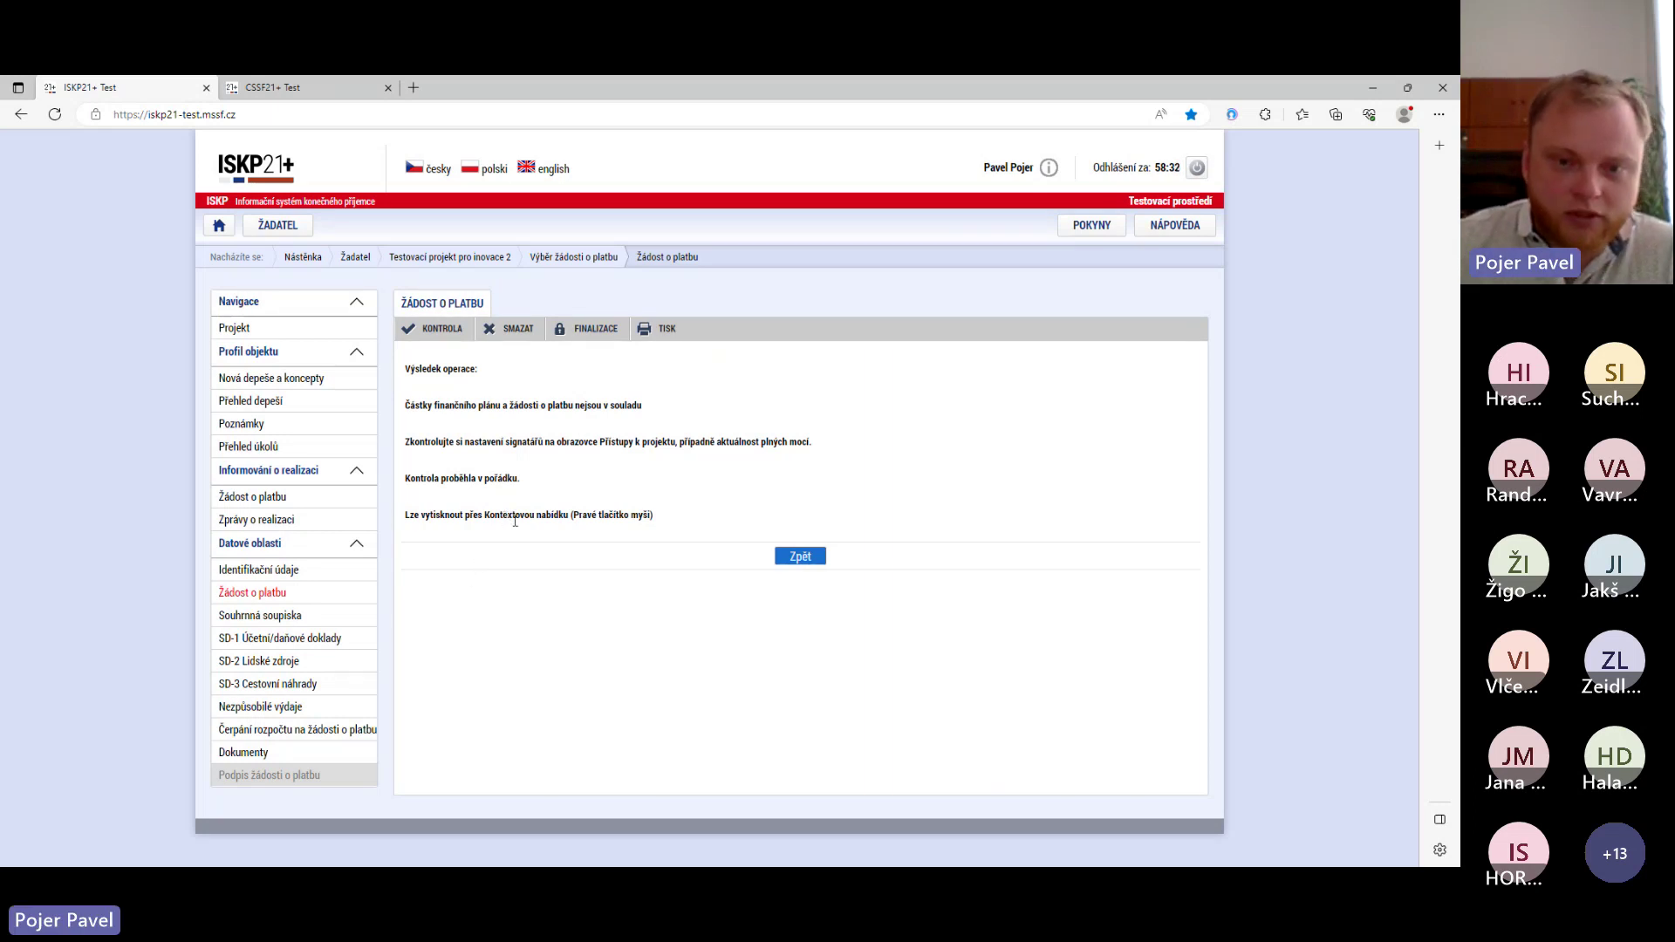
- Finalize the payment request and confirm with Ano
click(591, 330)
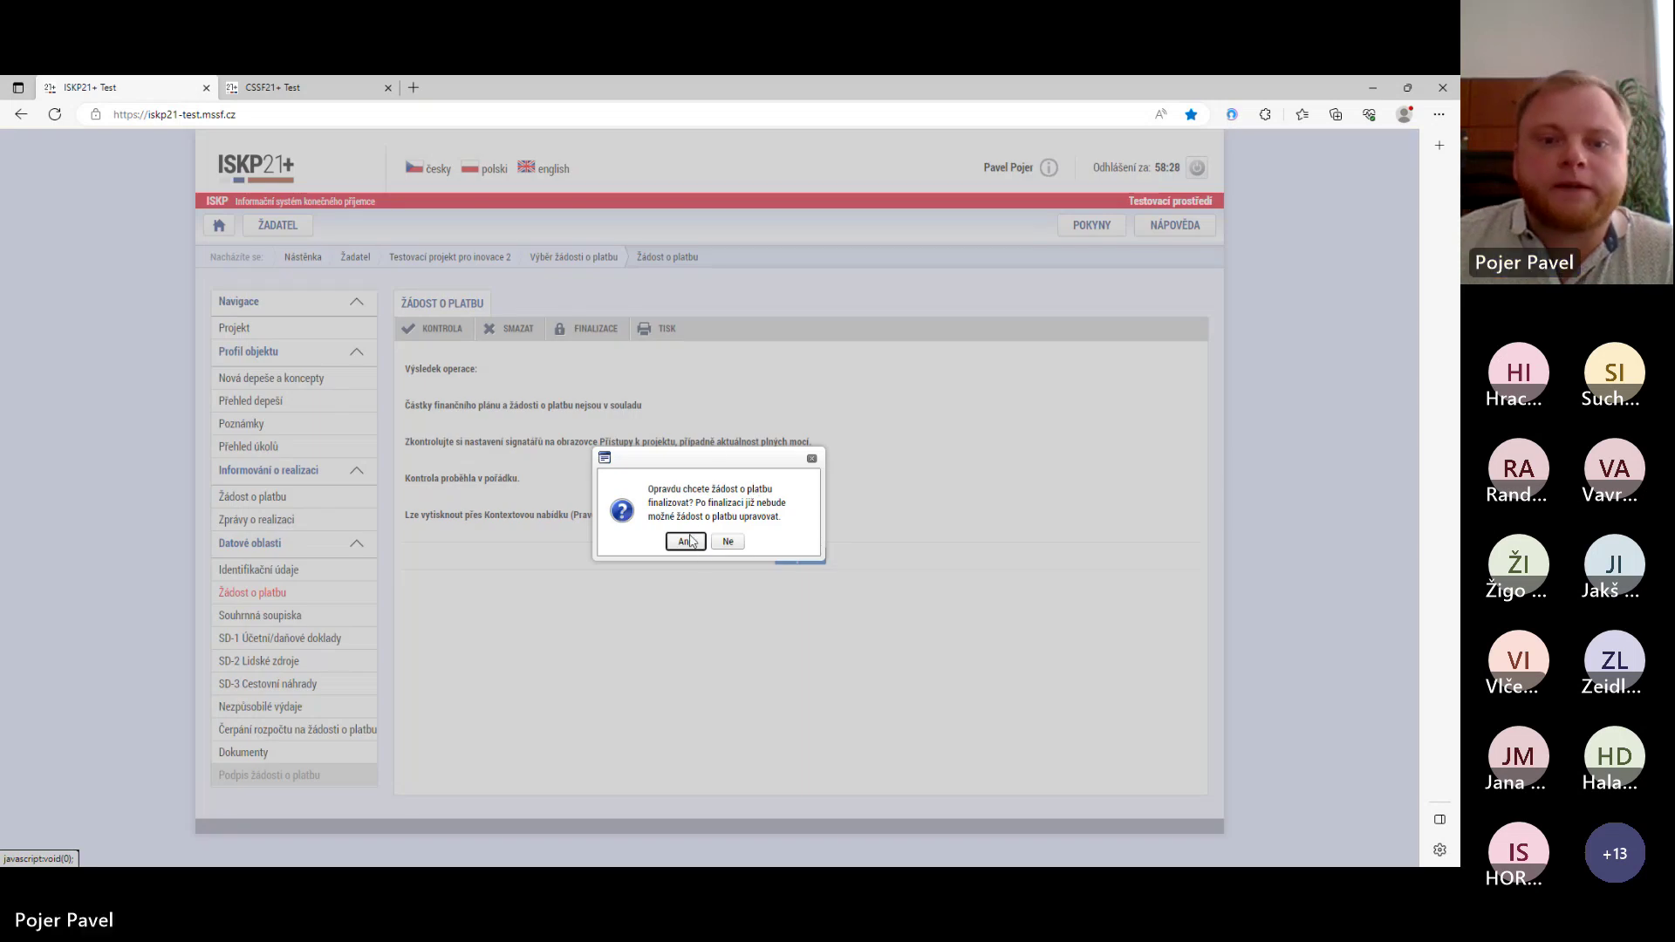
click(685, 542)
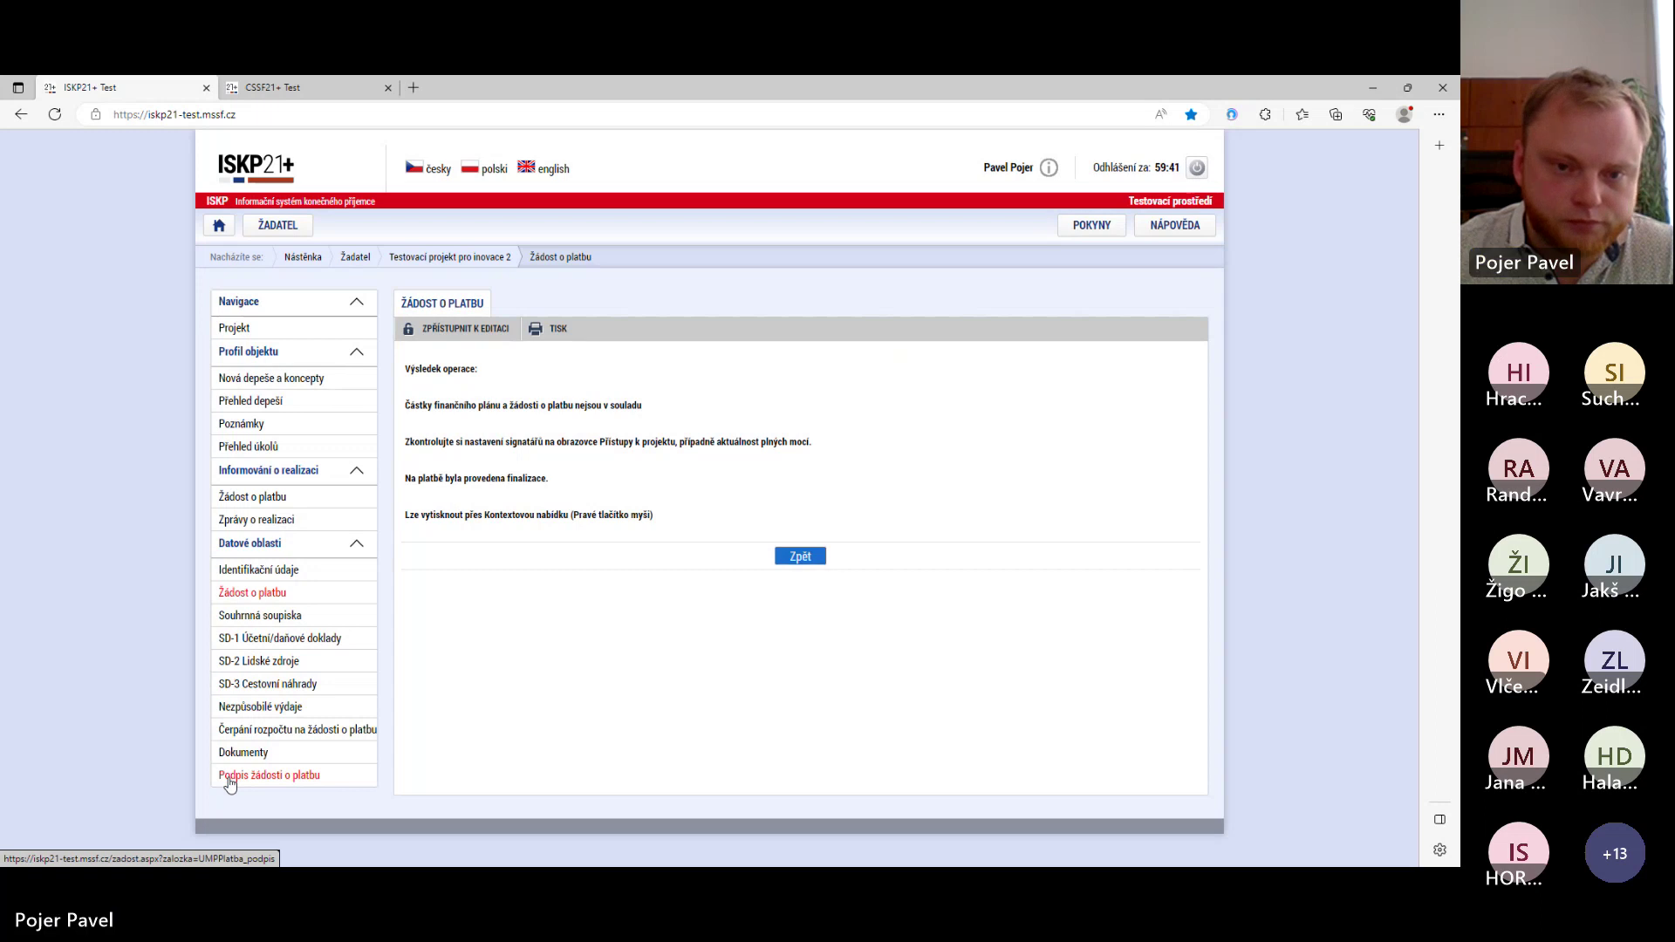
- Create the electronic signature on the payment request via Podpis žádosti o platbu and acknowledge it
click(229, 781)
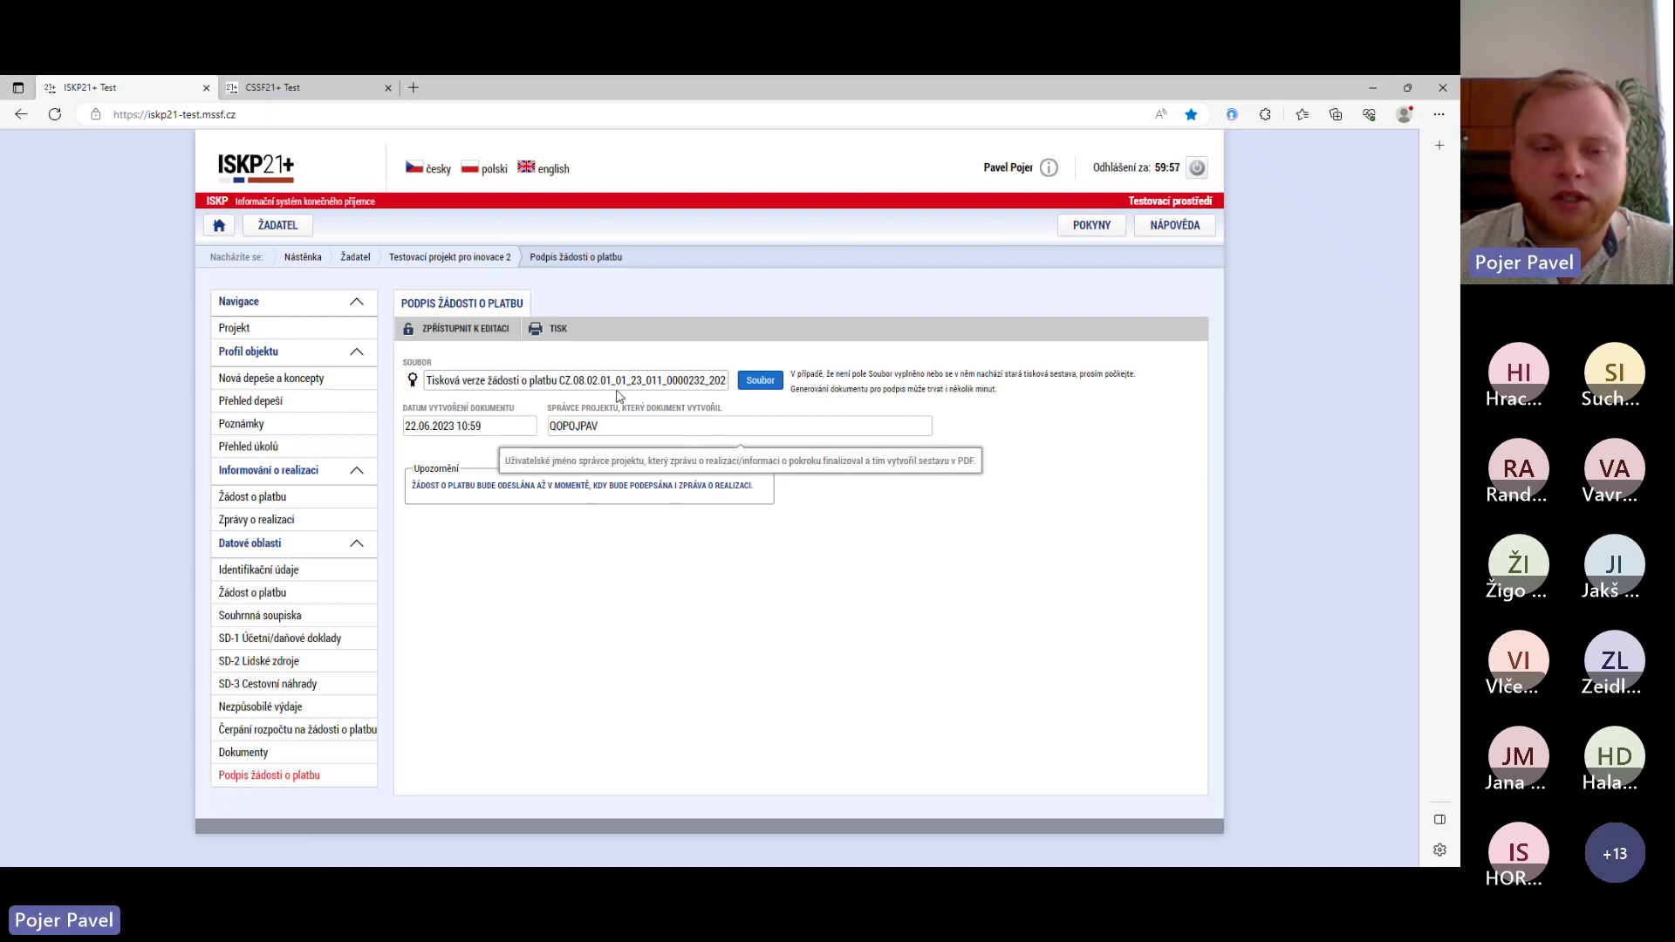
mouse_move(413, 383)
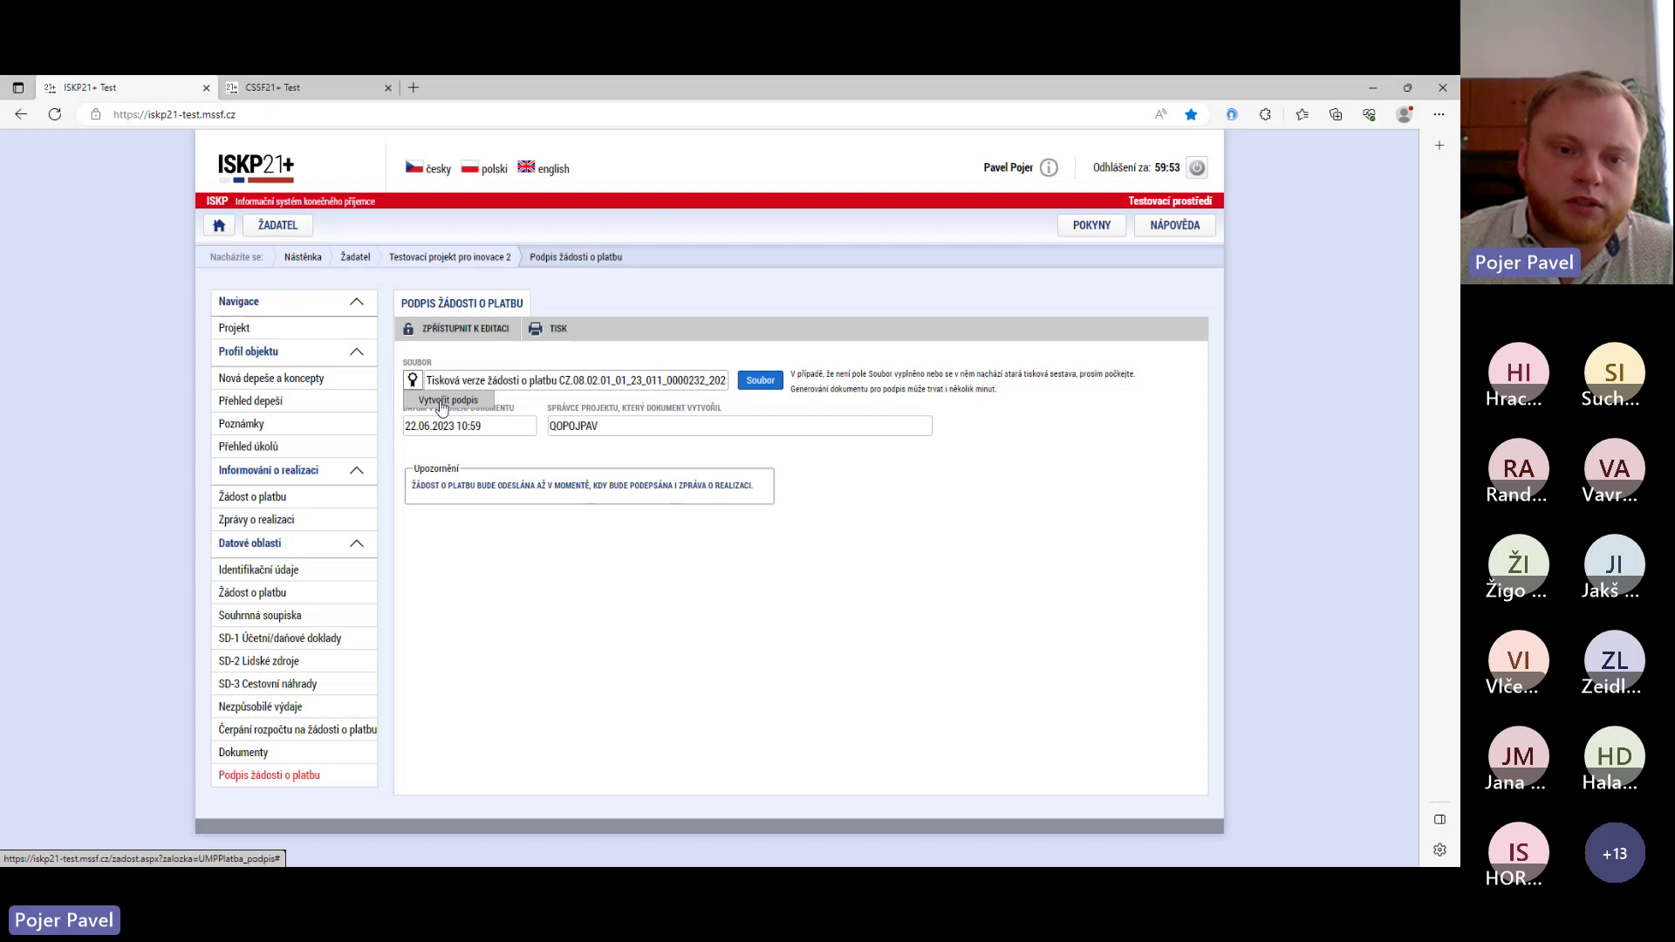
click(442, 403)
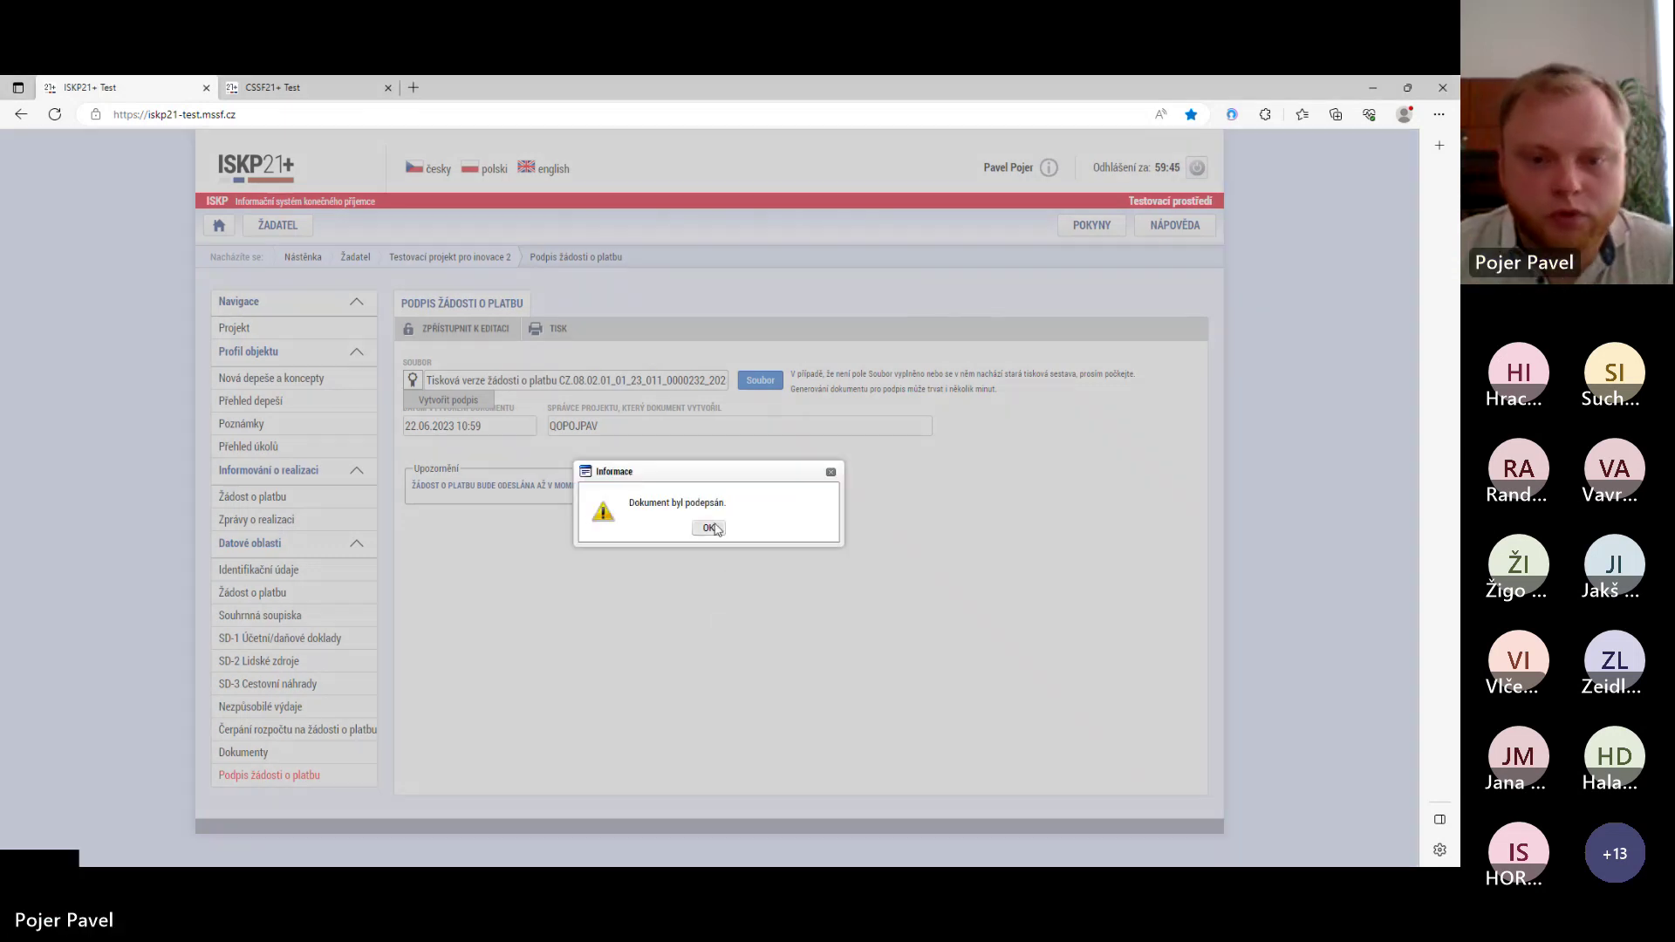
click(709, 527)
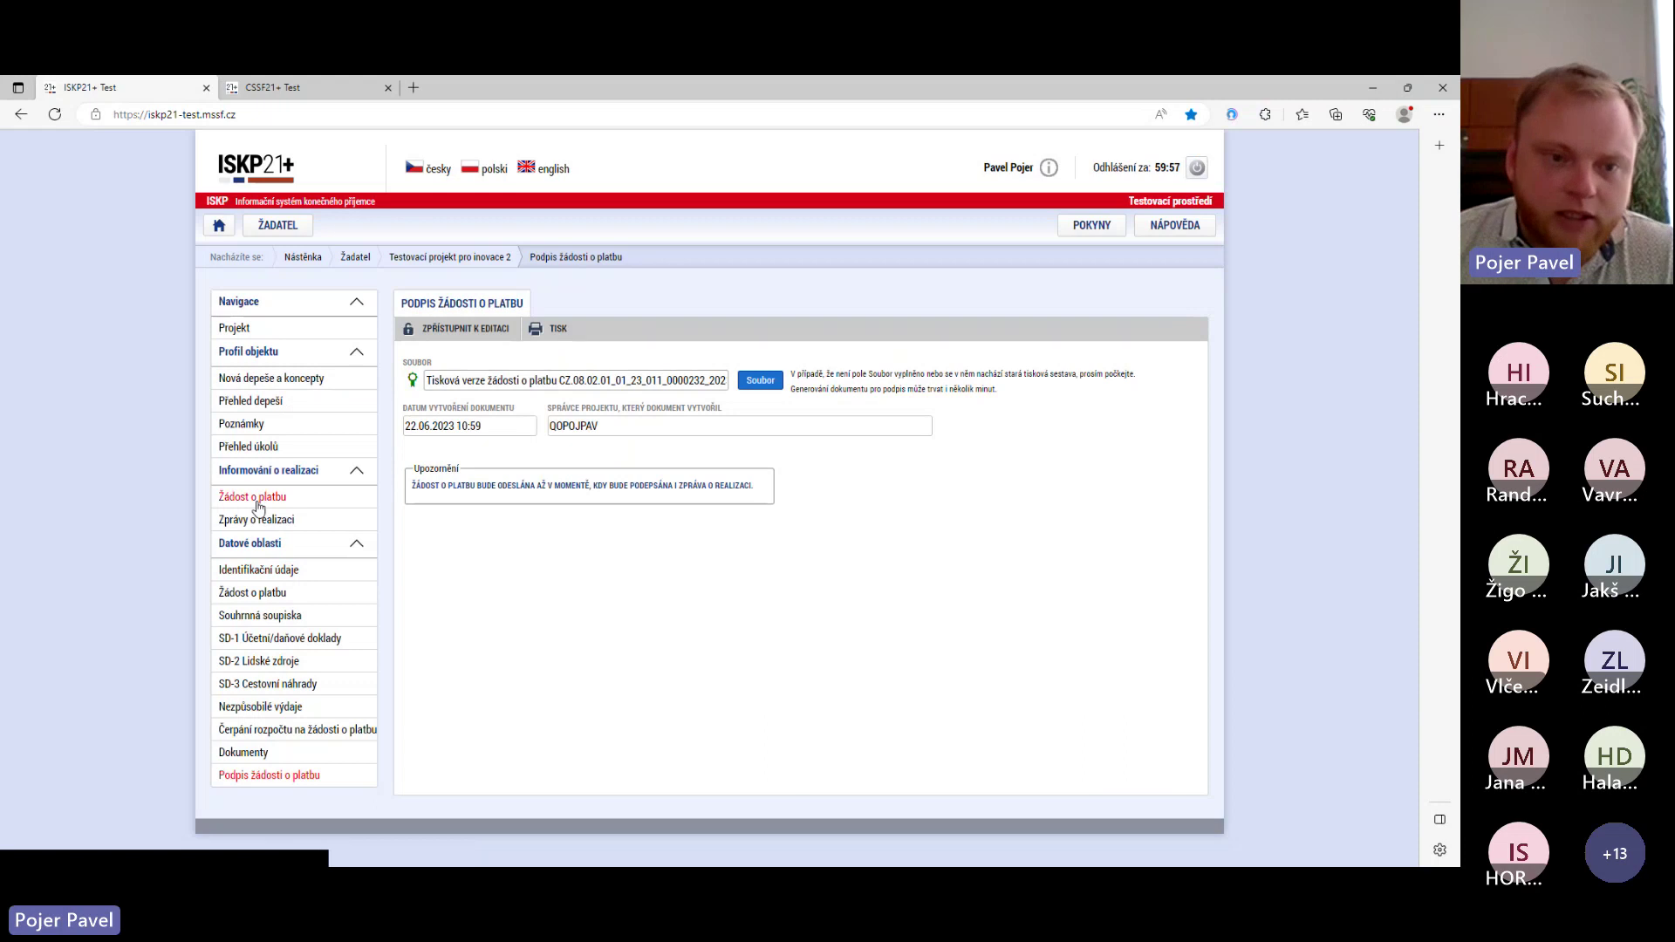
- Confirm the payment request status is Podepsaná, then return to the project's Základní údaje page
click(285, 572)
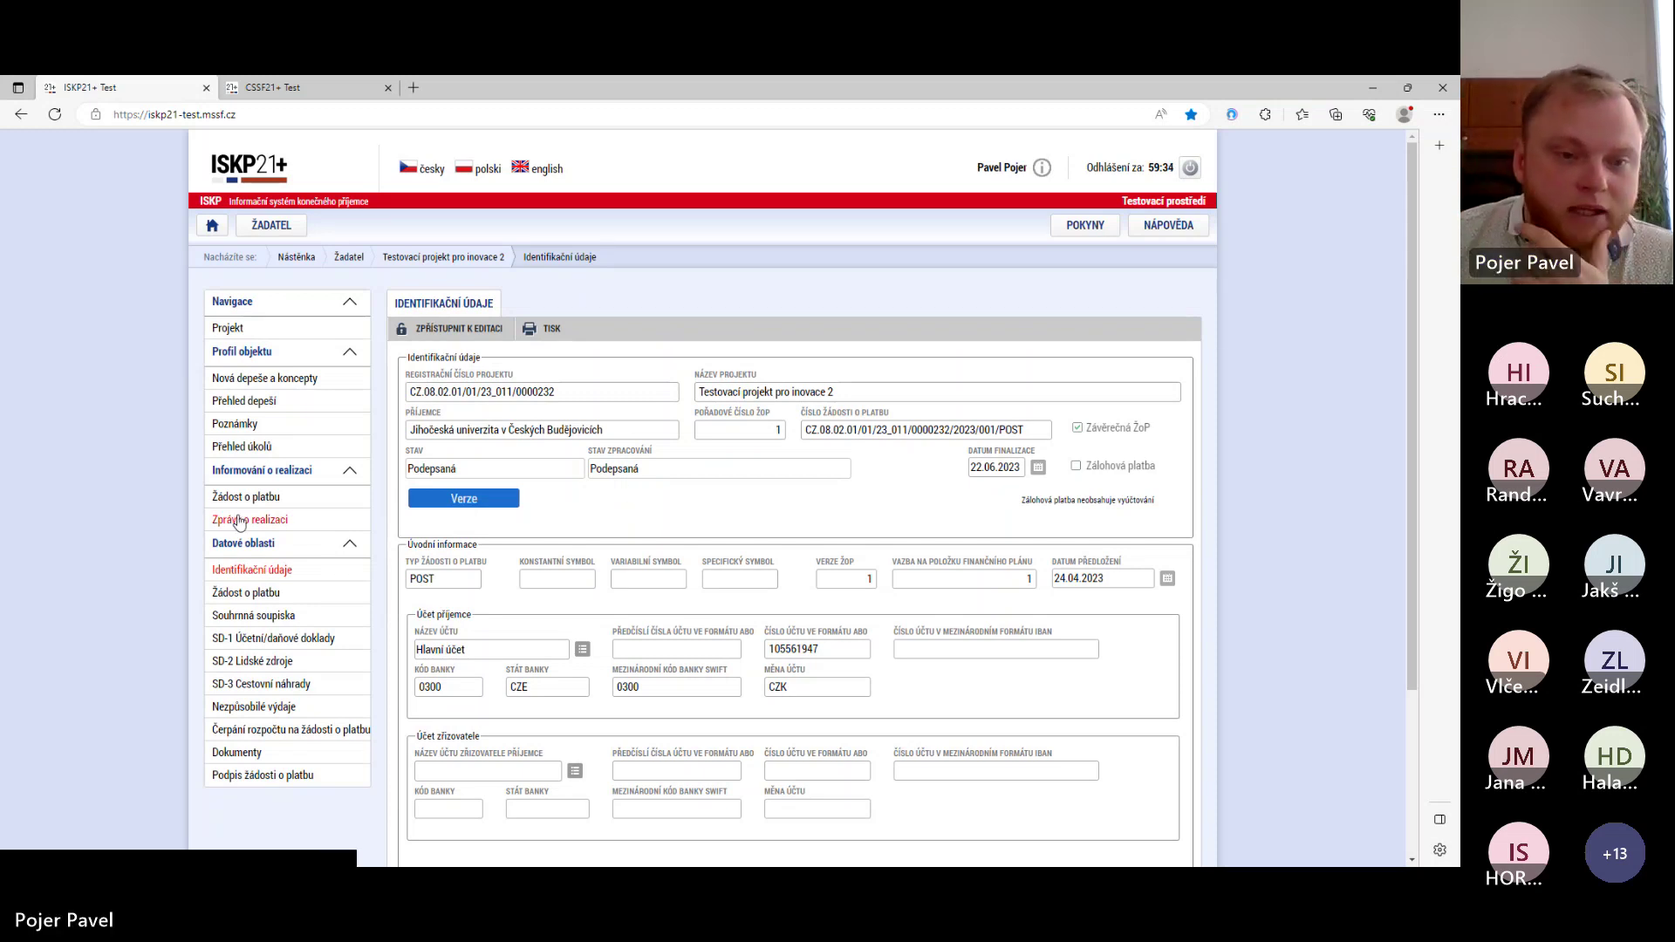
click(242, 329)
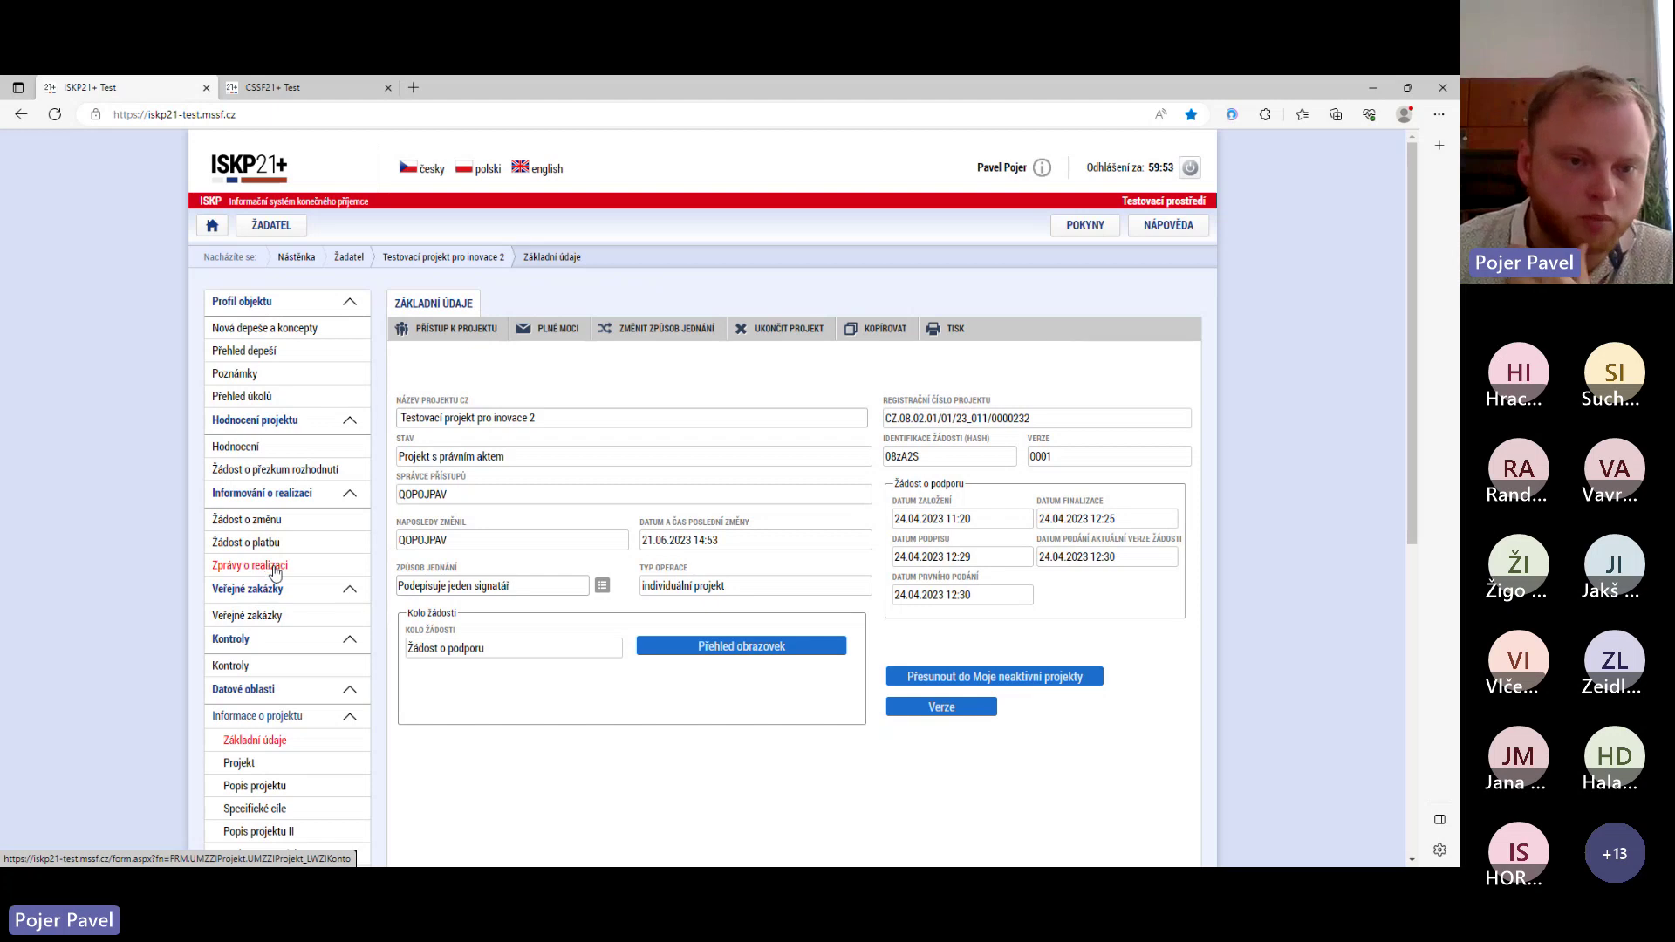
- Under Zprávy o realizaci, create a new final implementation report
click(260, 572)
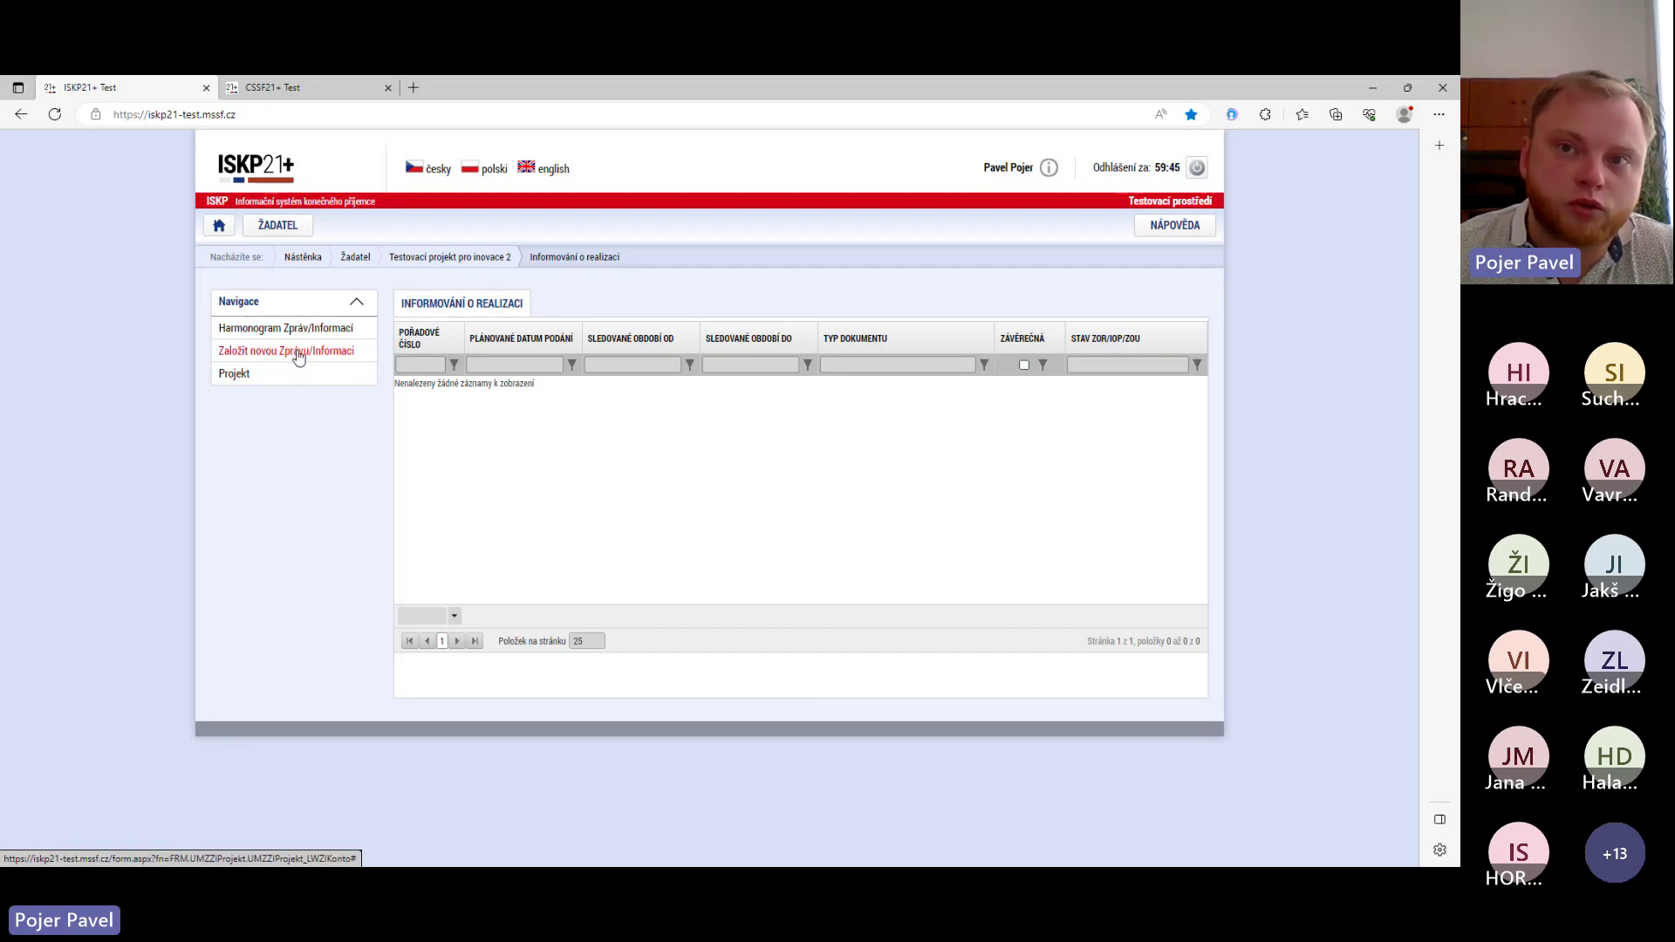
click(297, 353)
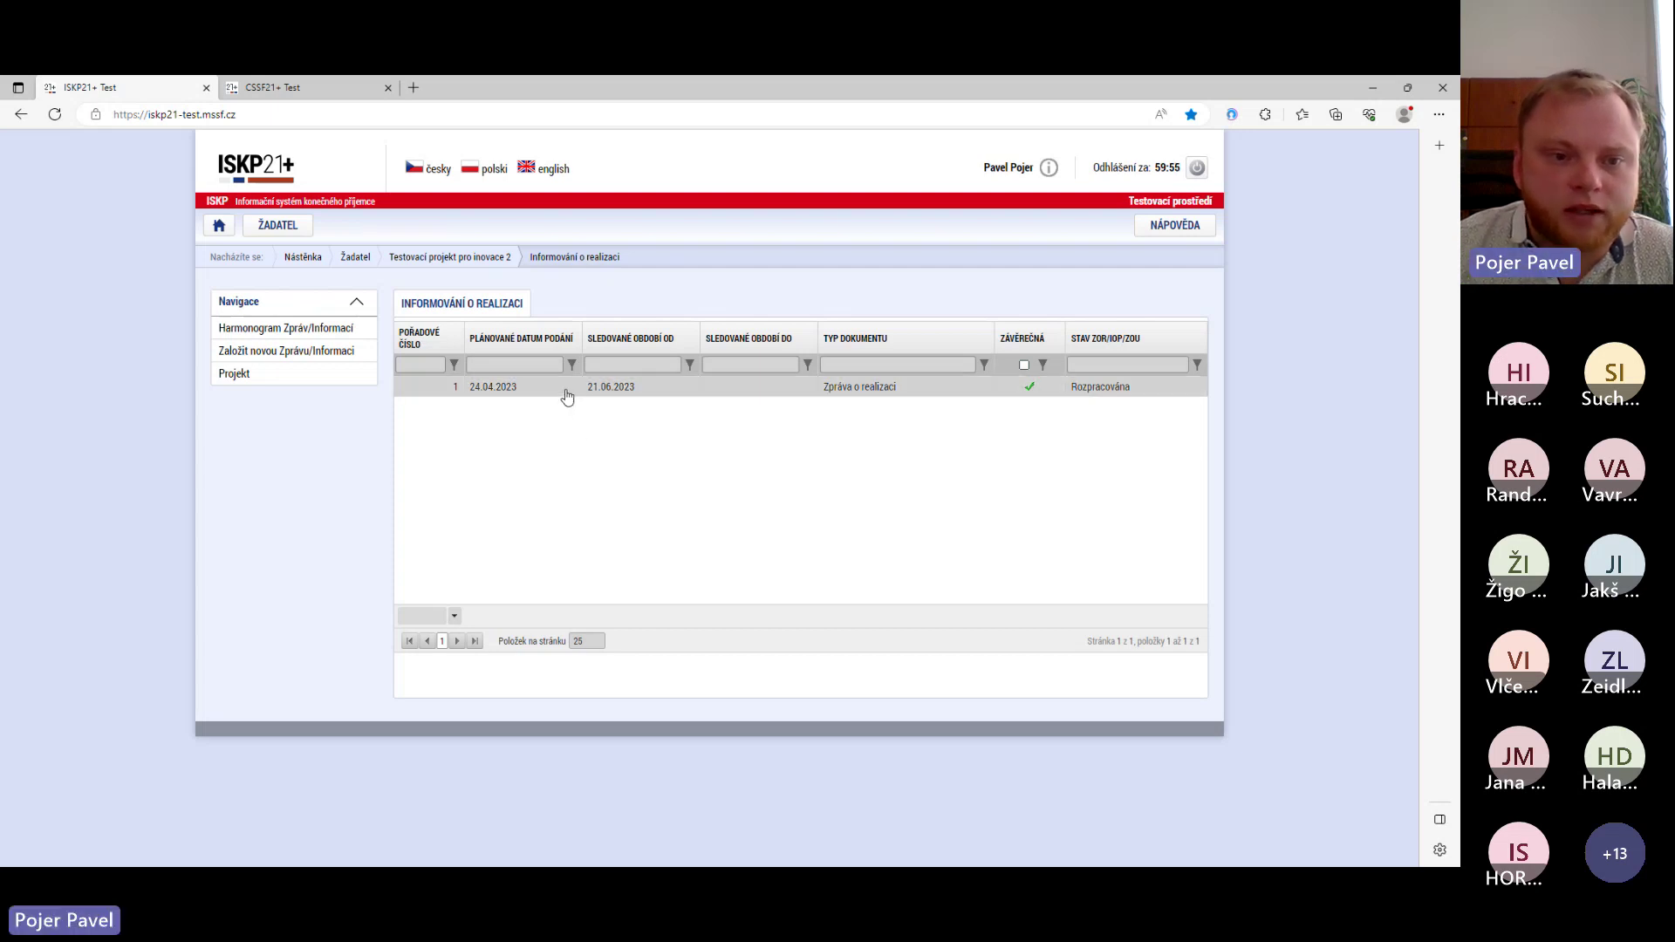
- Open the new report and set Sledované období do to 22.06.2023
click(677, 388)
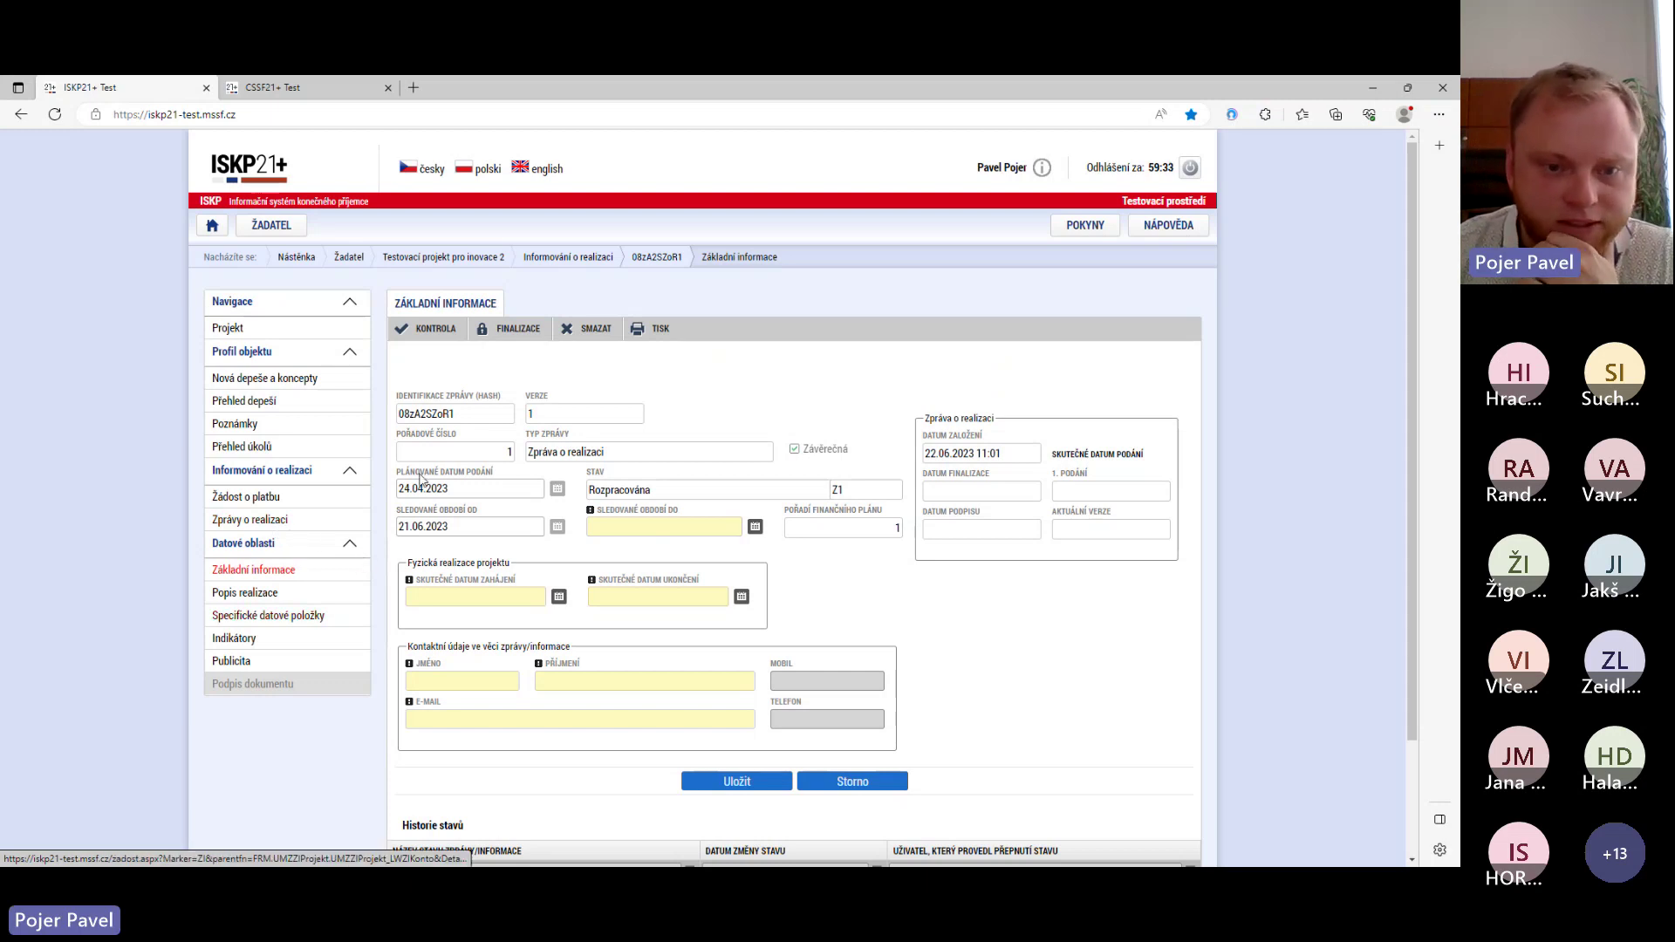
click(755, 528)
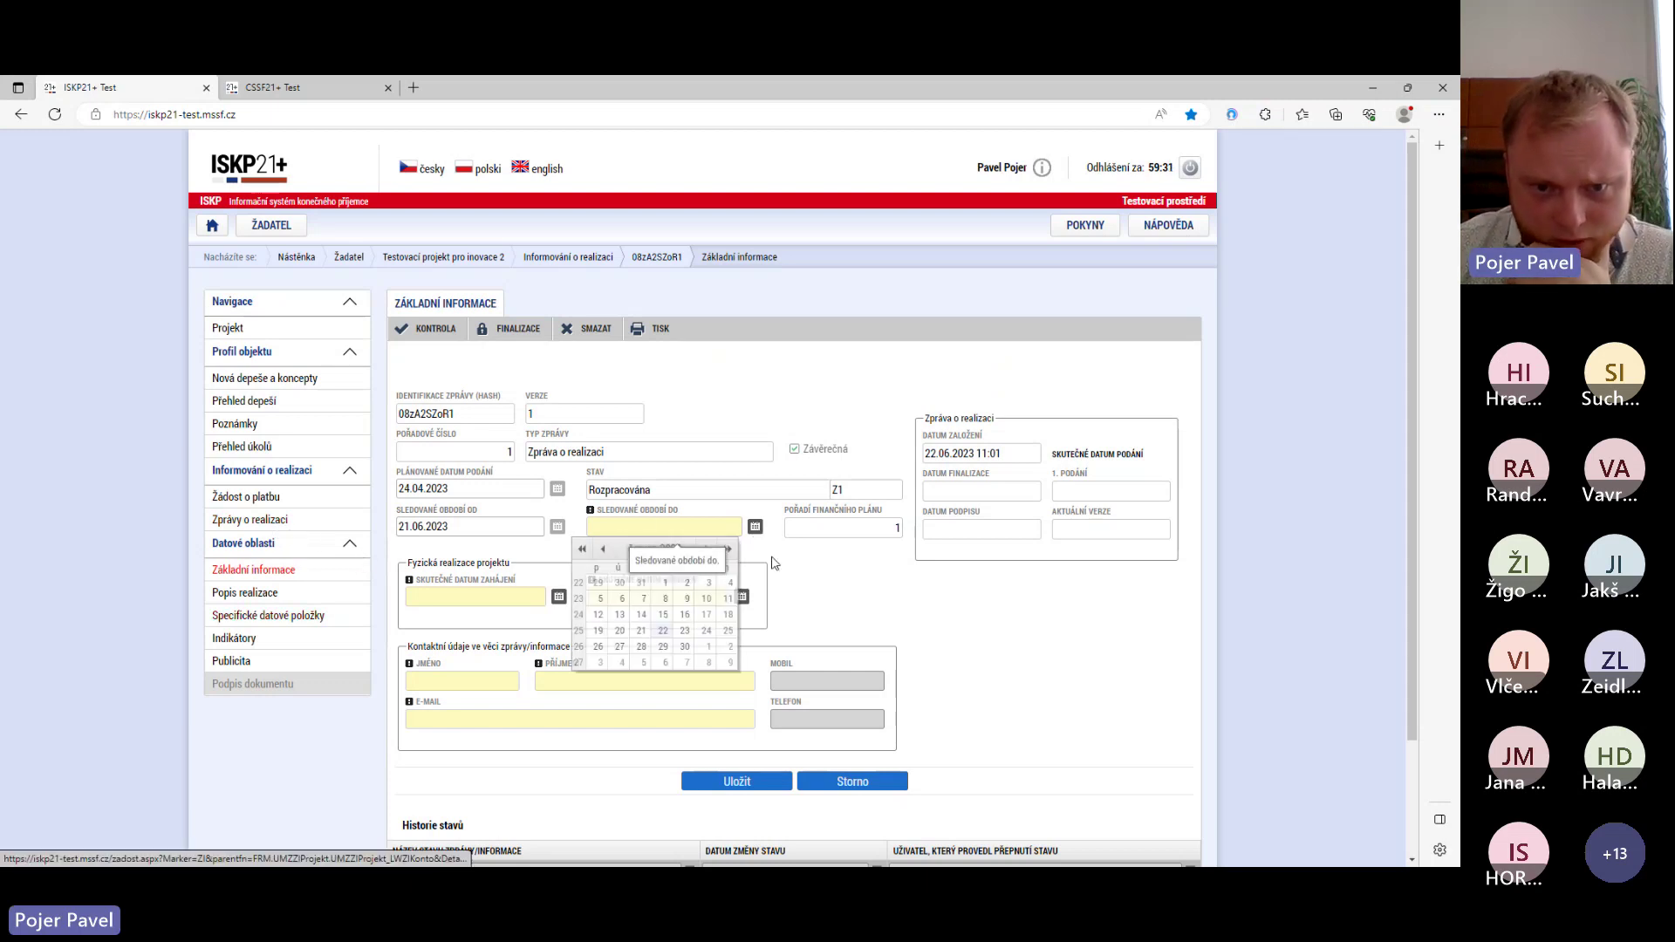
click(663, 630)
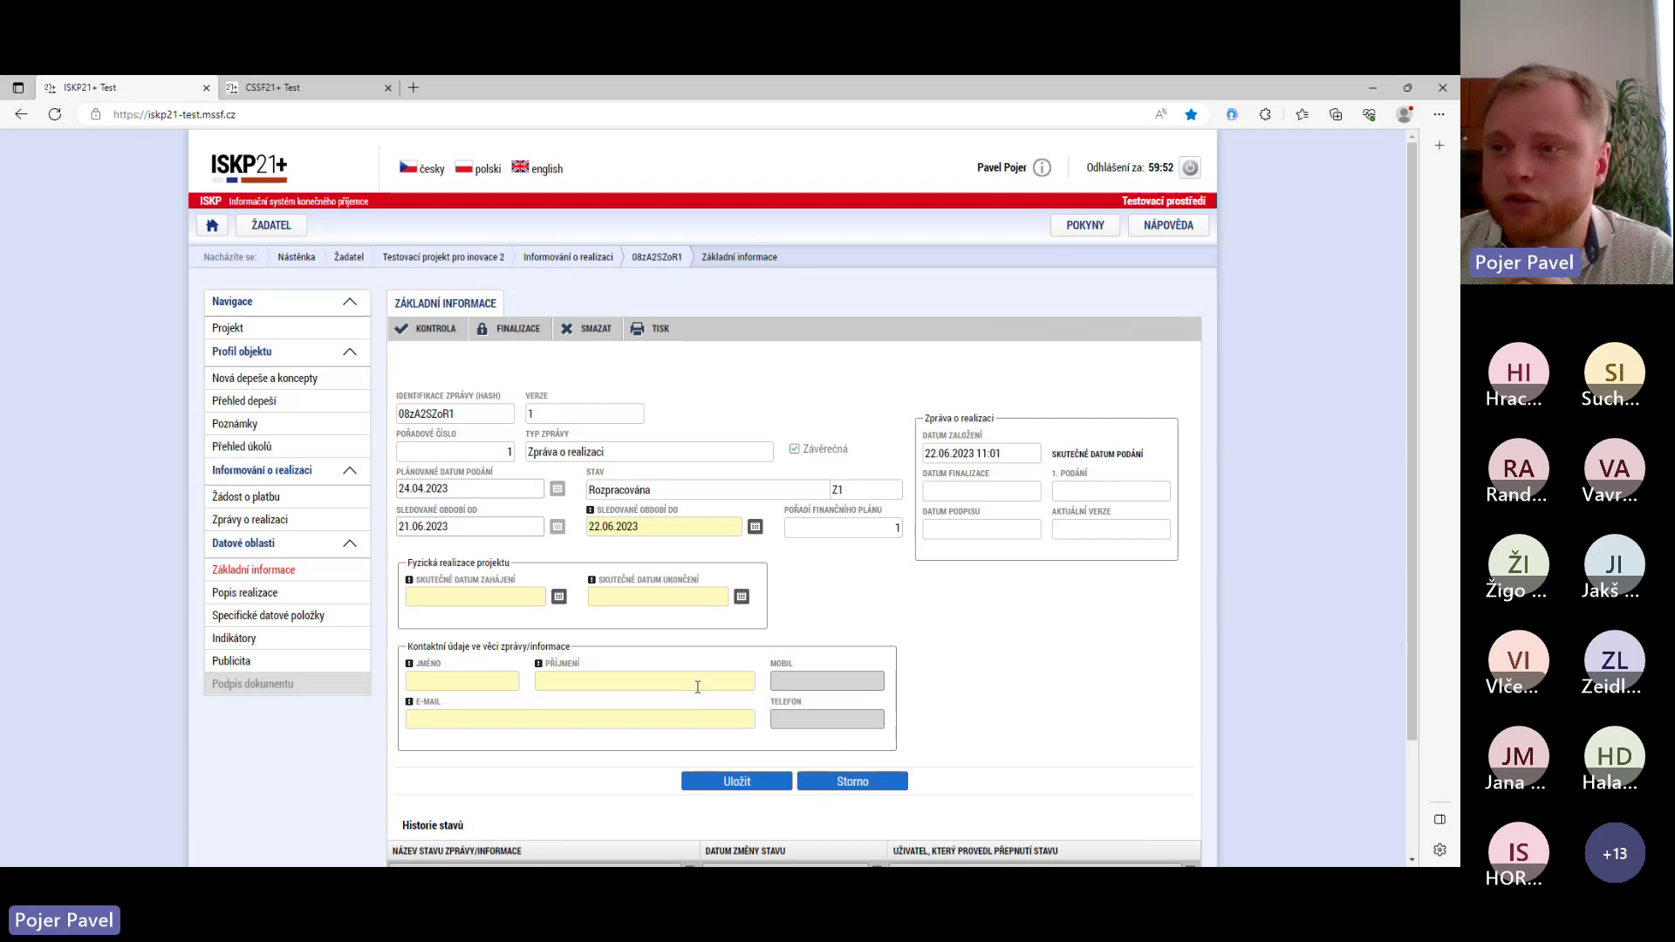
- Set the actual start date to 01.08.2022 and actual end date to 22.06.2023
click(559, 597)
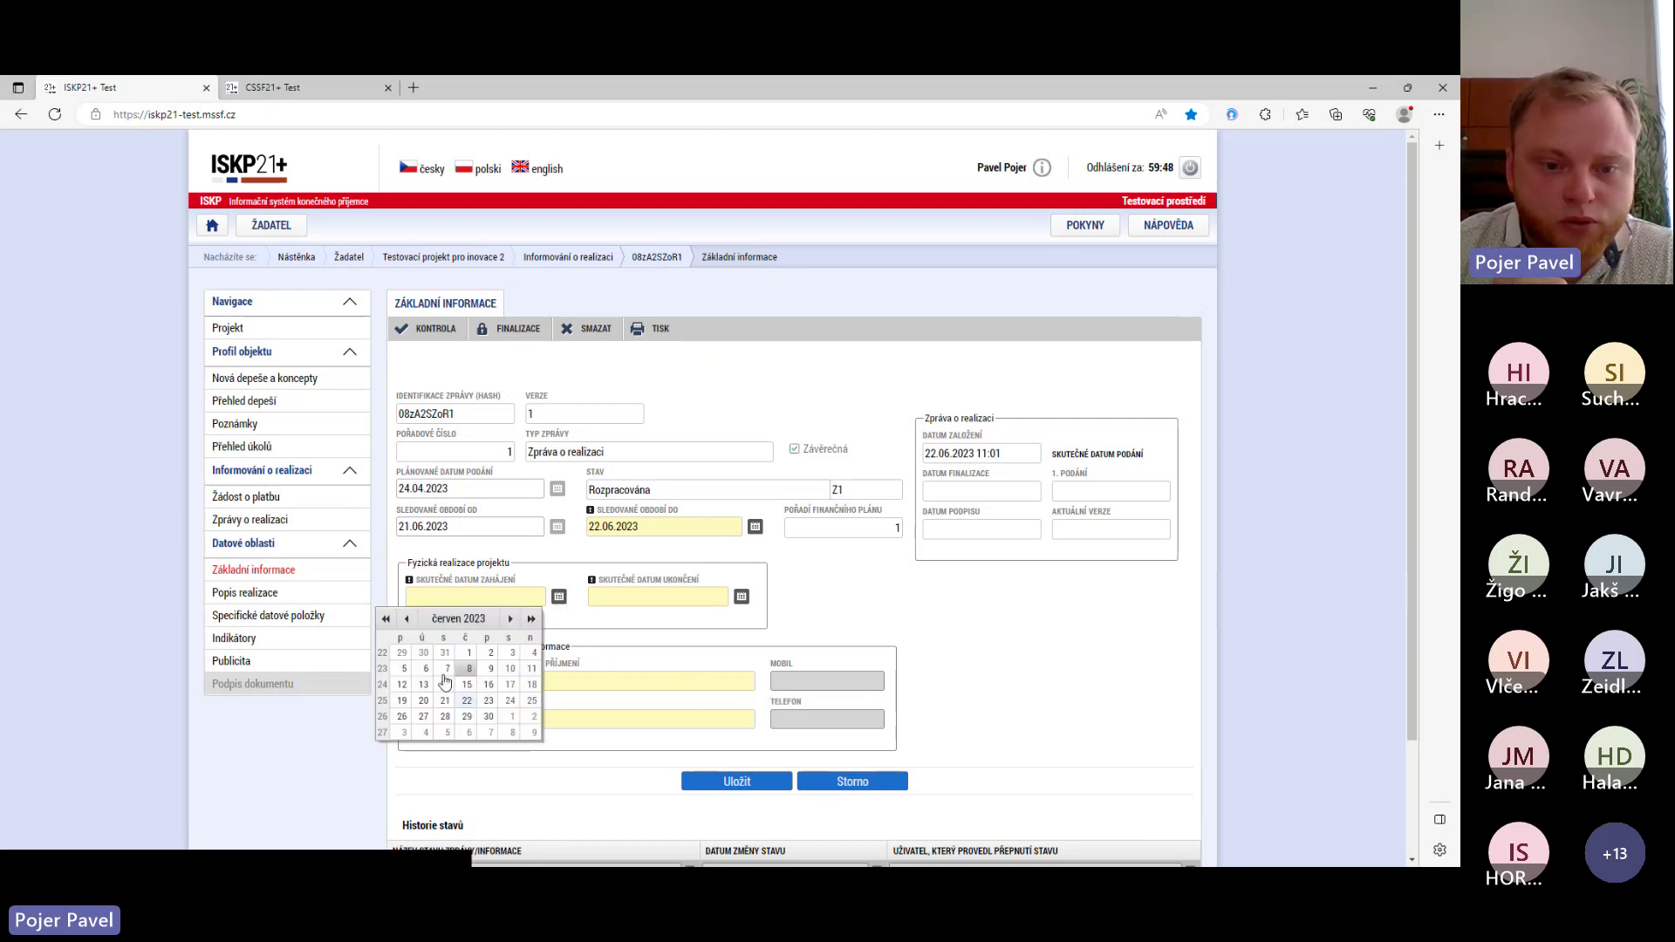
double_click(408, 618)
double_click(410, 618)
double_click(410, 619)
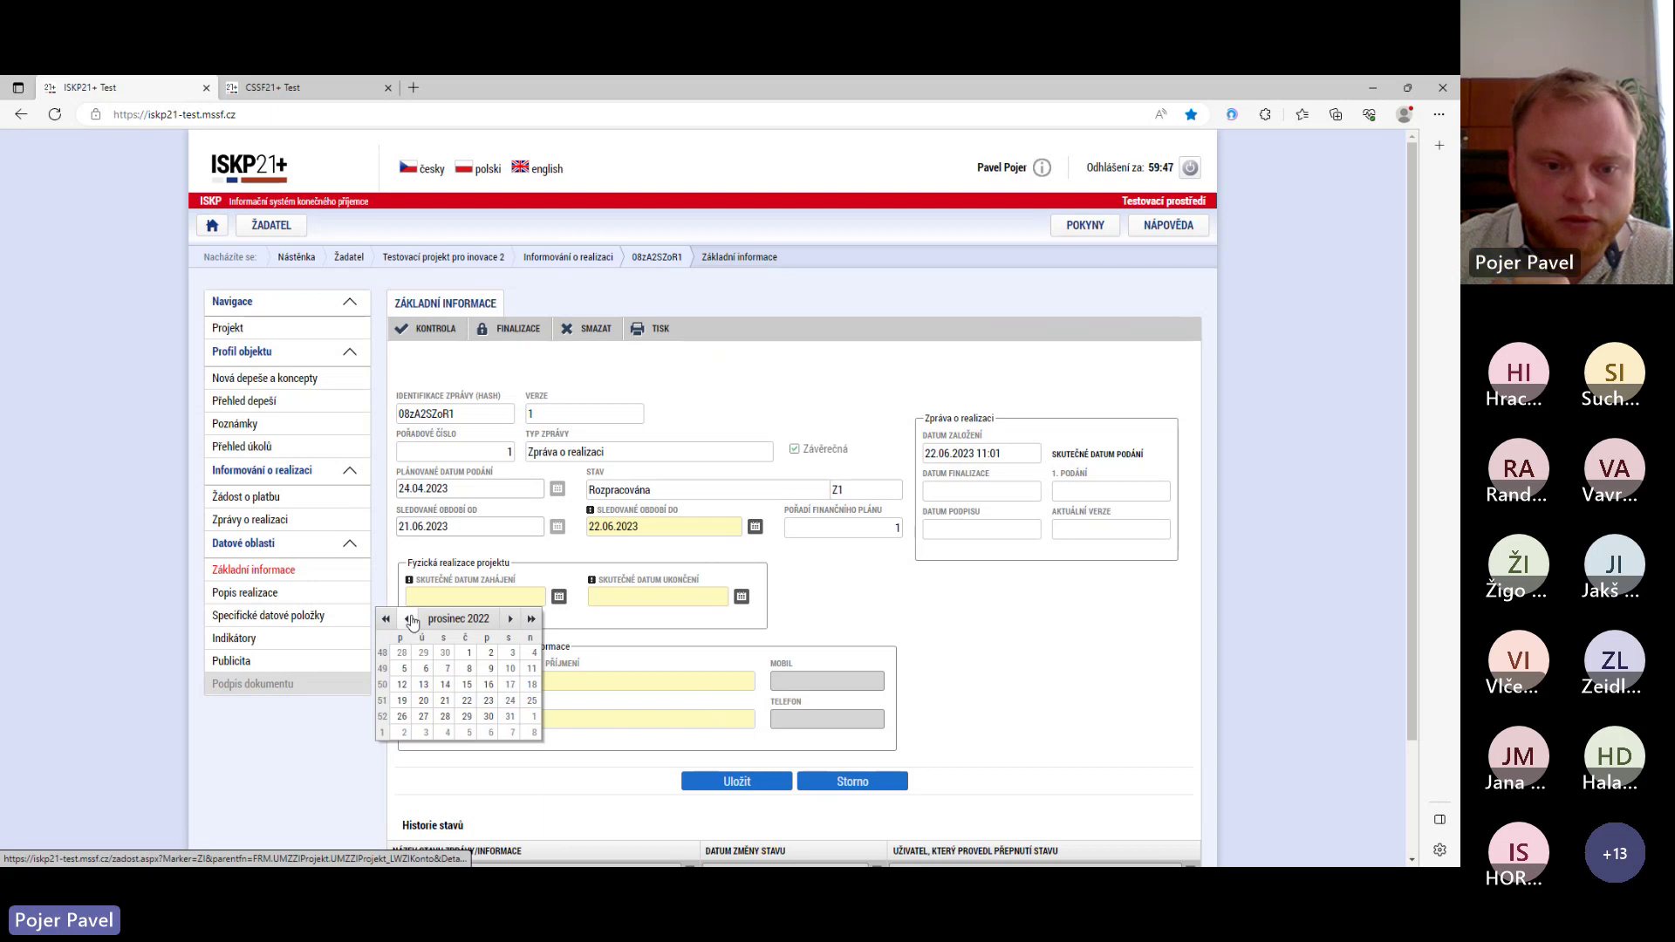
double_click(410, 618)
double_click(410, 619)
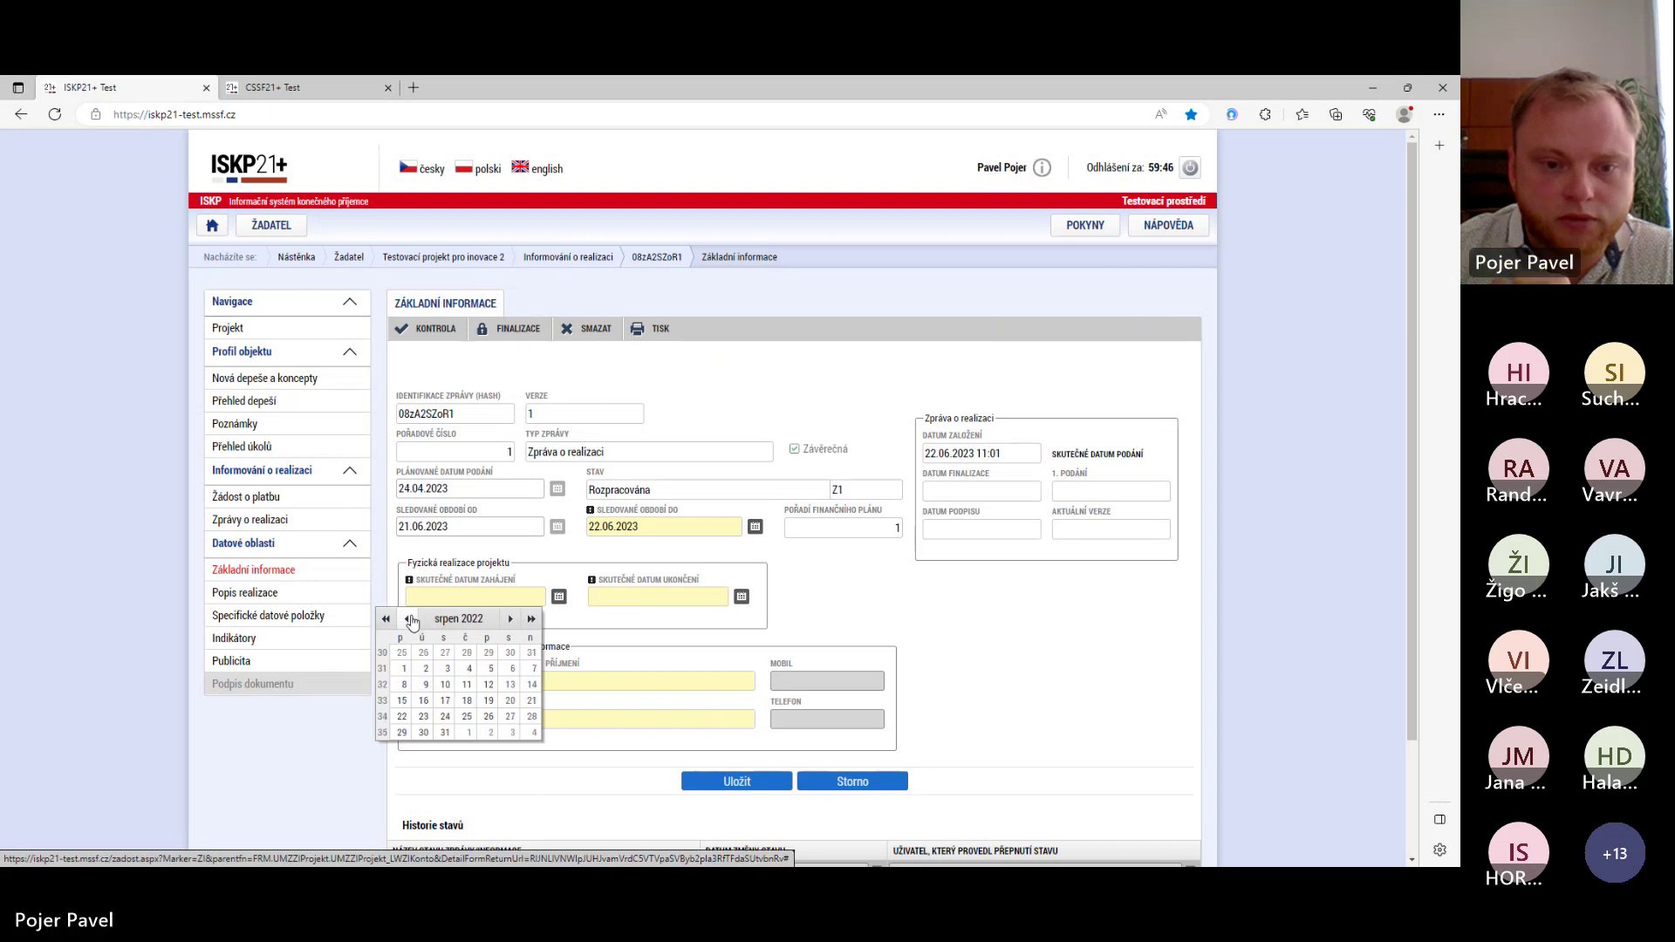
click(404, 668)
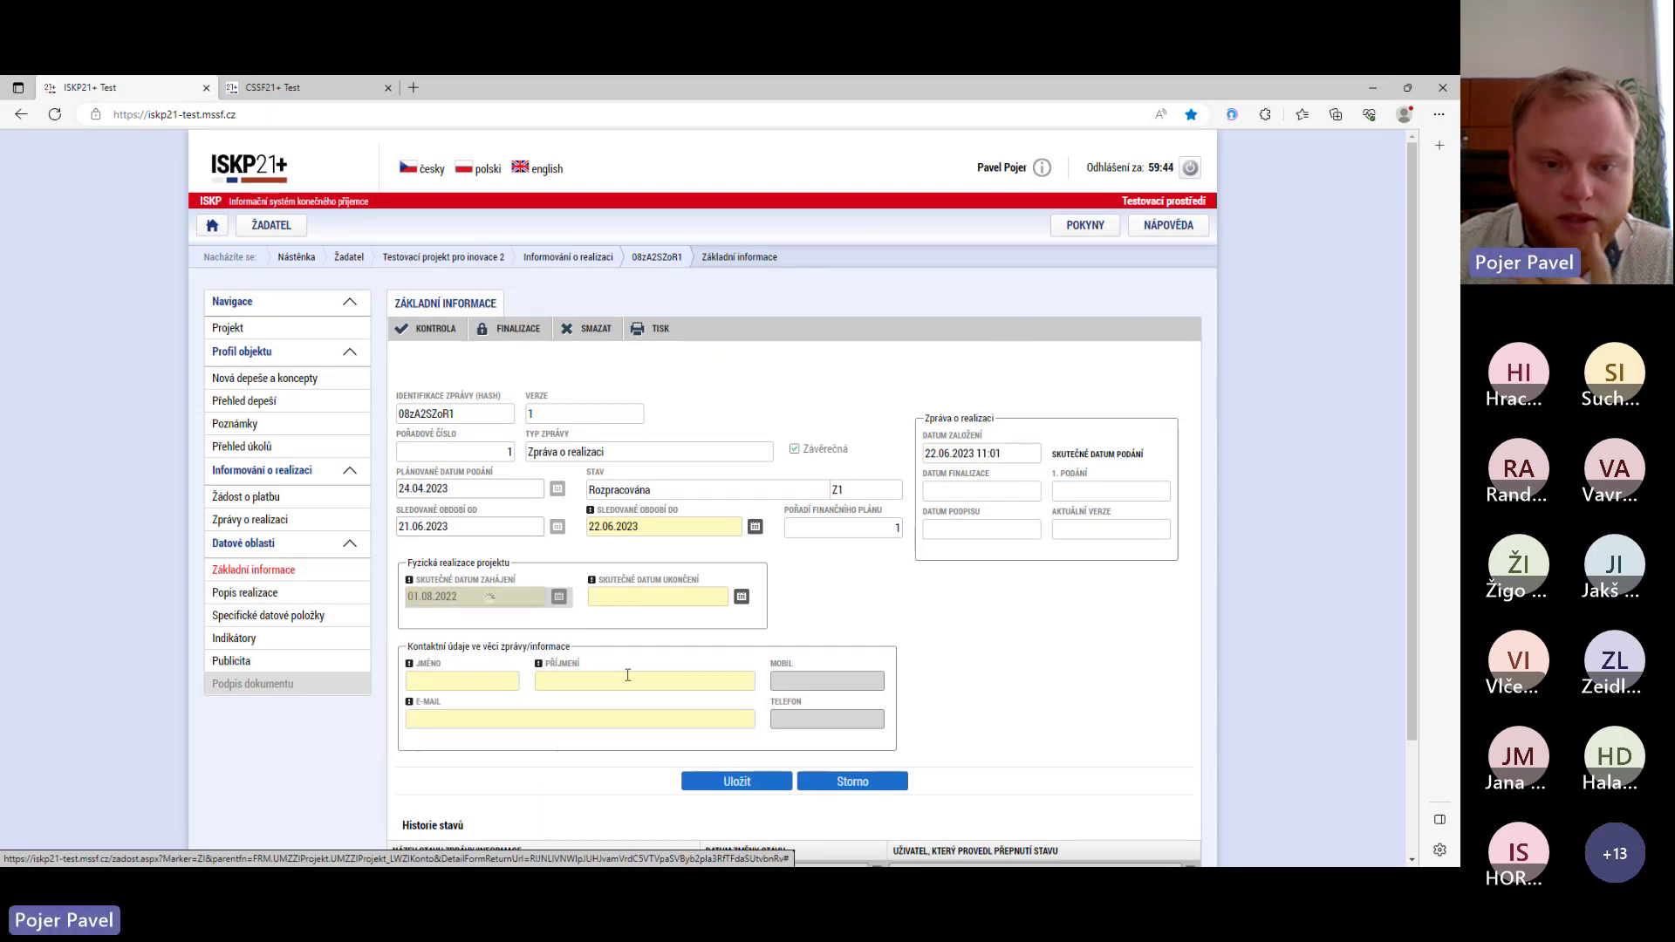
click(743, 600)
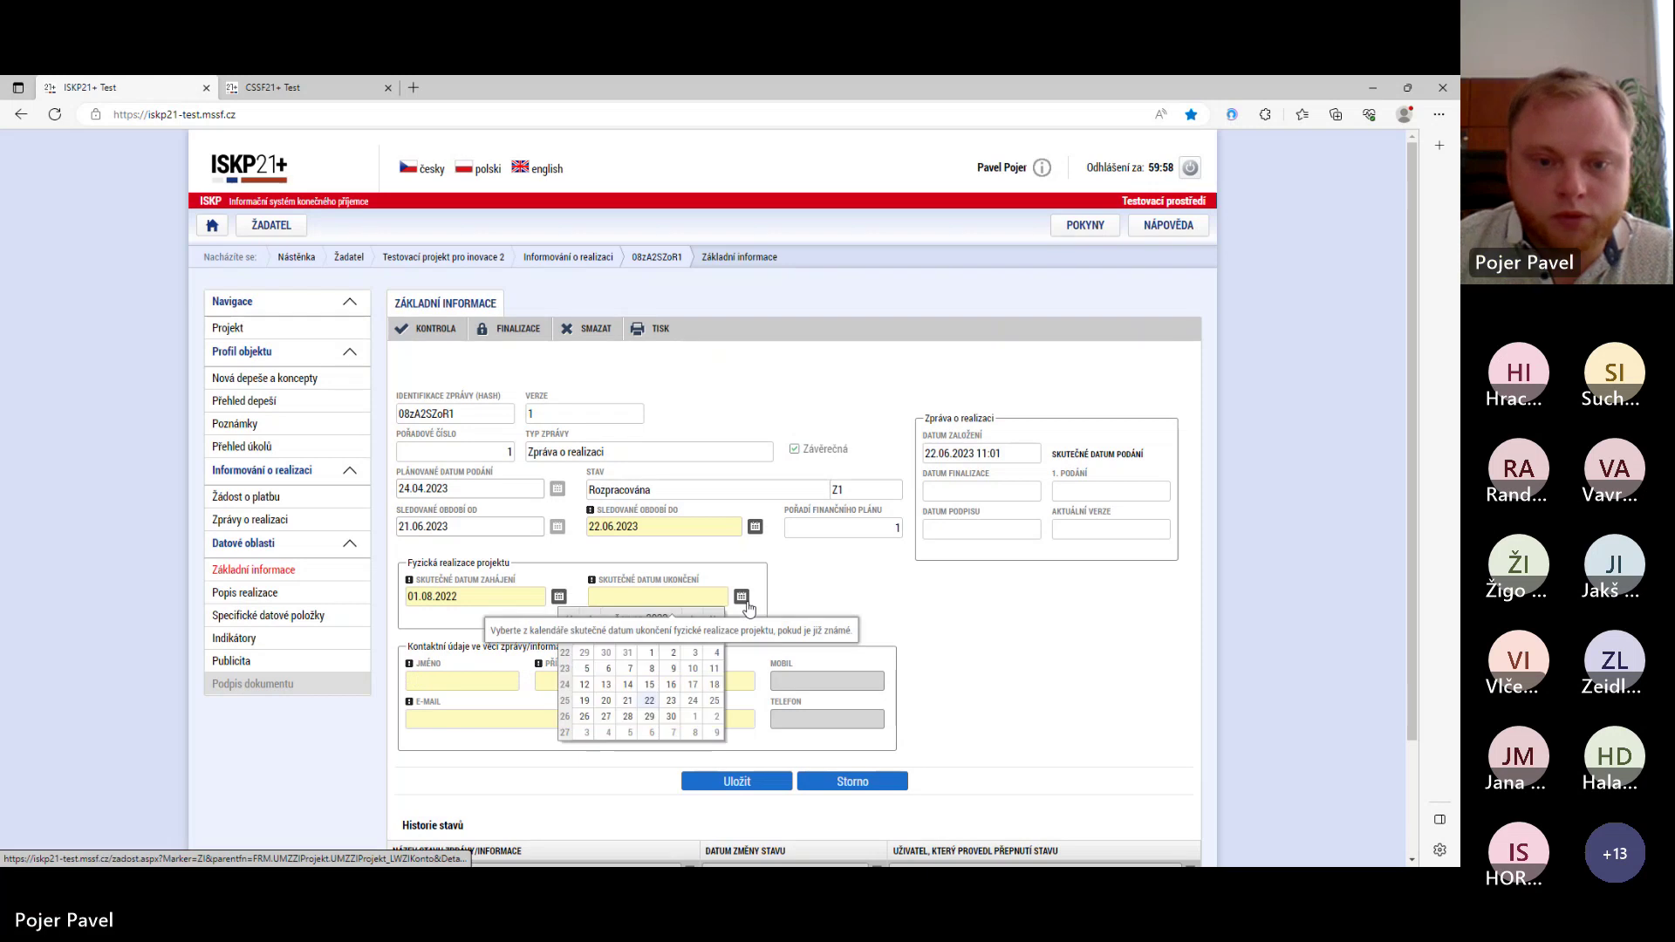
click(651, 700)
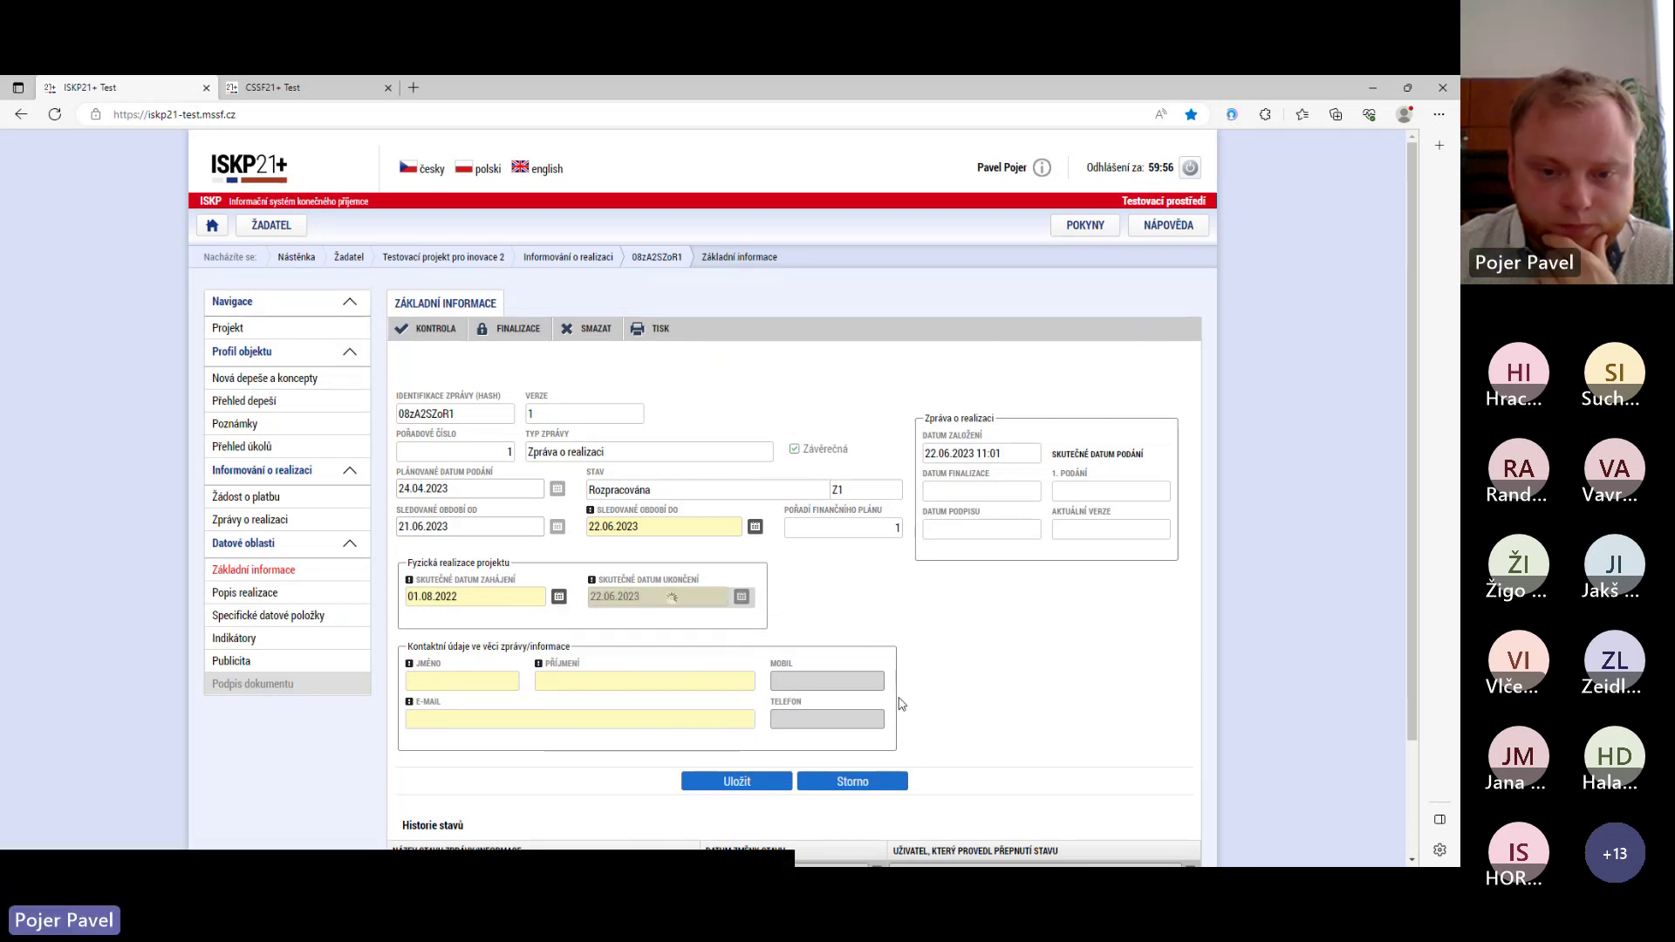
- Enter the contact's first name, surname and e-mail address, then save the basic information
key(Tab)
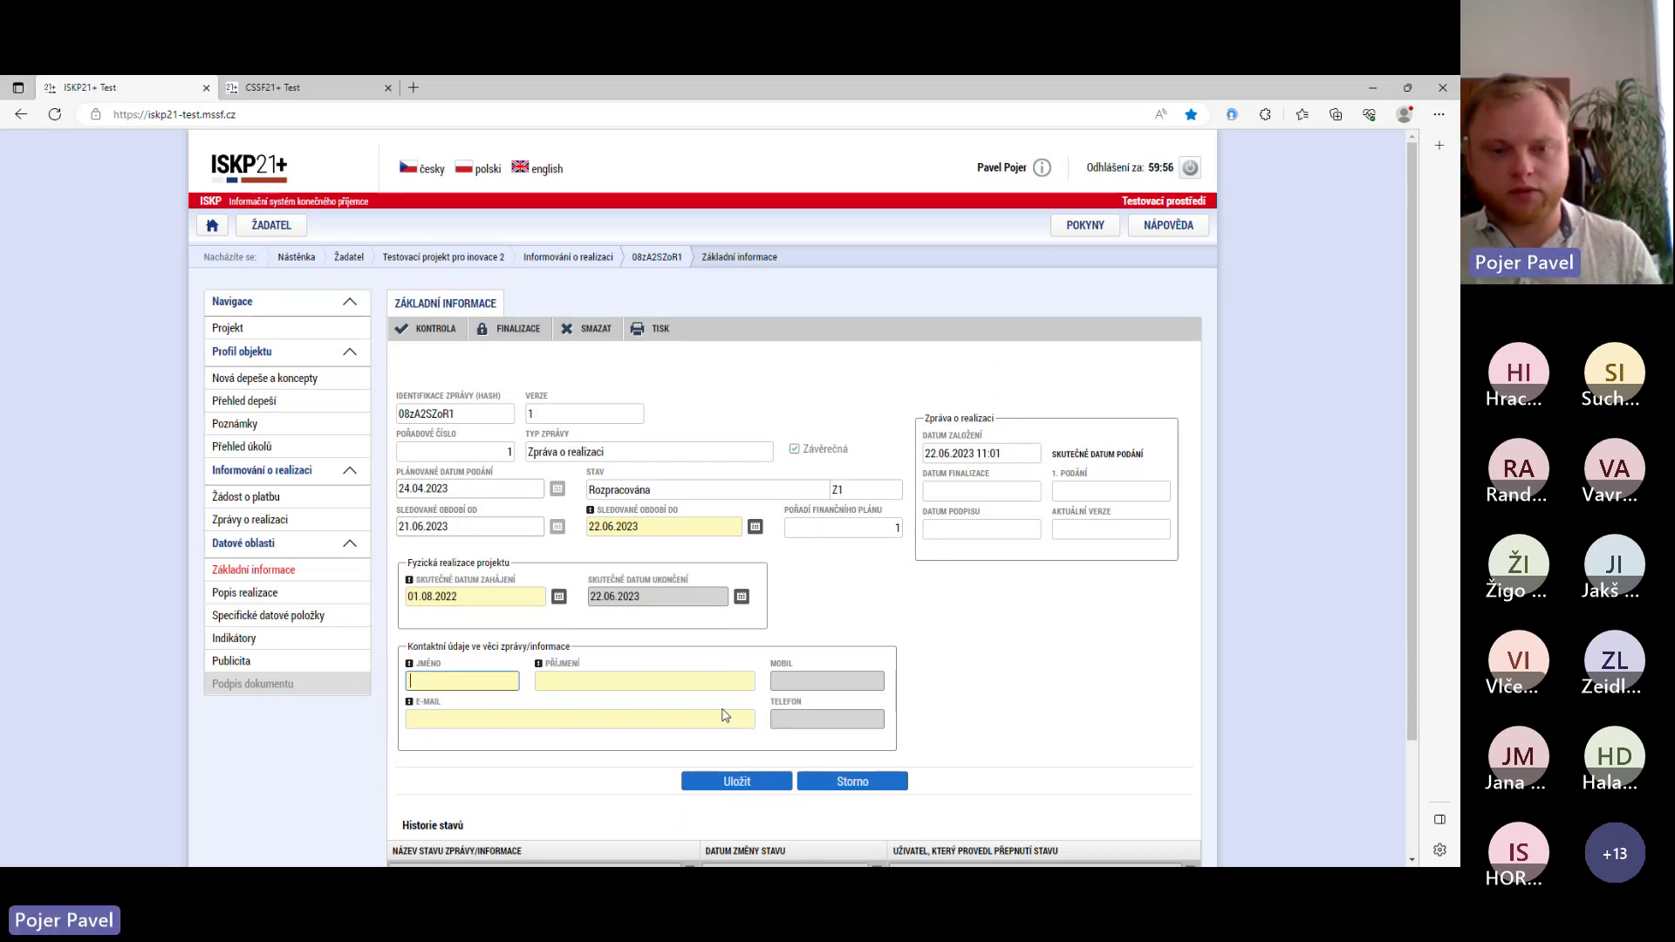
text(Jan)
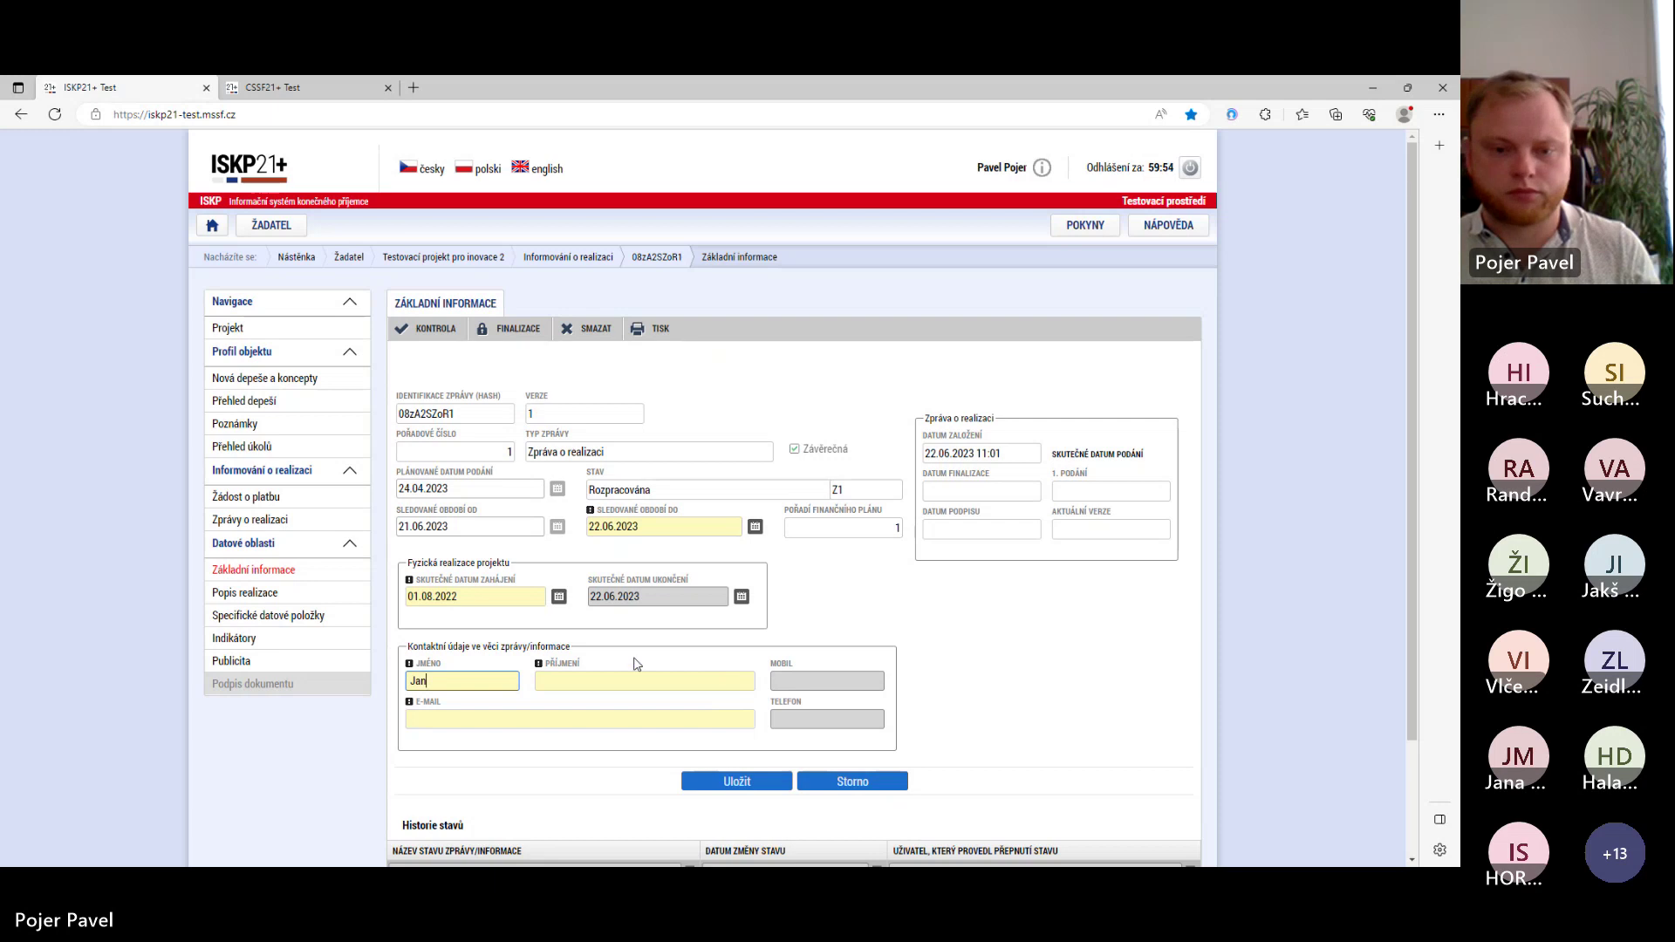
click(623, 680)
text(Novák)
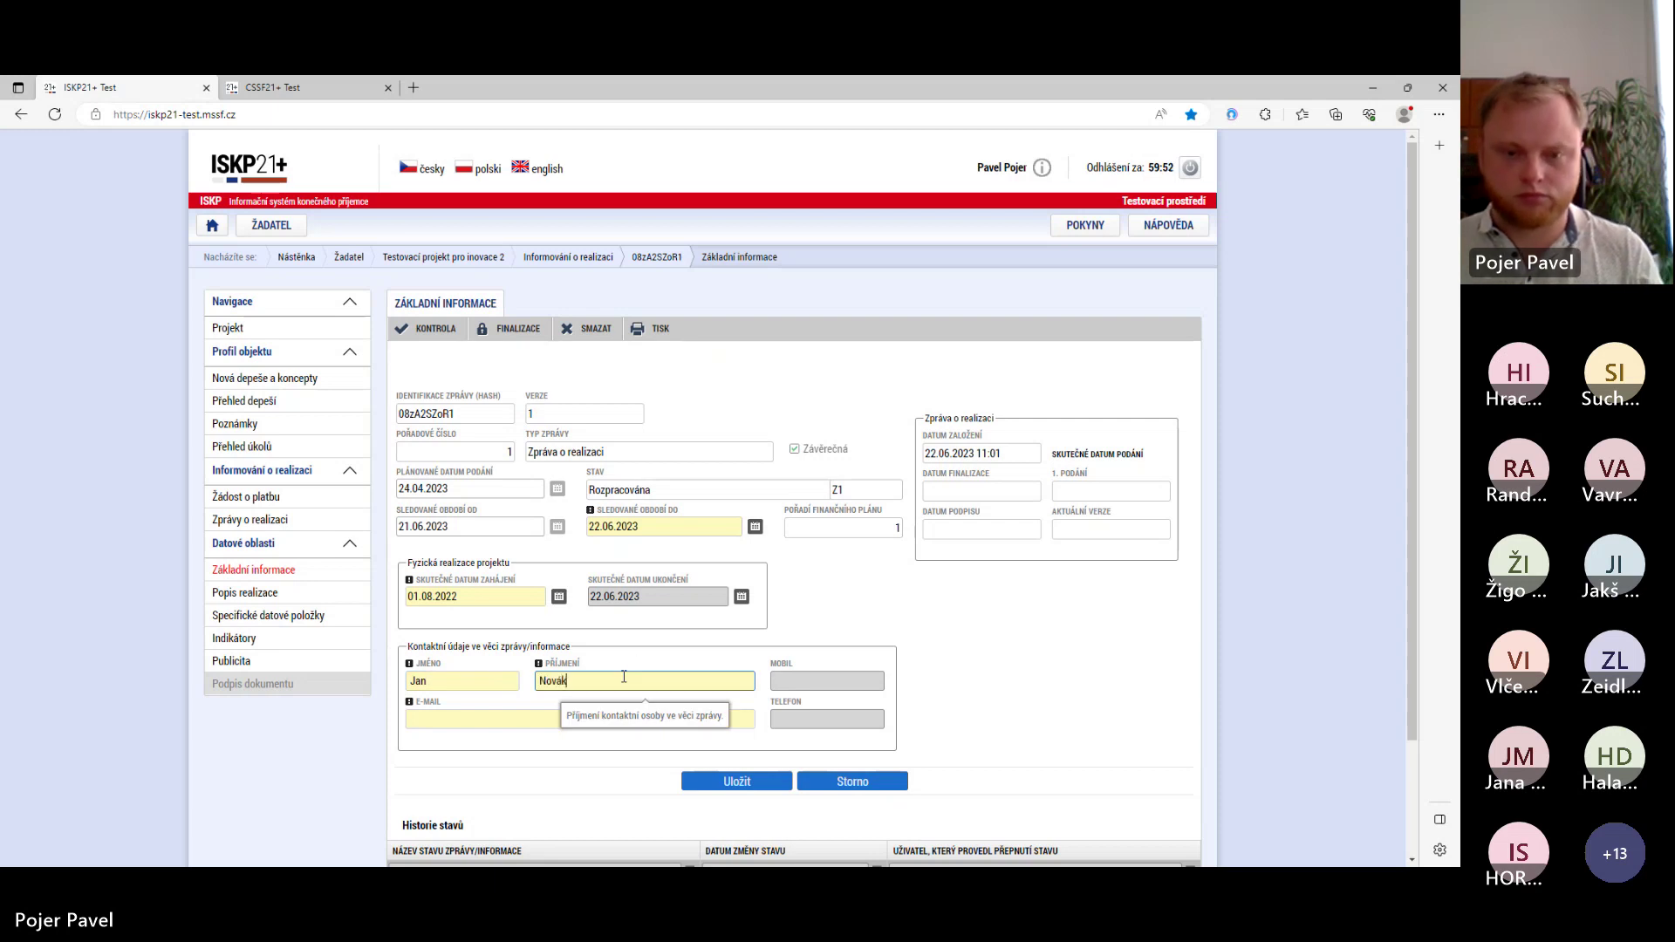
click(802, 681)
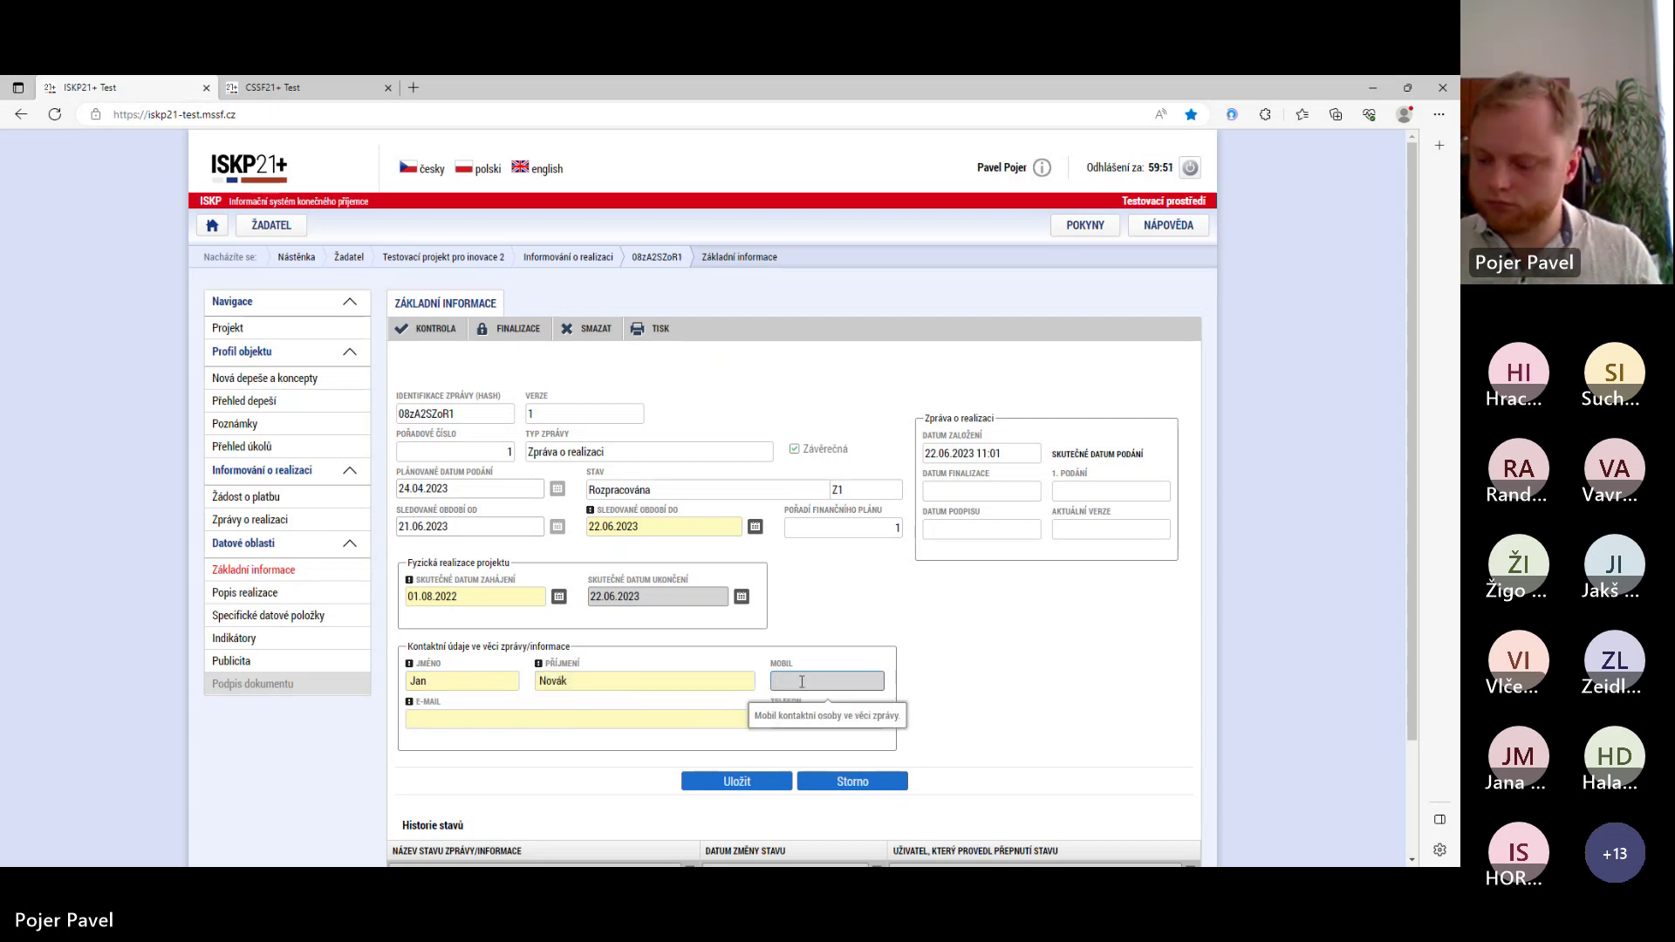
scroll(801, 682, down, 2)
scroll(798, 684, up, 2)
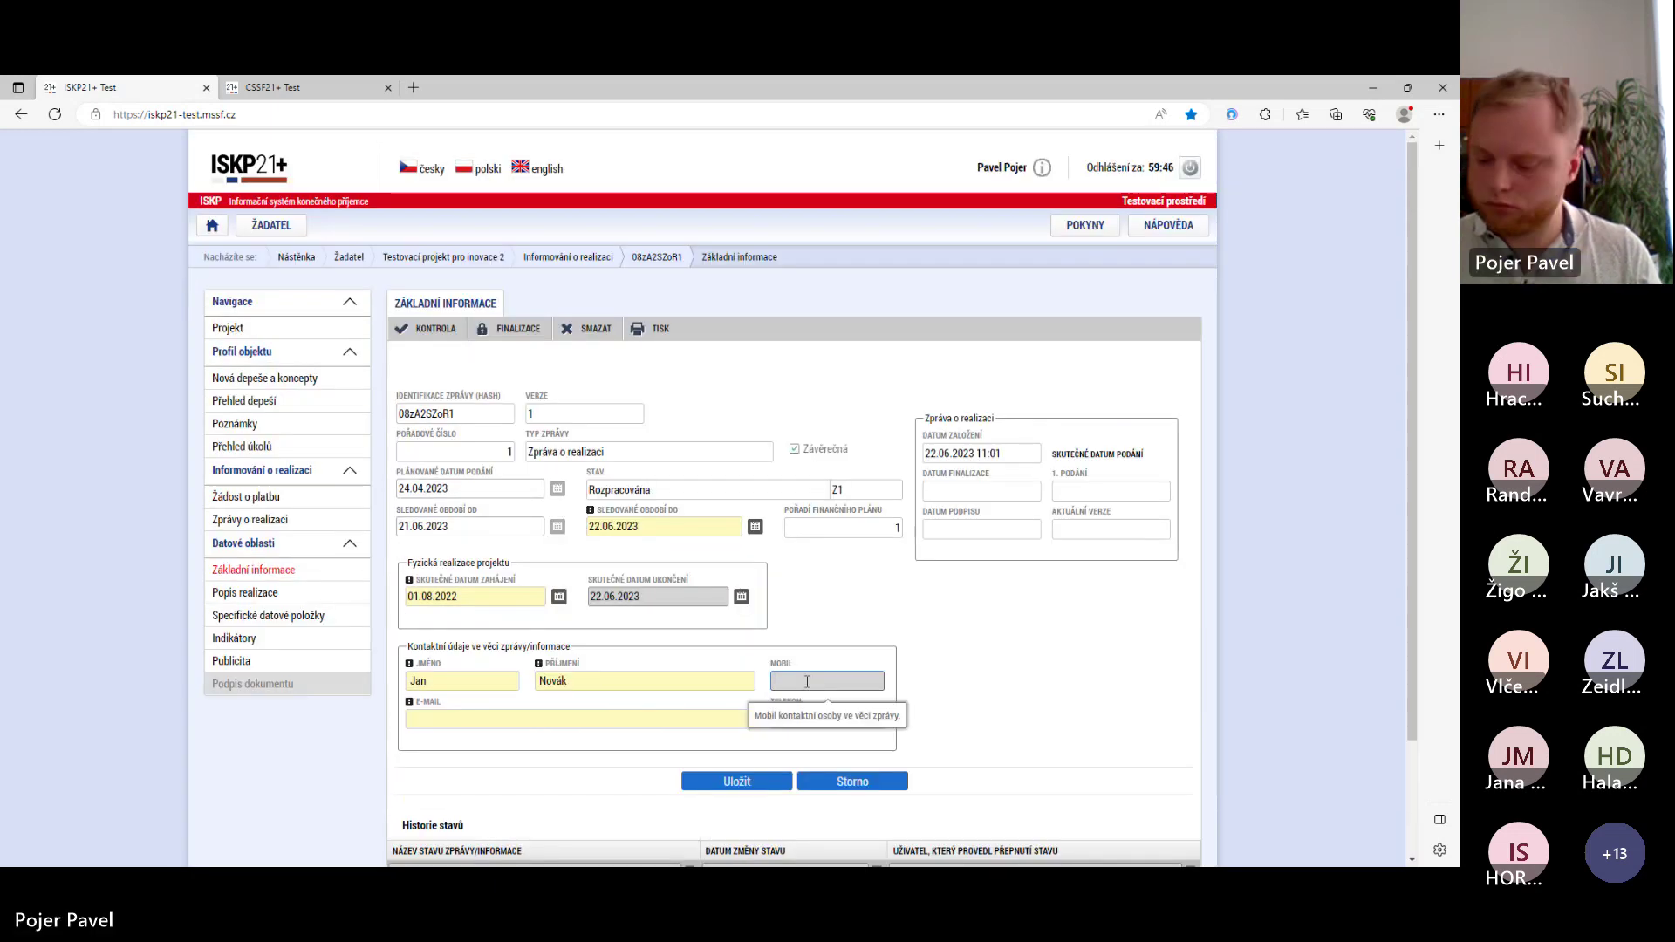
click(641, 713)
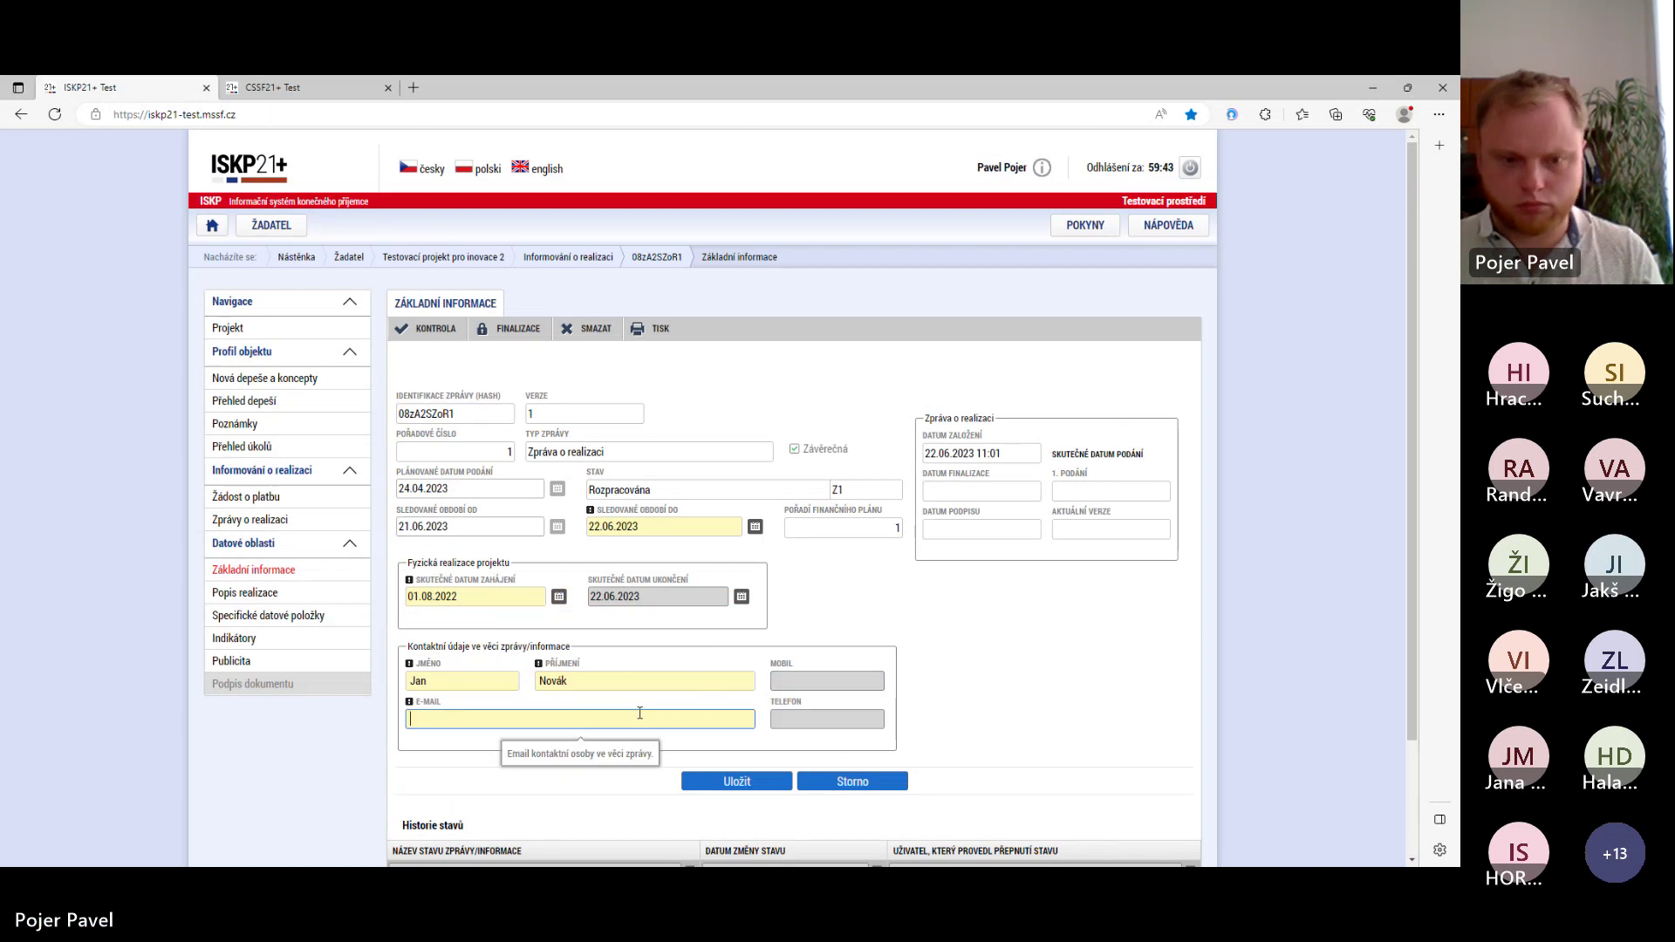
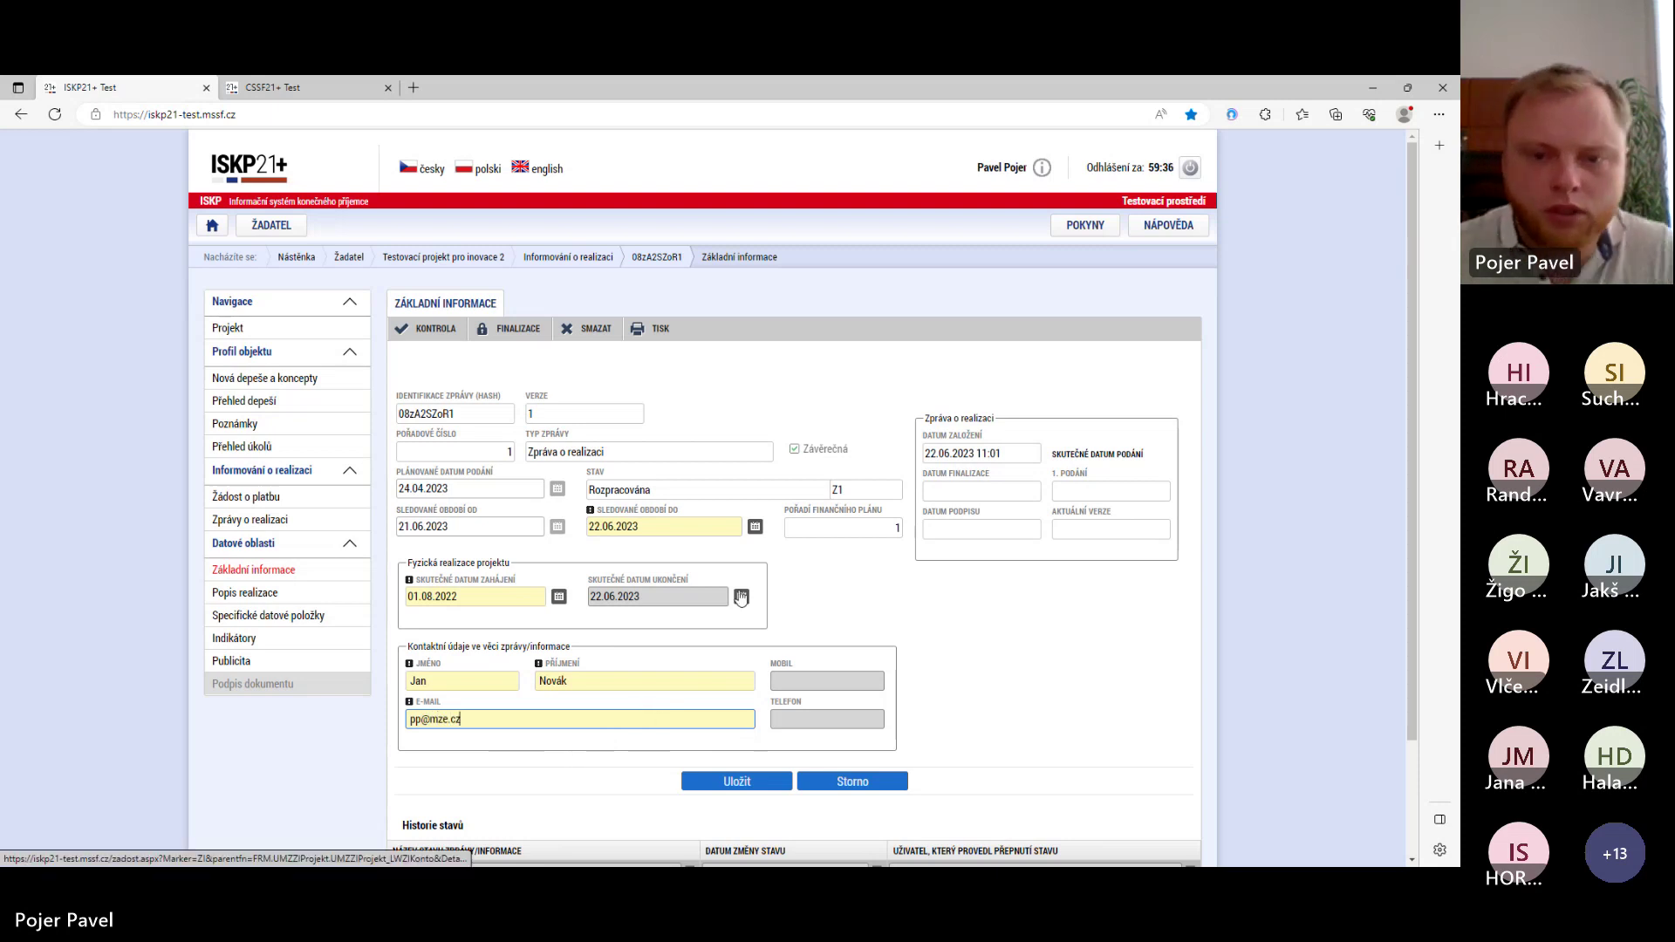
scroll(753, 604, down, 2)
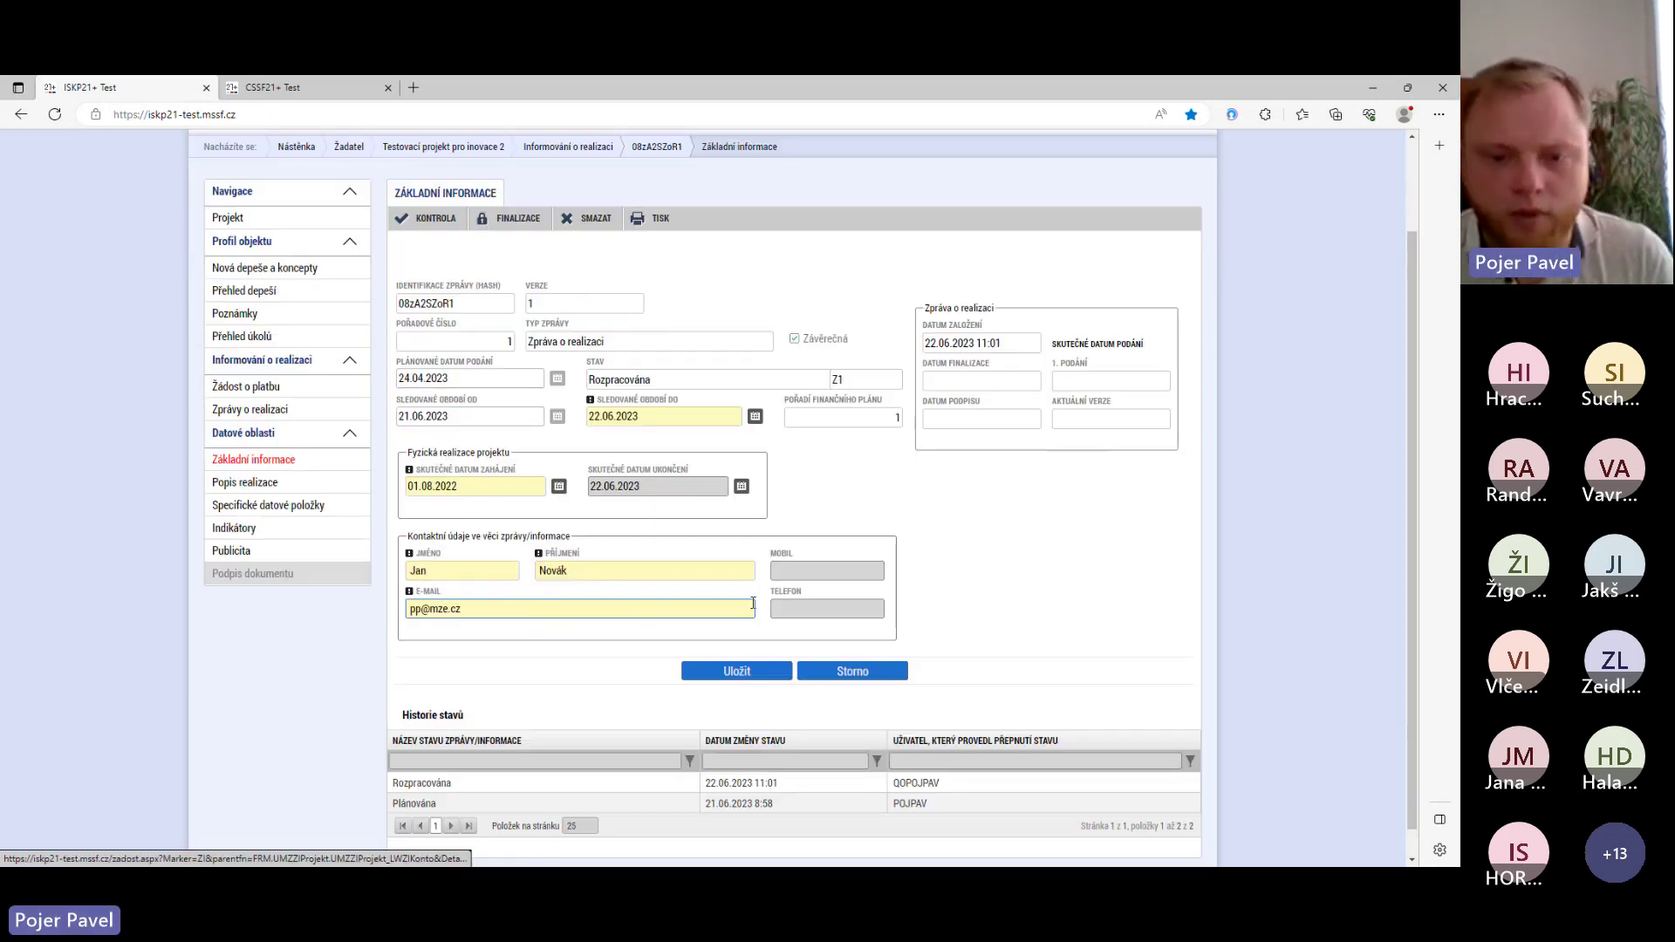
click(738, 673)
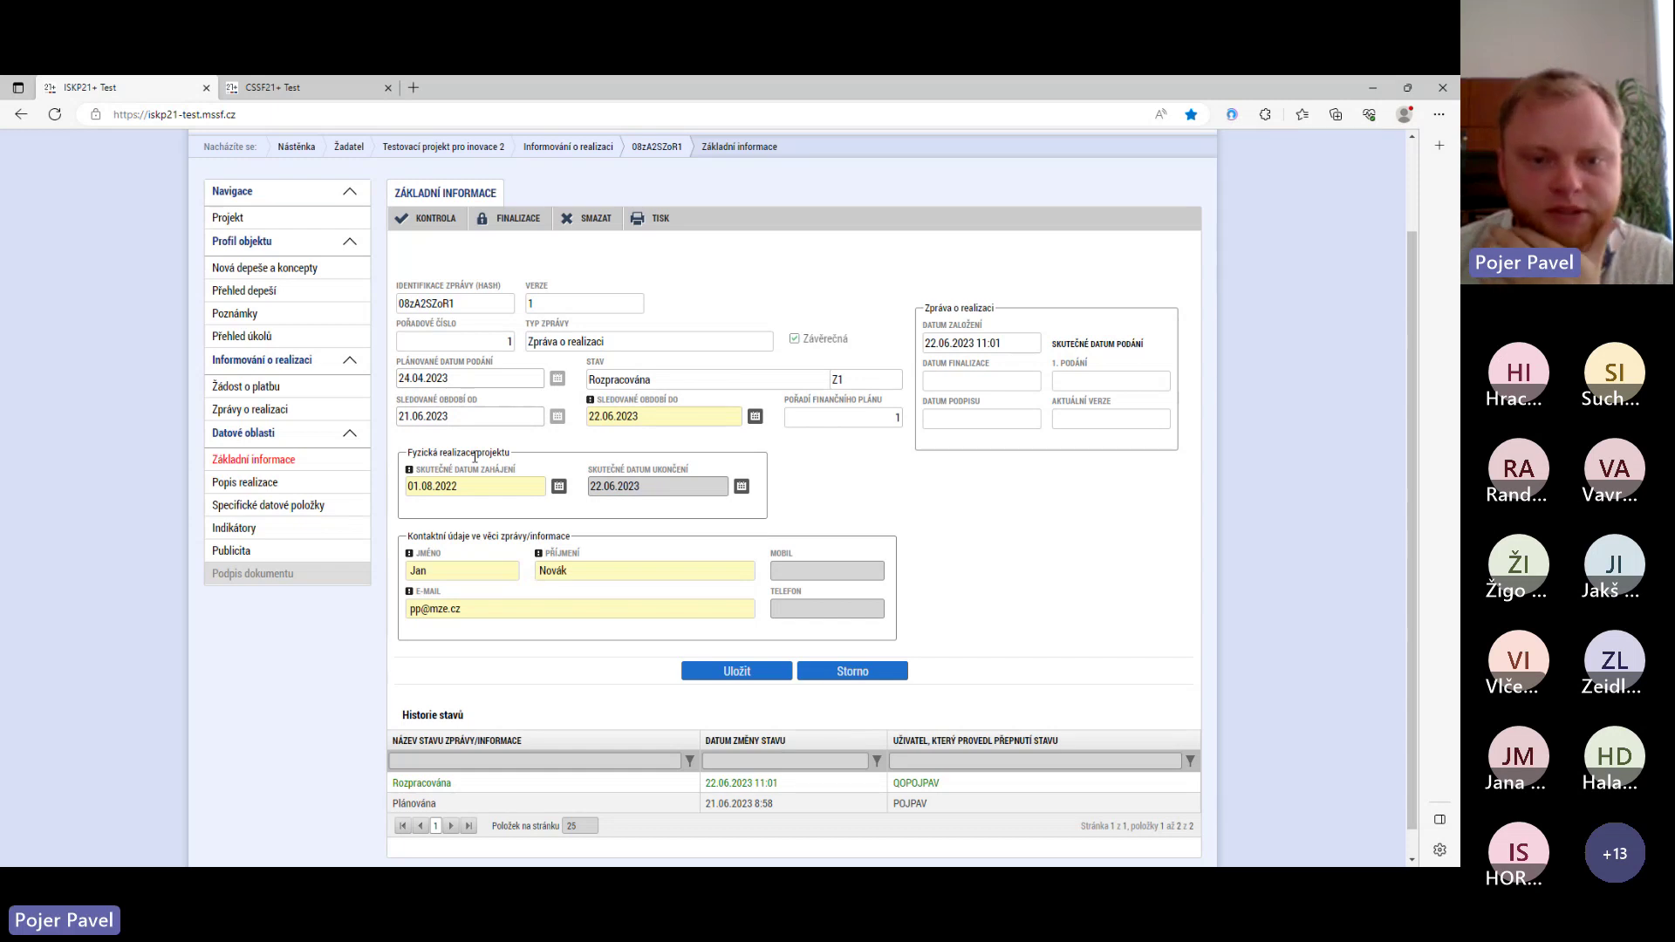
- In Popis realizace, enter and save the progress description 'Projekt byl dokončen dle projektové dokumentace.'
click(245, 481)
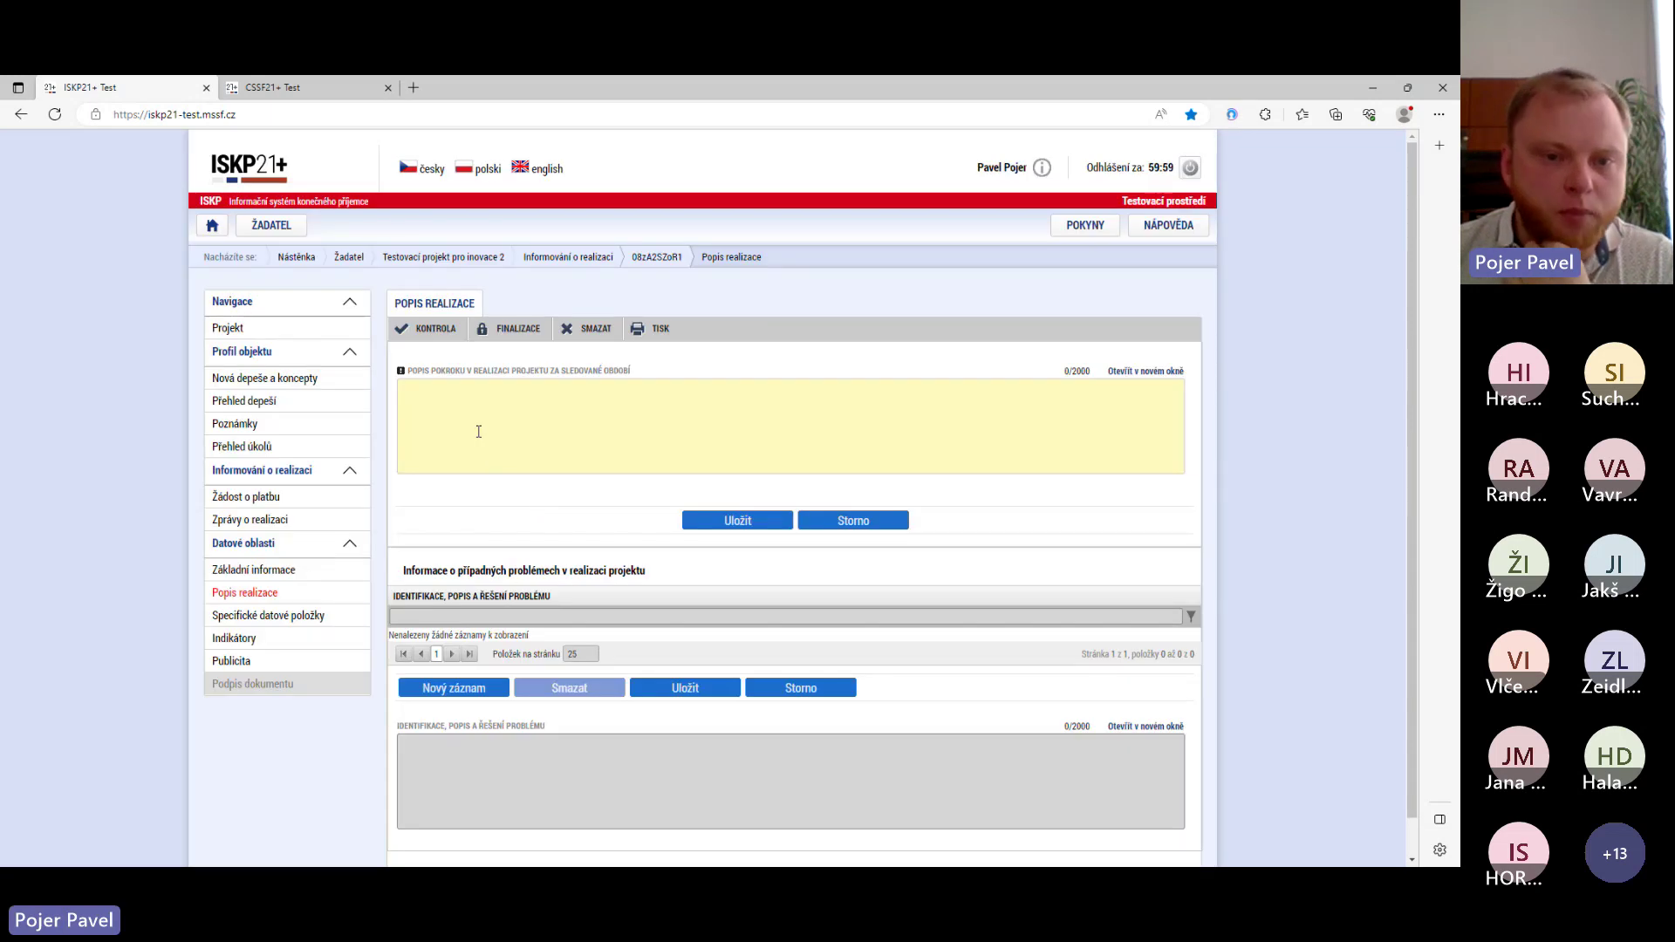
click(471, 406)
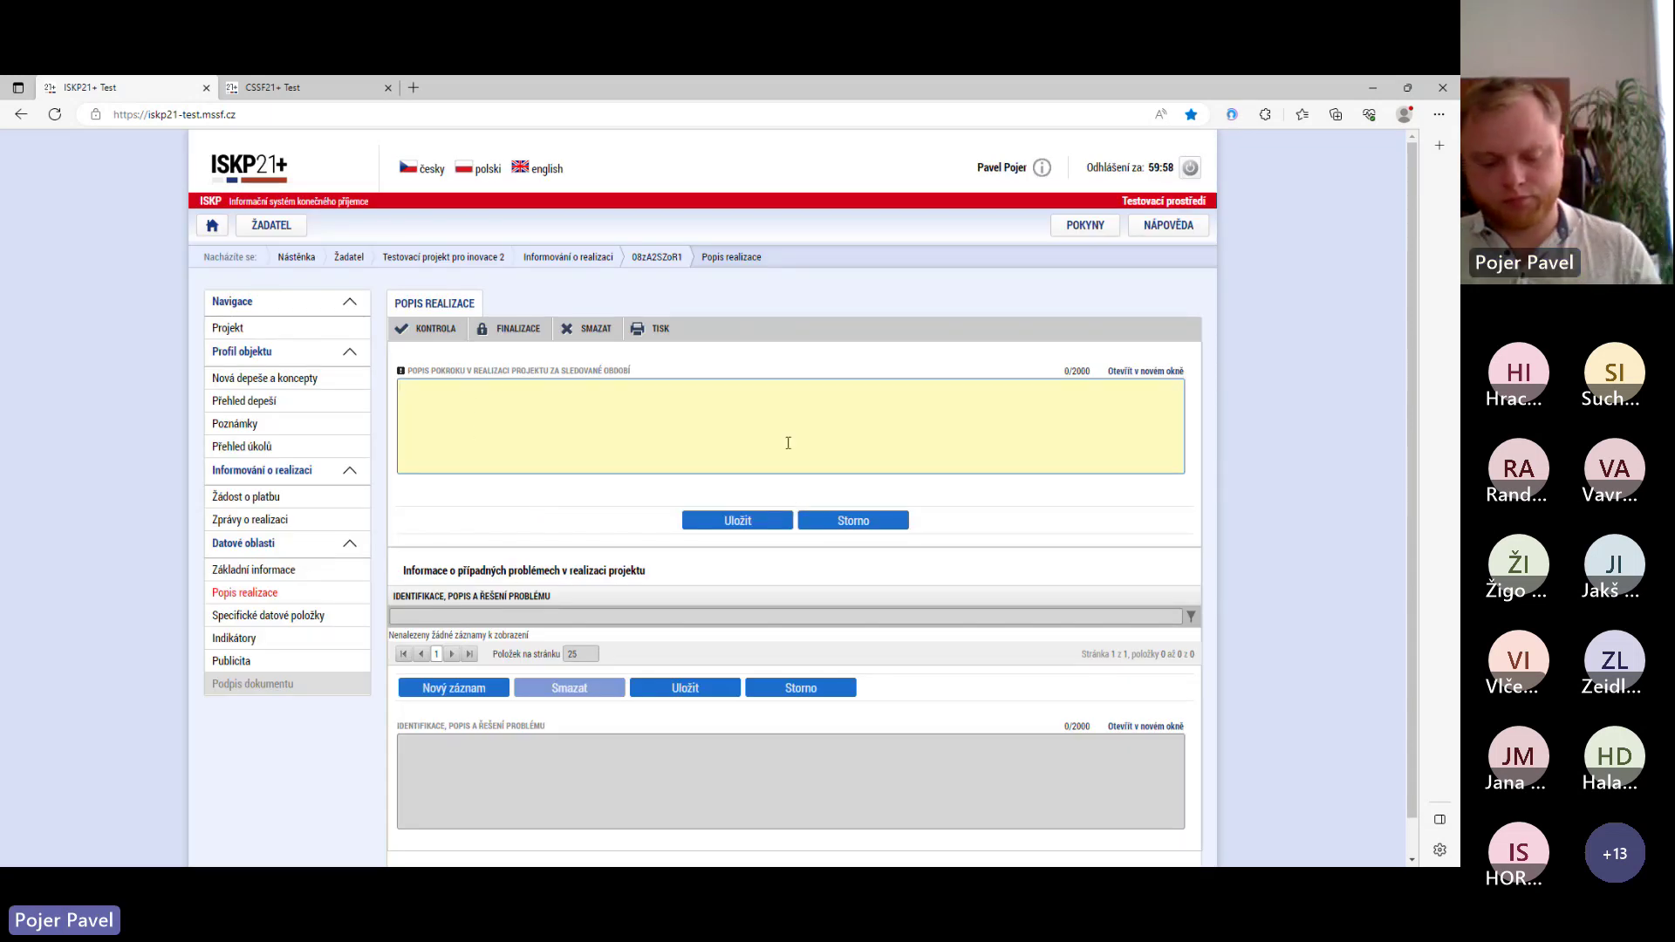
text(Projekt)
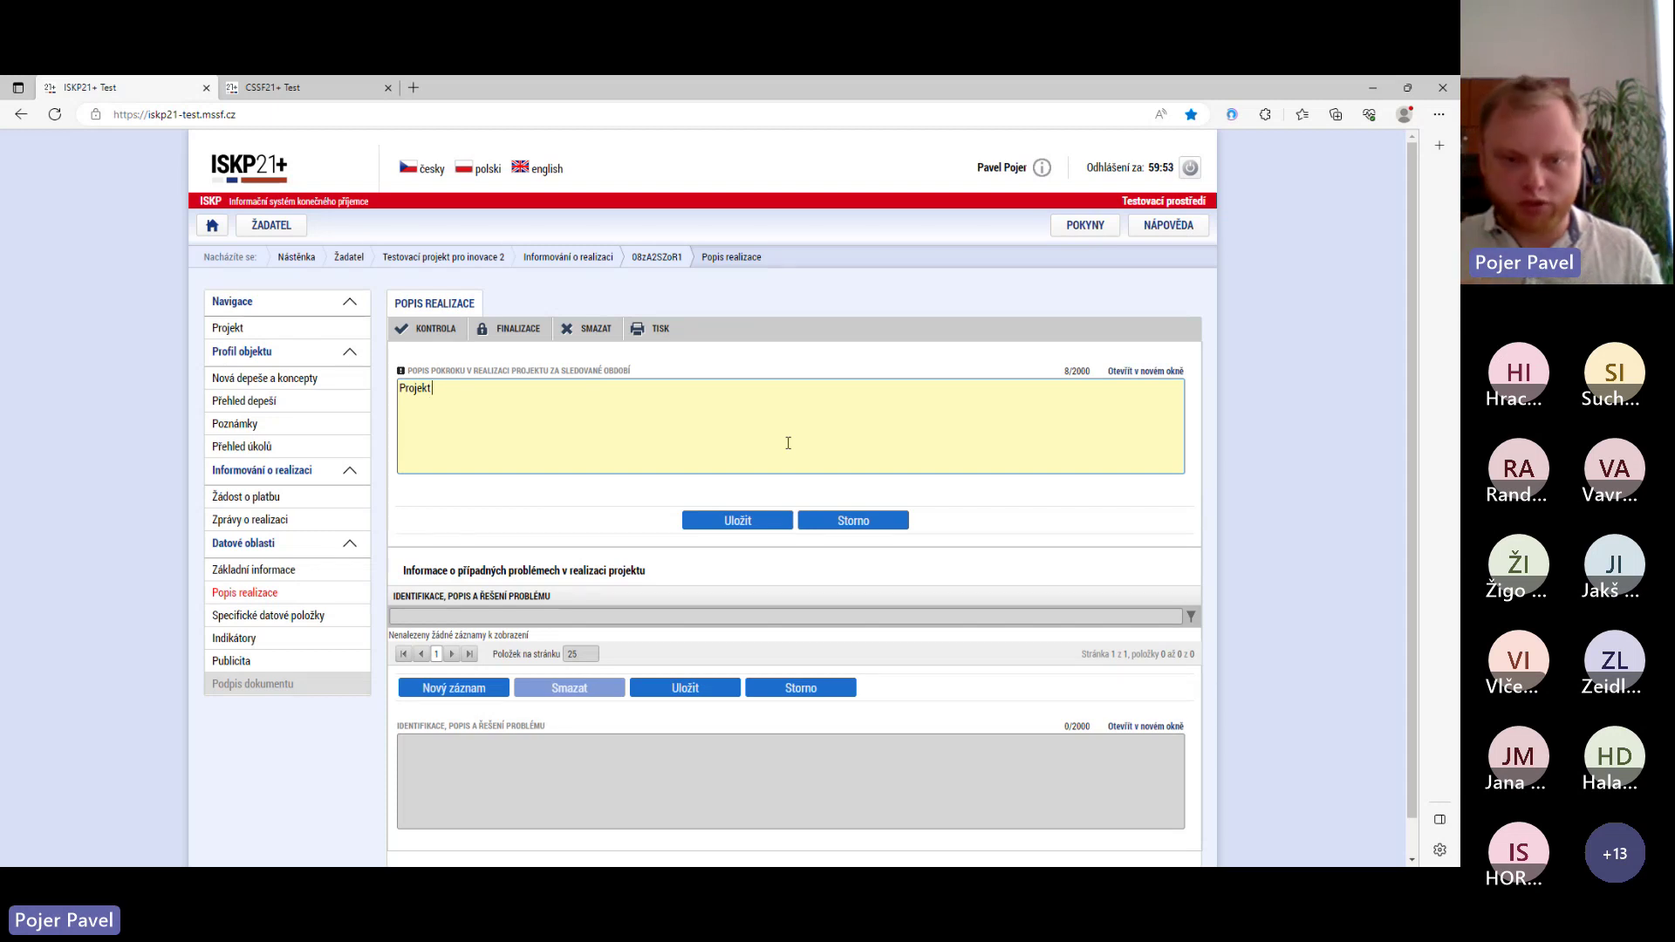
text( byl )
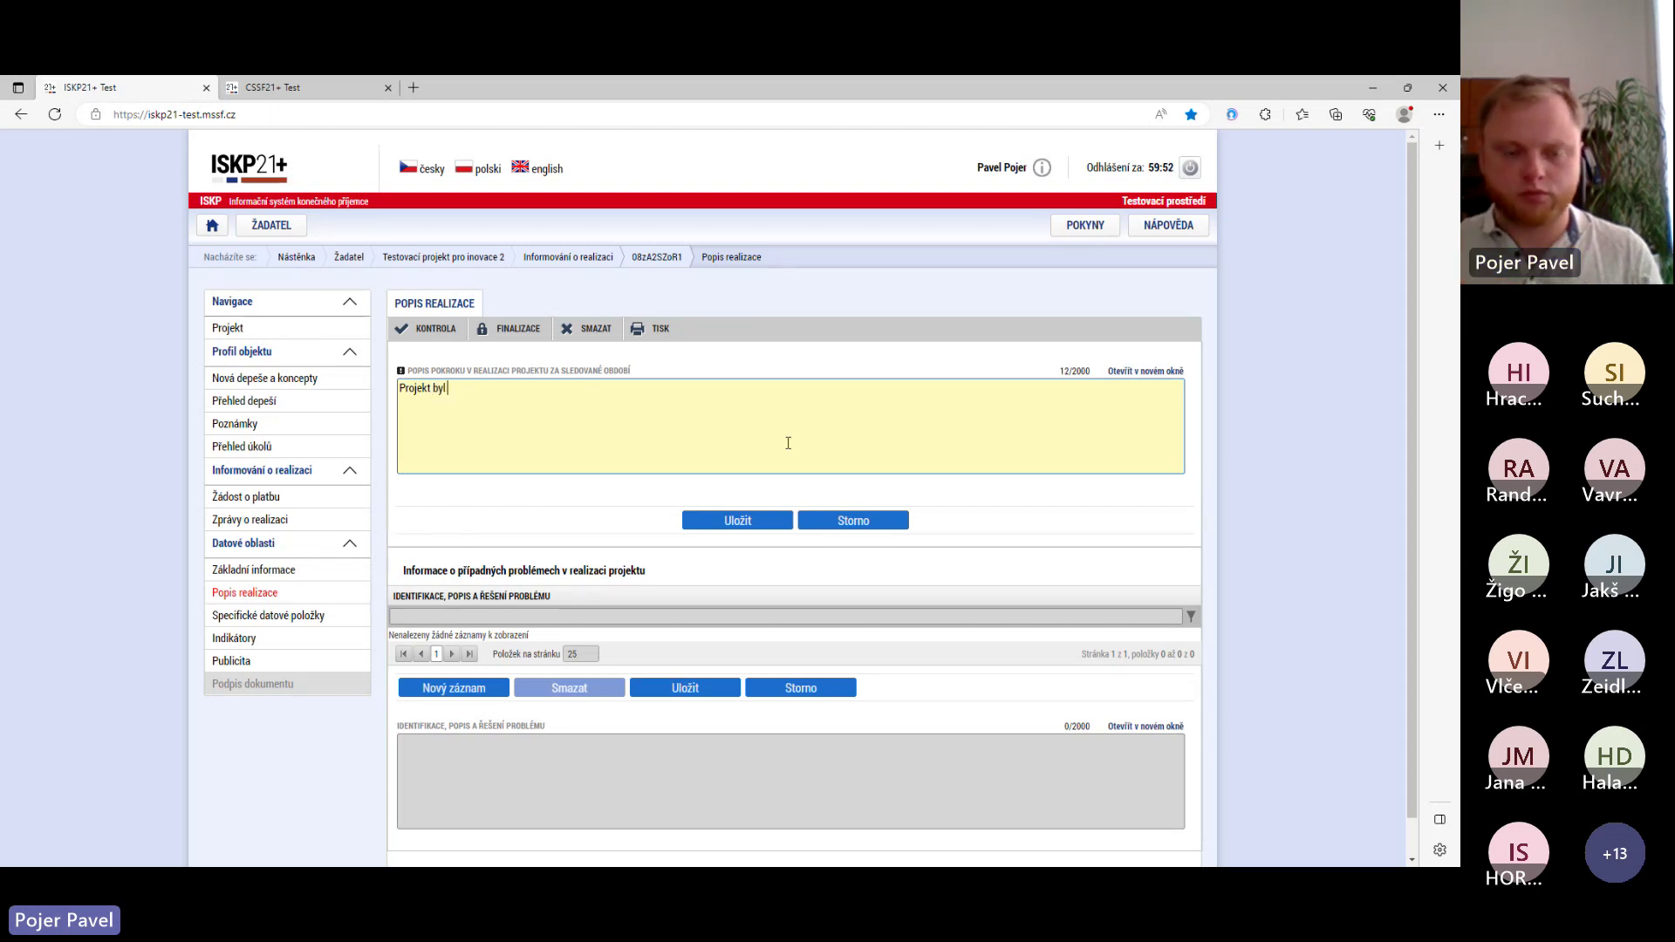
text(dokončen)
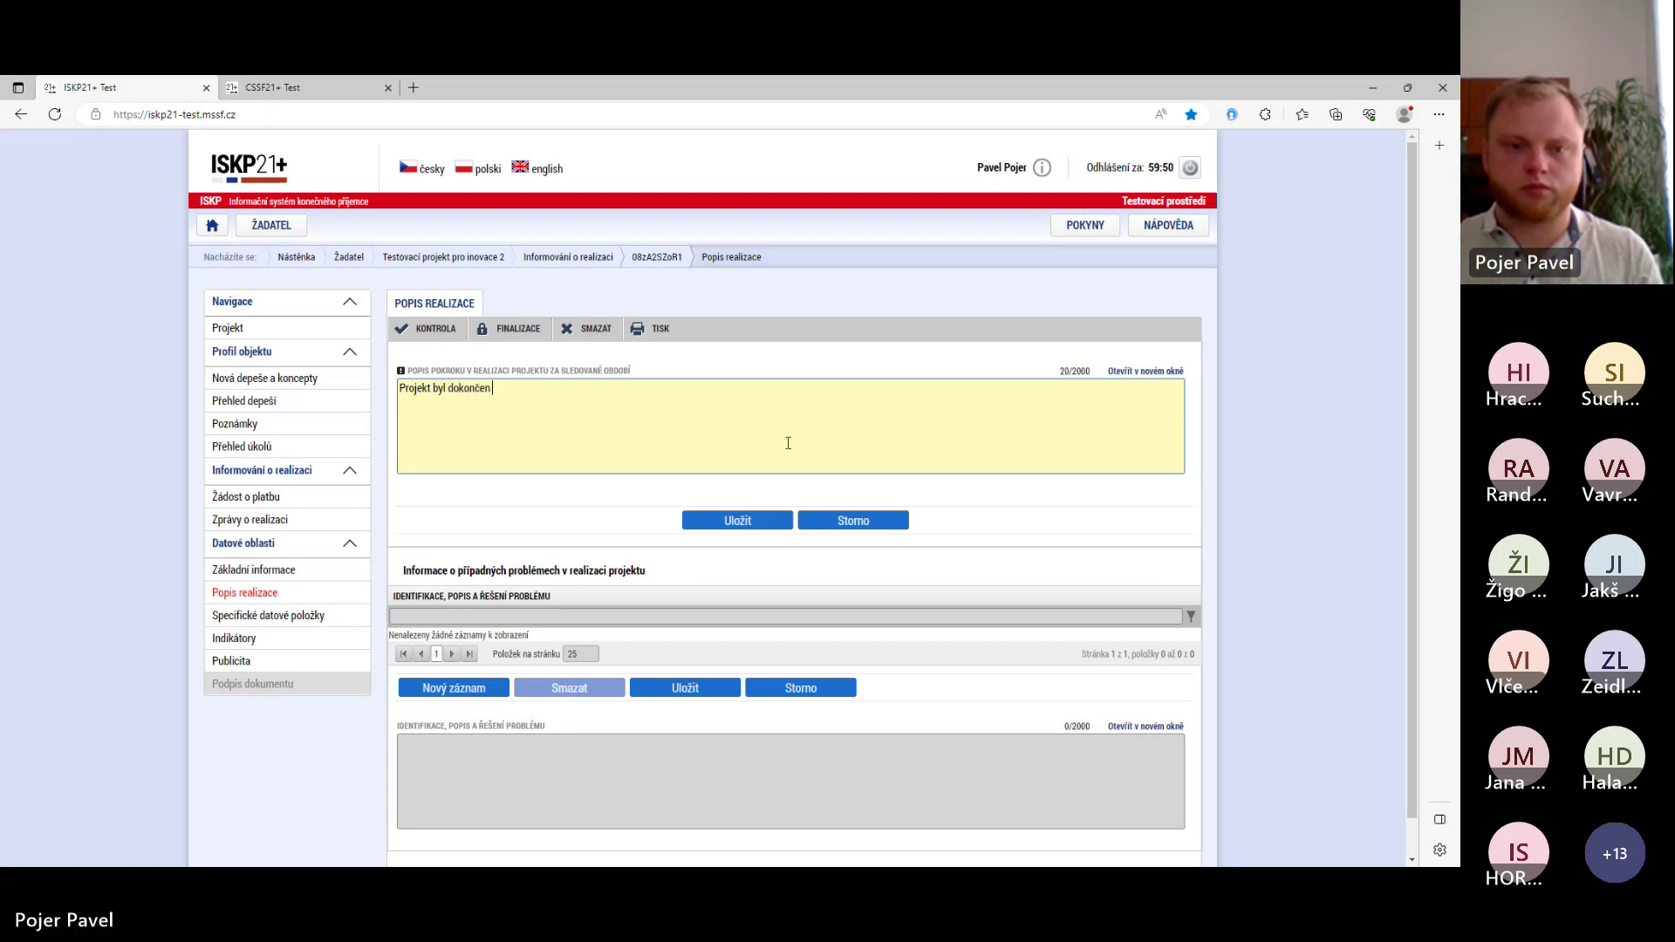
text( dle projektové dok)
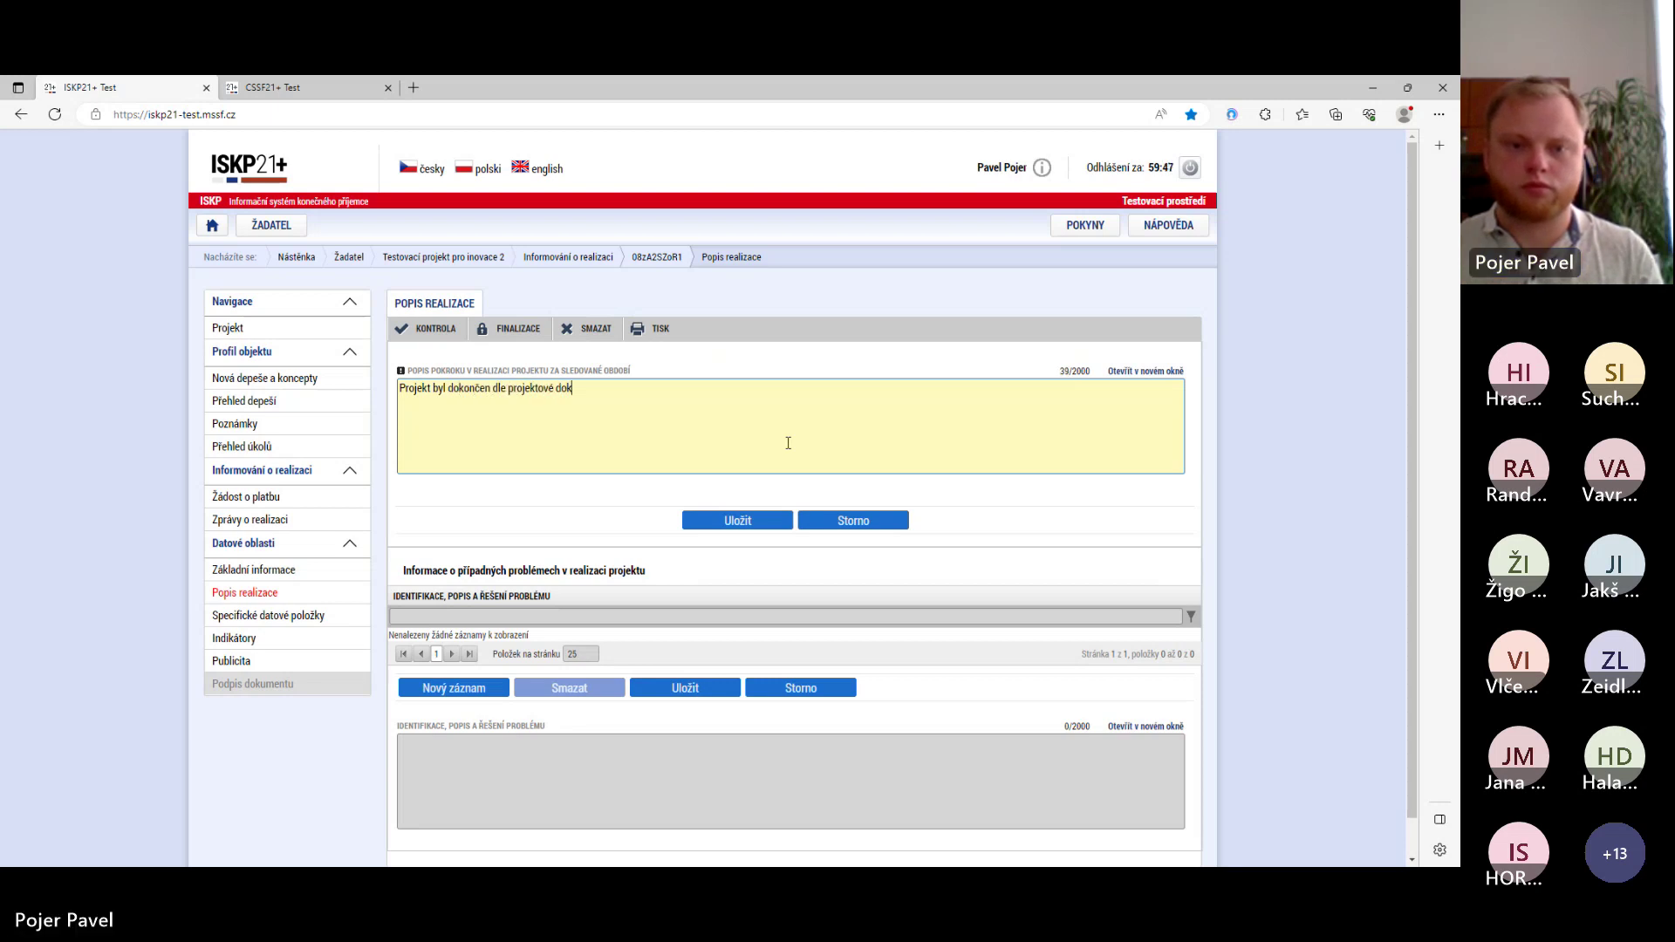
text(umentace)
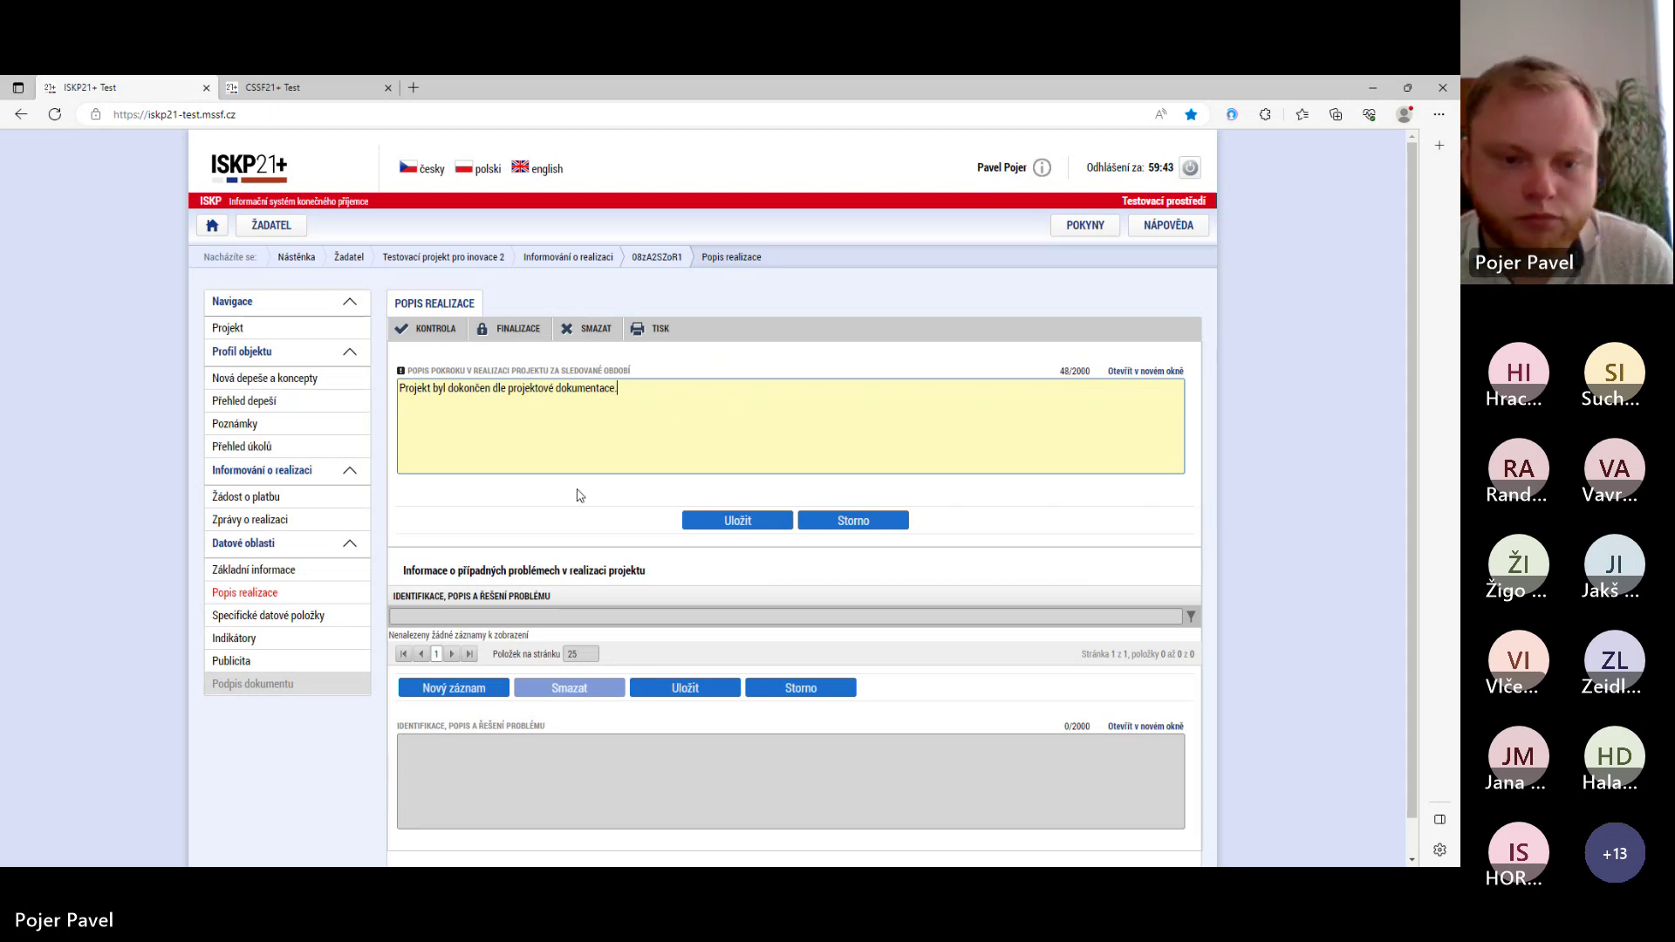
click(733, 522)
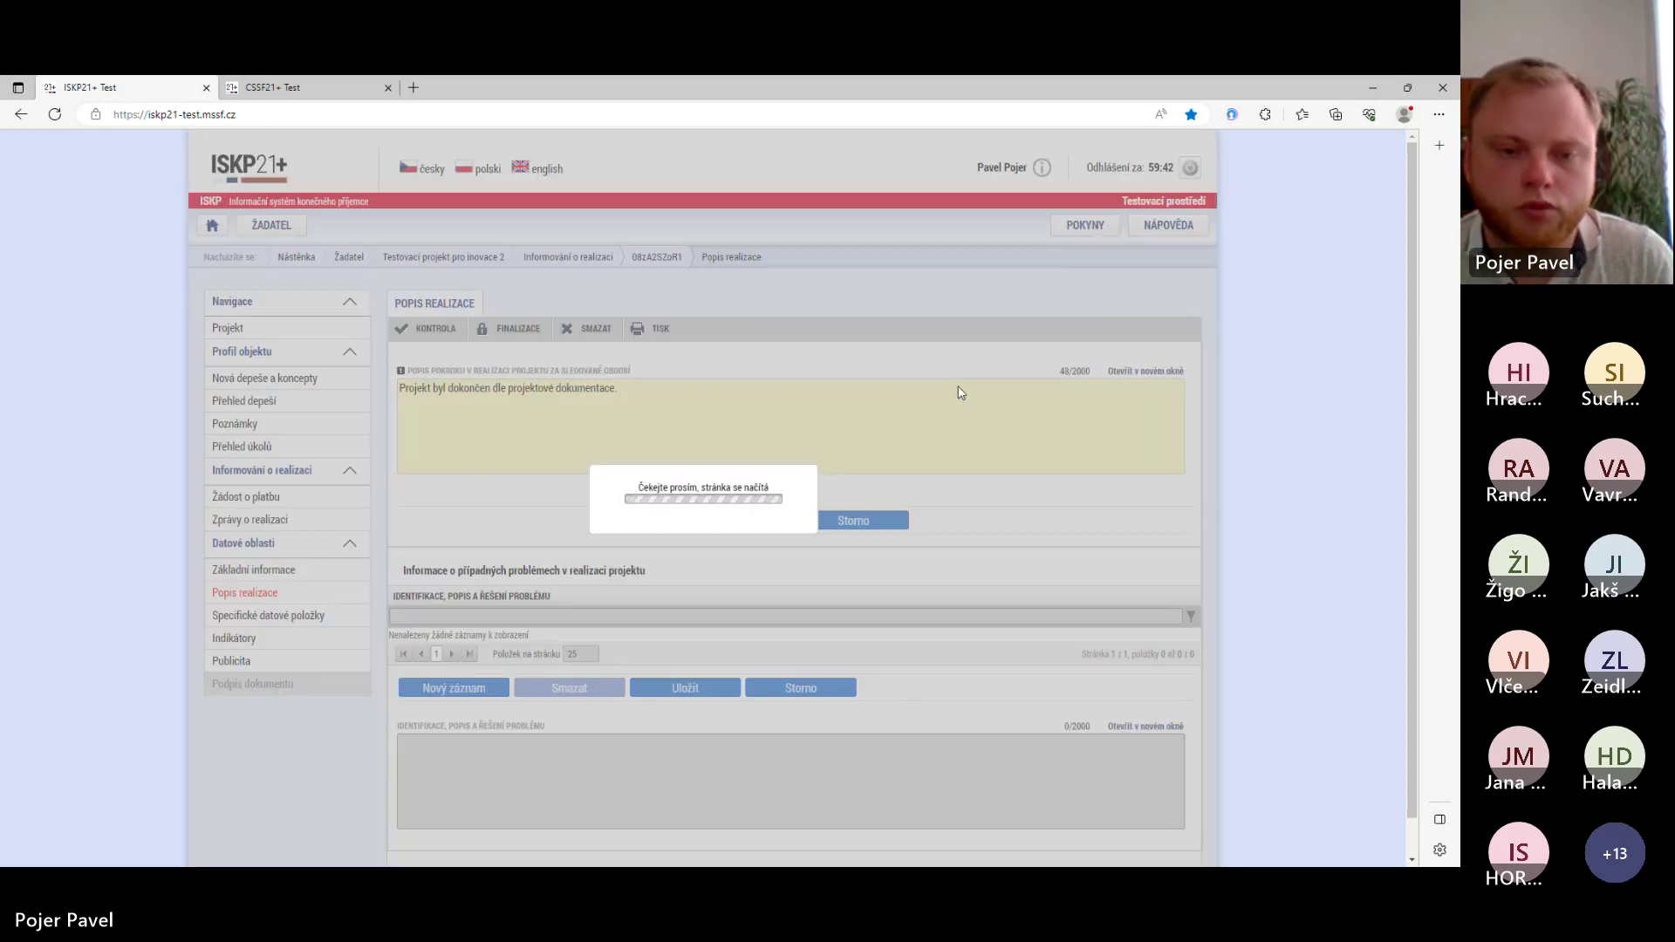
scroll(687, 380, down, 1)
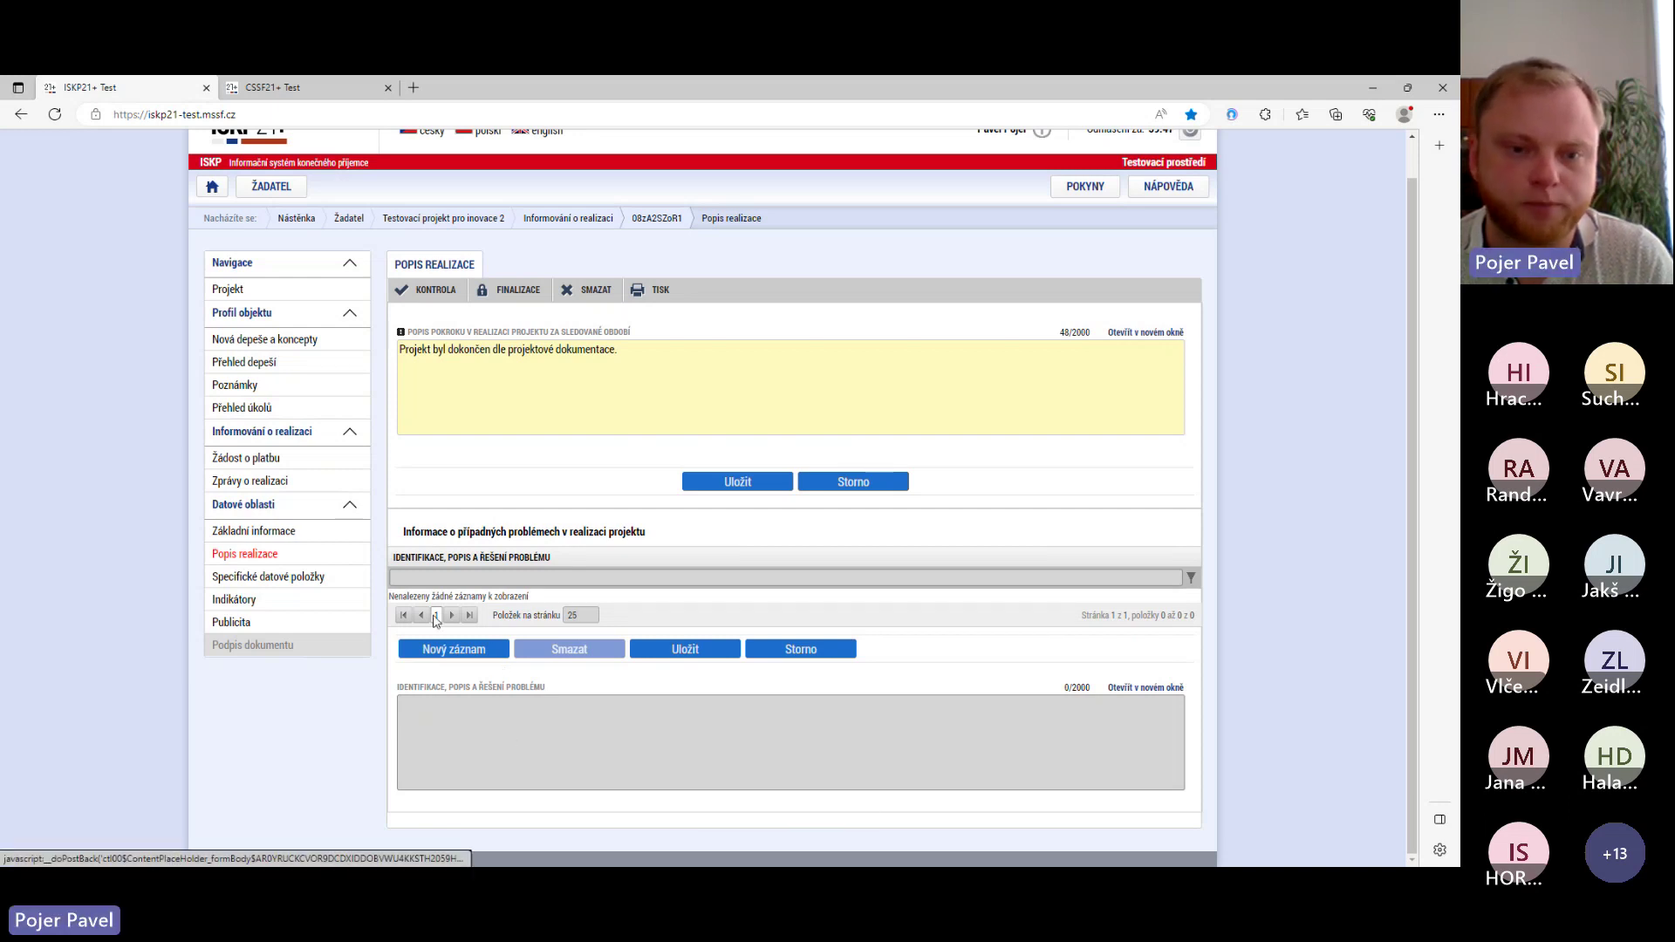
- In Specifické datové položky, select the Předpokládaný počet partnerů item
click(230, 579)
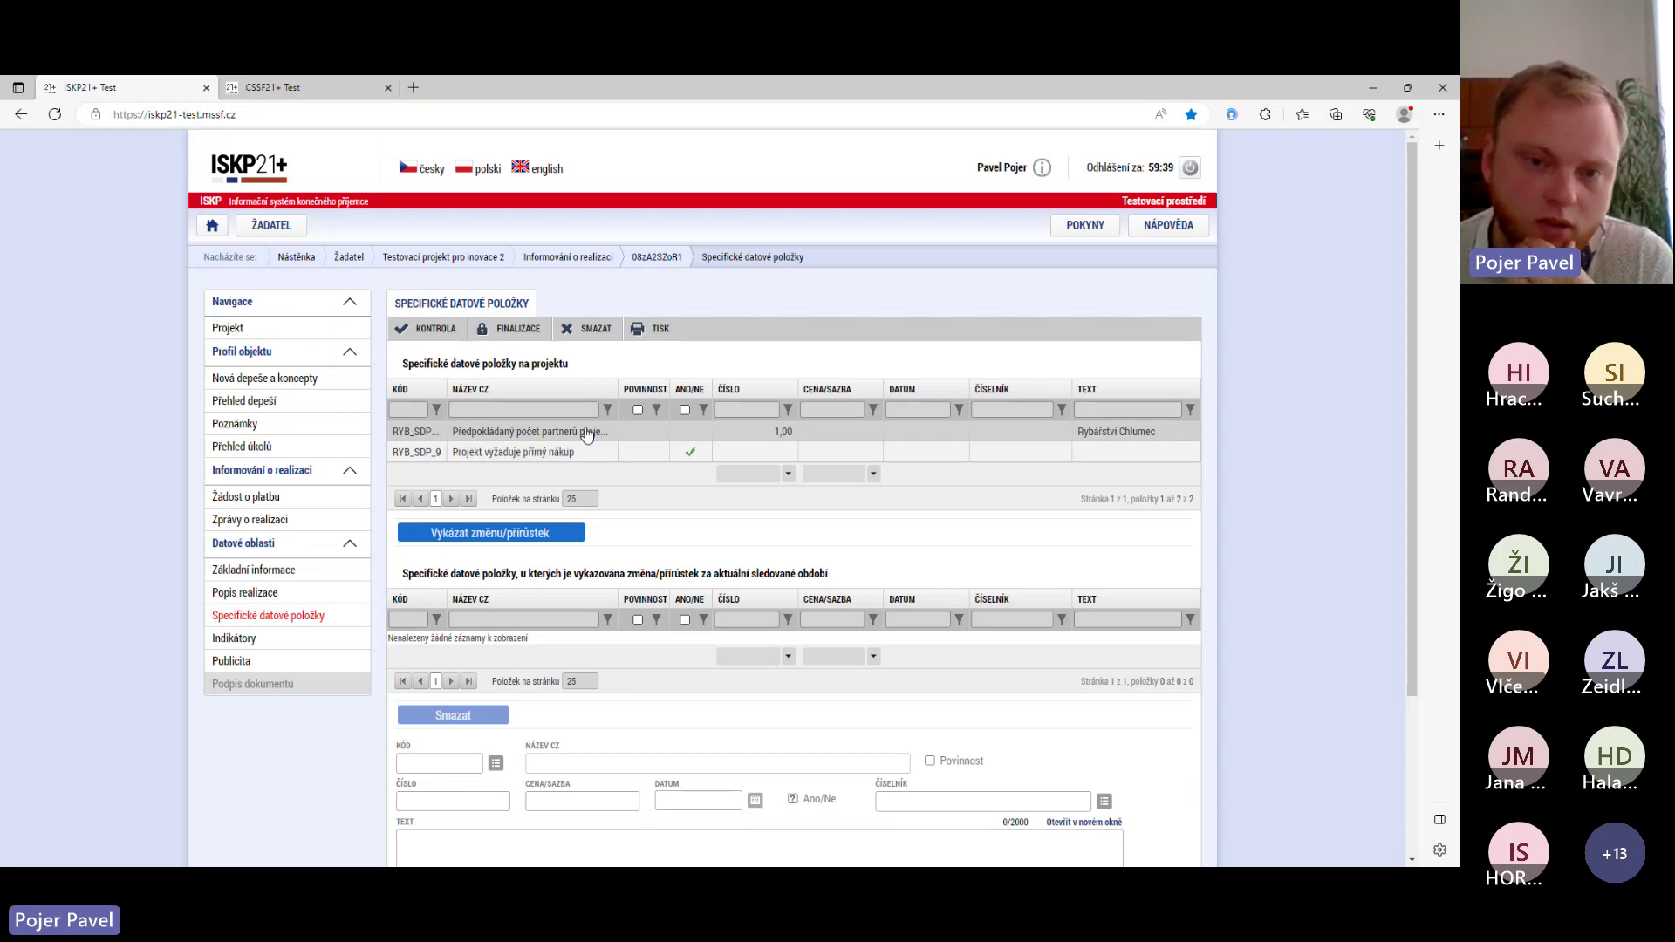
click(587, 435)
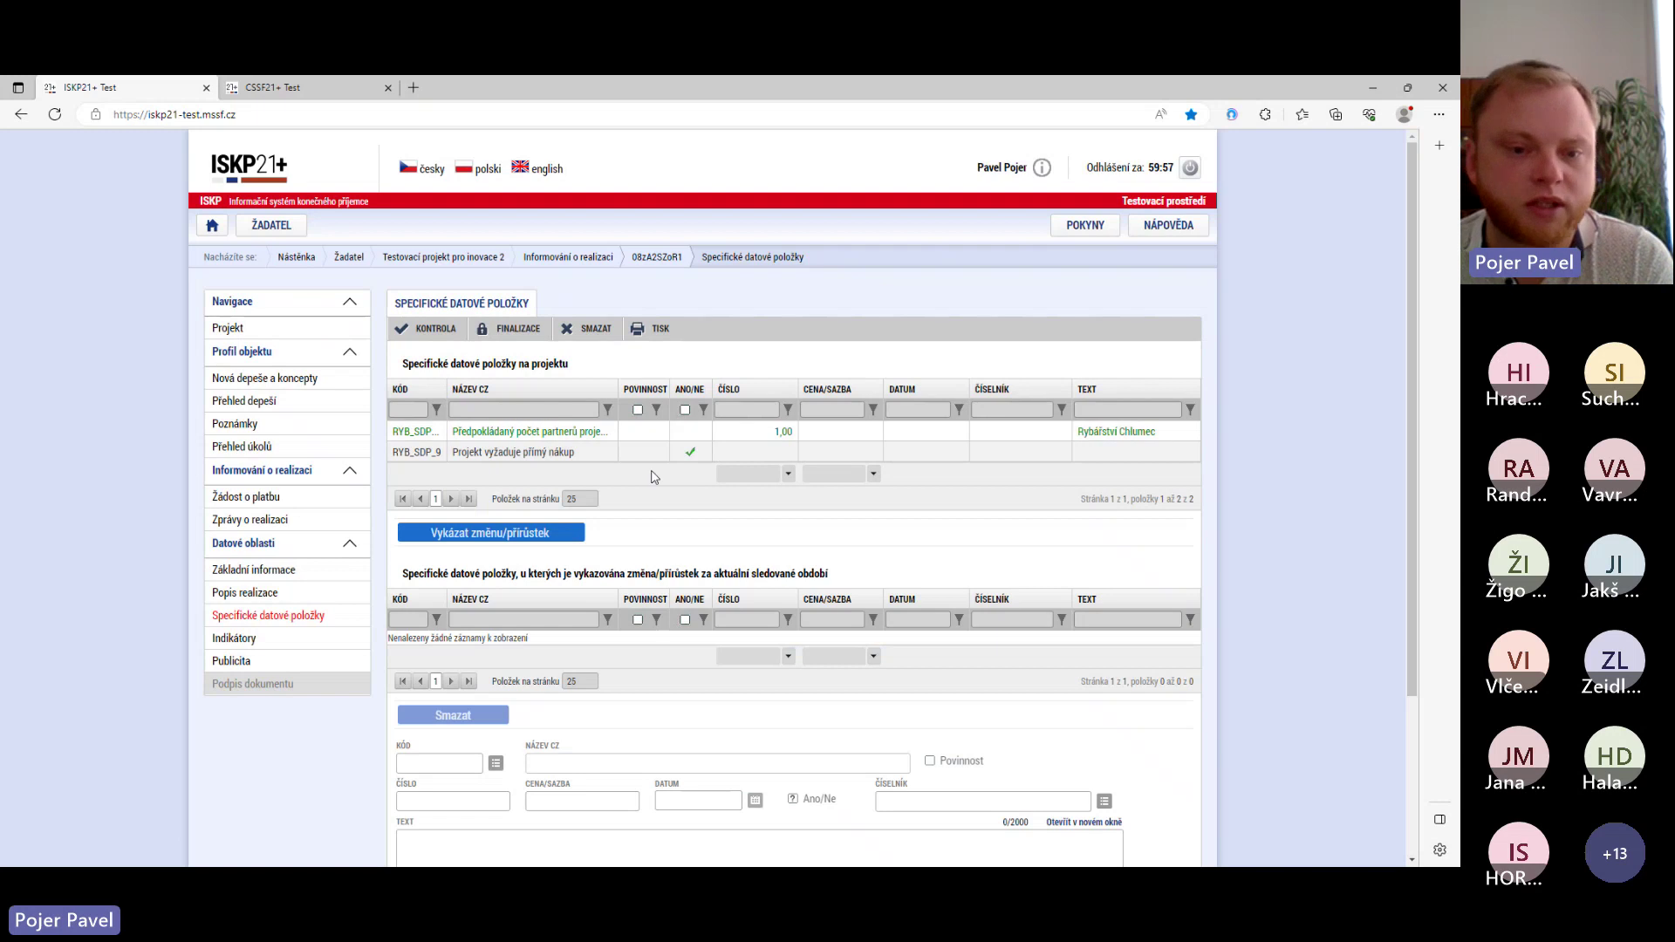
scroll(629, 529, down, 2)
scroll(629, 530, down, 2)
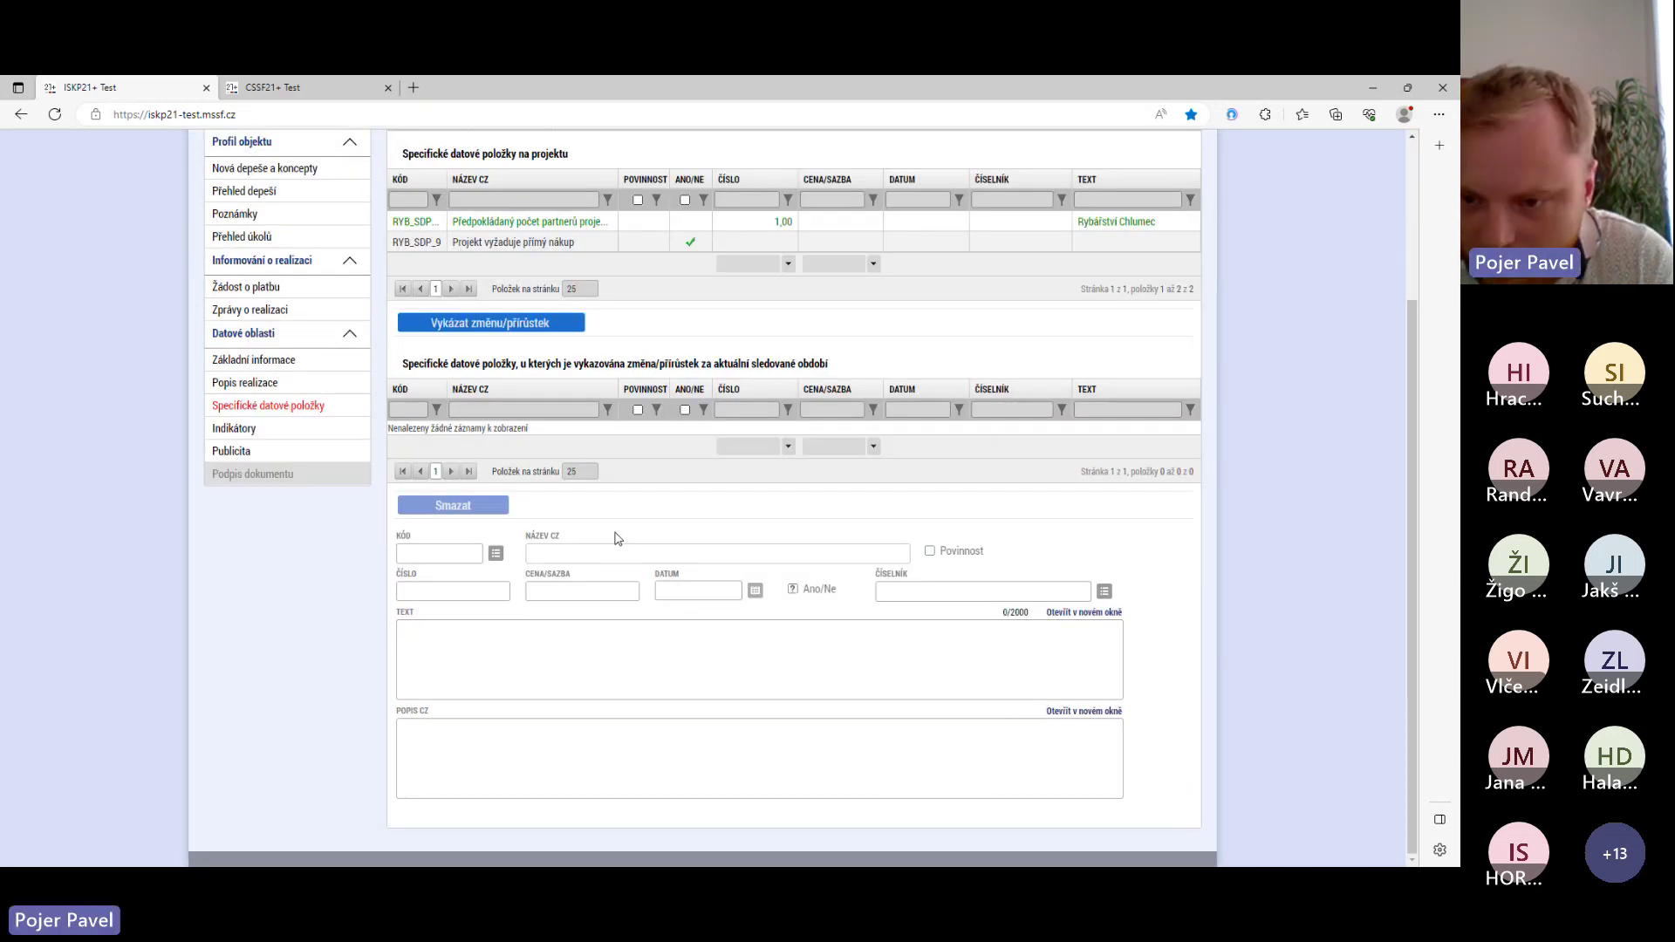
scroll(617, 538, up, 2)
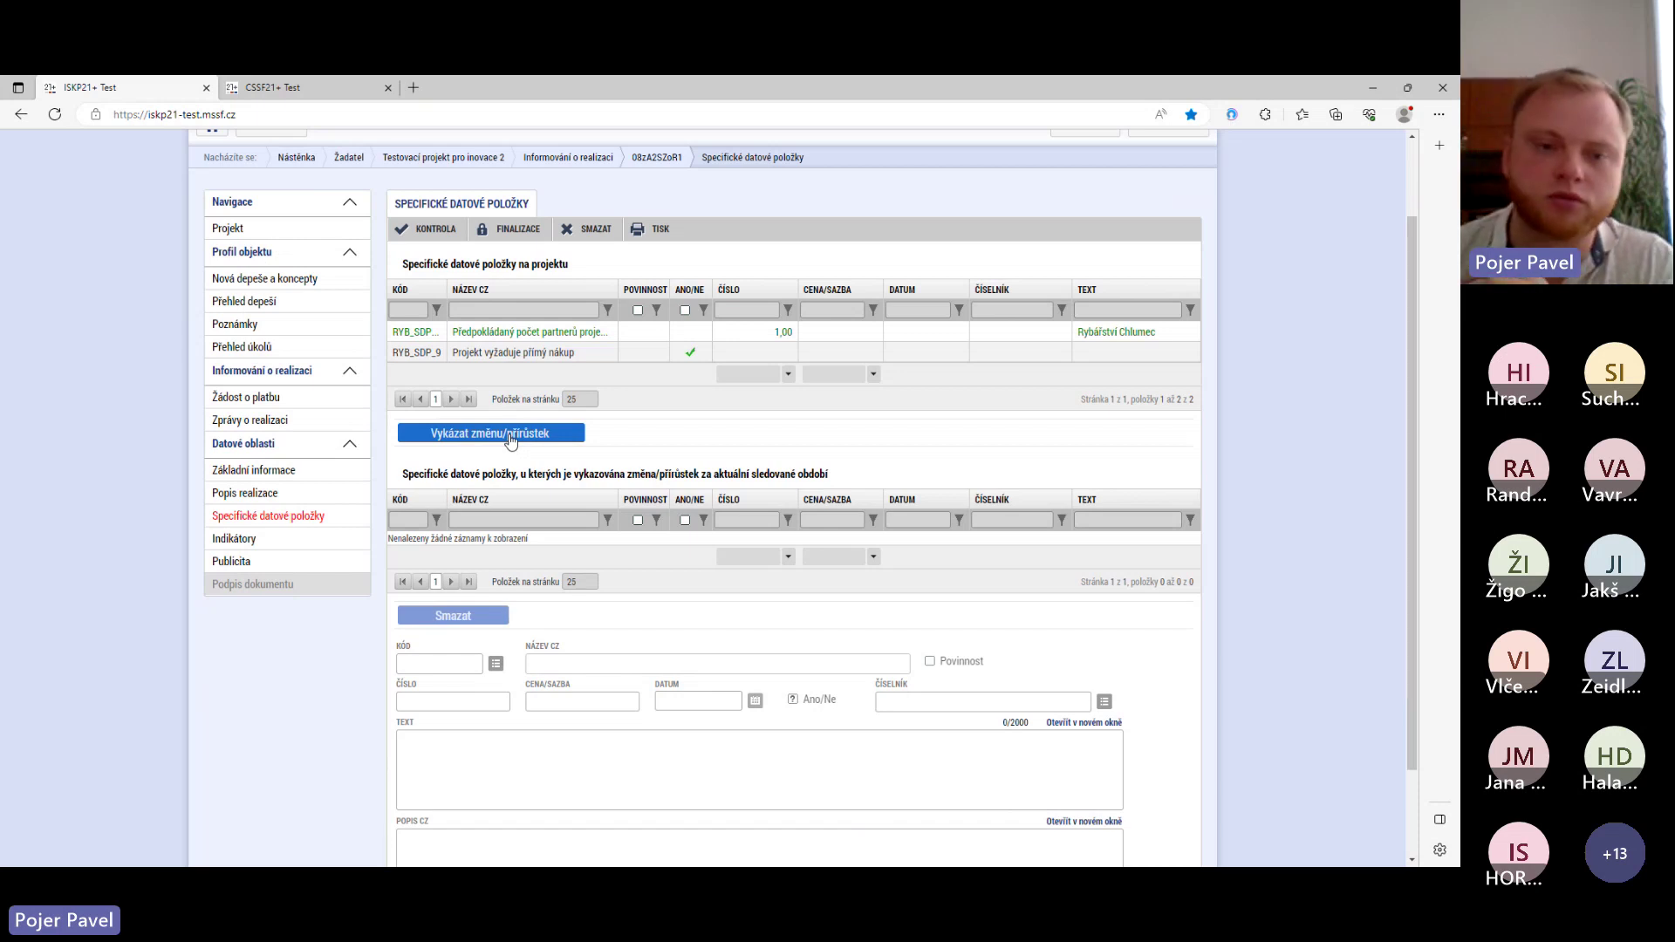
- Report the partner count change as 2, naming Rybářství Chlumec and Rybářství Třeboň, save, then go to Indikátory
click(511, 442)
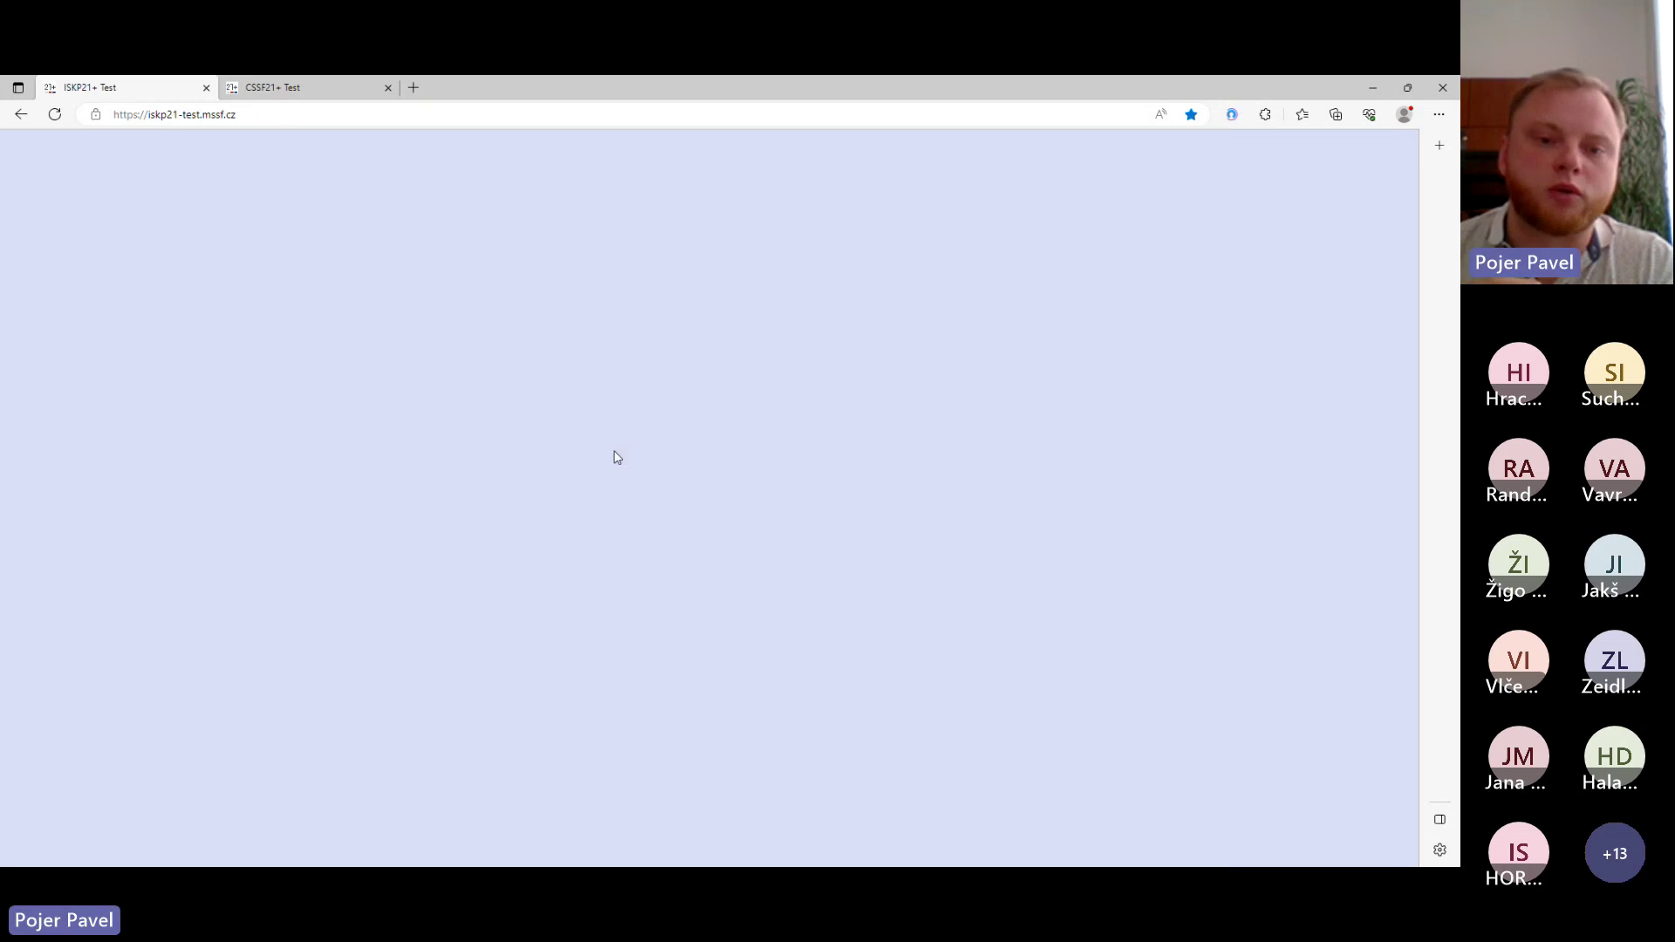
scroll(523, 567, down, 1)
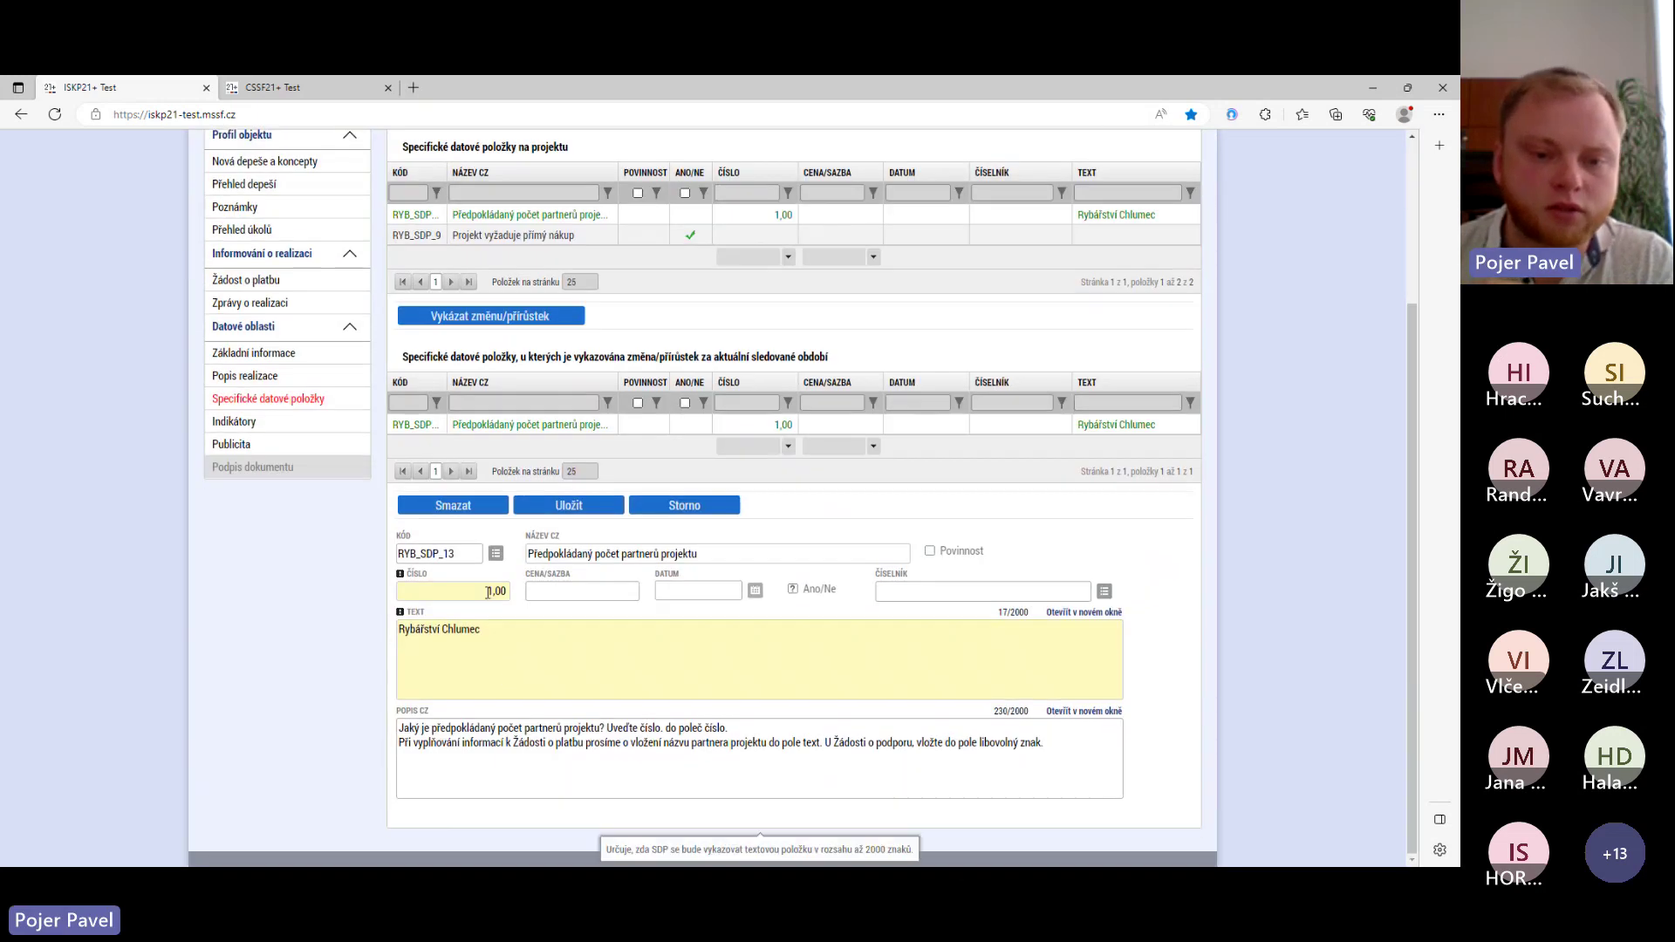
double_click(501, 597)
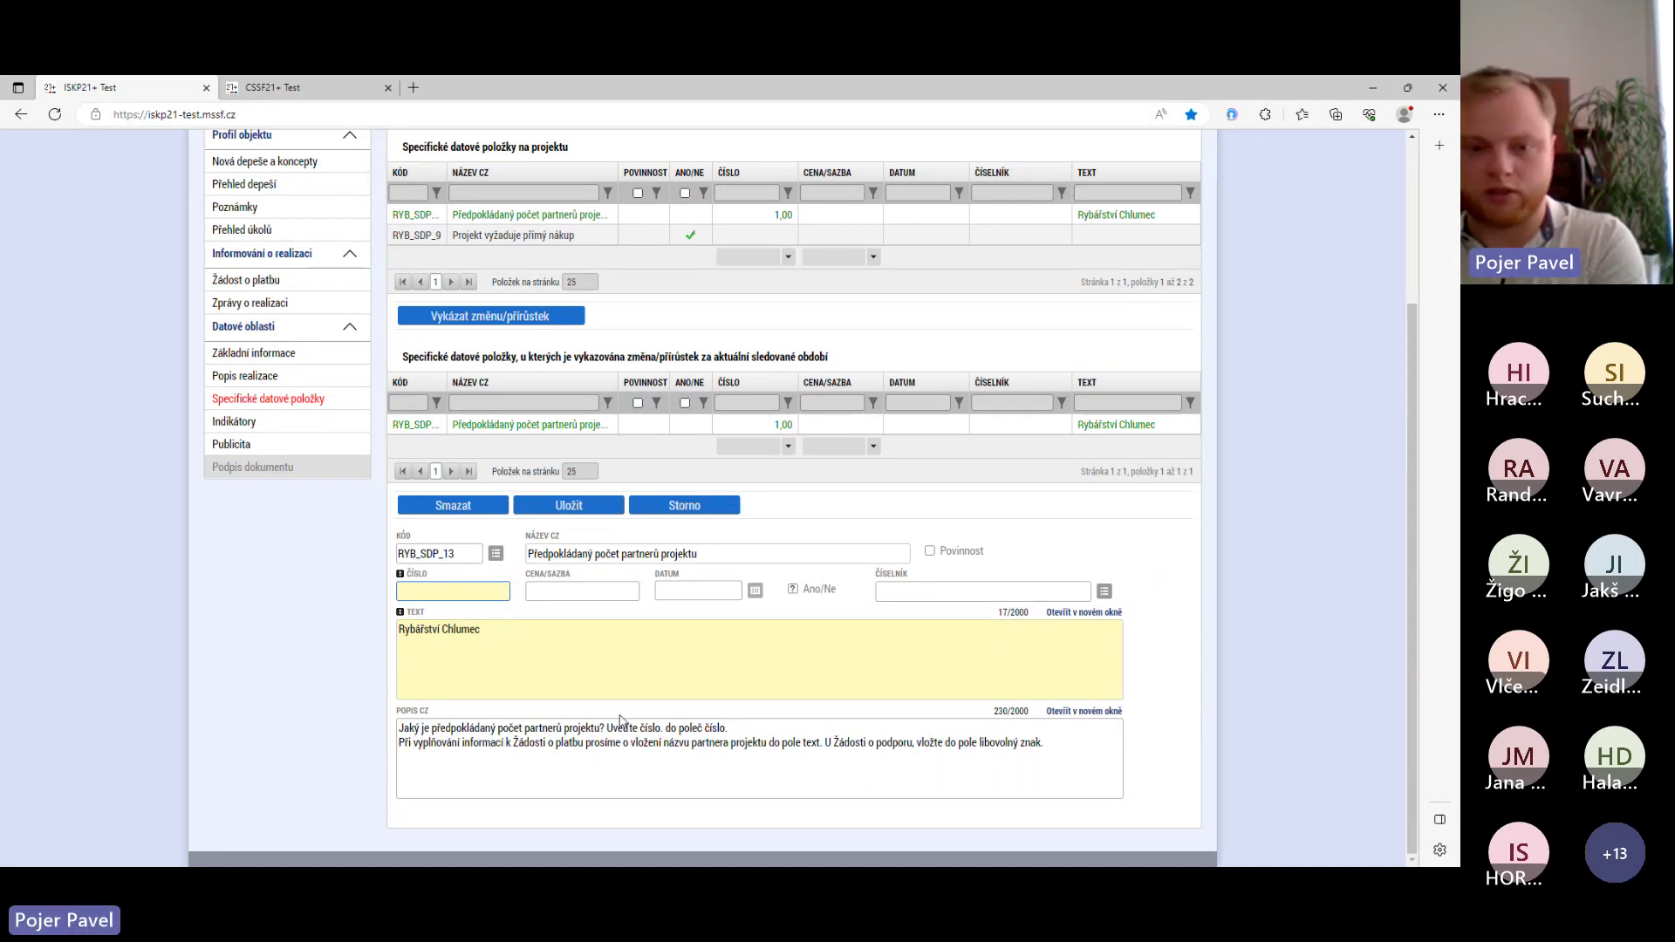
text(2)
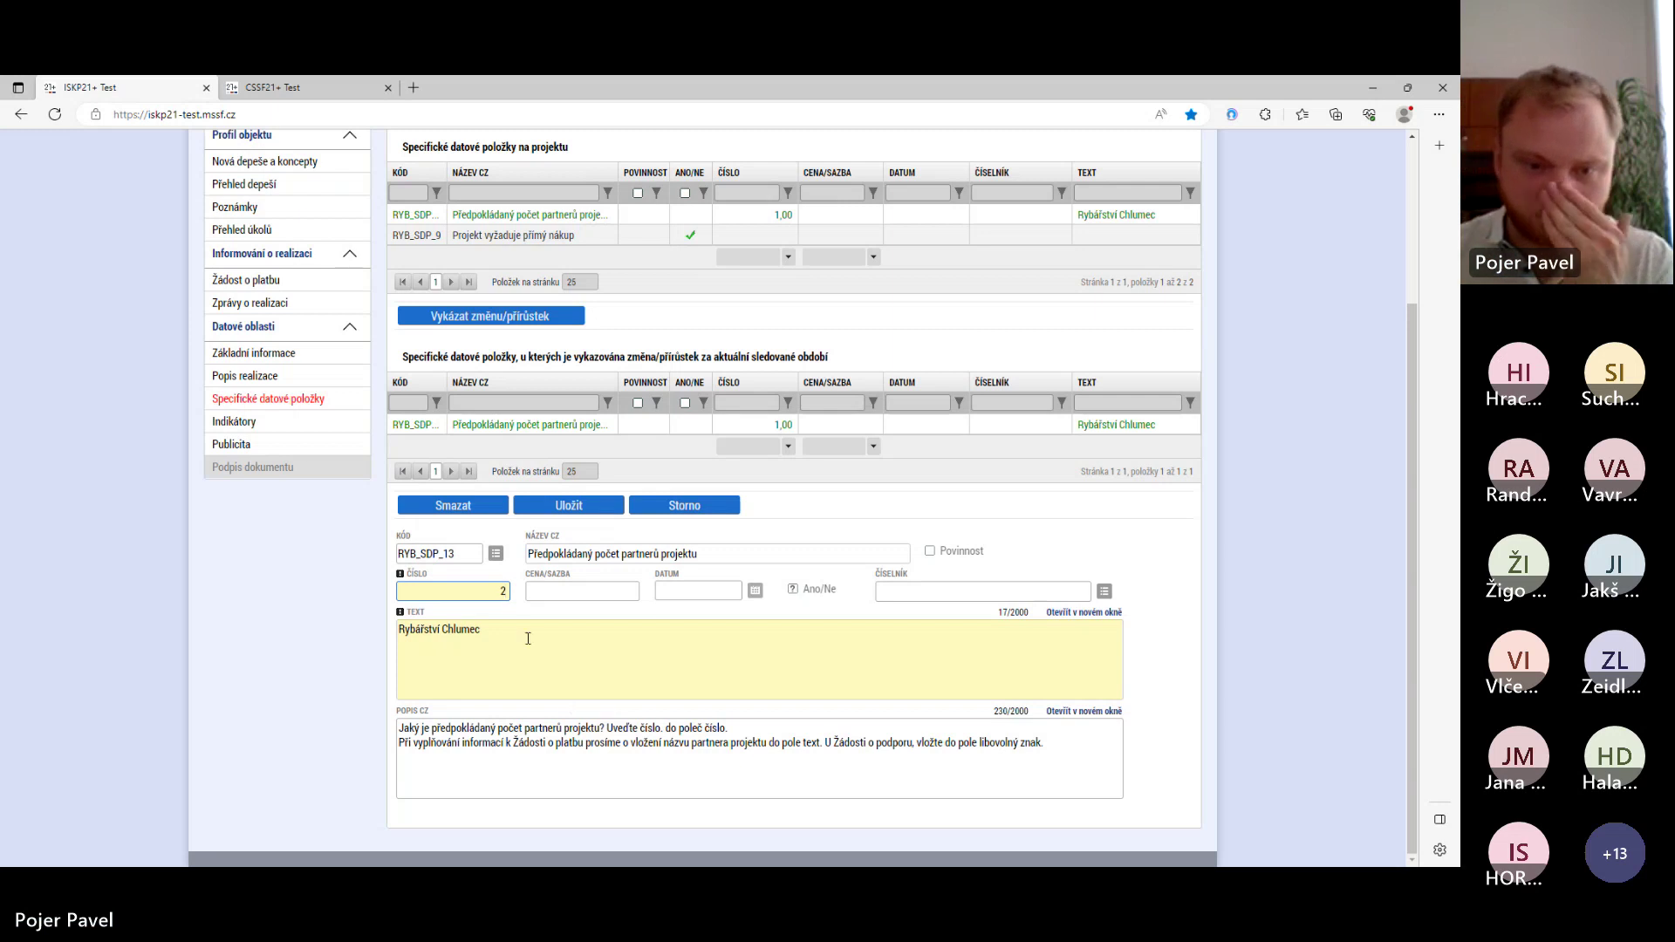
click(526, 638)
text(Chlumec)
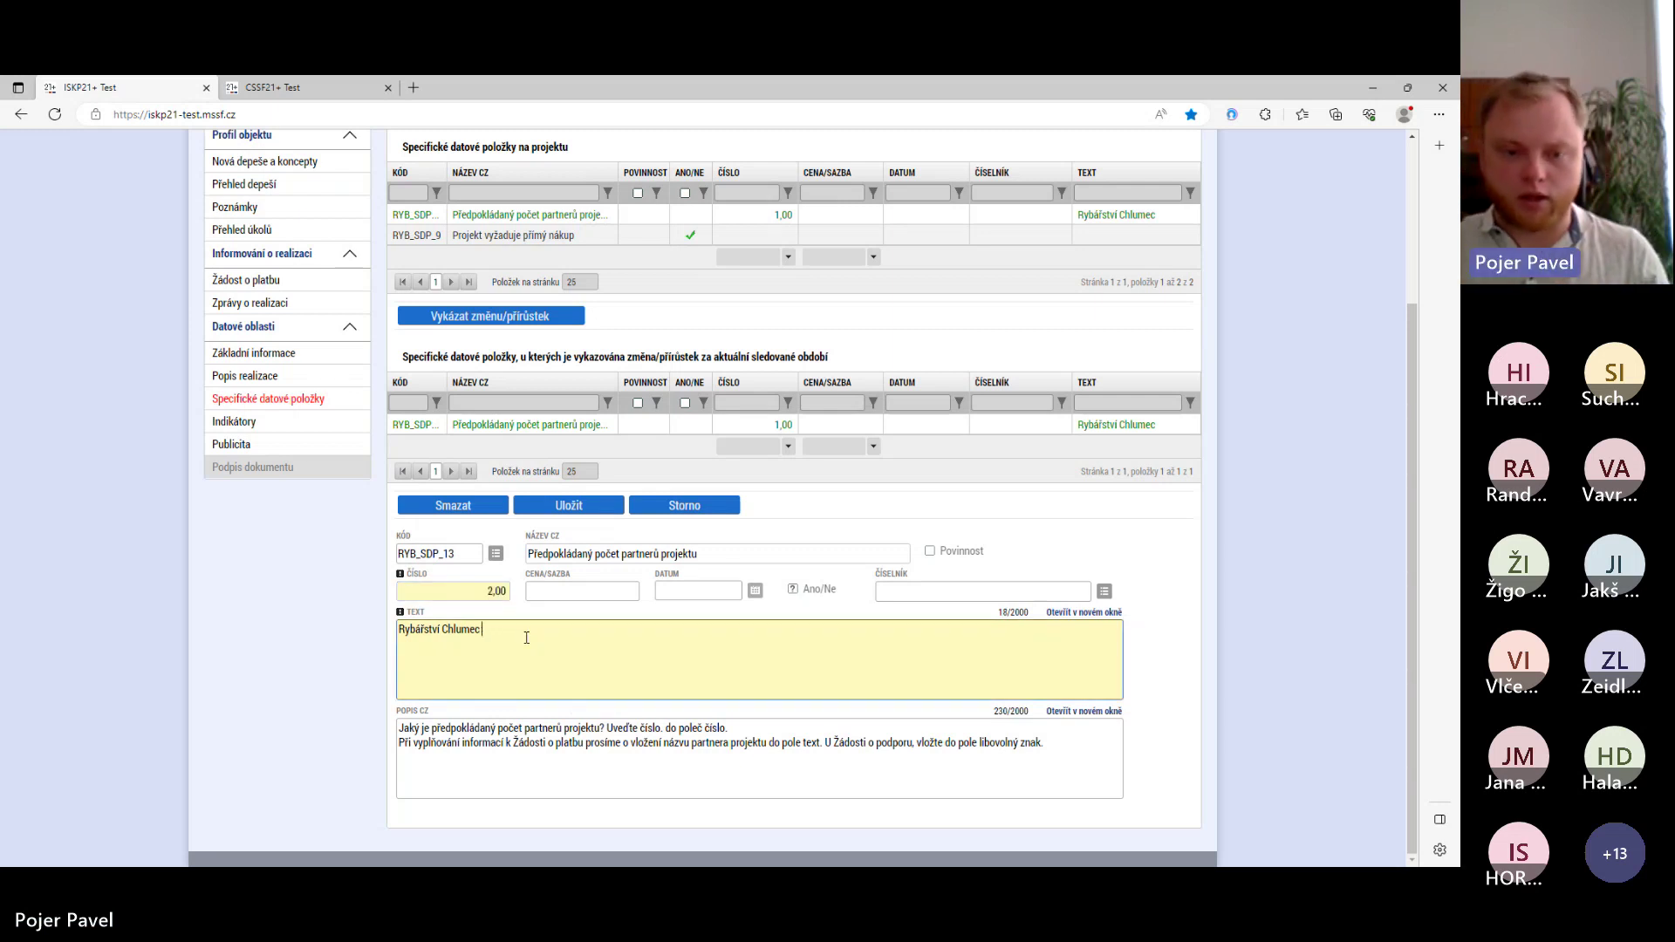
text(, )
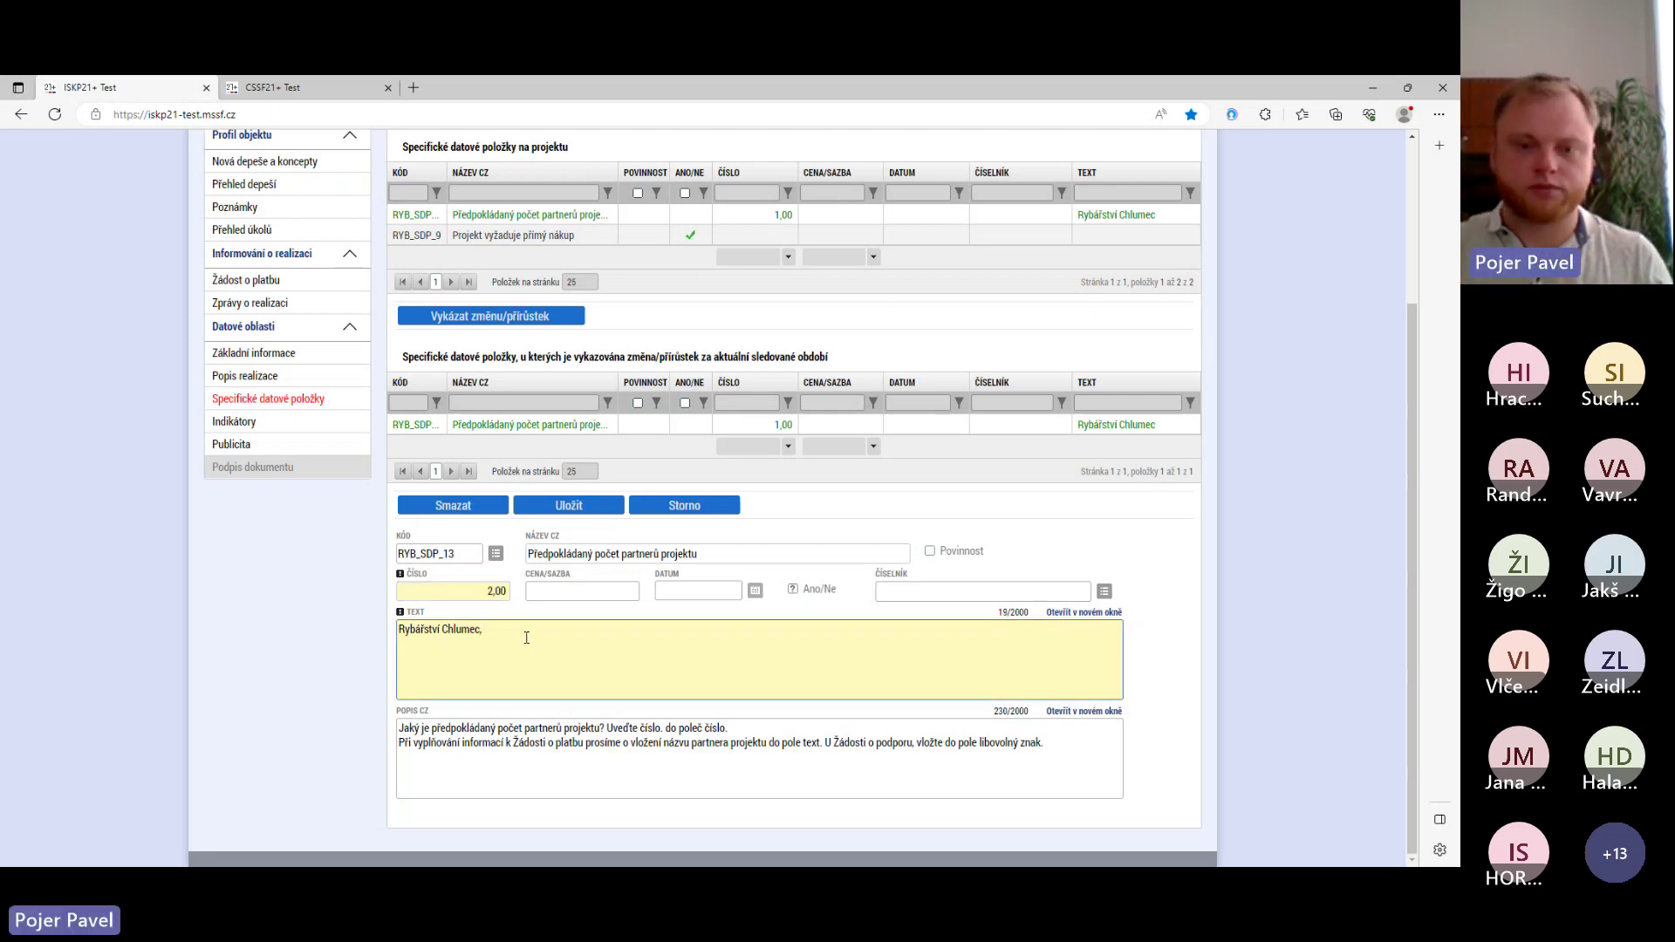
text(Rybářství )
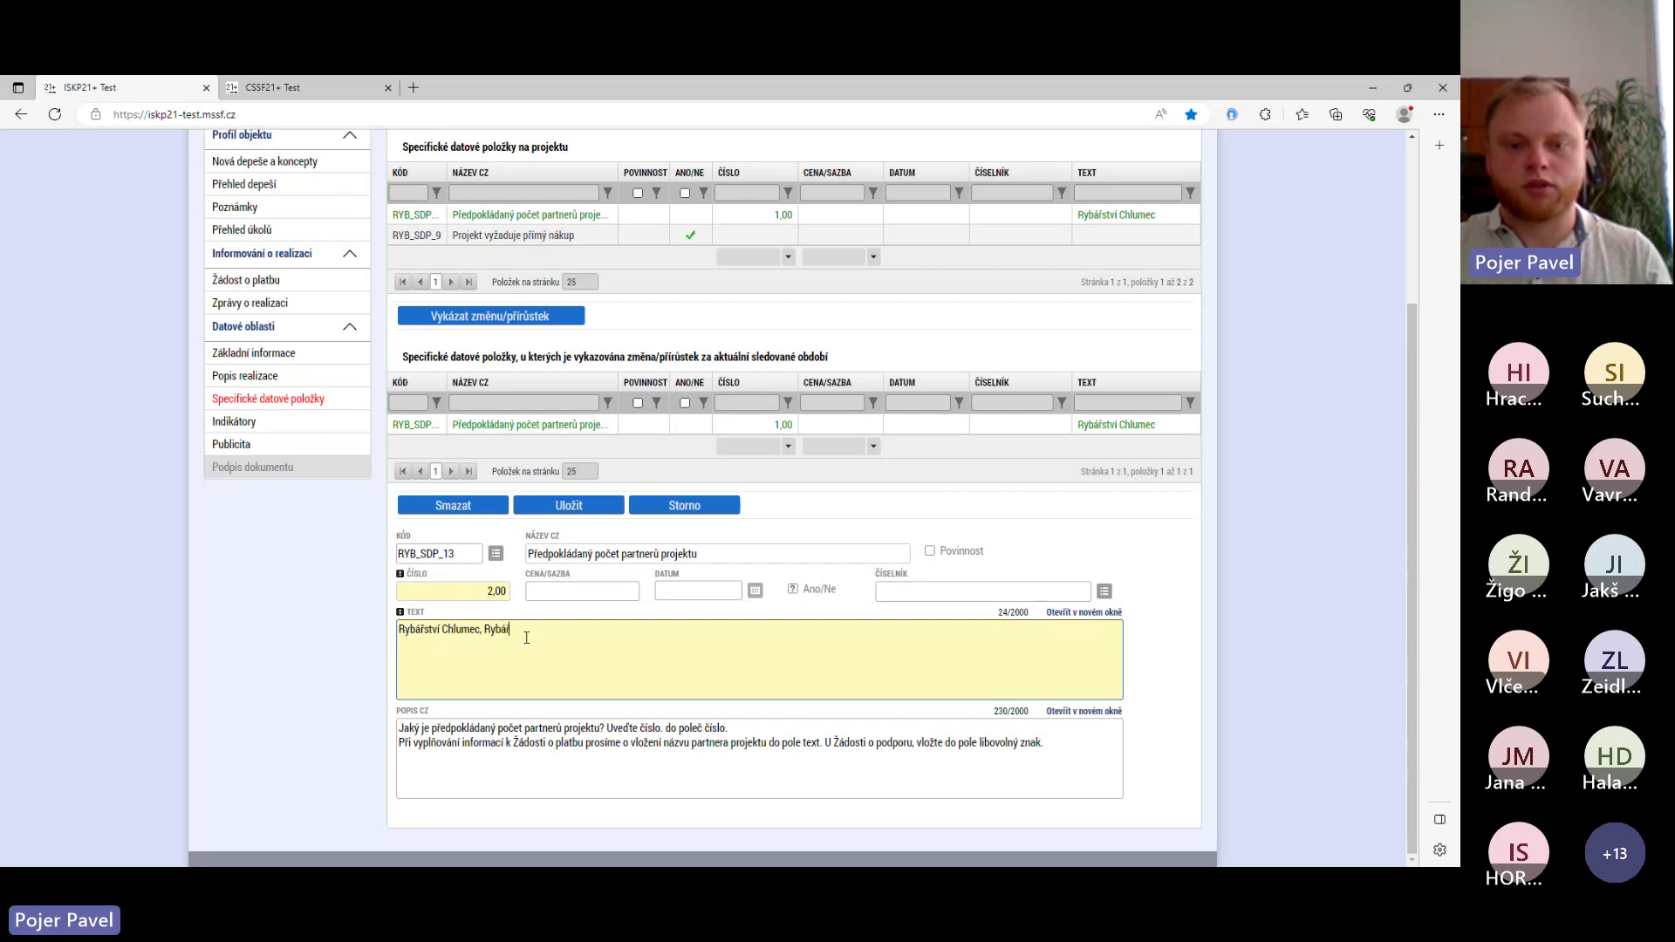
text(Třebo)
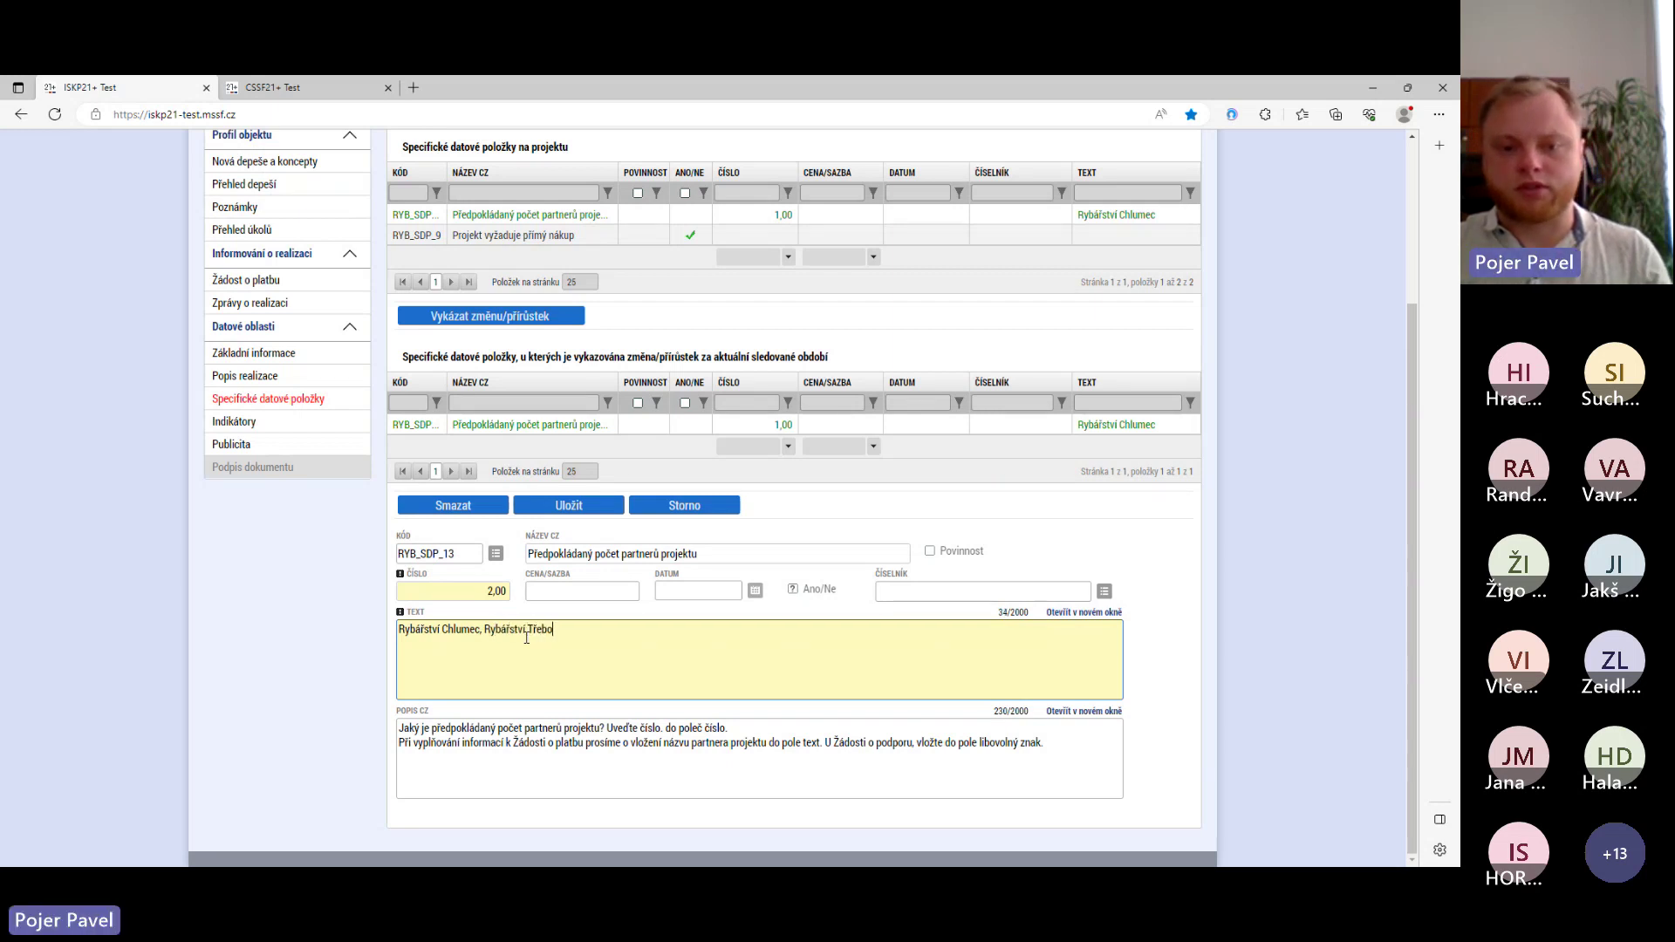
text(ň)
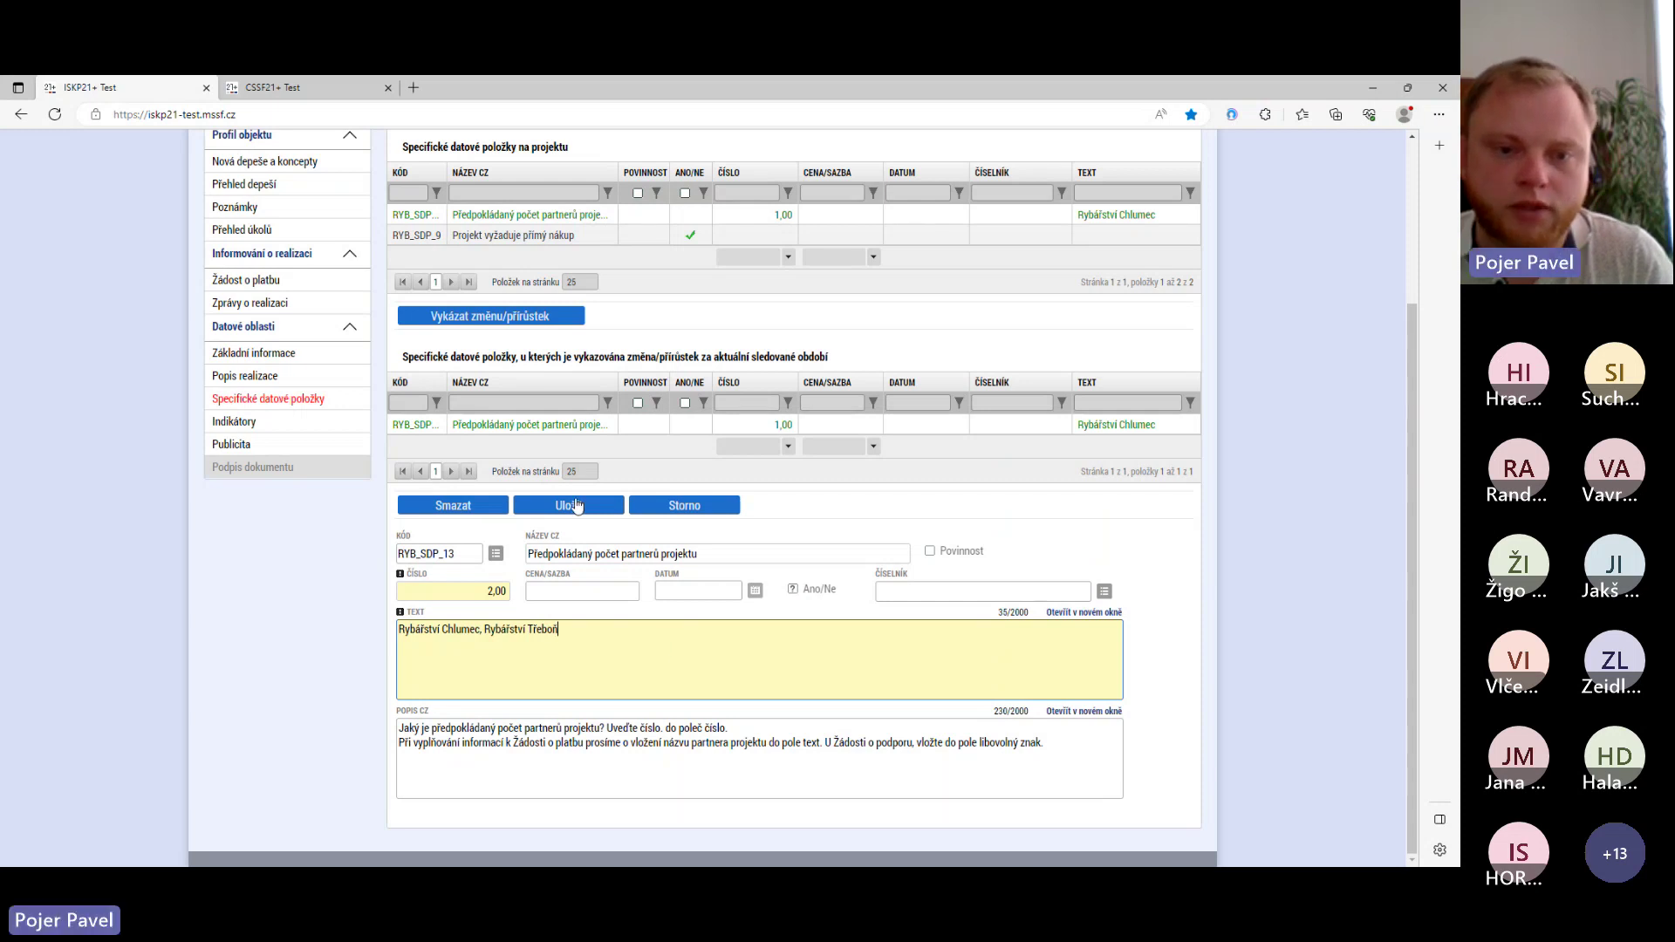
click(575, 504)
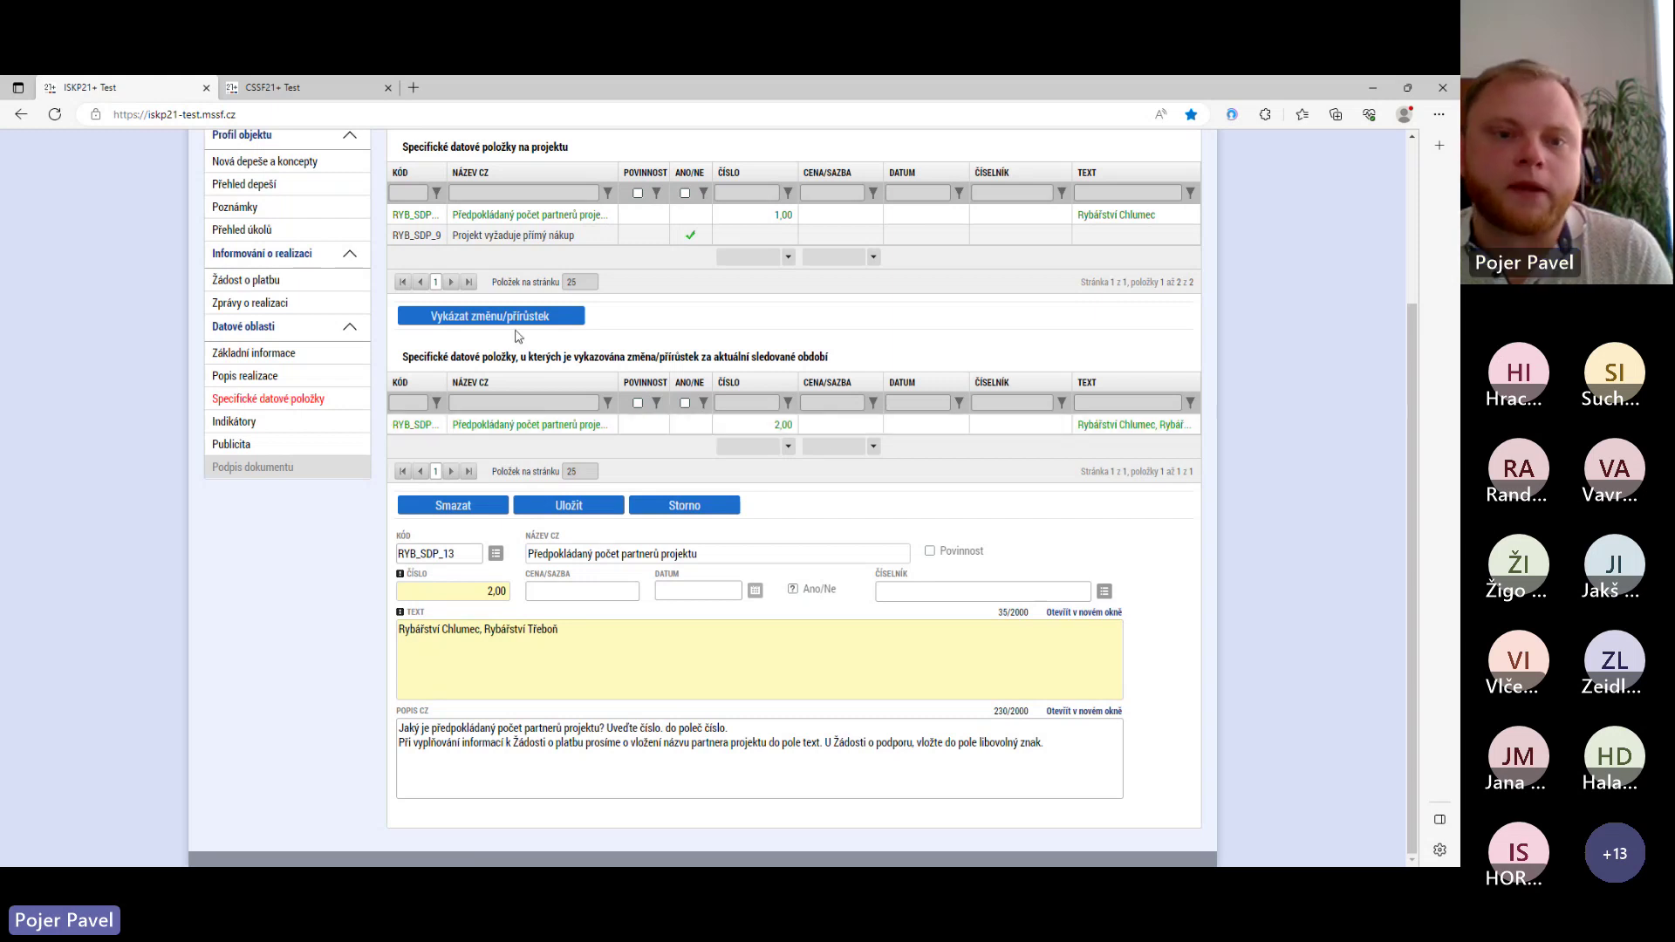
click(501, 246)
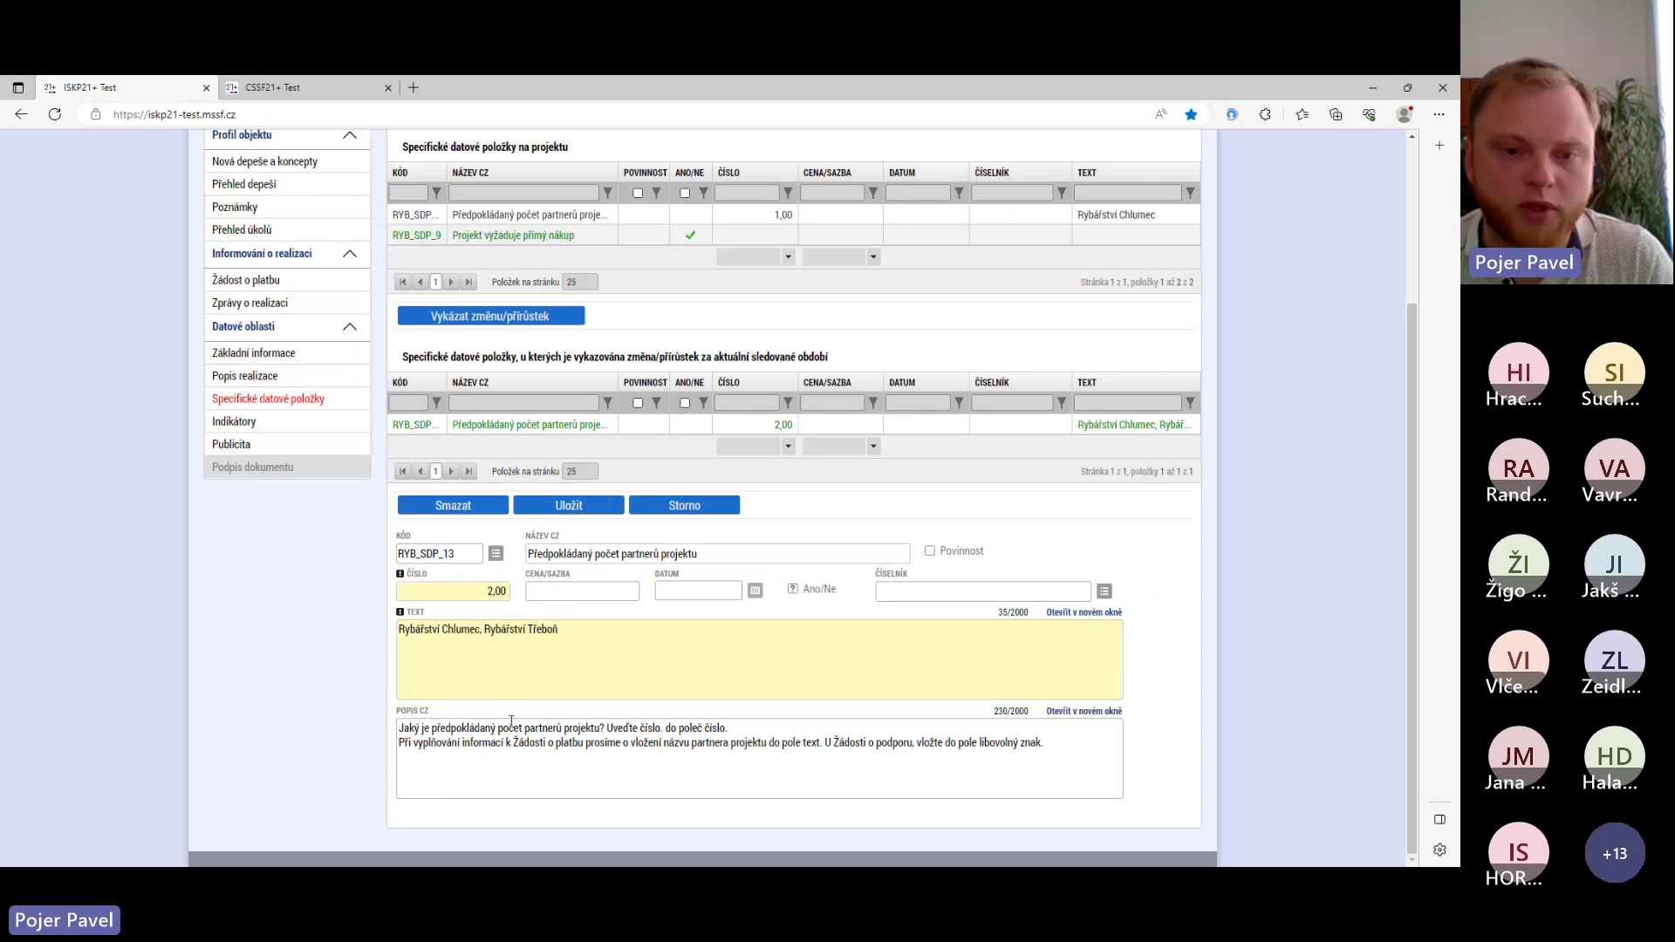
click(258, 423)
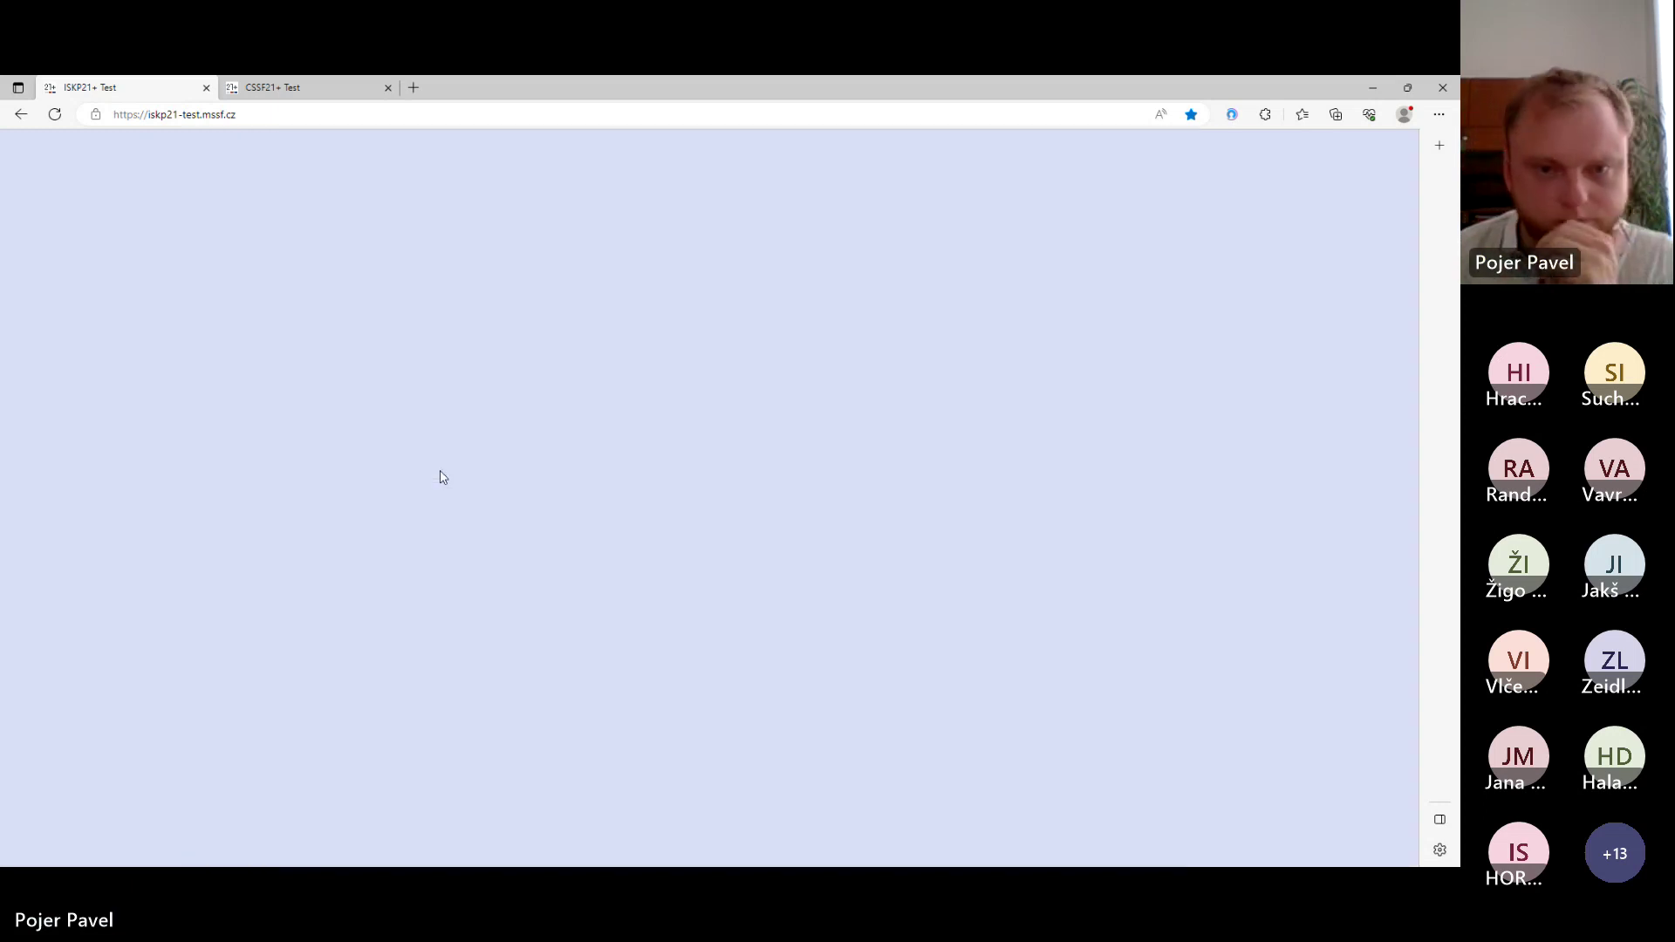
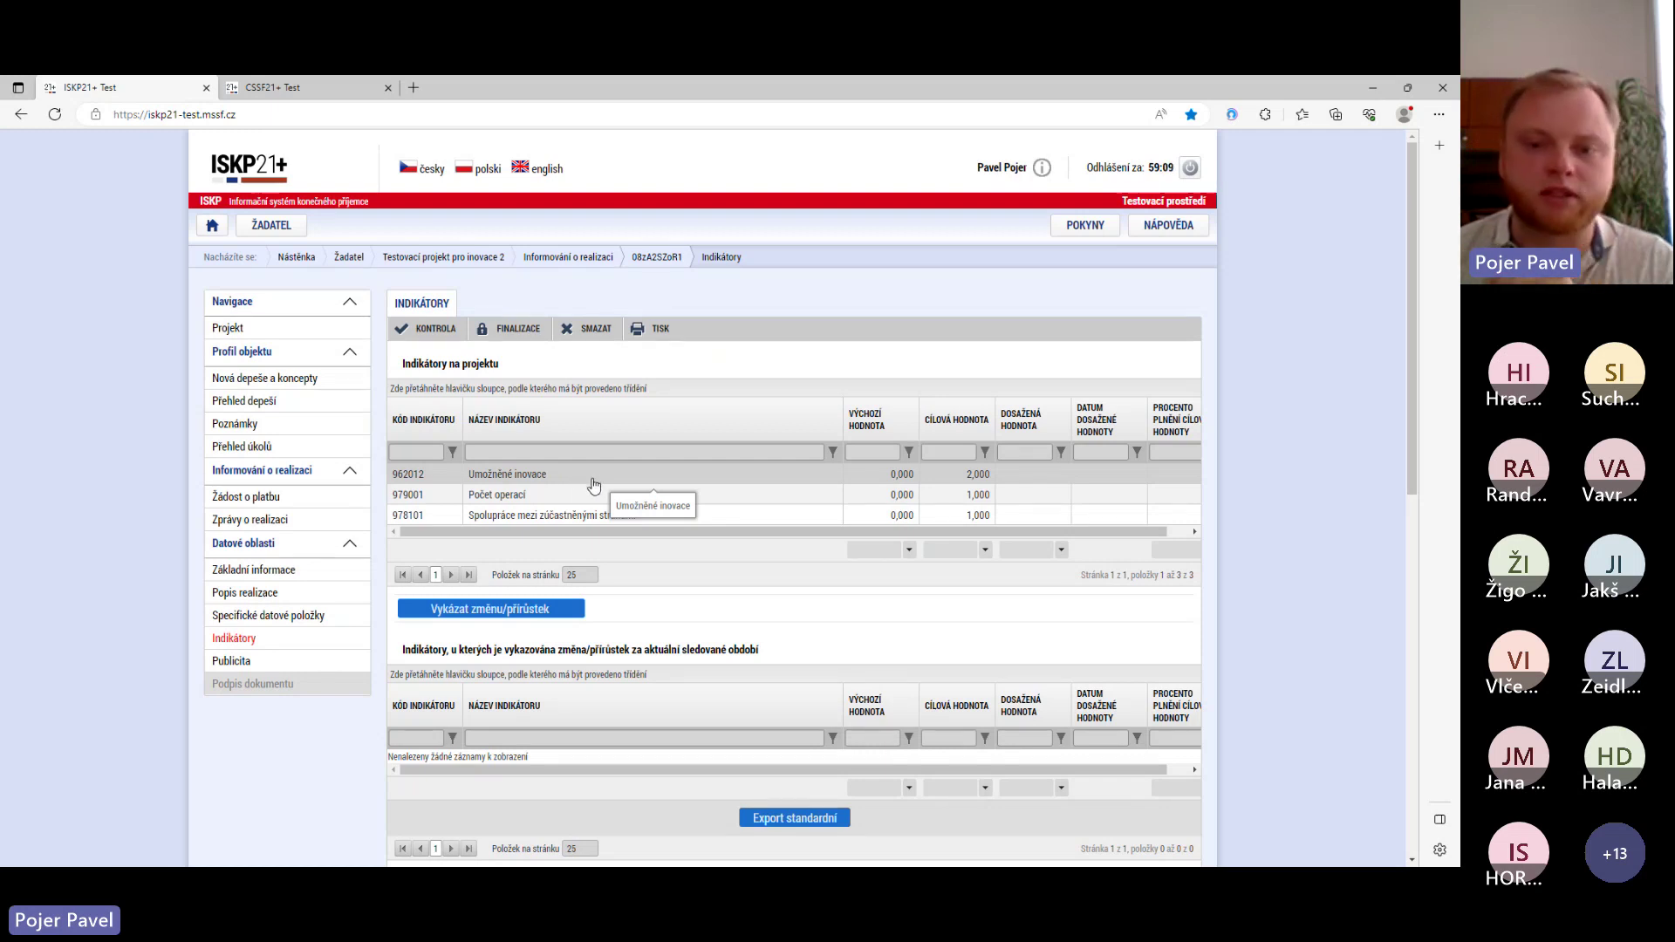
- Select indicator 962012 Umožněné inovace and add it to this period's reported indicators
click(598, 483)
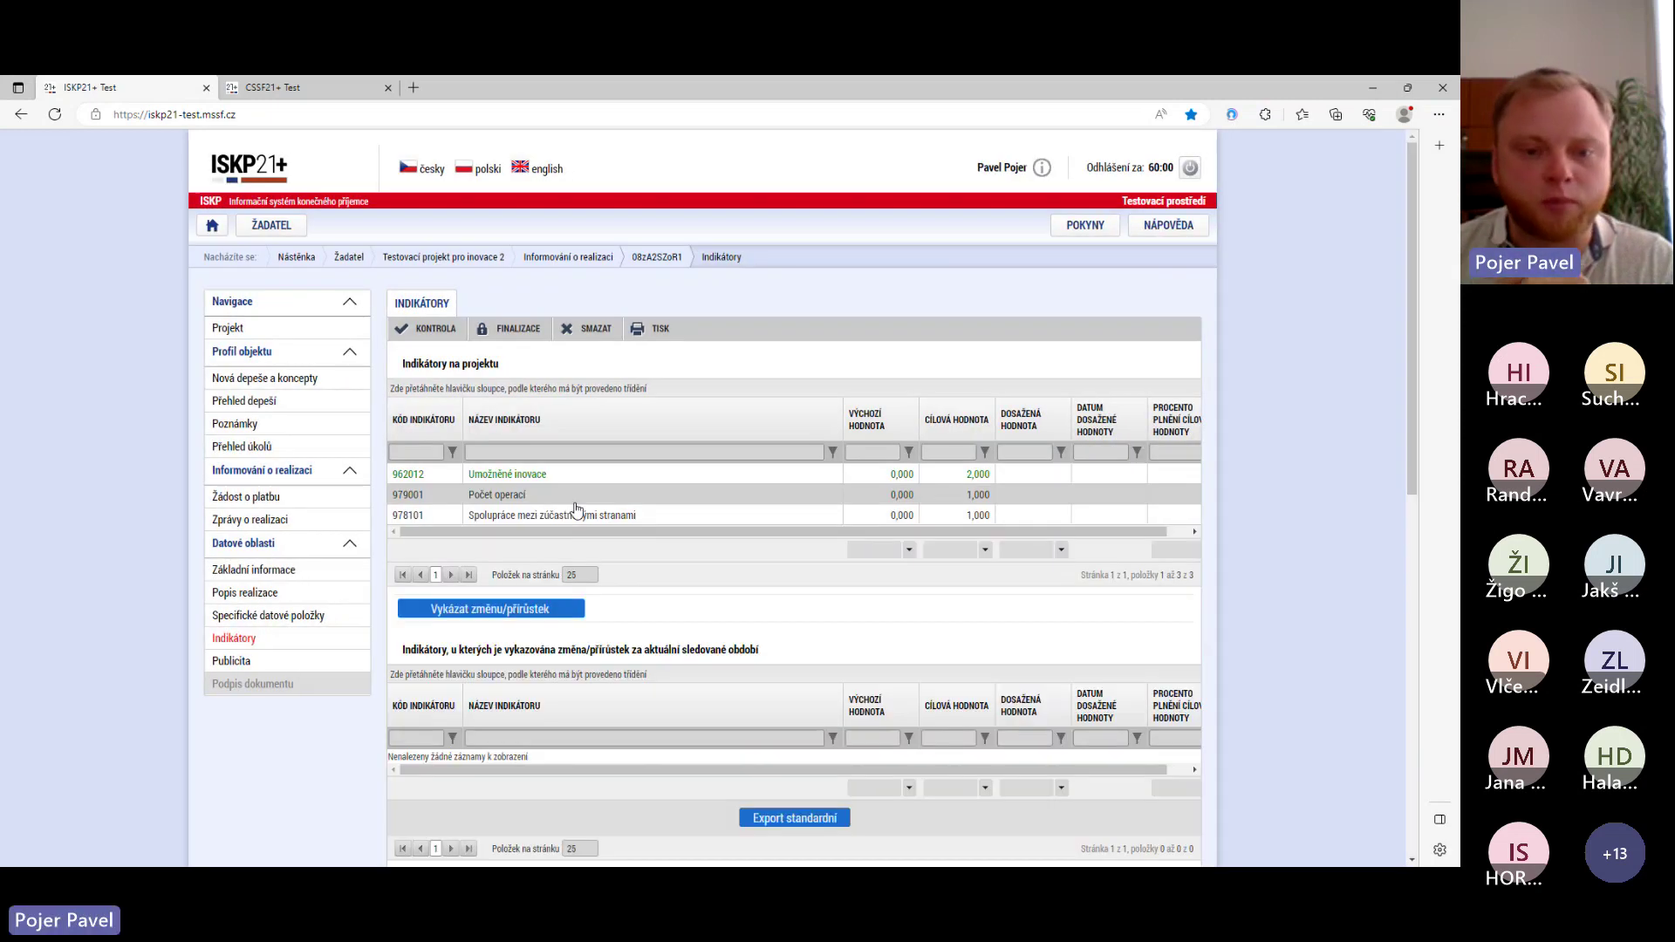
scroll(577, 509, down, 3)
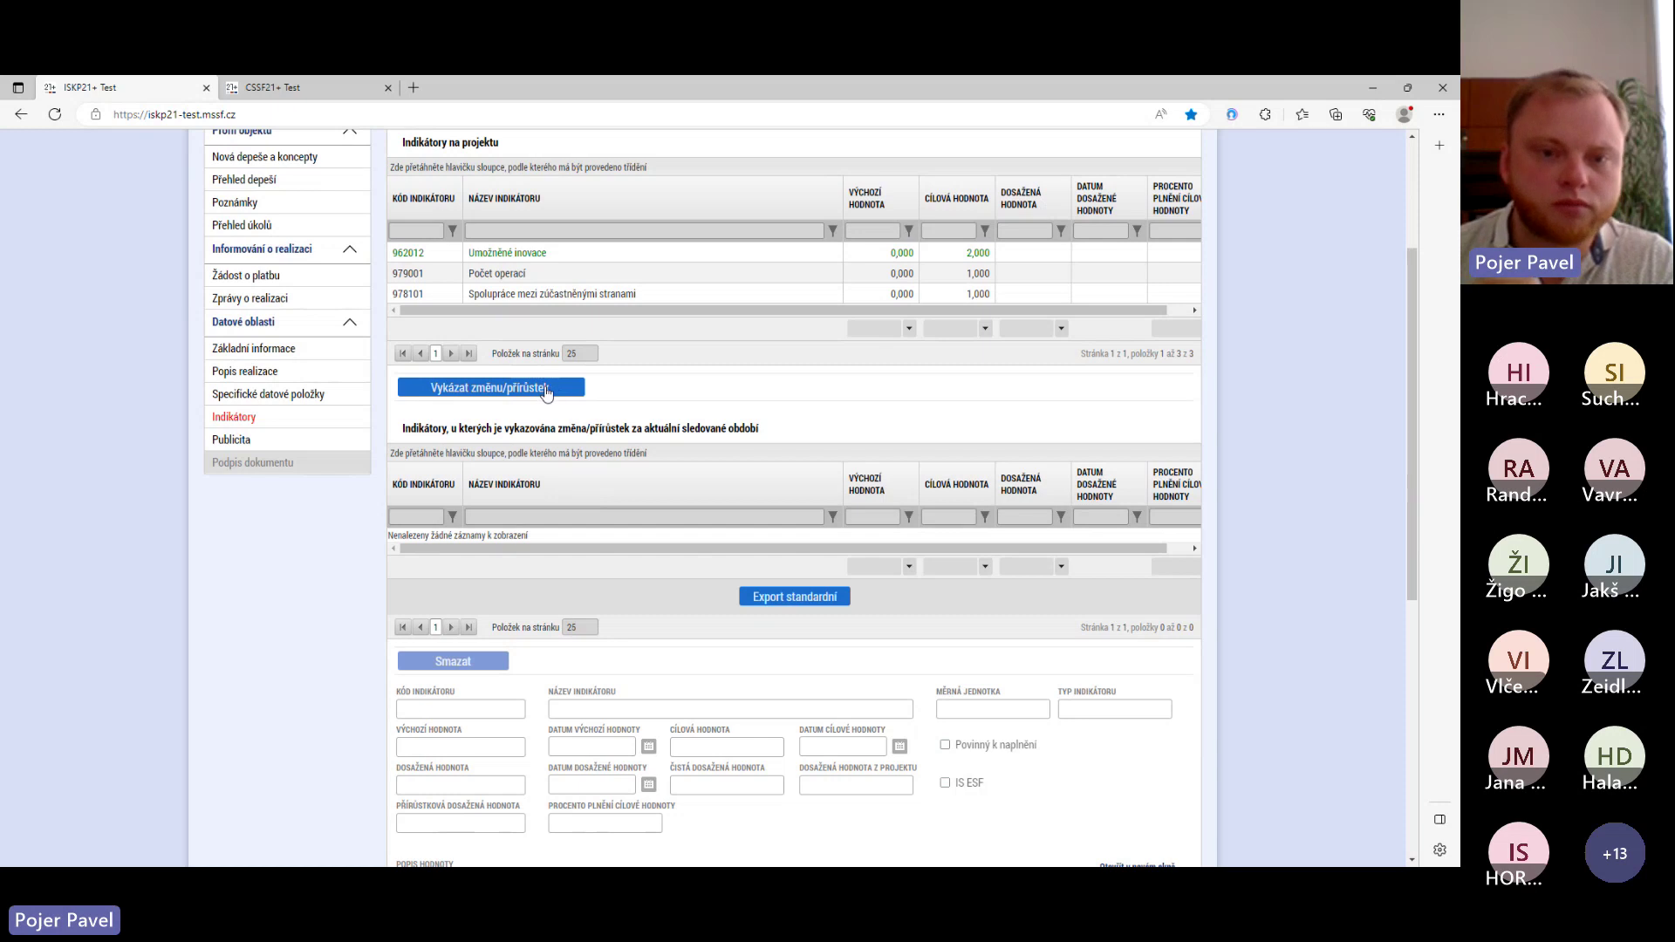
click(544, 389)
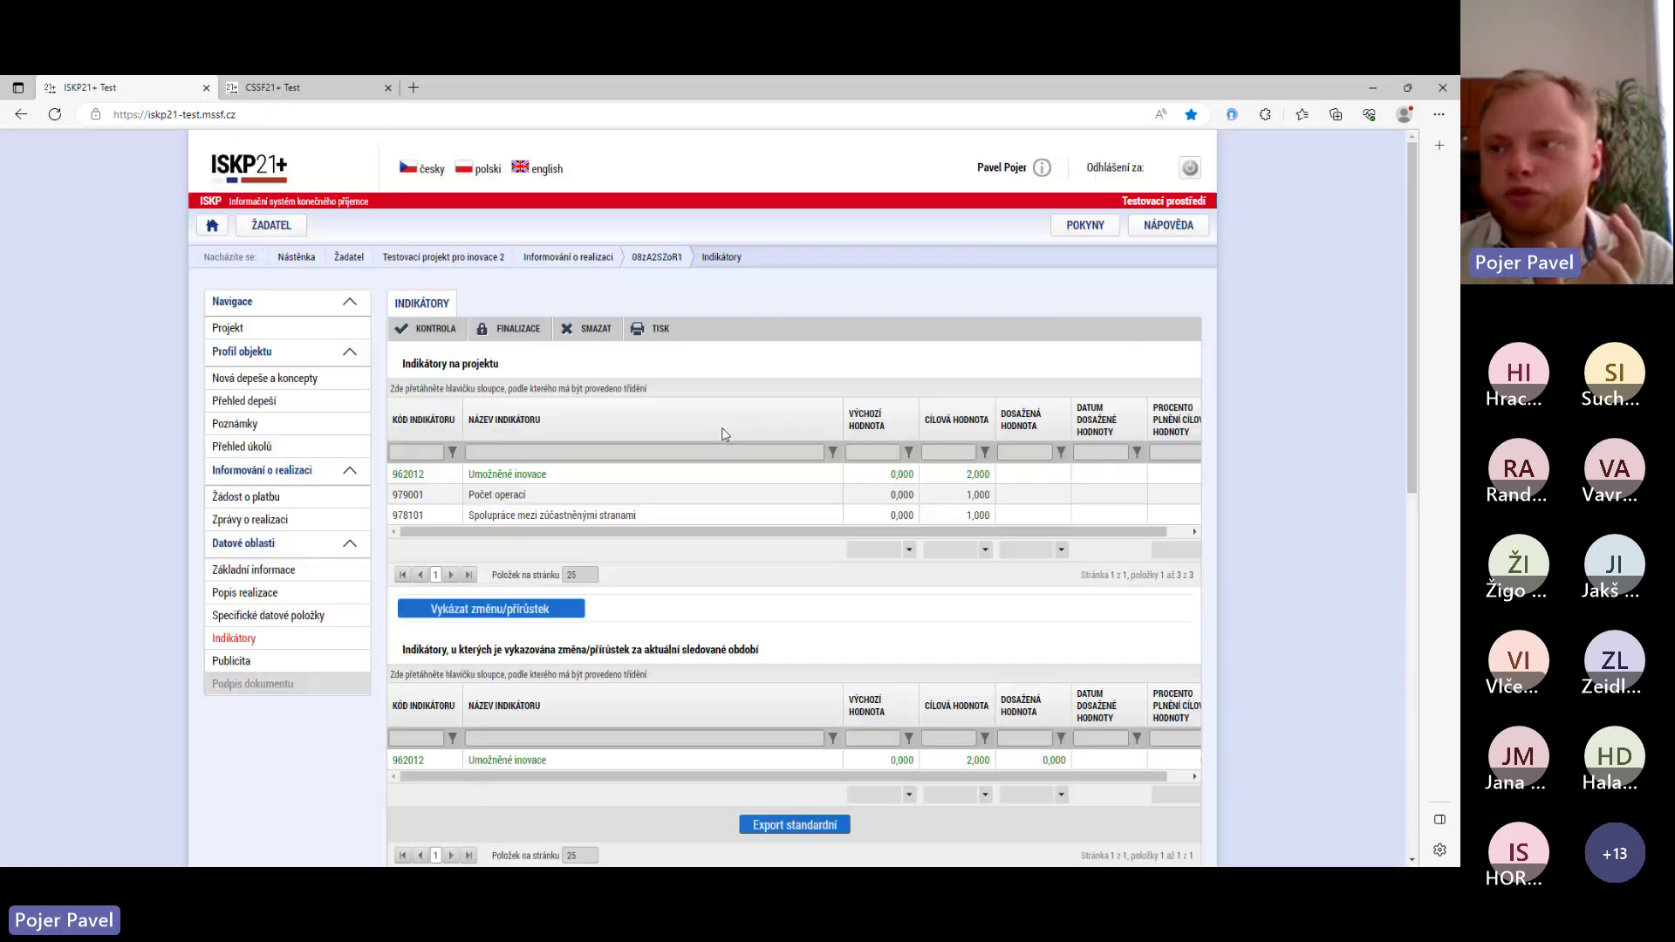
scroll(722, 434, down, 3)
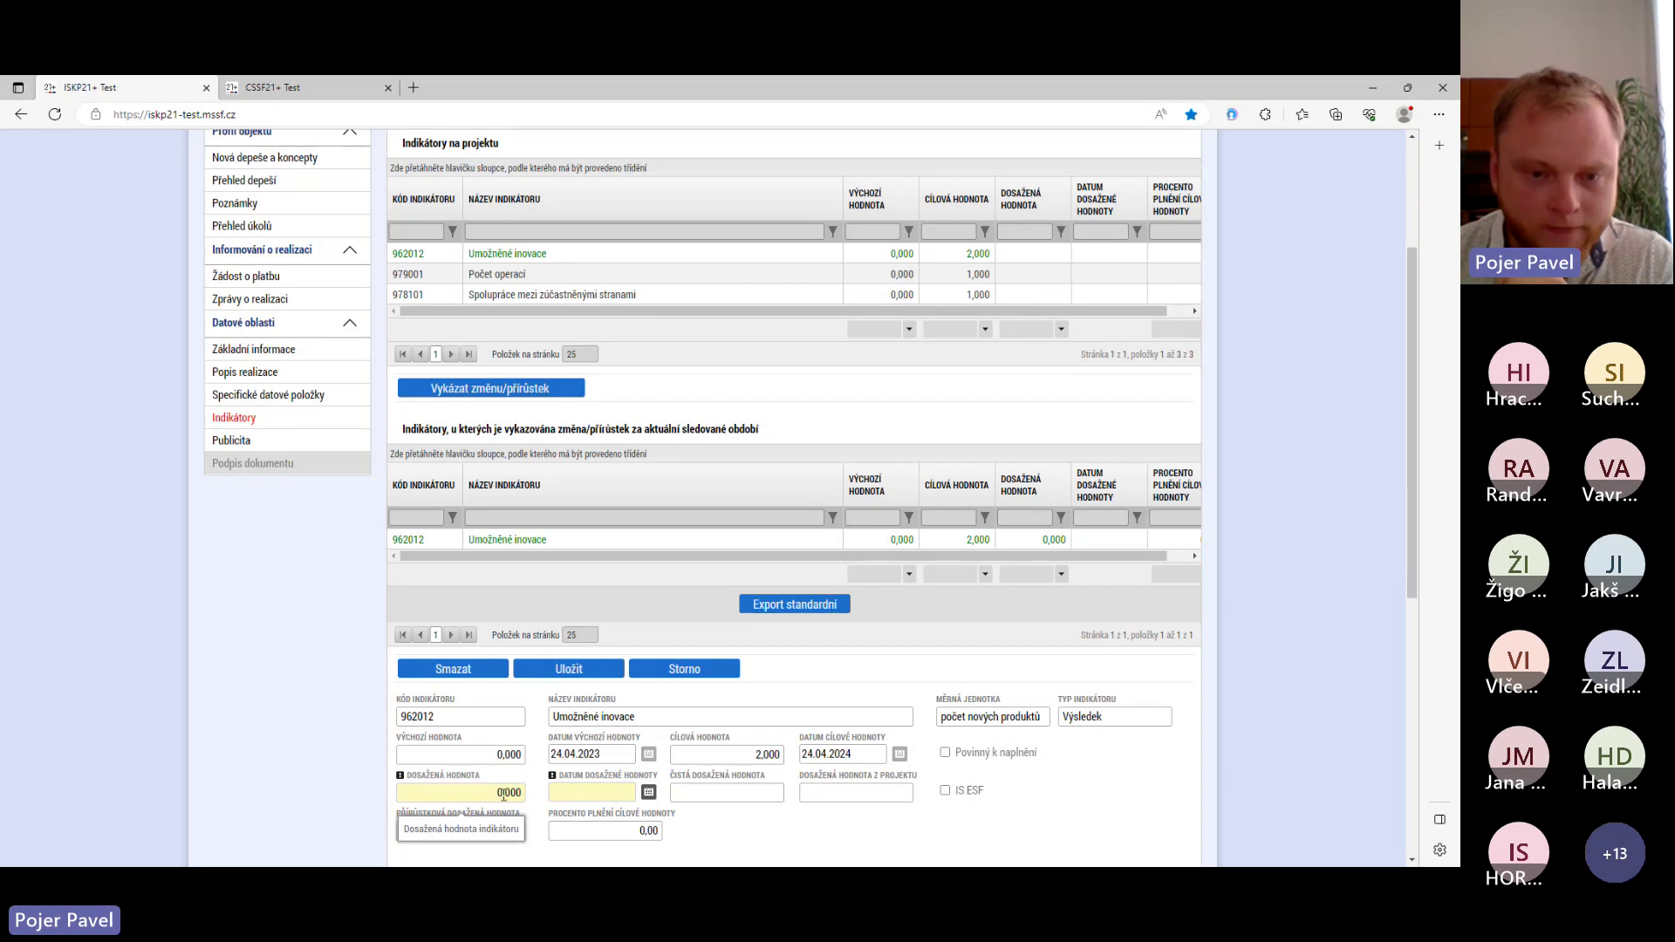
- Enter achieved value 2 dated 22.06.2023 for indicator 962012 and save
click(503, 793)
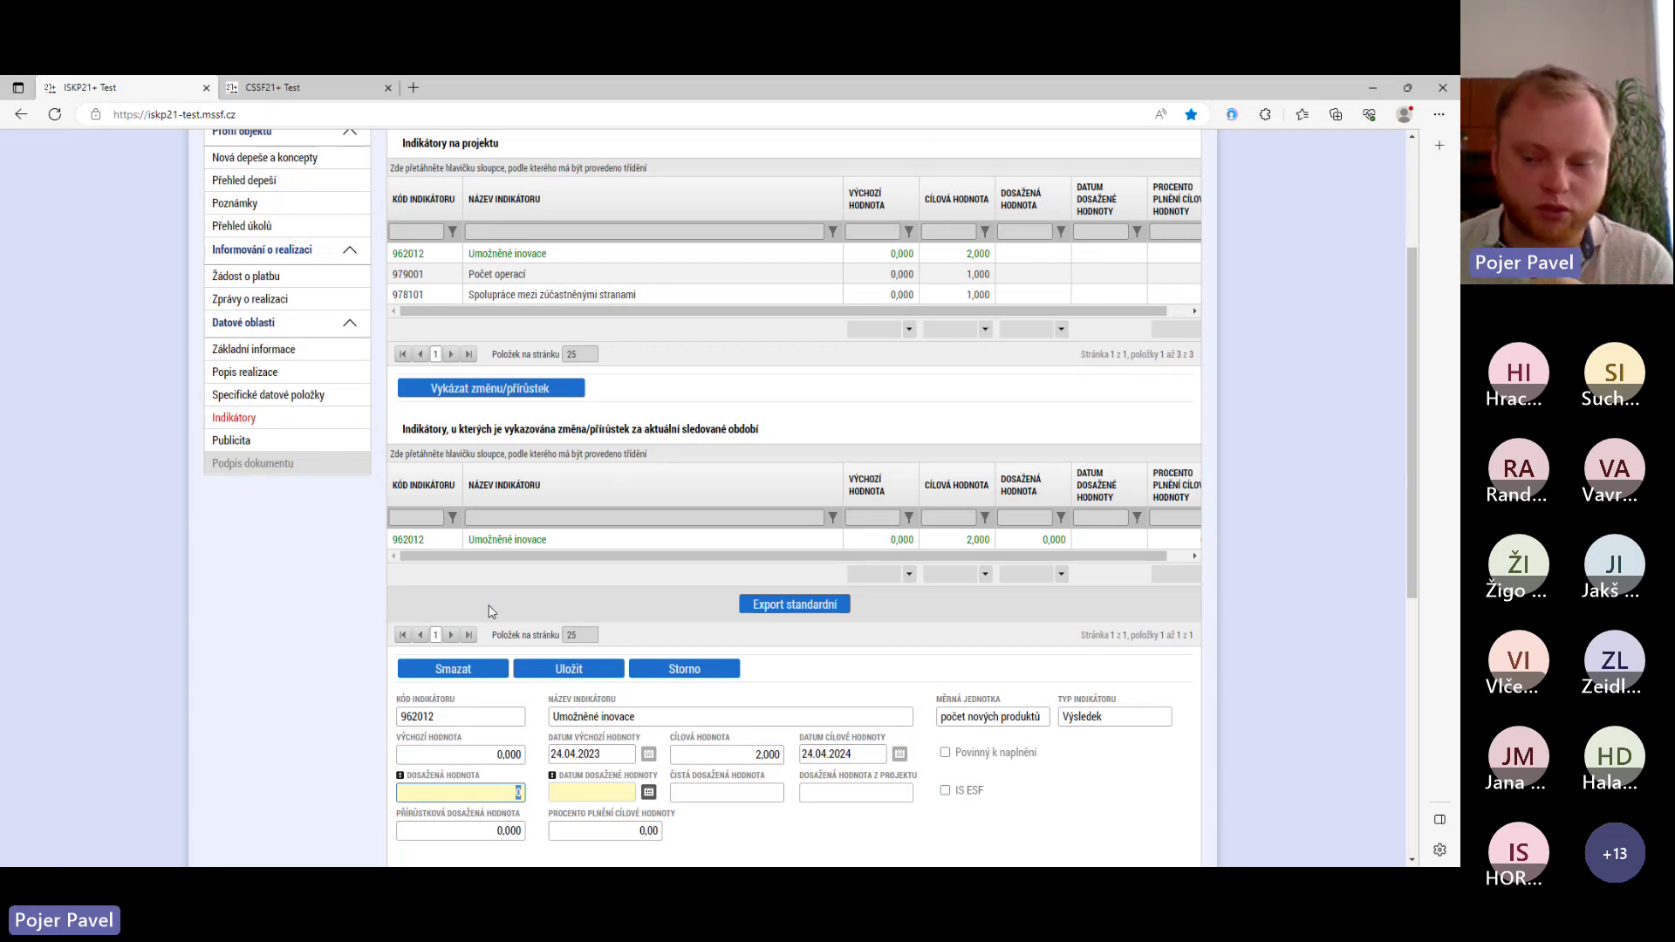
text(2)
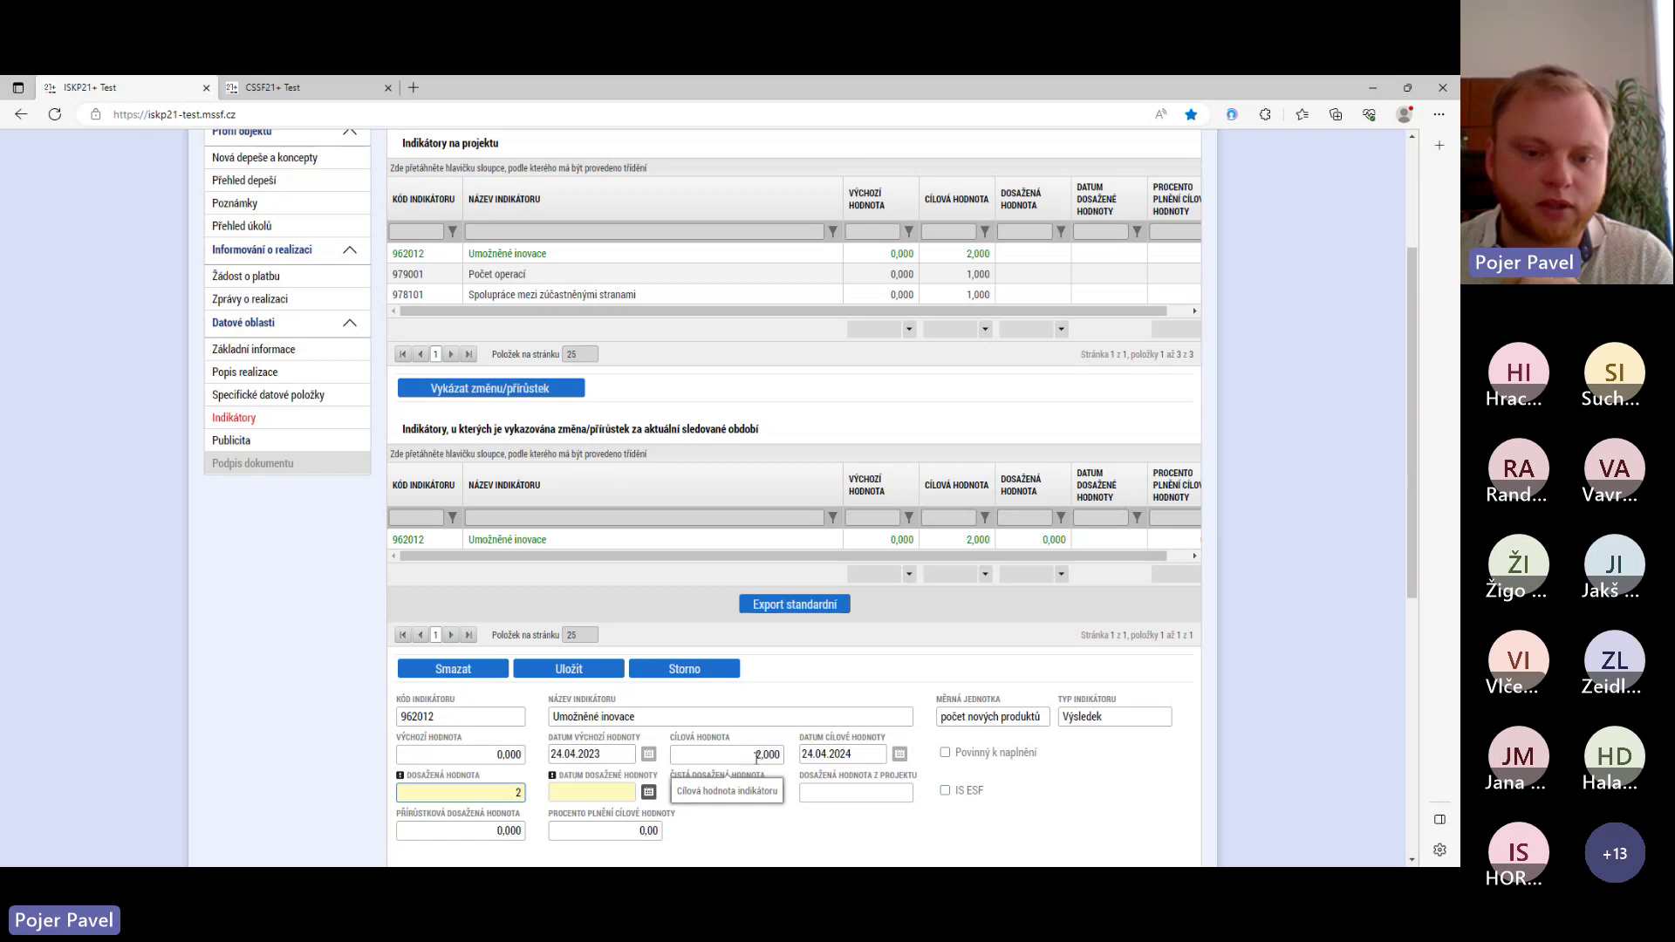
scroll(659, 784, down, 1)
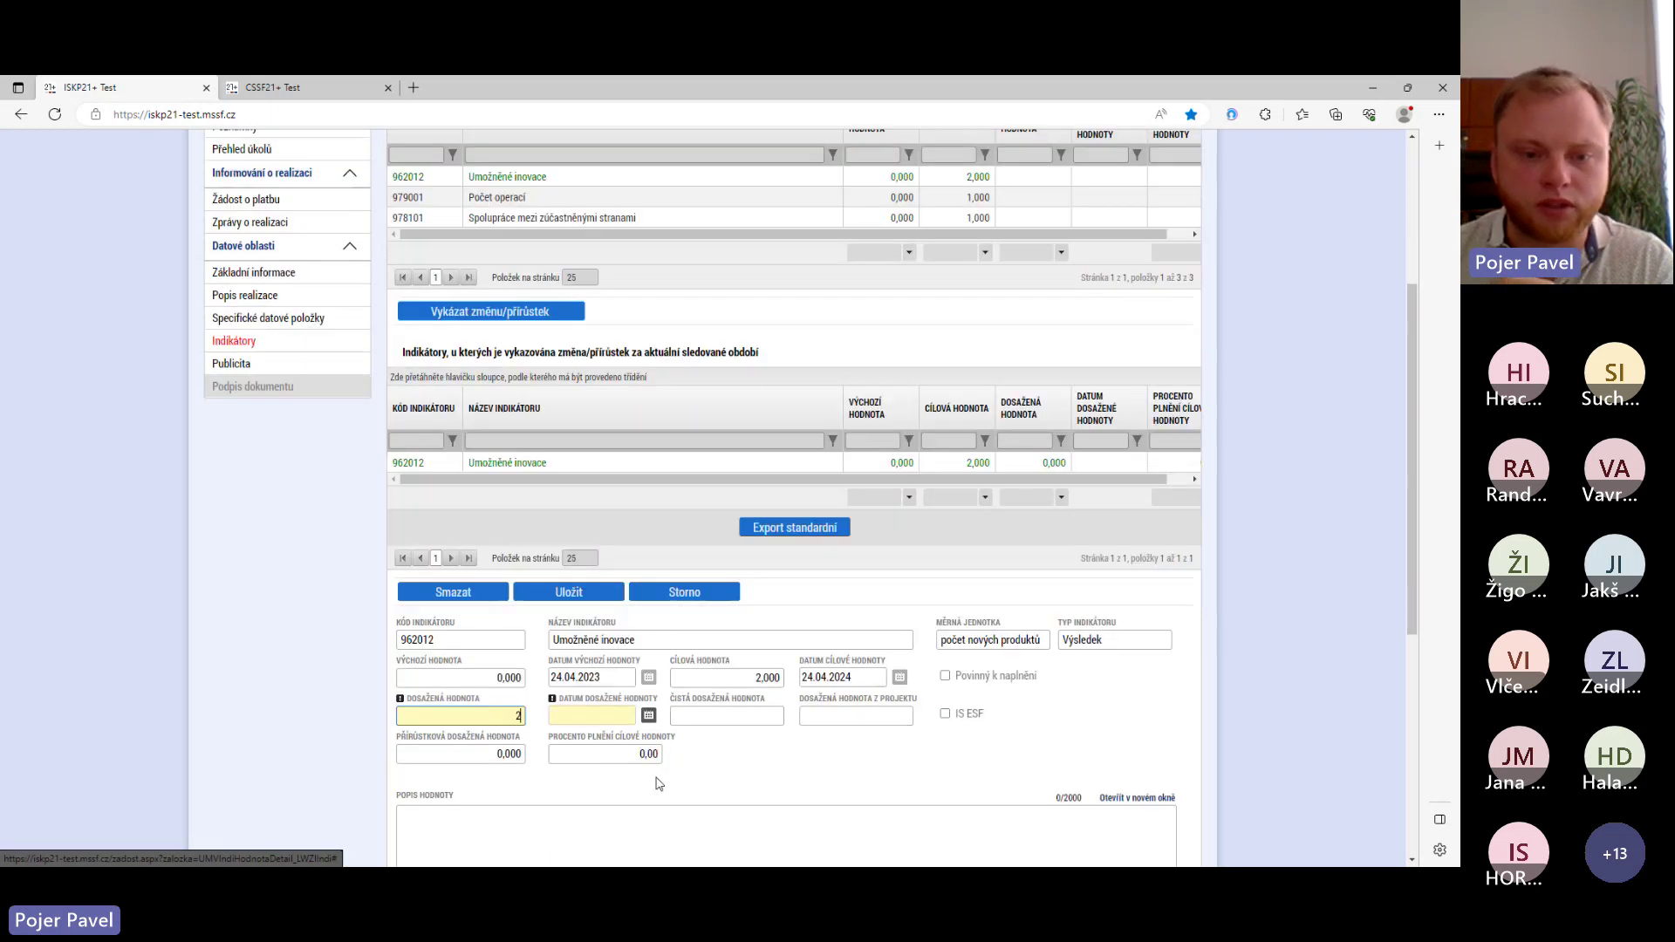
scroll(659, 783, down, 2)
click(649, 574)
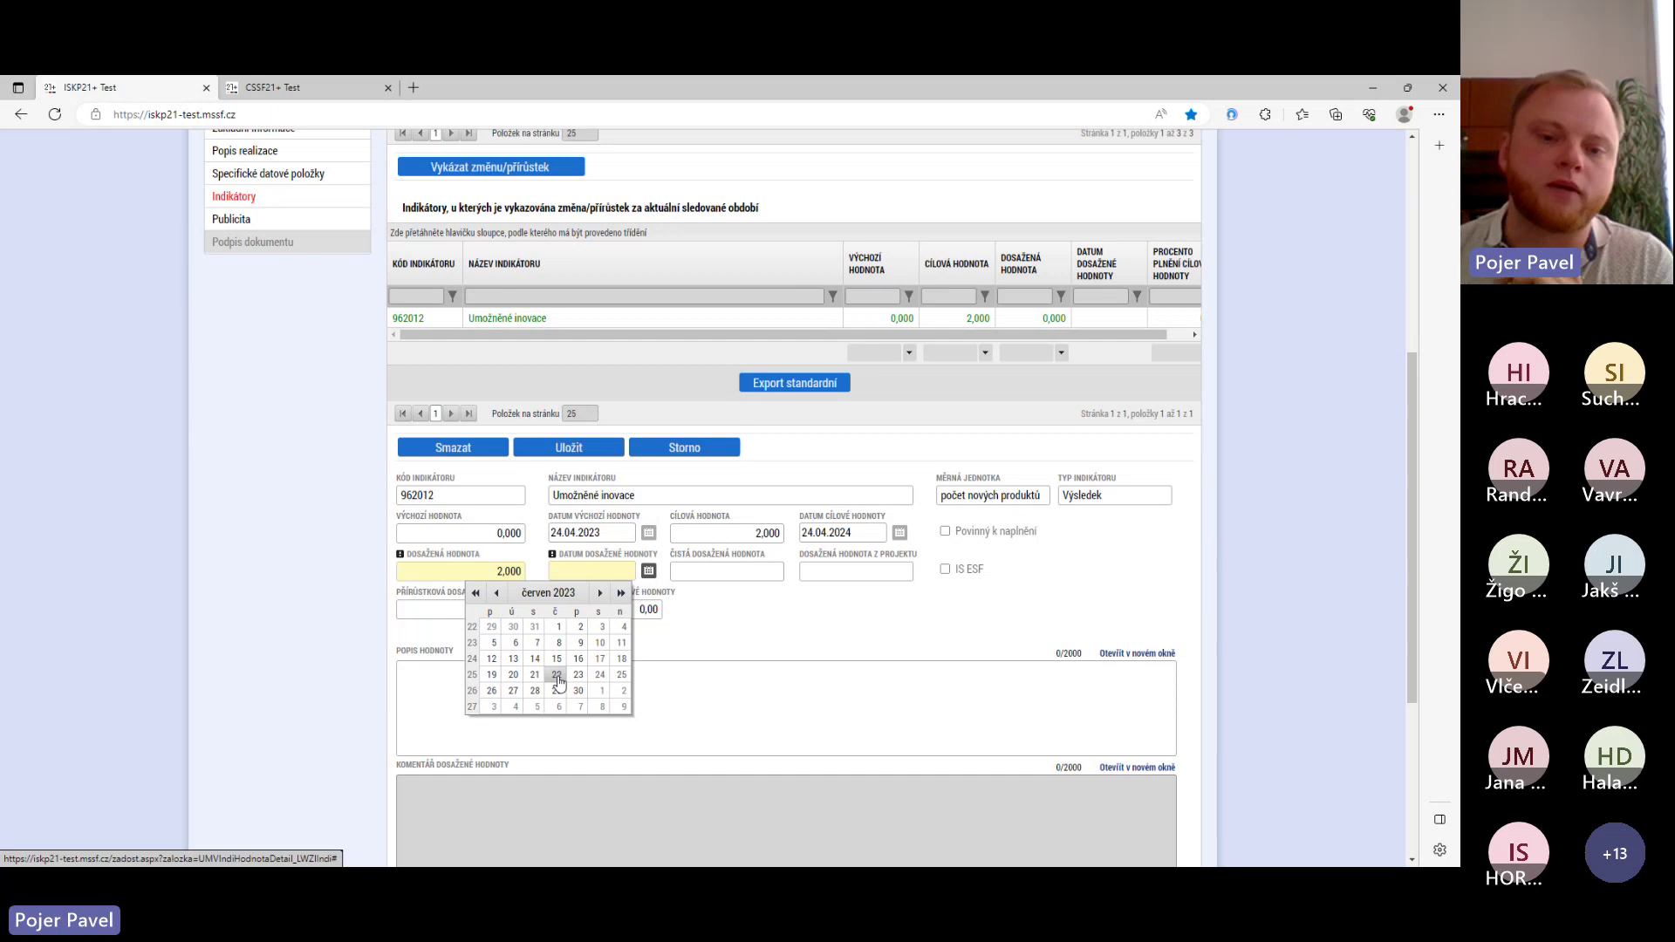
click(557, 677)
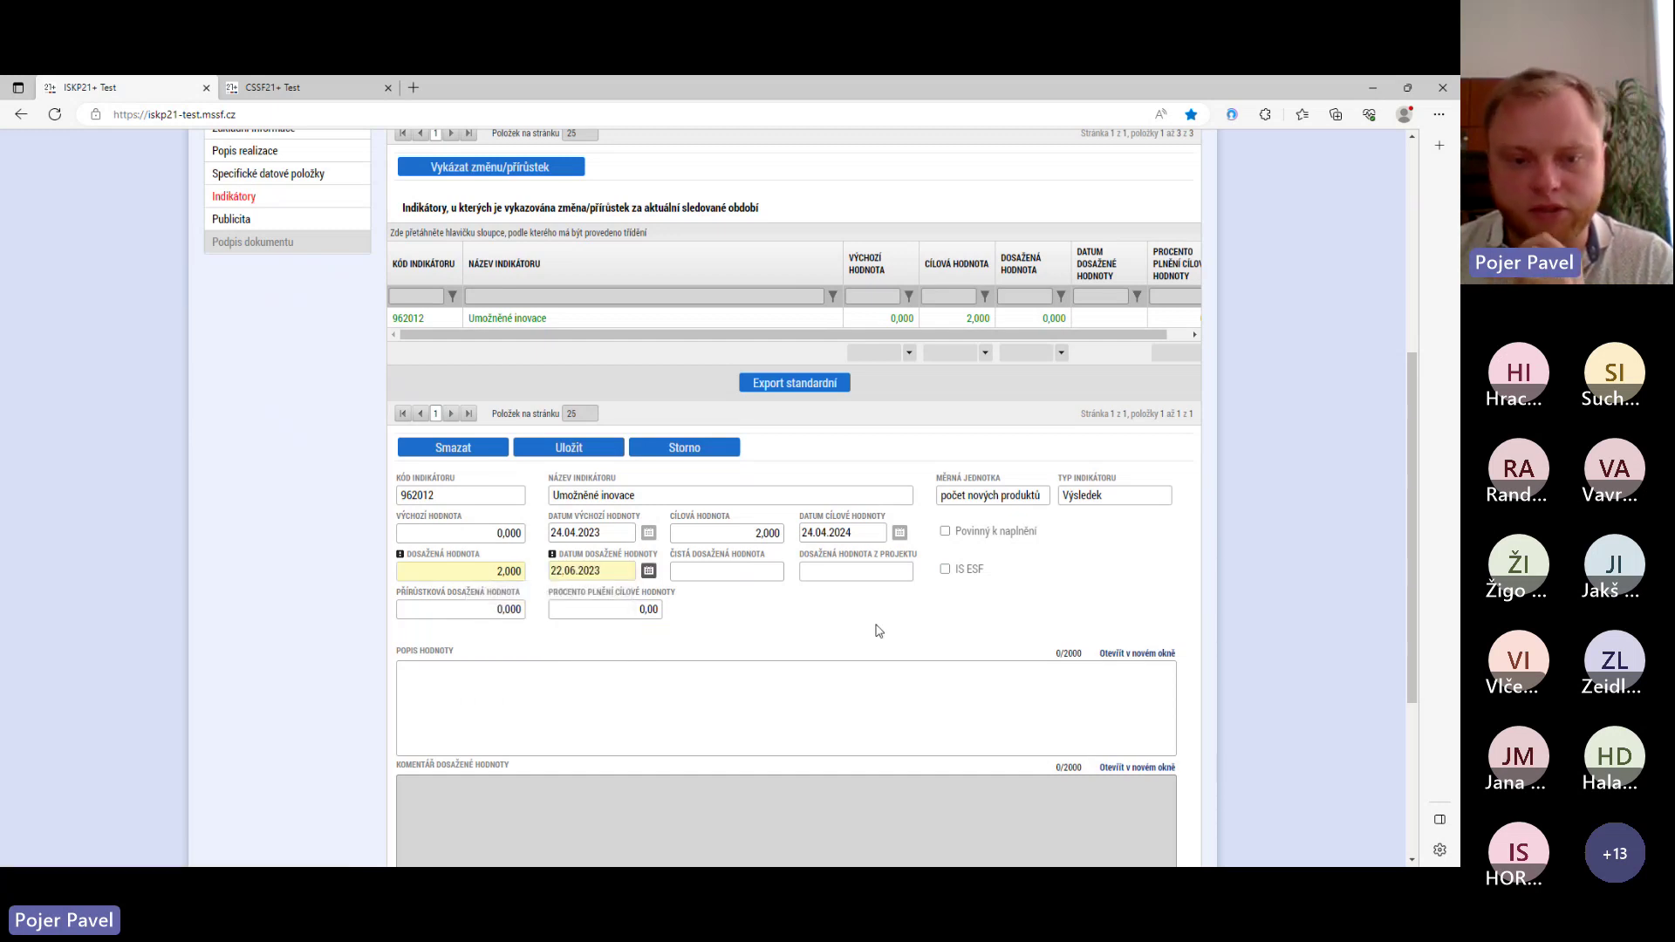
scroll(553, 567, down, 3)
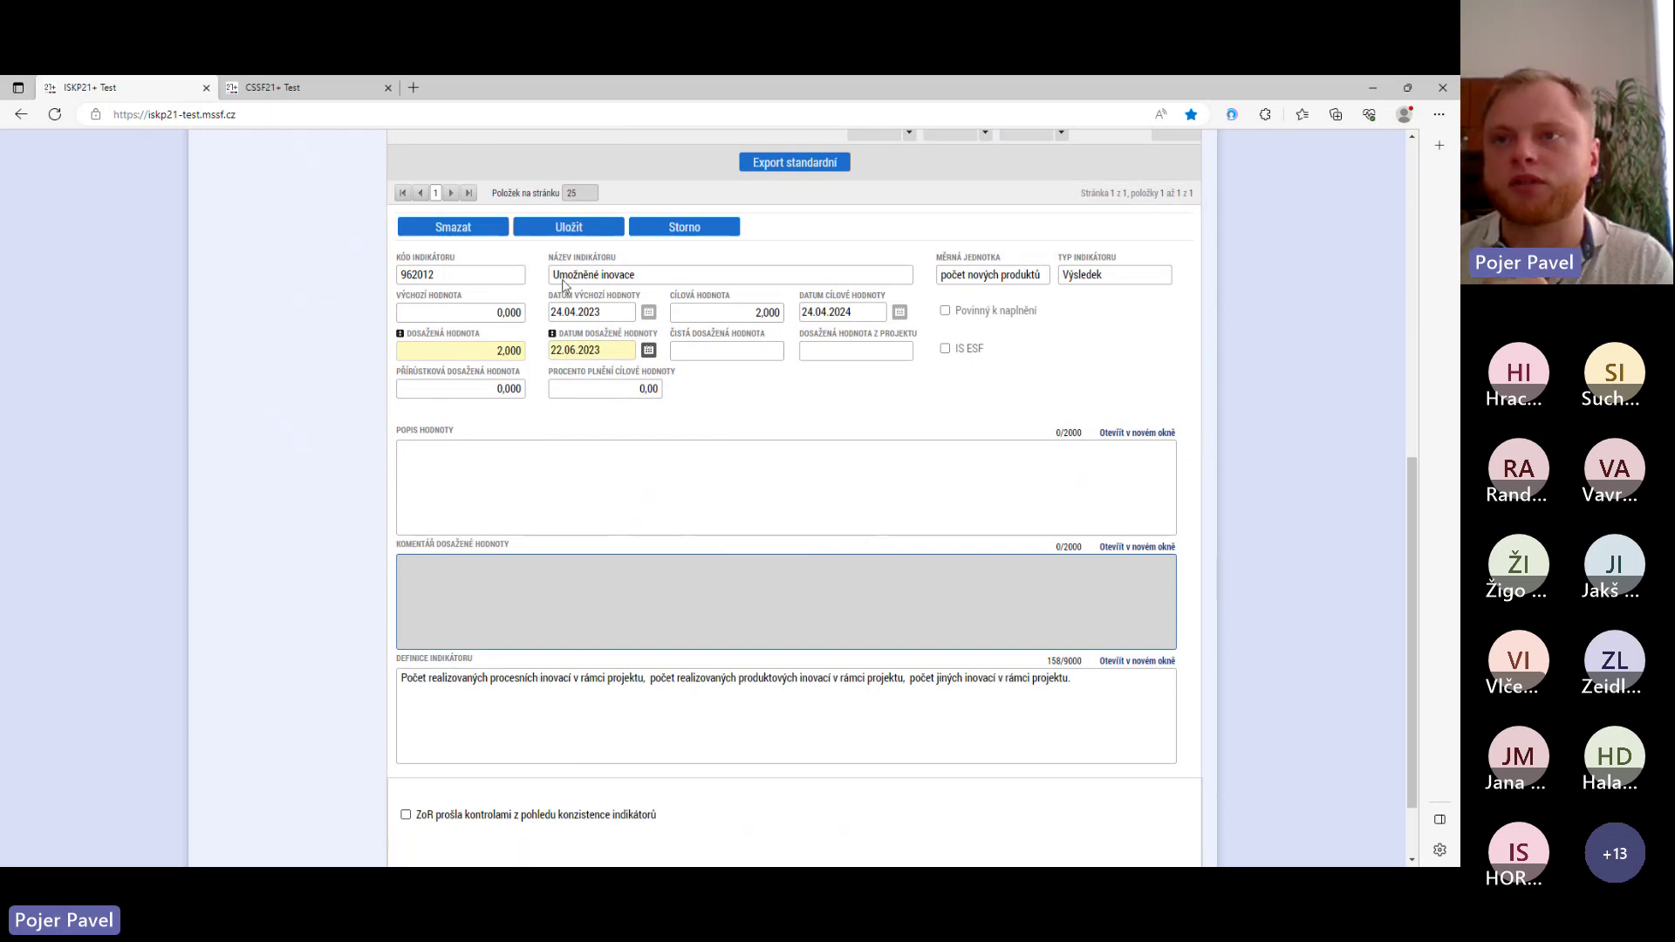
click(589, 229)
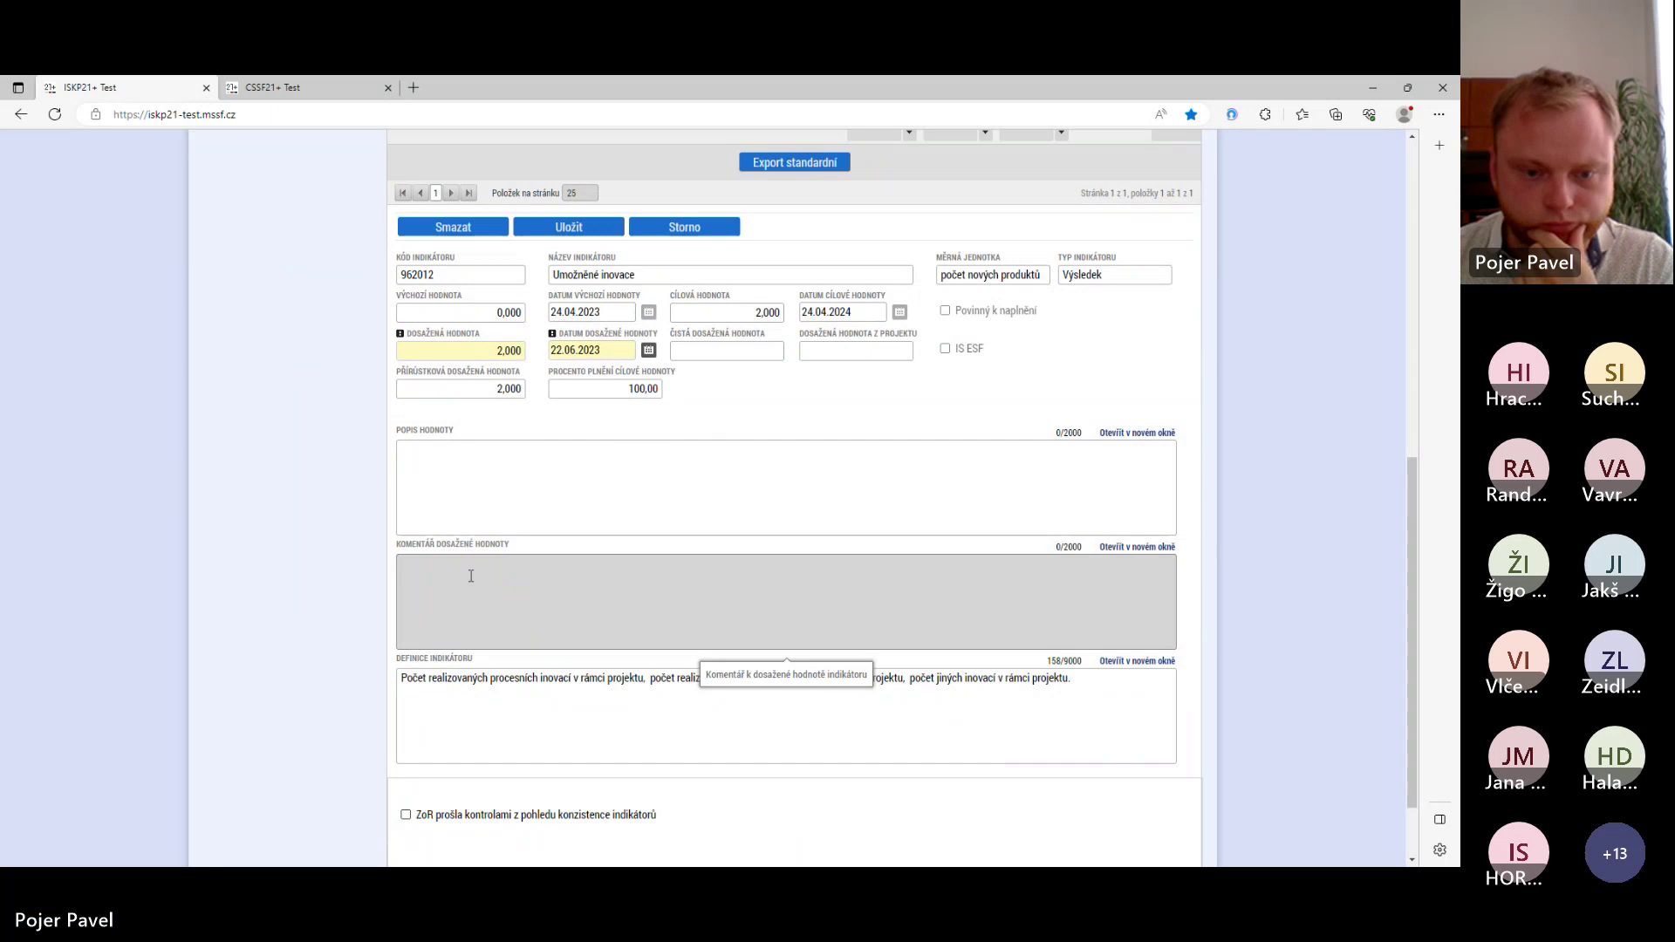
scroll(471, 574, up, 5)
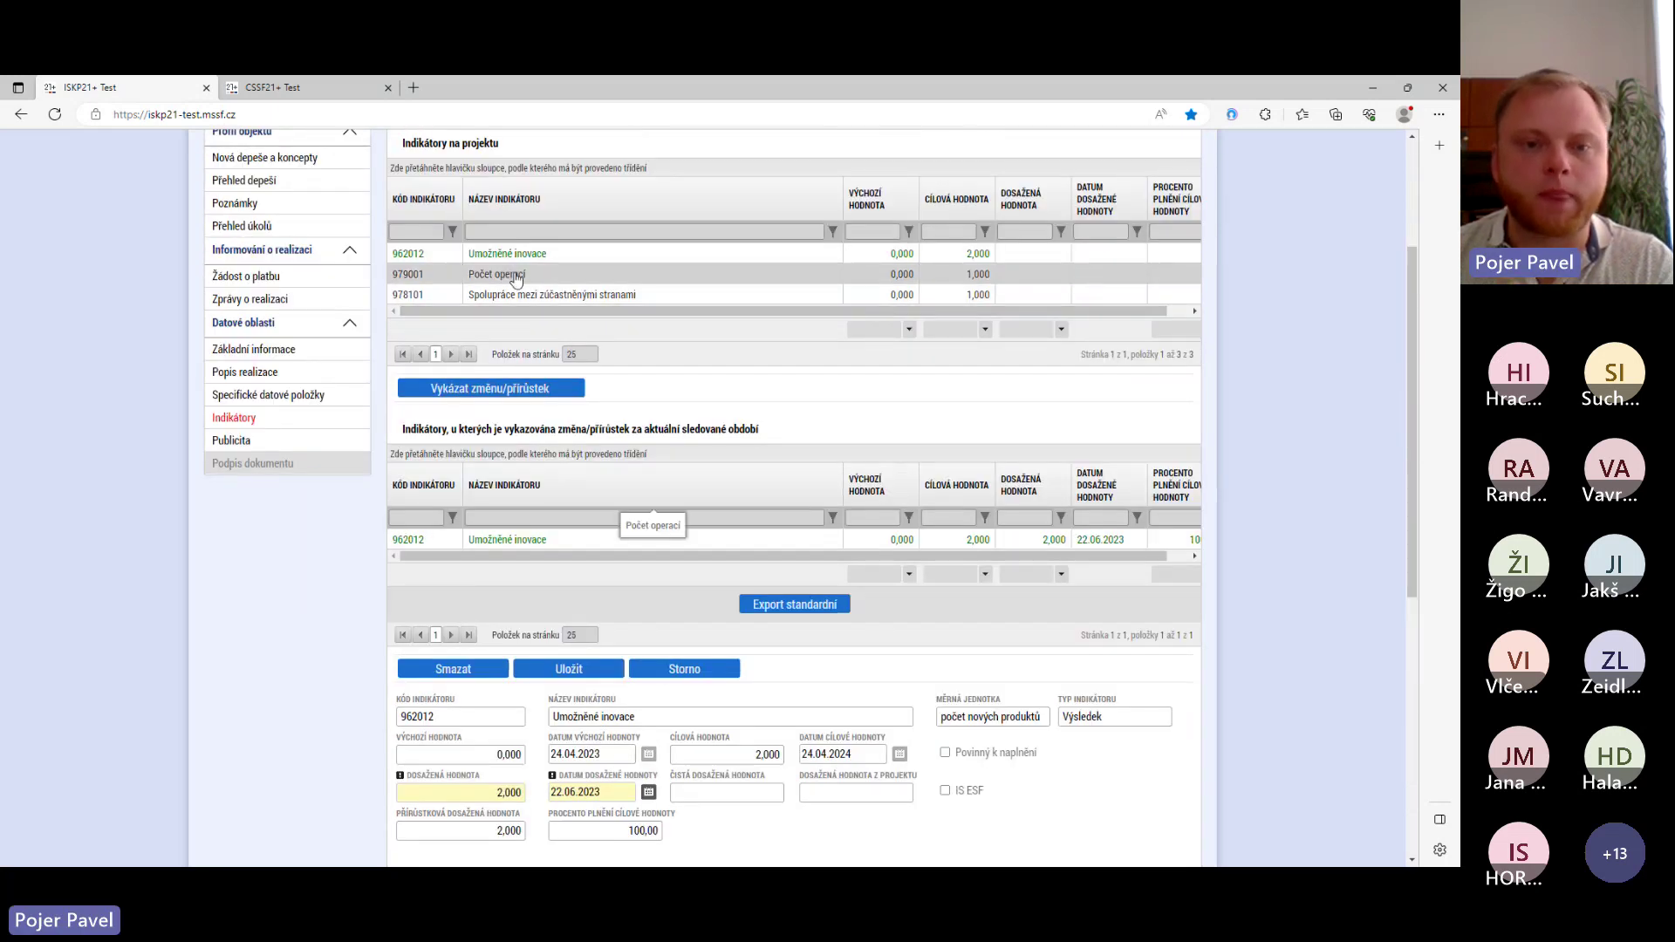
- Add indicator 979001 Počet operací to this period's report and open its reporting details
click(516, 276)
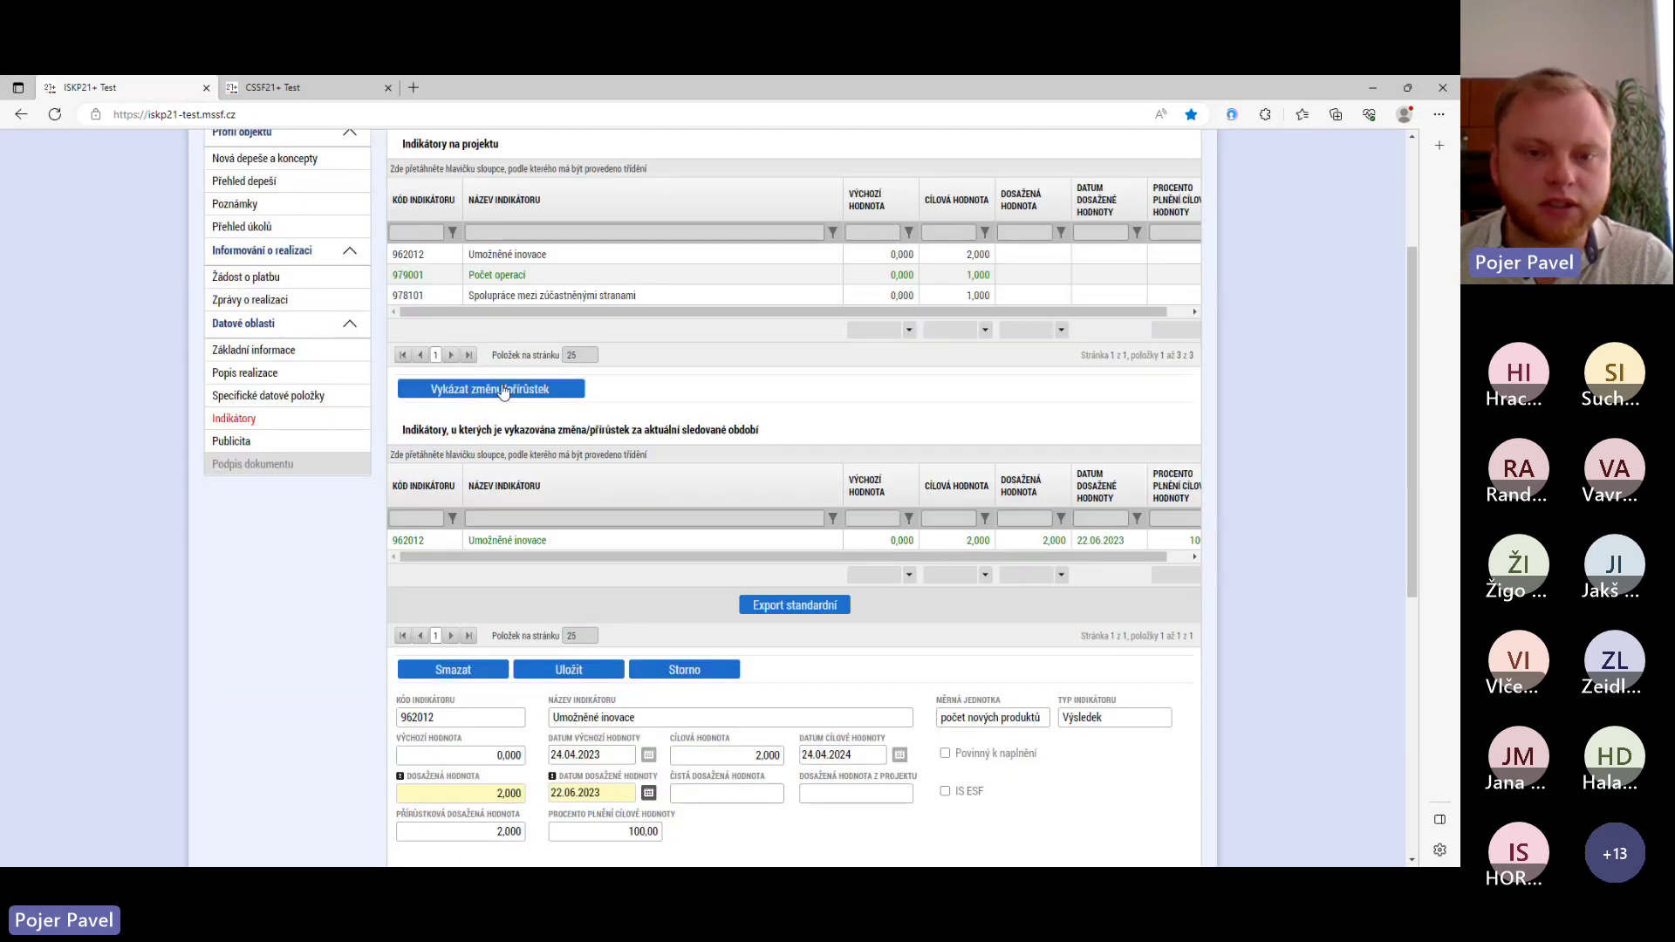
click(505, 390)
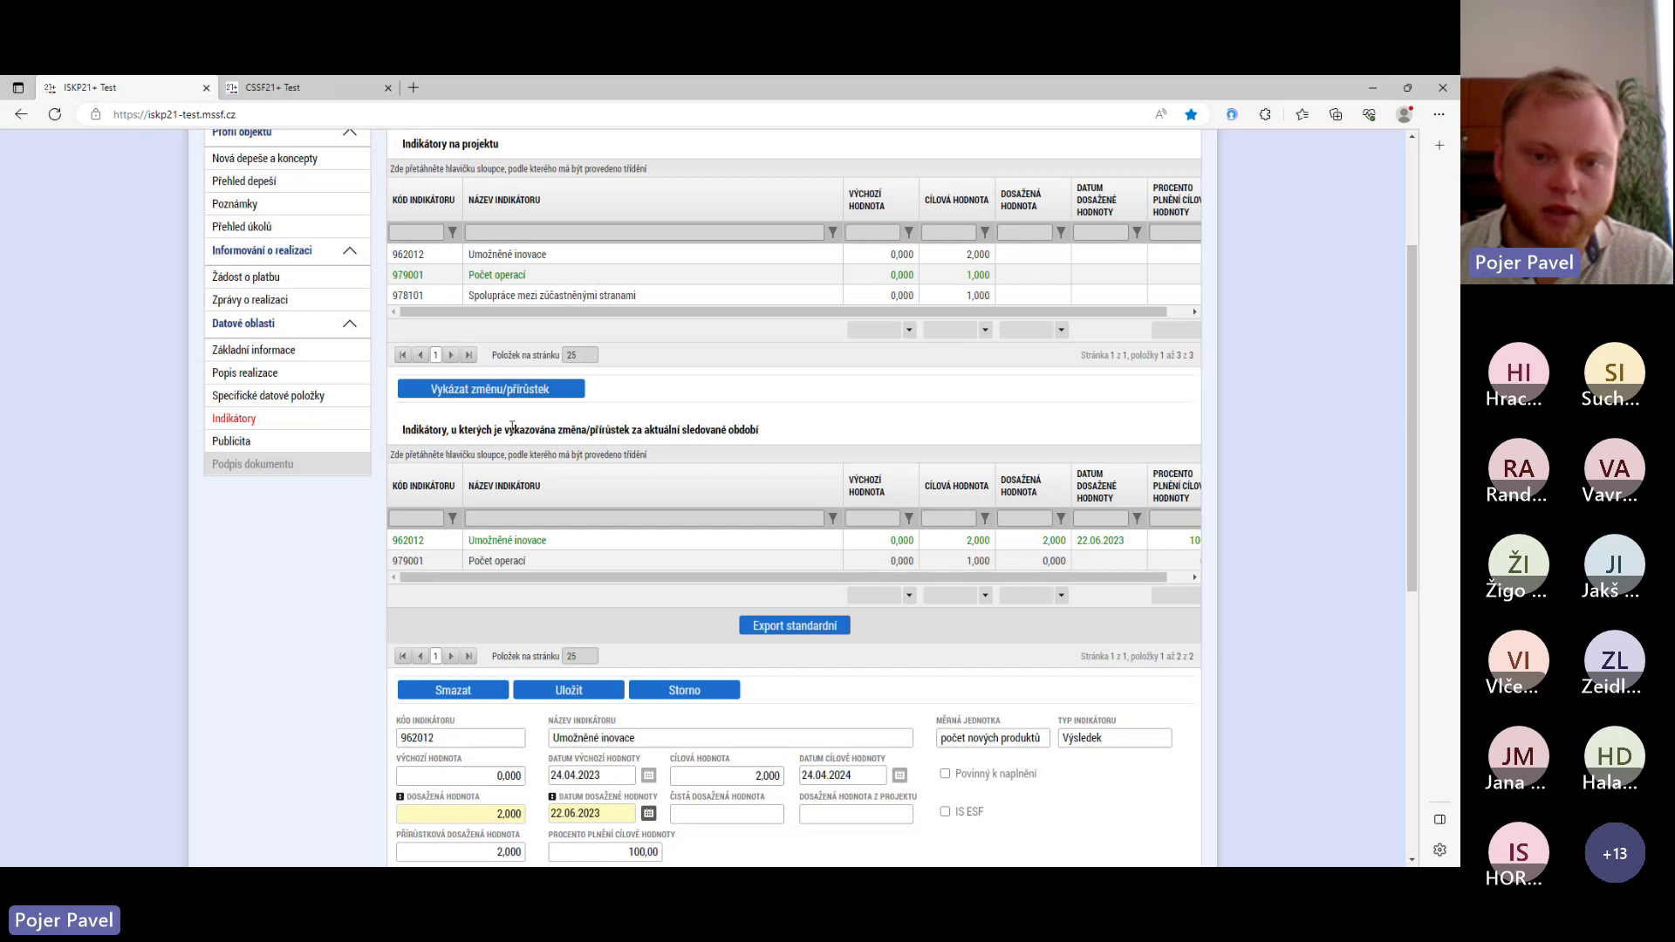
click(480, 562)
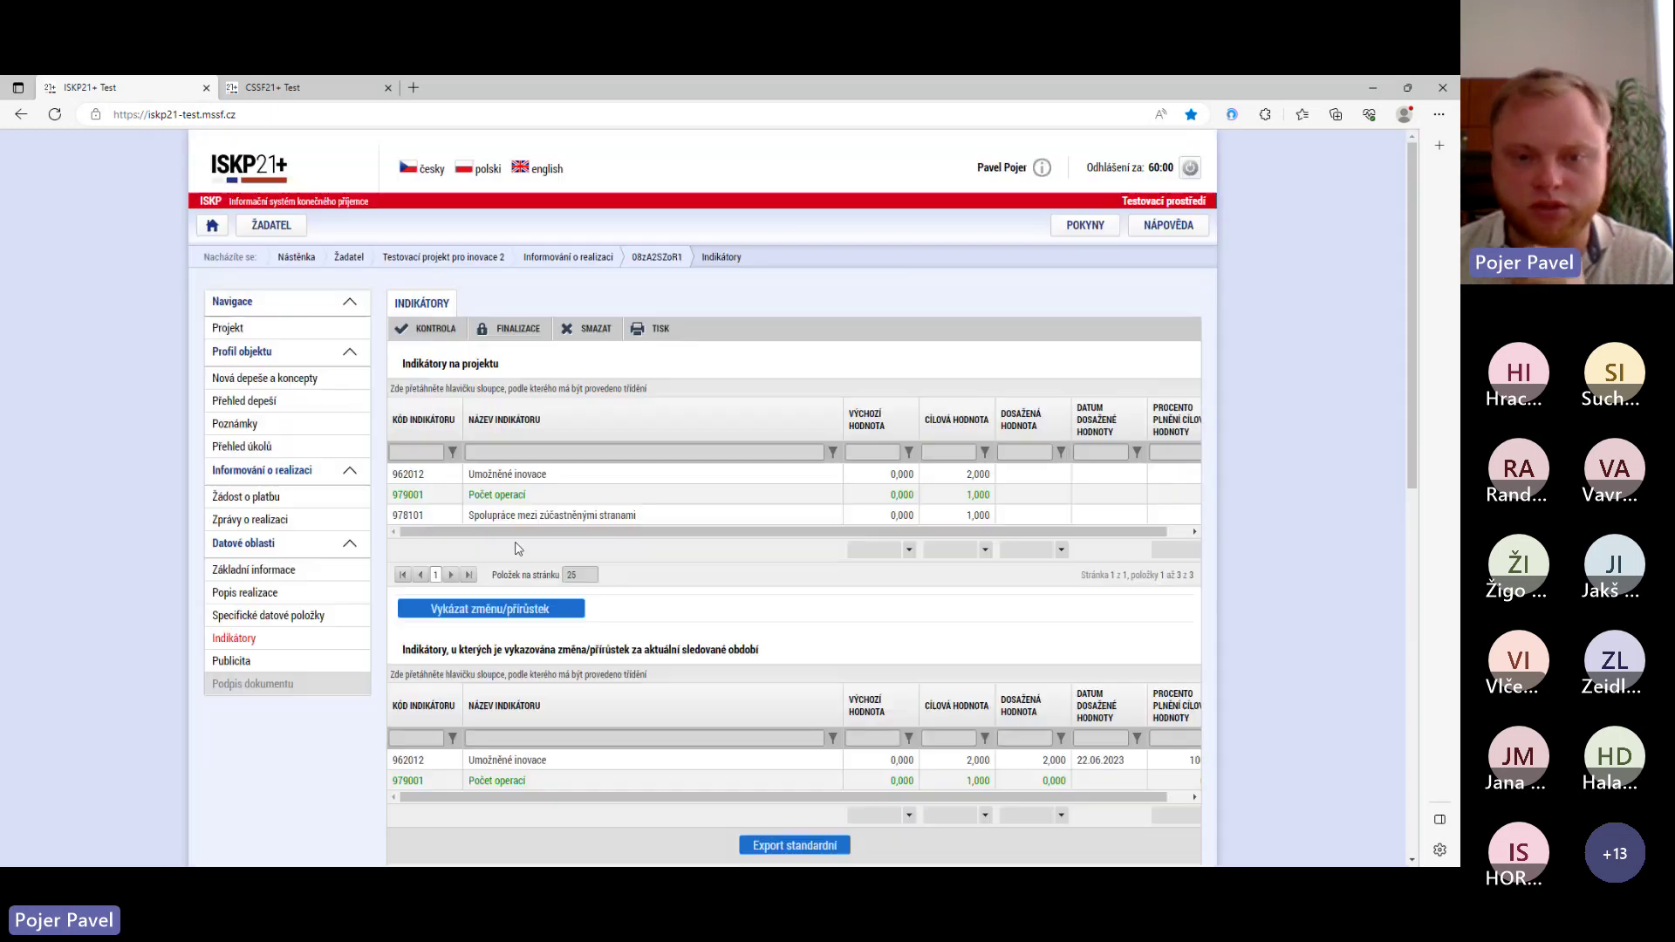
scroll(504, 481, down, 3)
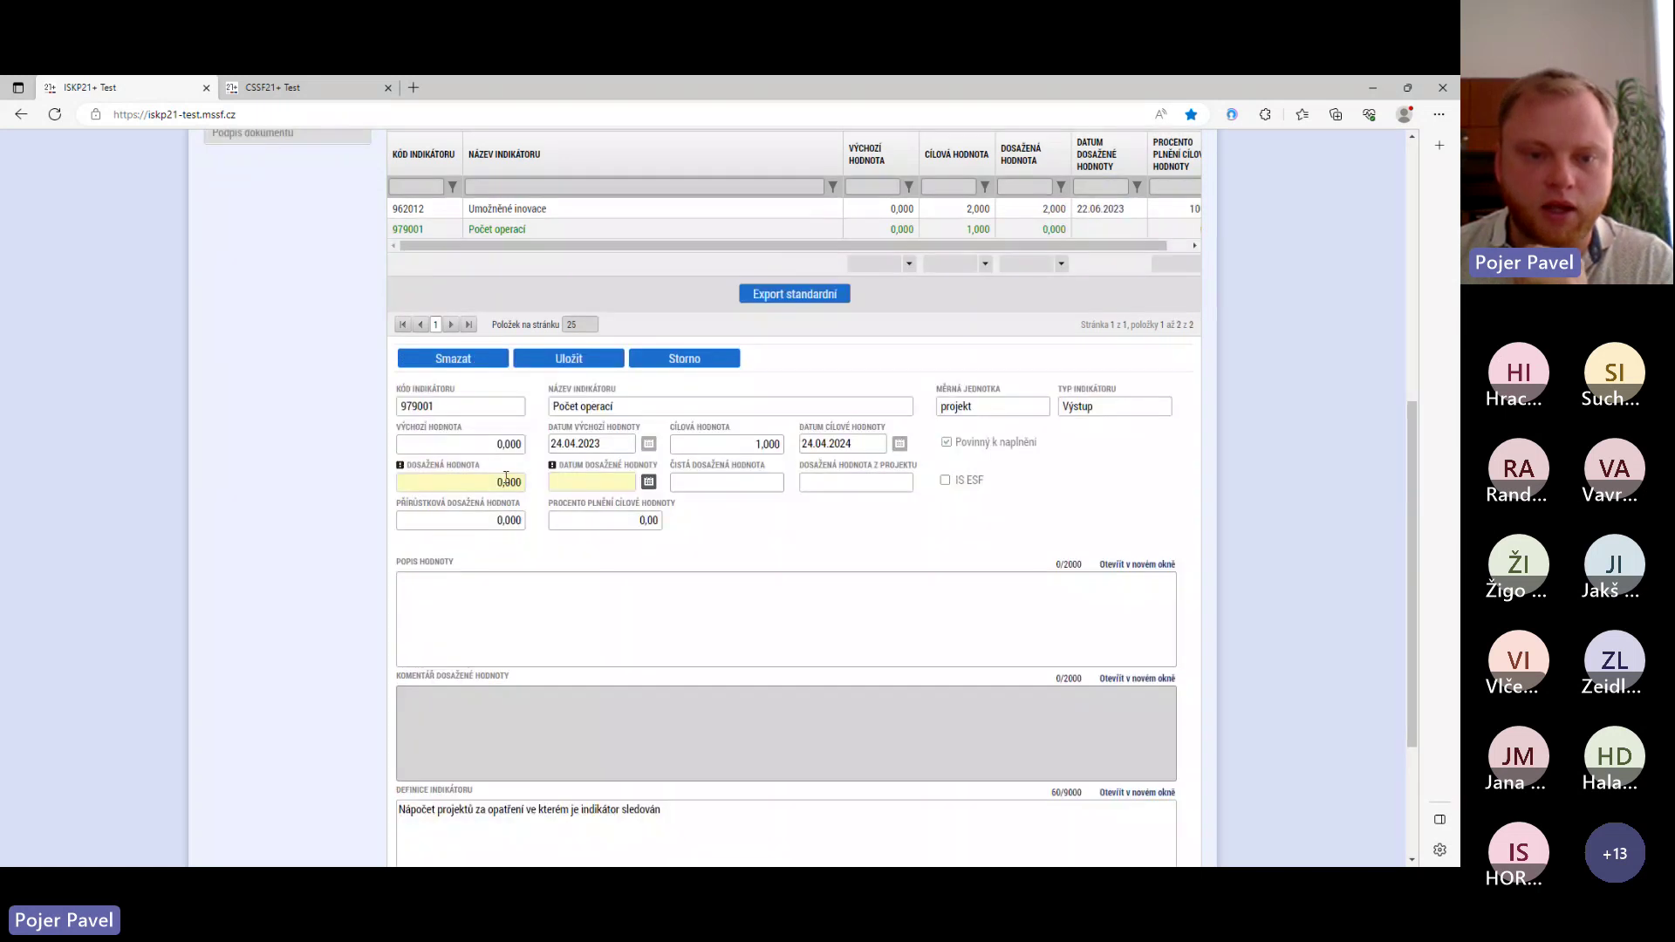
- Enter achieved value 1 dated 22.06.2023 for indicator 979001 and save
click(495, 484)
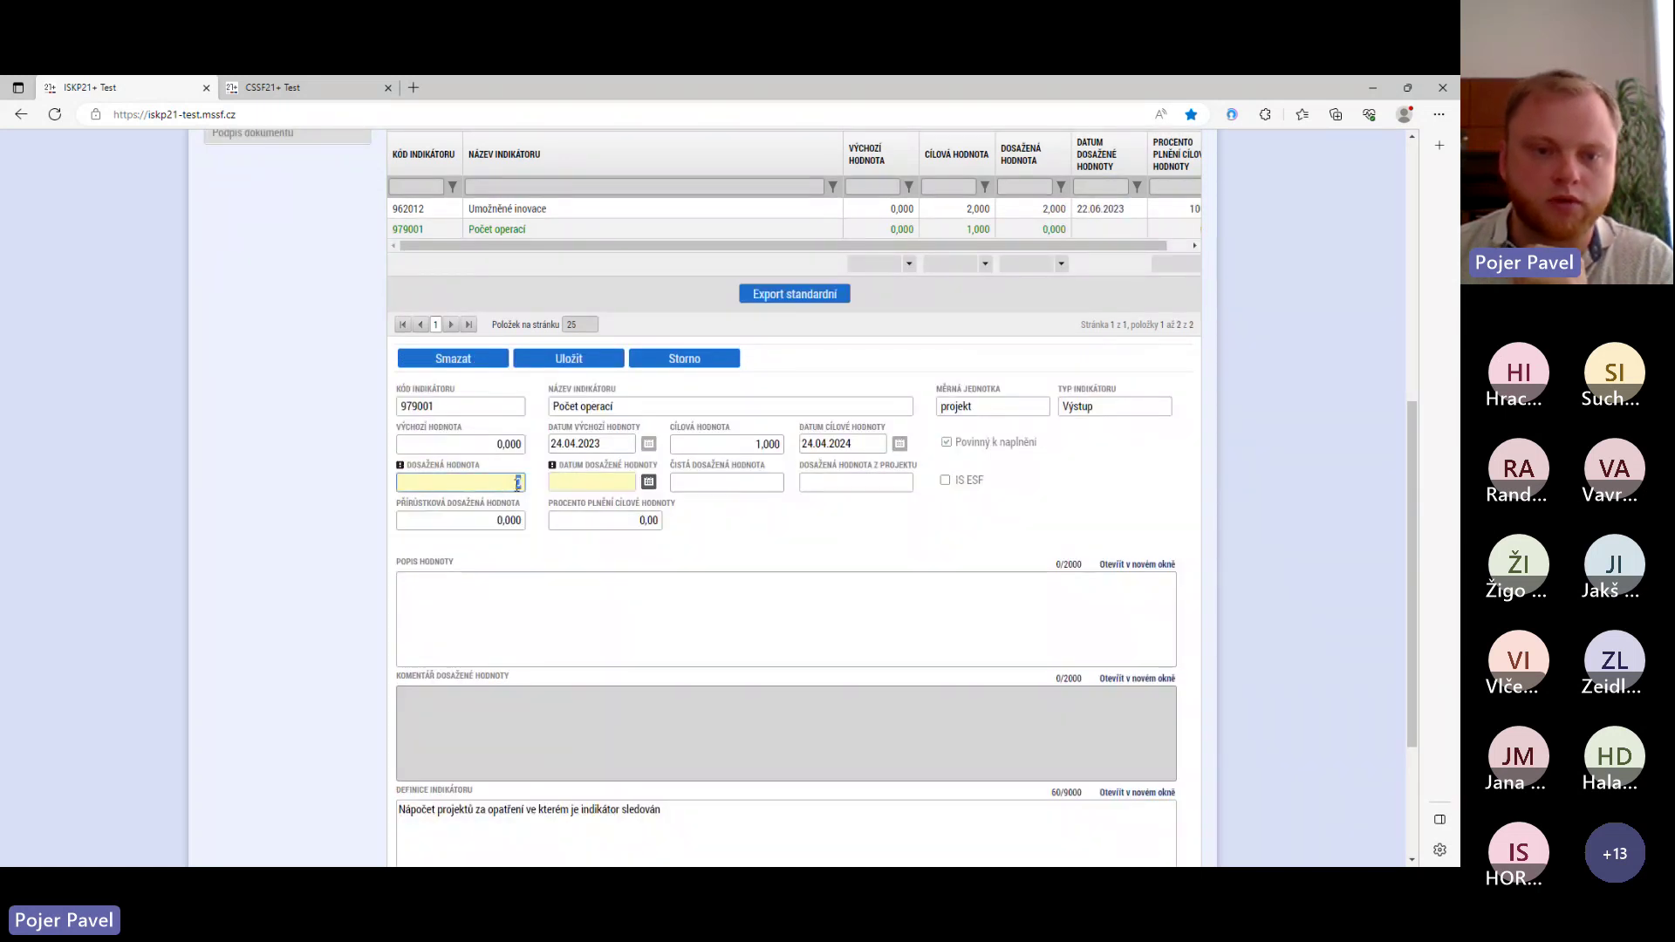
text(1)
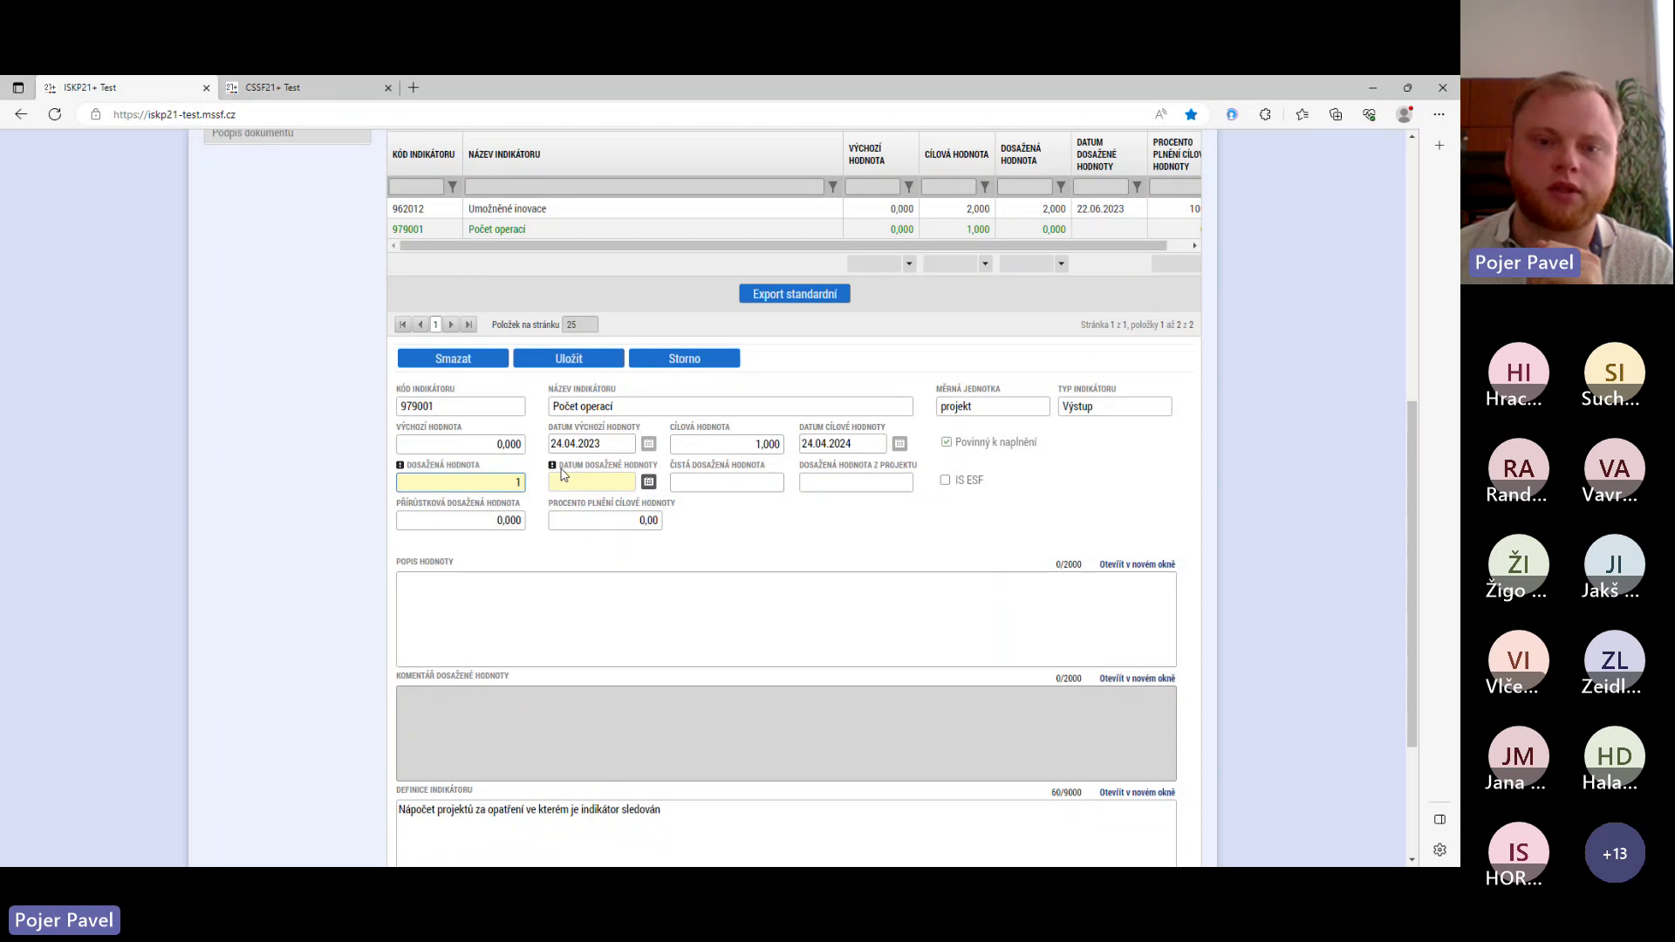
click(648, 484)
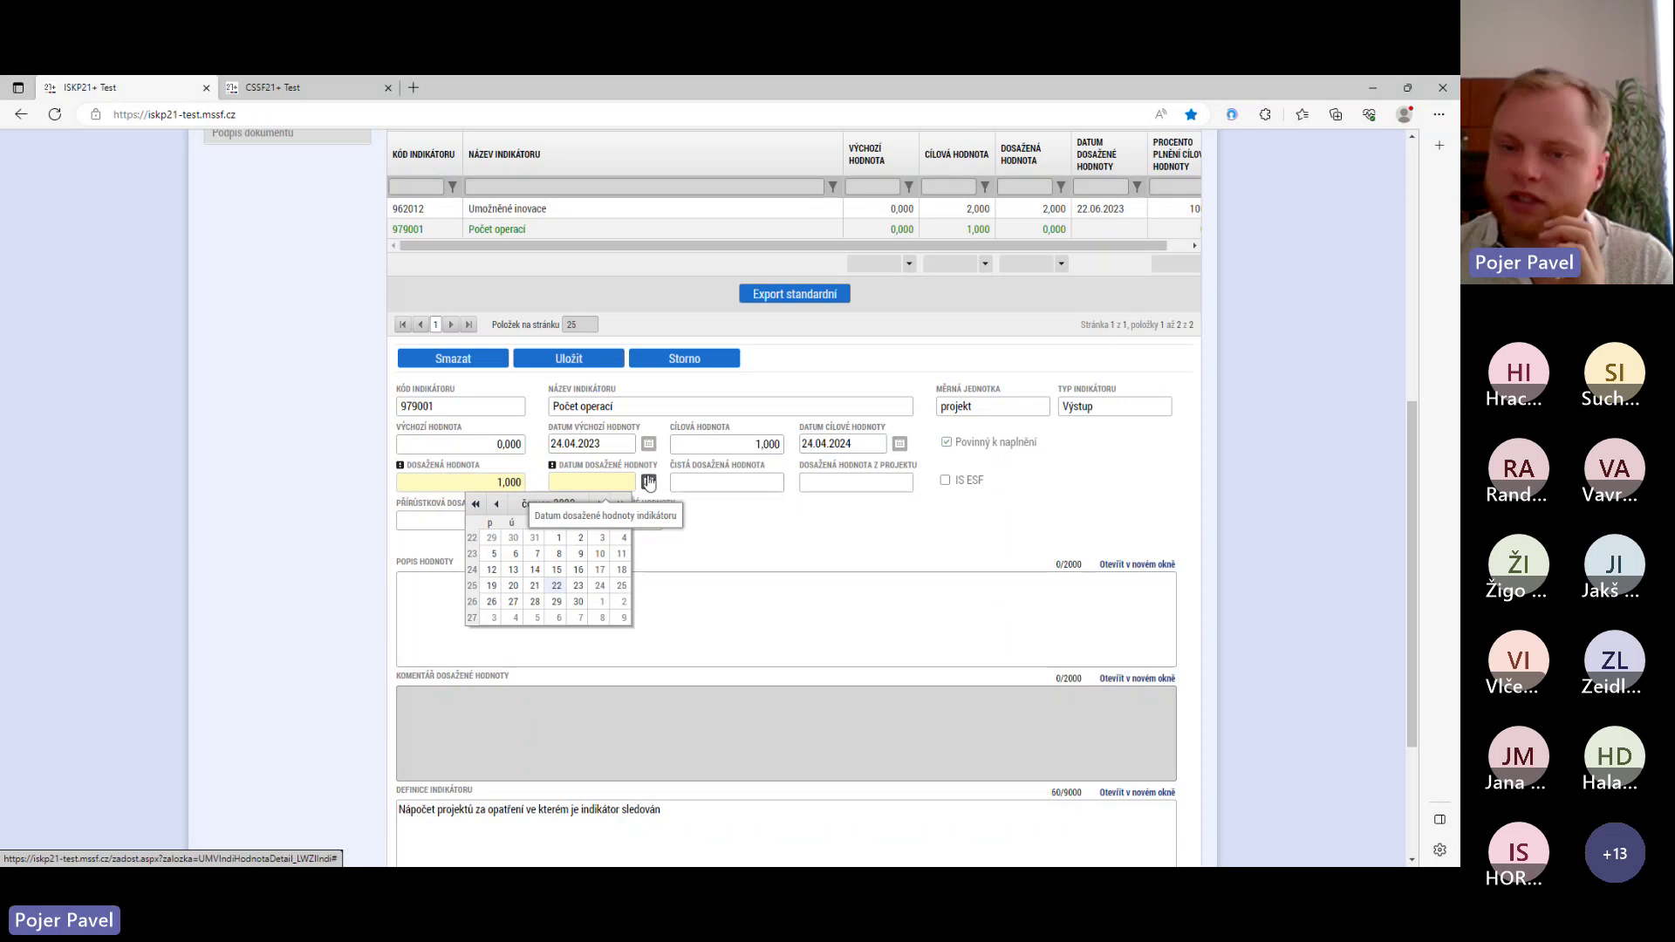
click(737, 568)
scroll(742, 566, up, 4)
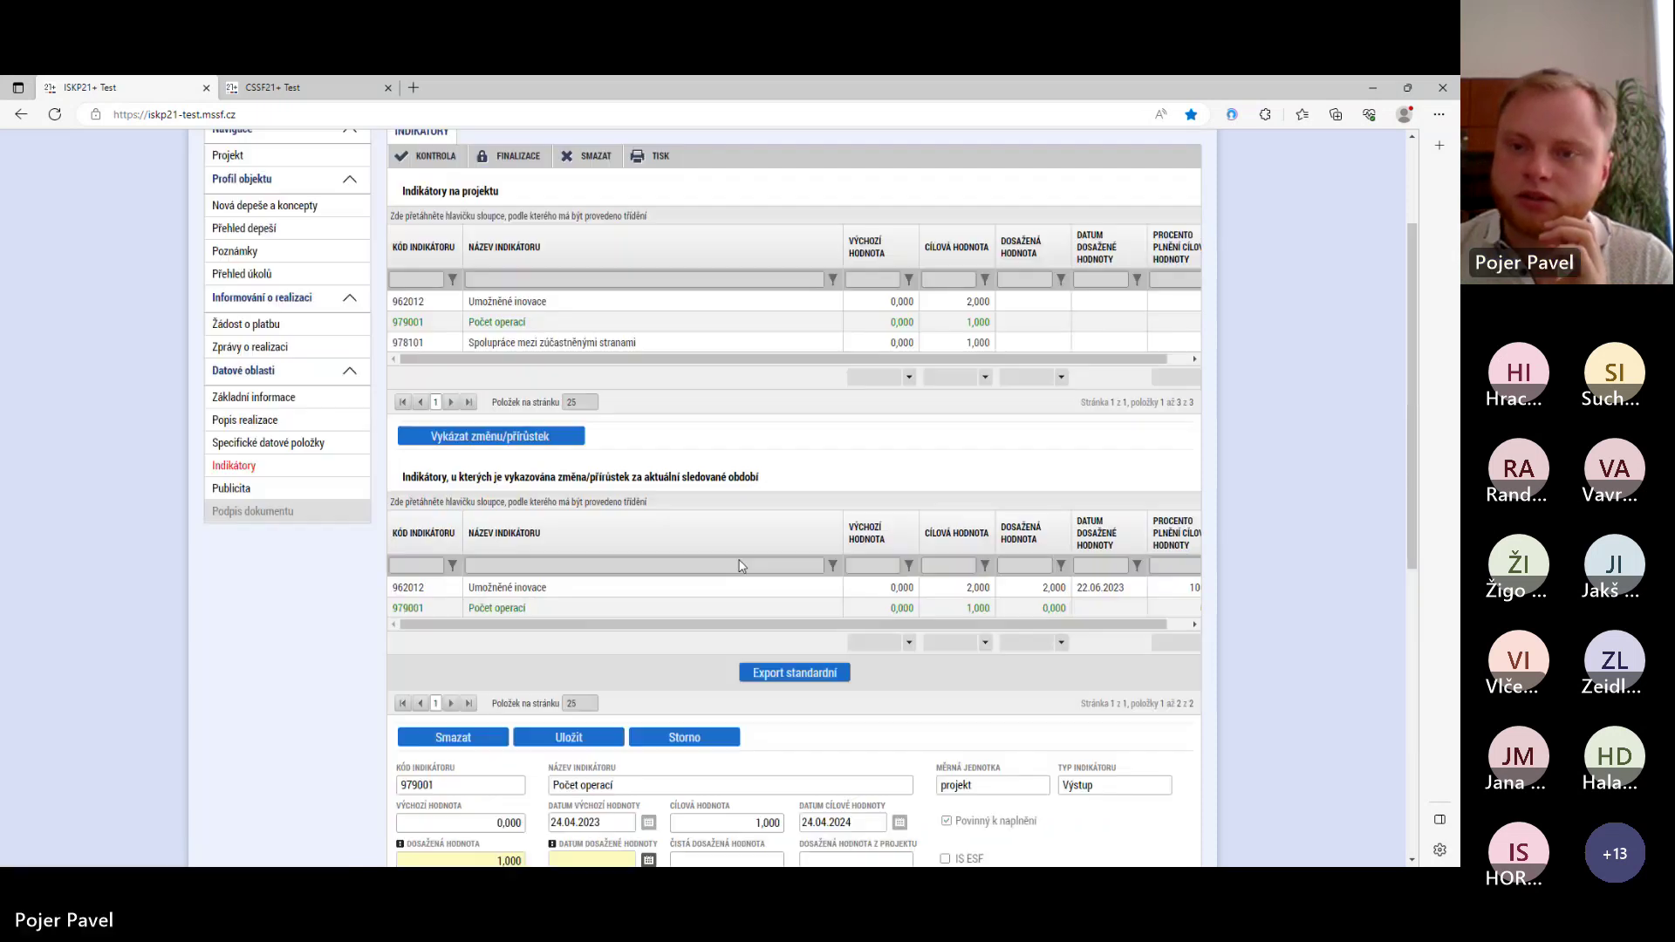
scroll(741, 566, up, 2)
click(1073, 228)
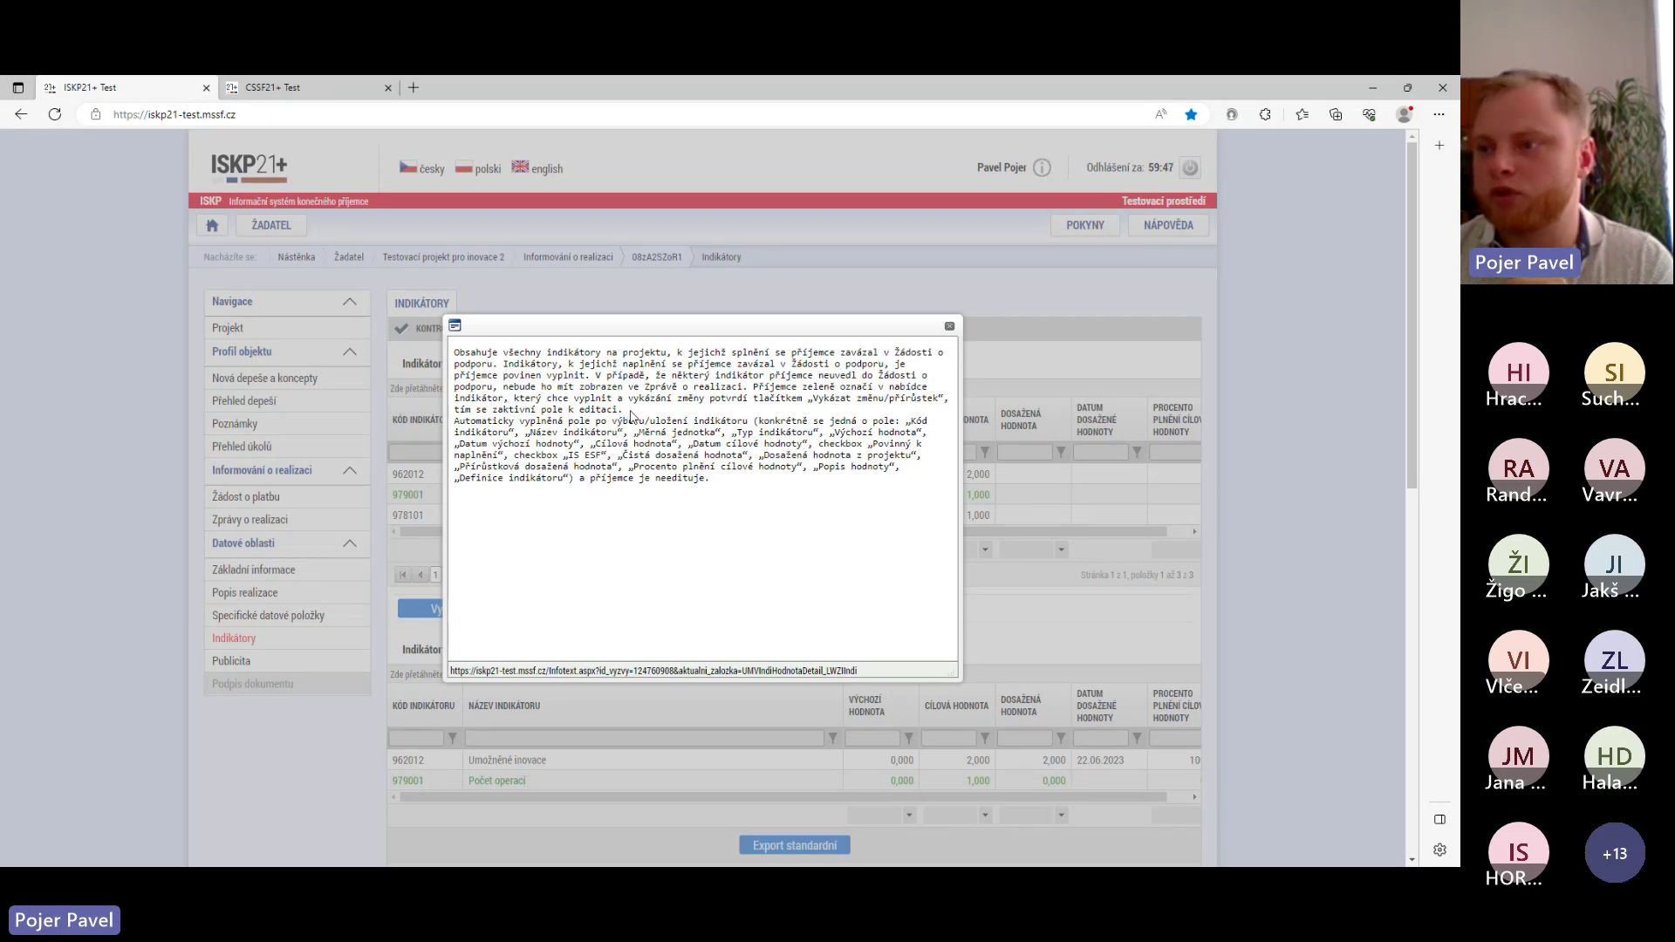
click(950, 327)
scroll(684, 432, down, 5)
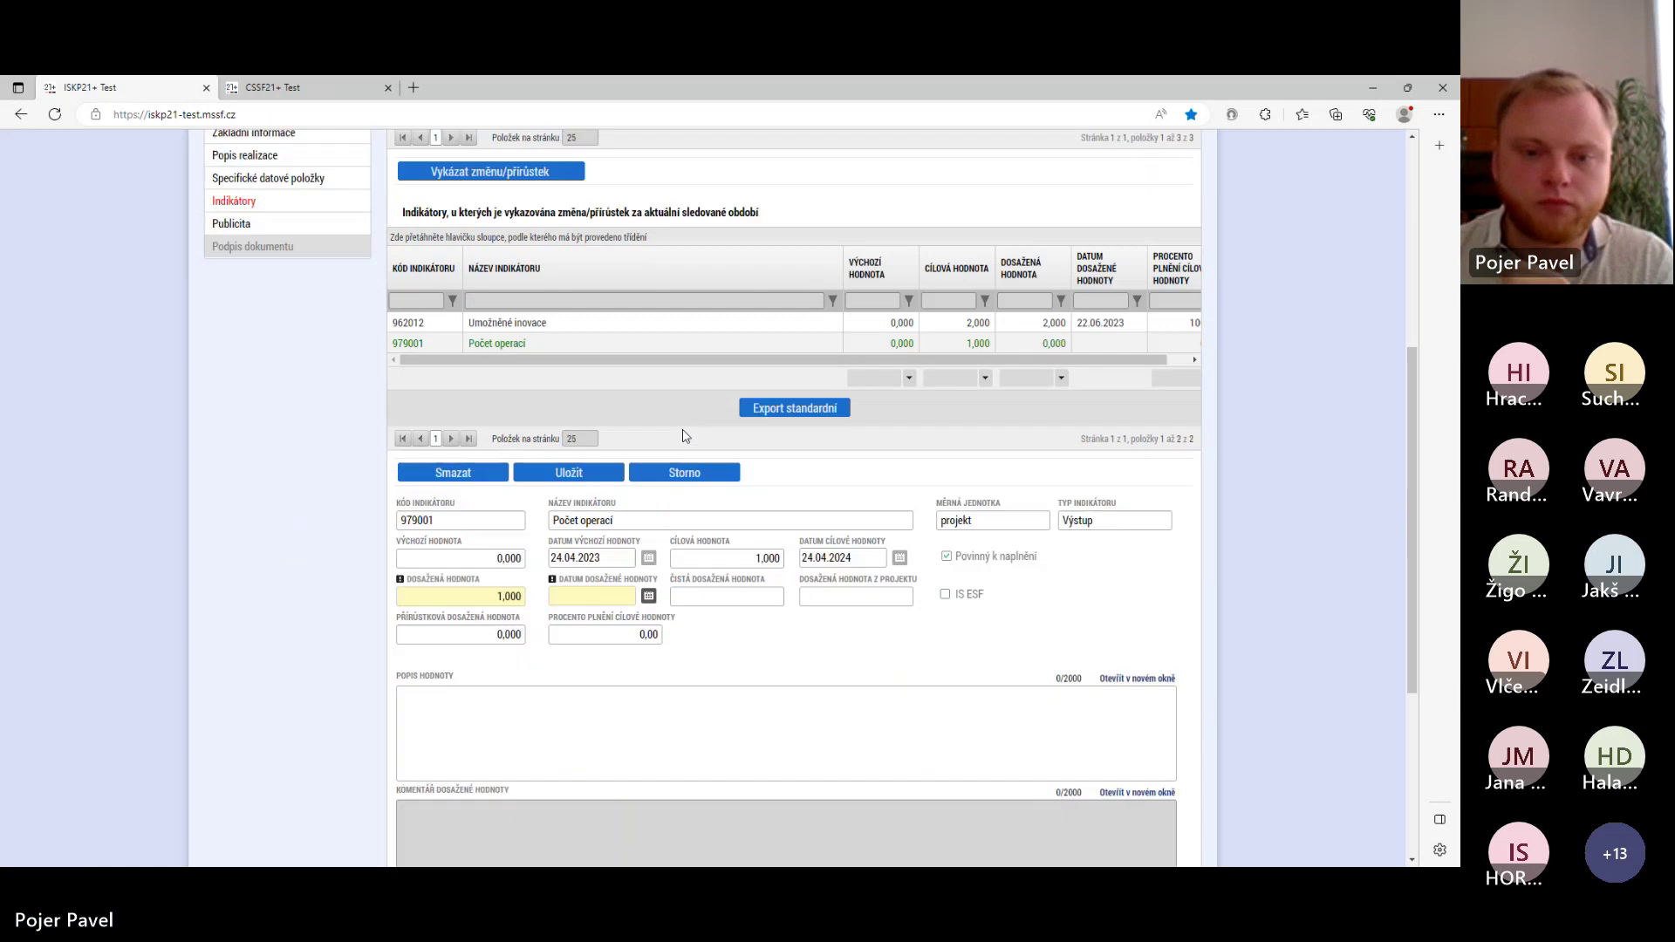
click(648, 592)
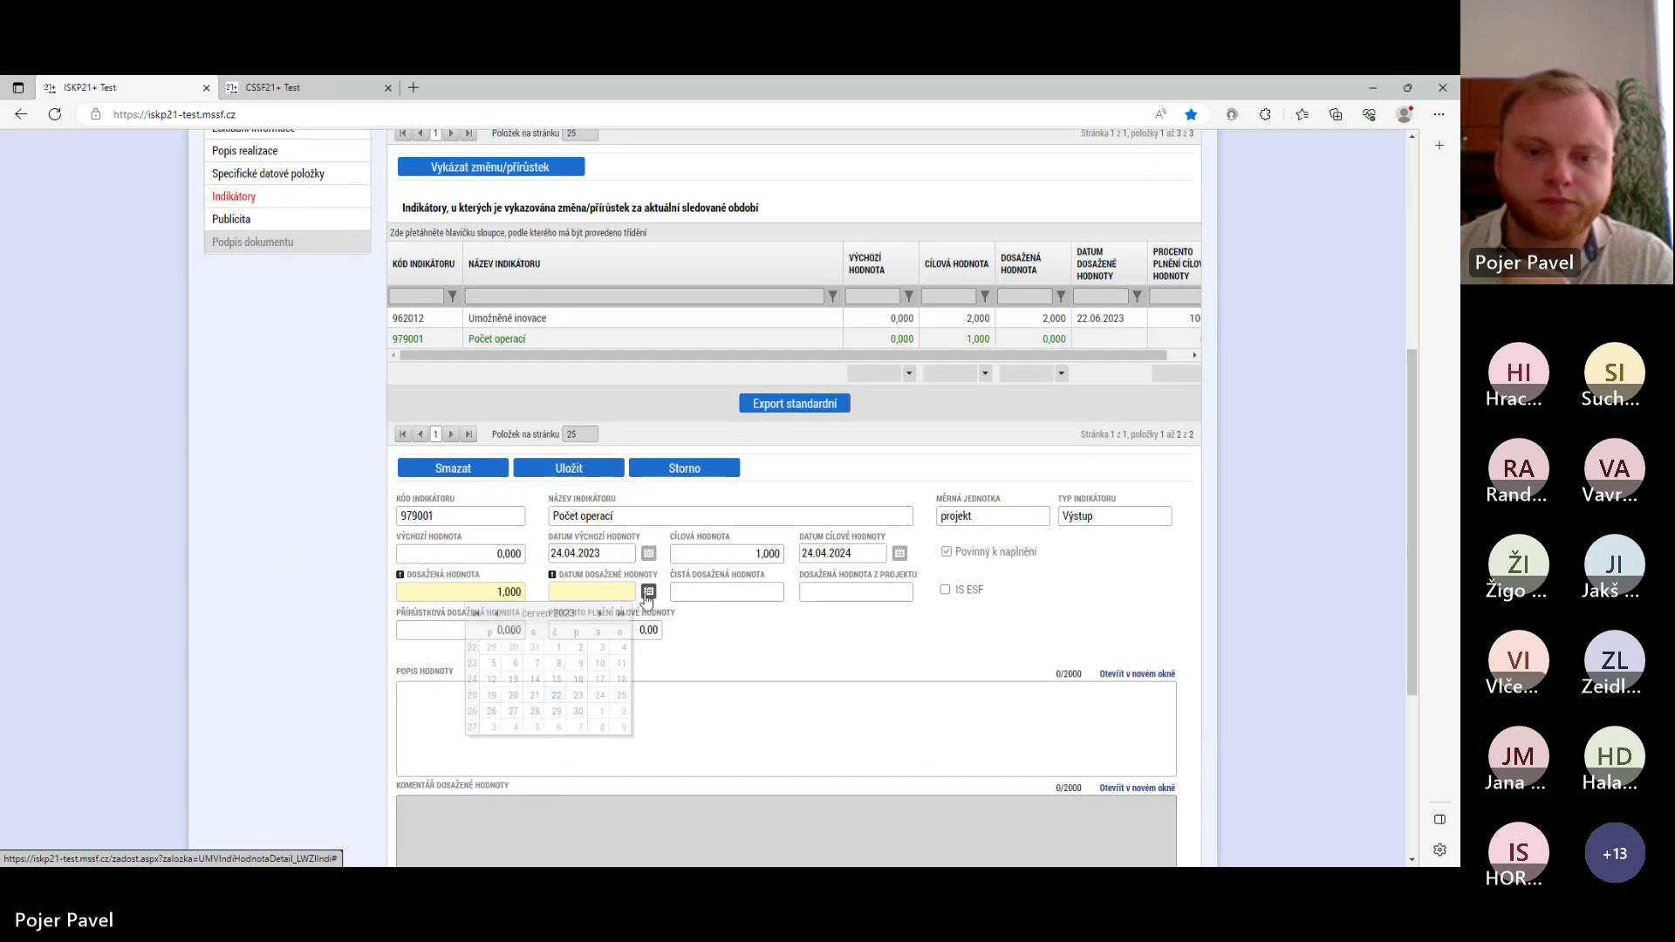
click(555, 695)
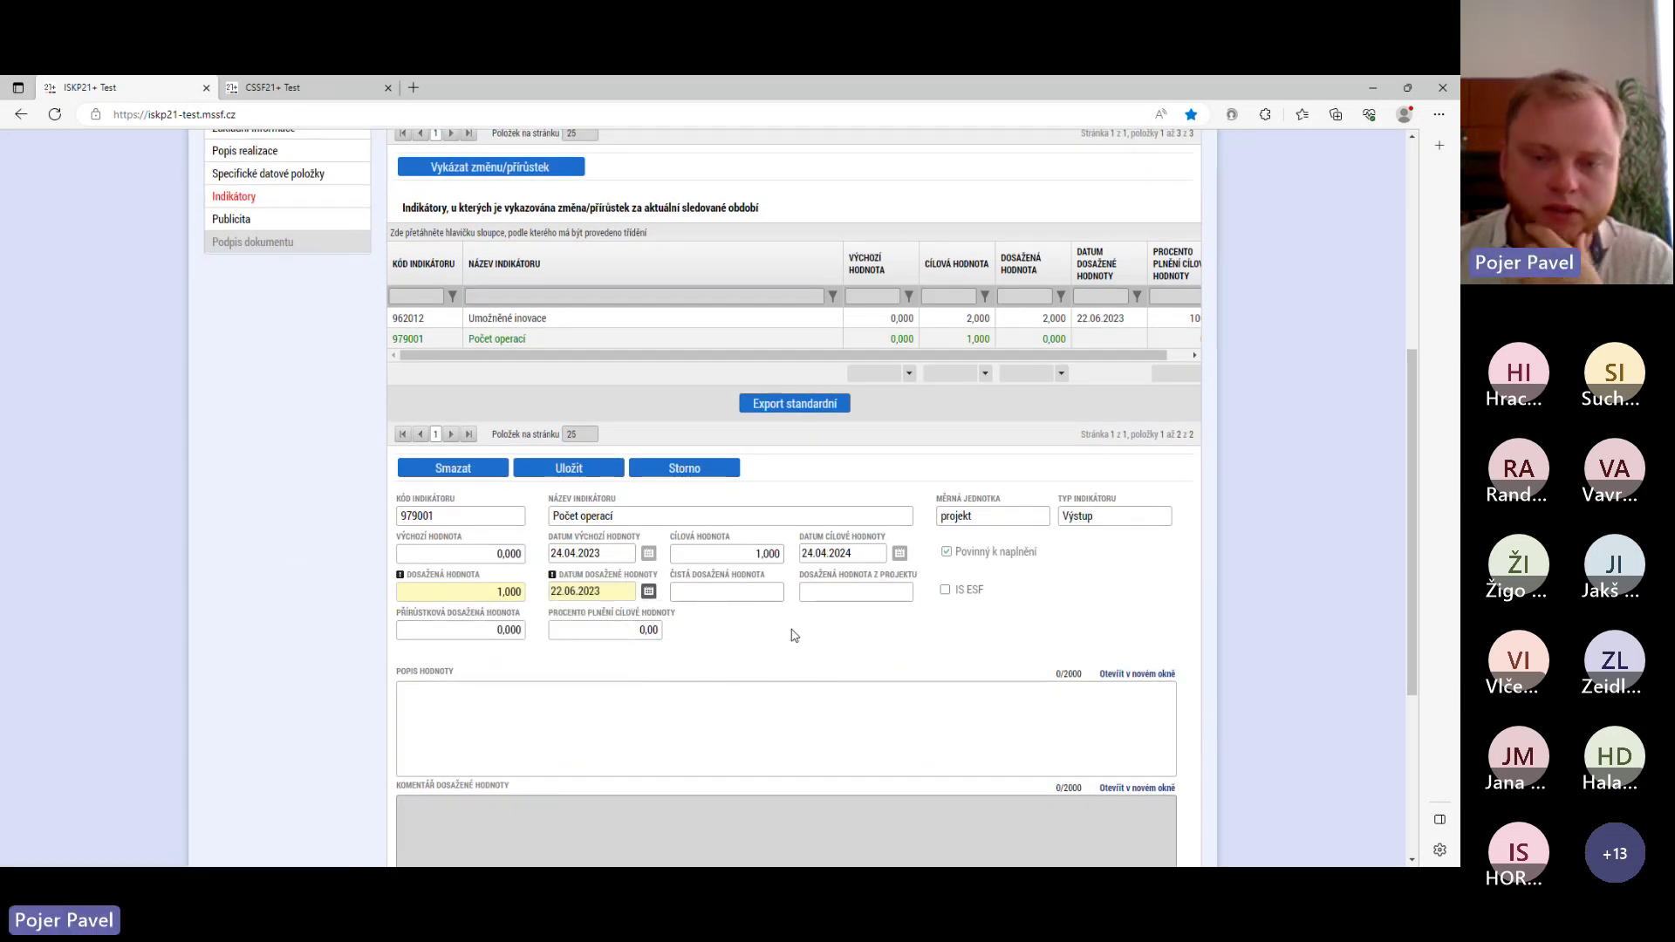
click(583, 476)
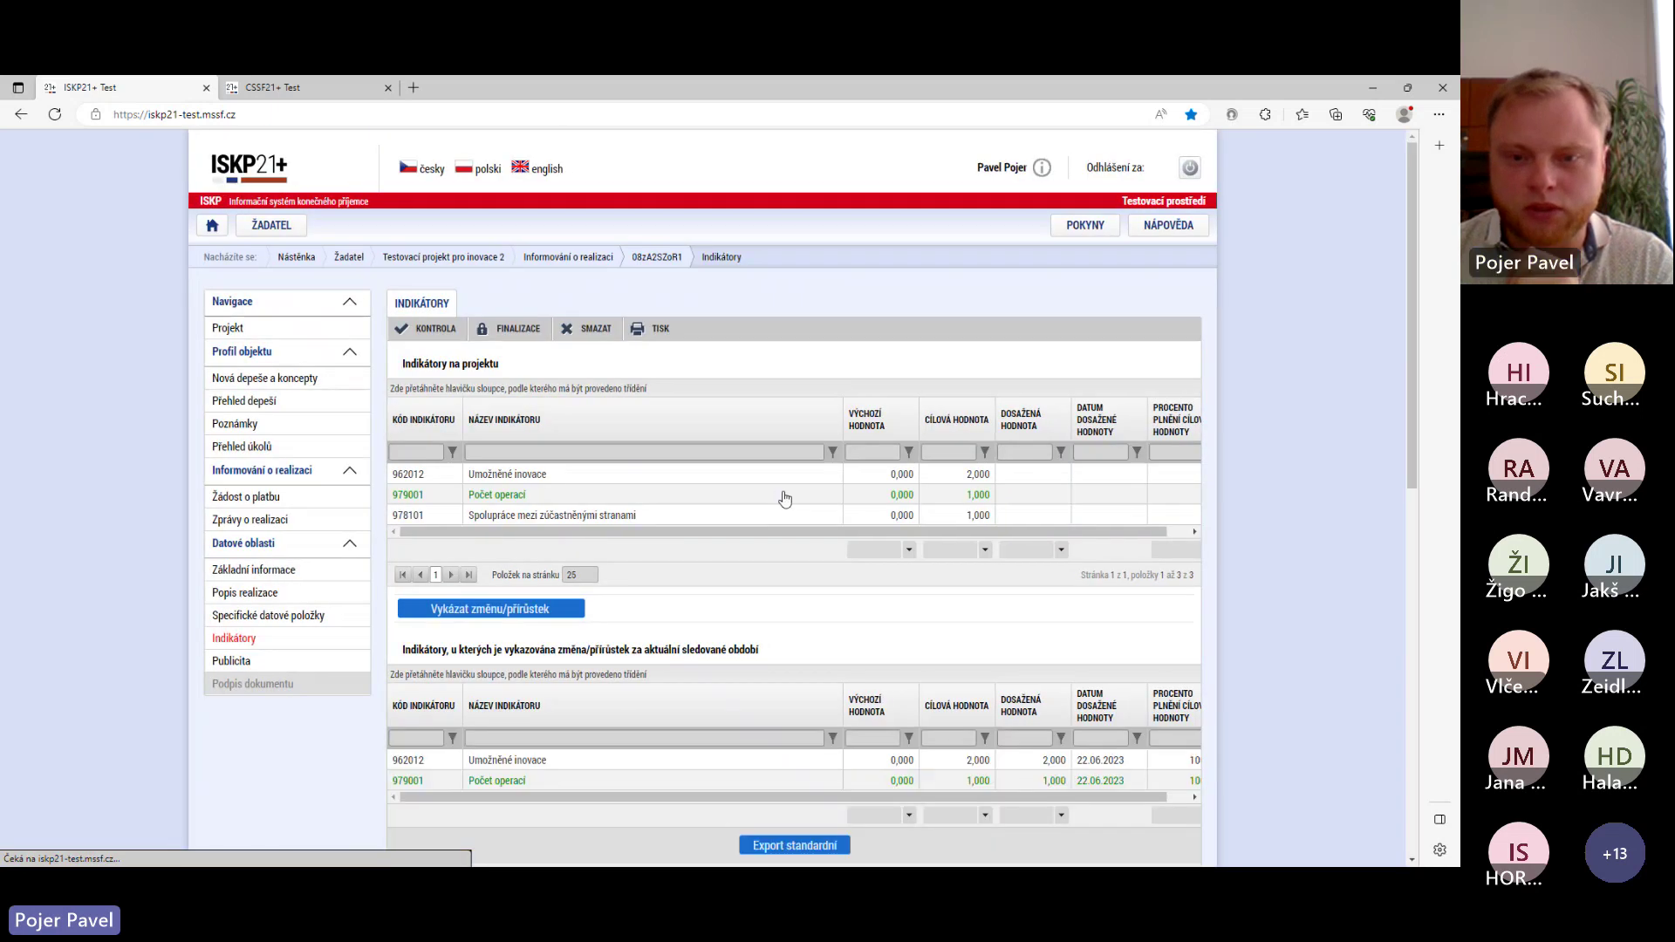
- Select indicator 978101 Spolupráce mezi zúčastněnými stranami and open its reporting details
scroll(817, 518, down, 5)
scroll(847, 538, up, 3)
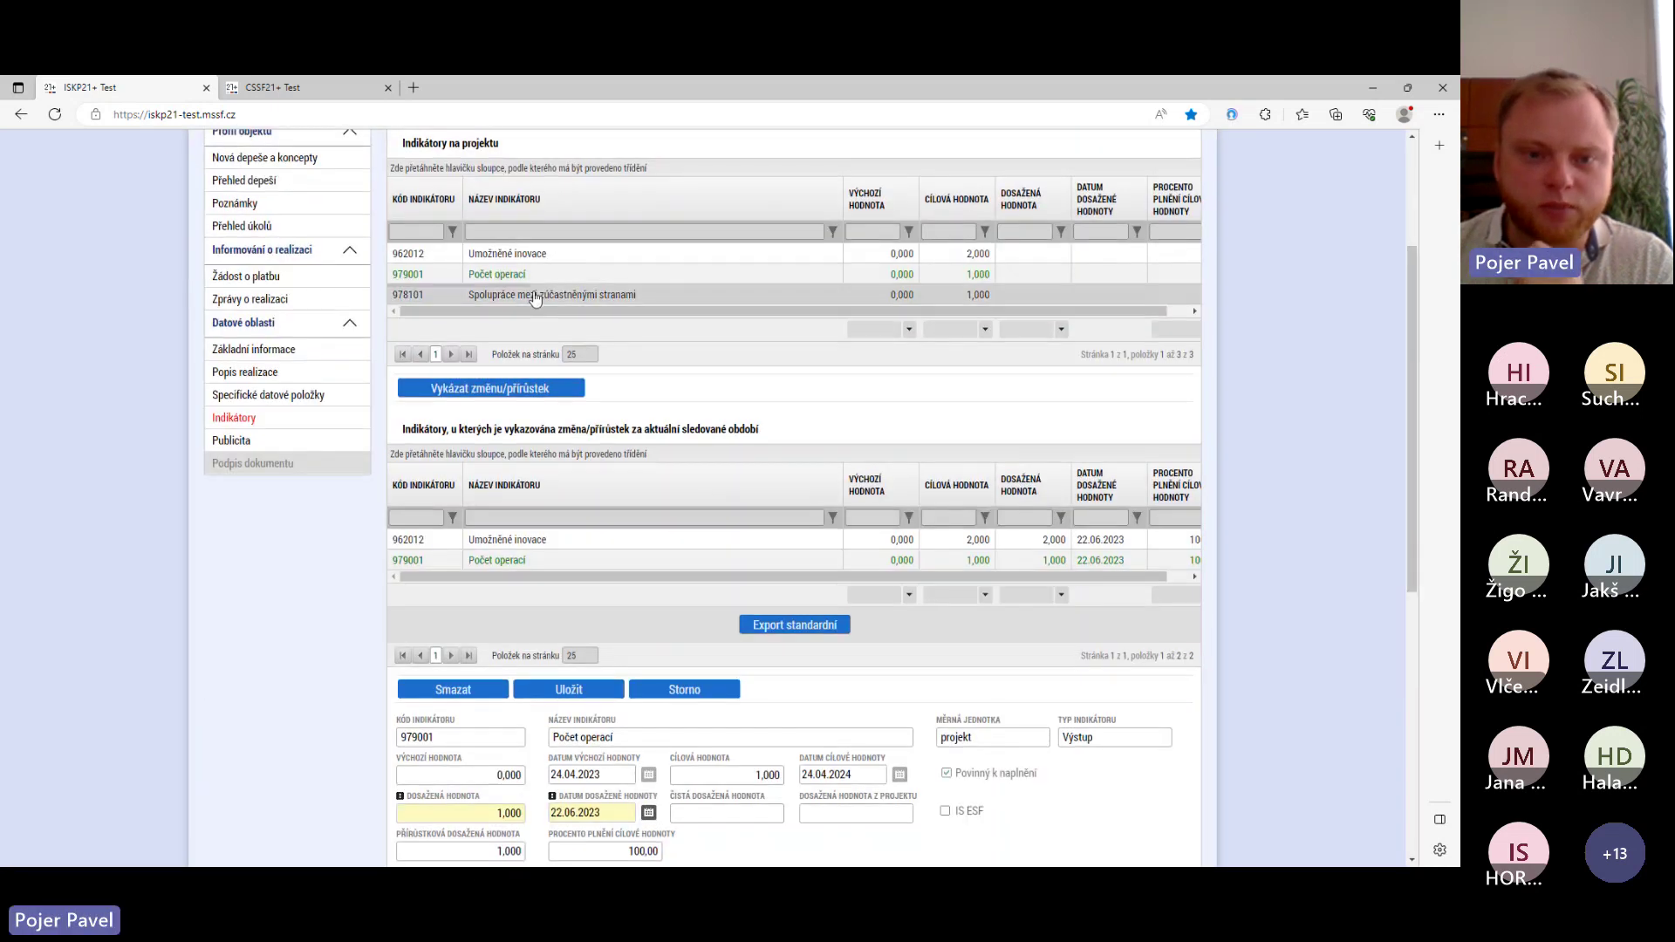
click(759, 295)
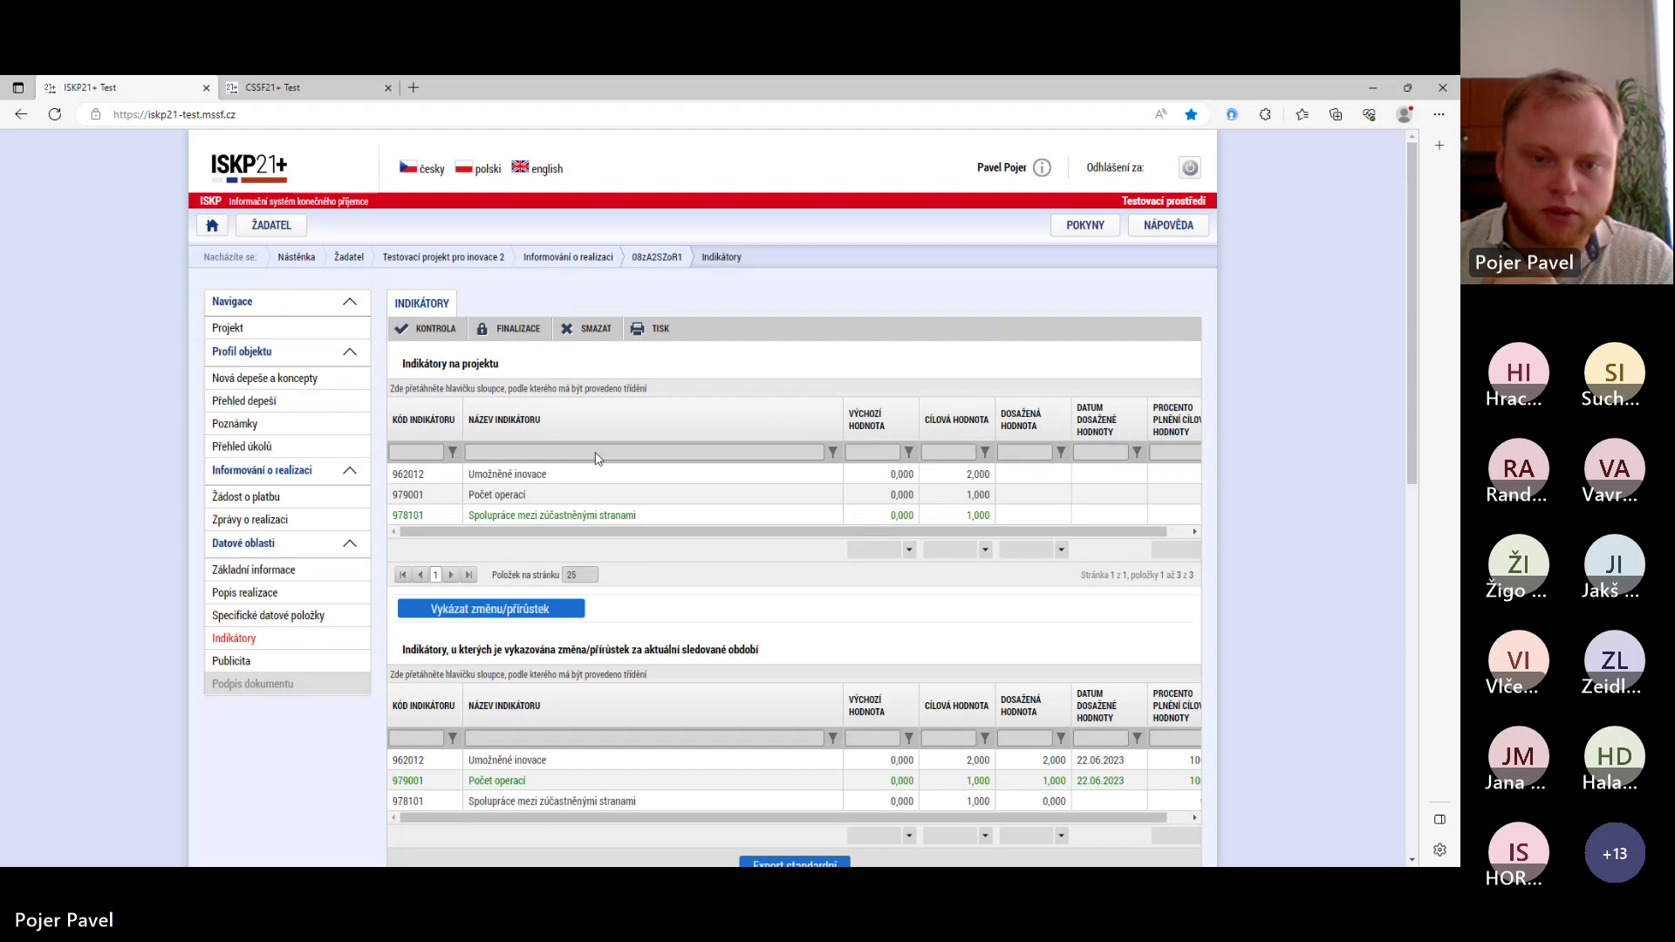
scroll(481, 585, down, 3)
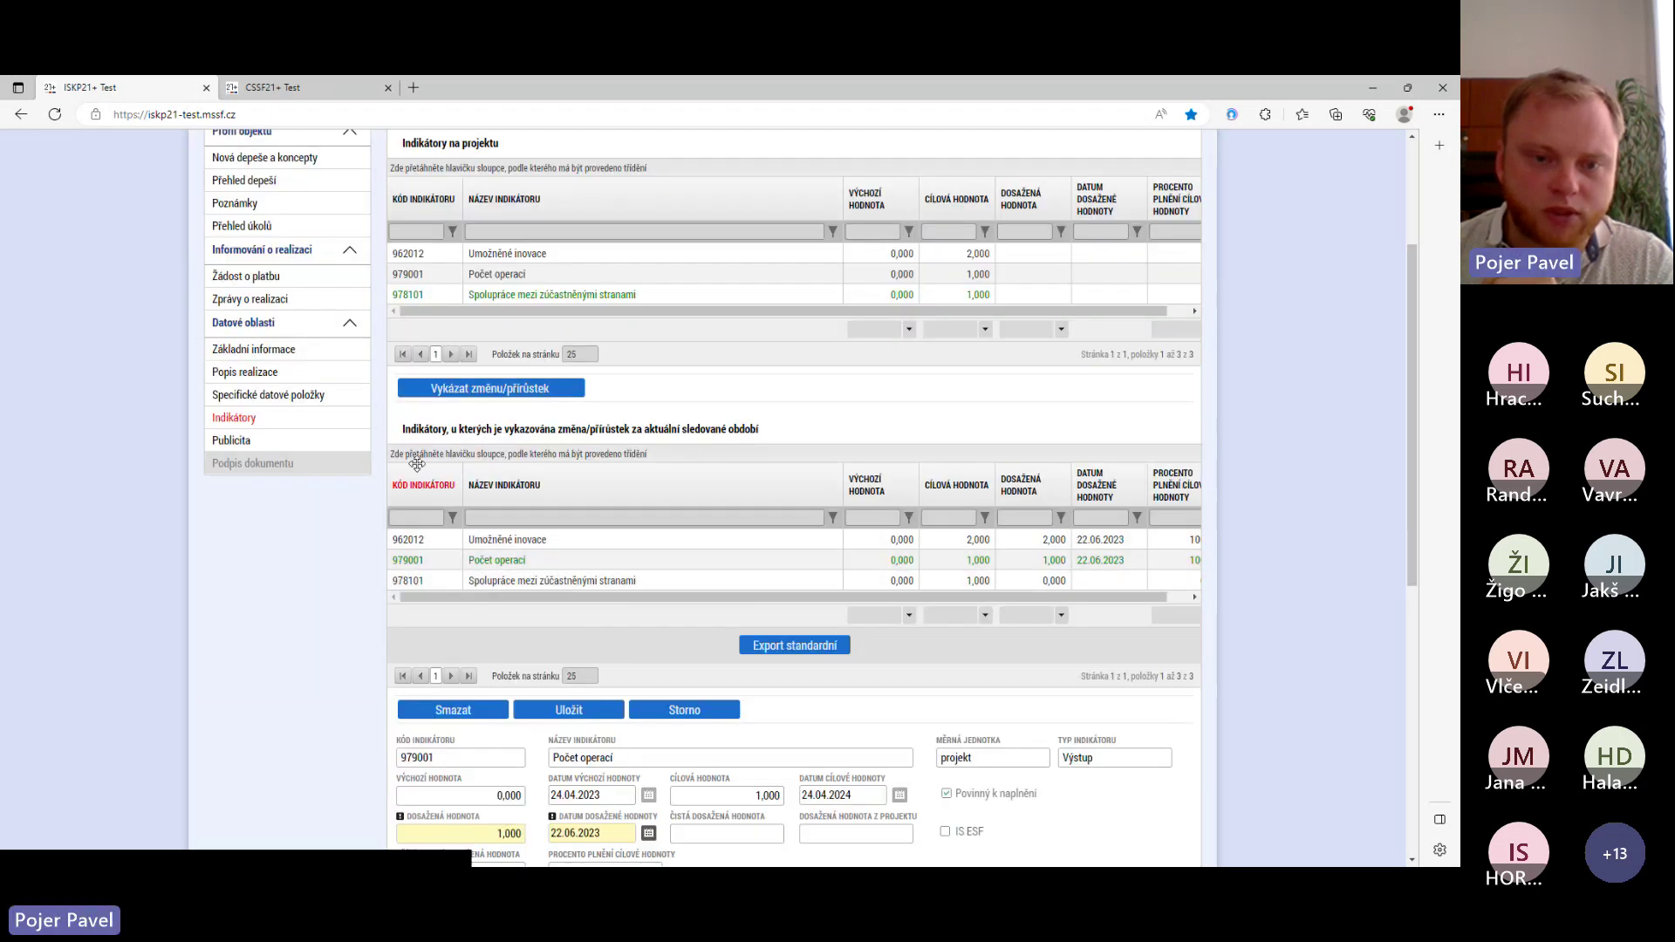
click(512, 583)
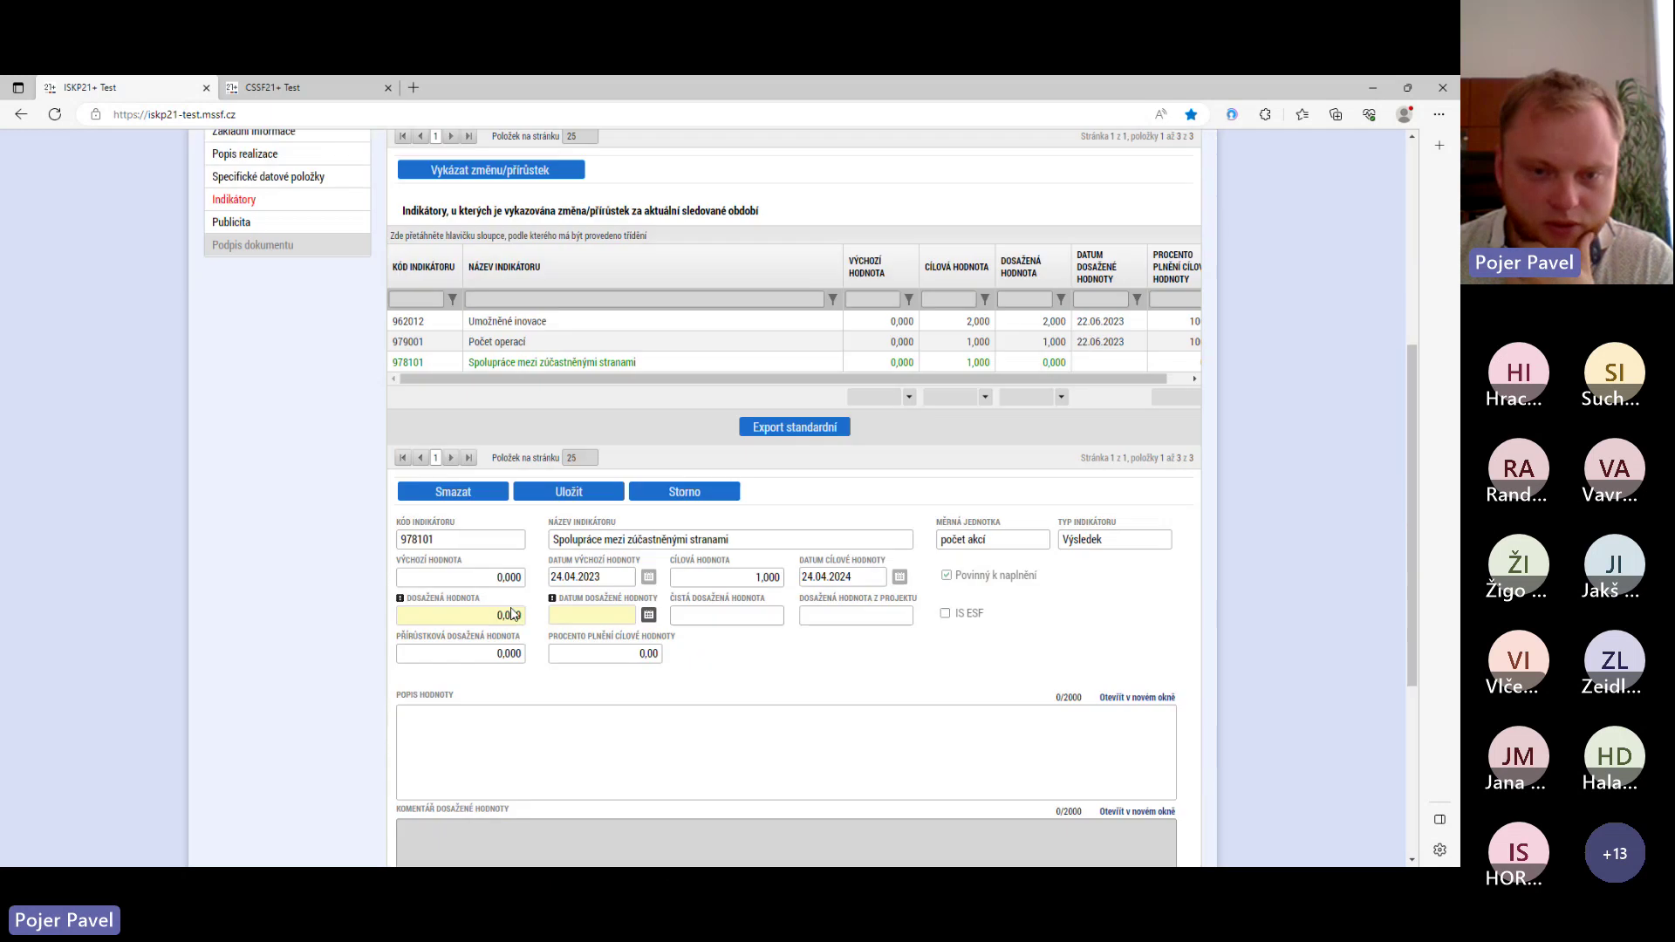
- Enter achieved value 1 dated 22.06.2023 for indicator 978101, save, and review the list
click(501, 501)
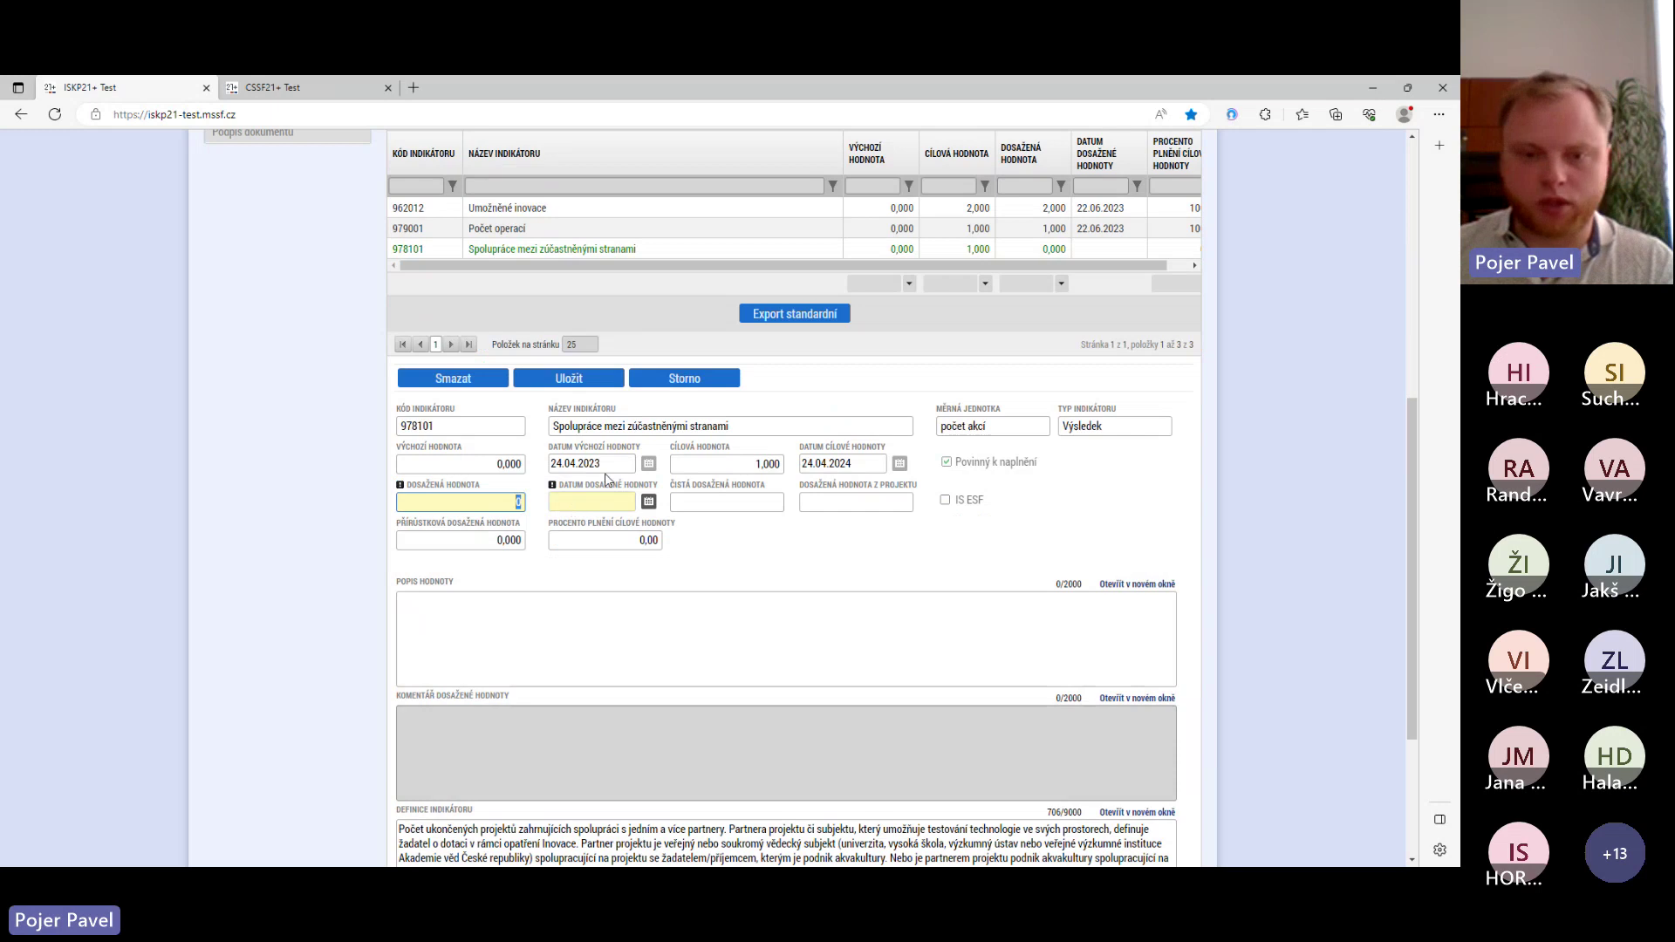
text(1)
click(649, 502)
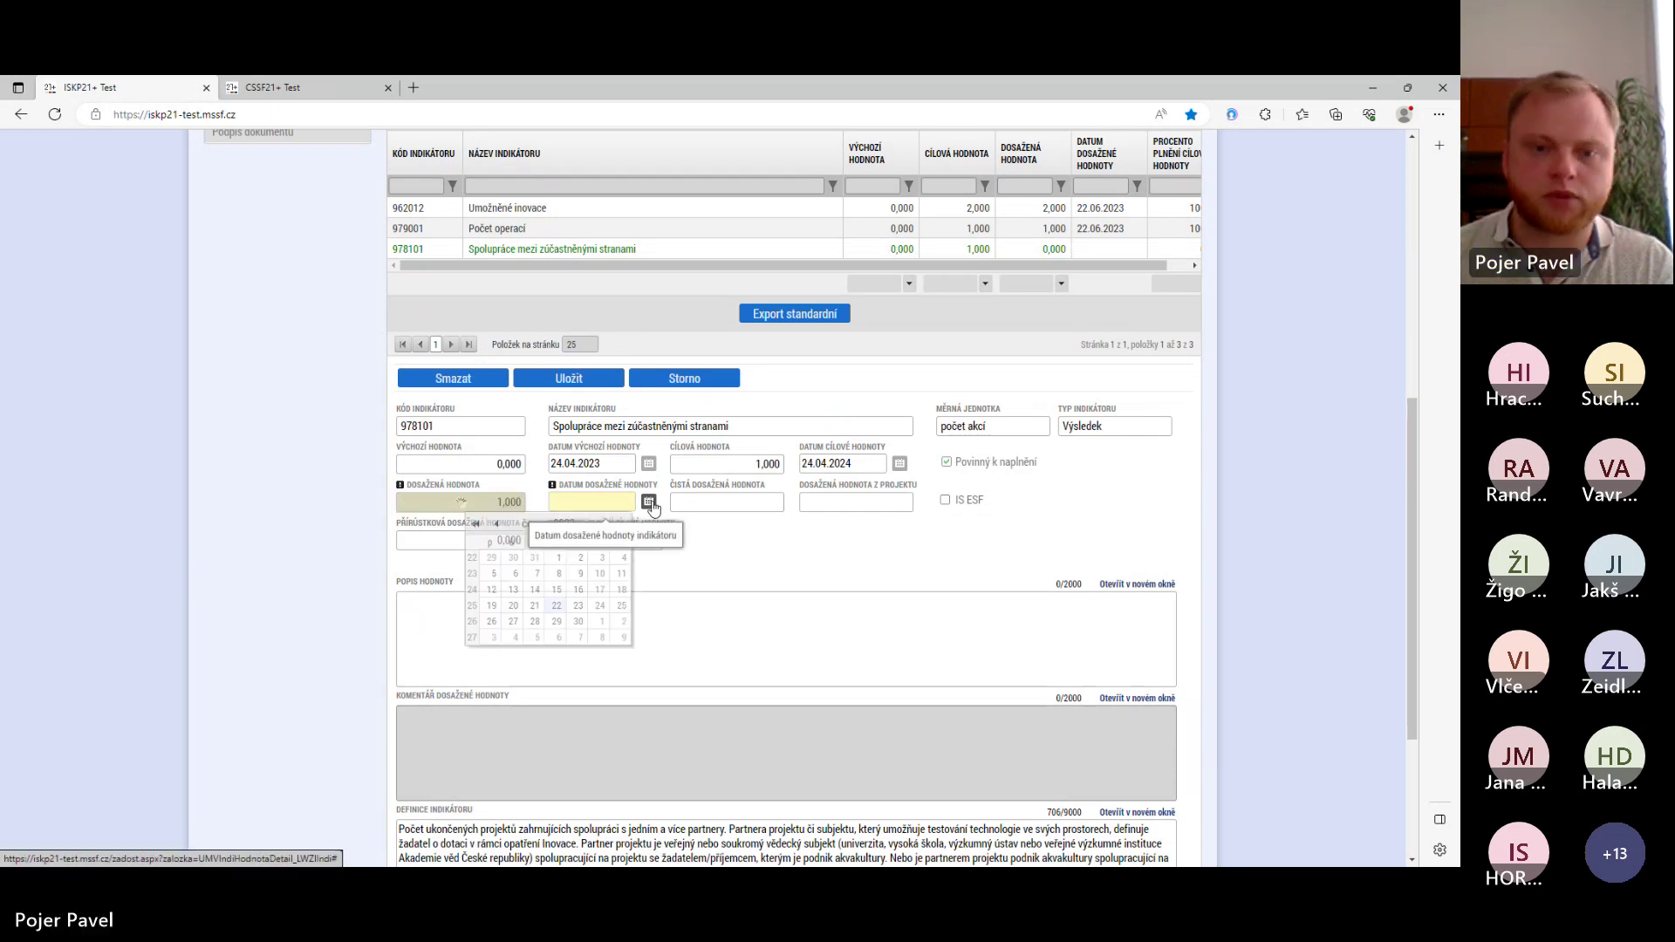
click(557, 606)
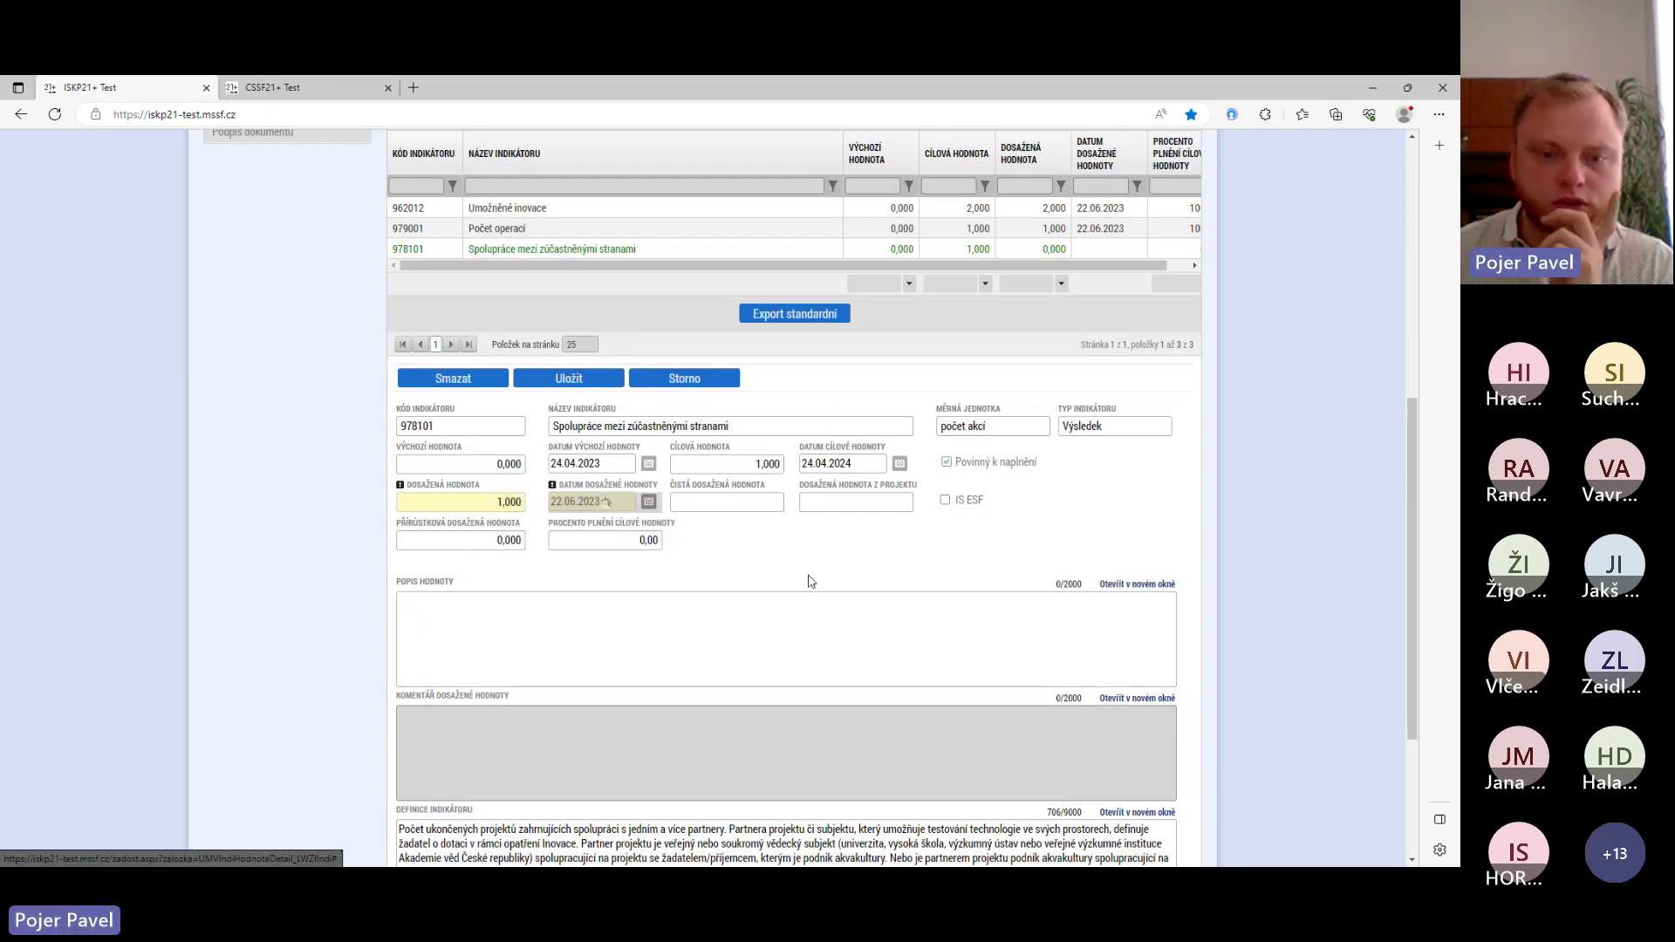
click(568, 380)
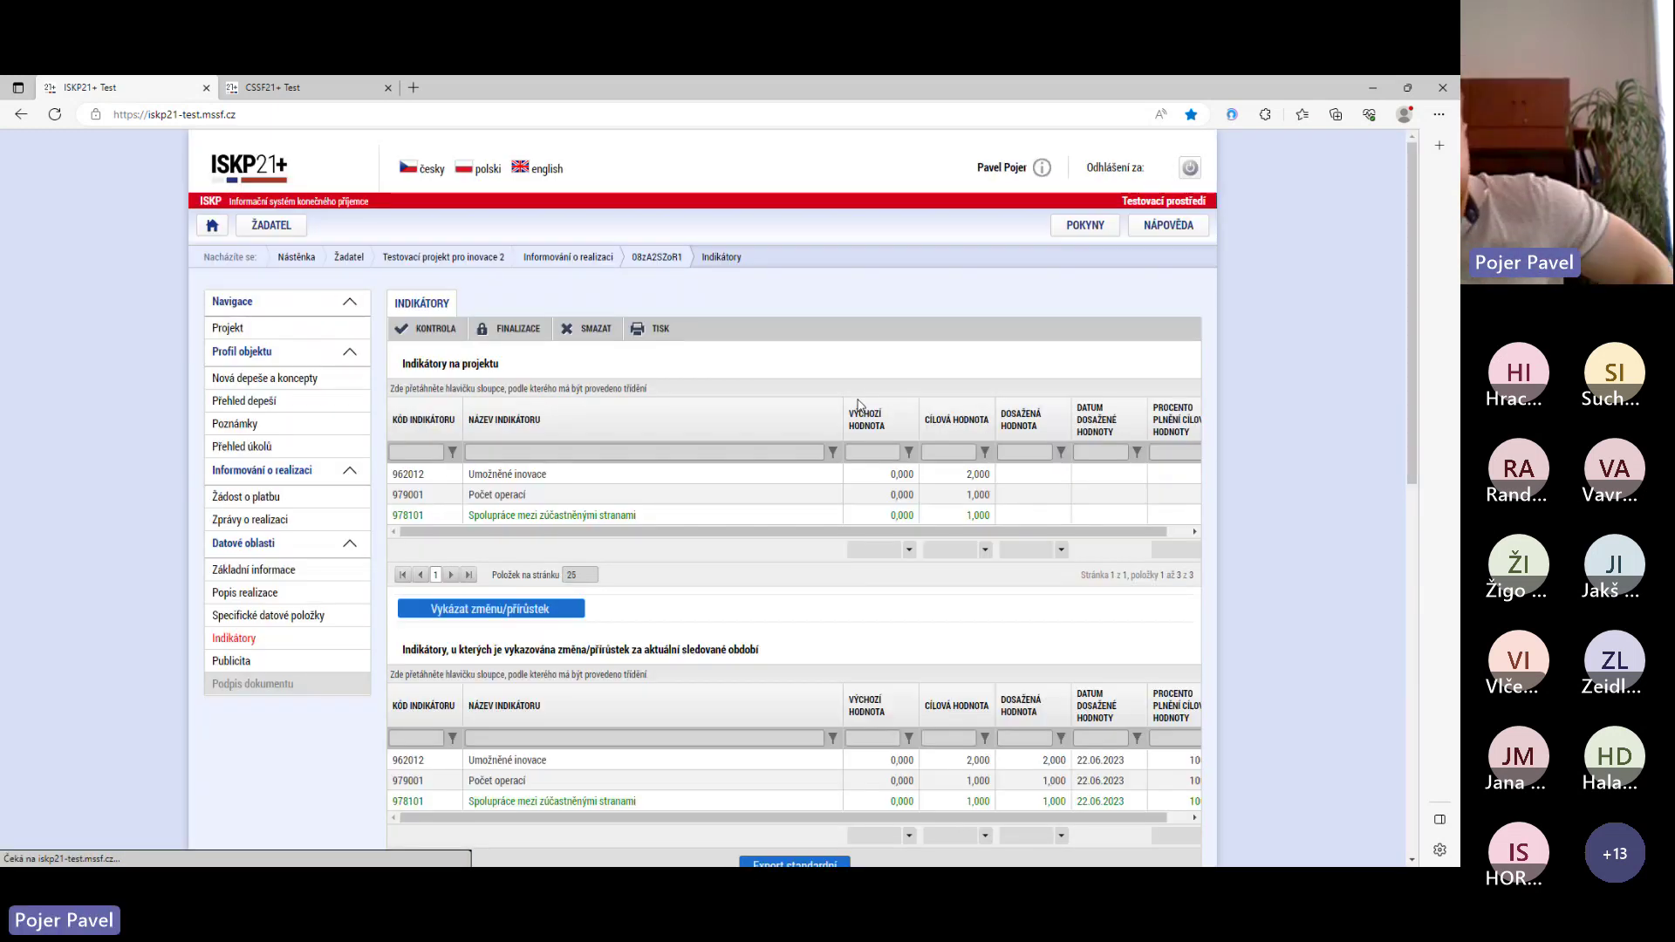
scroll(861, 436, up, 3)
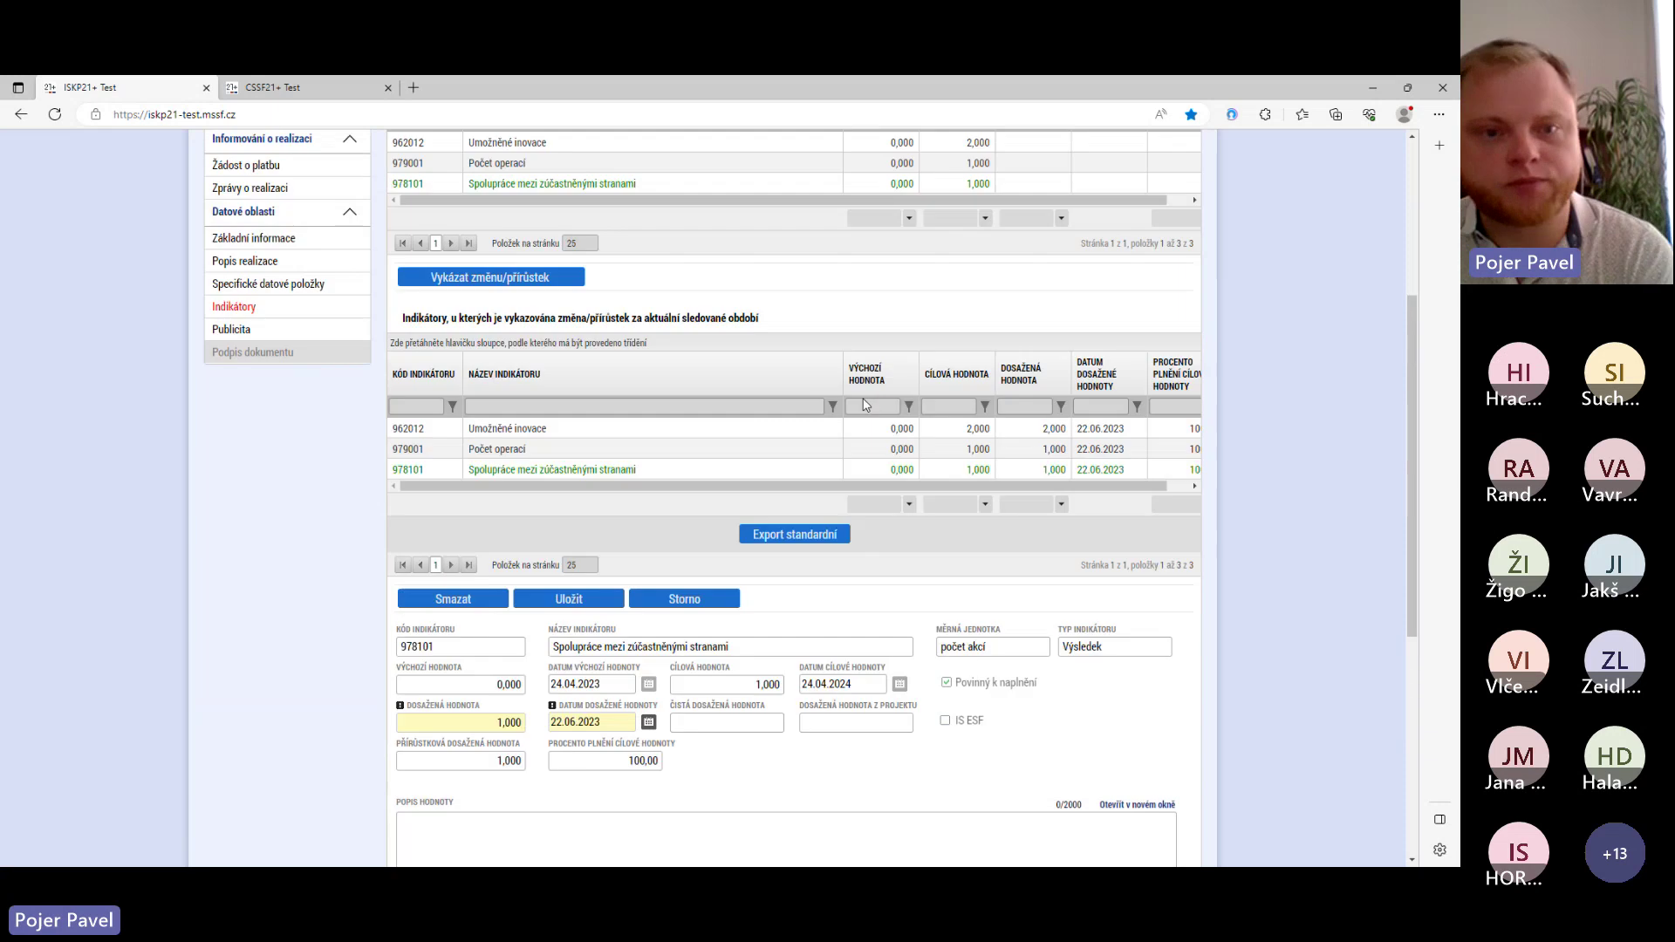
scroll(863, 462, up, 3)
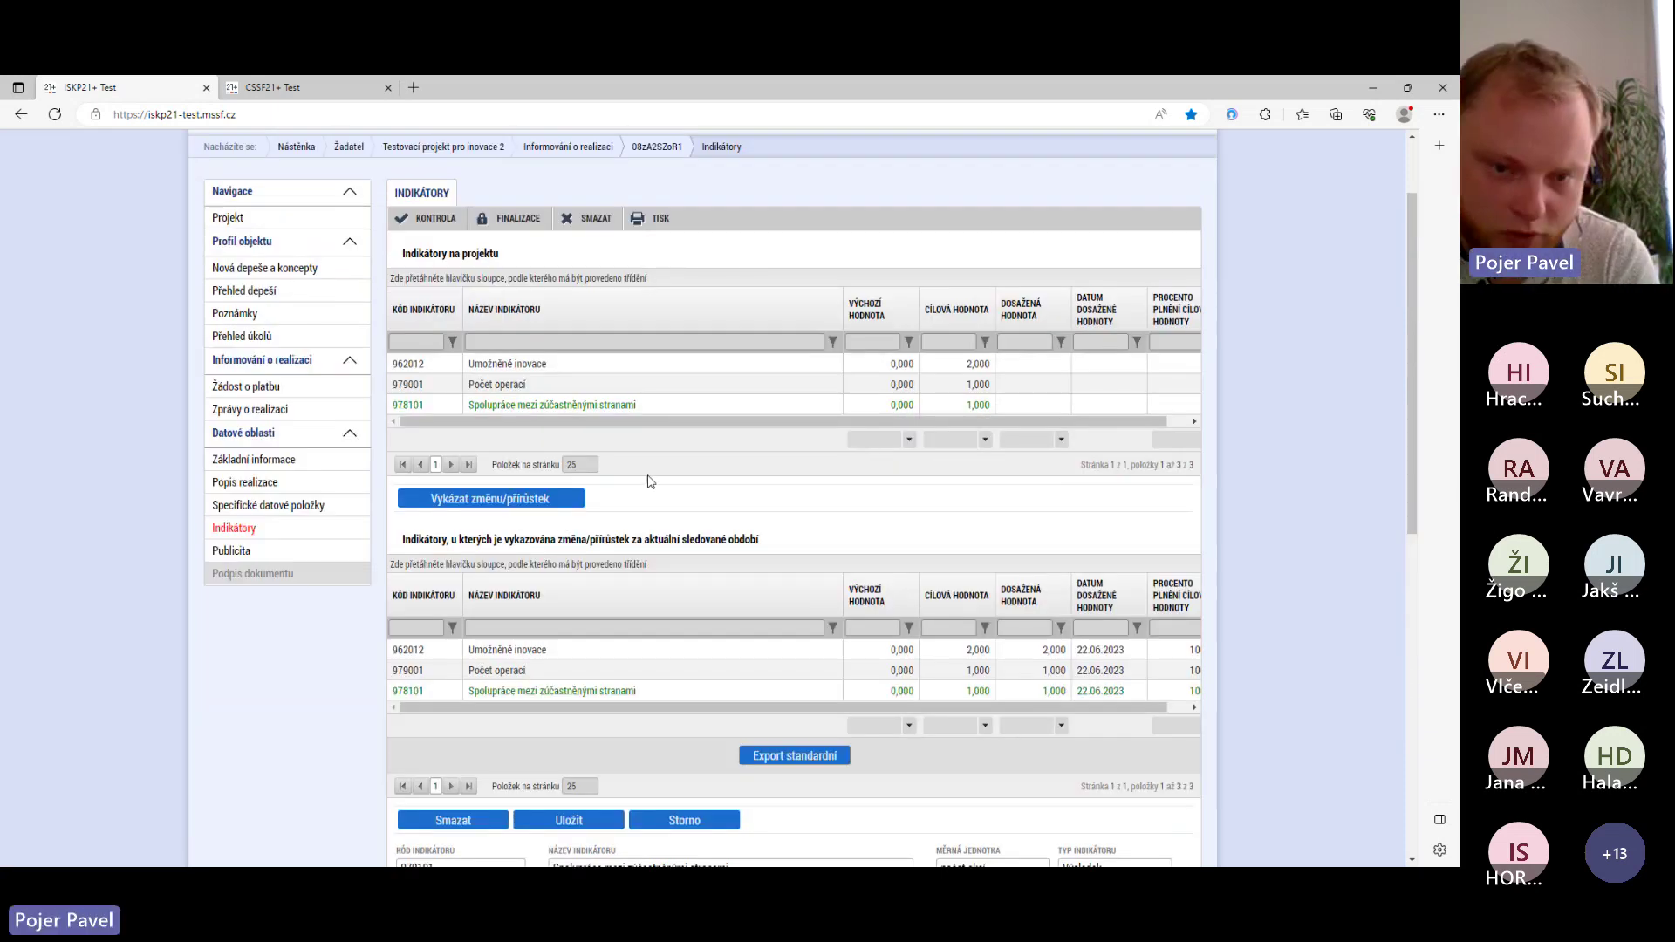
scroll(656, 475, down, 3)
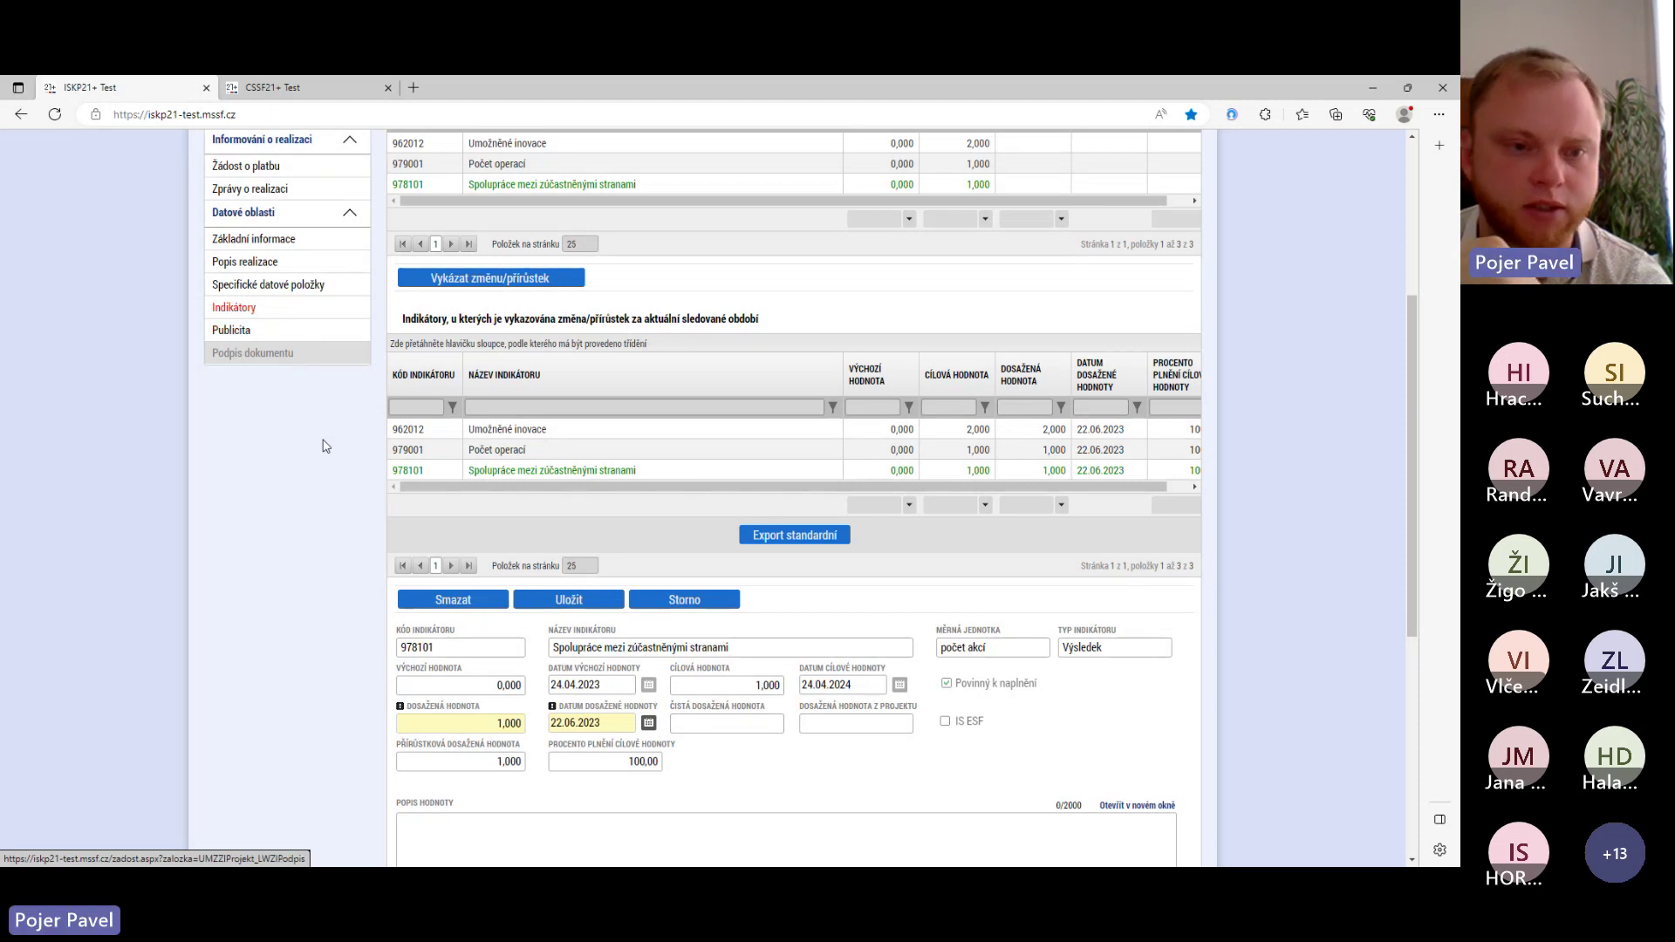
scroll(314, 436, down, 4)
scroll(261, 329, up, 6)
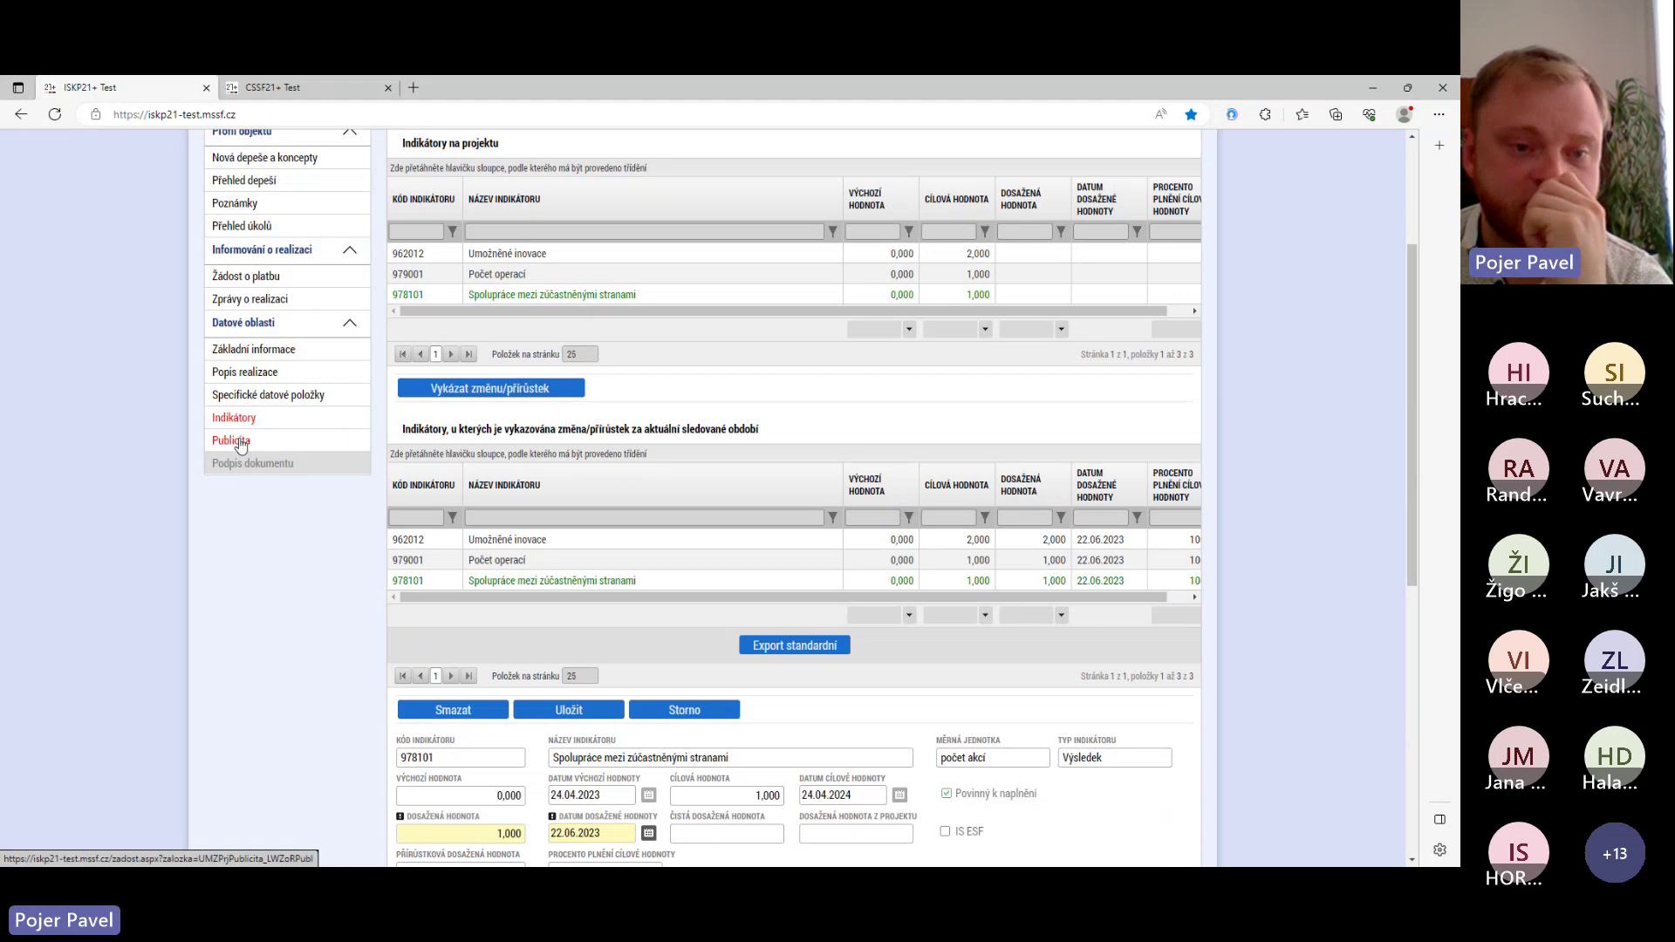
- Go to the Publicita section and select the Popis projektu item
click(241, 443)
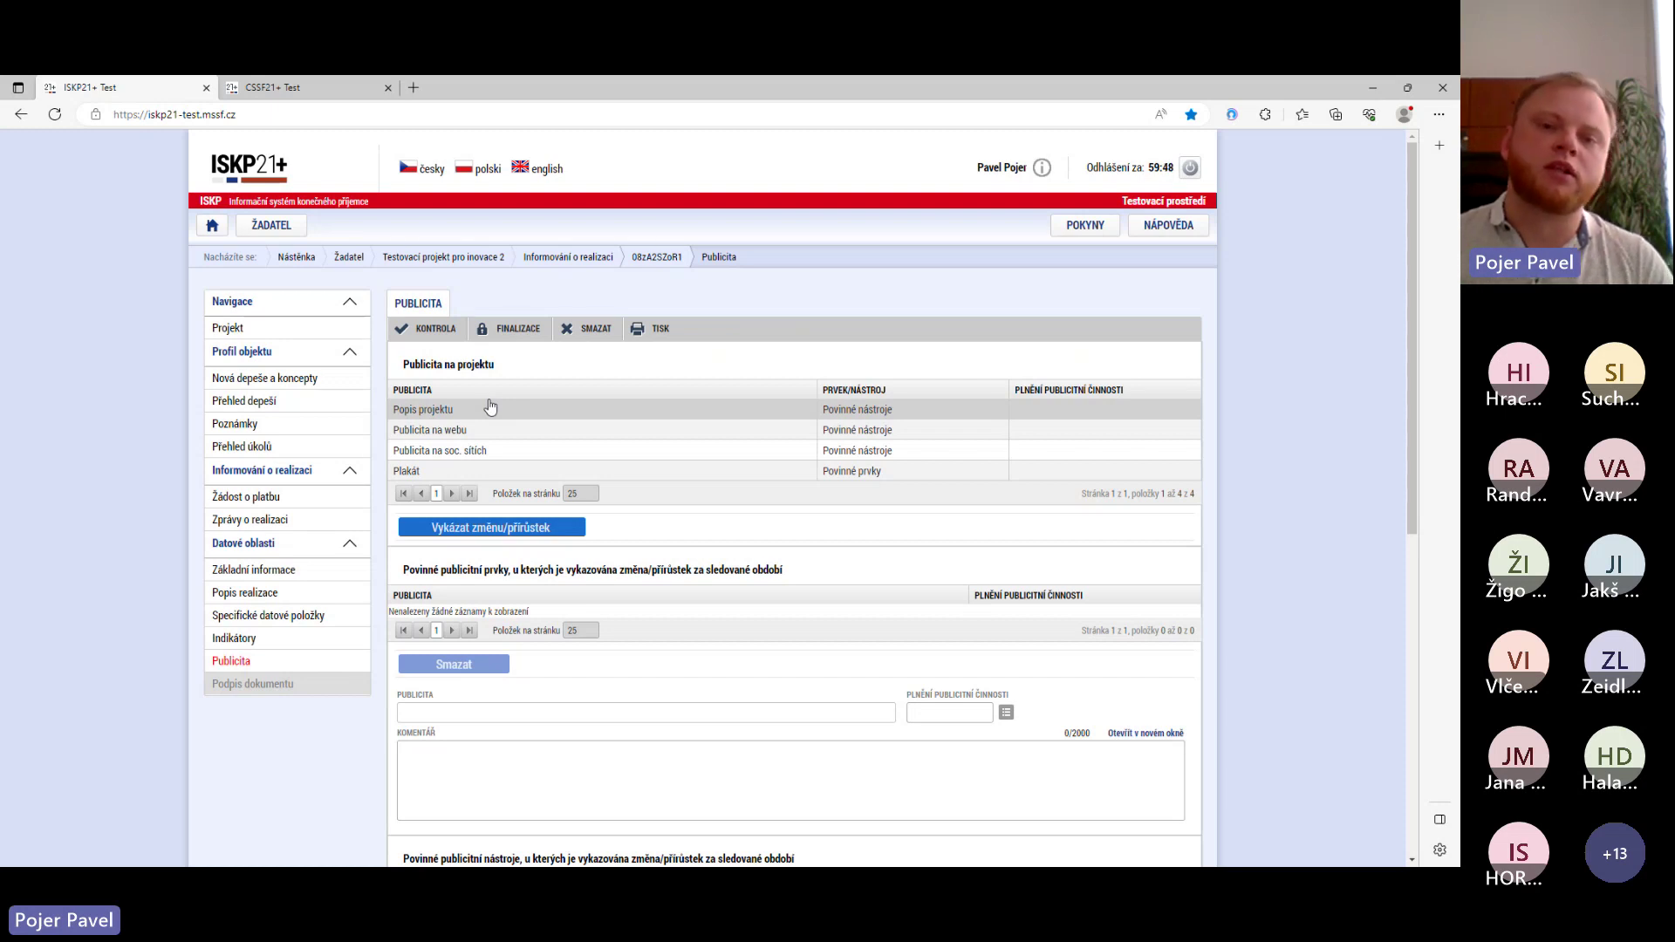
click(636, 471)
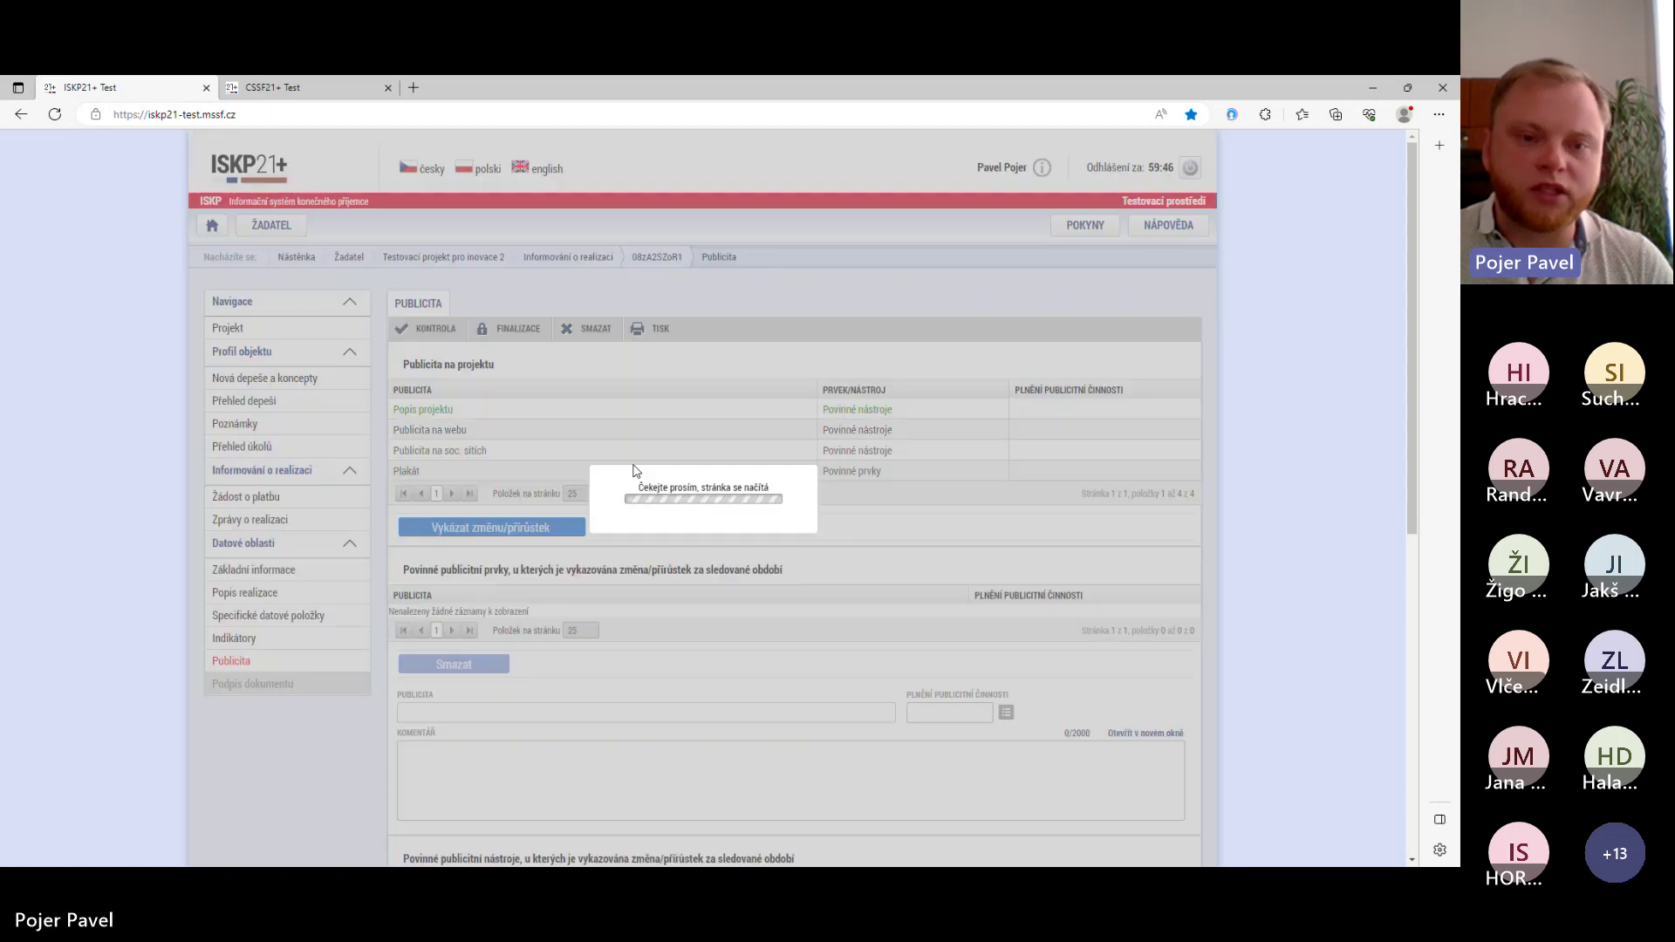
scroll(576, 600, down, 2)
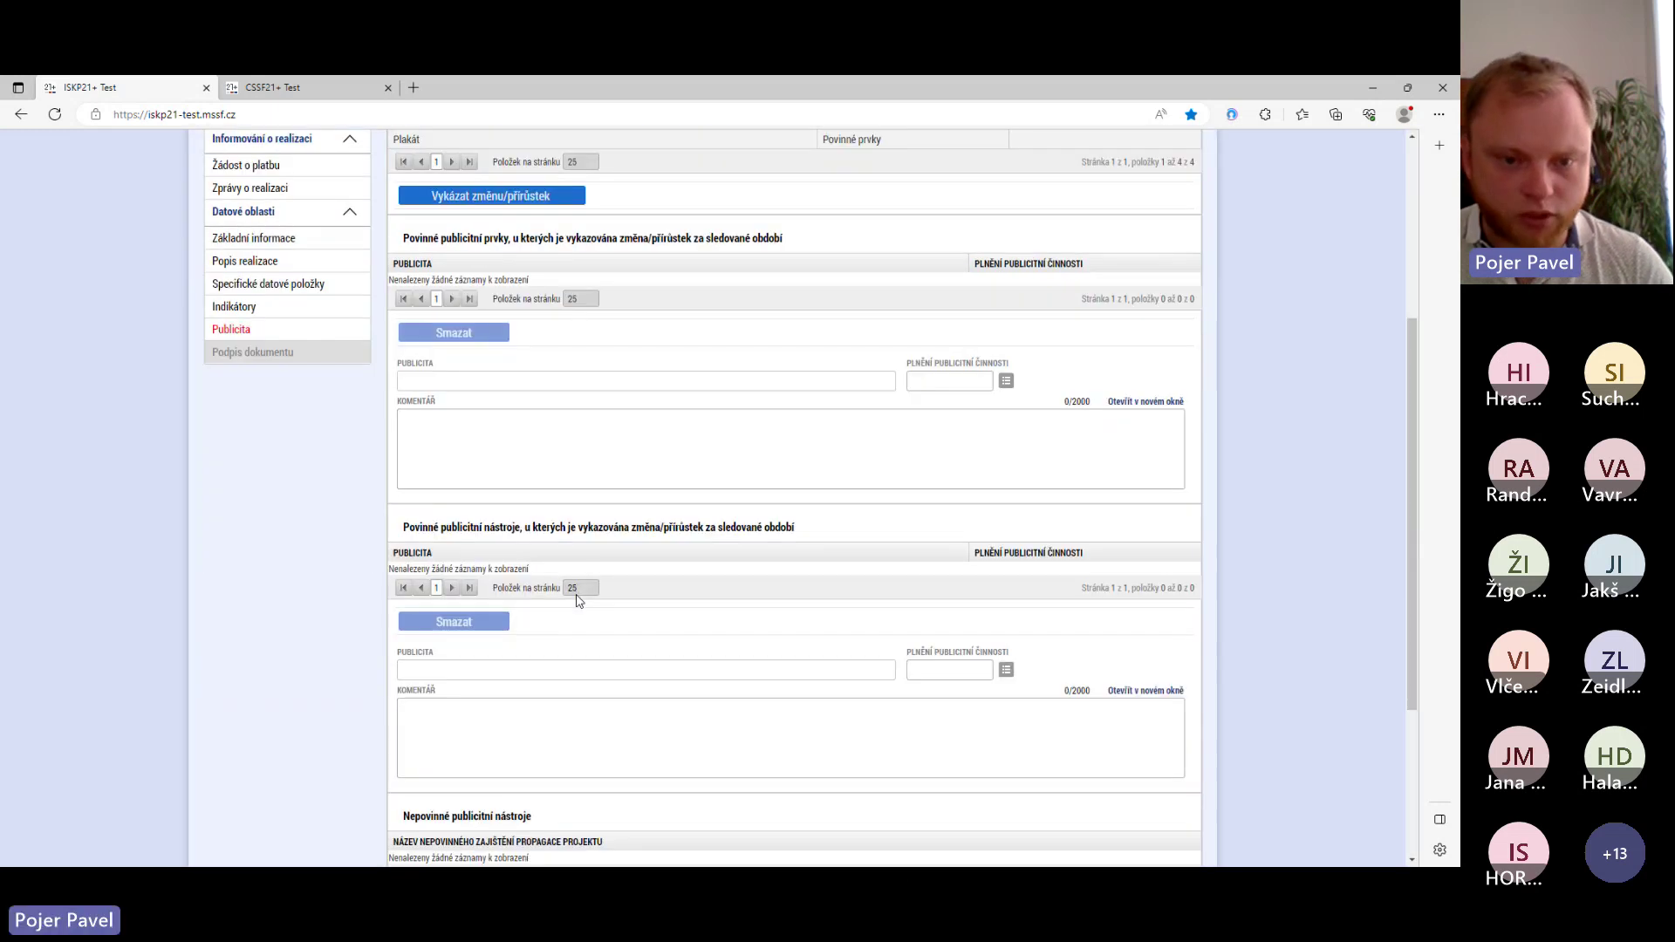
scroll(575, 600, up, 1)
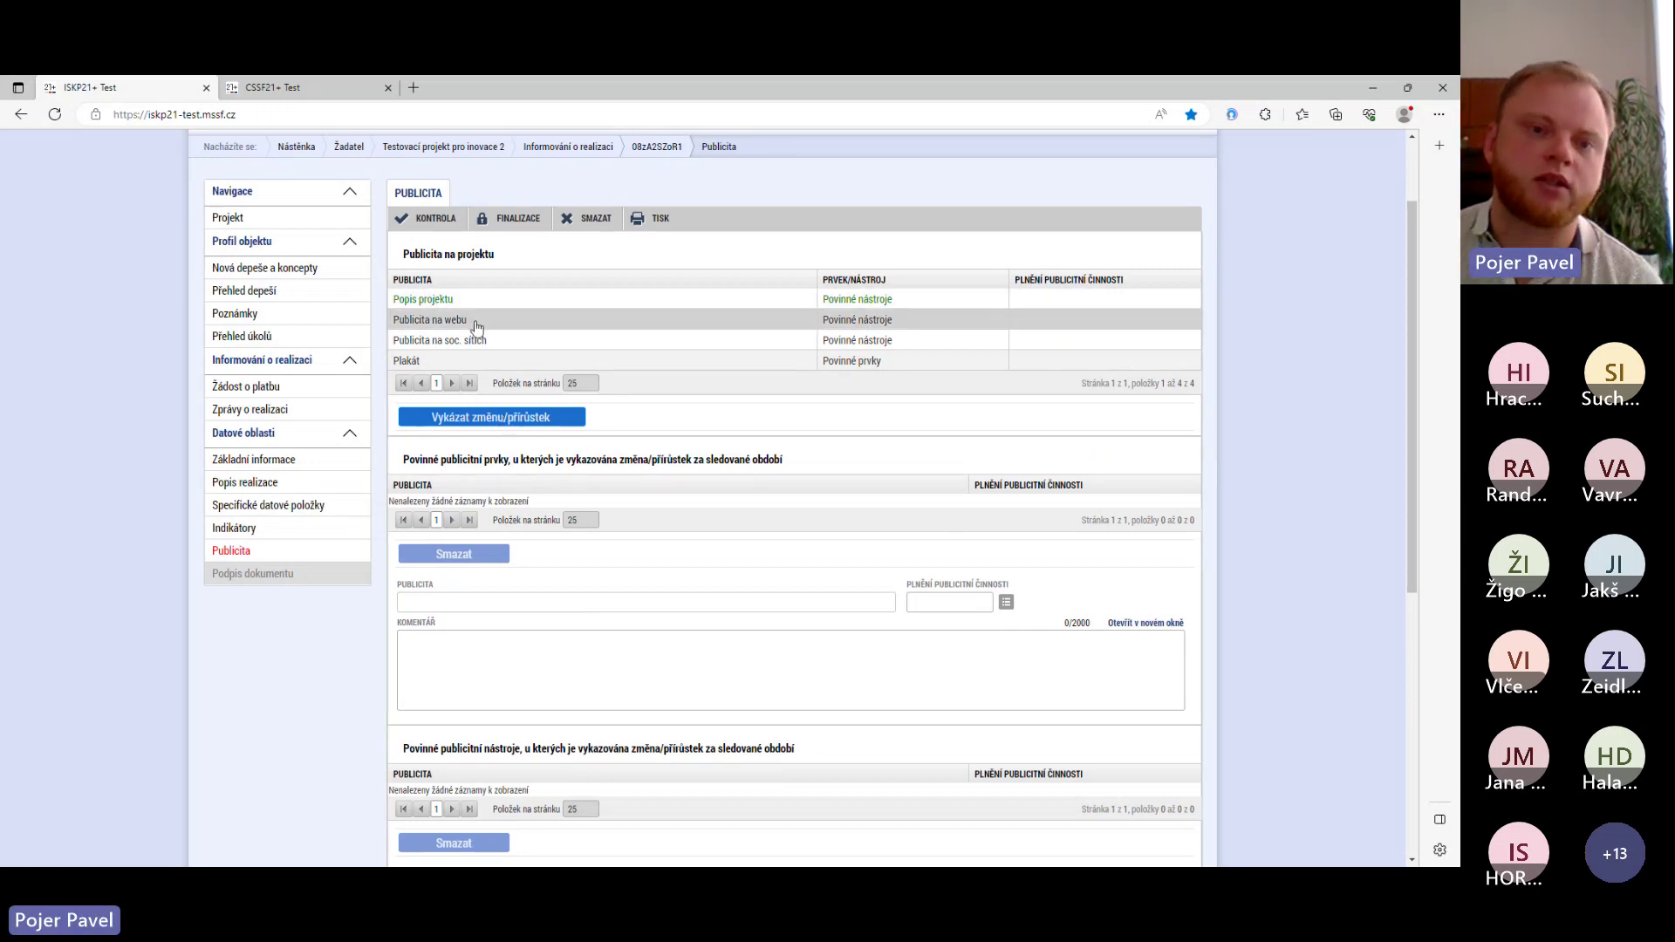
- Report Popis projektu as fulfilled (Ano) with comment 'Projekt dokončen.' and save
click(515, 421)
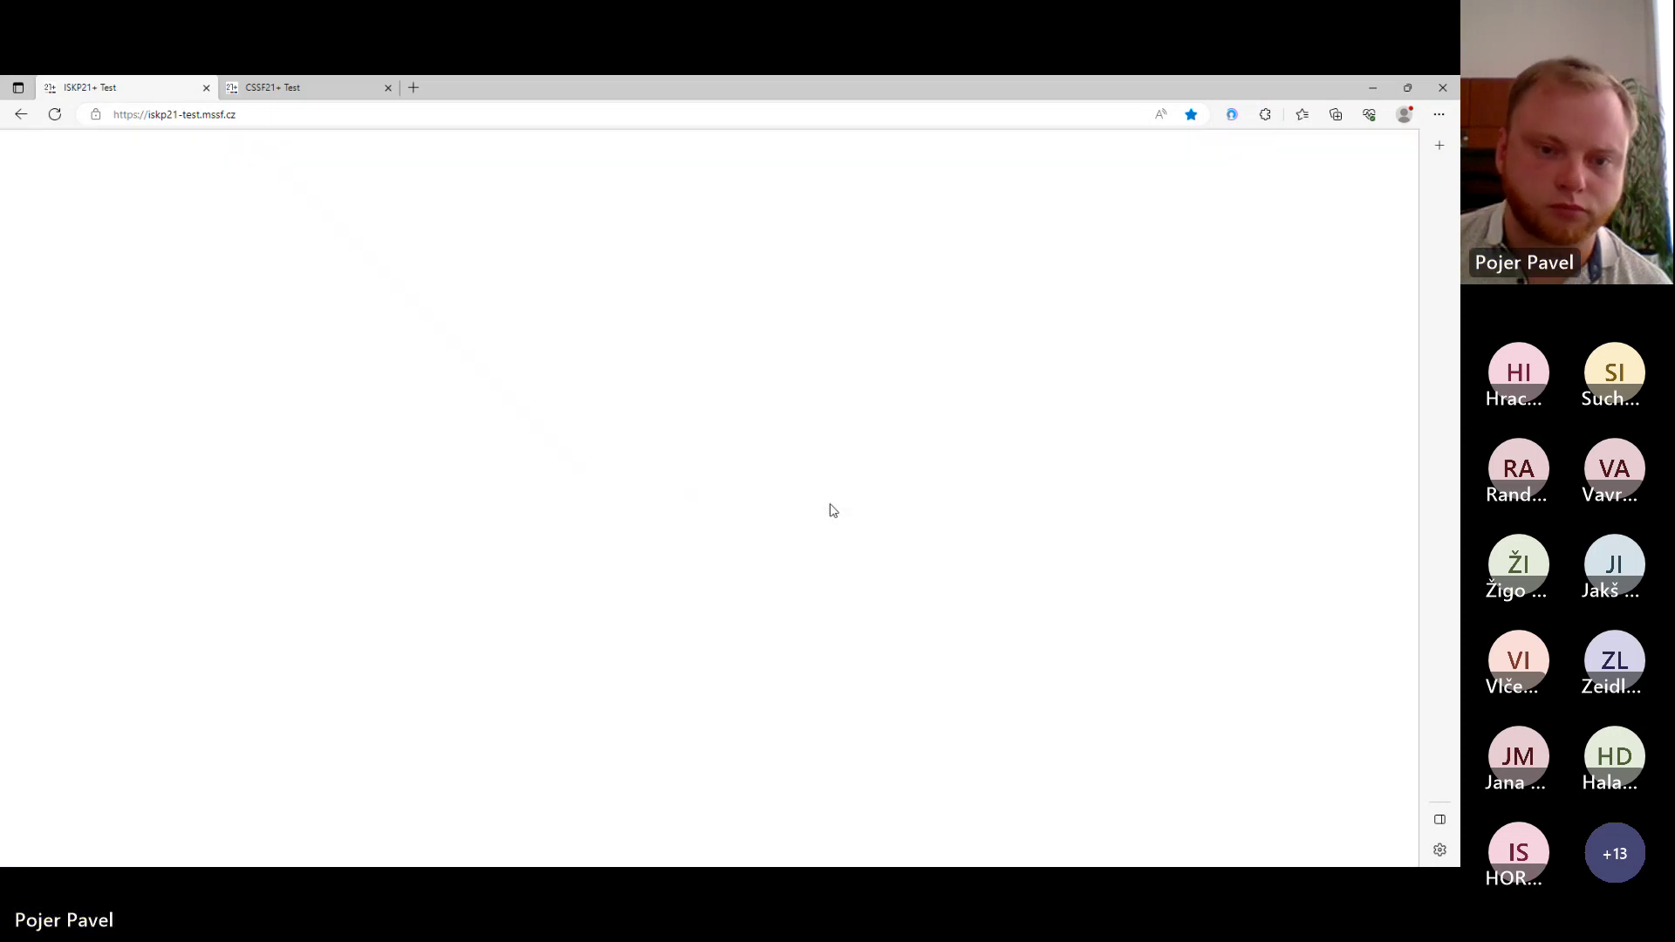
scroll(759, 493, down, 5)
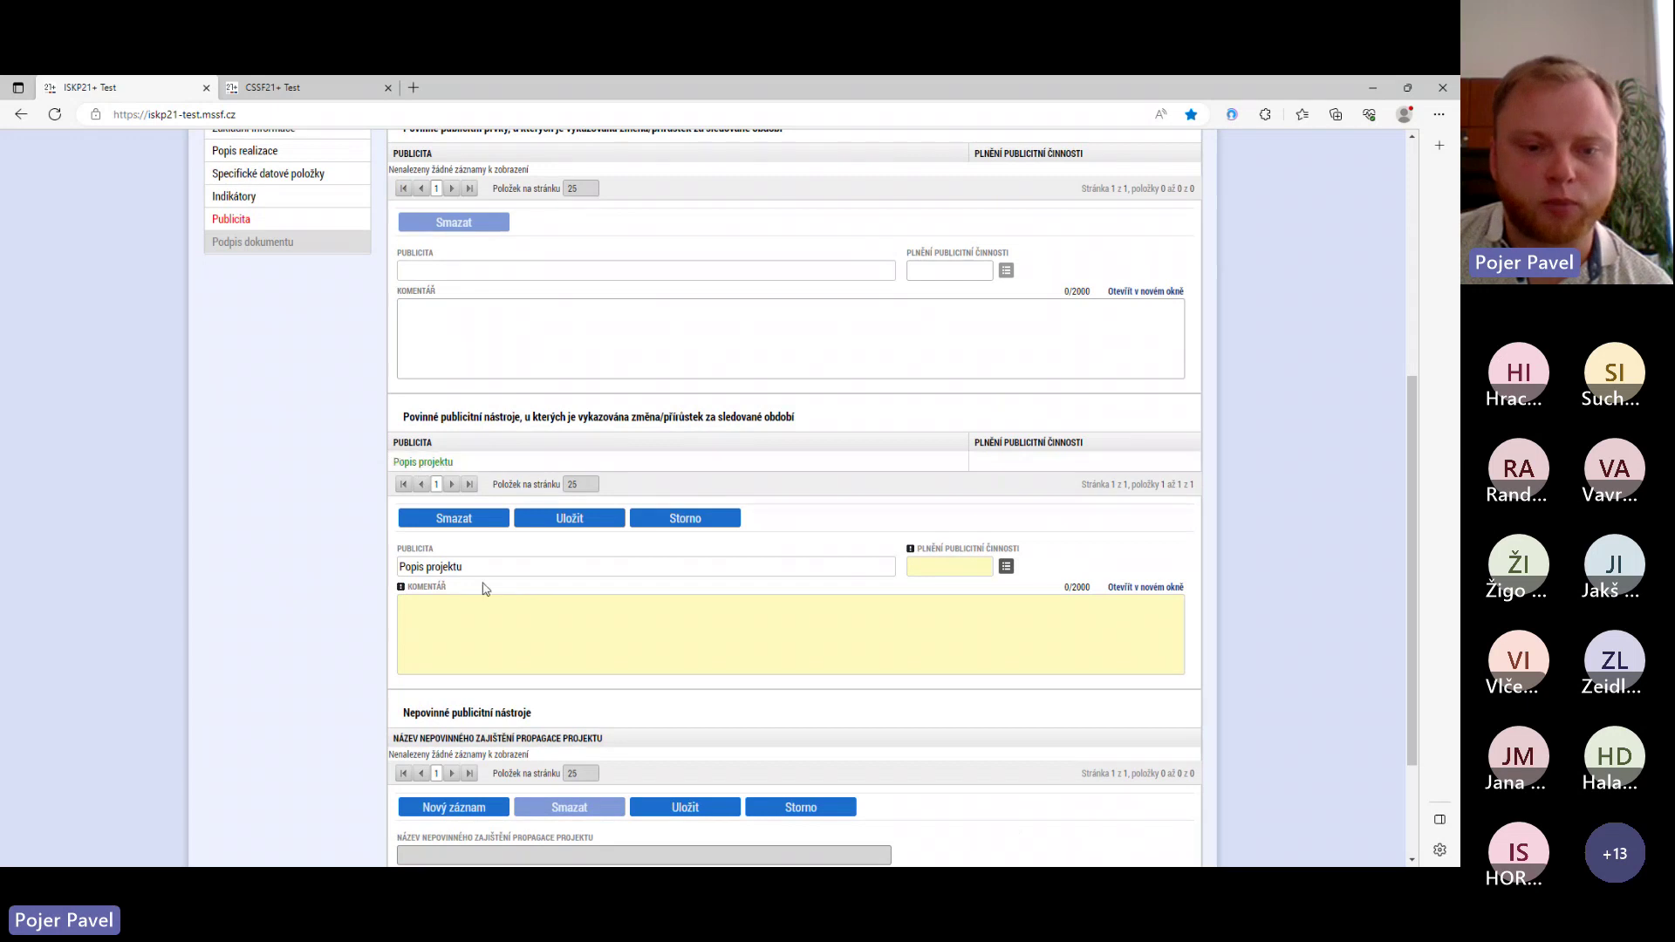
click(442, 600)
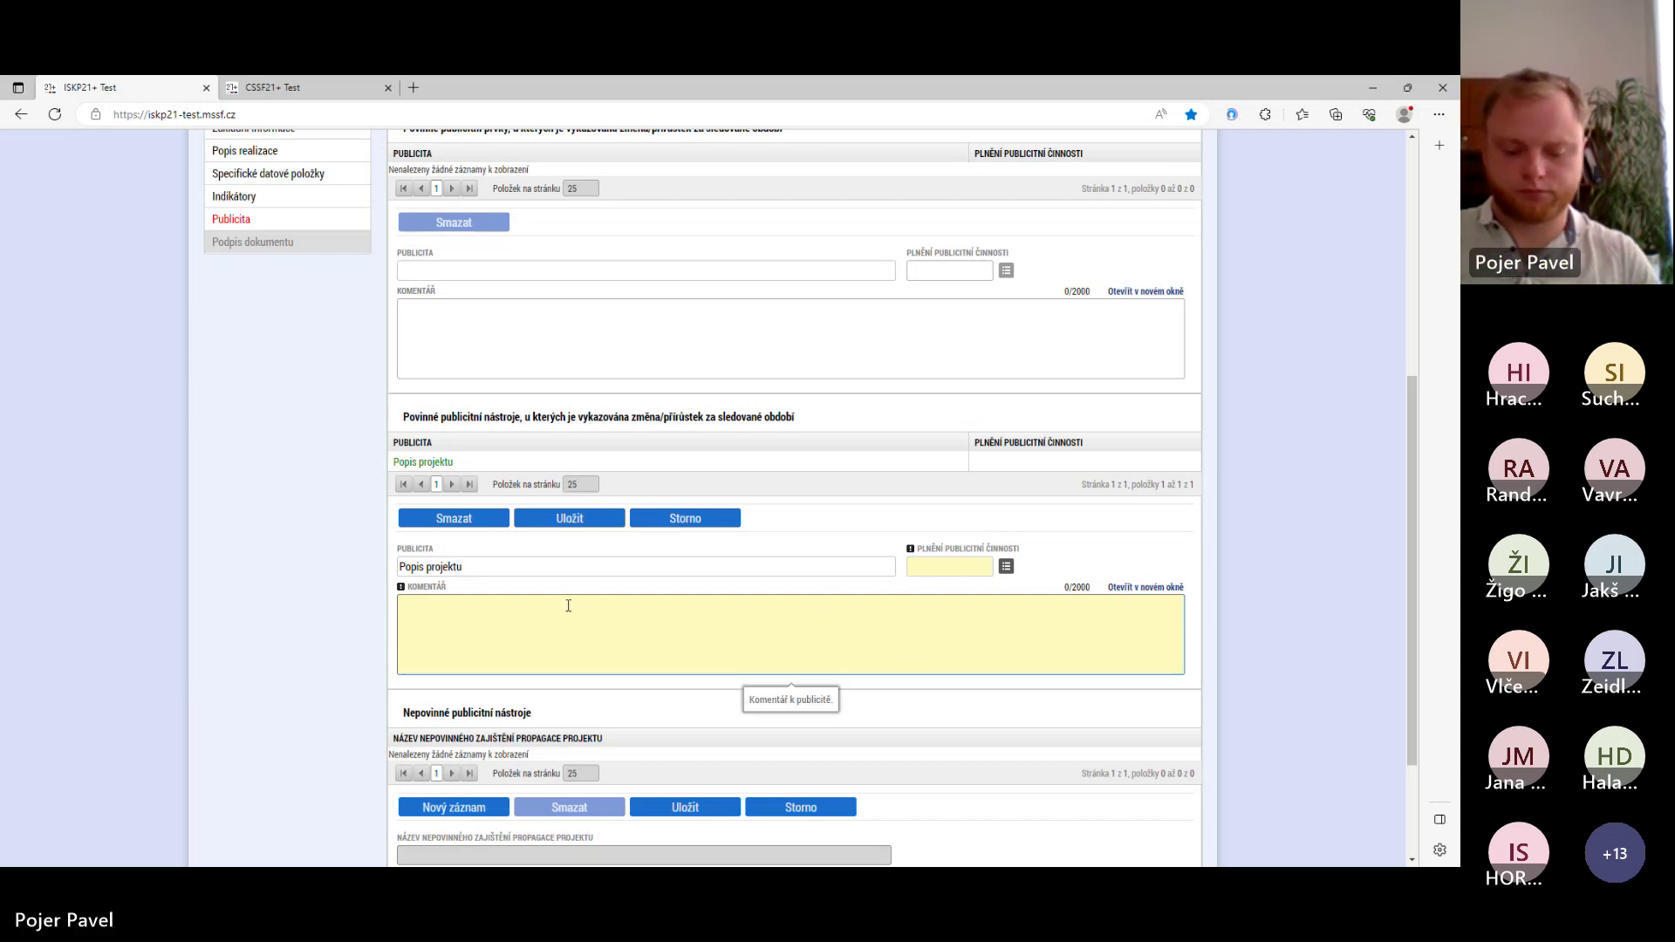
text(Projekt )
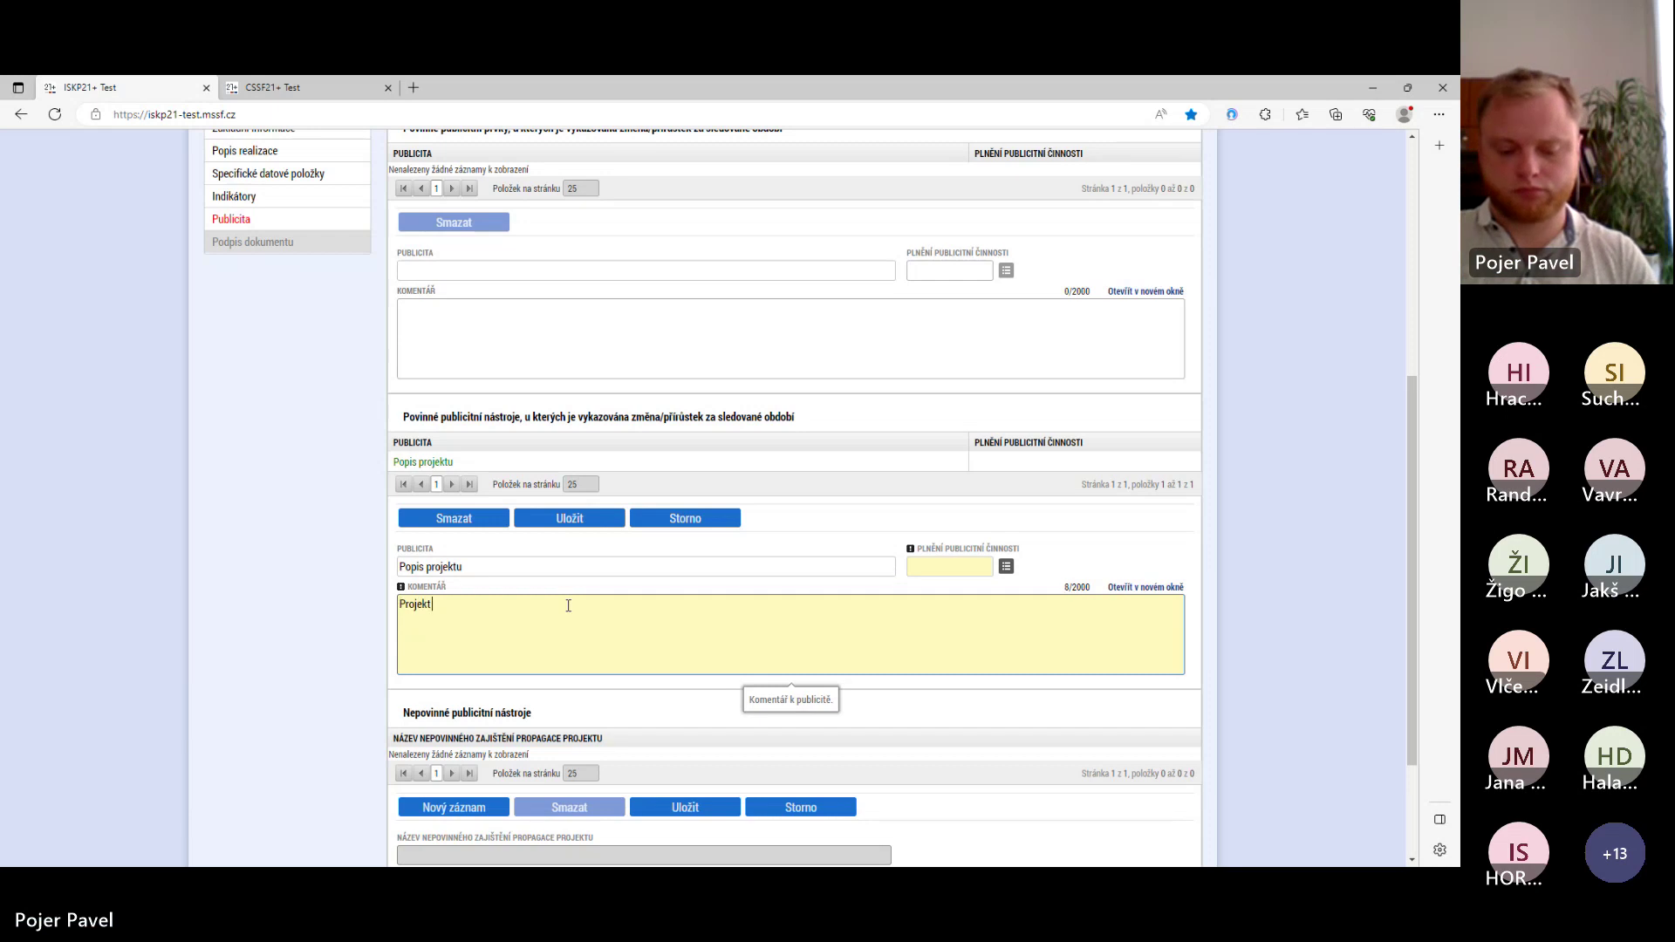
text(dokončen.)
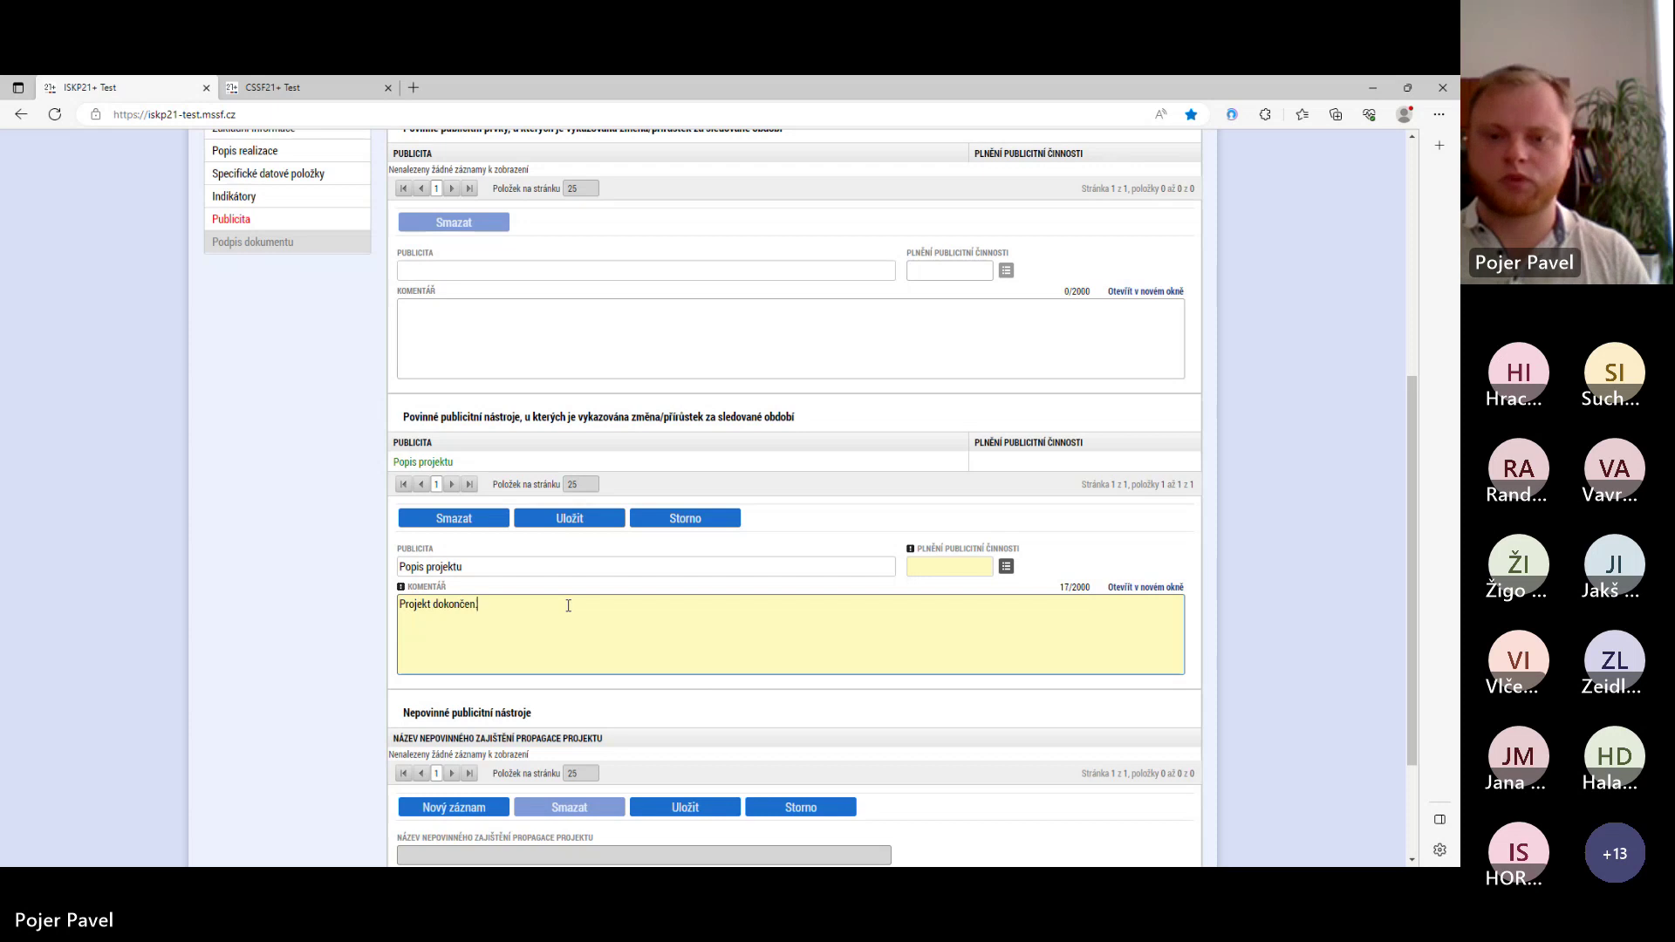
click(1005, 567)
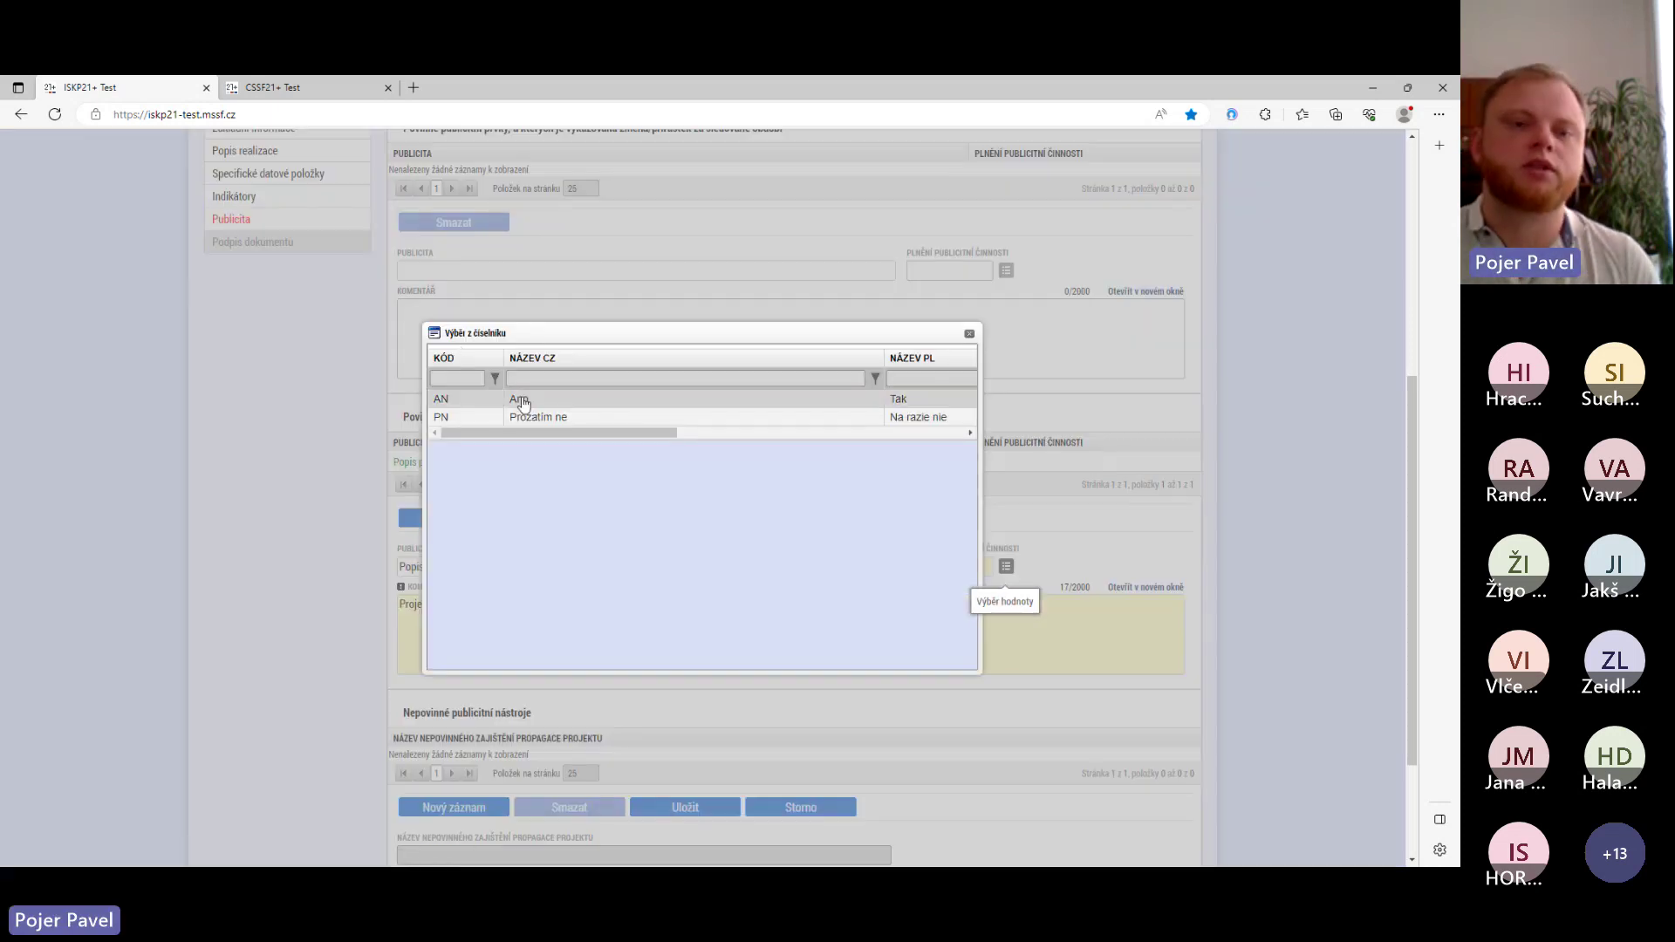
click(539, 403)
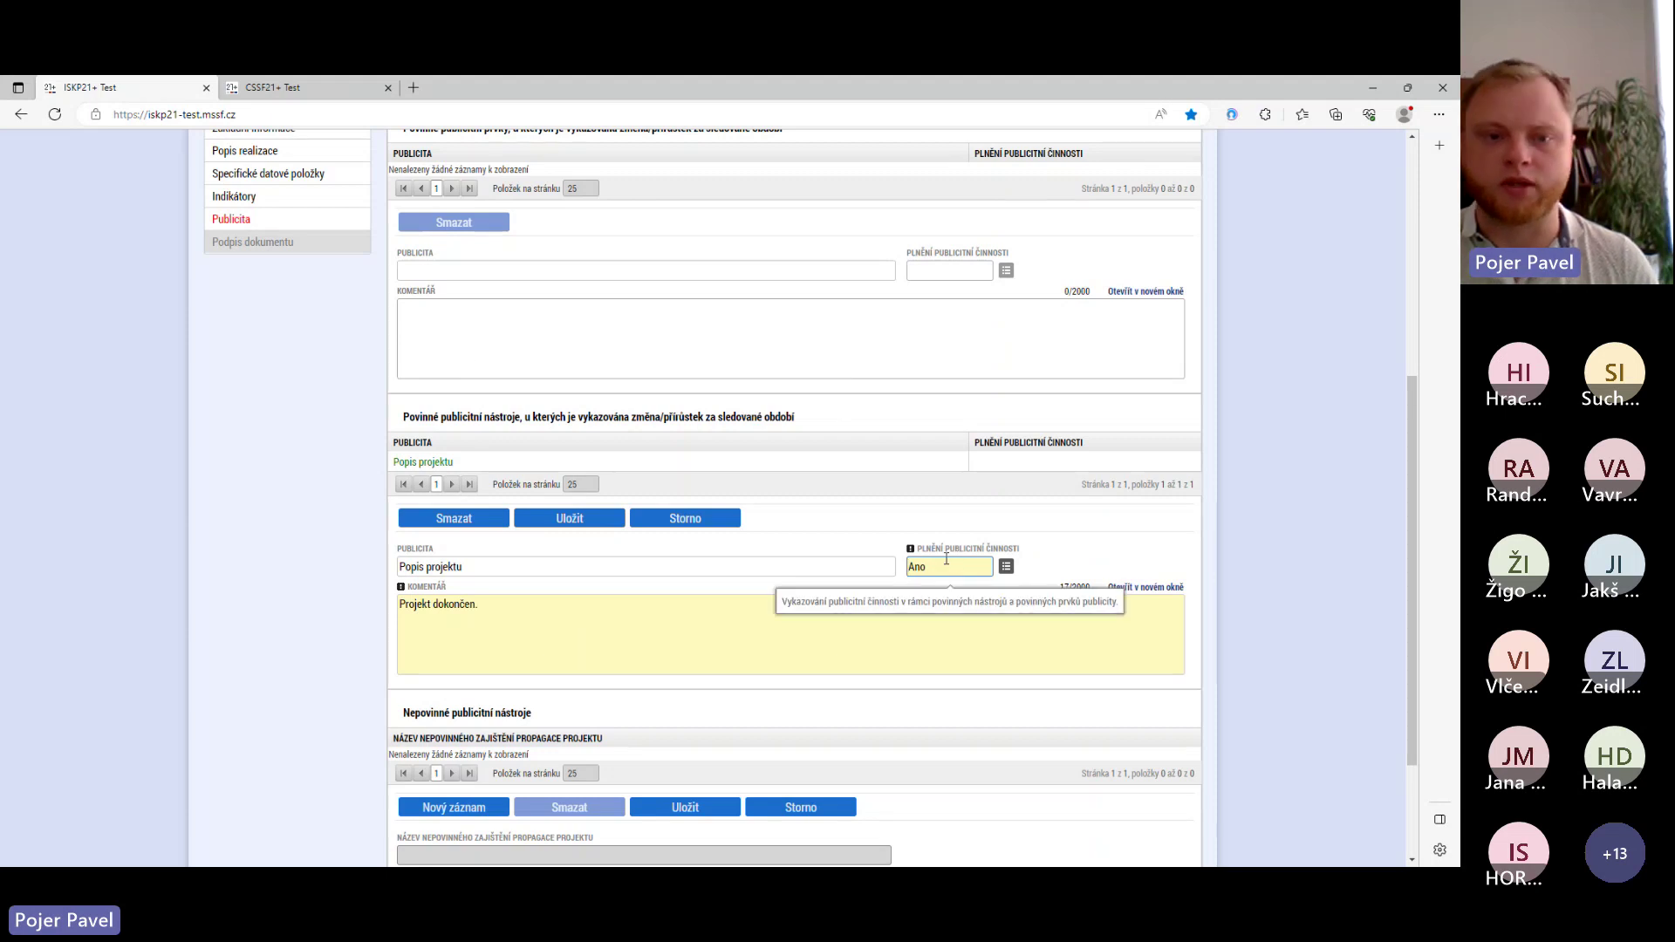
click(570, 518)
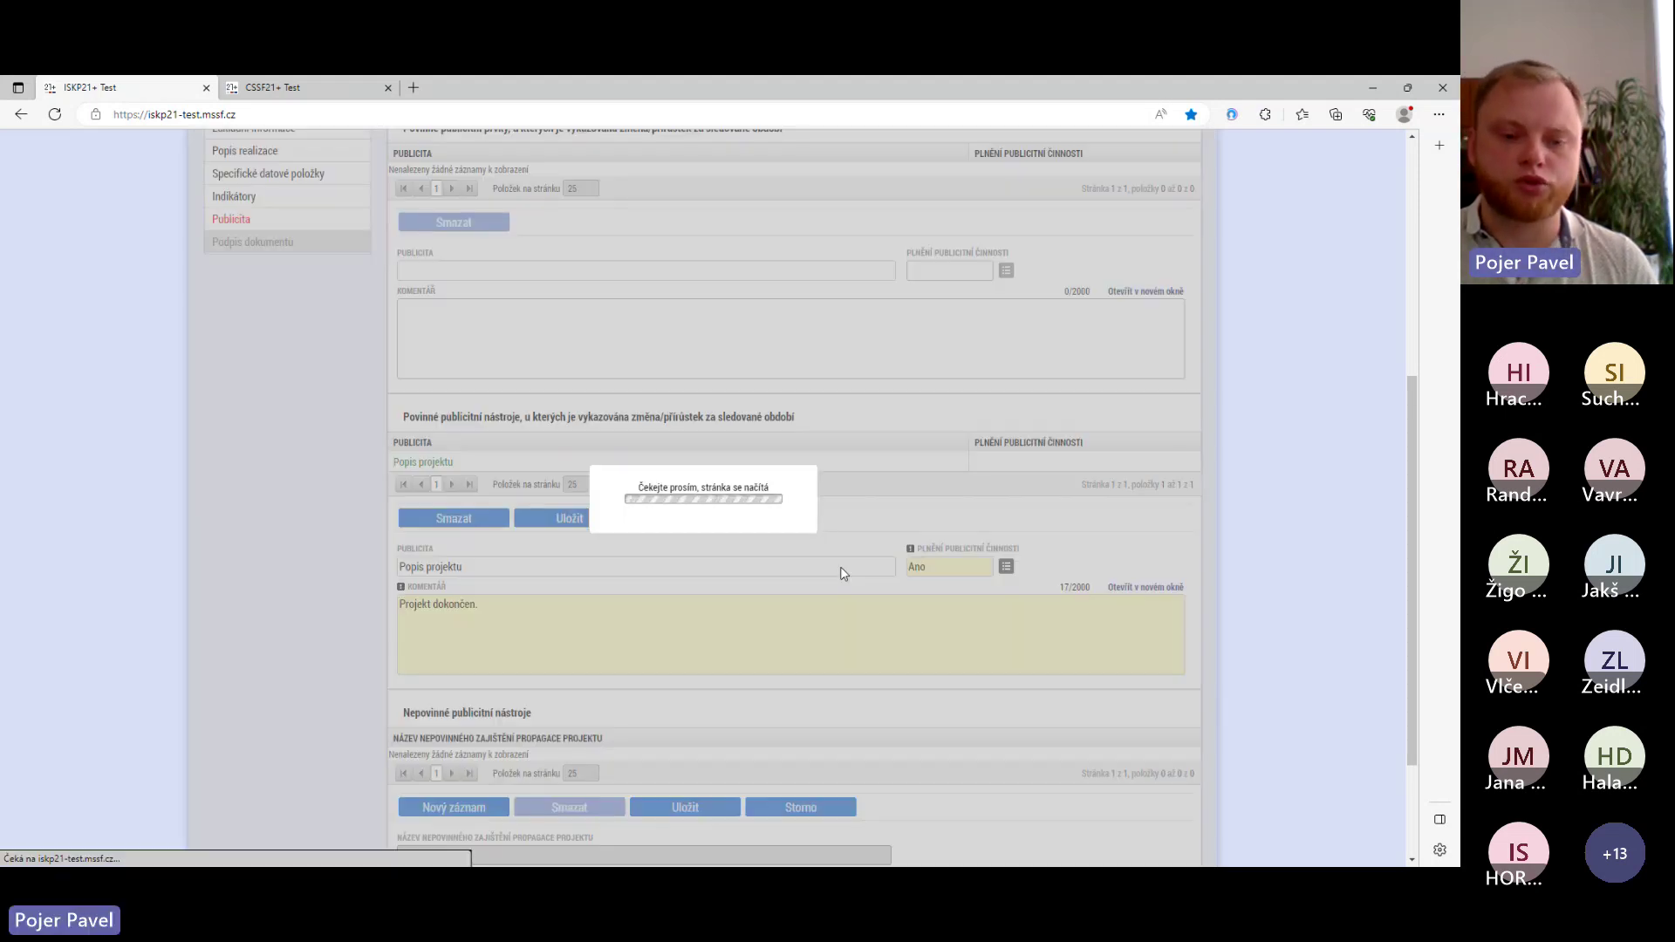
- Select Publicita na webu and open a new change record for it
scroll(655, 471, up, 3)
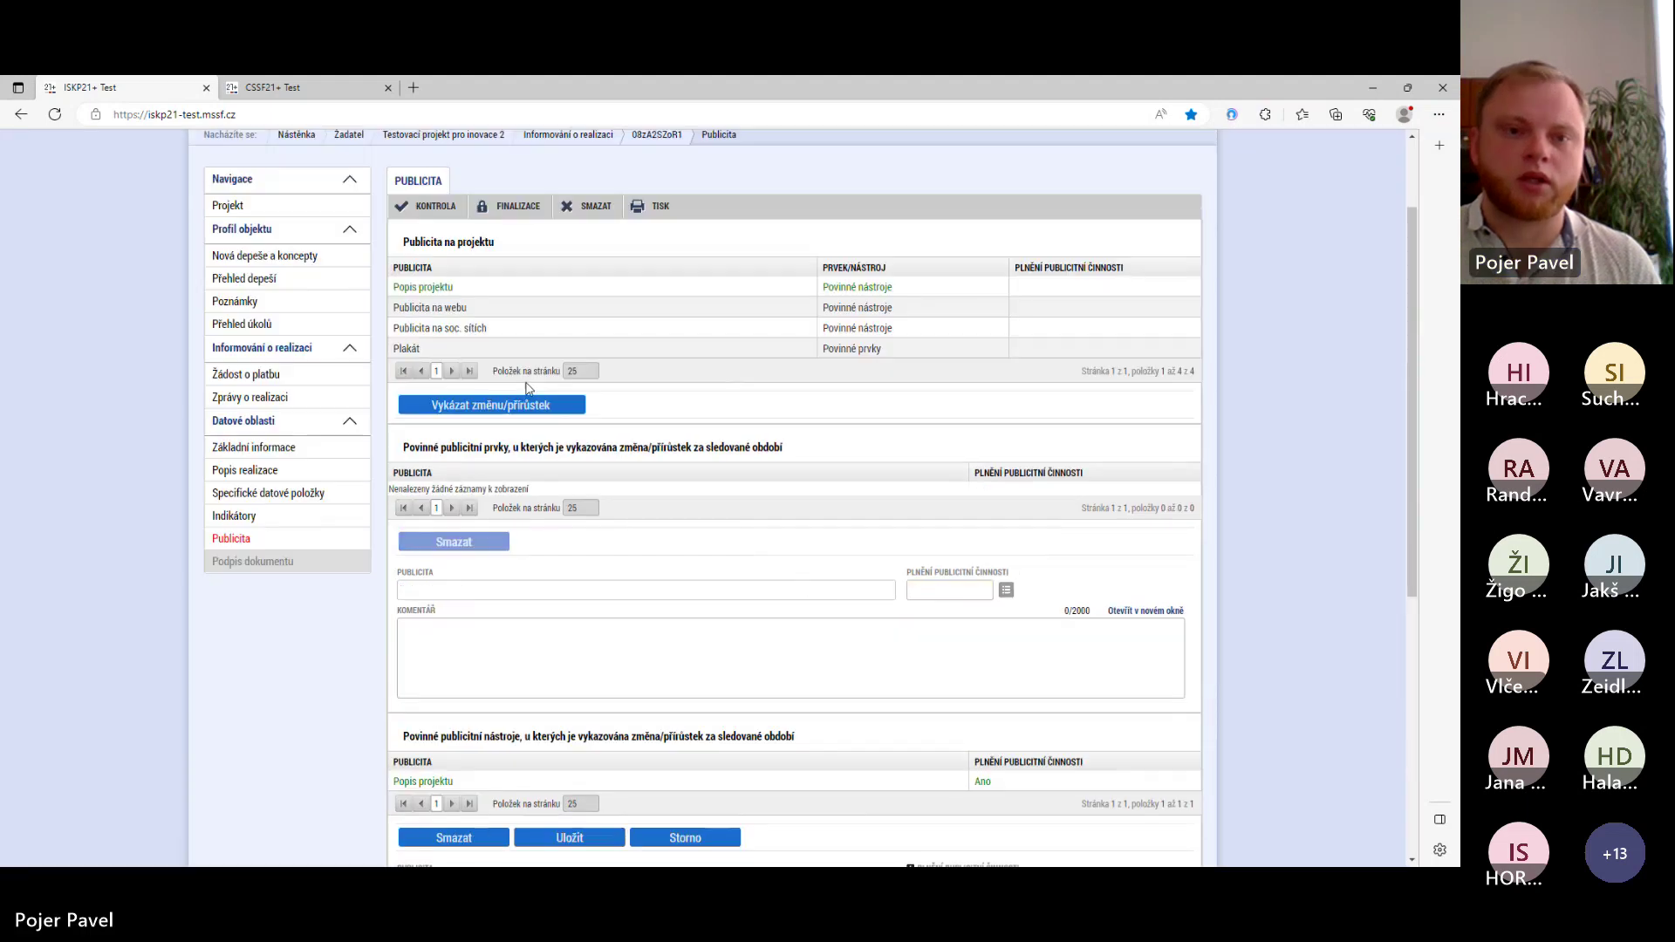
scroll(503, 290, up, 1)
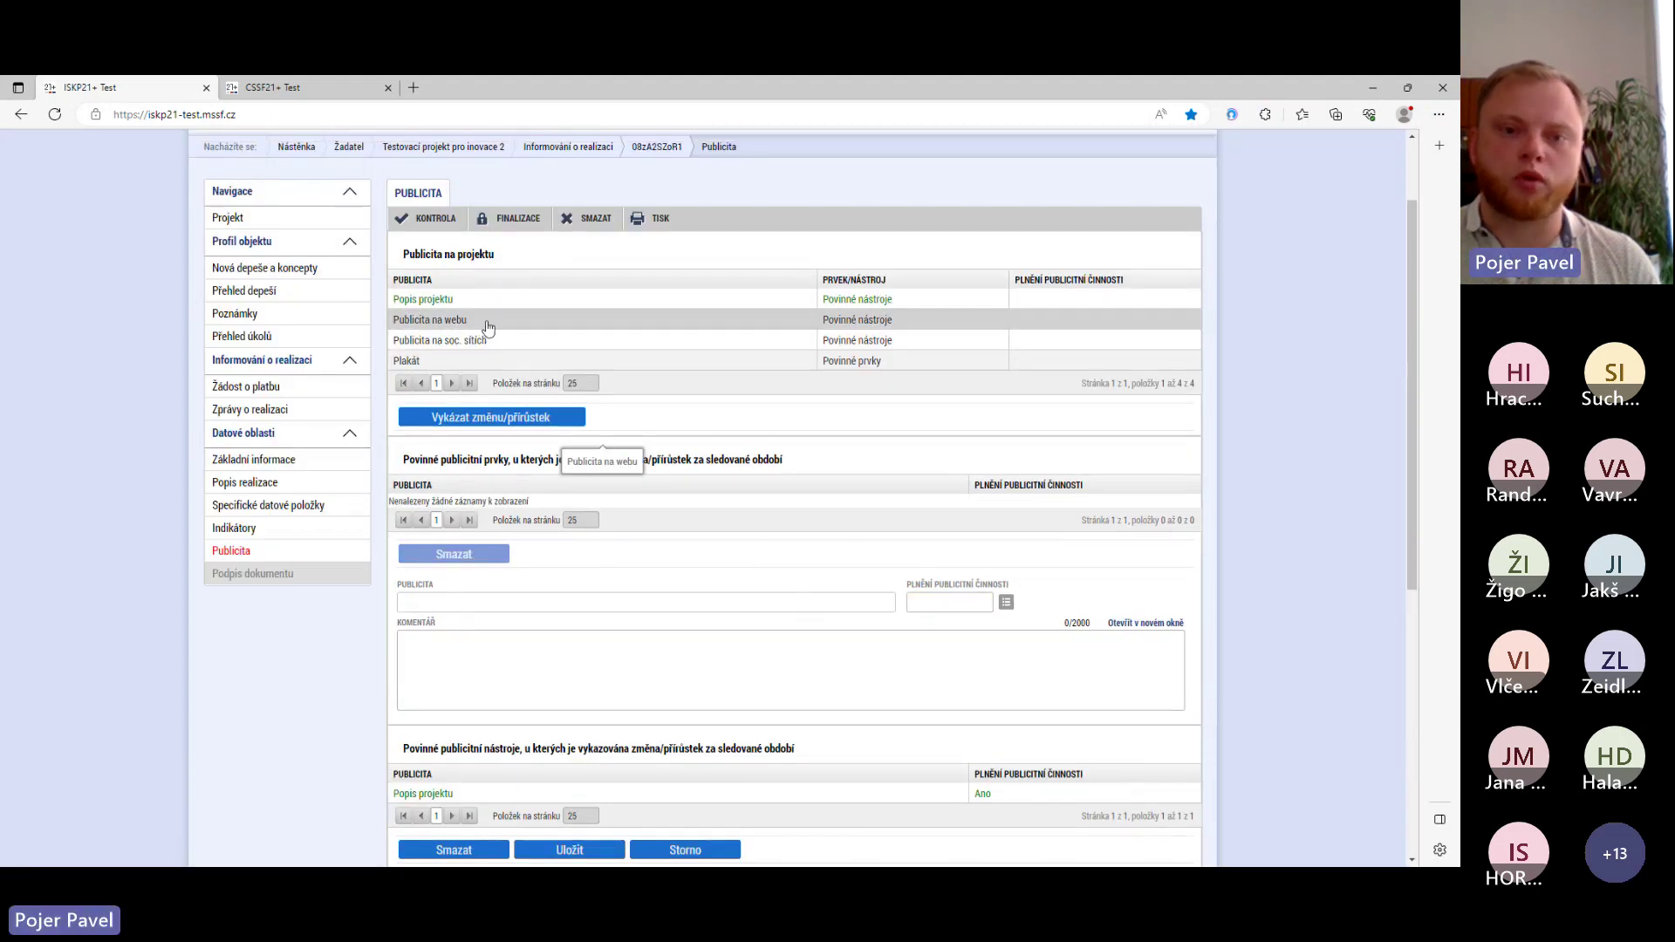
click(487, 319)
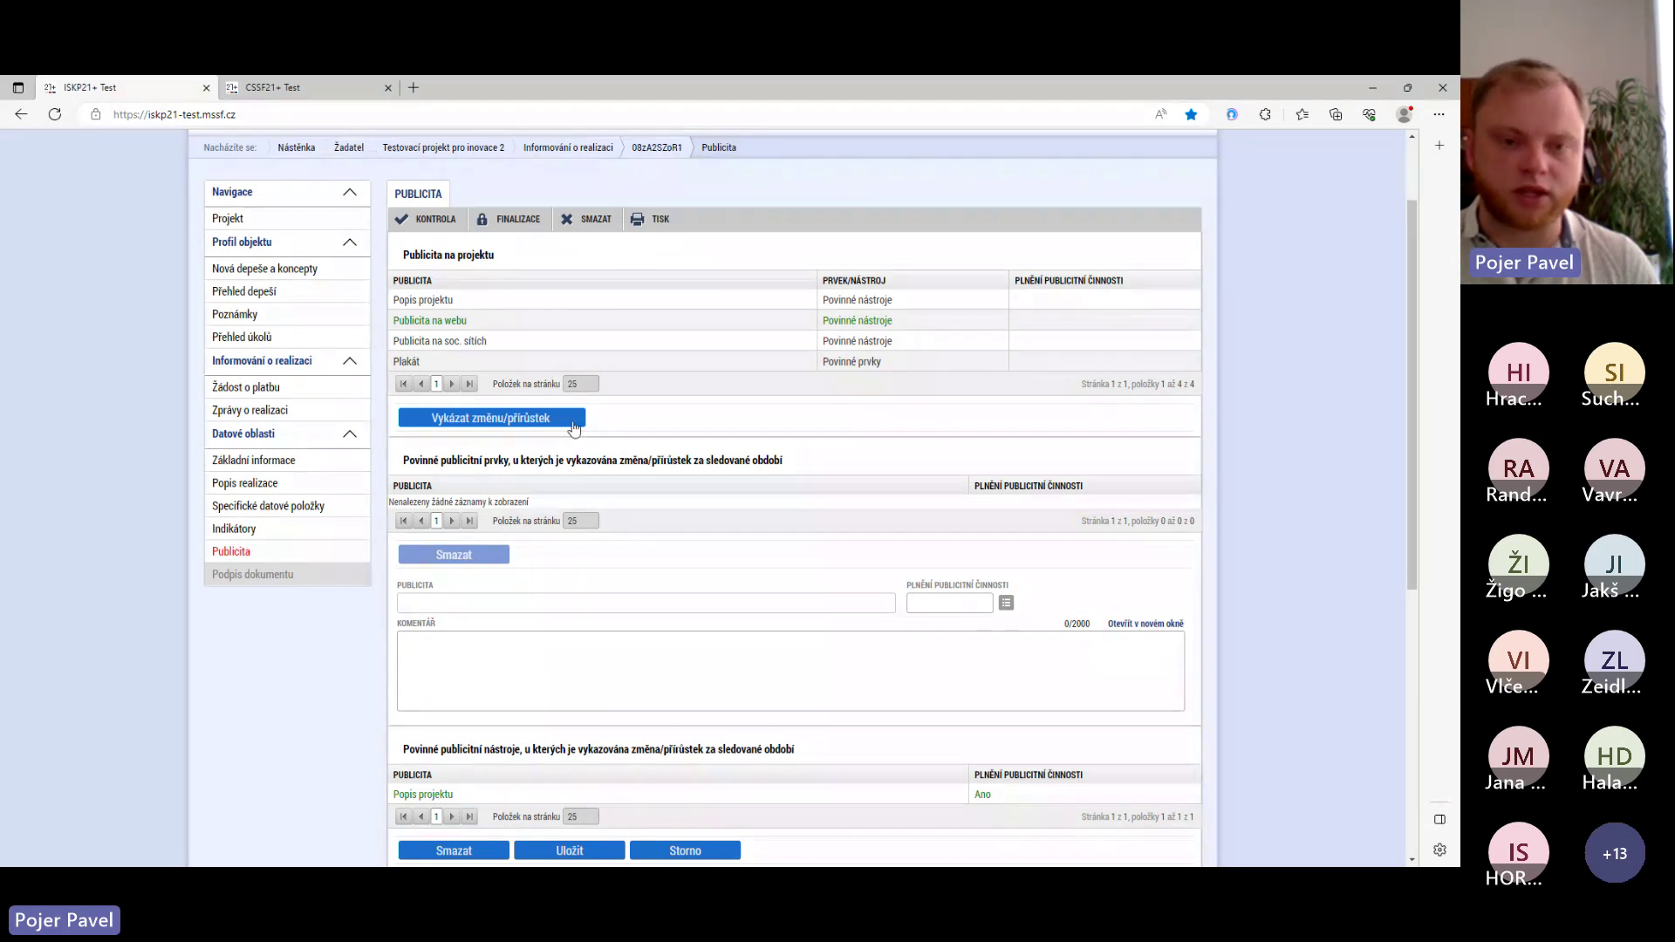
click(573, 425)
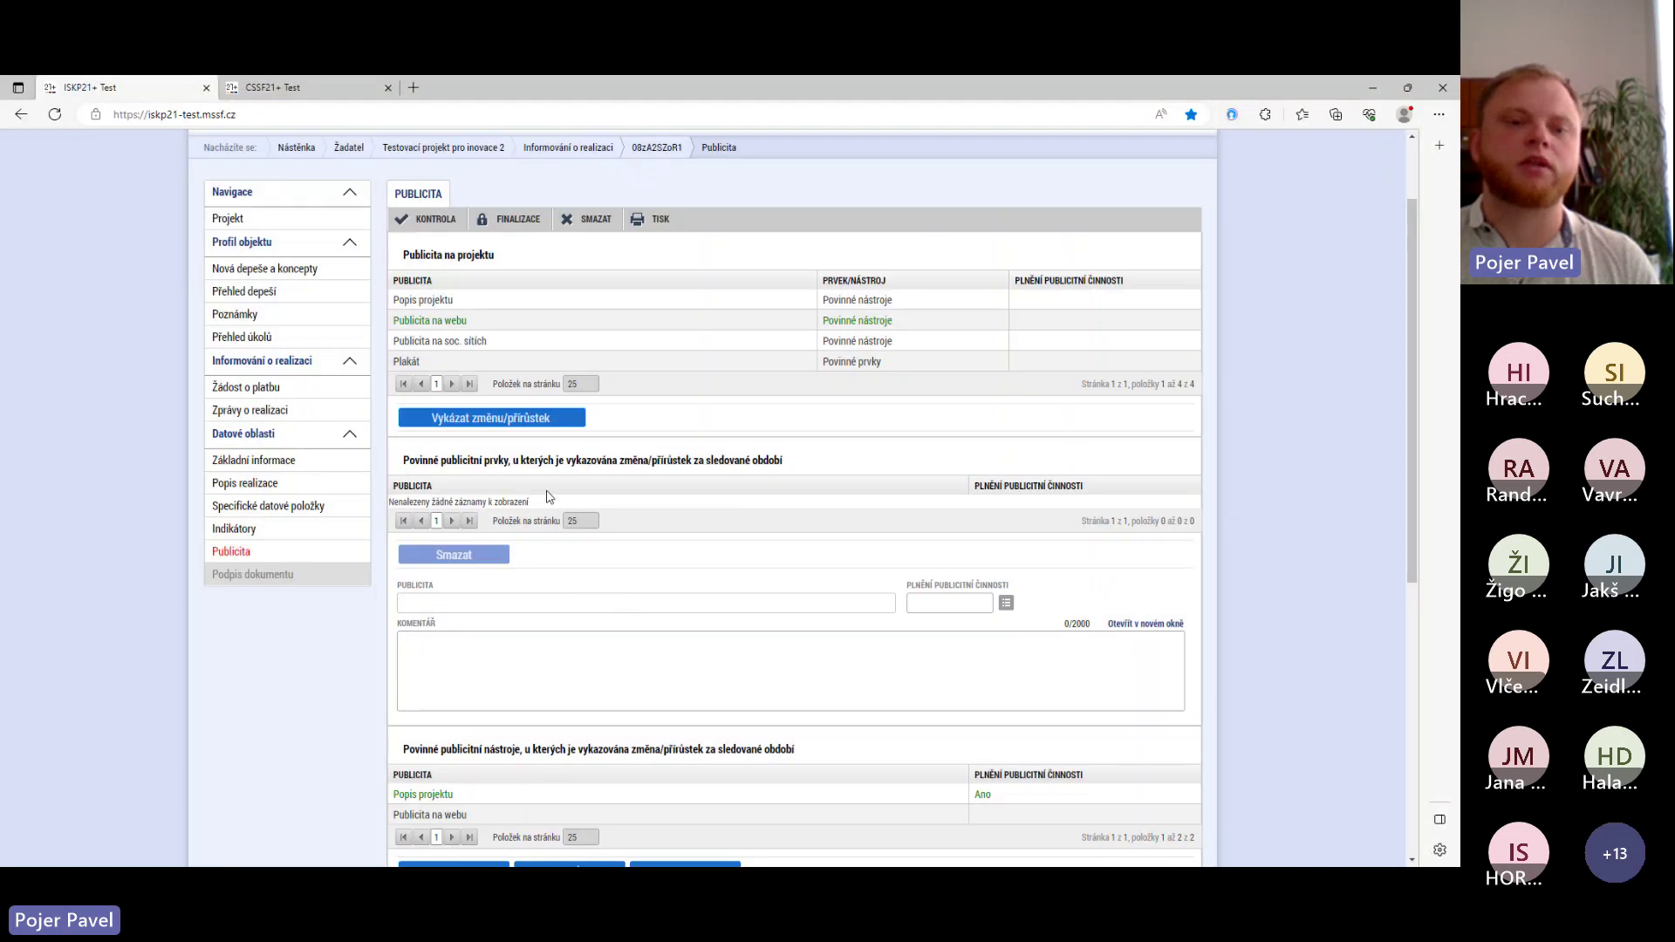
scroll(494, 428, down, 4)
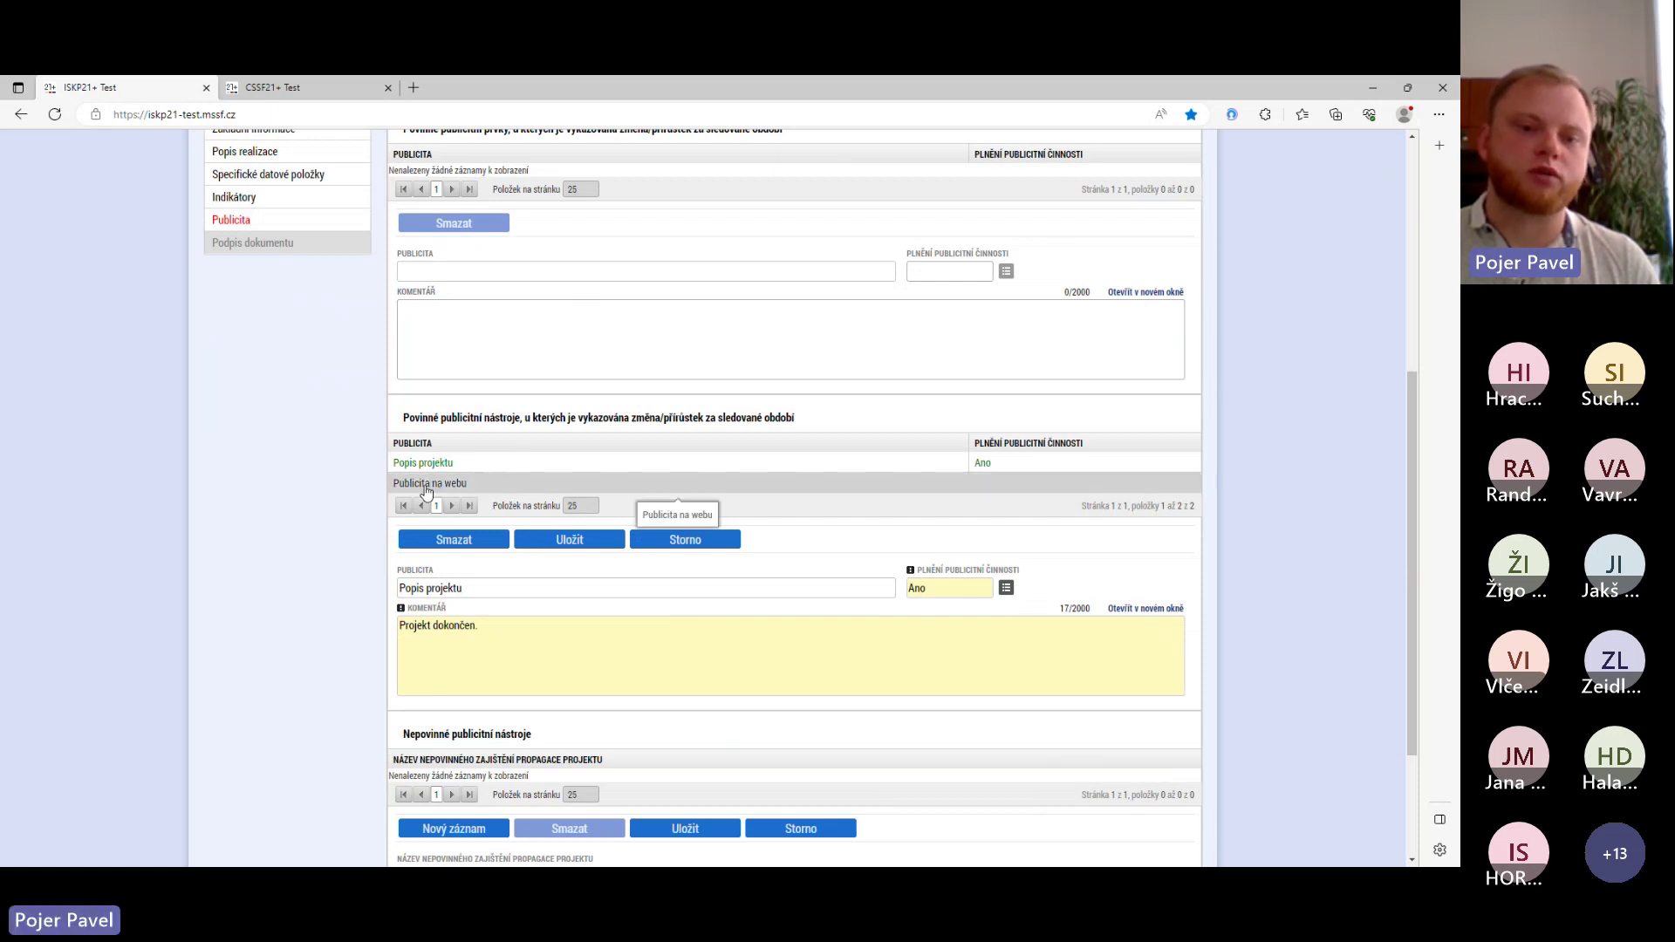
click(420, 487)
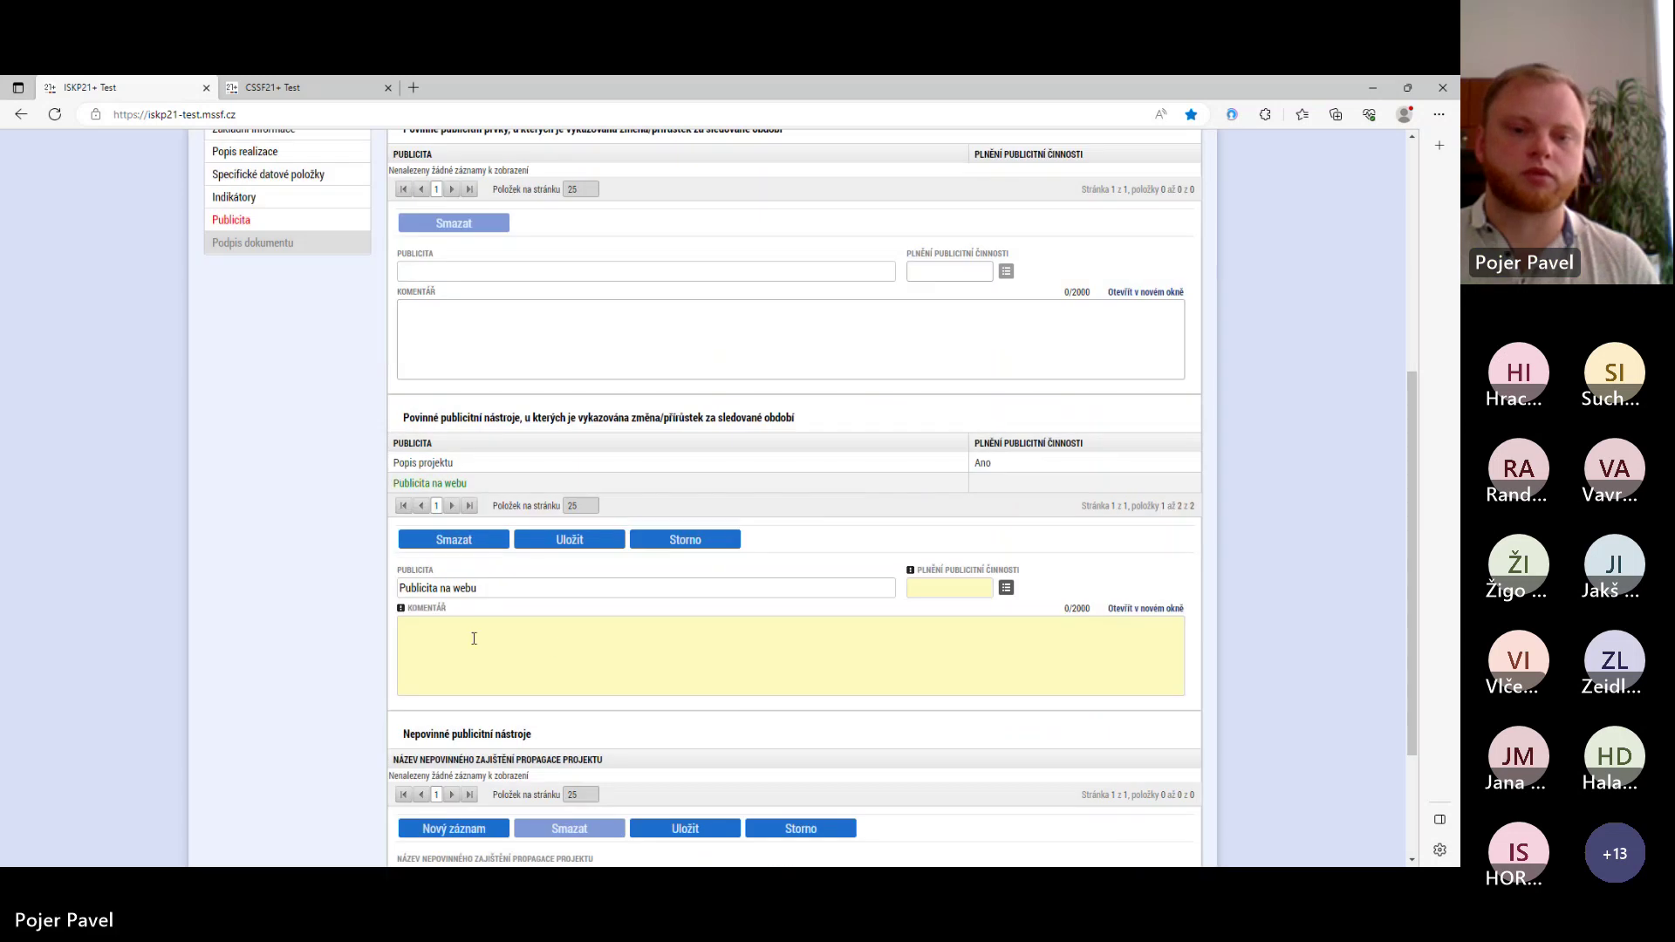
click(555, 646)
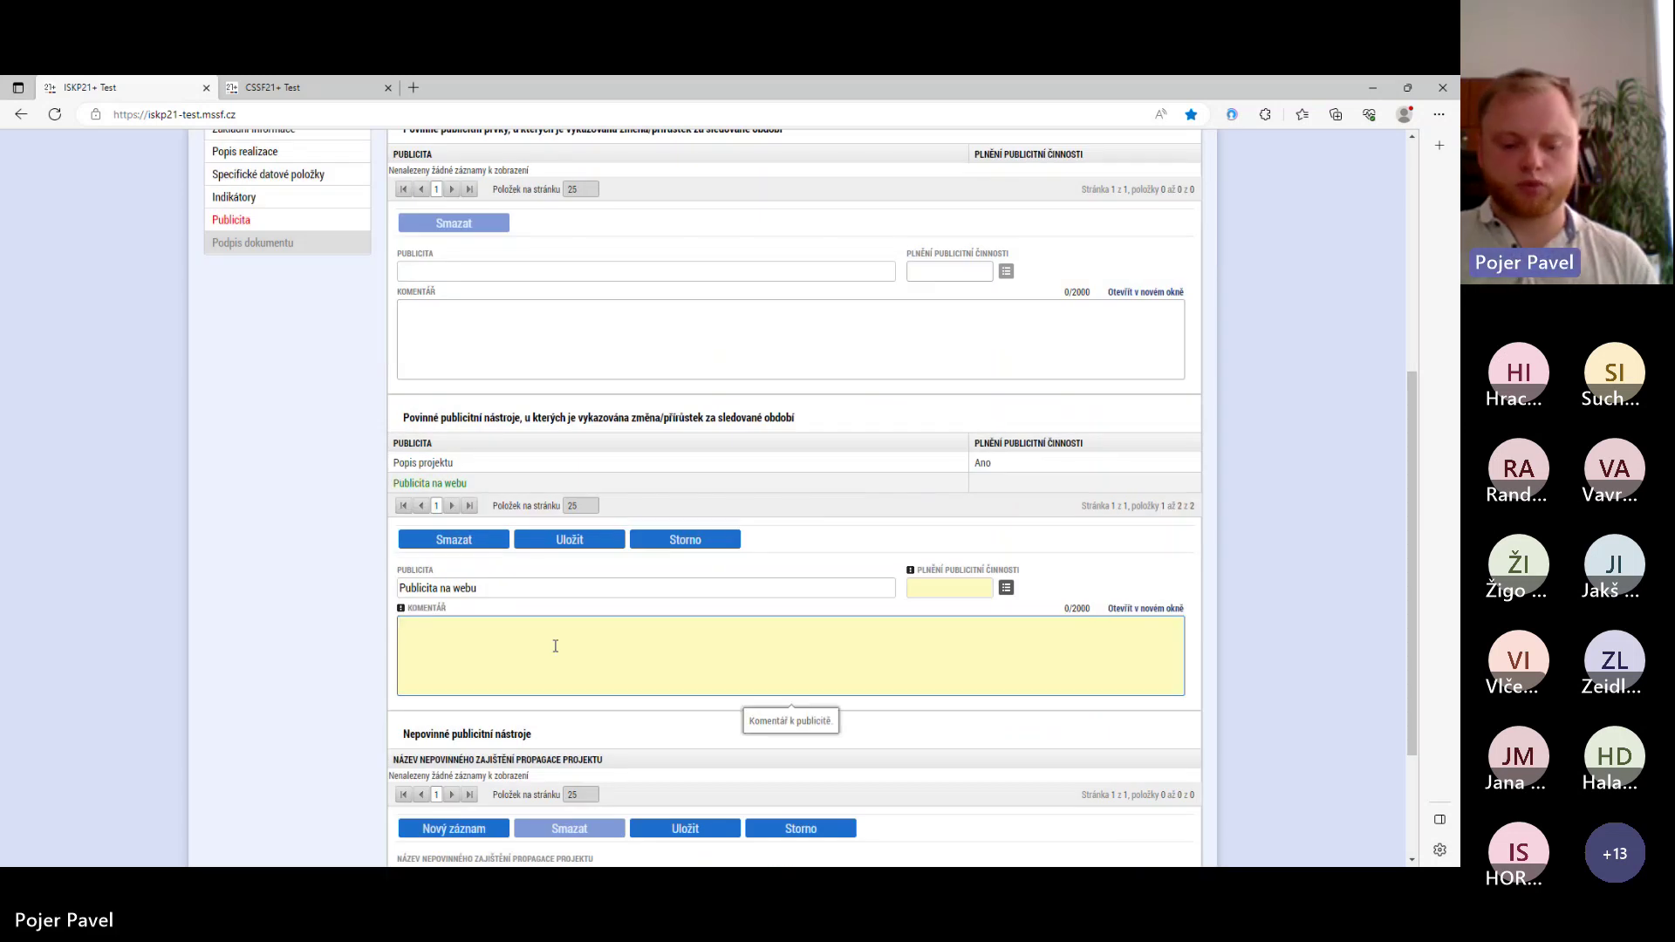
text(vy)
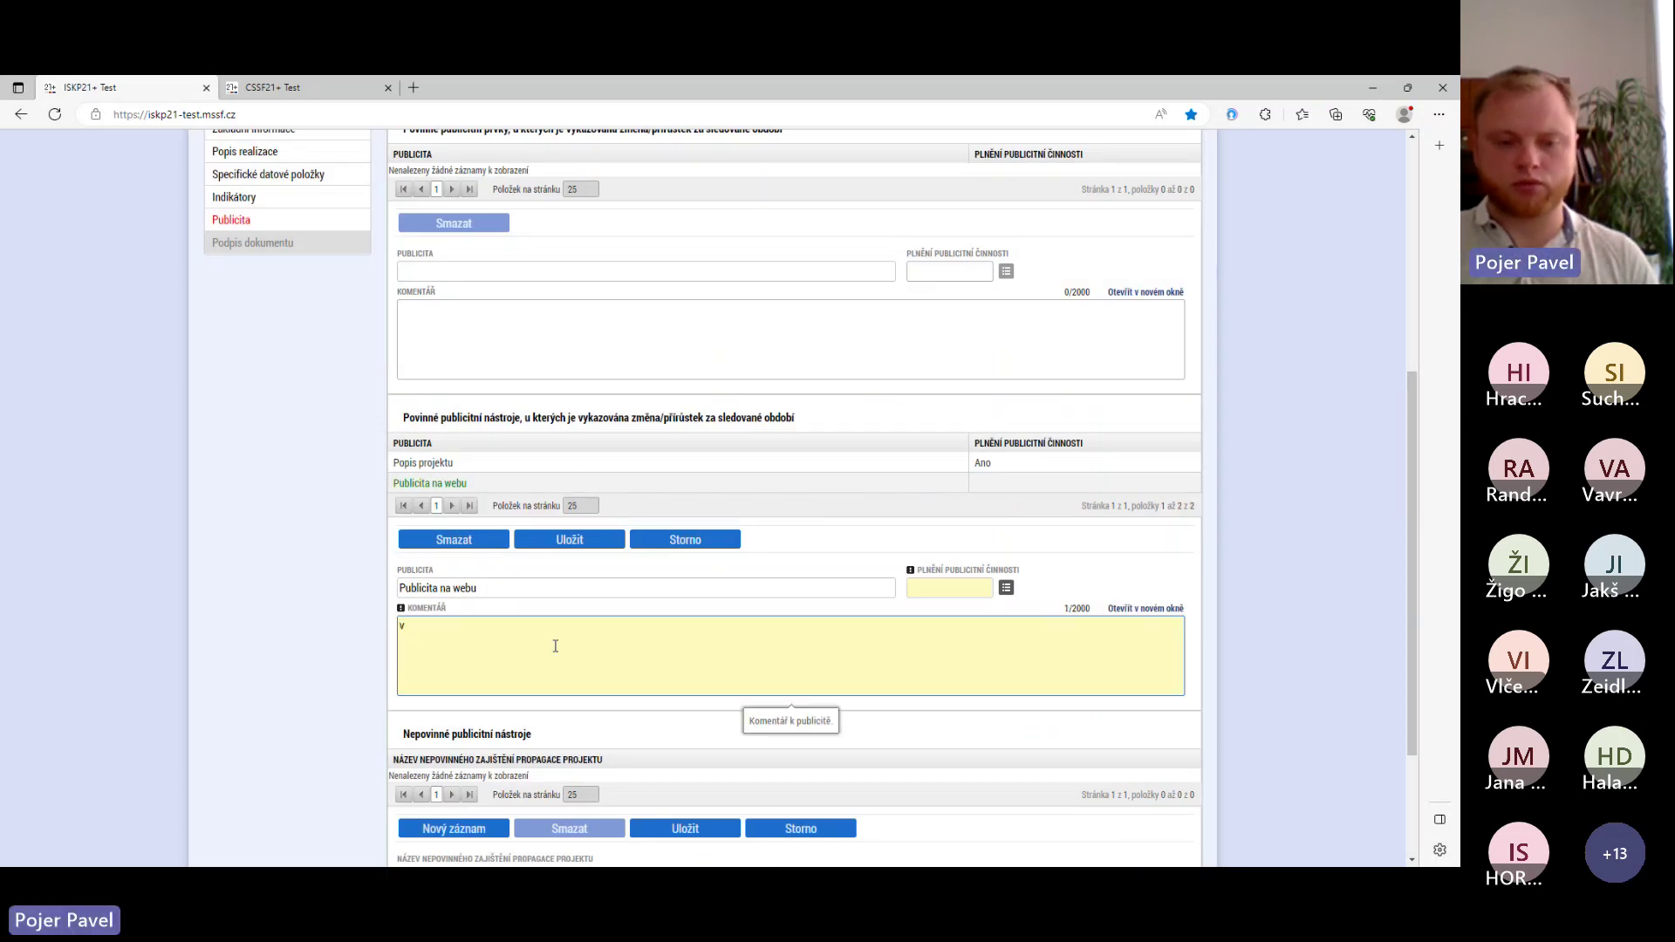
text(ýsledky p)
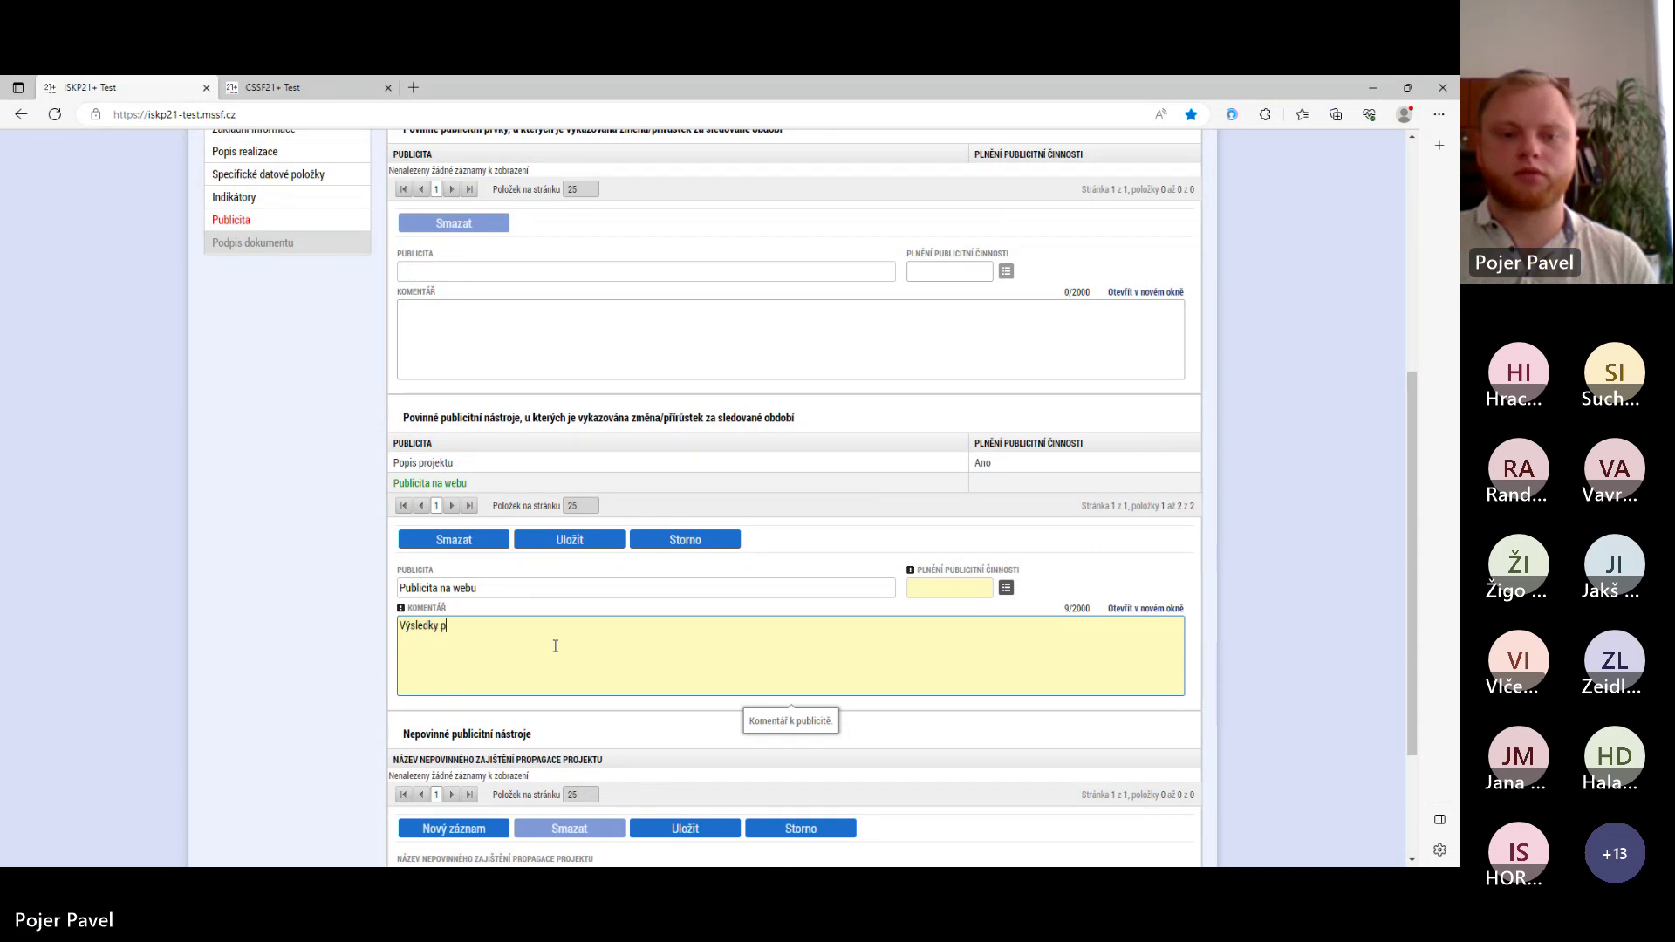
text(rojektu zveře)
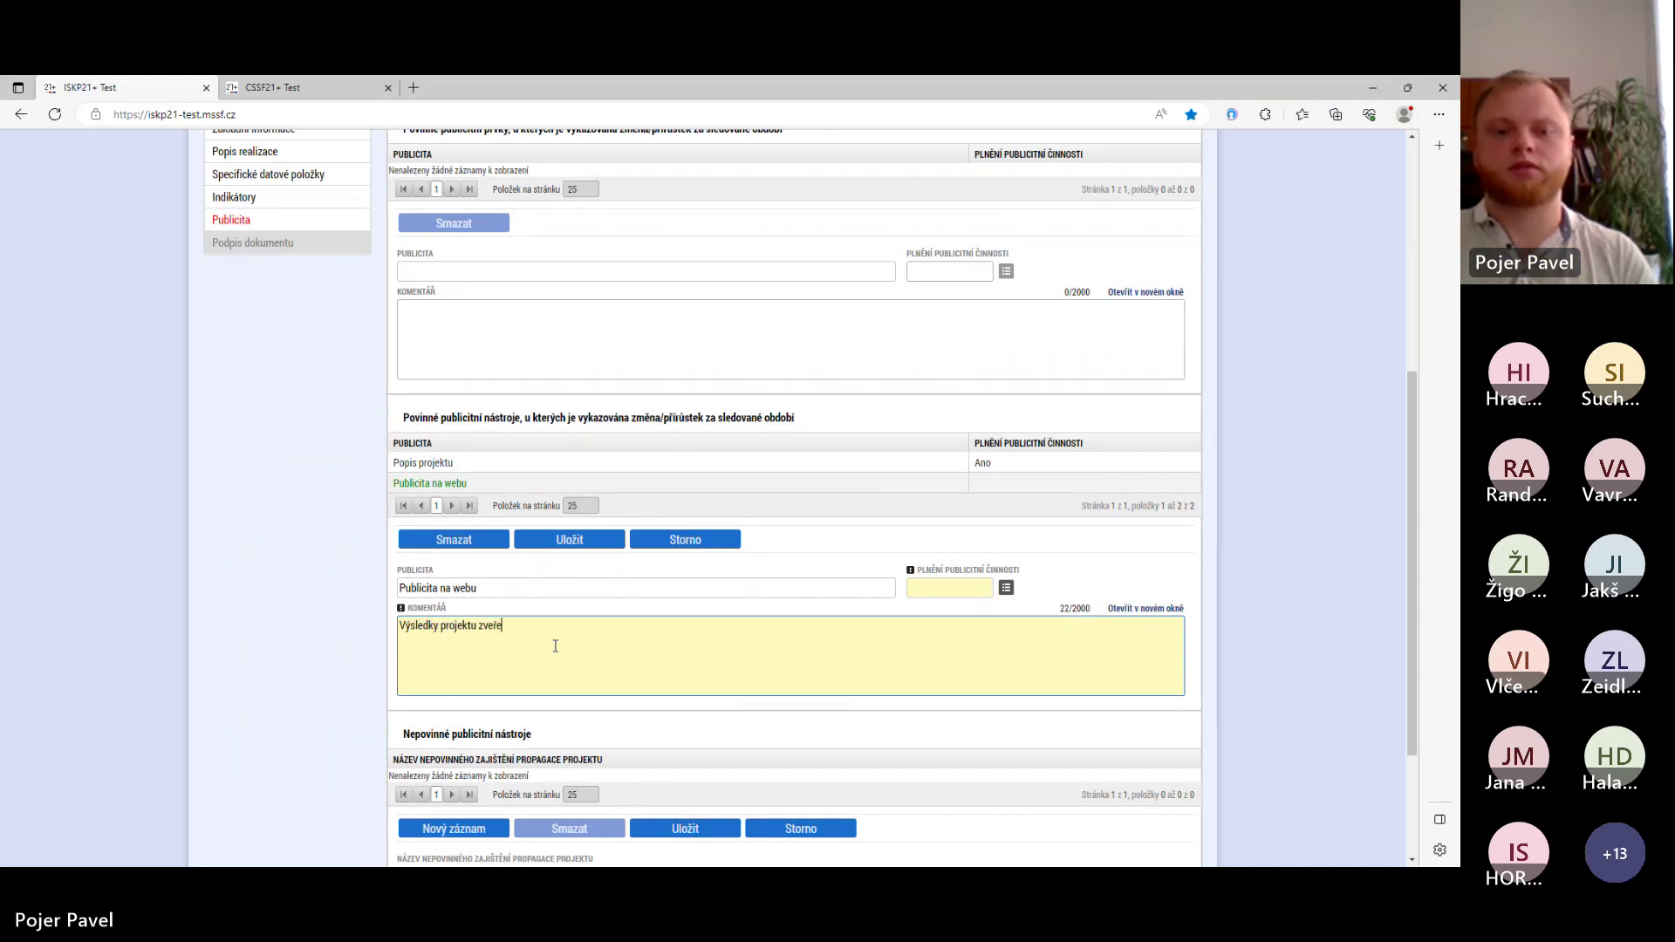
text(jněny na wwww.)
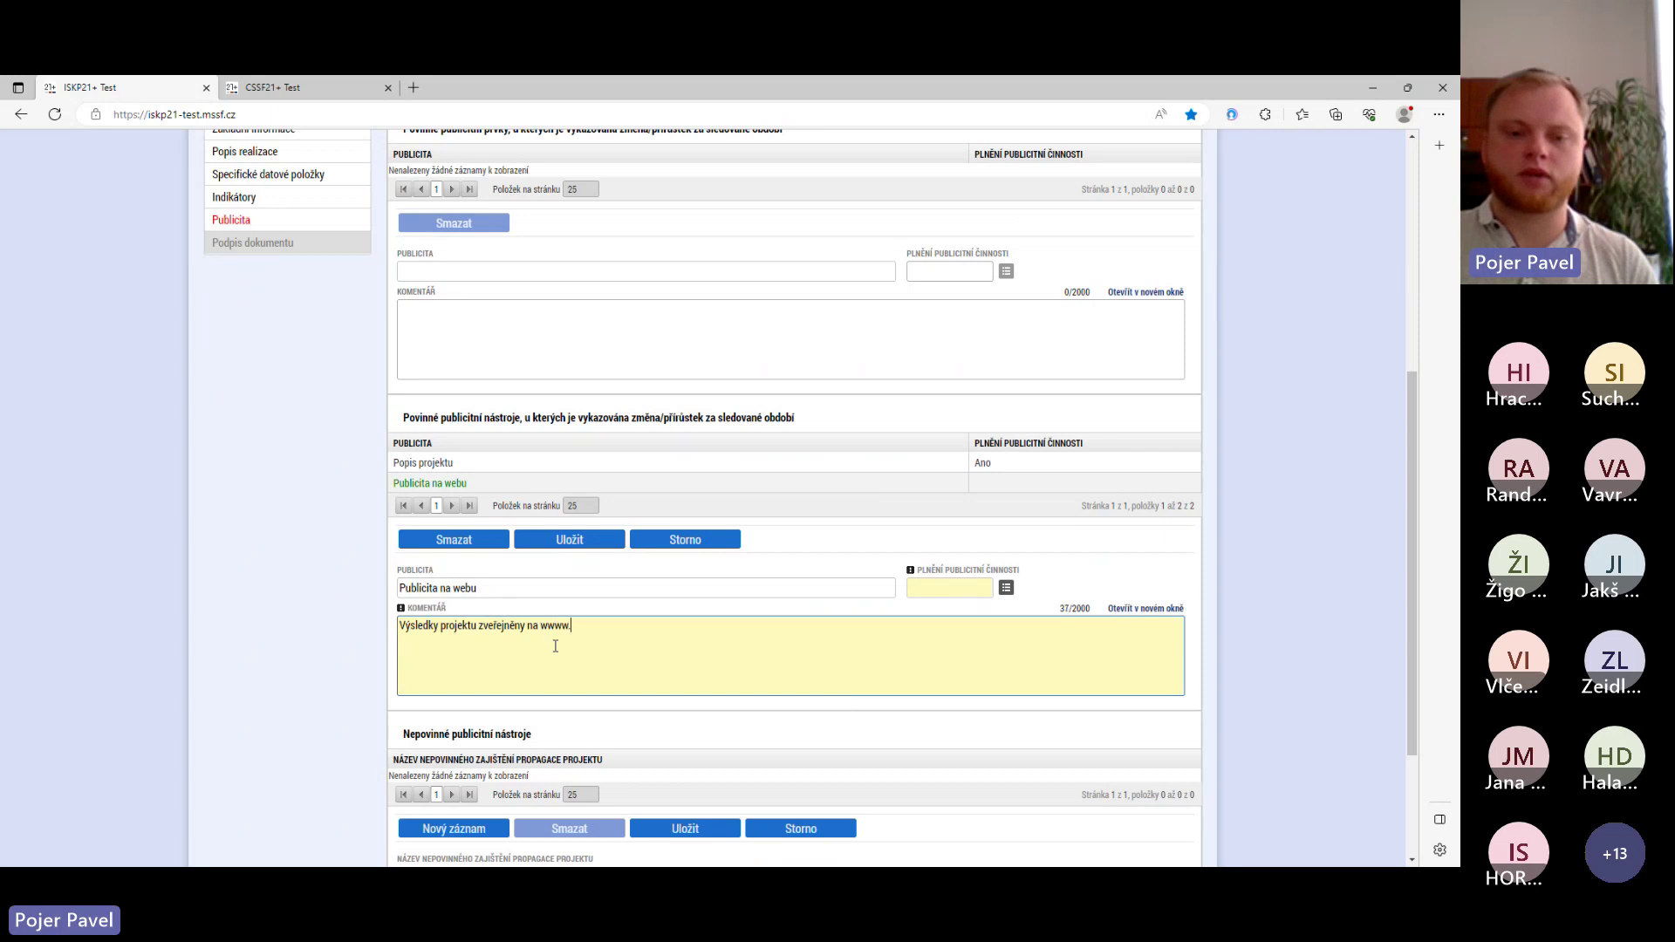
key(BackSpace)
key(BackSpace)
text(.in)
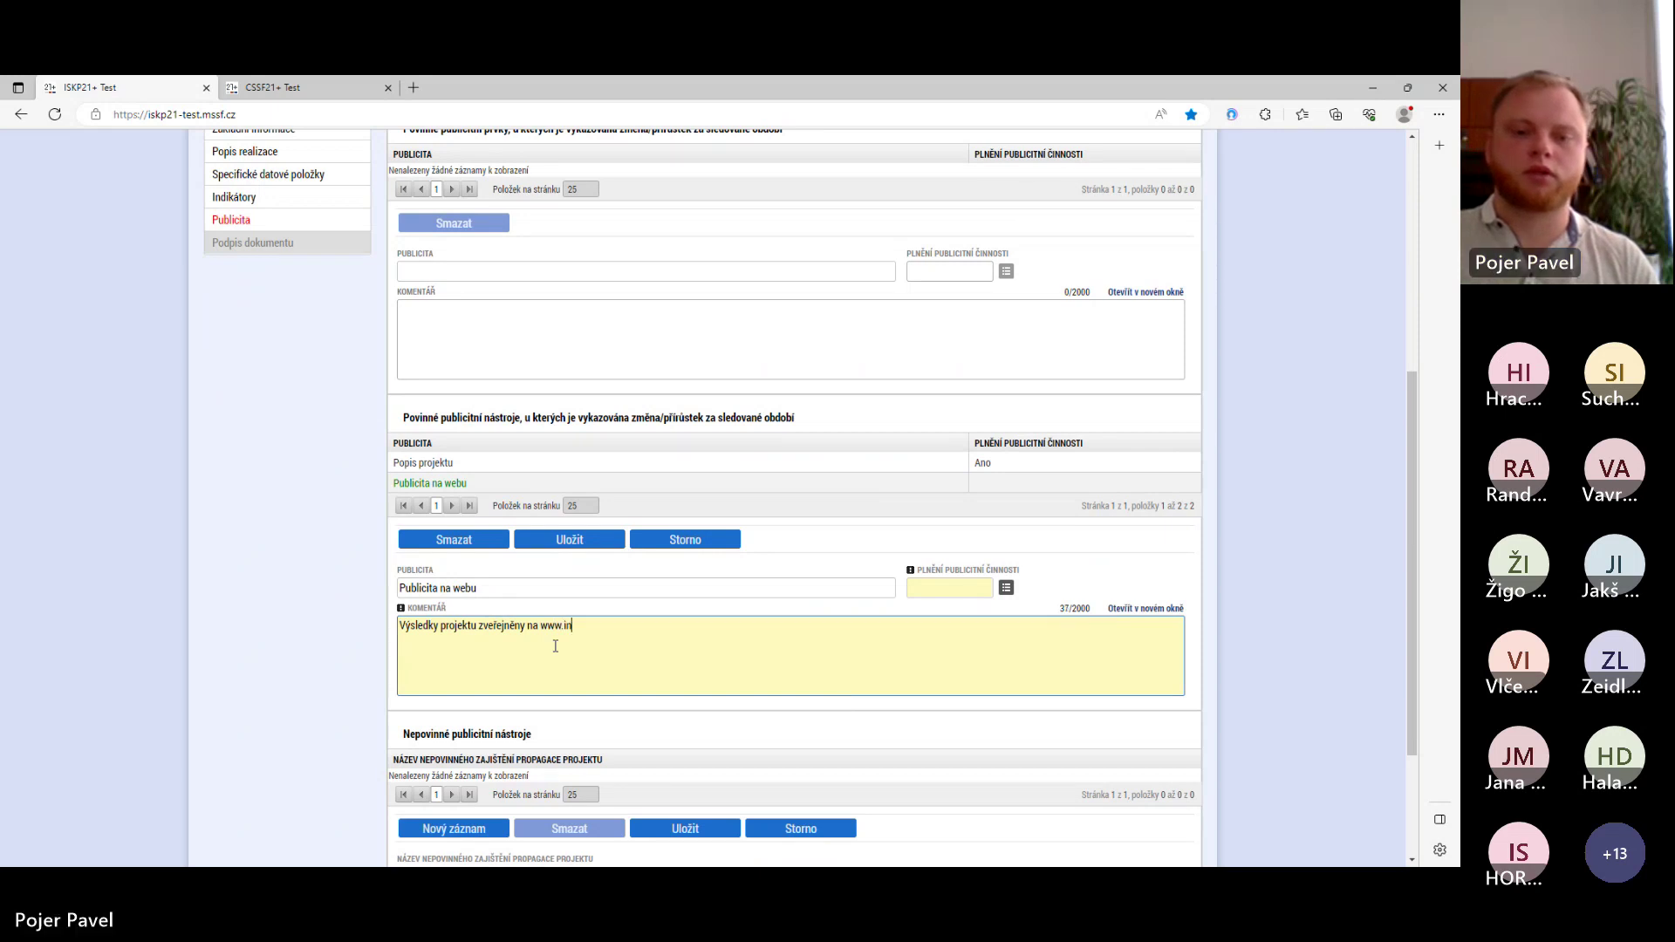
text(ovace.cz)
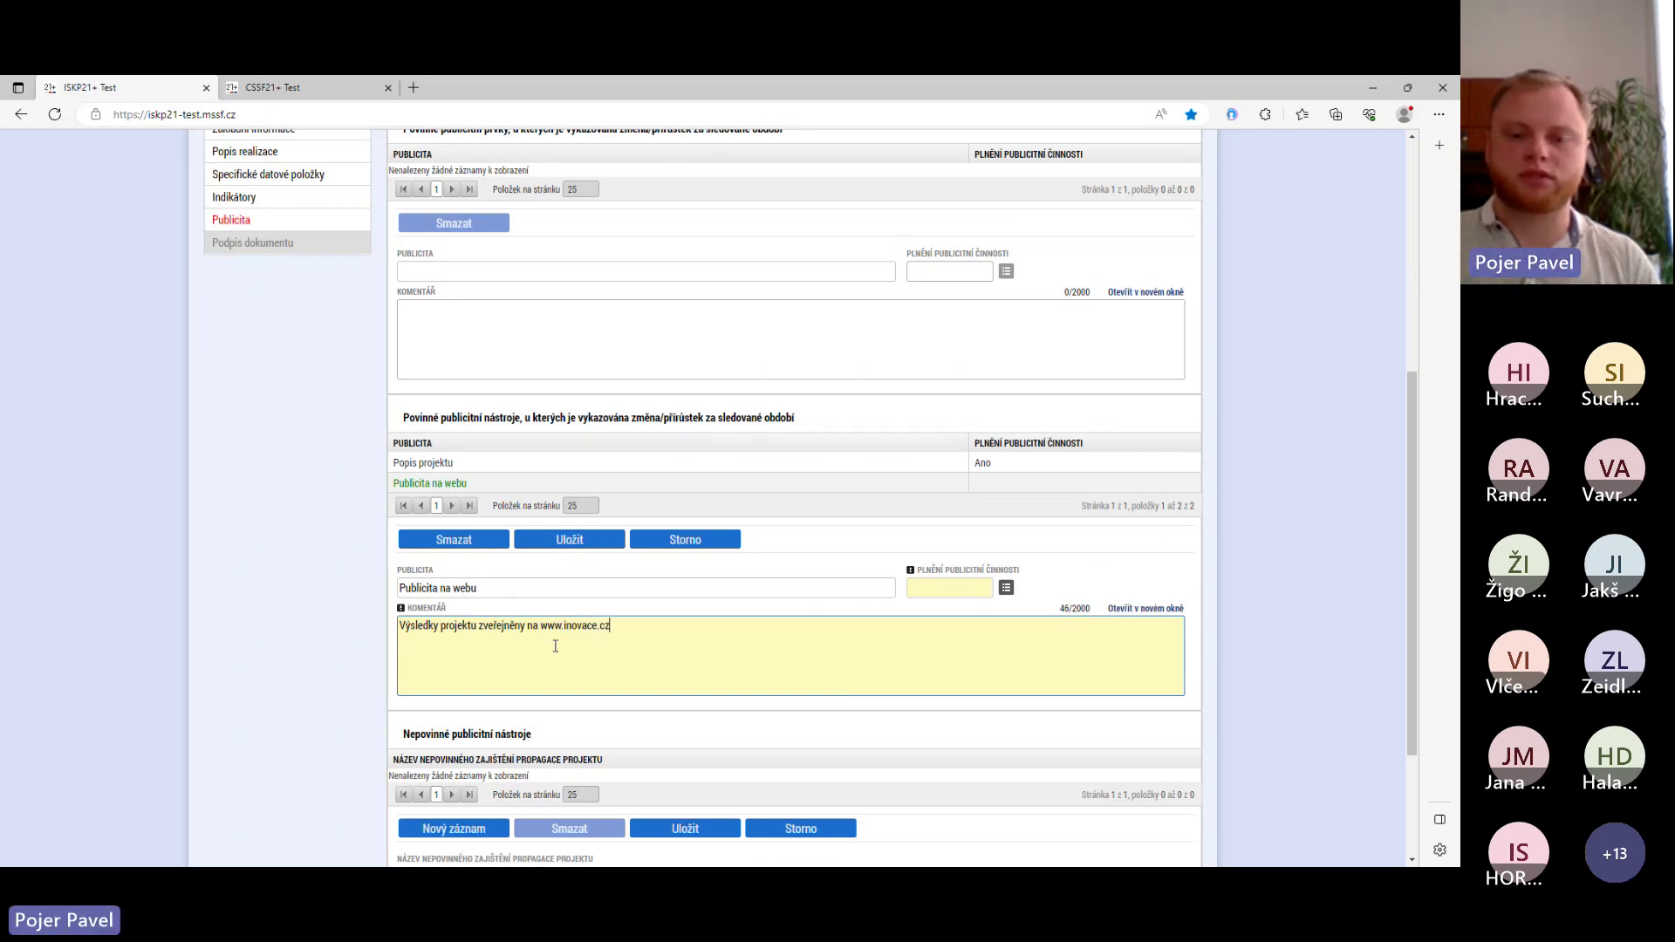
click(1006, 588)
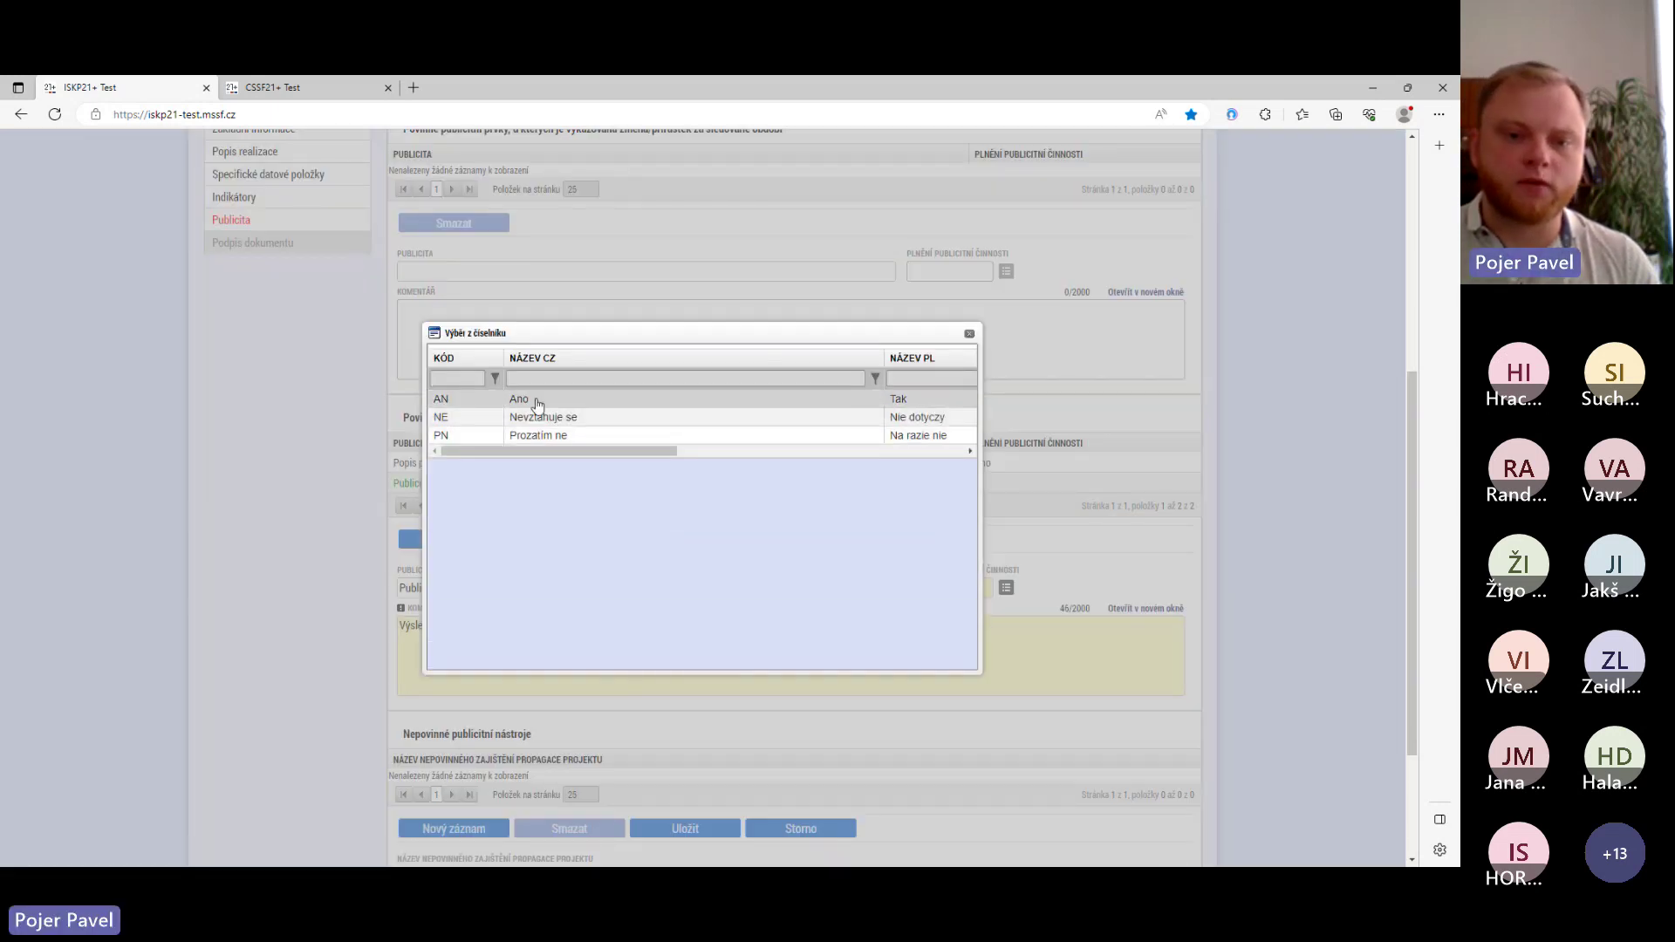
click(536, 404)
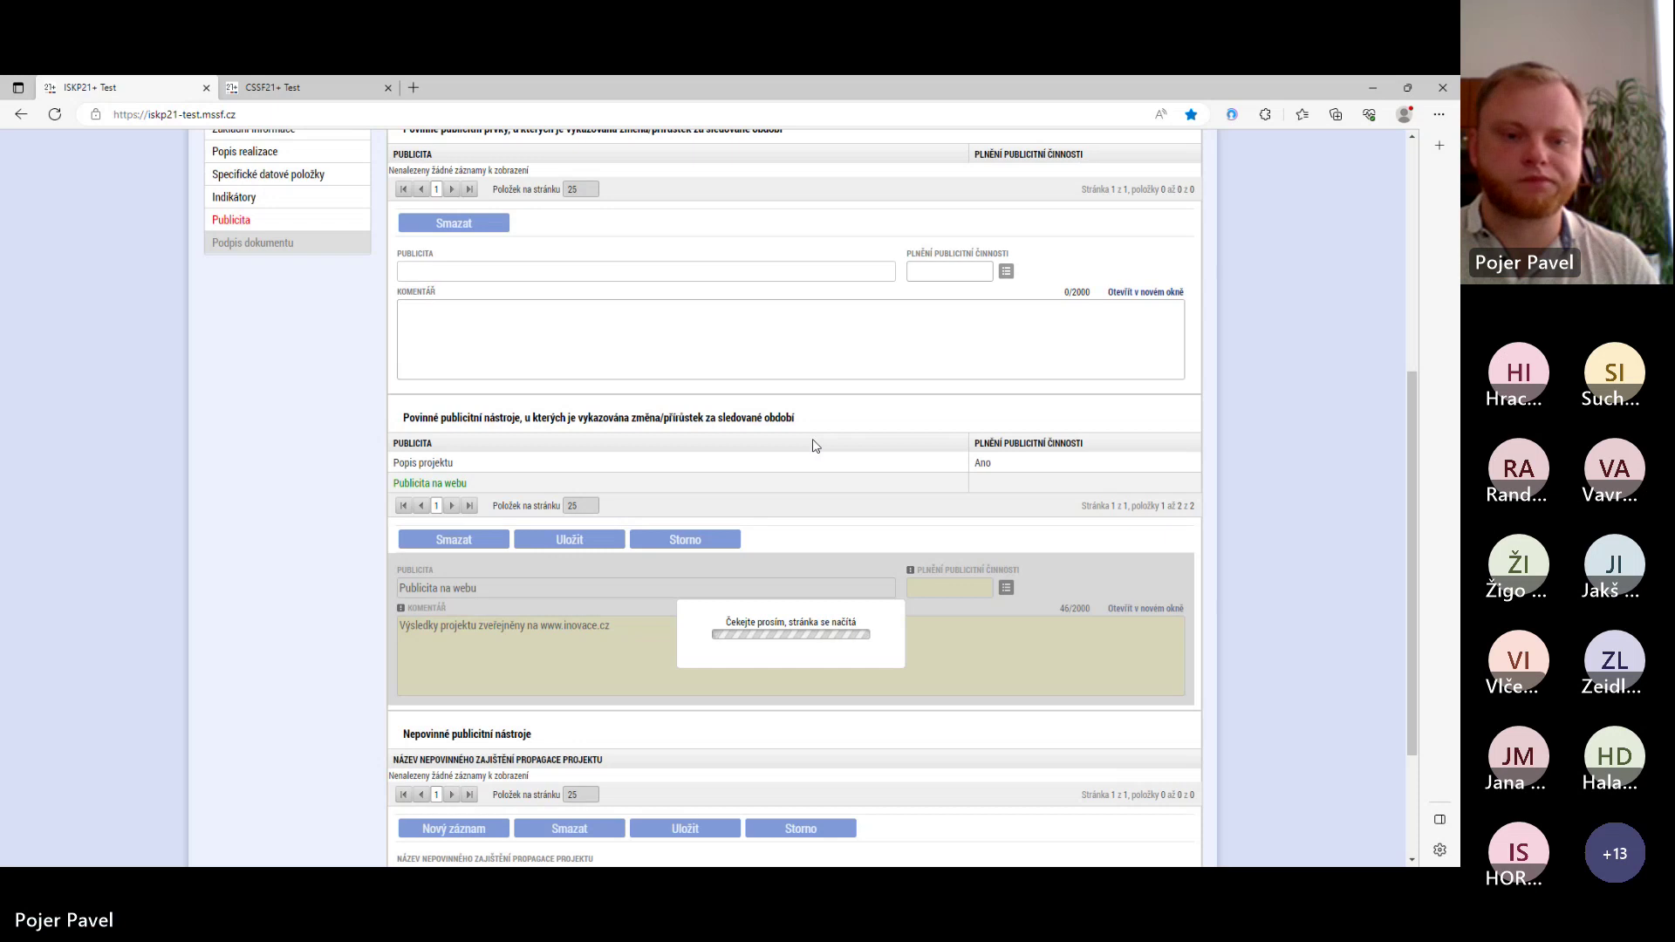
click(576, 541)
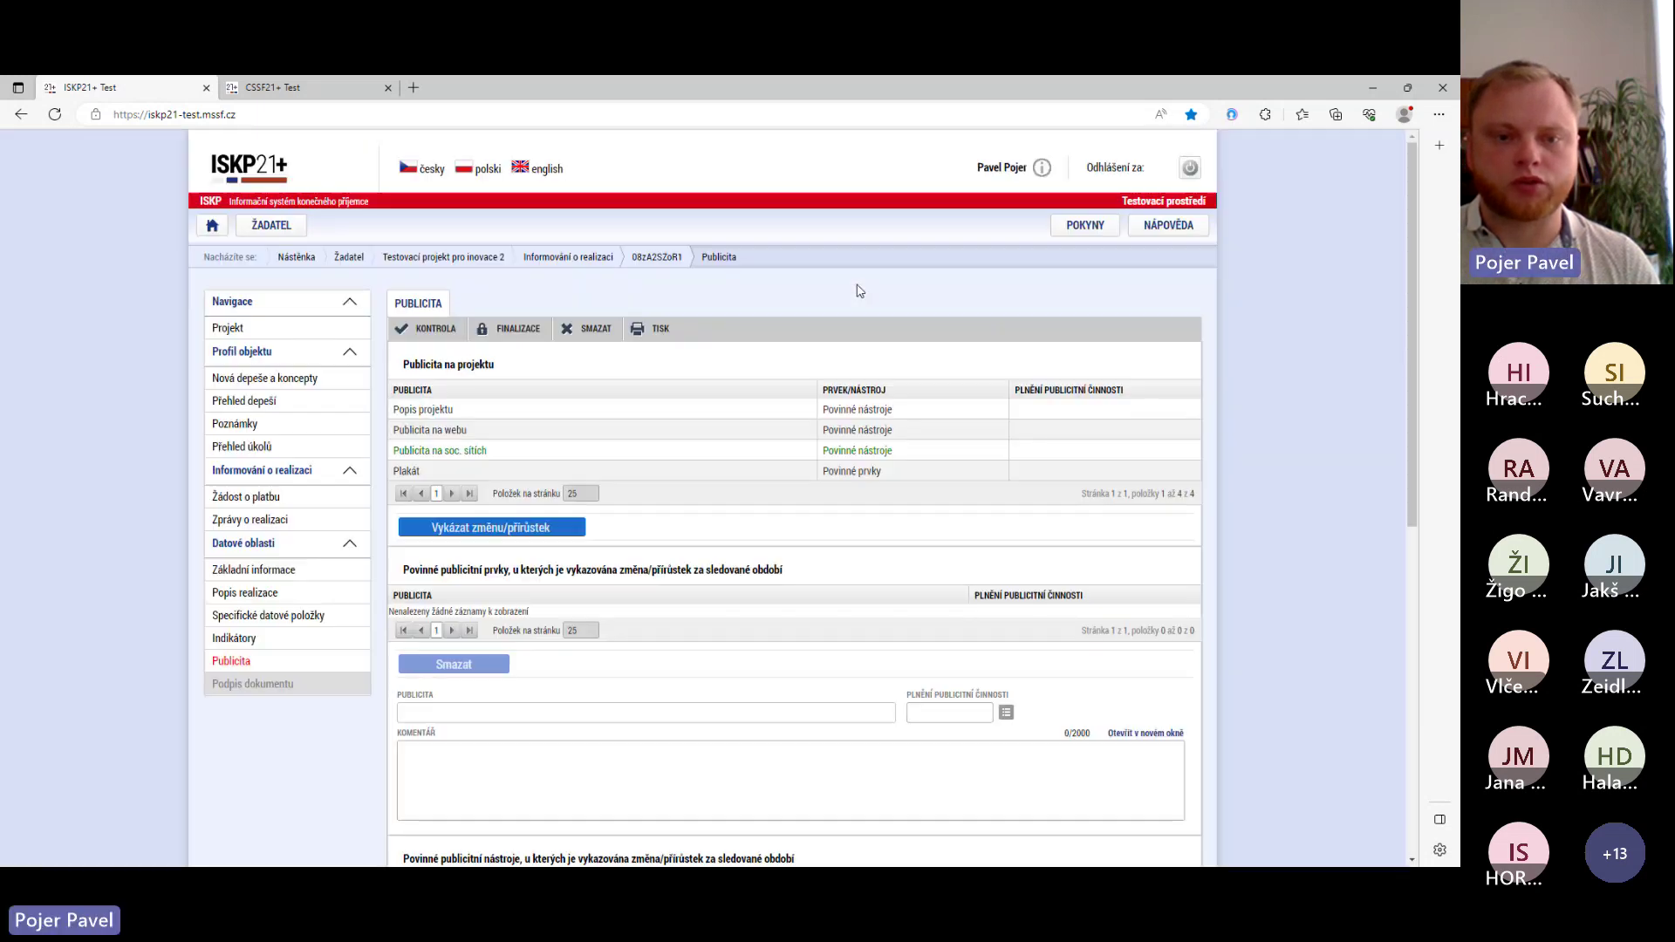
- Start a new change record for Publicita na soc. sítích
scroll(542, 629, down, 2)
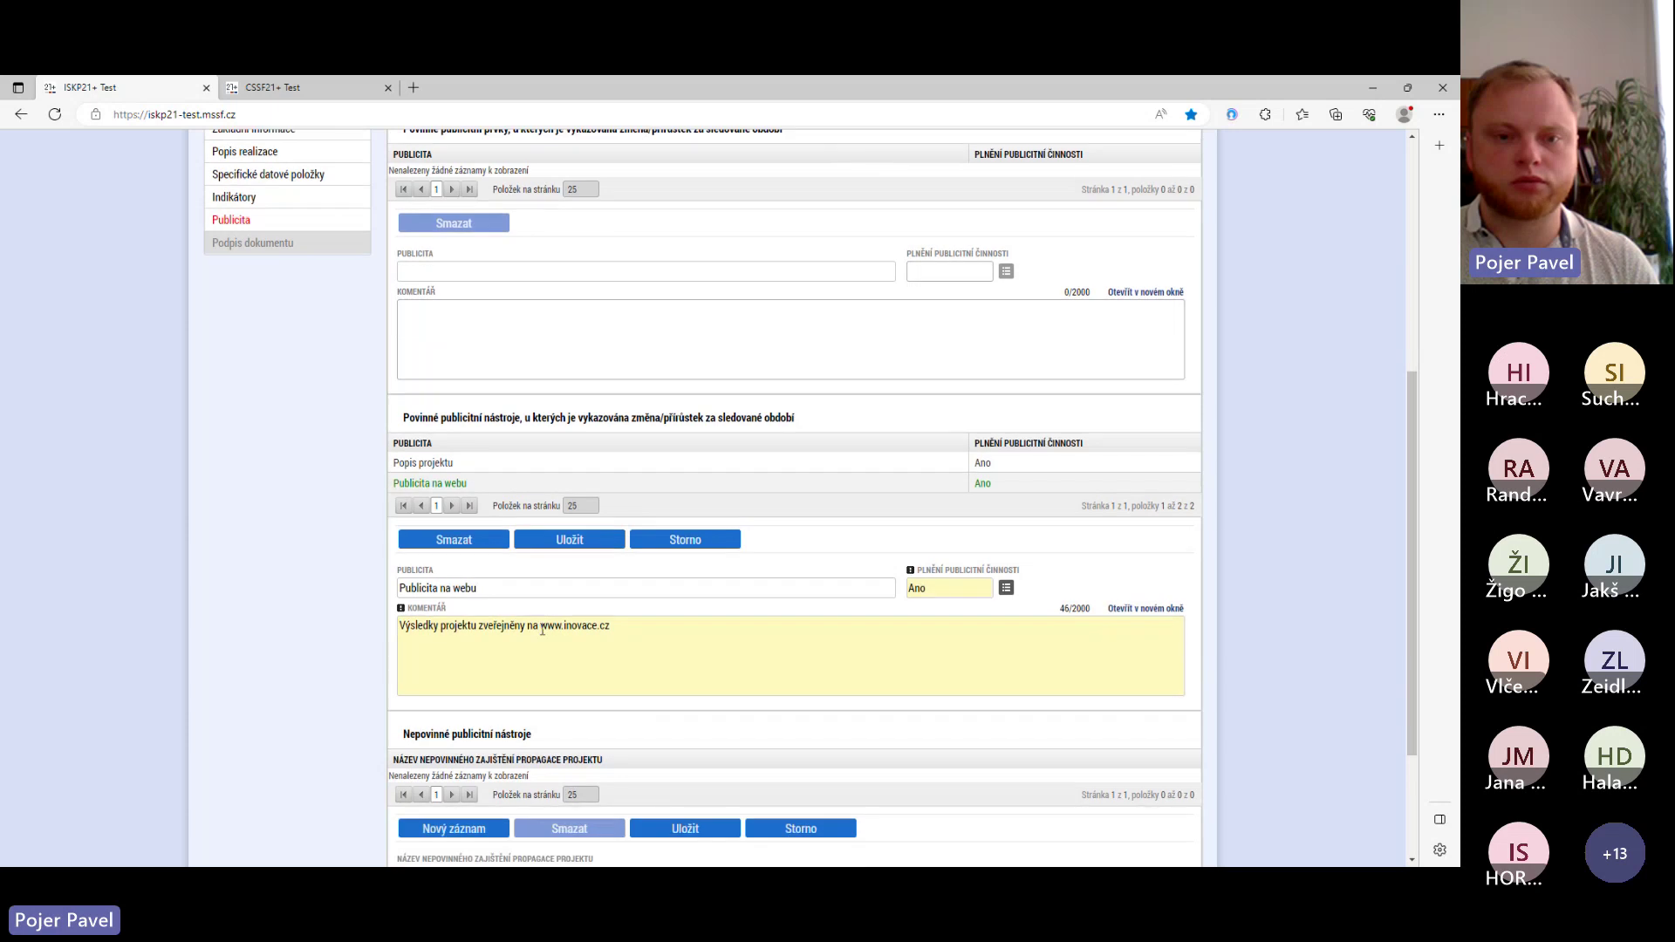
scroll(542, 629, up, 5)
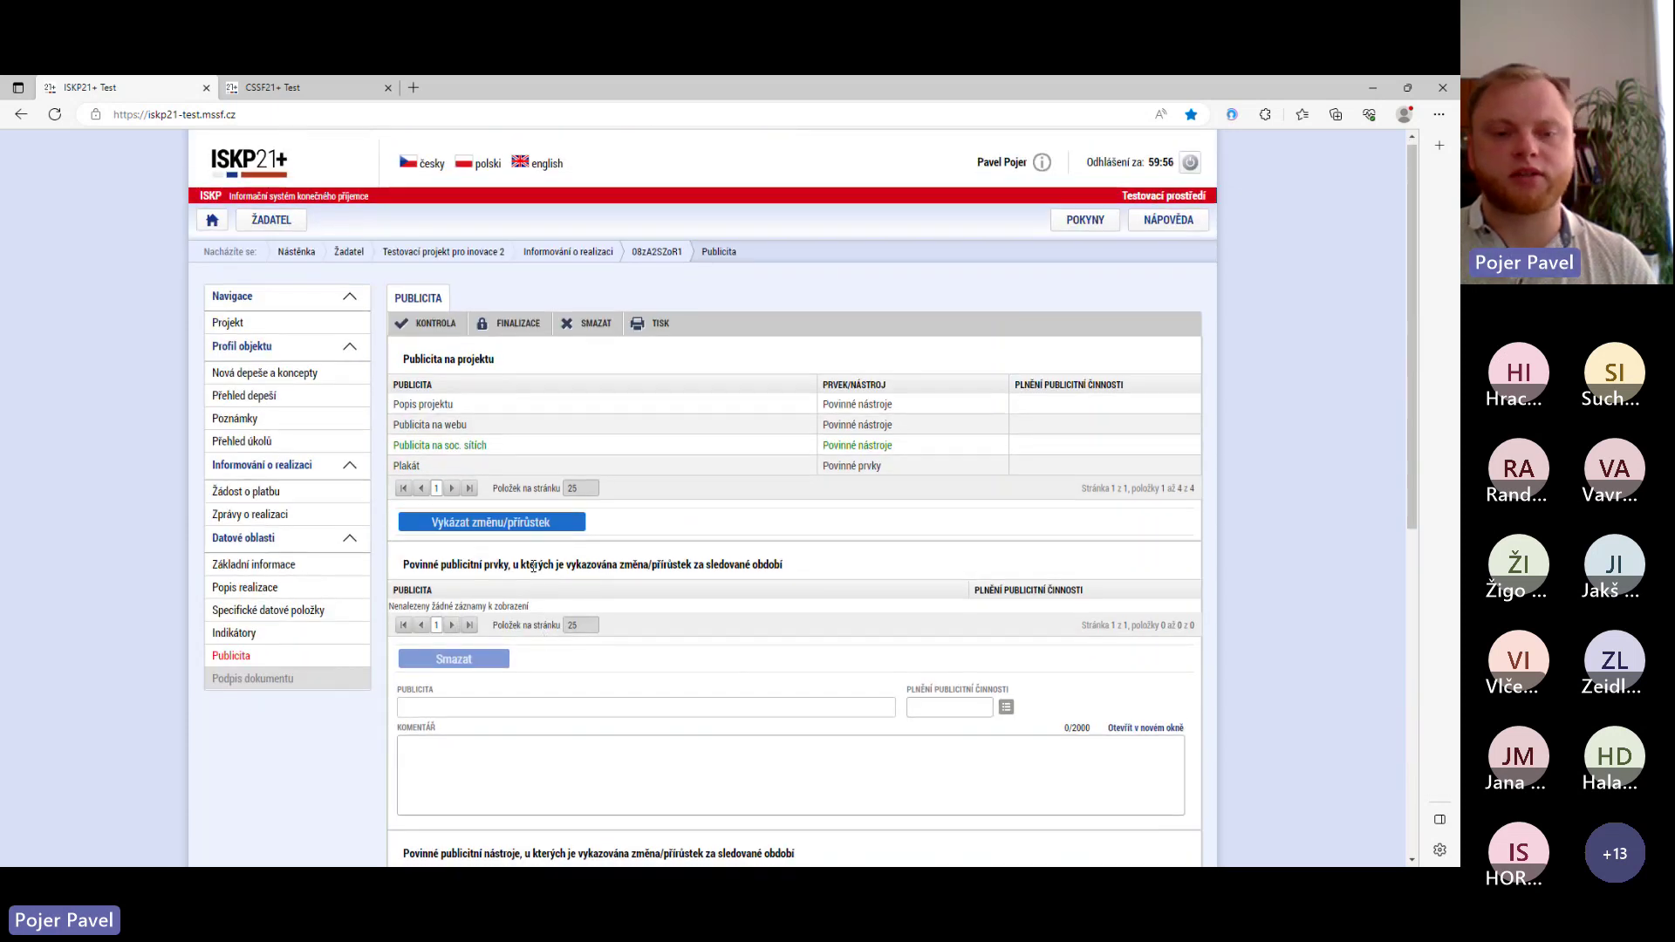
scroll(541, 629, down, 1)
click(516, 418)
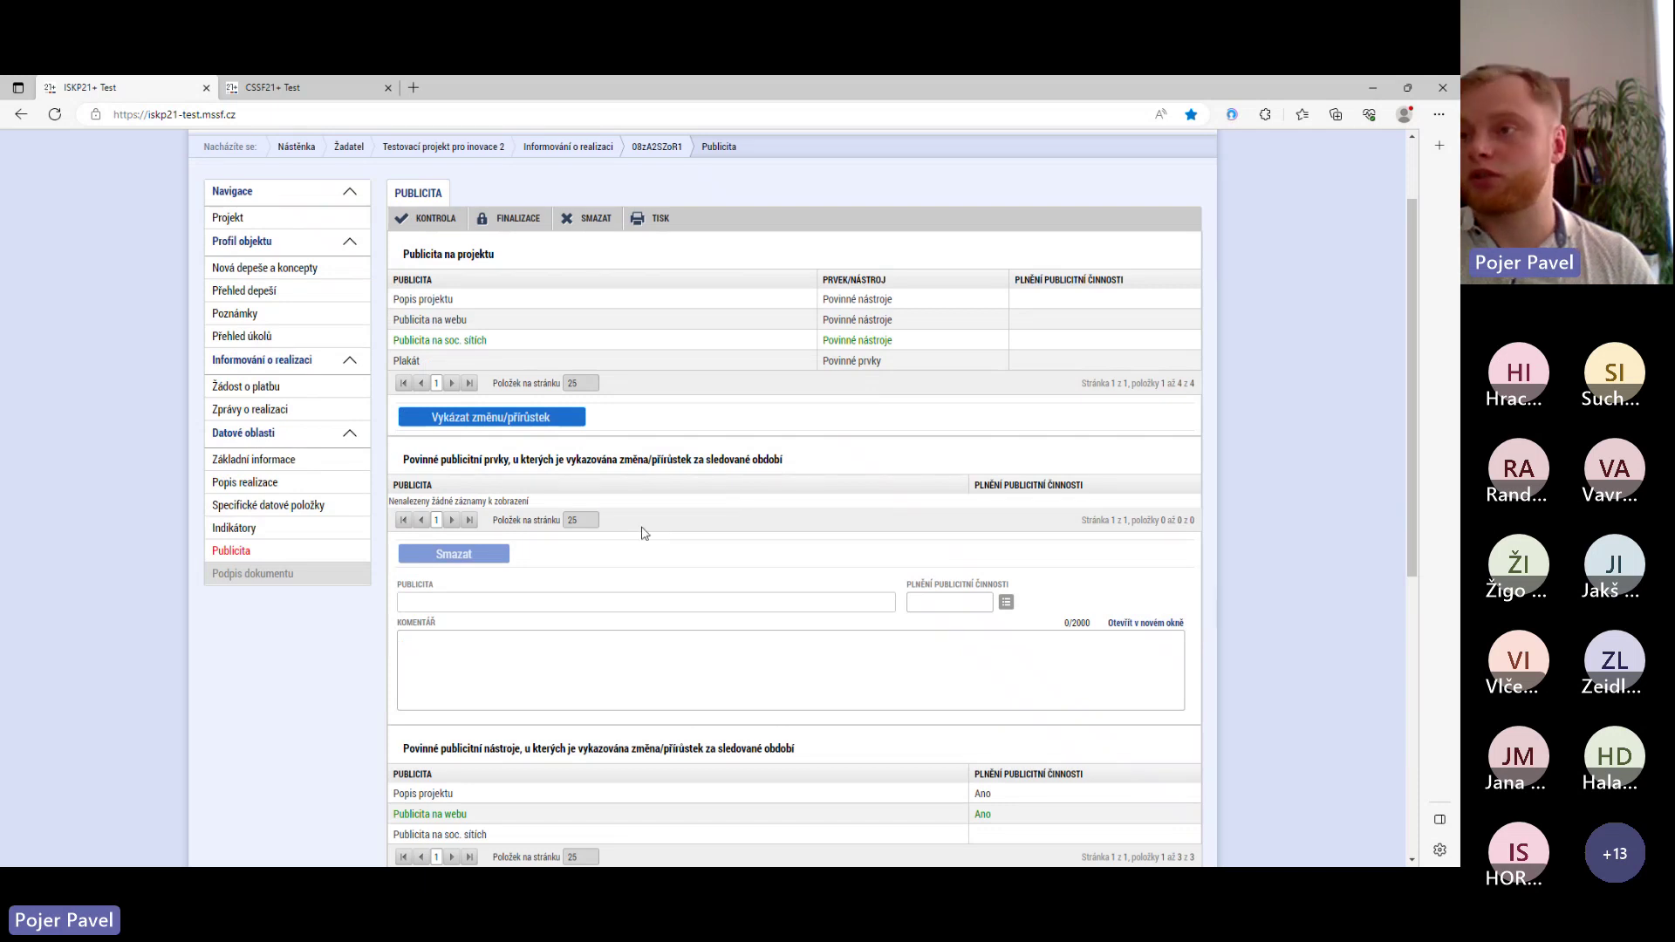
scroll(643, 533, down, 2)
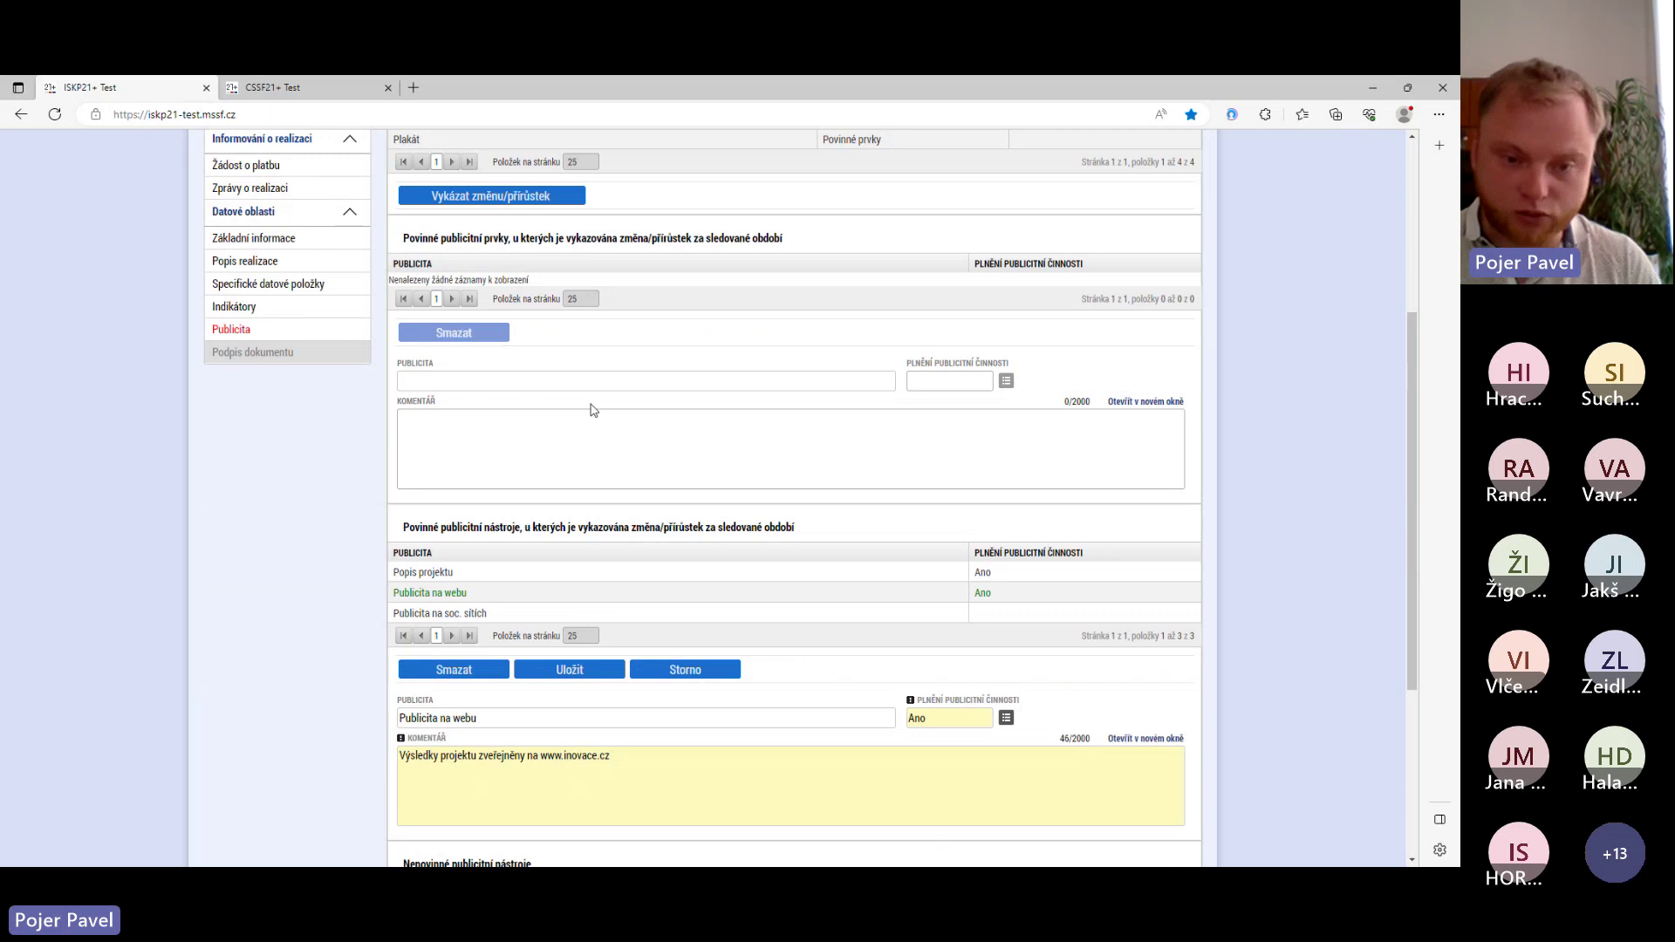
scroll(611, 396, down, 3)
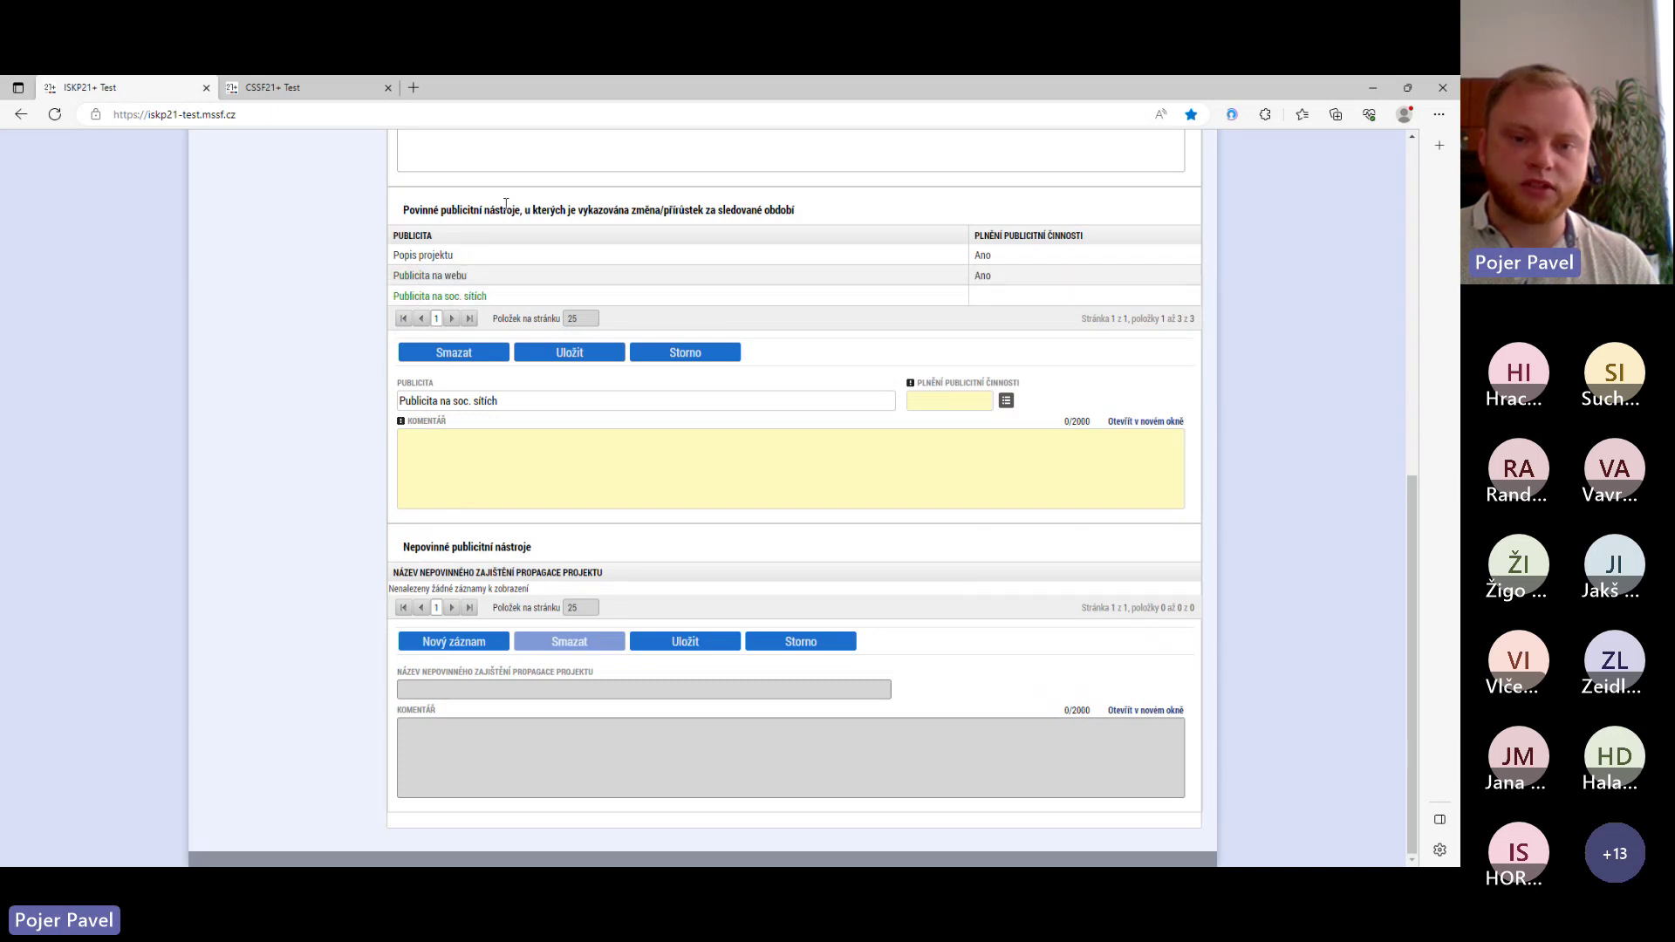
- Comment 'Zveřejněno na FB.', set fulfilment to Ano, and save the record
click(998, 493)
text(Z)
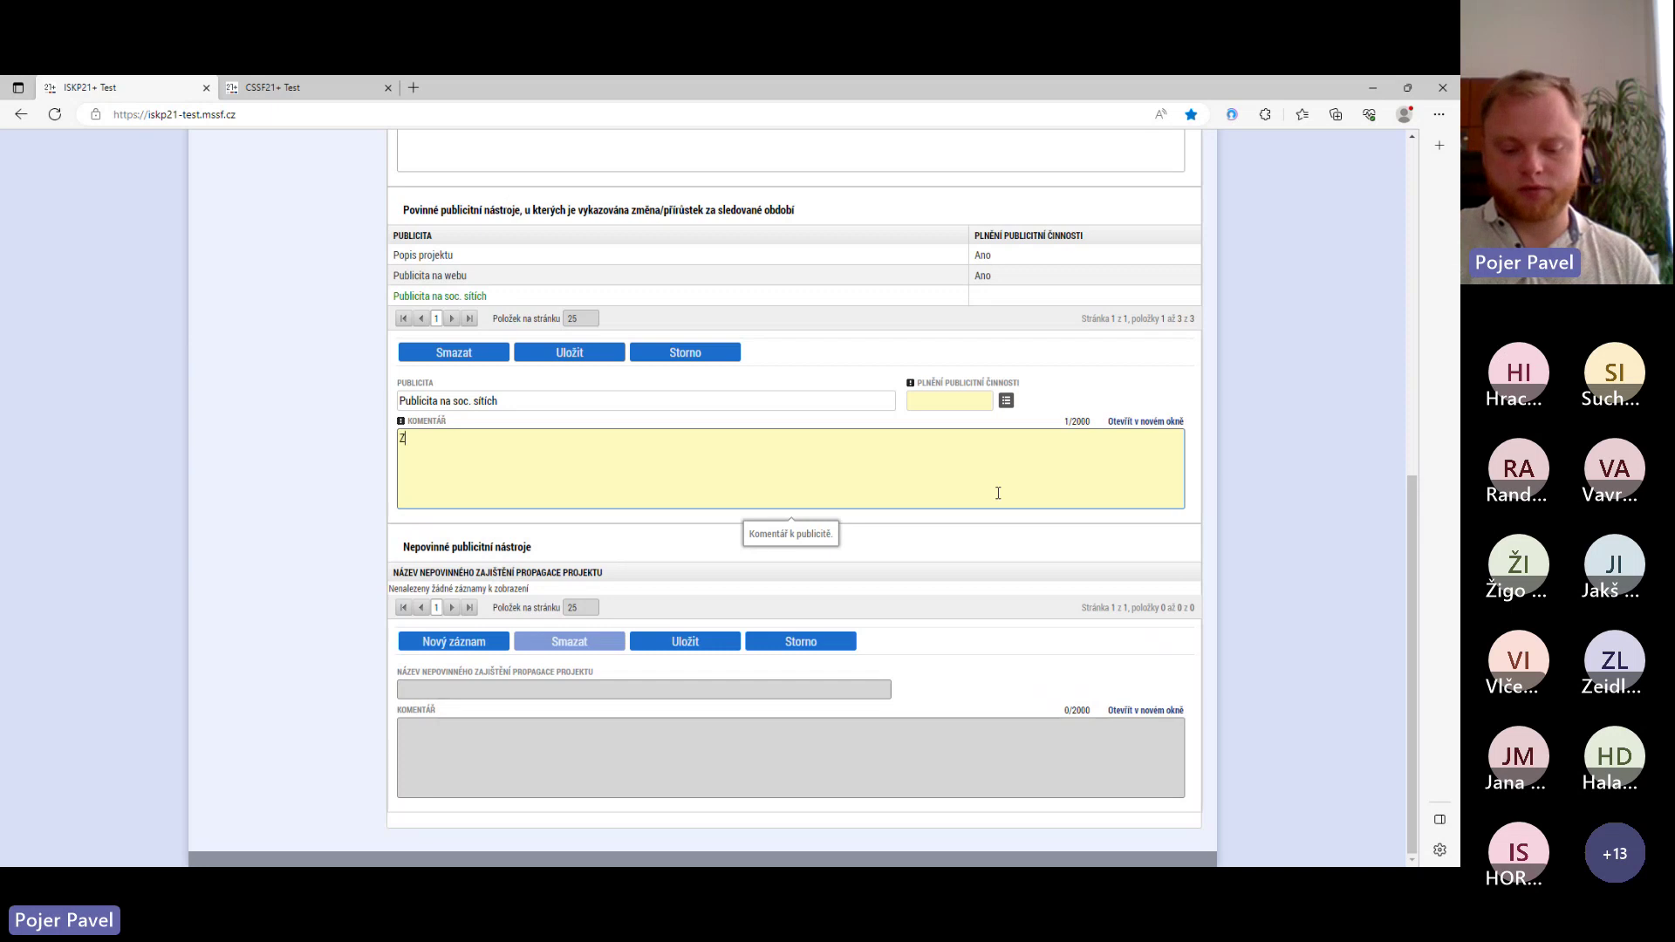
text(veřejněno na )
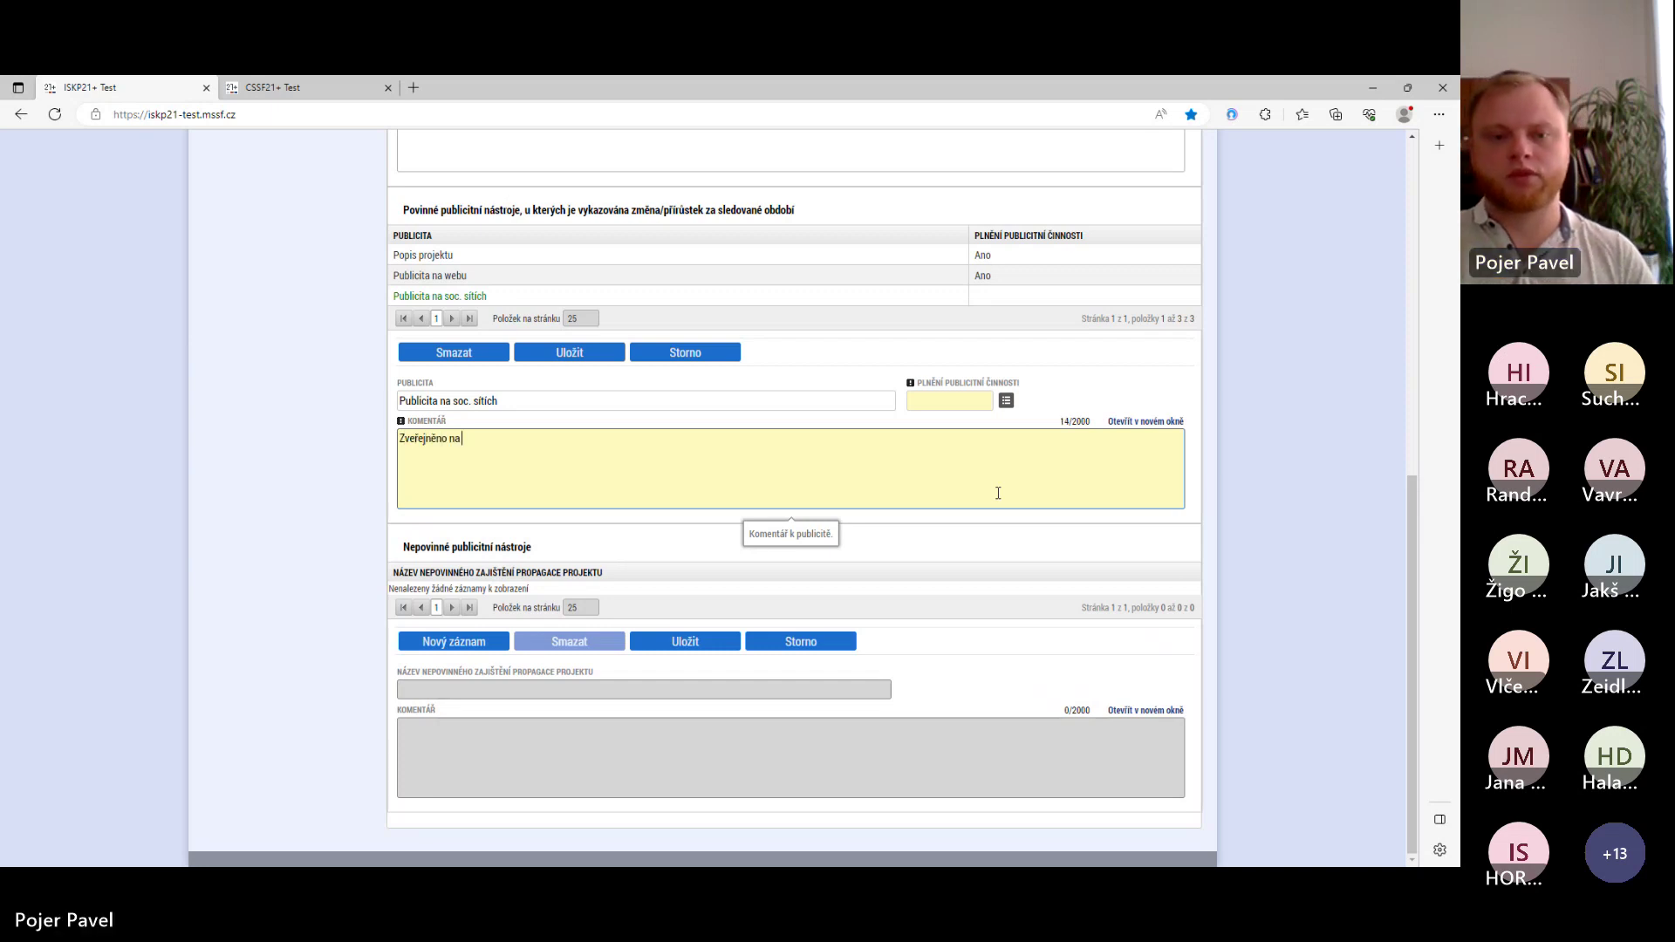
text(F)
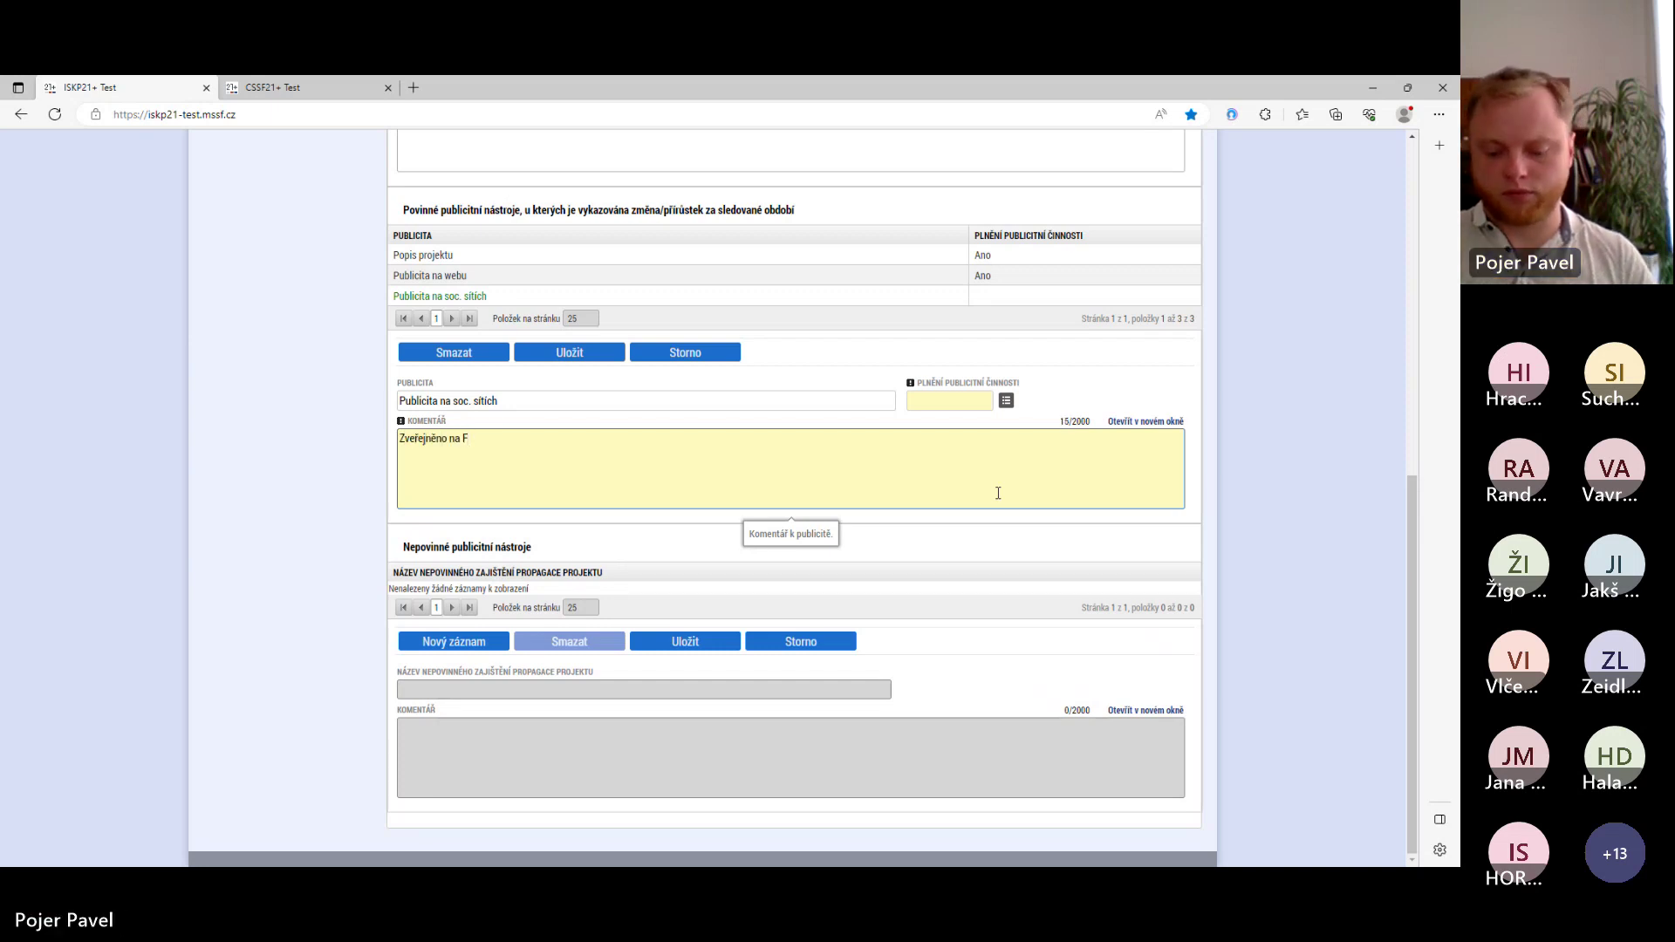
text(B)
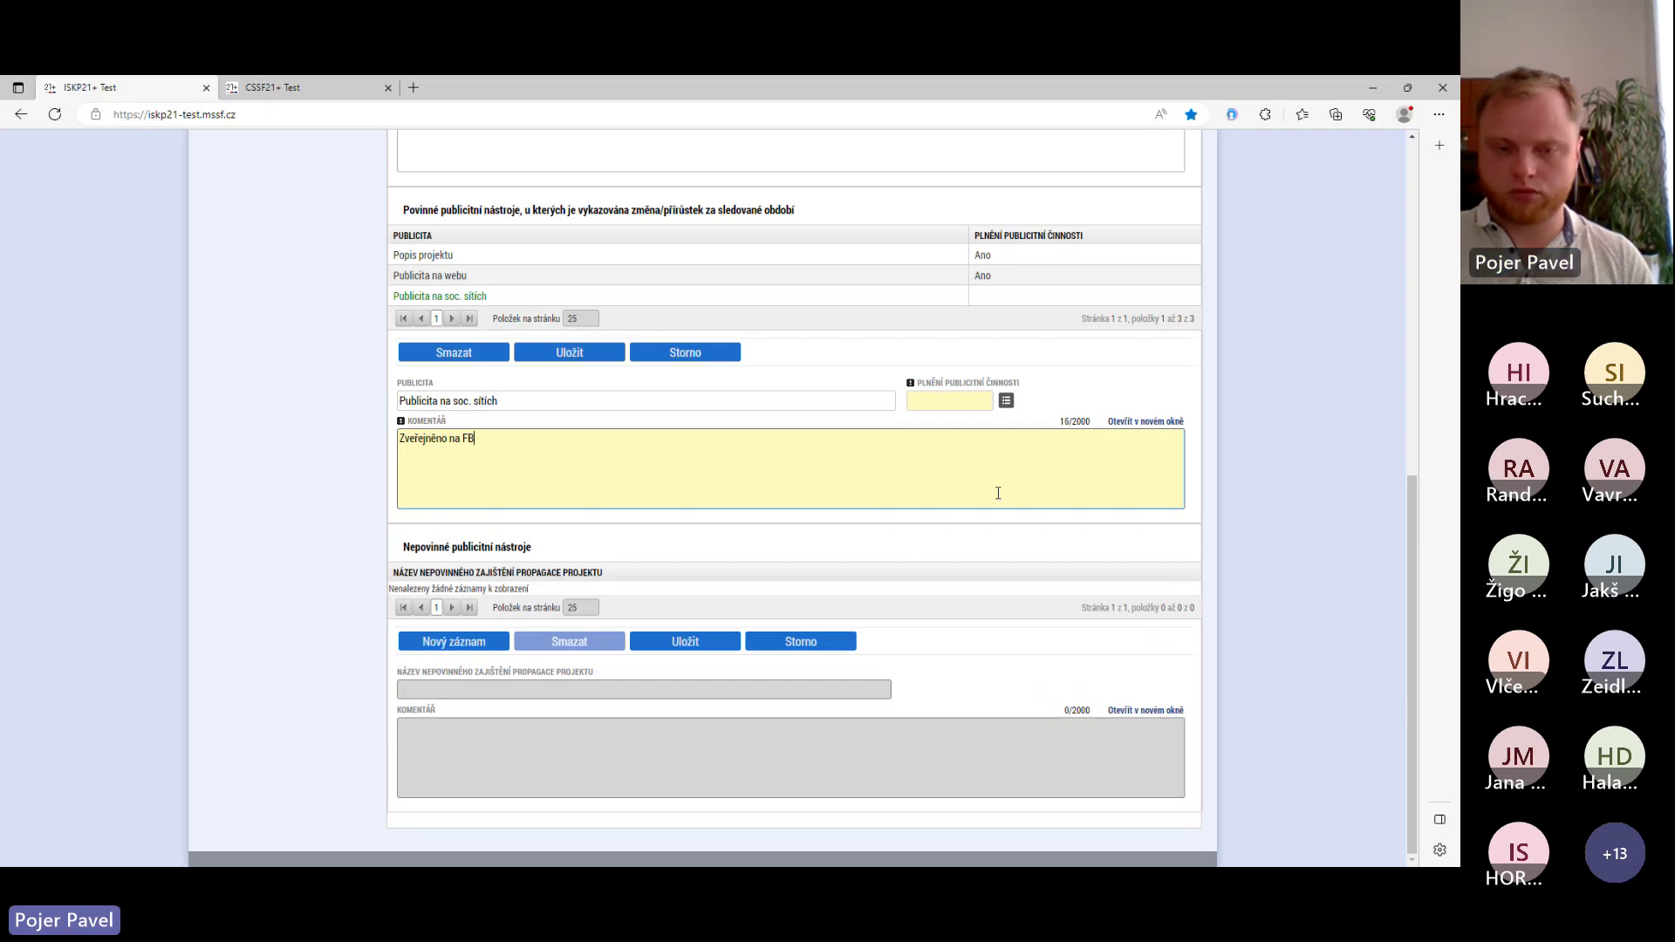
text(ú.)
click(1006, 400)
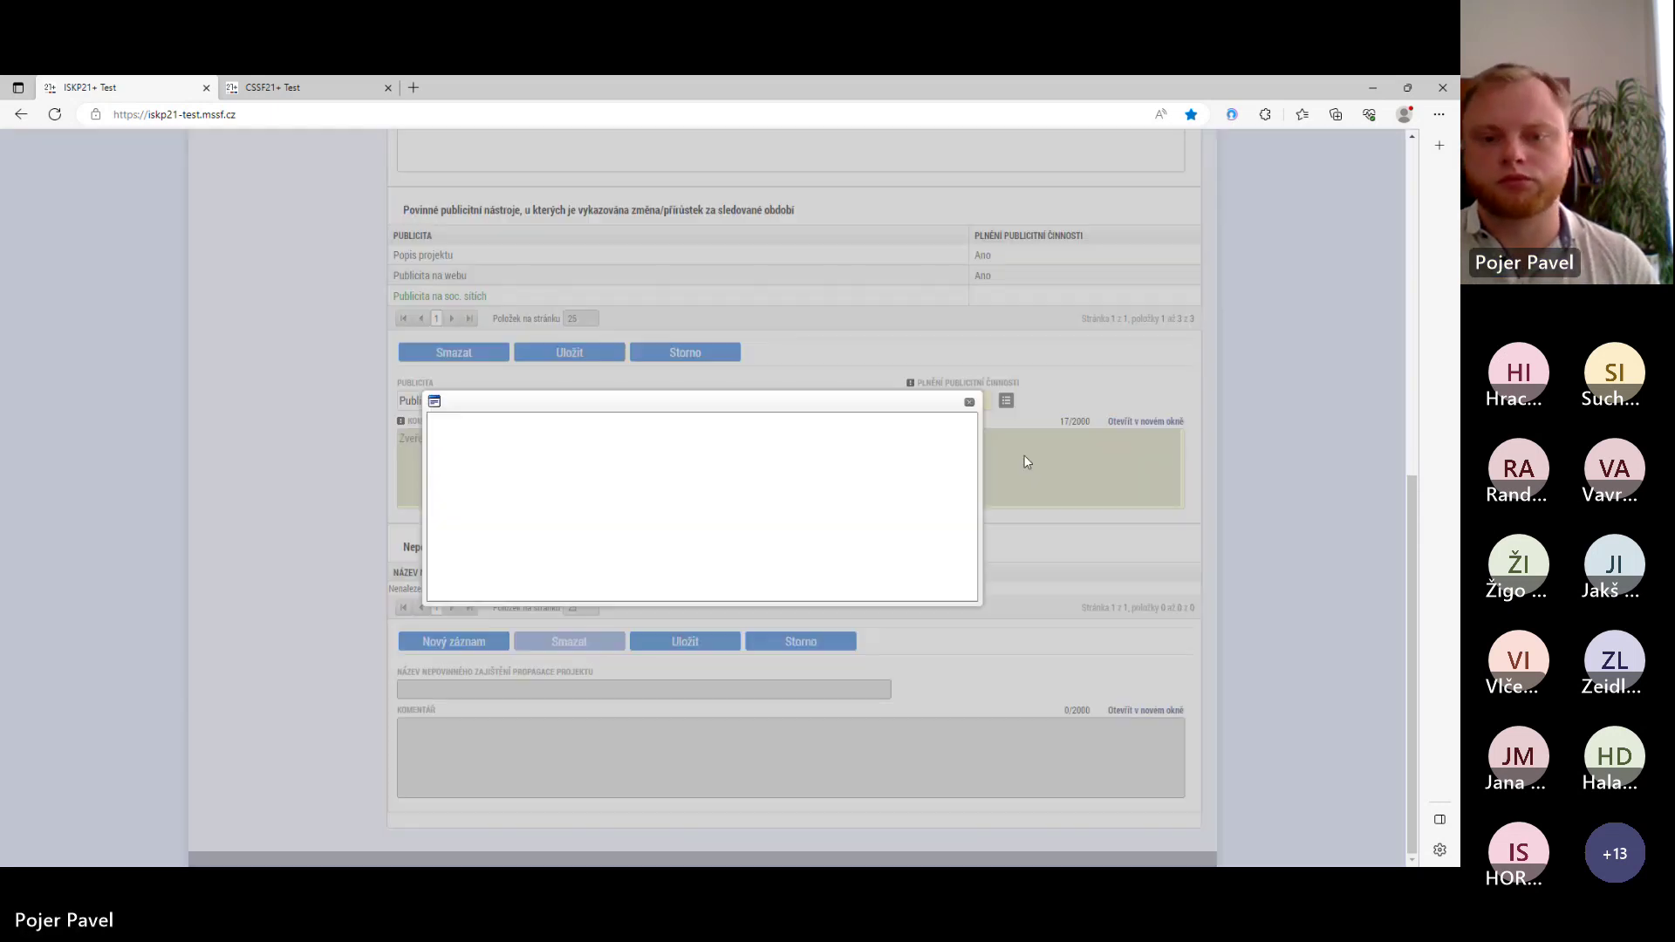
click(467, 419)
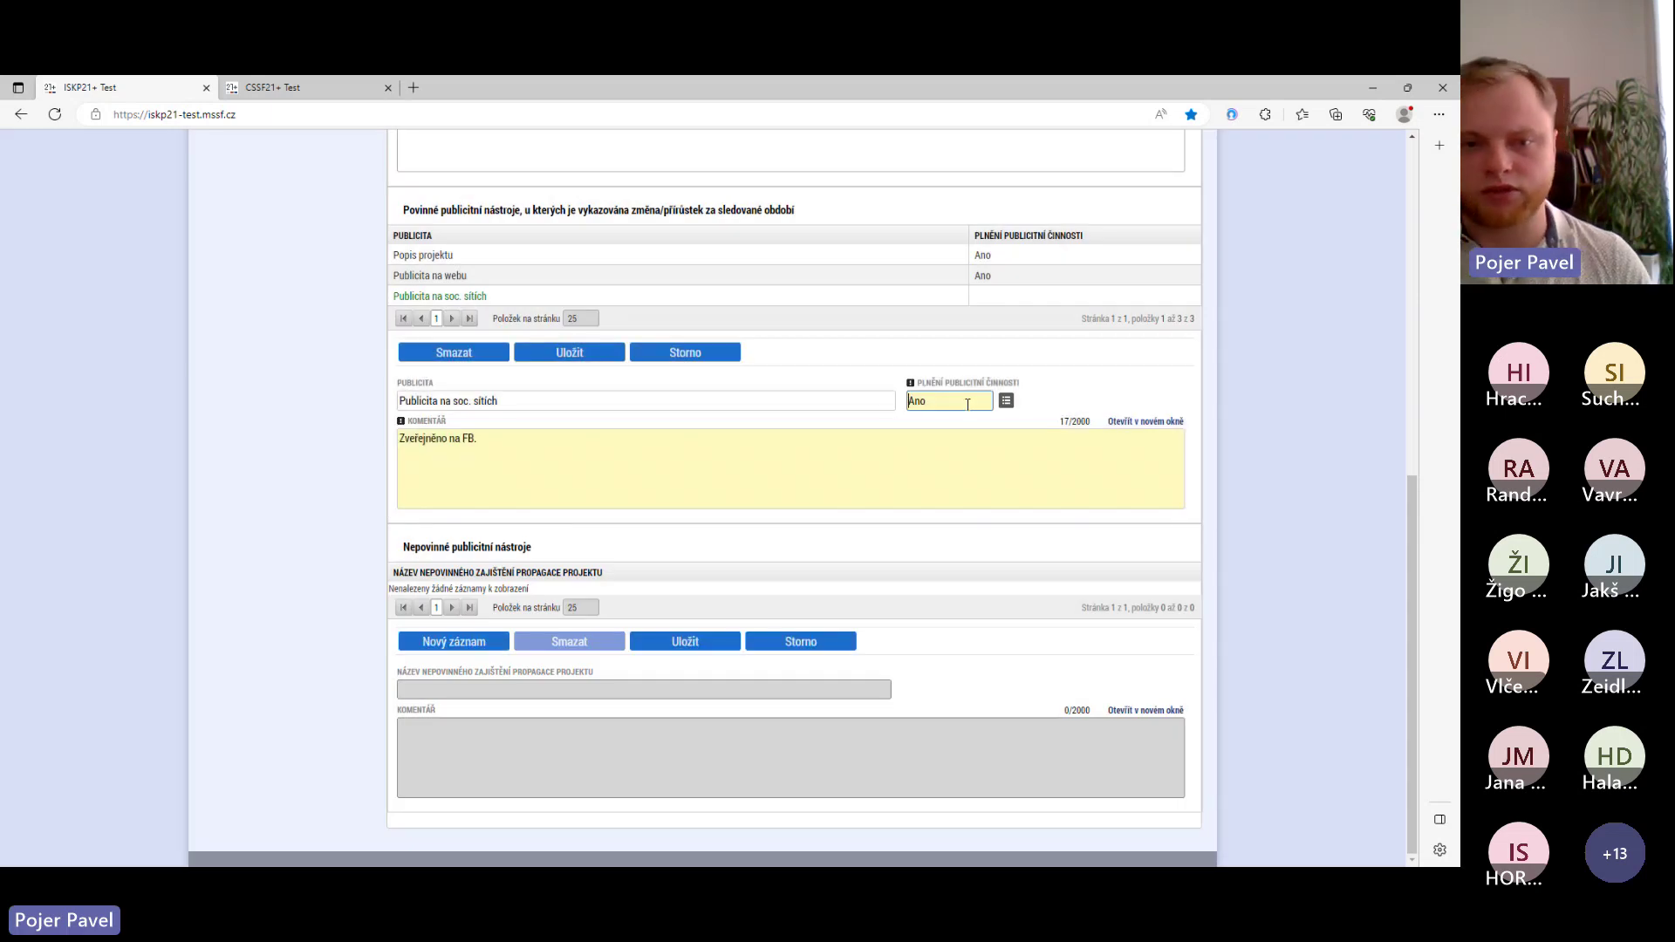
click(579, 353)
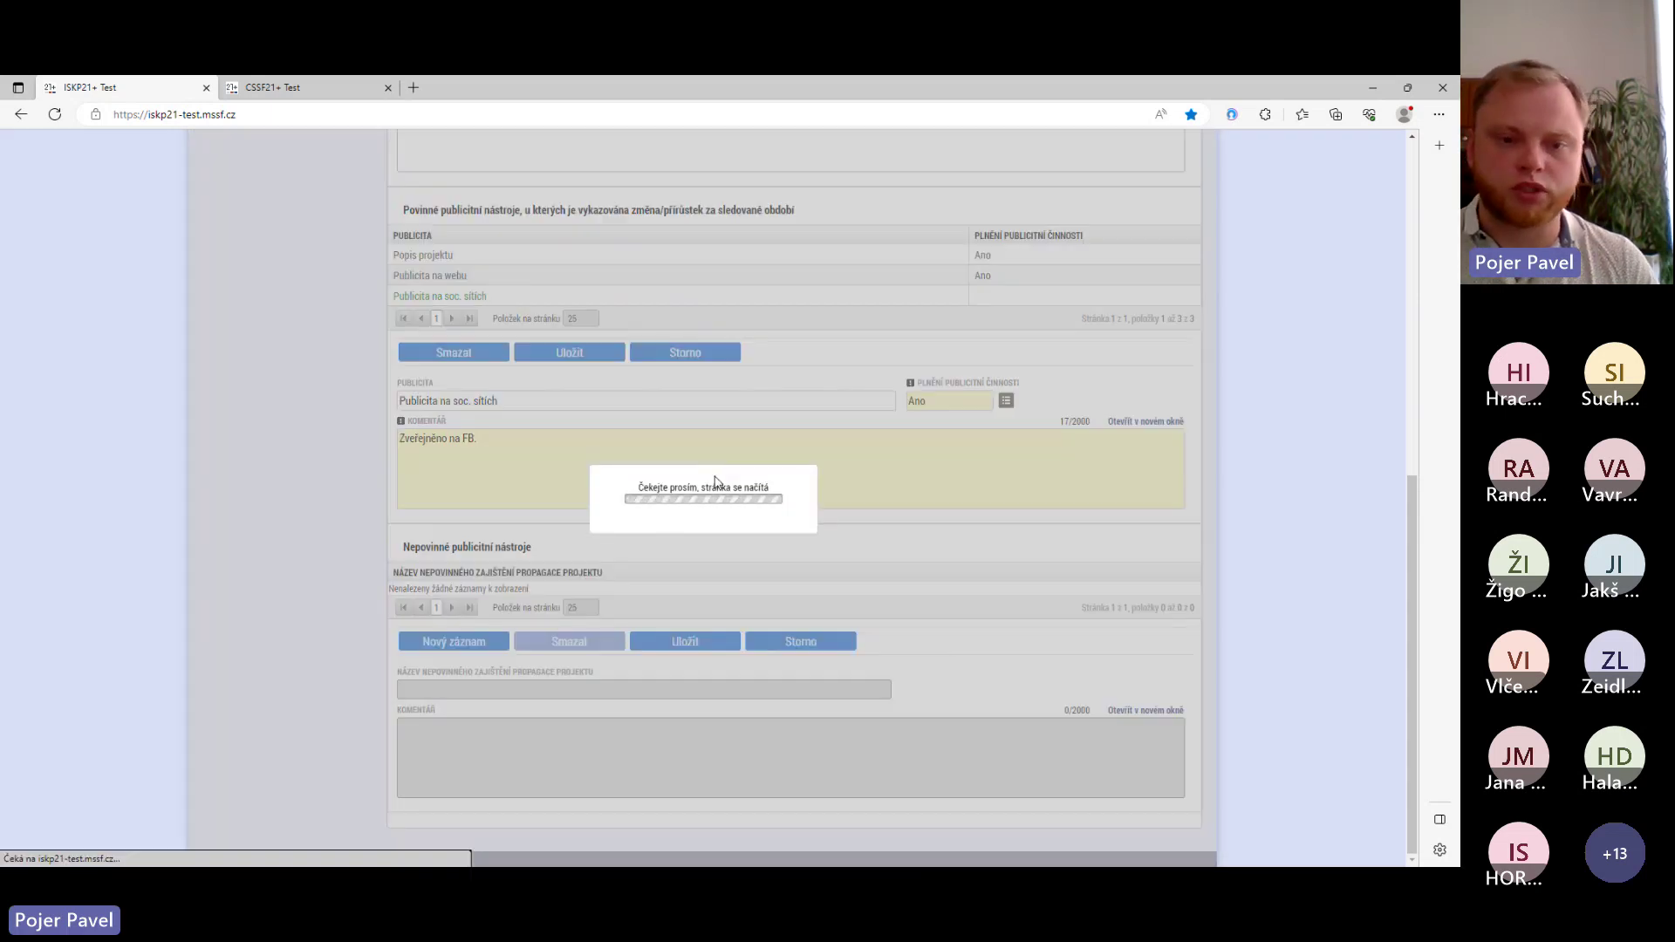
scroll(471, 375, up, 5)
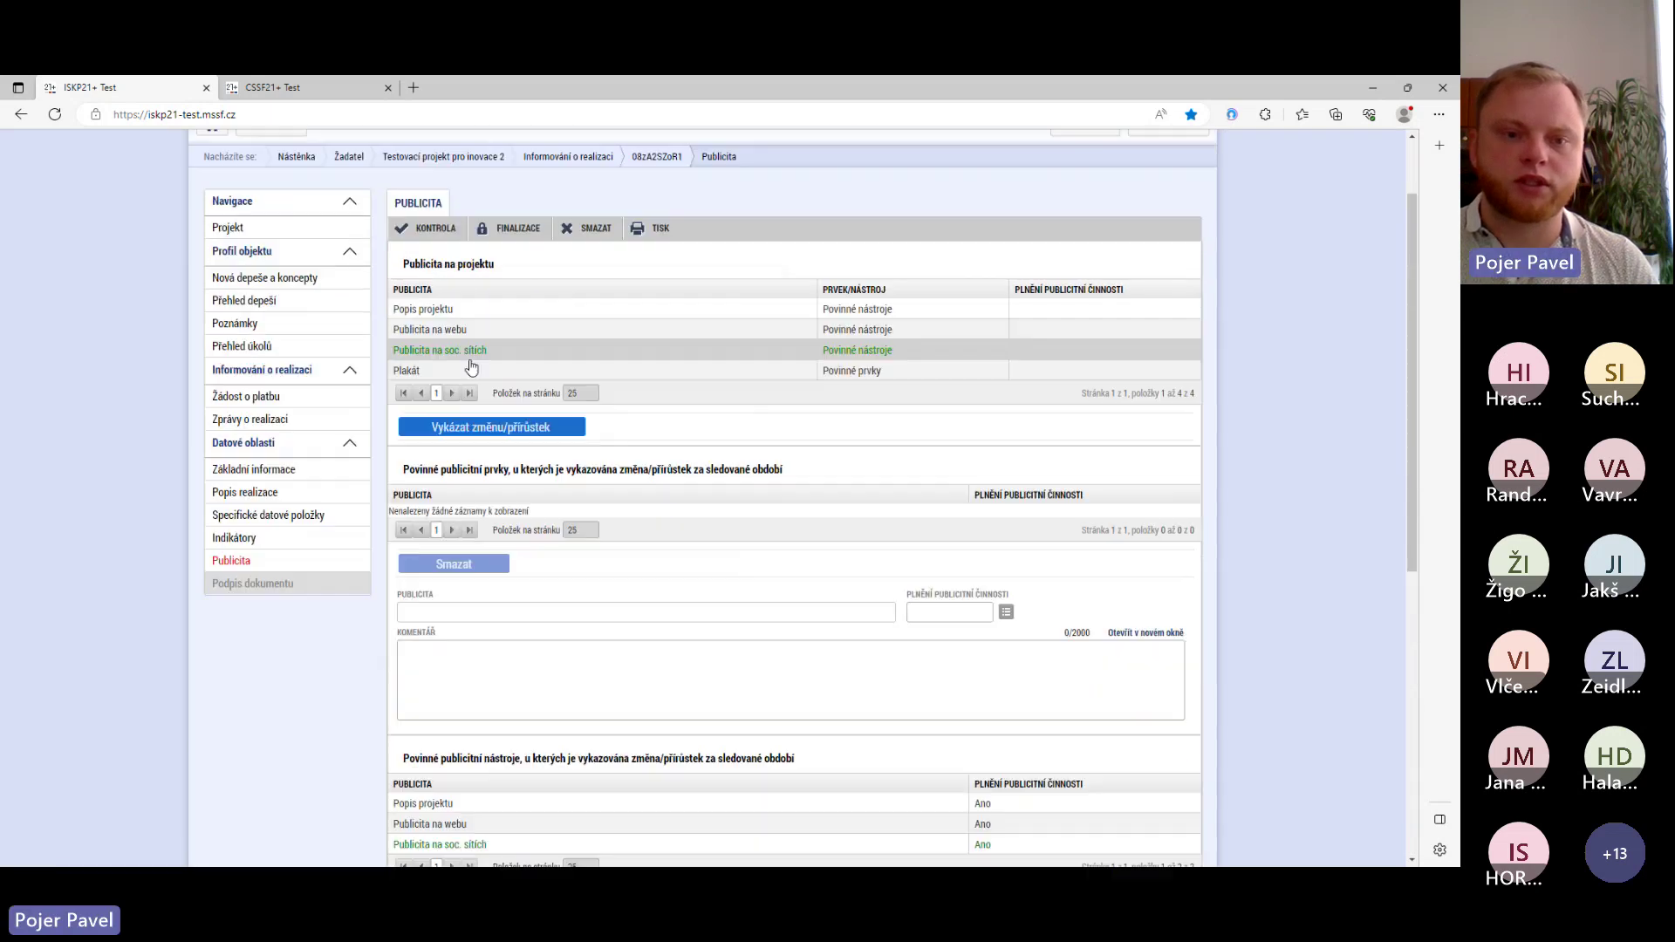
- Select the Plakát item and scroll through the saved publicity entries
click(471, 370)
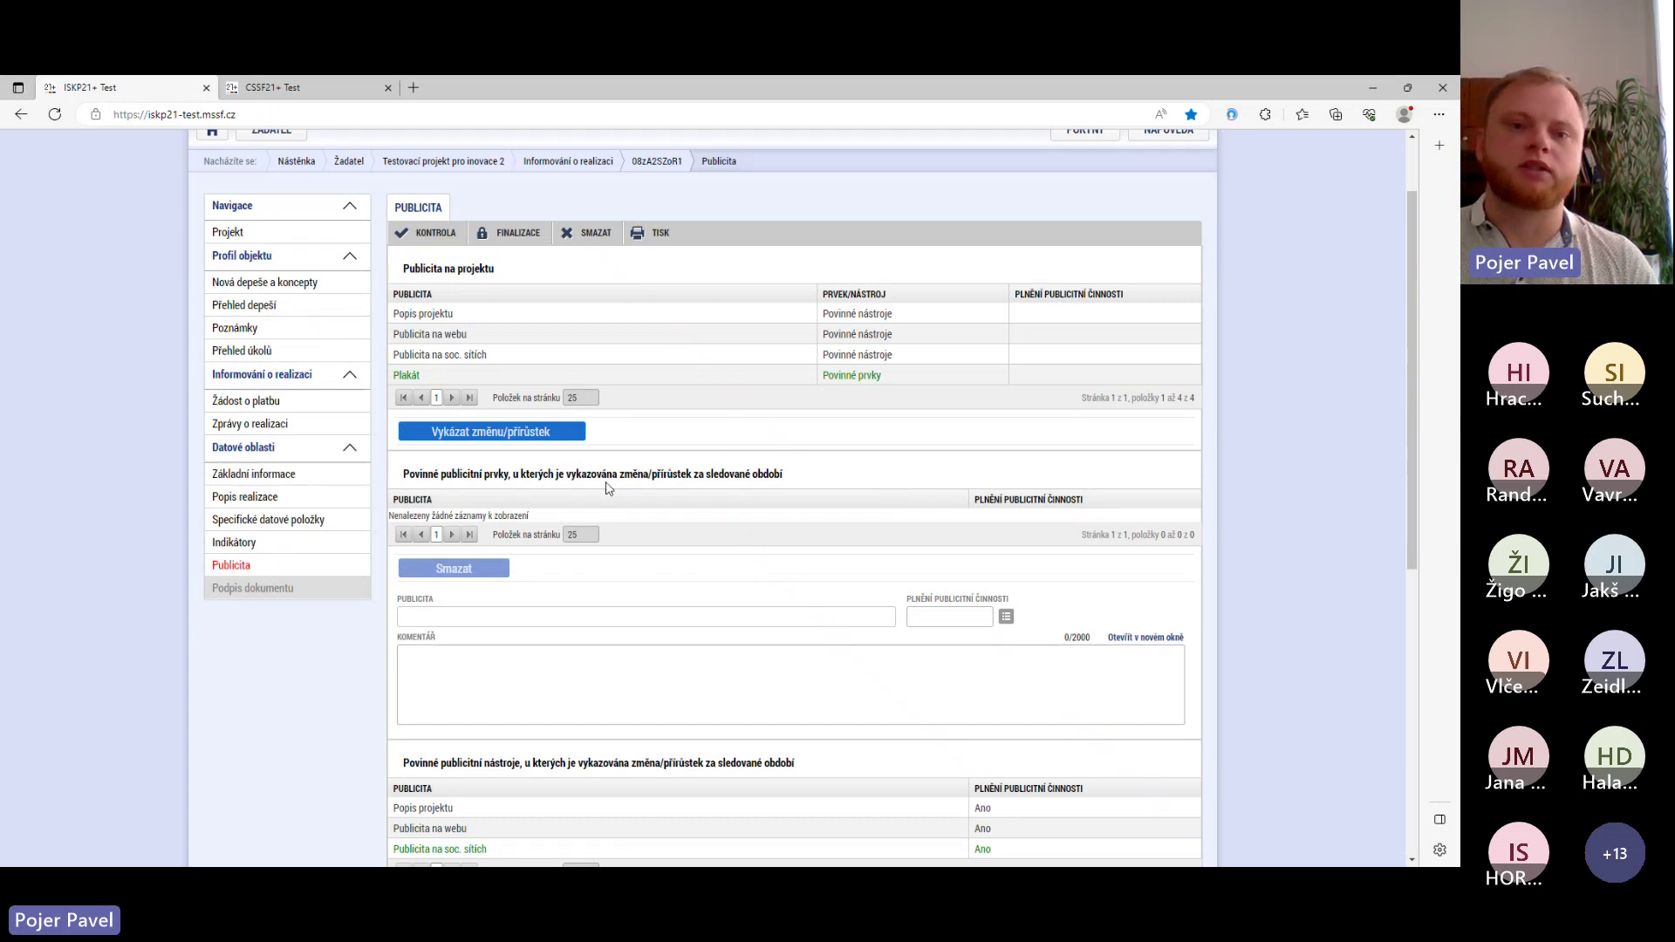
scroll(605, 494, down, 3)
scroll(604, 494, down, 3)
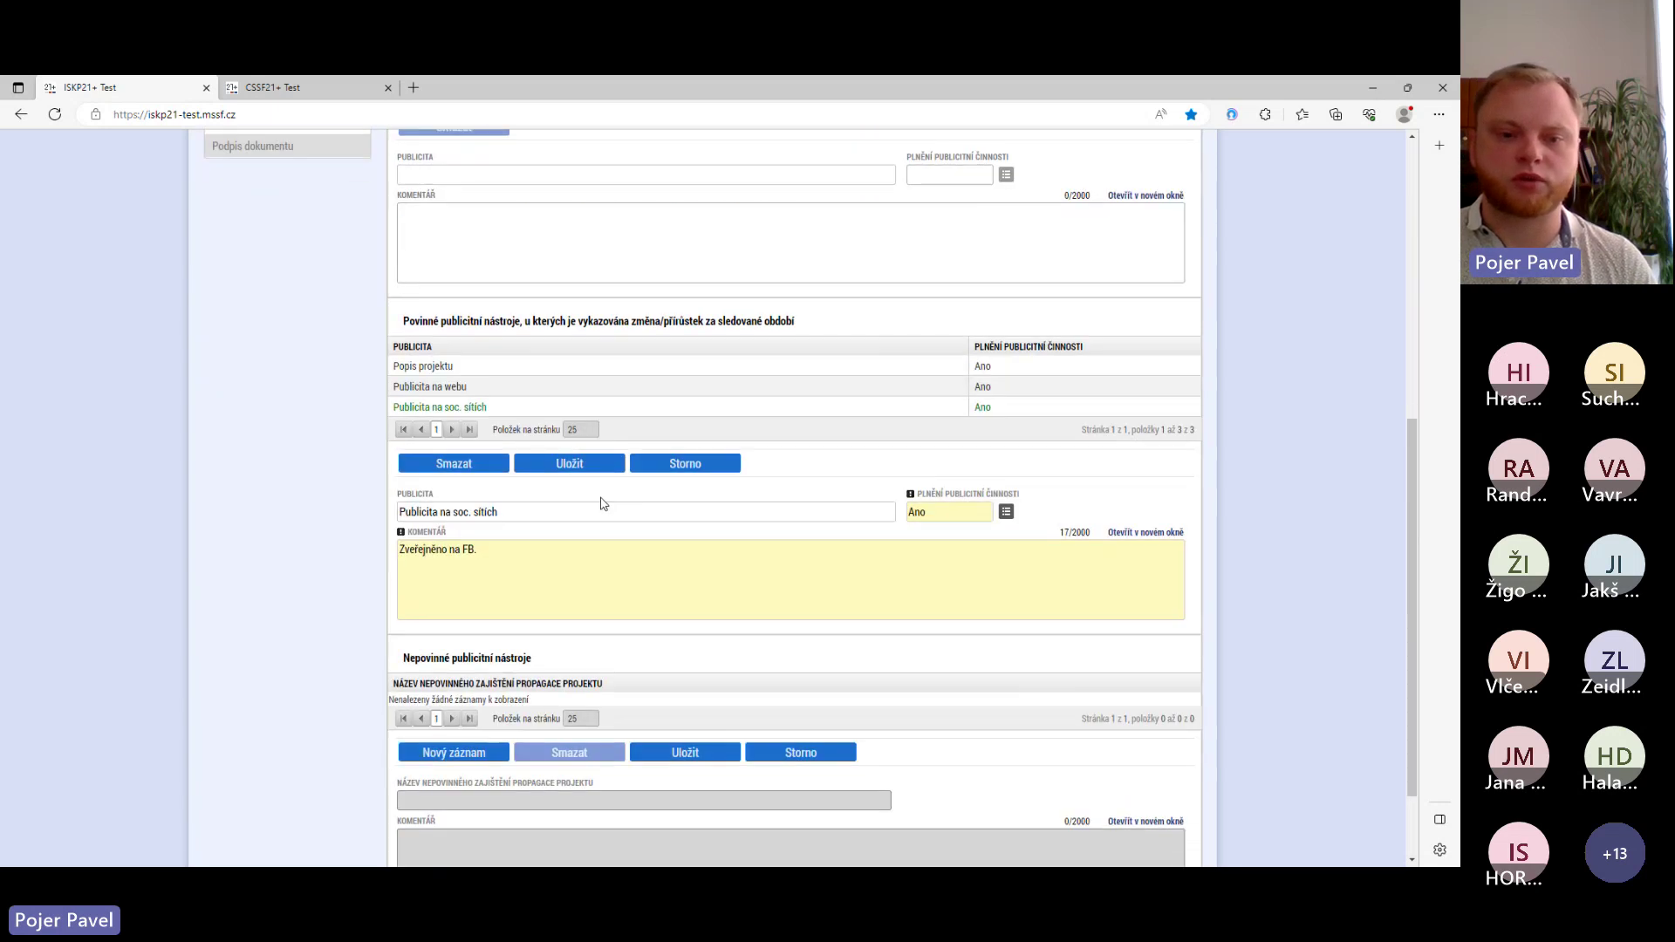
scroll(600, 504, down, 2)
scroll(598, 498, up, 6)
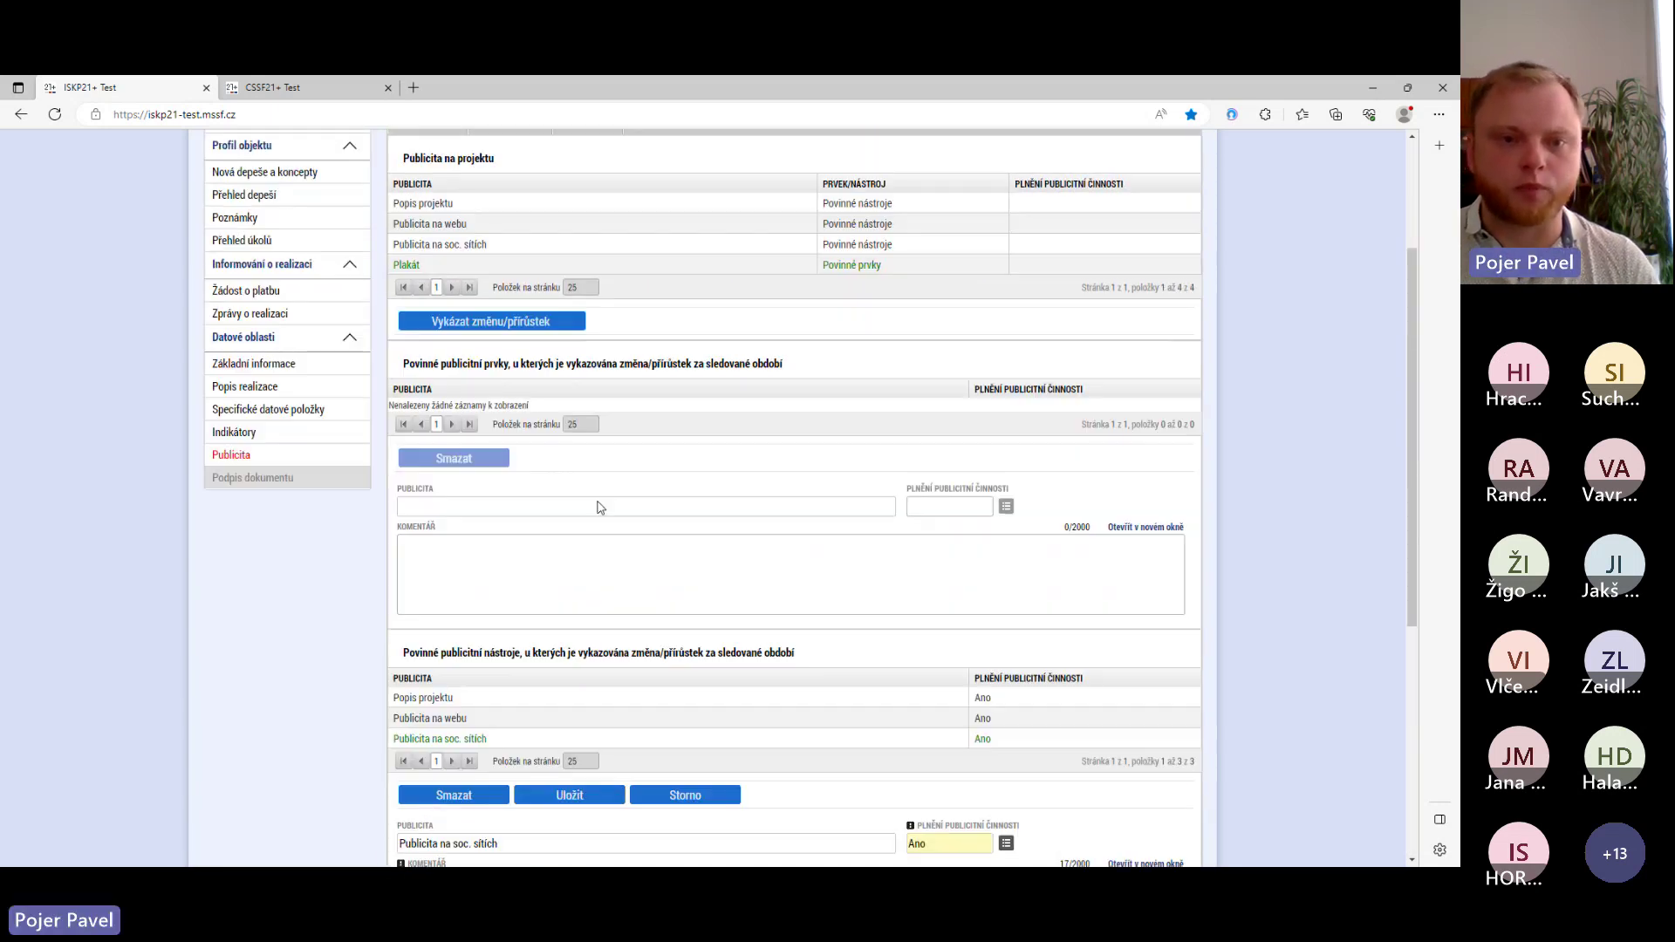
scroll(594, 515, down, 6)
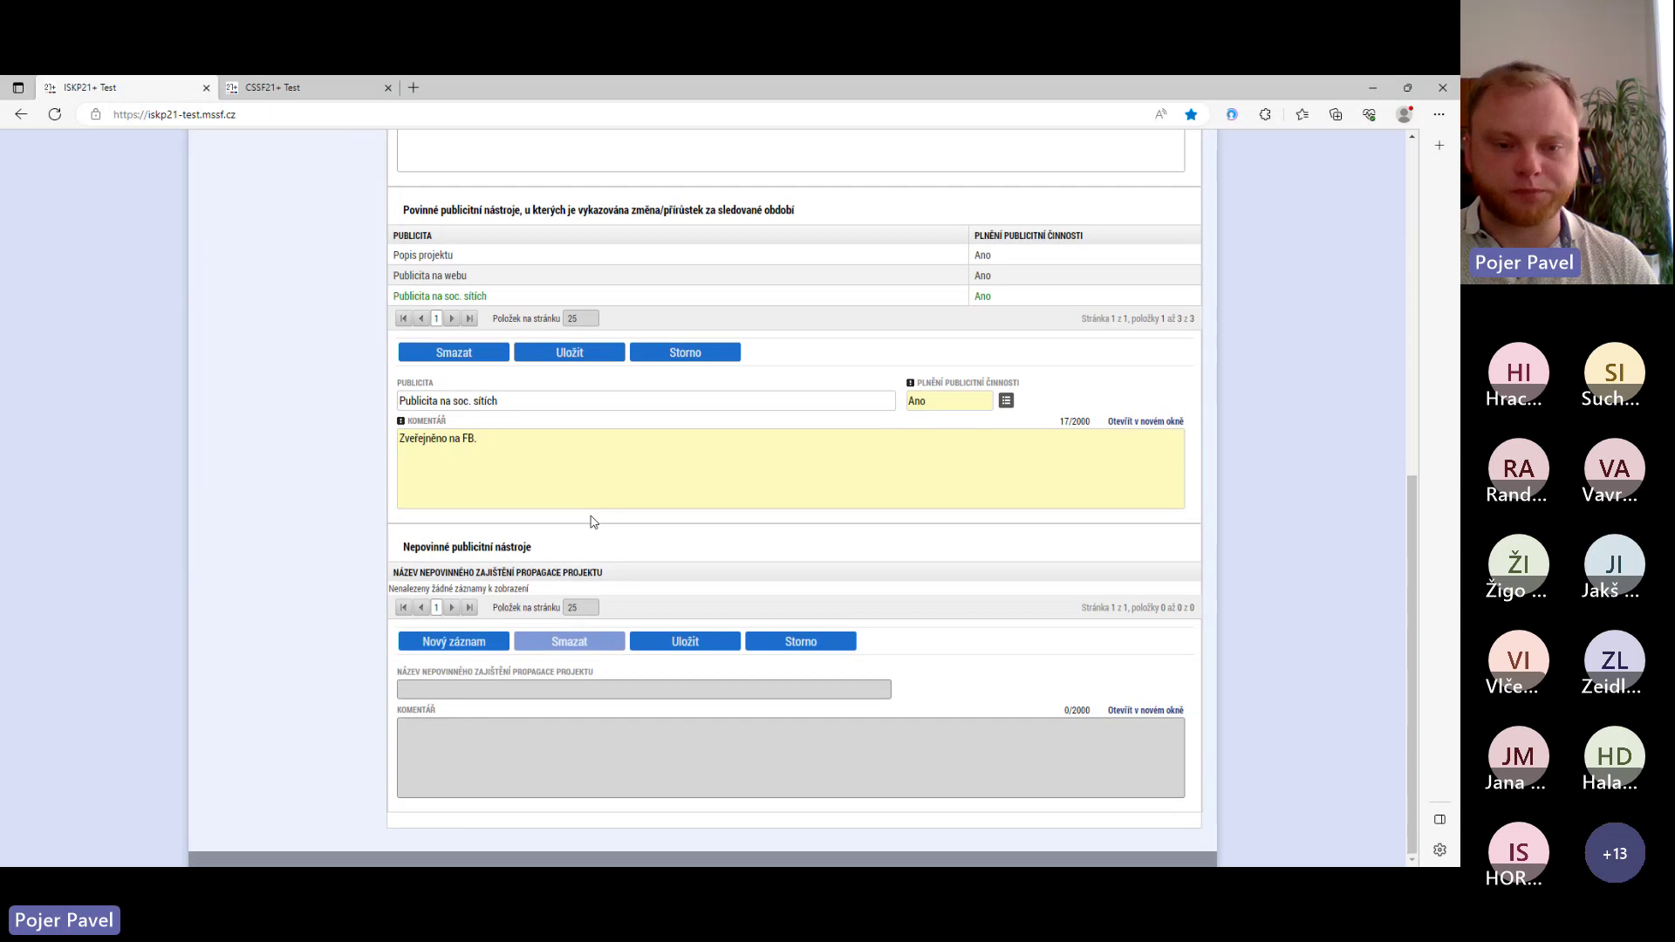
scroll(590, 523, up, 7)
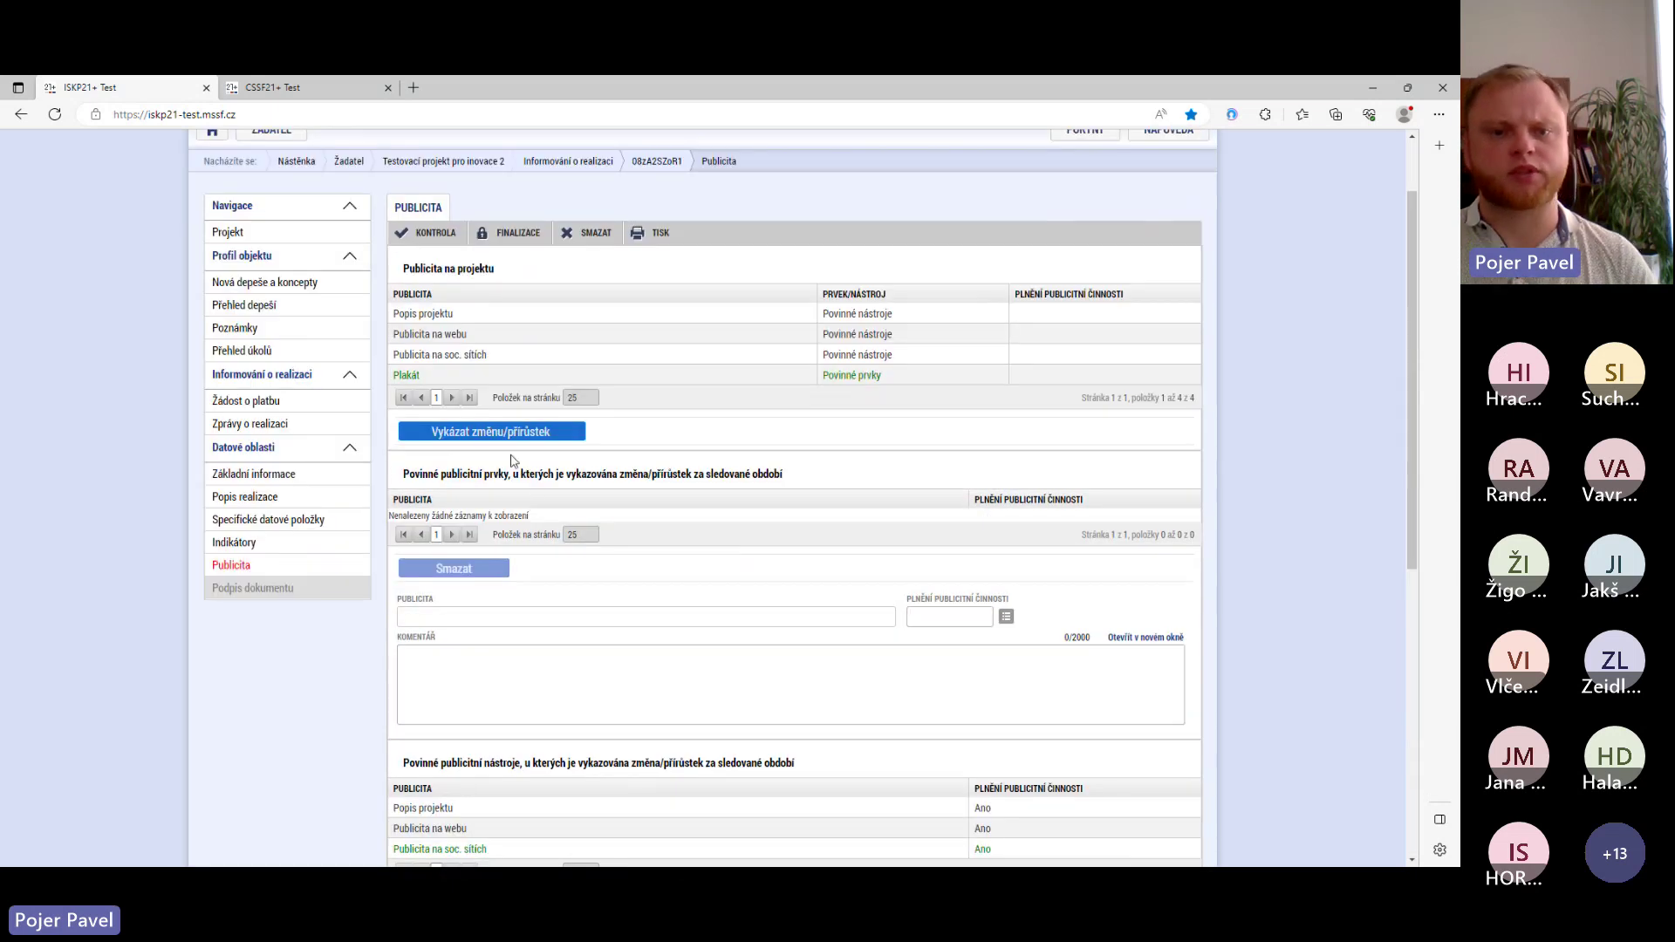
- Report Plakát as fulfilled (Ano) with comment 'Plakát zveřejněn na sídle projektu ve veřejně přístupném místě.'
click(461, 437)
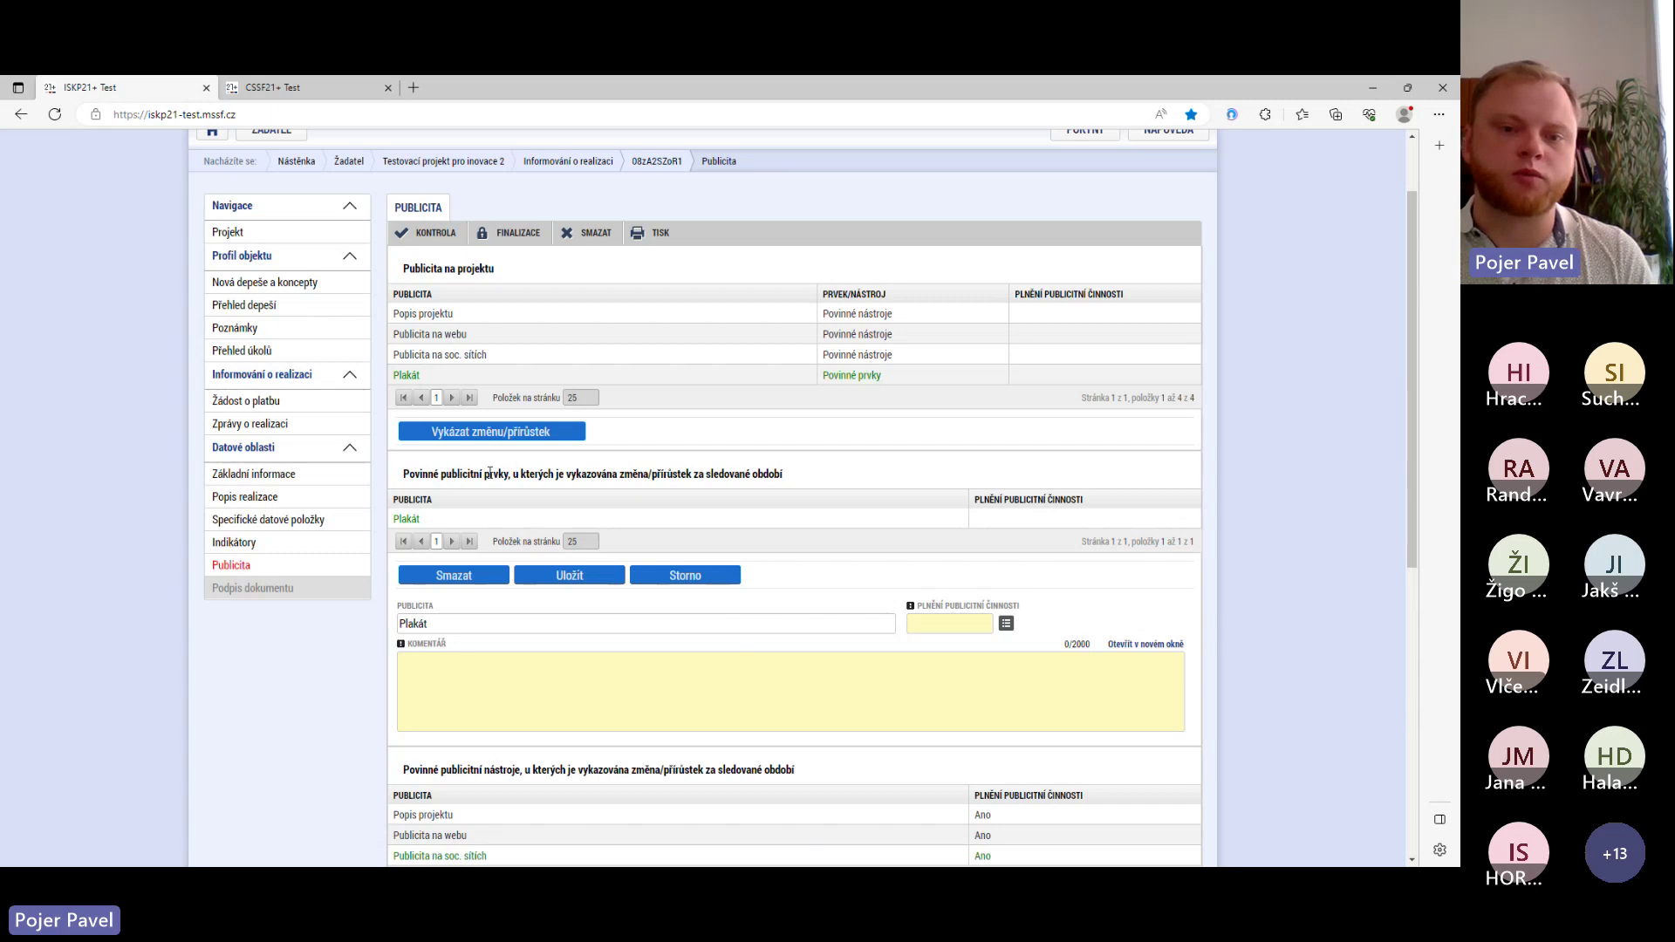
scroll(495, 503, down, 5)
scroll(495, 504, down, 2)
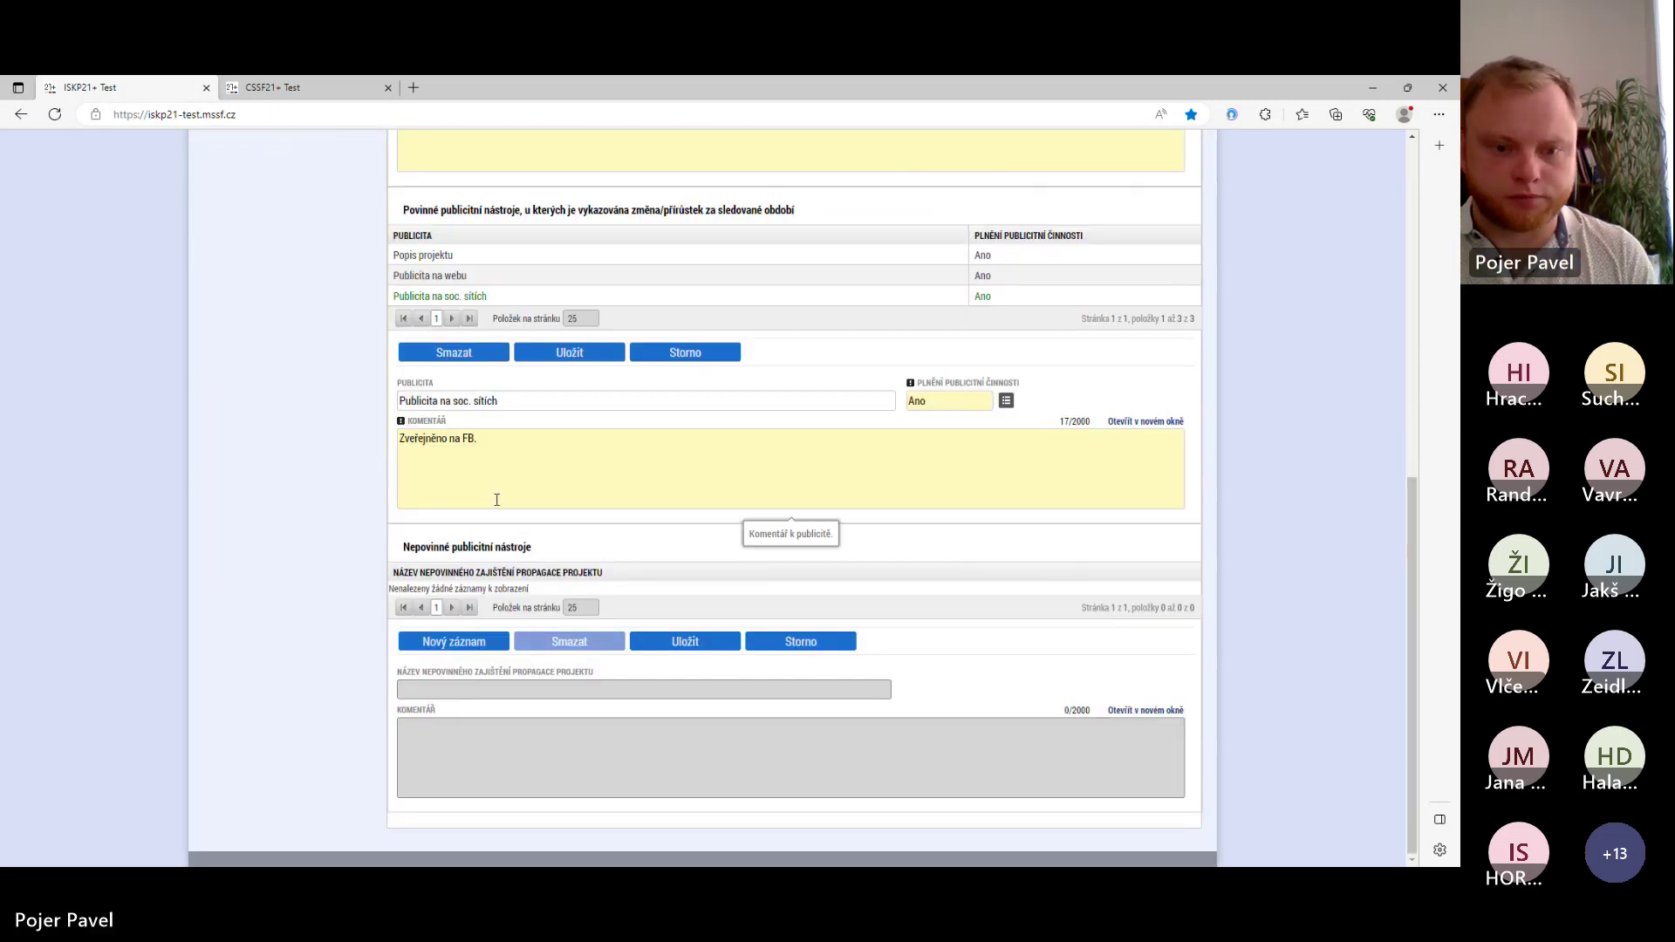
scroll(506, 493, up, 4)
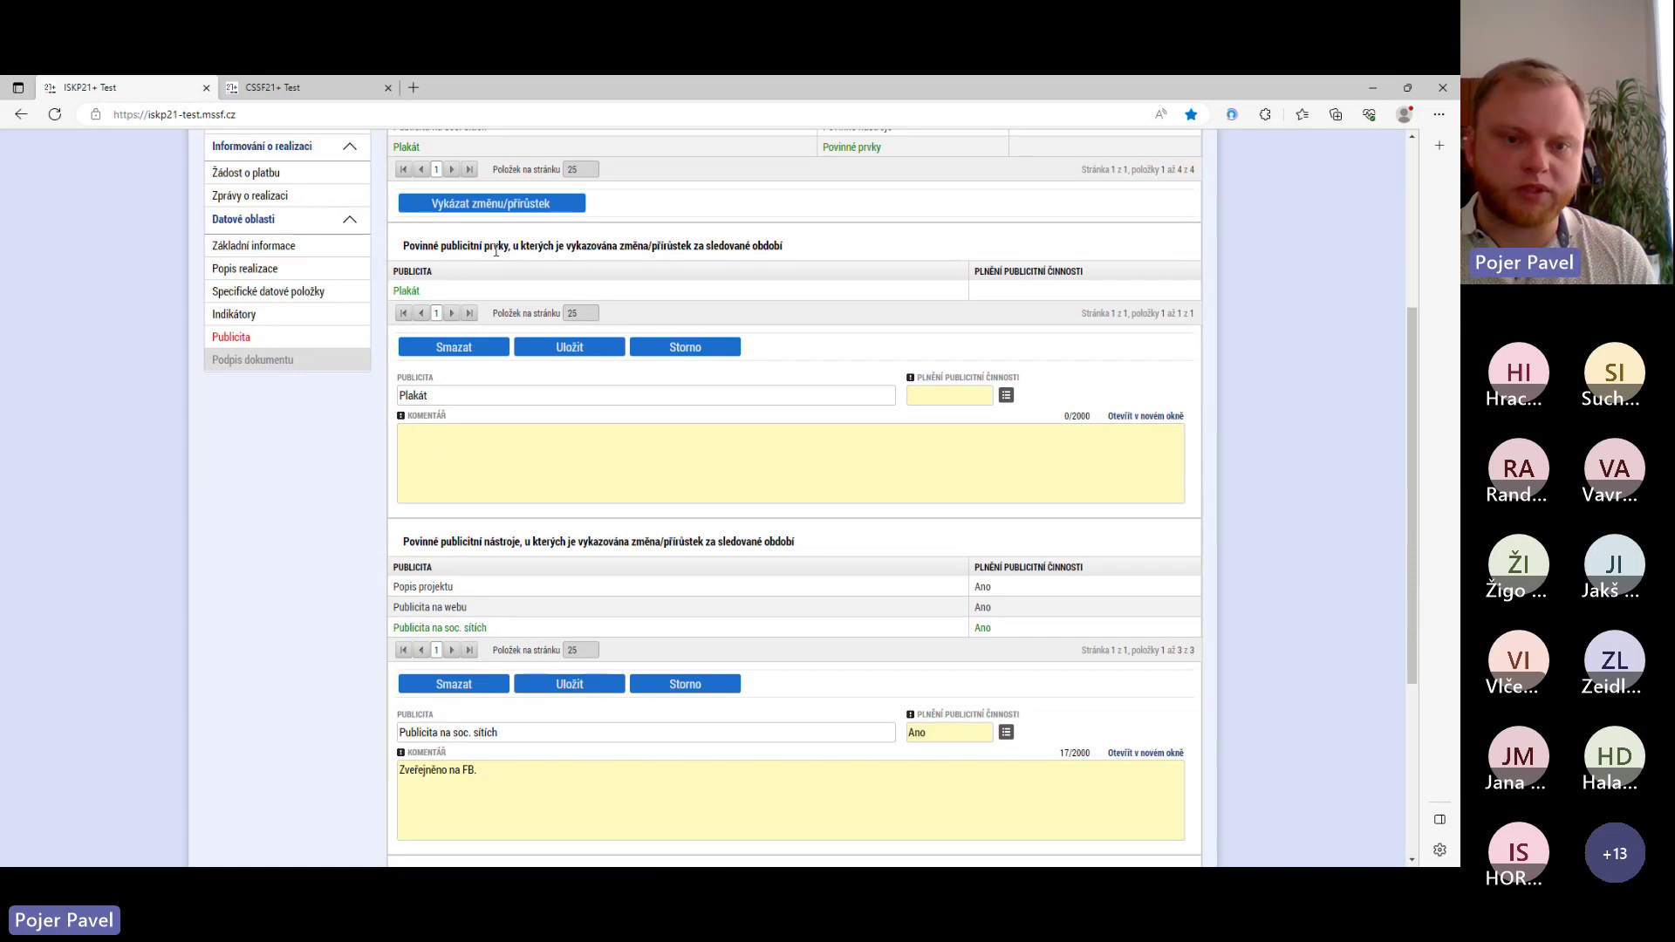
click(469, 432)
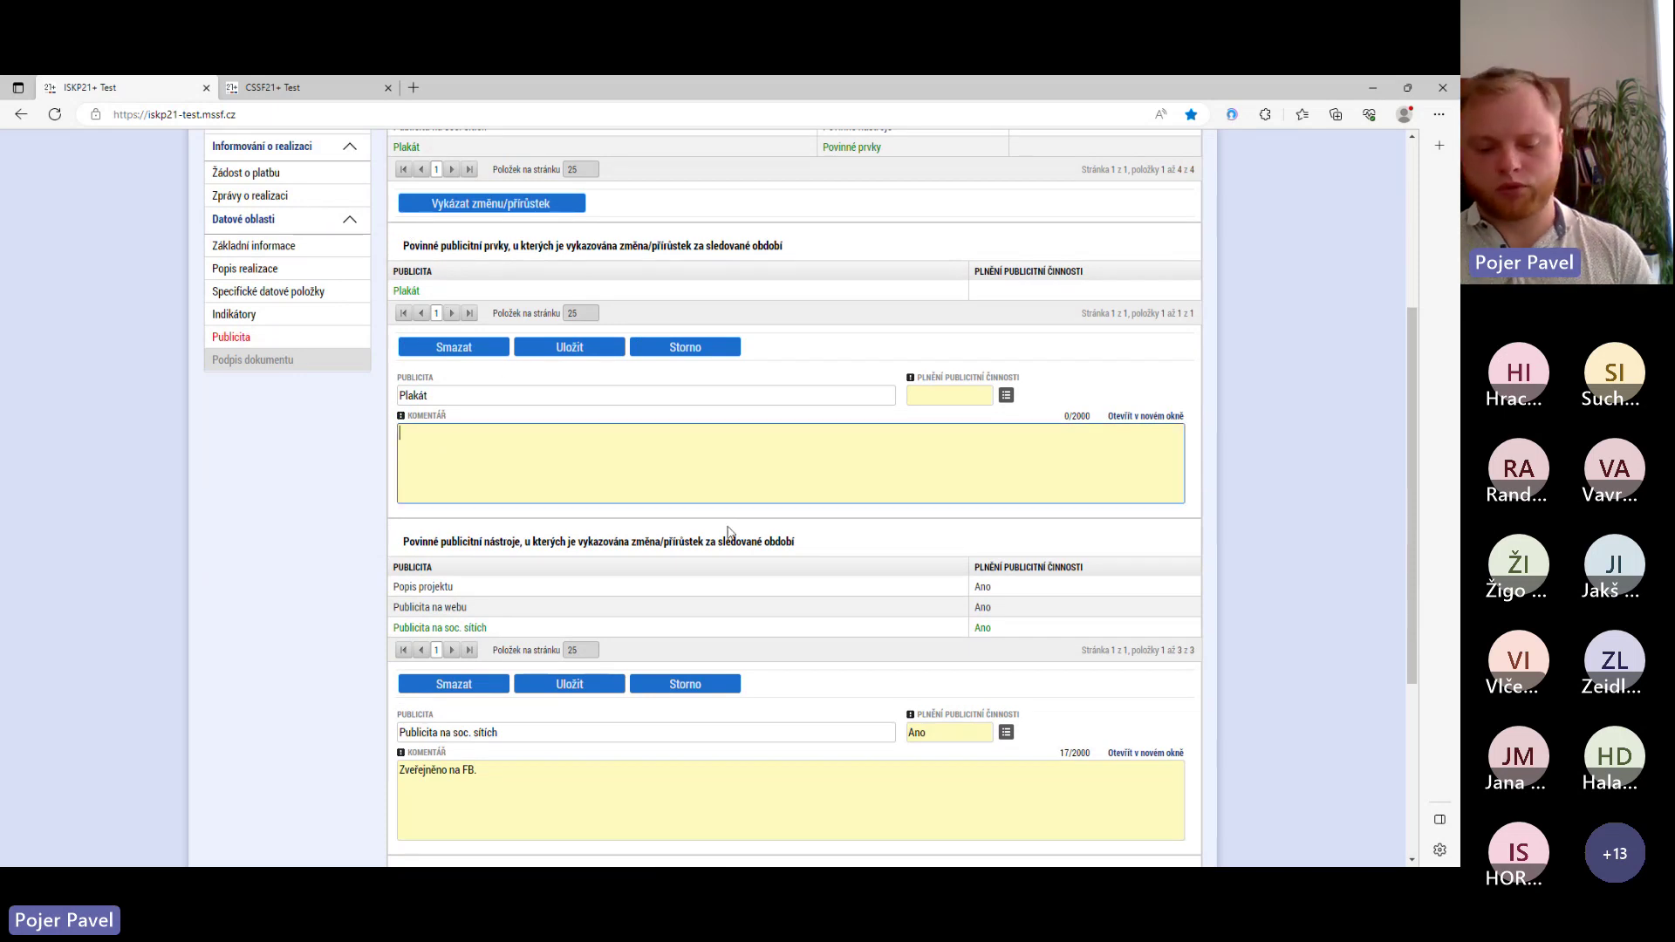
text(Plaká)
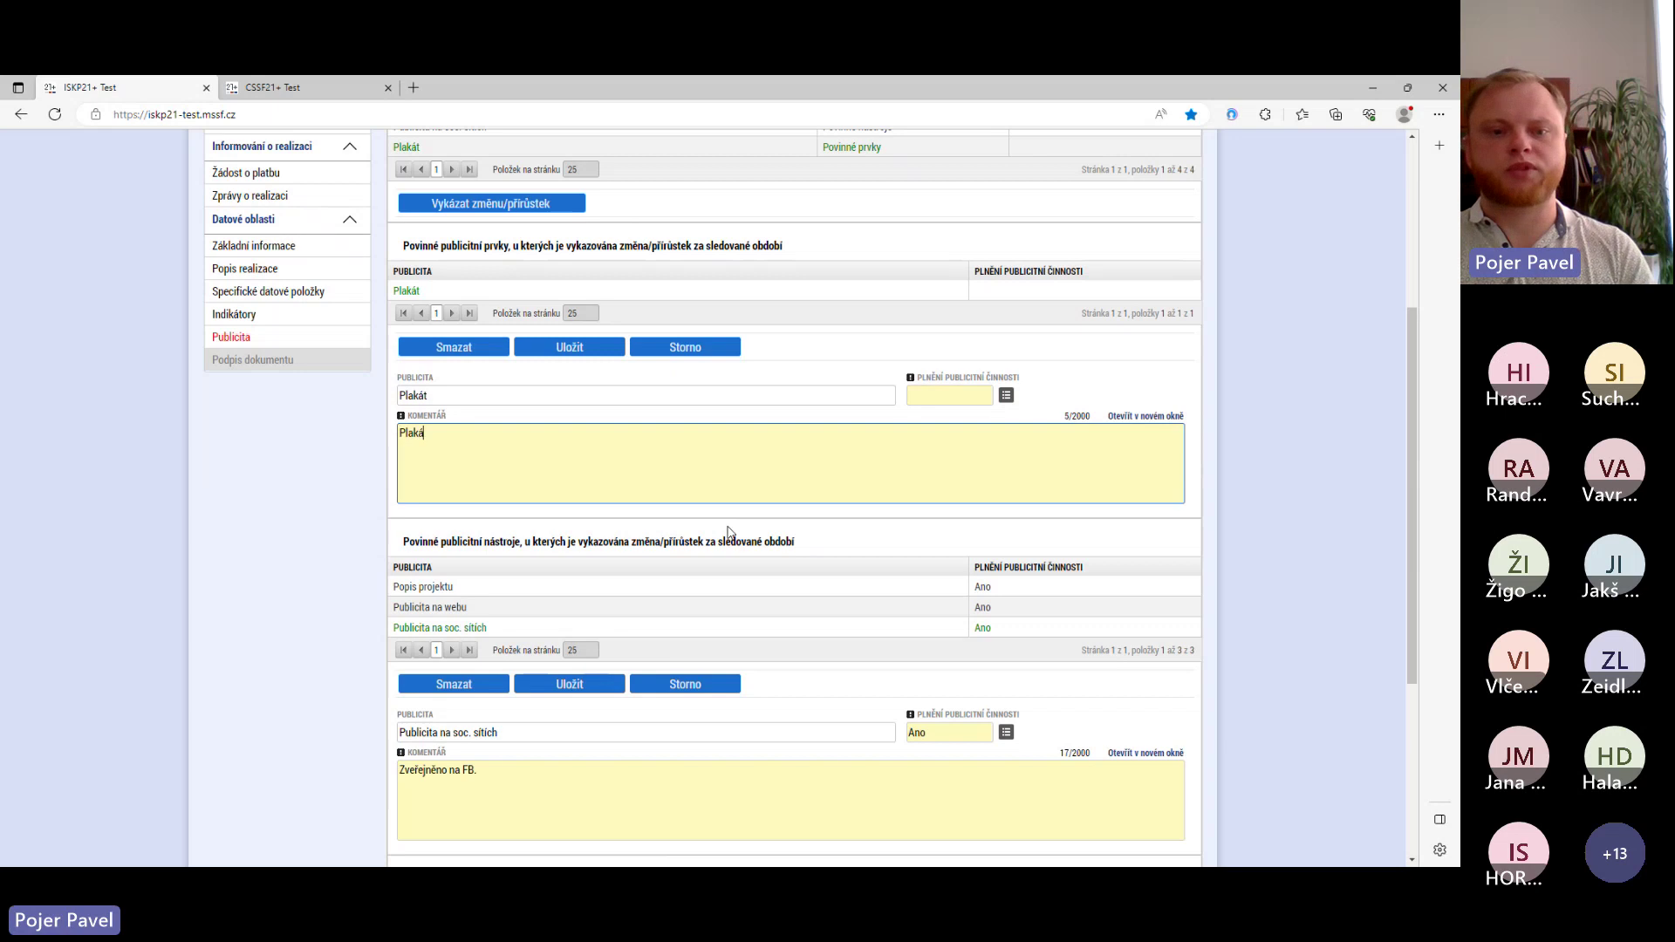
text(t zveřejněn)
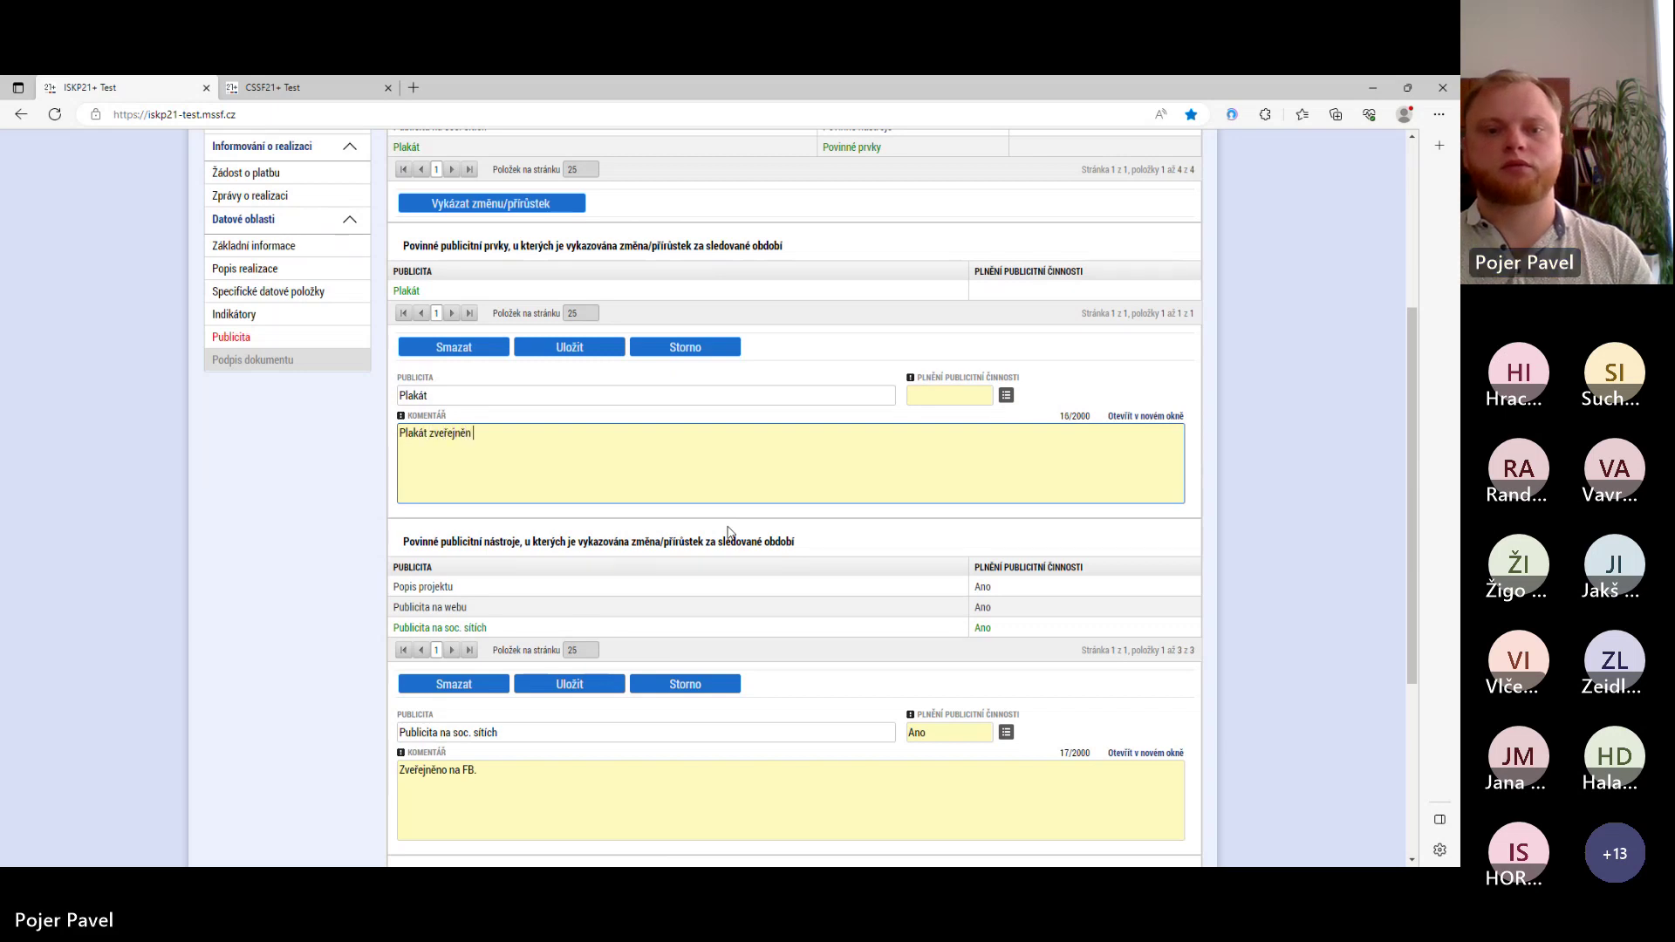
text( na sídle po )
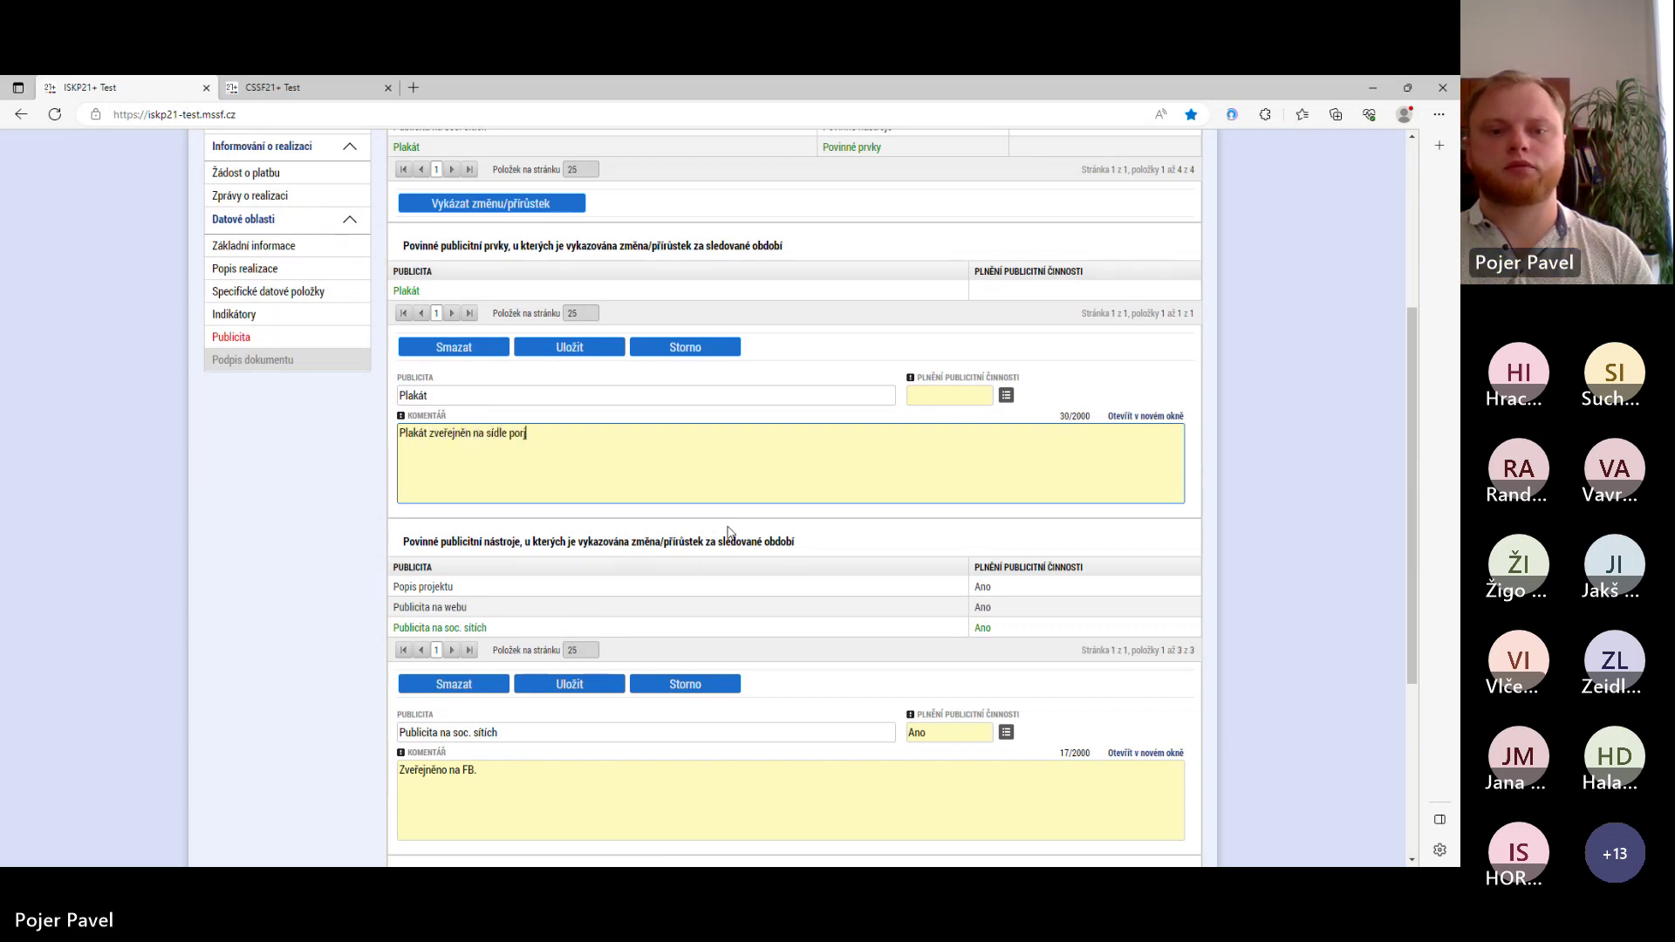
text(rojektu ve veřejně přístupn)
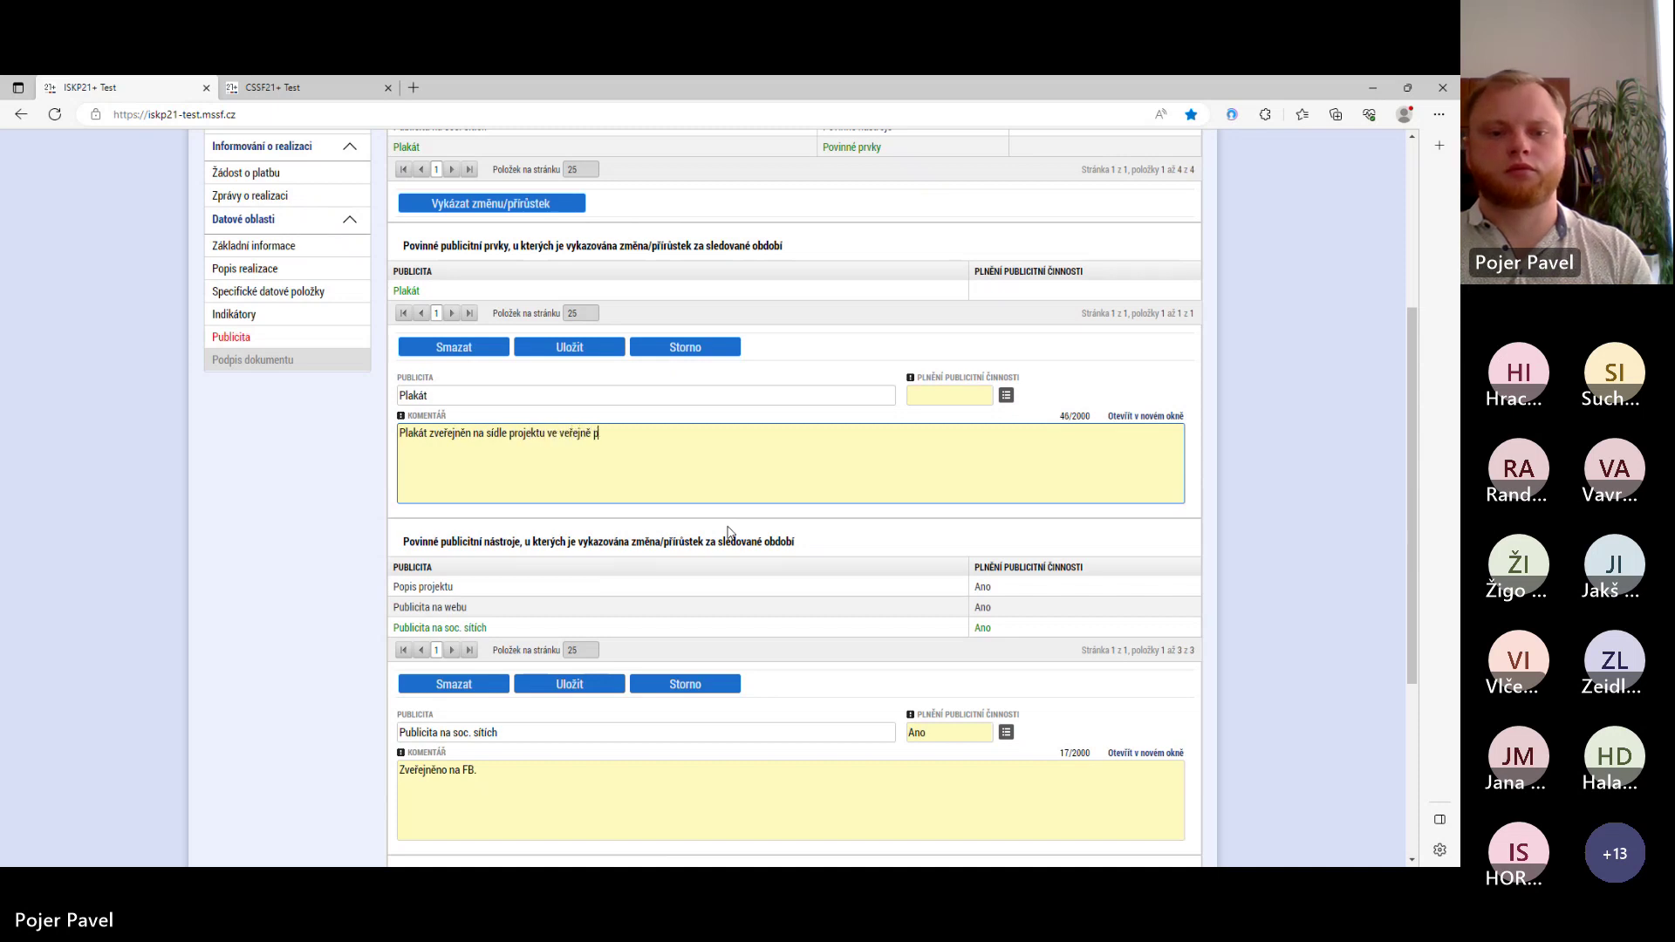
text(ístě.)
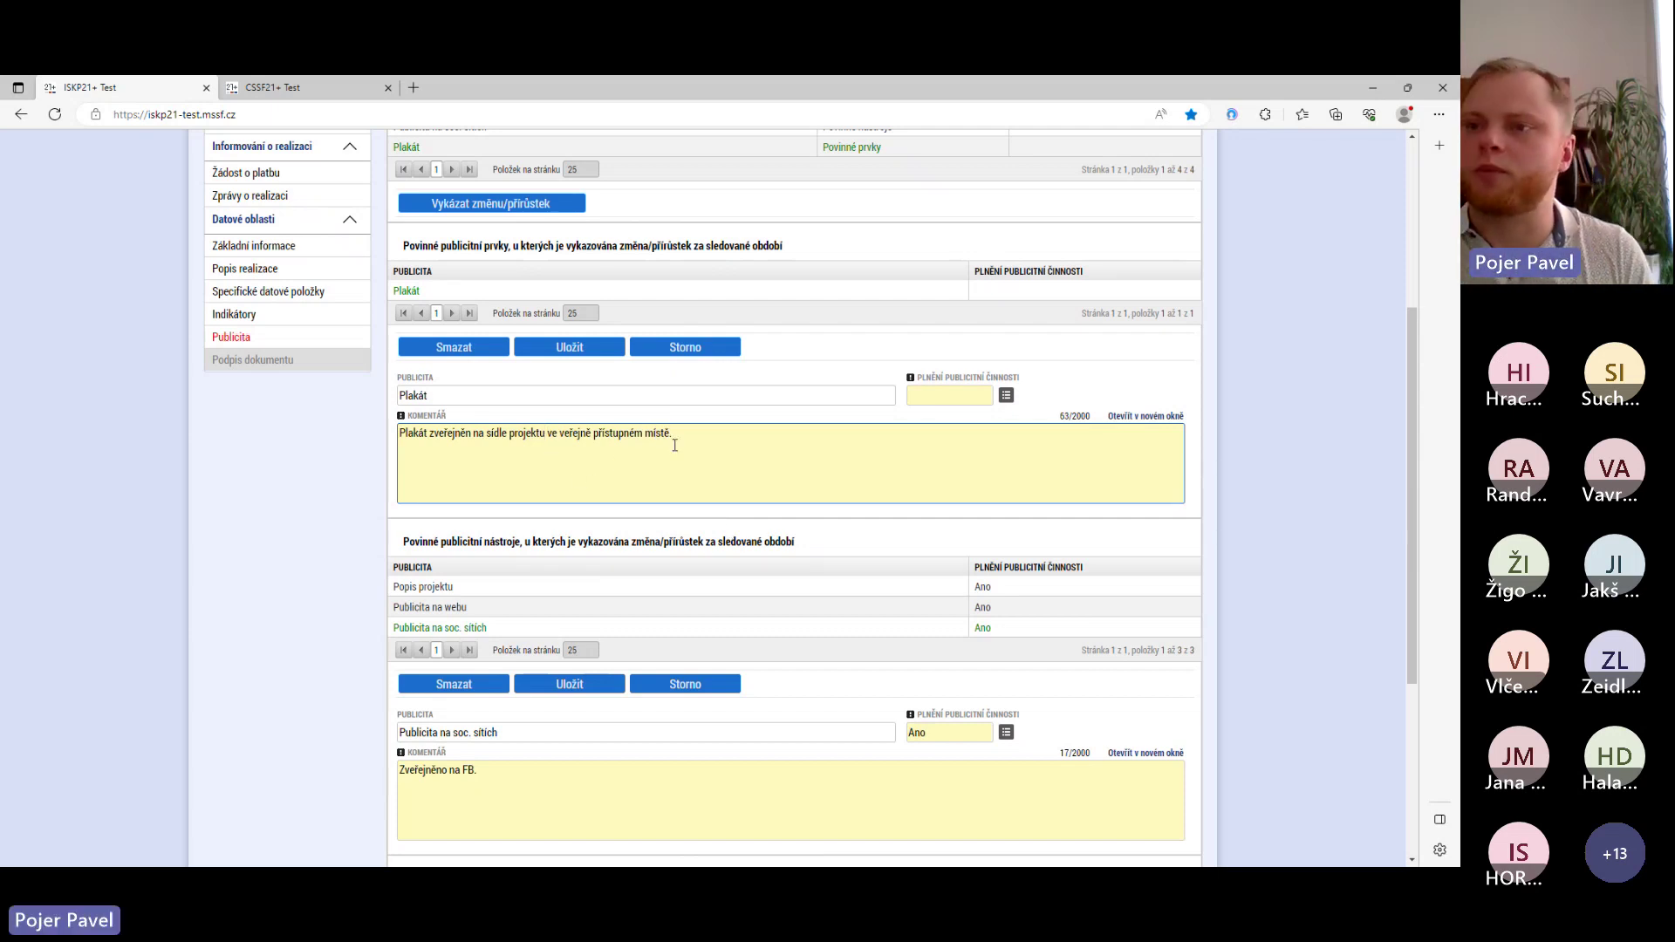
click(1006, 396)
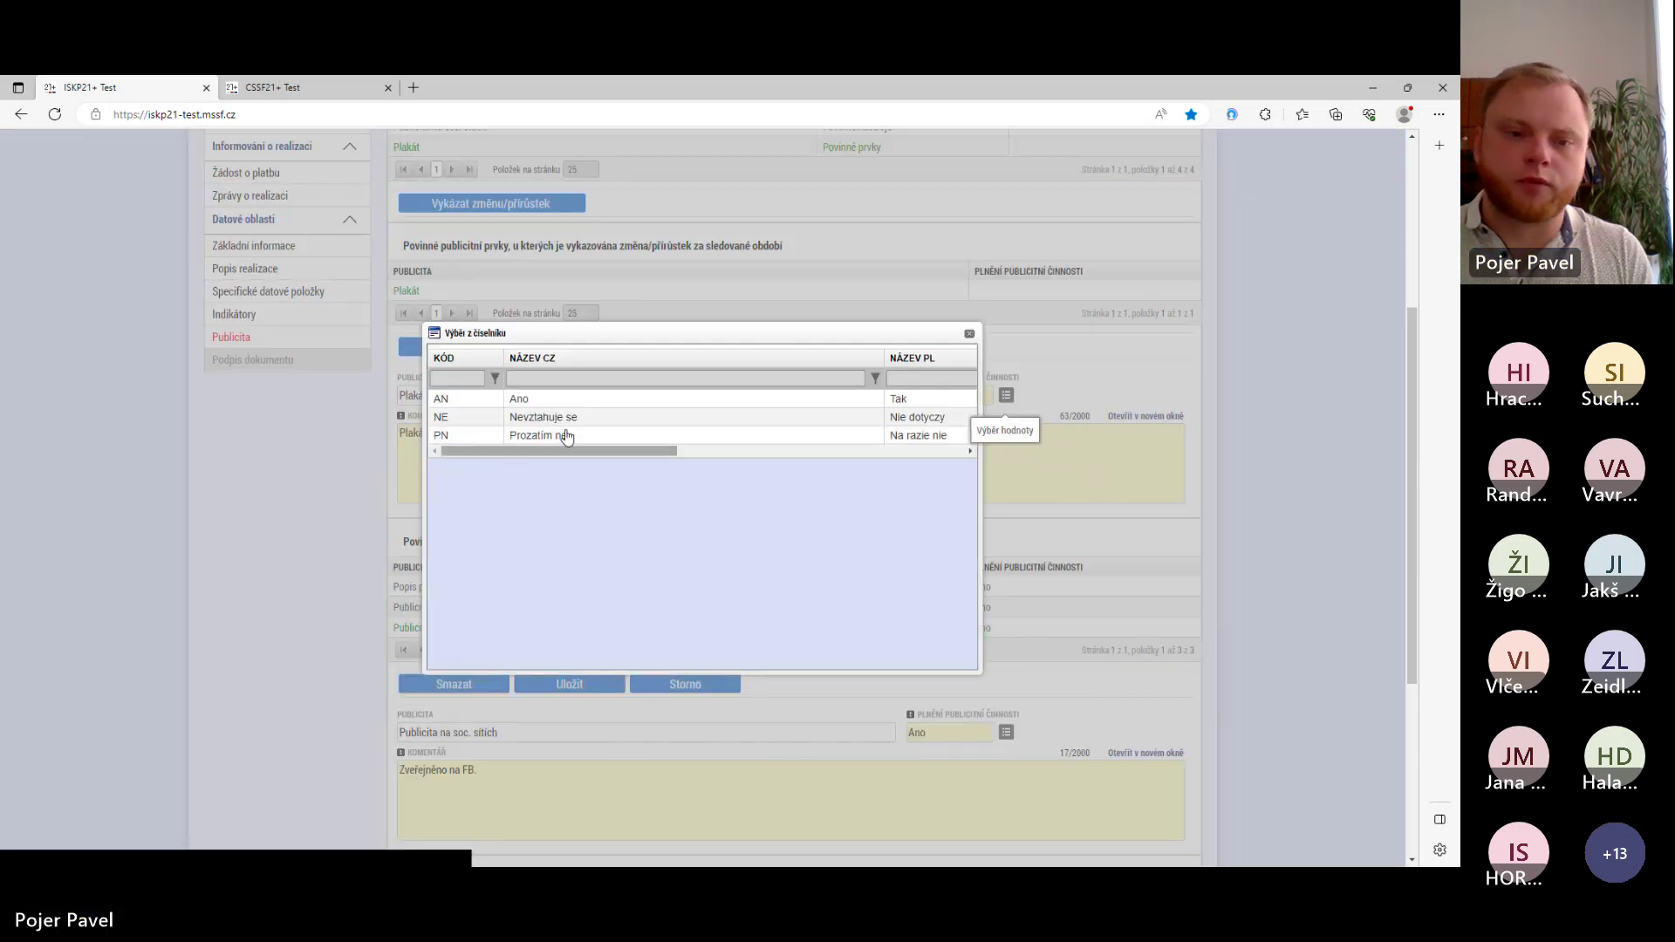
click(576, 401)
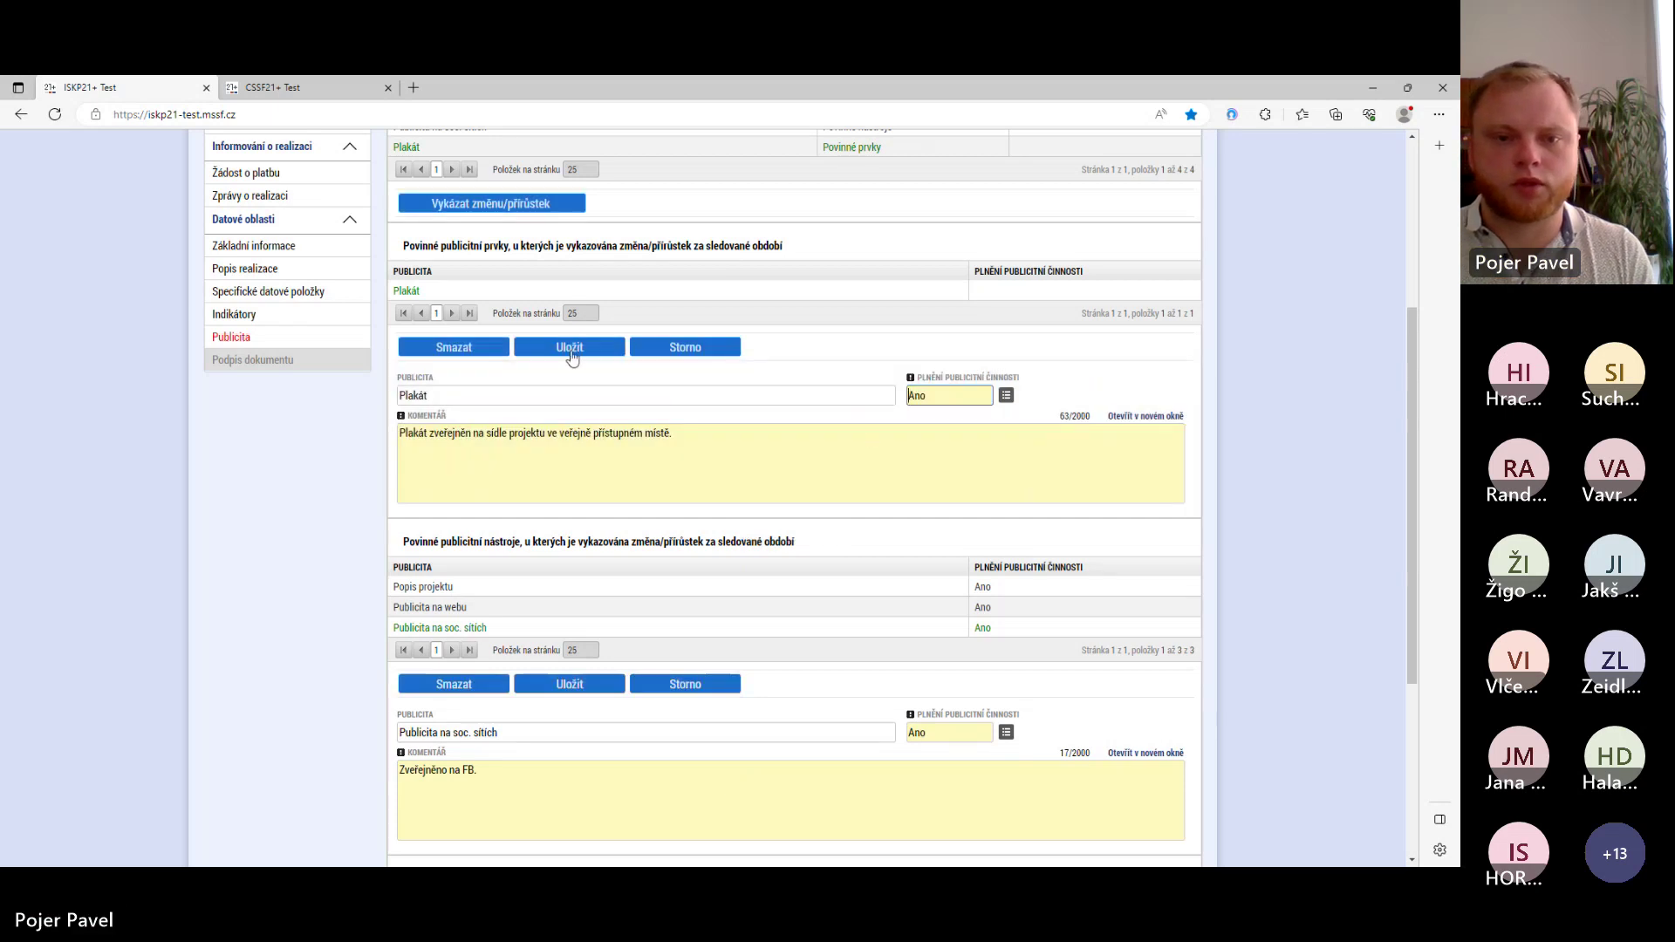
click(570, 347)
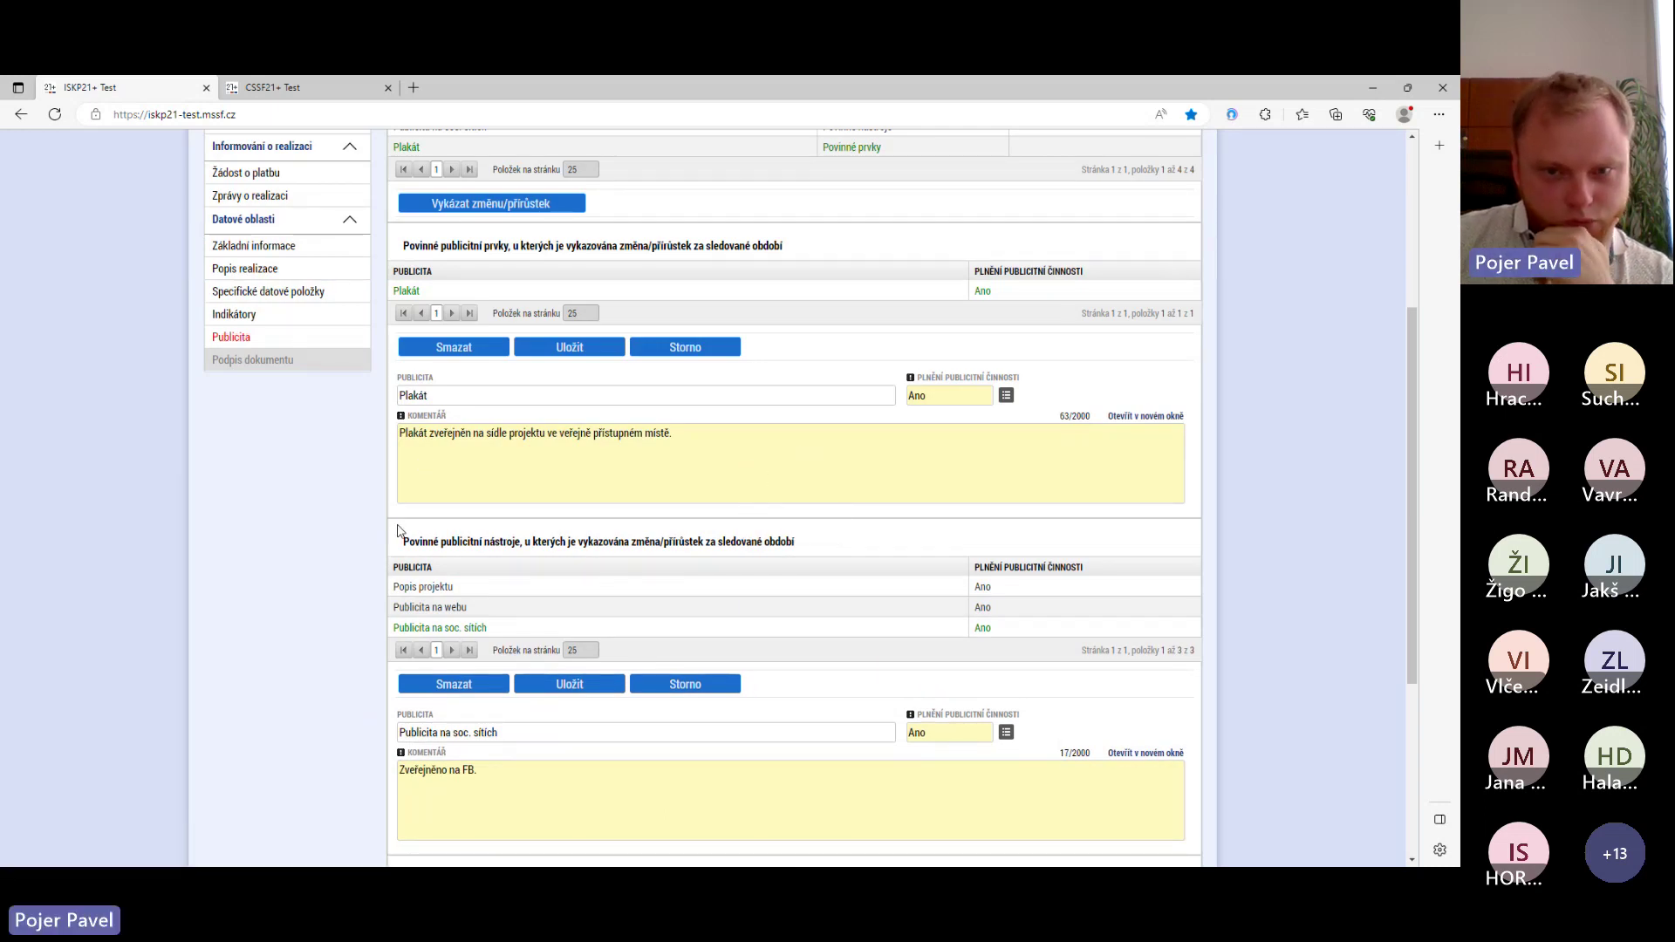
scroll(397, 531, up, 3)
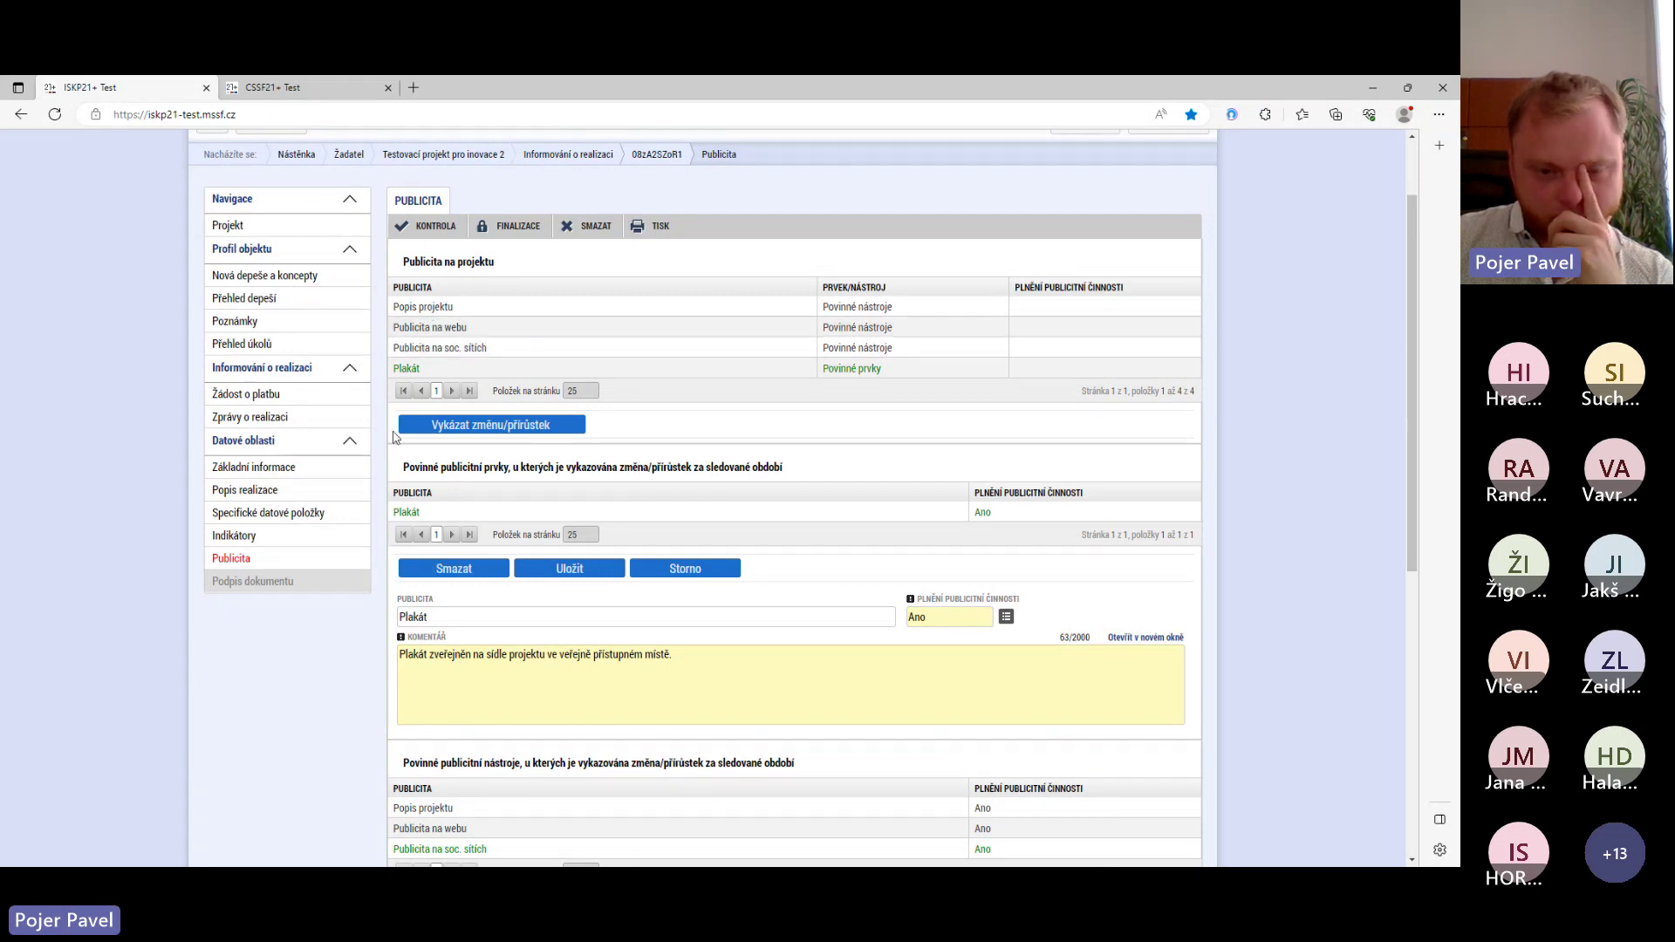
scroll(391, 446, down, 7)
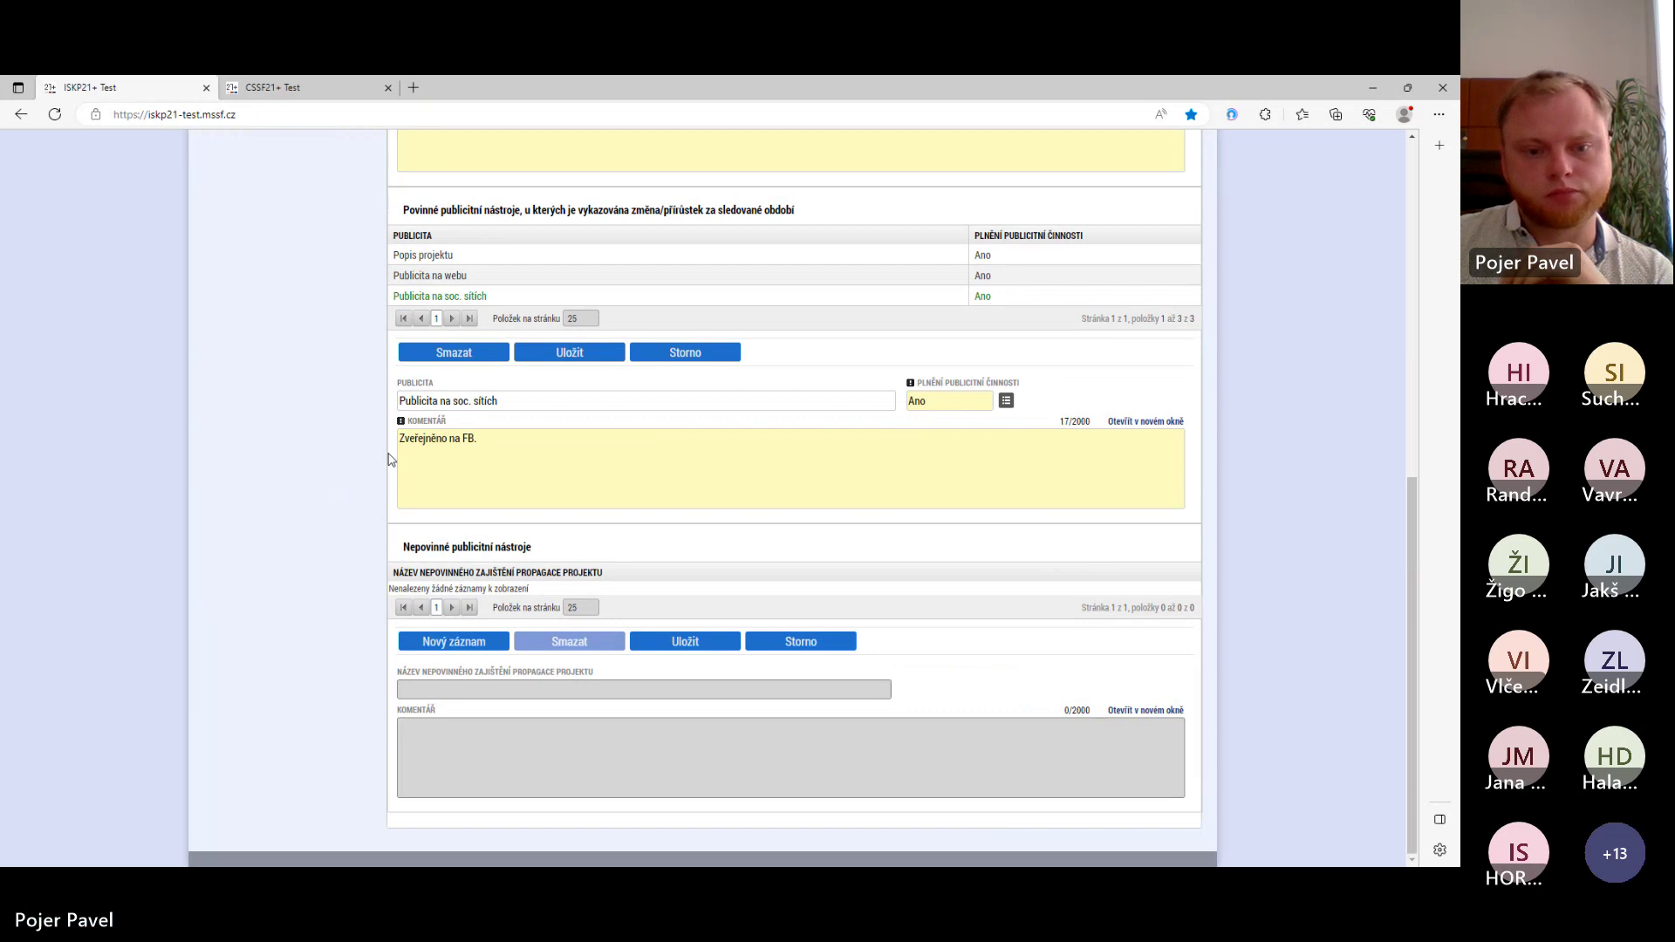
scroll(389, 459, up, 14)
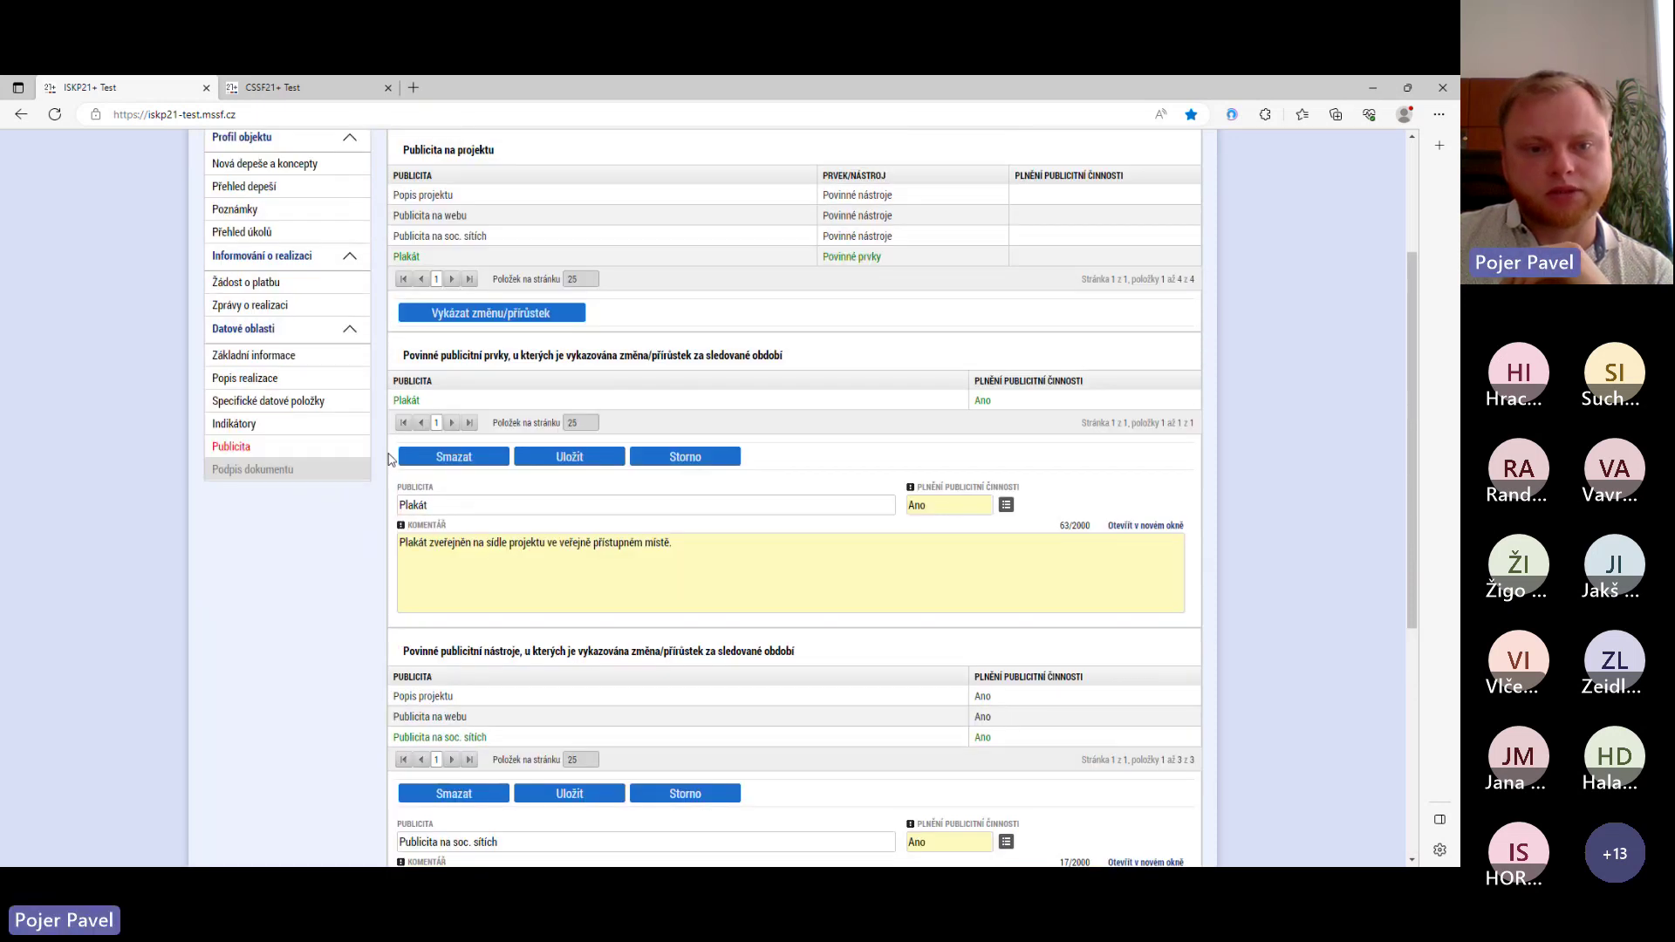
scroll(389, 459, down, 1)
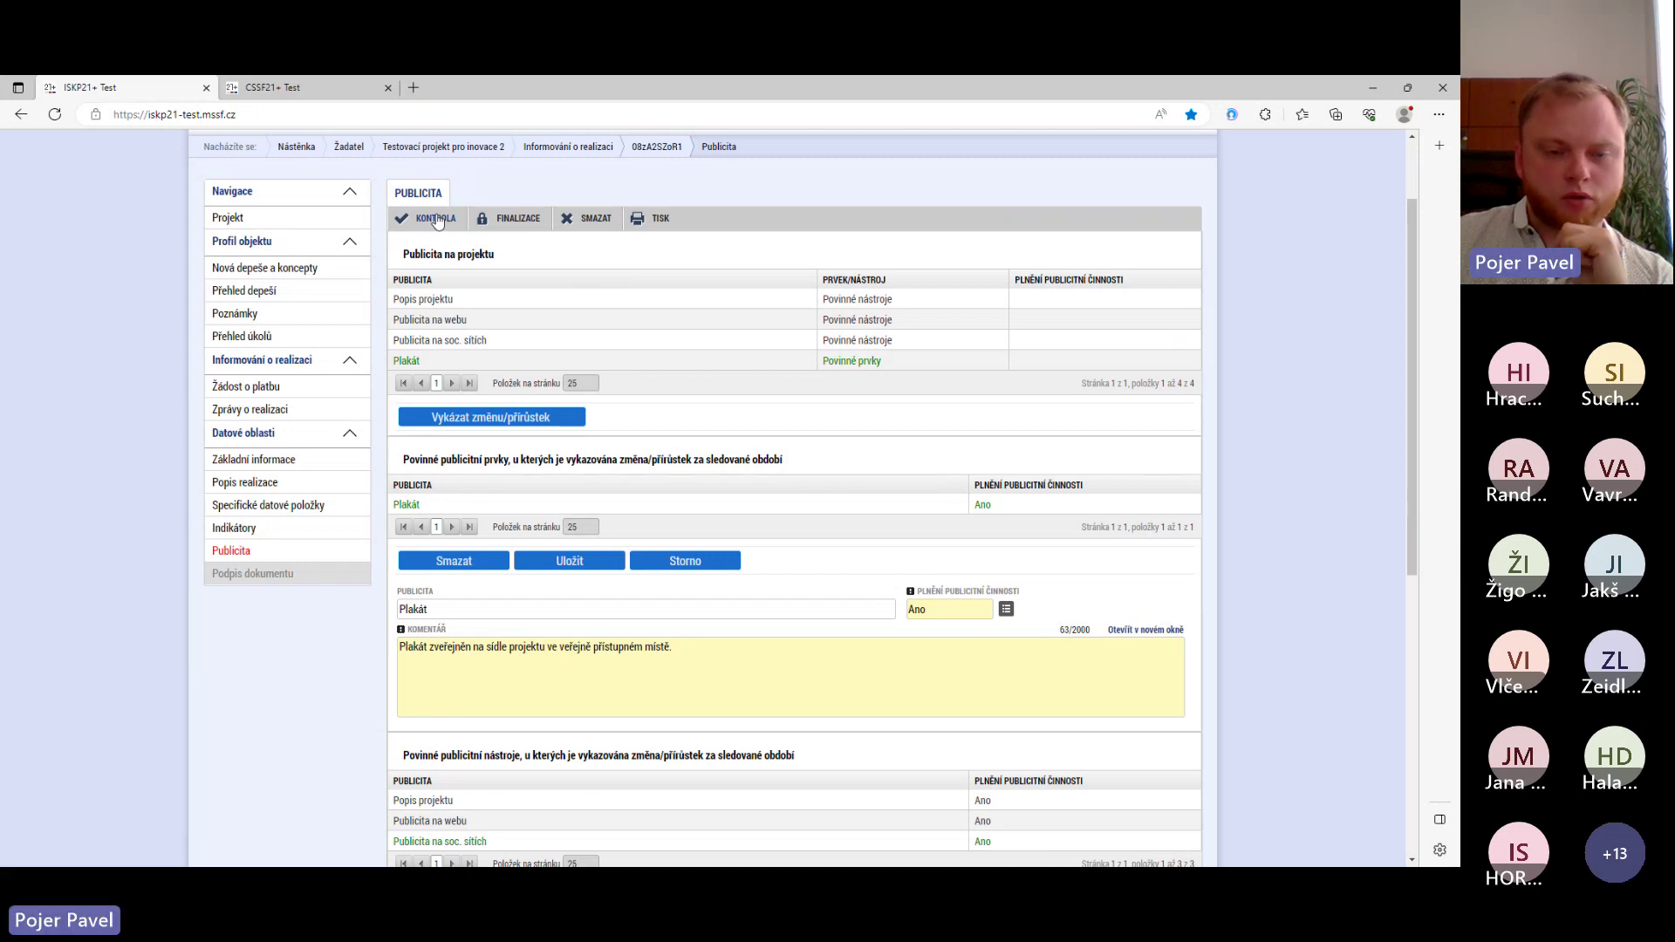
- From Základní informace, run KONTROLA, then FINALIZACE and confirm with Ano
click(309, 464)
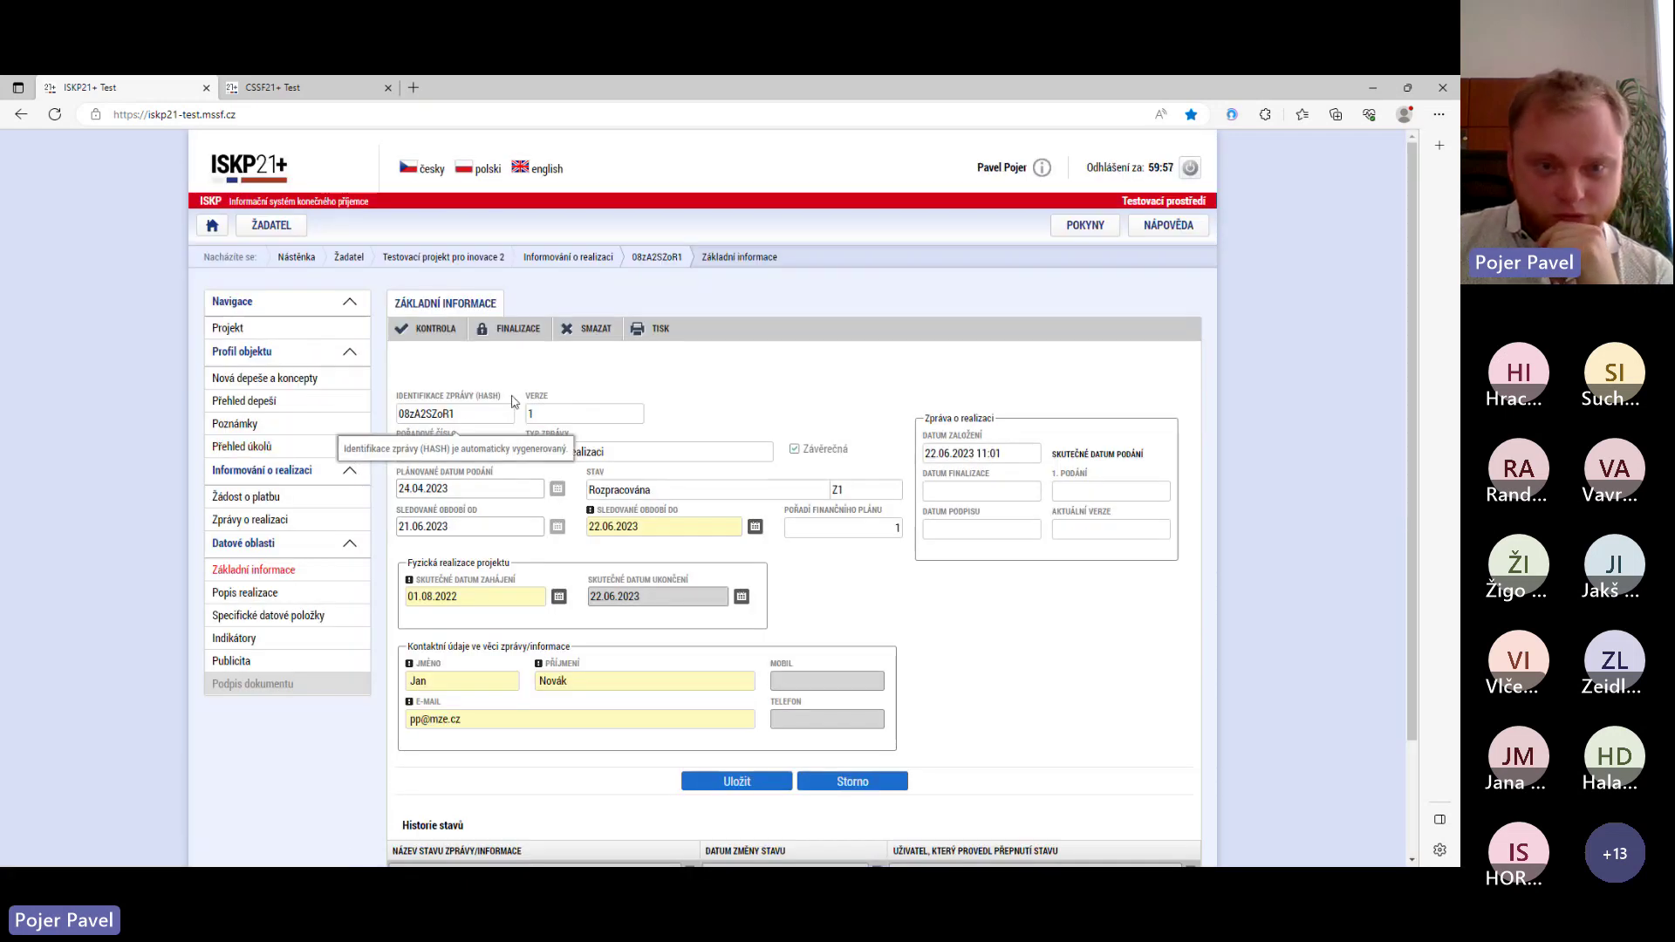
click(429, 331)
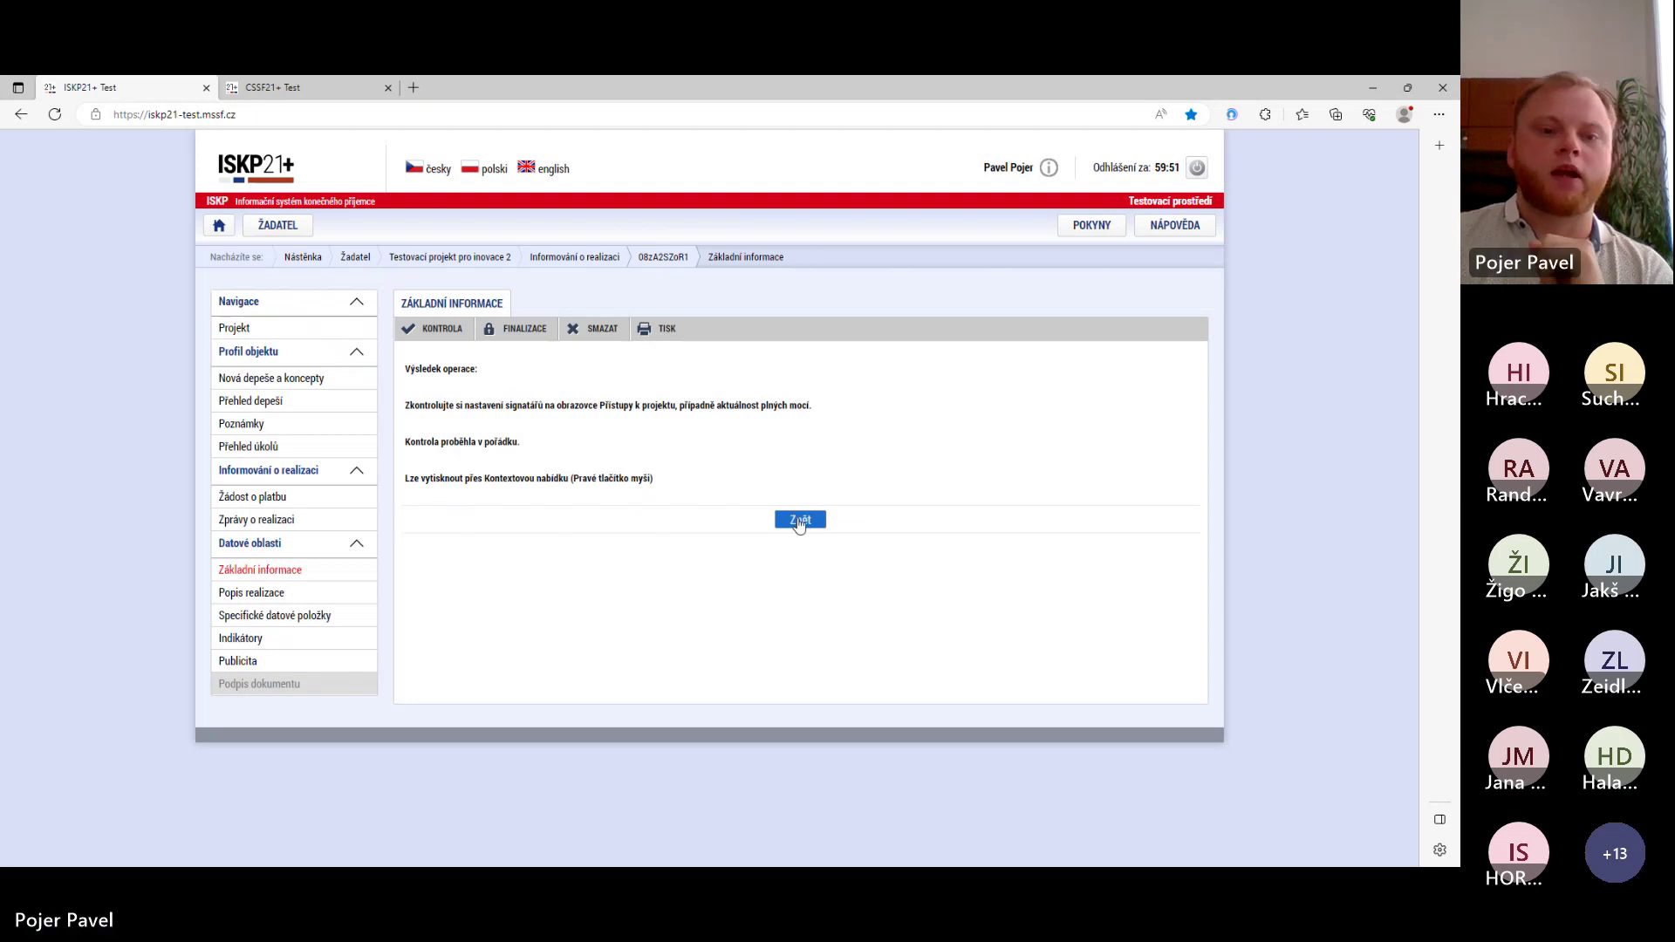
click(515, 337)
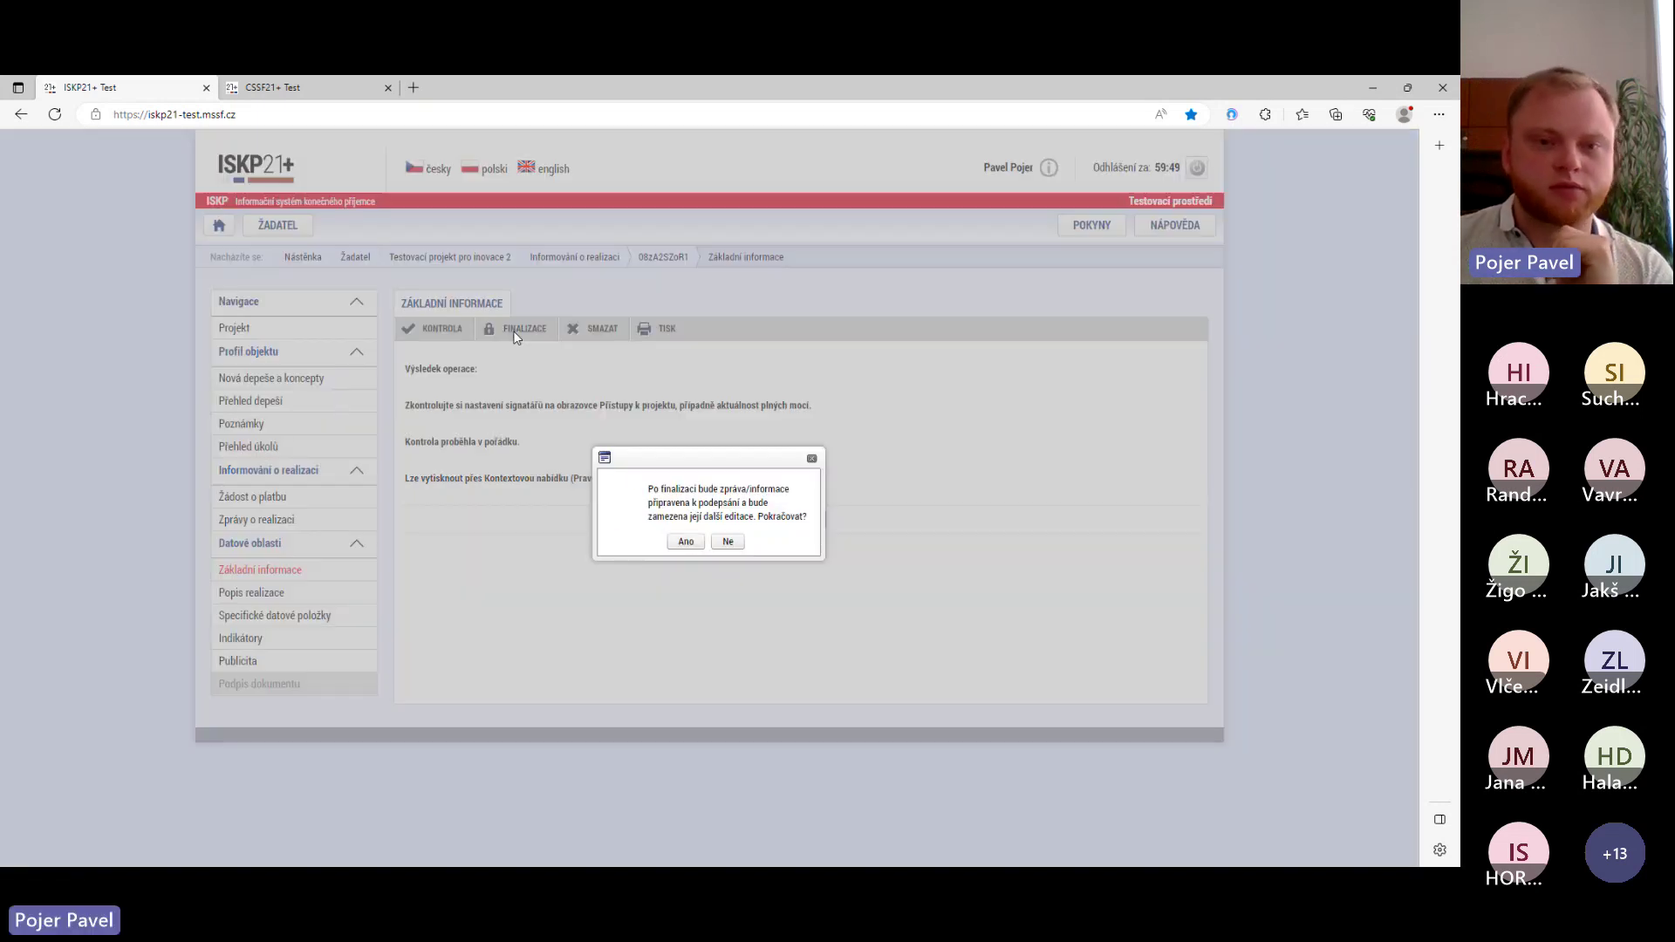
click(688, 543)
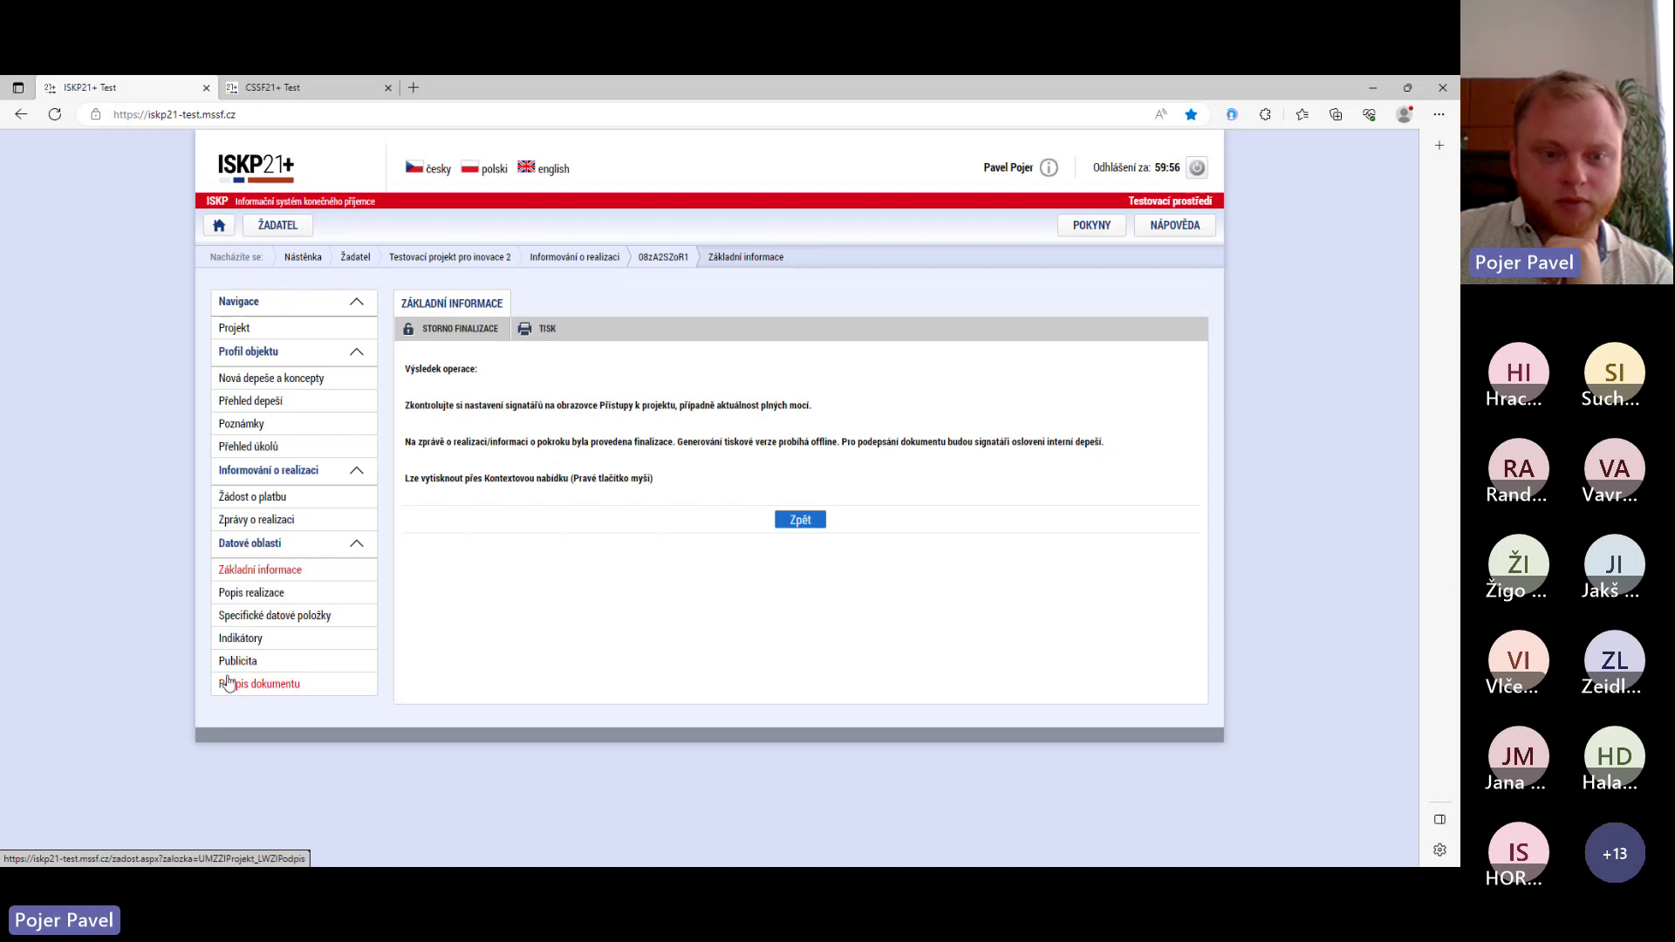
- Sign the printed implementation report with Vytvořit podpis and acknowledge the 'Dokument byl podepsán' message
click(276, 686)
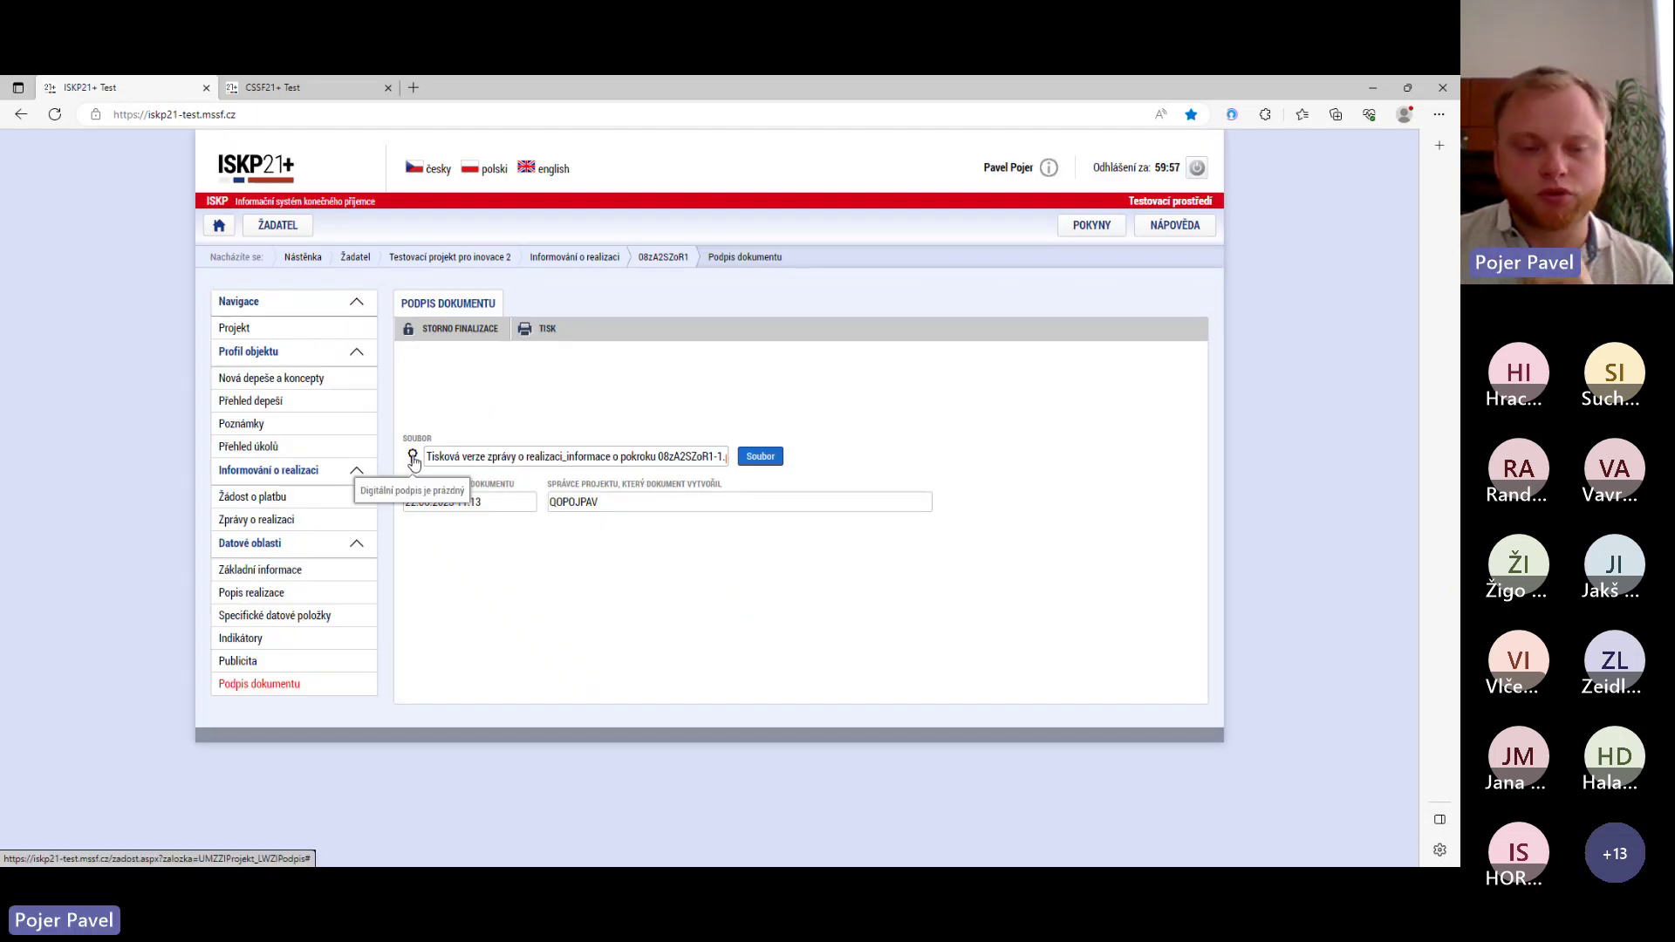
click(414, 459)
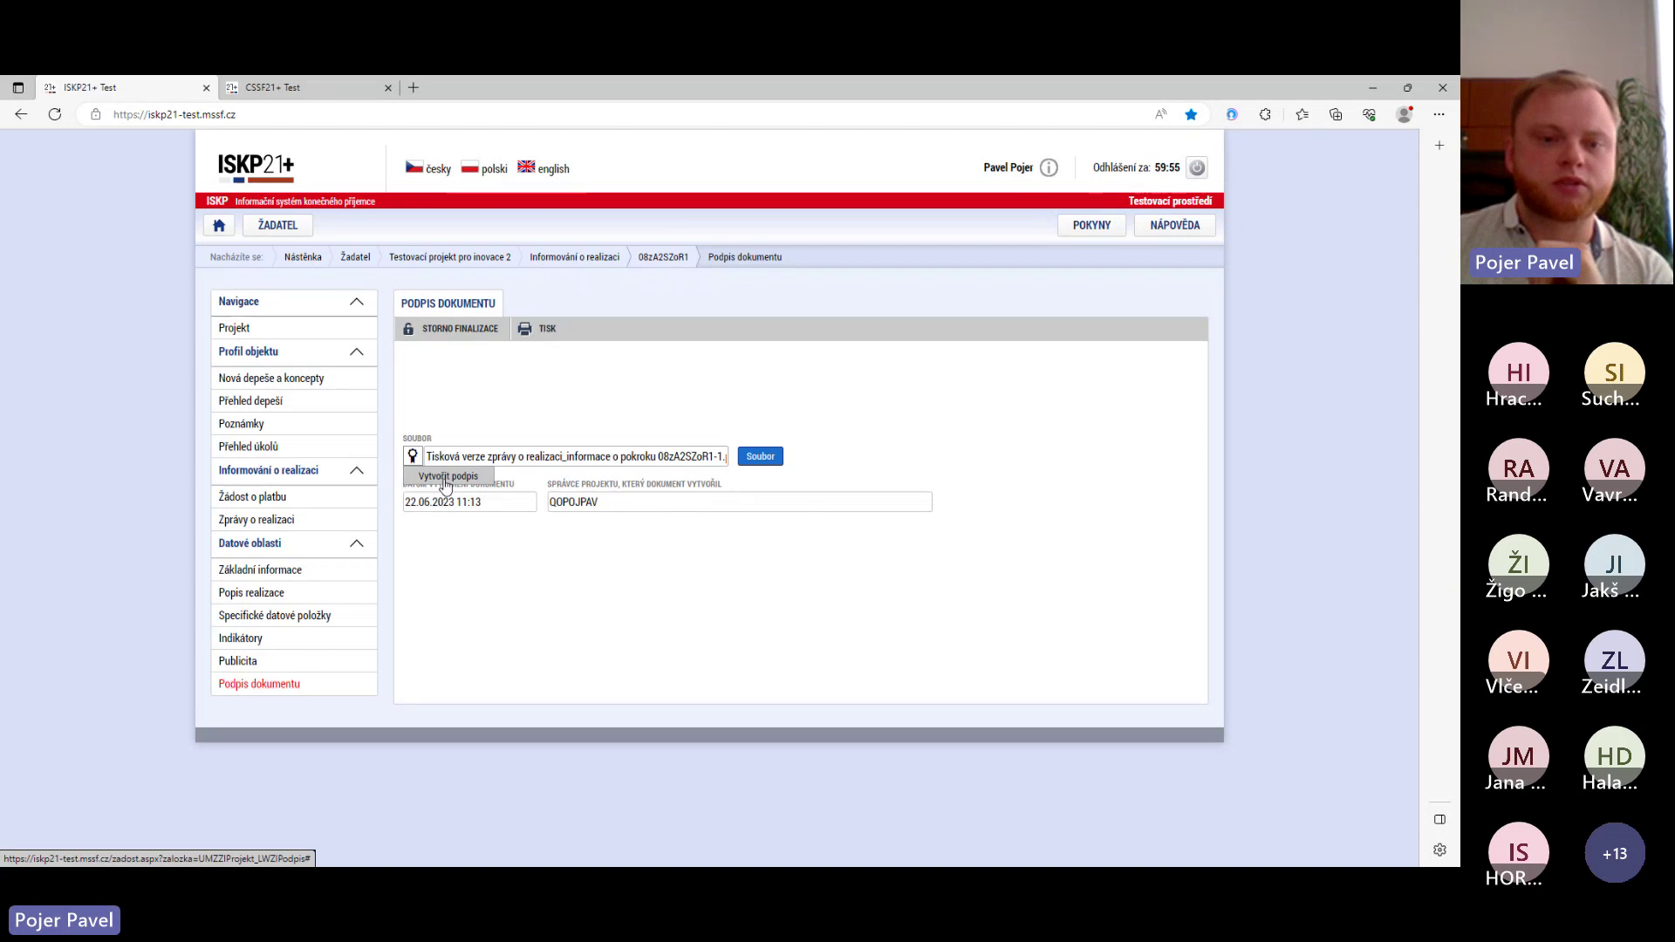
click(447, 477)
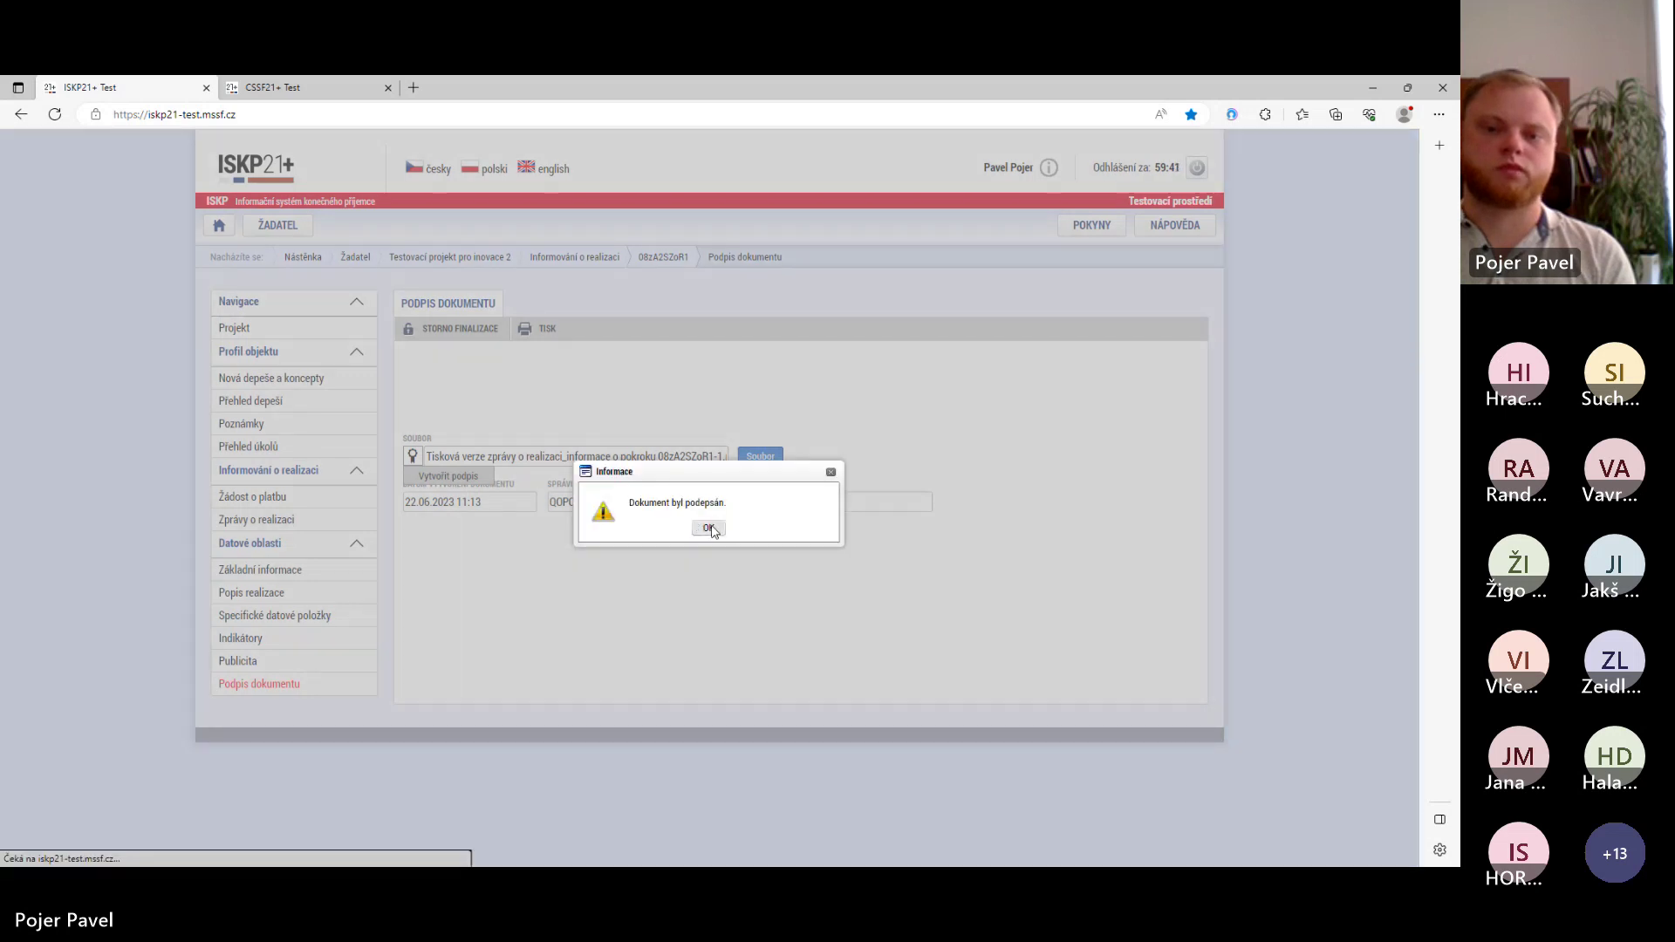
click(704, 525)
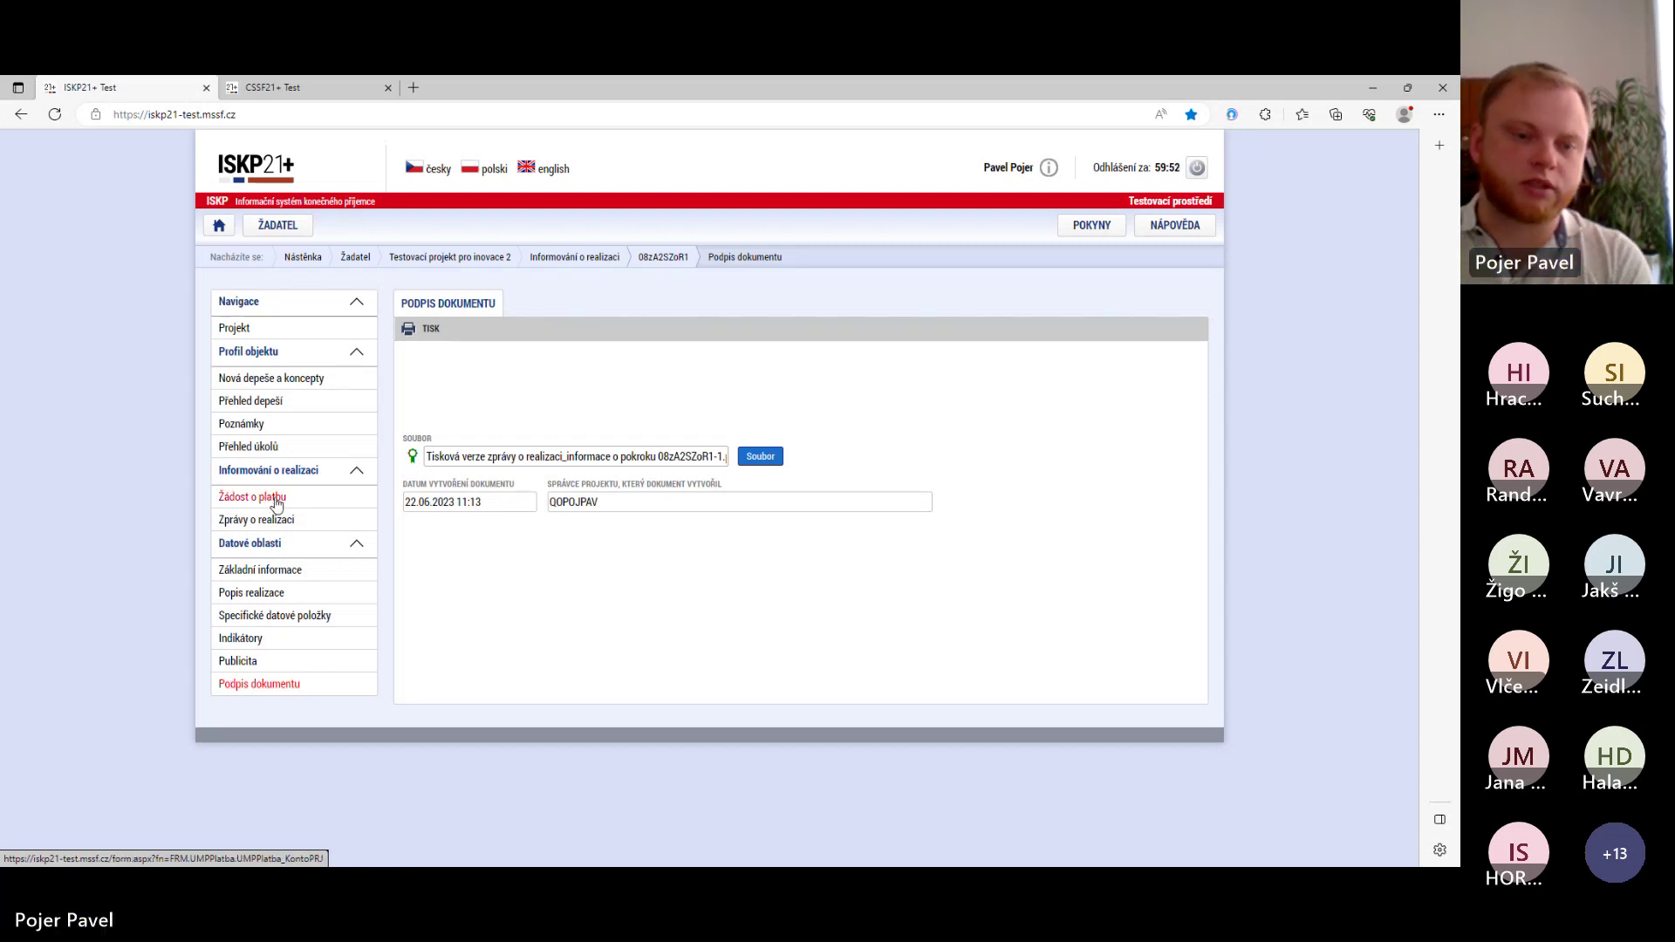
- View the project's payment requests, then return to the Testovací projekt pro inovace 2 basic data page
click(259, 504)
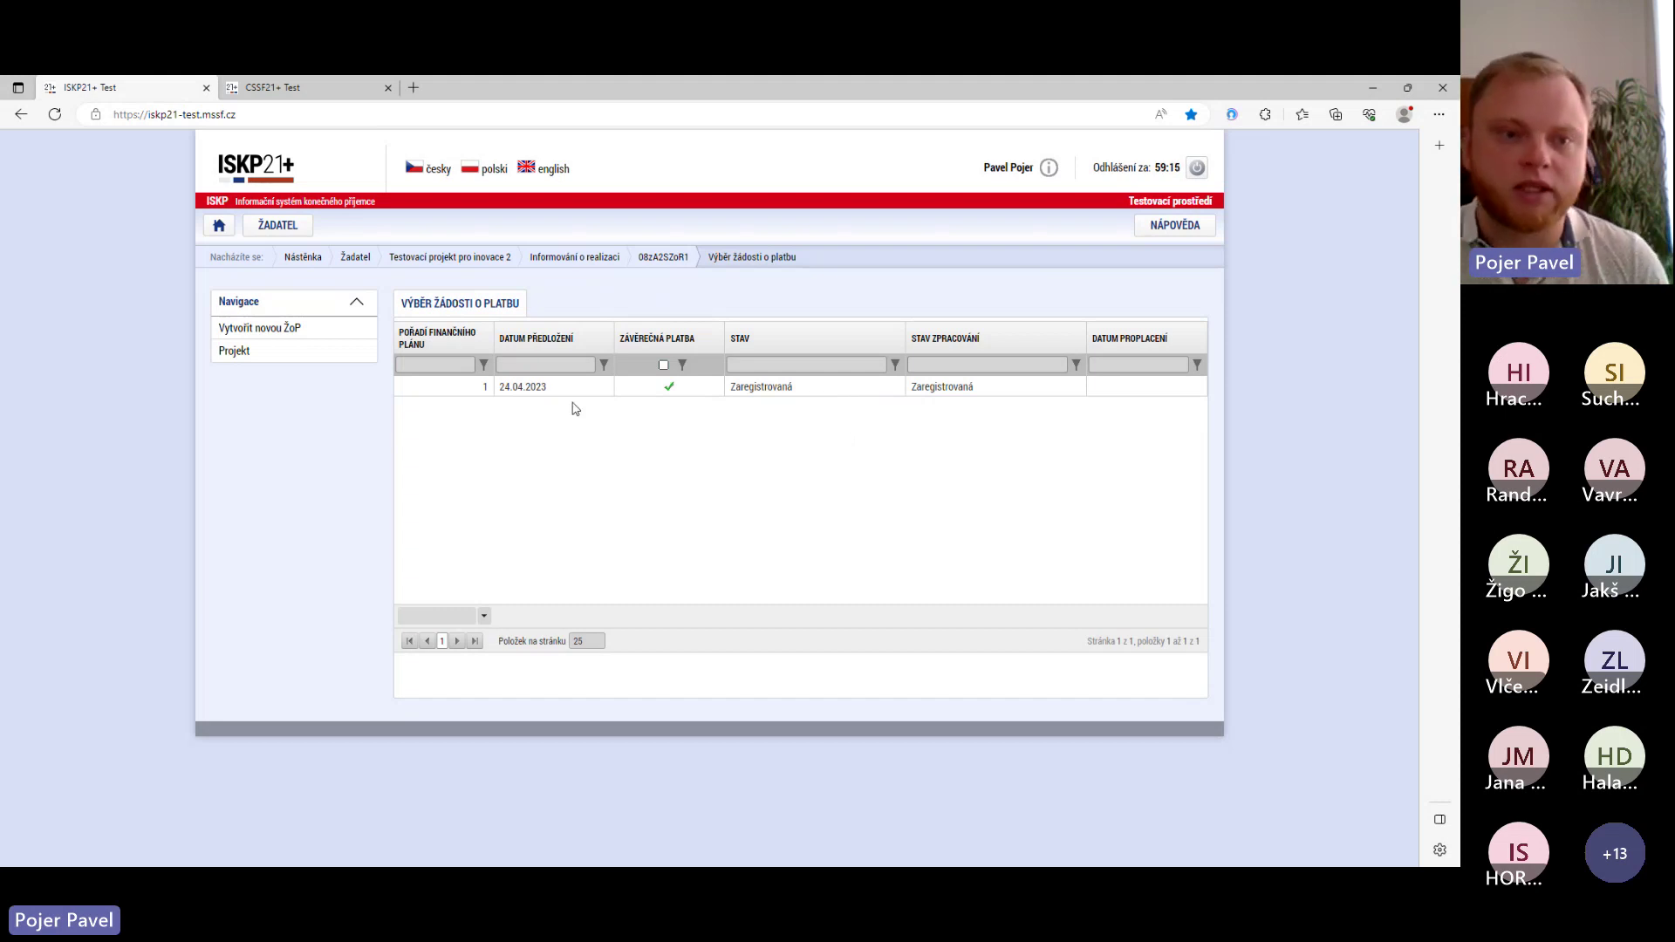
click(291, 364)
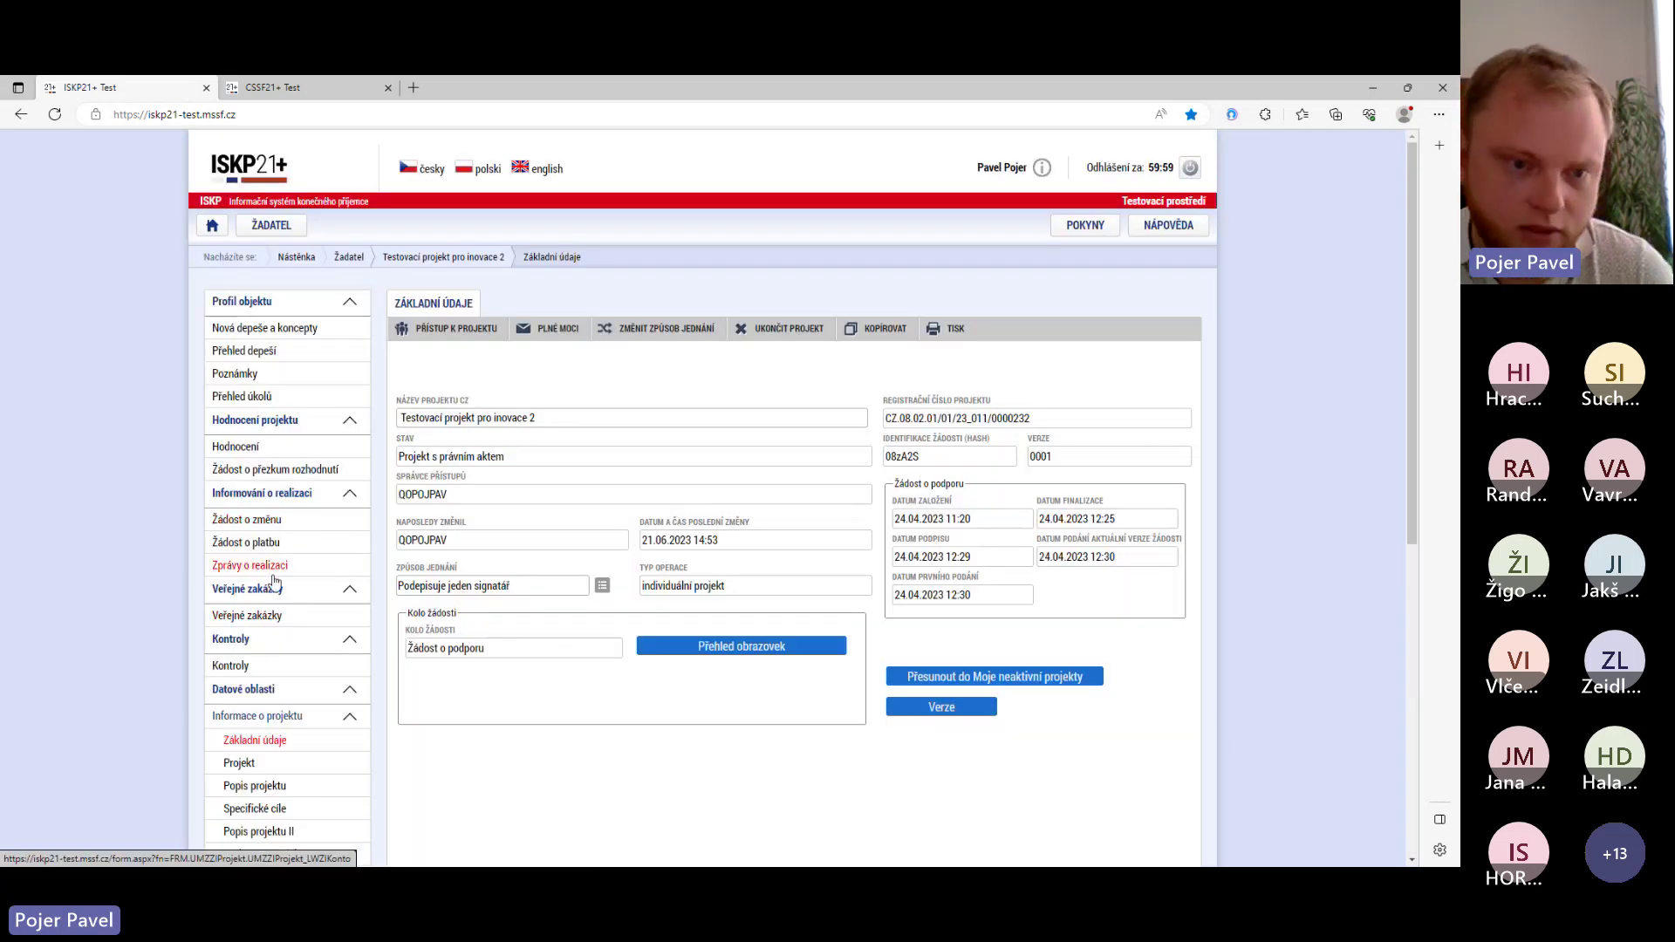
scroll(266, 602, down, 3)
scroll(269, 381, up, 2)
scroll(270, 381, up, 1)
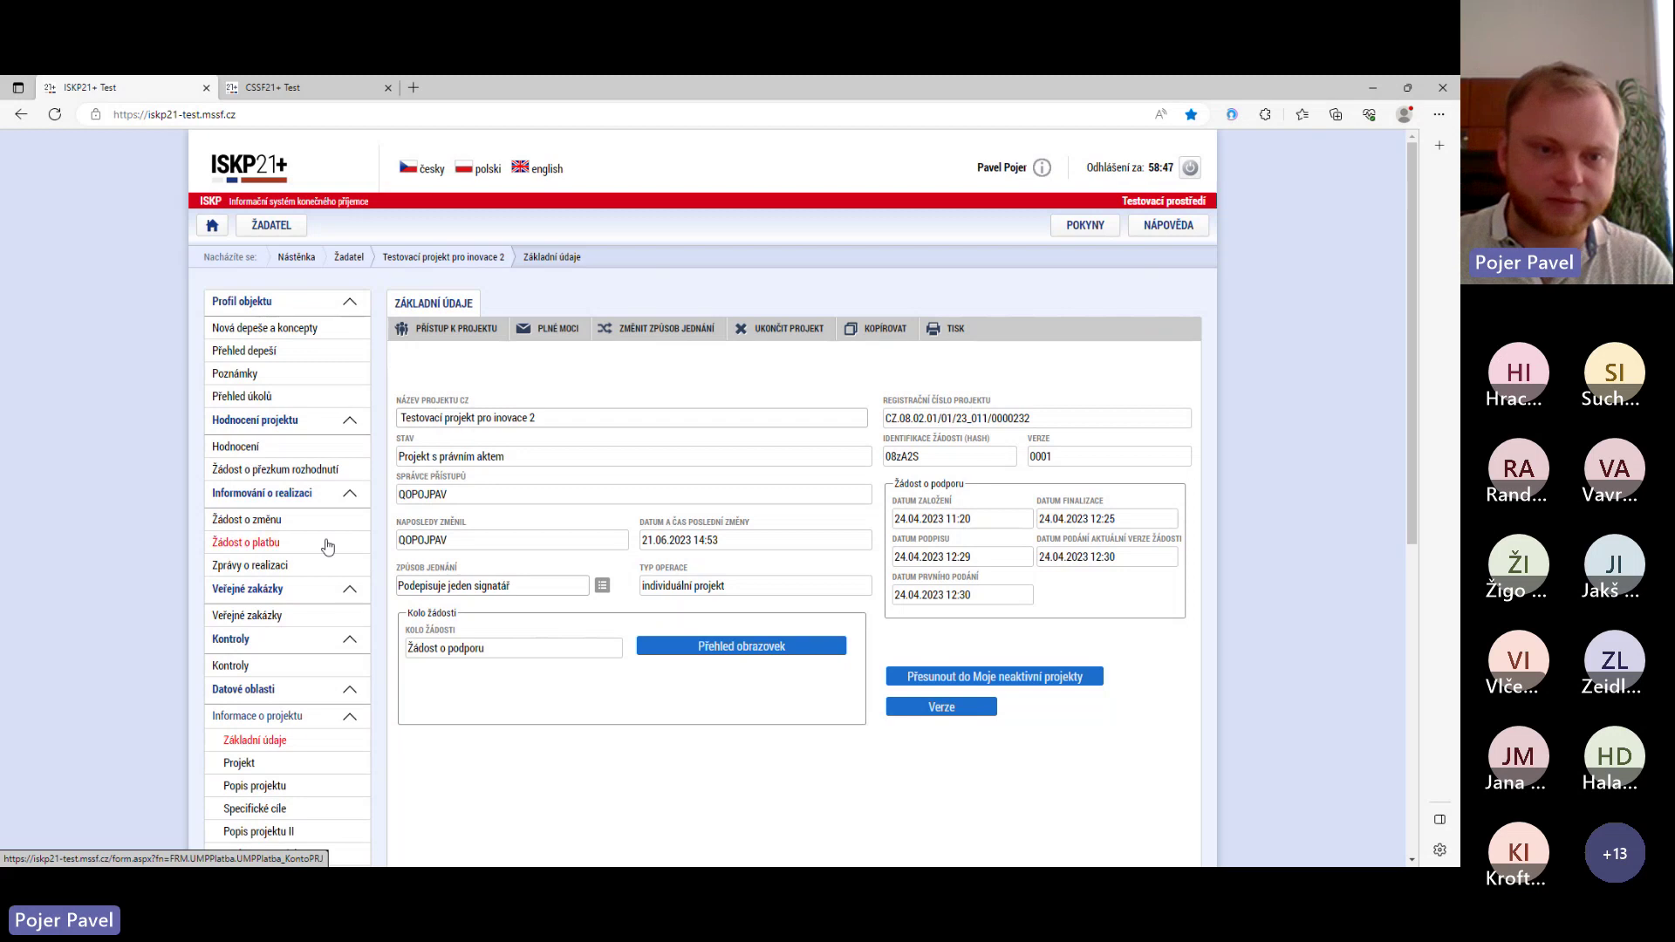
- From the ŽADATEL project list, open project 08bulc, Pav 2_kompenzace na Butovický rybník
click(271, 226)
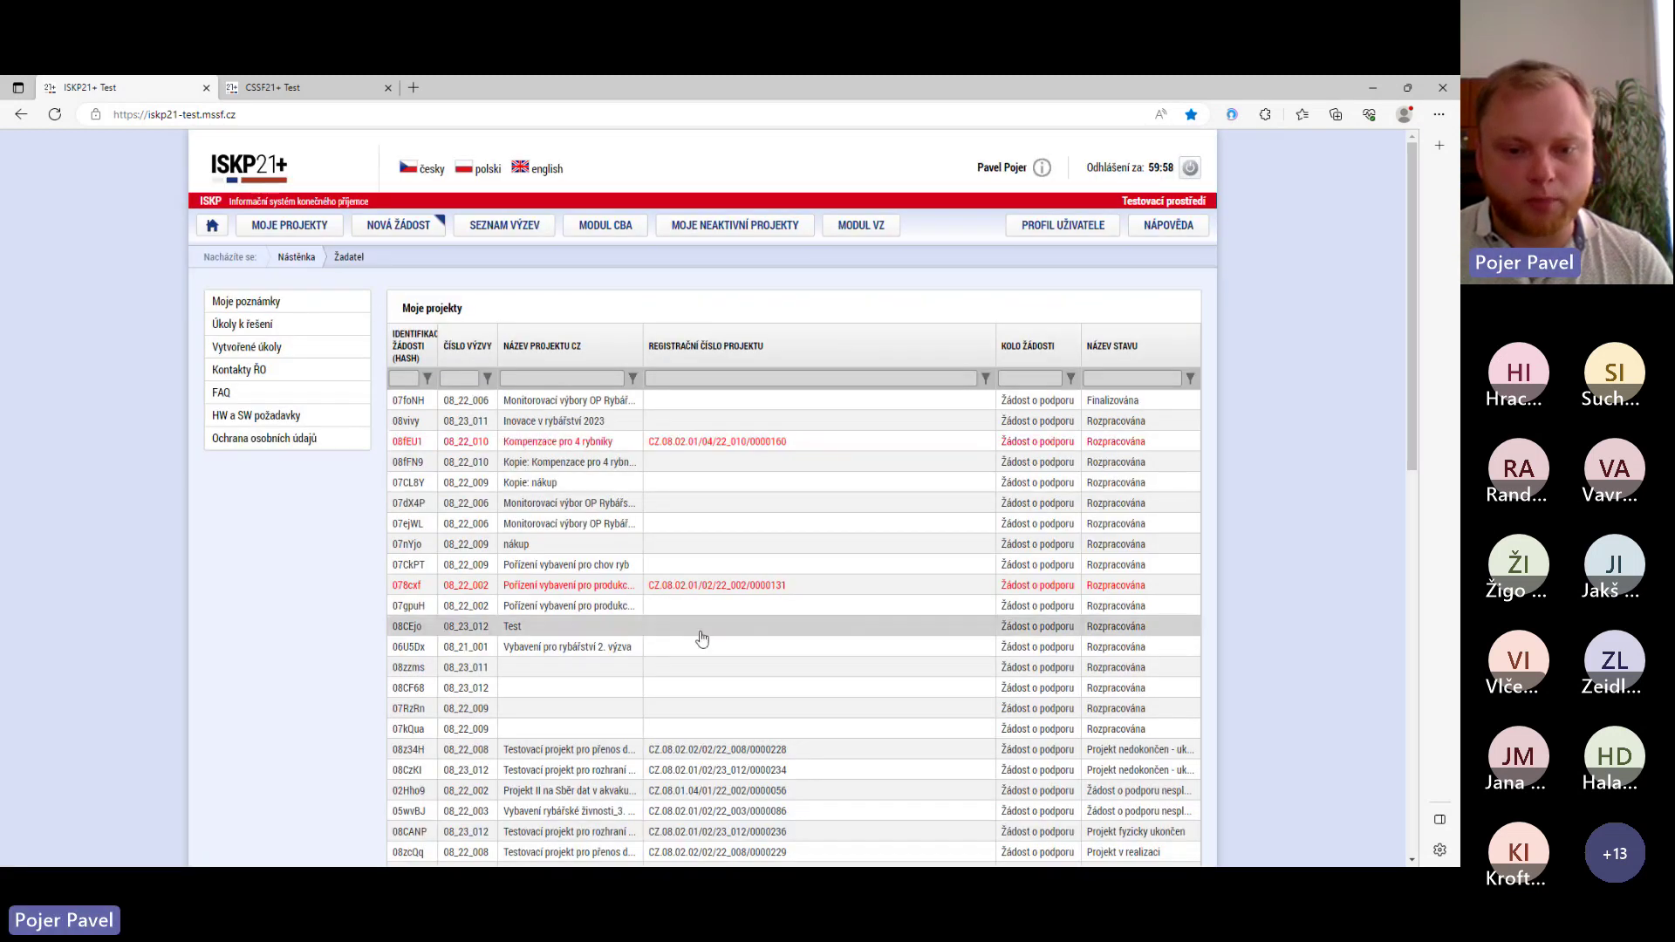
scroll(699, 635, down, 4)
scroll(723, 621, down, 1)
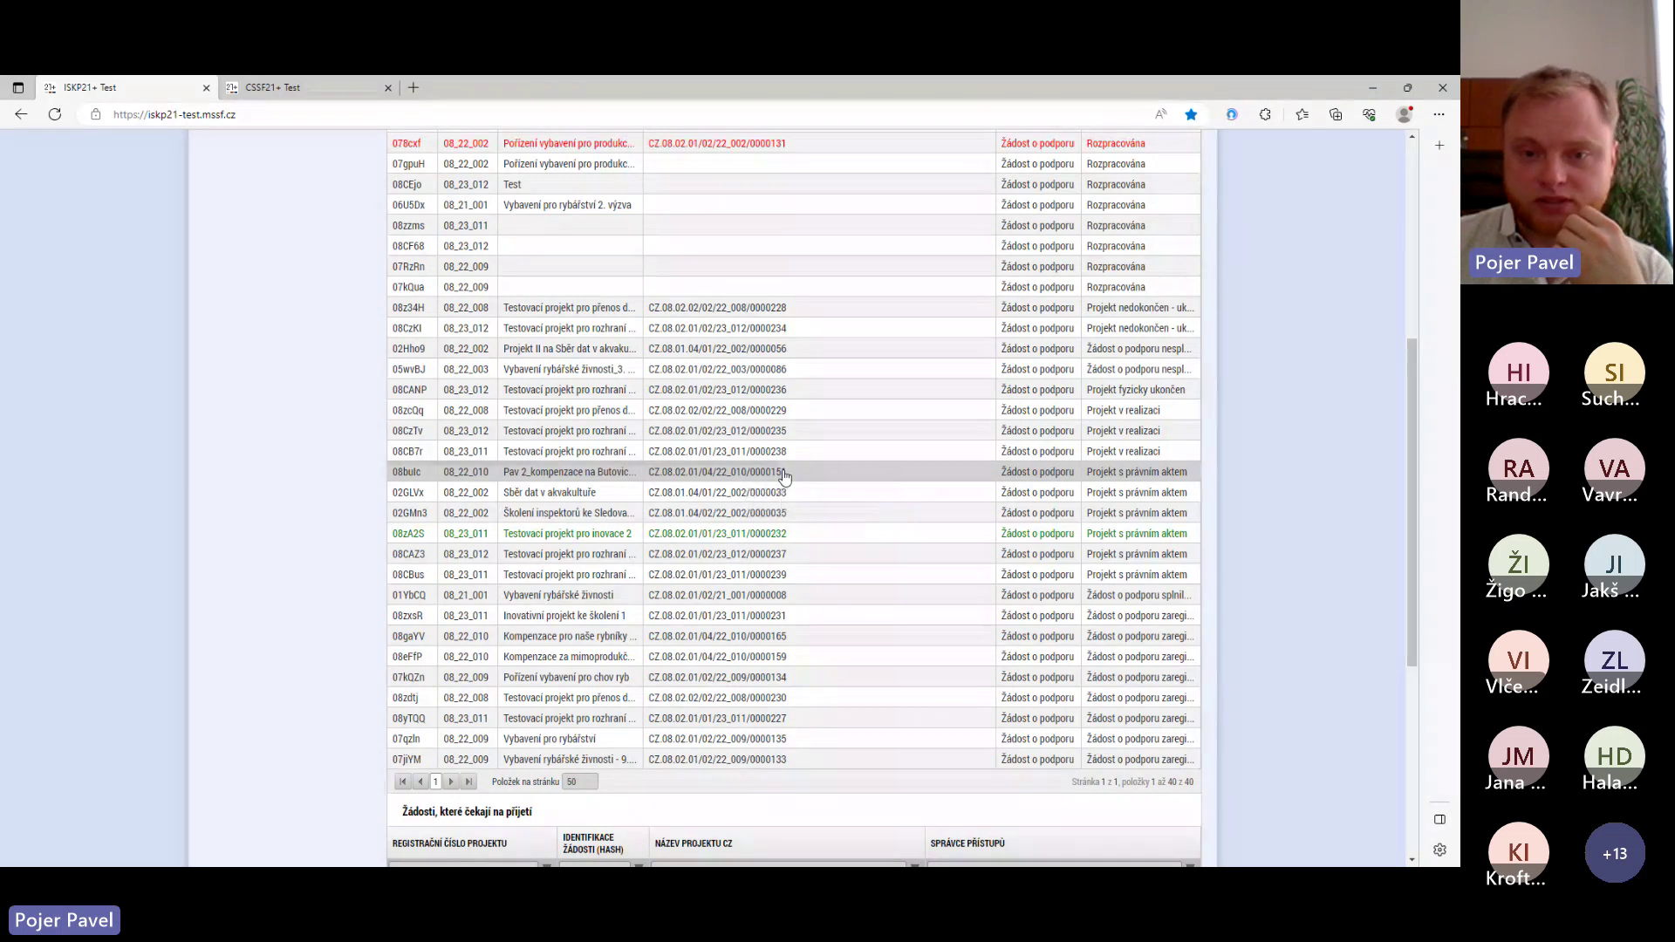
click(785, 476)
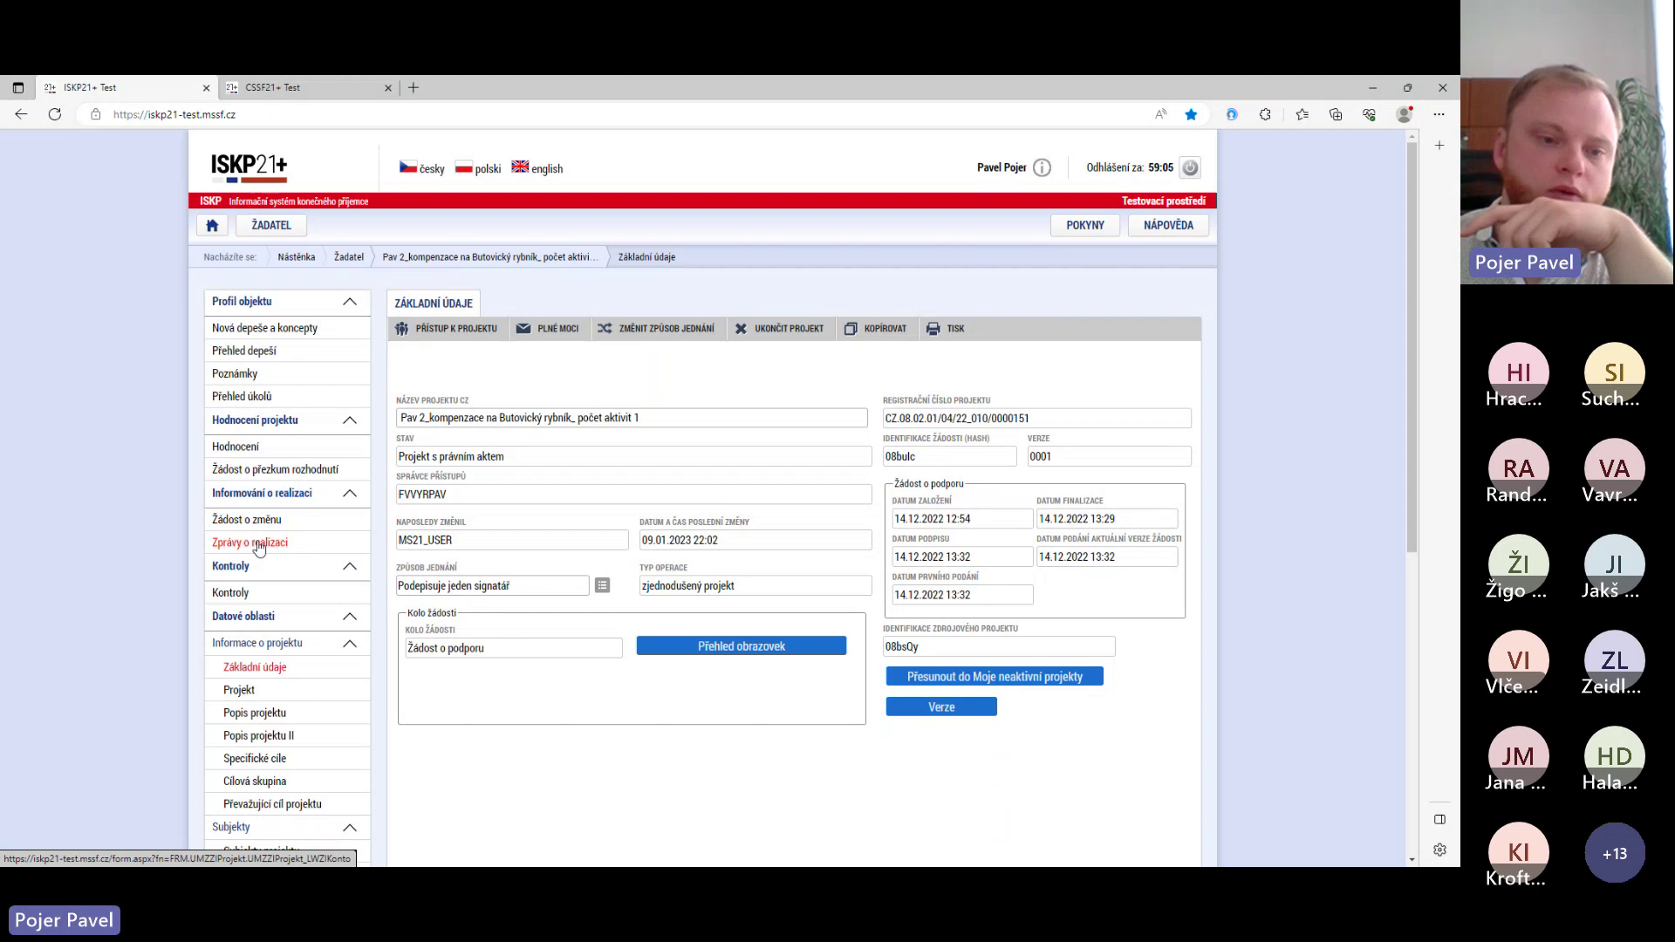
- Try deleting the project's existing implementation report and dismiss the deletion result message
click(258, 544)
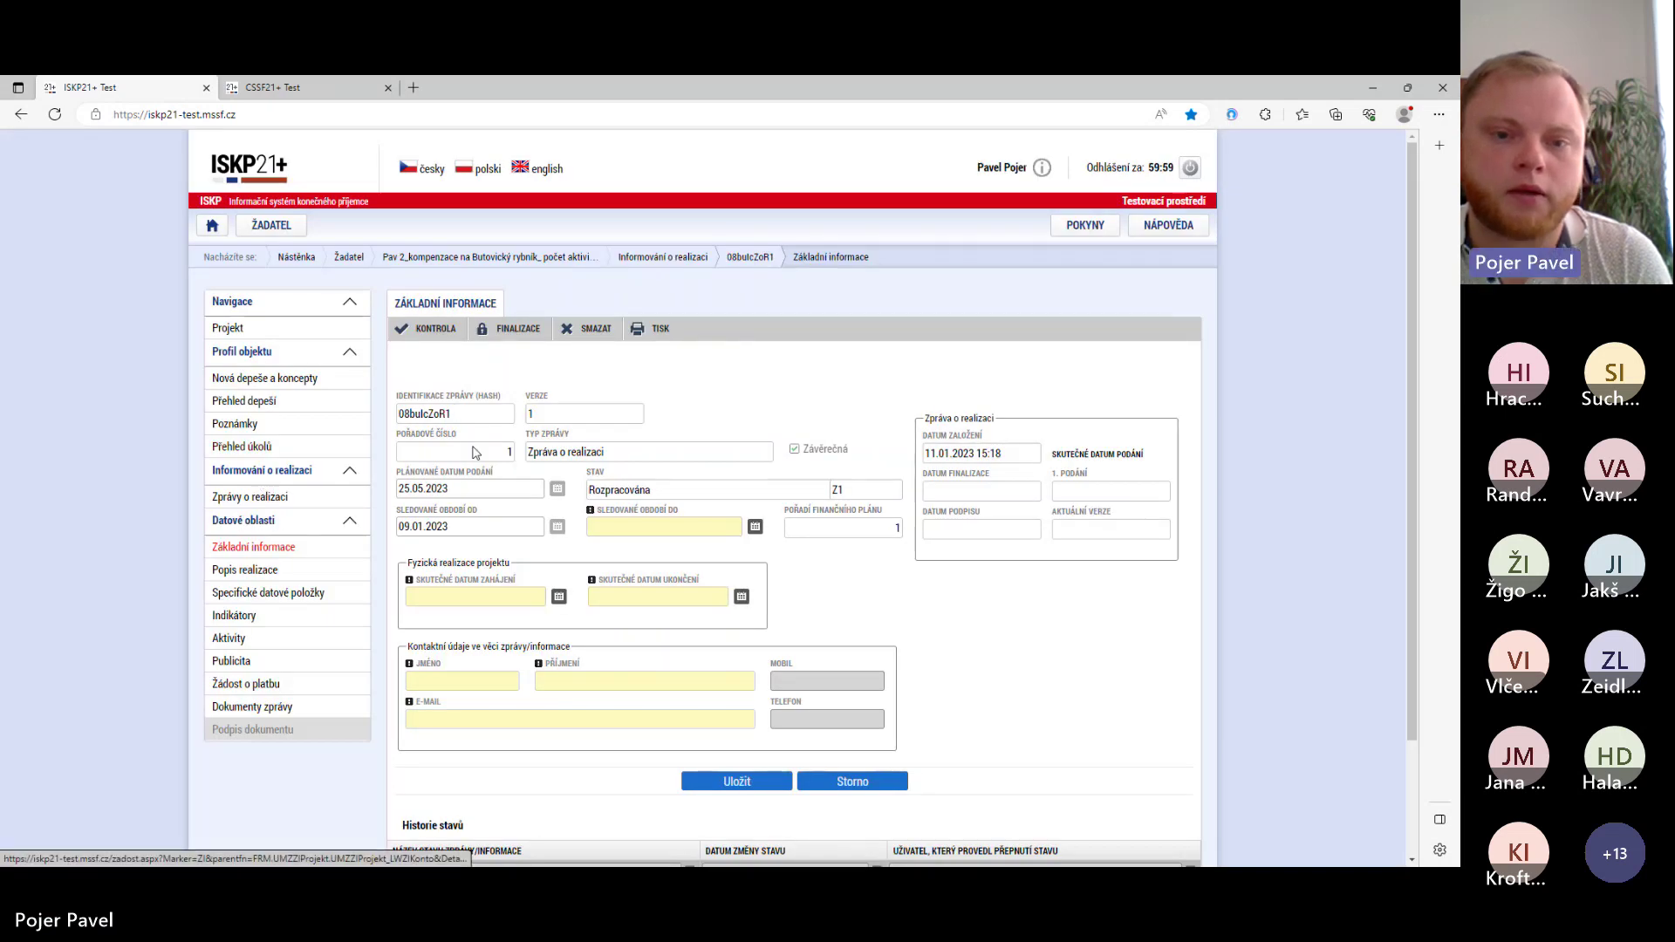
key(Return)
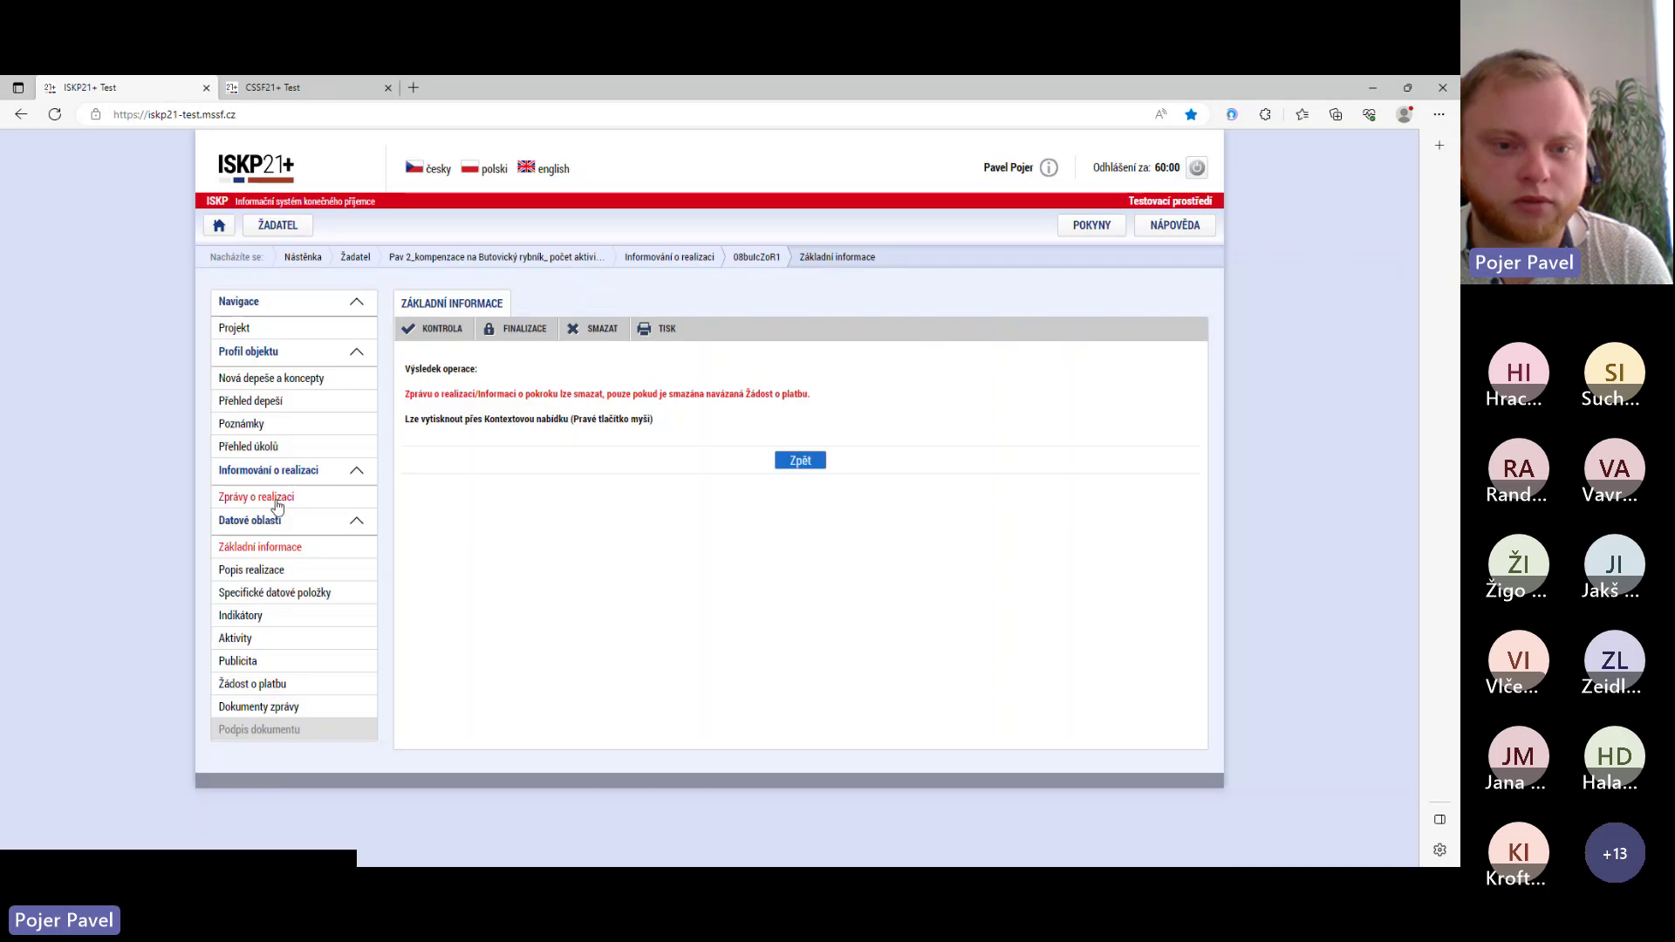
click(277, 499)
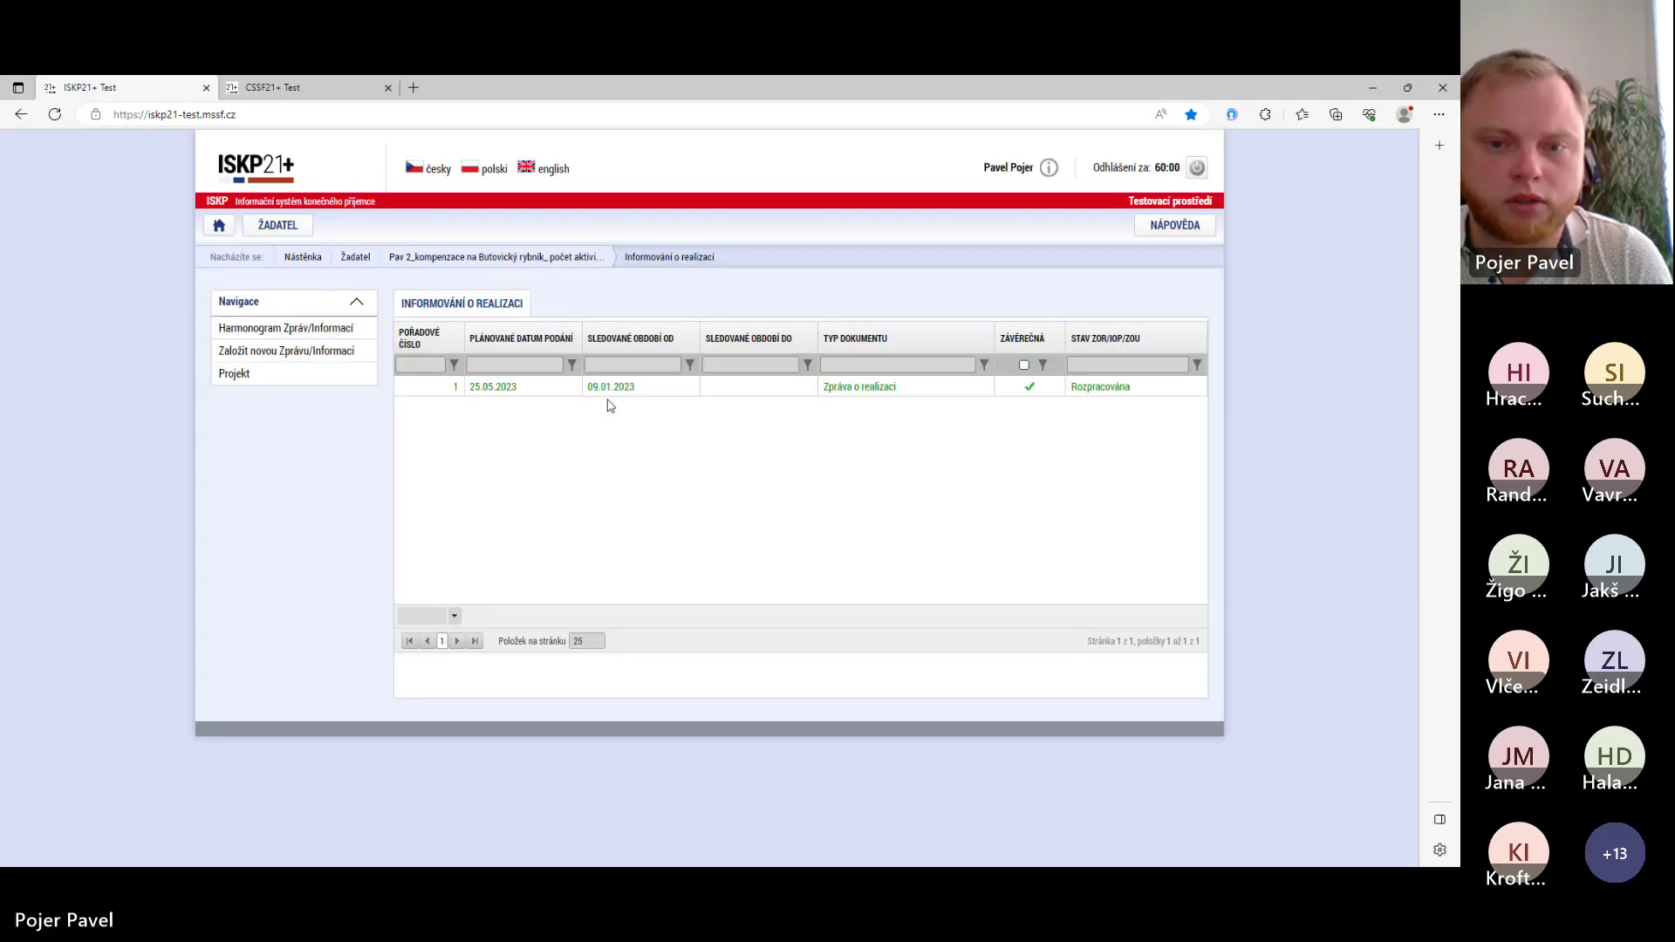
click(624, 389)
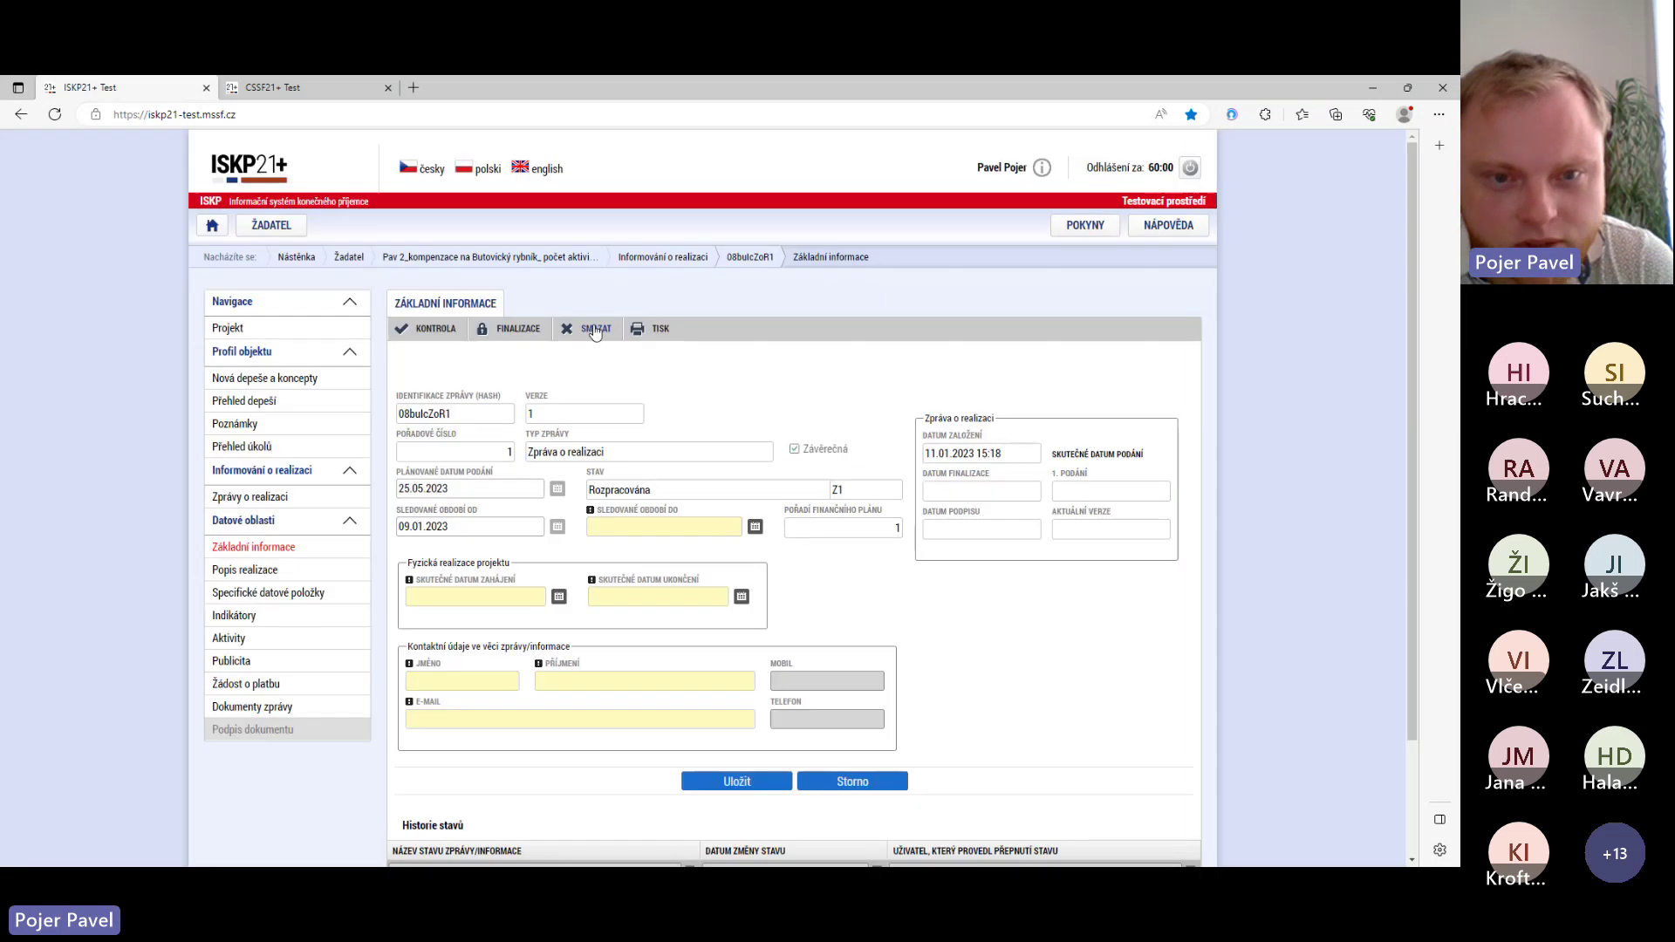
click(596, 328)
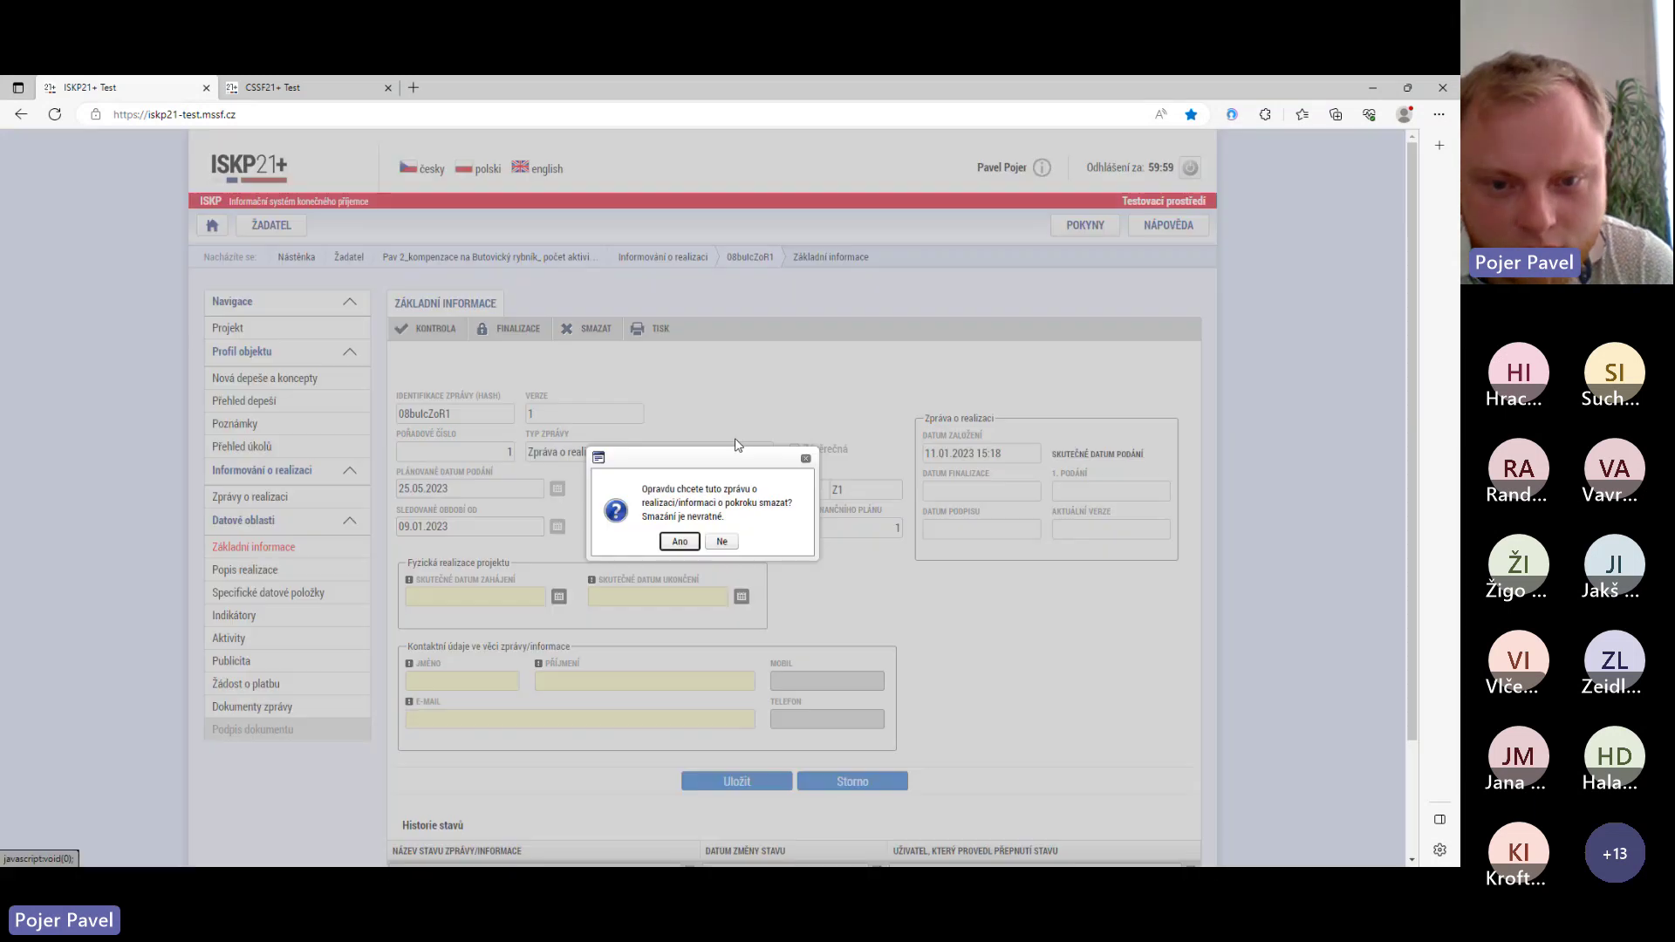
click(681, 542)
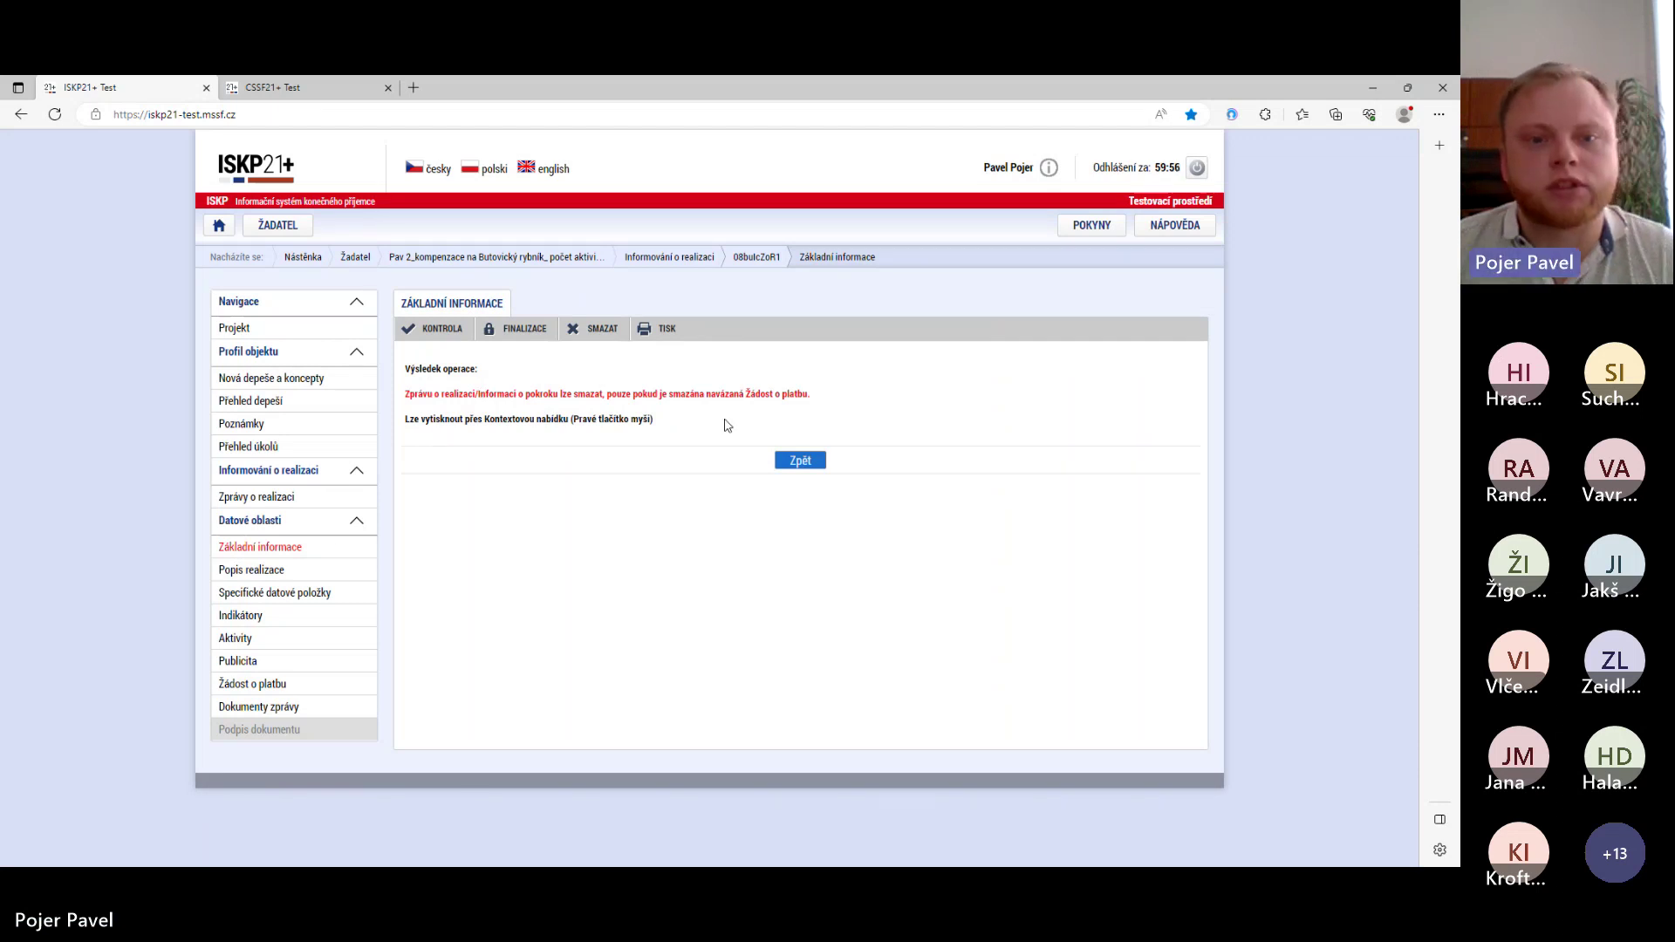
click(805, 457)
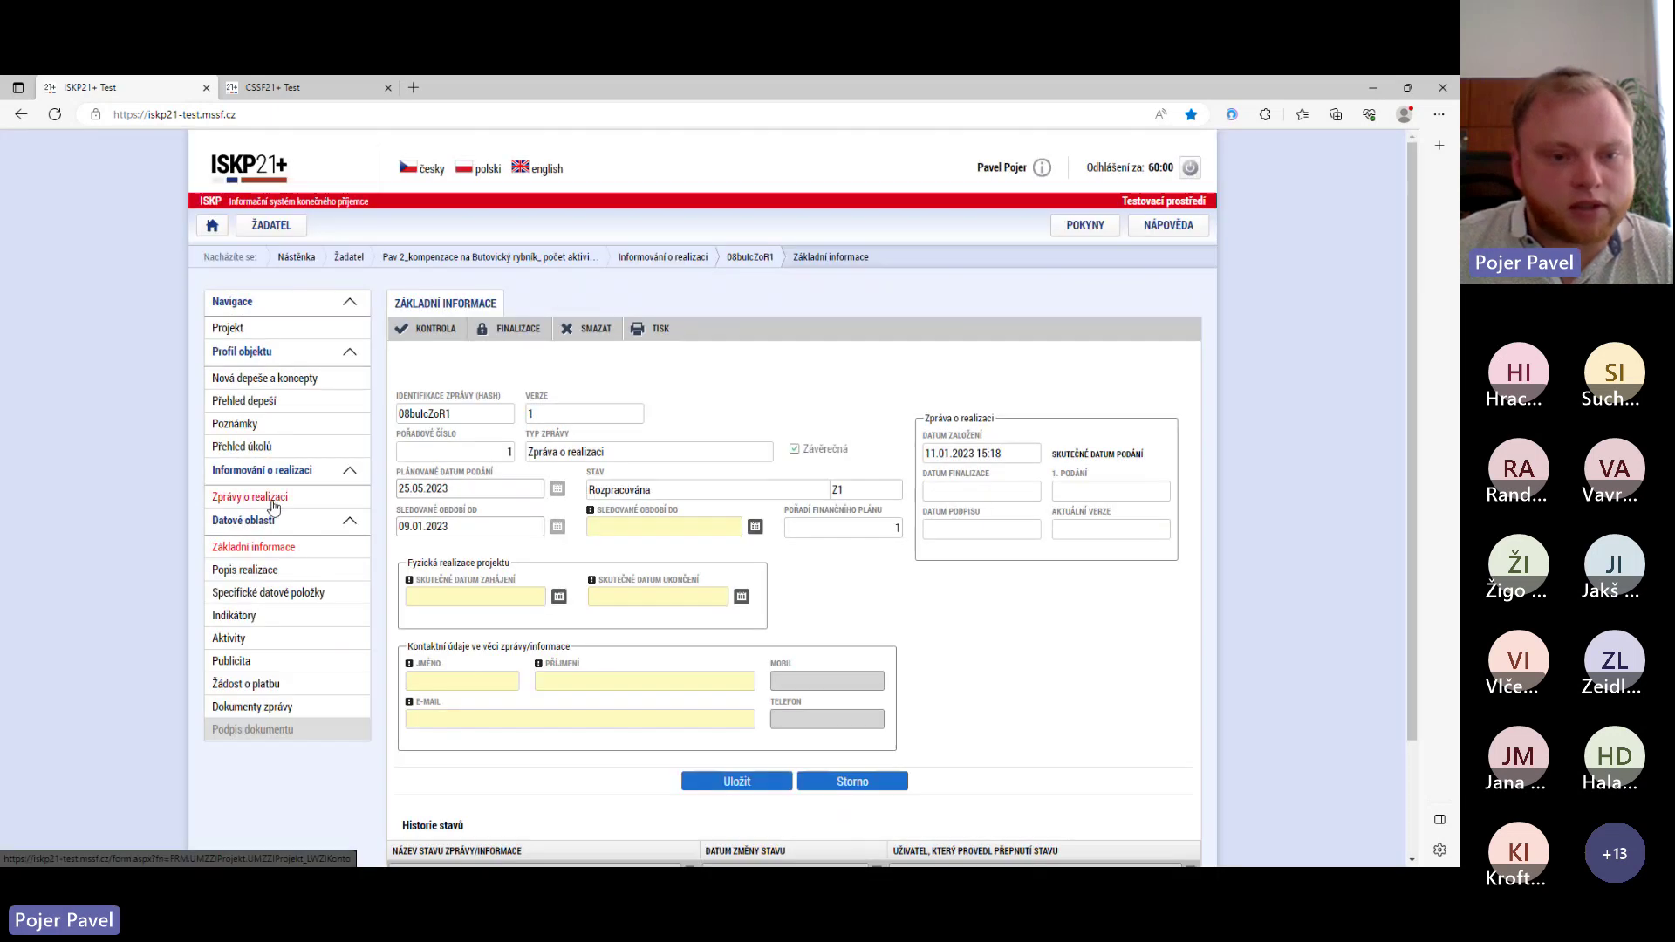
- Attempt to create a new implementation report, then return to the report list from the message
click(272, 503)
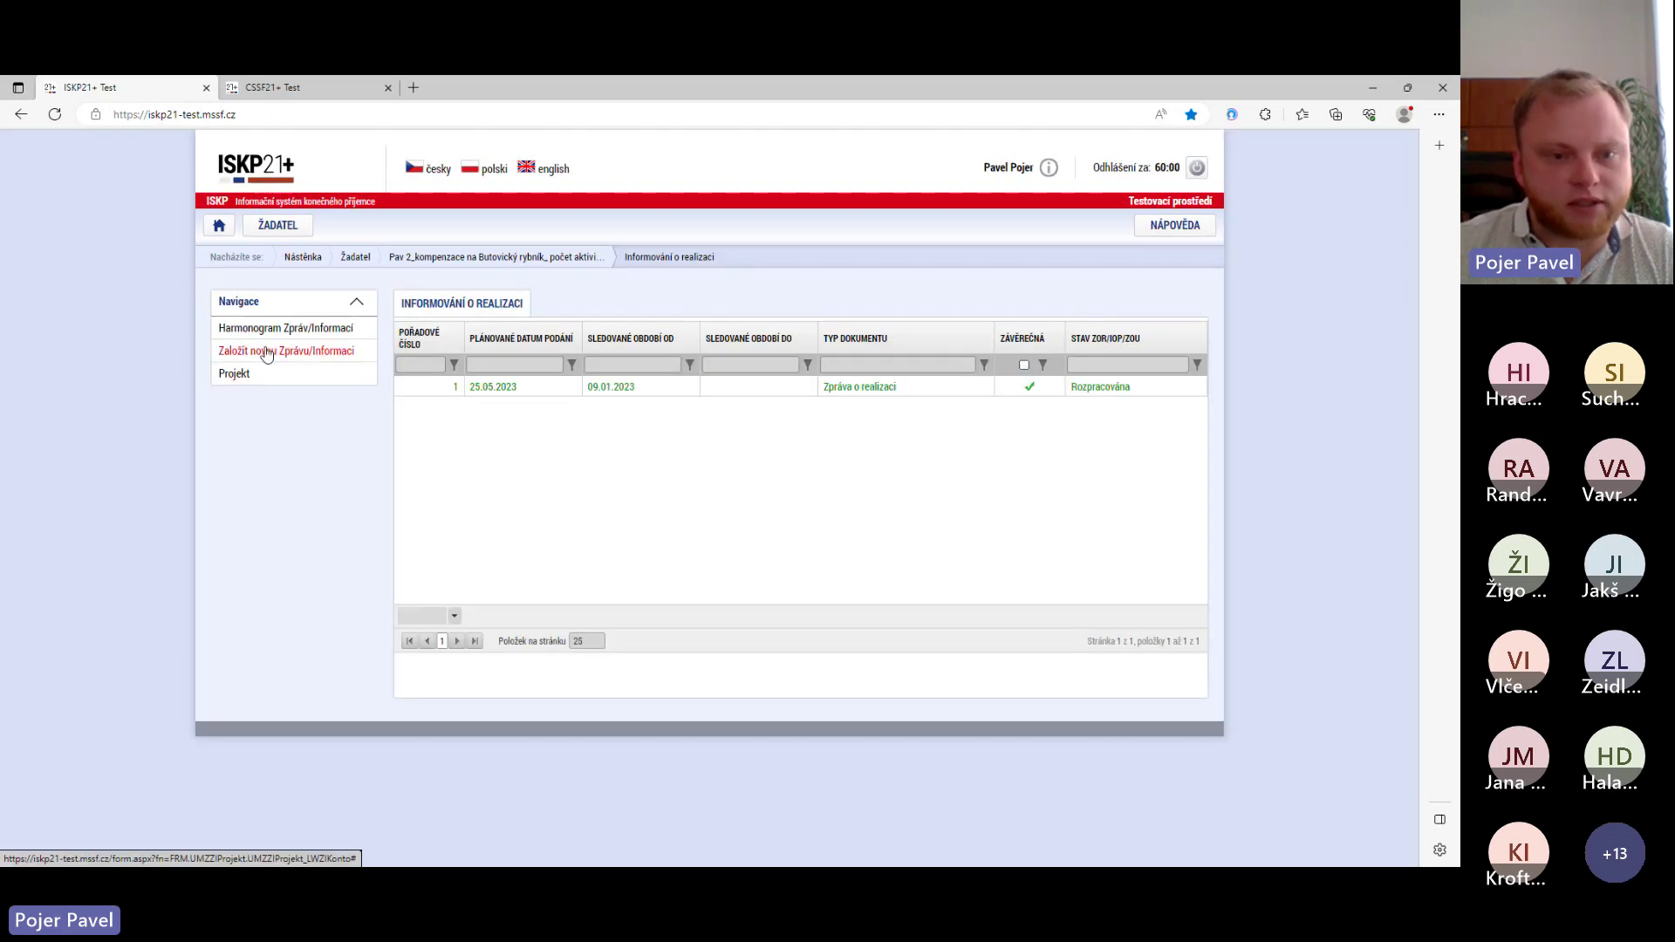
click(267, 351)
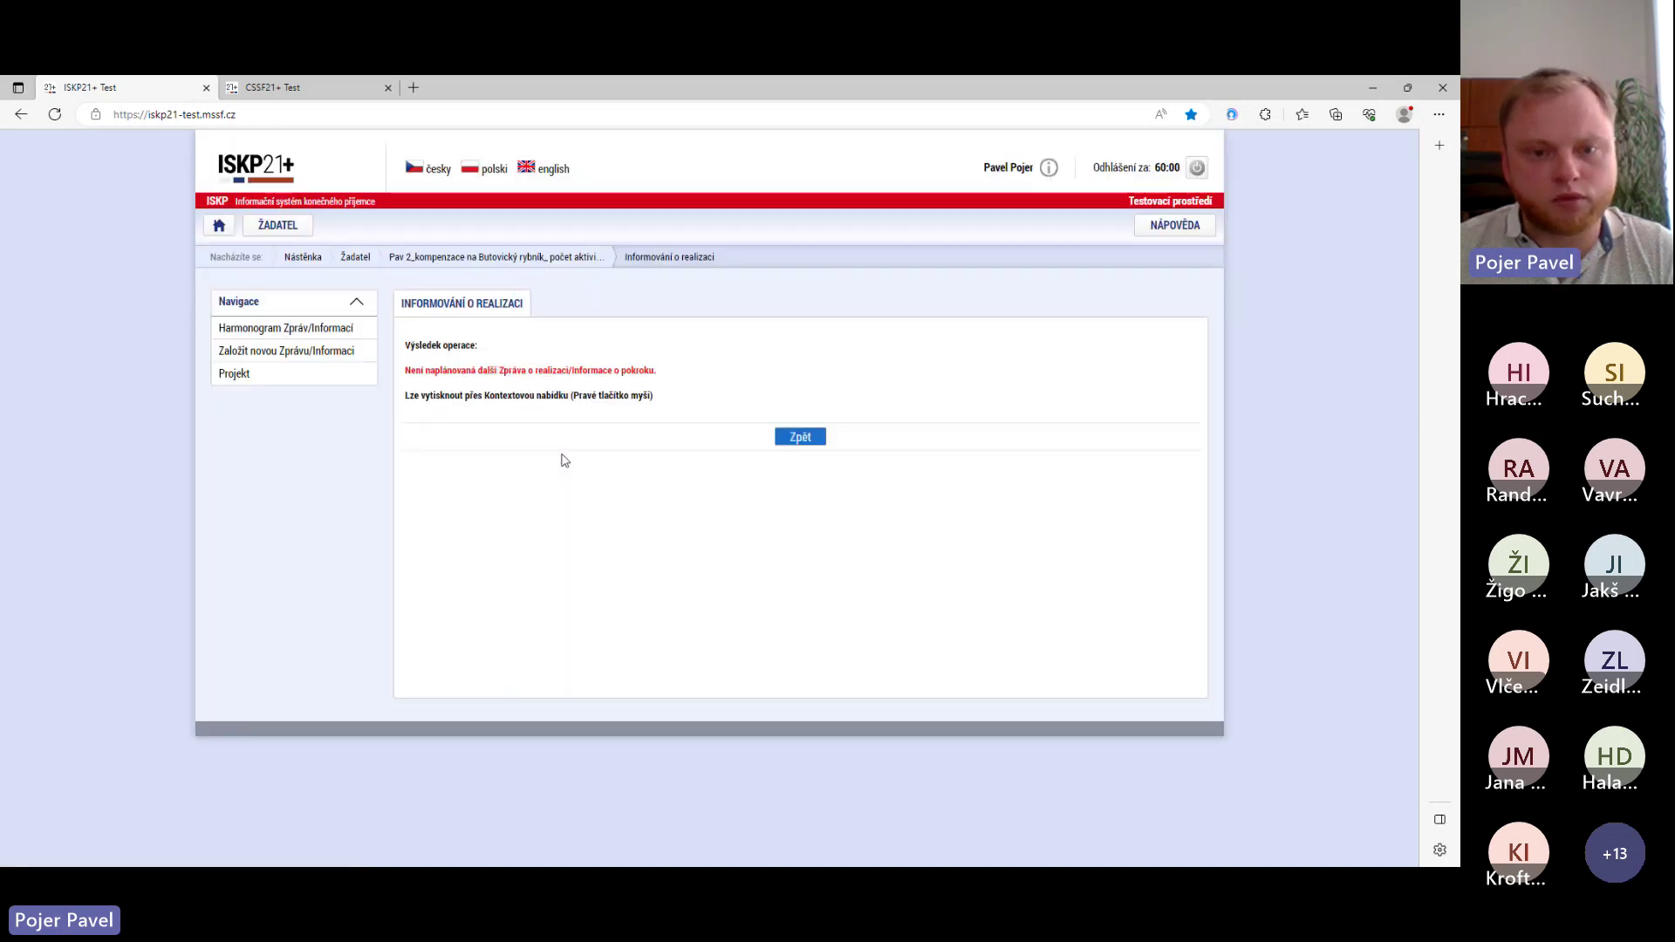
click(803, 439)
- Go through the report's basic information, Popis realizace and Specifické datové položky, ending on indicators 967012 and 979001
click(541, 387)
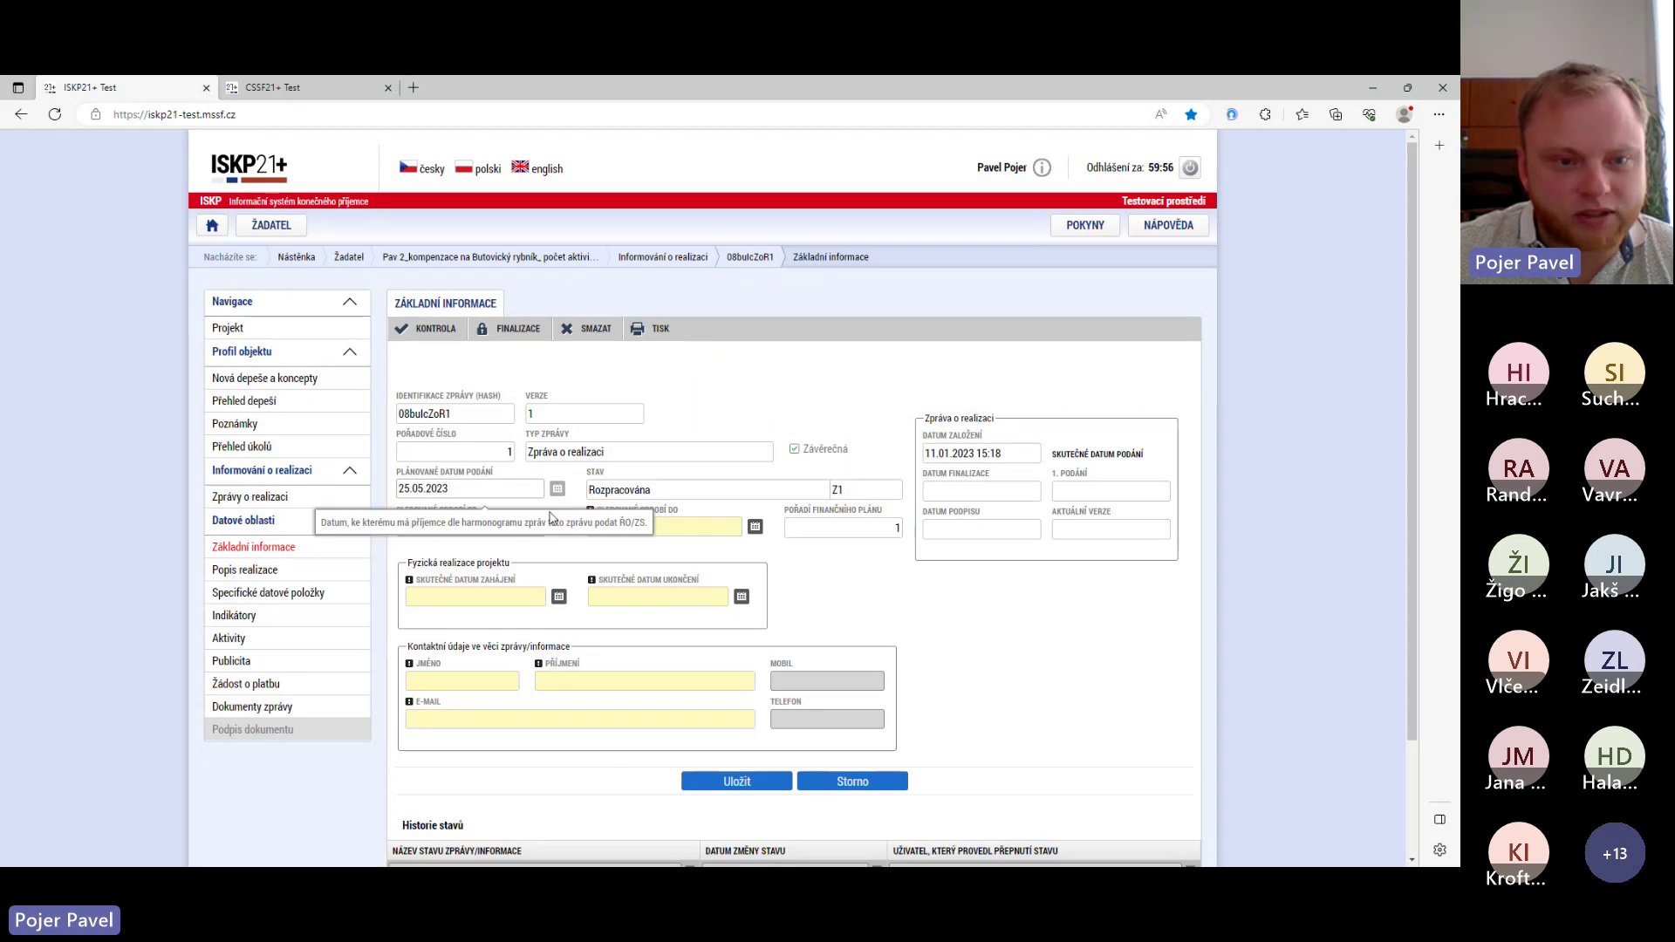
scroll(602, 527, down, 2)
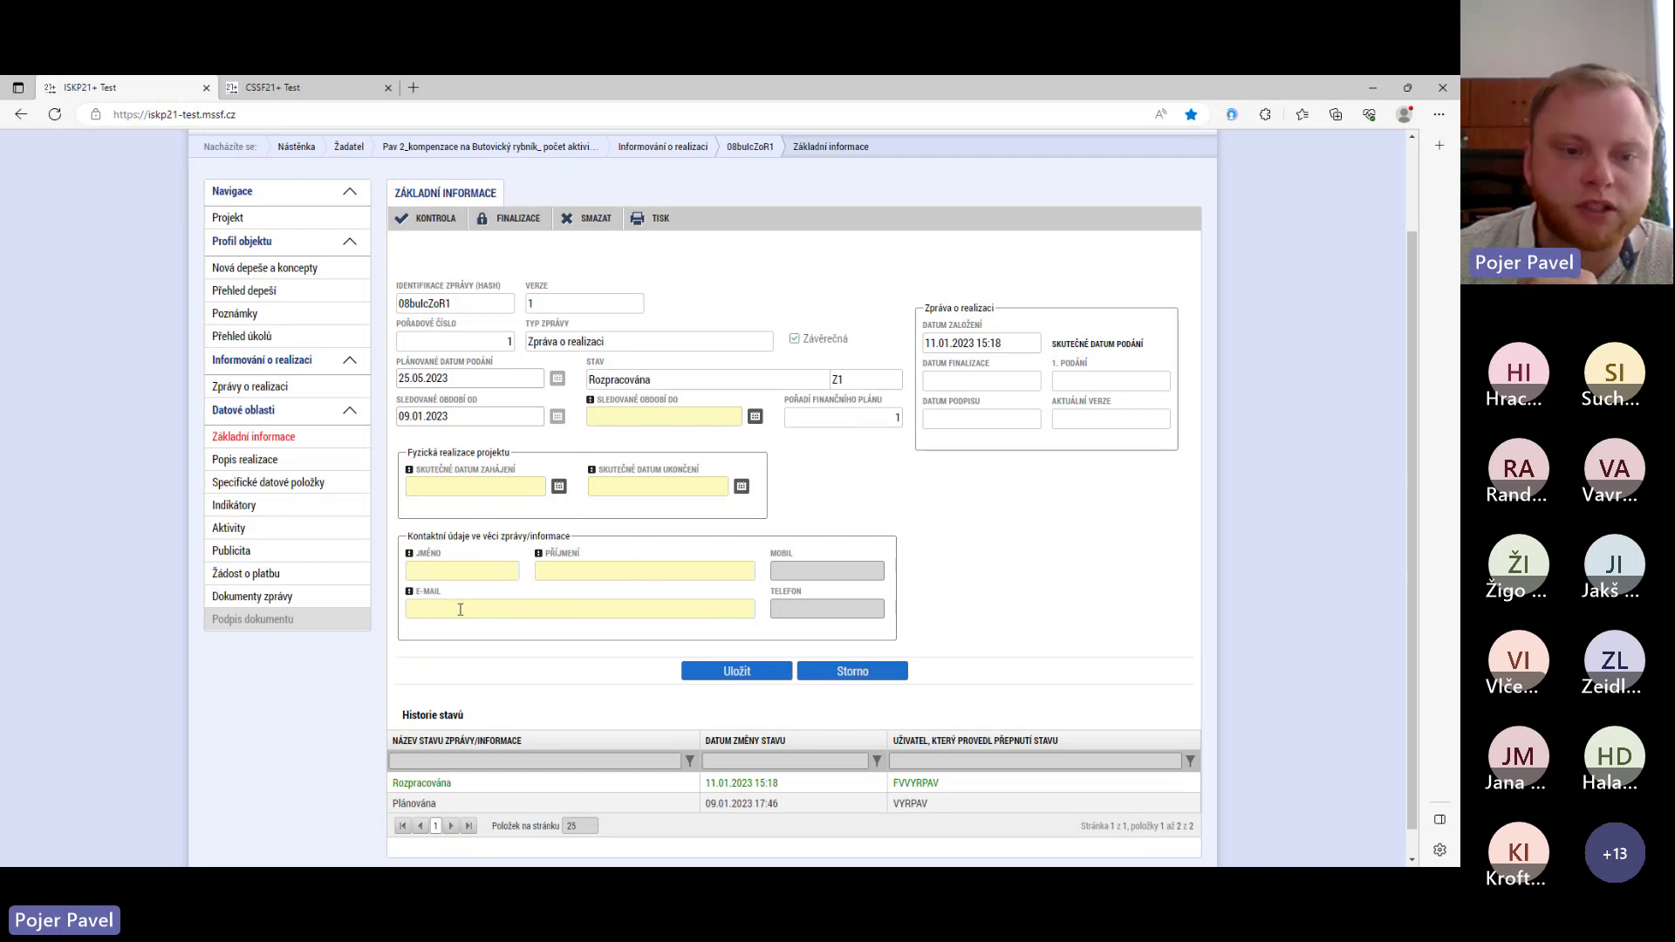
click(245, 459)
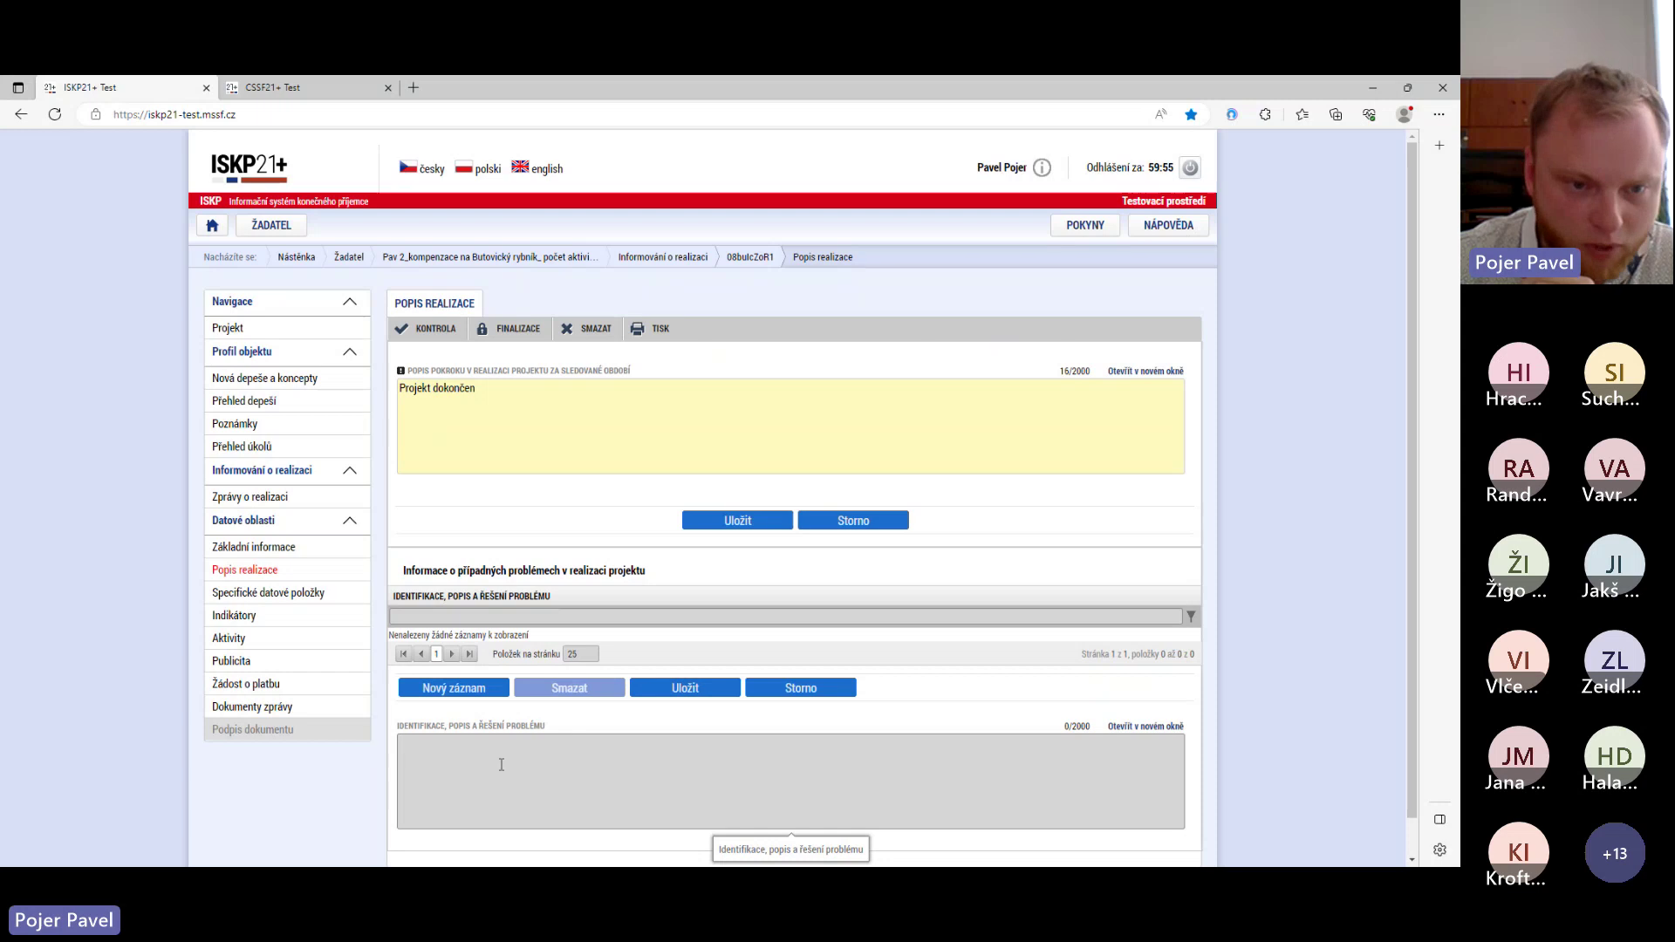
click(287, 593)
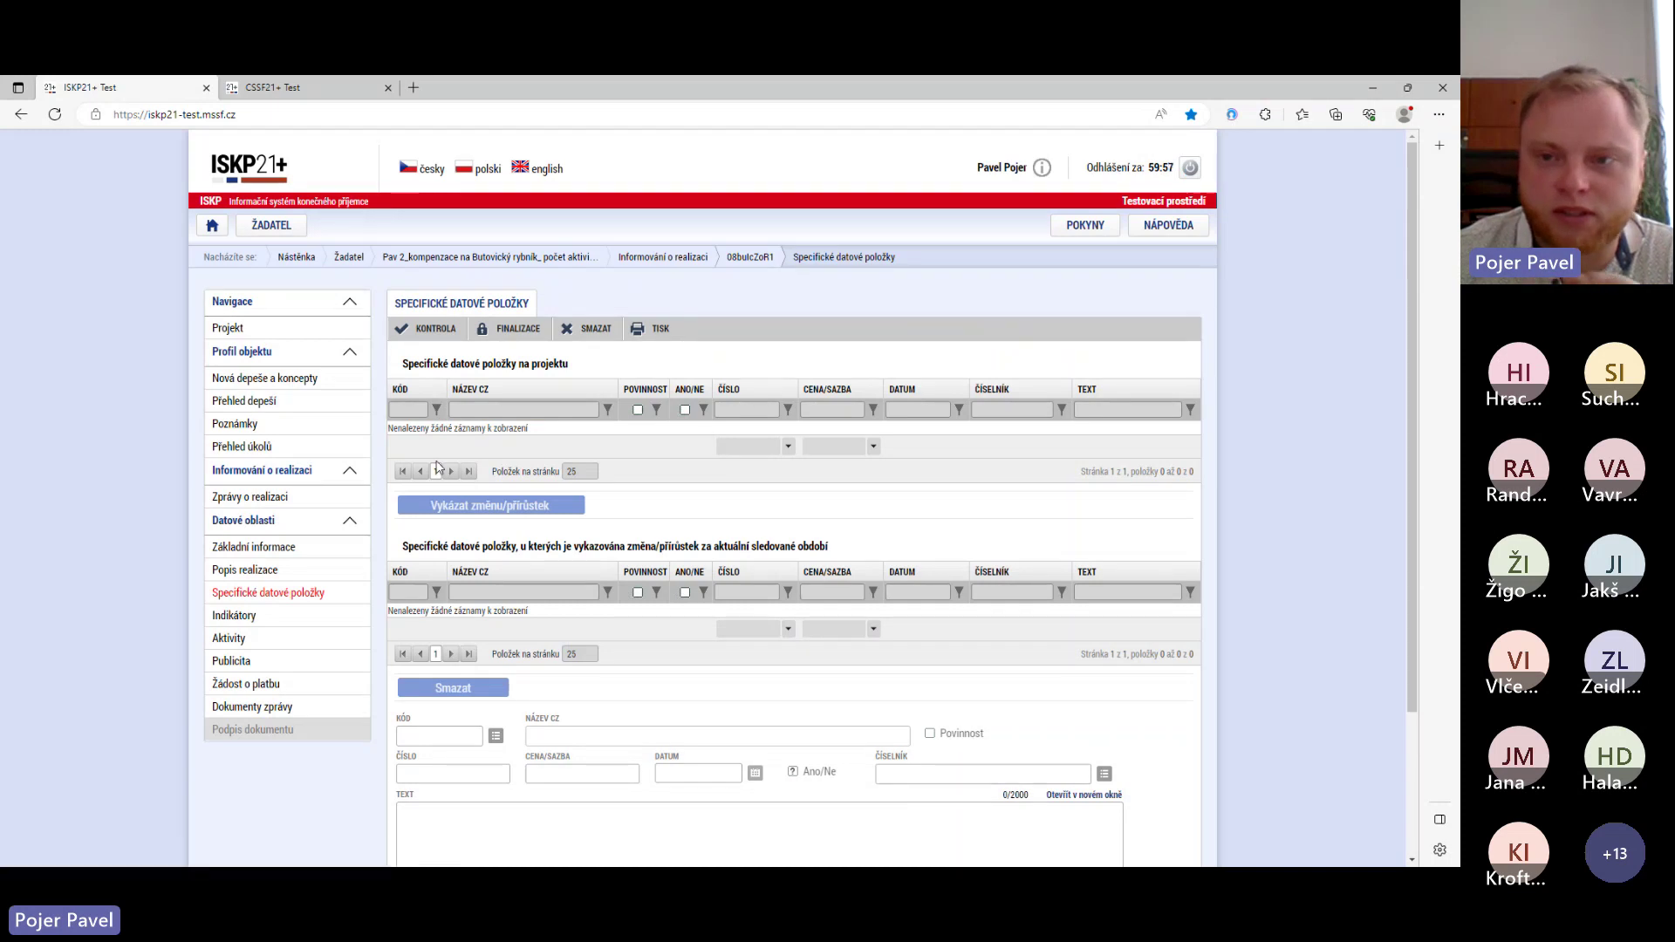
scroll(389, 535, down, 1)
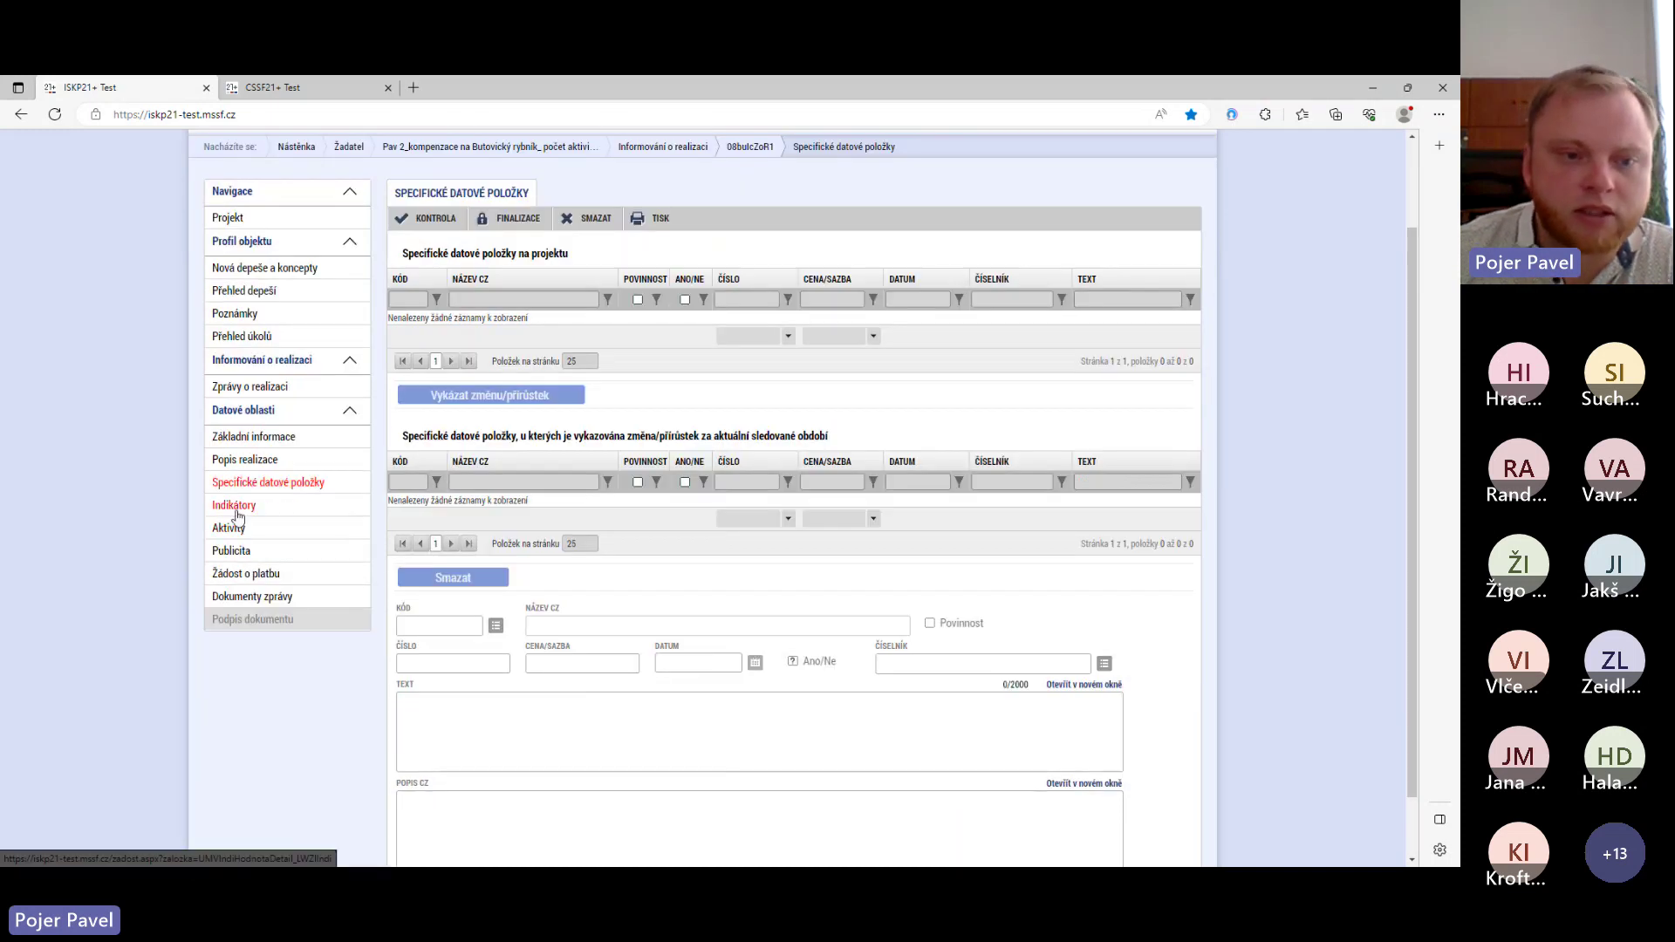
click(234, 505)
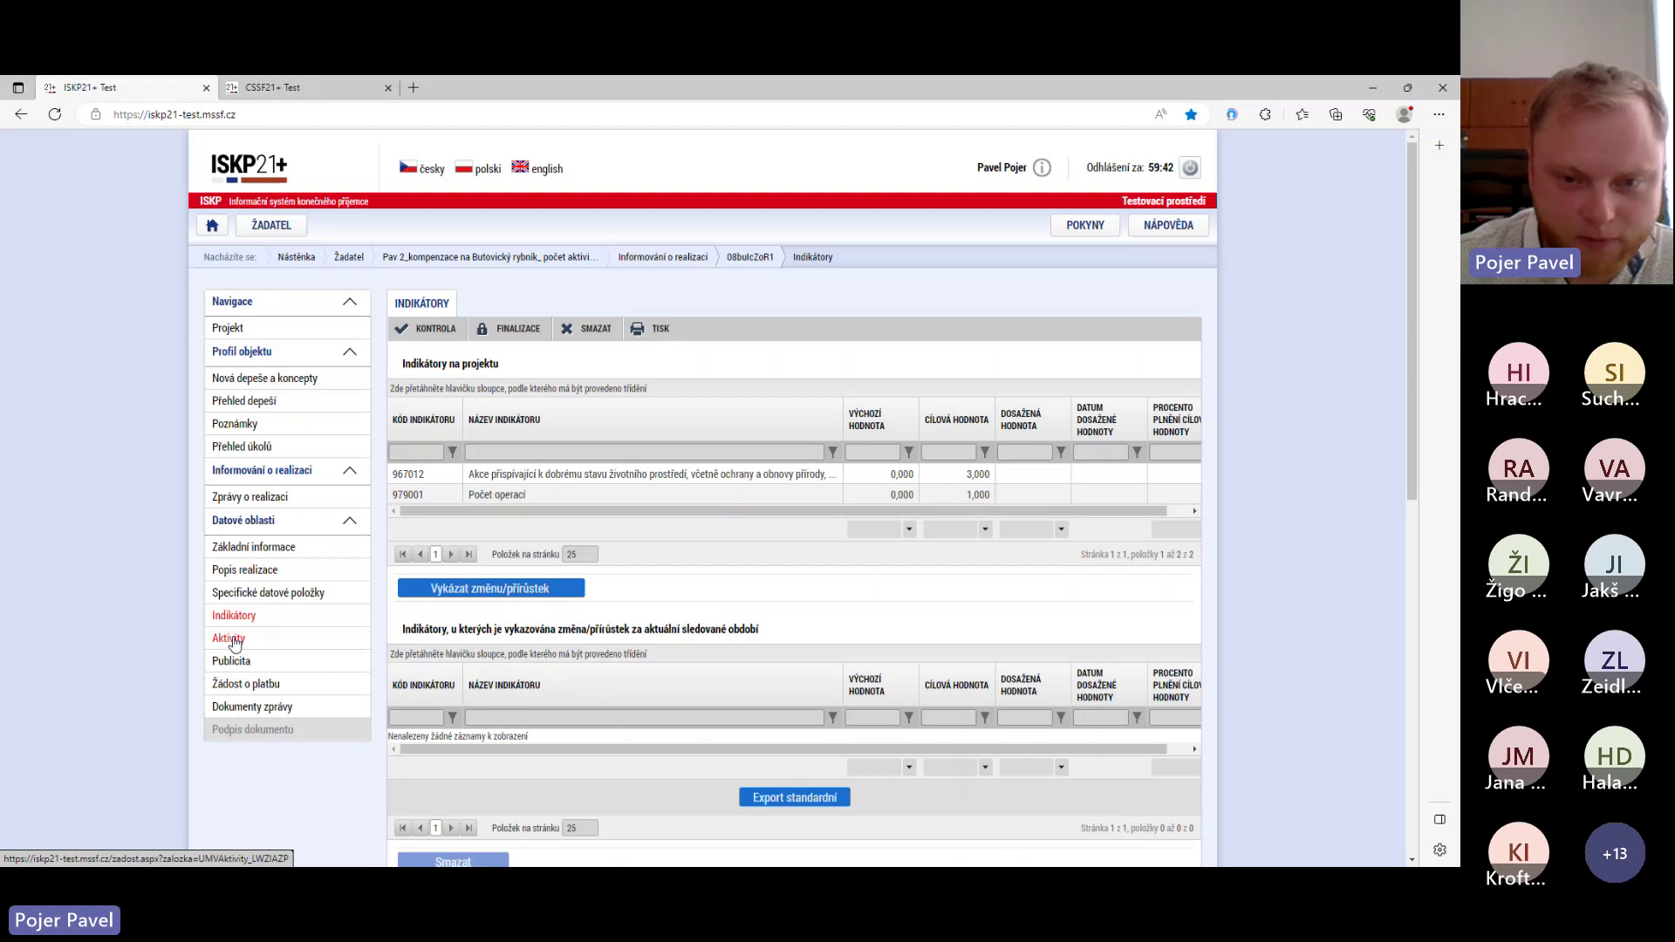
- Inspect activity RYB_1's details on the Aktivity page: realised, 7 units achieved, 13,300 proven
click(232, 639)
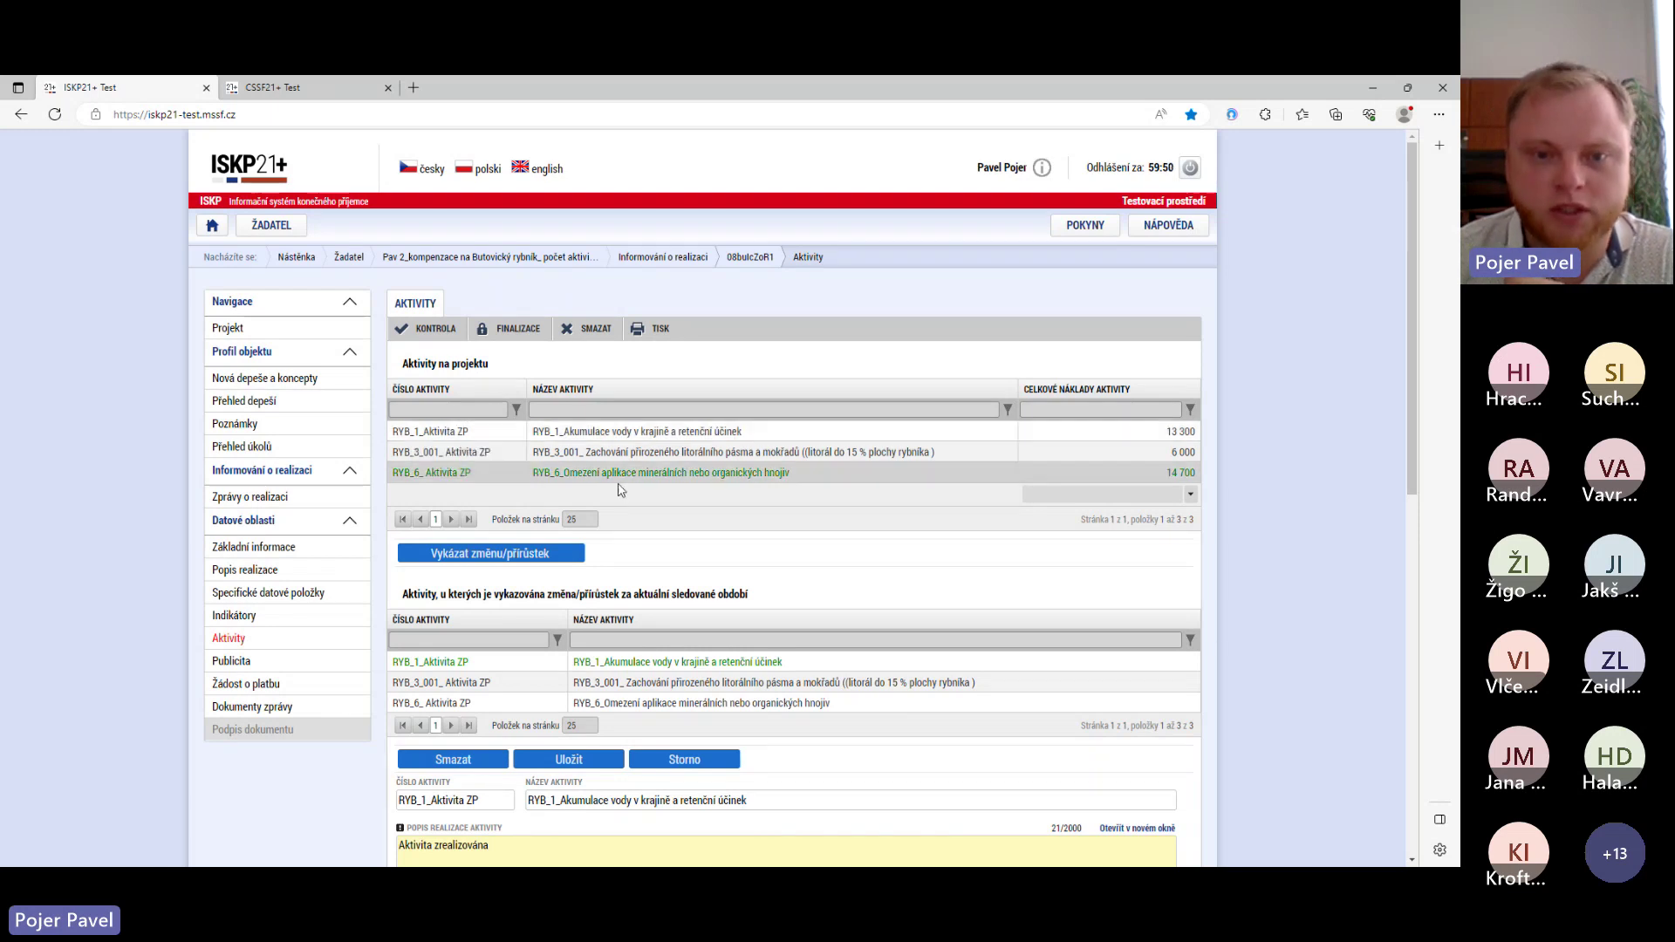
click(592, 441)
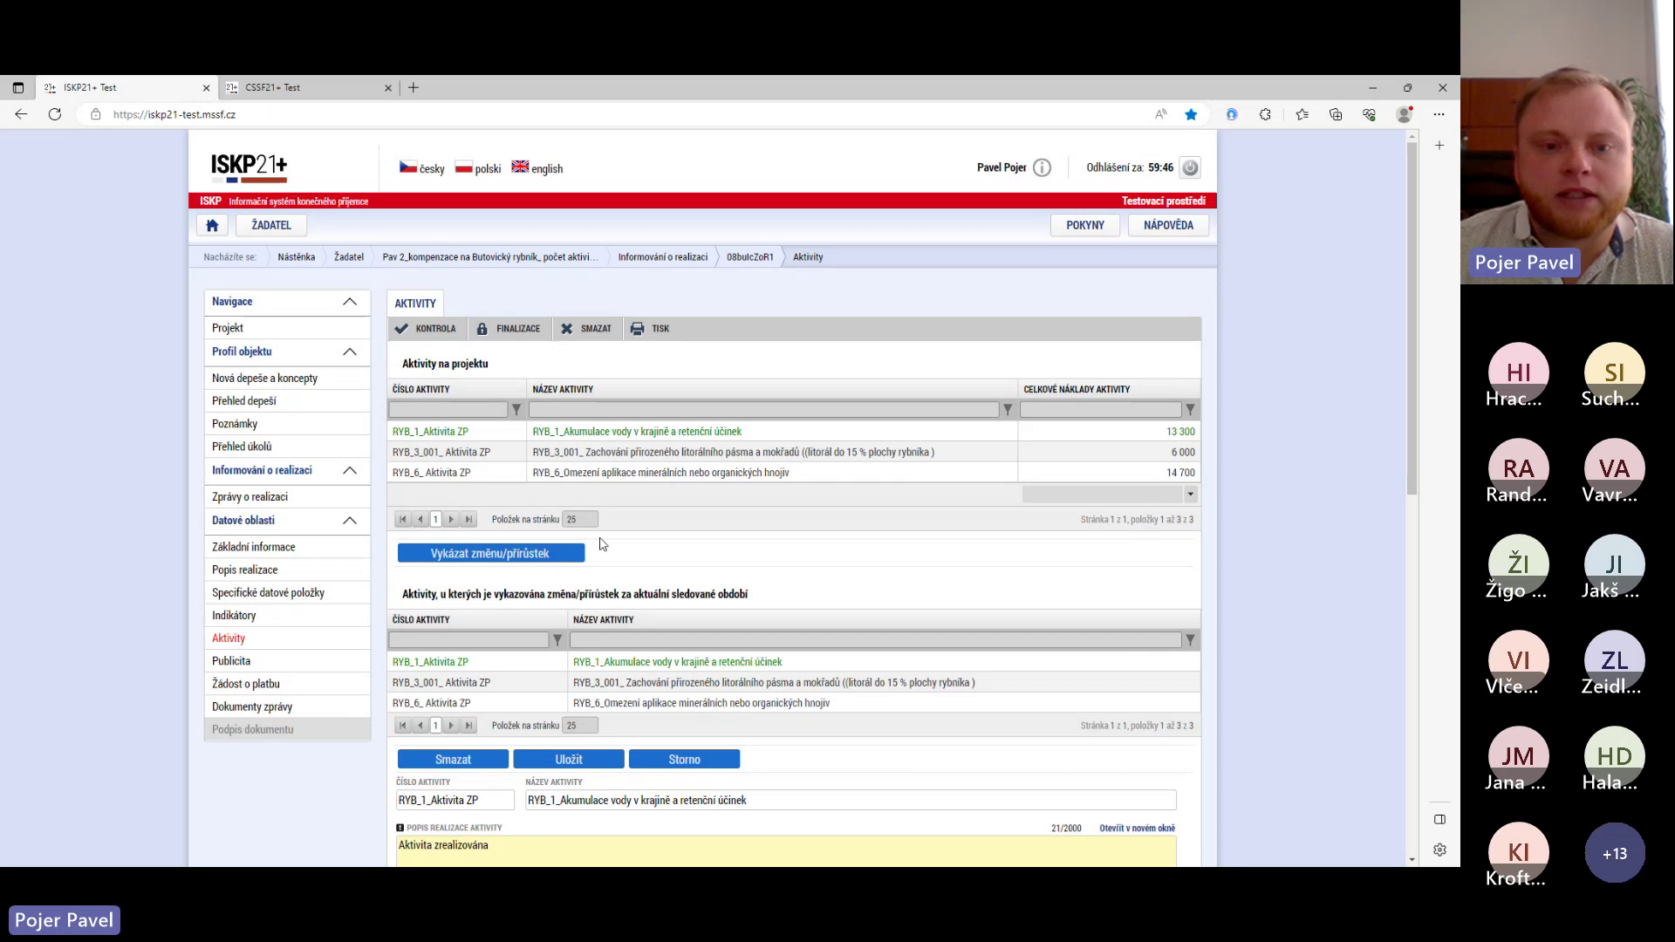
scroll(601, 545, down, 2)
scroll(602, 534, up, 1)
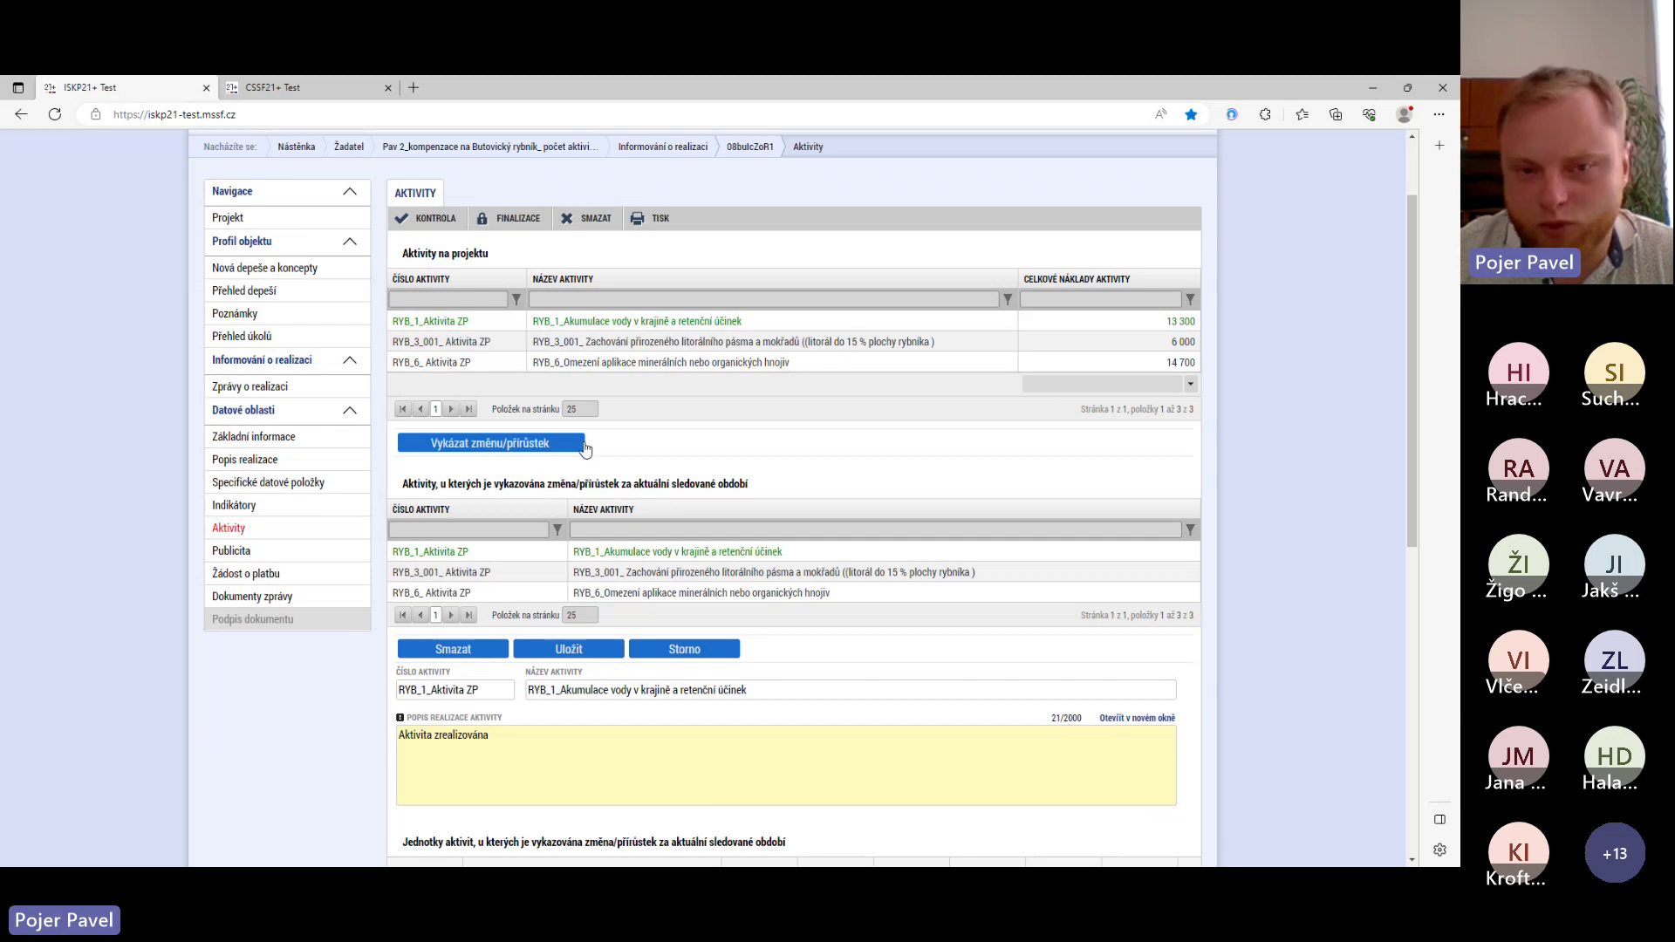
scroll(569, 531, down, 4)
scroll(569, 531, up, 2)
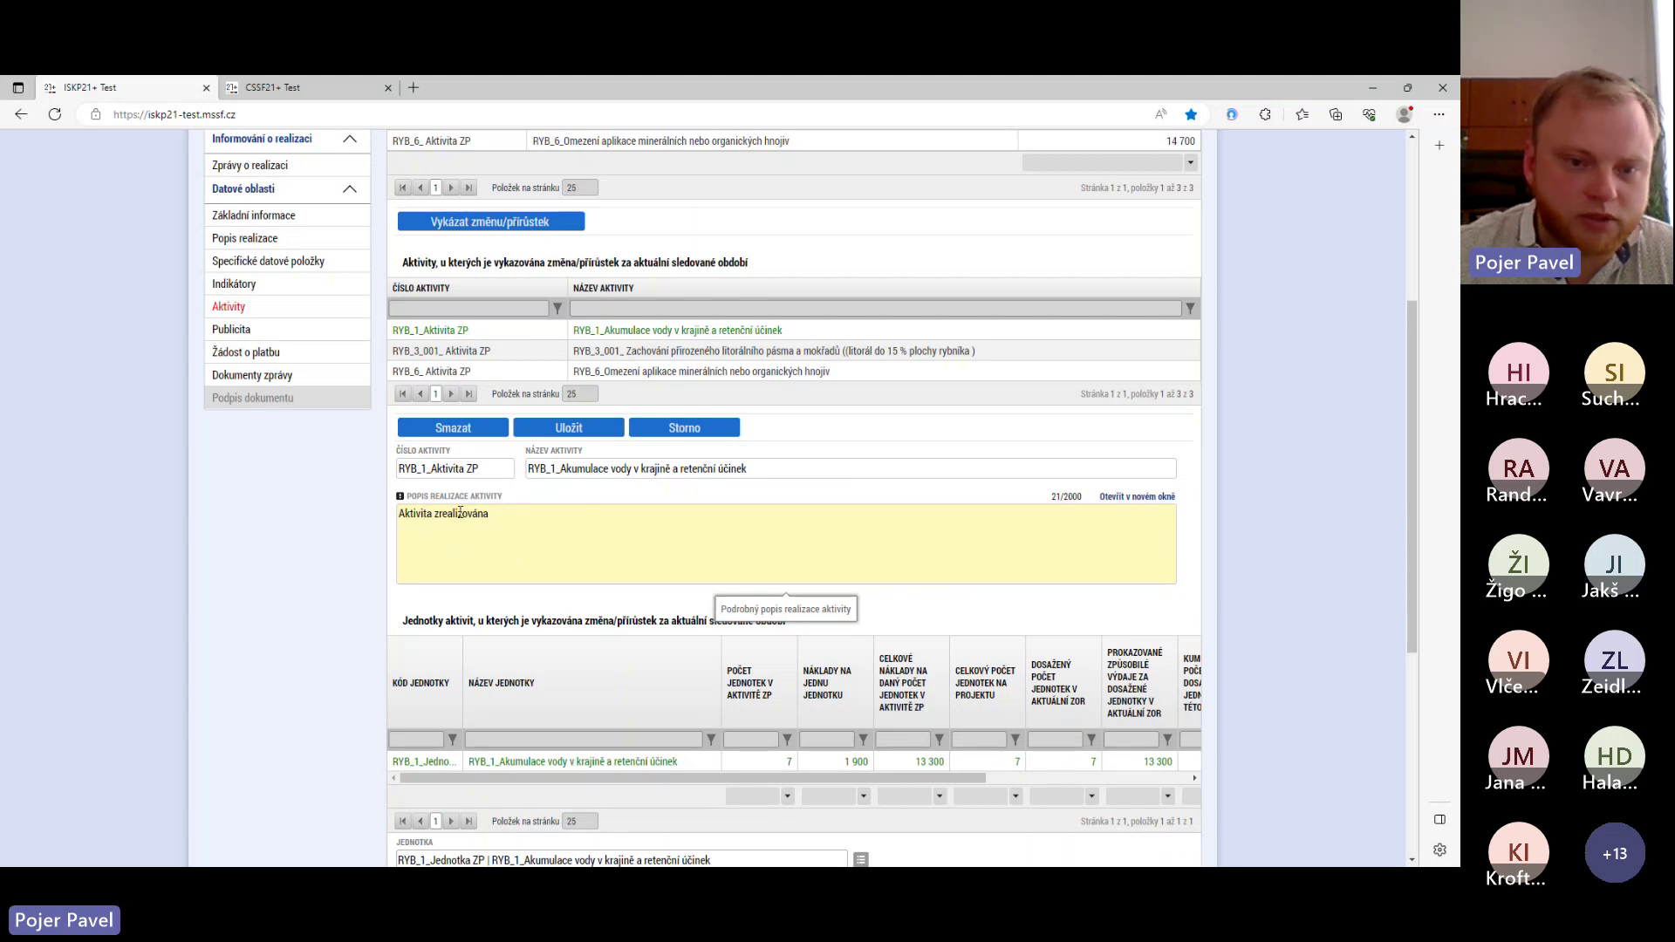
click(508, 532)
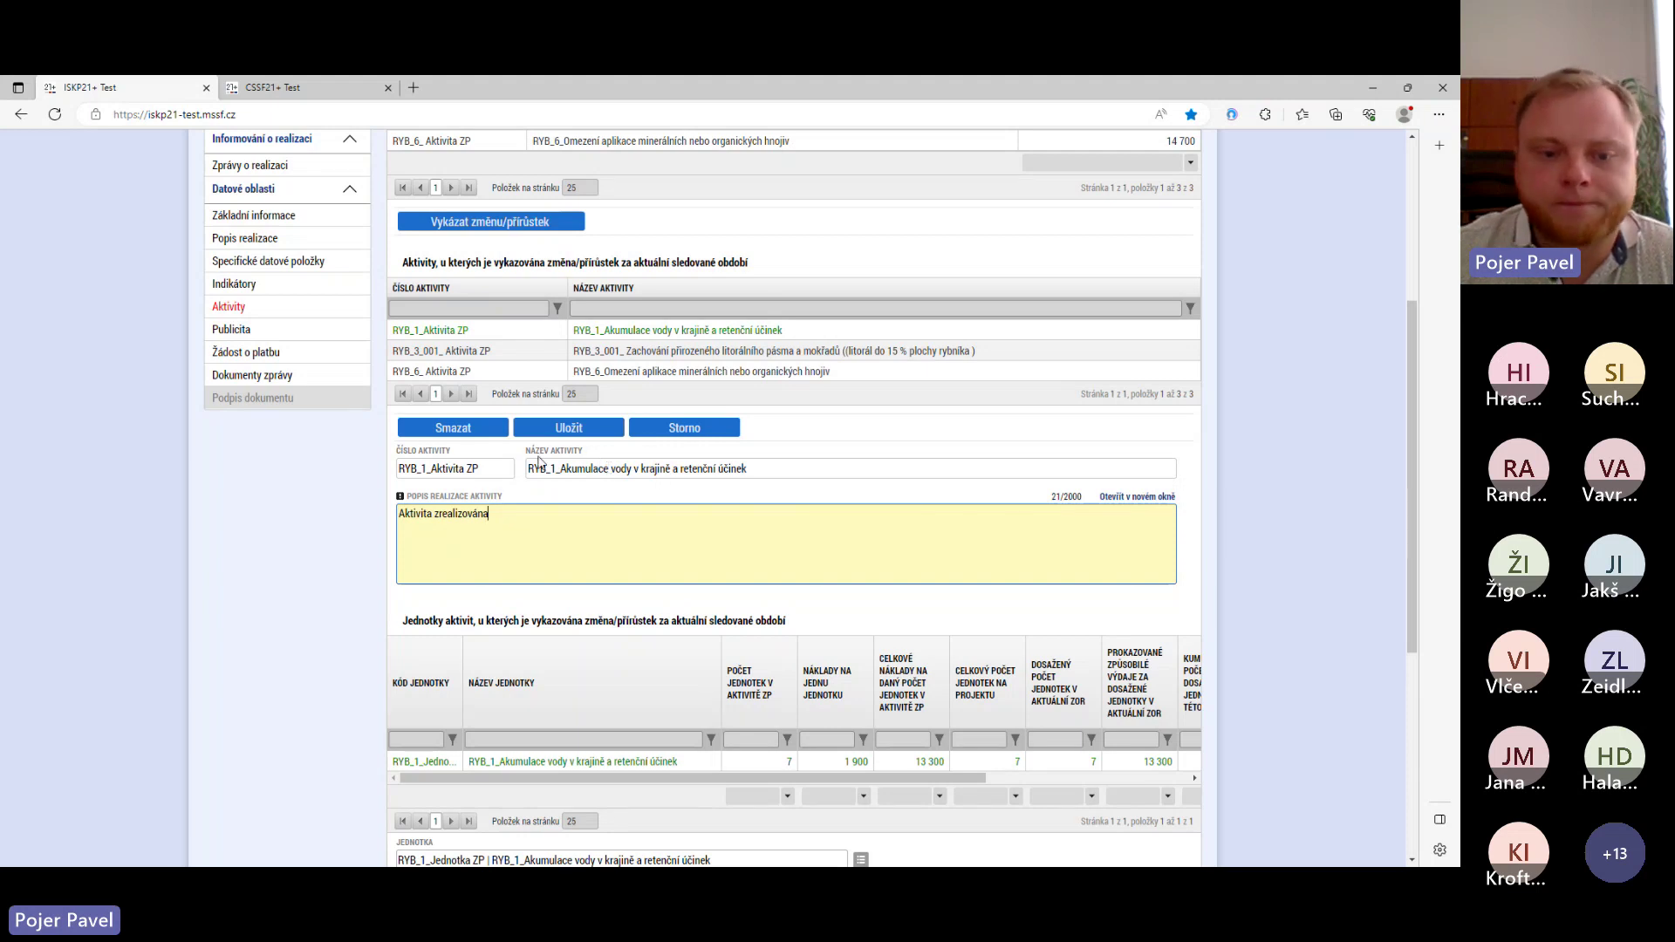
scroll(538, 460, down, 5)
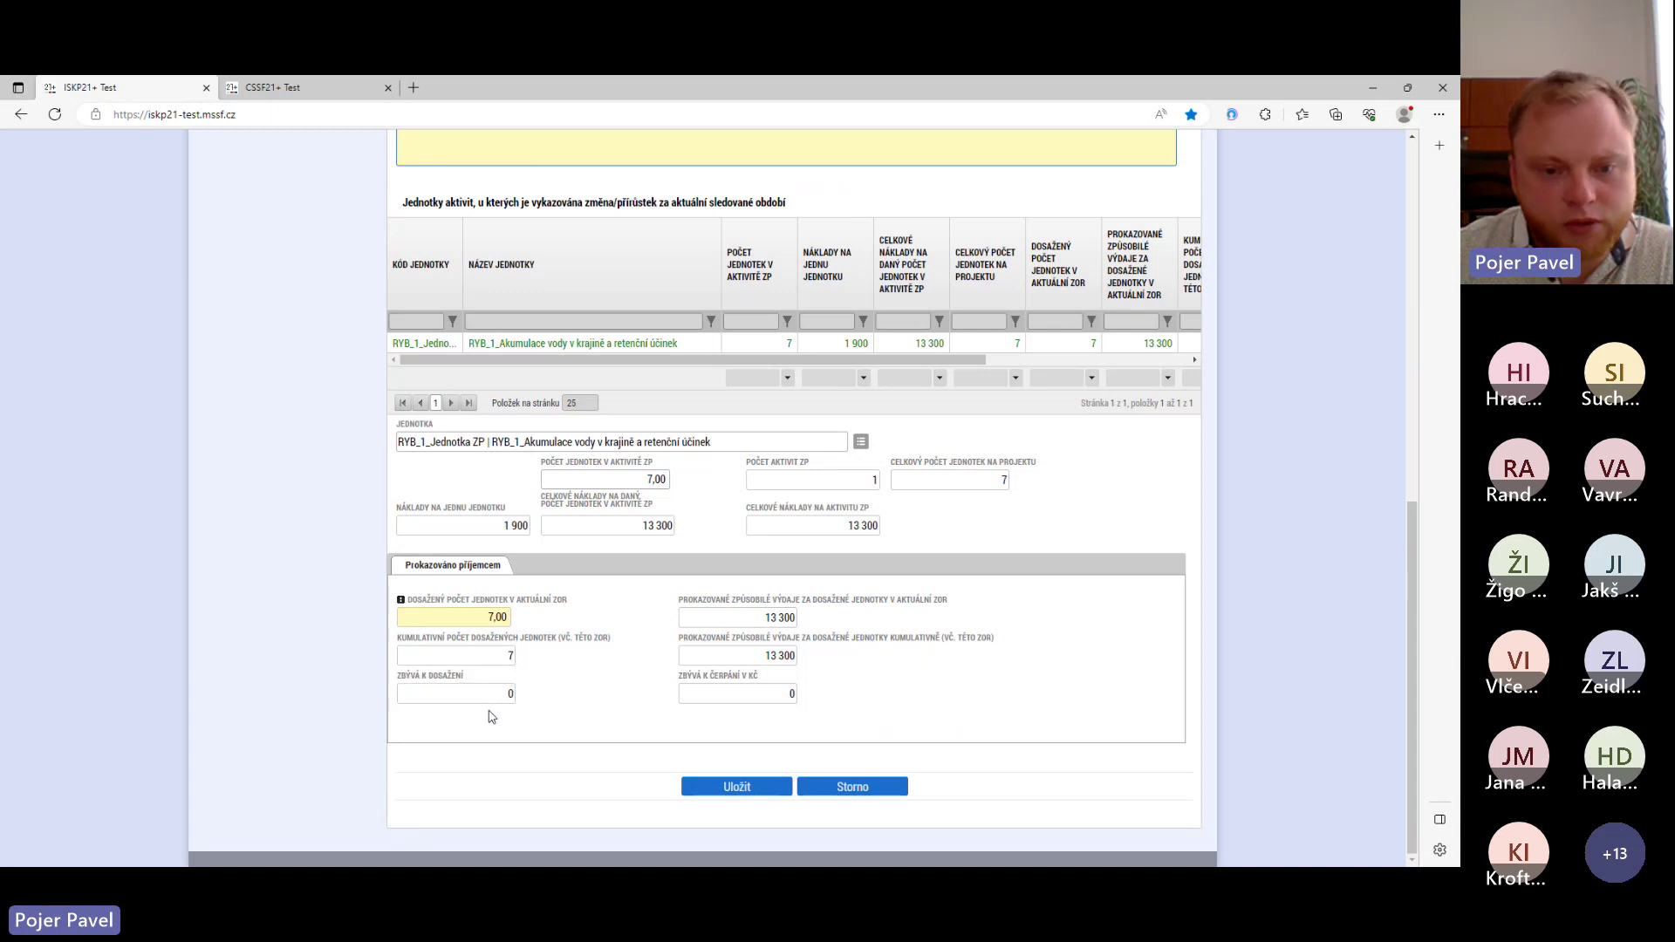
- Set Dosažený počet jednotek v aktuální ZoR for RYB_1 to 7 and save
click(504, 617)
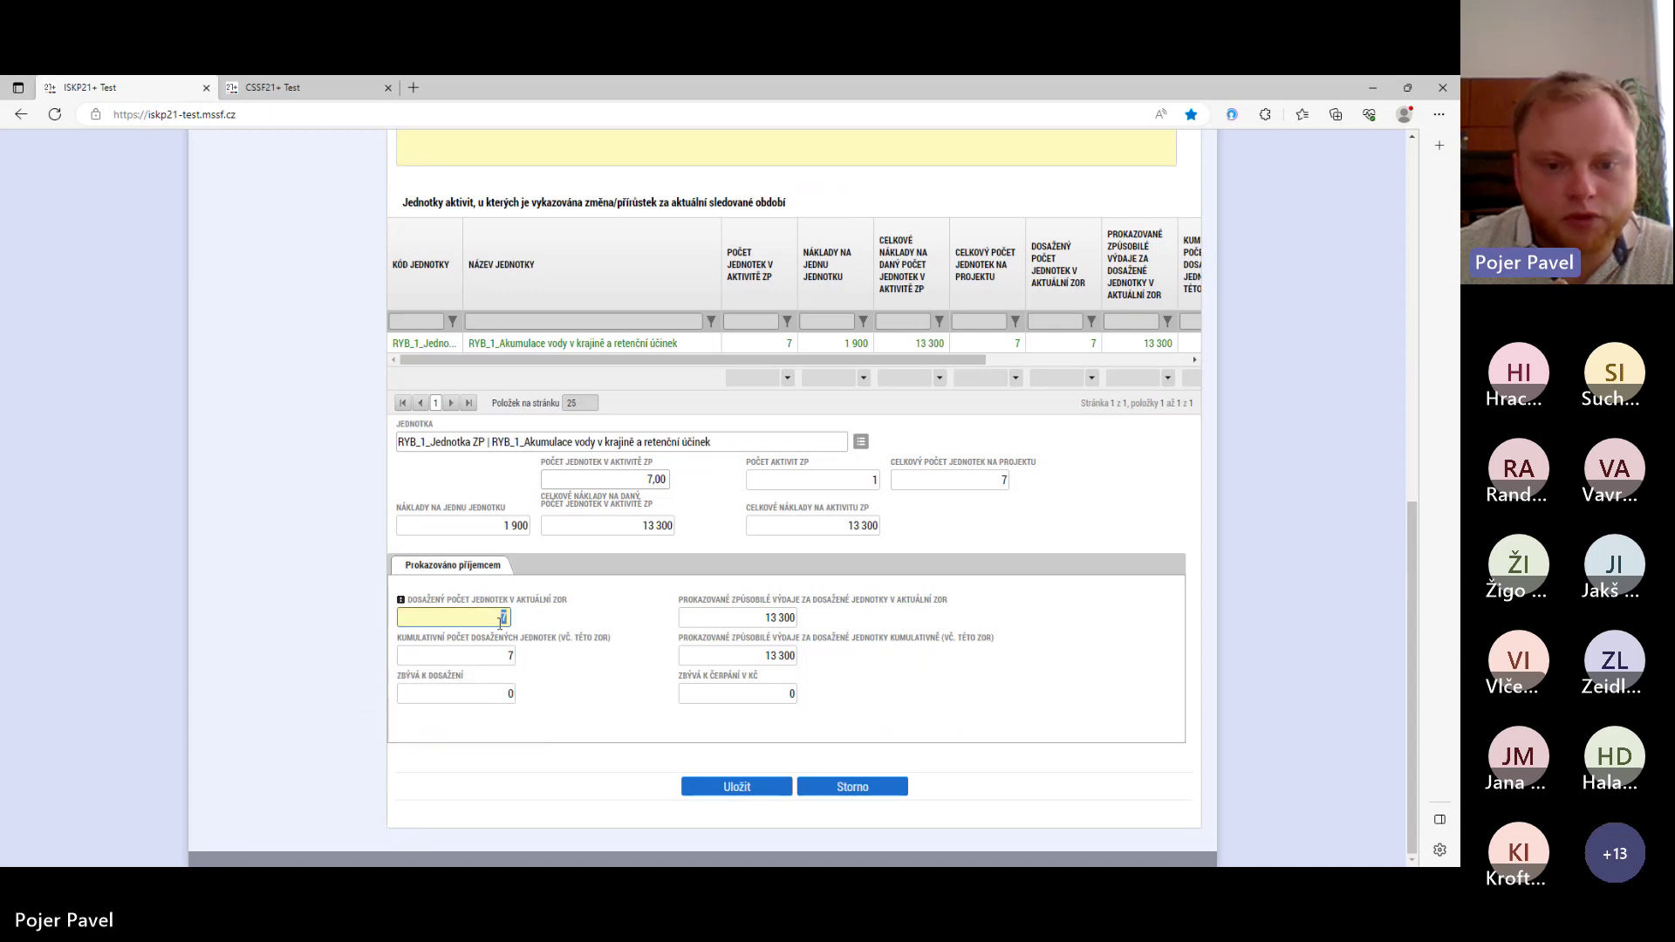
text(0)
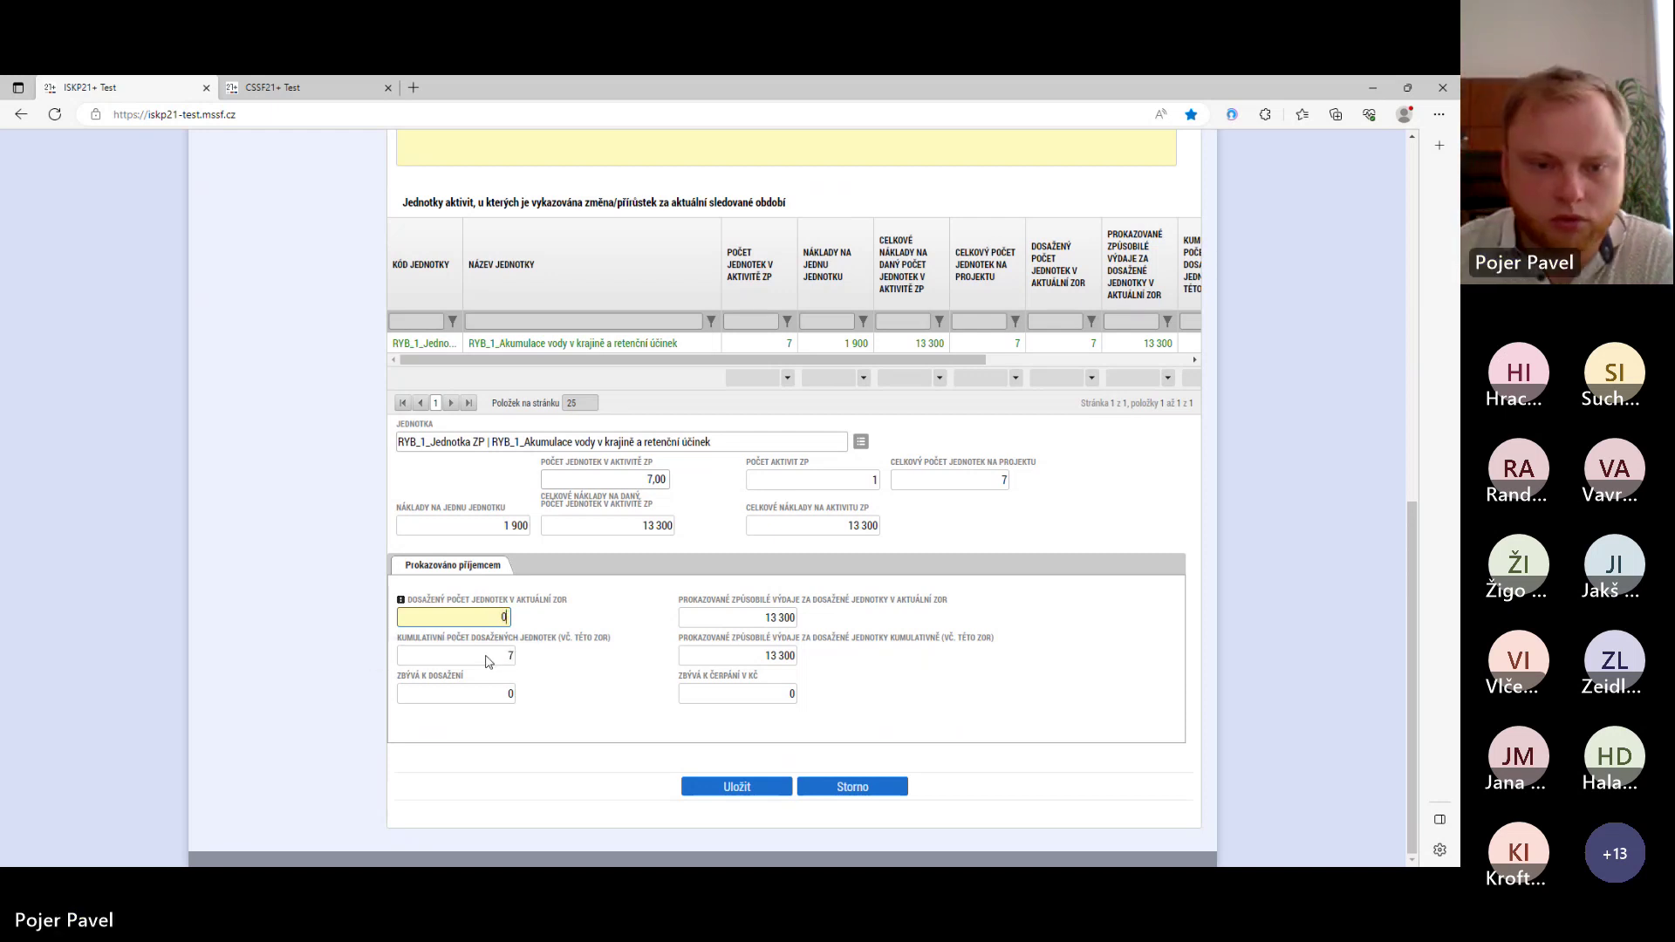
click(535, 678)
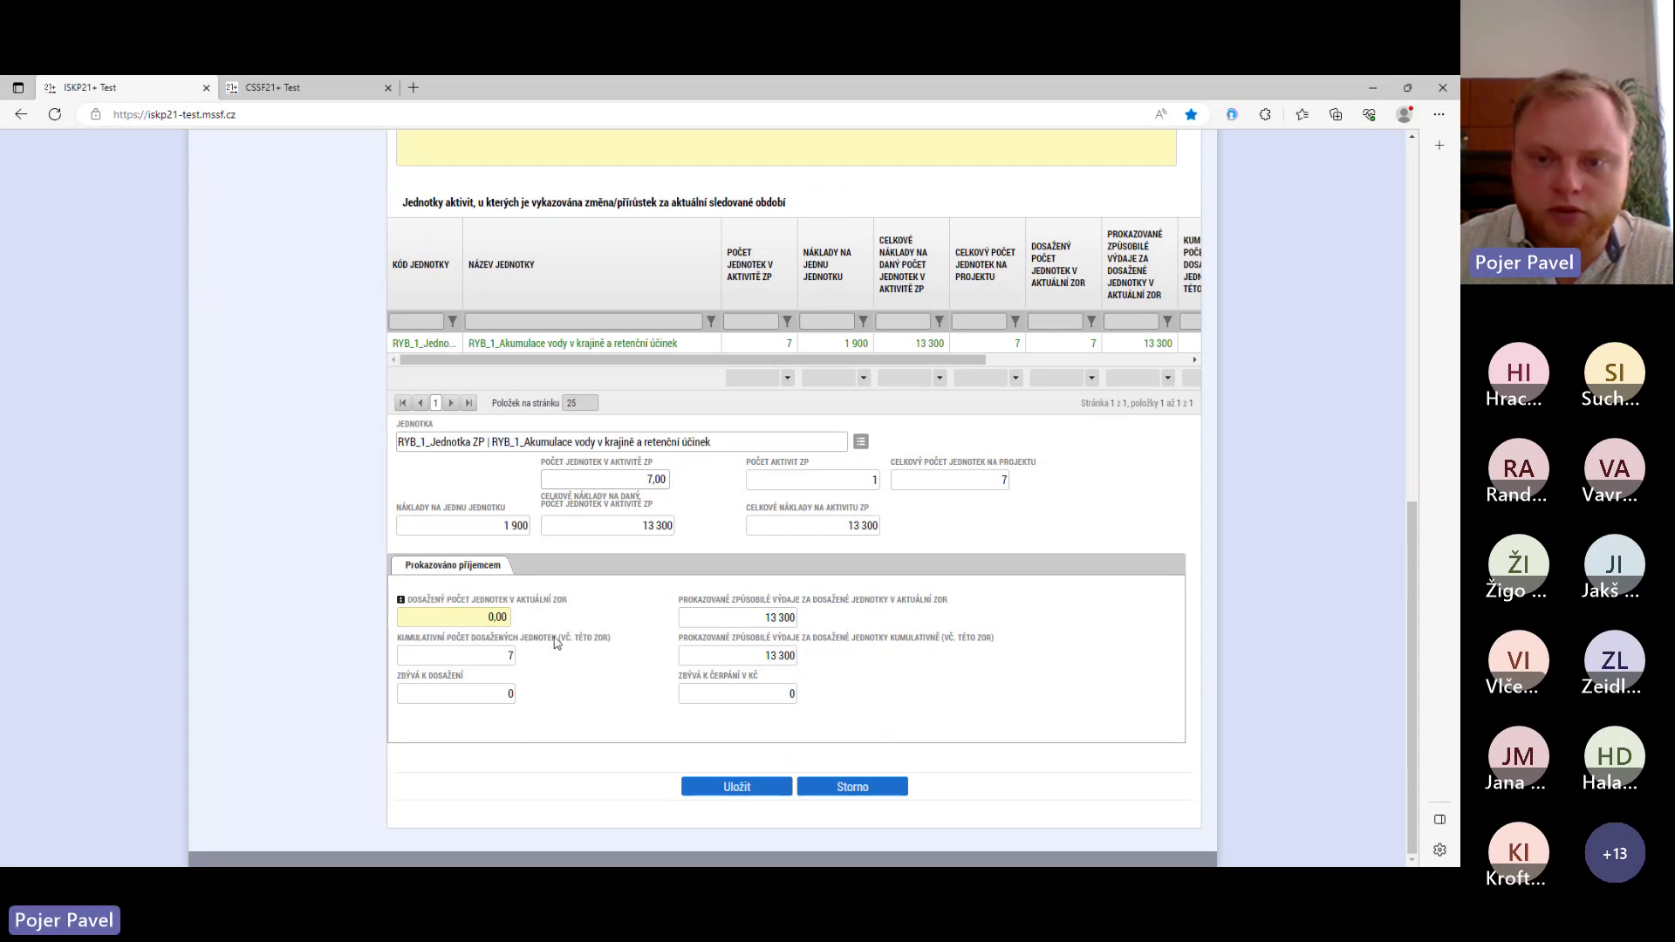
click(498, 618)
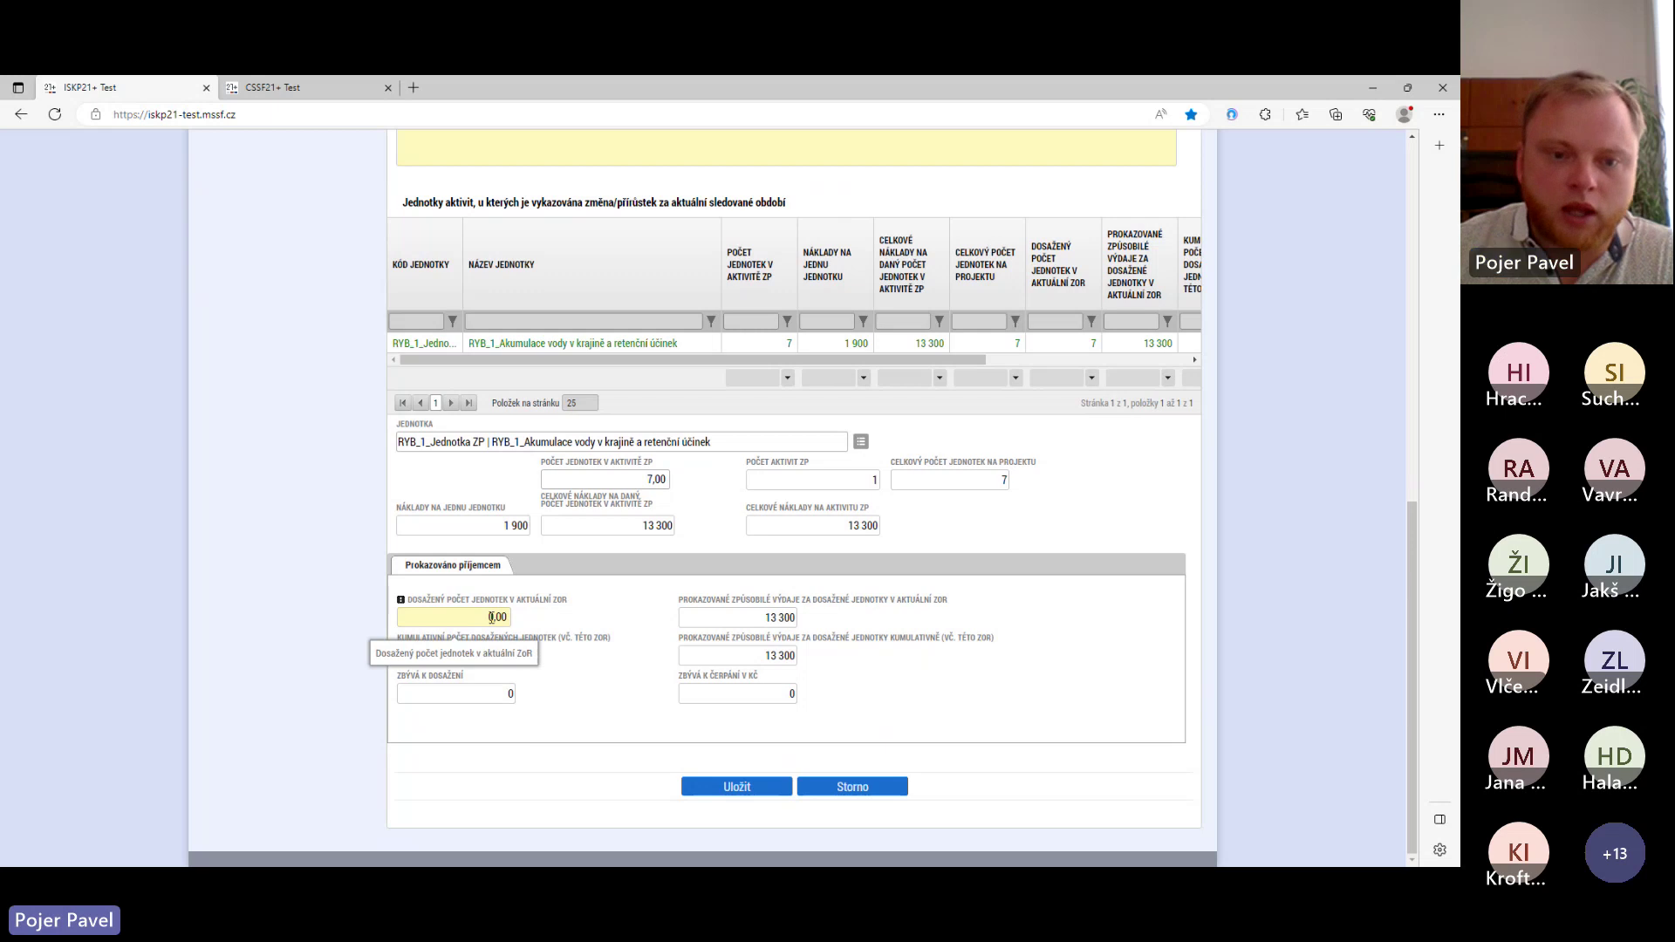
key(BackSpace)
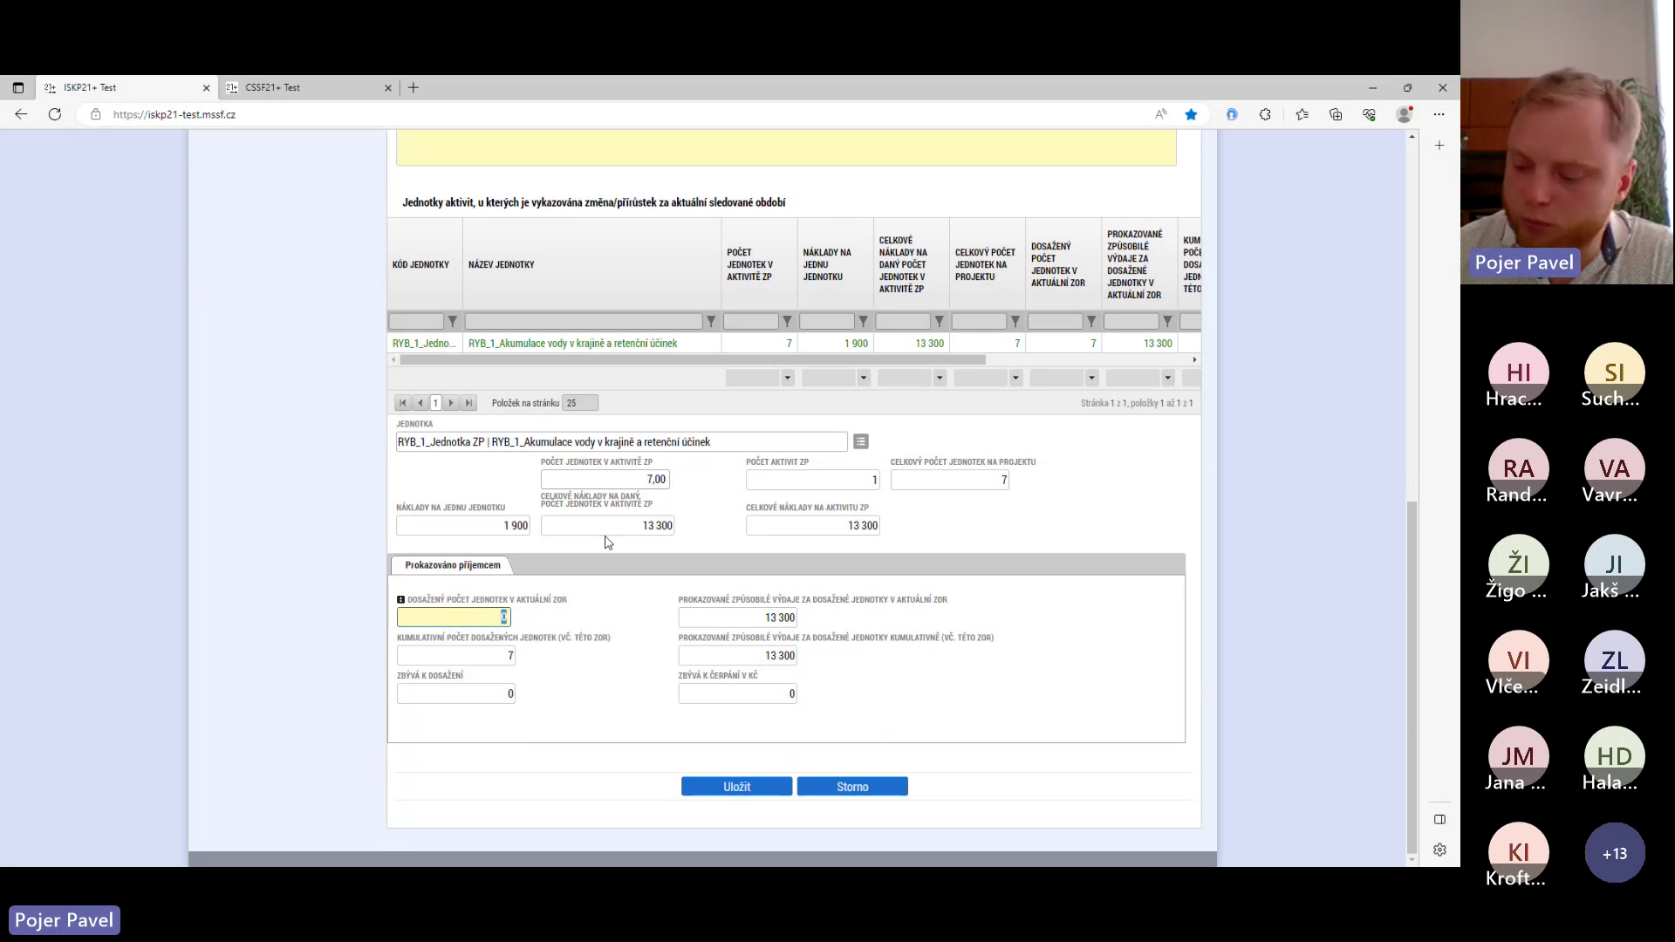
text(7)
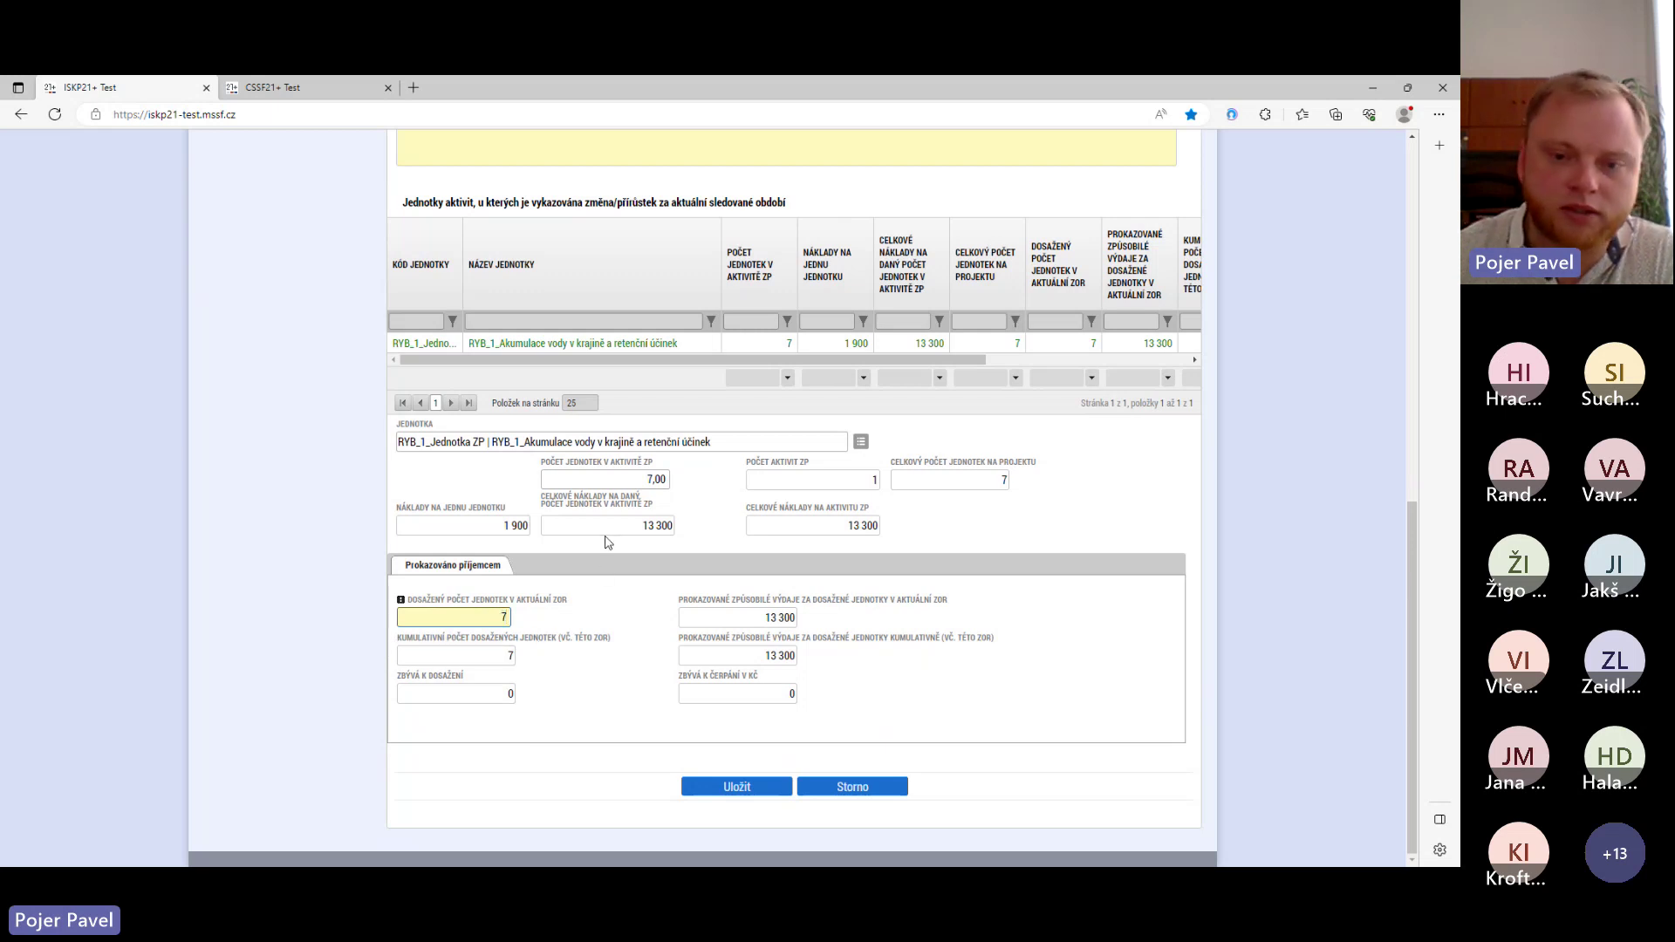
click(756, 789)
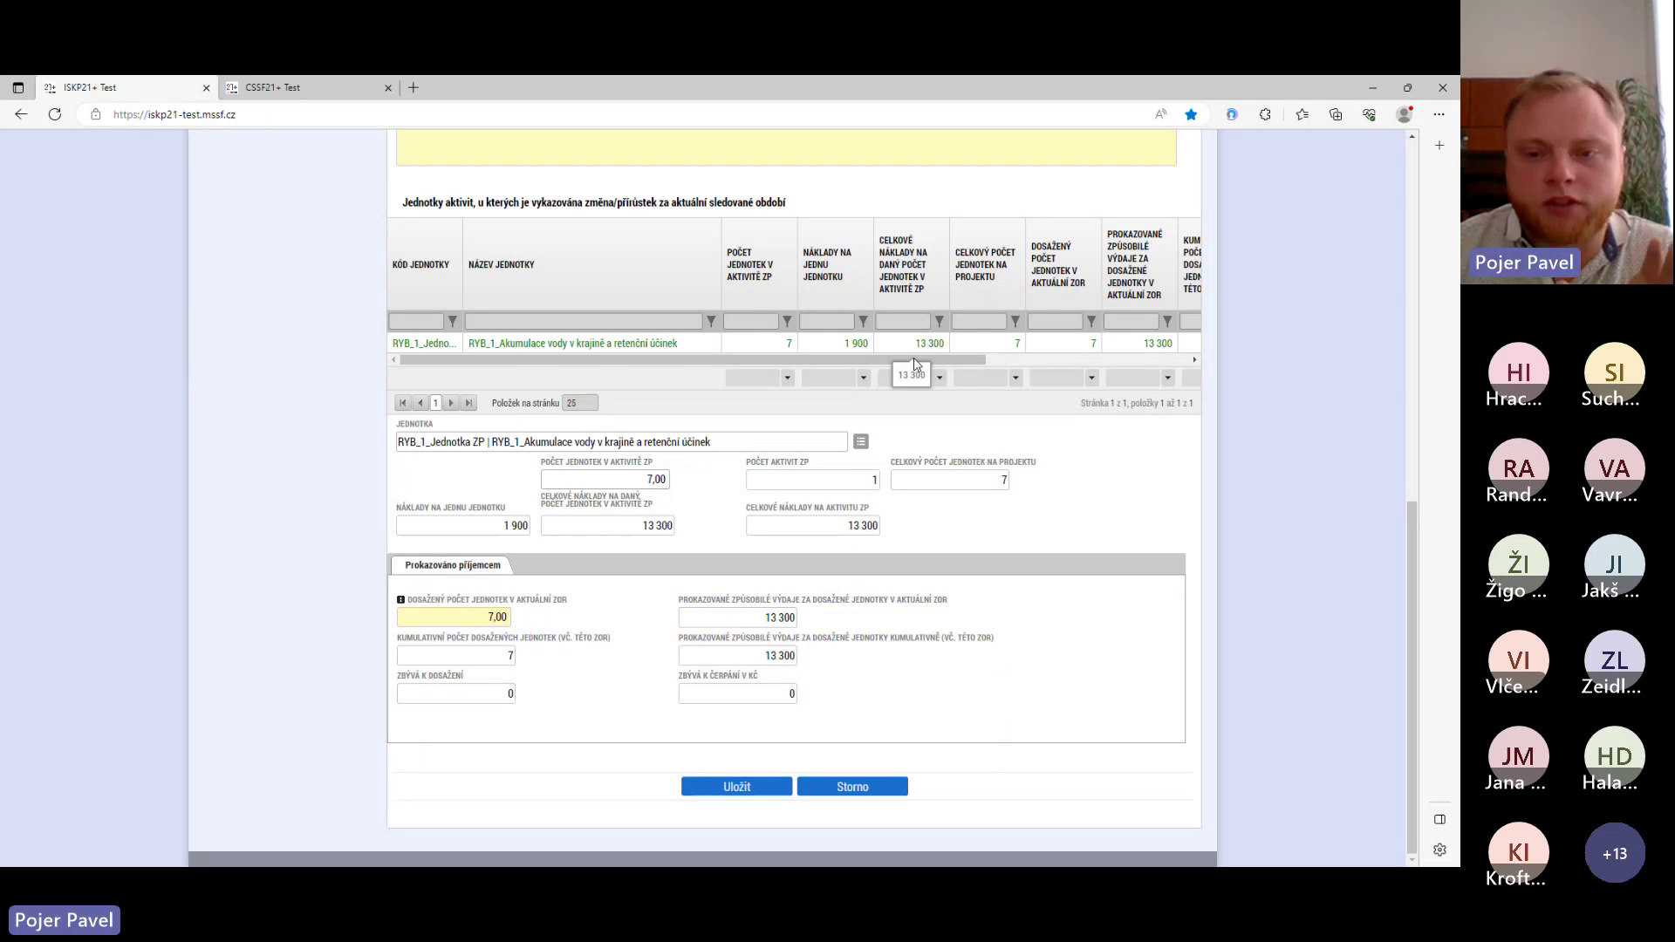
scroll(810, 431, up, 4)
scroll(810, 431, up, 1)
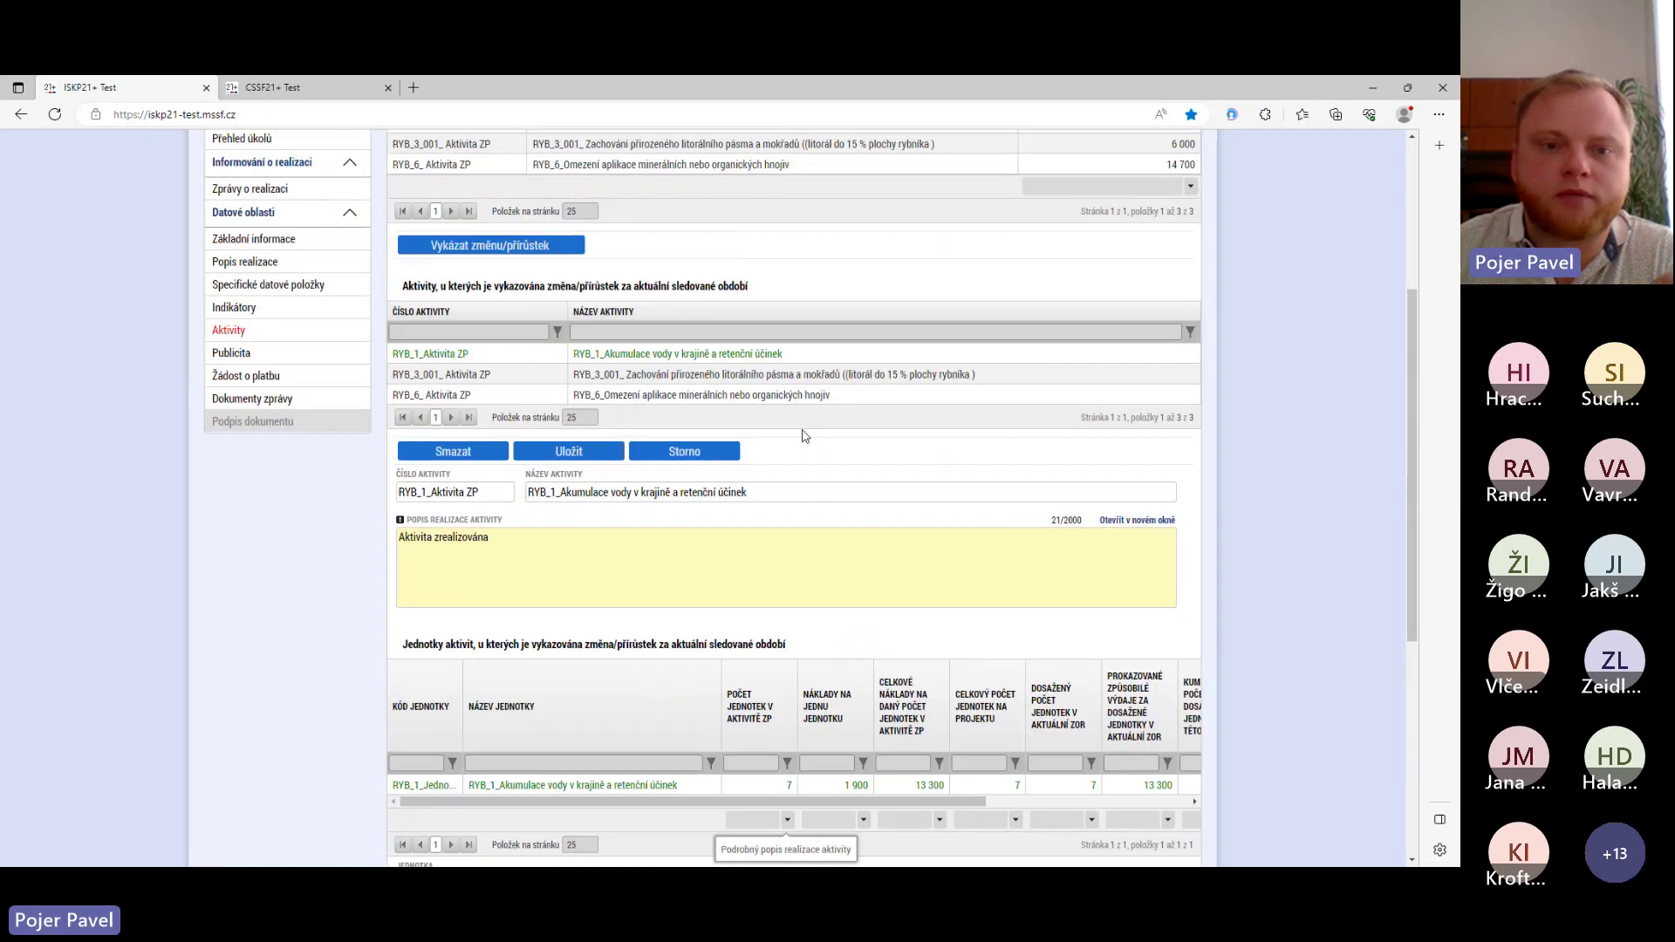
- Review activity RYB_6: partially realised, 5 of 7 units achieved, 10,500 proven by the recipient
click(684, 397)
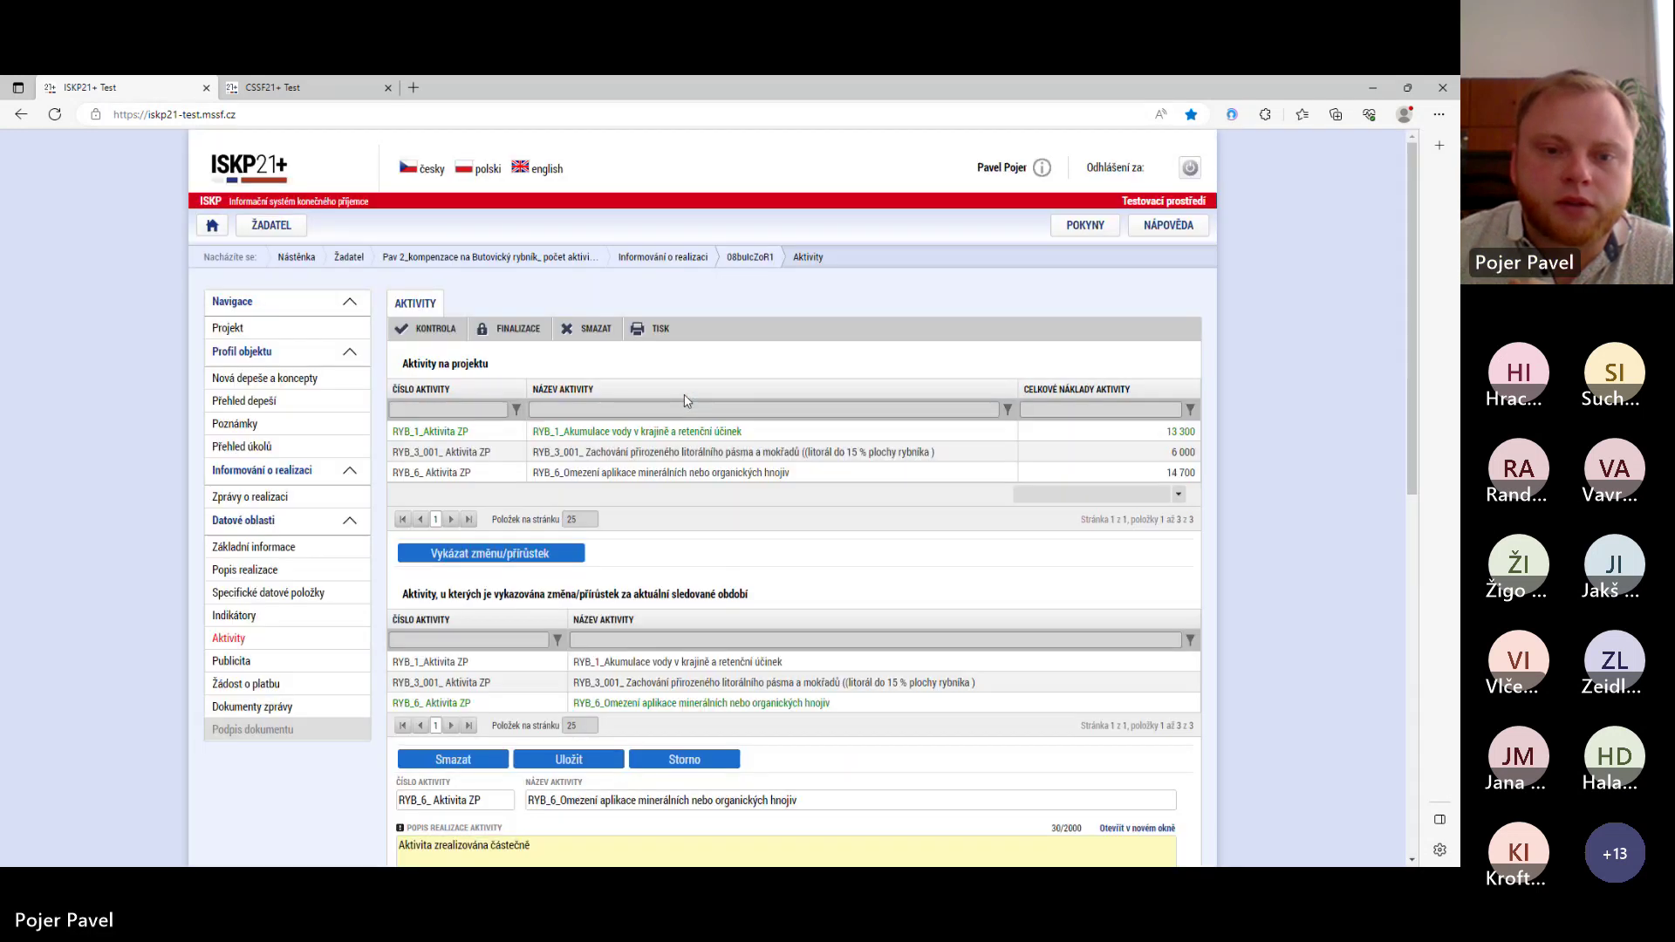
scroll(685, 400, down, 3)
scroll(659, 493, down, 3)
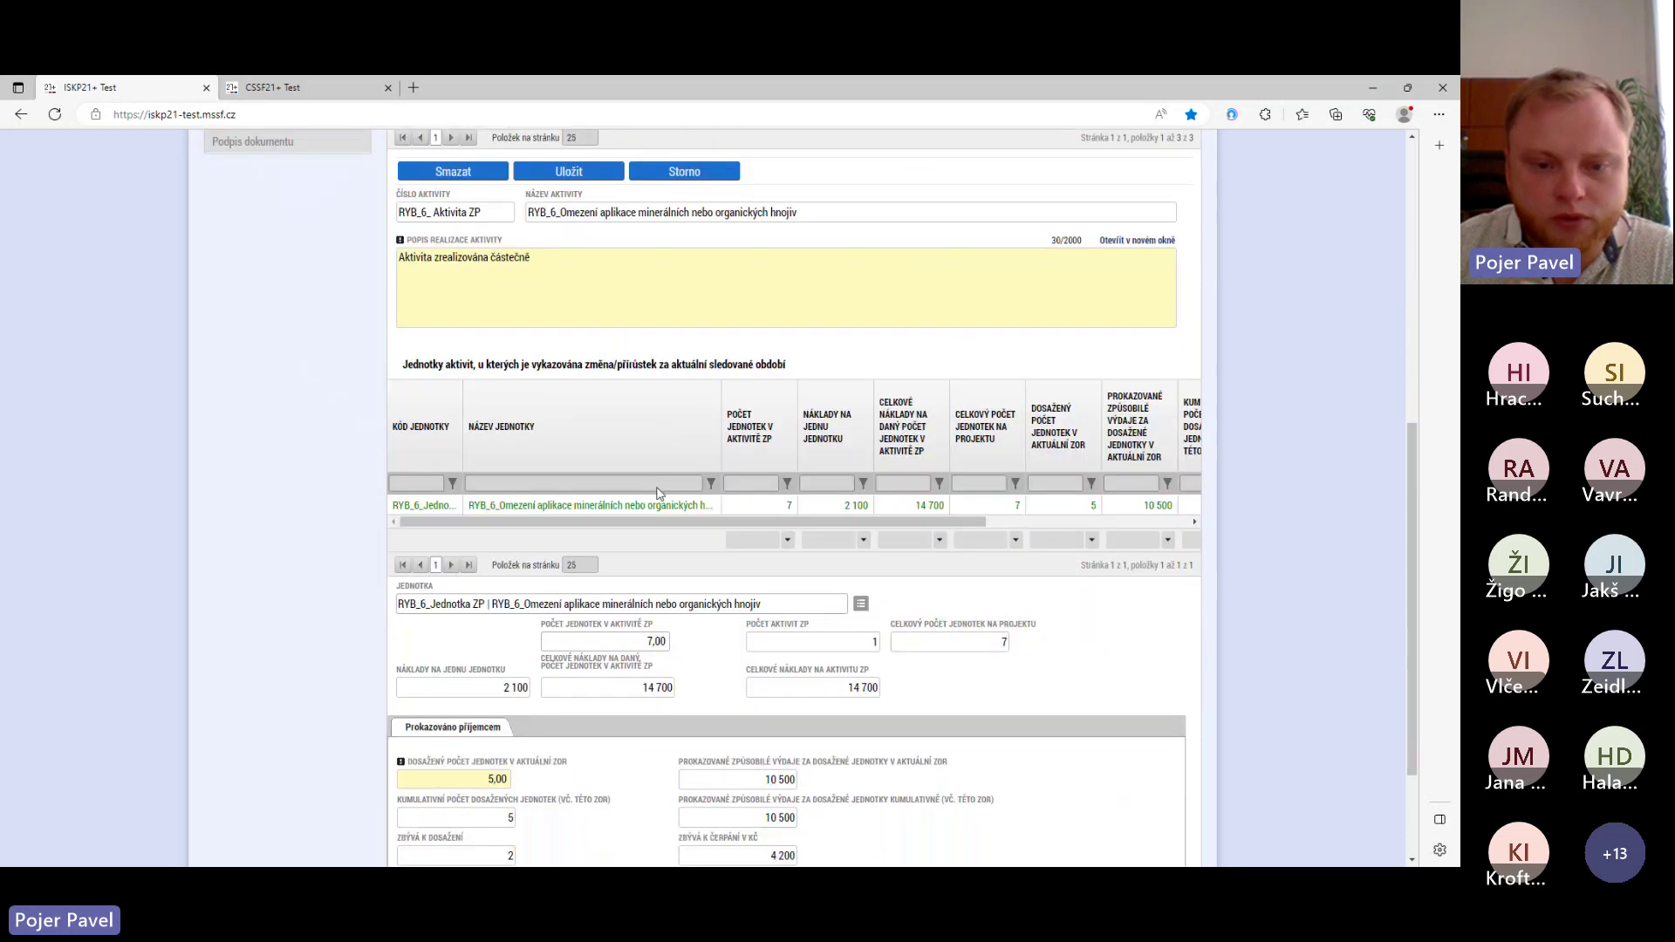
scroll(660, 493, down, 3)
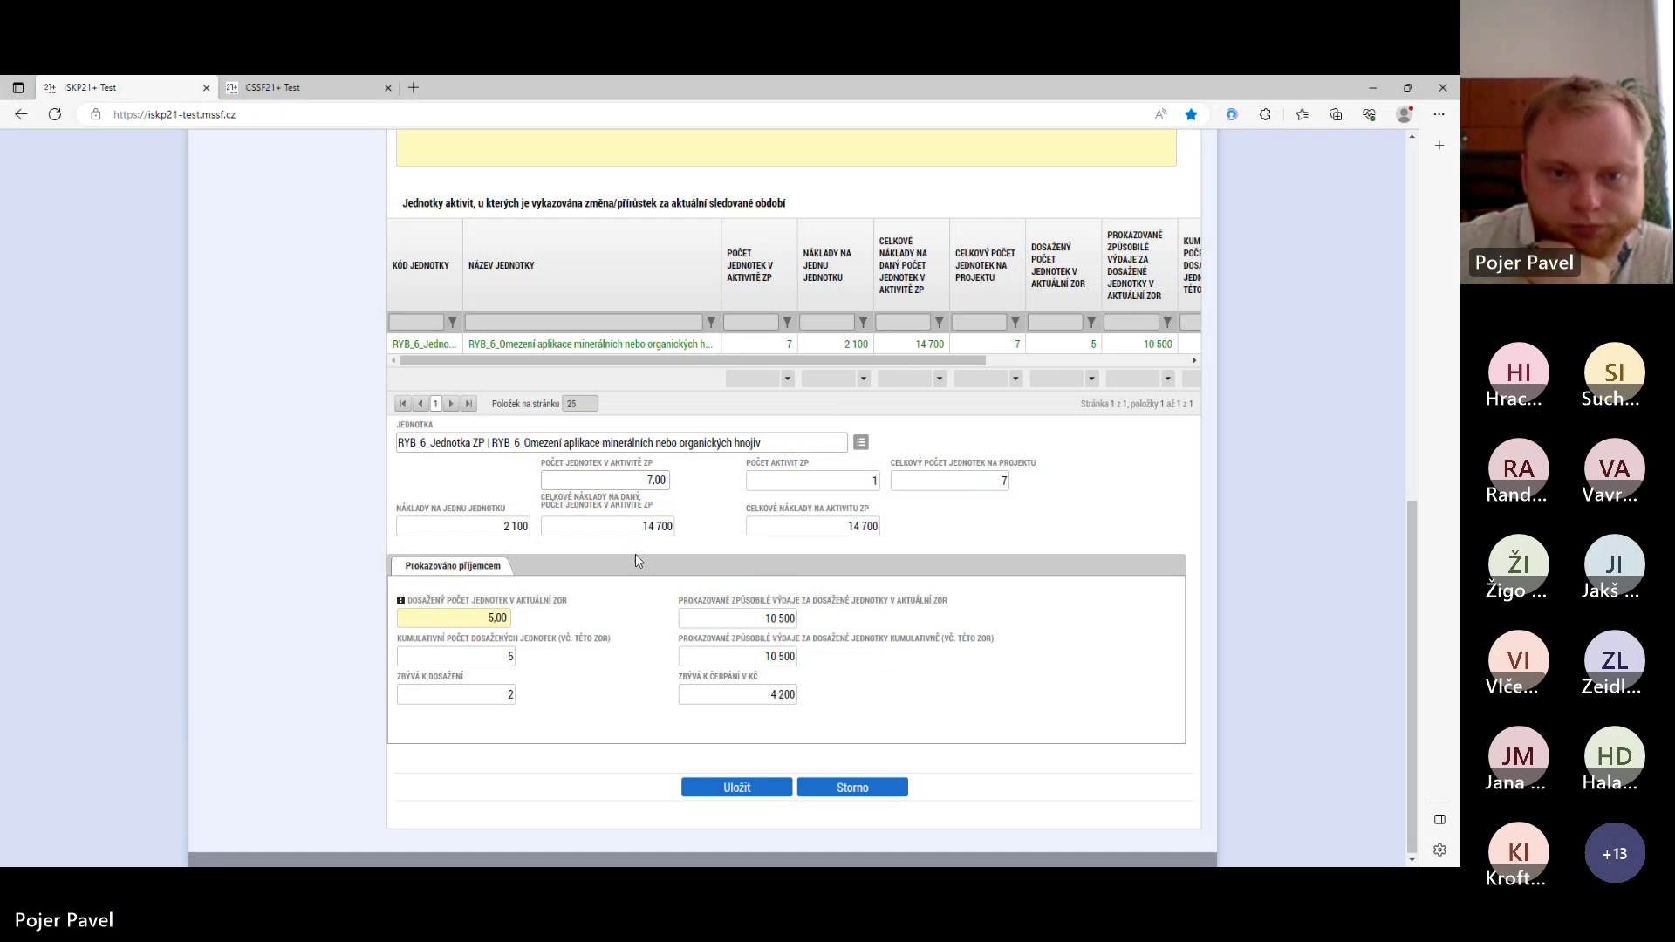
scroll(635, 559, up, 6)
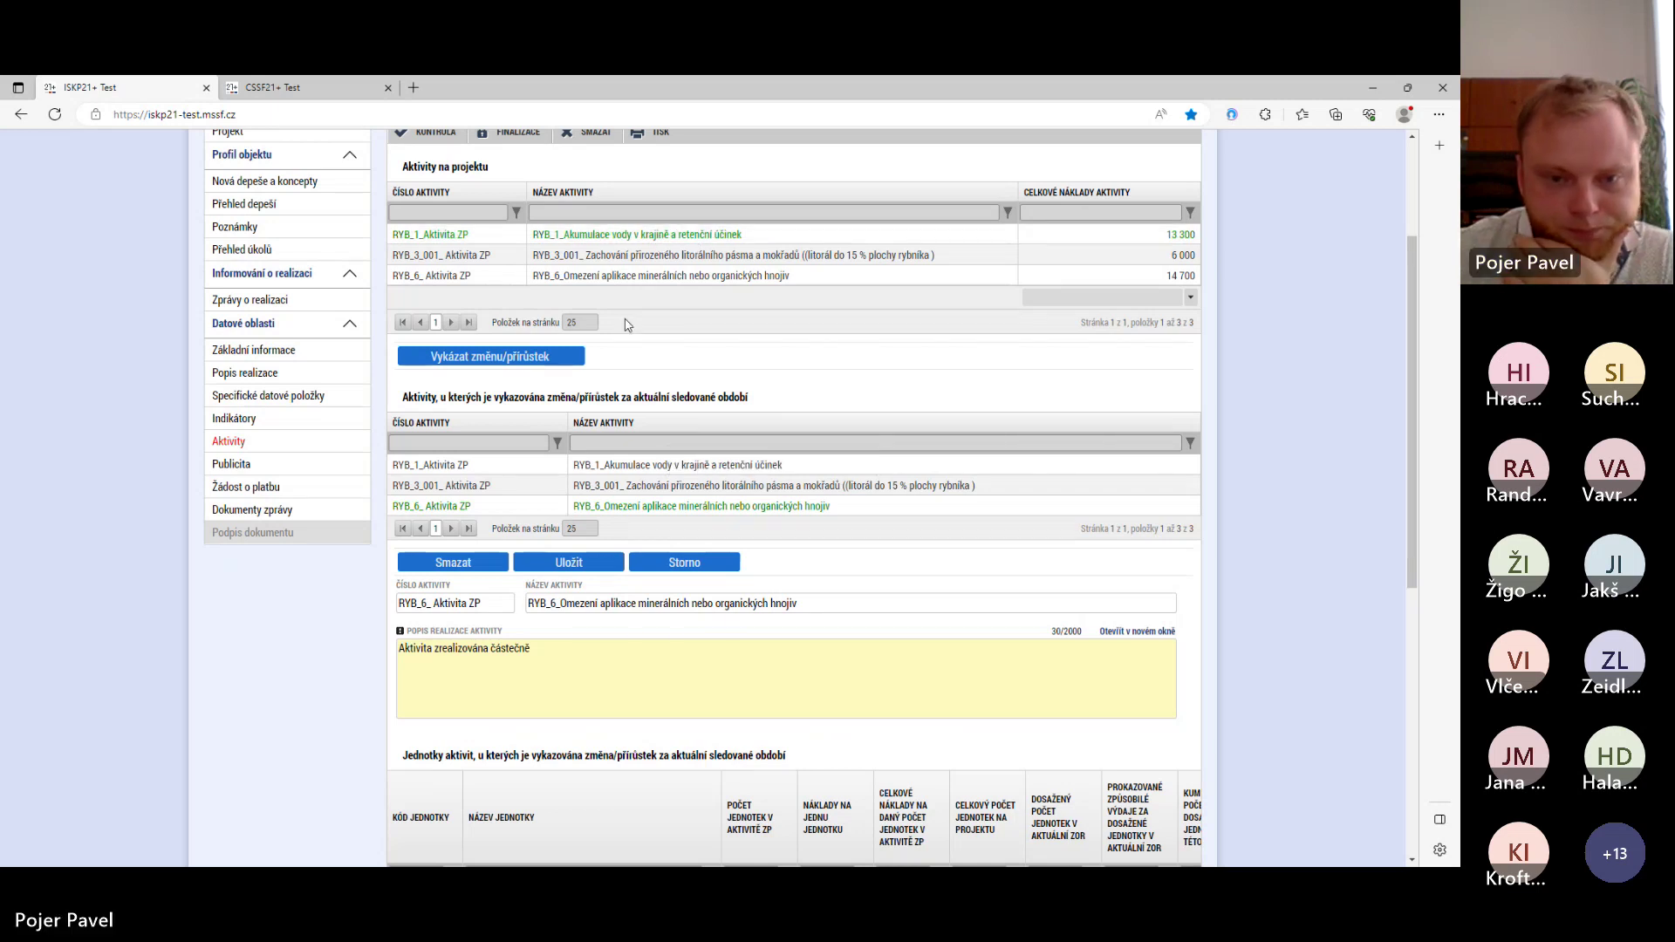
scroll(627, 324, down, 1)
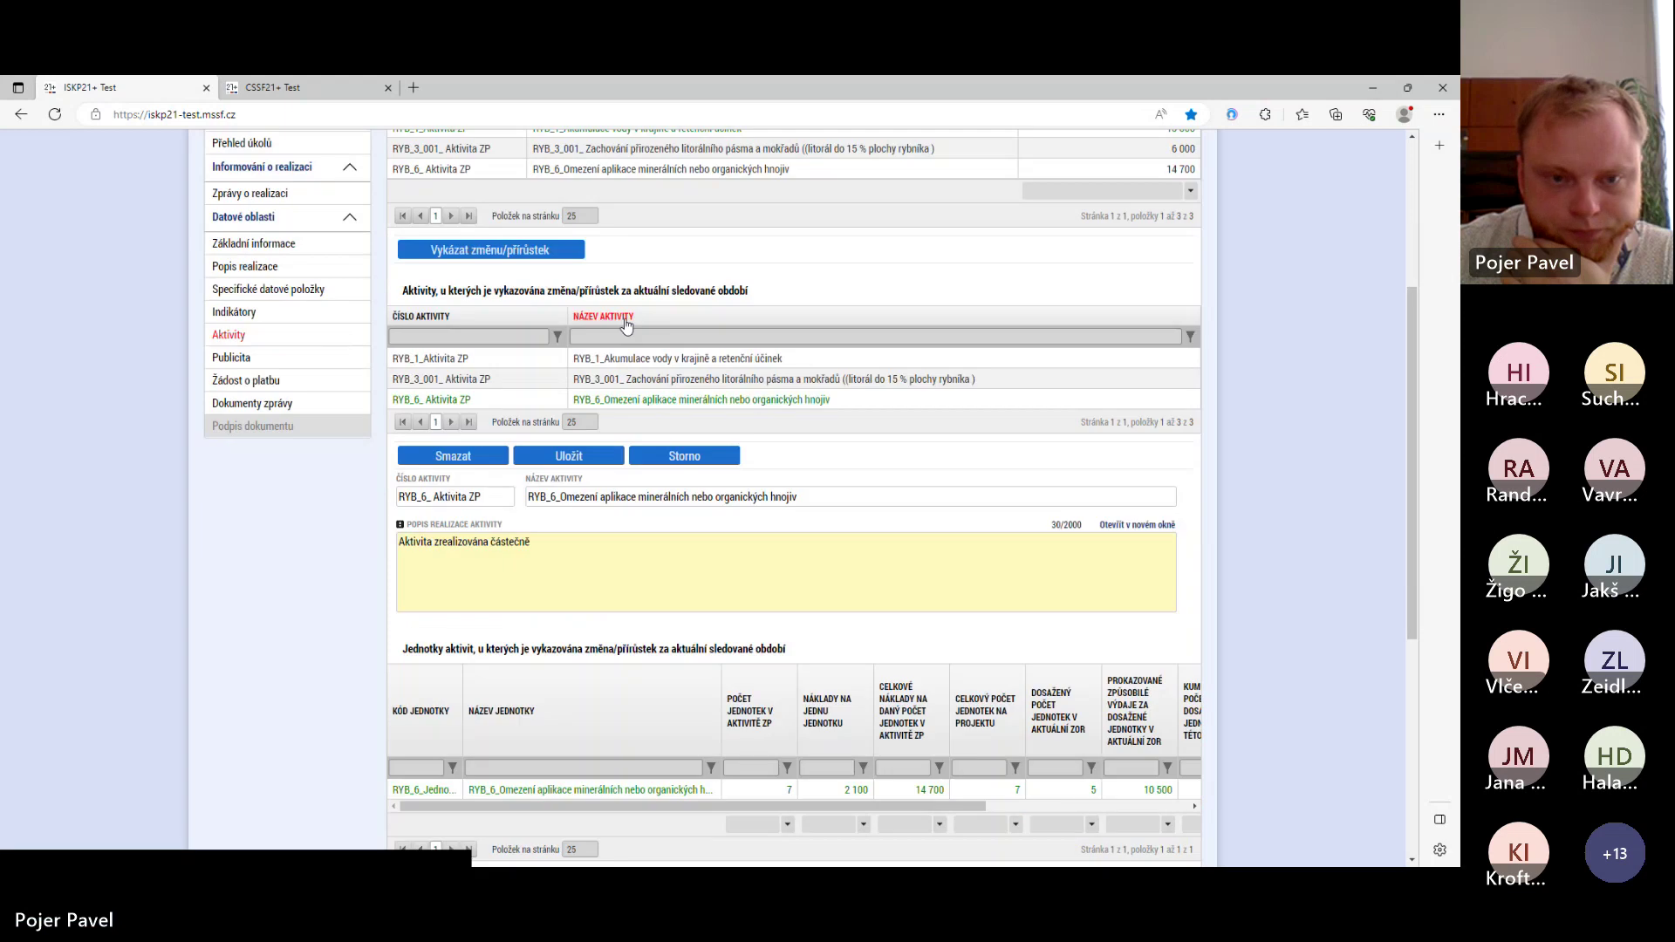
scroll(626, 324, down, 2)
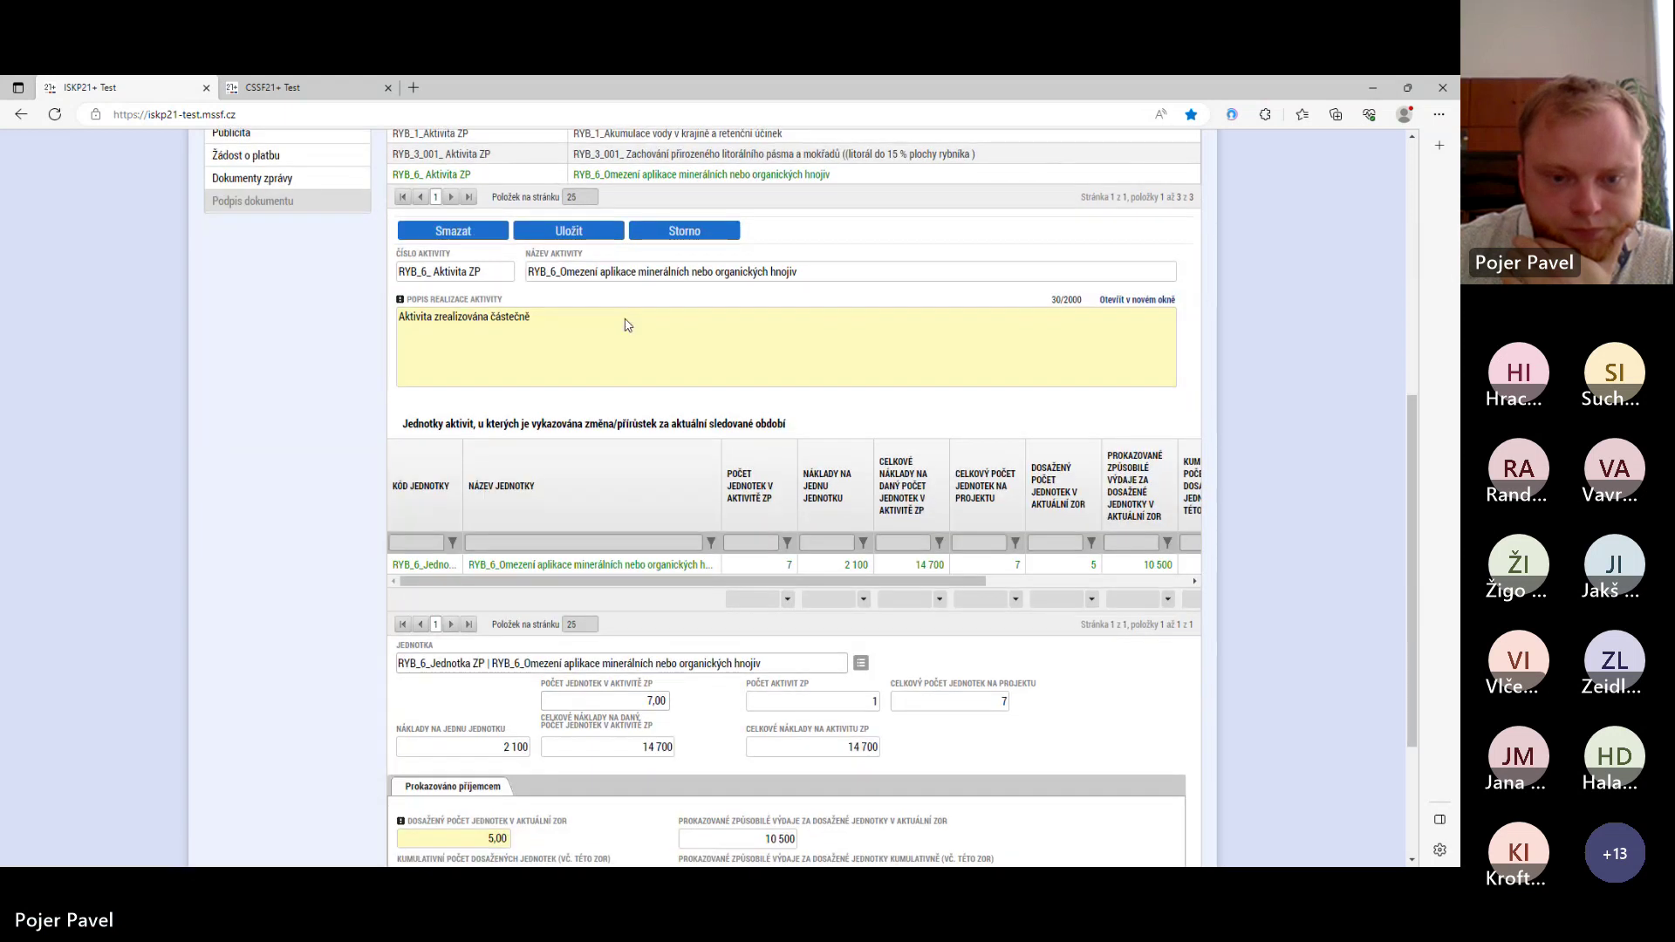
scroll(626, 324, down, 2)
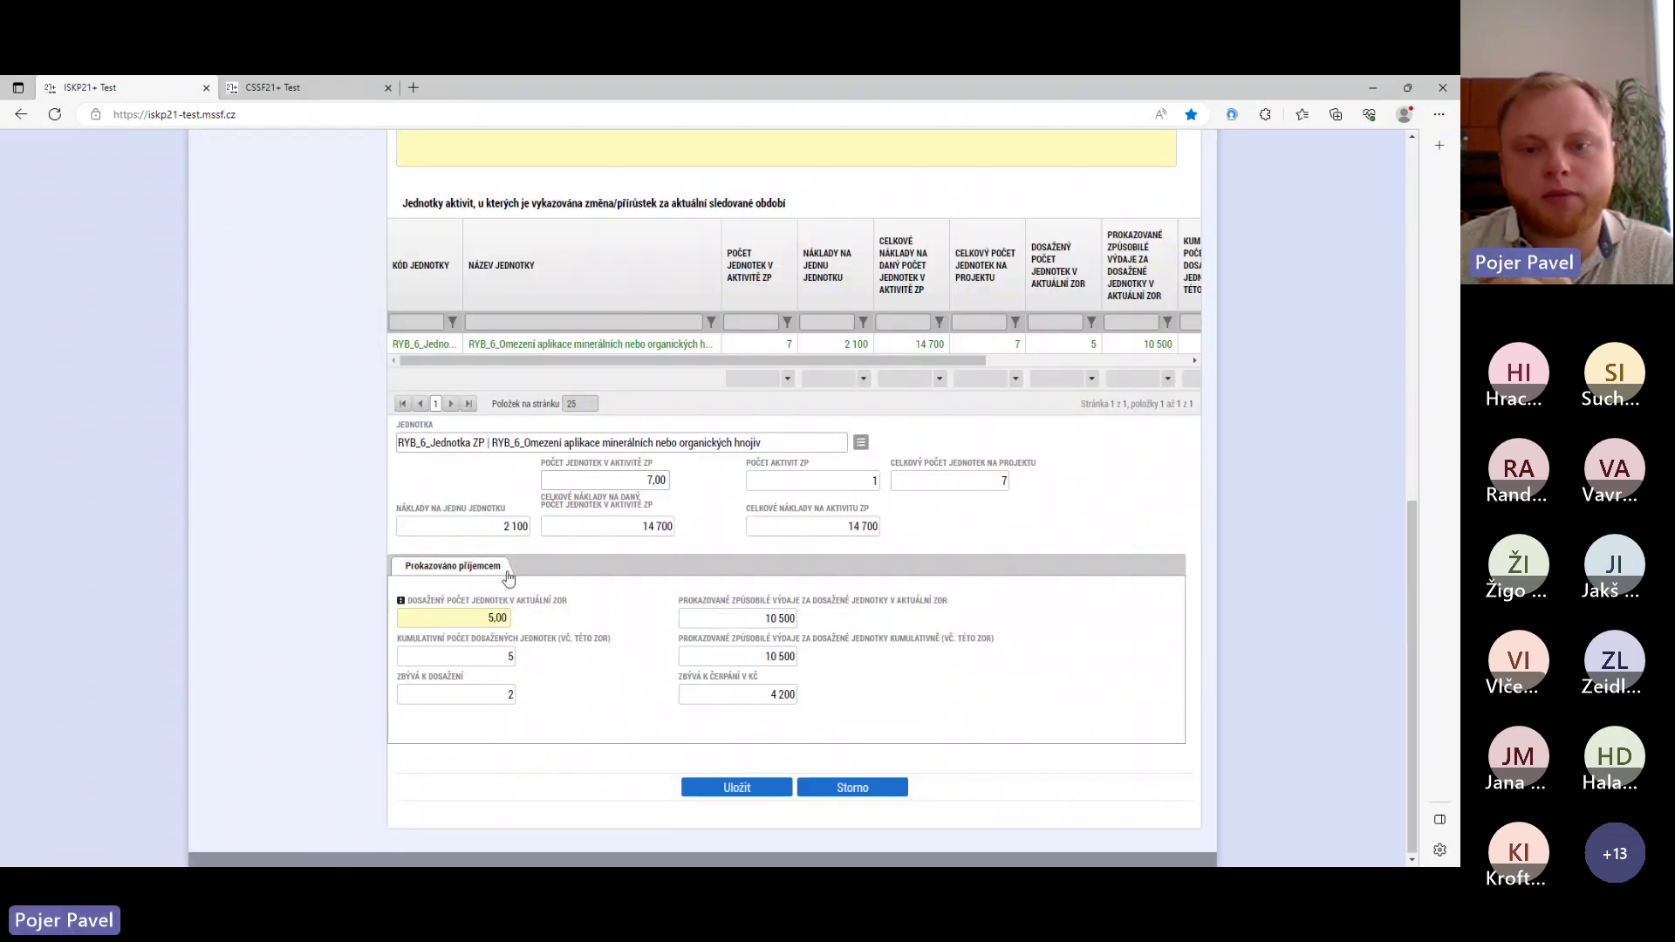
scroll(569, 453, up, 10)
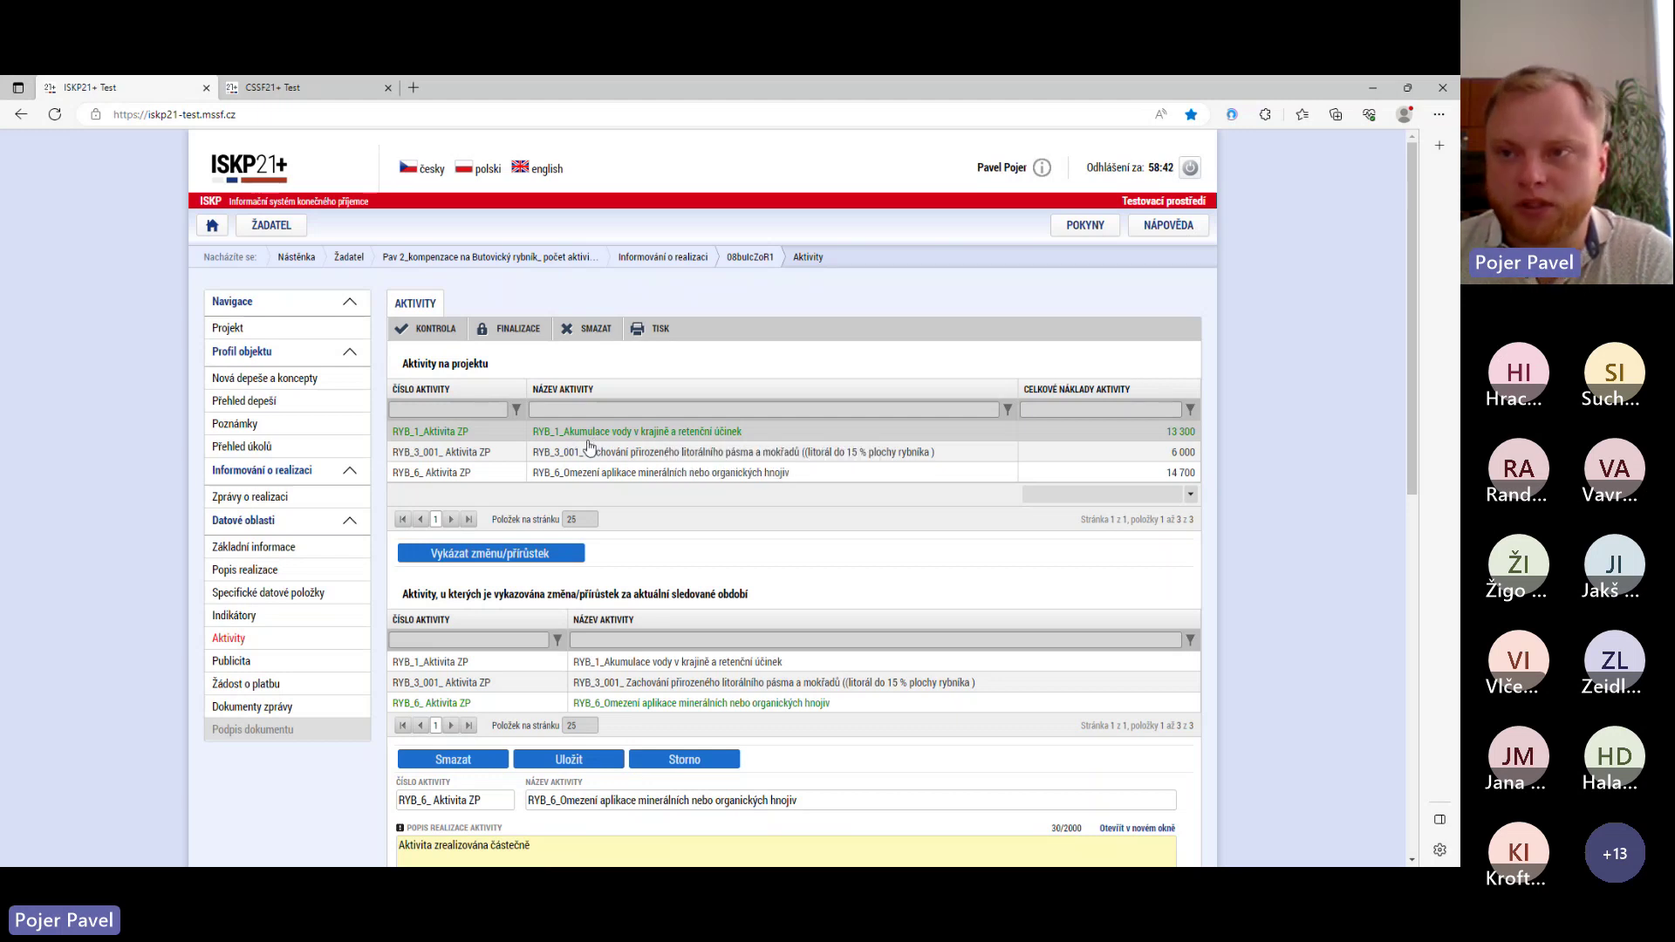
scroll(502, 754, down, 10)
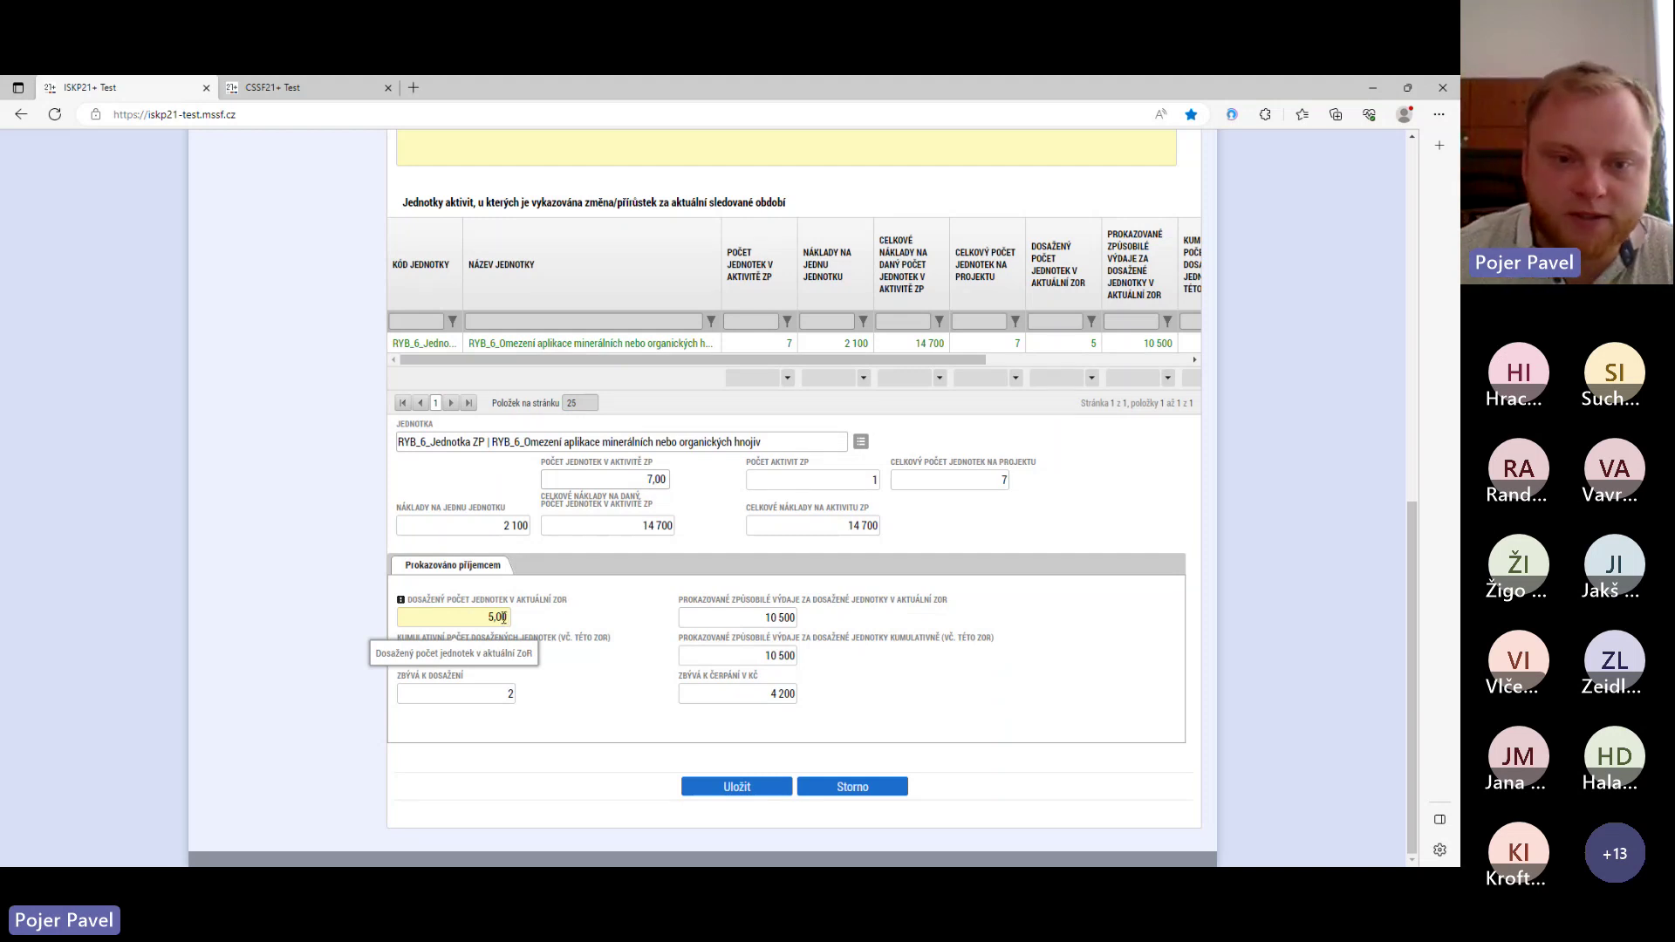
scroll(516, 598, up, 1)
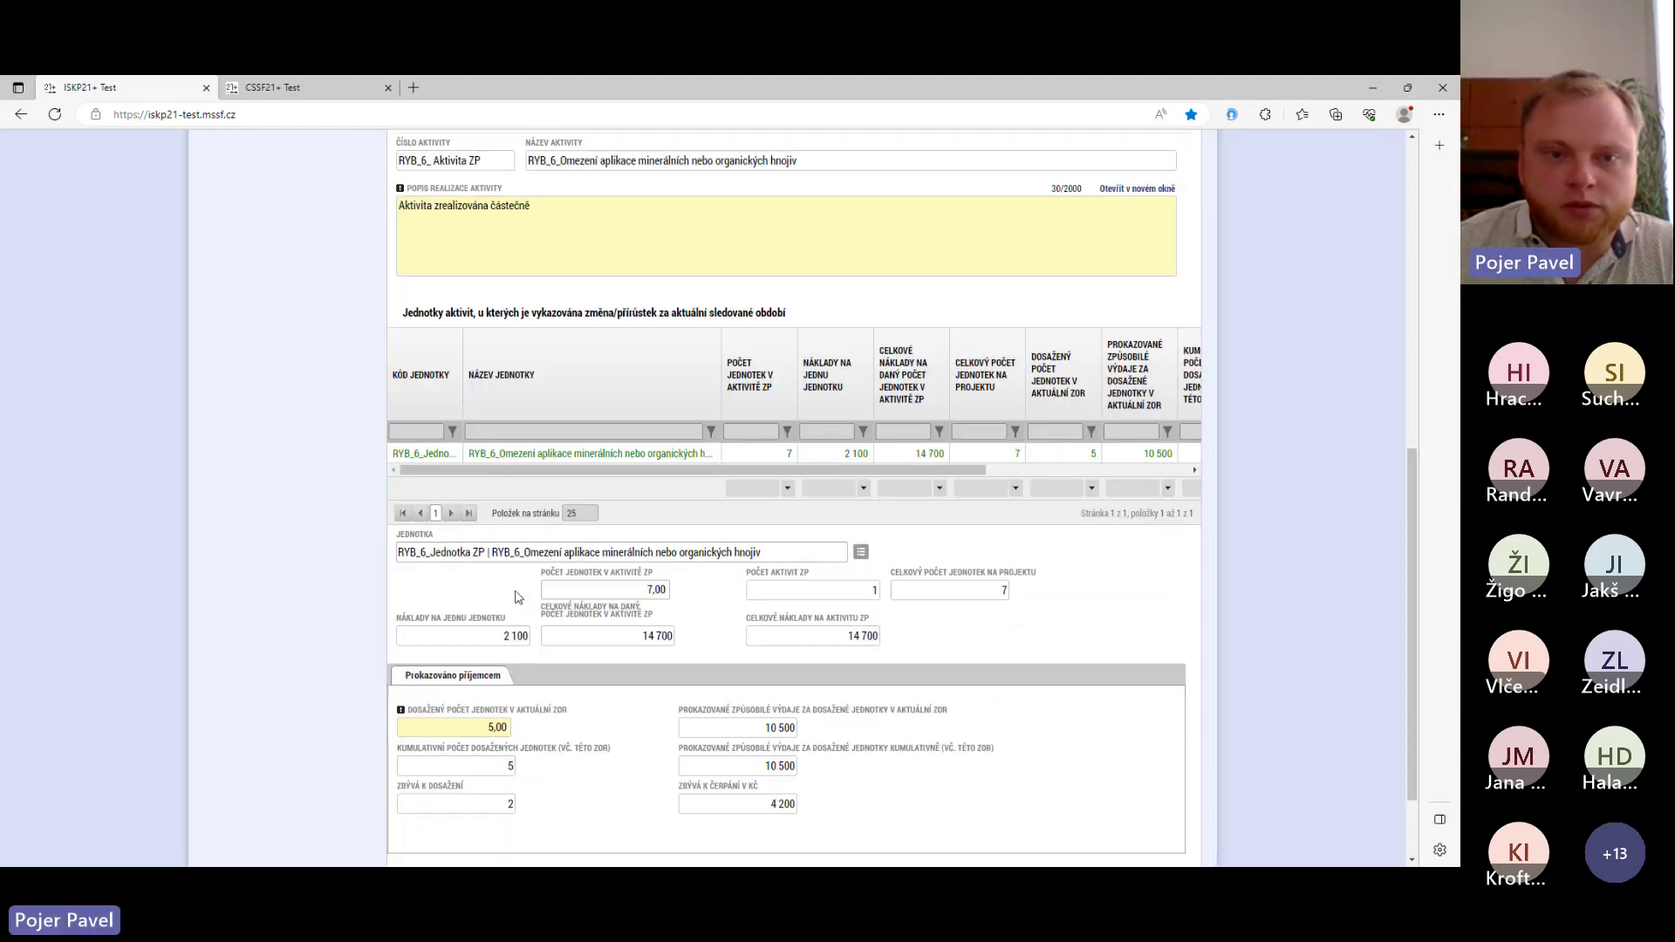
scroll(517, 597, up, 4)
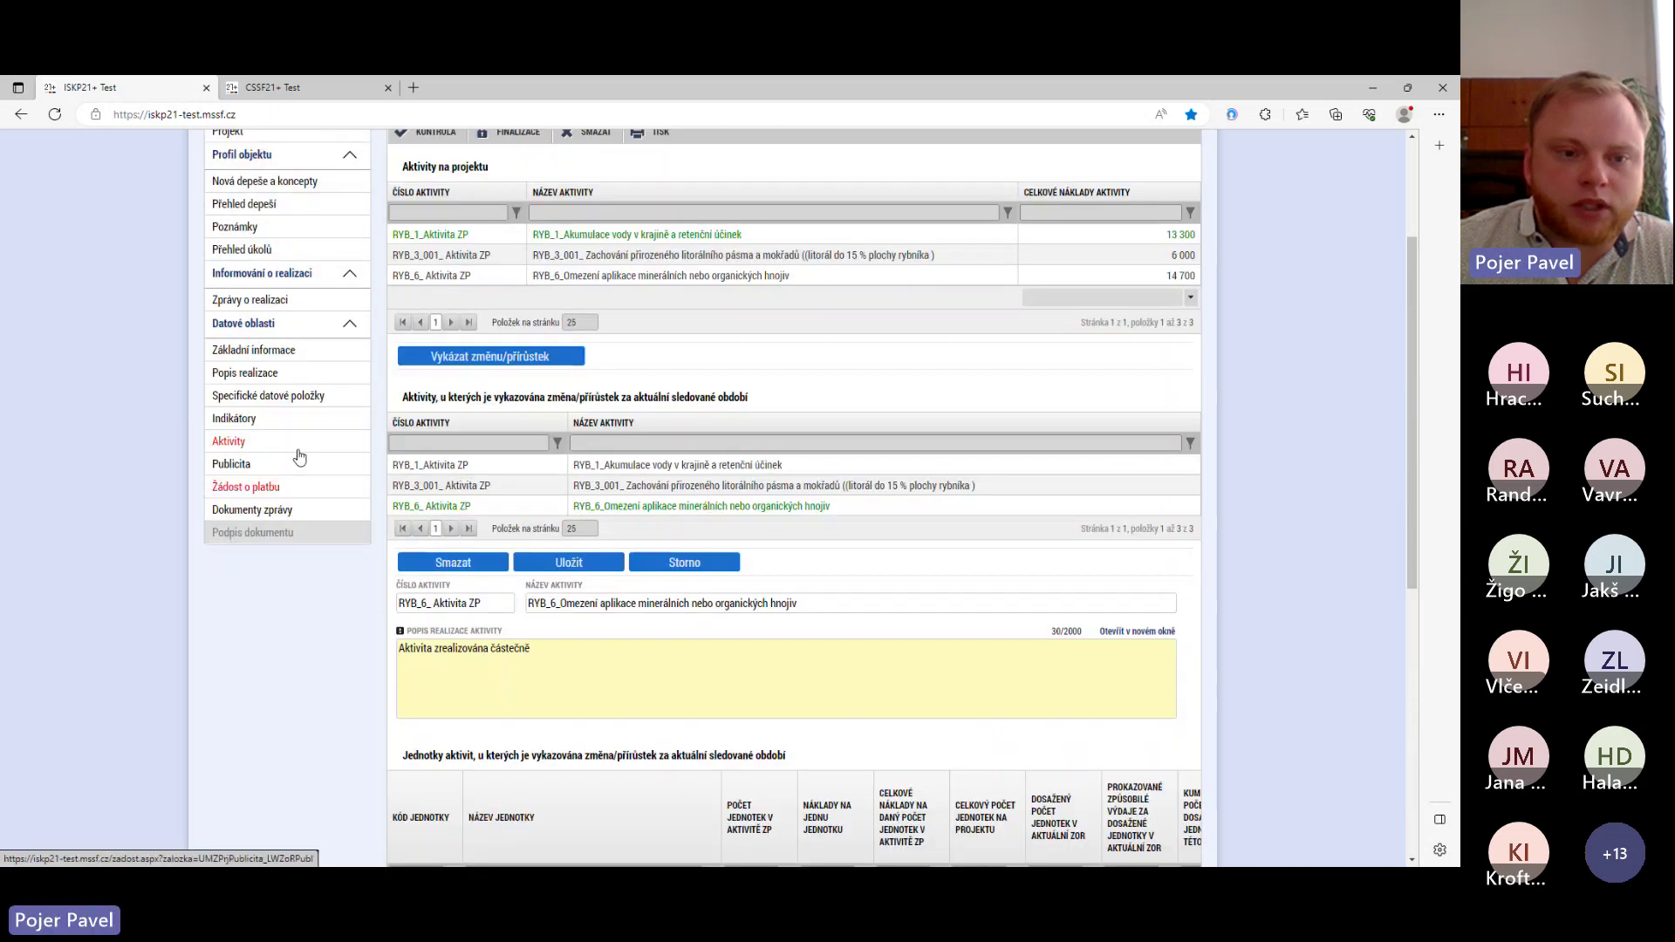
- Pass through Publicita to the payment request and review its Způsobilé výdaje totalling 29,800.00, all non-investment
click(240, 465)
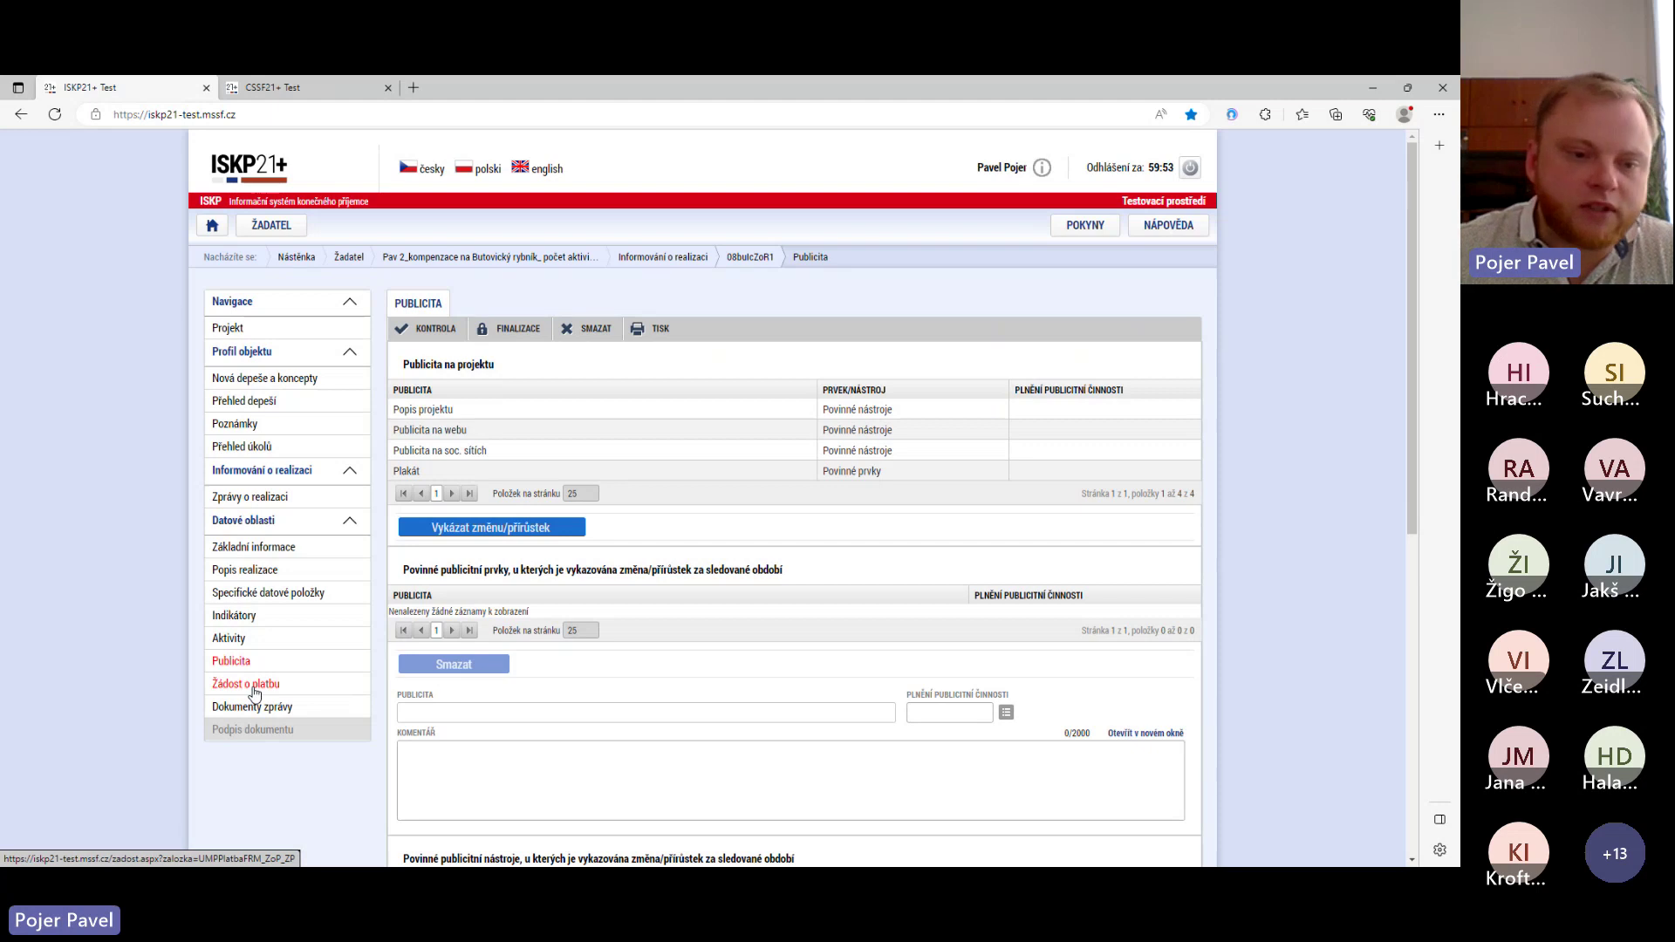
click(254, 686)
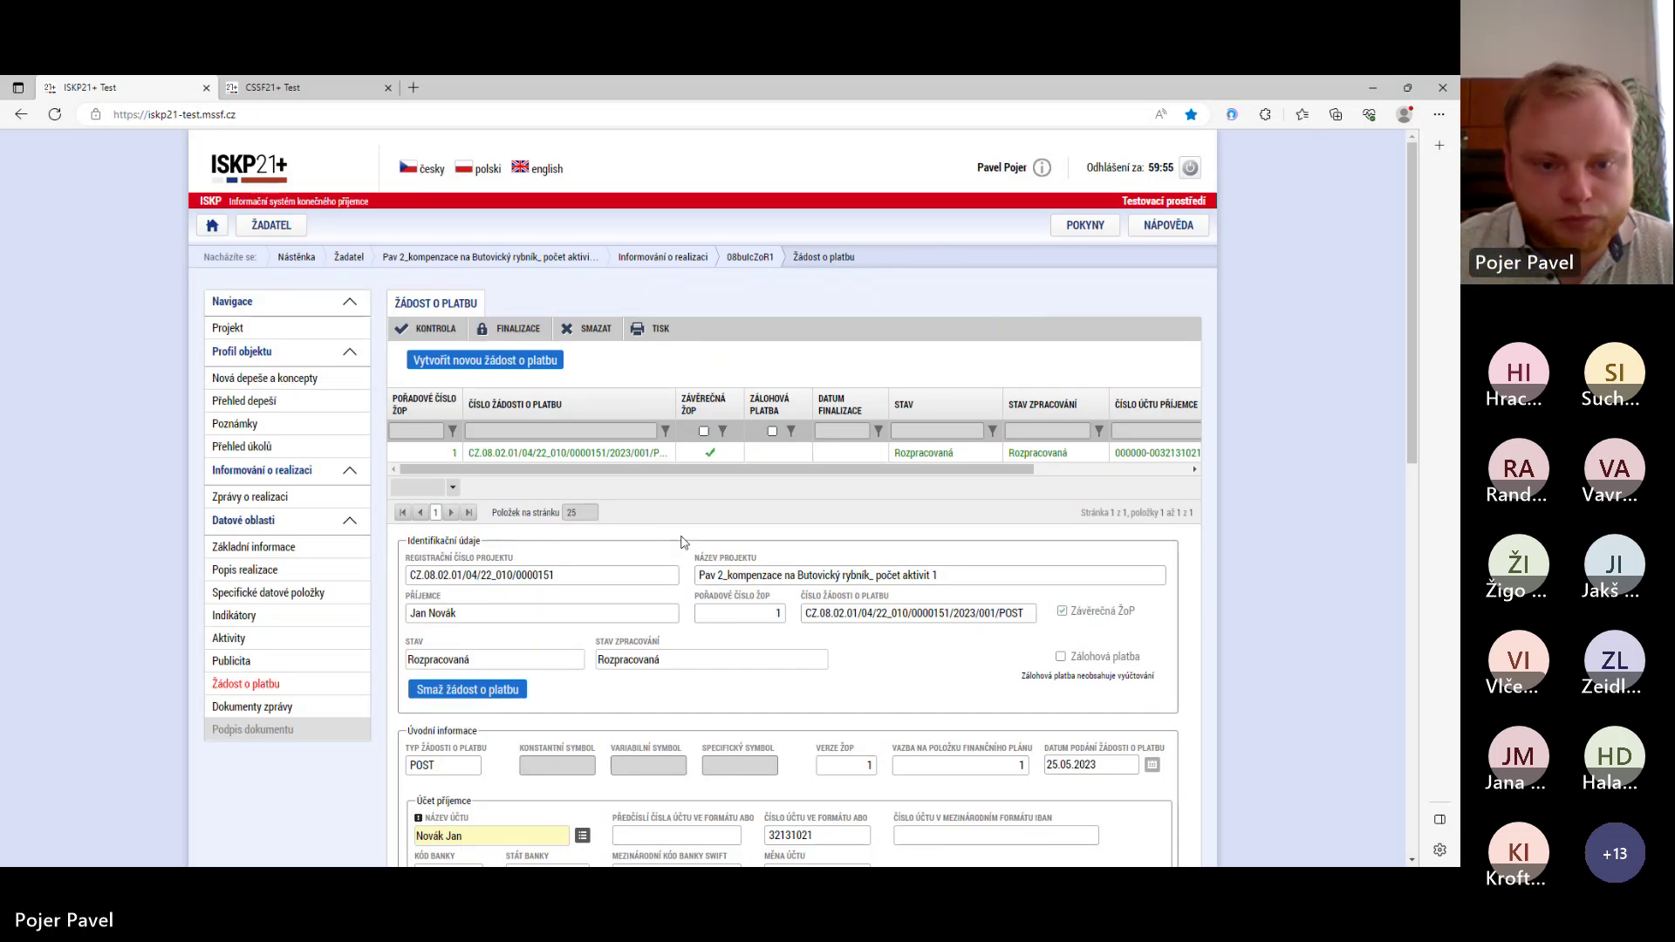
scroll(680, 537, down, 1)
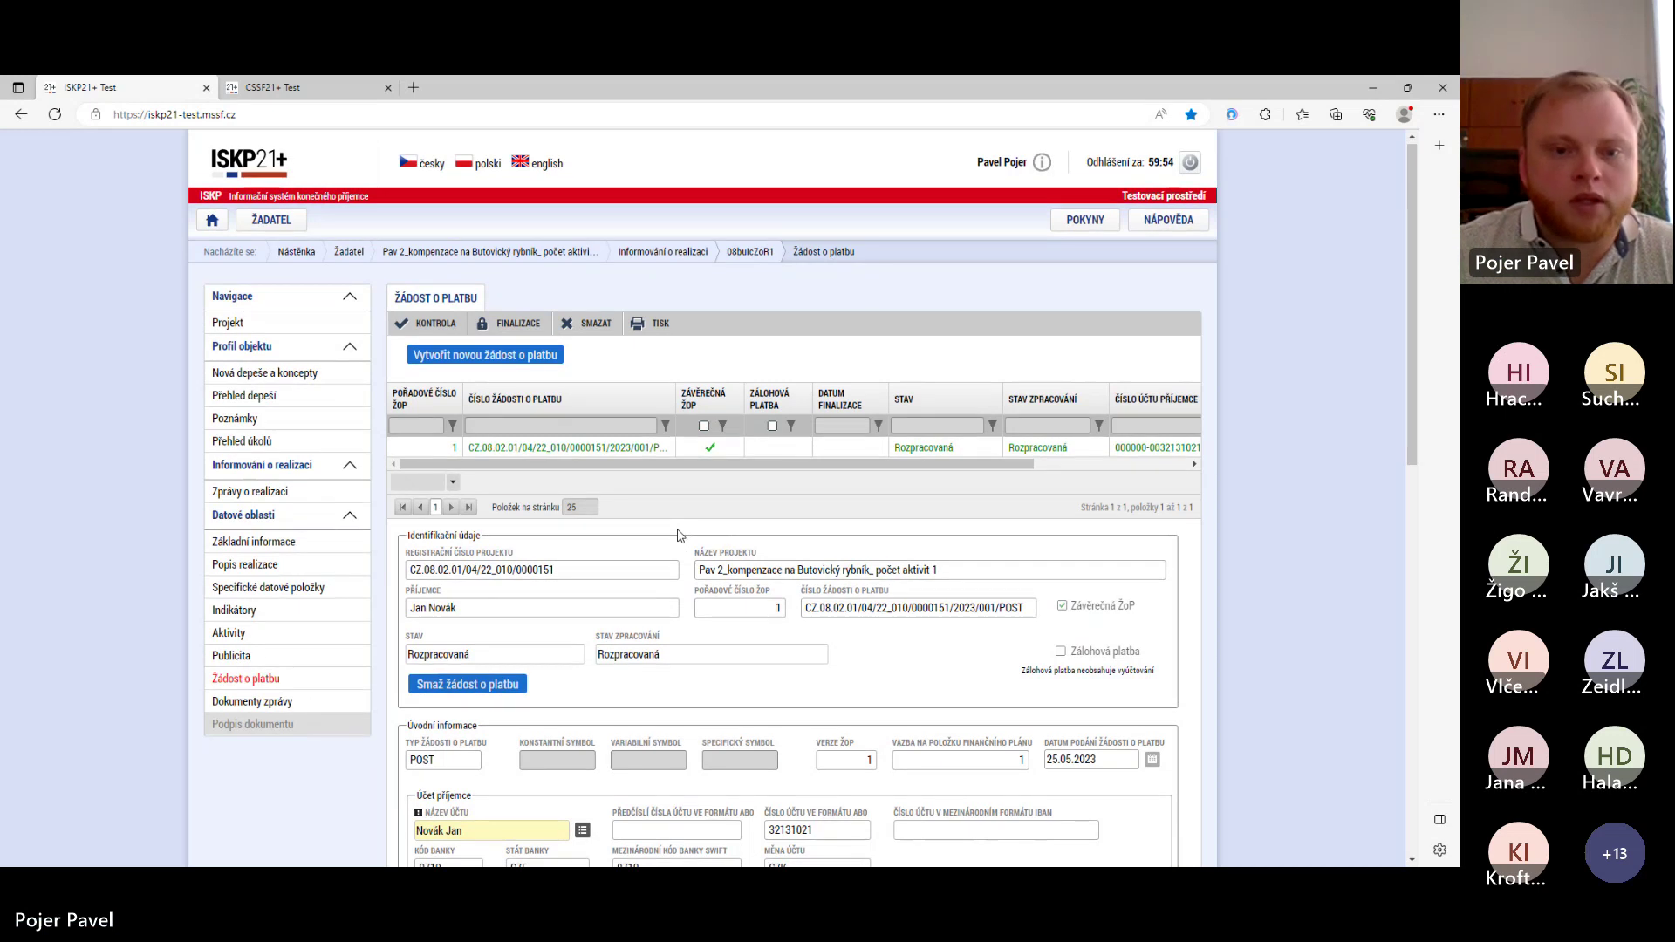
scroll(679, 535, down, 1)
scroll(679, 534, up, 1)
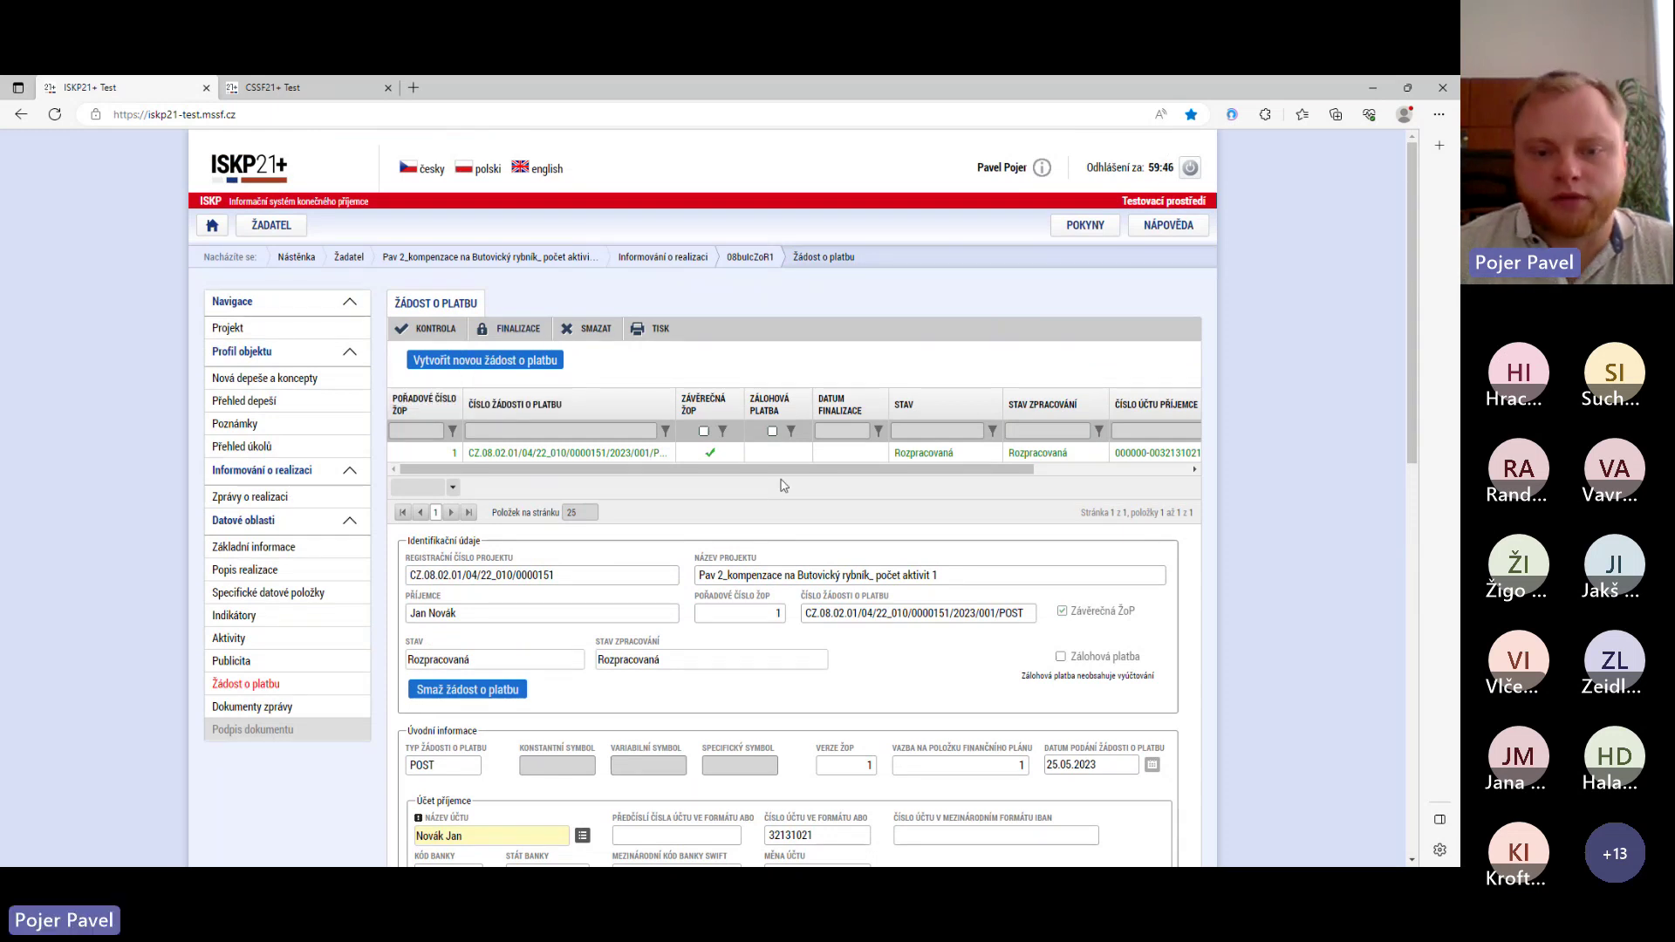
scroll(662, 504, down, 3)
scroll(660, 503, down, 3)
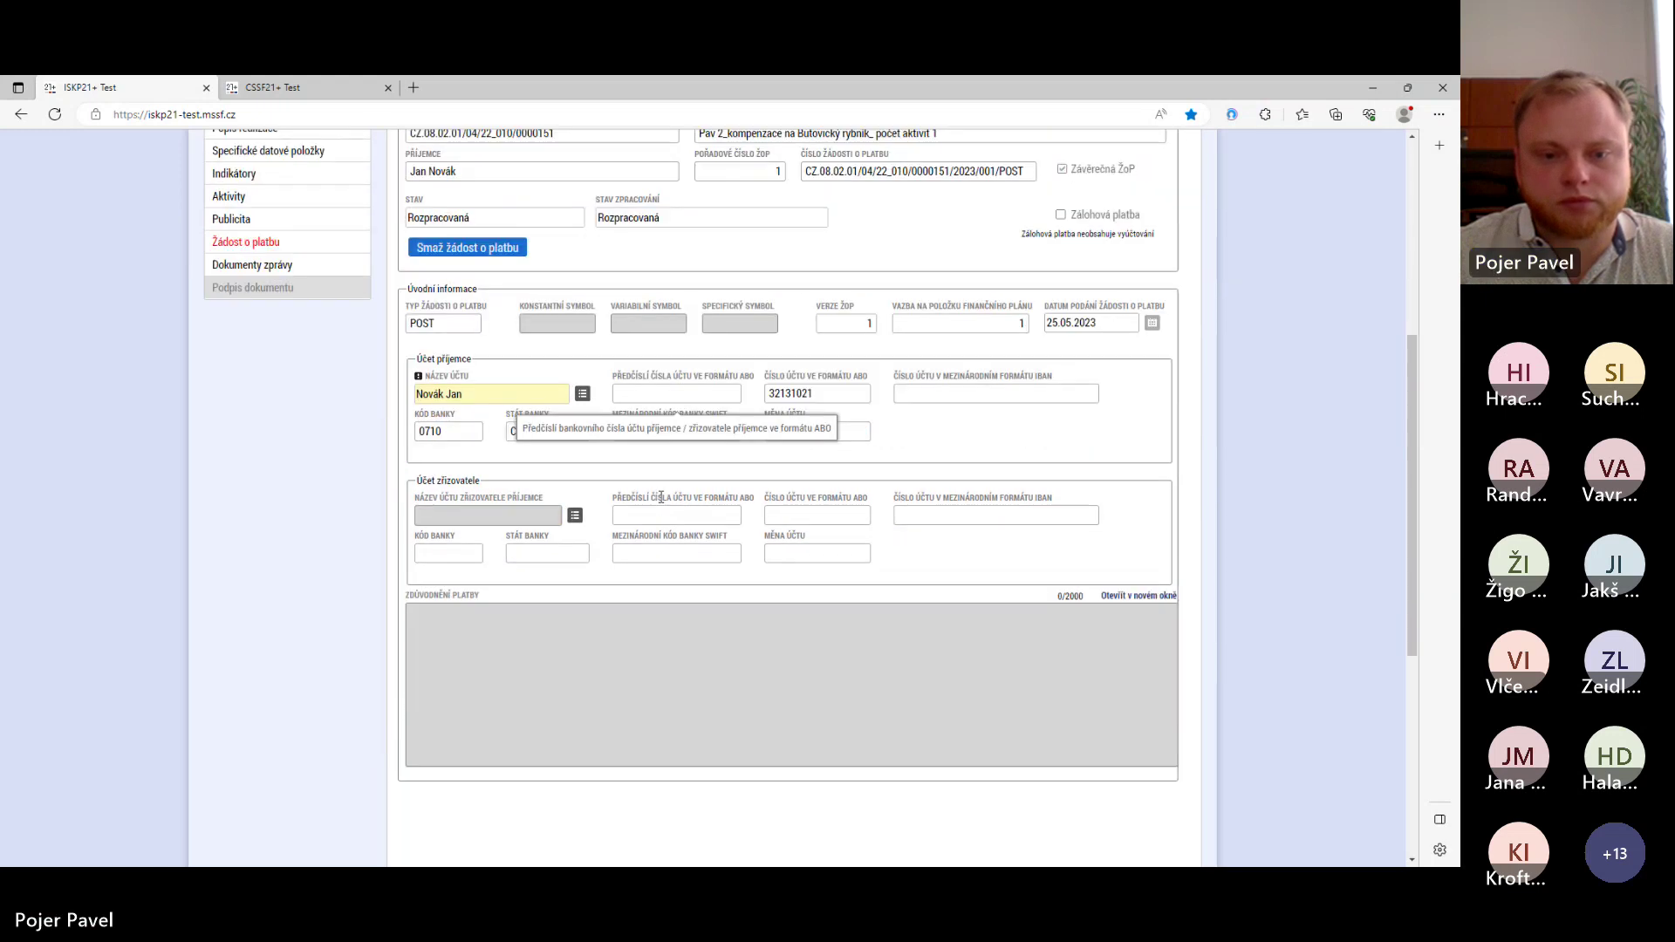
scroll(661, 497, down, 2)
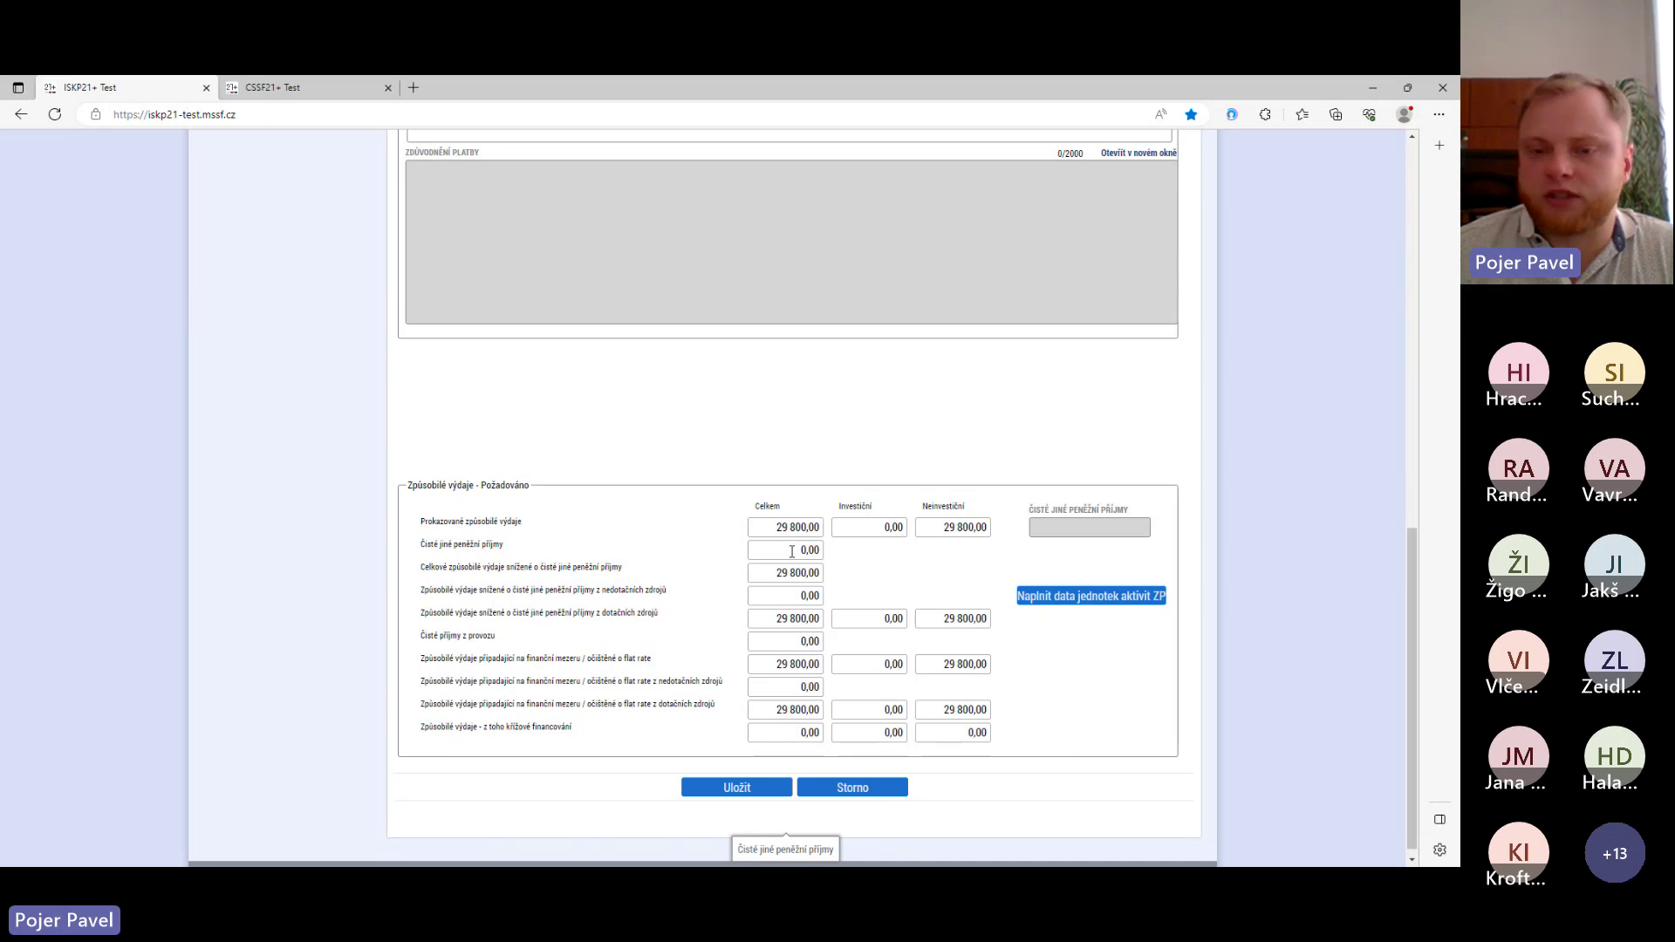
scroll(785, 567, up, 15)
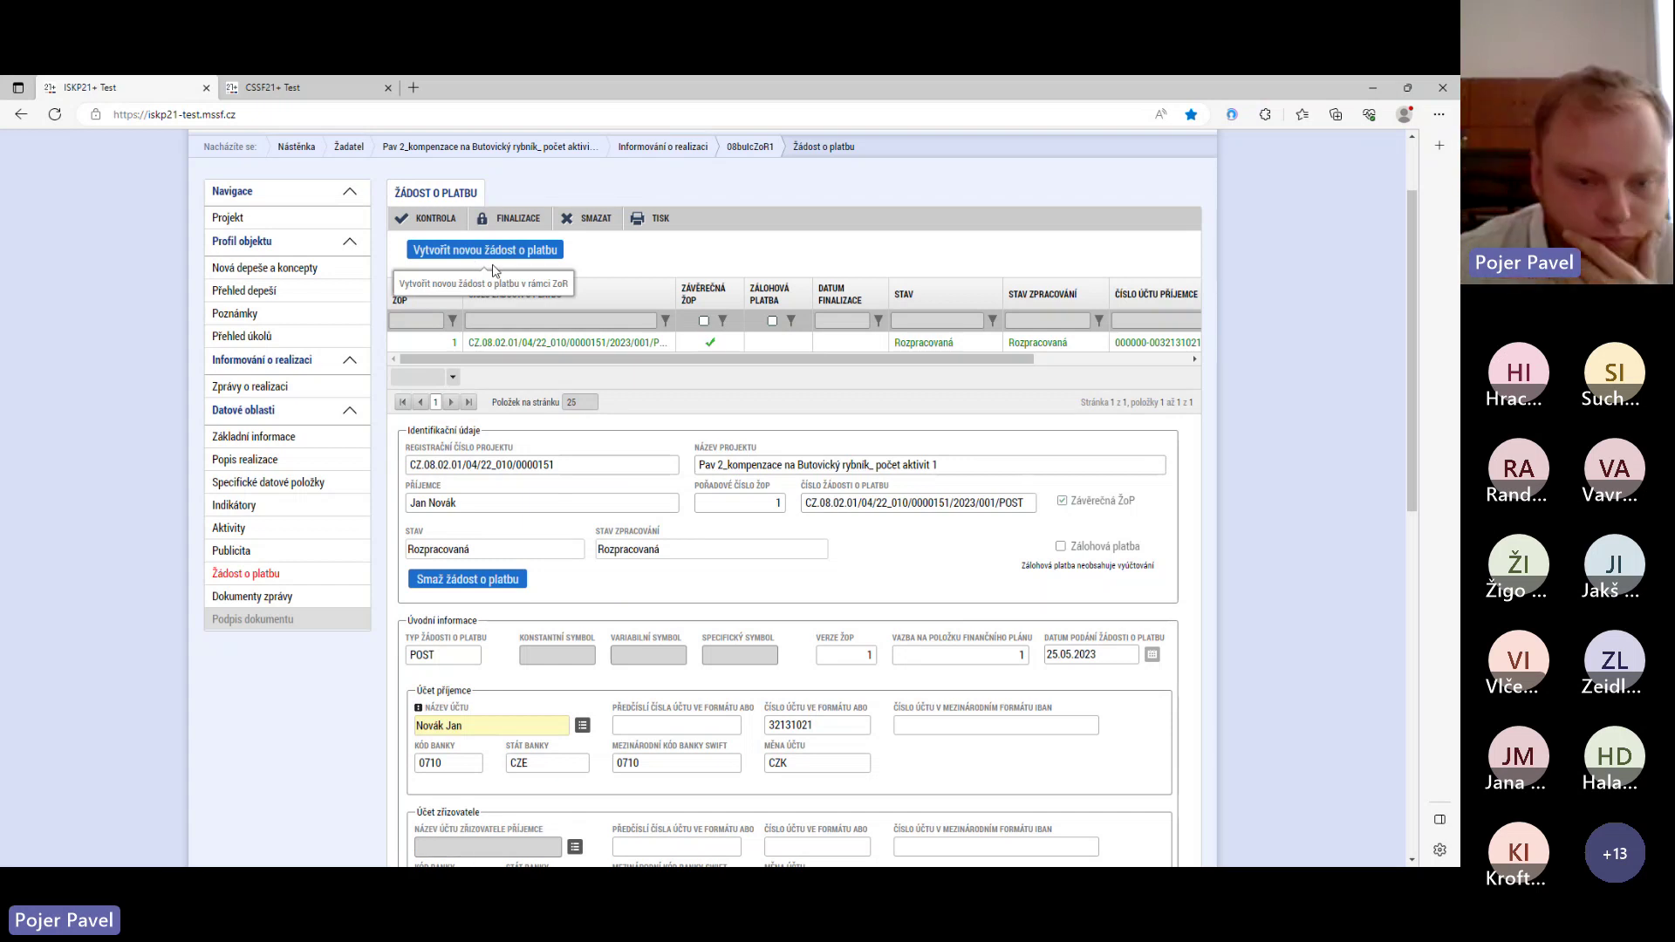
scroll(621, 532, down, 15)
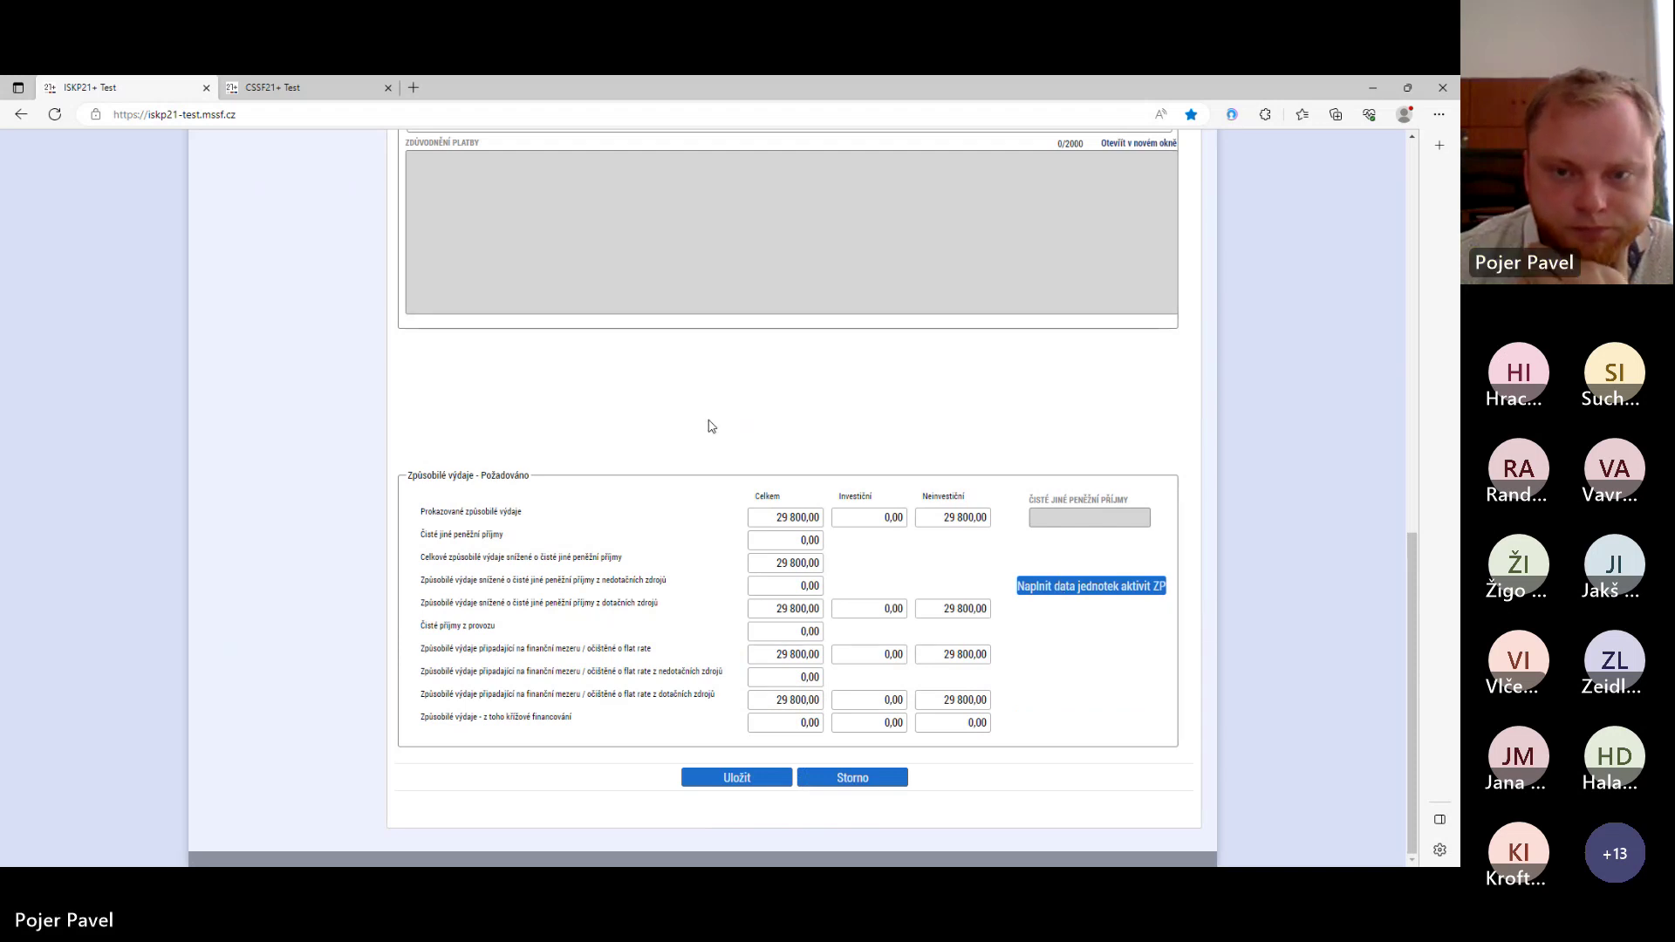
scroll(710, 423, up, 7)
scroll(710, 425, up, 2)
scroll(710, 427, down, 2)
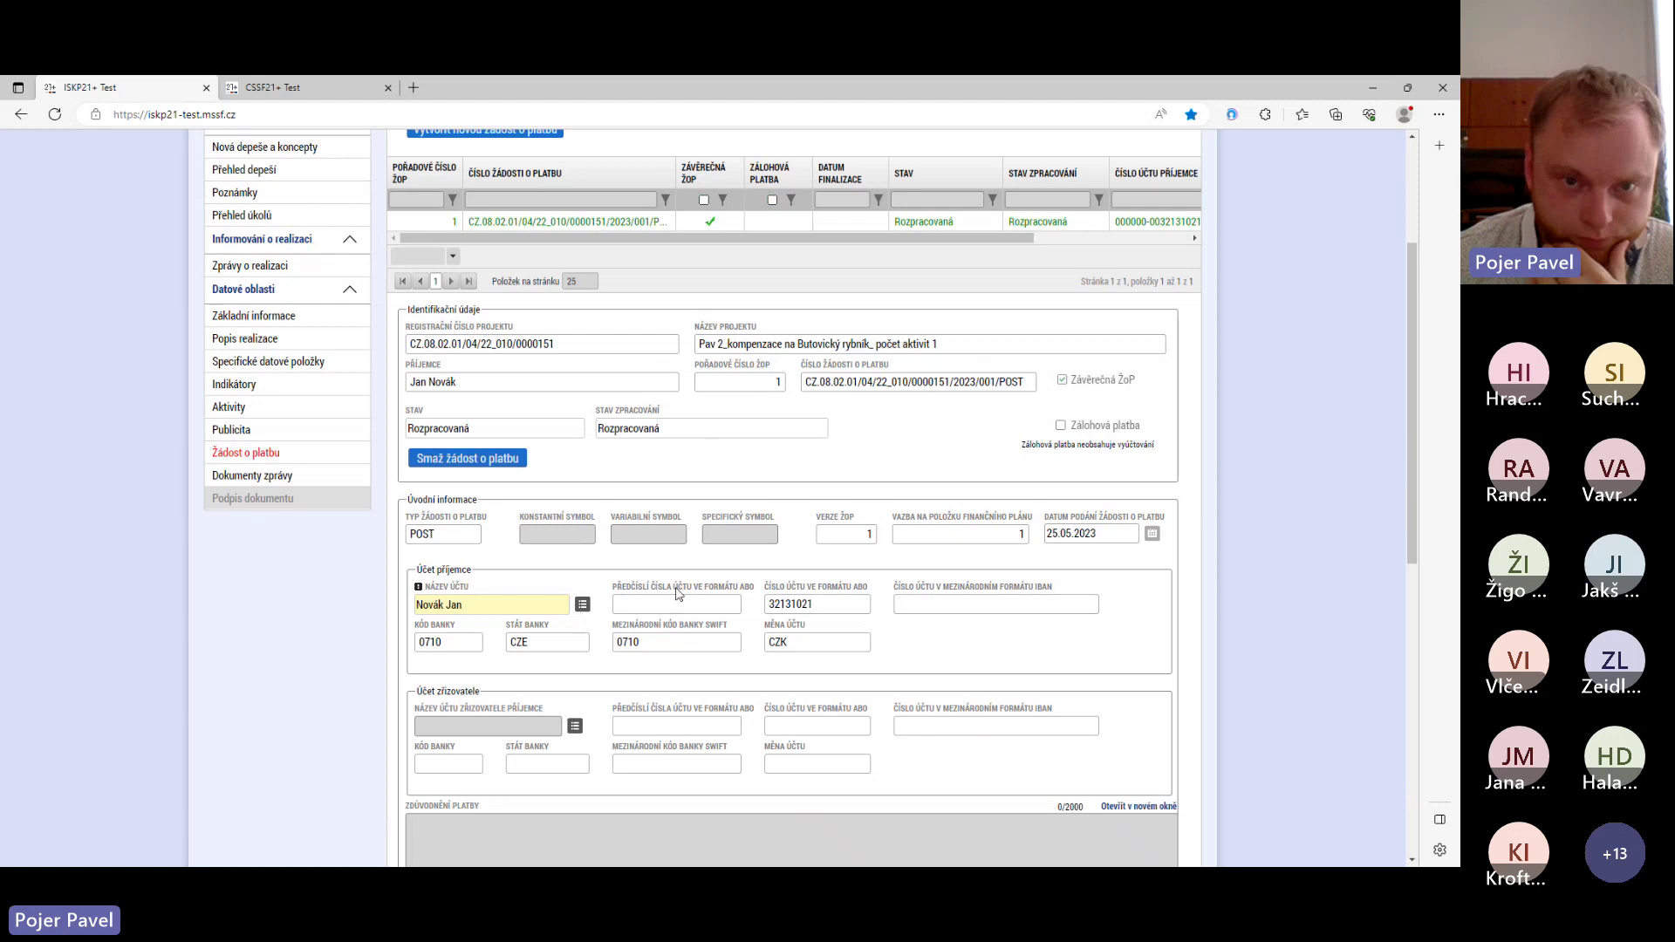
scroll(677, 594, up, 3)
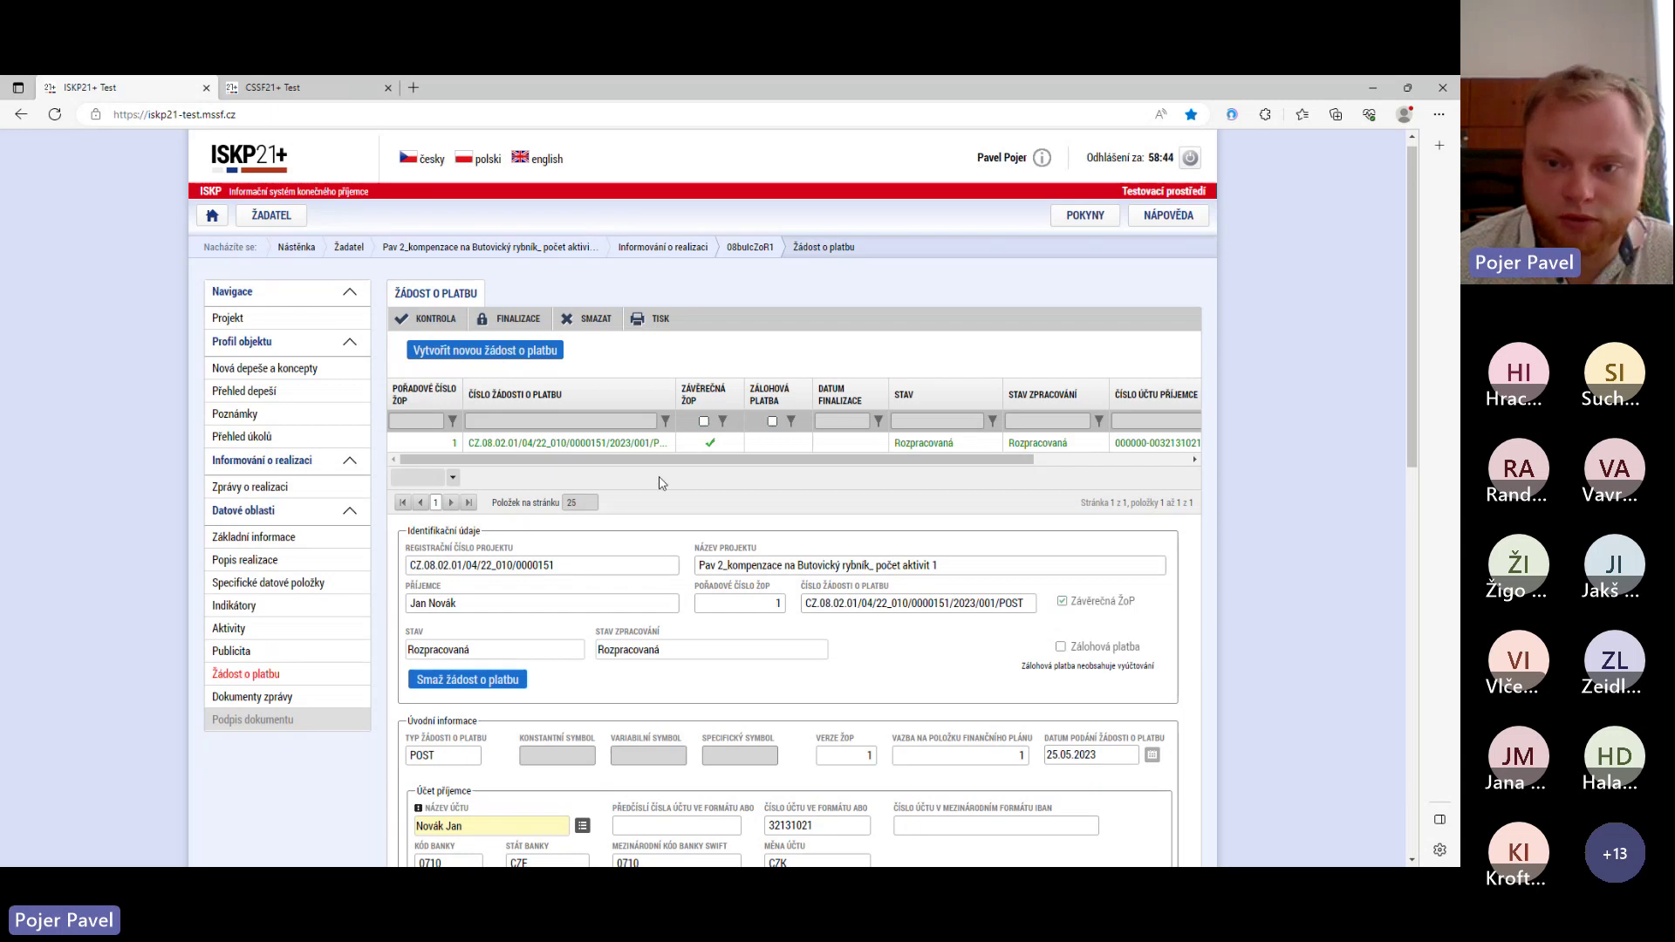
scroll(640, 483, down, 2)
scroll(641, 483, down, 10)
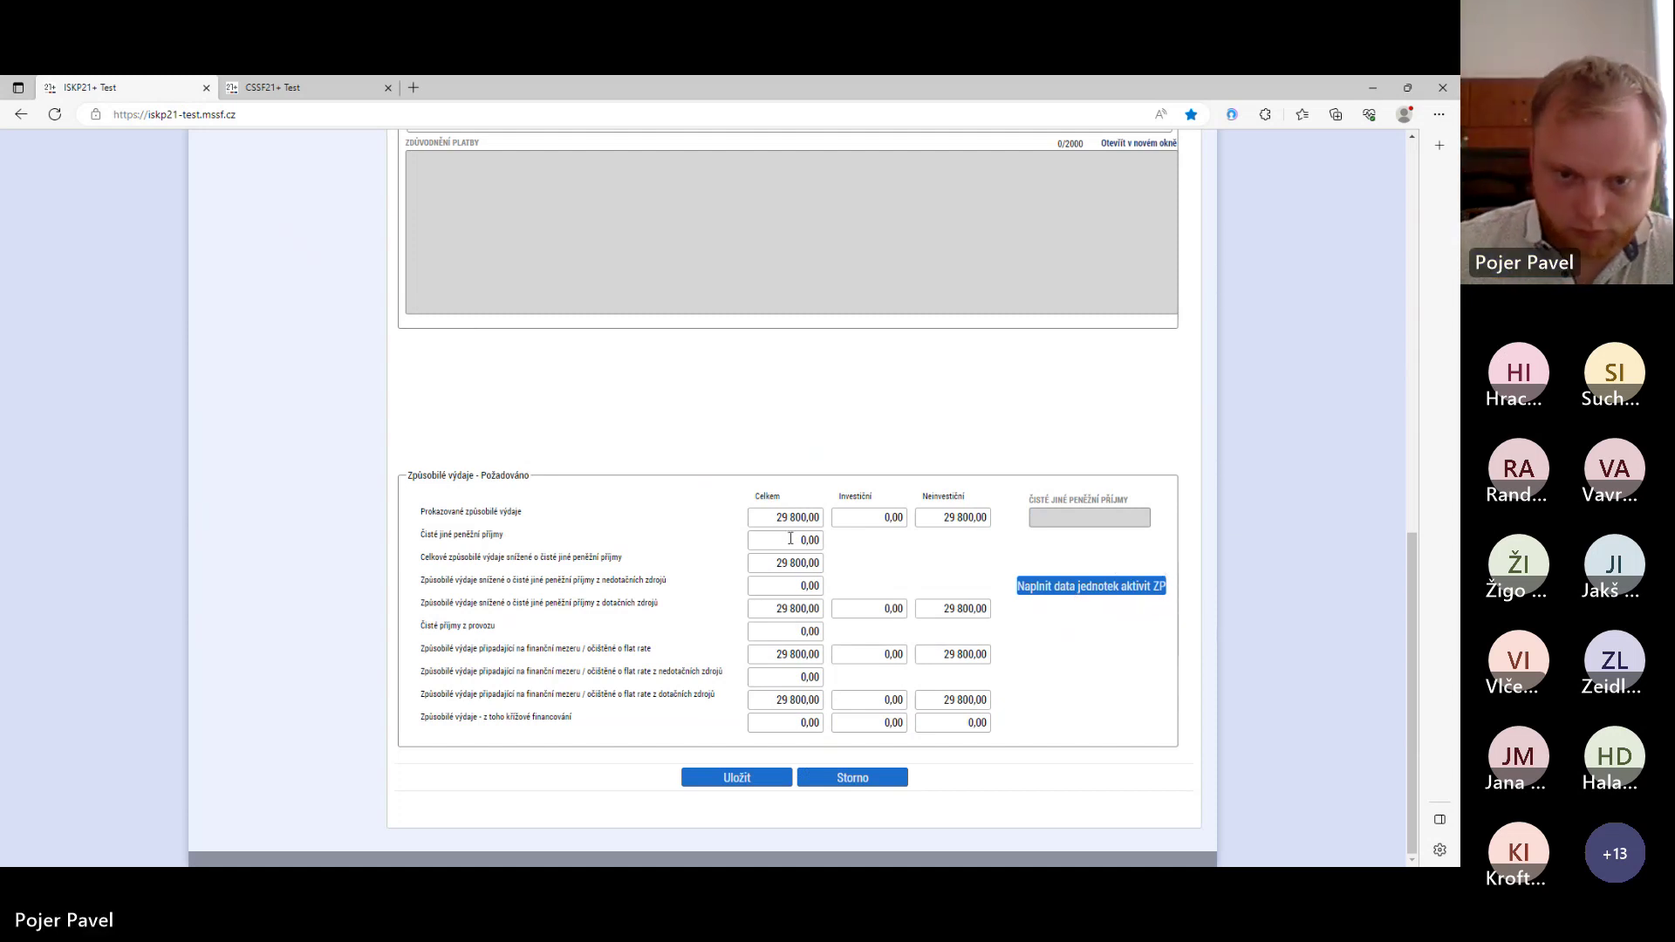
- Save the payment request and view Dokumenty zprávy listing Fotodokumentace zajištění povinné publicity projektu
click(722, 787)
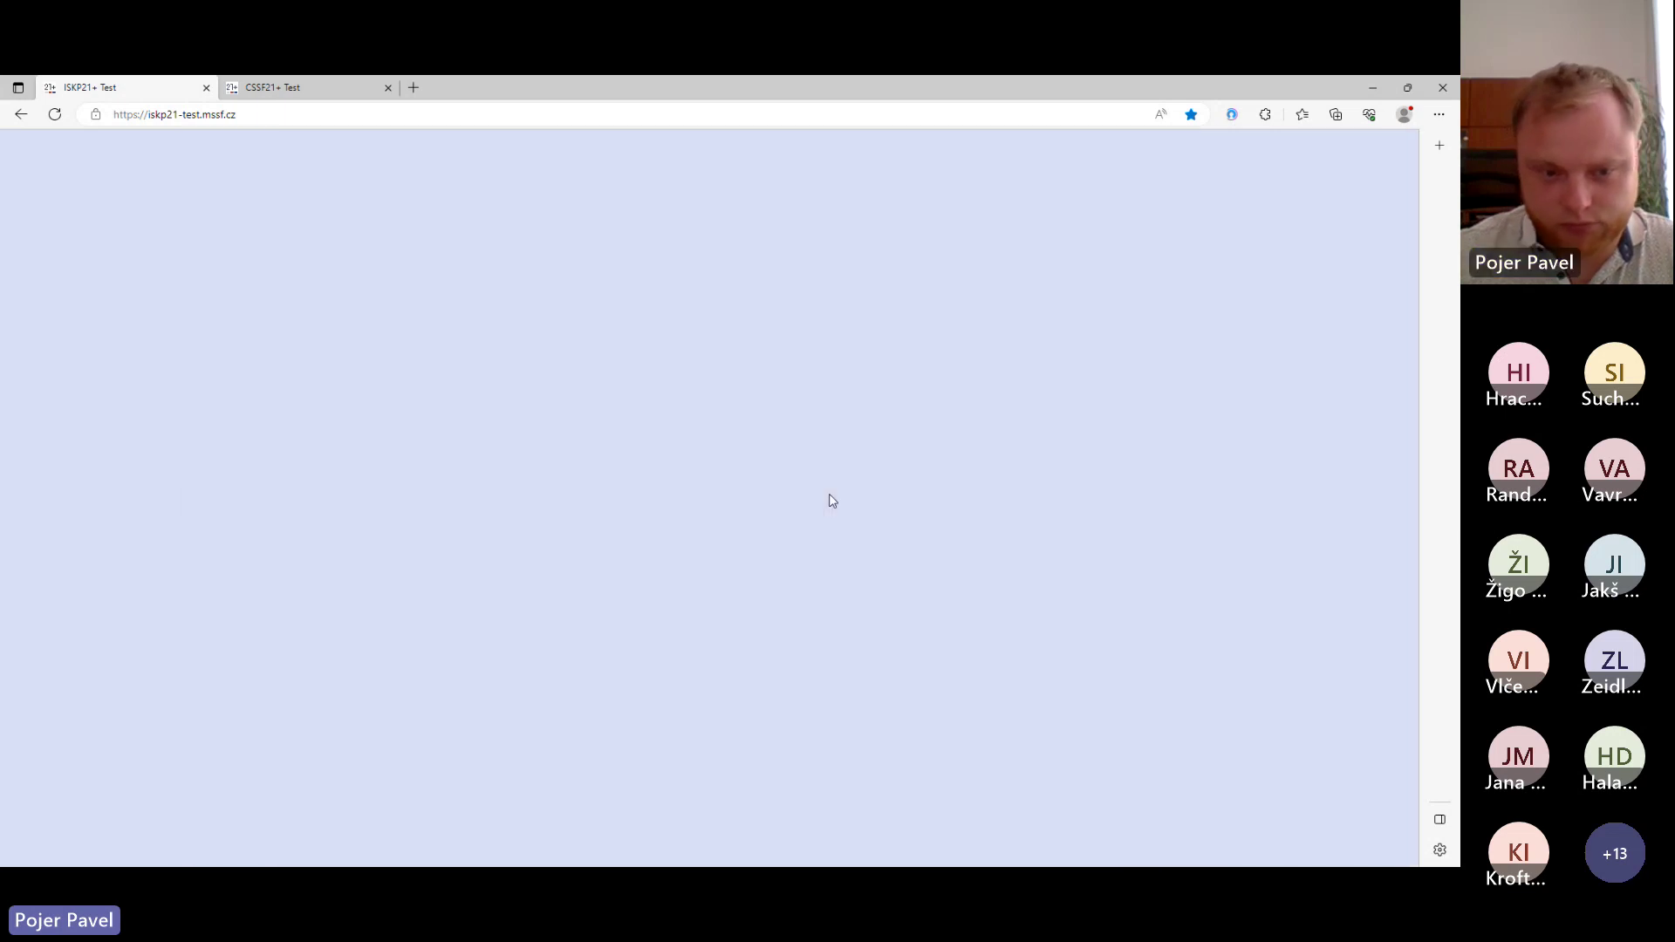
scroll(342, 529, up, 10)
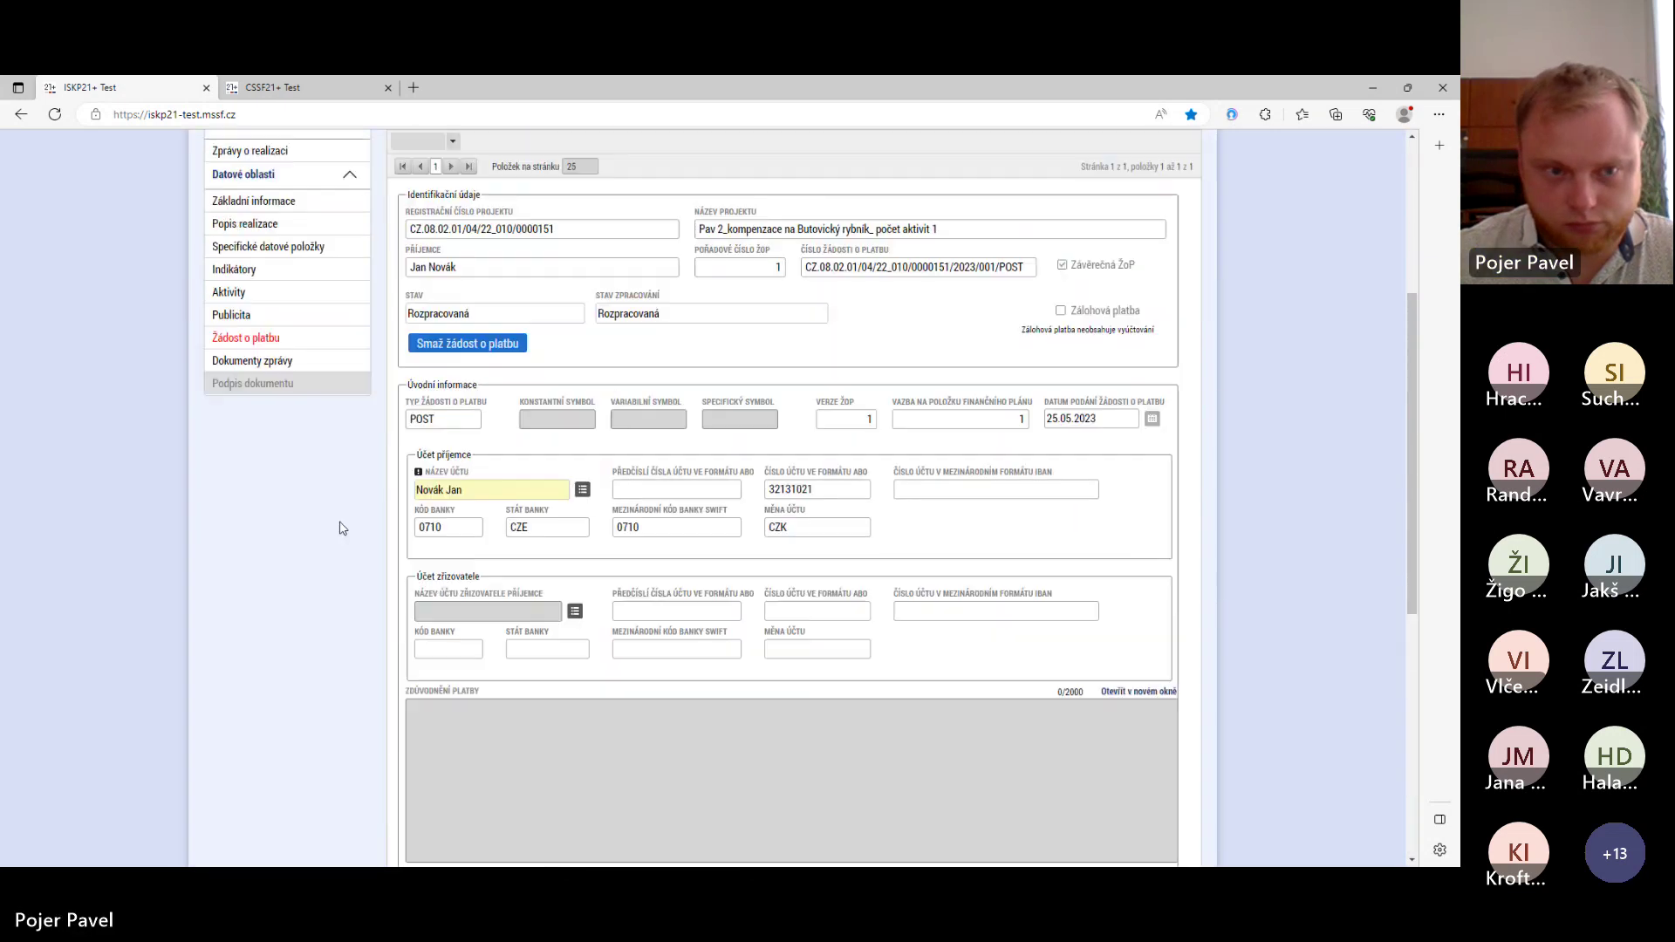
click(262, 697)
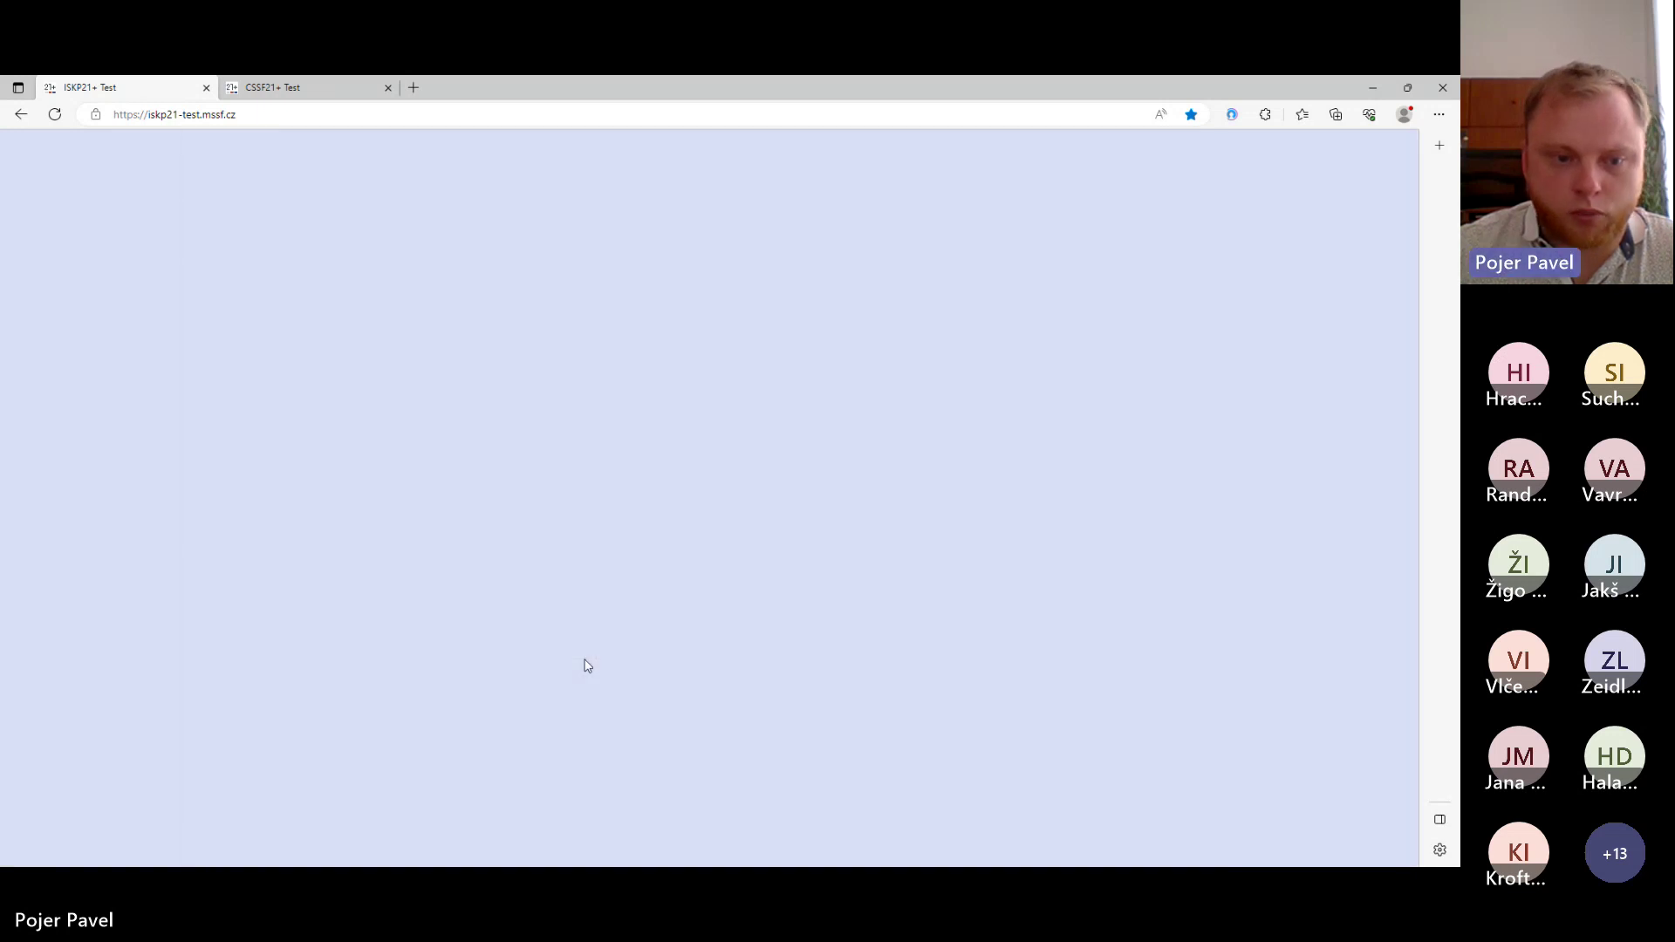
scroll(560, 562, down, 1)
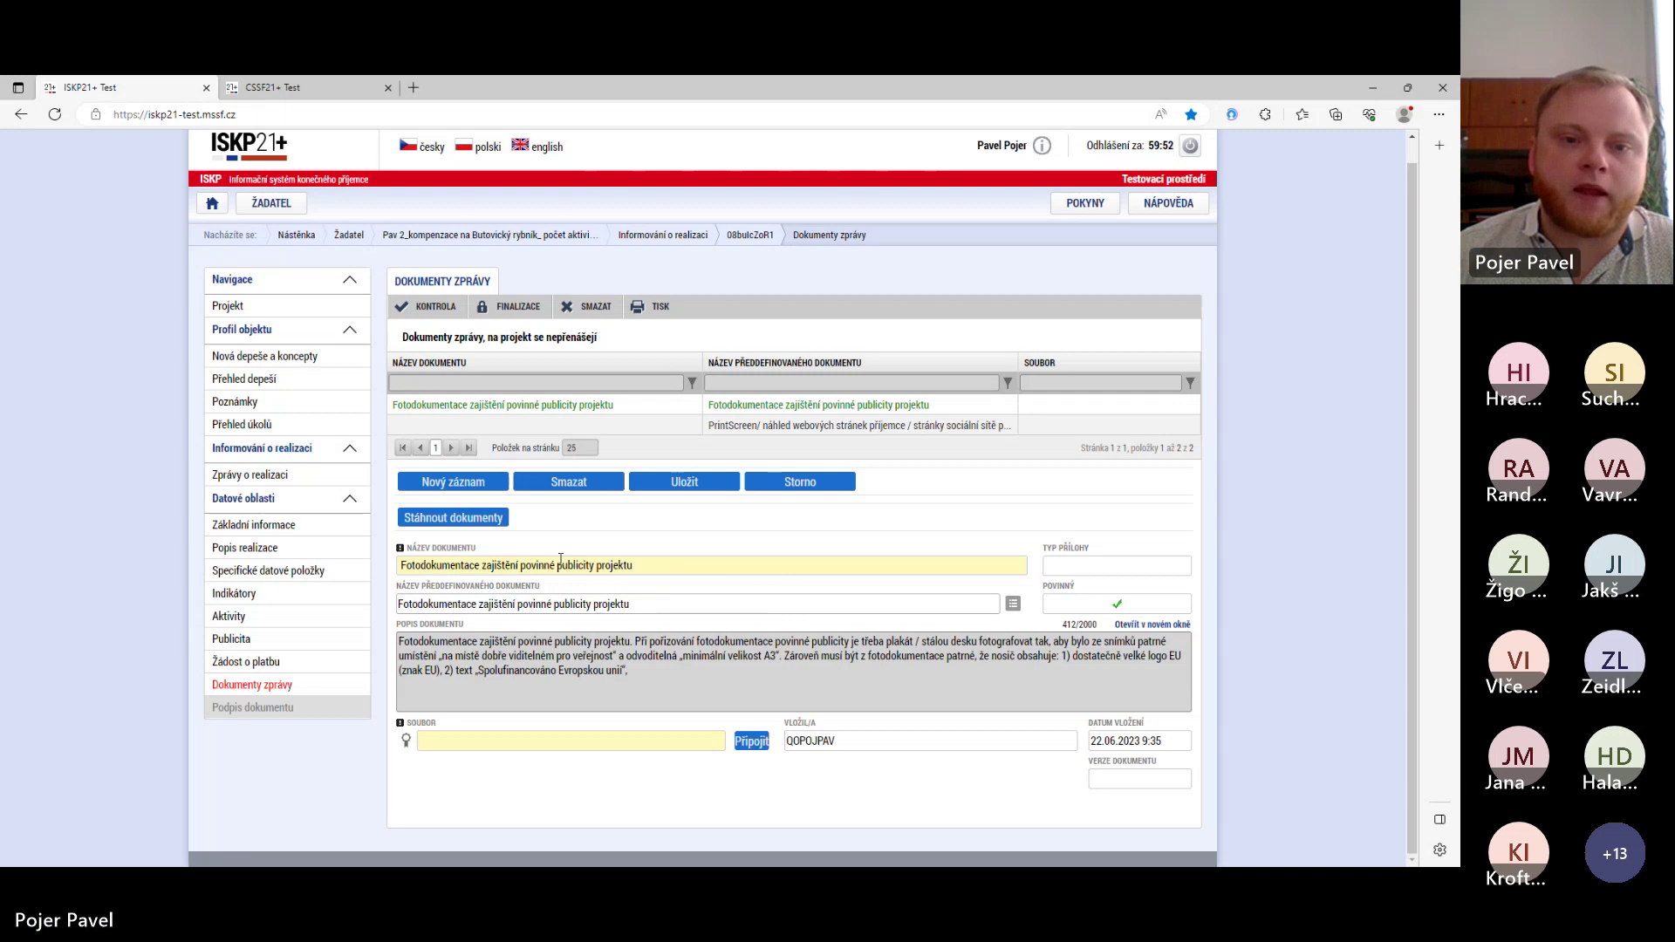
- Upload Nařízení 508_2014 o ENRF.pdf to the photo documentation record and save it as version 0001
click(752, 741)
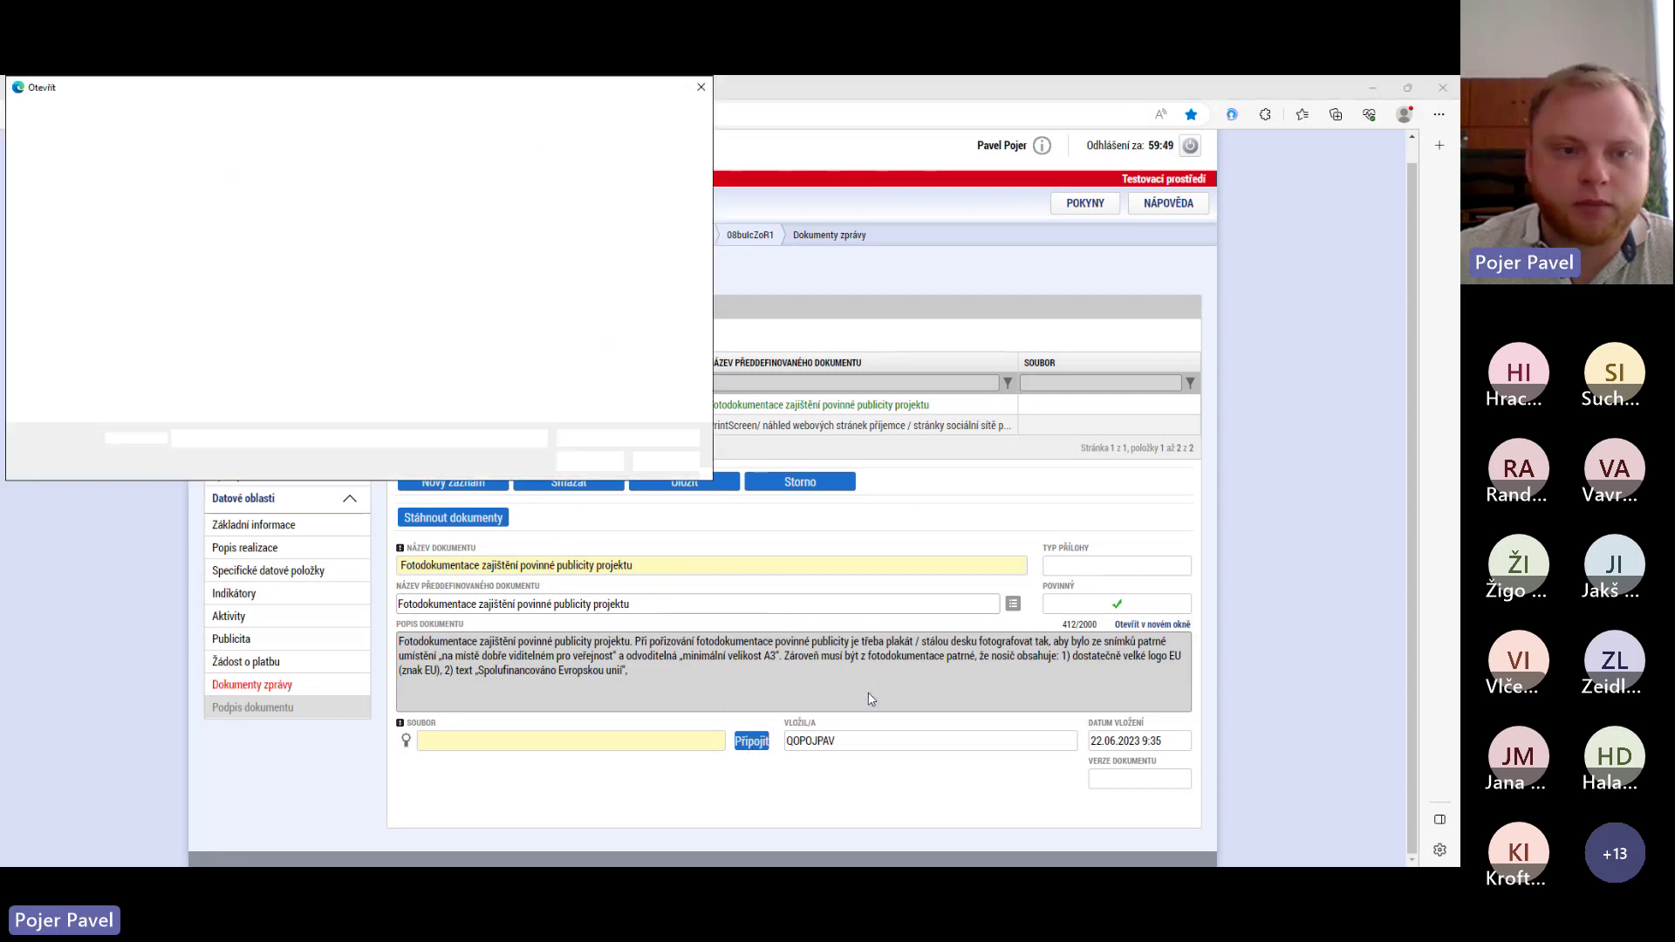
click(229, 204)
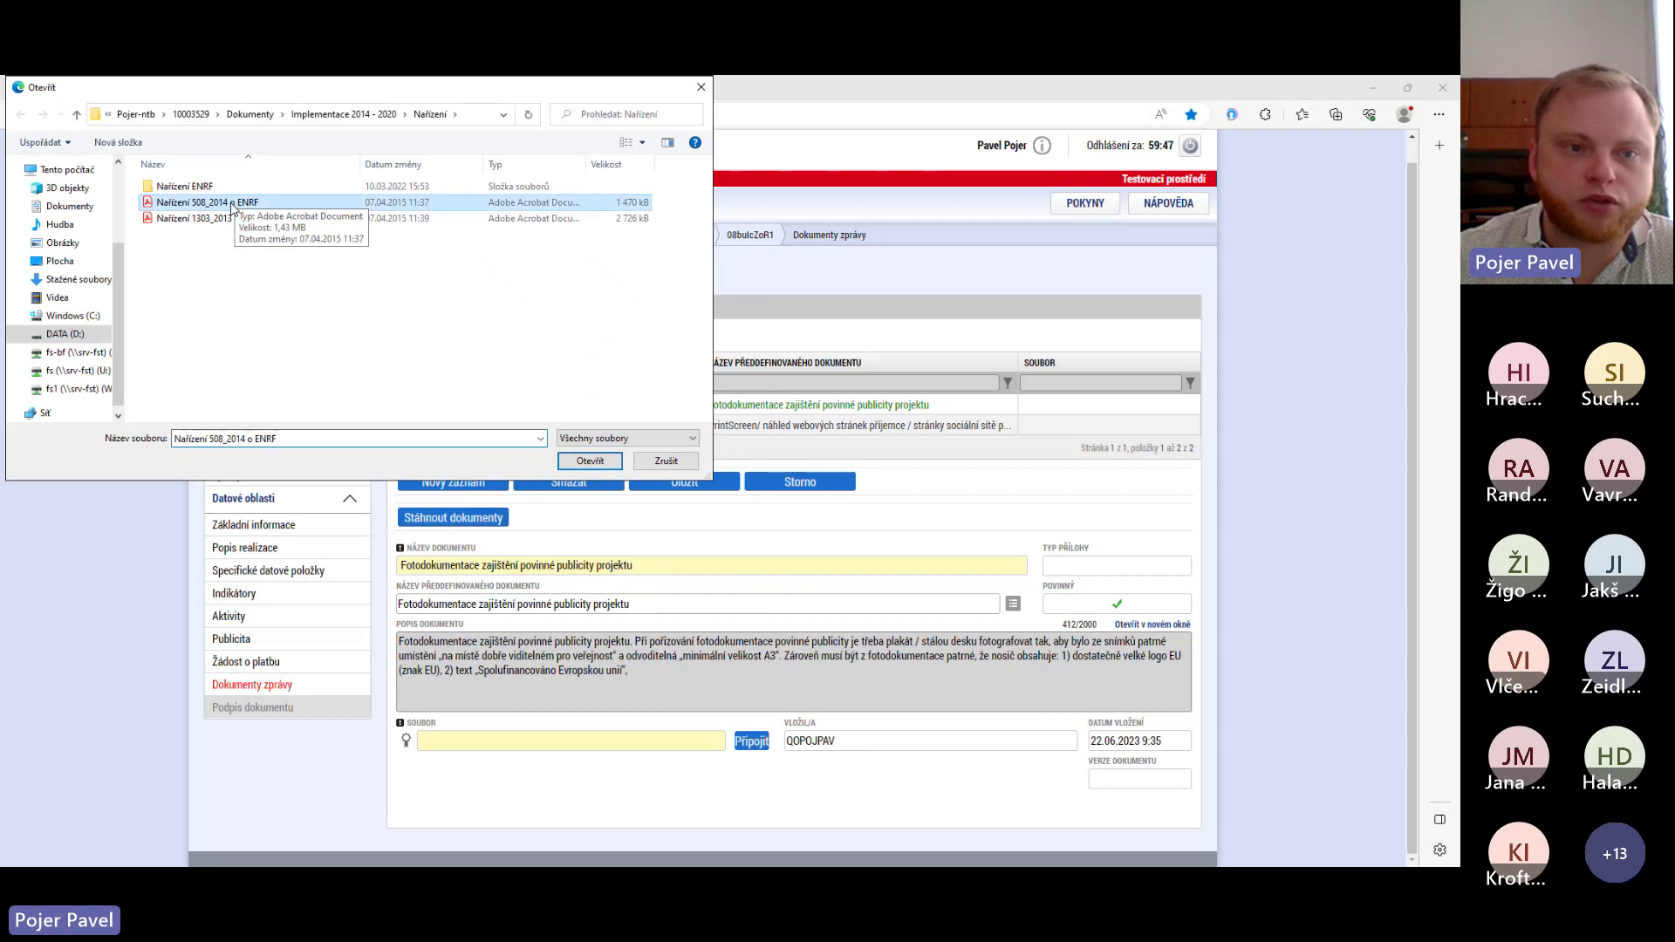
click(591, 461)
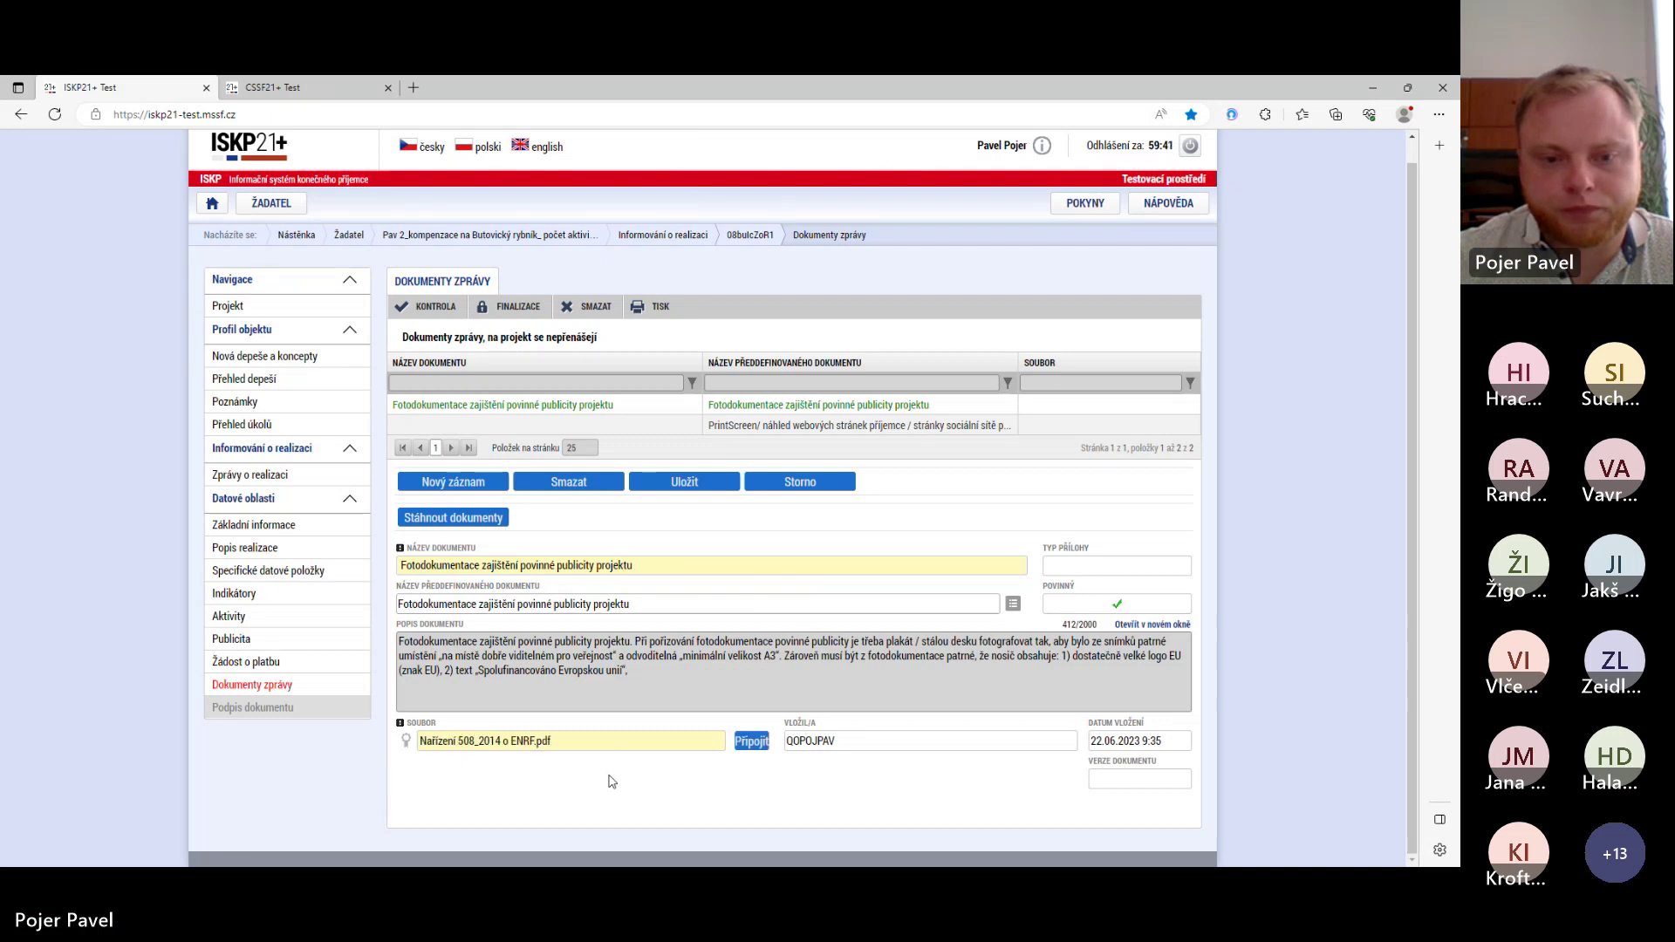
click(704, 494)
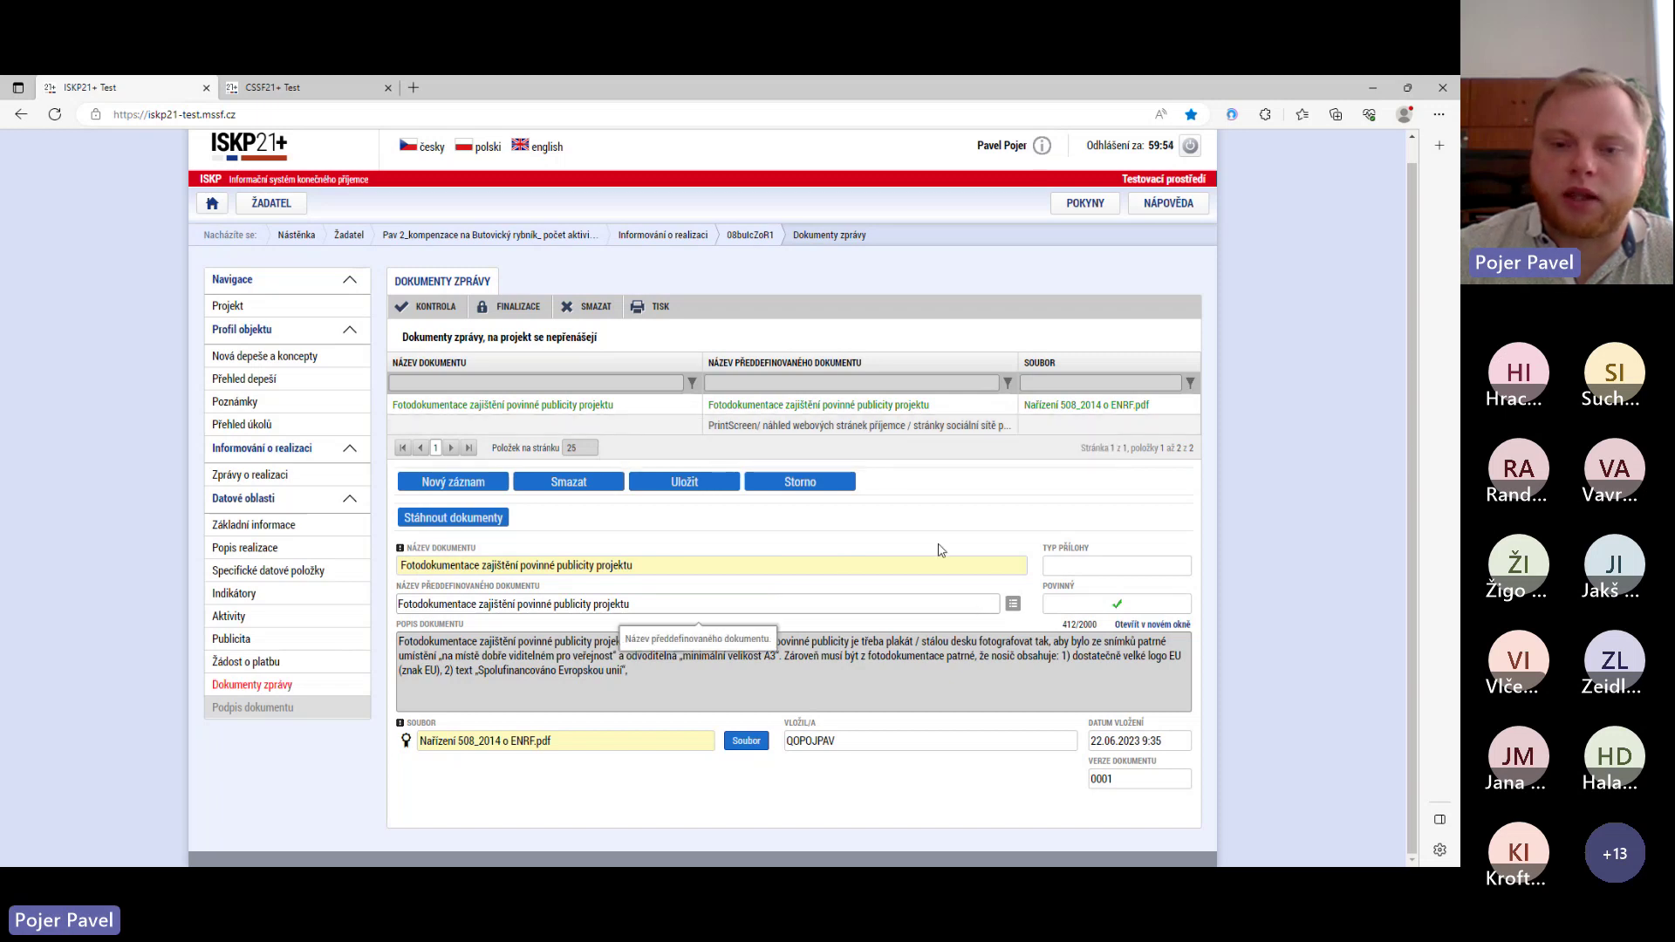
- Open the PrintScreen web-page document record and enter 'Prointscreen' as its document name
click(870, 428)
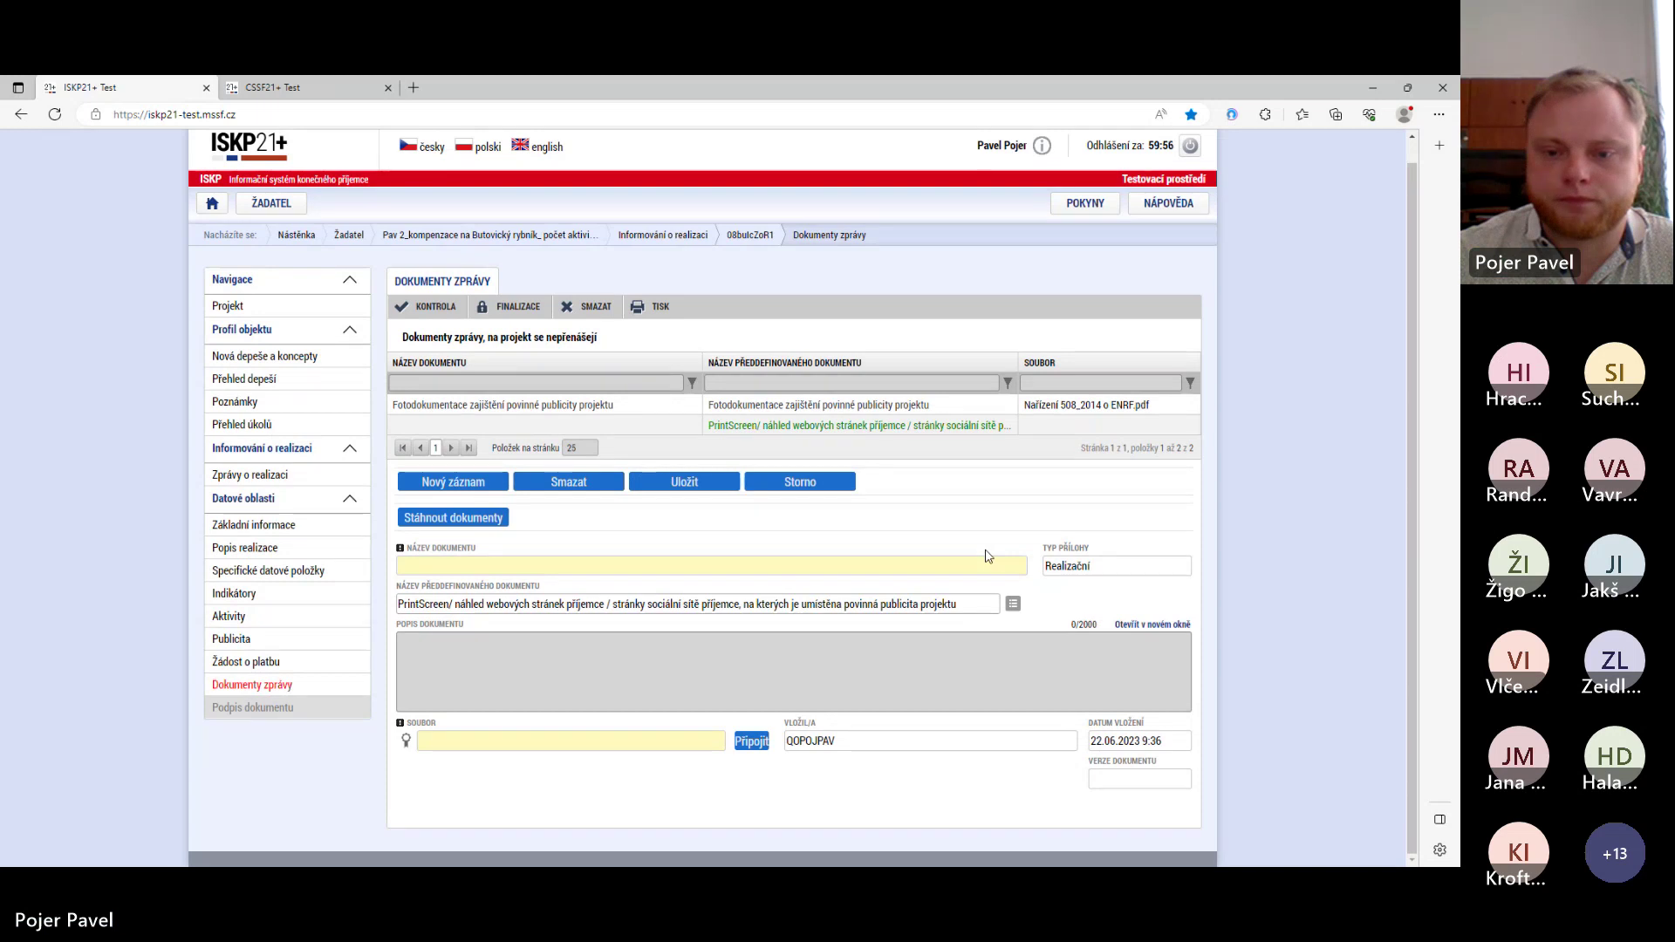
click(483, 567)
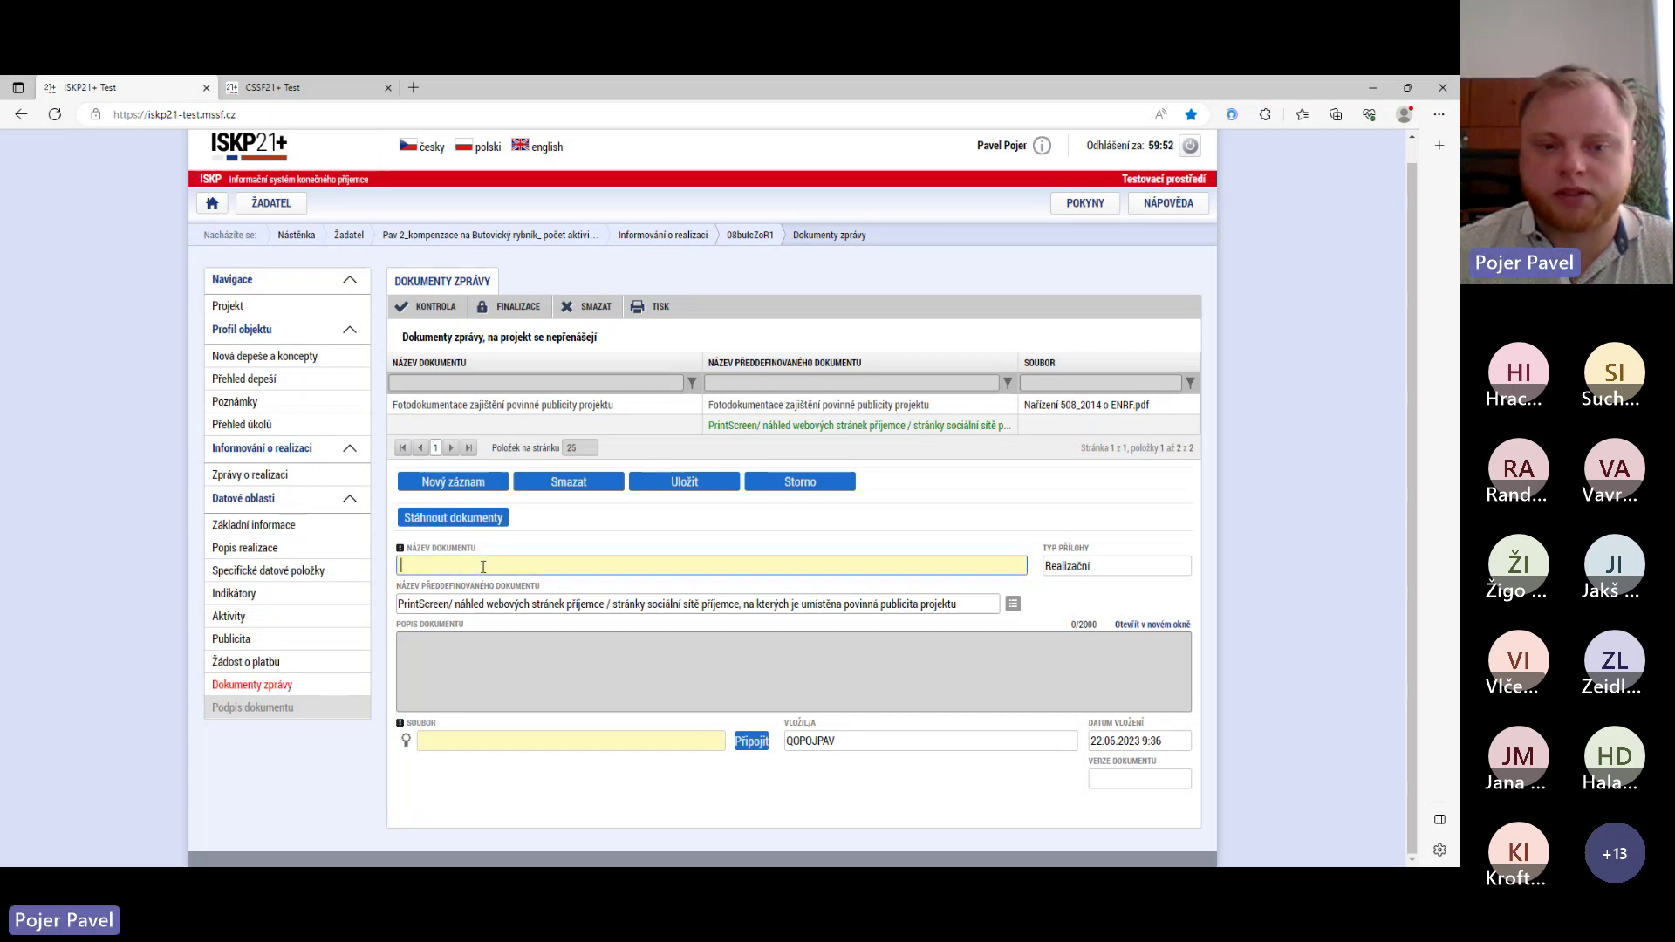
text(Pro)
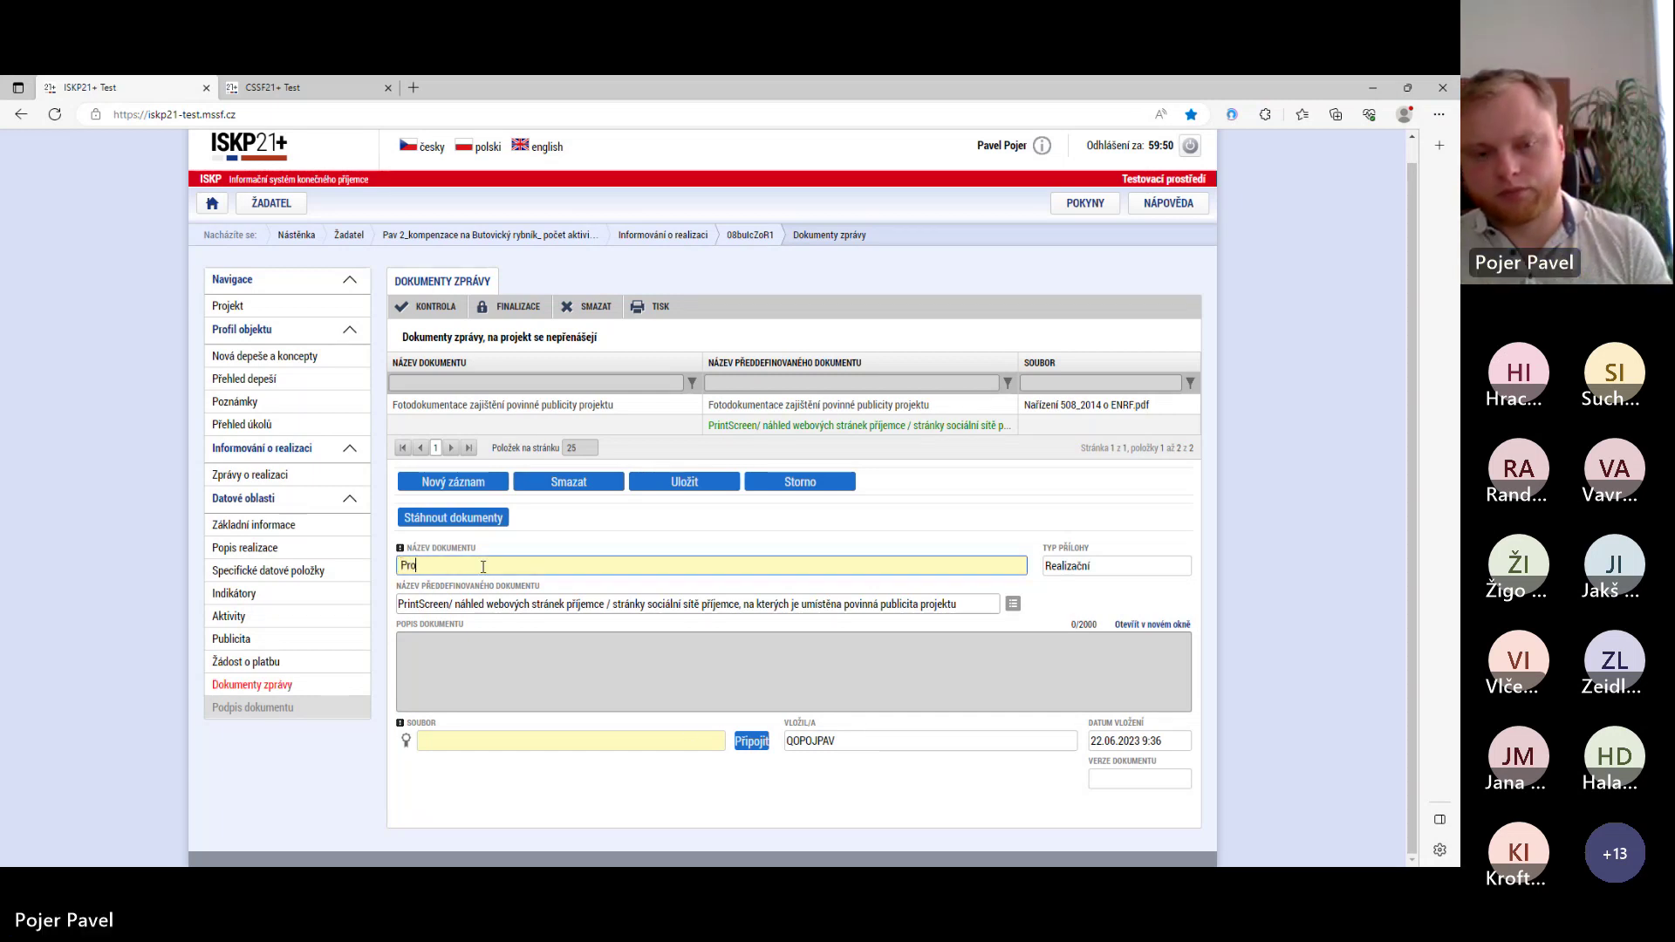
text(int)
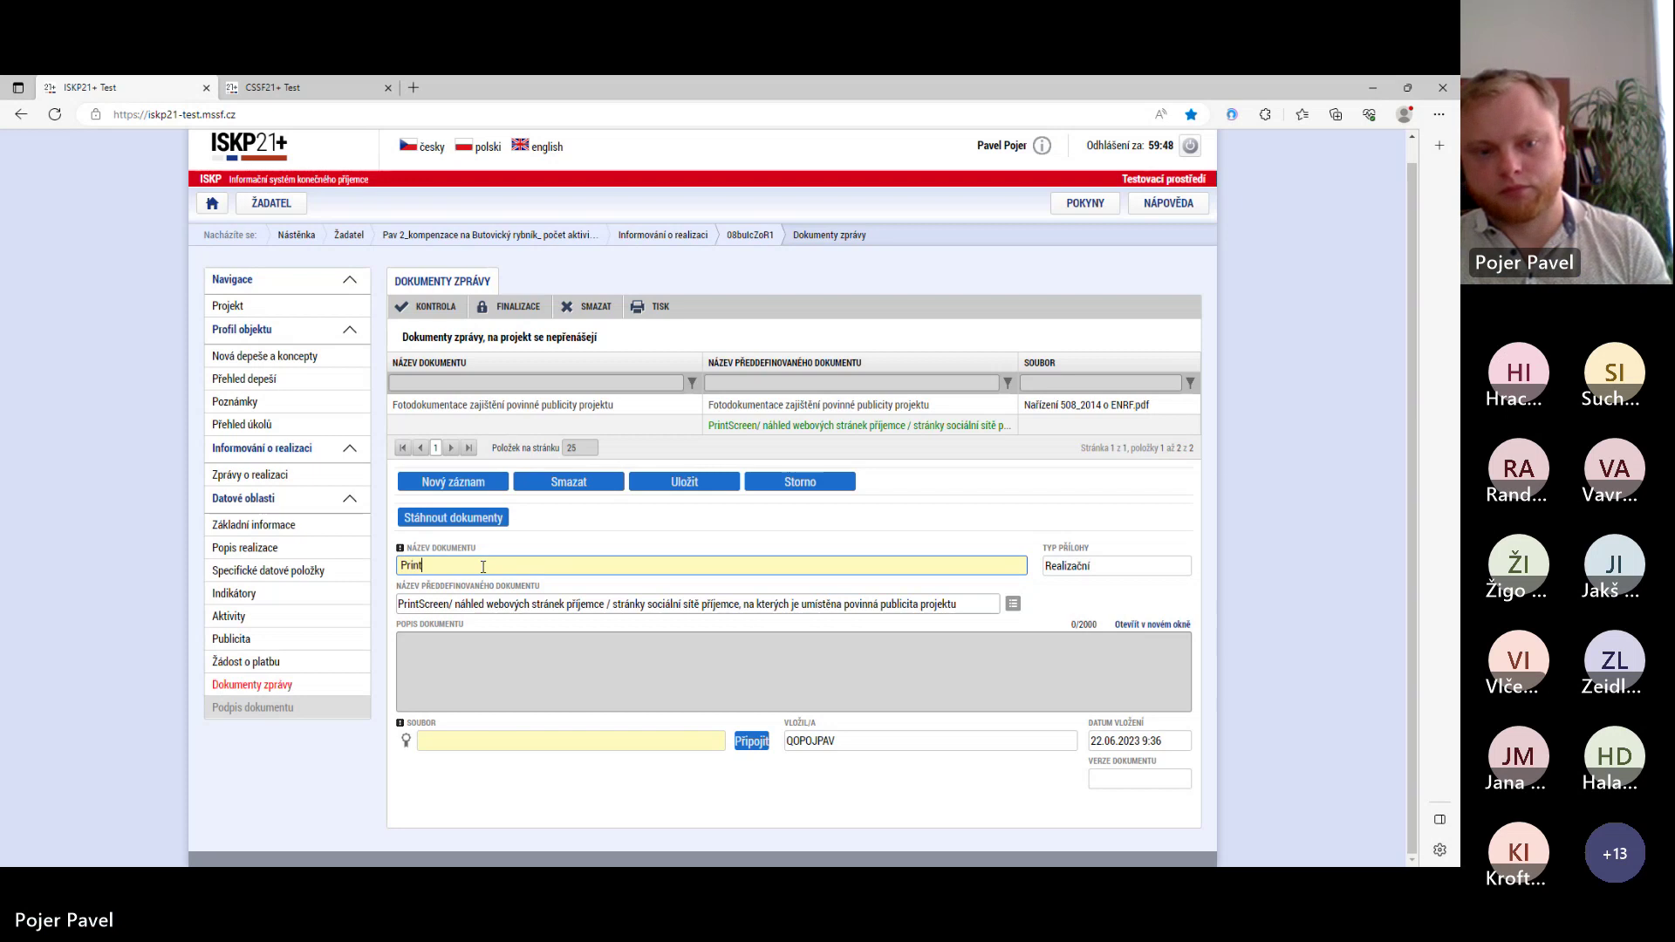
text(screen)
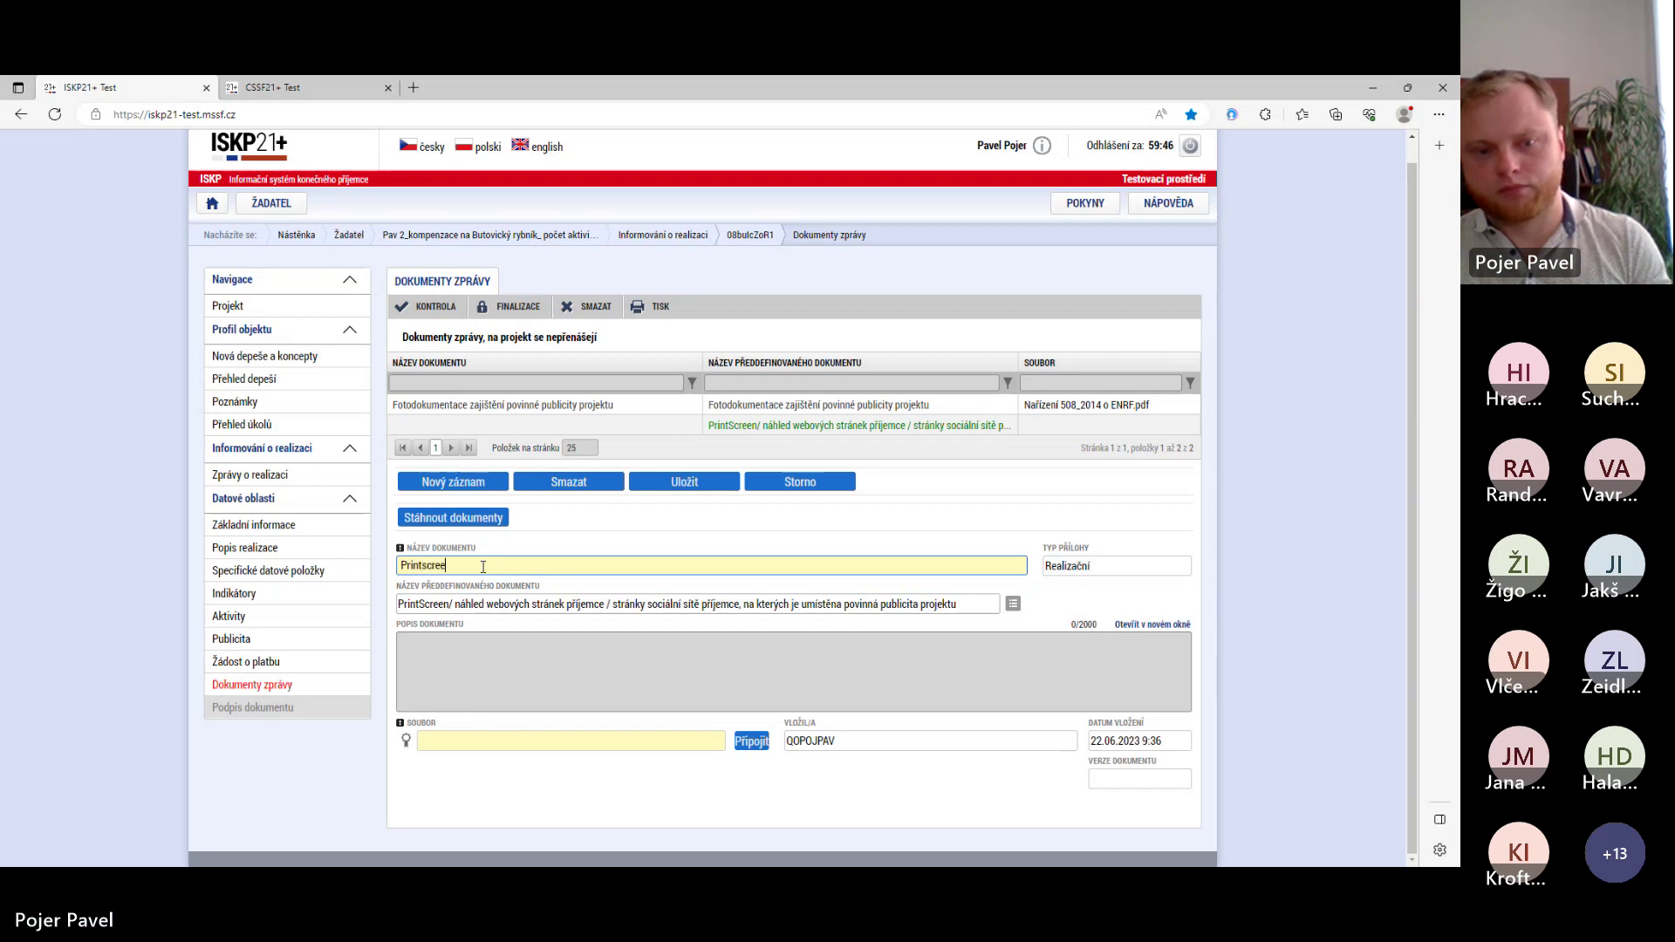
- Attach Nařízení 508_2014 o ENRF.pdf to the PrintScreen record and start its upload
click(750, 749)
click(188, 203)
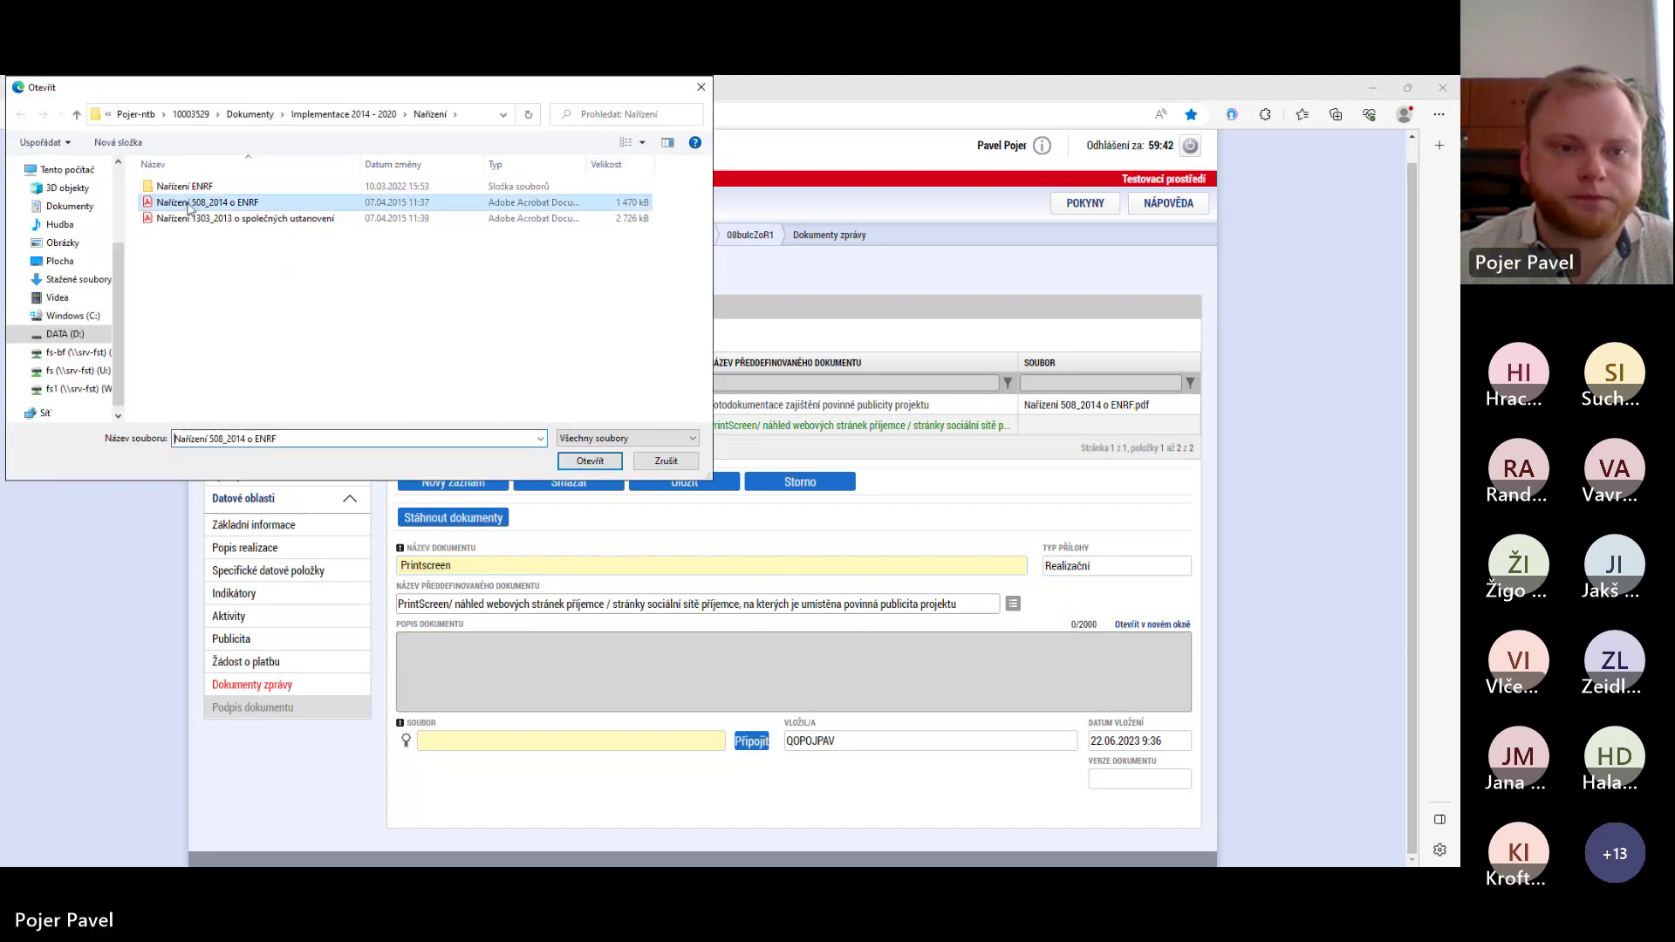
click(590, 461)
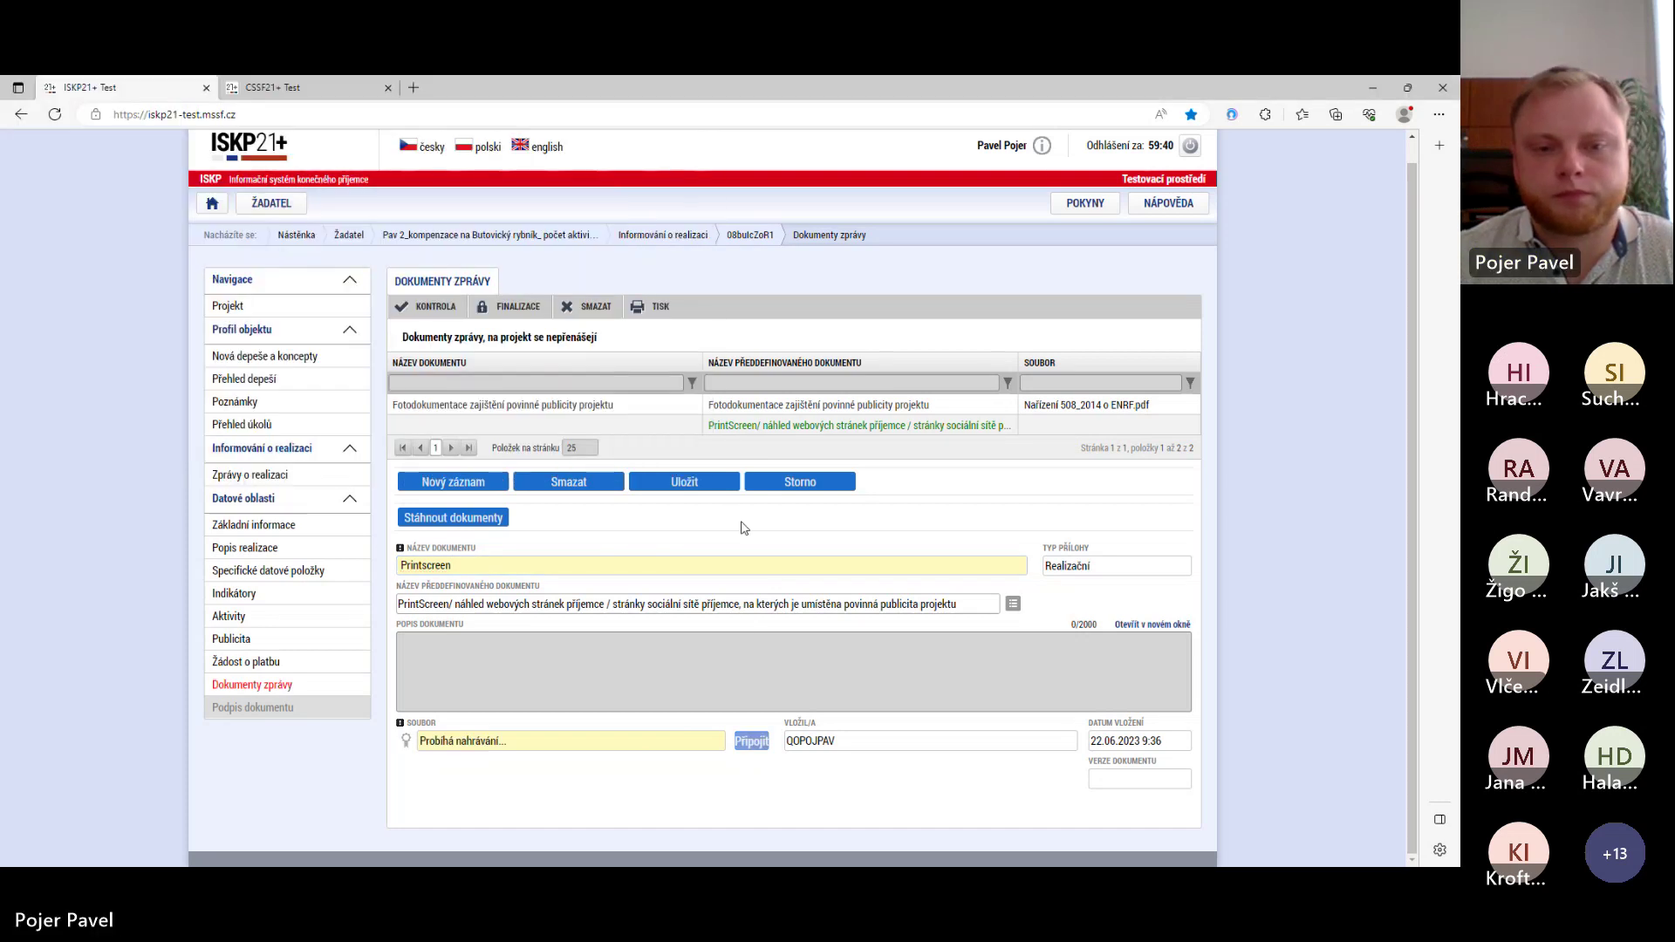